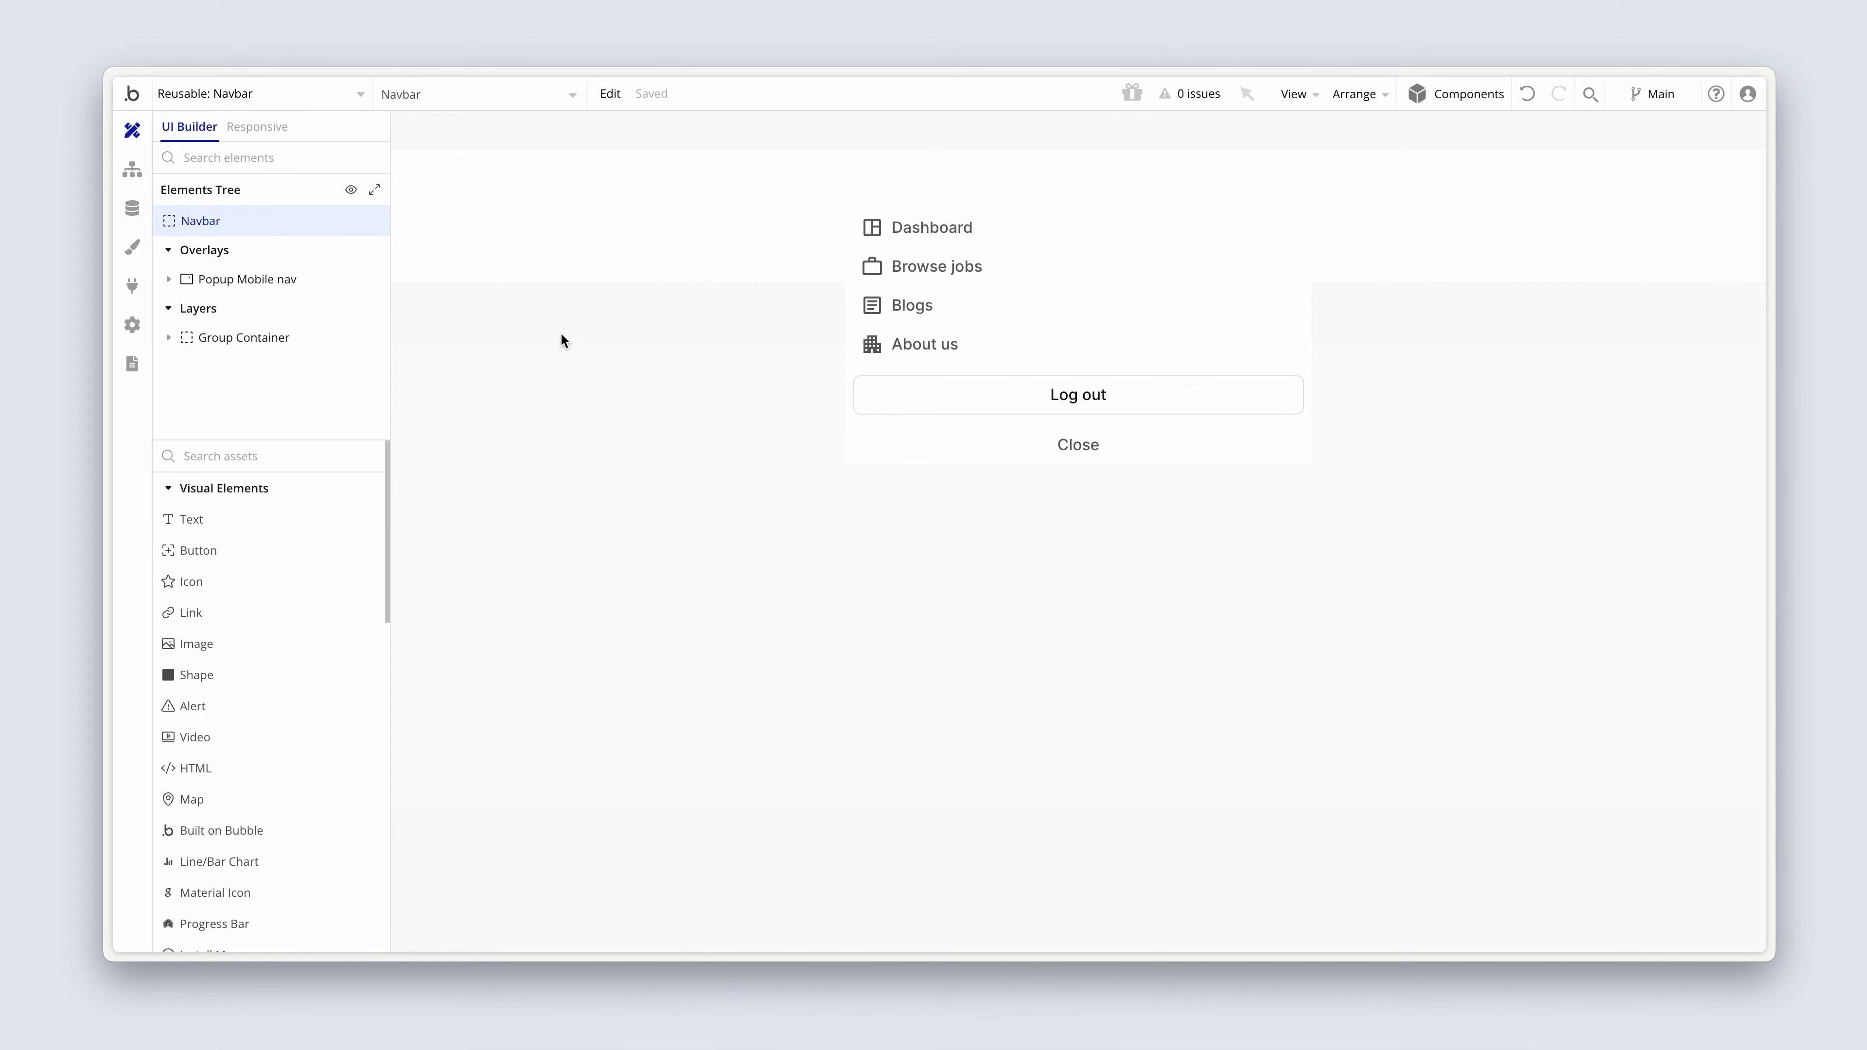
- Select the Dashboard link group in the mobile nav popup and open its properties
mouse_move(296, 280)
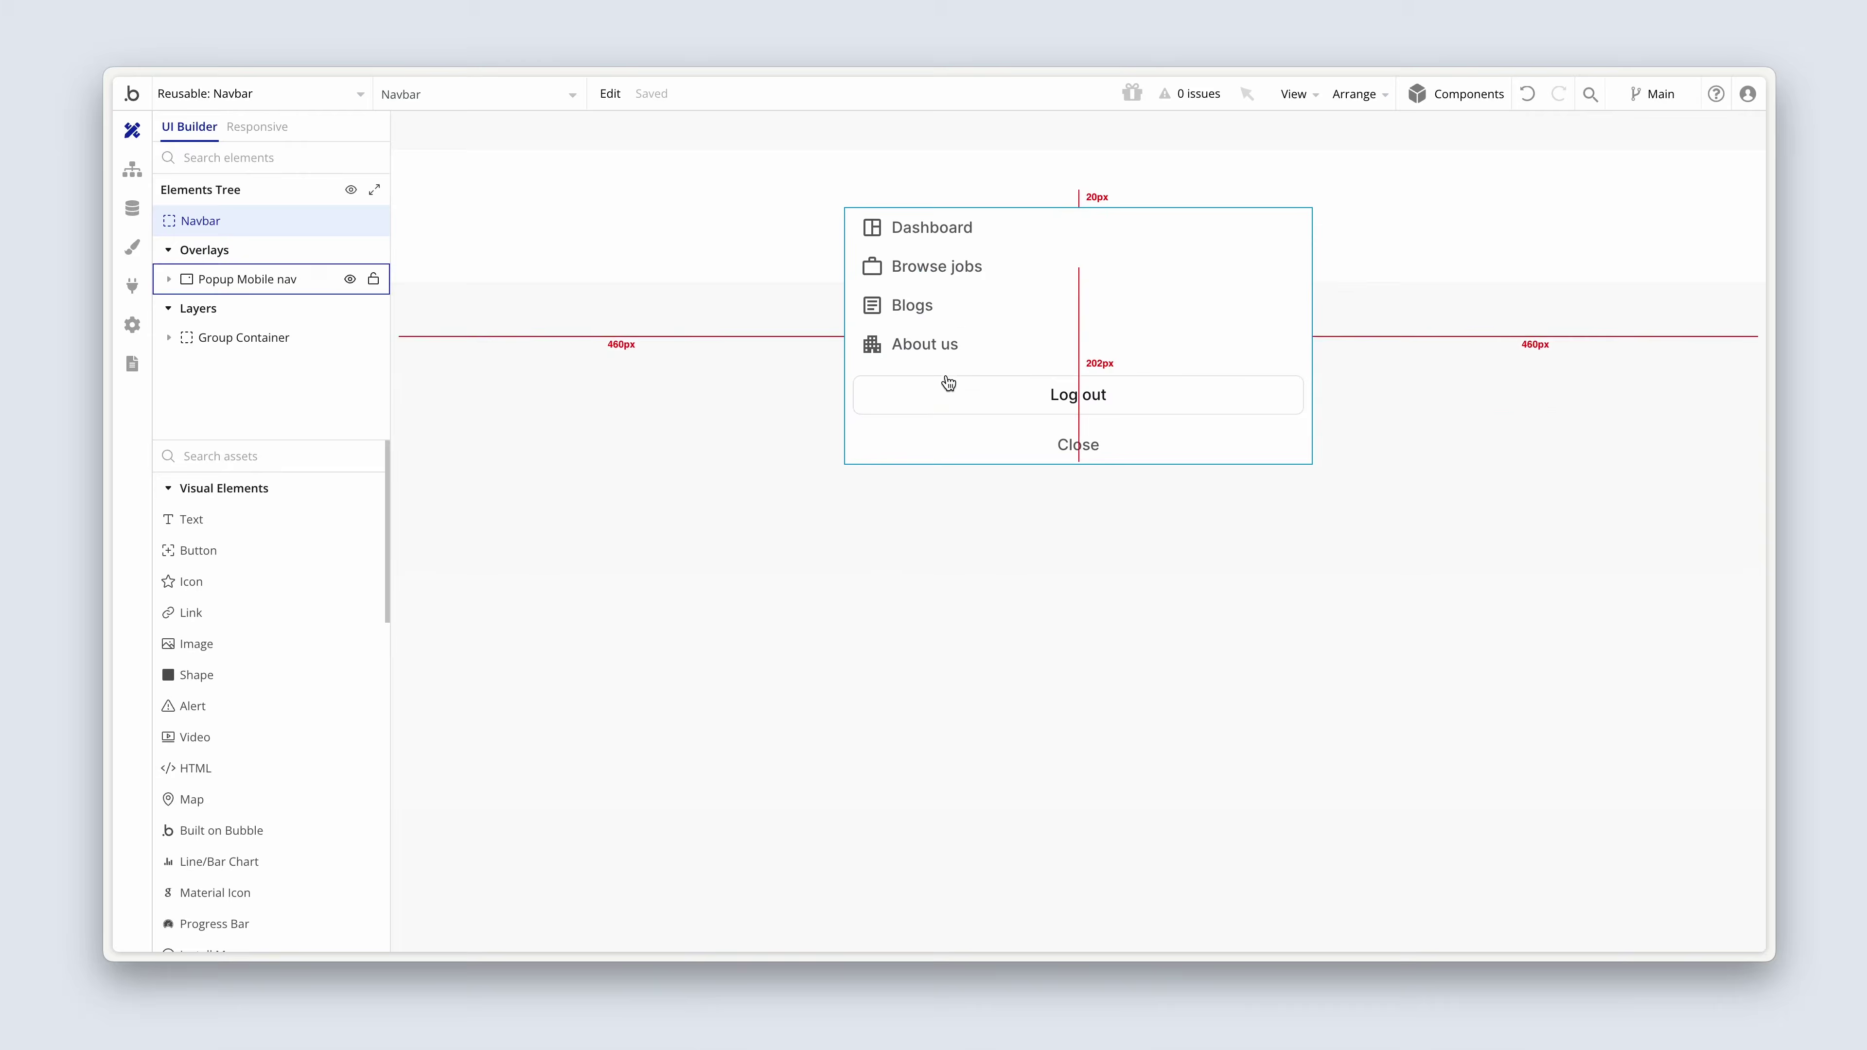
left_click_drag(948, 397, 950, 241)
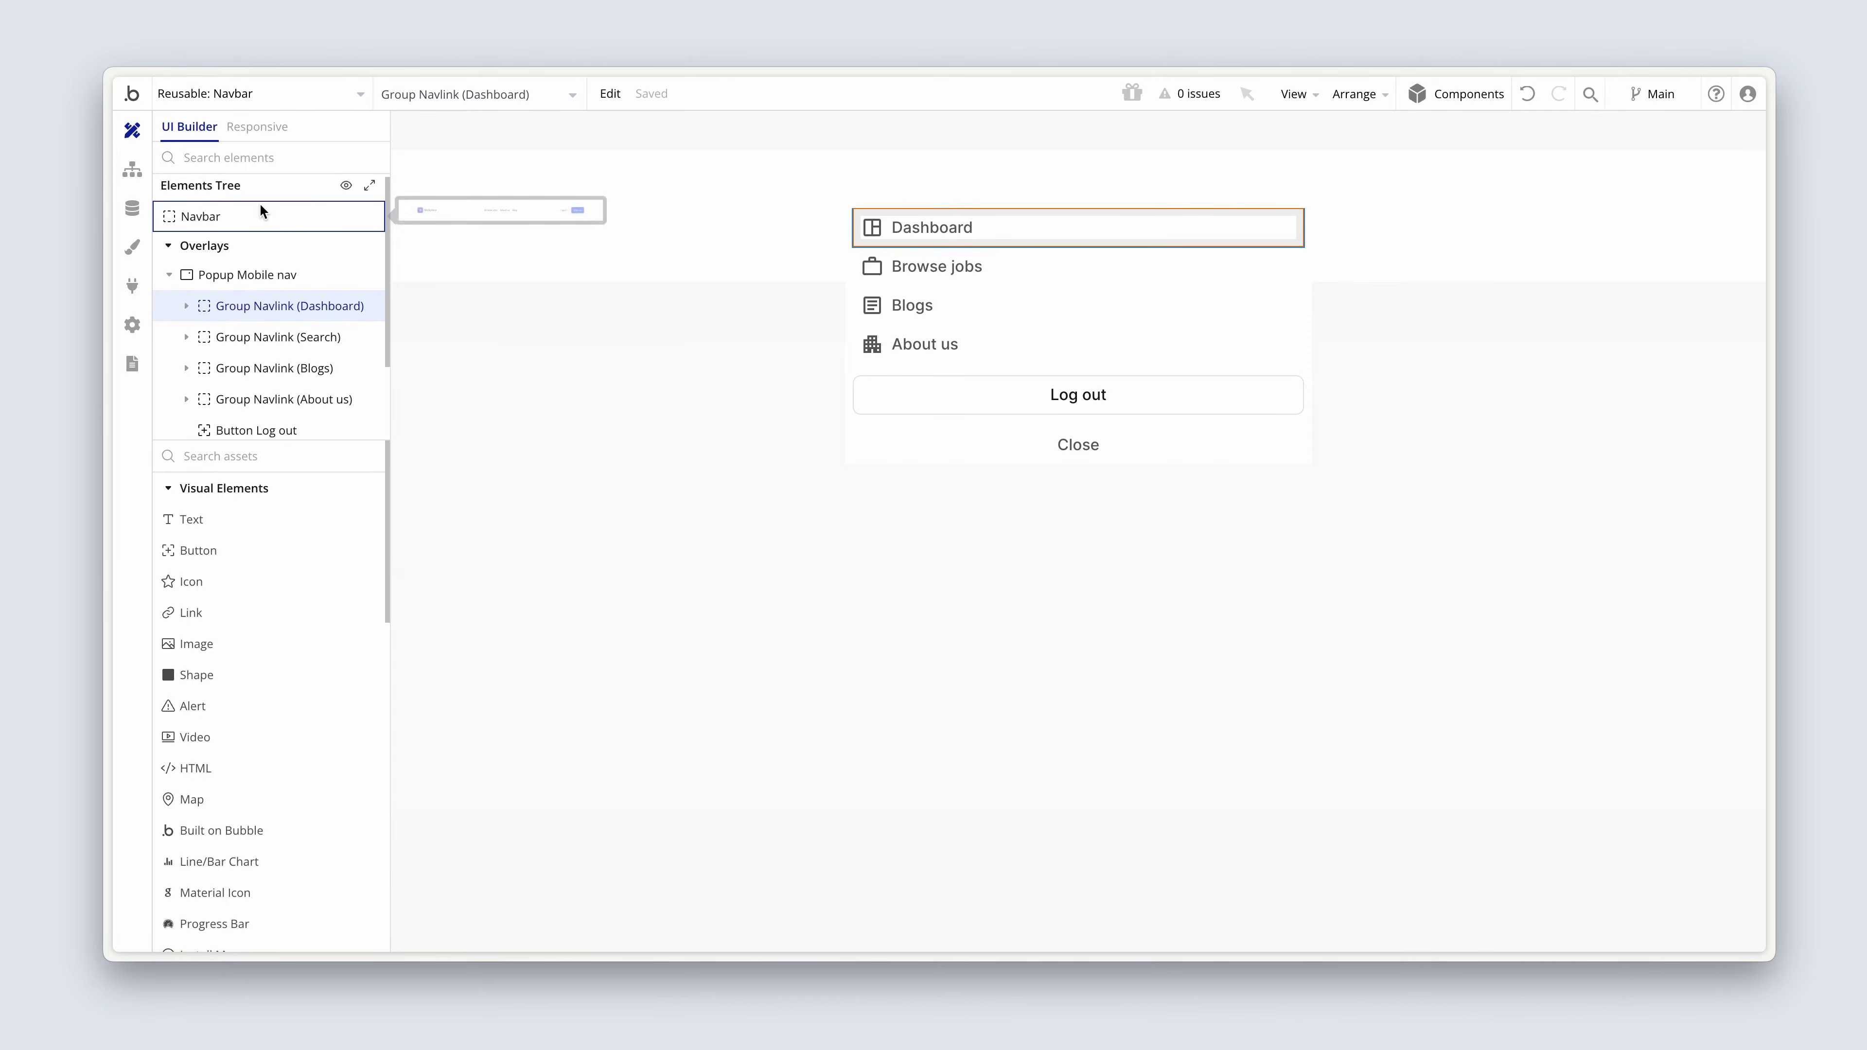
left_click(232, 96)
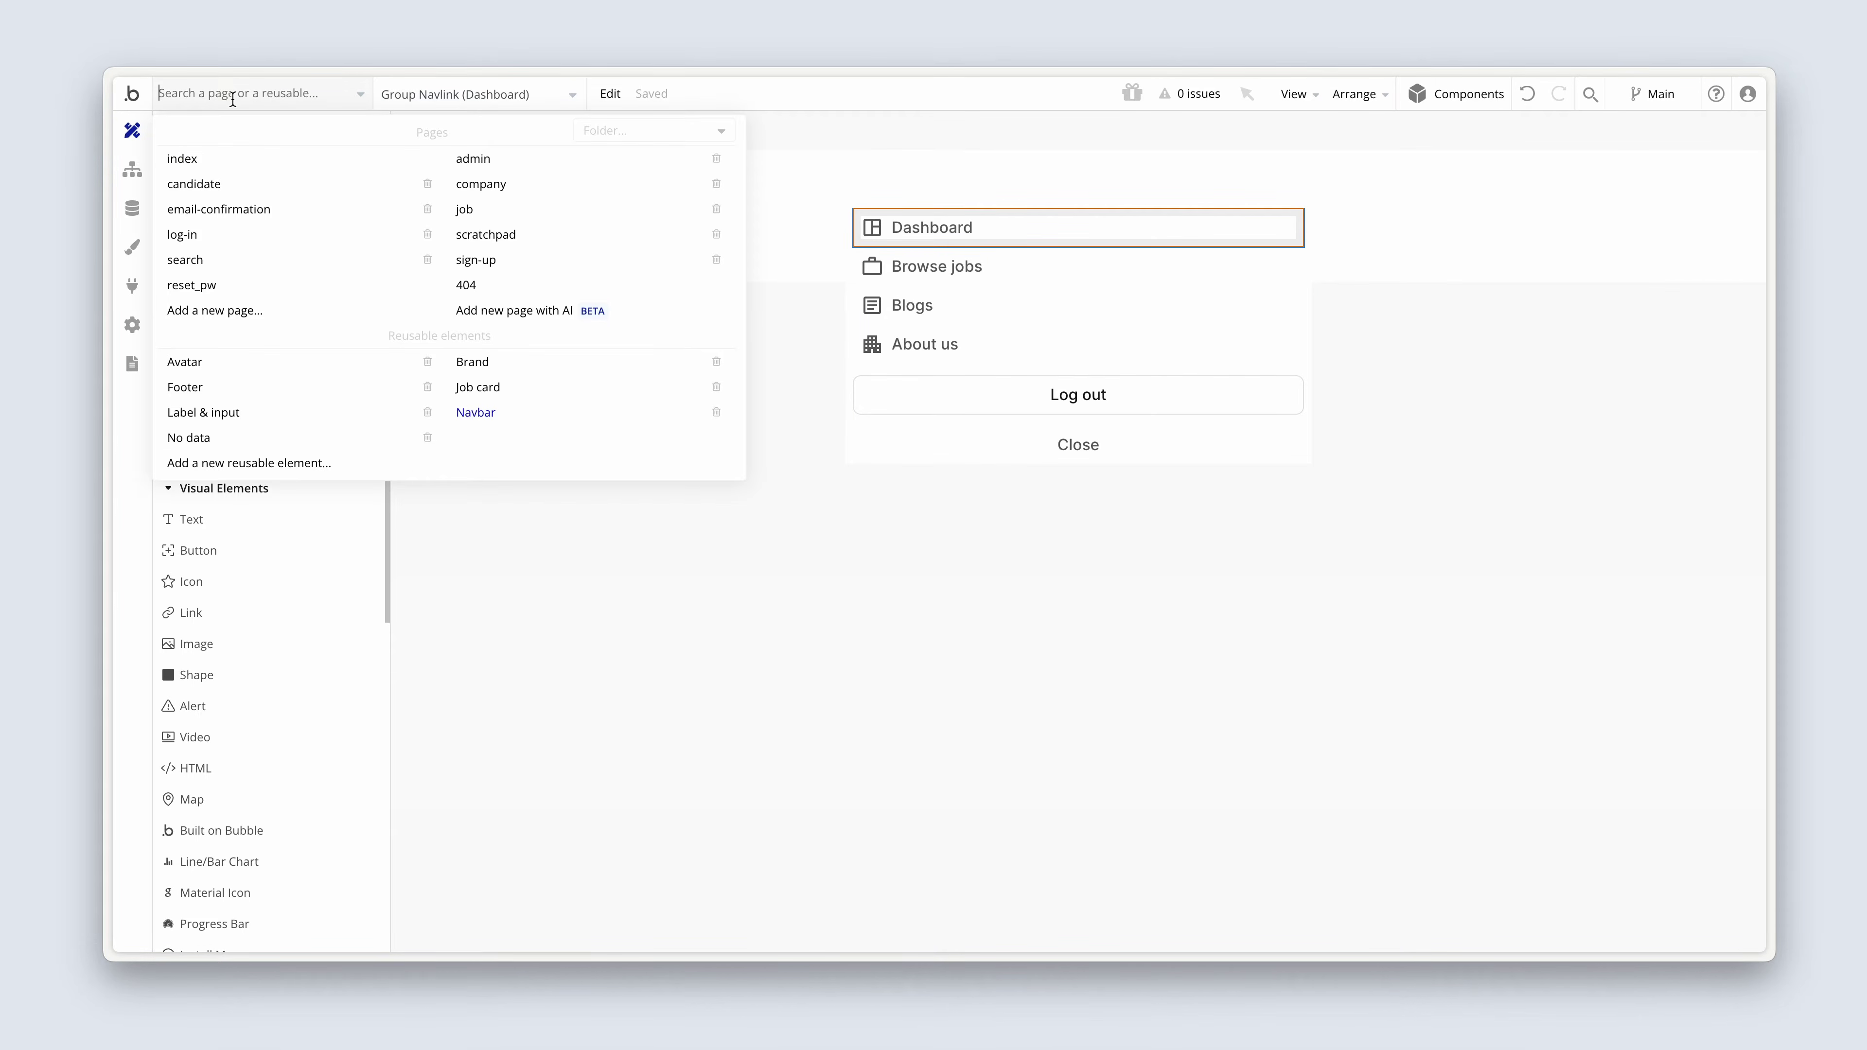
left_click(346, 278)
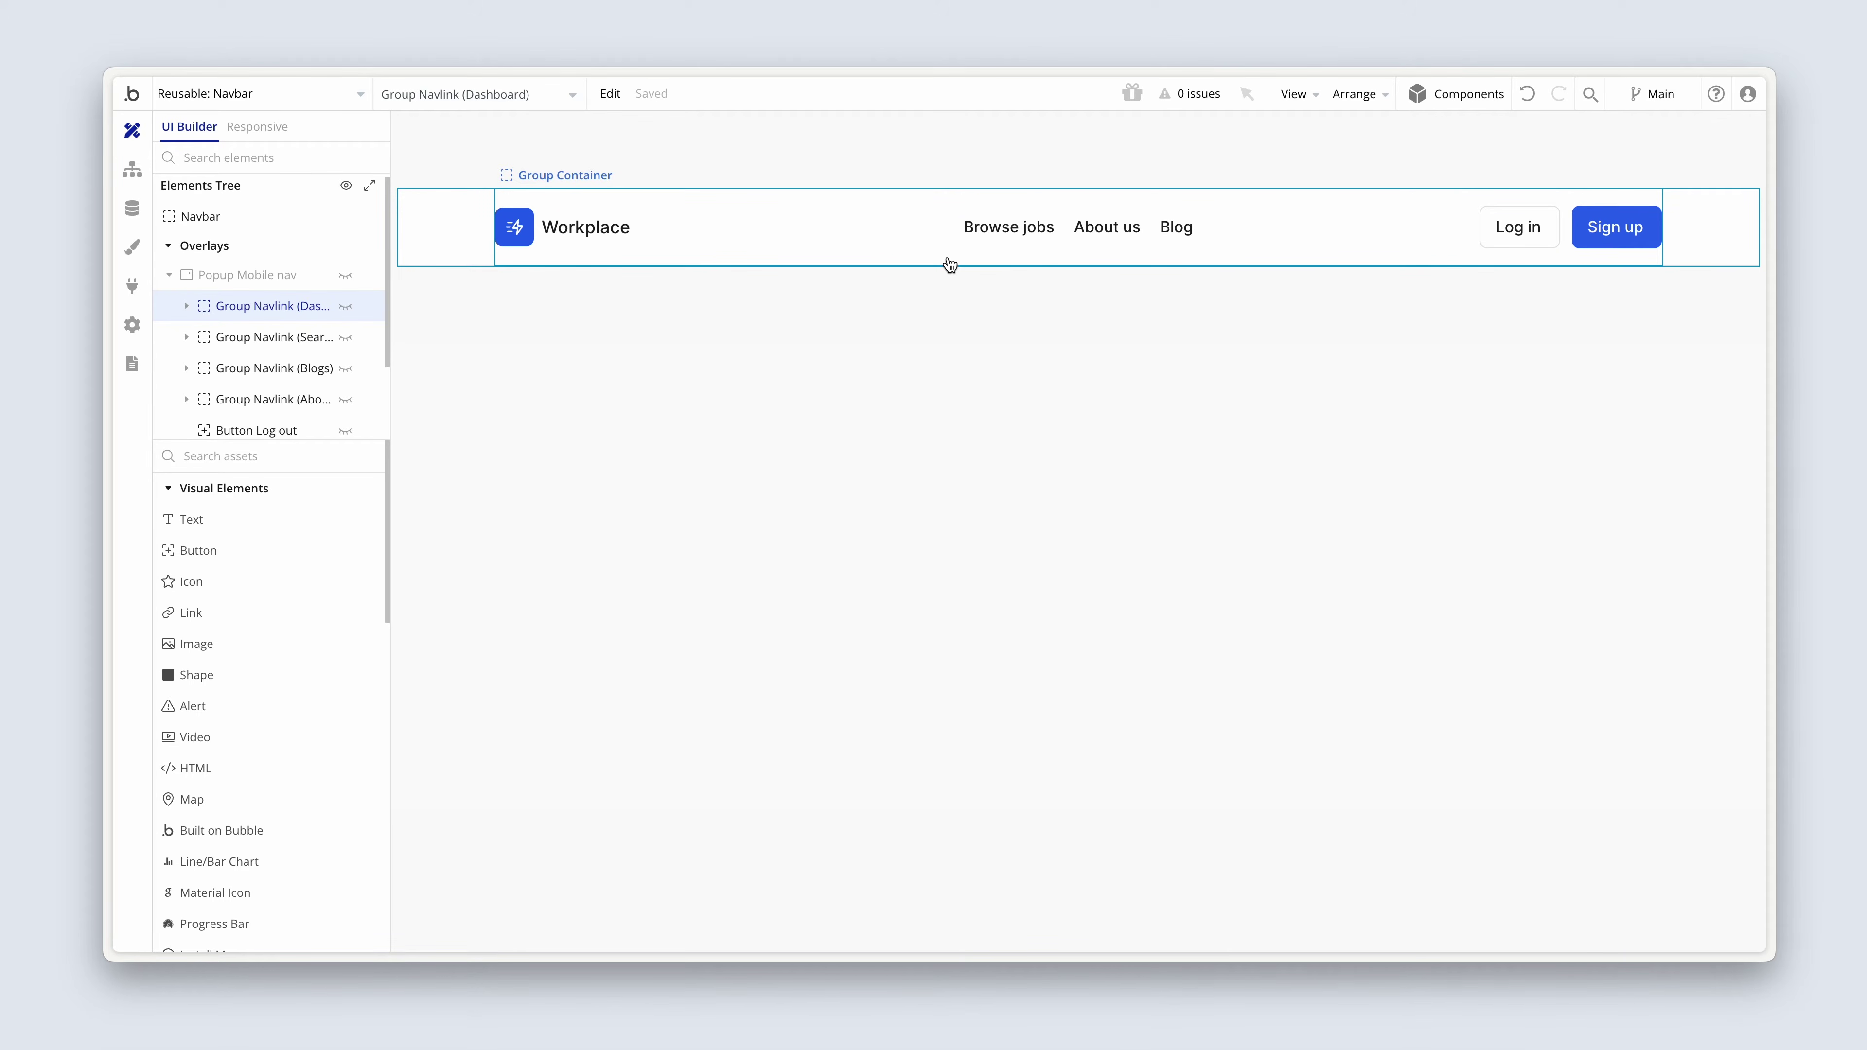
left_click(345, 275)
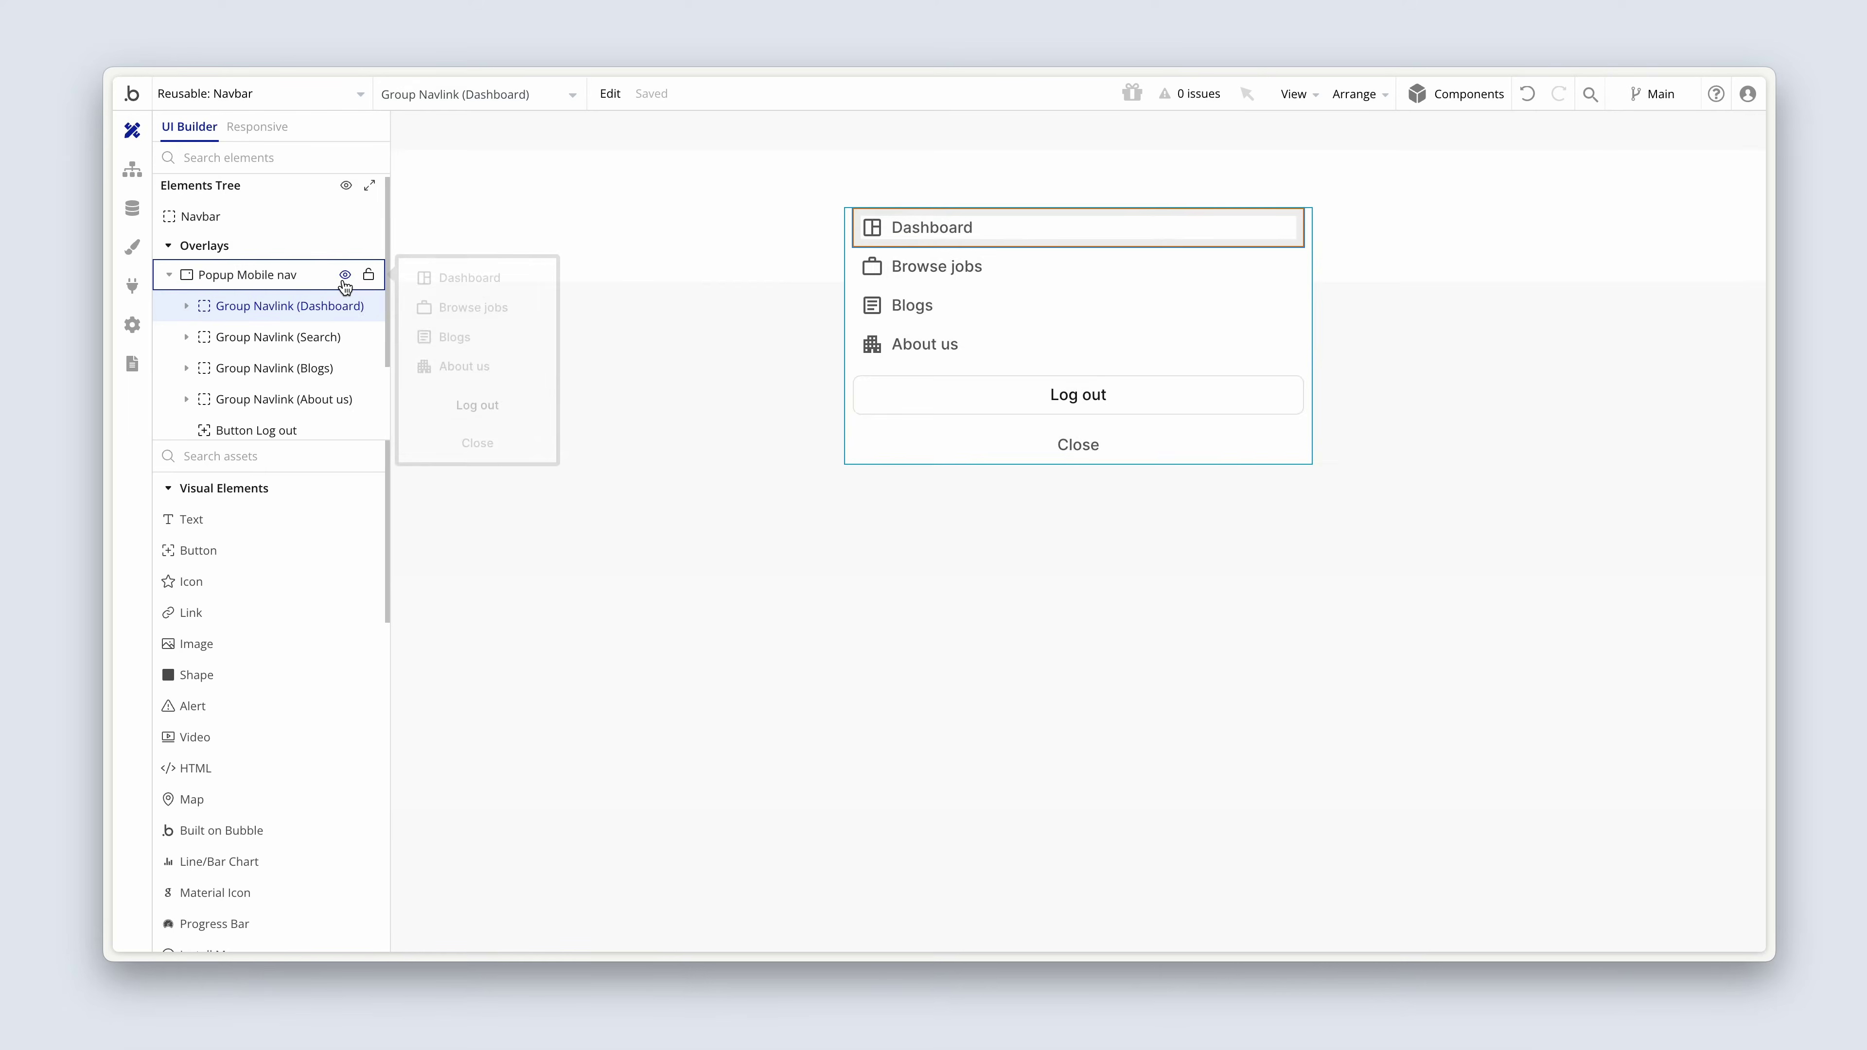
right_click(922, 245)
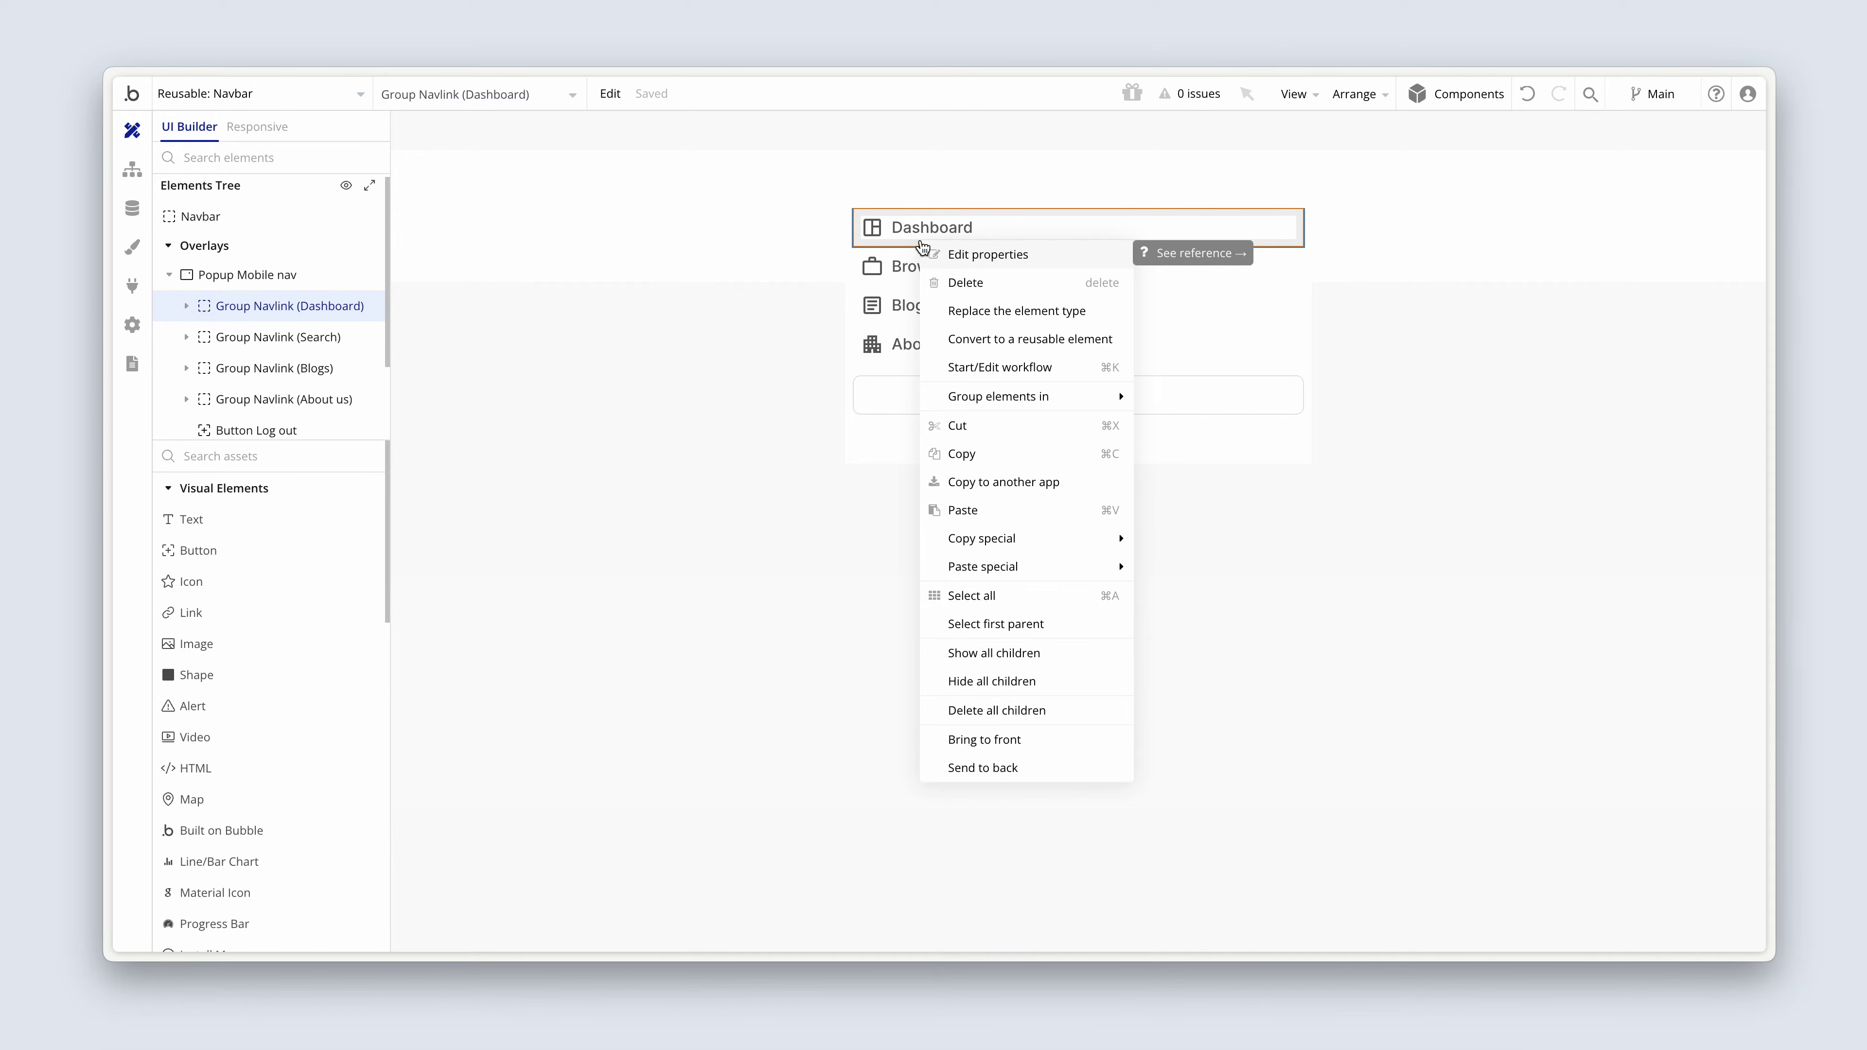
left_click(977, 256)
left_click_drag(1370, 272, 590, 304)
- Add a condition: when Current User is logged in, the Dashboard link is visible
left_click(727, 254)
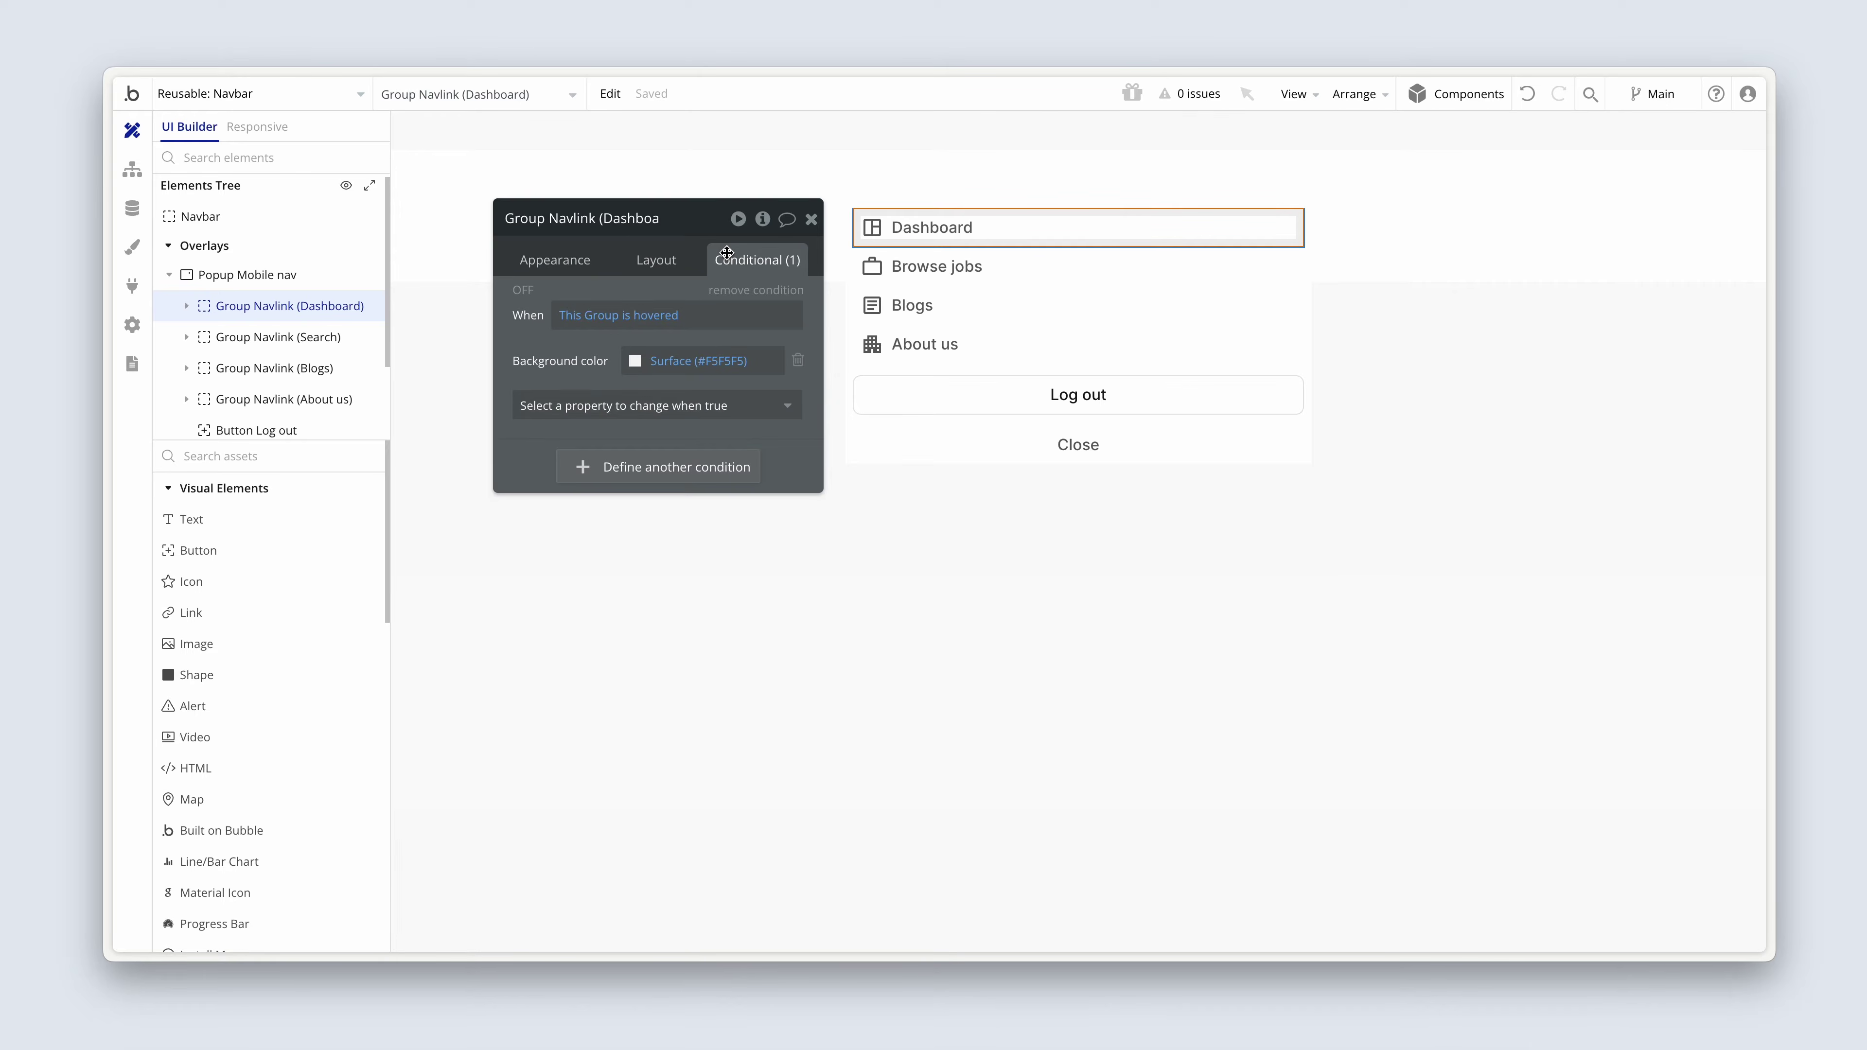
left_click(677, 468)
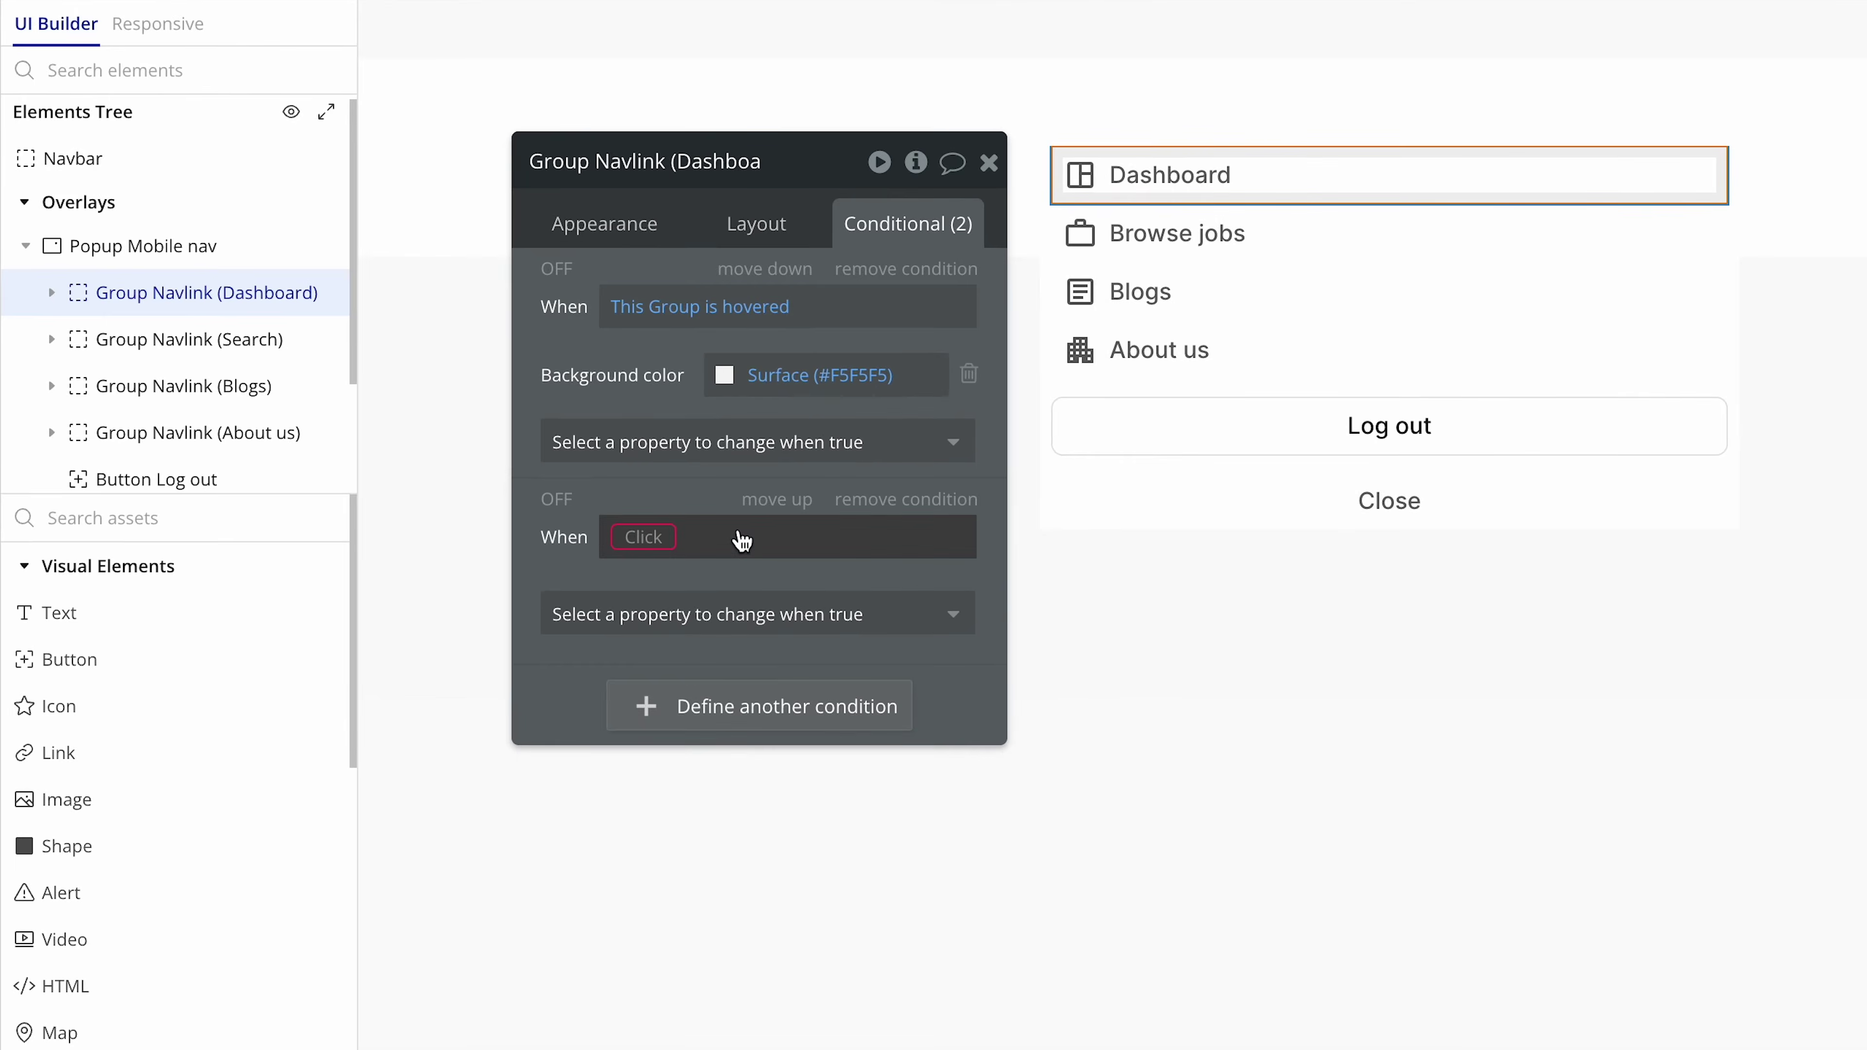
left_click(648, 546)
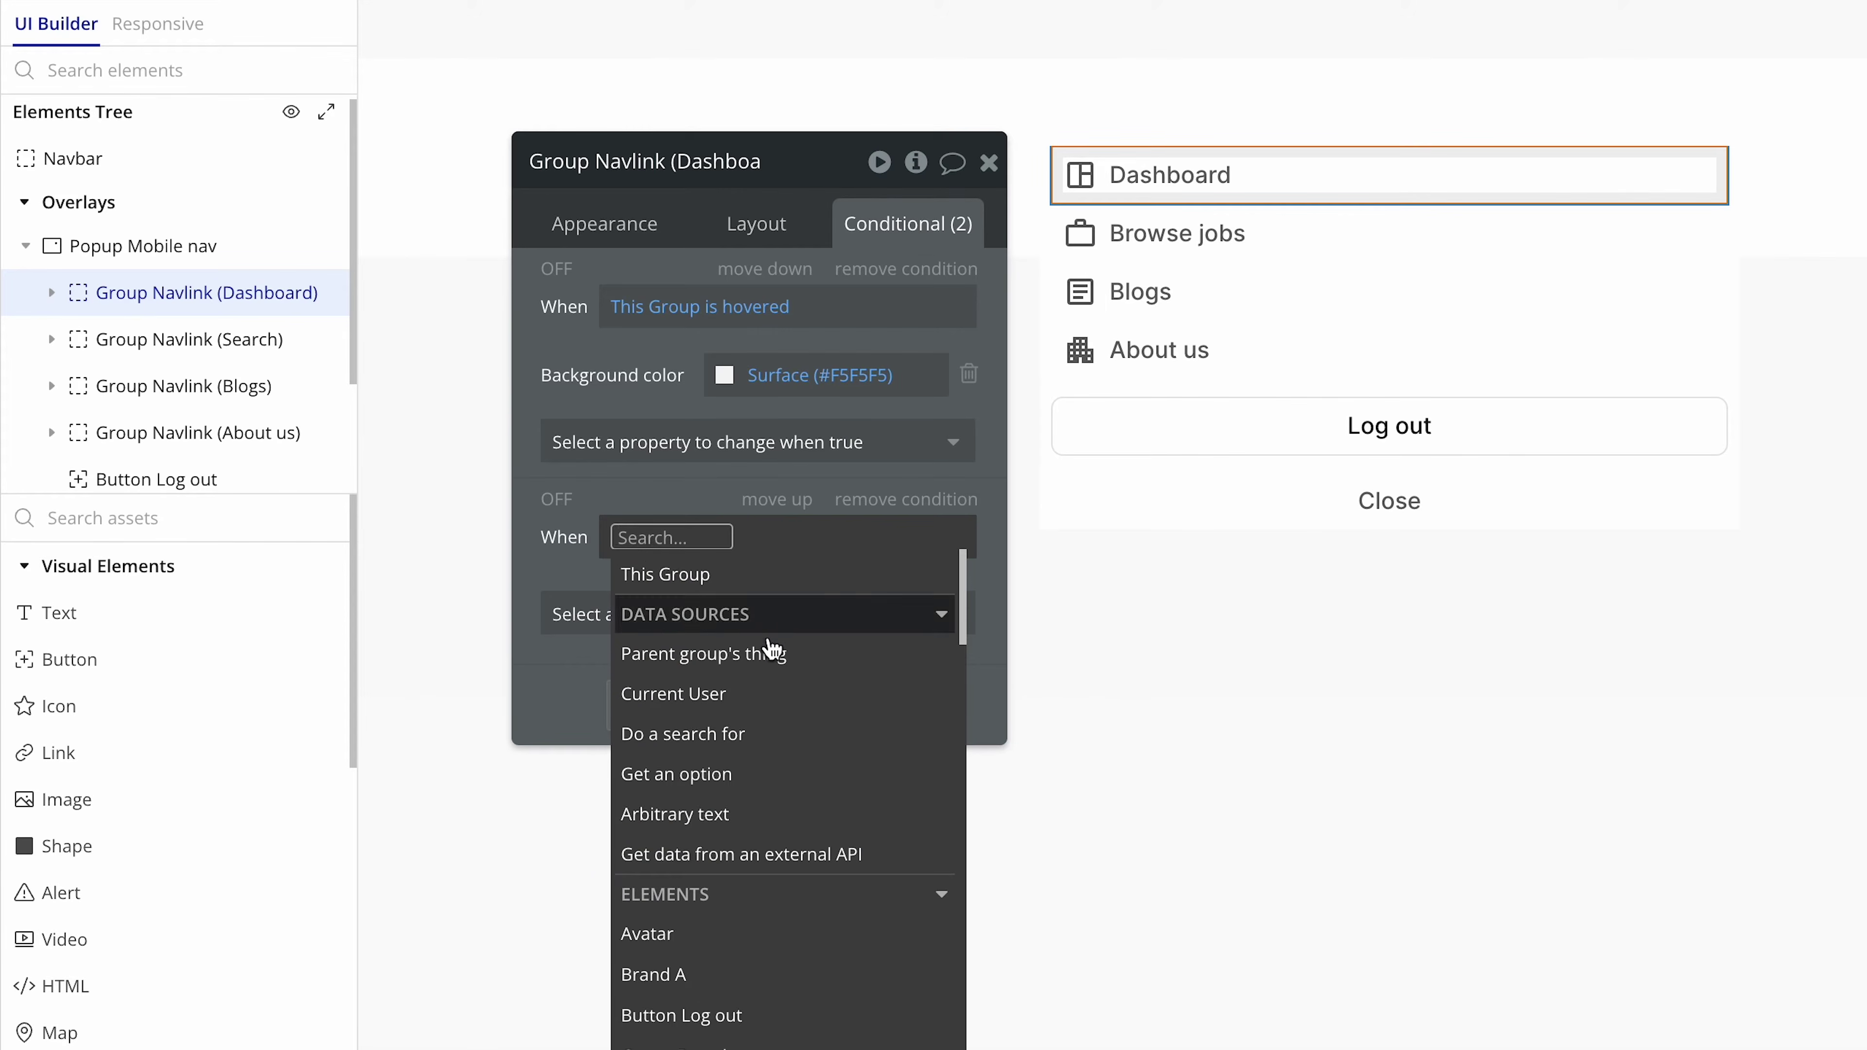
left_click(773, 699)
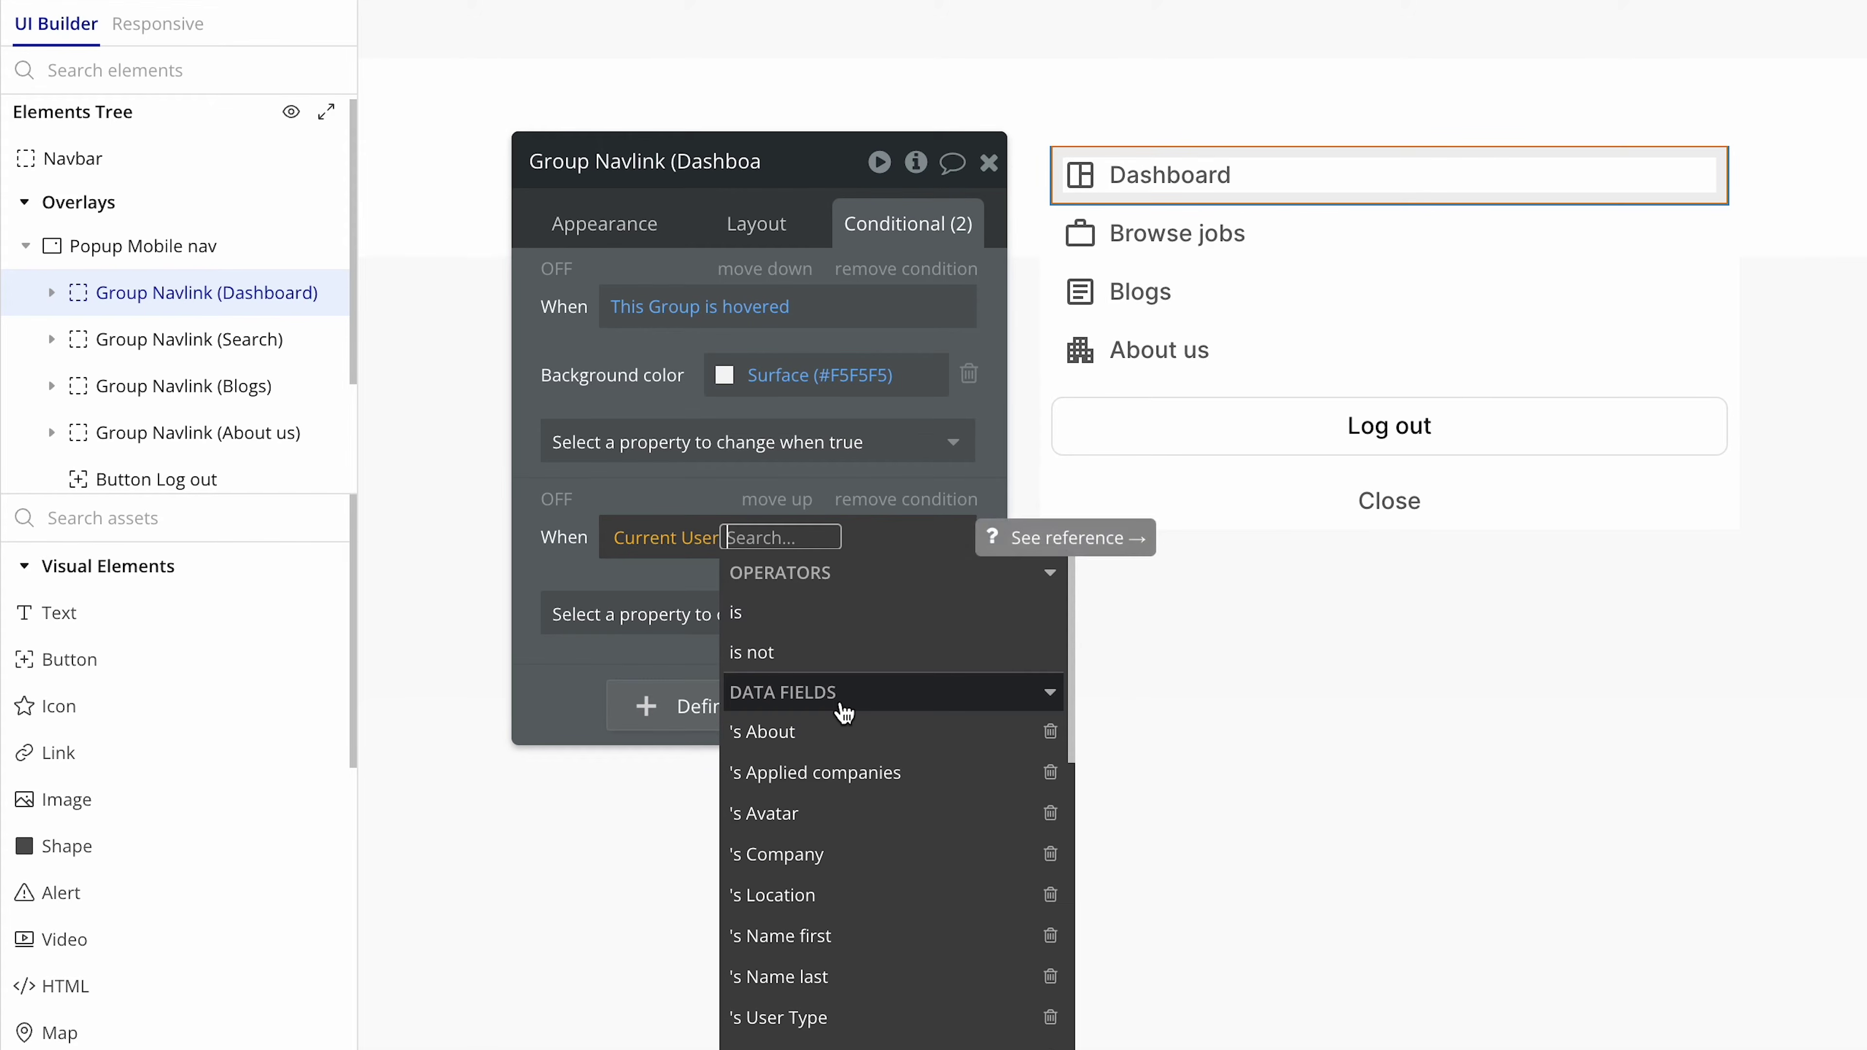
type("log")
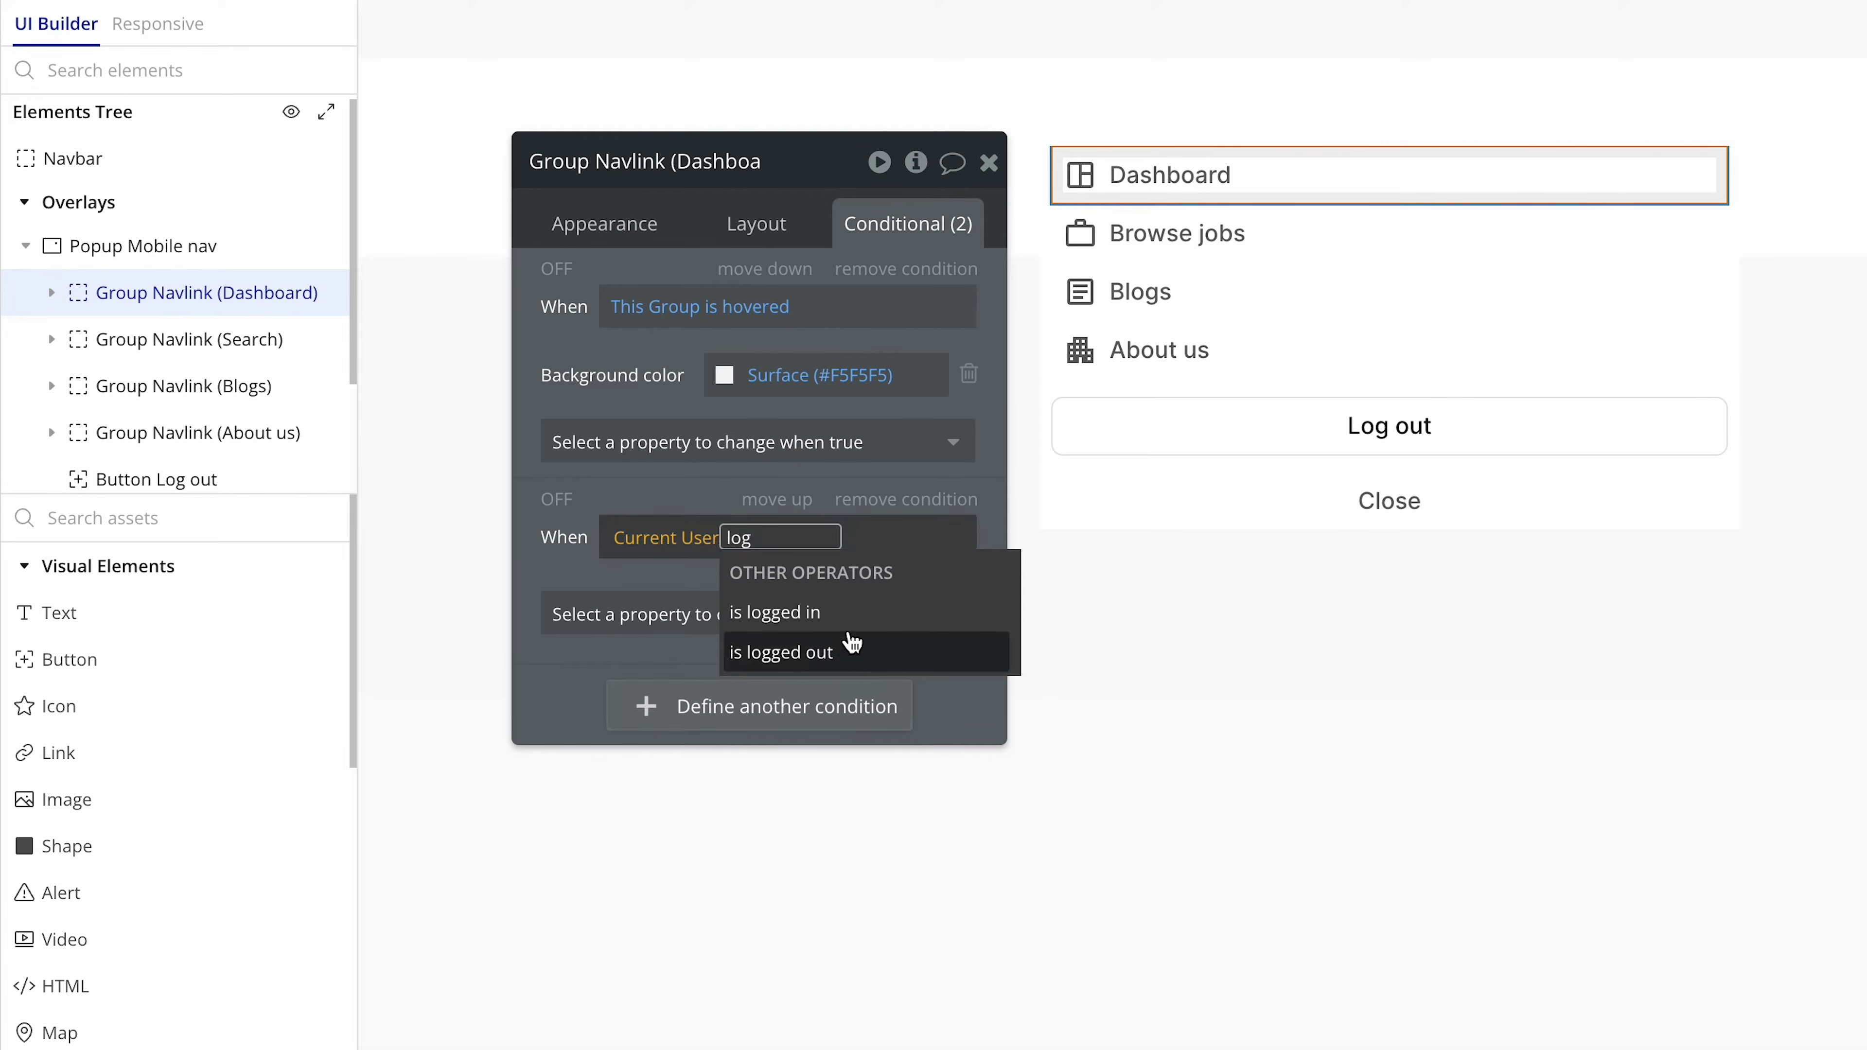
left_click(860, 625)
left_click(754, 617)
left_click(761, 703)
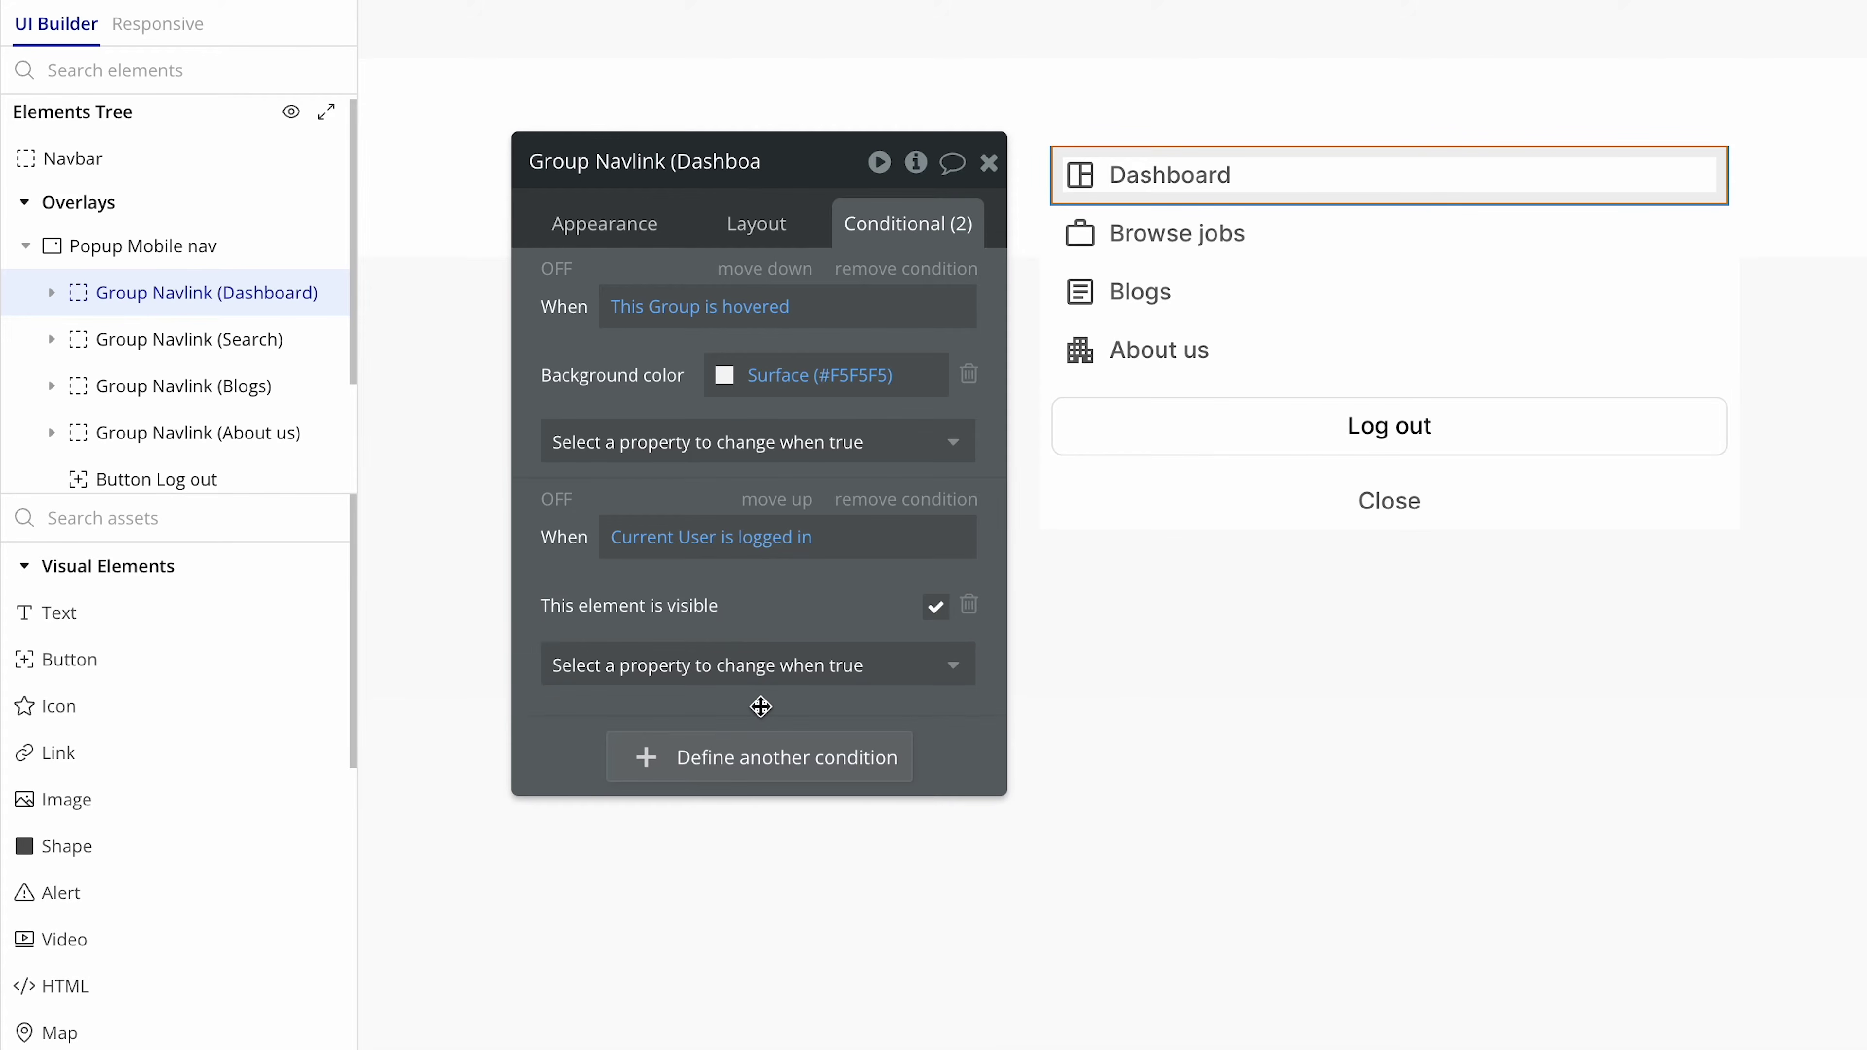
- Make the Dashboard link hidden on page load and collapsed when hidden
left_click(758, 227)
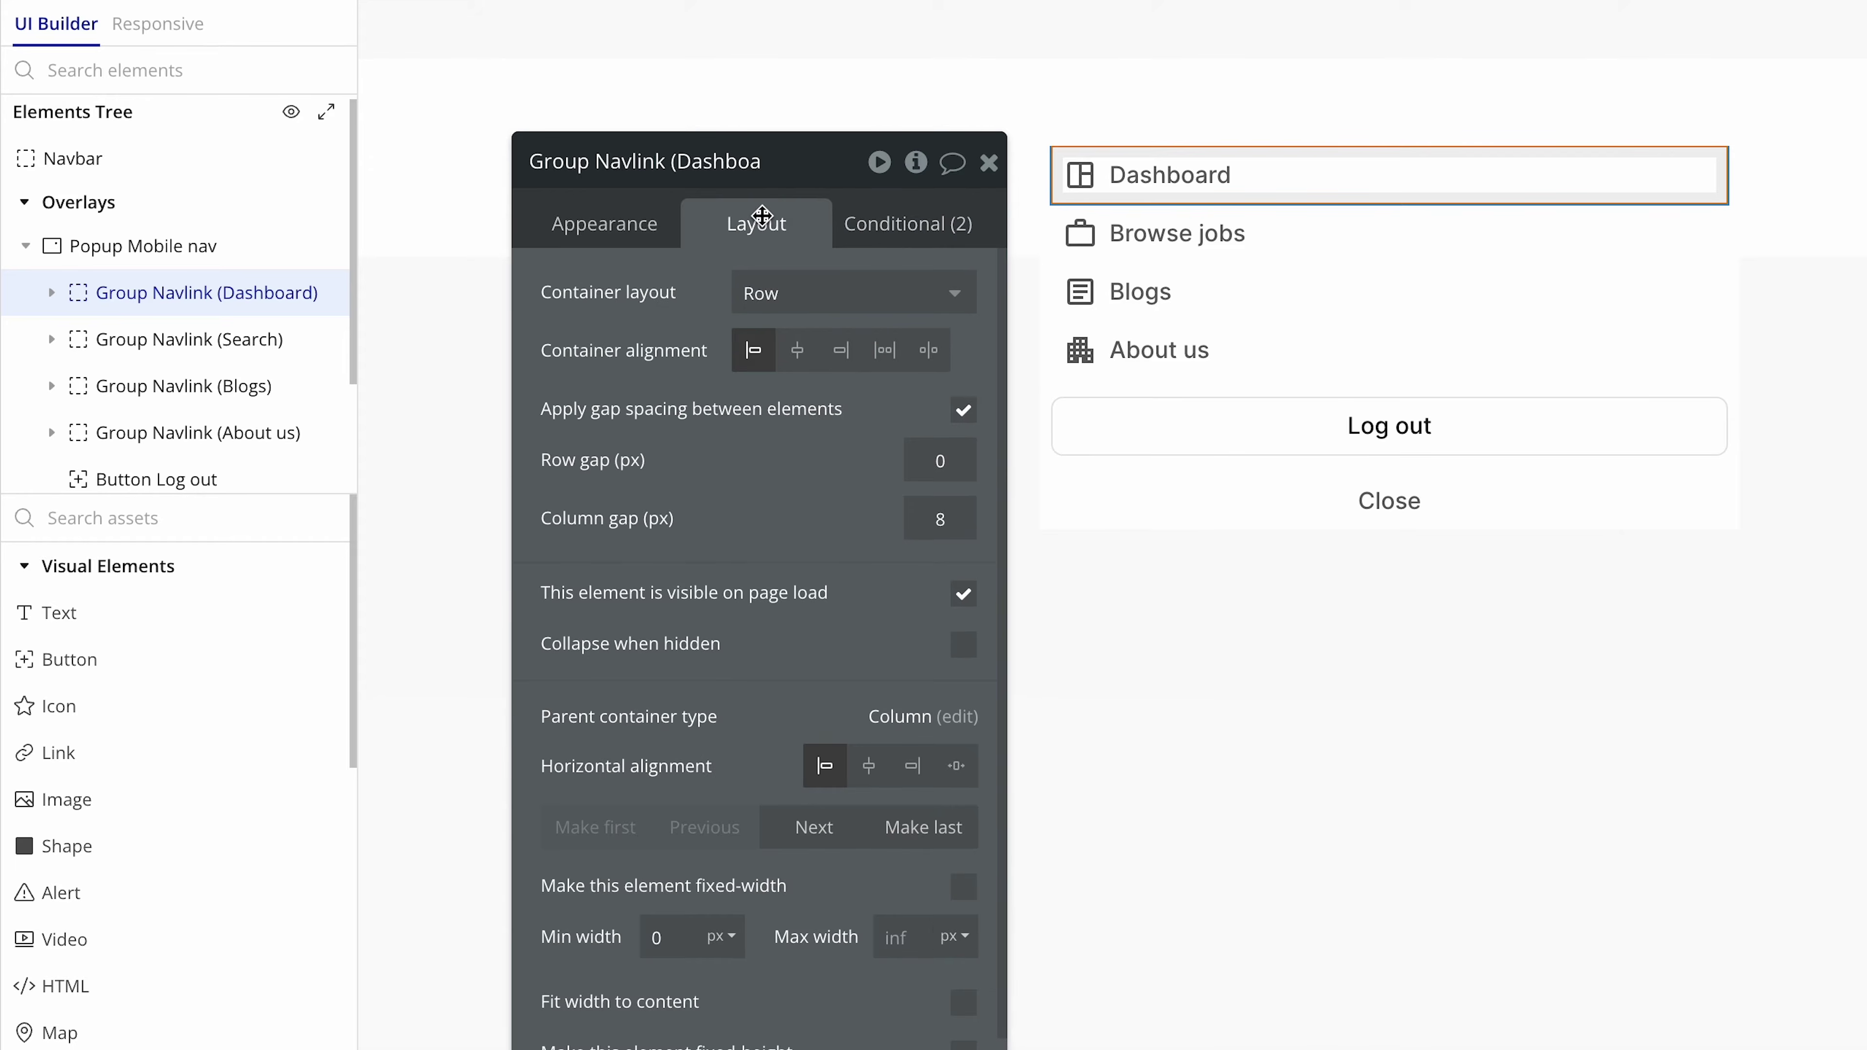
left_click(938, 467)
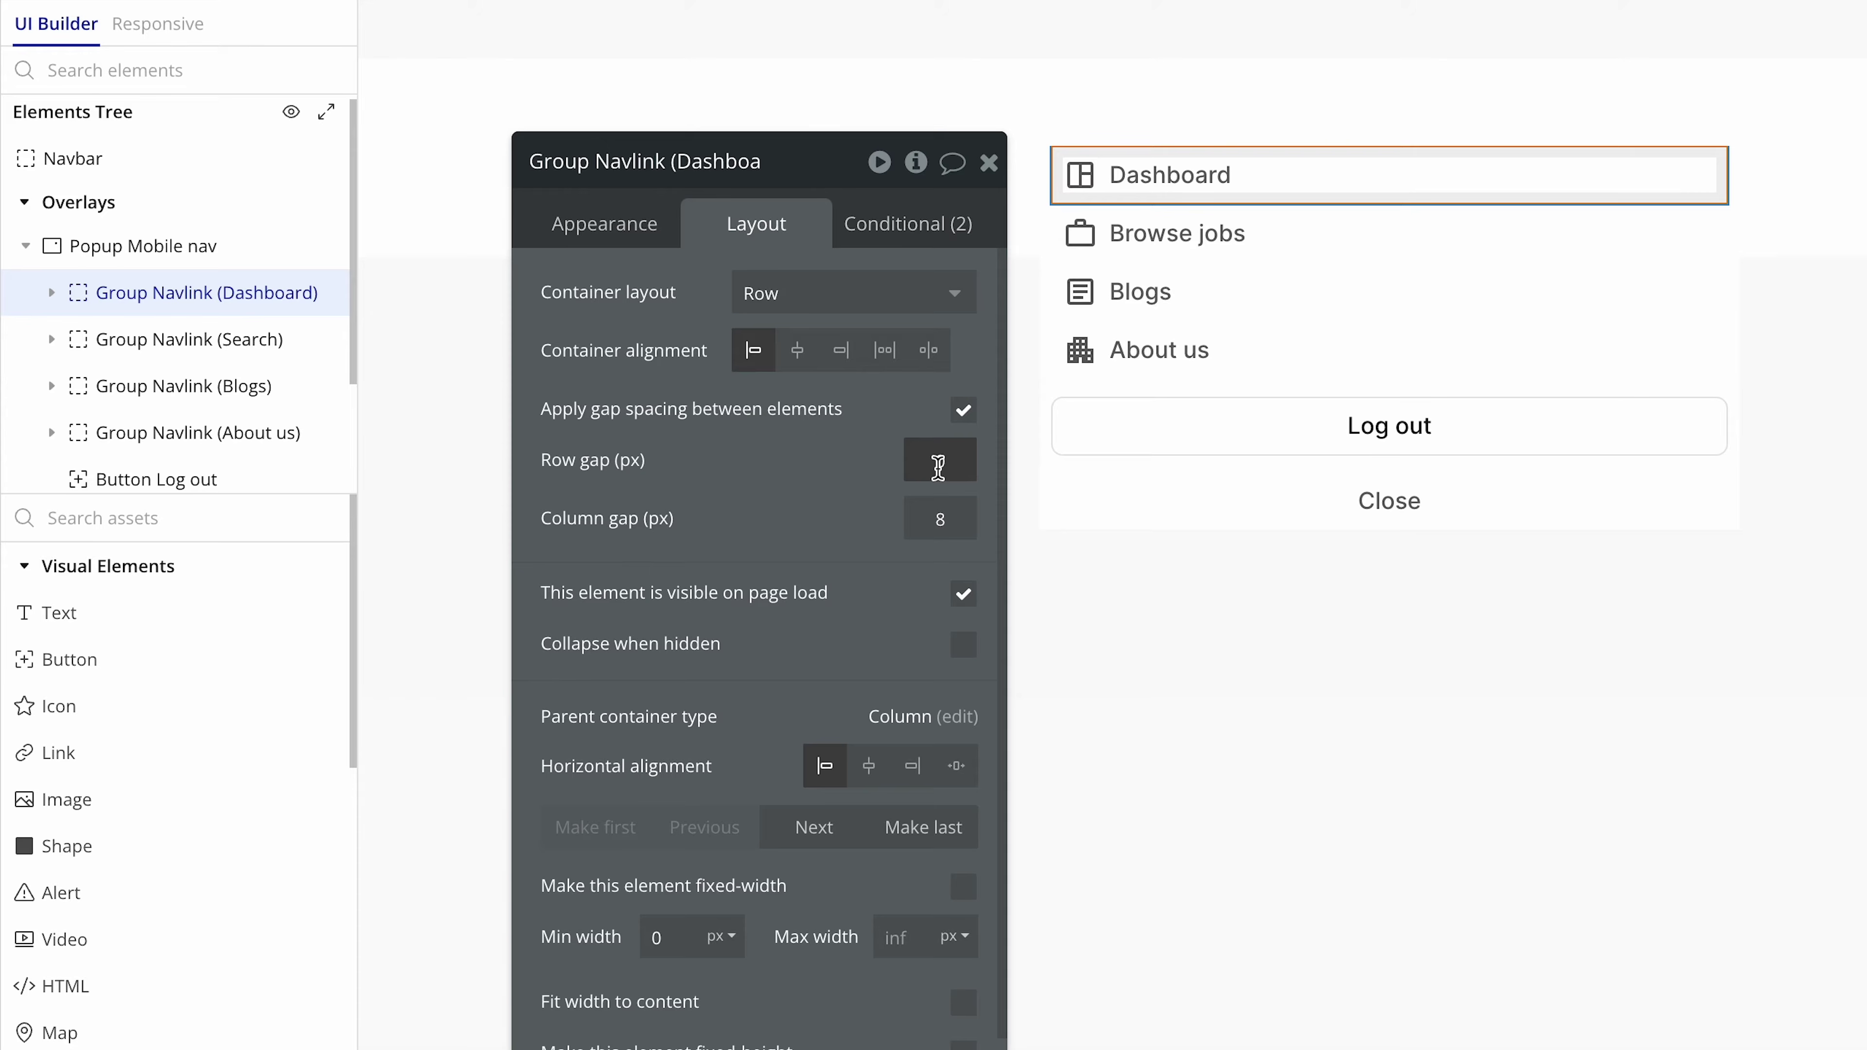
left_click(962, 596)
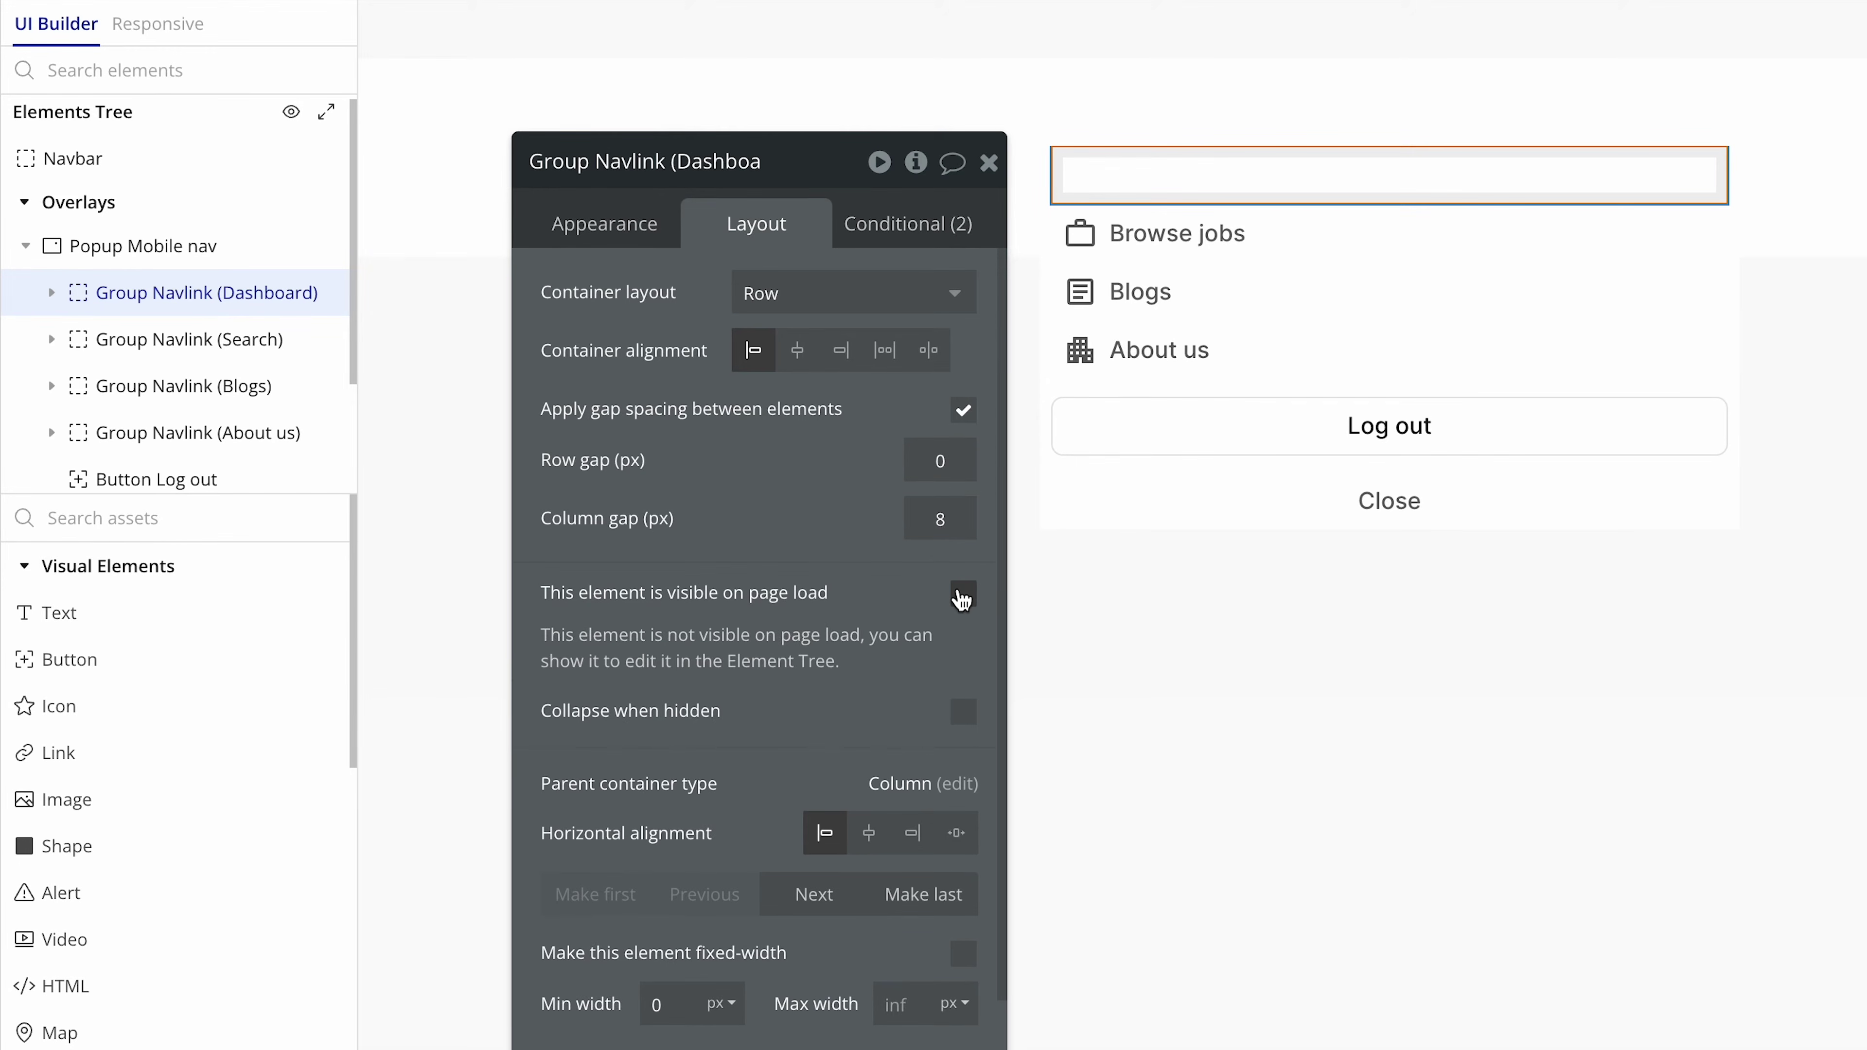
left_click(964, 712)
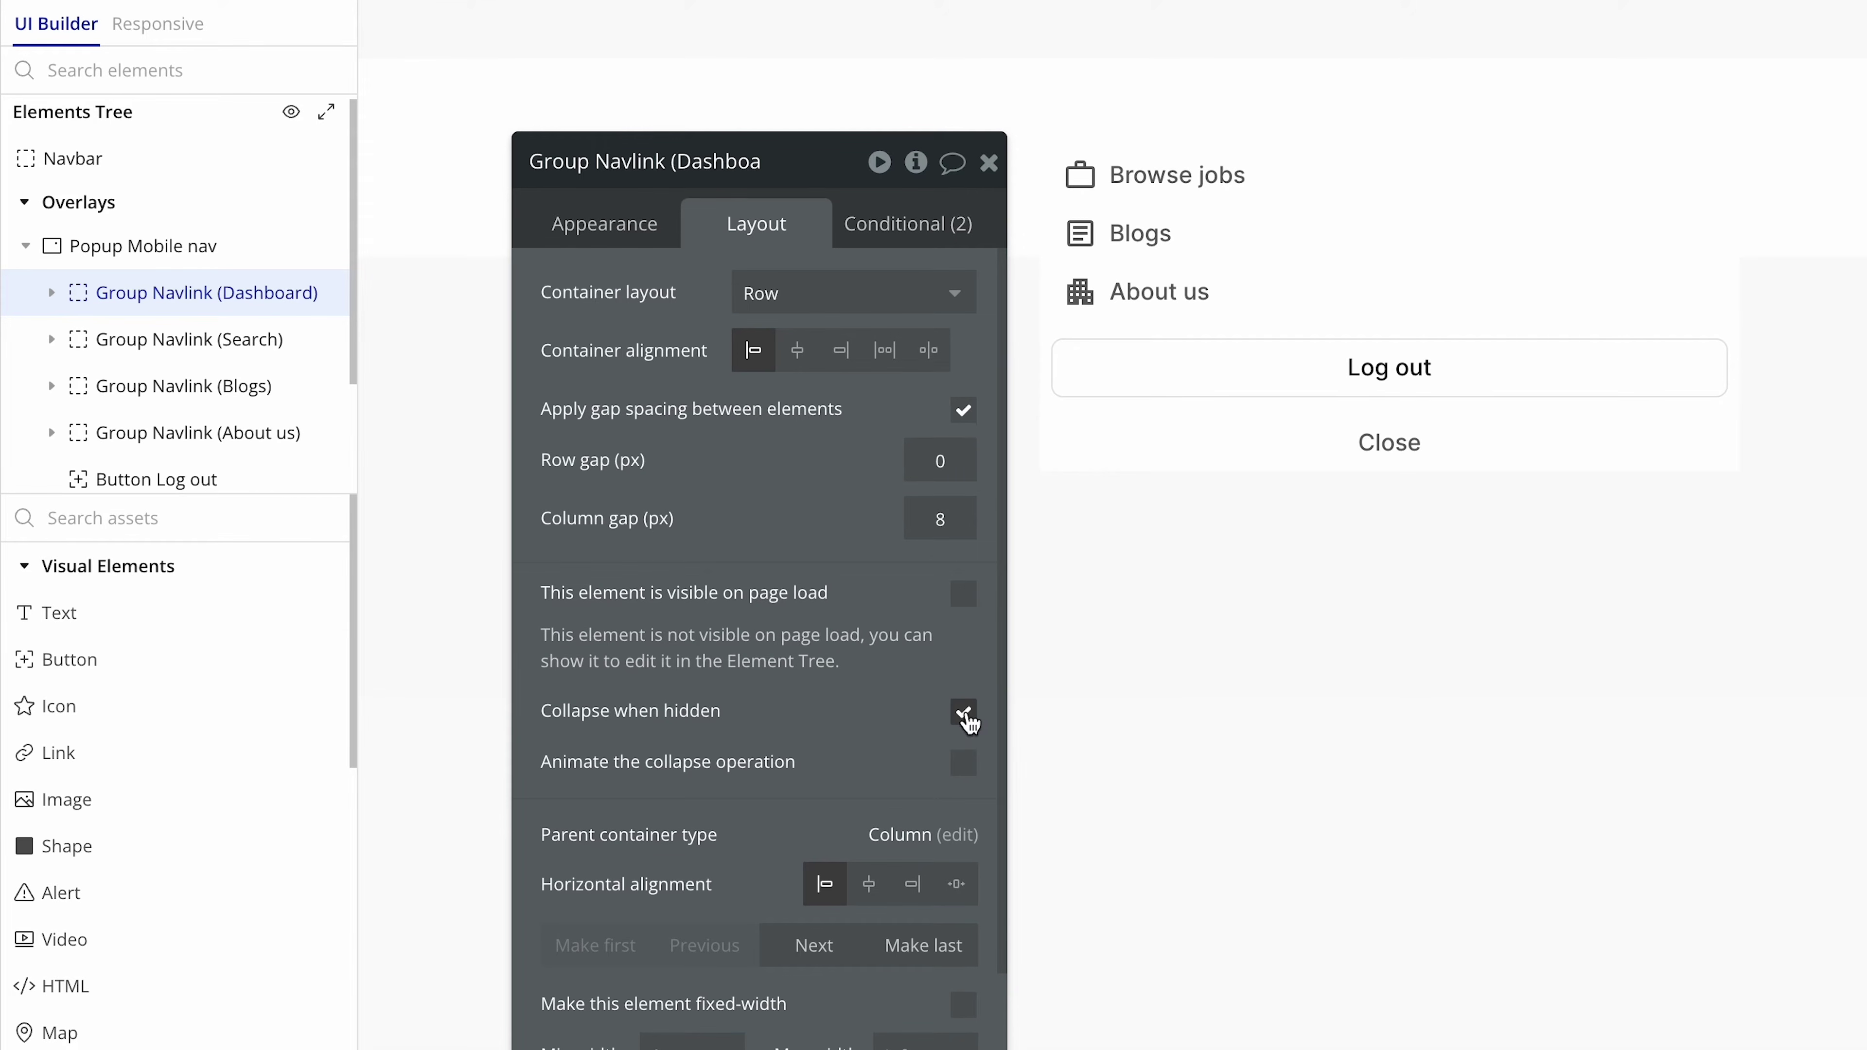
- Select the About us, Blogs and Browse jobs links in the popup in turn
left_click(1215, 275)
left_click(1235, 213)
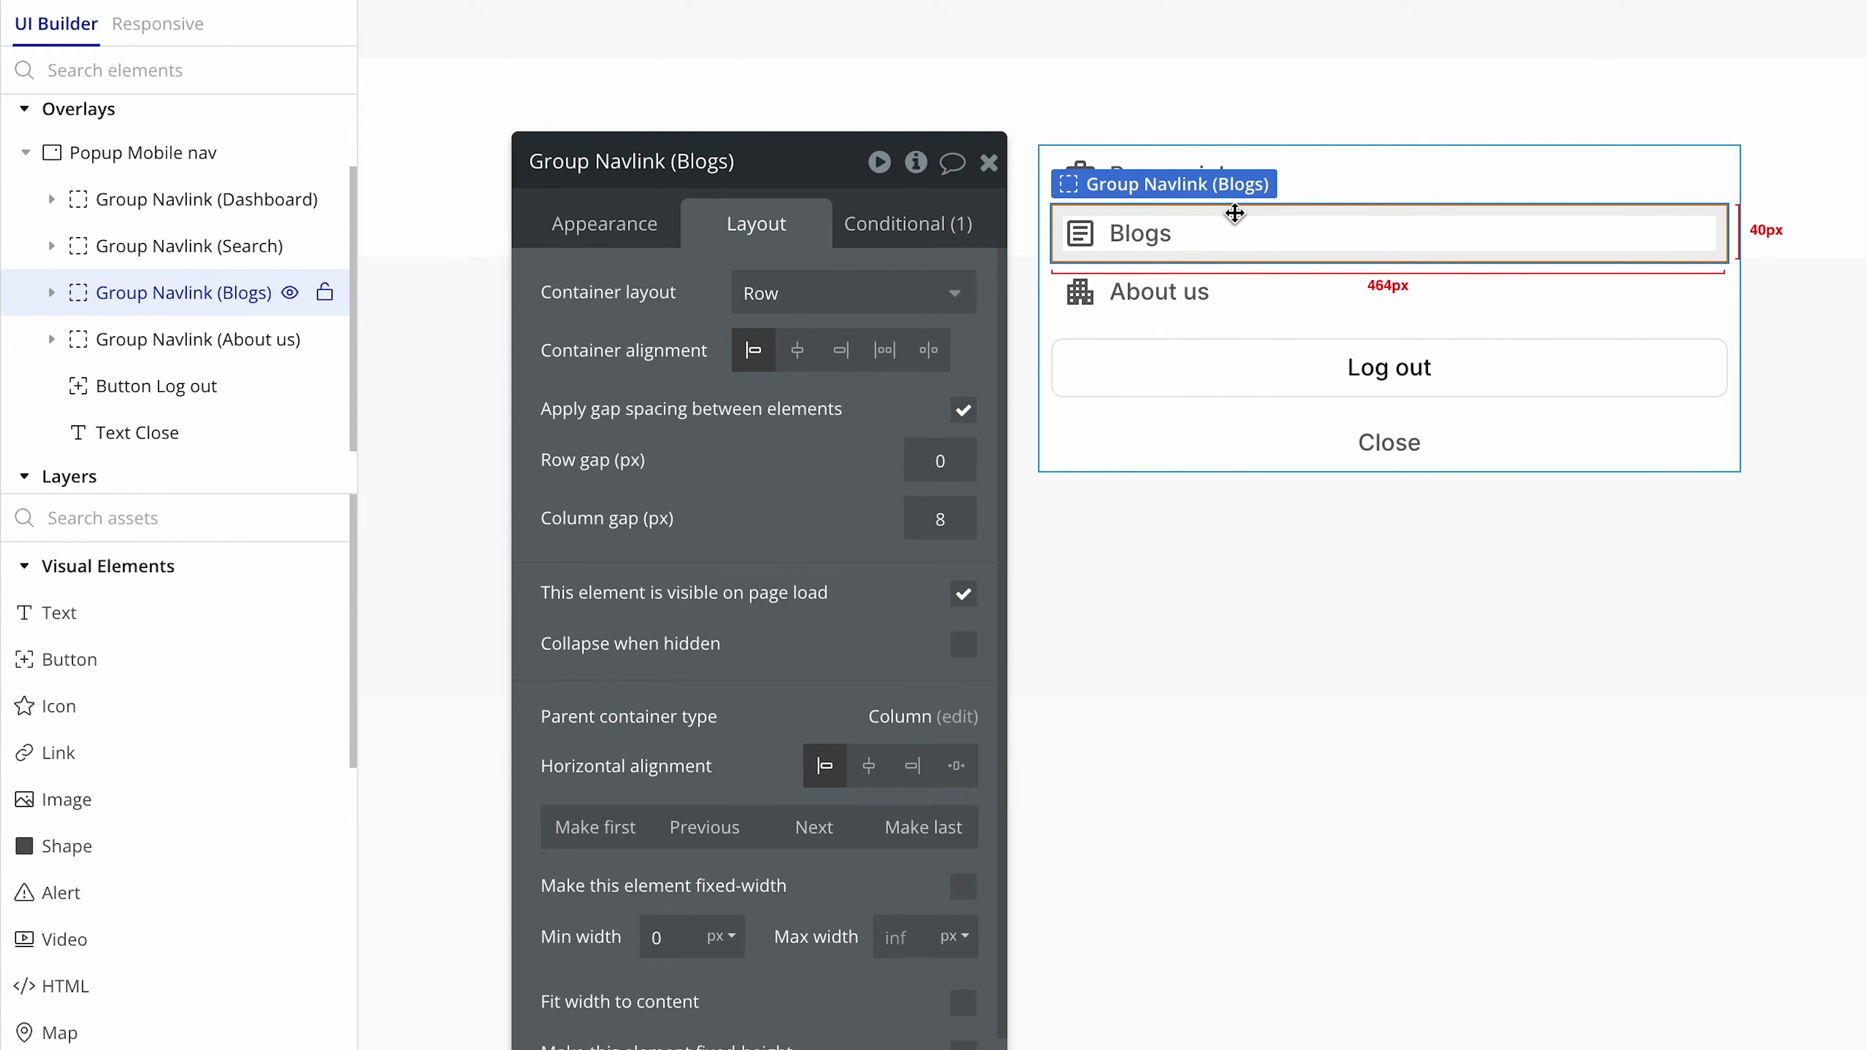
left_click(1278, 154)
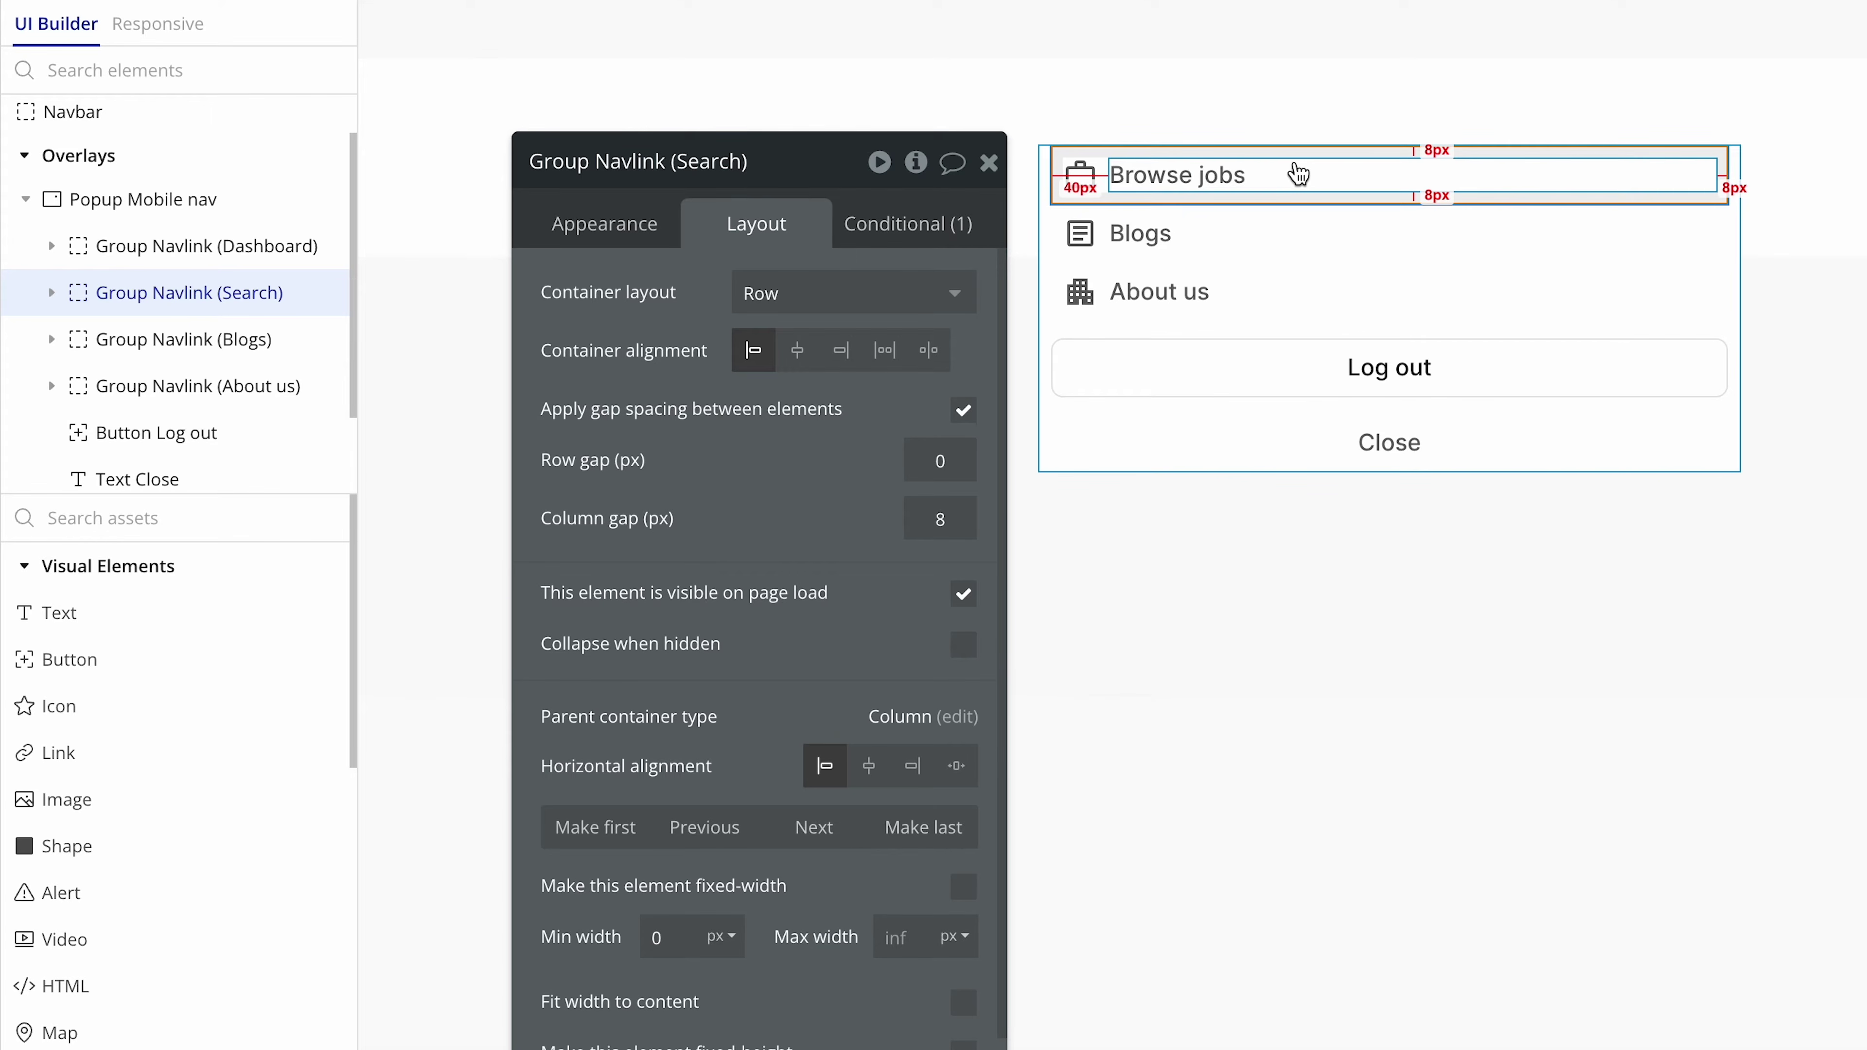
- Select the Log out button and start a new condition based on Current User
left_click(1221, 364)
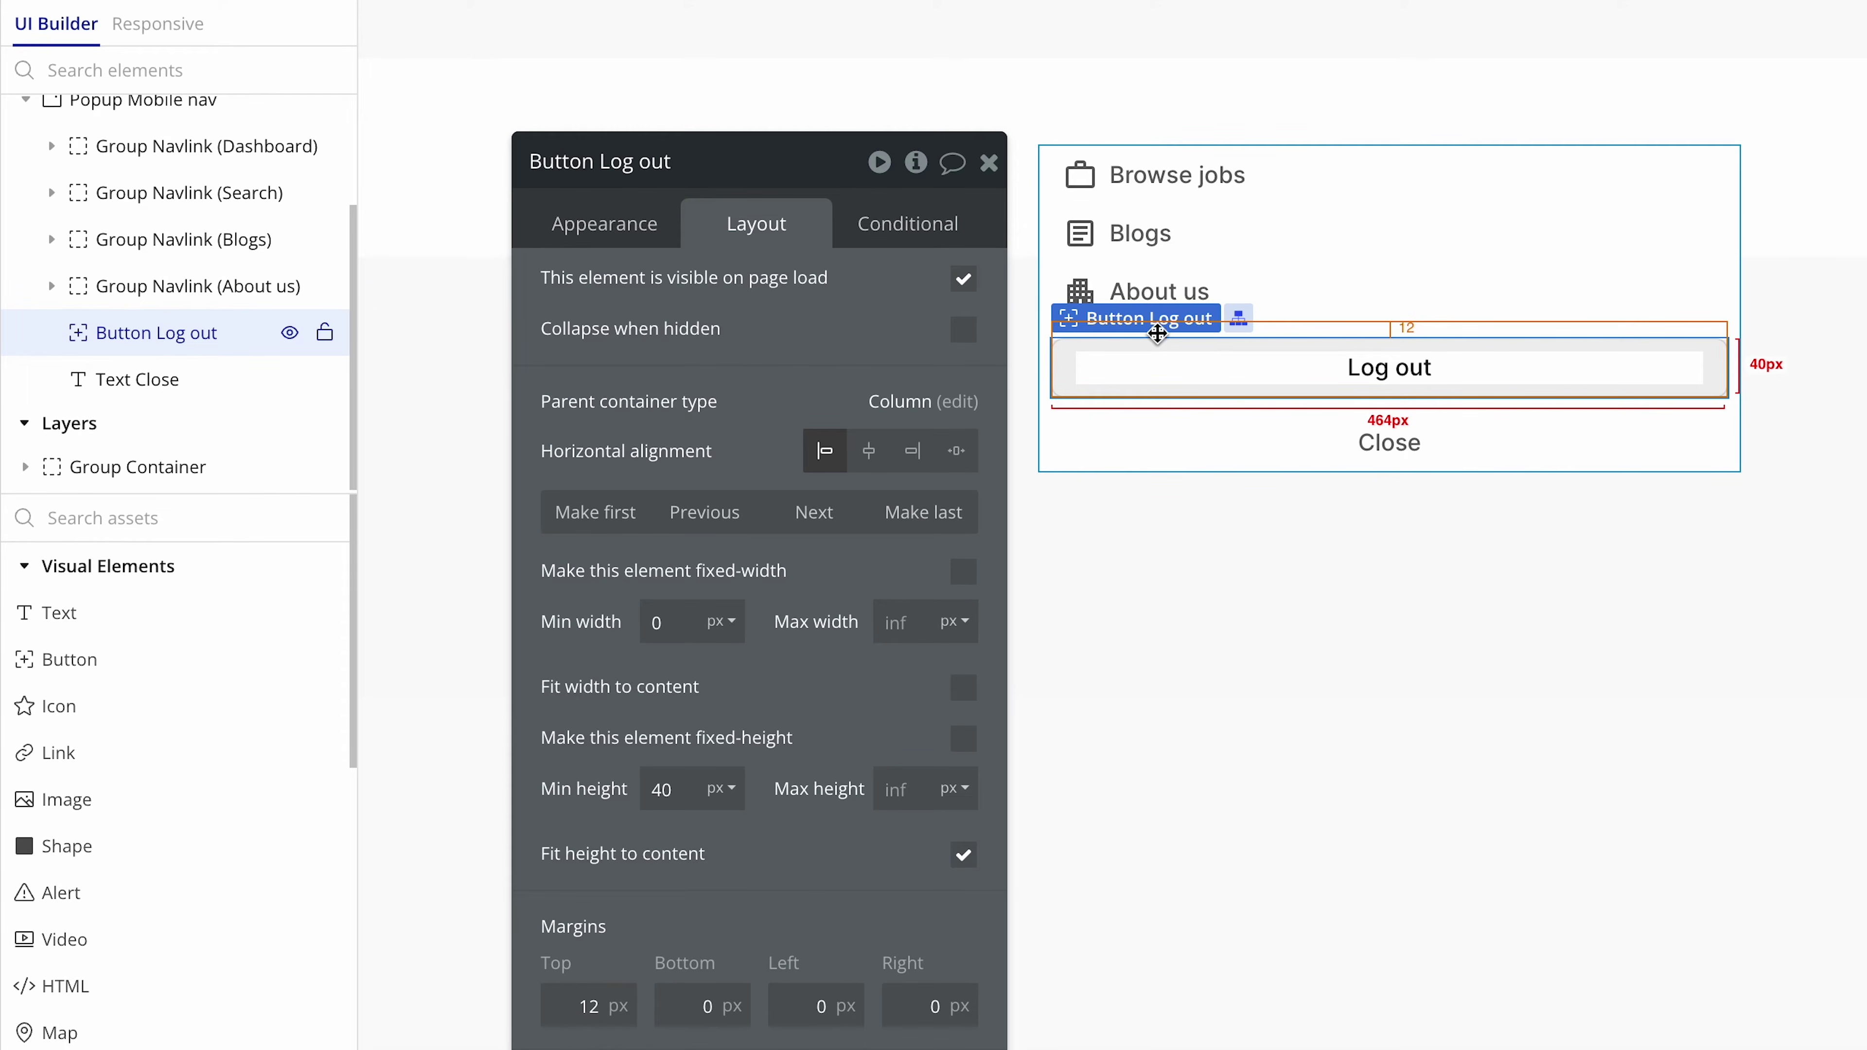
left_click(921, 233)
left_click(811, 303)
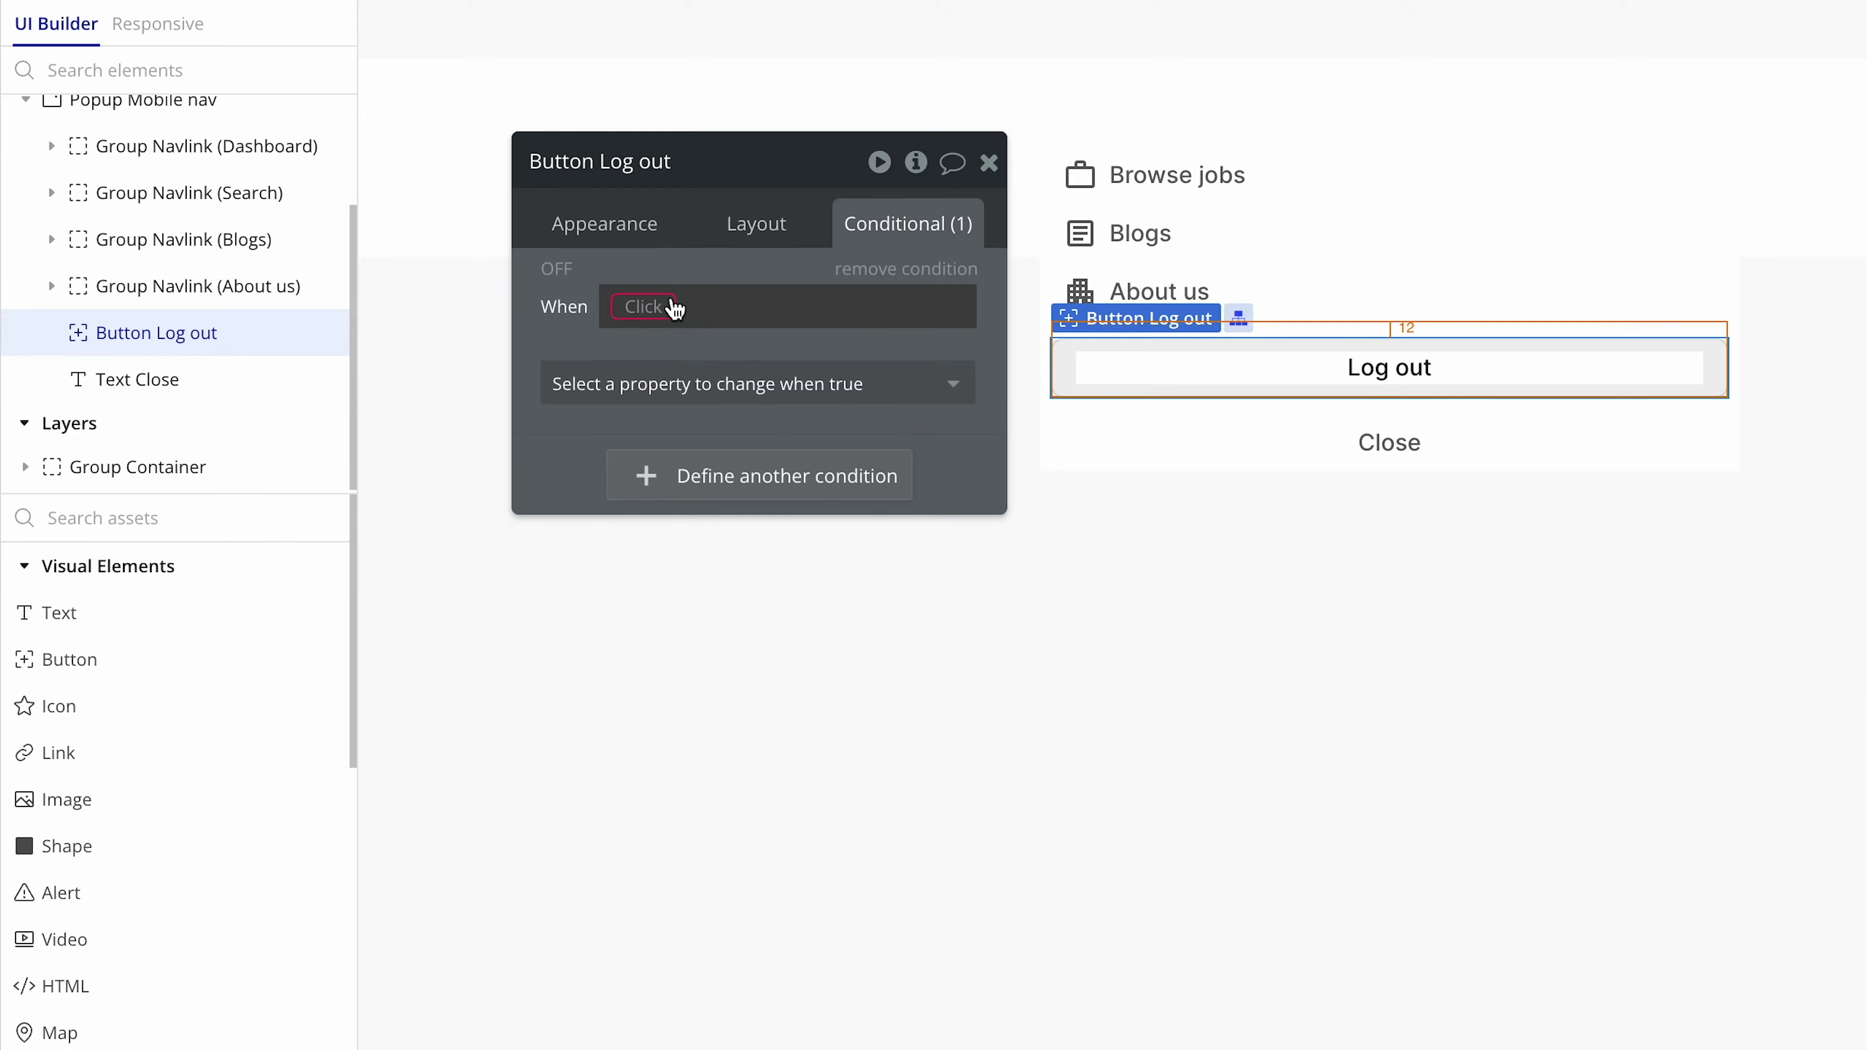
left_click(669, 305)
type("cur")
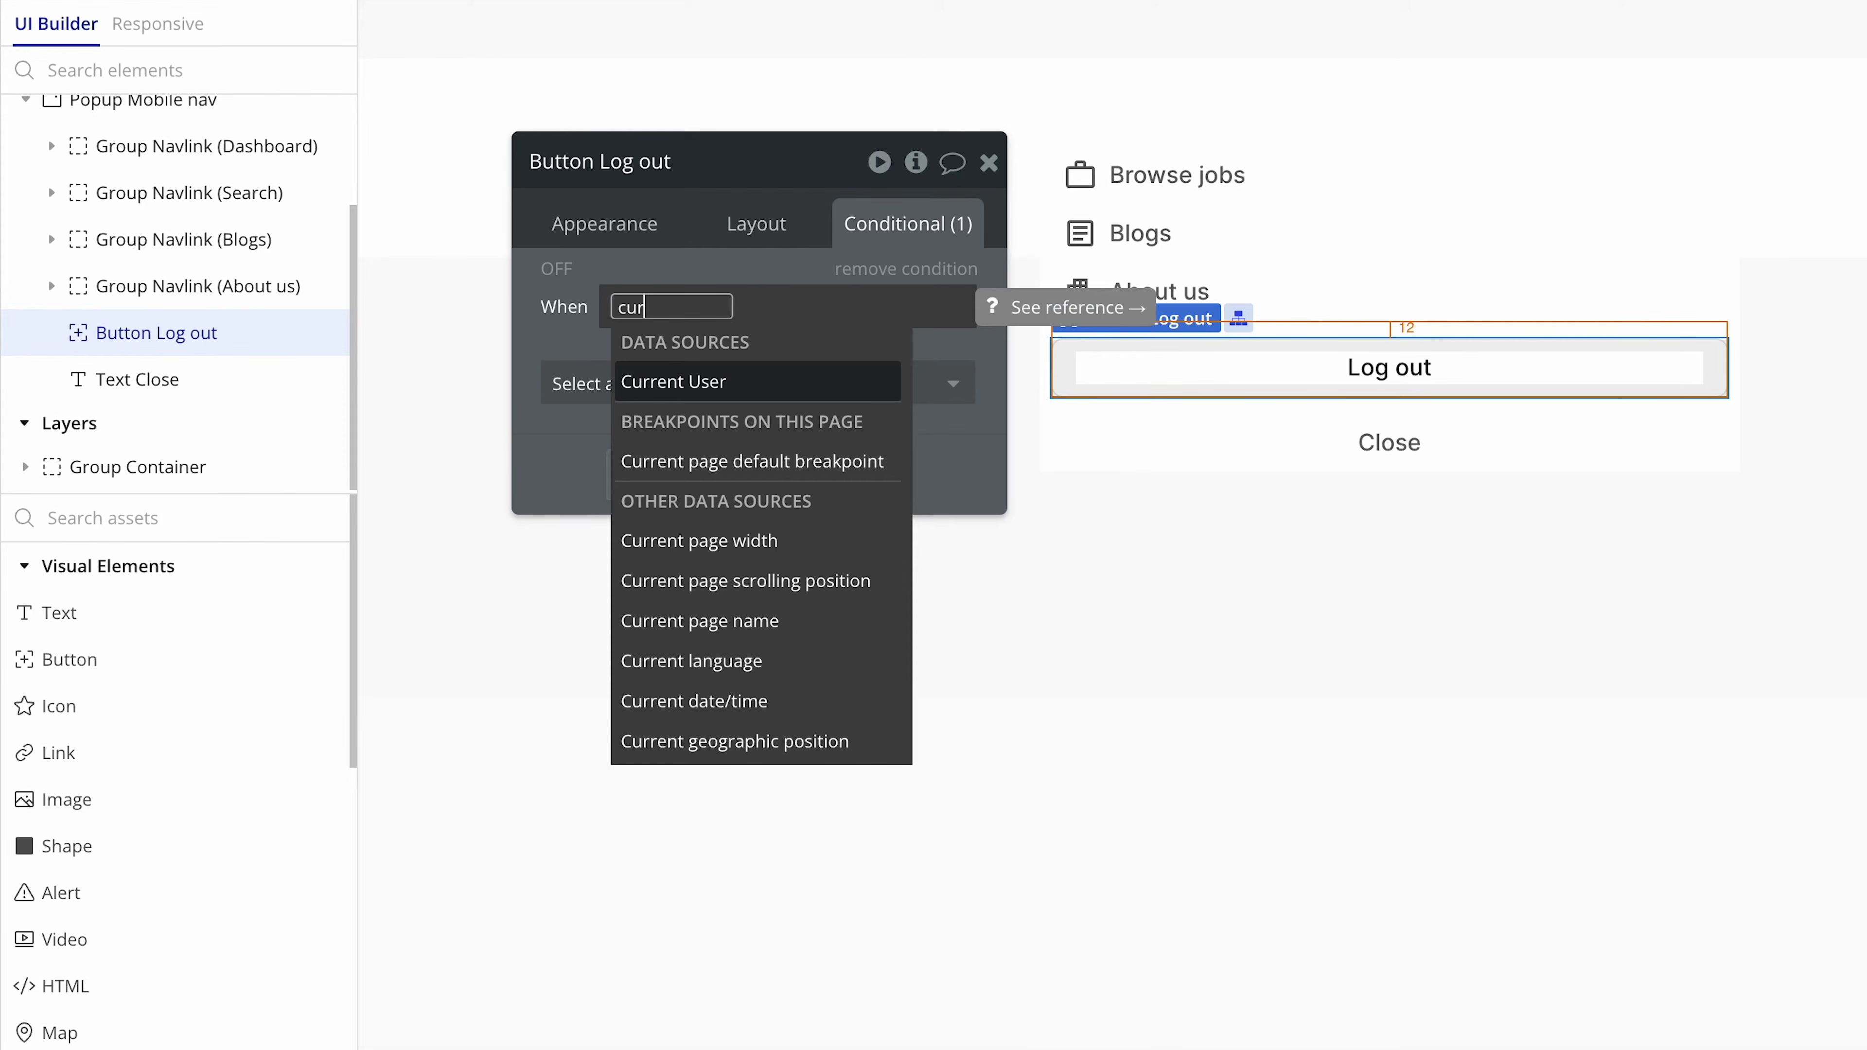
left_click(744, 383)
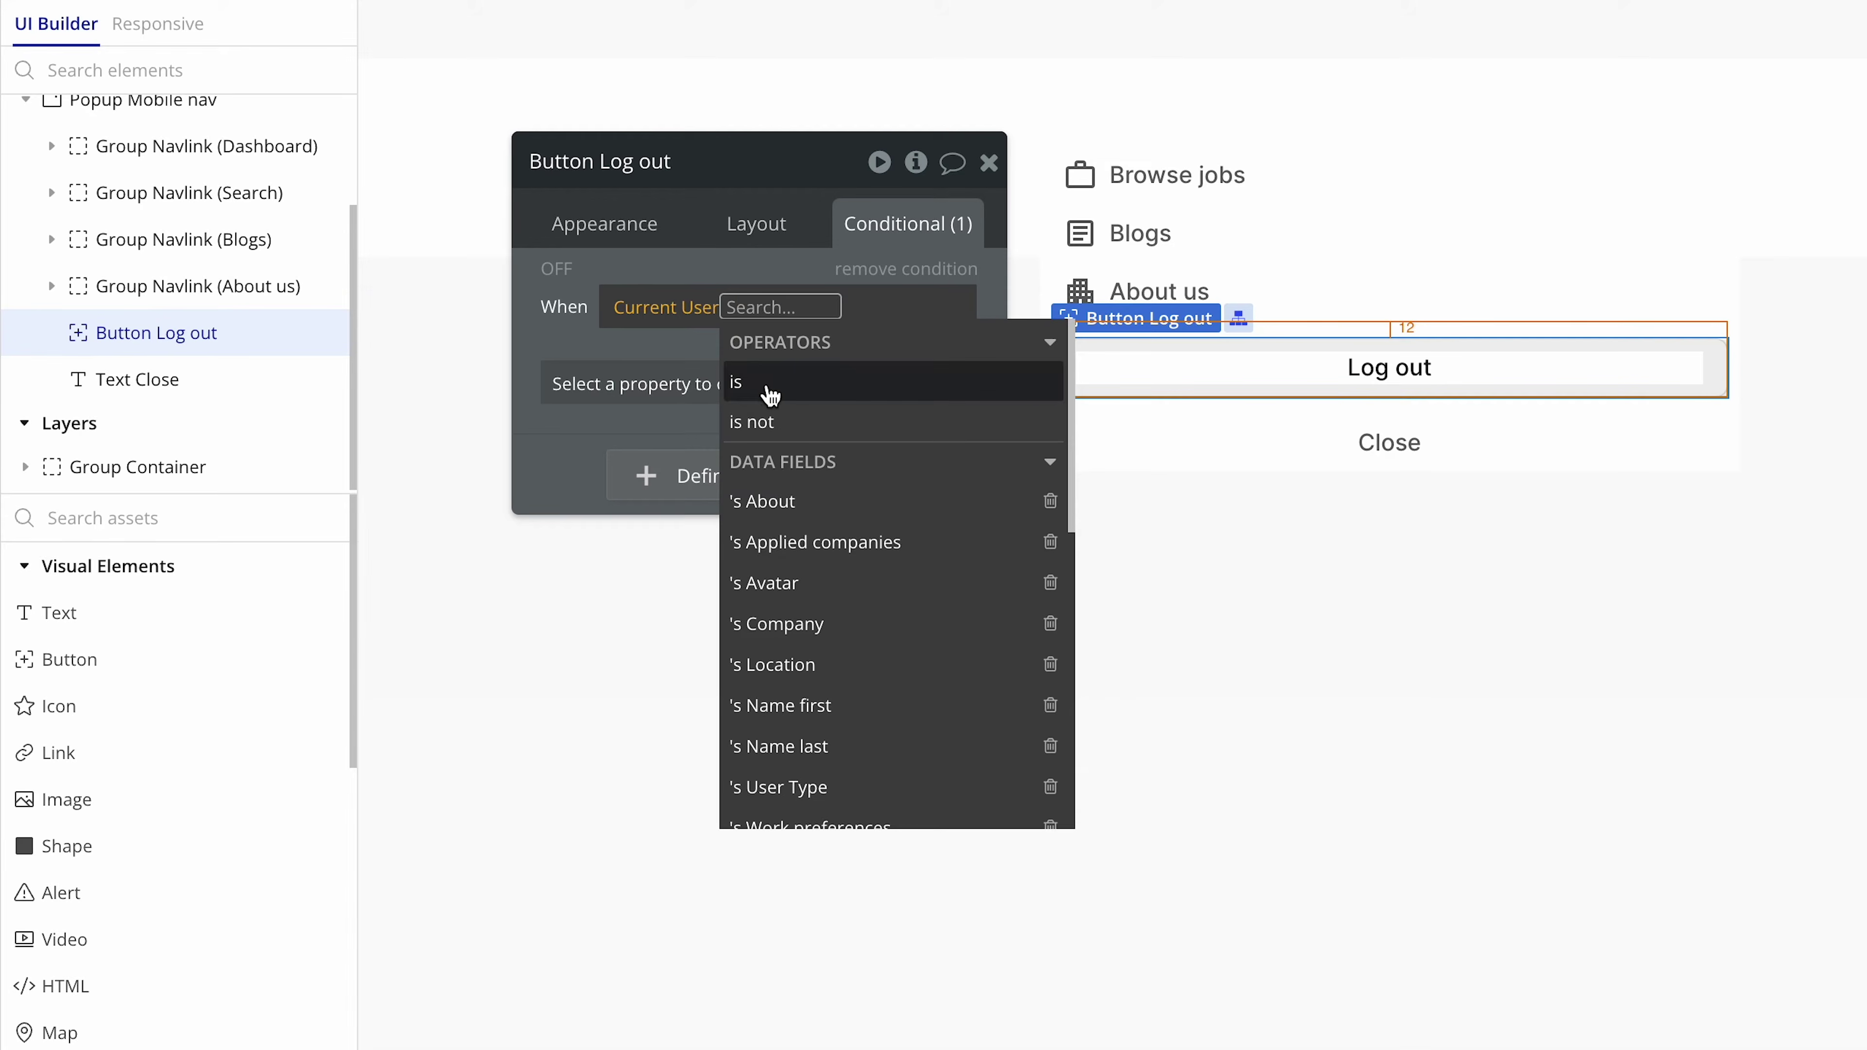
- Make the Log out button visible when Current User is logged in
left_click(773, 394)
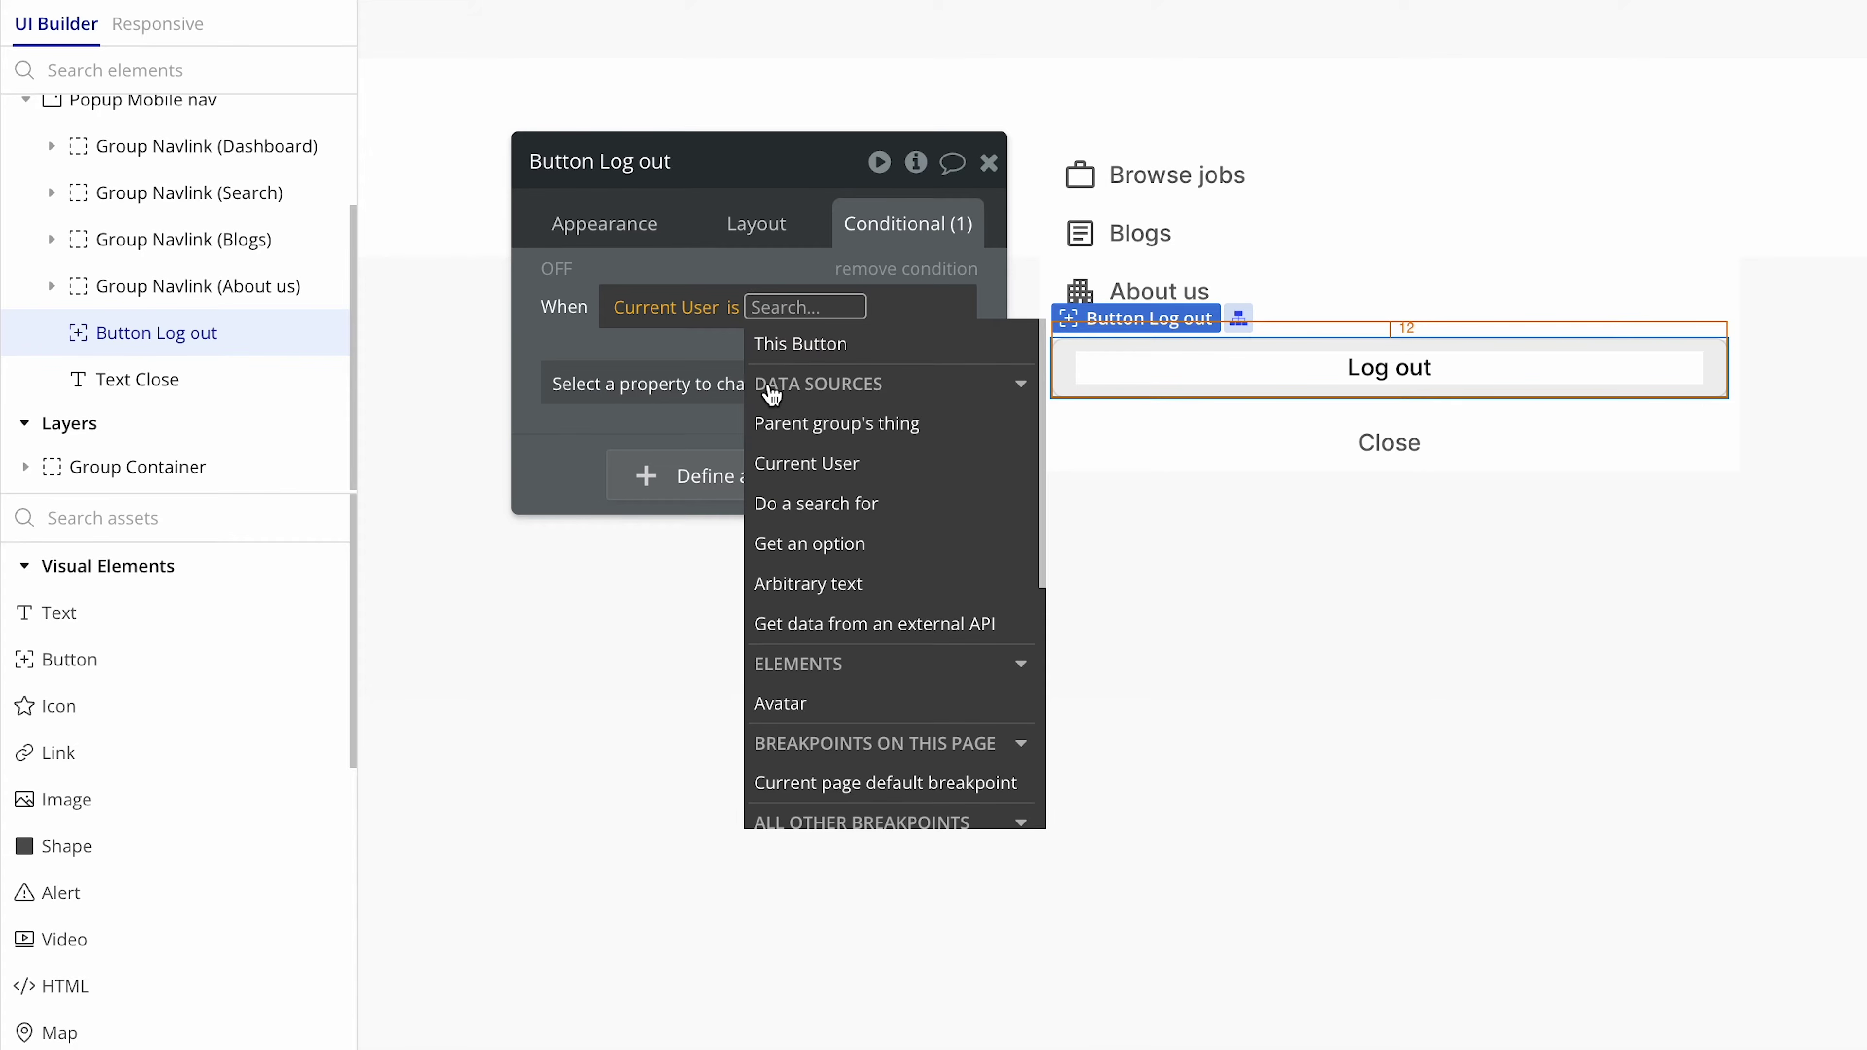
type("log")
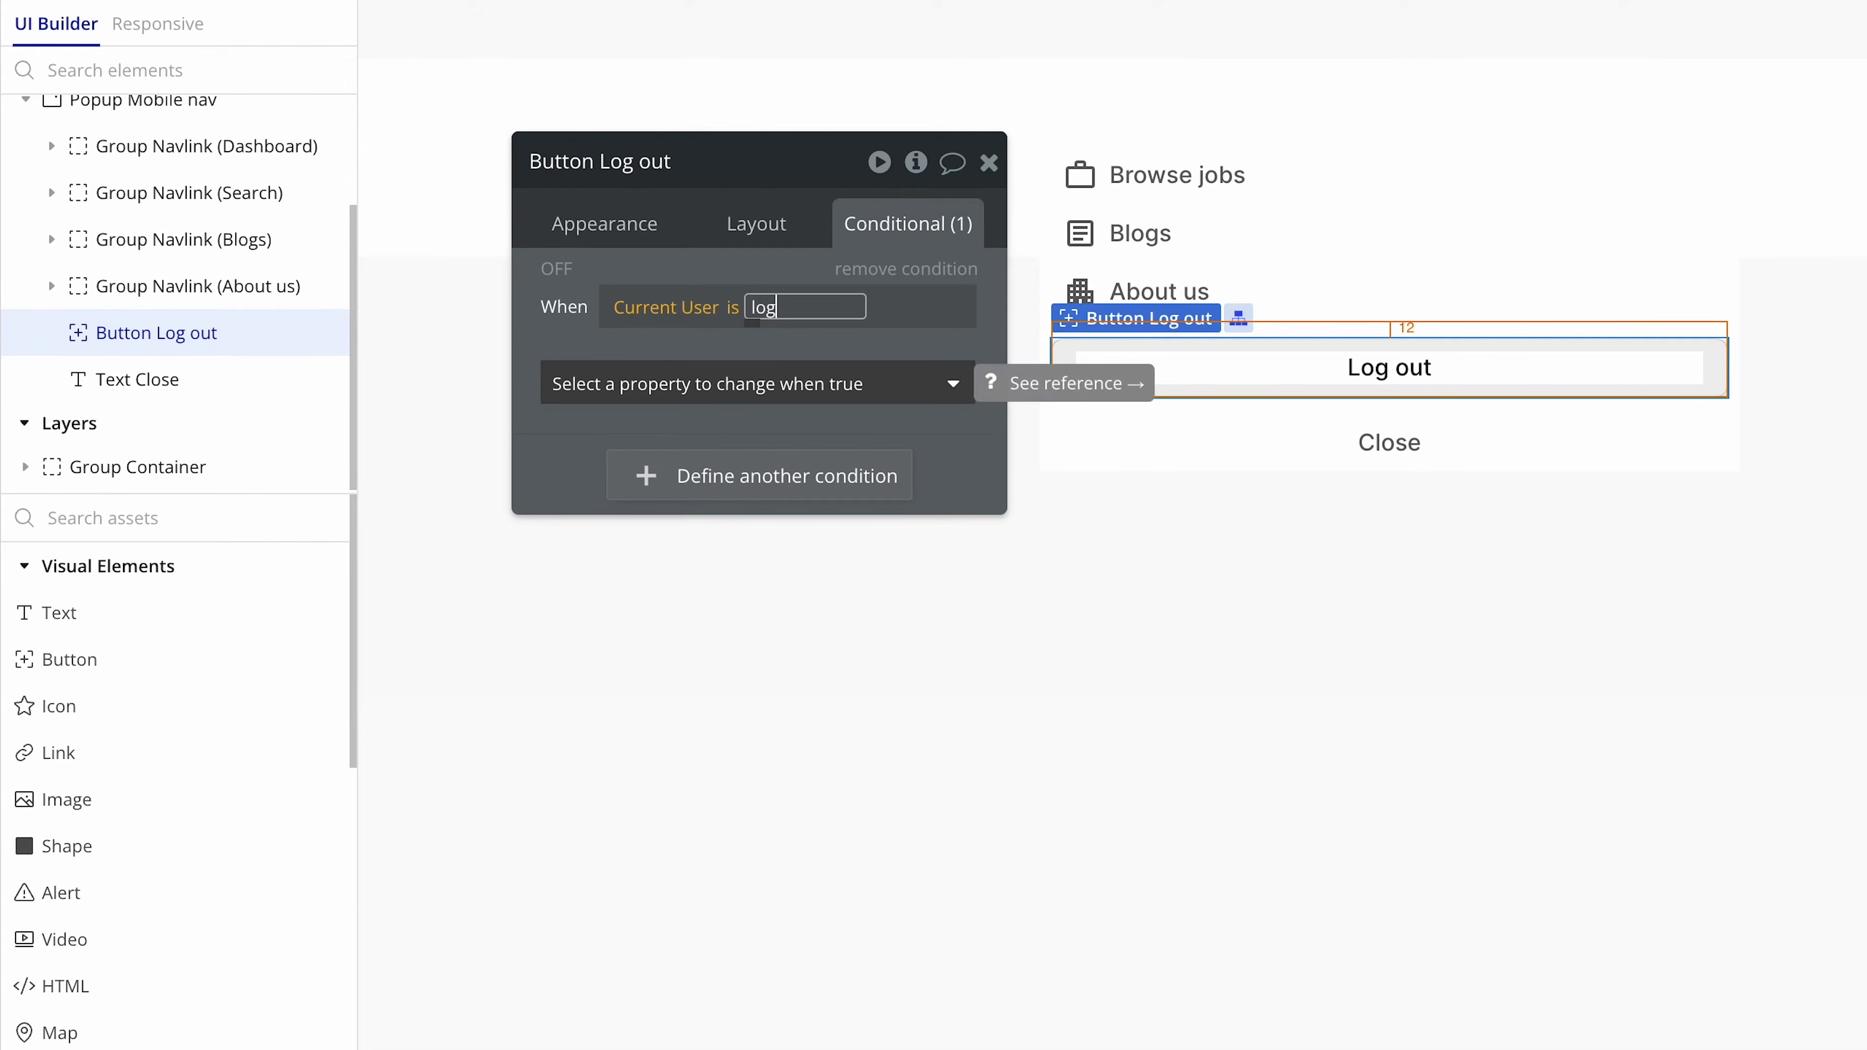
key("BackSpace")
key("BackSpace")
key("BackSpace")
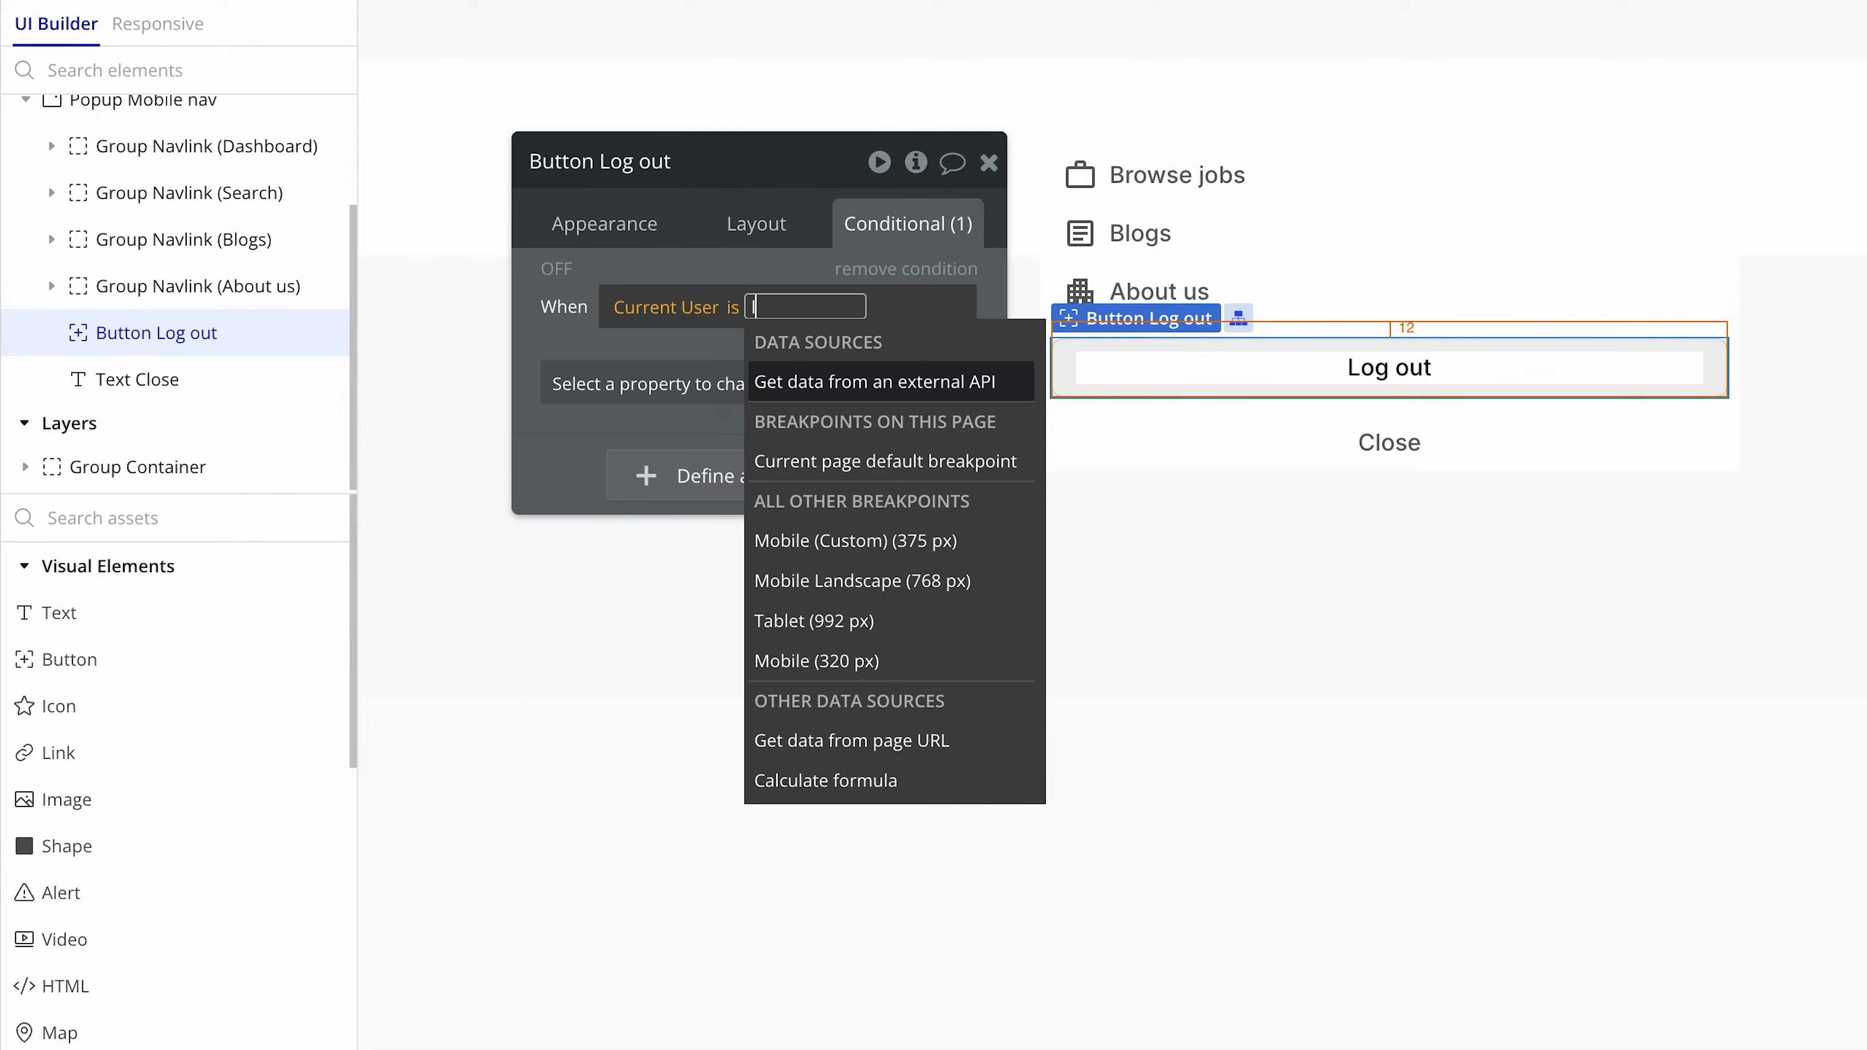
left_click(728, 307)
type("lo")
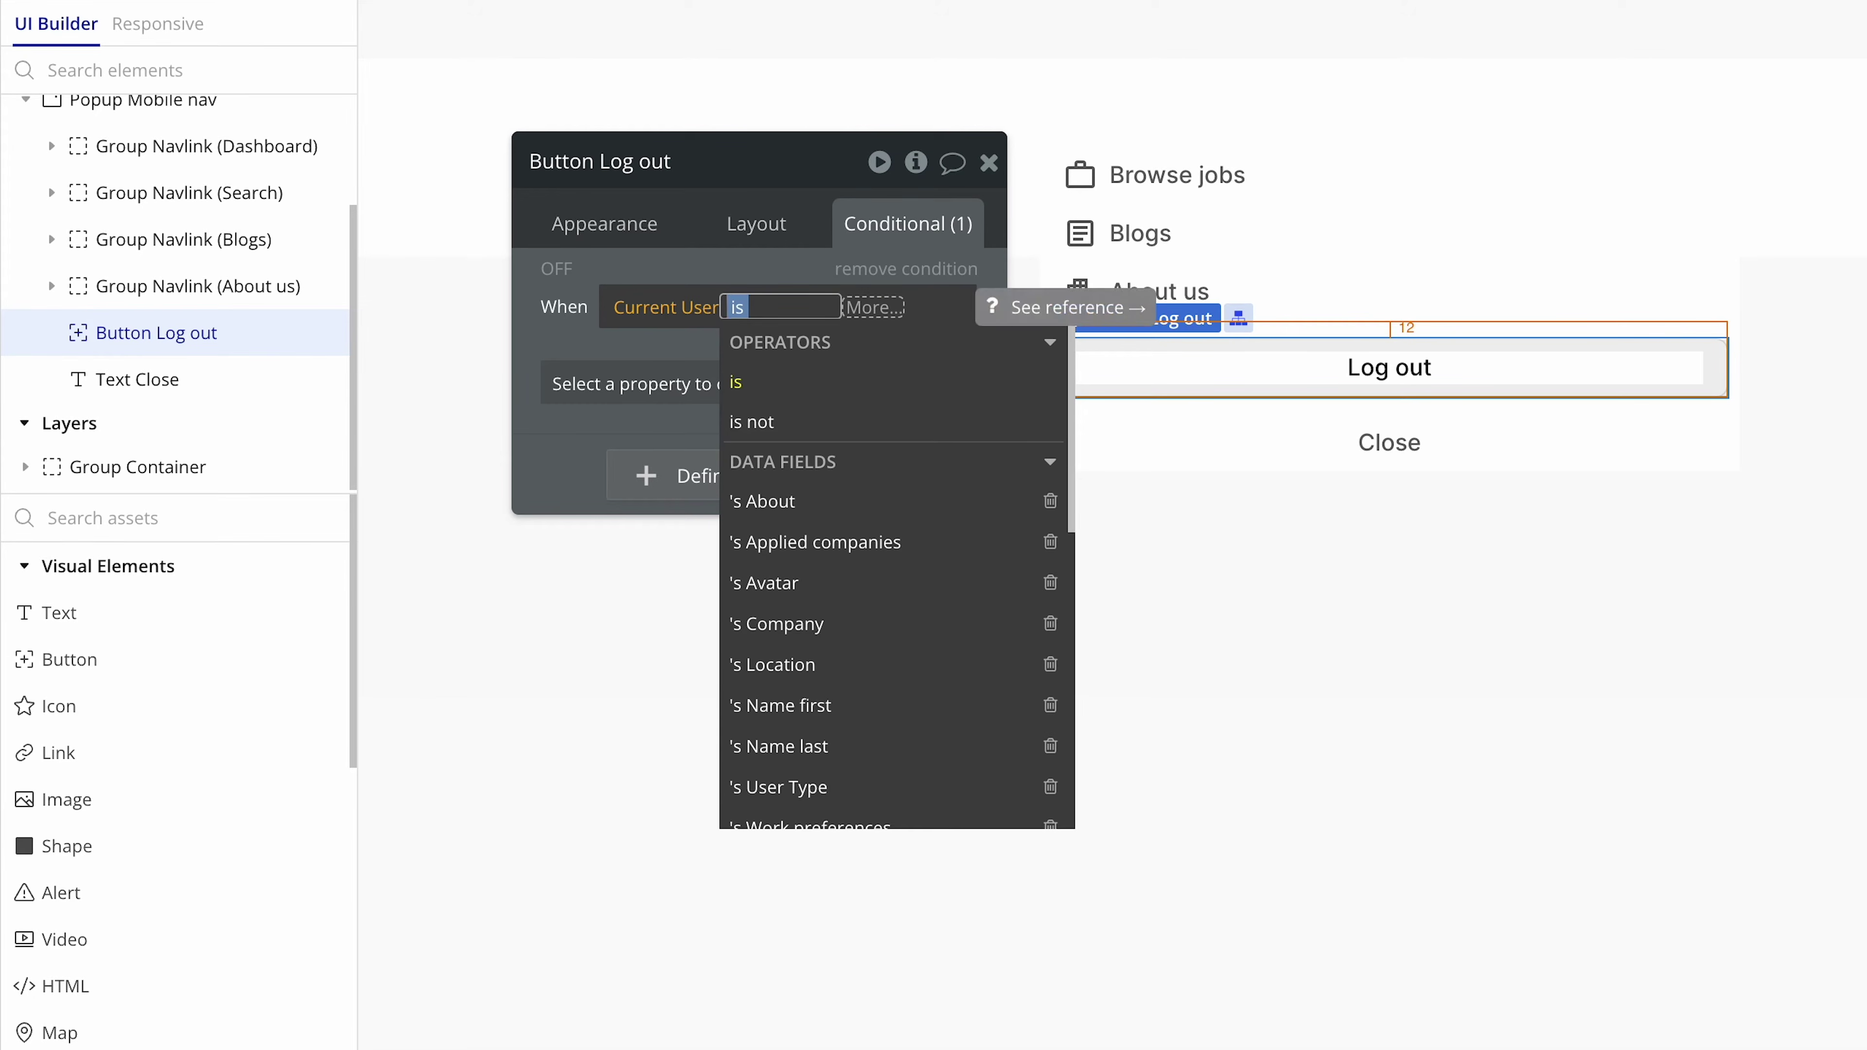
type("g")
left_click(834, 382)
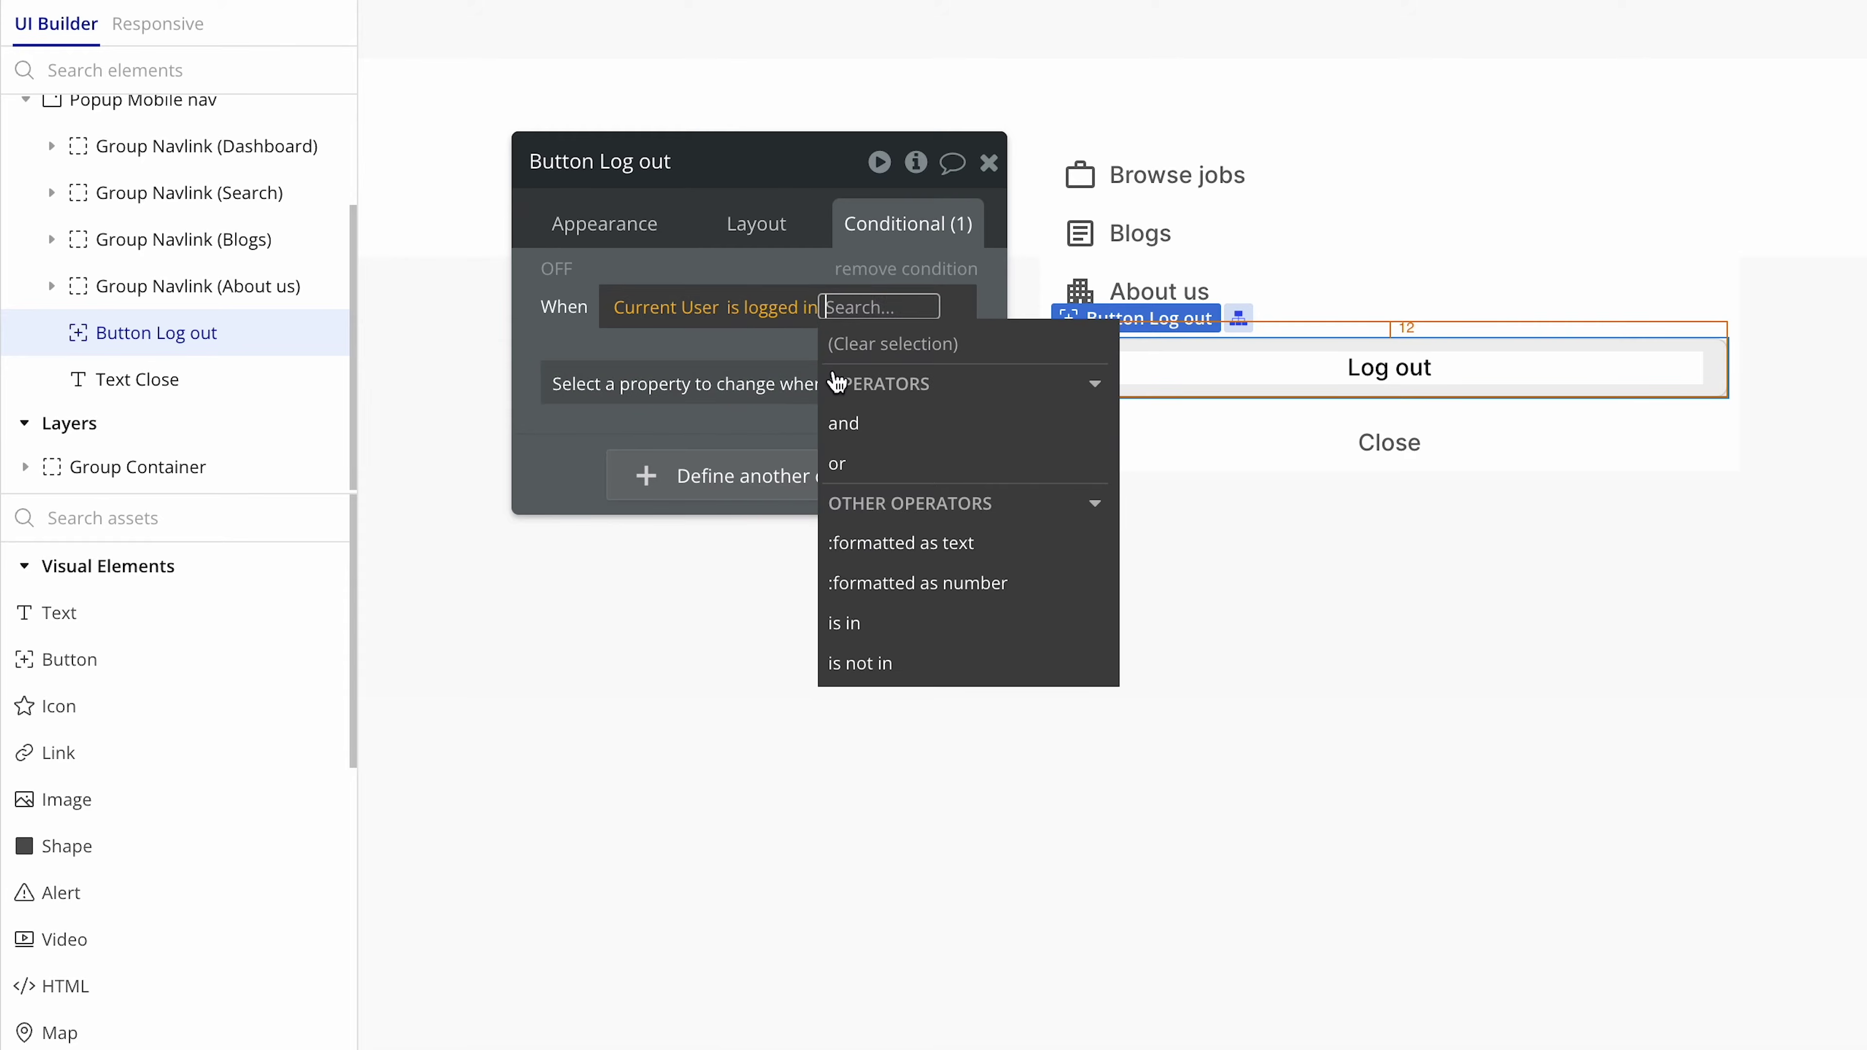
left_click(772, 383)
left_click(790, 472)
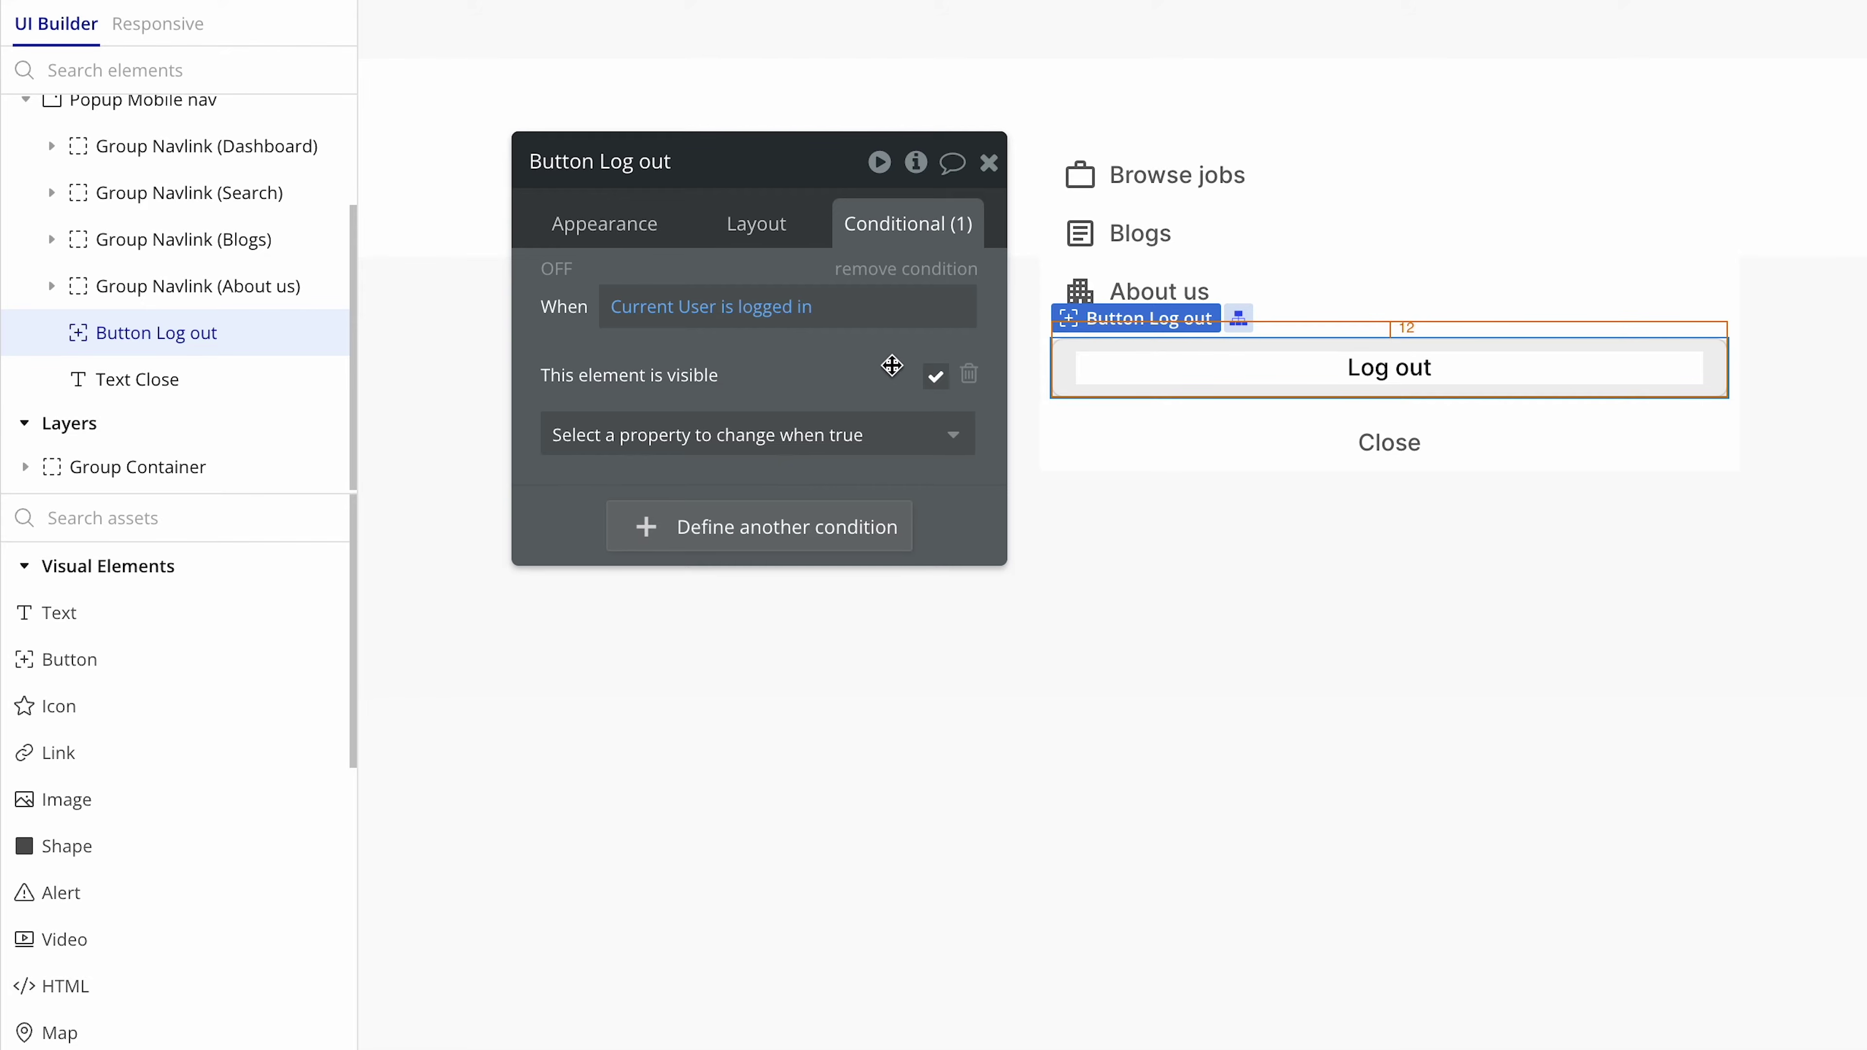
- Hide the Log out button on page load, collapse it when hidden, and hide it in the editor
left_click(778, 235)
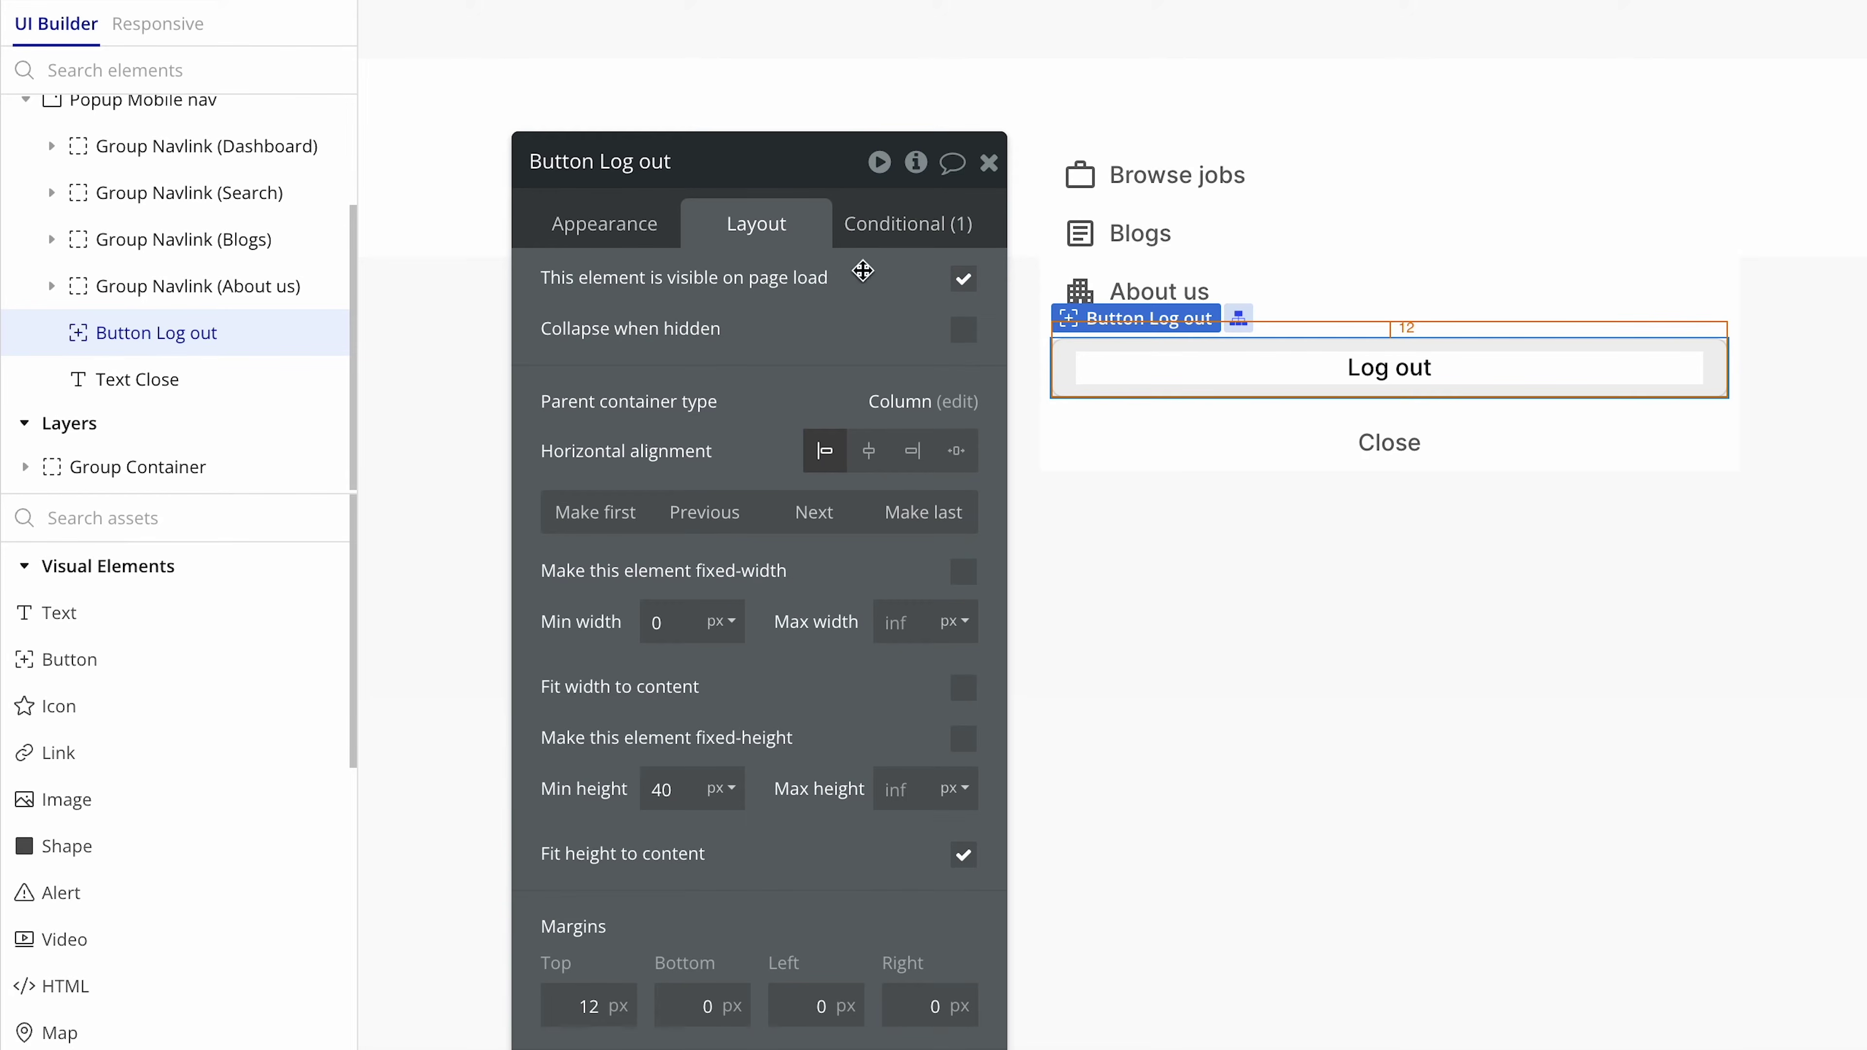
left_click(963, 283)
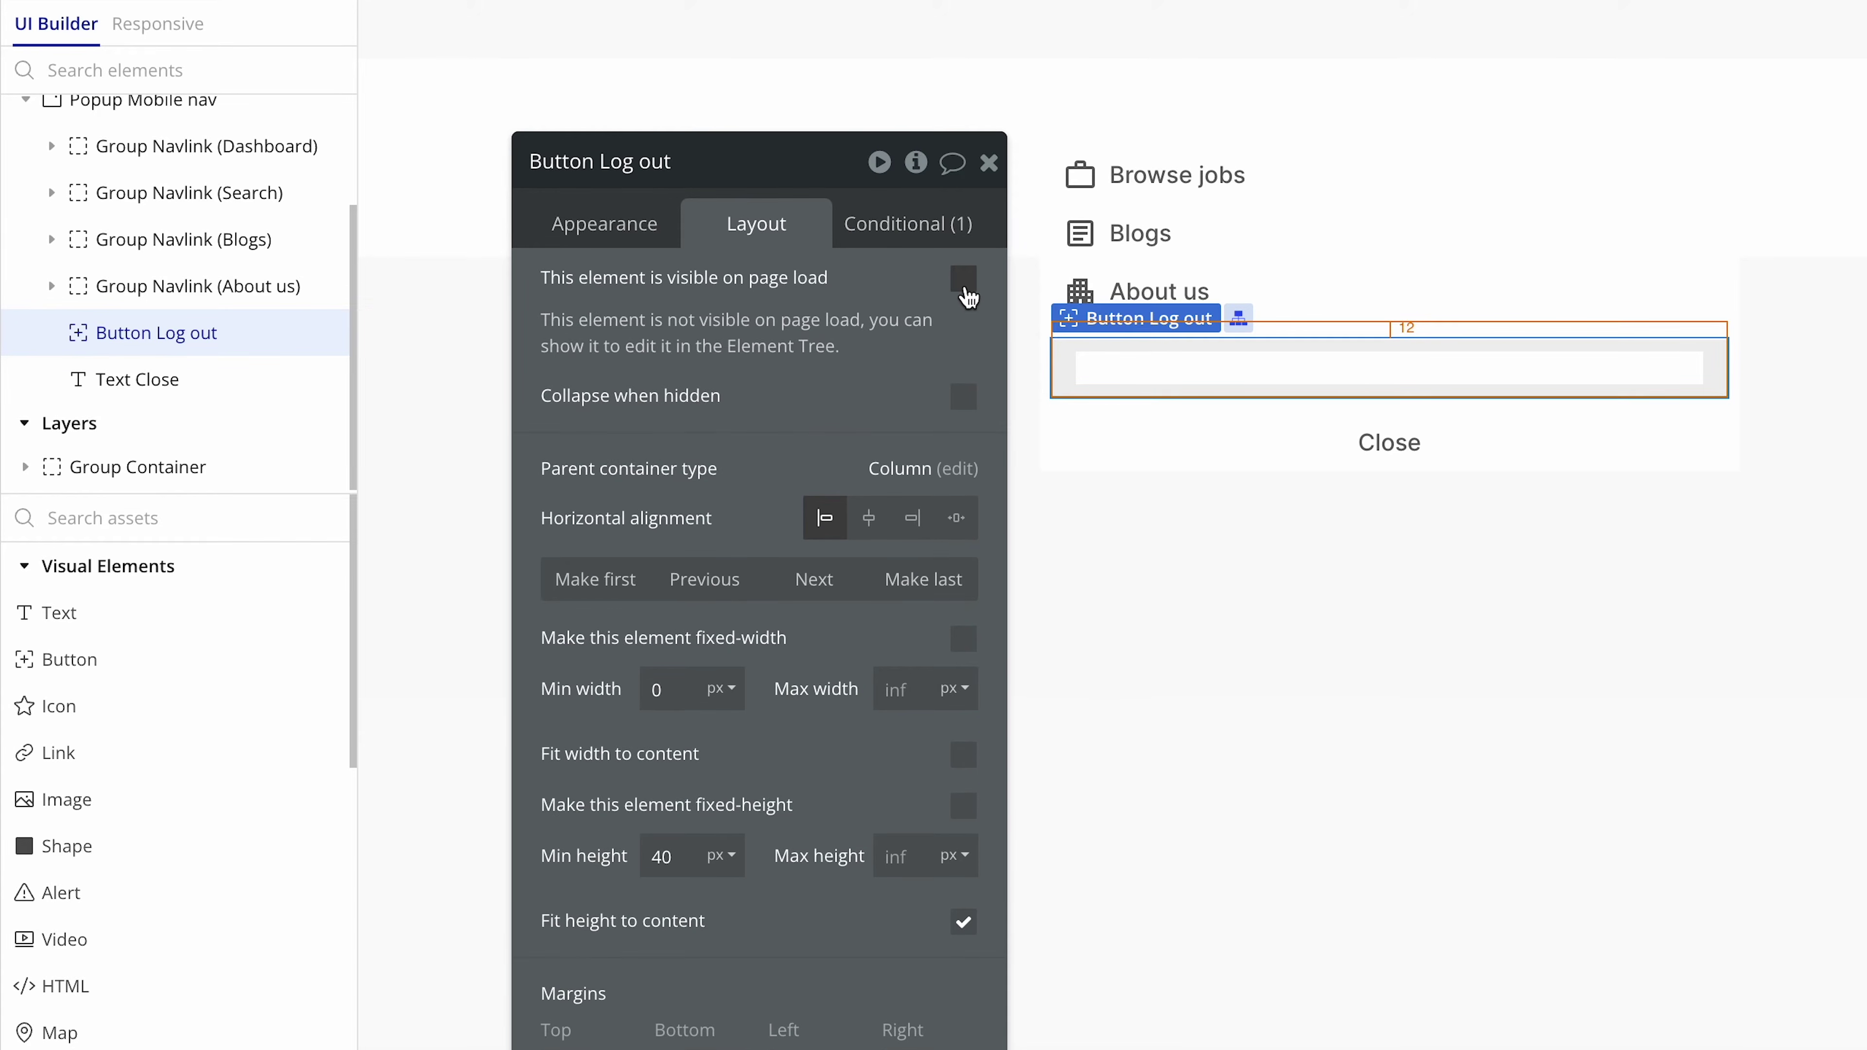
left_click(964, 401)
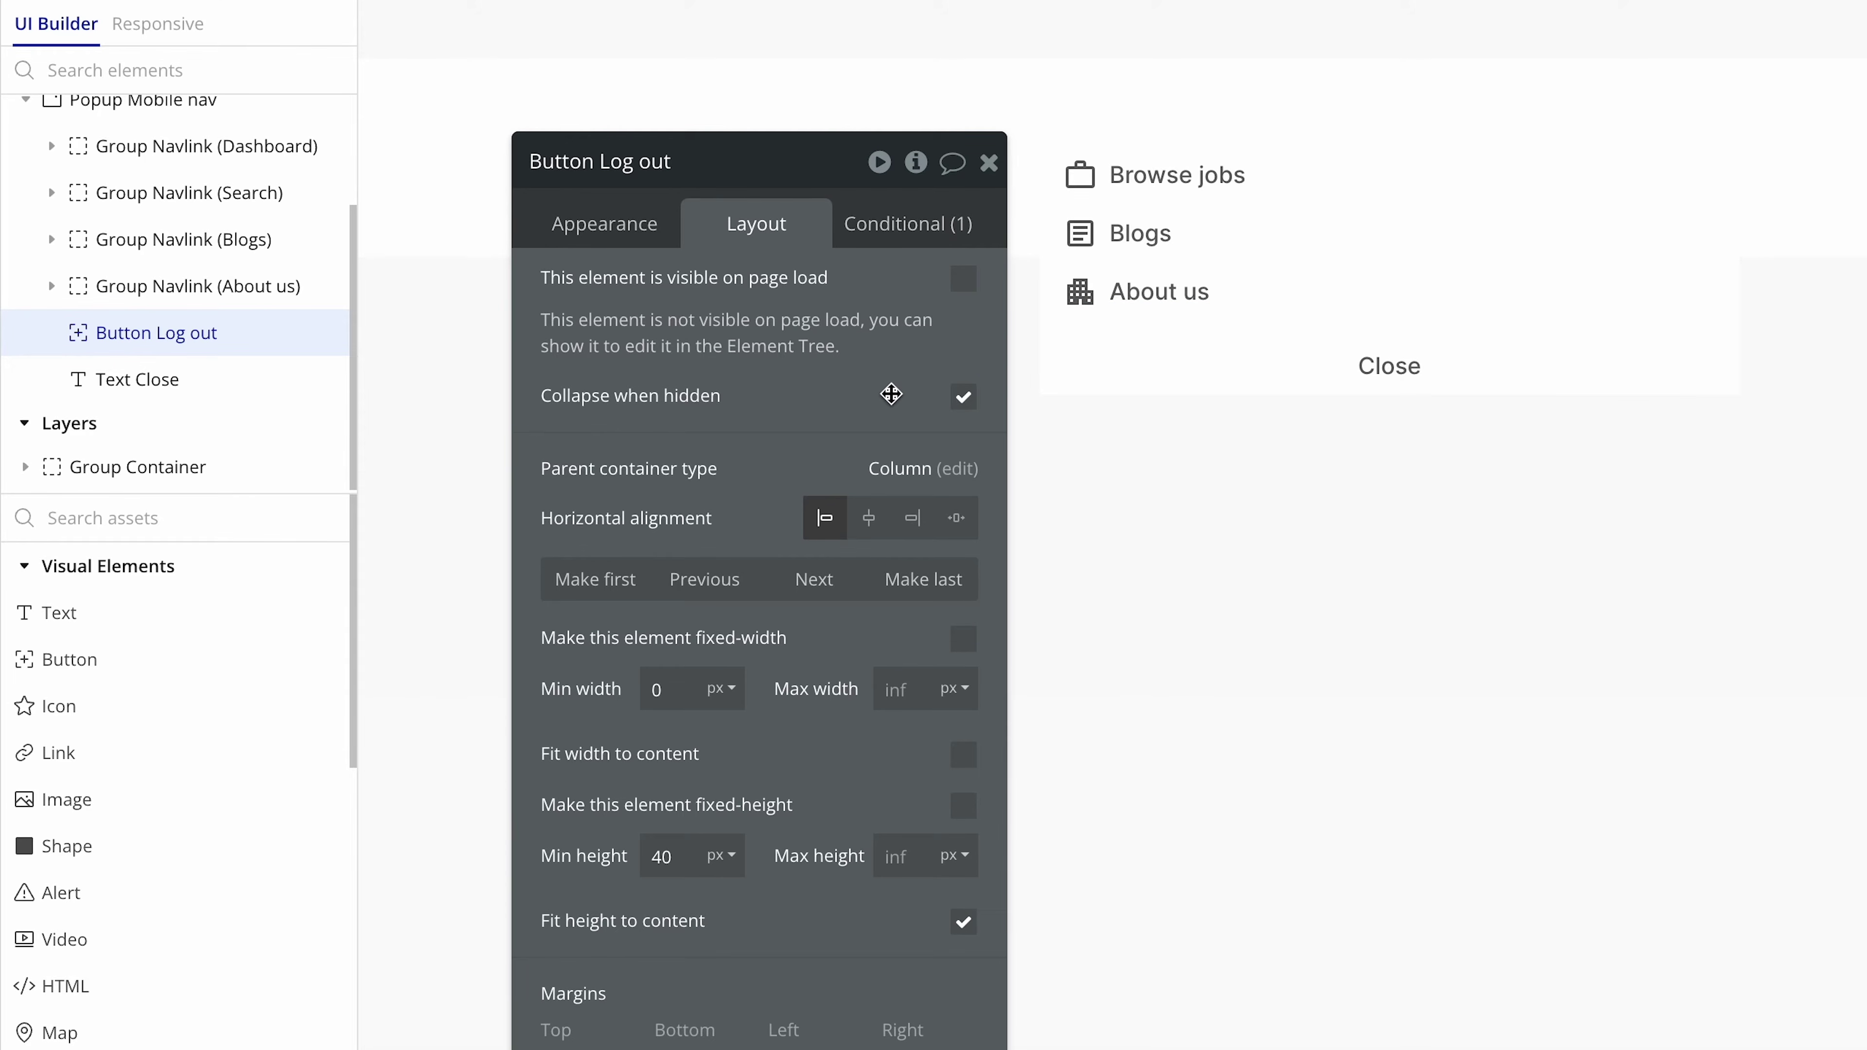
left_click(290, 334)
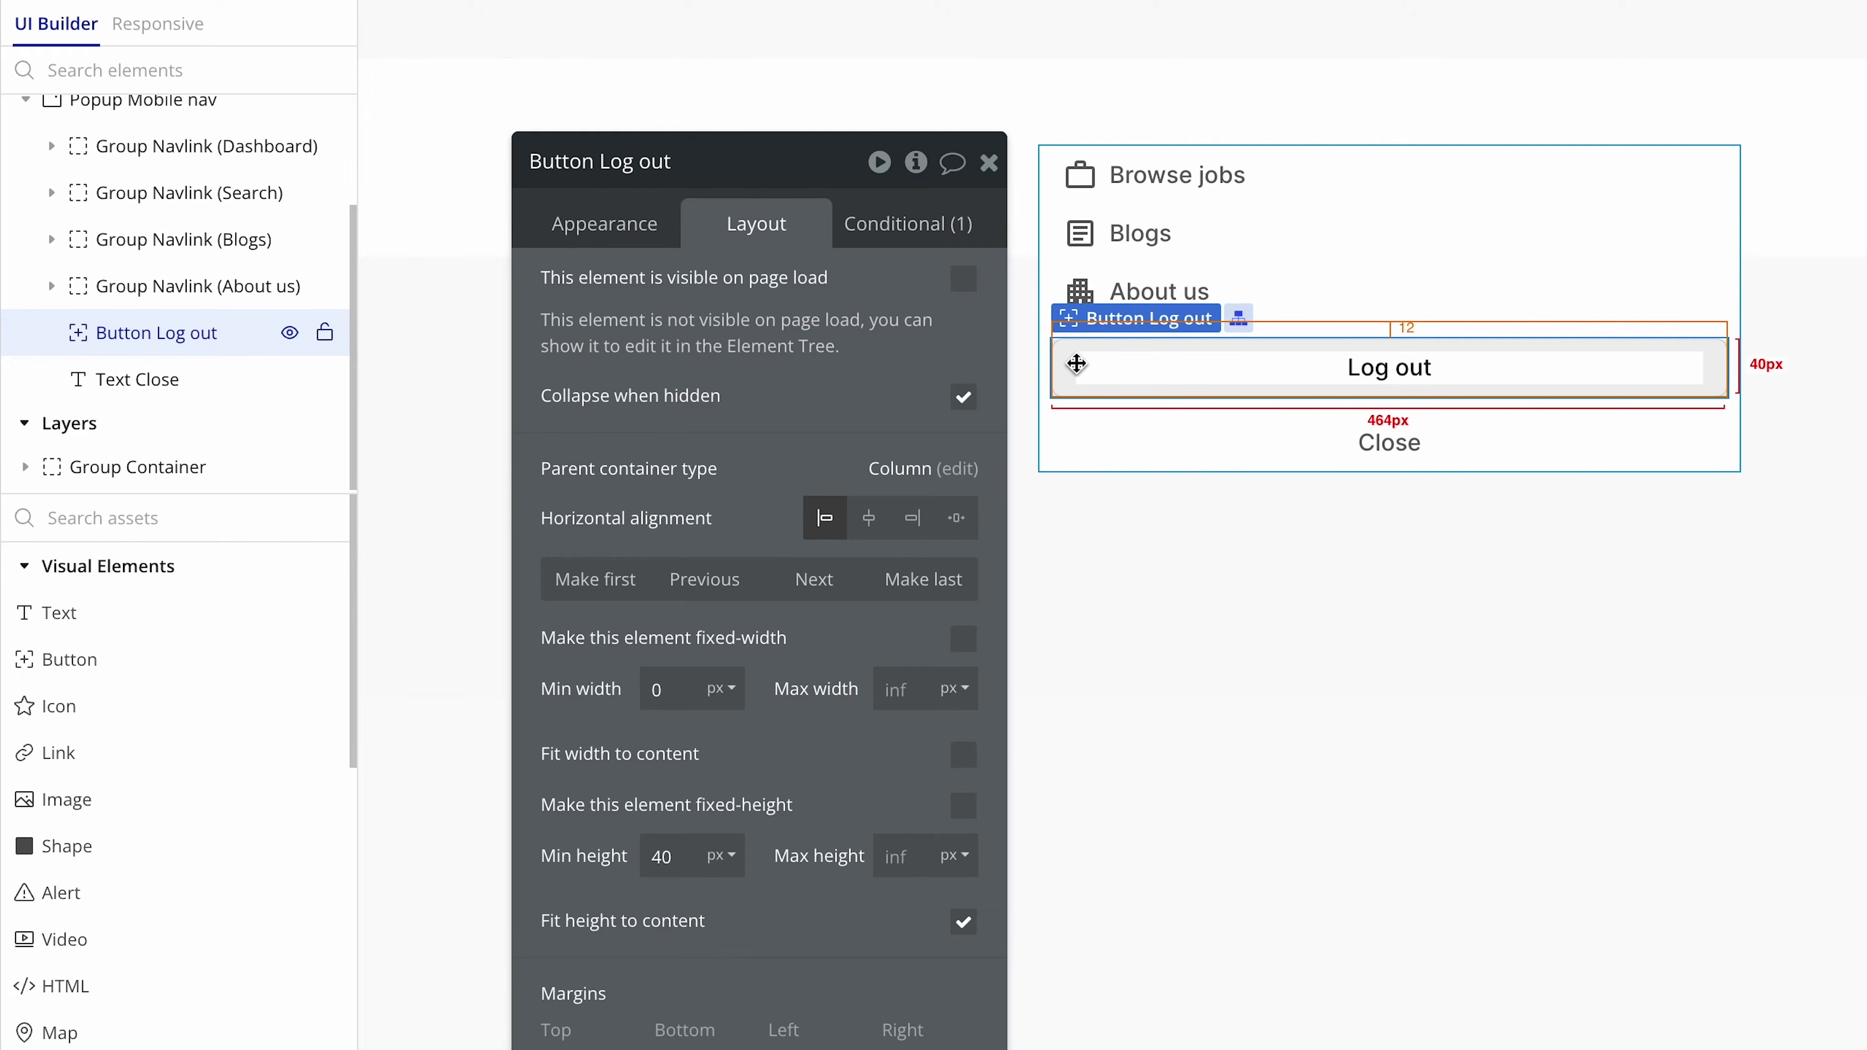
left_click(292, 333)
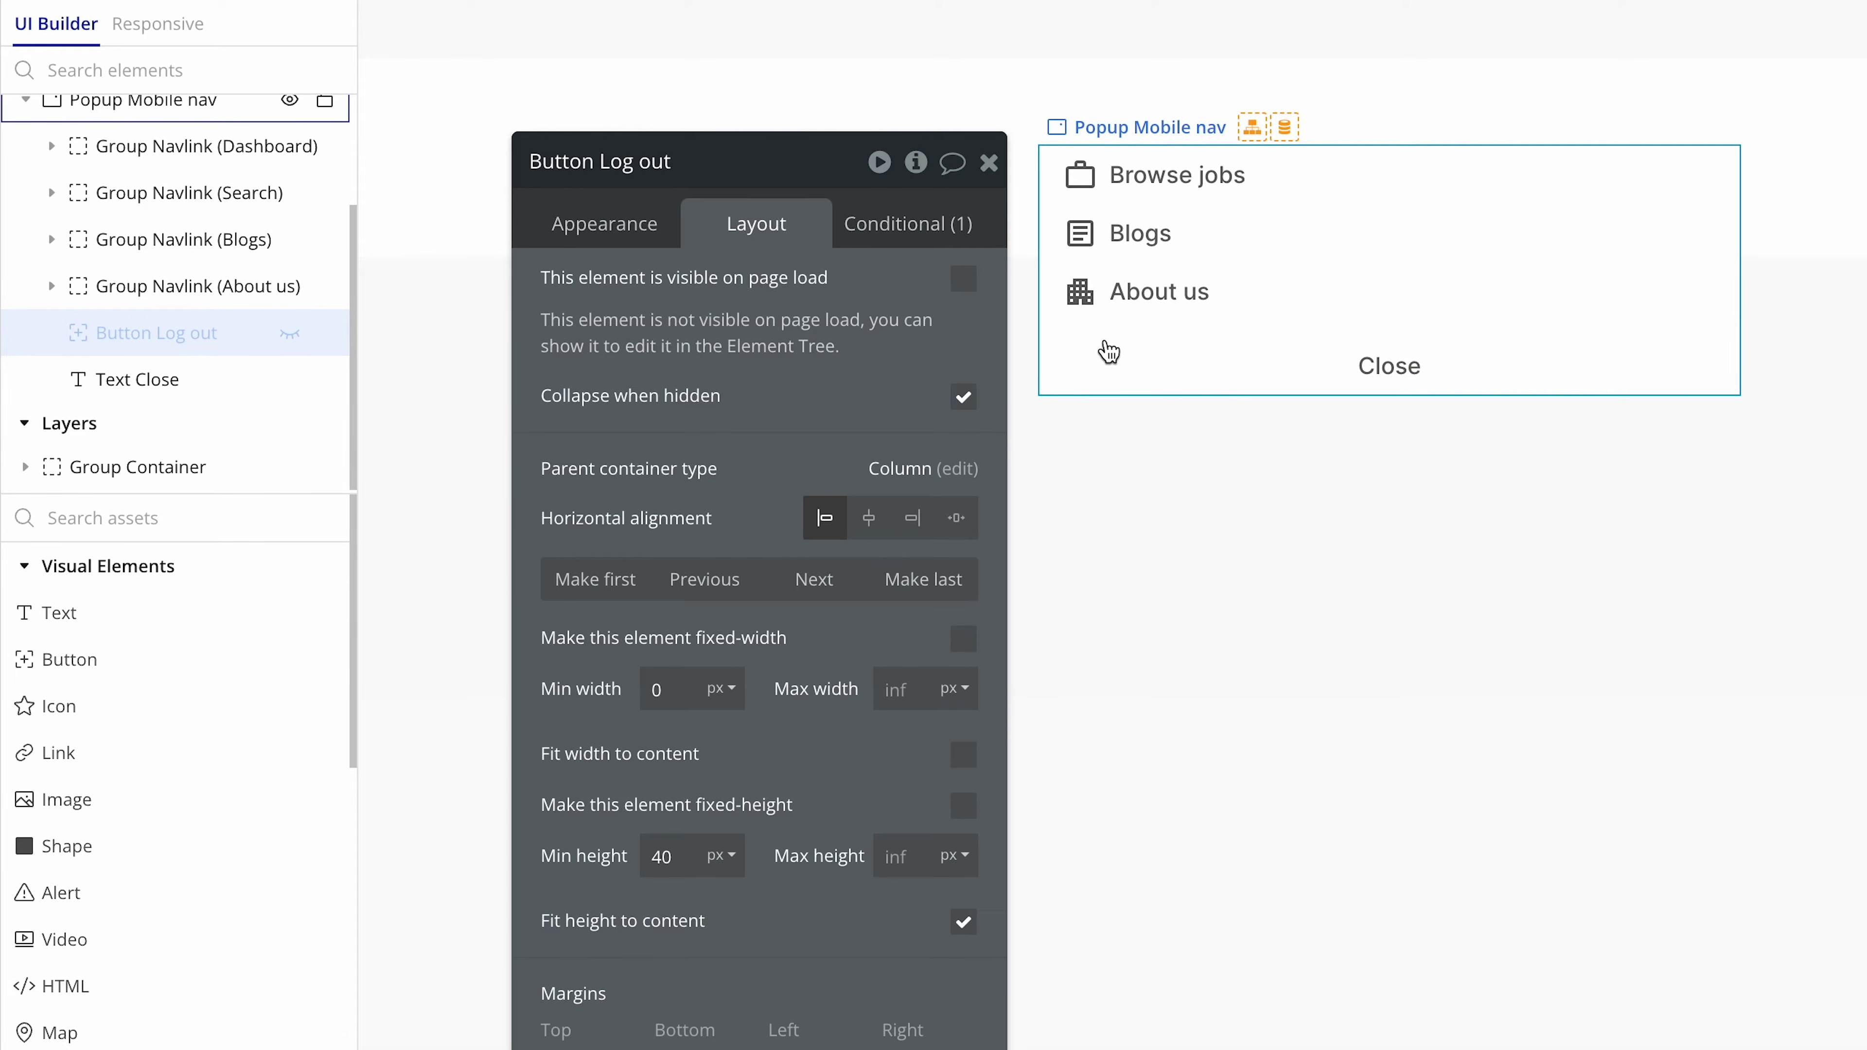
scroll(162, 285, "up", 3)
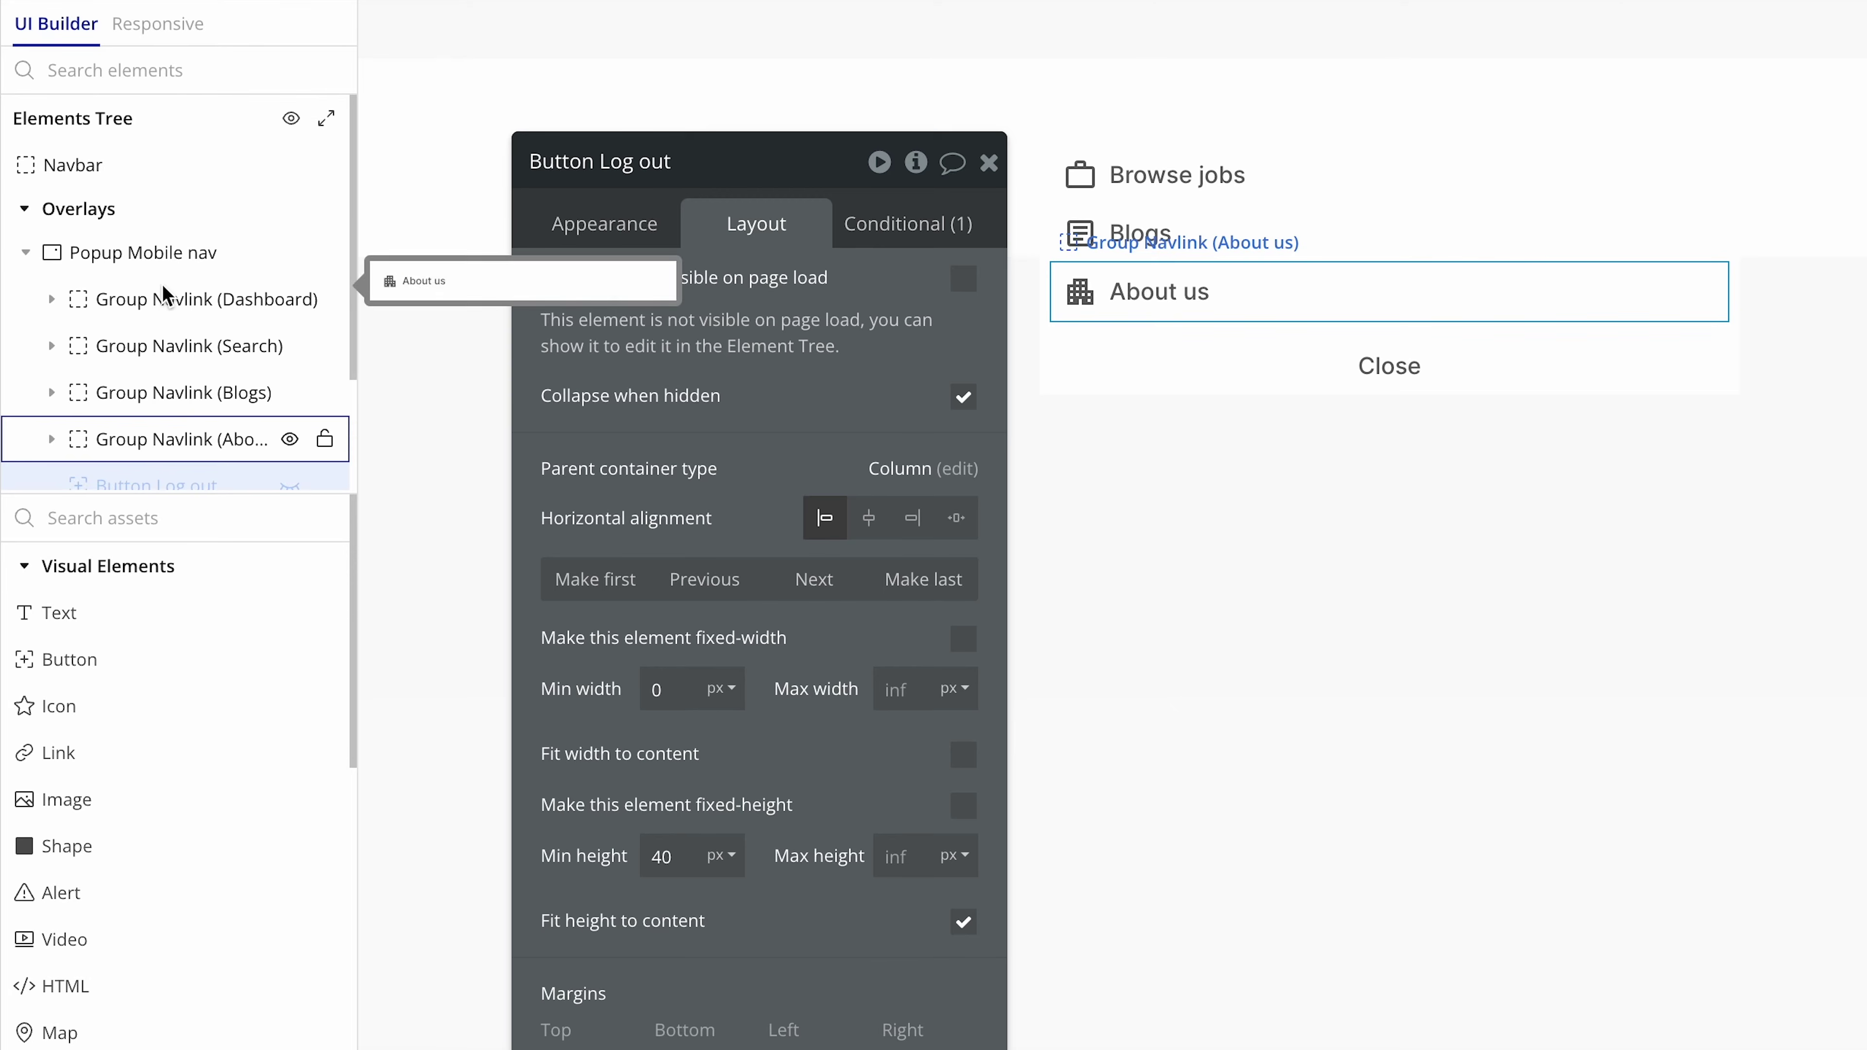
- Rename the navbar's Log in/Sign up group from Group Buttons to Group Links
left_click(290, 258)
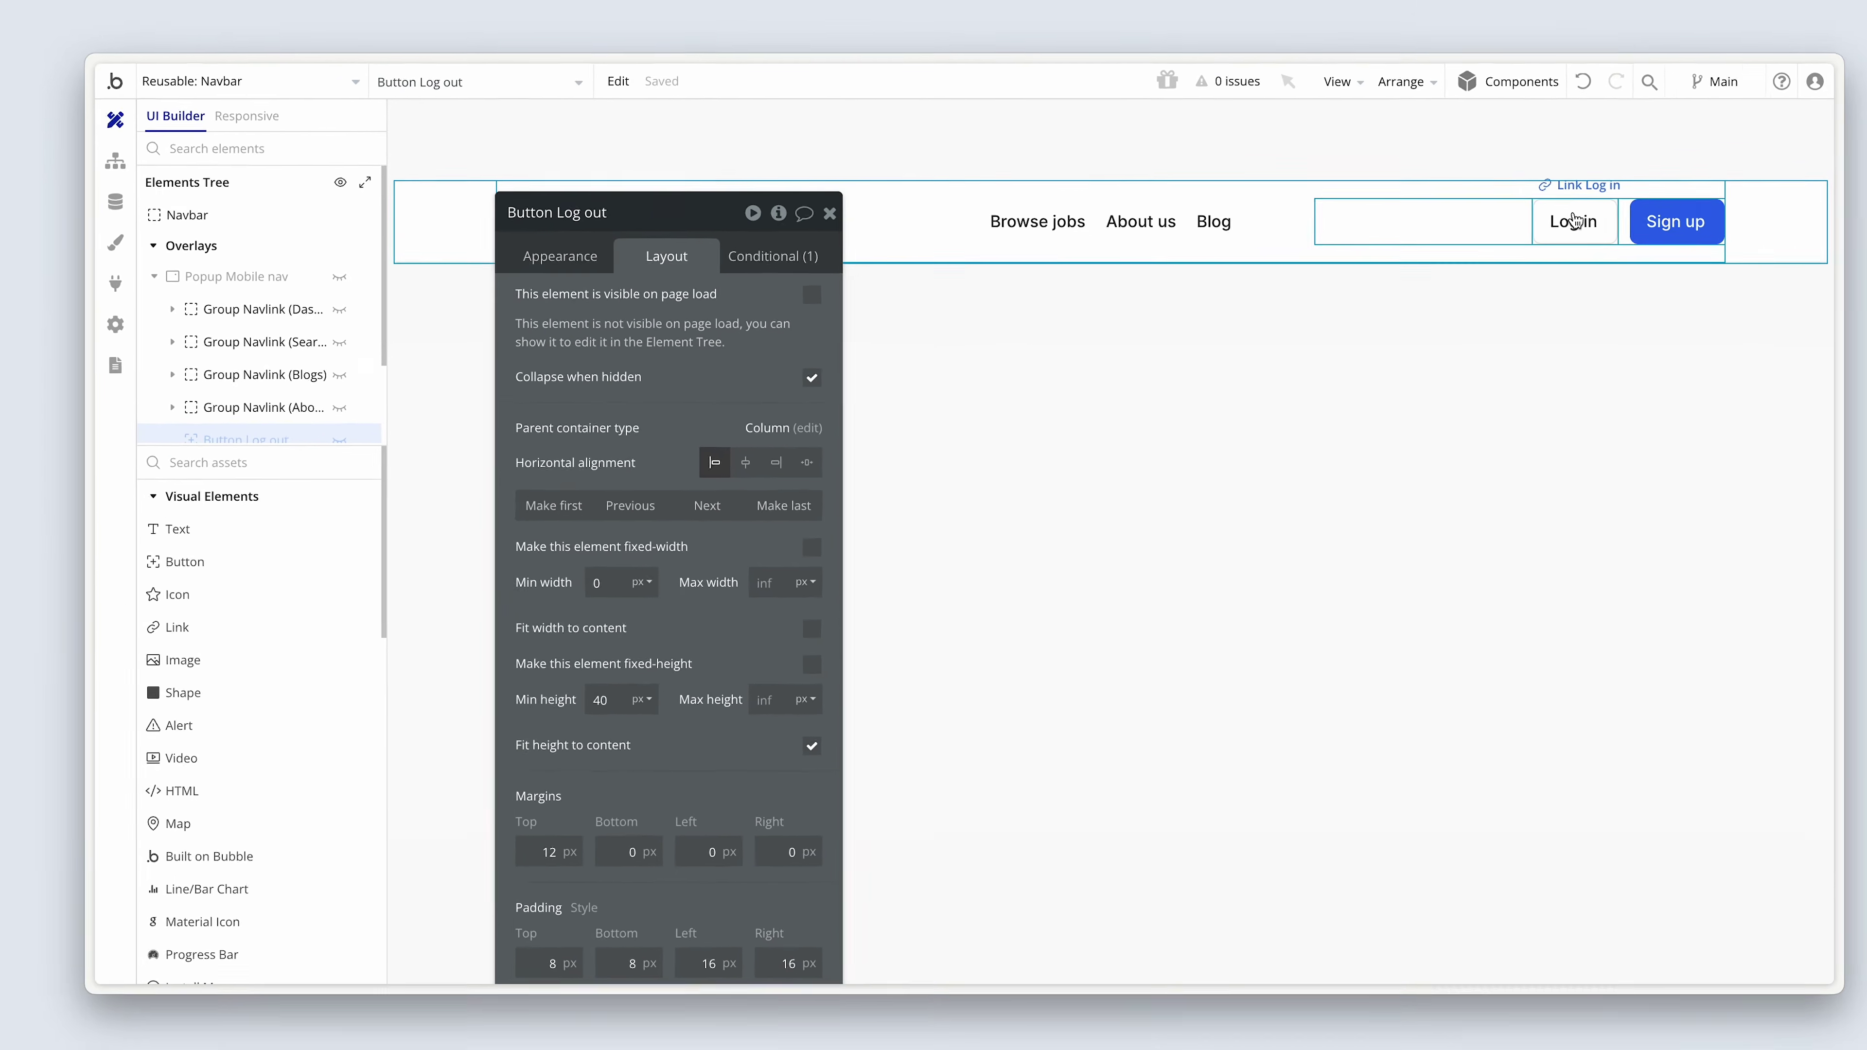
left_click(1623, 221)
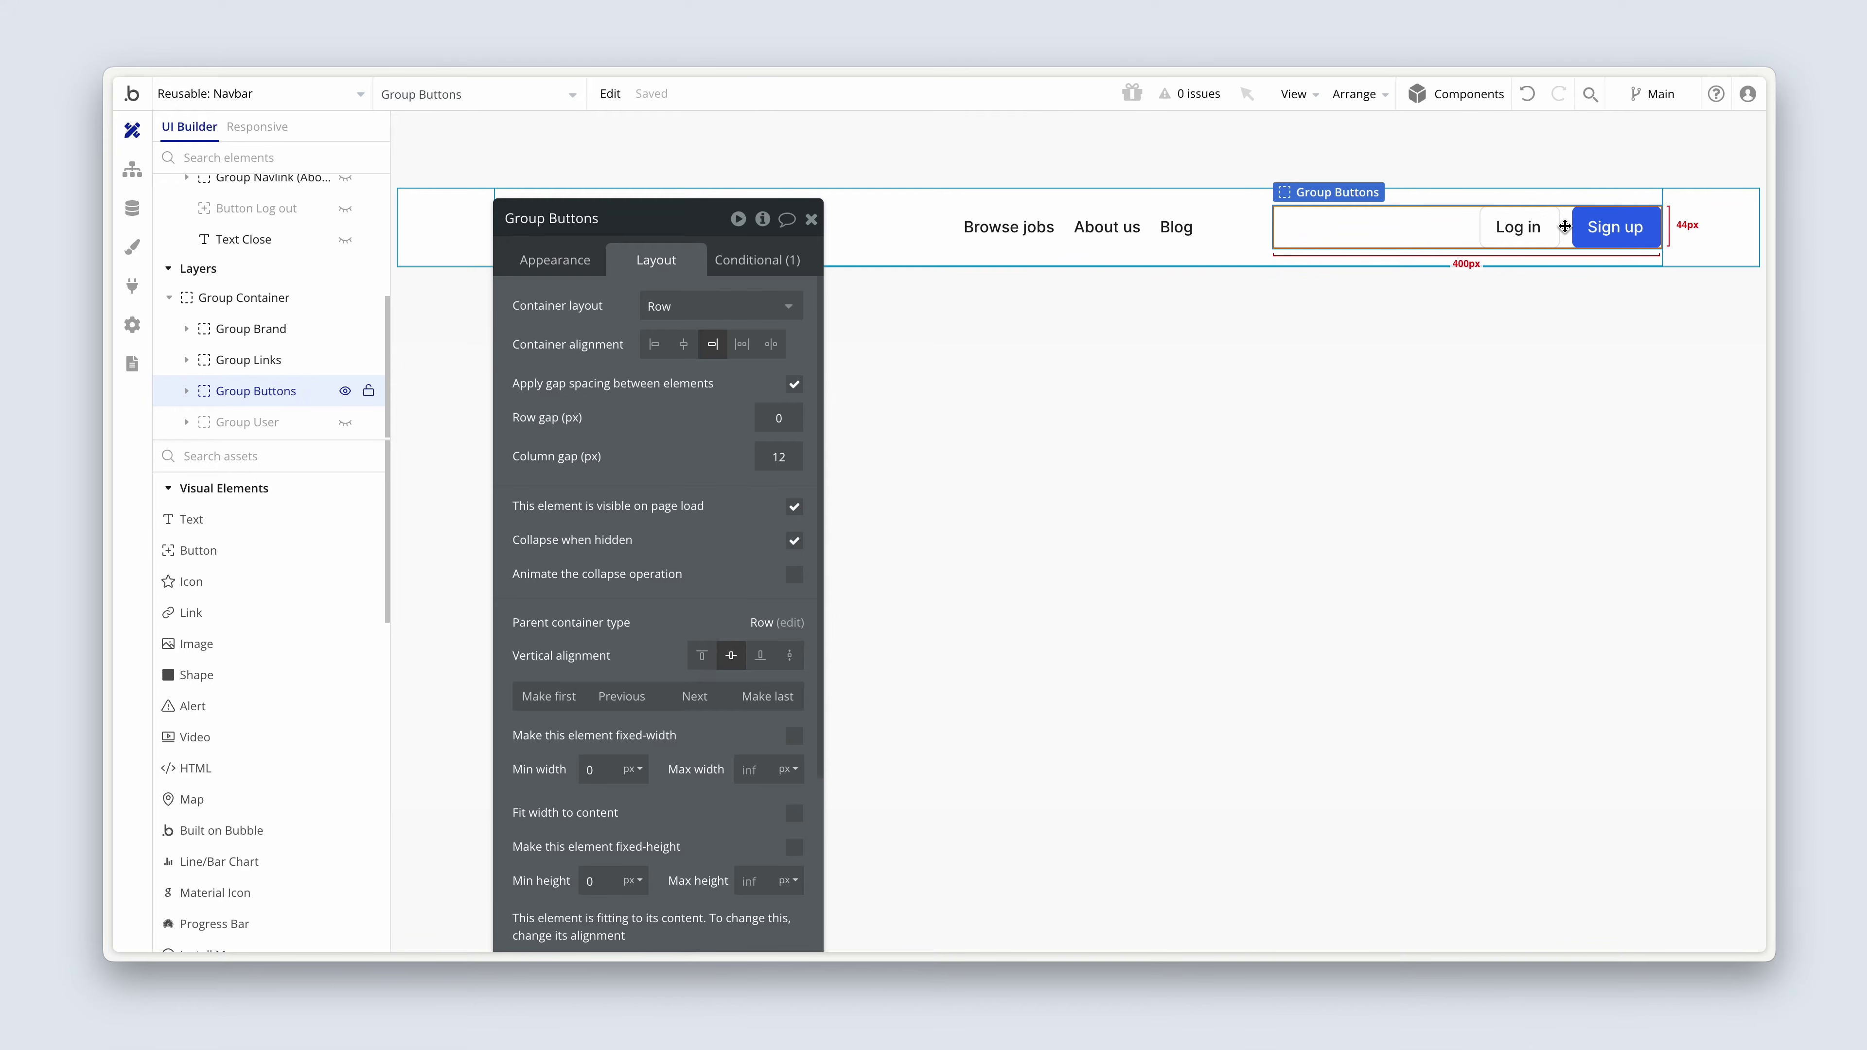
left_click(1350, 192)
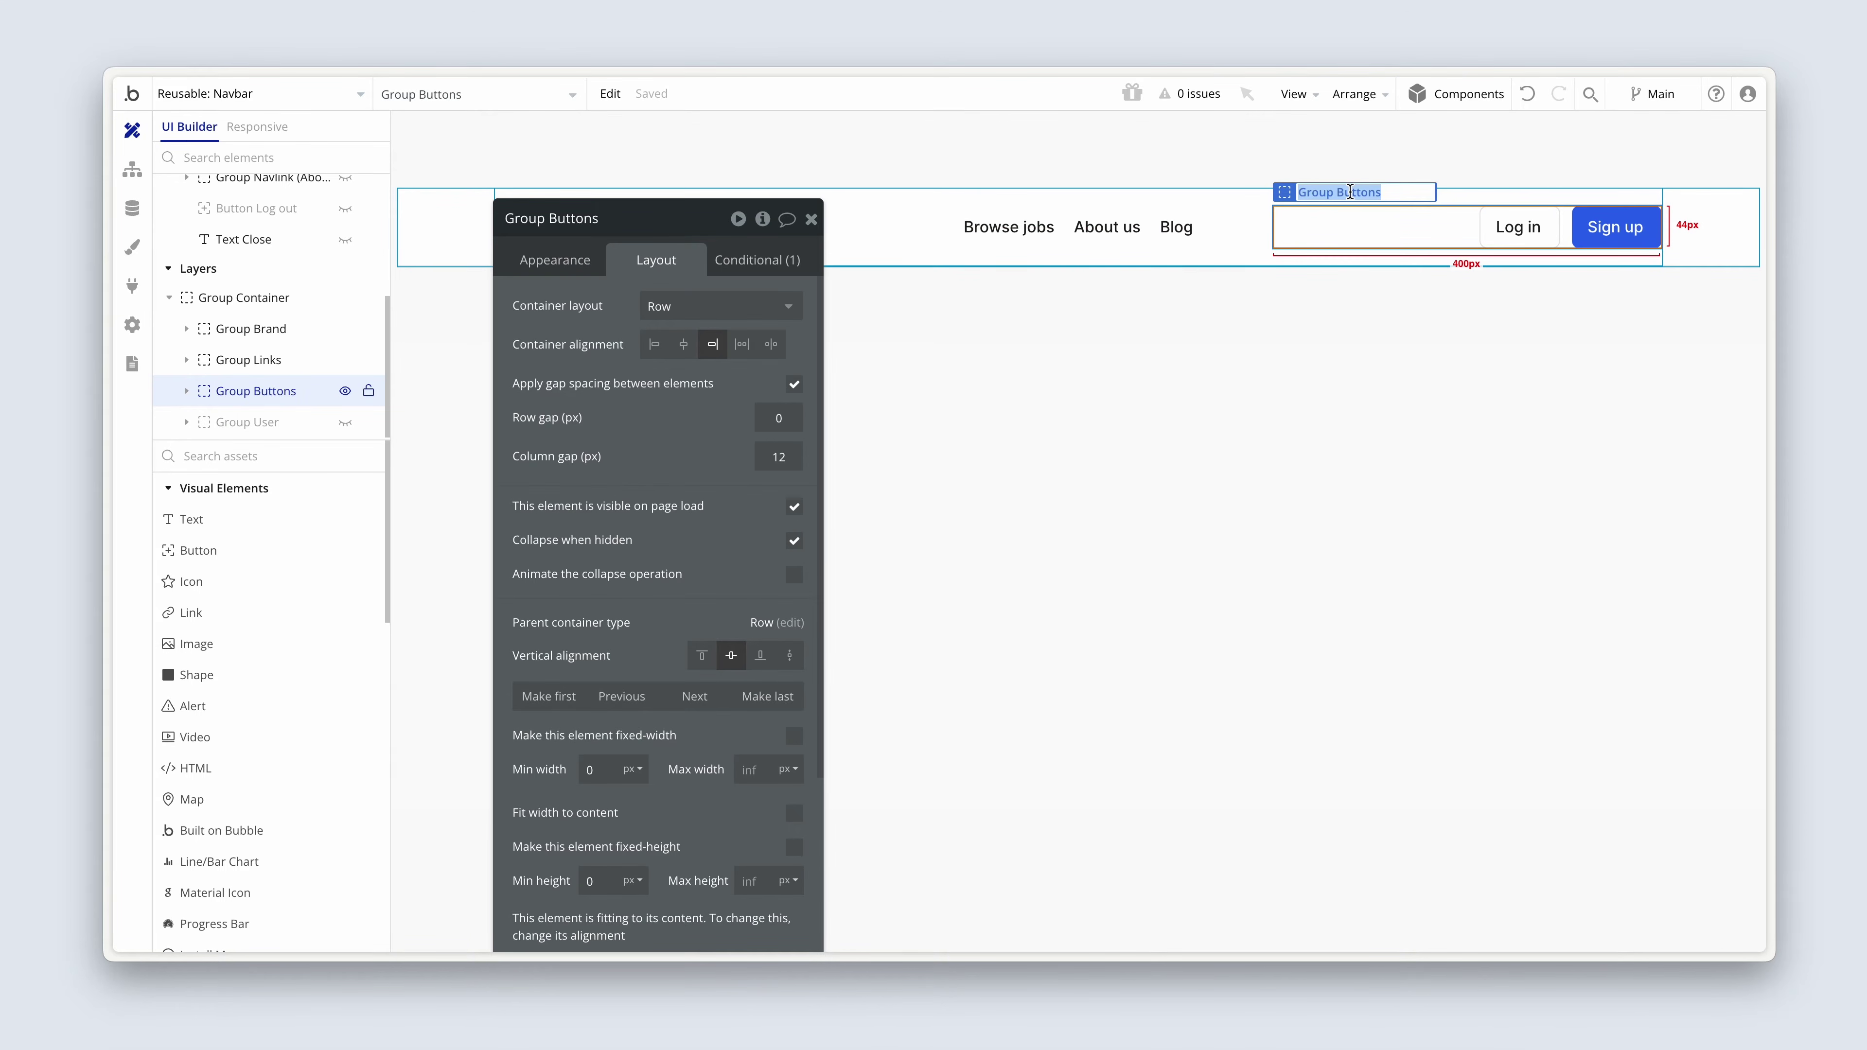
left_click(1350, 192)
left_click_drag(1336, 192, 1385, 192)
type("Link")
key("Return")
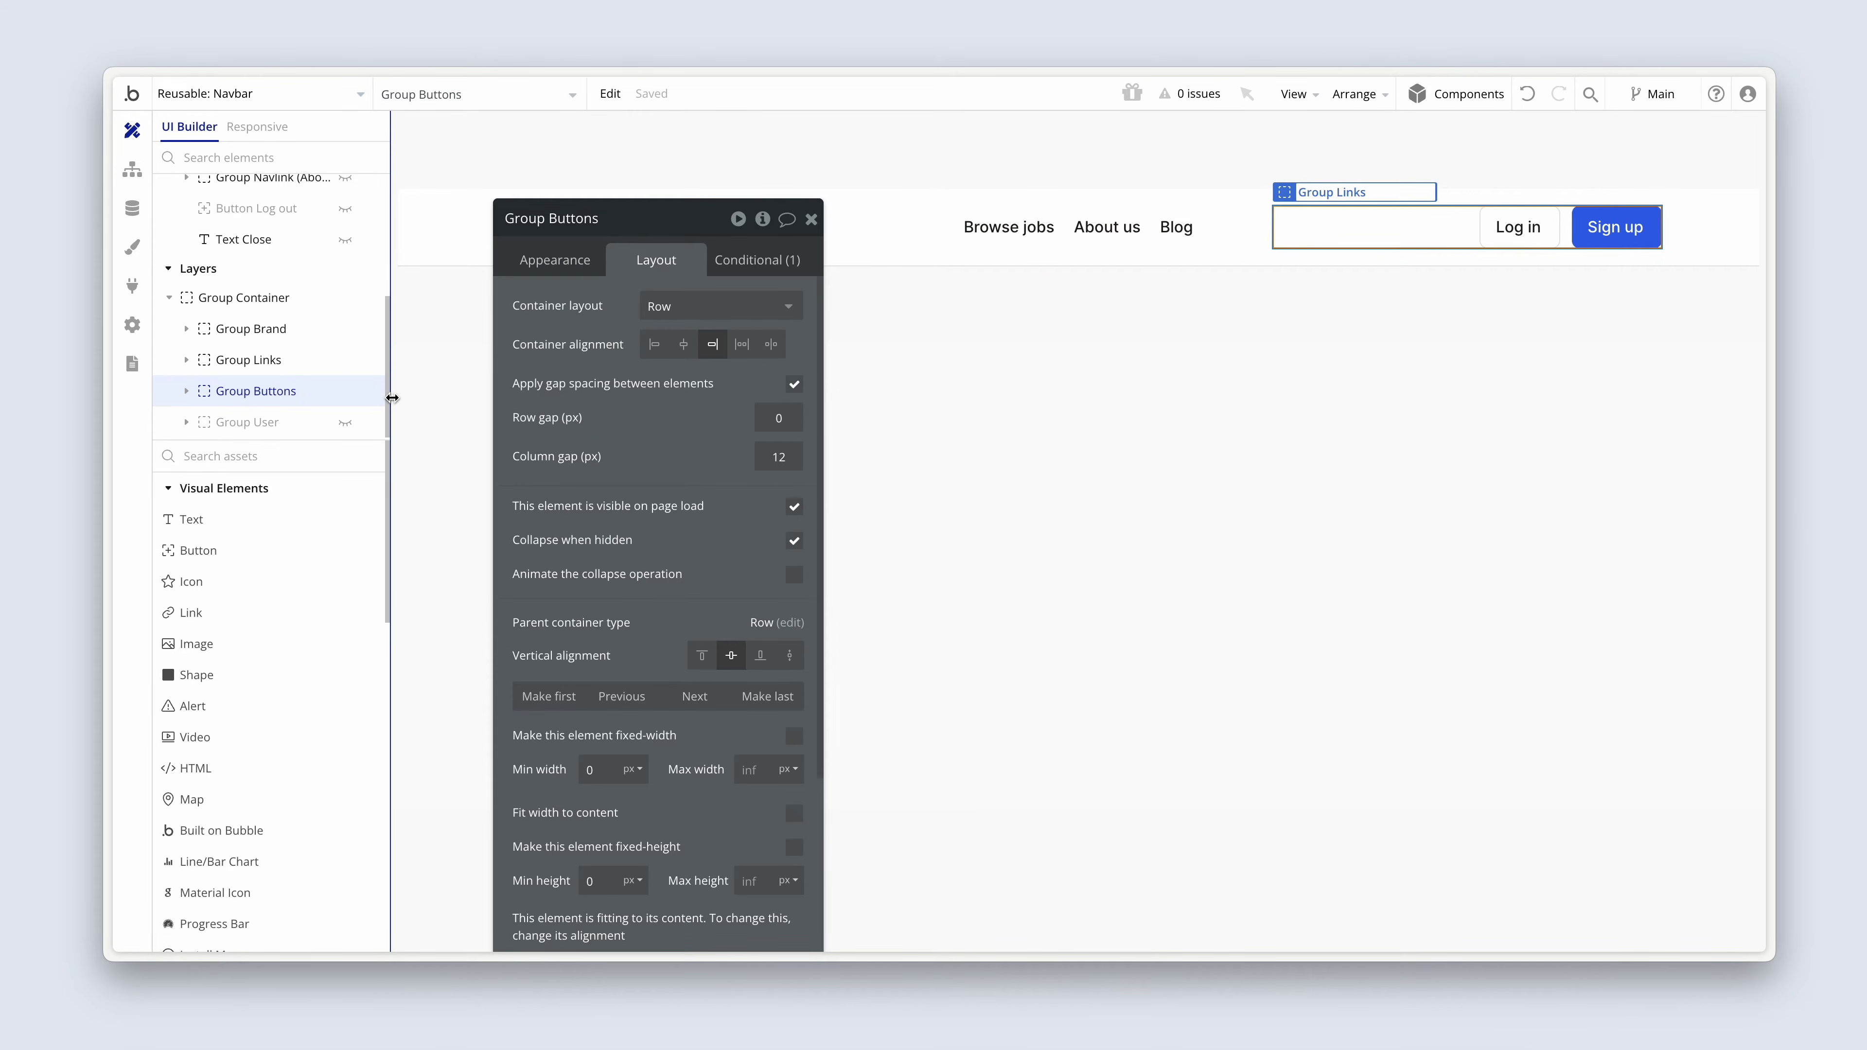
- Move Group Links into the mobile nav popup below Close
left_click_drag(292, 372, 332, 281)
left_click(346, 280)
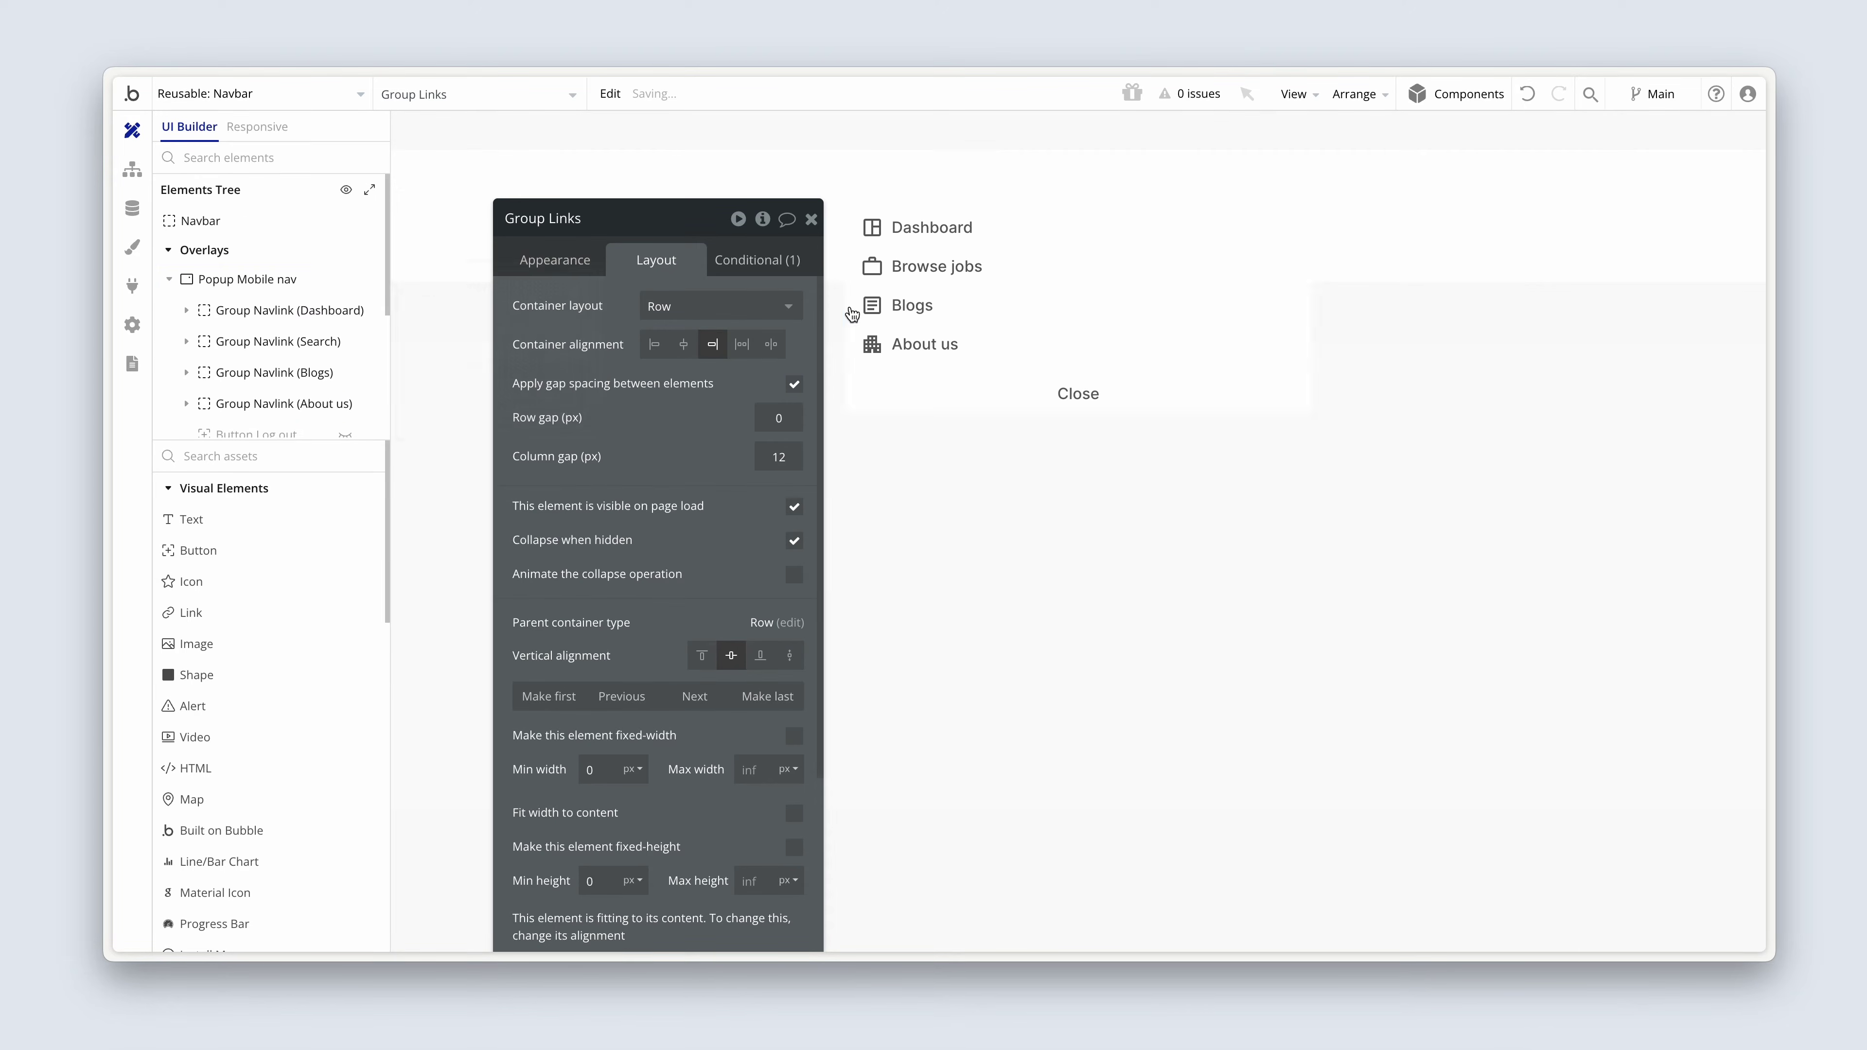
left_click(911, 393)
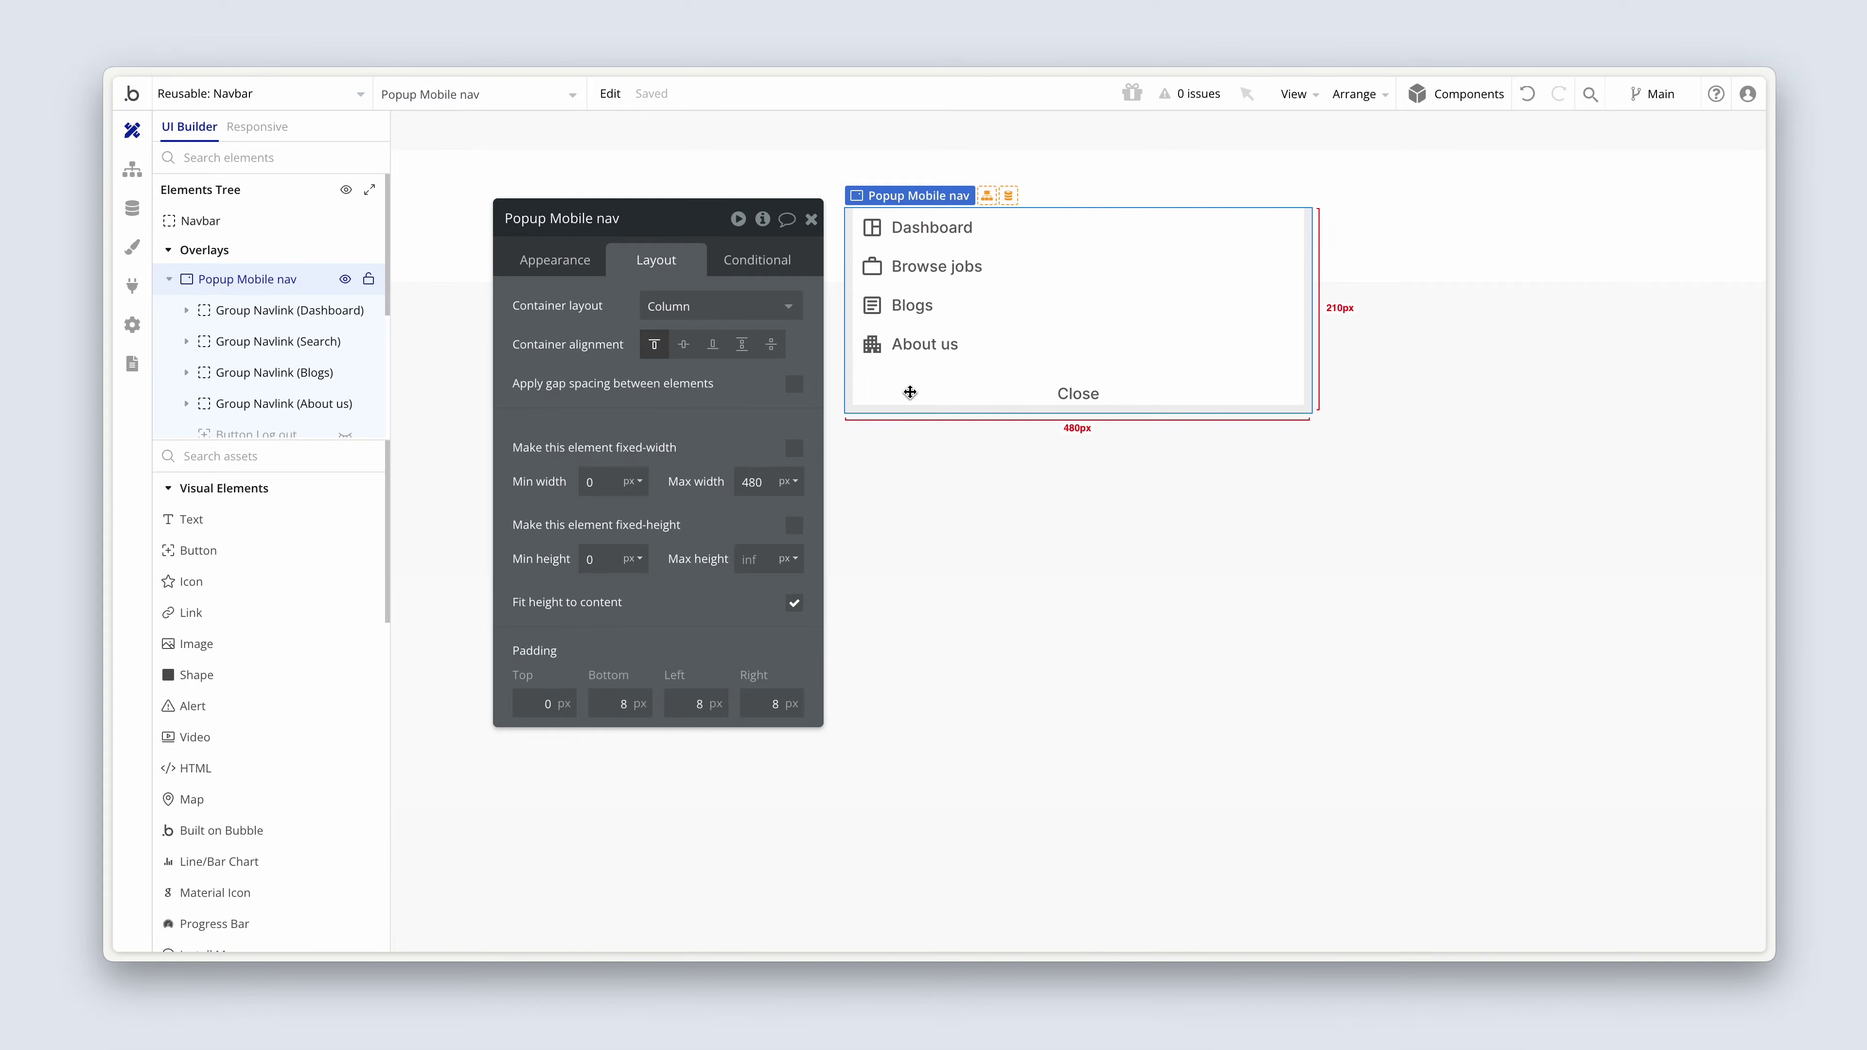
key("ctrl+z")
key("ctrl+y")
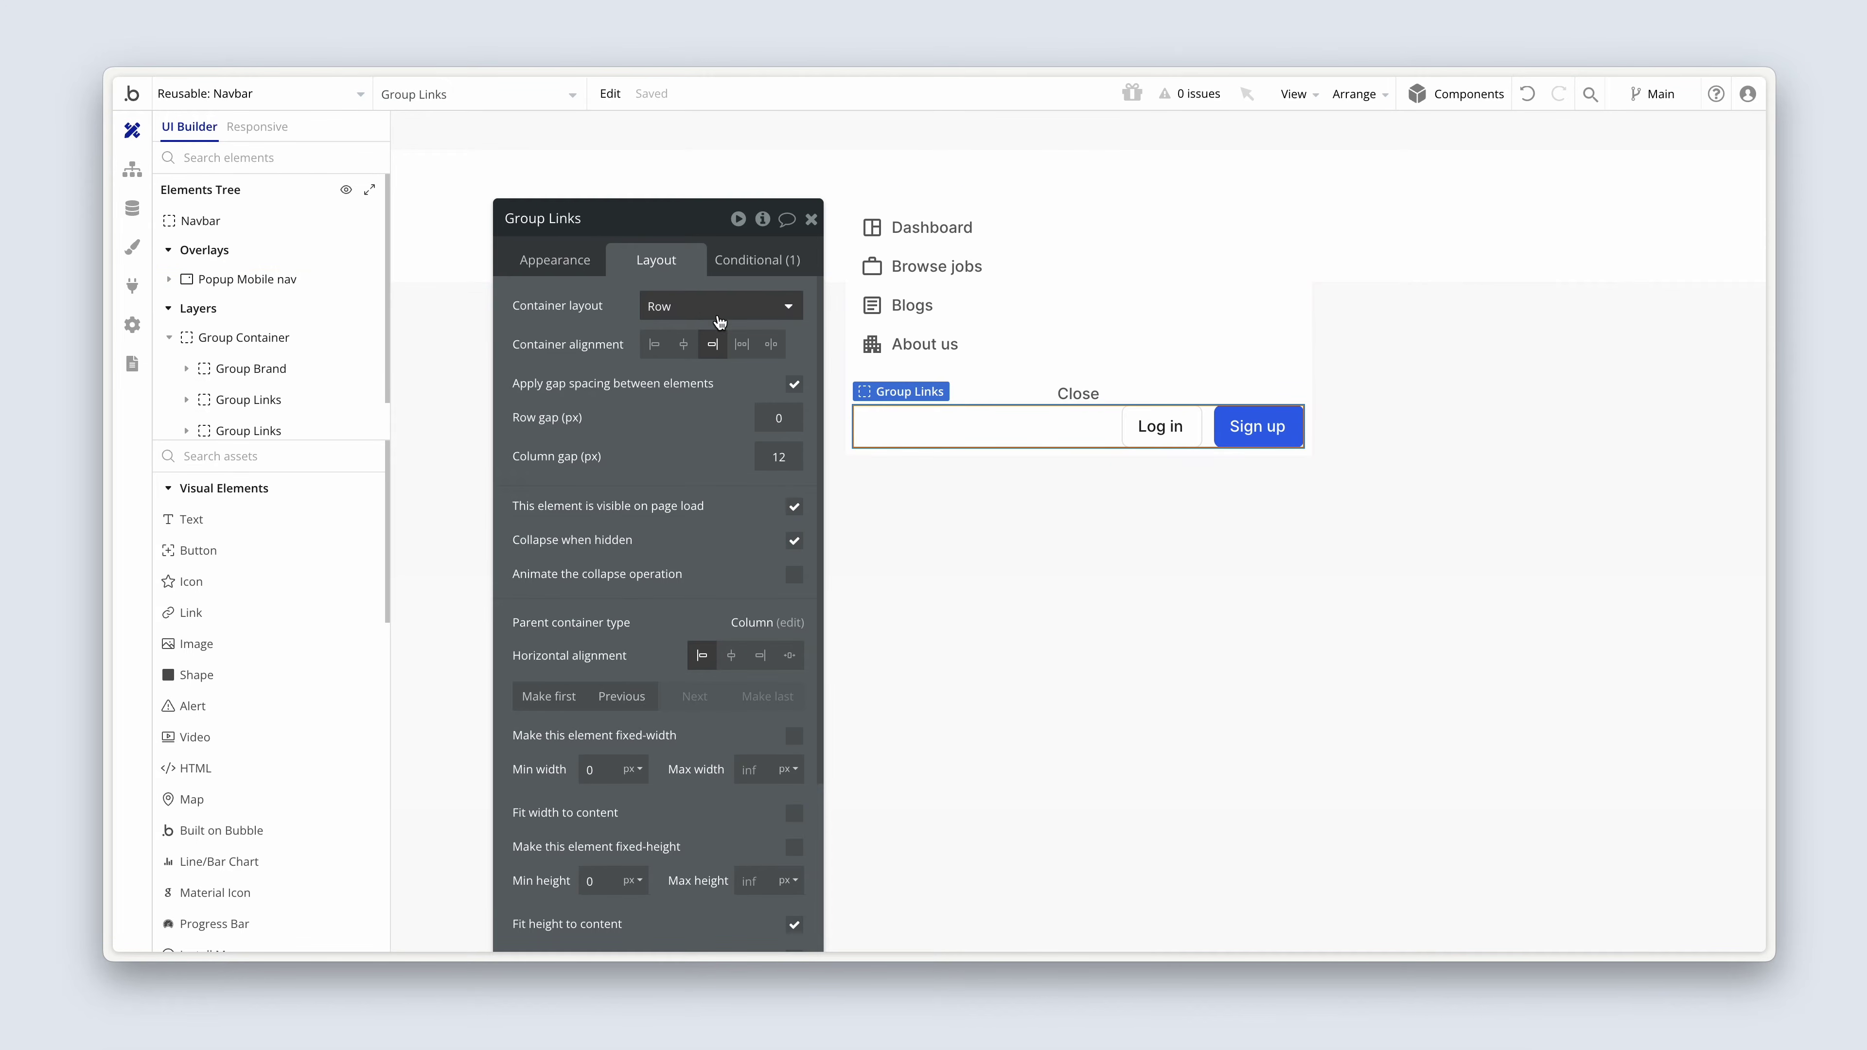
- Set Group Links' container layout to Column with a 12 px row gap
left_click(689, 308)
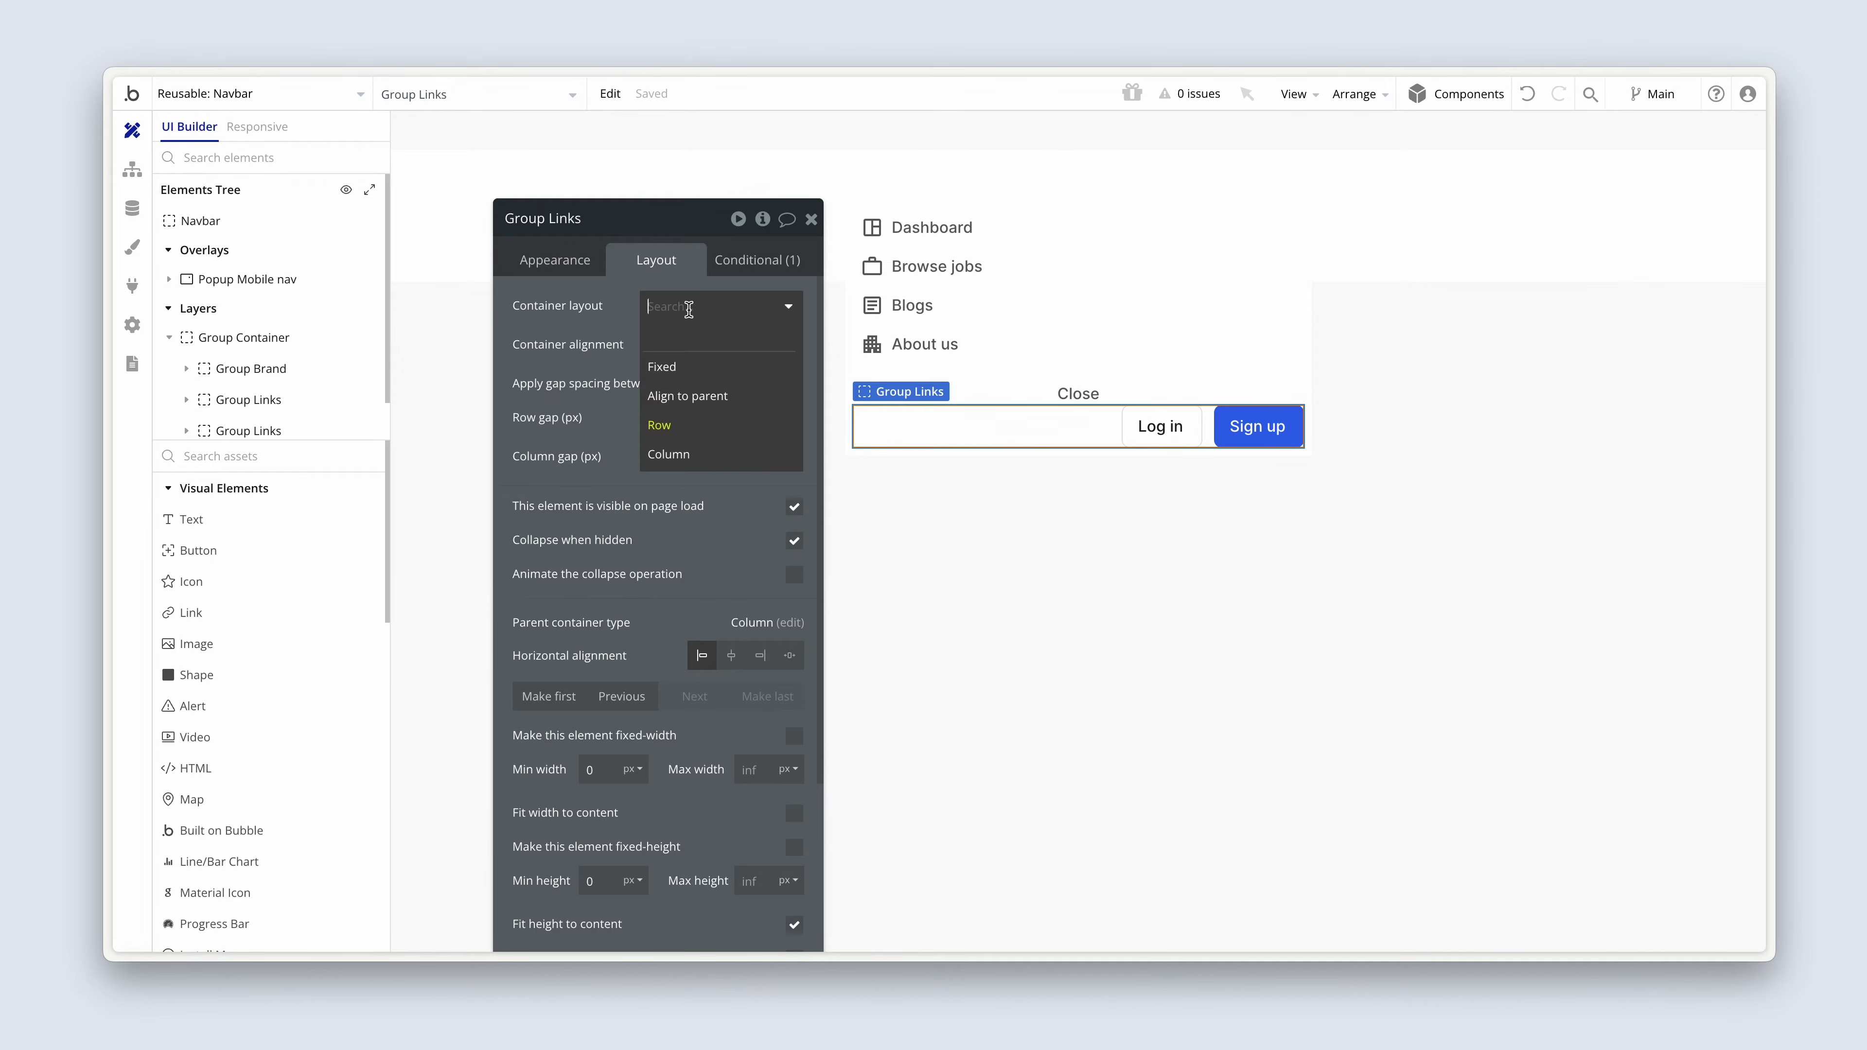
left_click(709, 457)
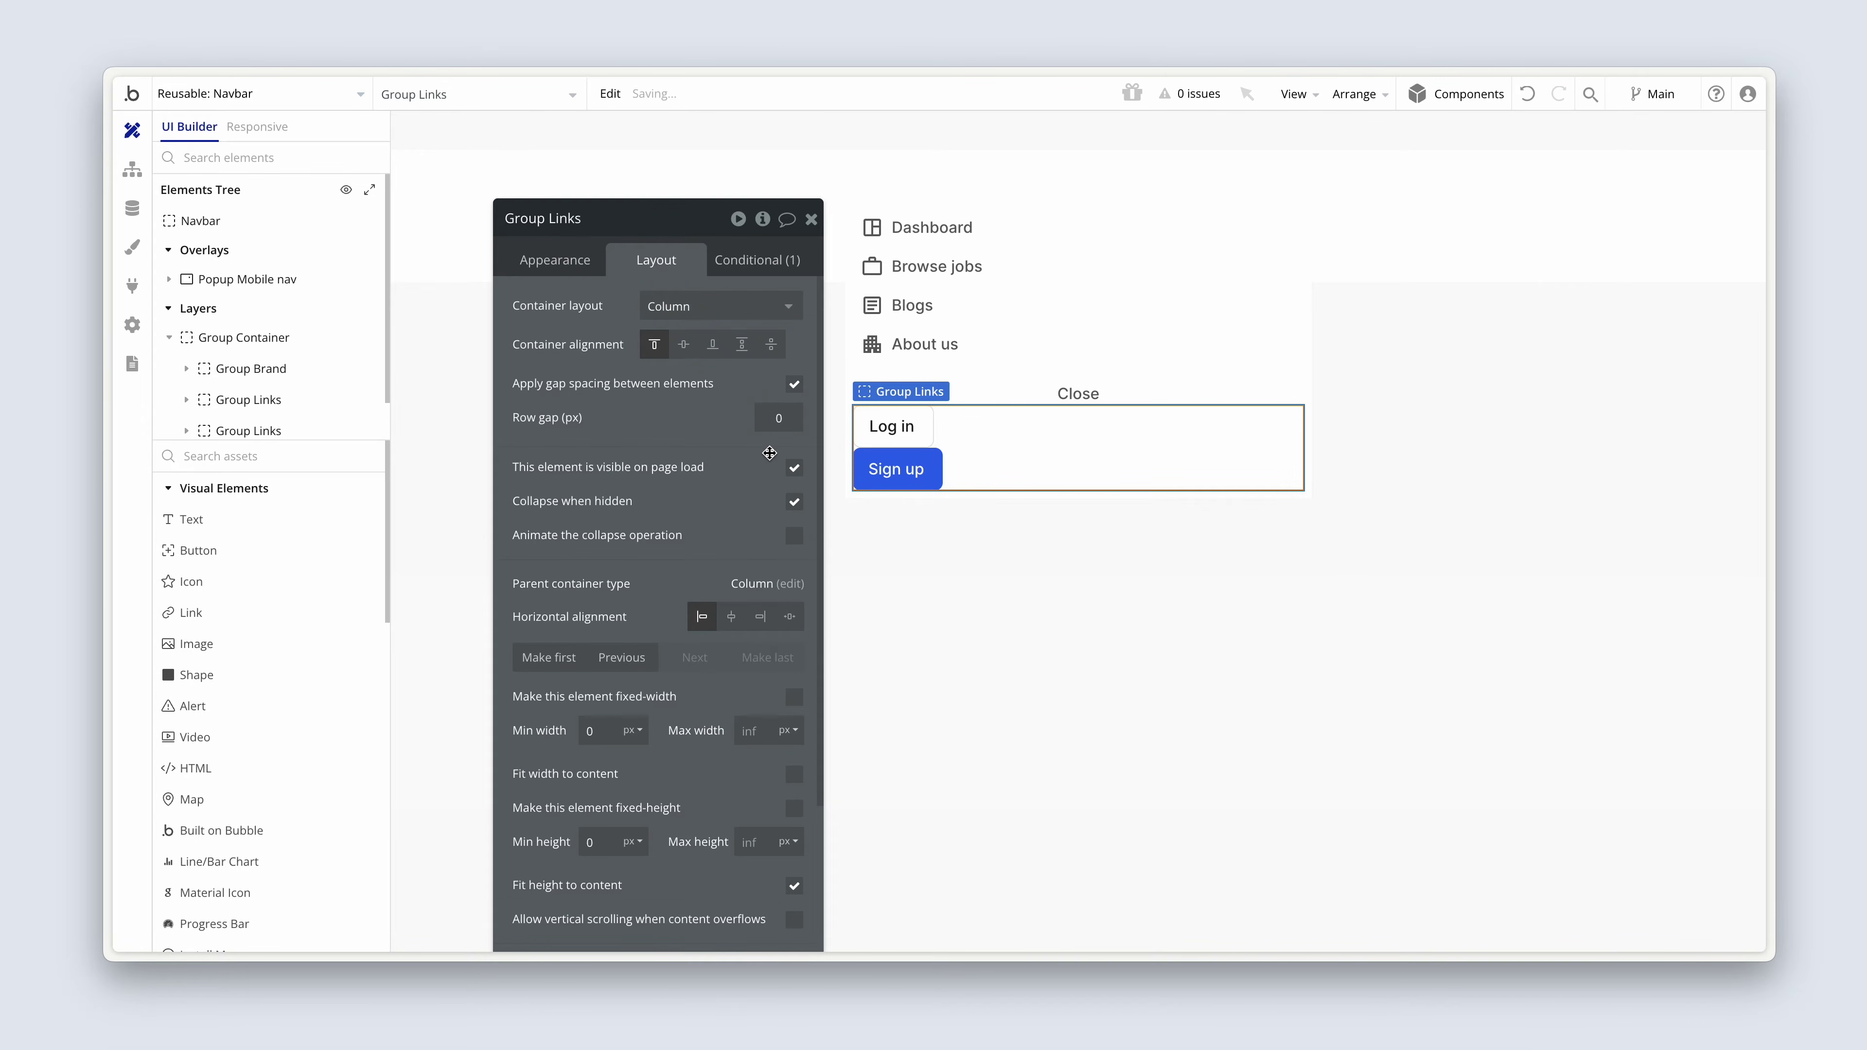
double_click(800, 421)
type("12")
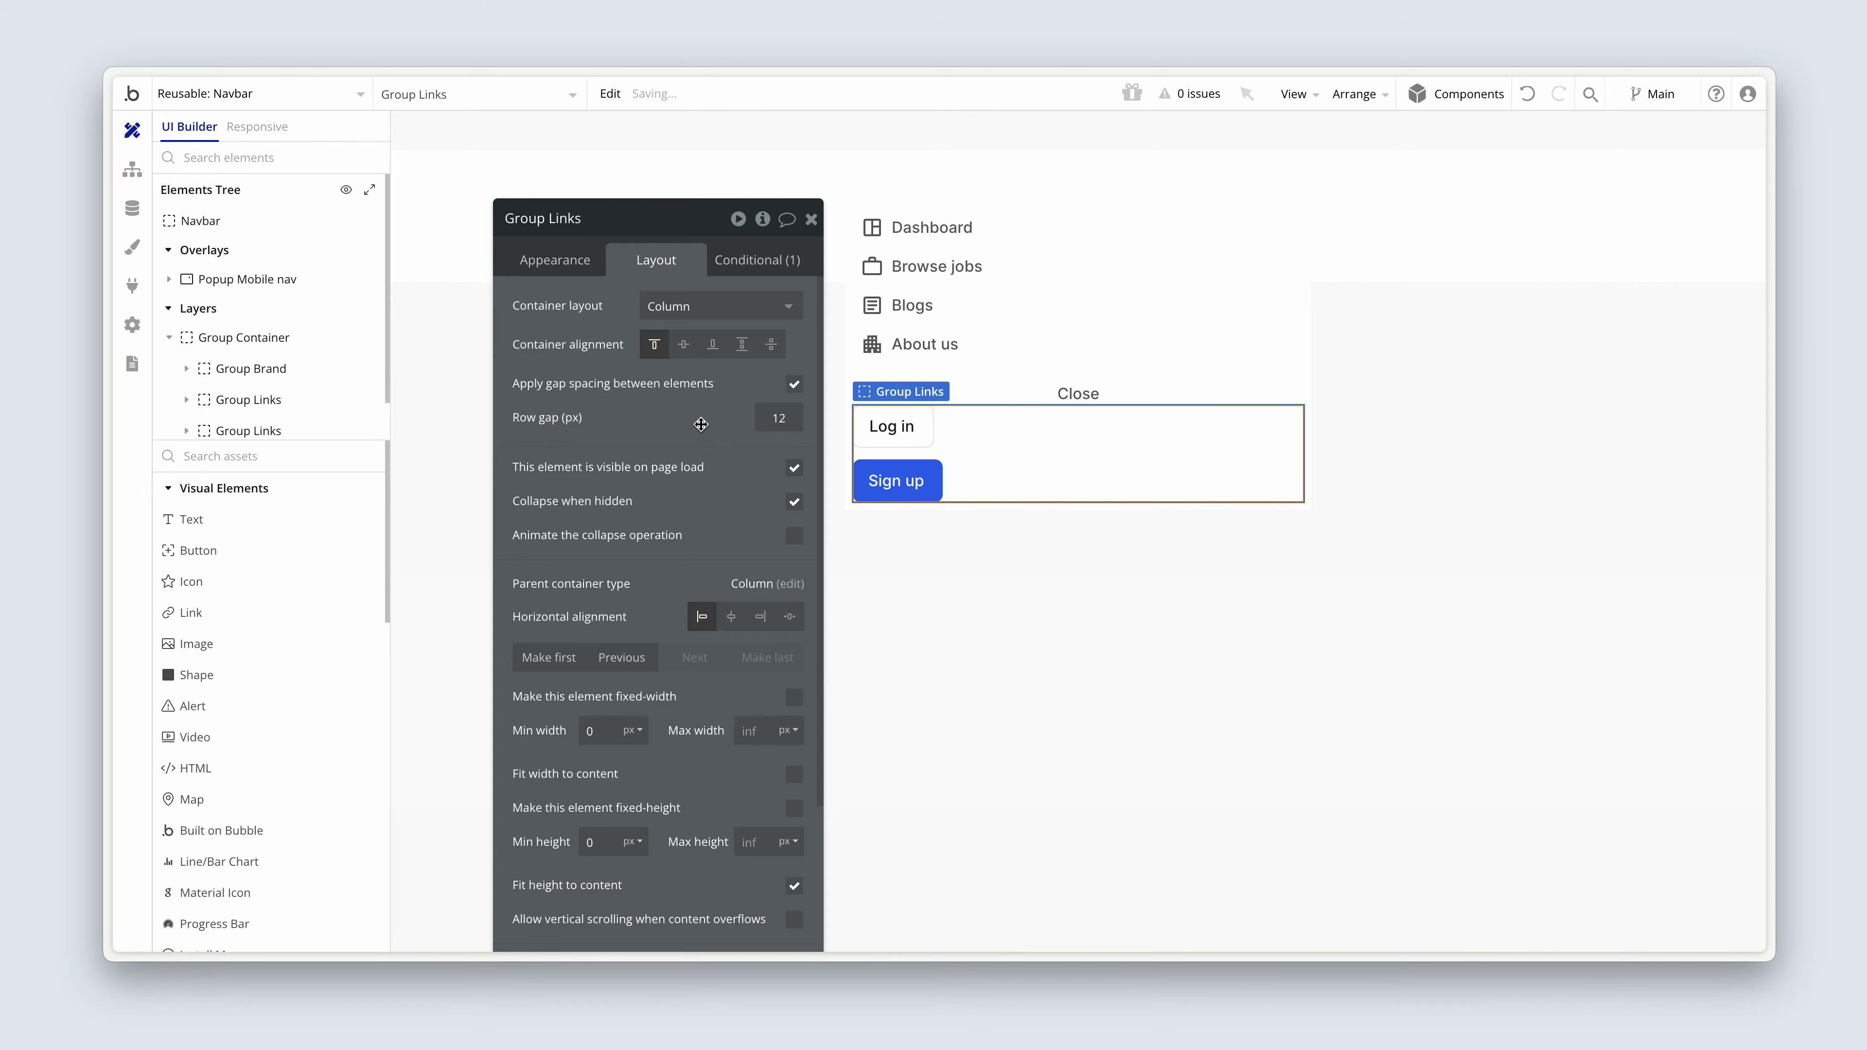
- Select both the Sign up and Log in links together
left_click(879, 488)
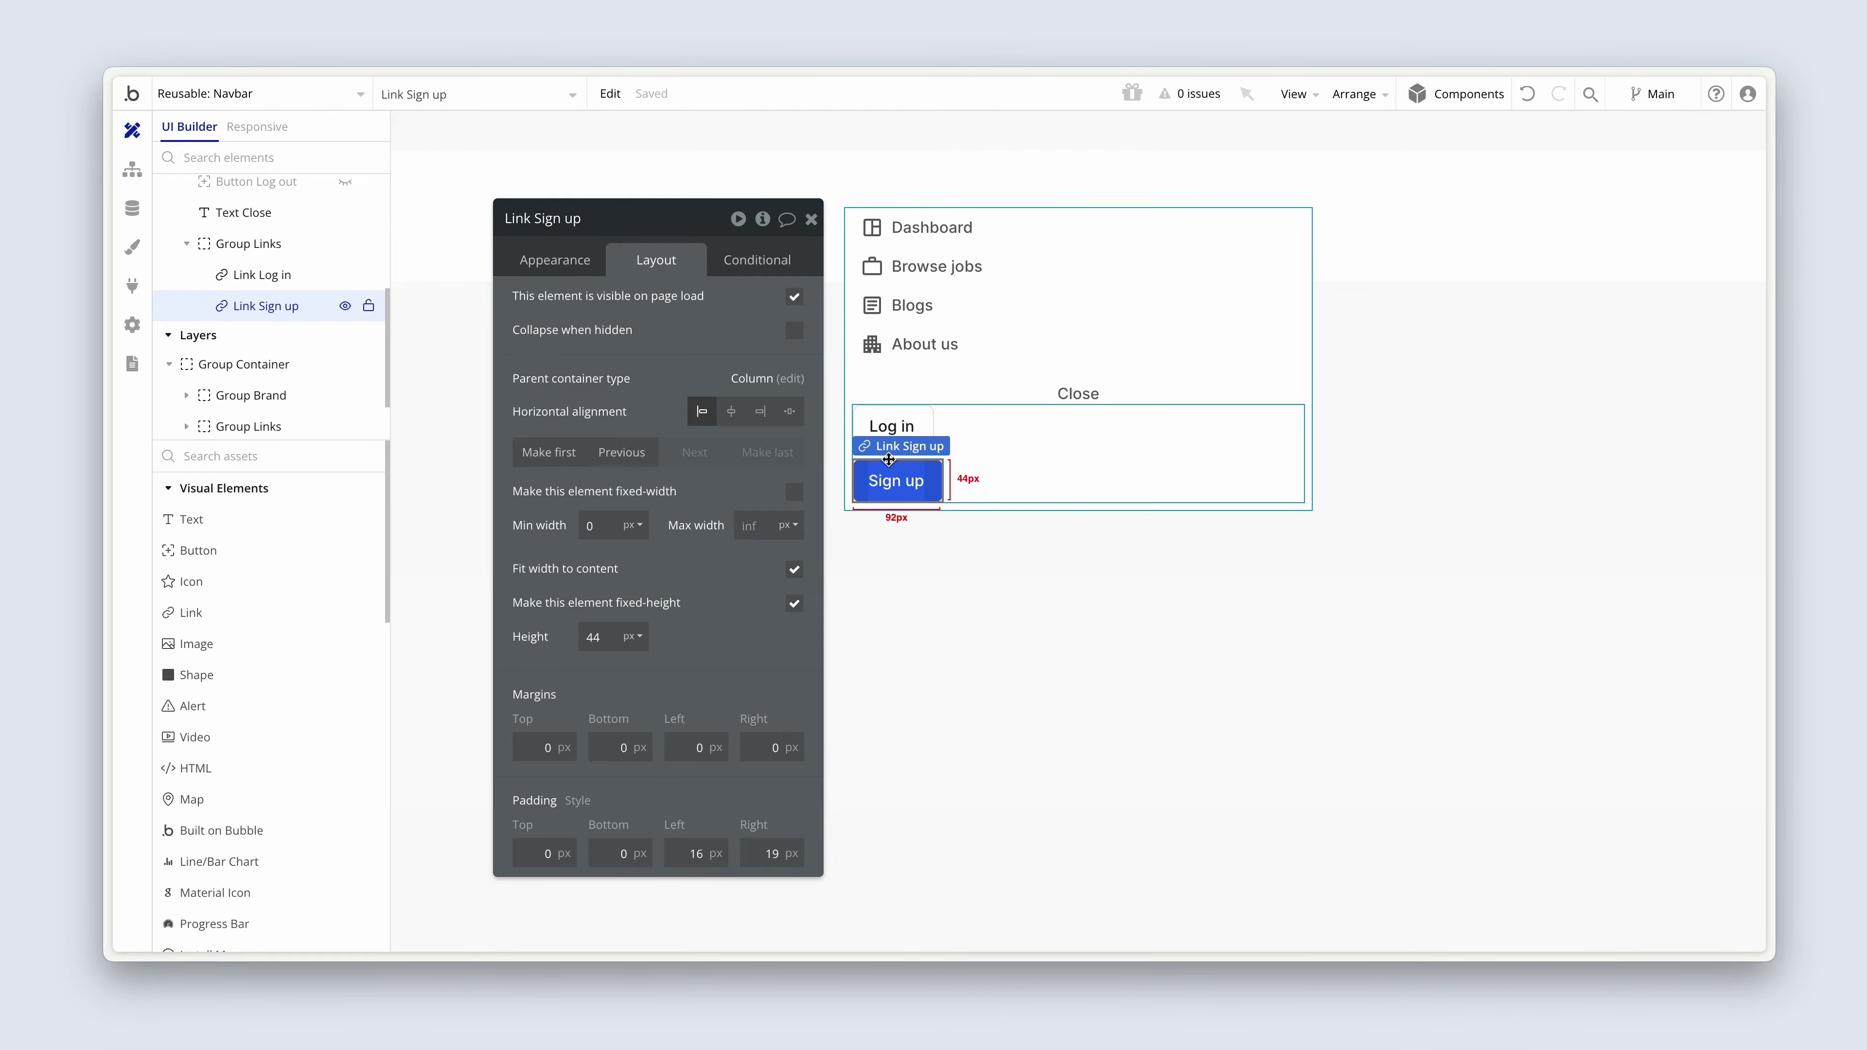
left_click(909, 427, "shift")
right_click(909, 426)
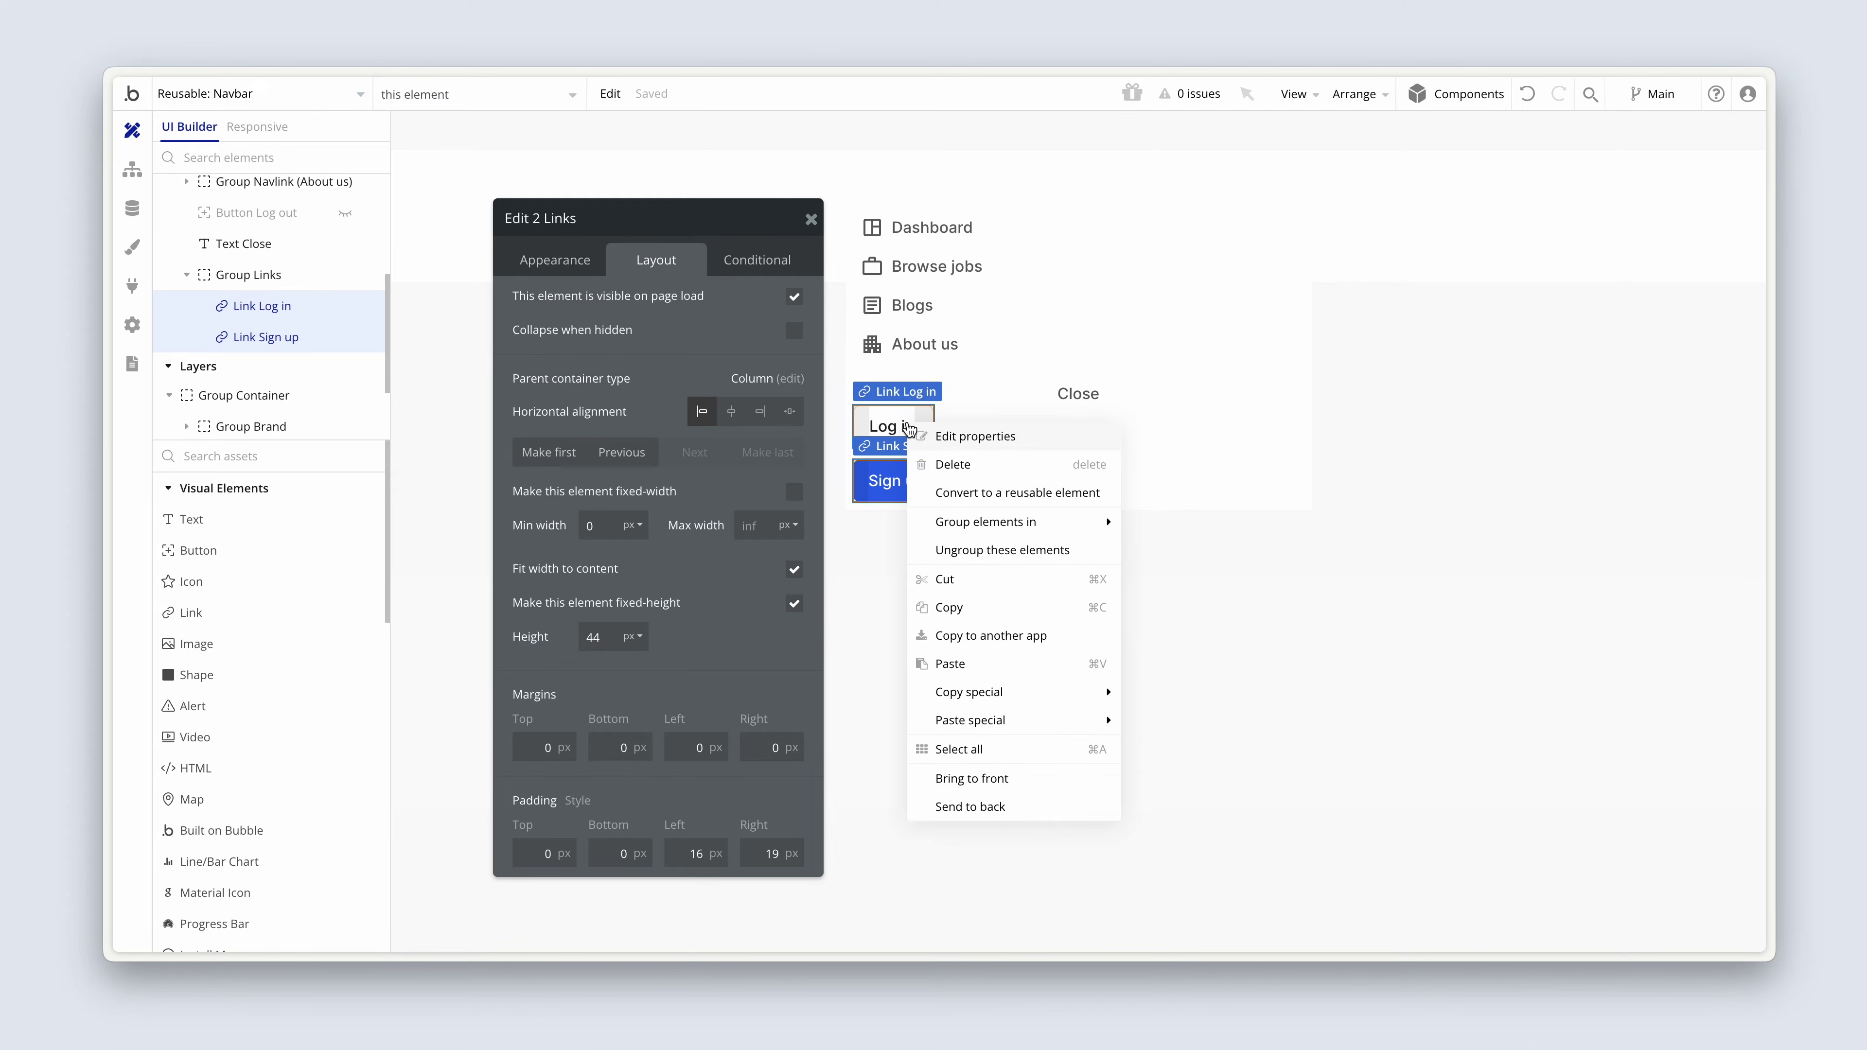
- Turn off fit width to content so Log in and Sign up span the full 464 px group
left_click(893, 425)
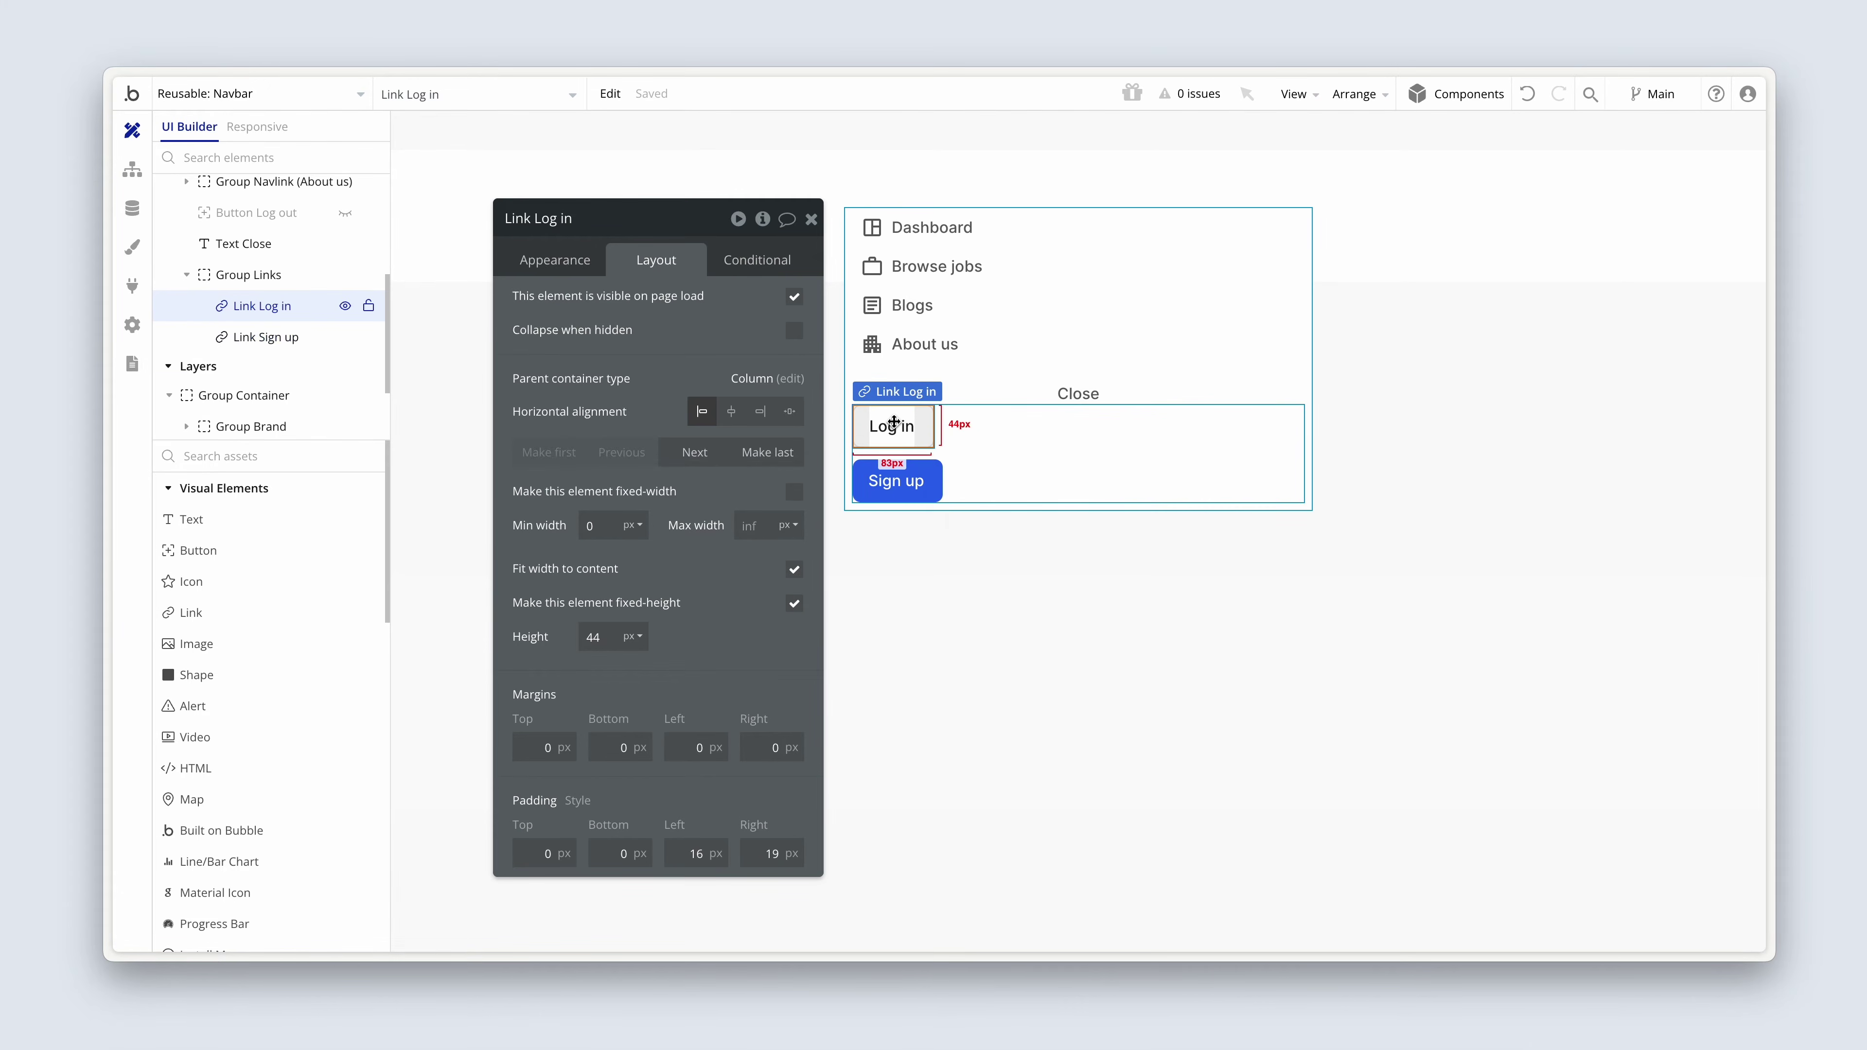
left_click(895, 485, "shift")
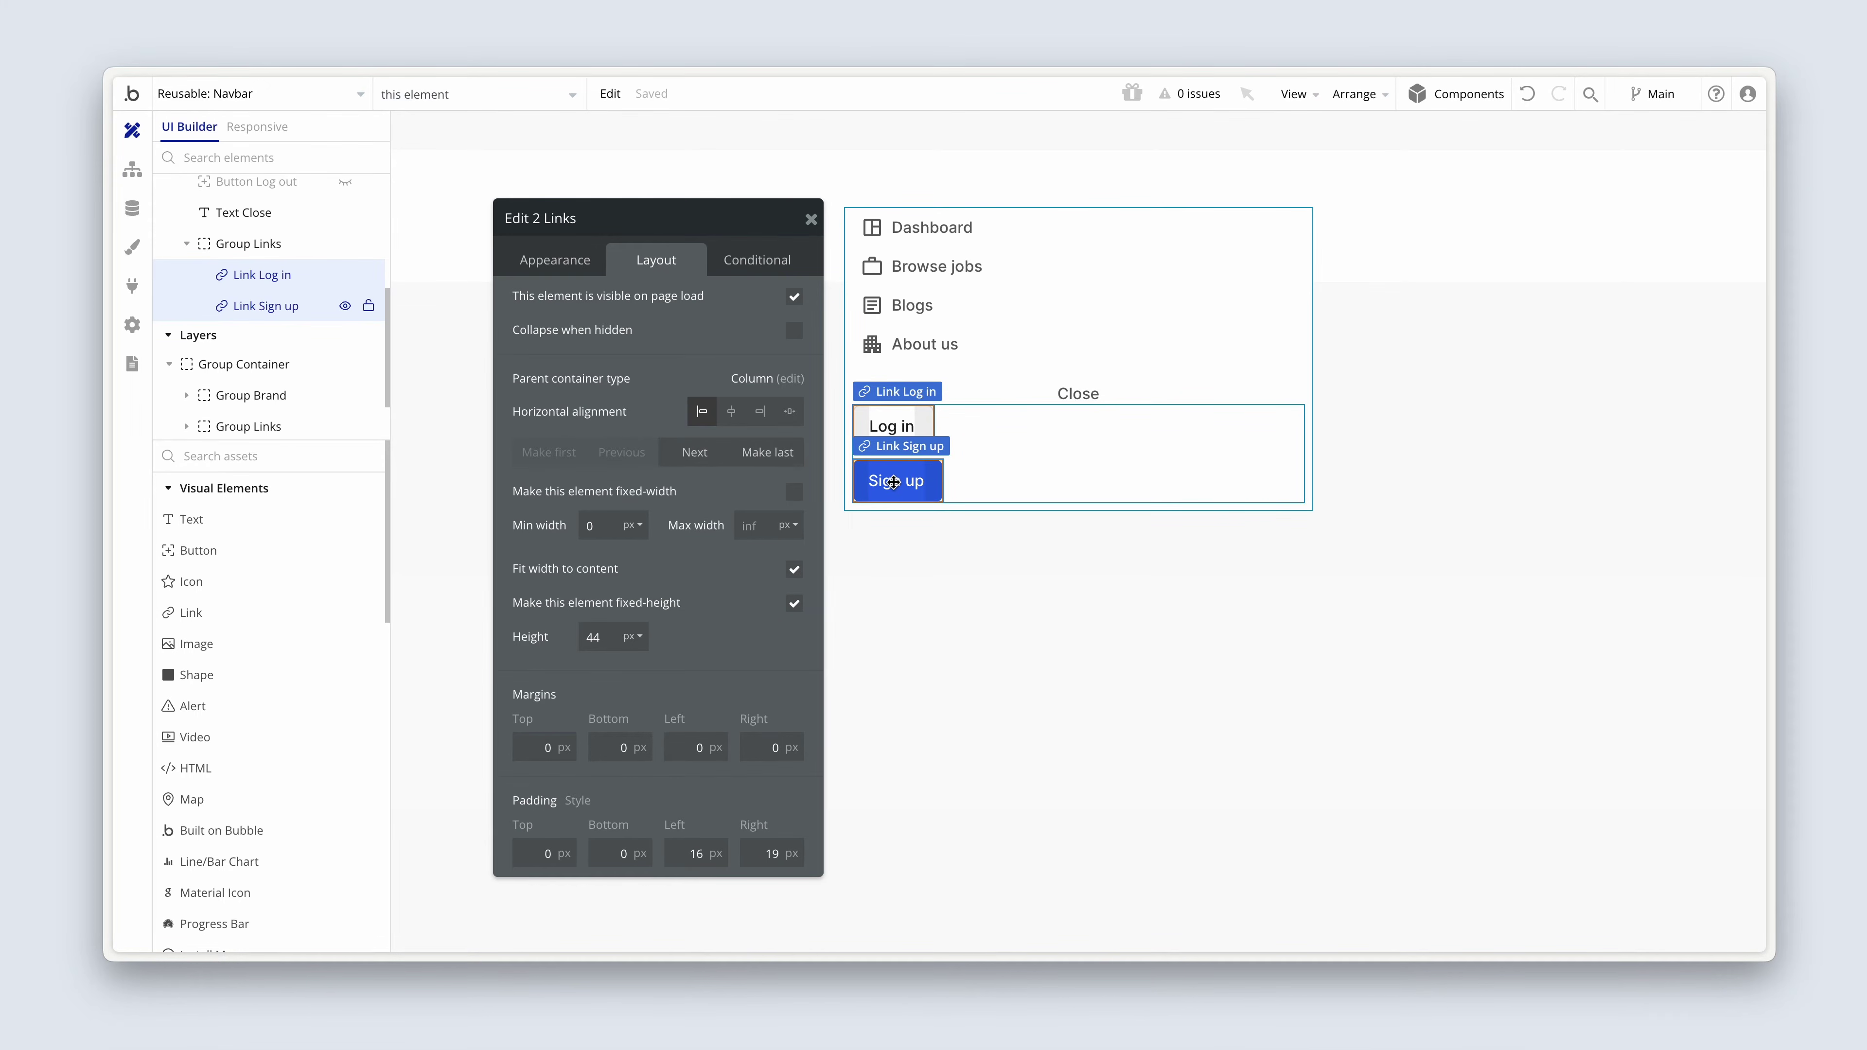
left_click(794, 571)
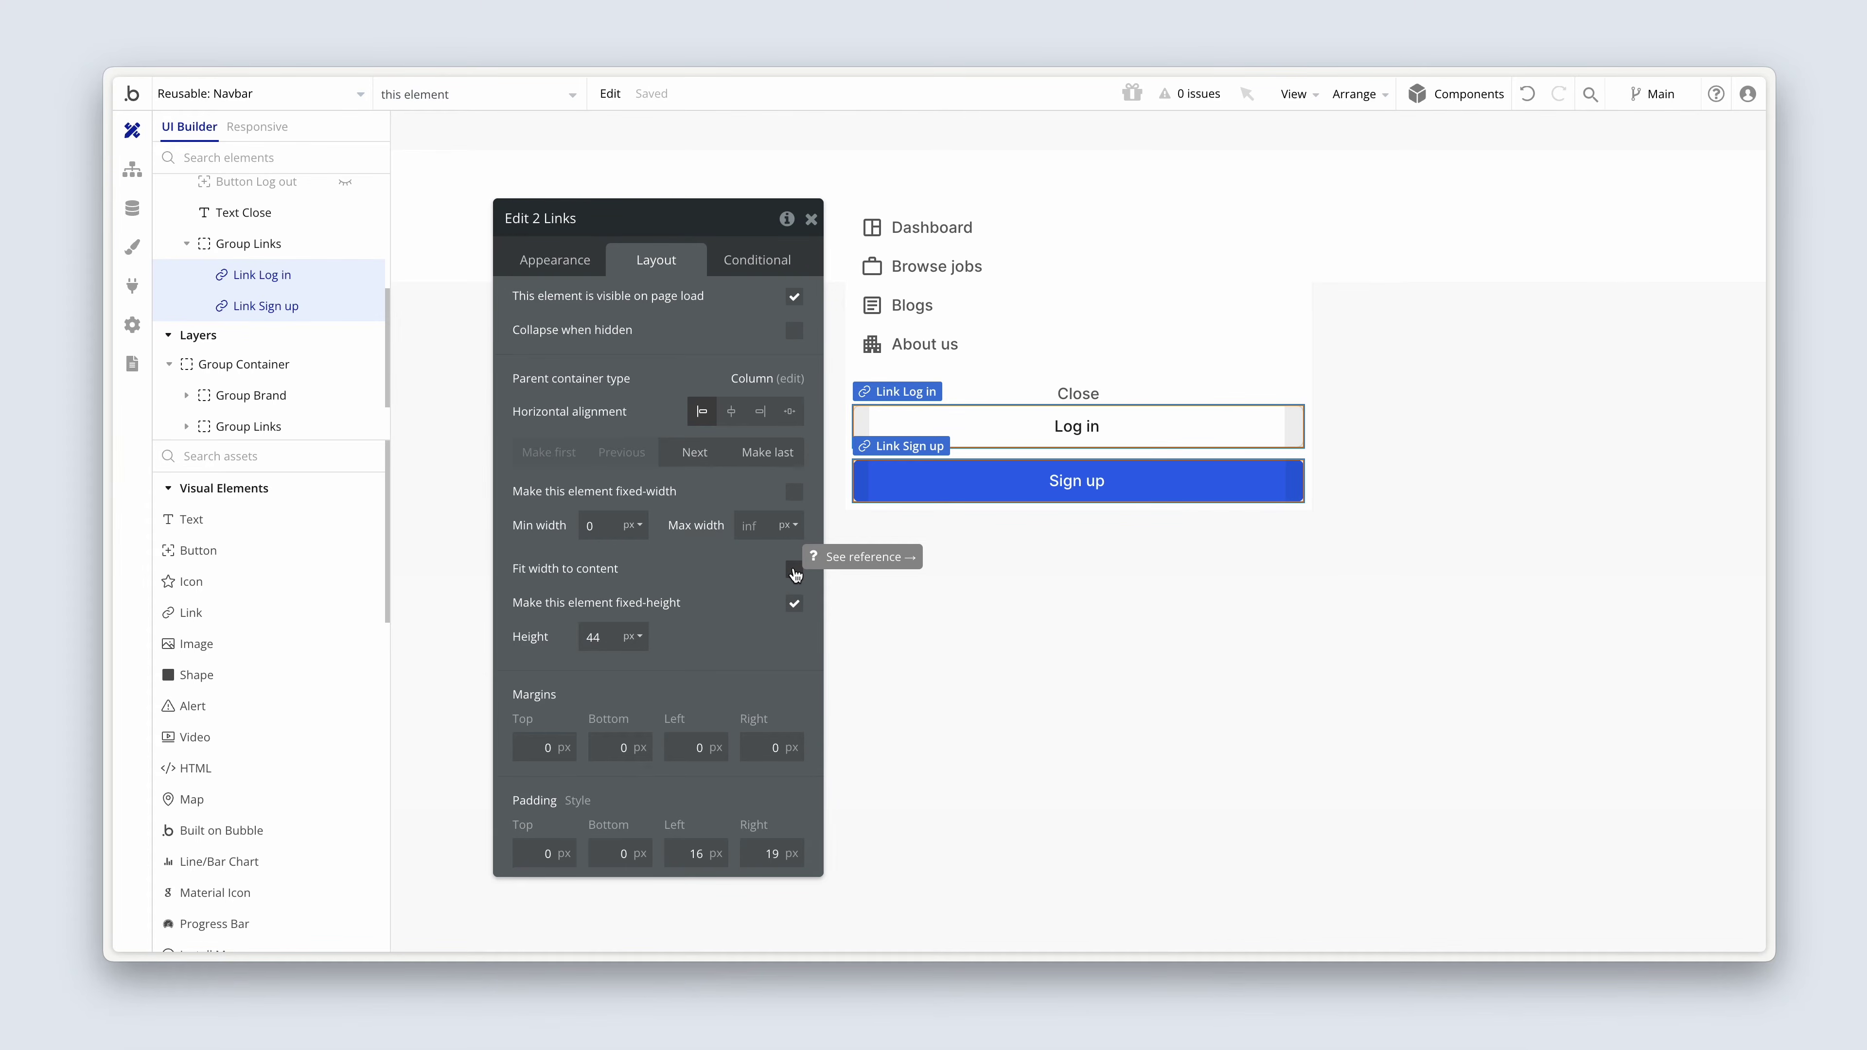
left_click(943, 454)
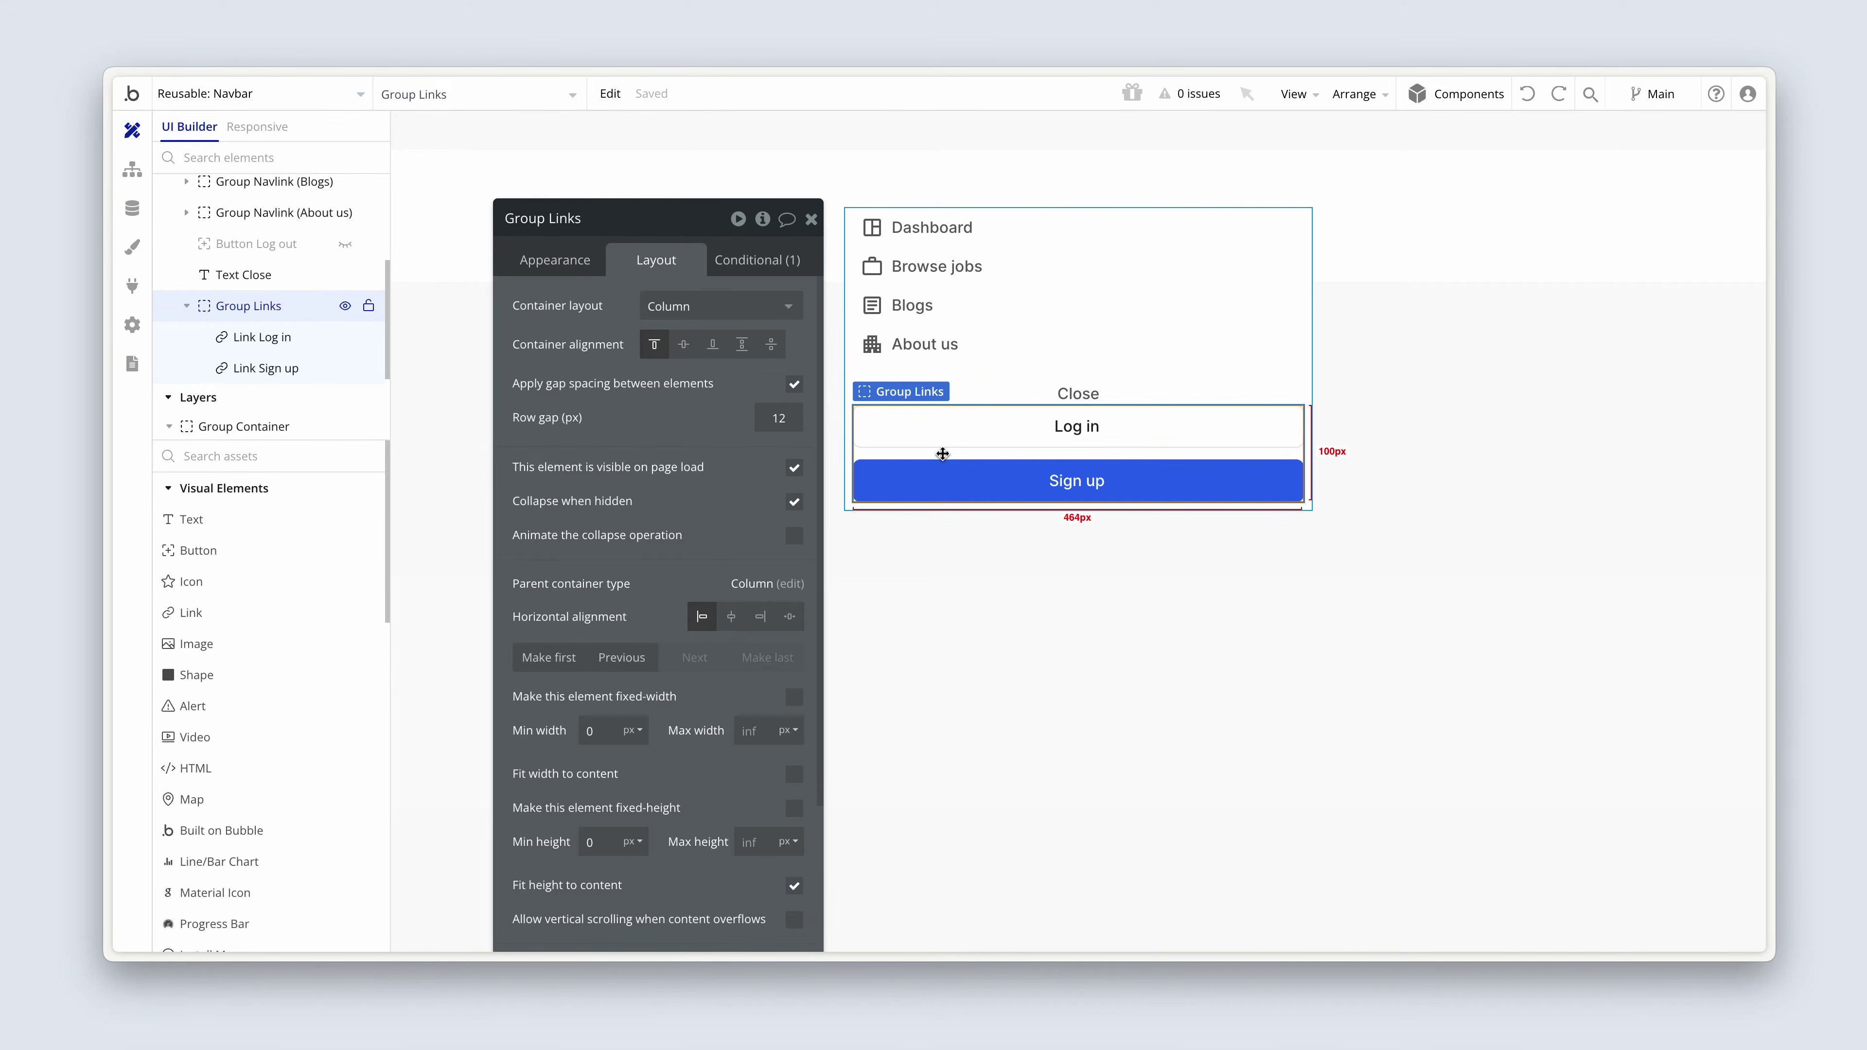
- Move Group Links above Close, hide it on page load, and disable collapse when hidden
left_click(616, 662)
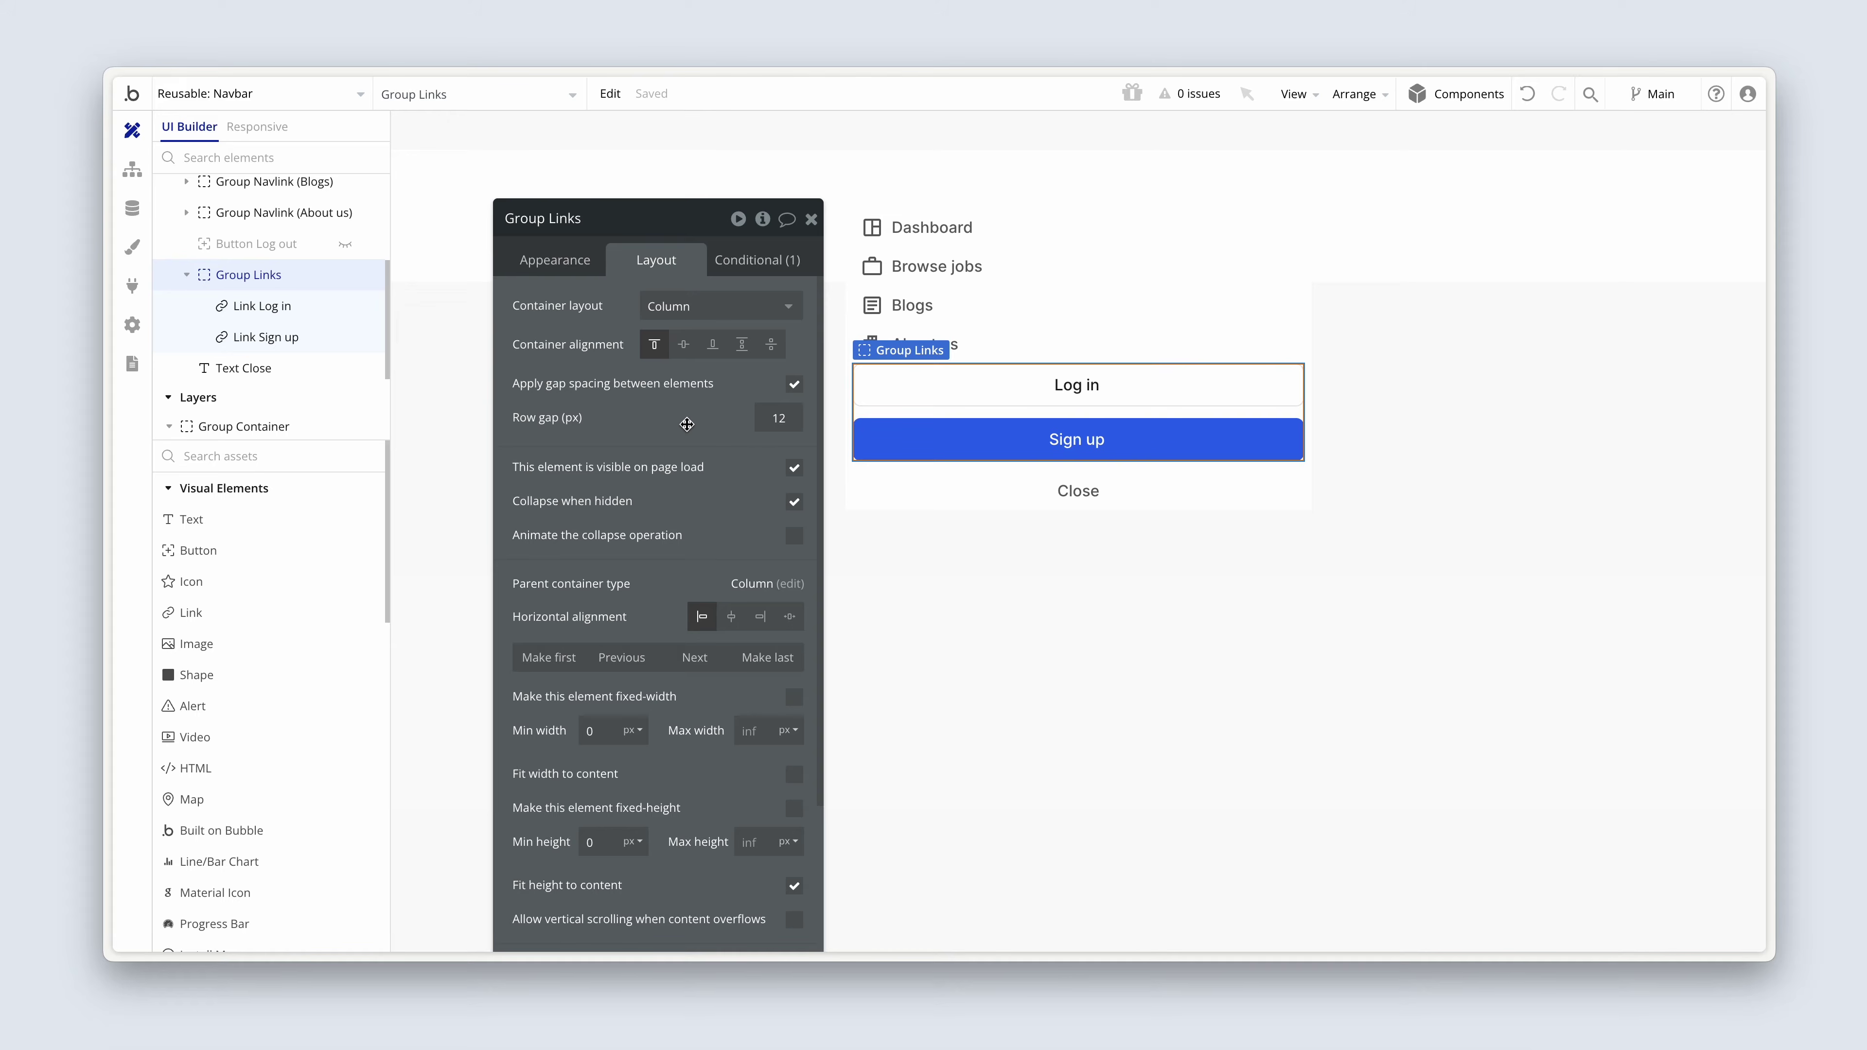
left_click(794, 504)
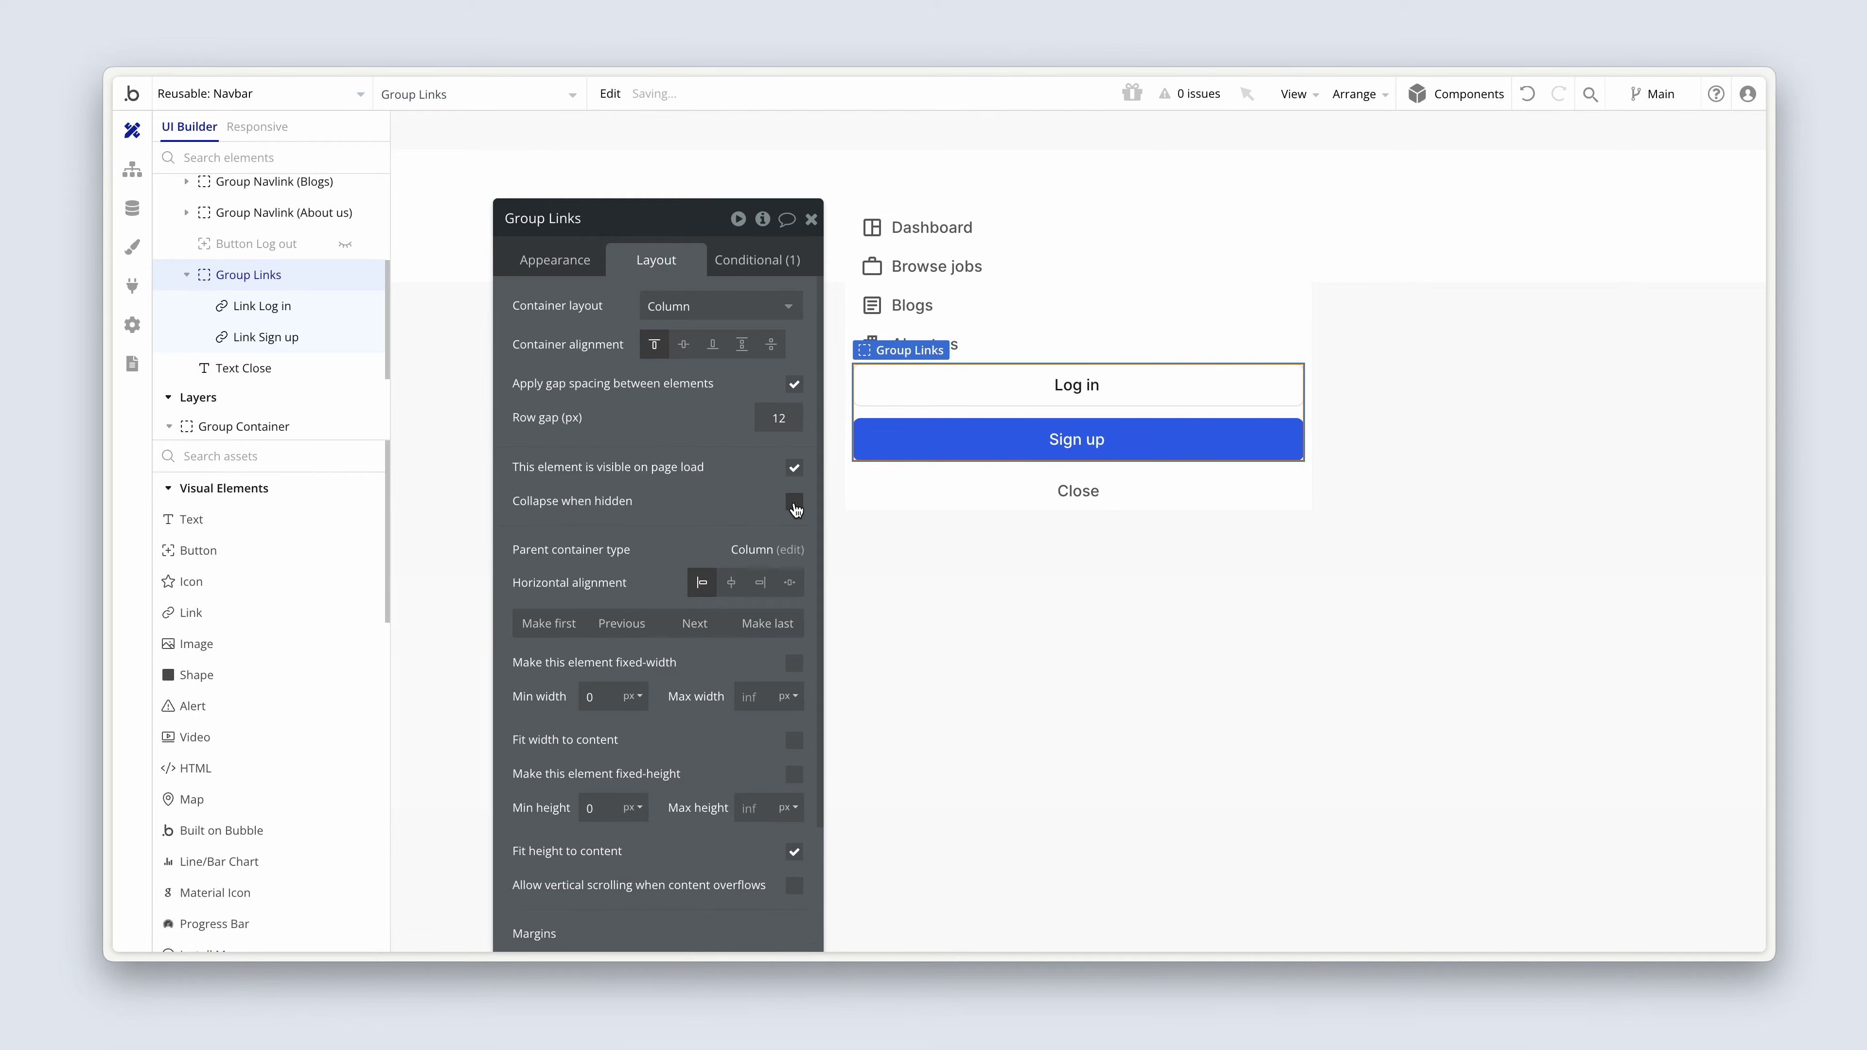
left_click(795, 471)
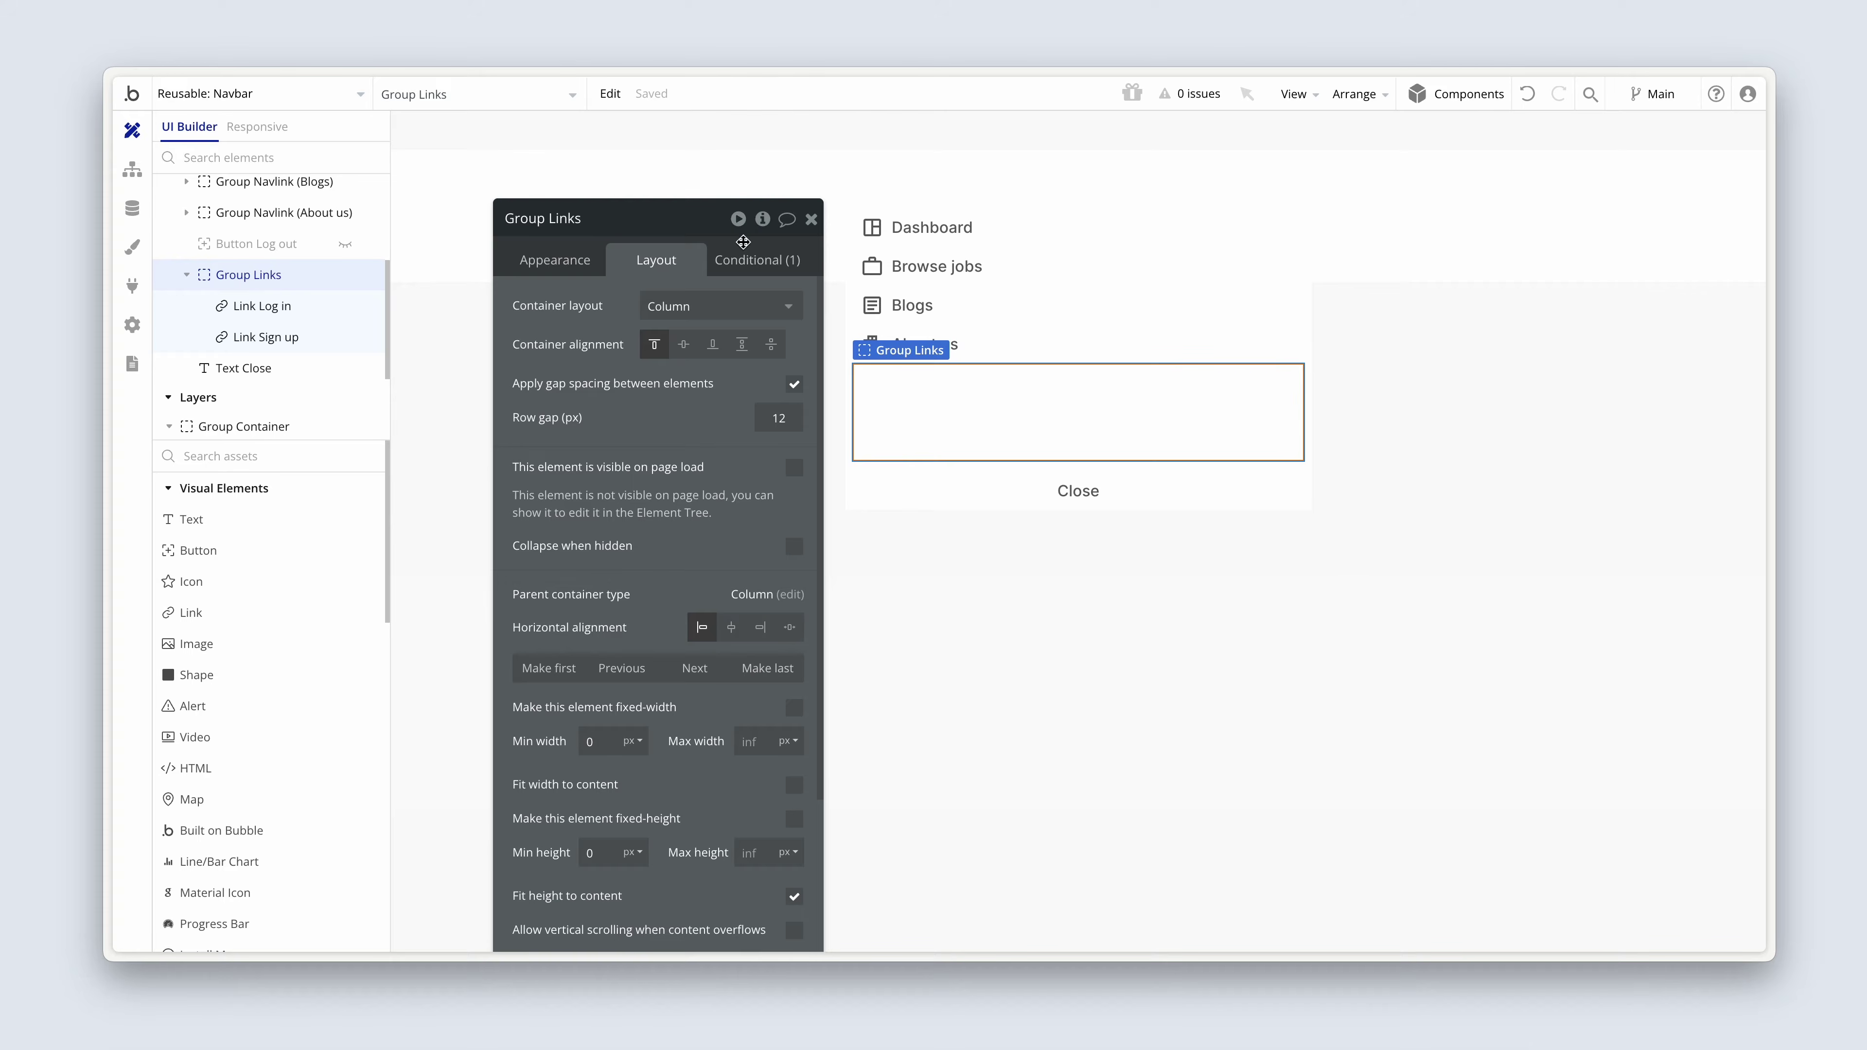
left_click(742, 257)
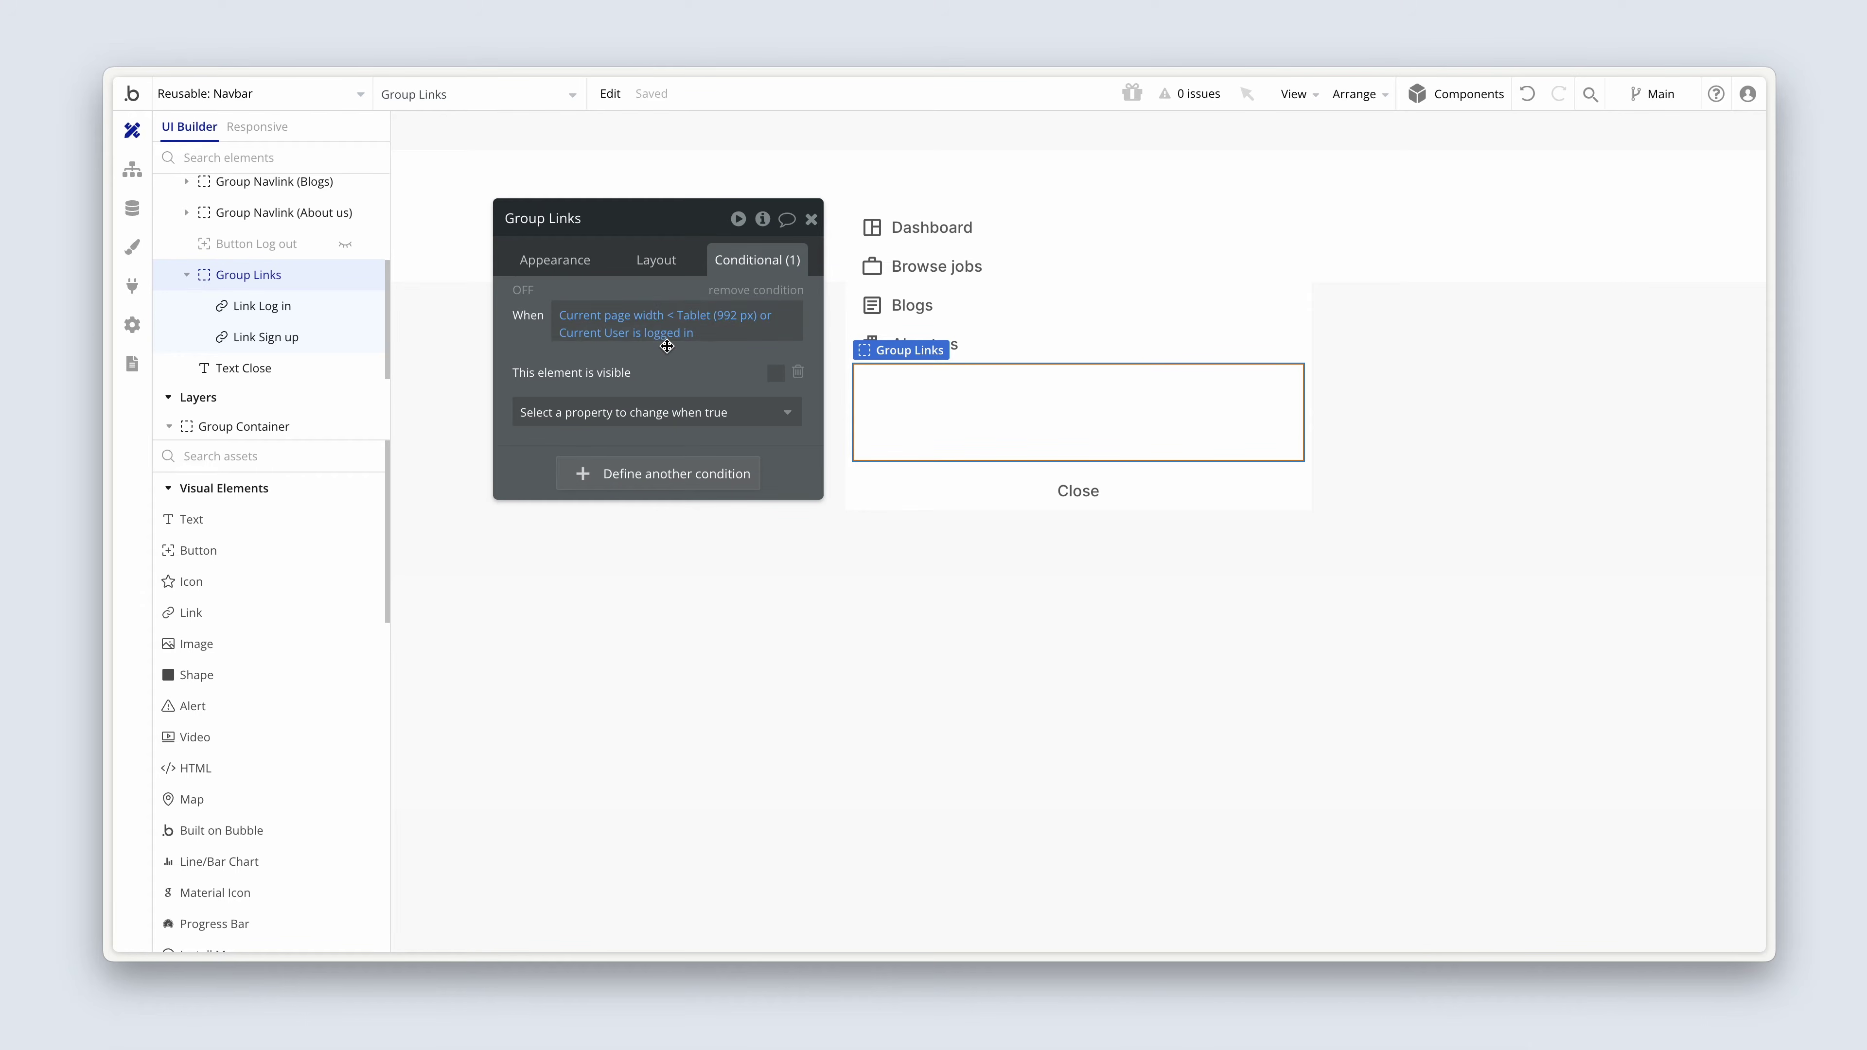
- Replace the old condition with one making Group Links visible when Current User is logged out
left_click(734, 295)
left_click(724, 303)
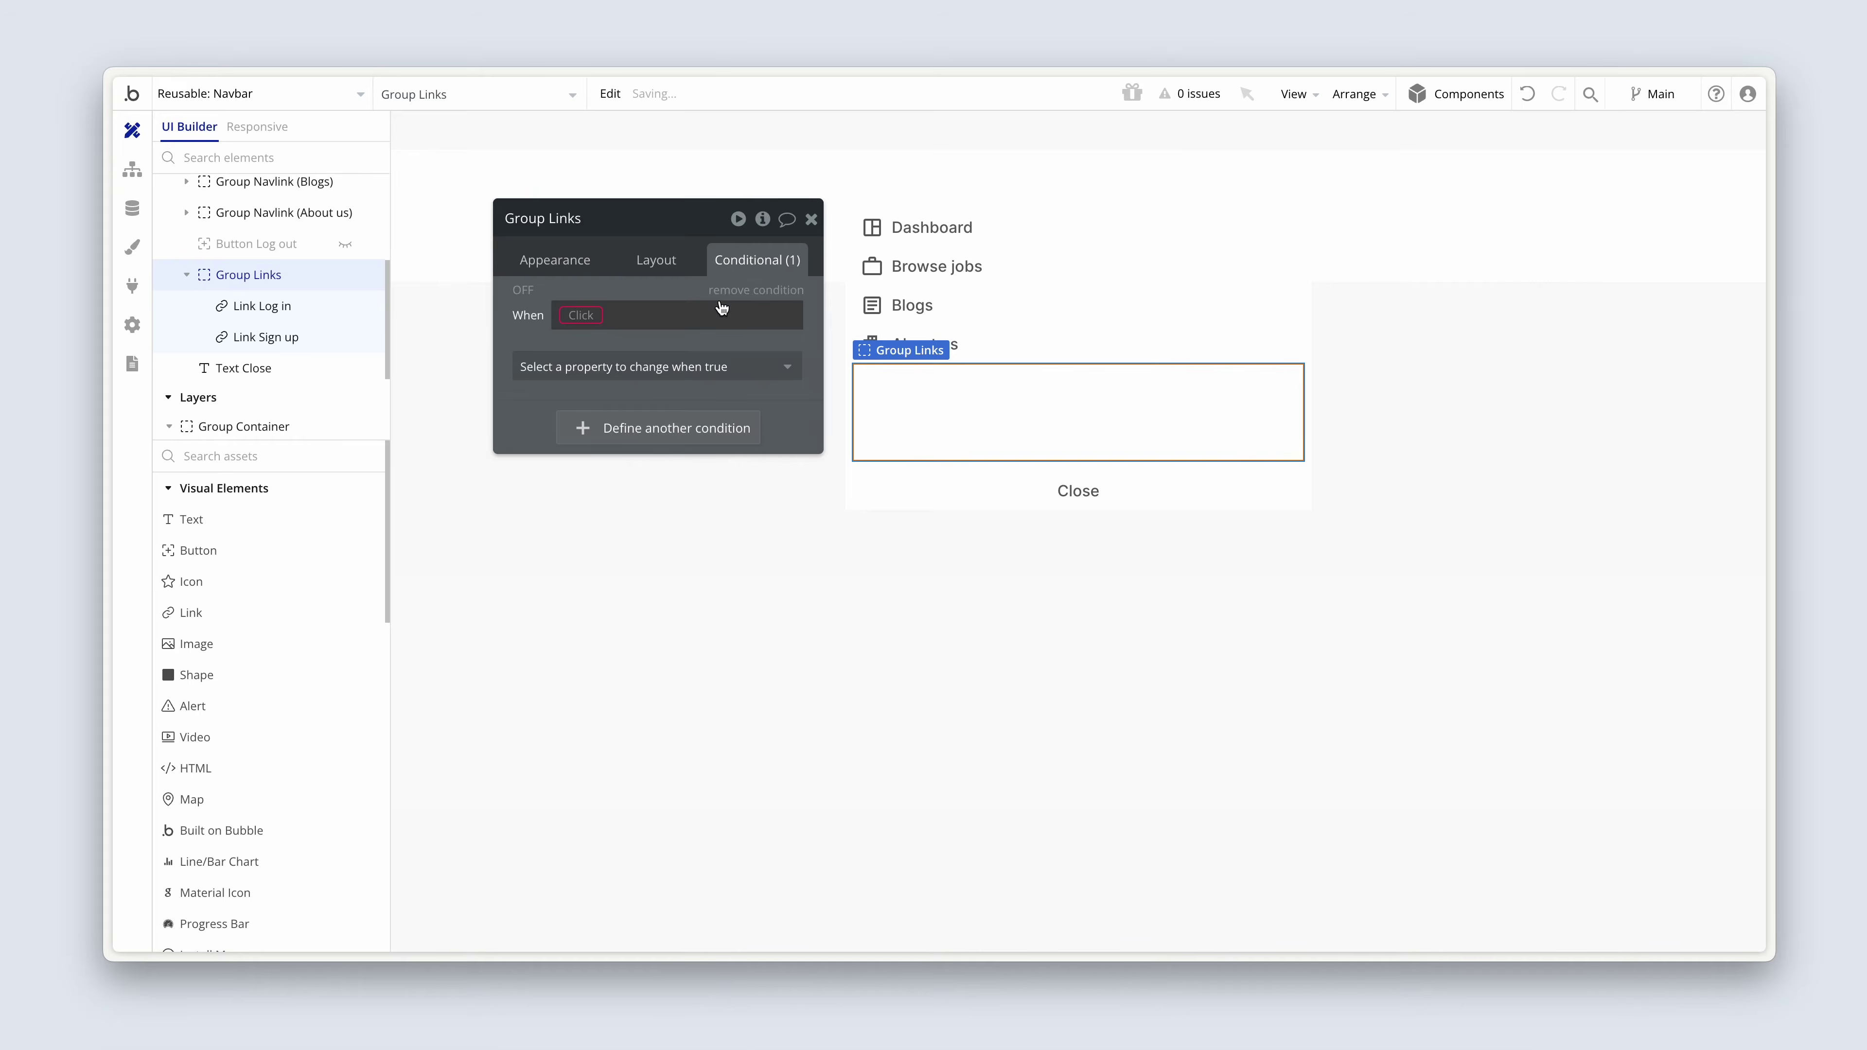
left_click(580, 310)
left_click(637, 425)
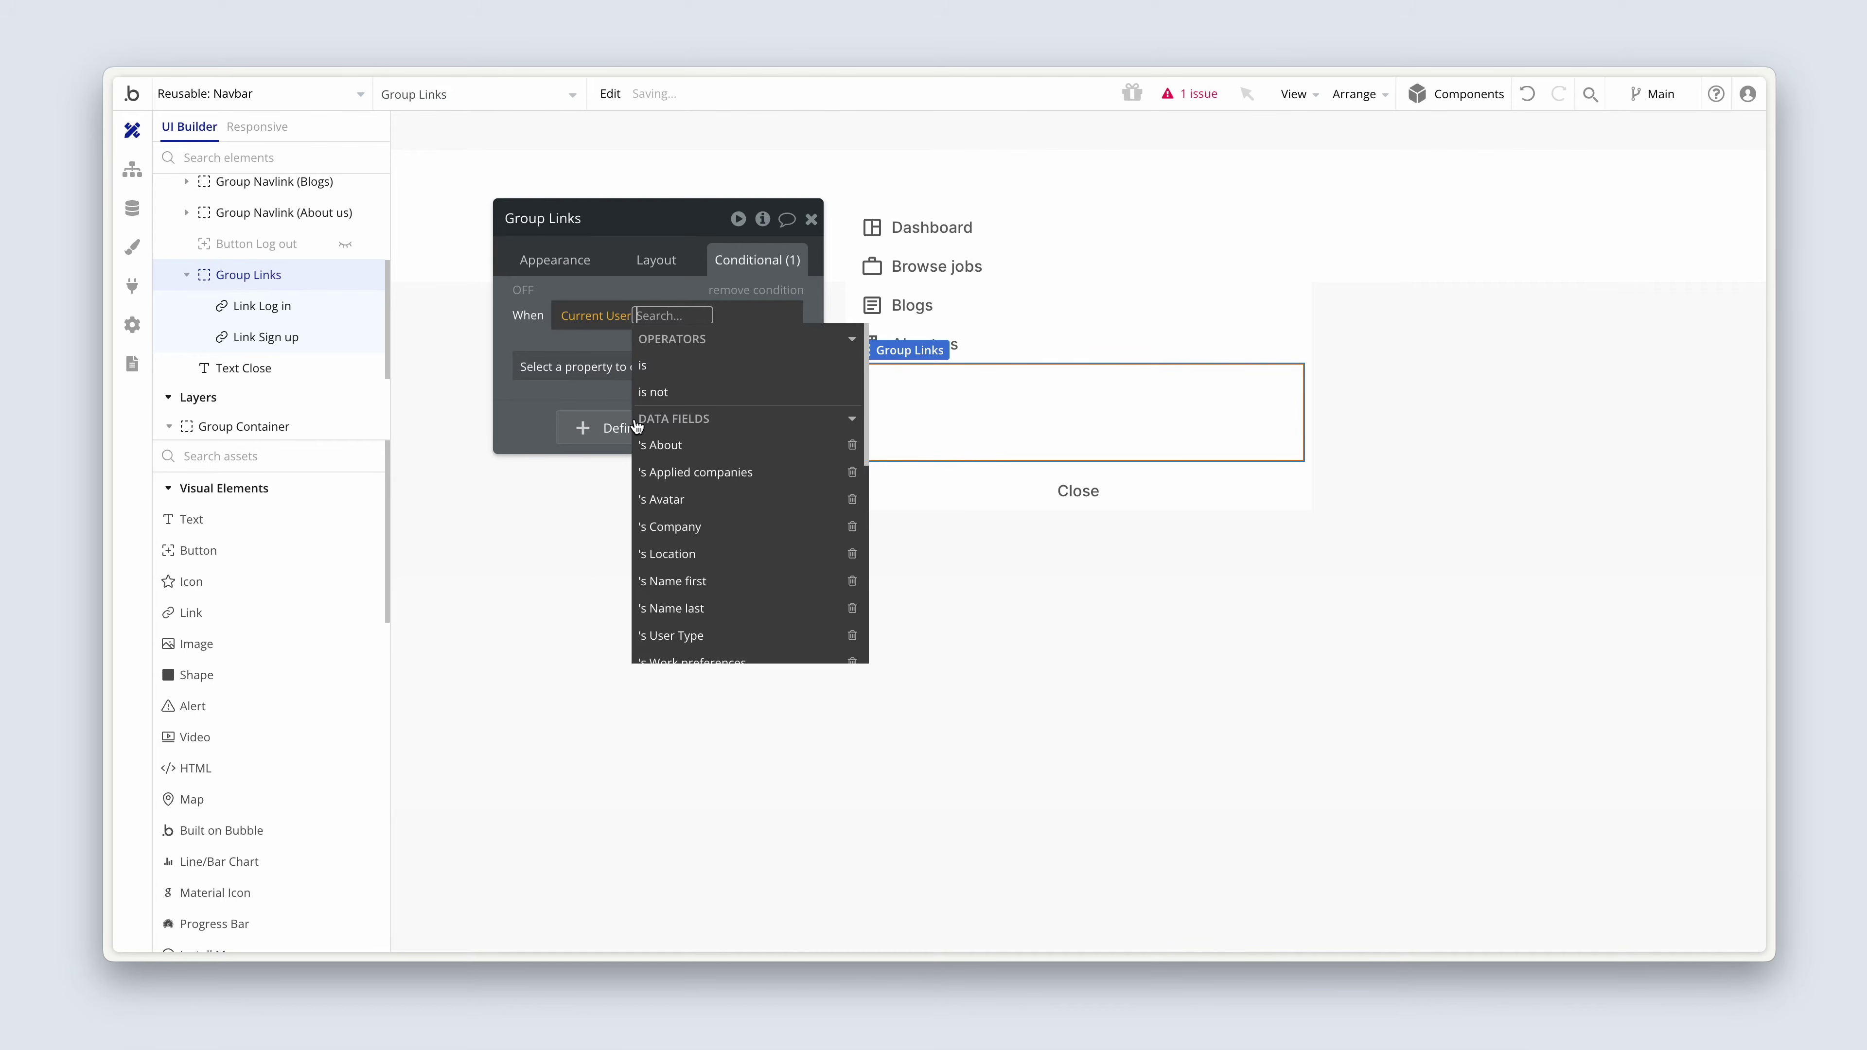
type("log")
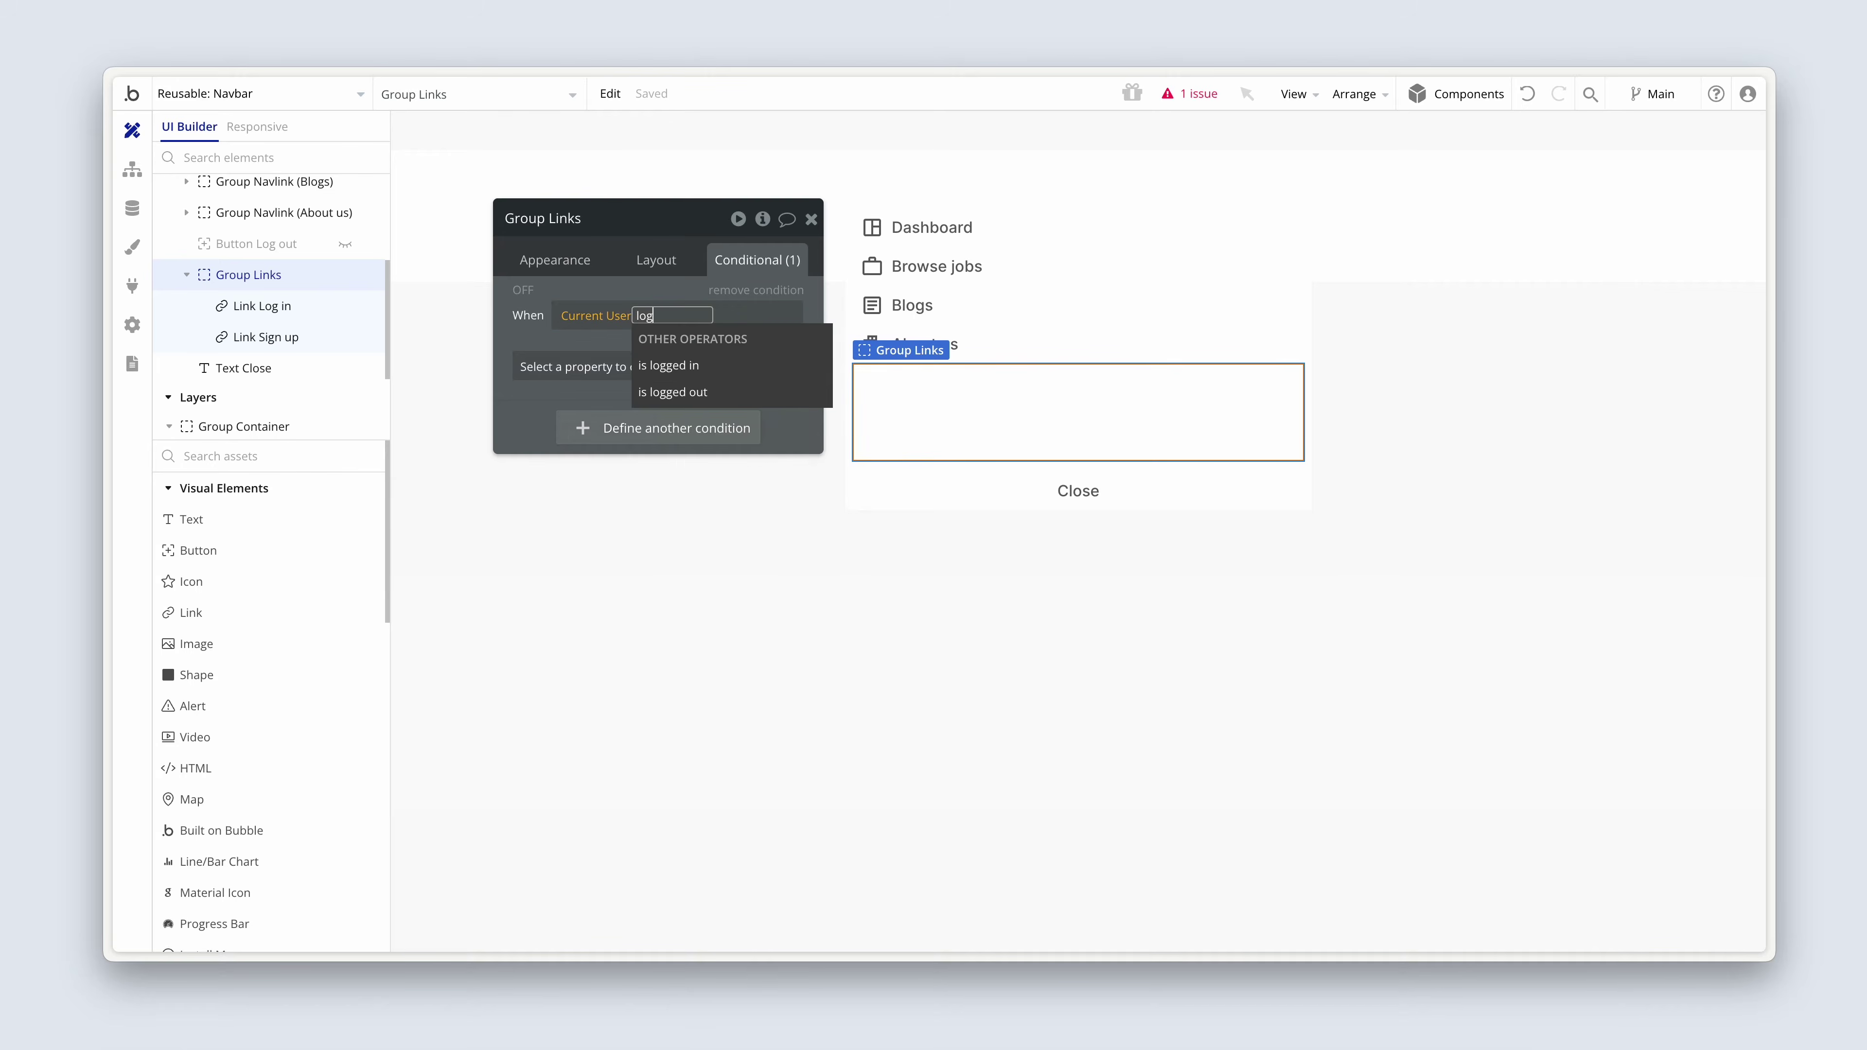
left_click(745, 399)
left_click(676, 373)
left_click(682, 425)
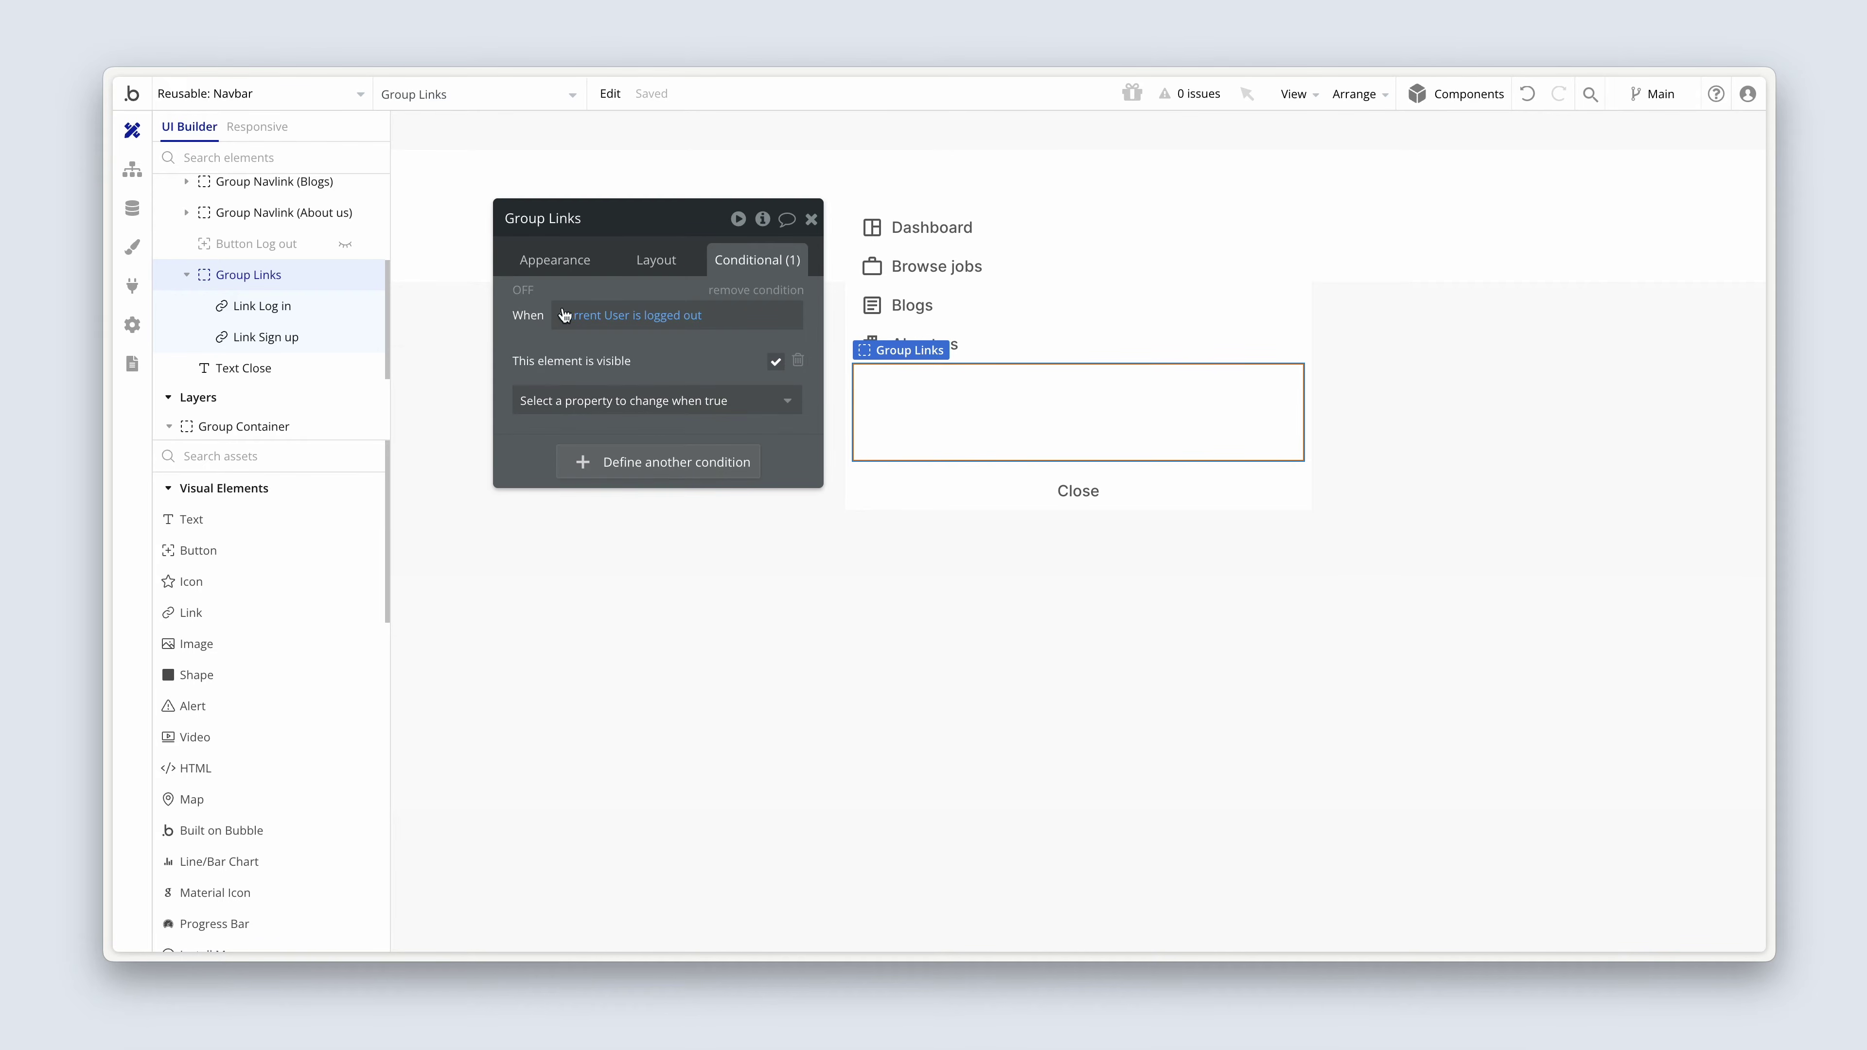
- Toggle Group Links' editor visibility back on and reselect it on the canvas
left_click(345, 277)
left_click(345, 278)
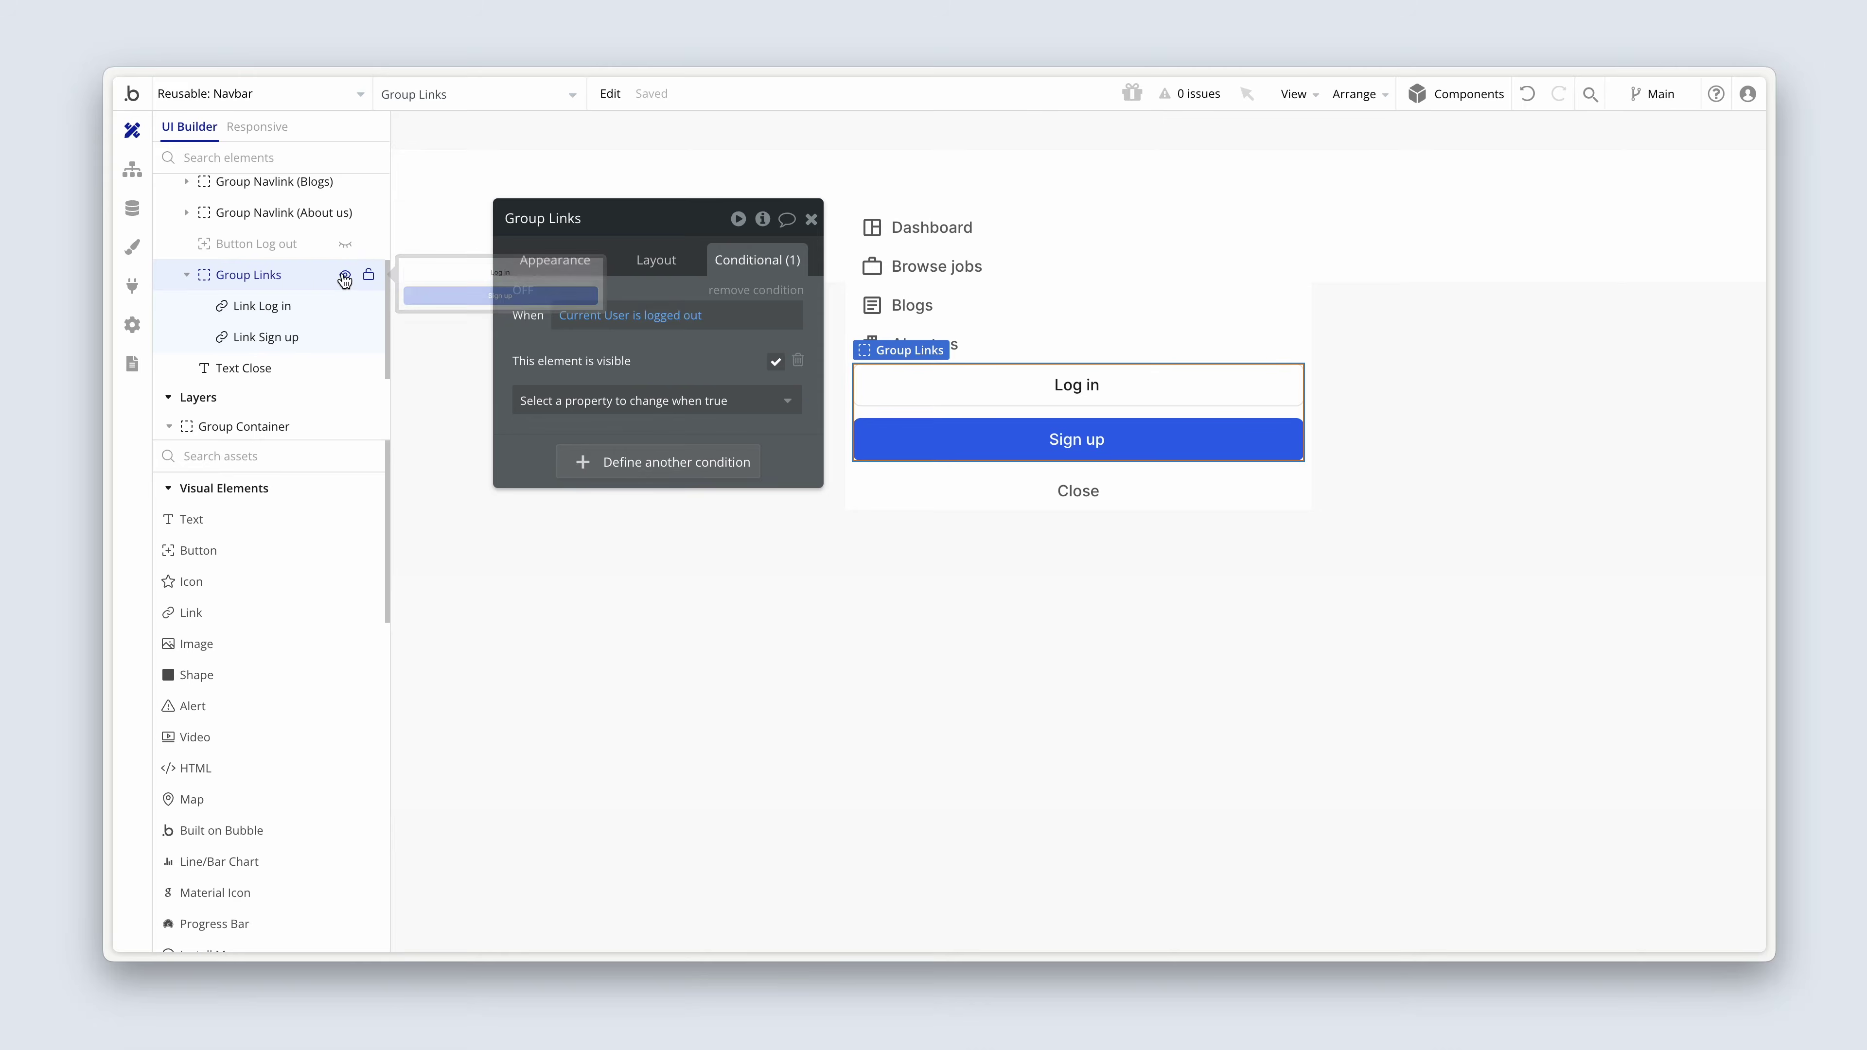
left_click(345, 278)
left_click(345, 278)
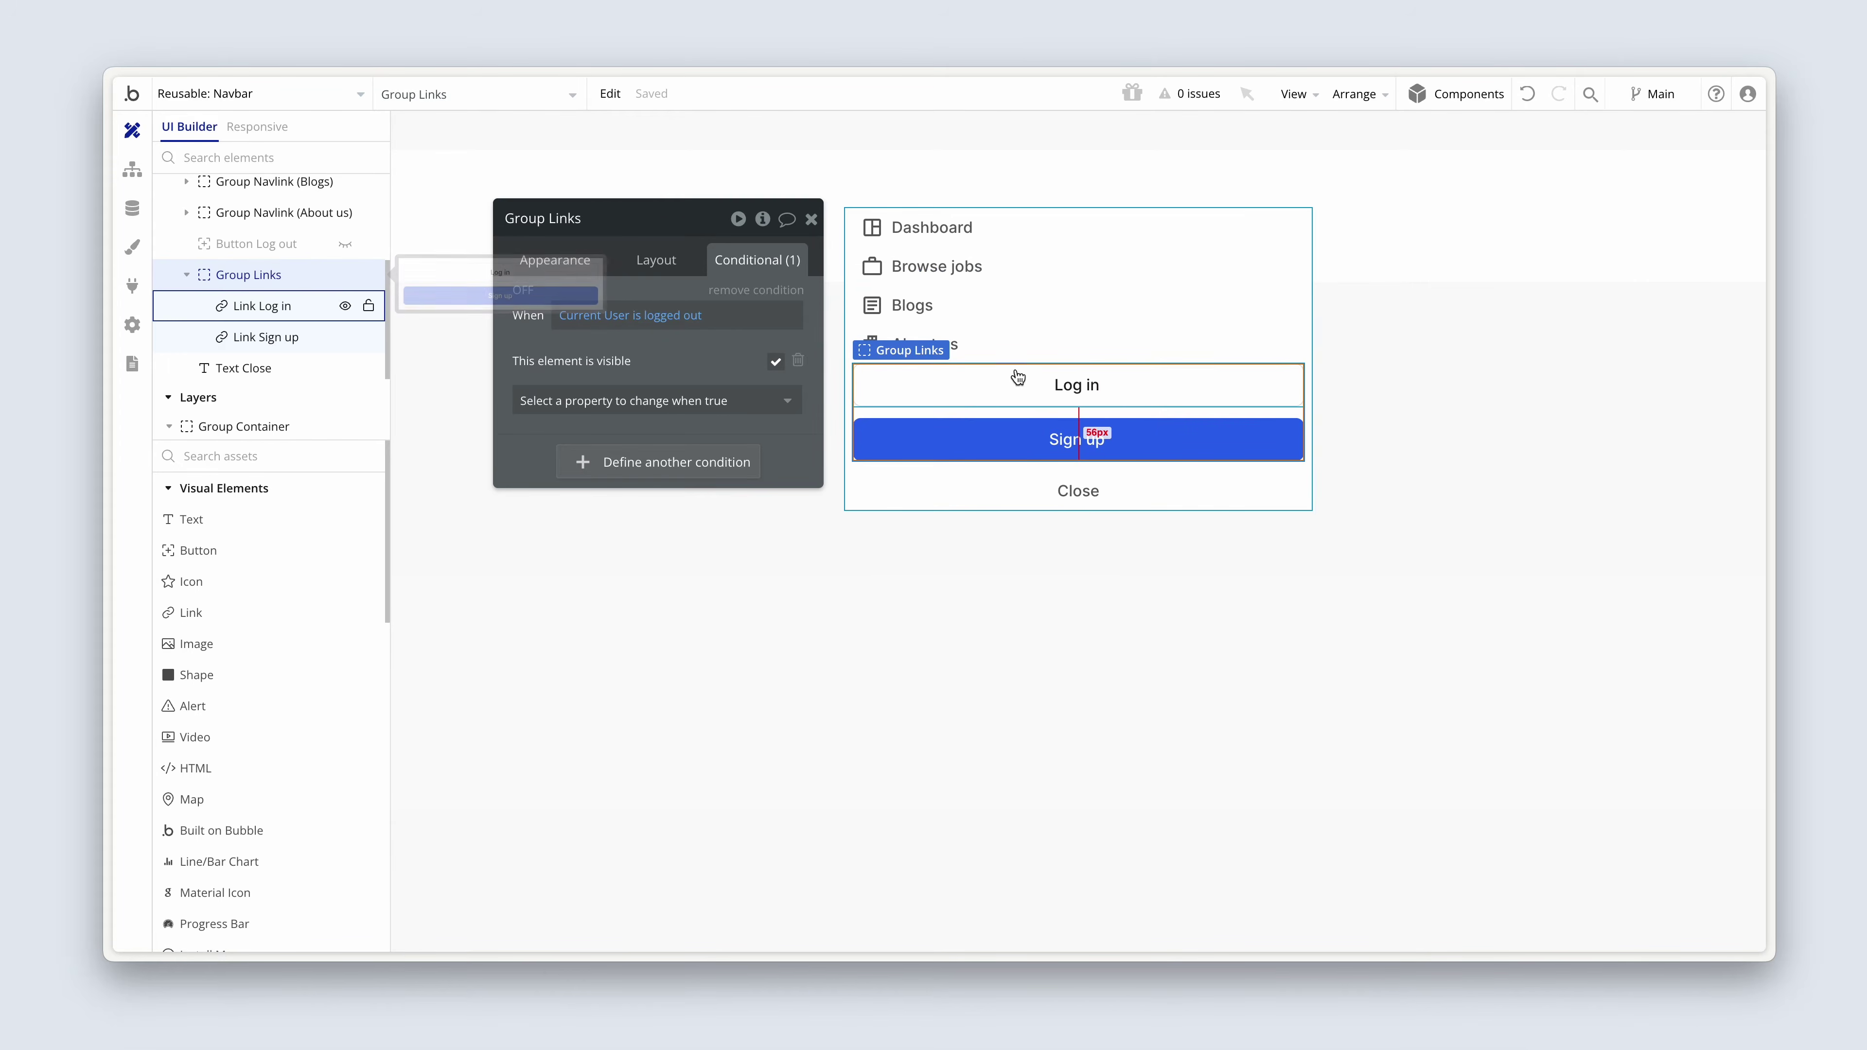
left_click(969, 414)
left_click(653, 252)
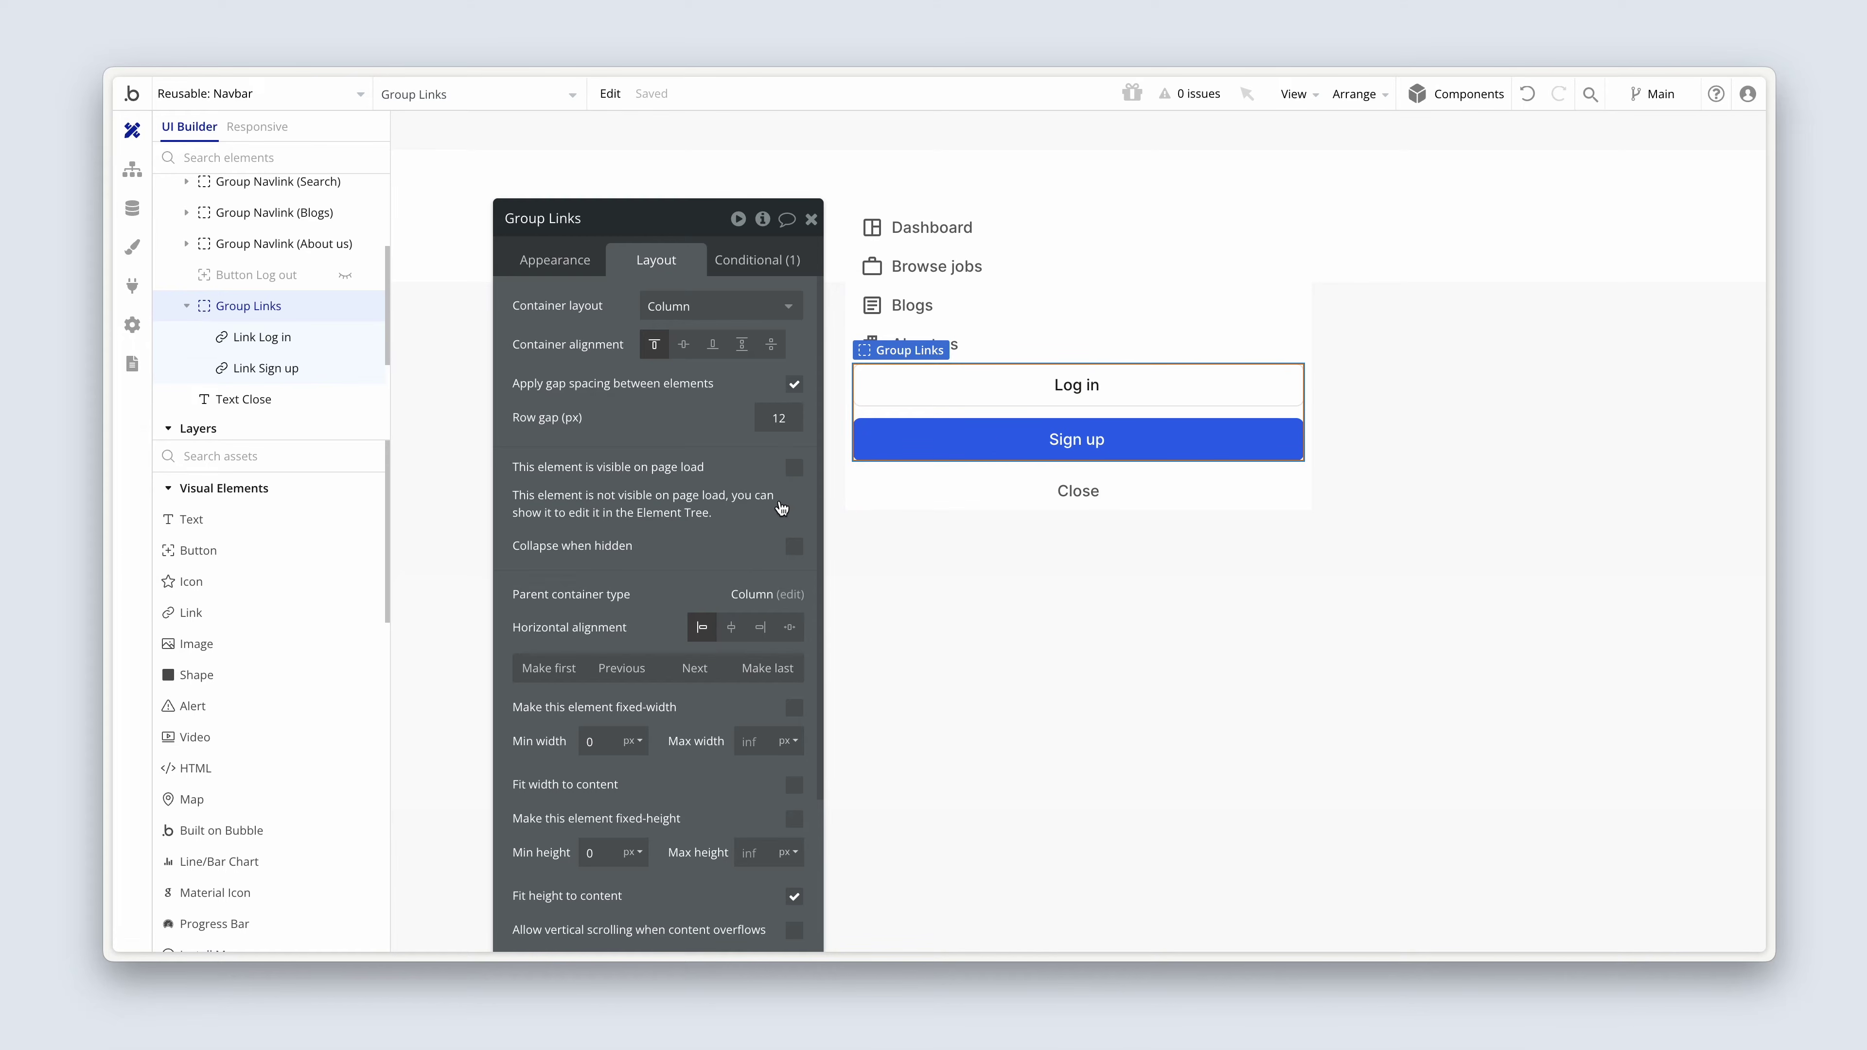
left_click(795, 549)
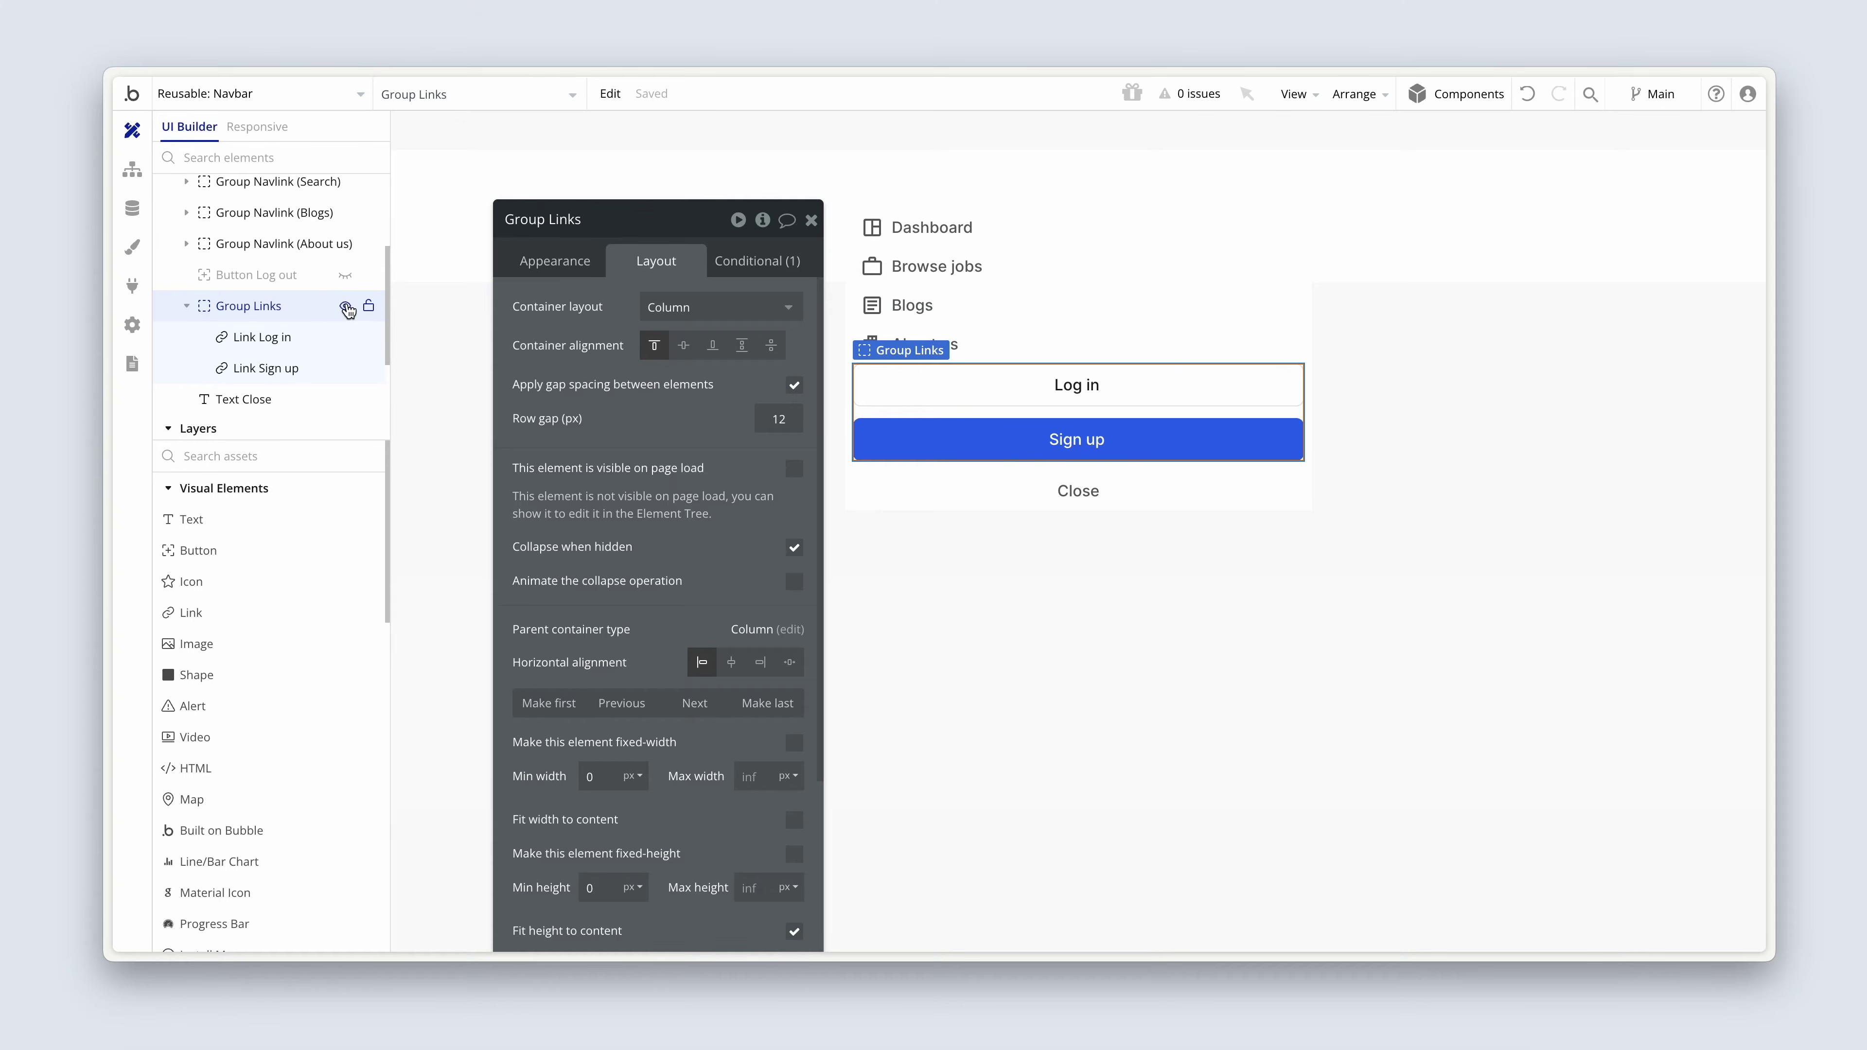
left_click(346, 306)
left_click(345, 306)
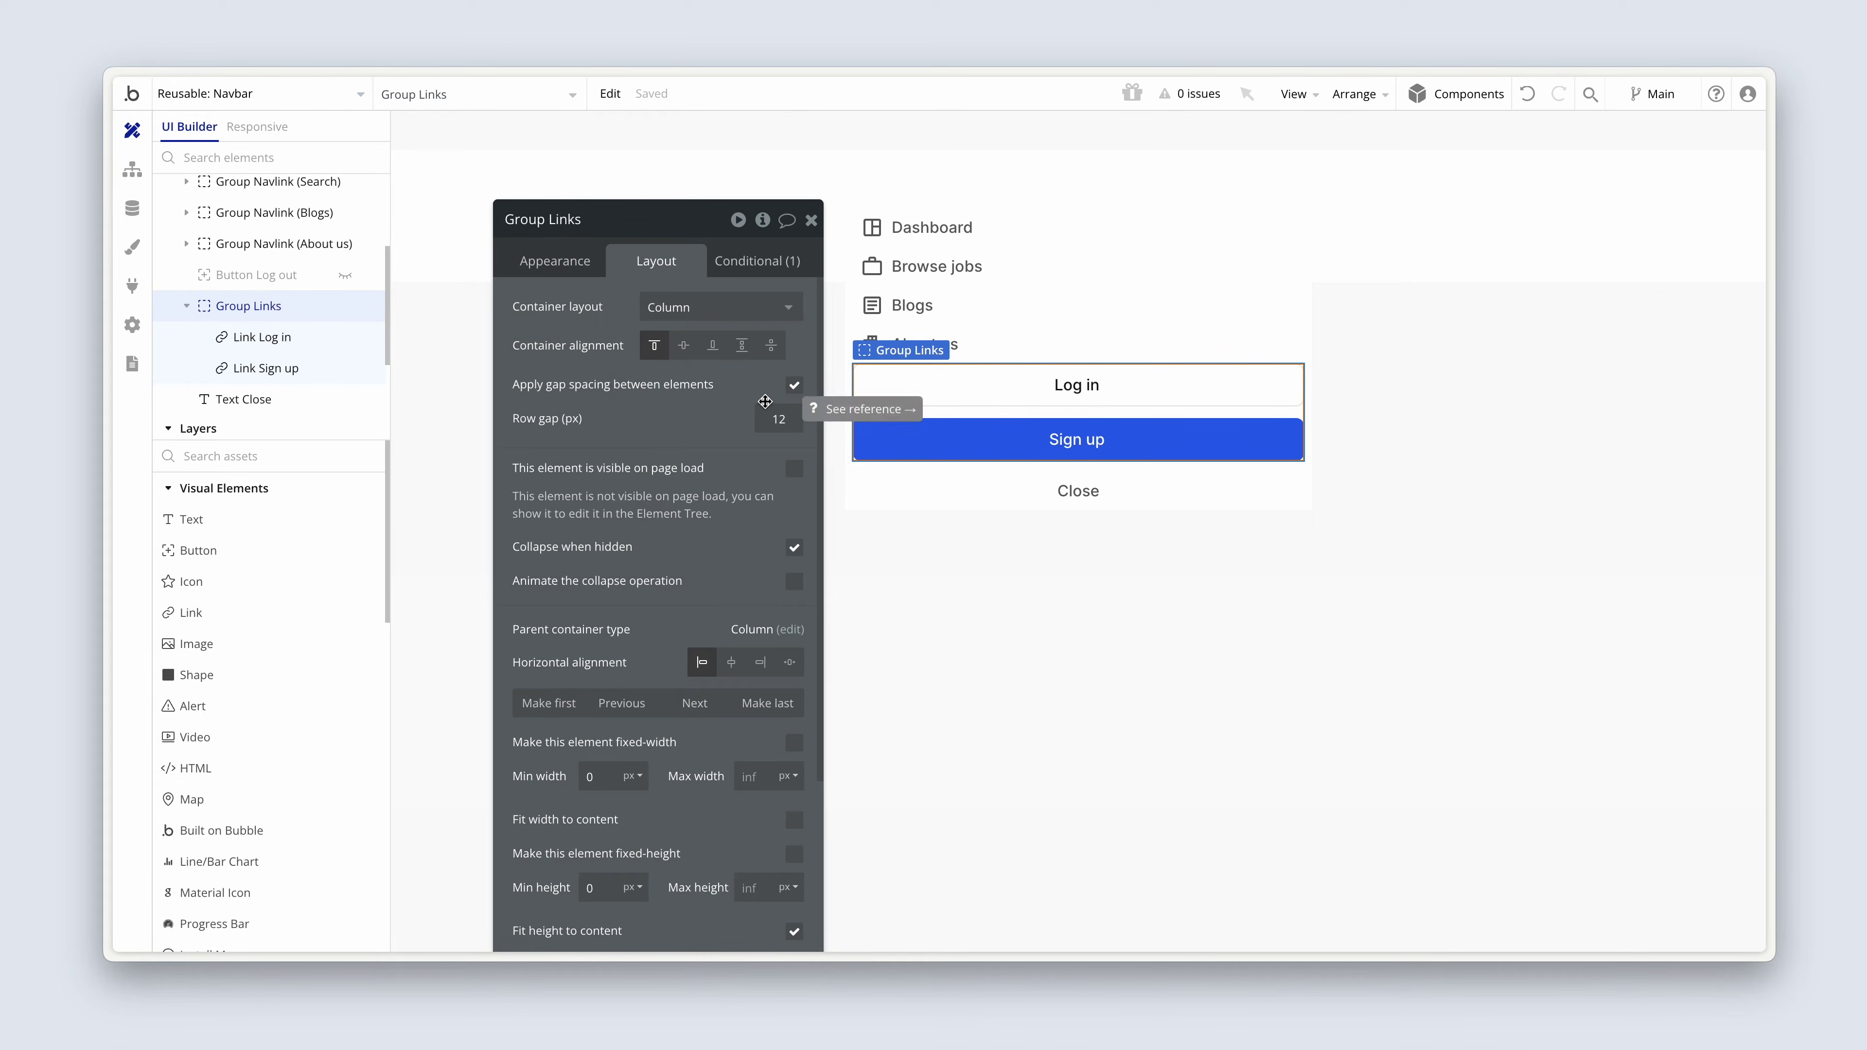
left_click(1077, 390)
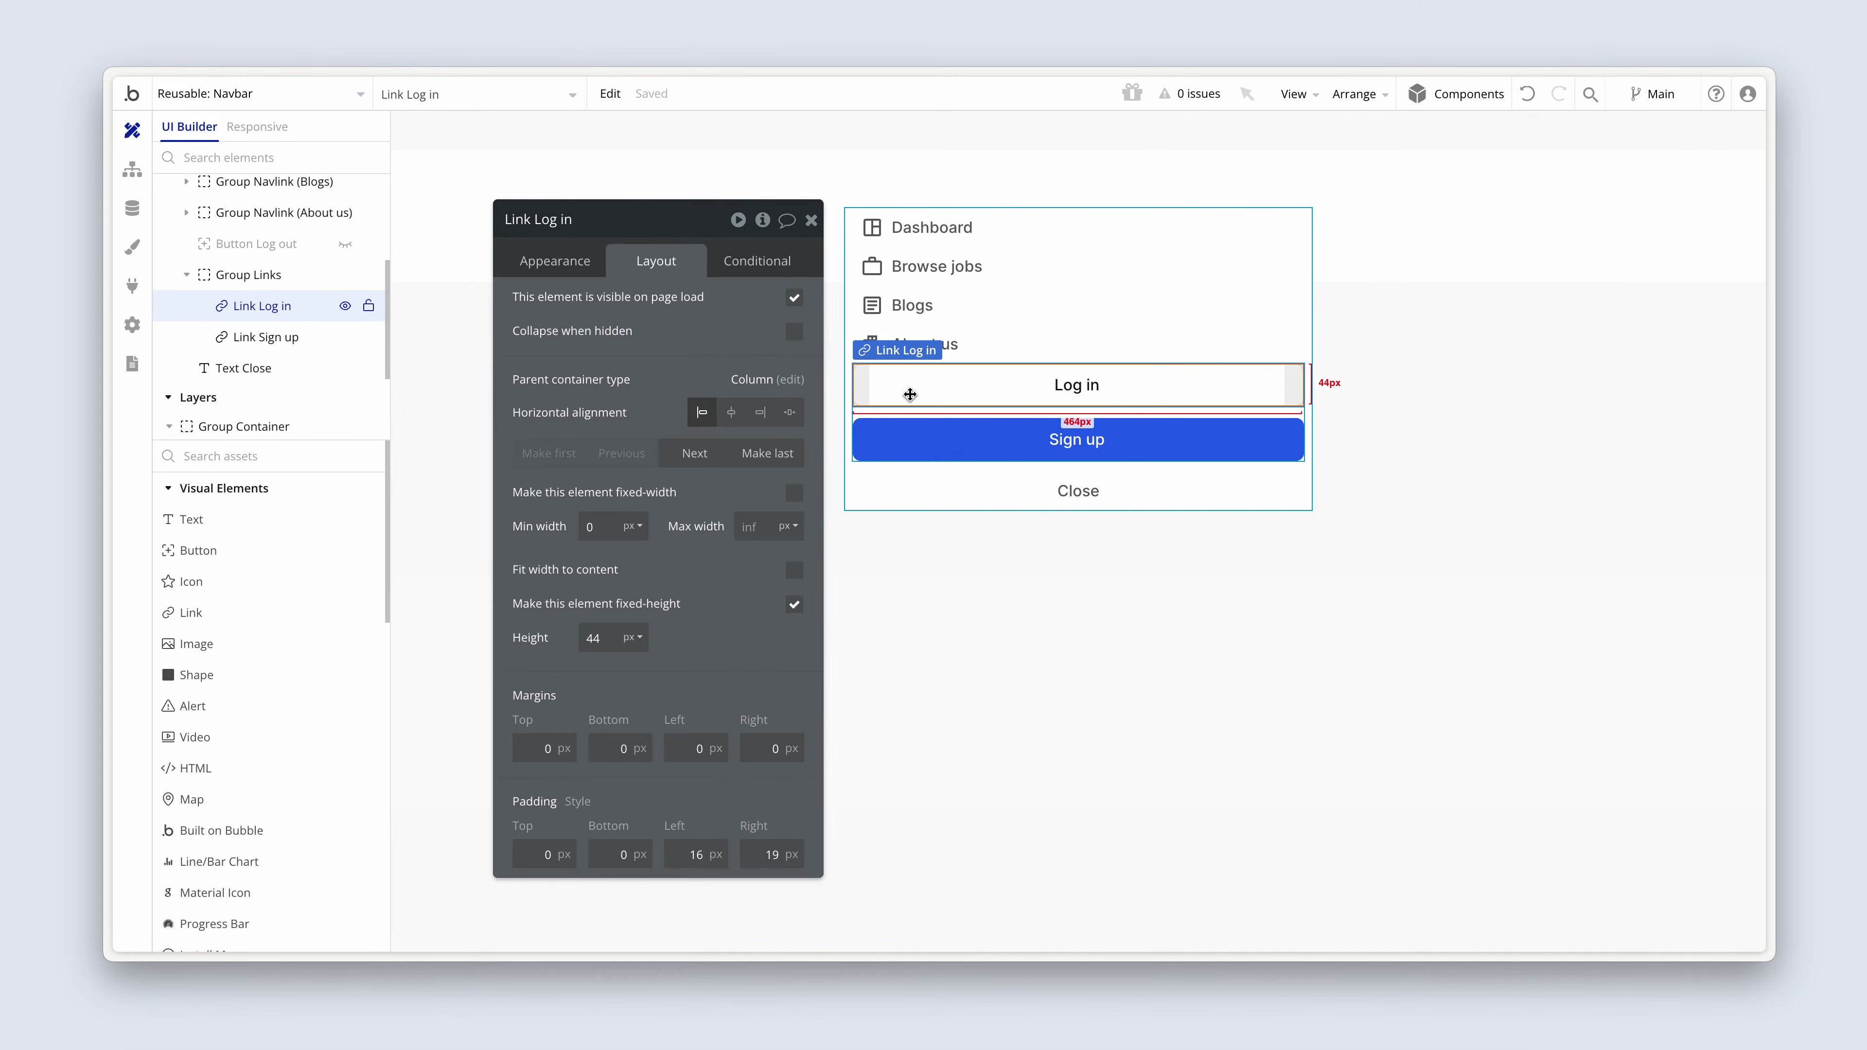
left_click(583, 267)
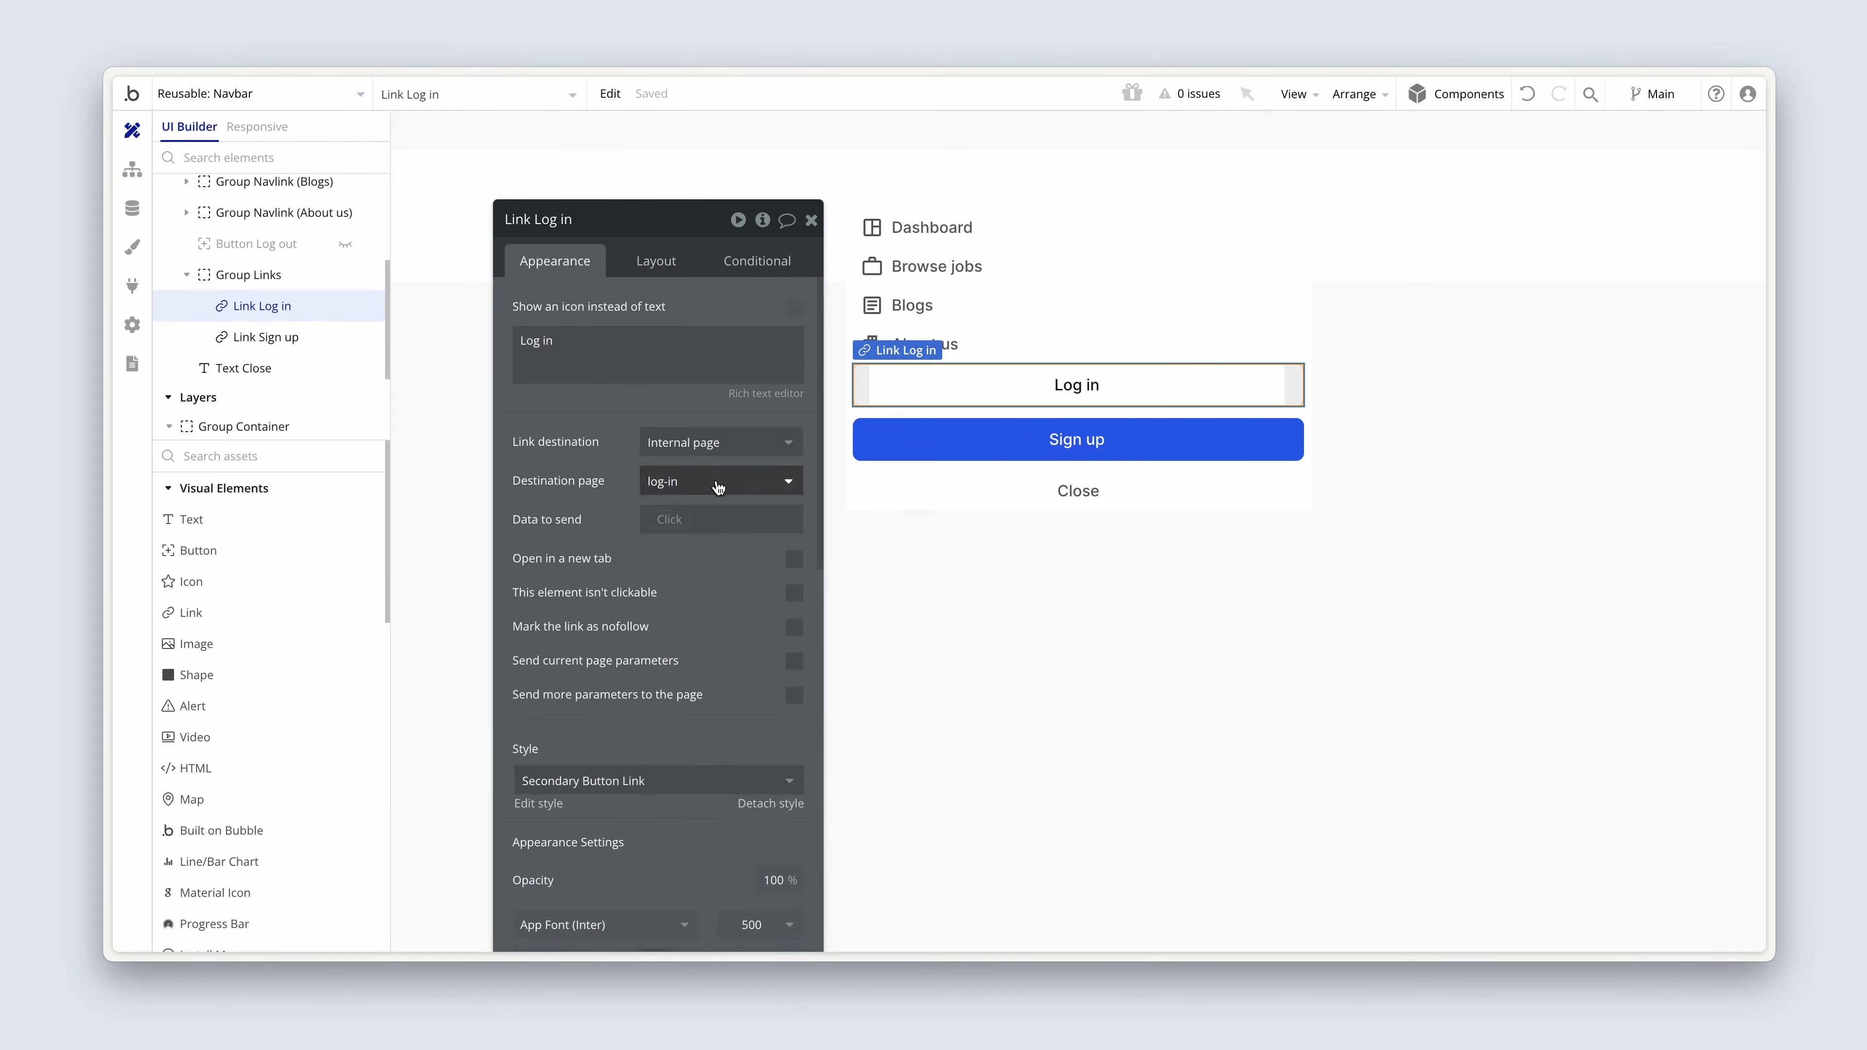
left_click(889, 446)
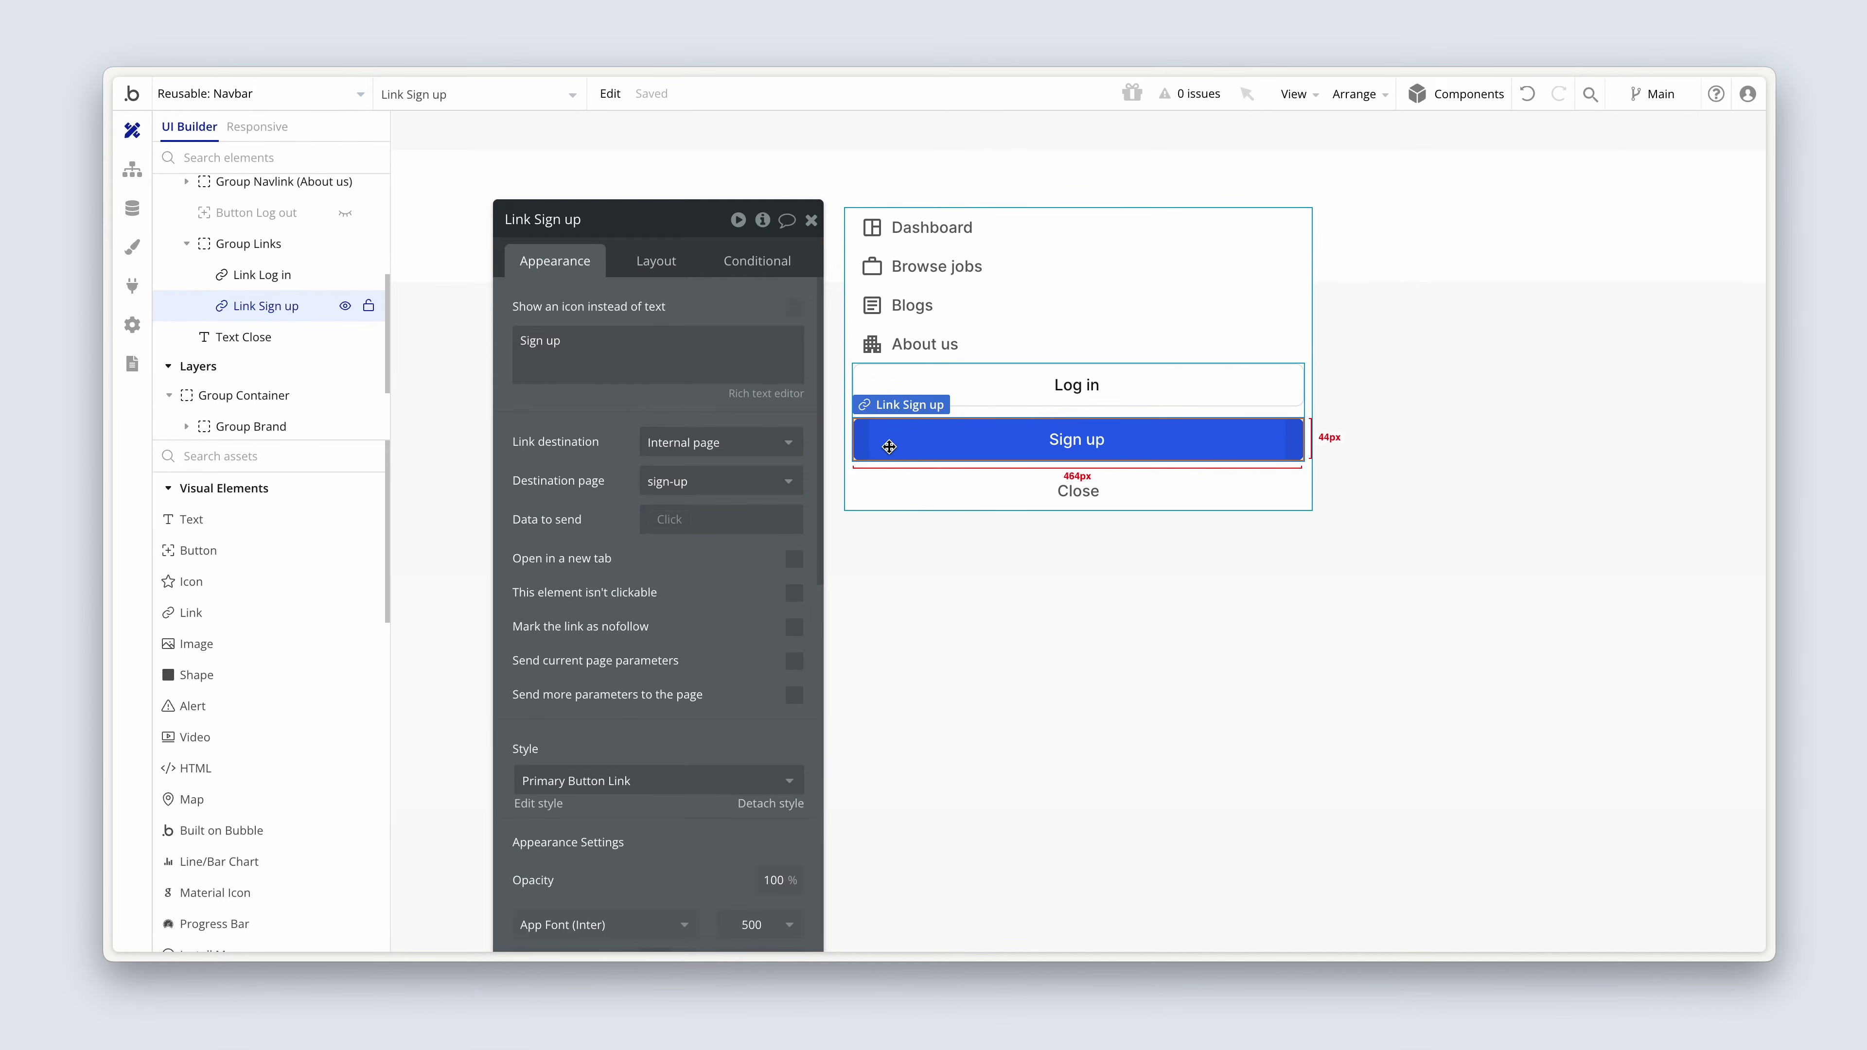
left_click(1081, 493)
left_click(1006, 500)
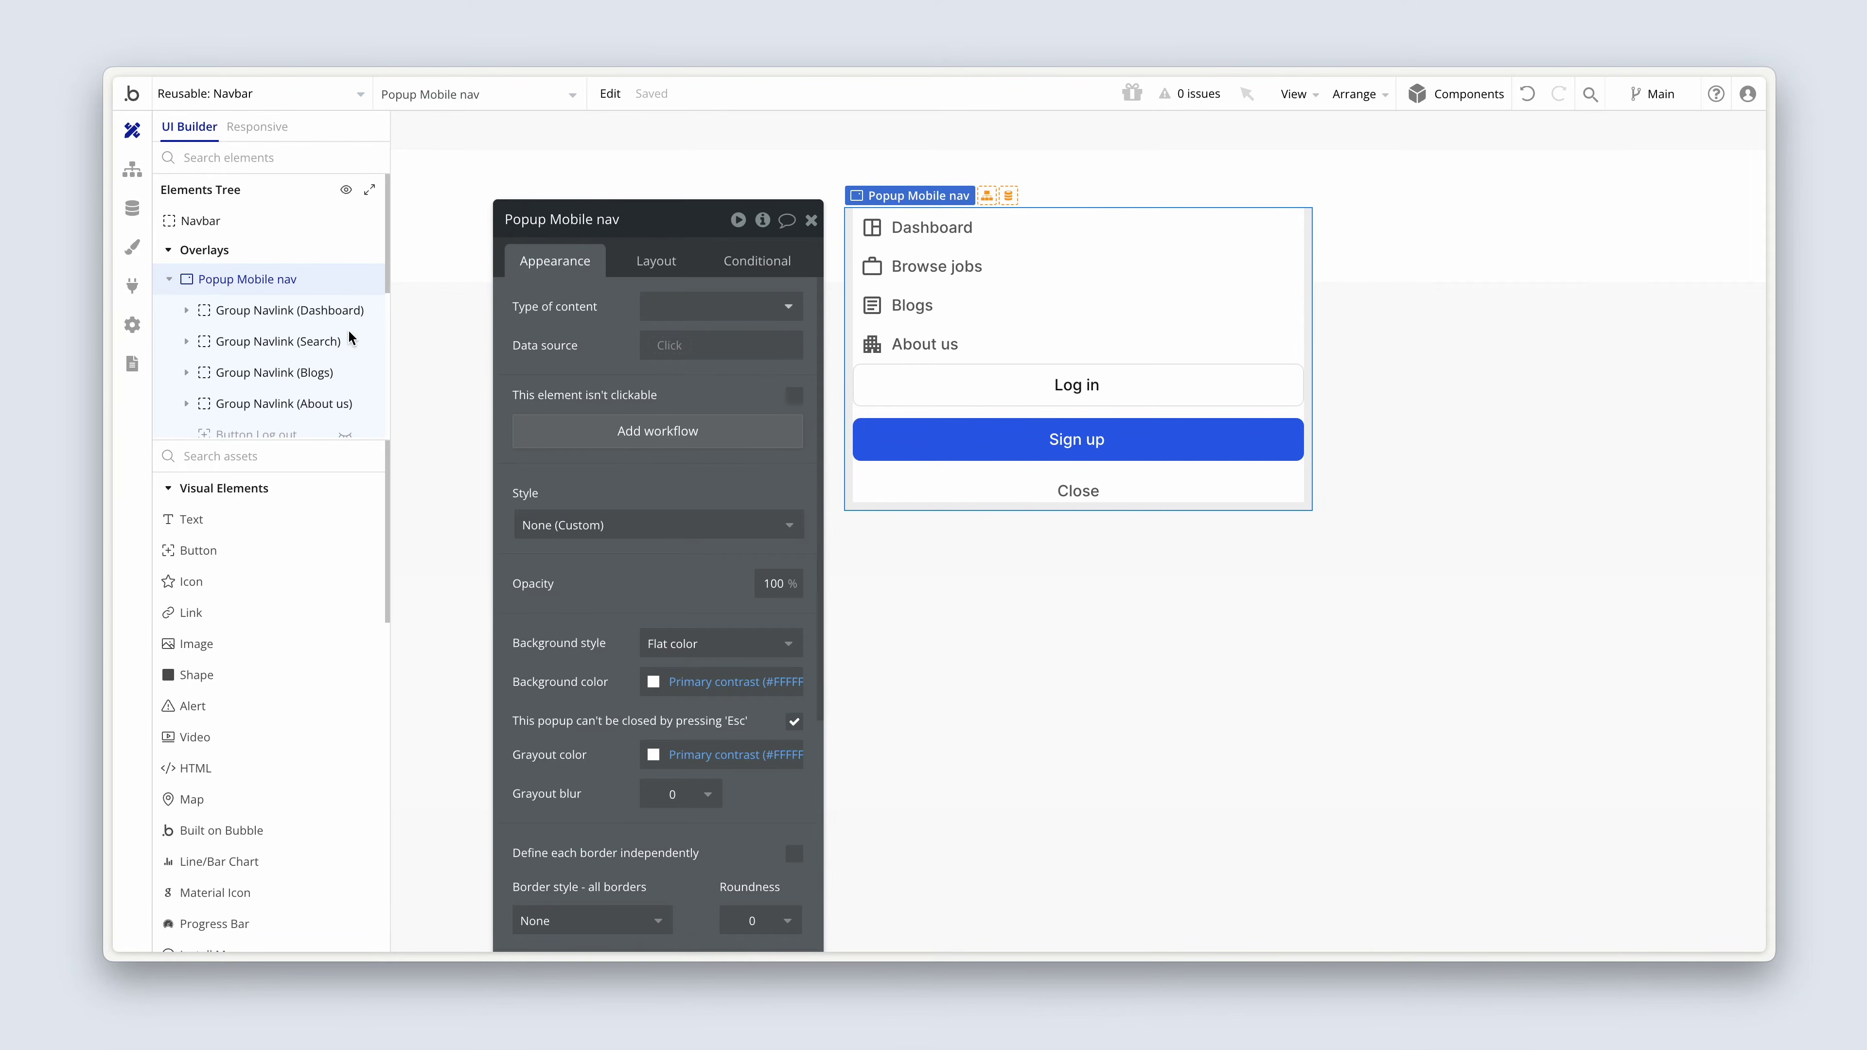
- Show the Log out button and hide Group Links in the editor to preview the logged-in popup
scroll(354, 342, "down", 2)
left_click(345, 373)
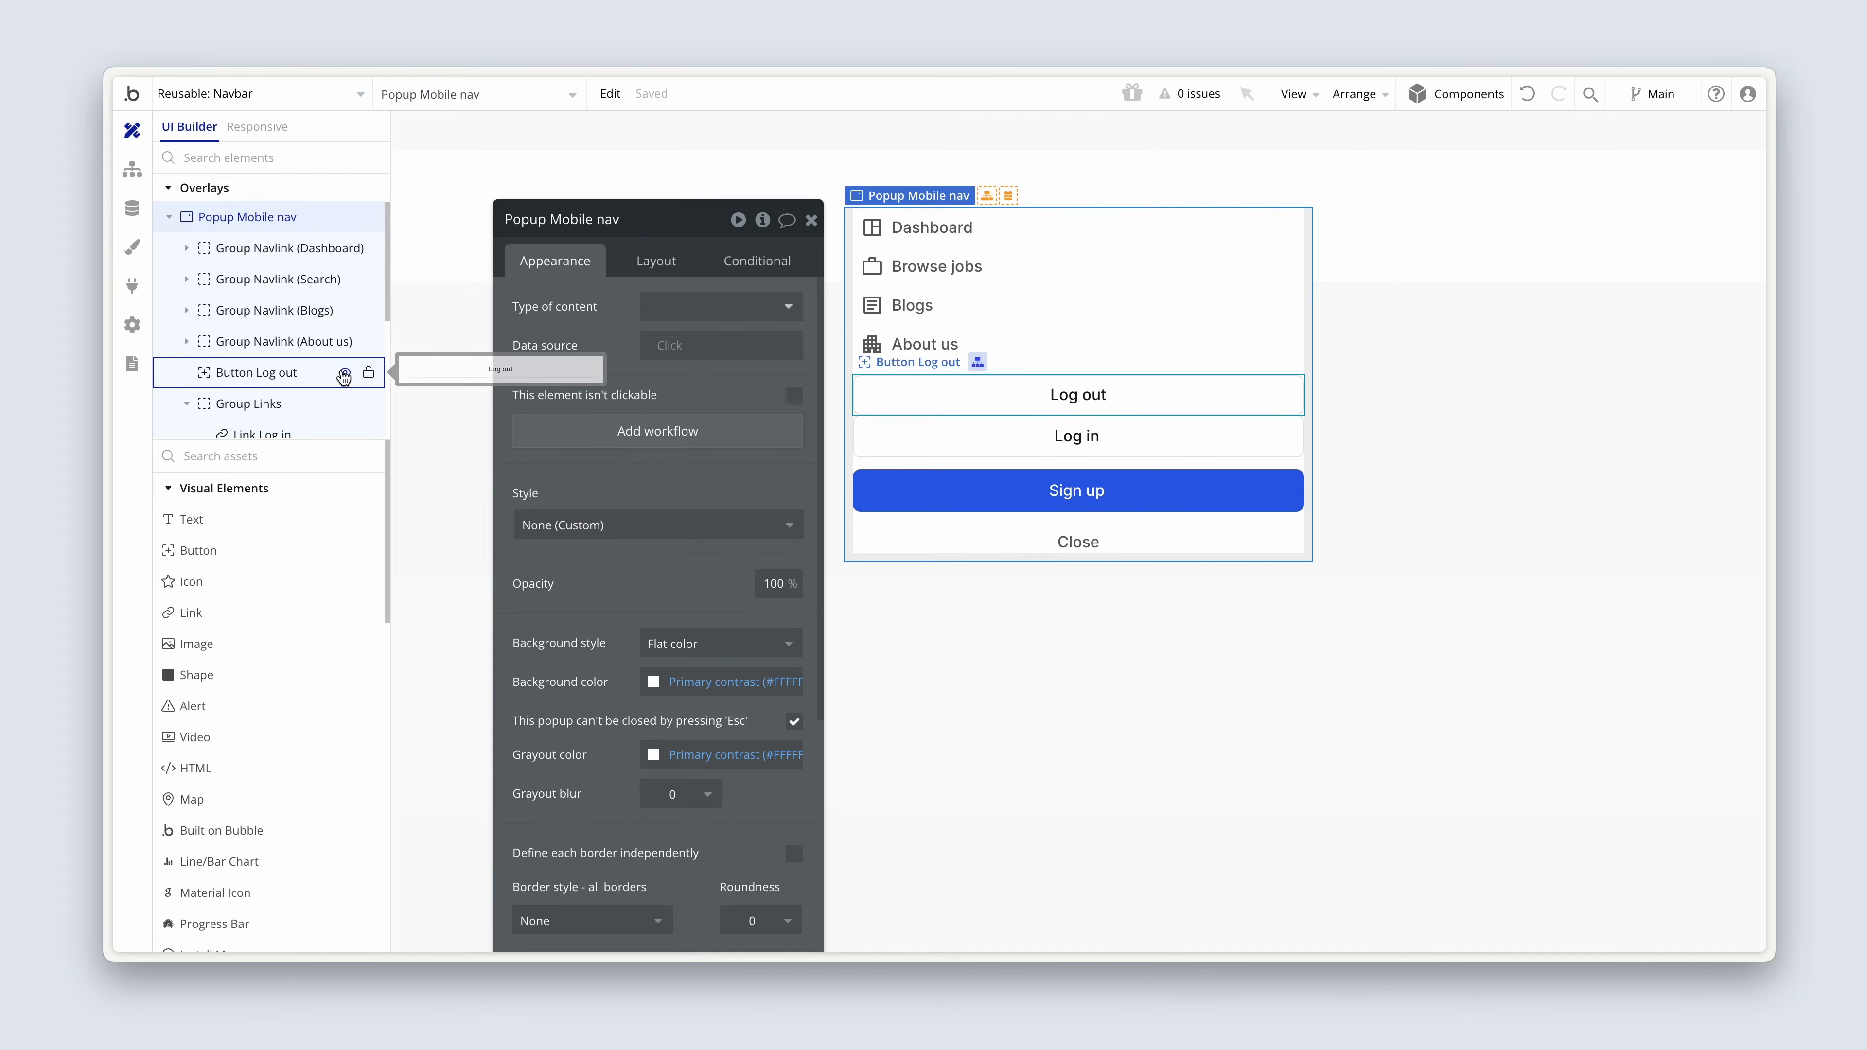
scroll(344, 367, "down", 2)
left_click(345, 313)
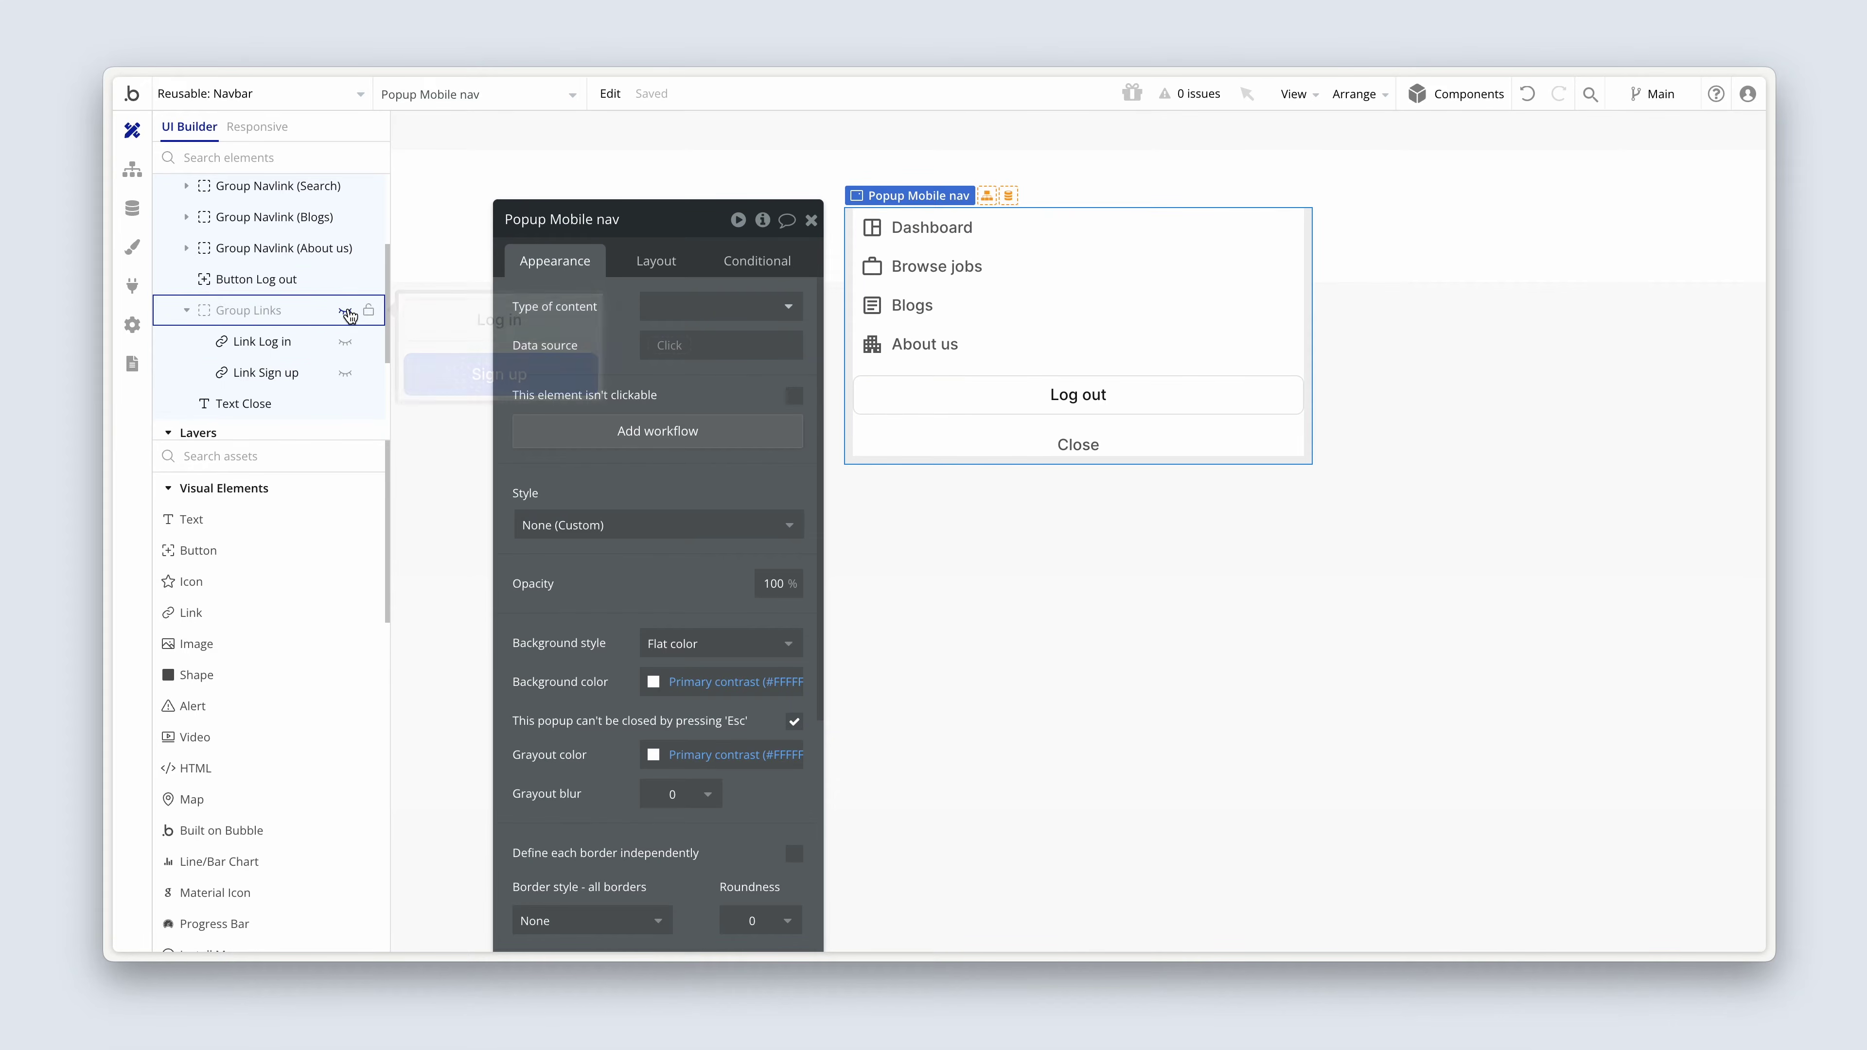
scroll(347, 309, "up", 3)
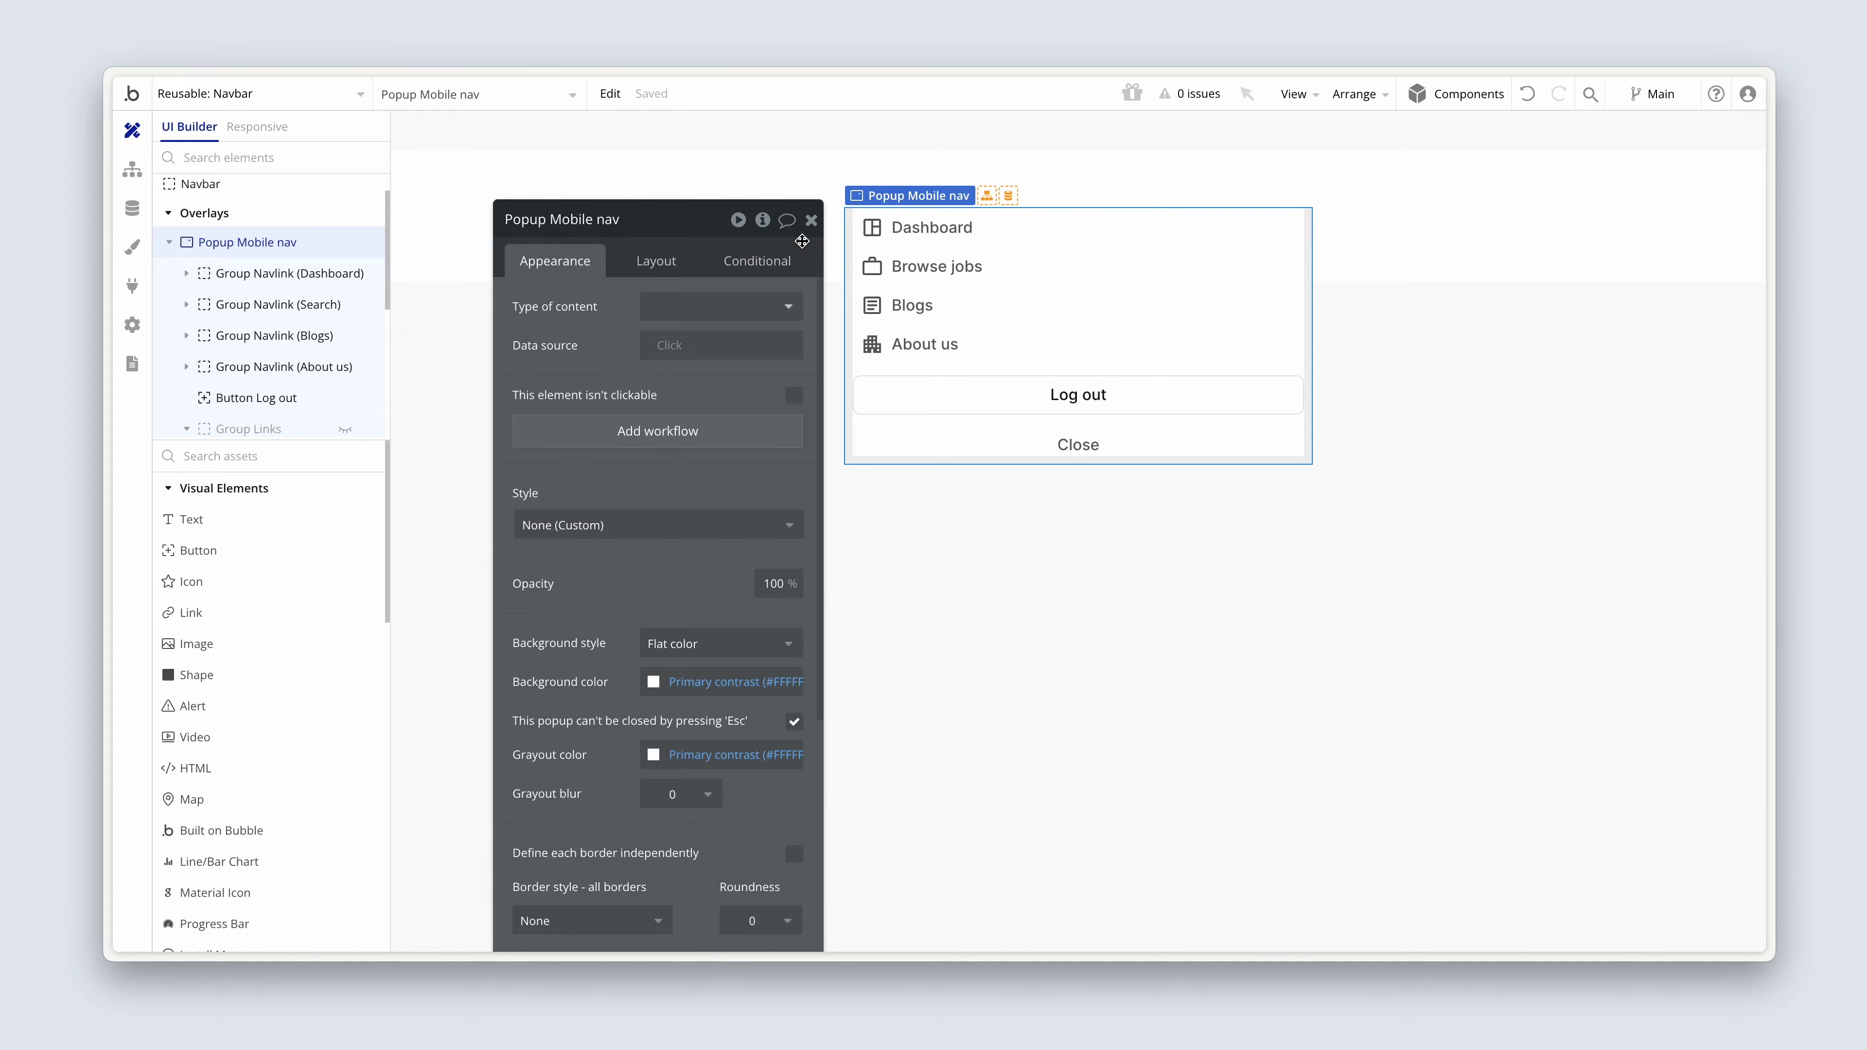
left_click(315, 93)
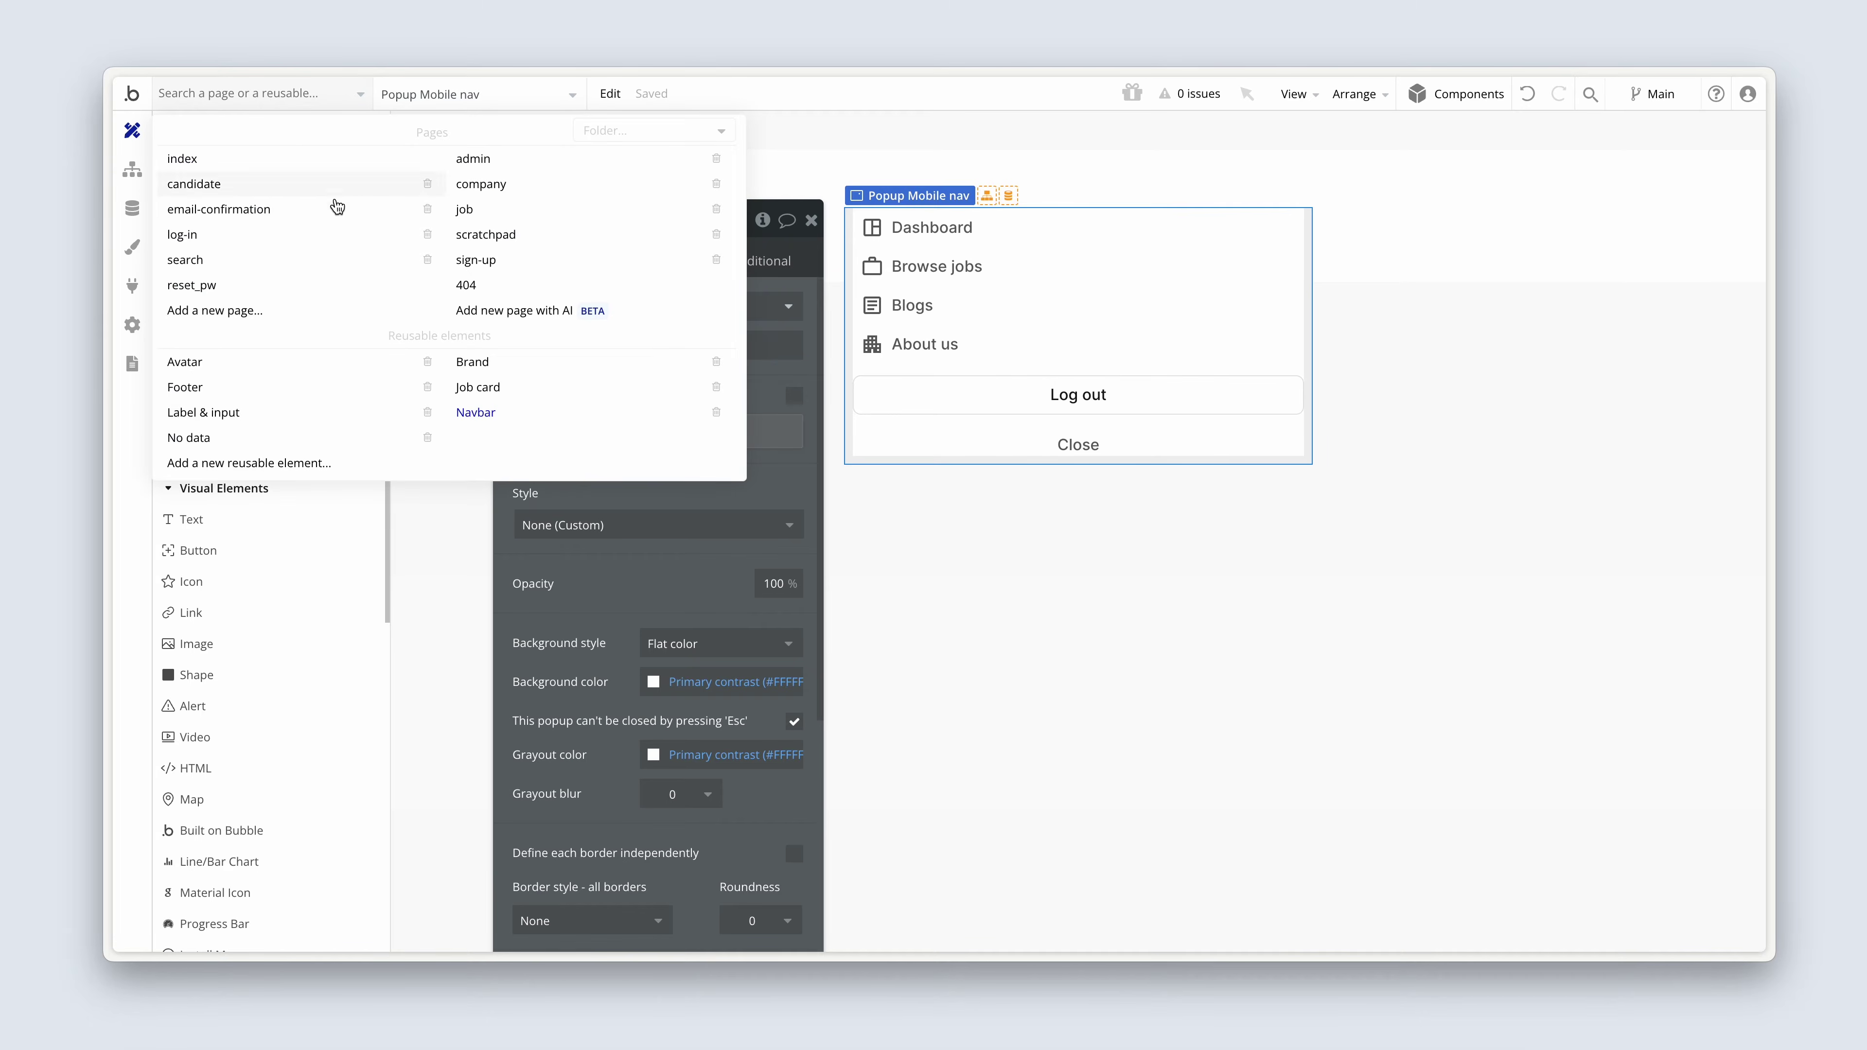
- Switch to the search page via the job page and select the job card's bookmark icon
left_click(464, 211)
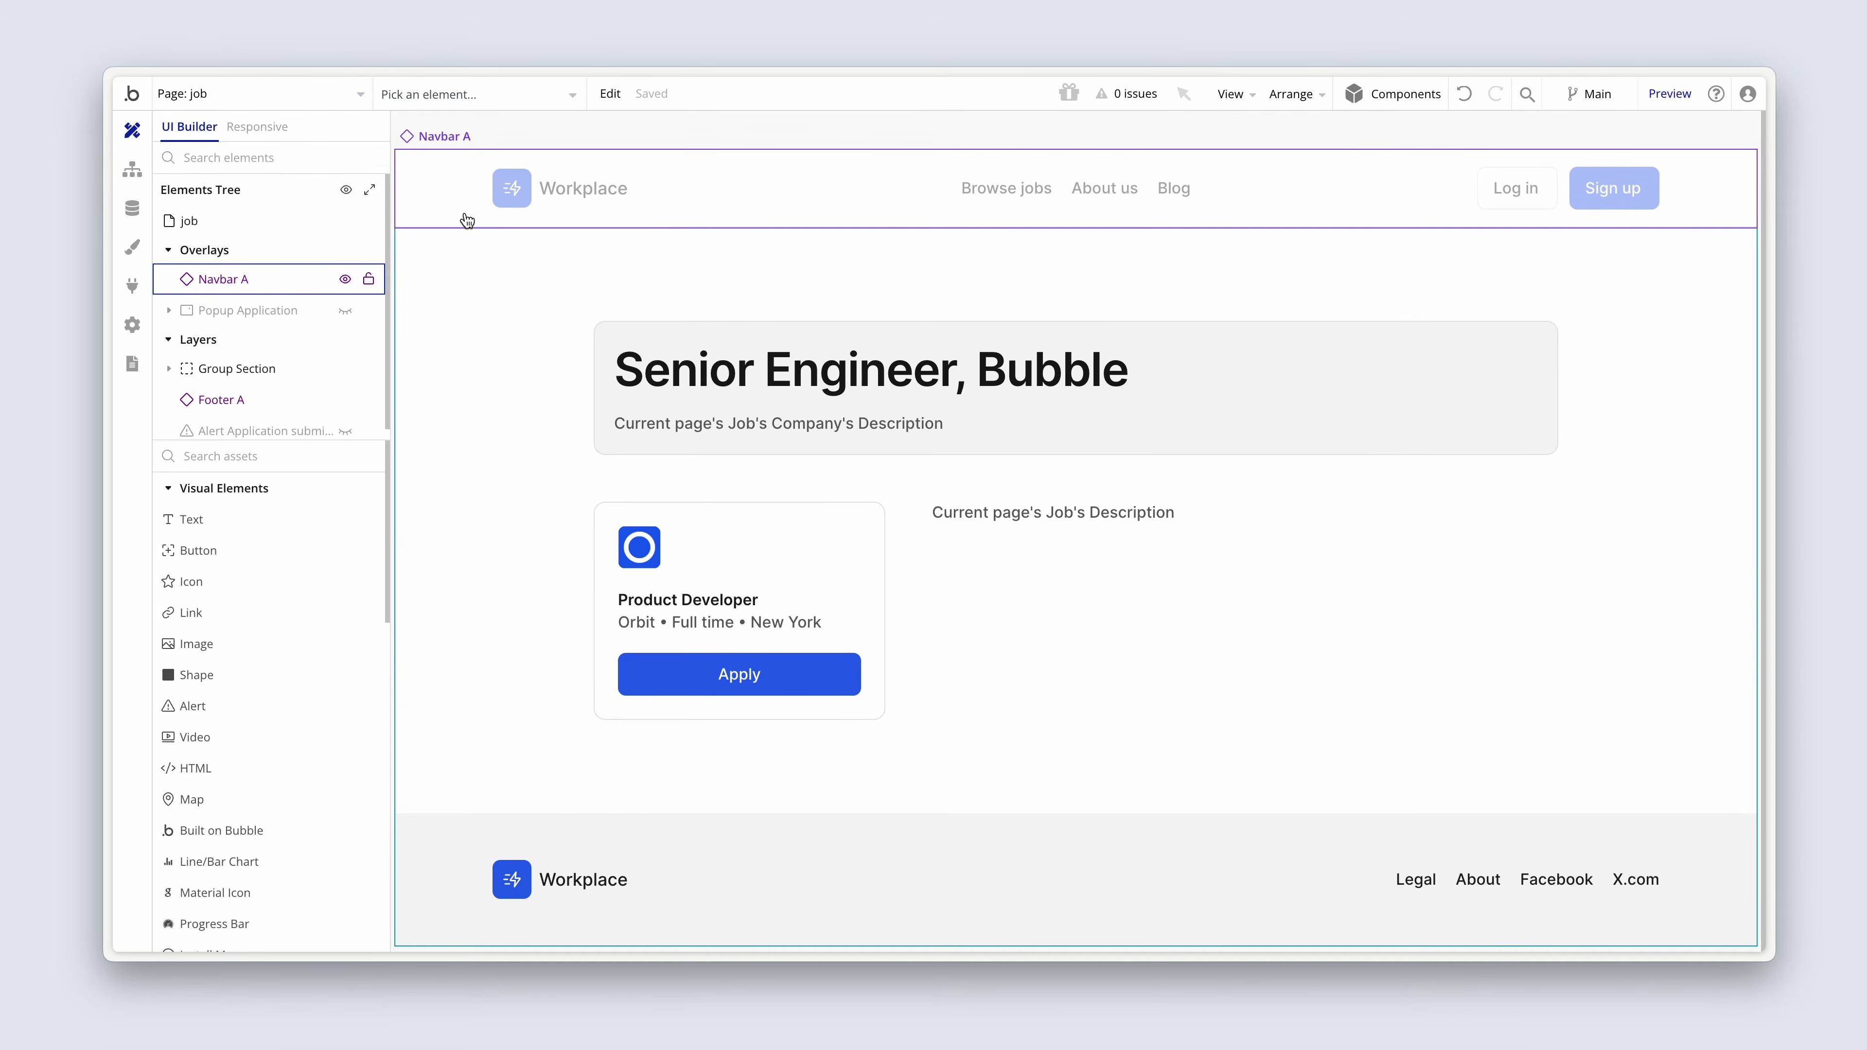
left_click(269, 96)
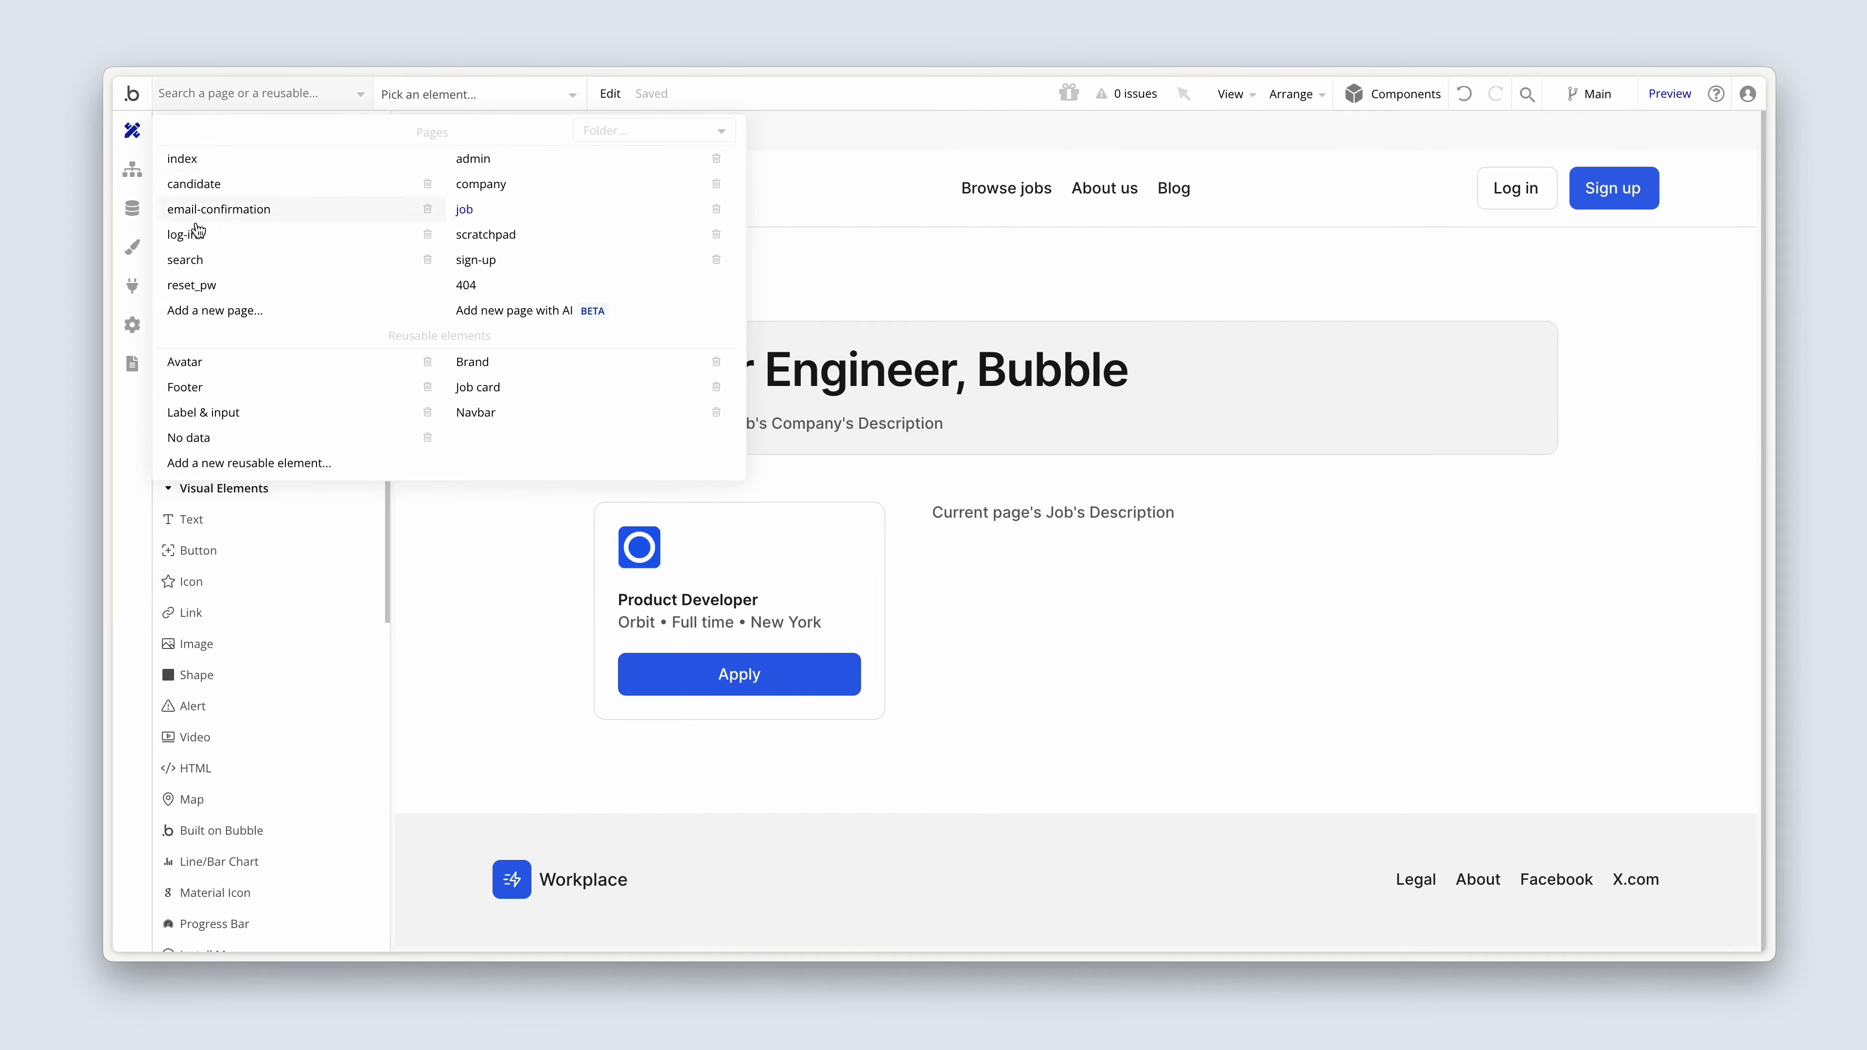
left_click(208, 267)
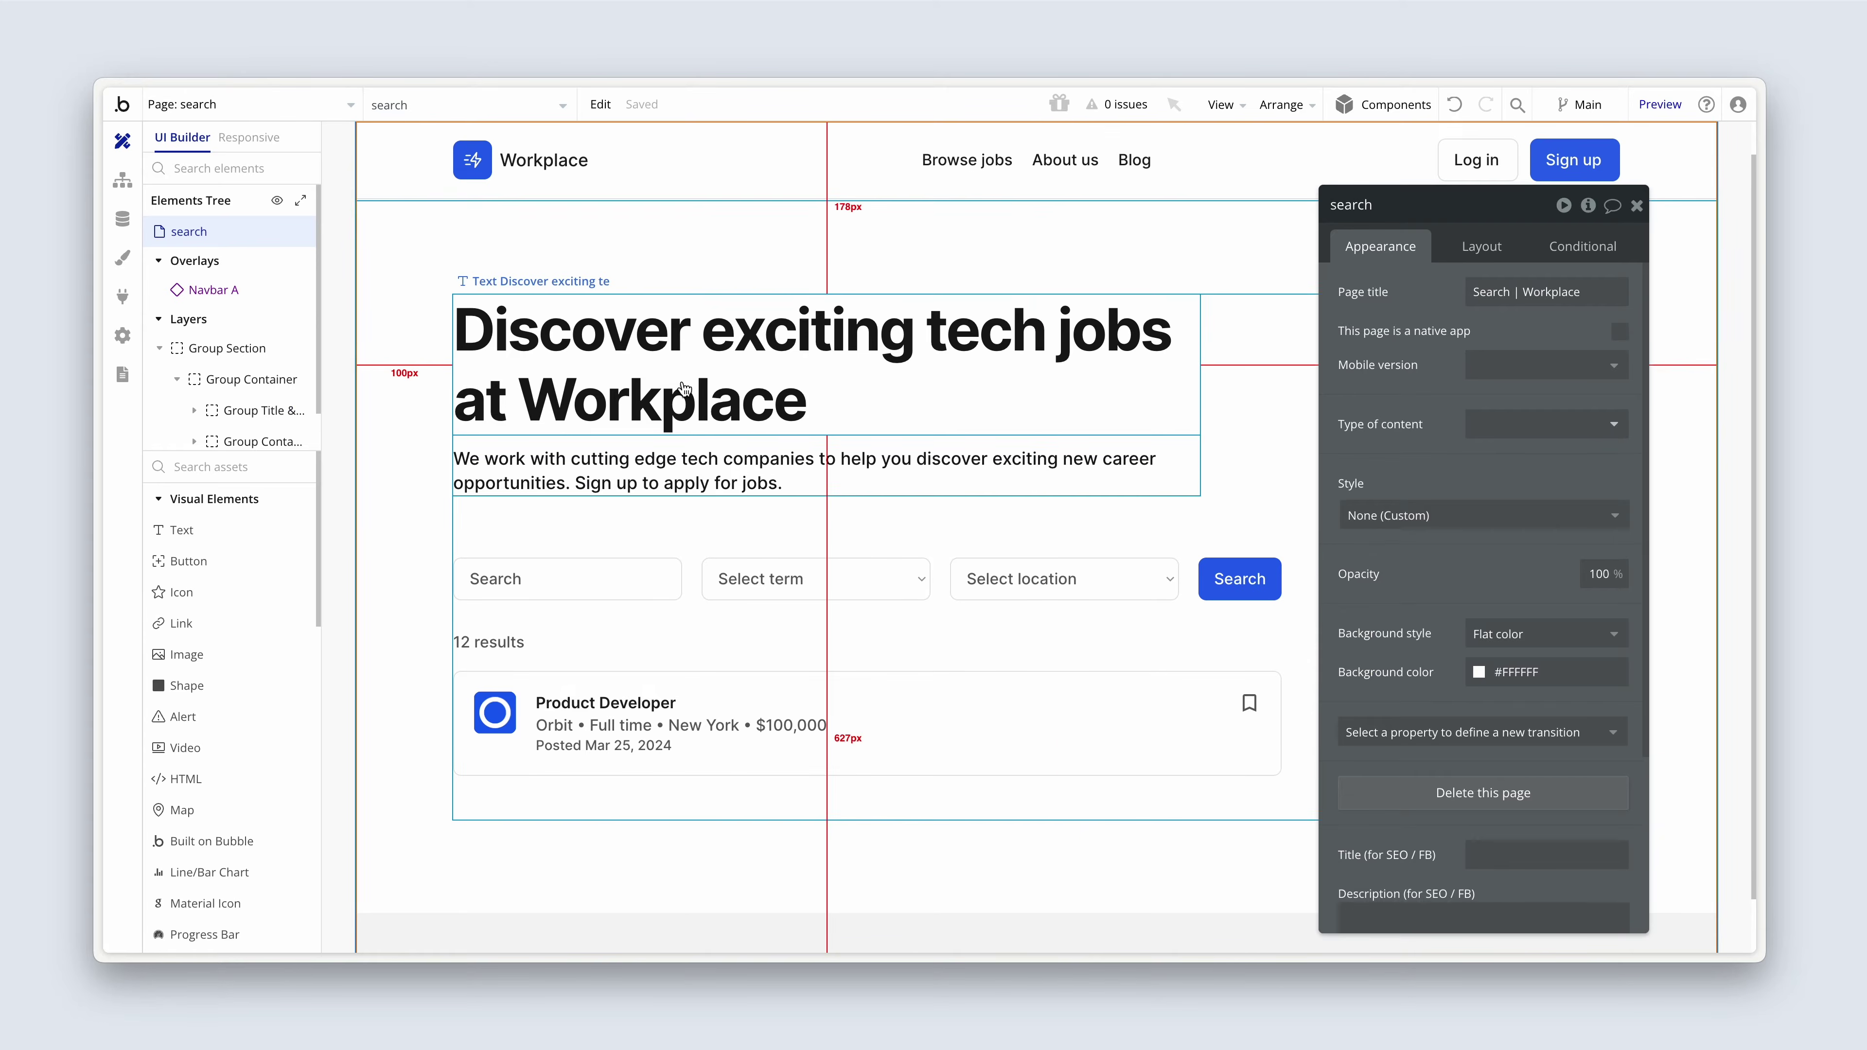
left_click(1248, 700)
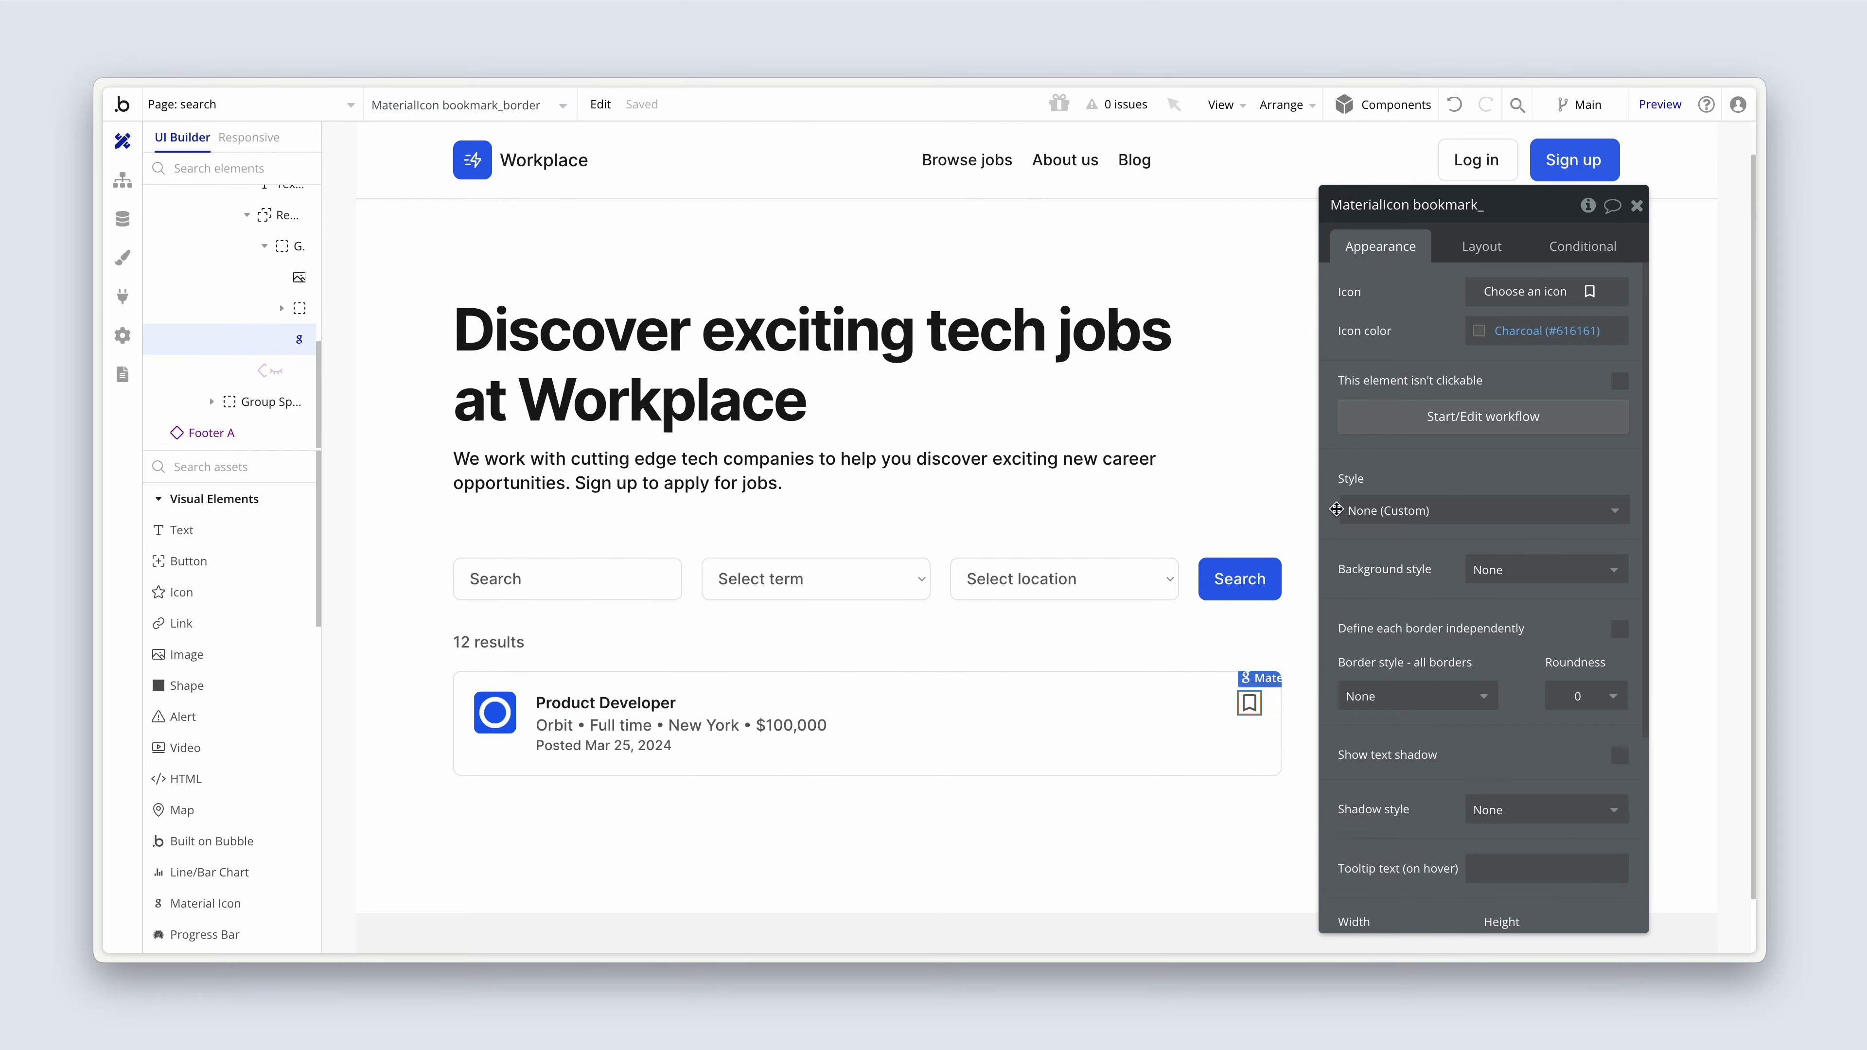
left_click(1383, 430)
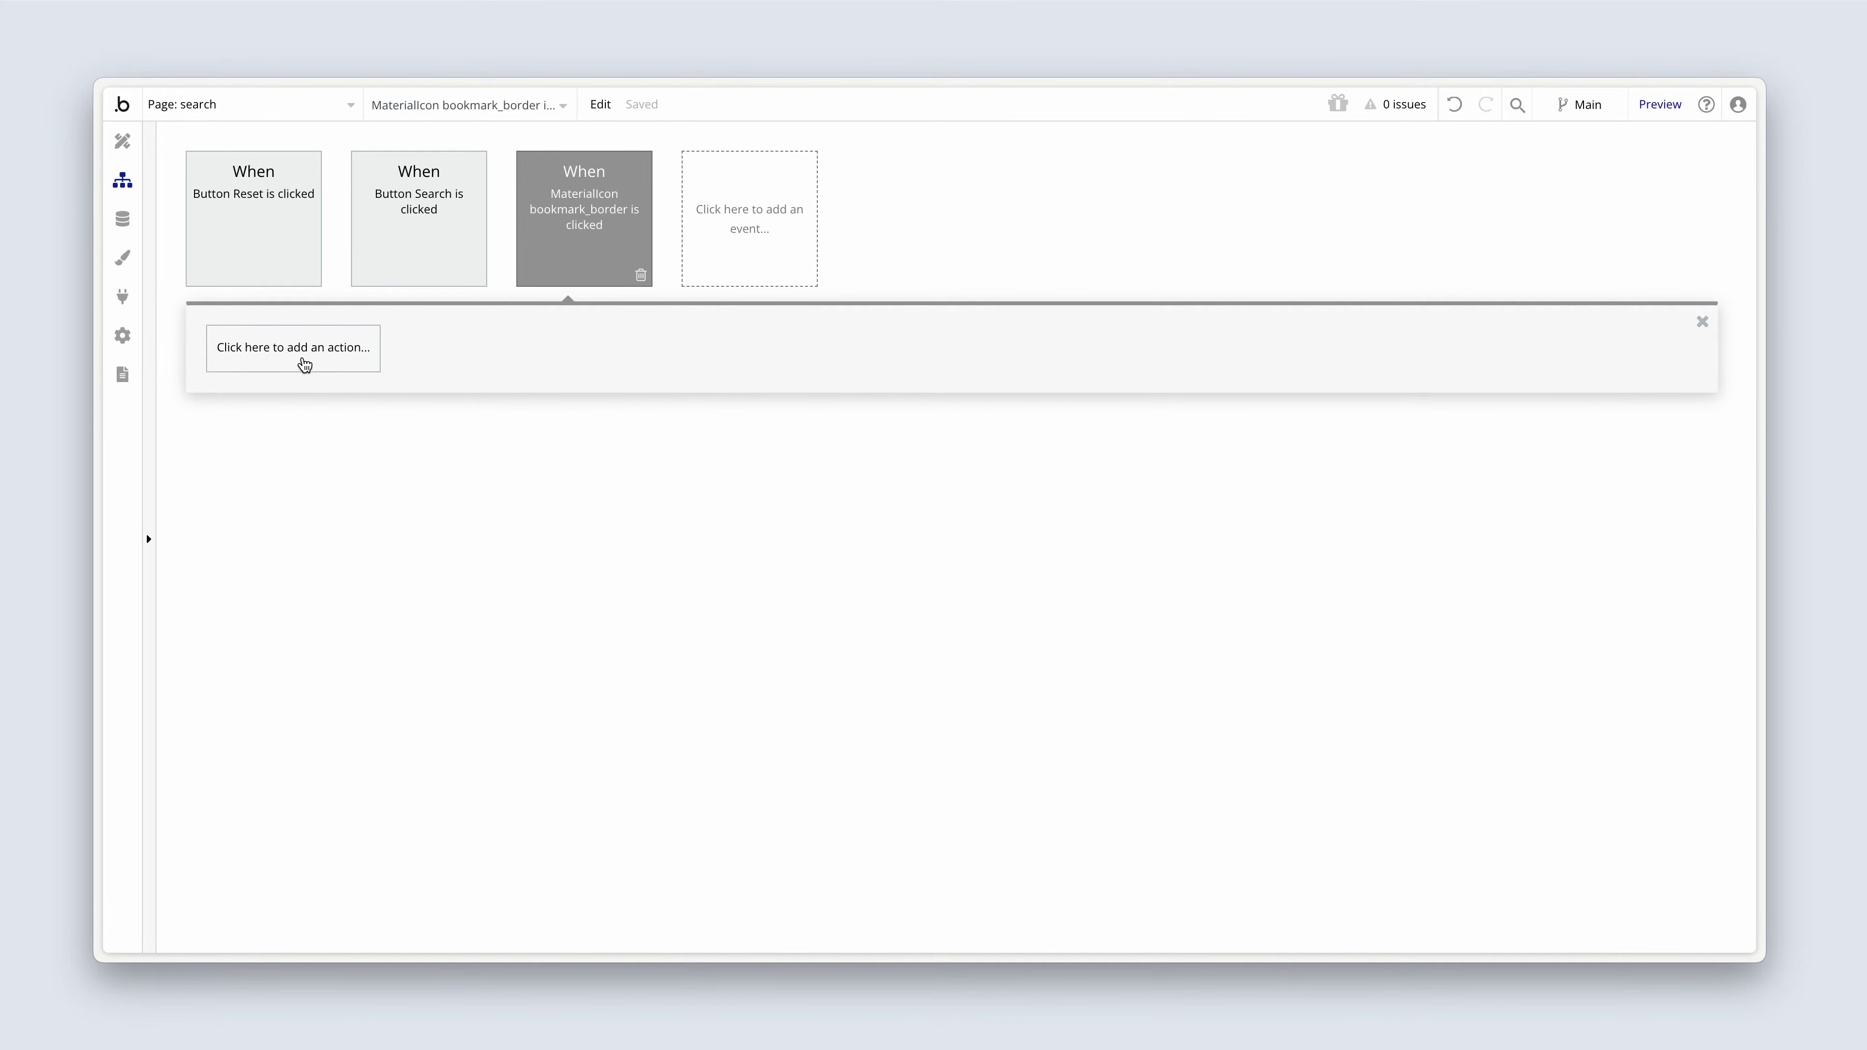
- Add a Data > Make changes to thing action to the bookmark-click workflow
left_click(300, 361)
mouse_move(319, 494)
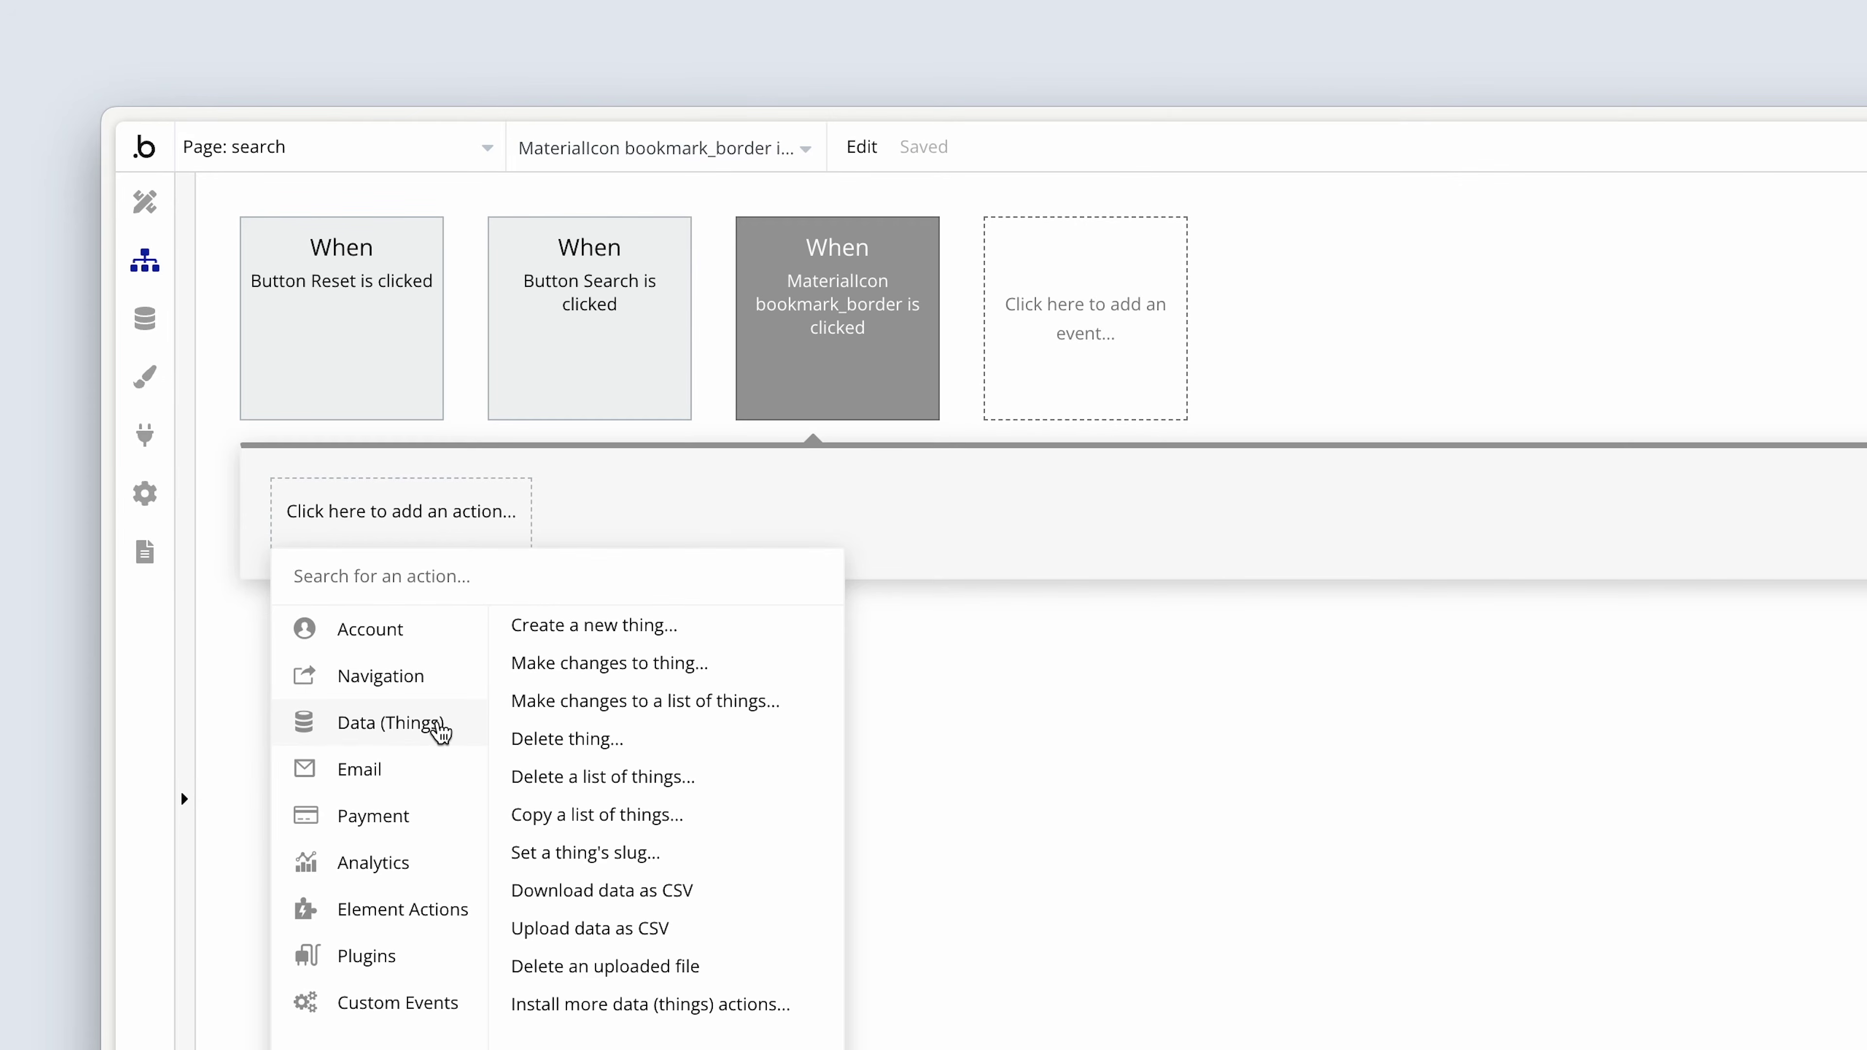
left_click(574, 666)
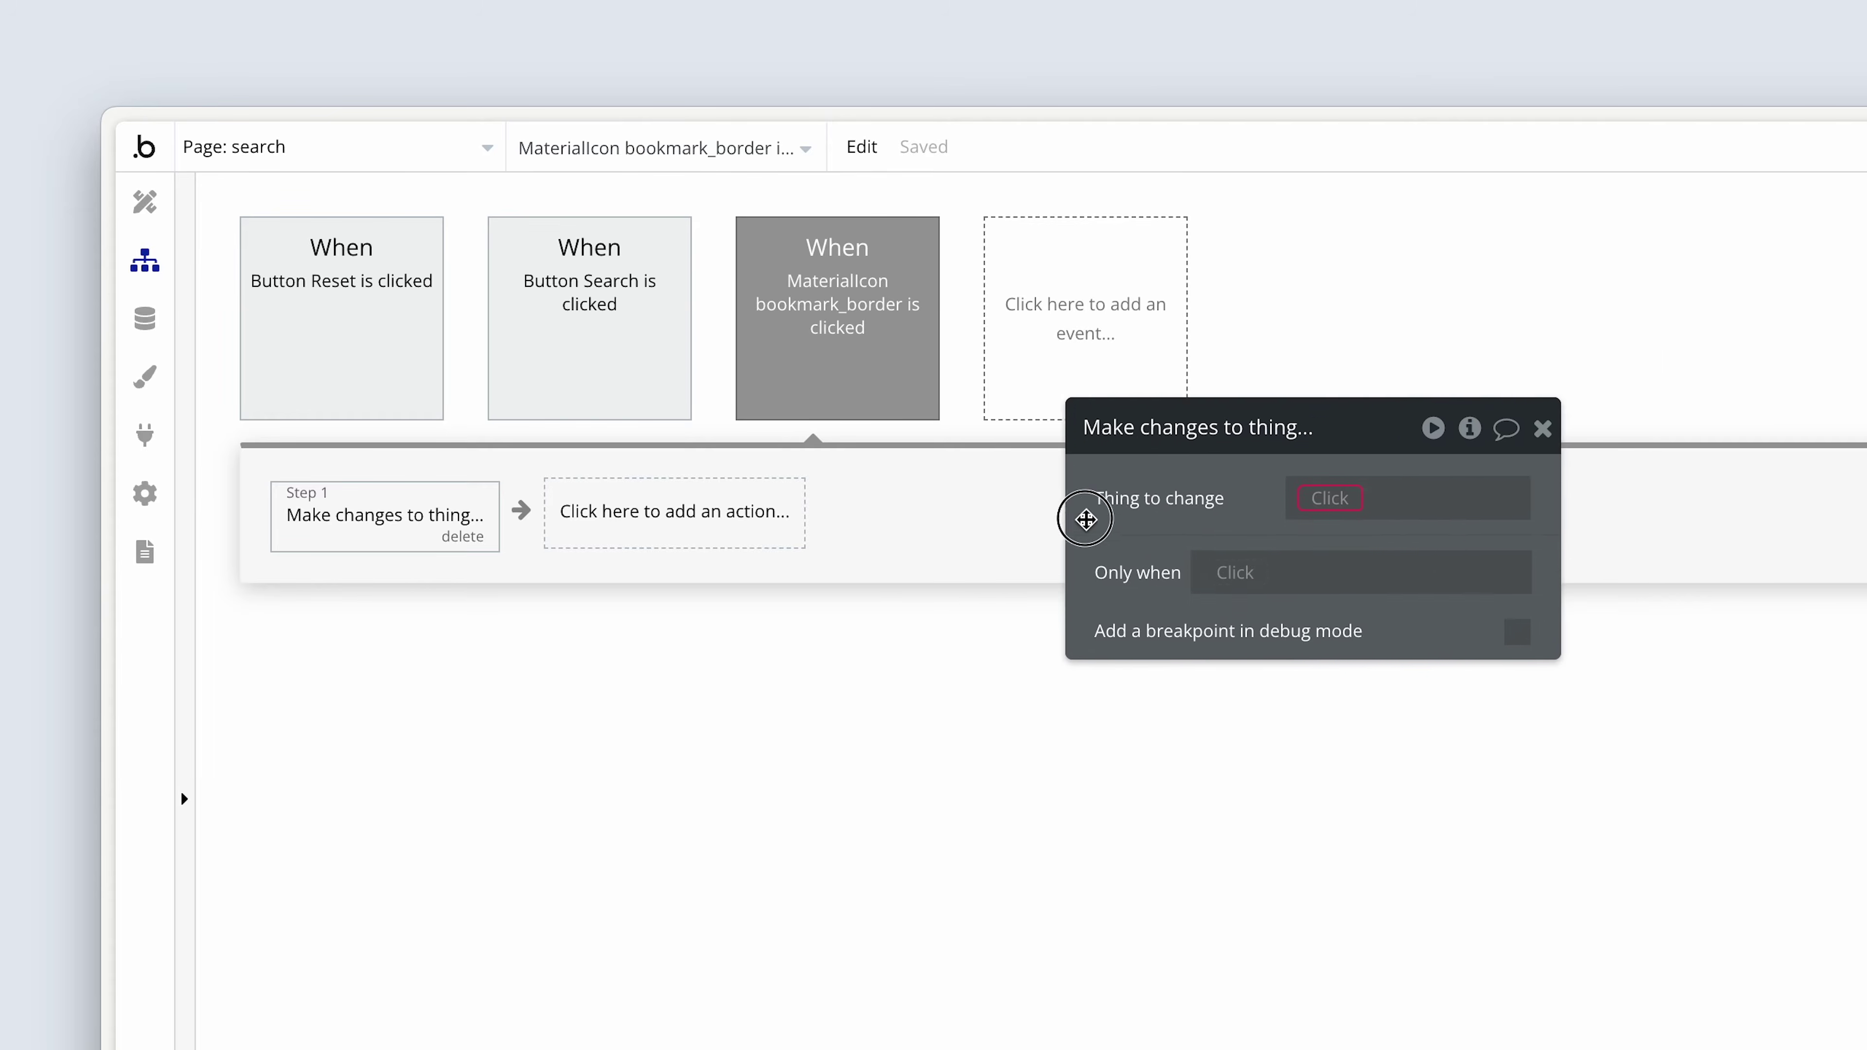
left_click_drag(1087, 517, 574, 588)
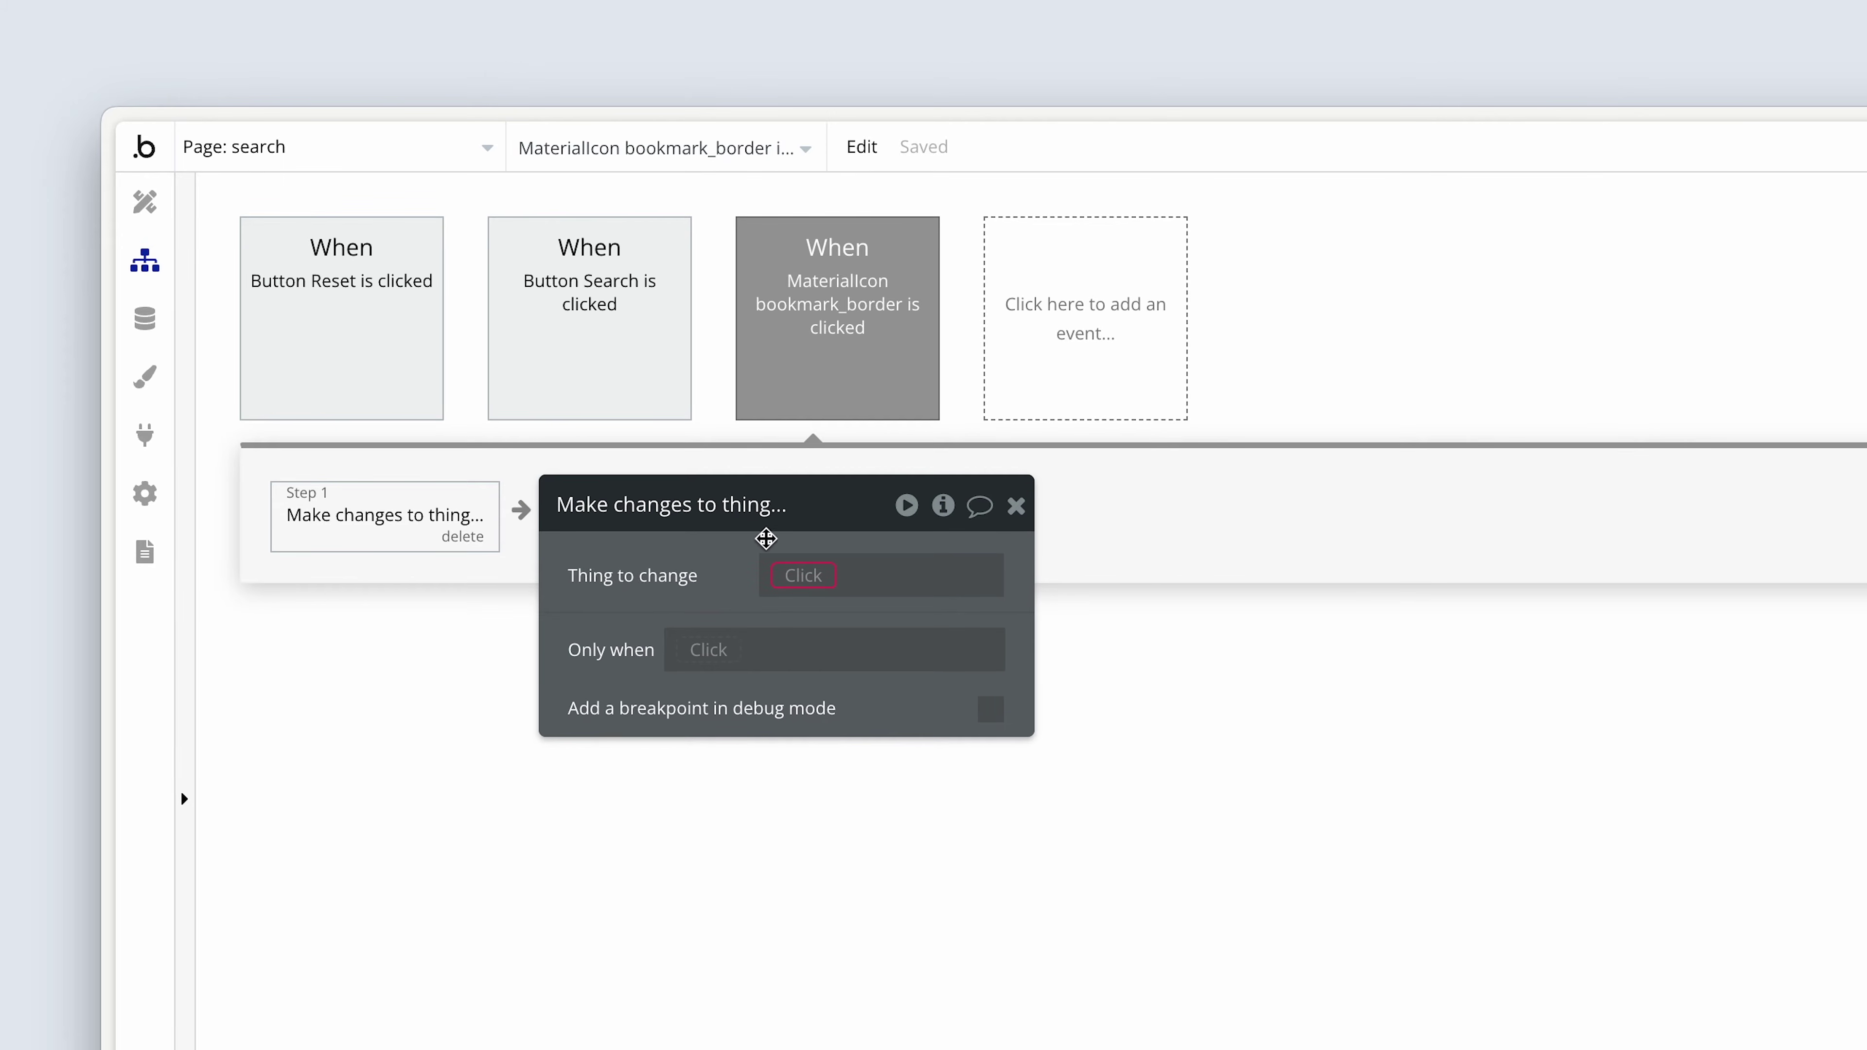
- Set the thing to change to Current User and start creating a new user field
left_click(811, 578)
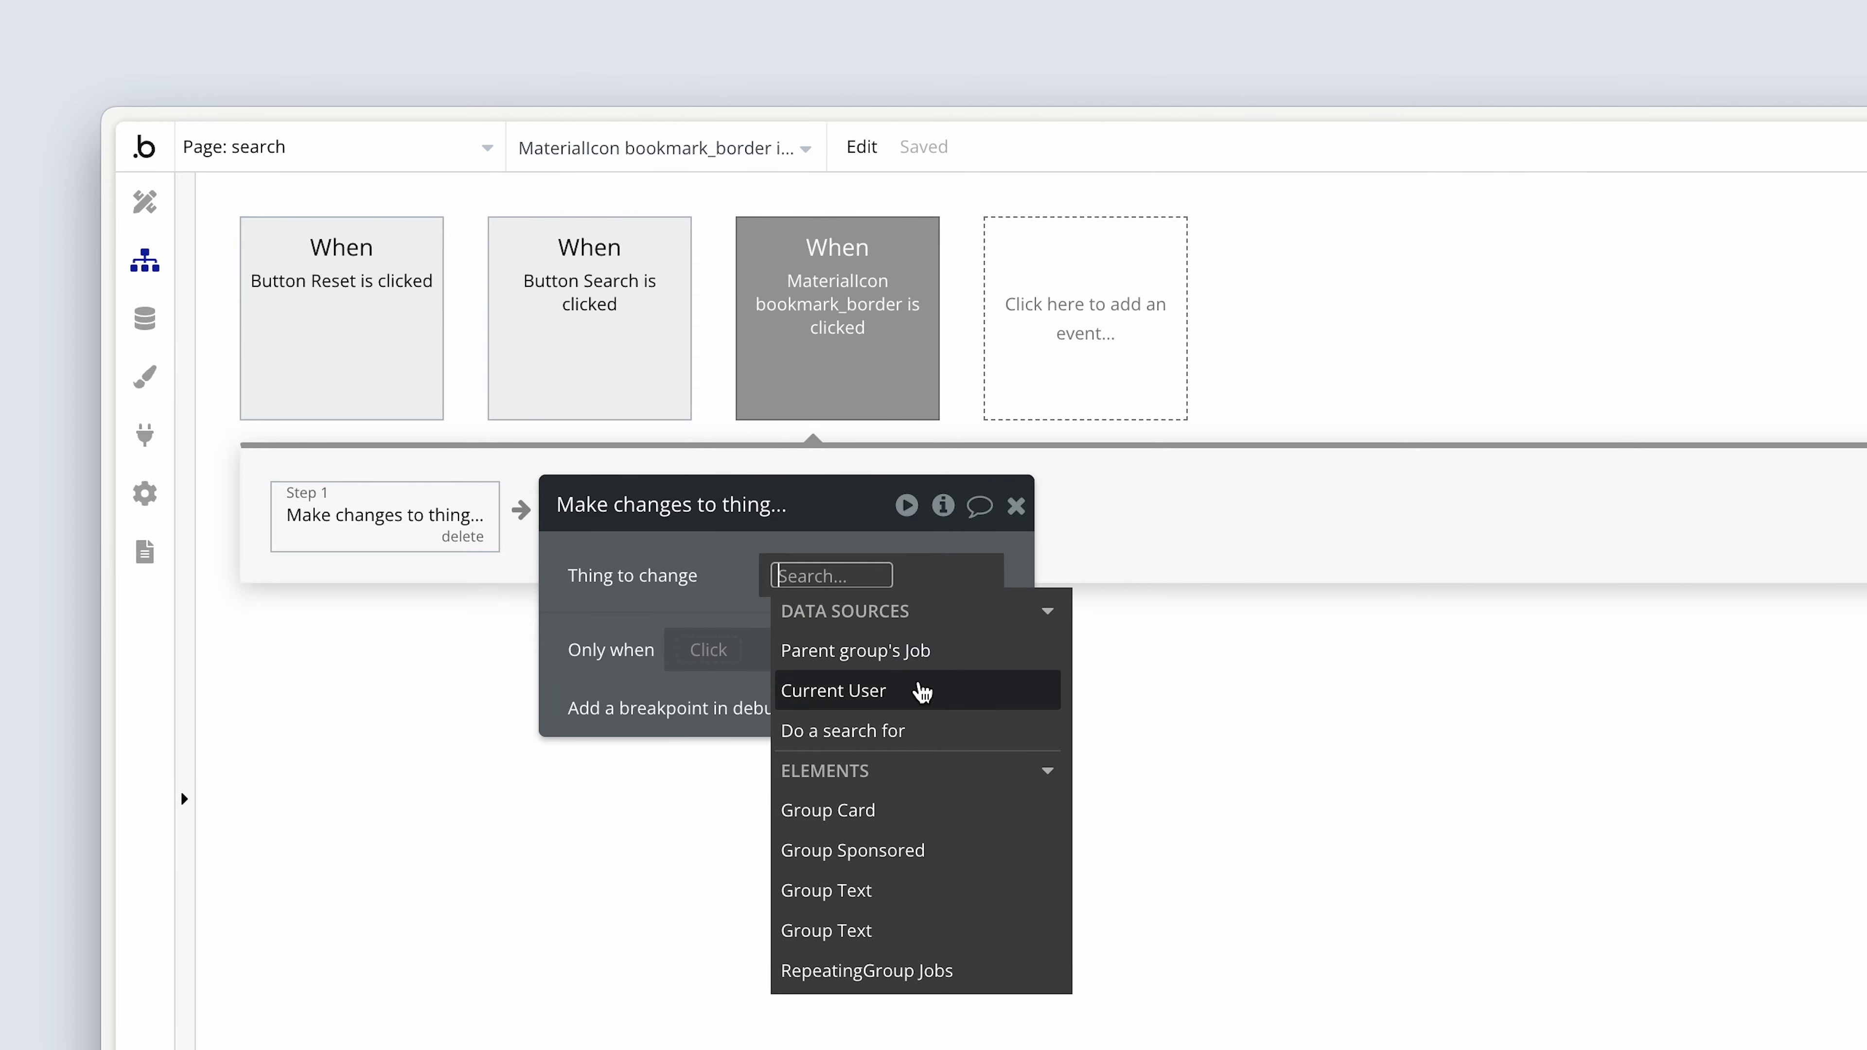
left_click(921, 692)
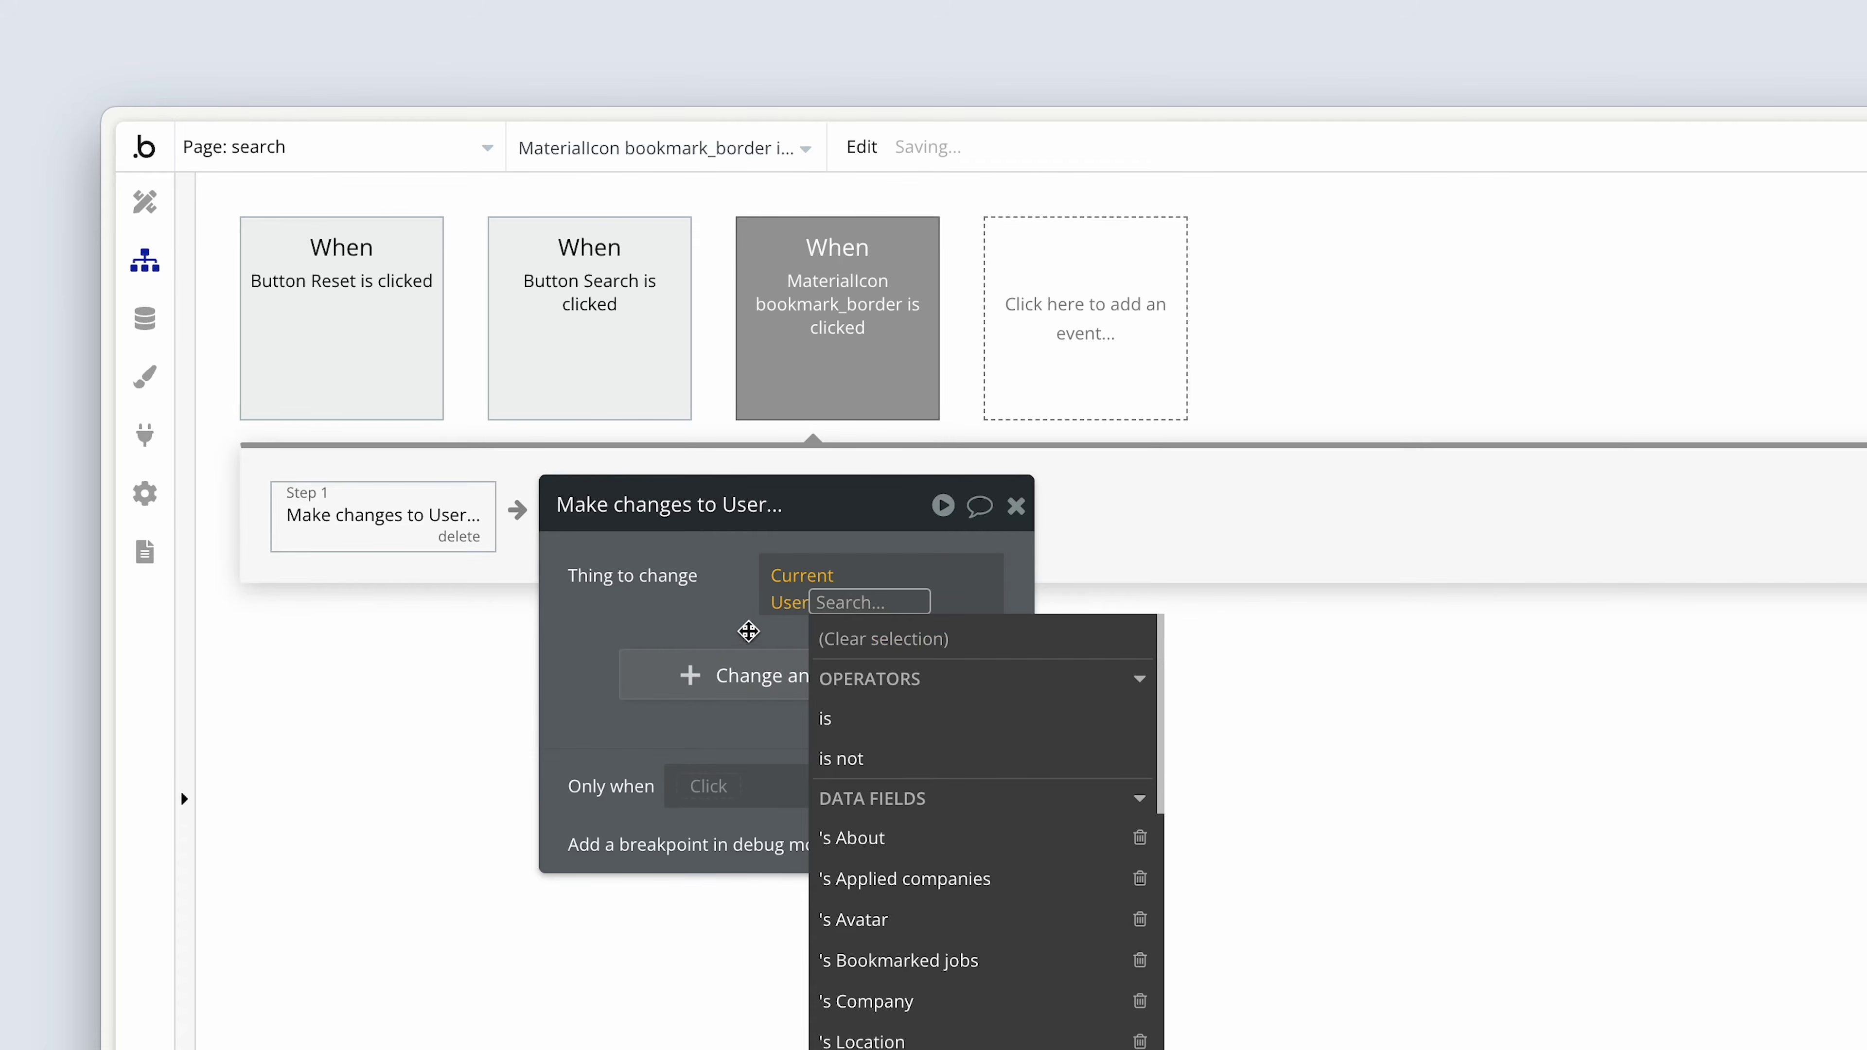
left_click(728, 622)
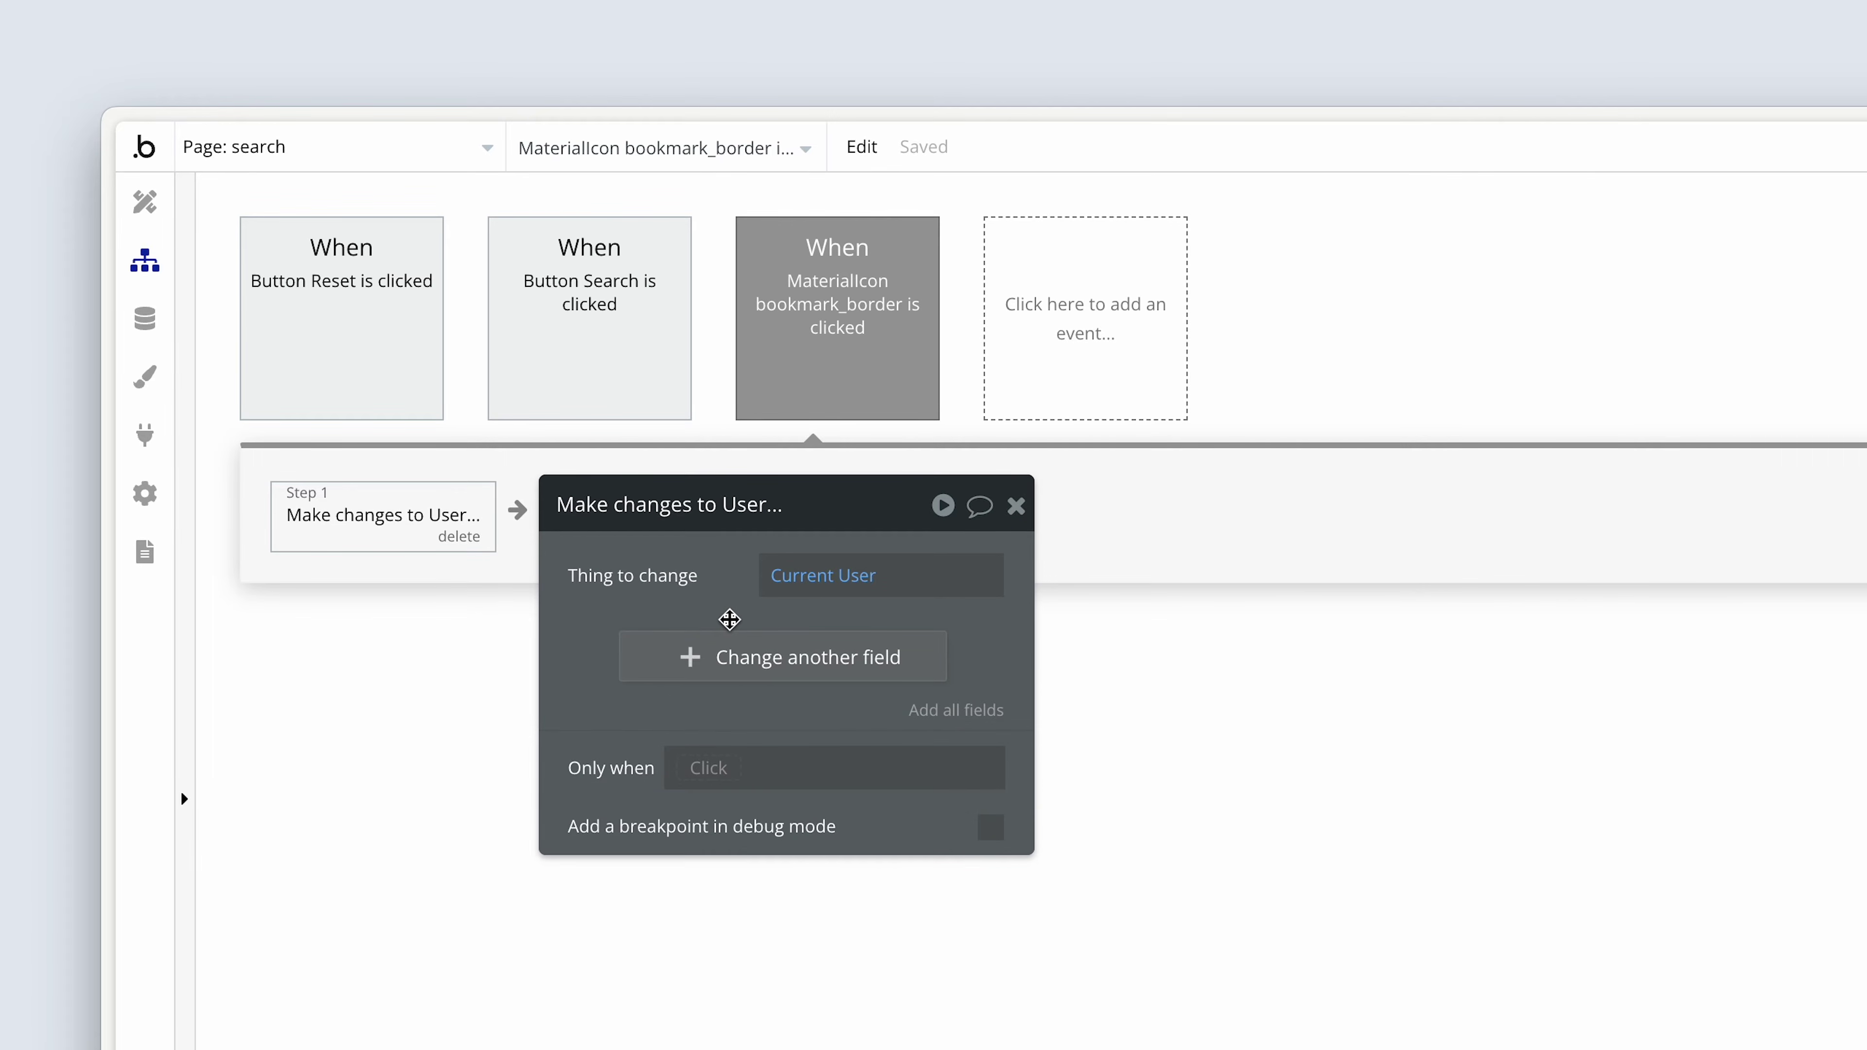
left_click(729, 654)
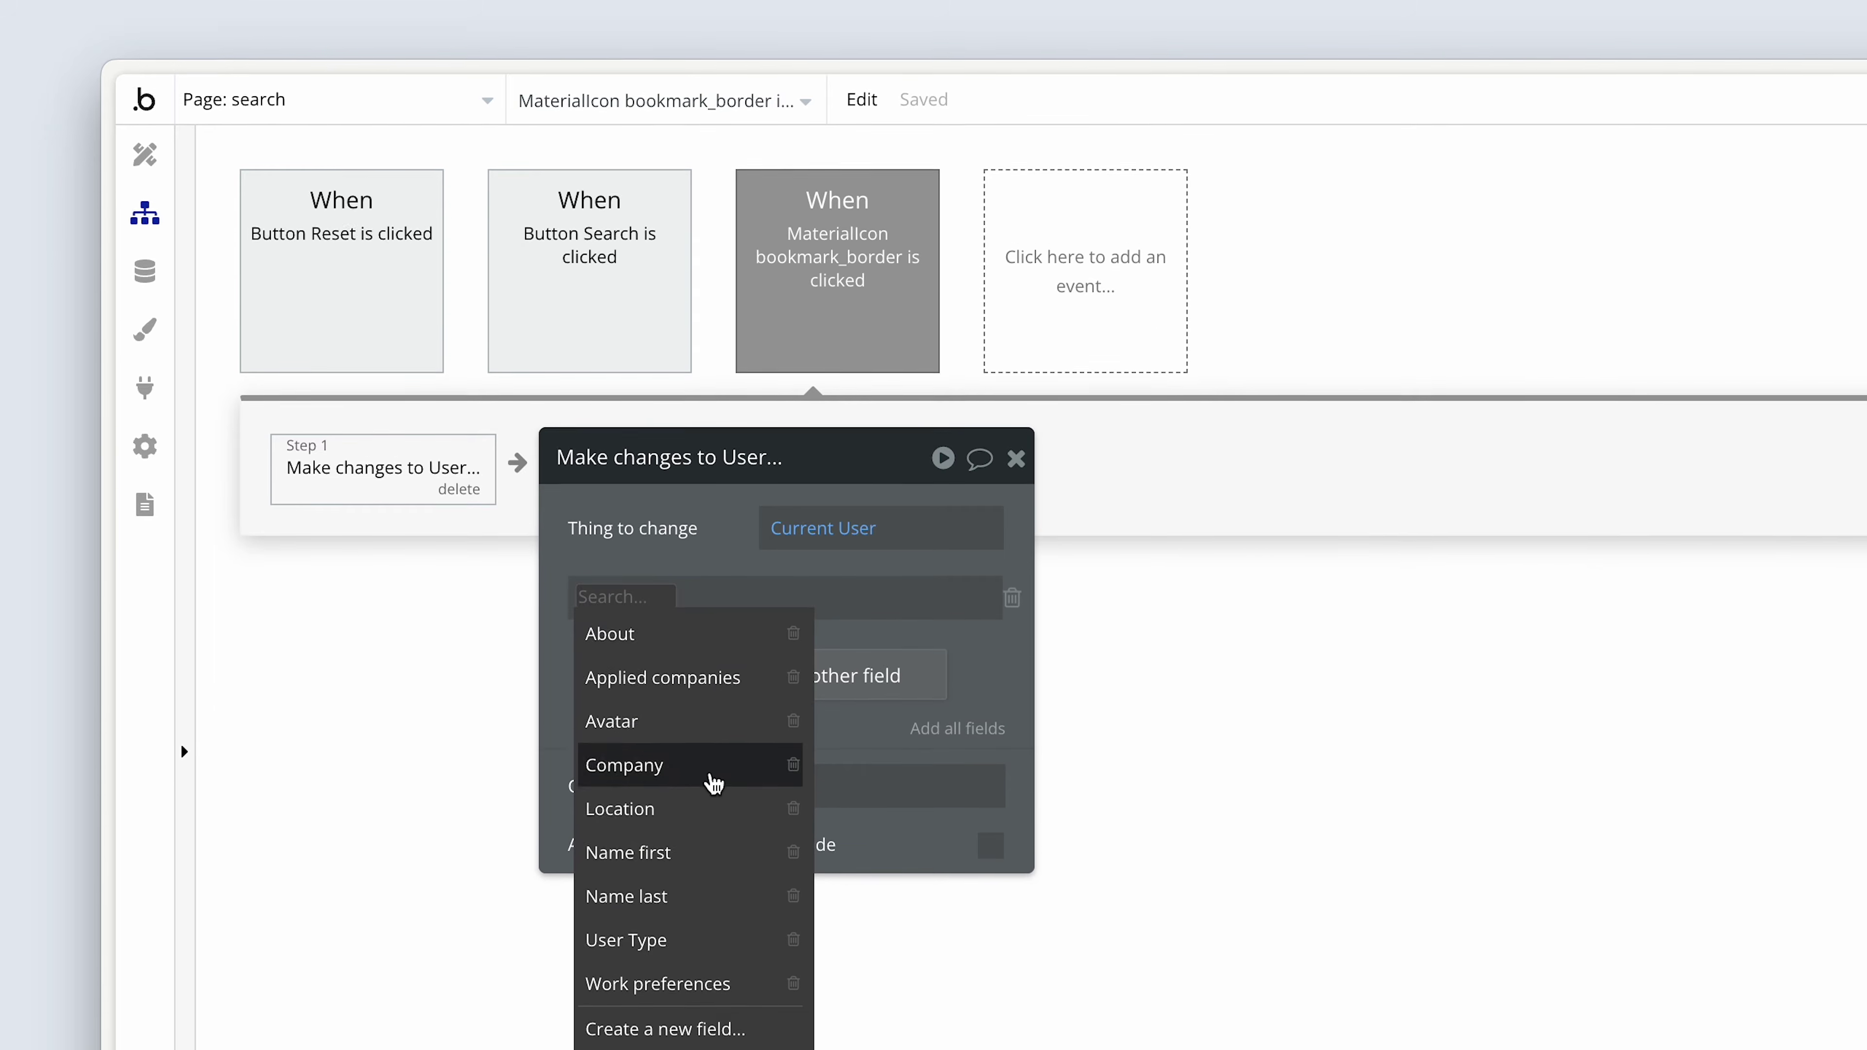
left_click(757, 1030)
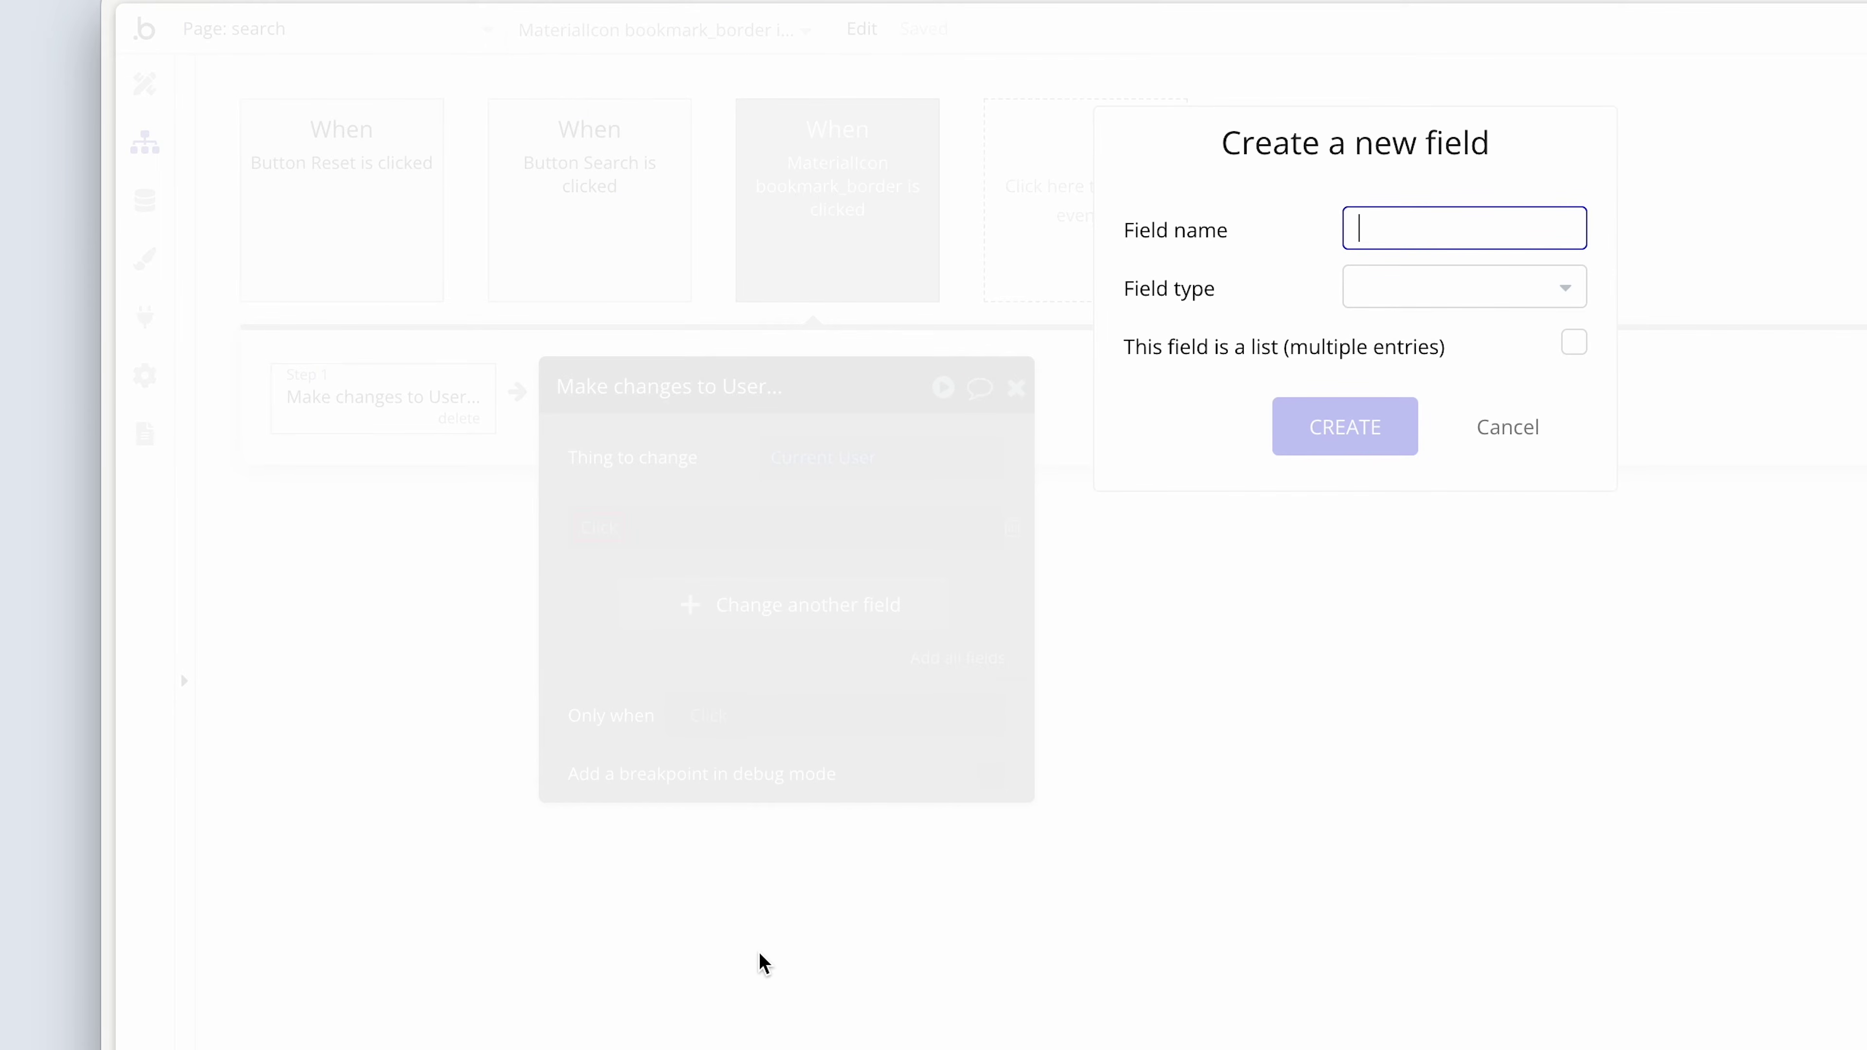
- Create a User field 'Bookmarked jobs' of type Job, set as a list
type("Bookmarked jobs")
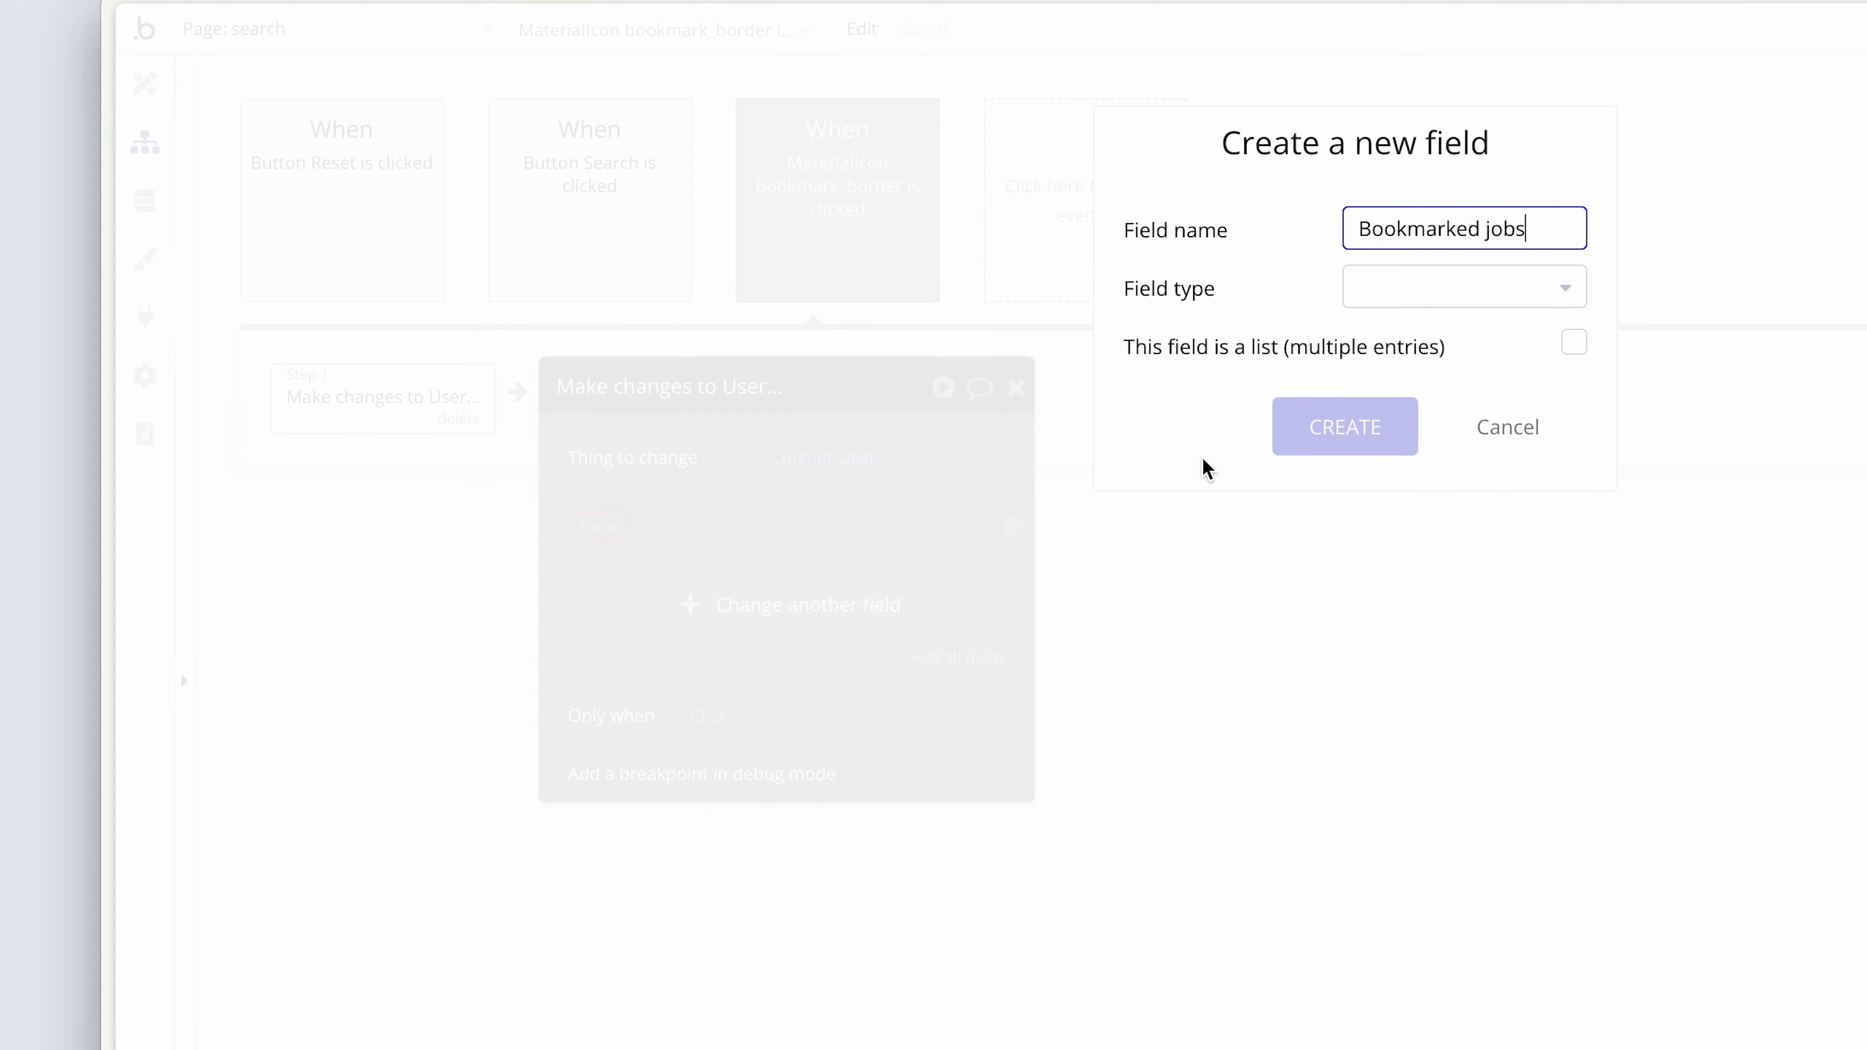
left_click(1393, 298)
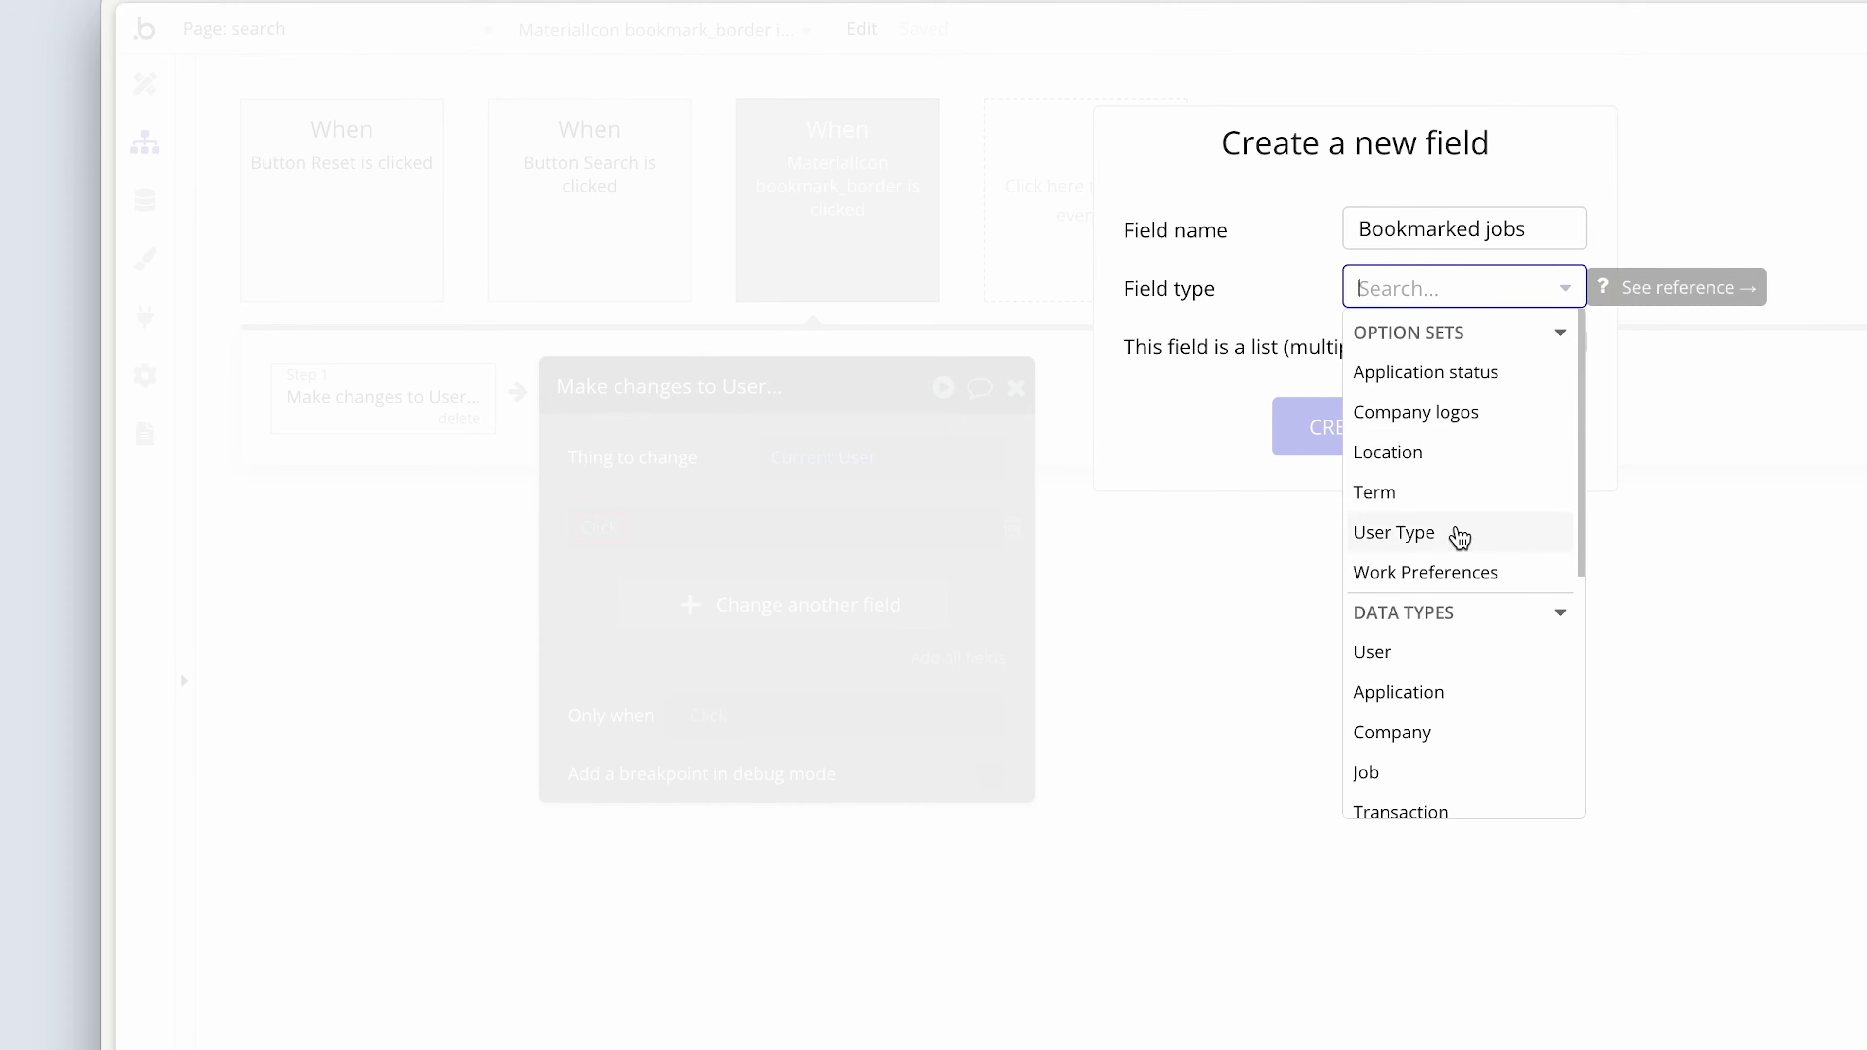
left_click(1429, 772)
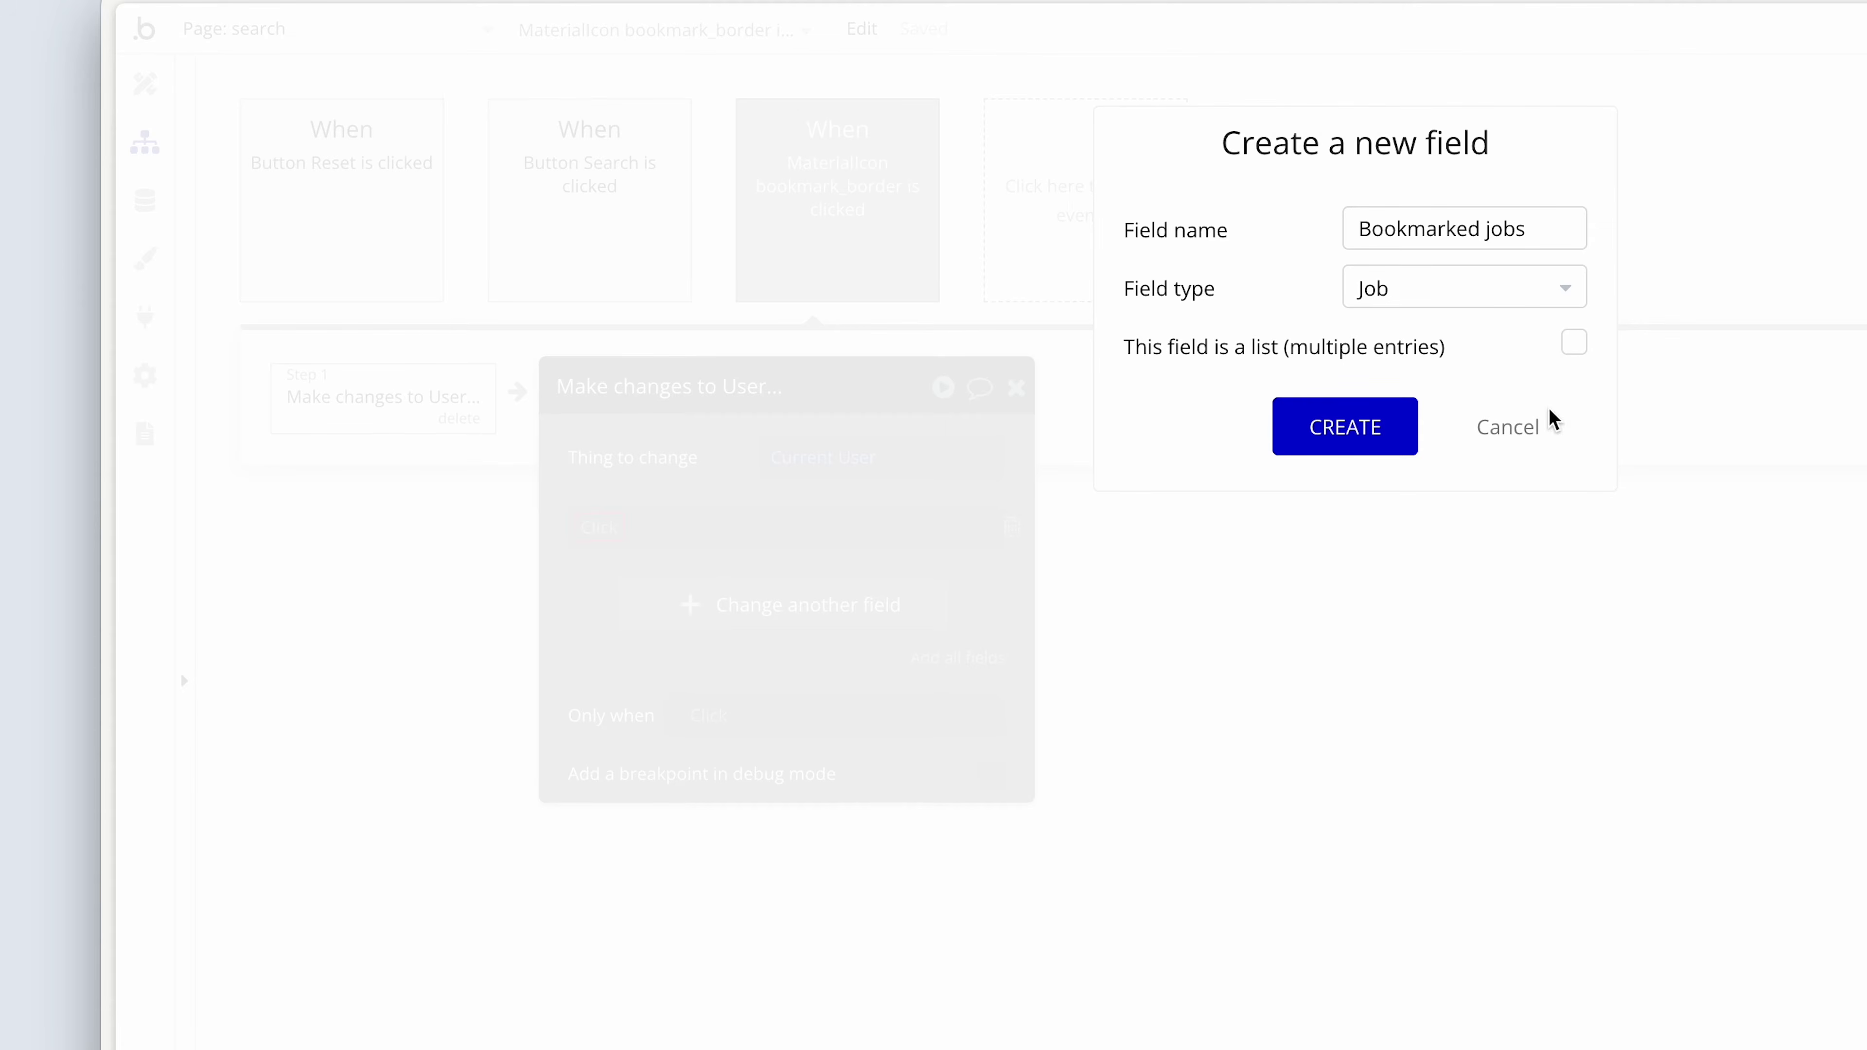
left_click(1572, 346)
left_click(1394, 442)
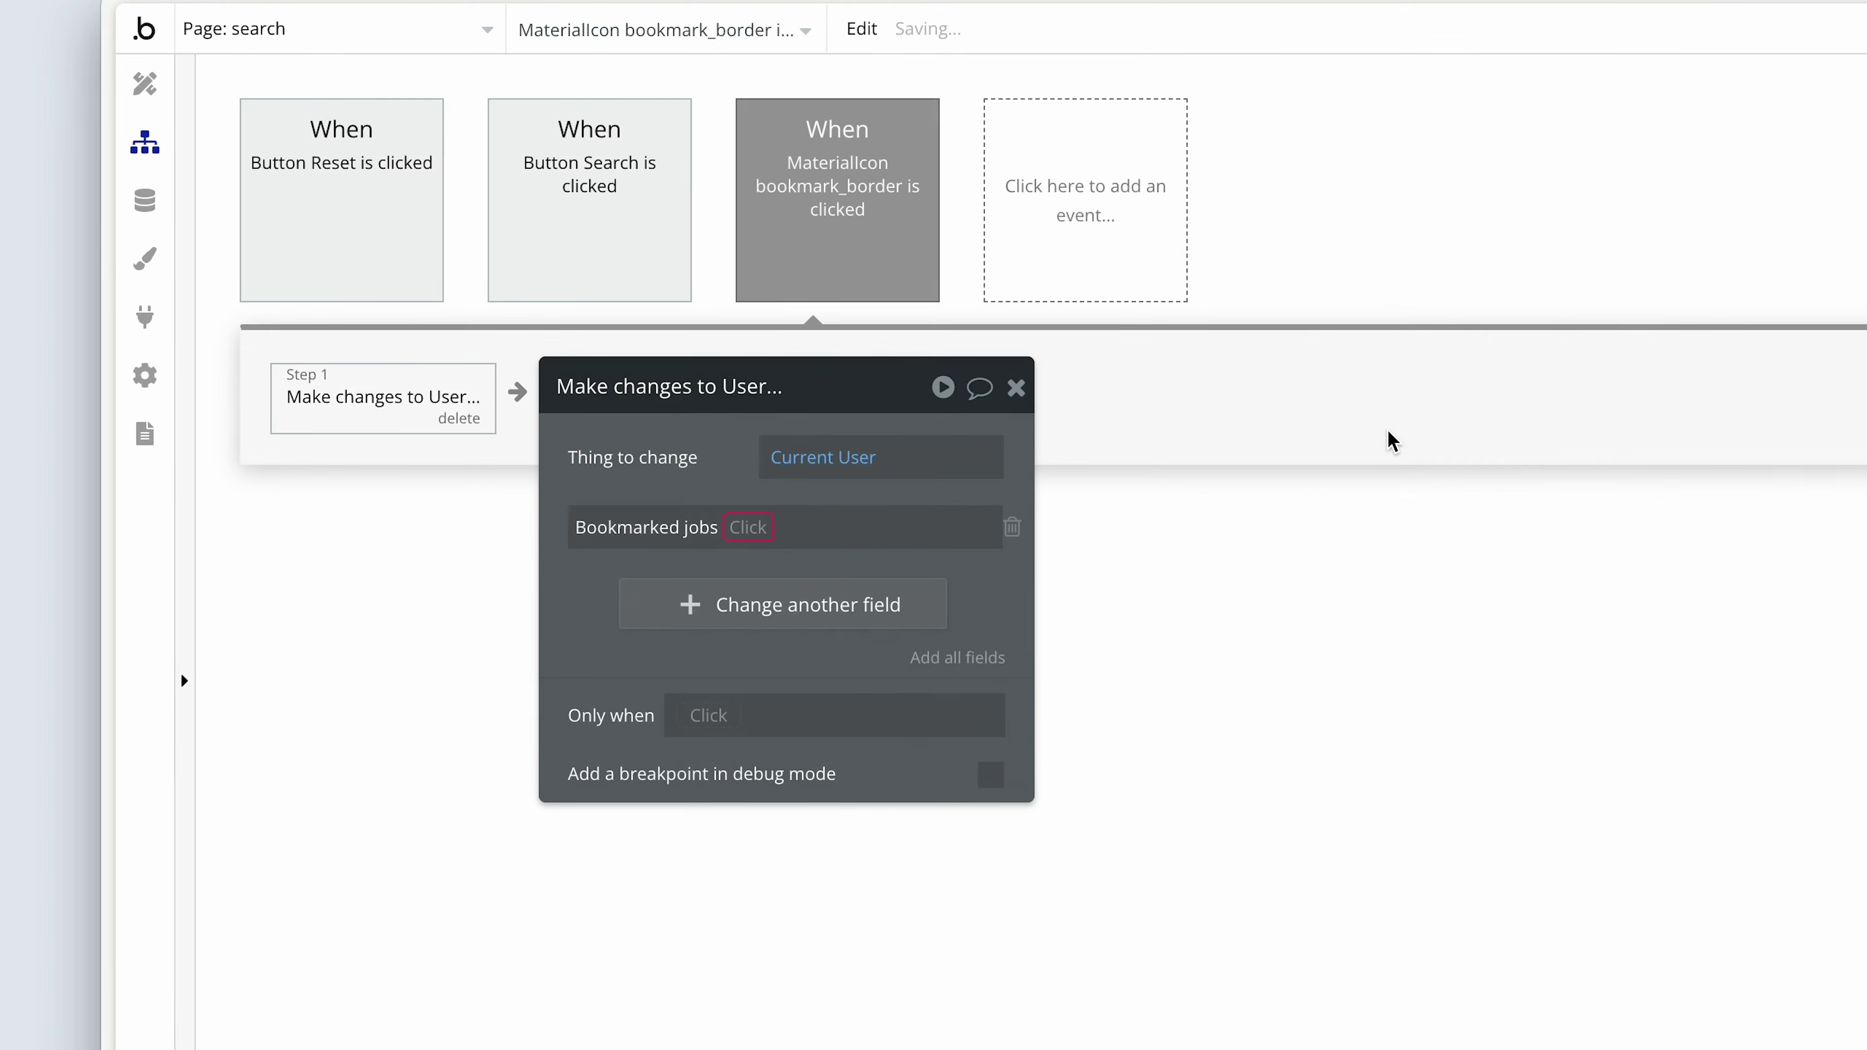
- Make the step add Parent group's Job to Current User's Bookmarked jobs
left_click(750, 529)
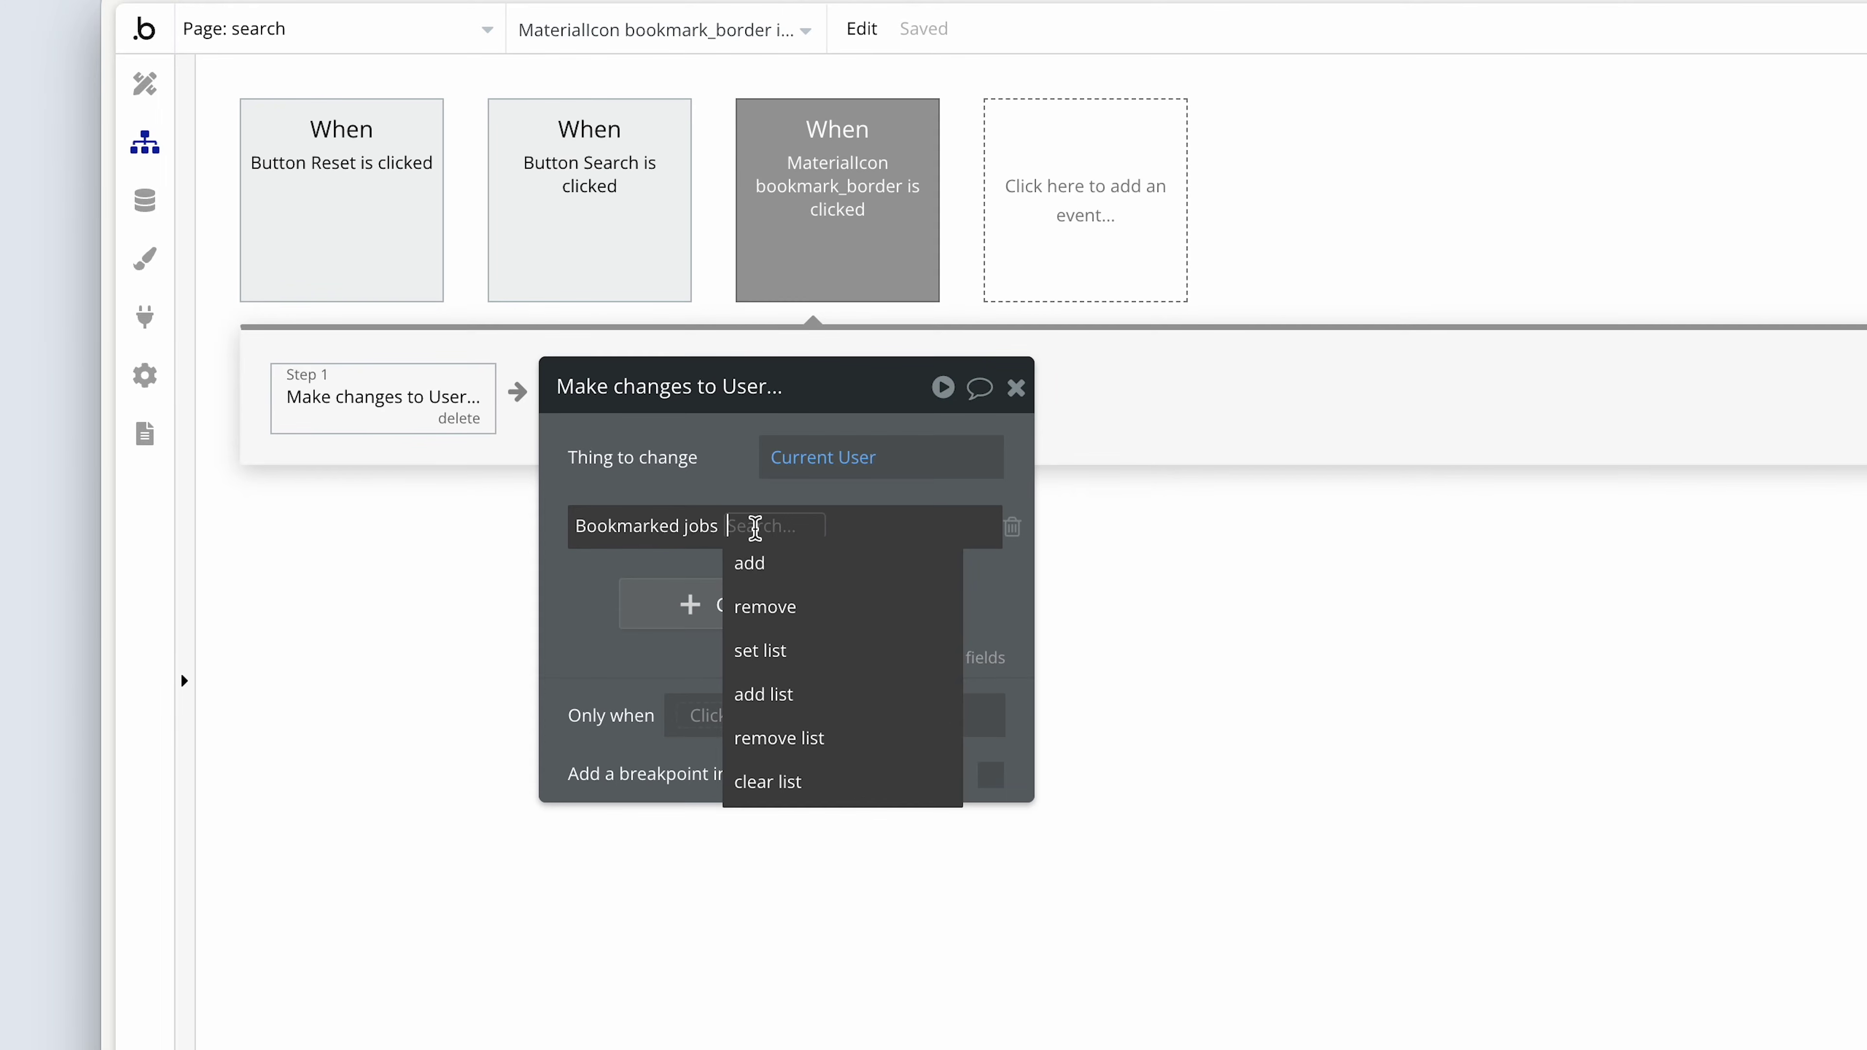
left_click(824, 570)
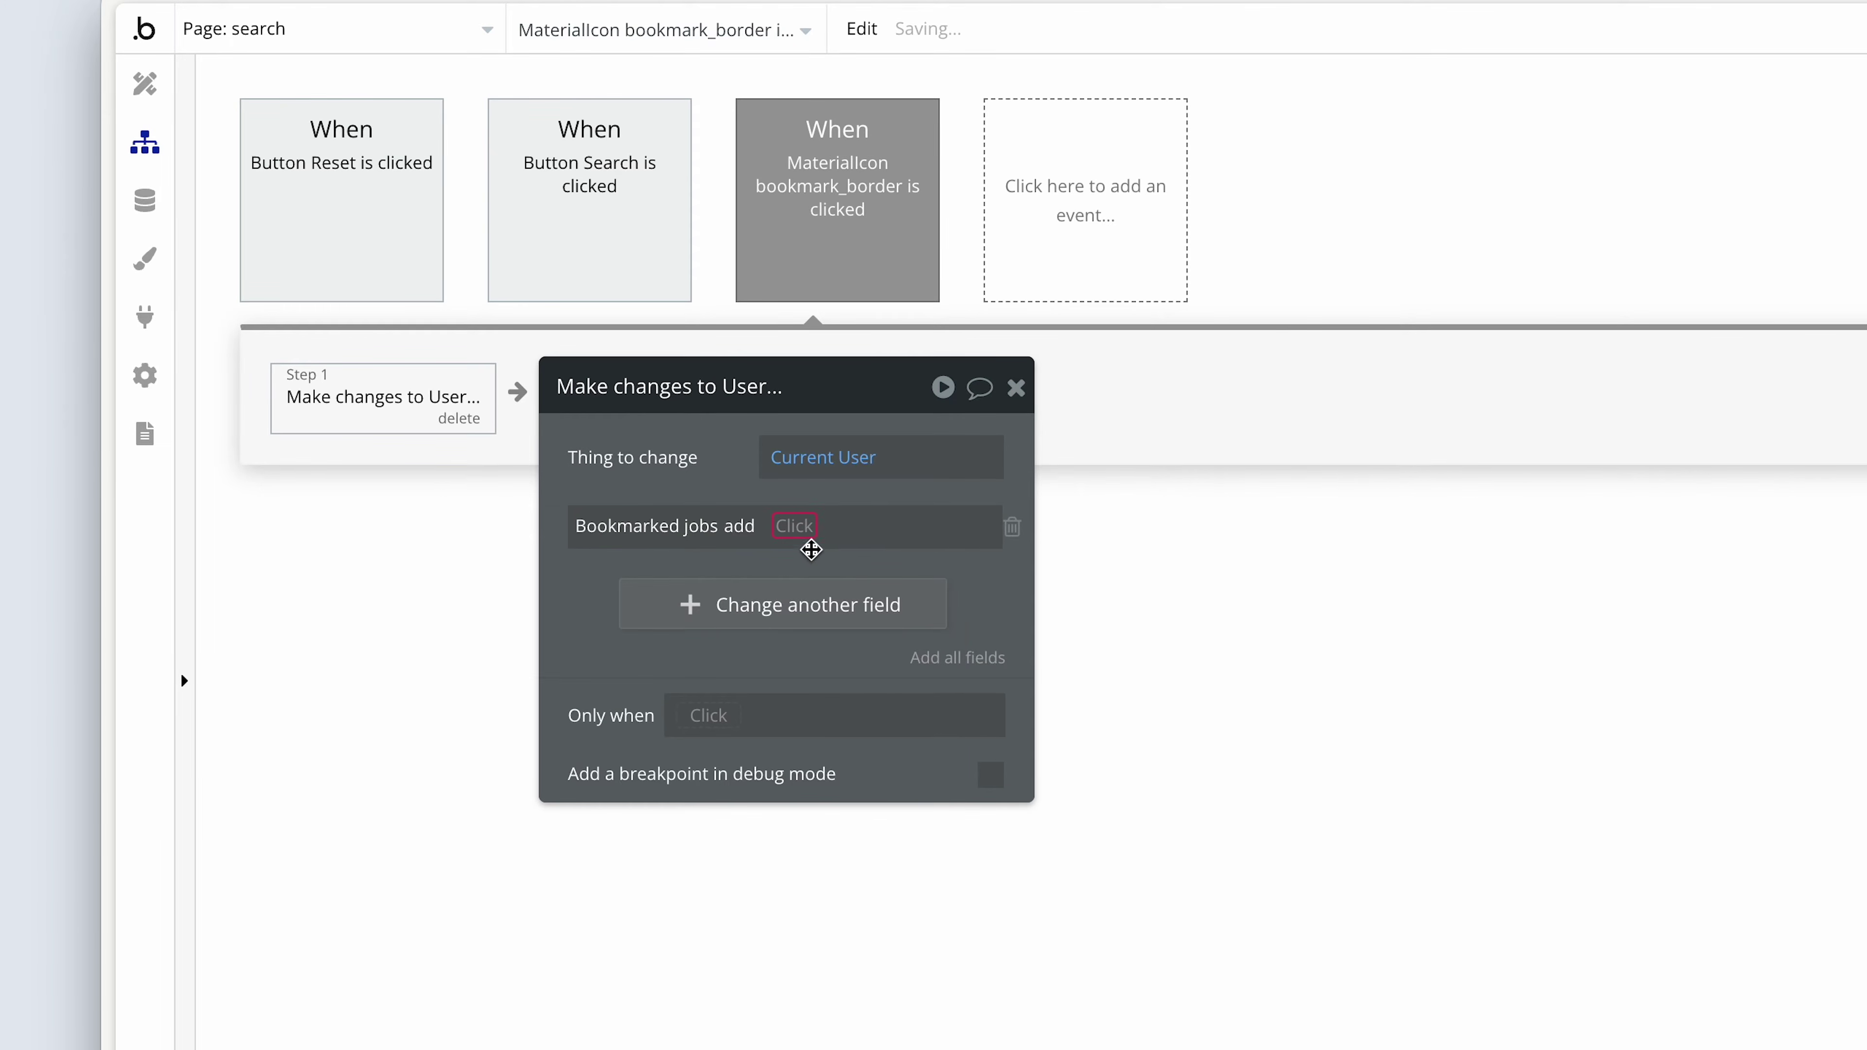
left_click(798, 527)
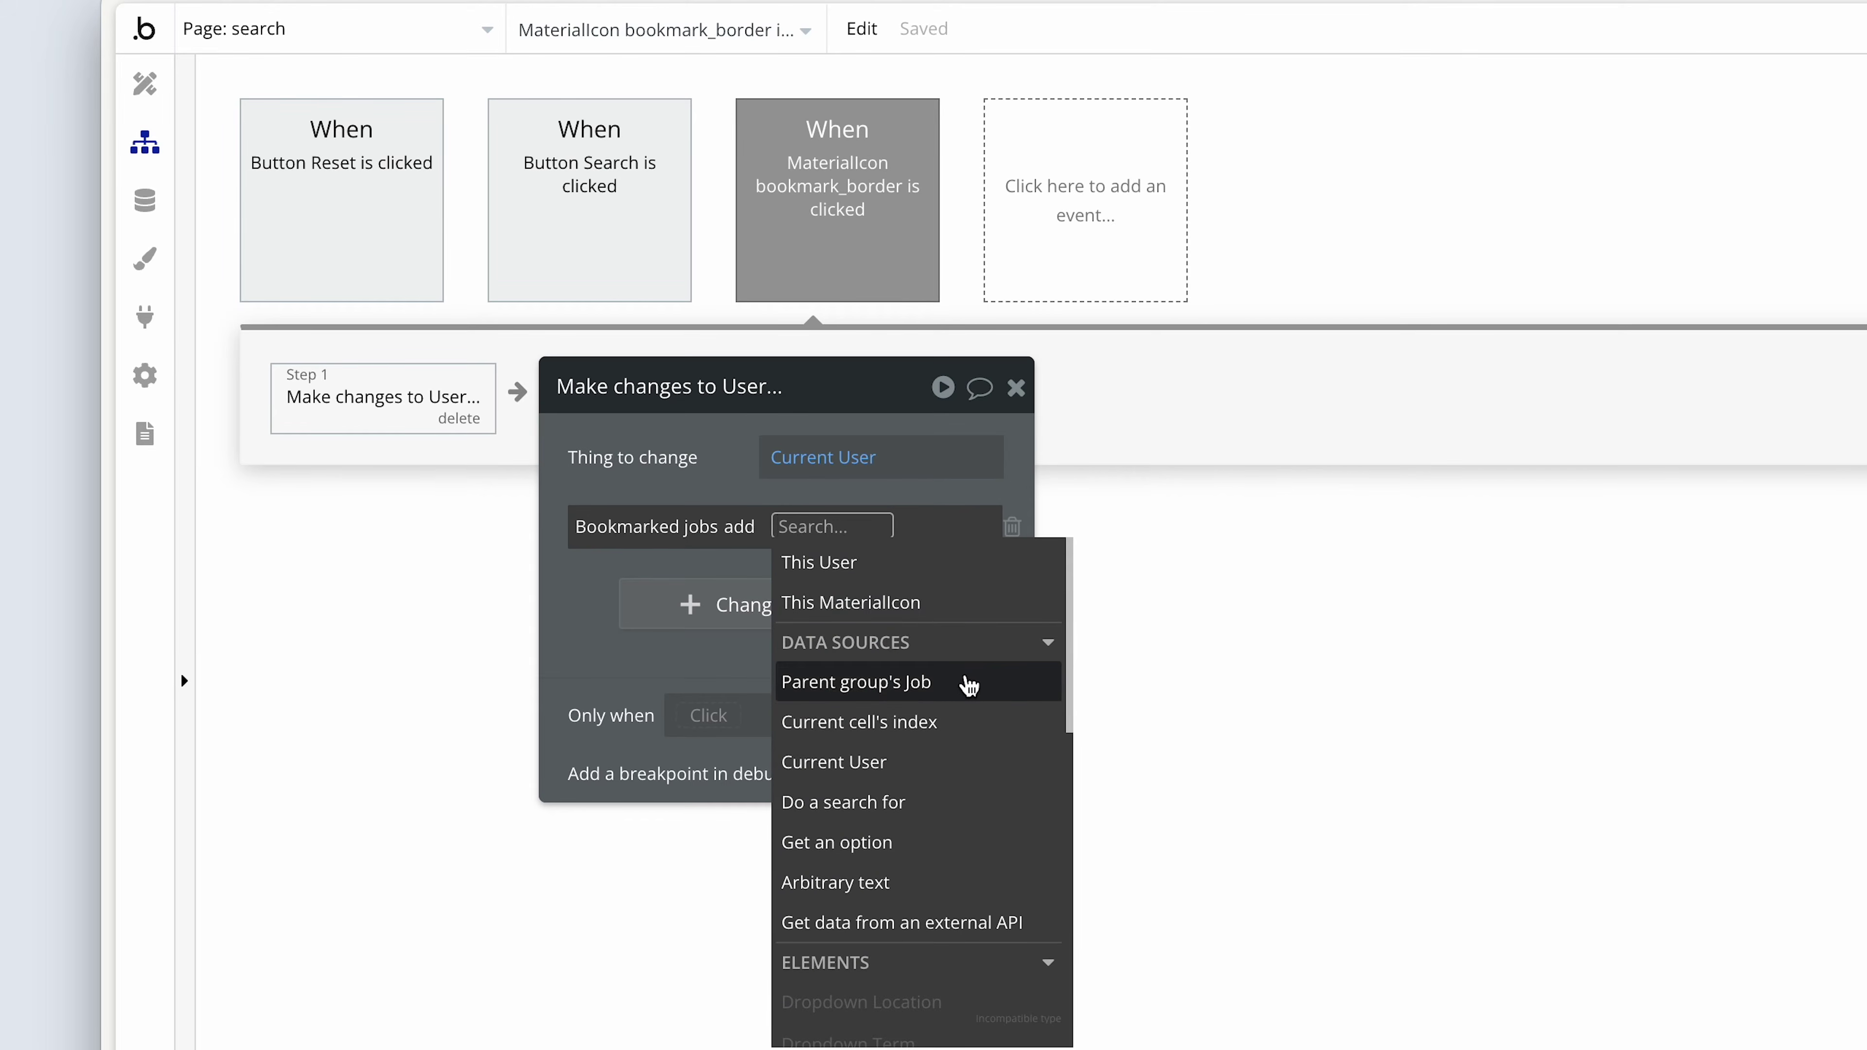
left_click(969, 686)
left_click(730, 468)
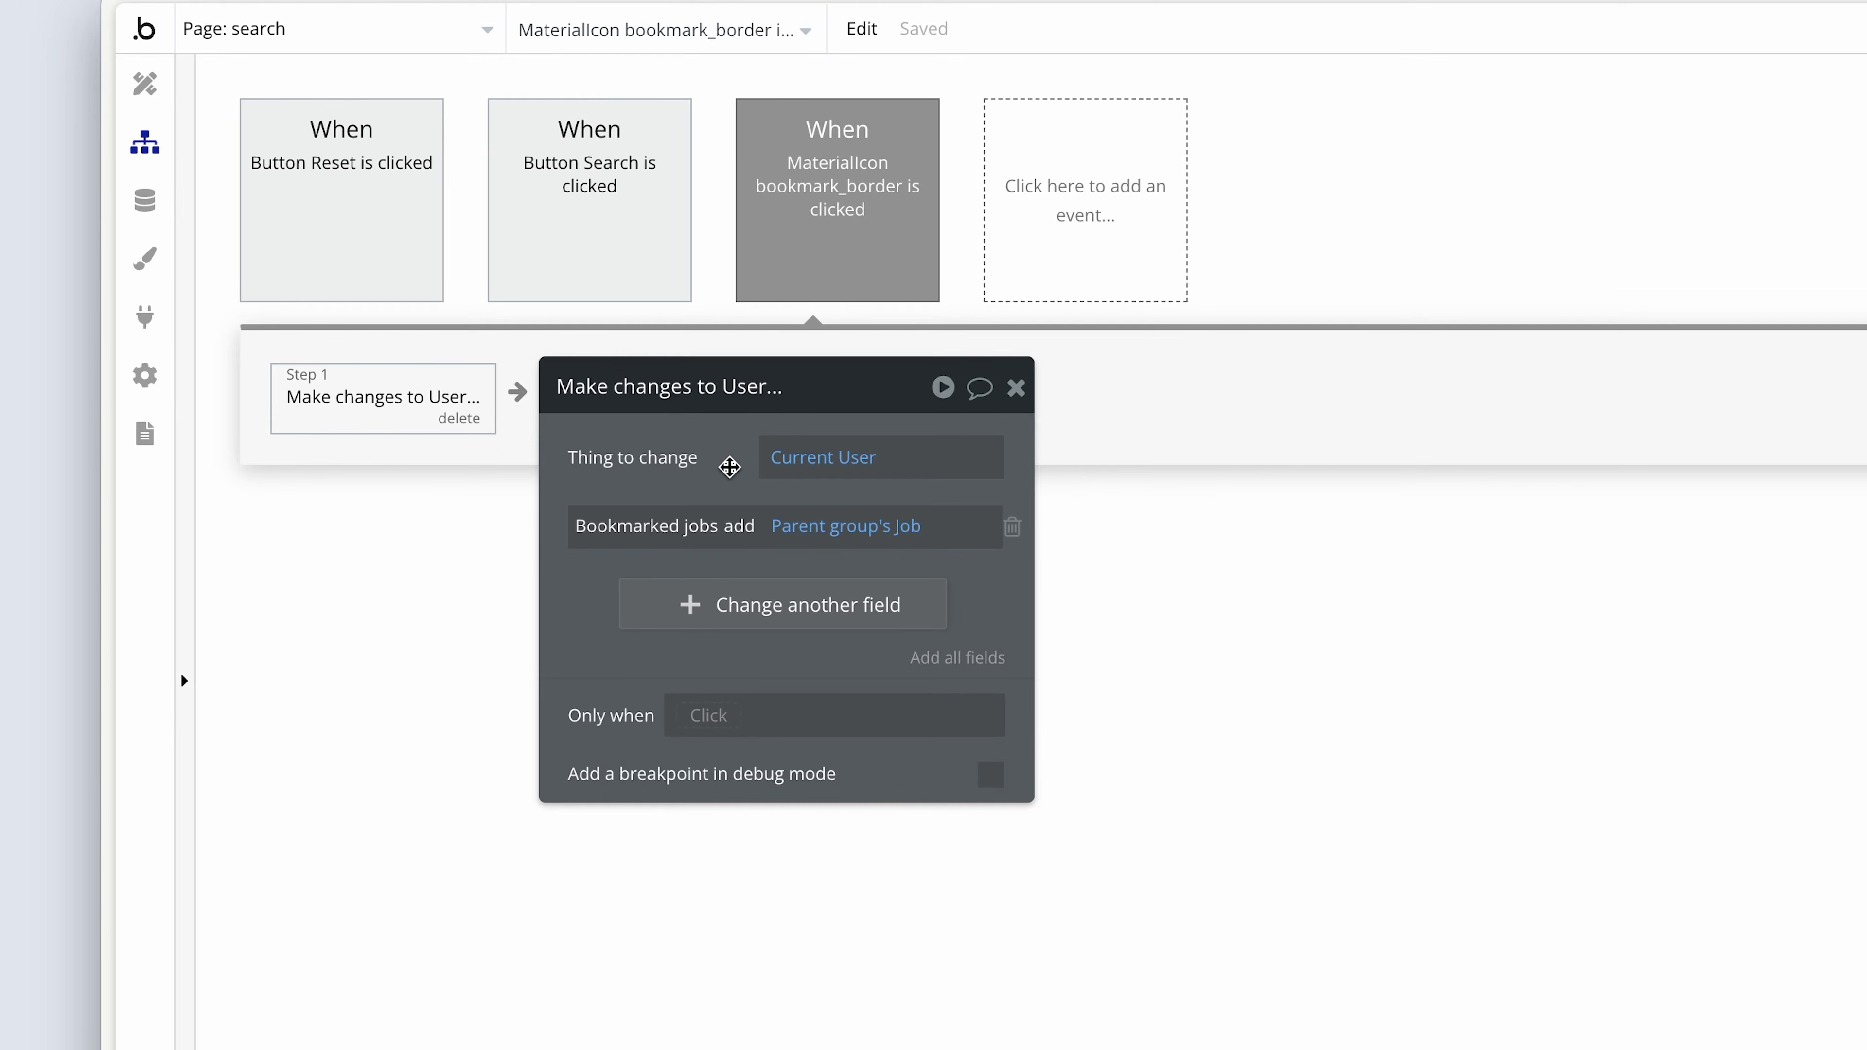
- Set the bookmark-click event's colour to Green
left_click(829, 243)
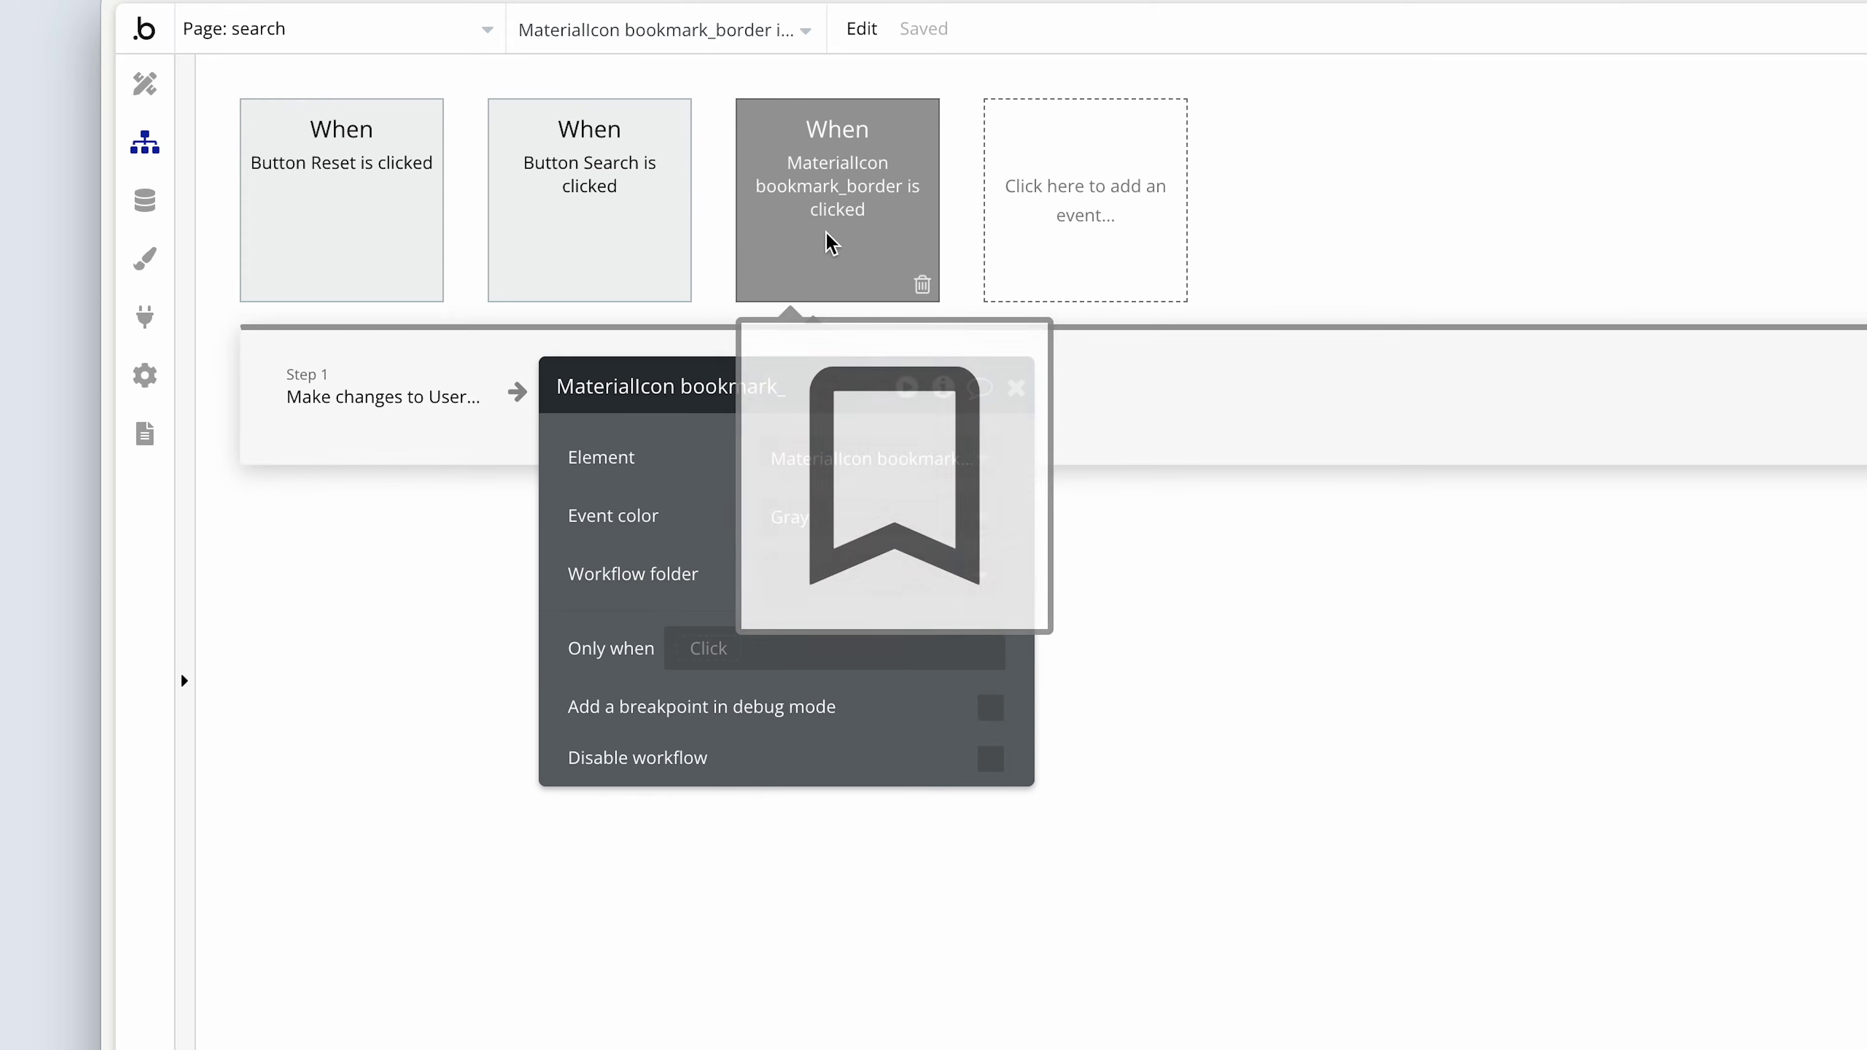
left_click(845, 515)
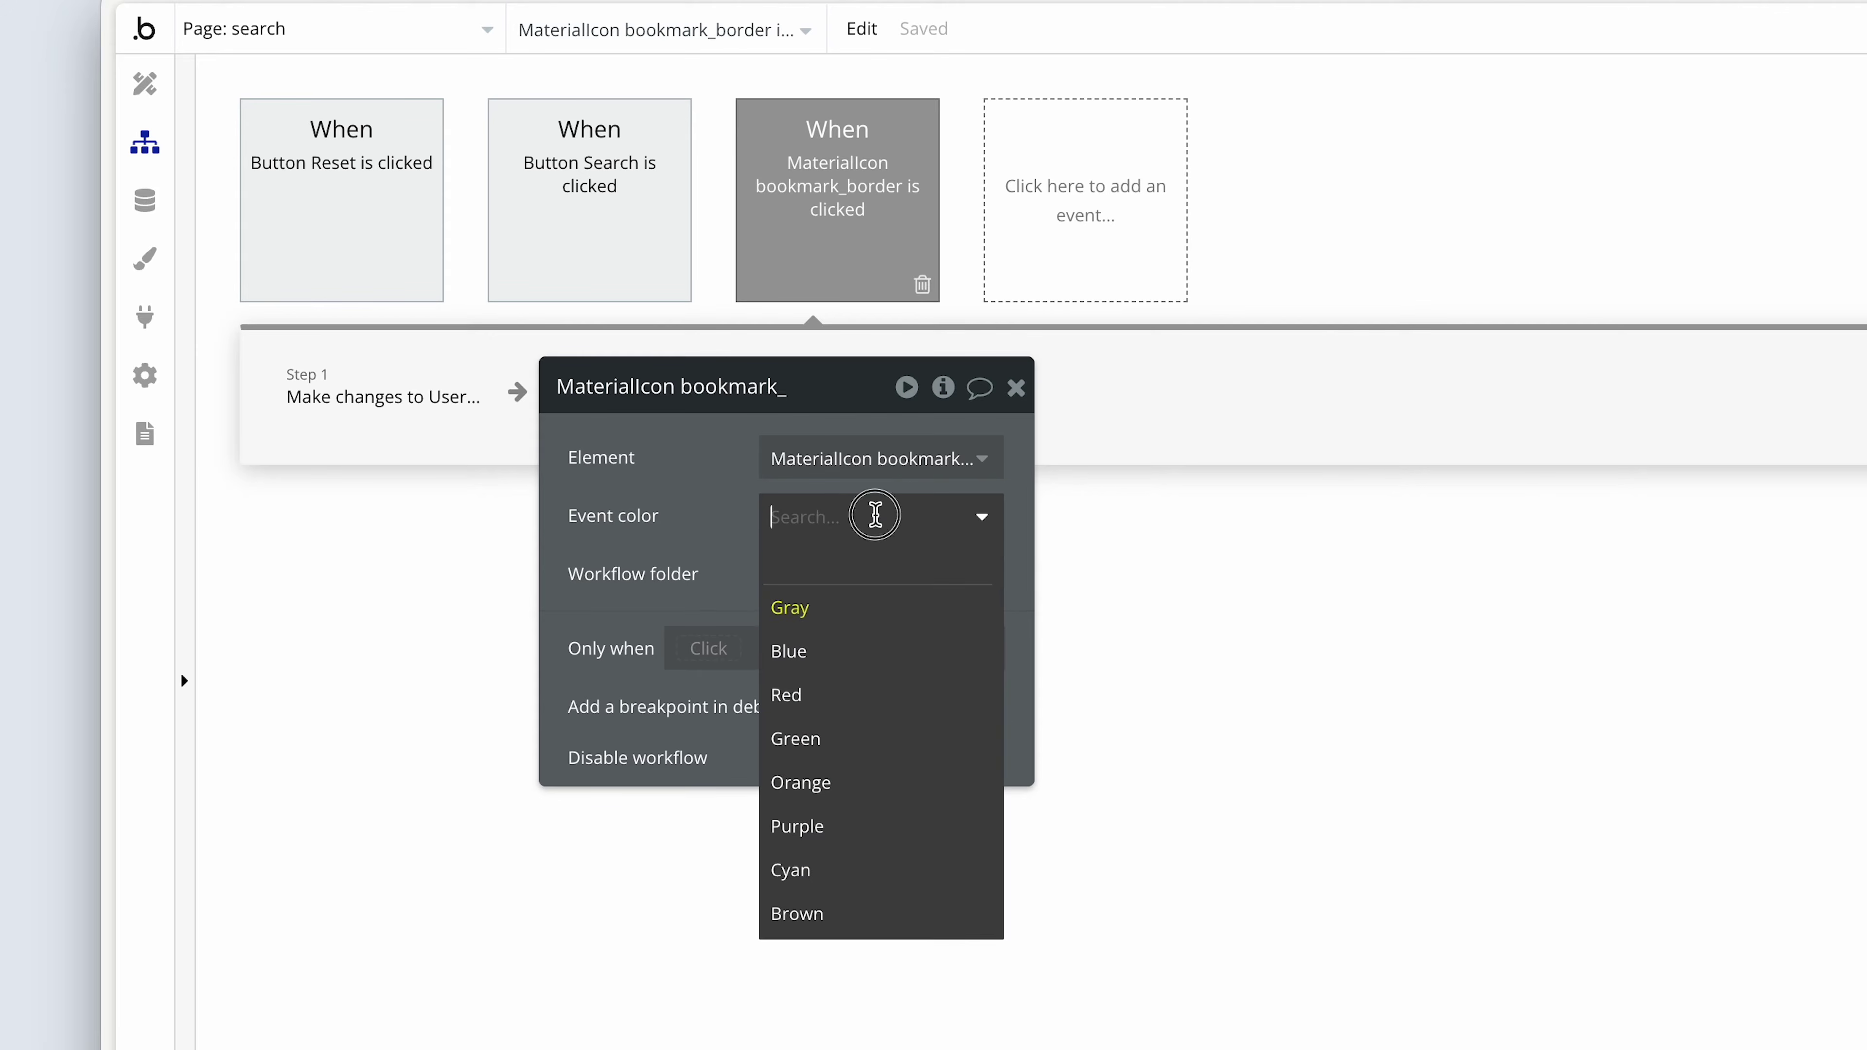
left_click(867, 732)
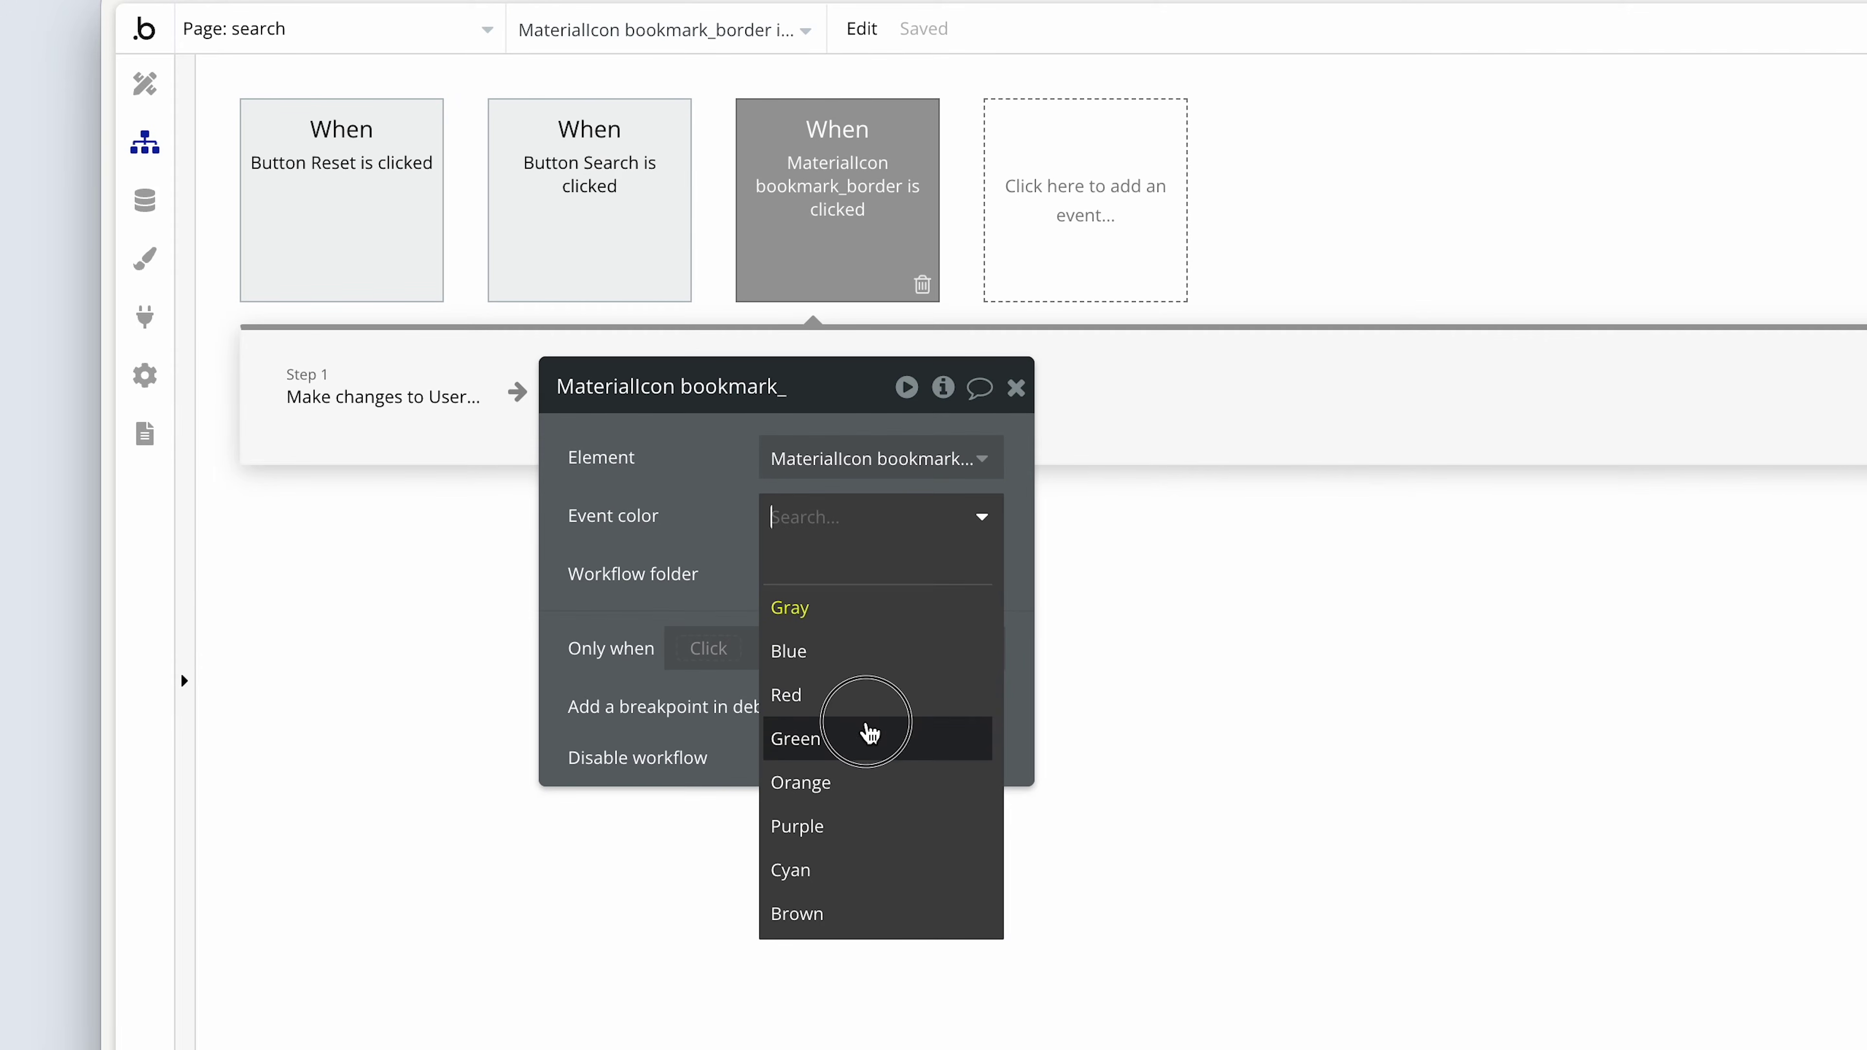
- Add an Only when condition: Current User's Bookmarked jobs doesn't contain Parent group's Job
left_click(708, 647)
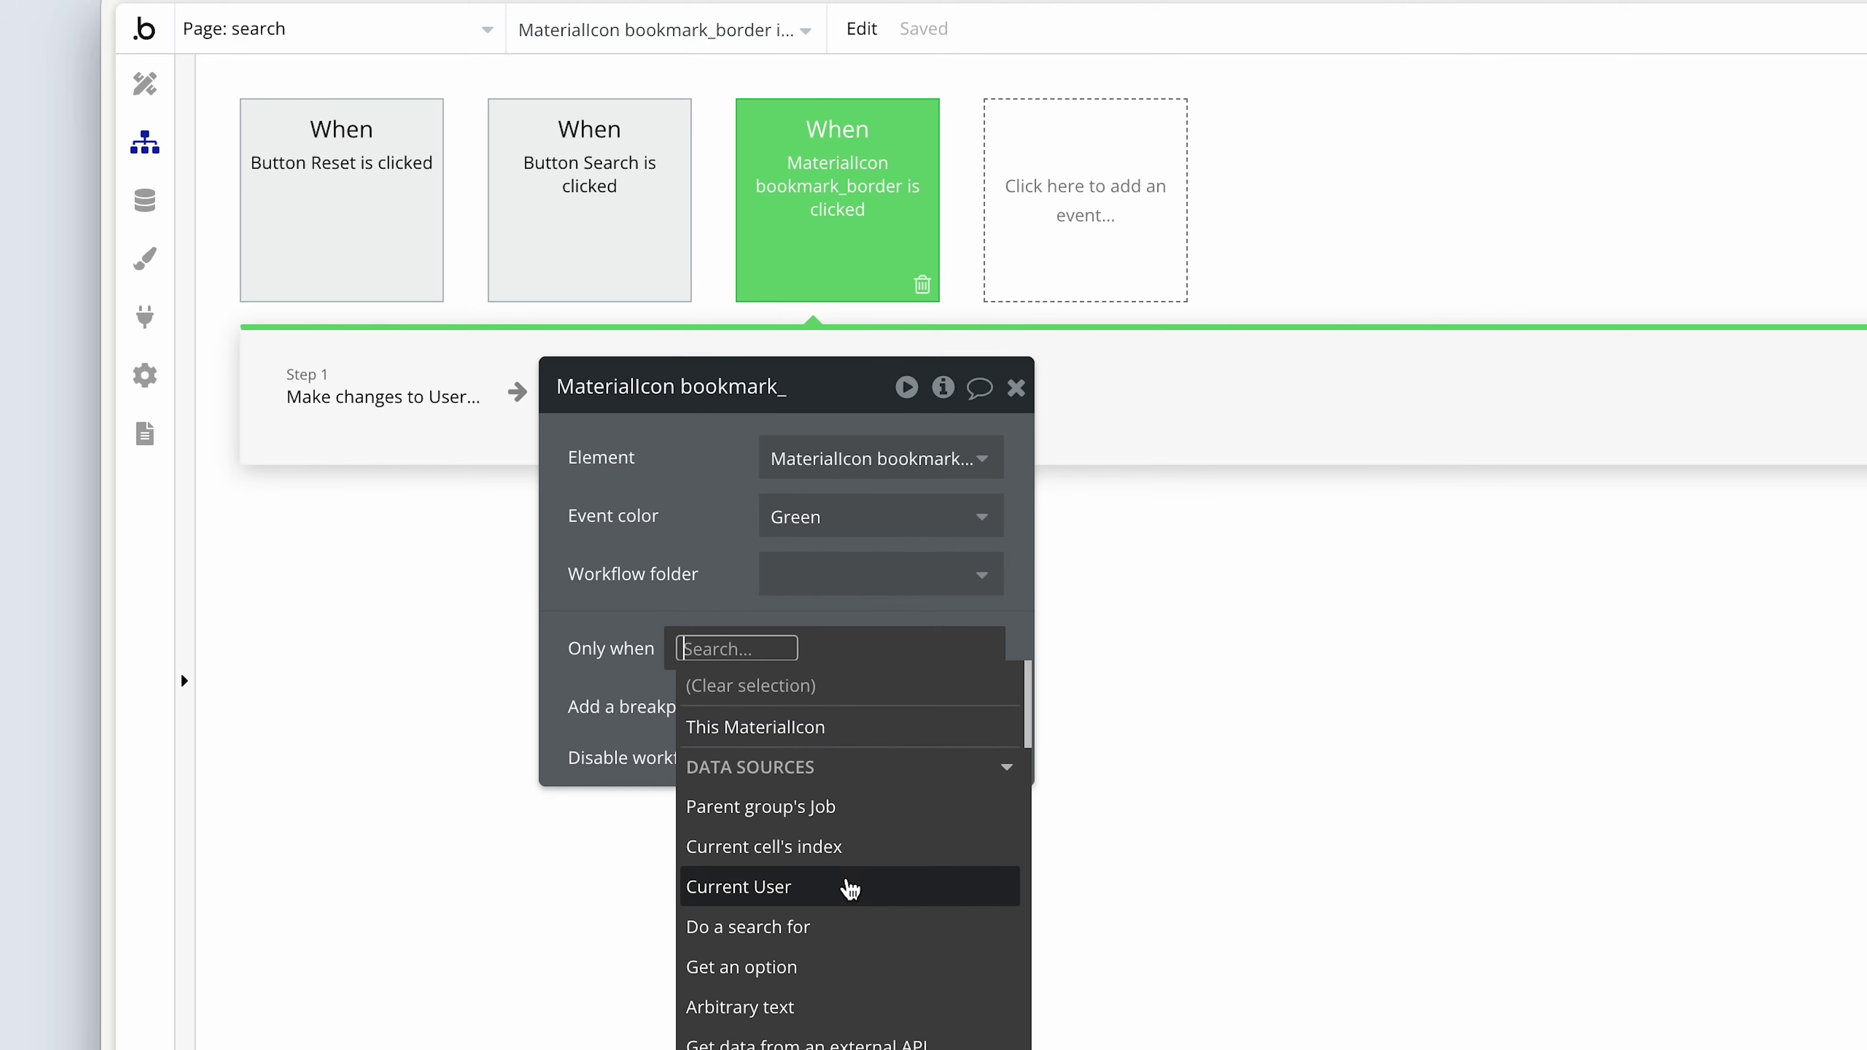
left_click(847, 886)
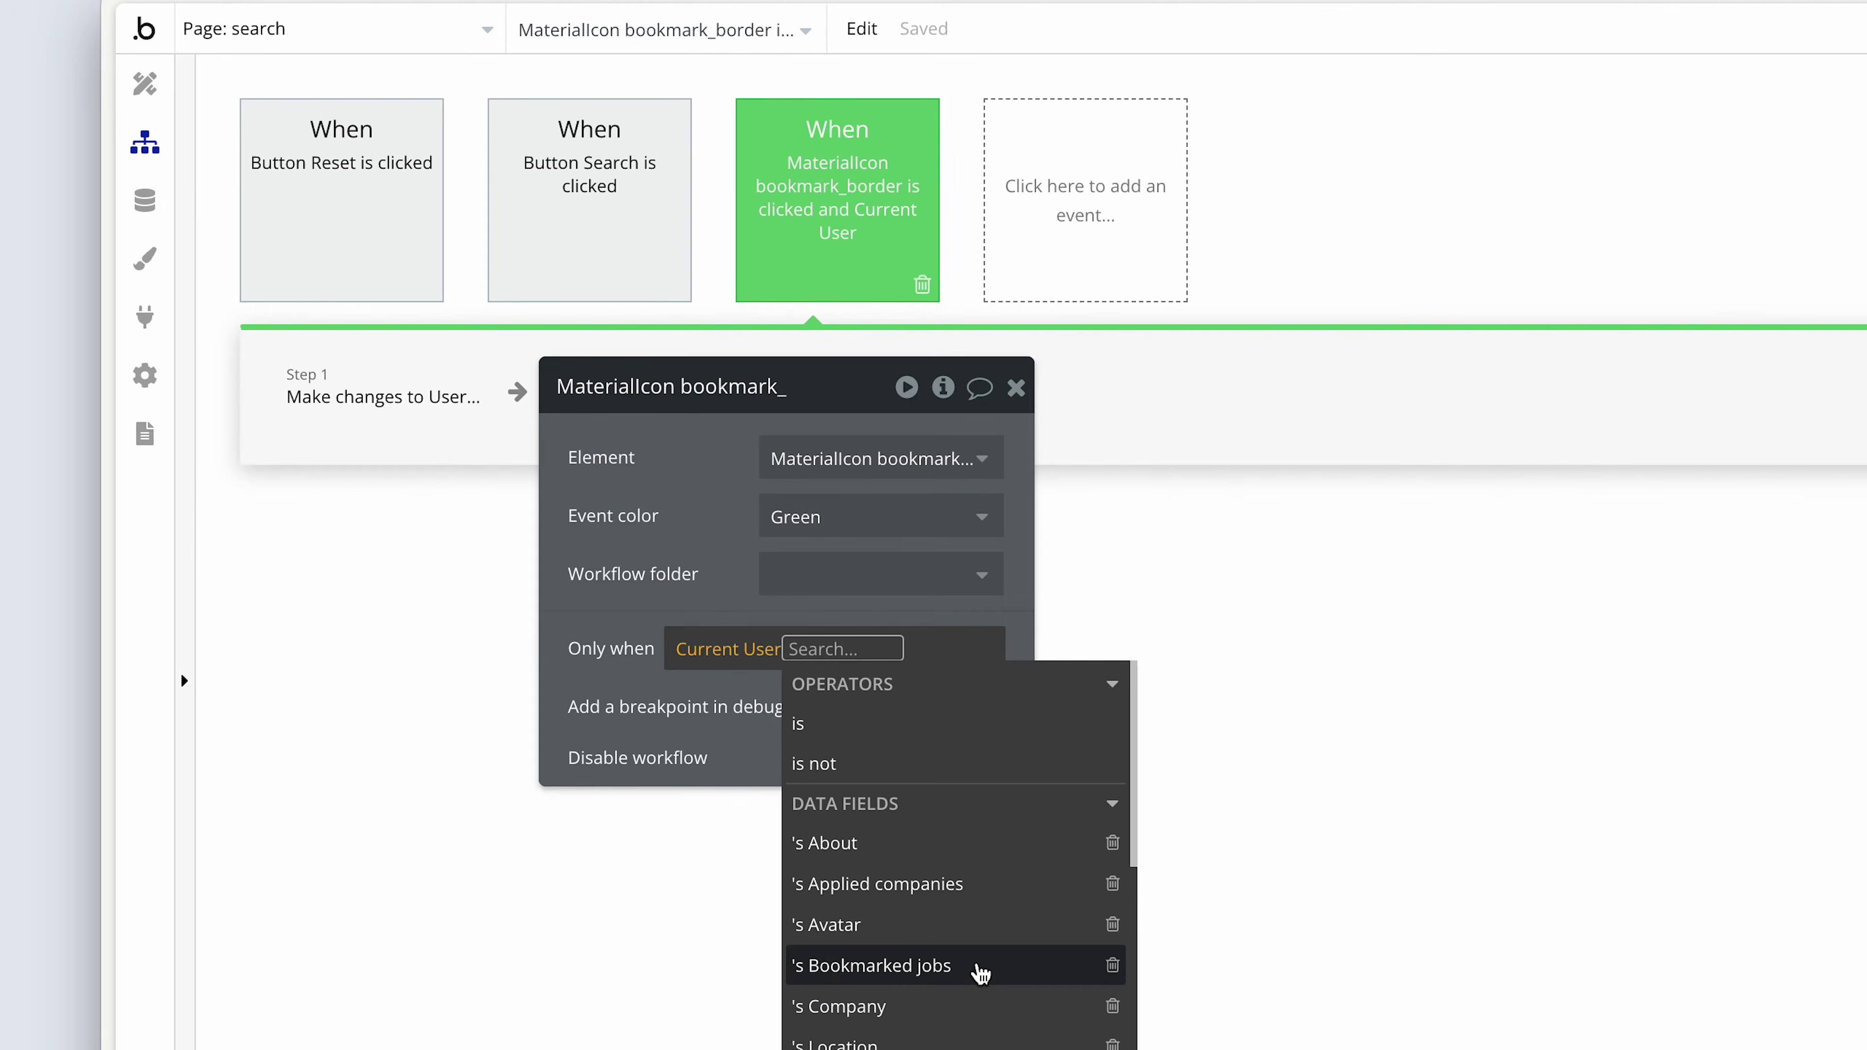
left_click(980, 972)
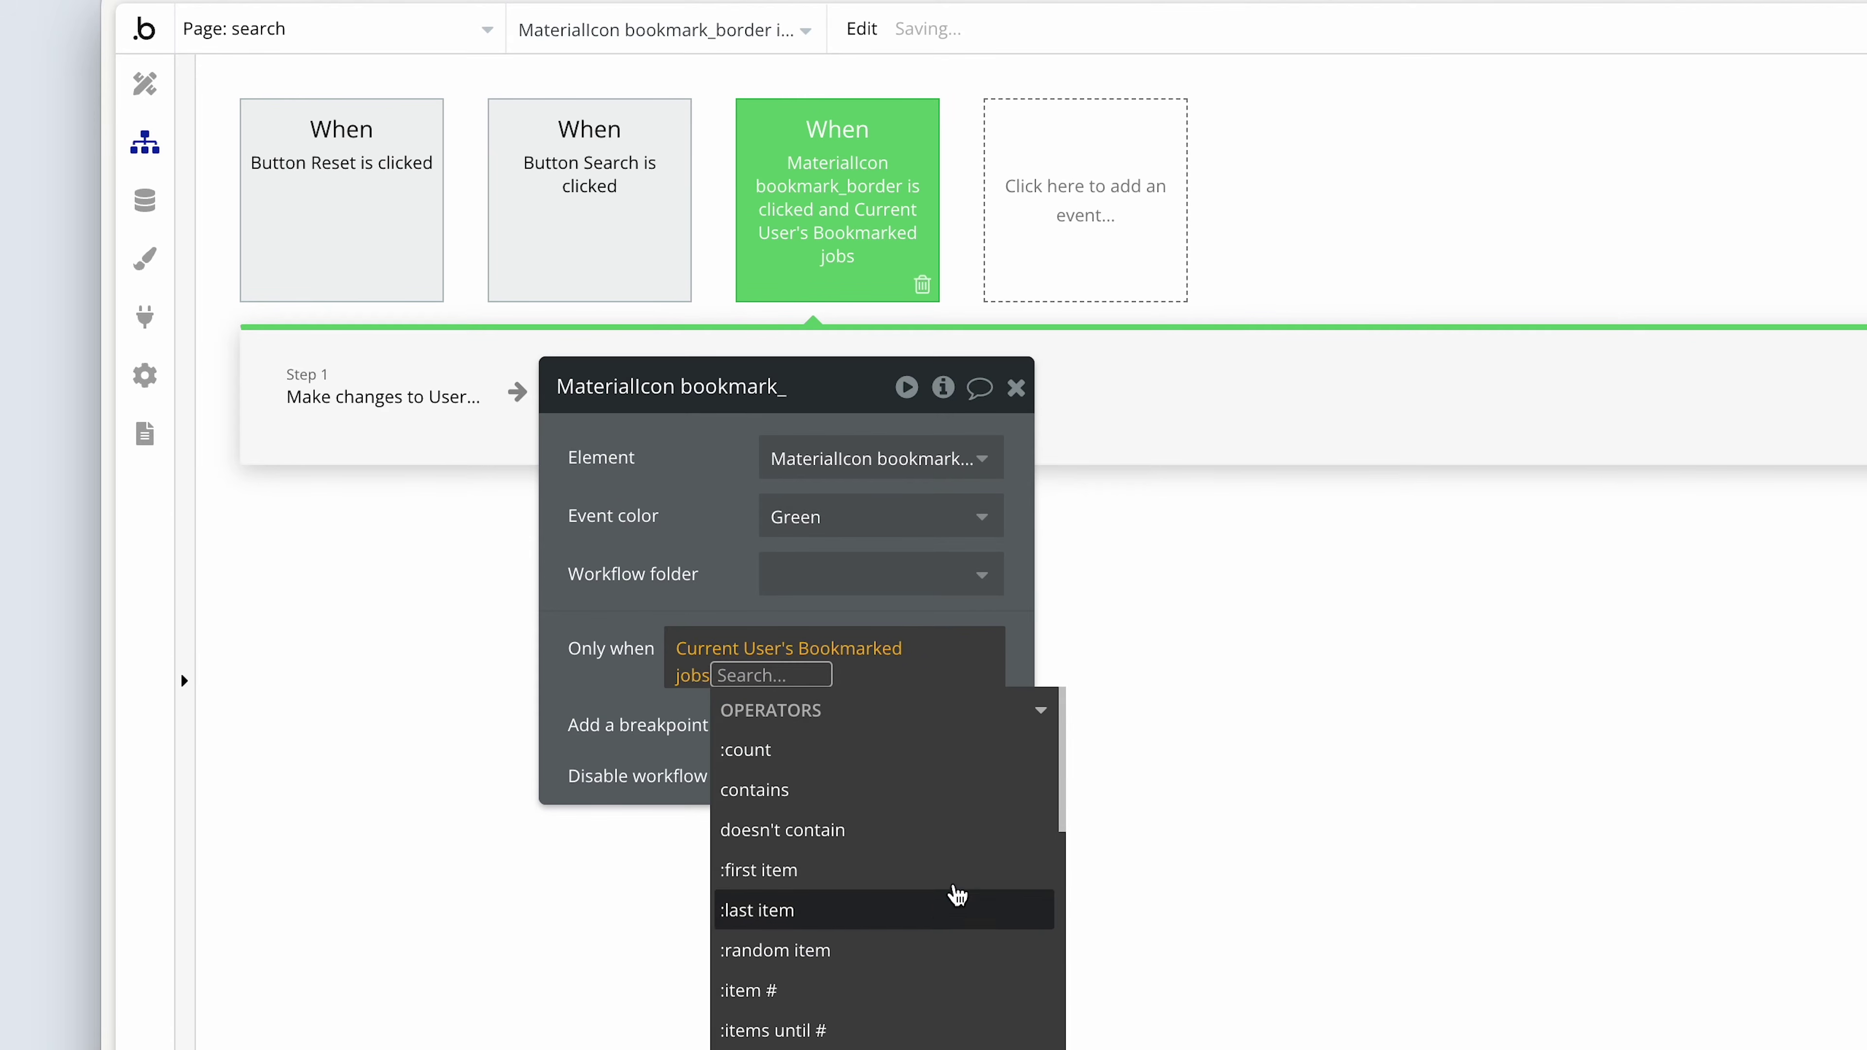
left_click(929, 845)
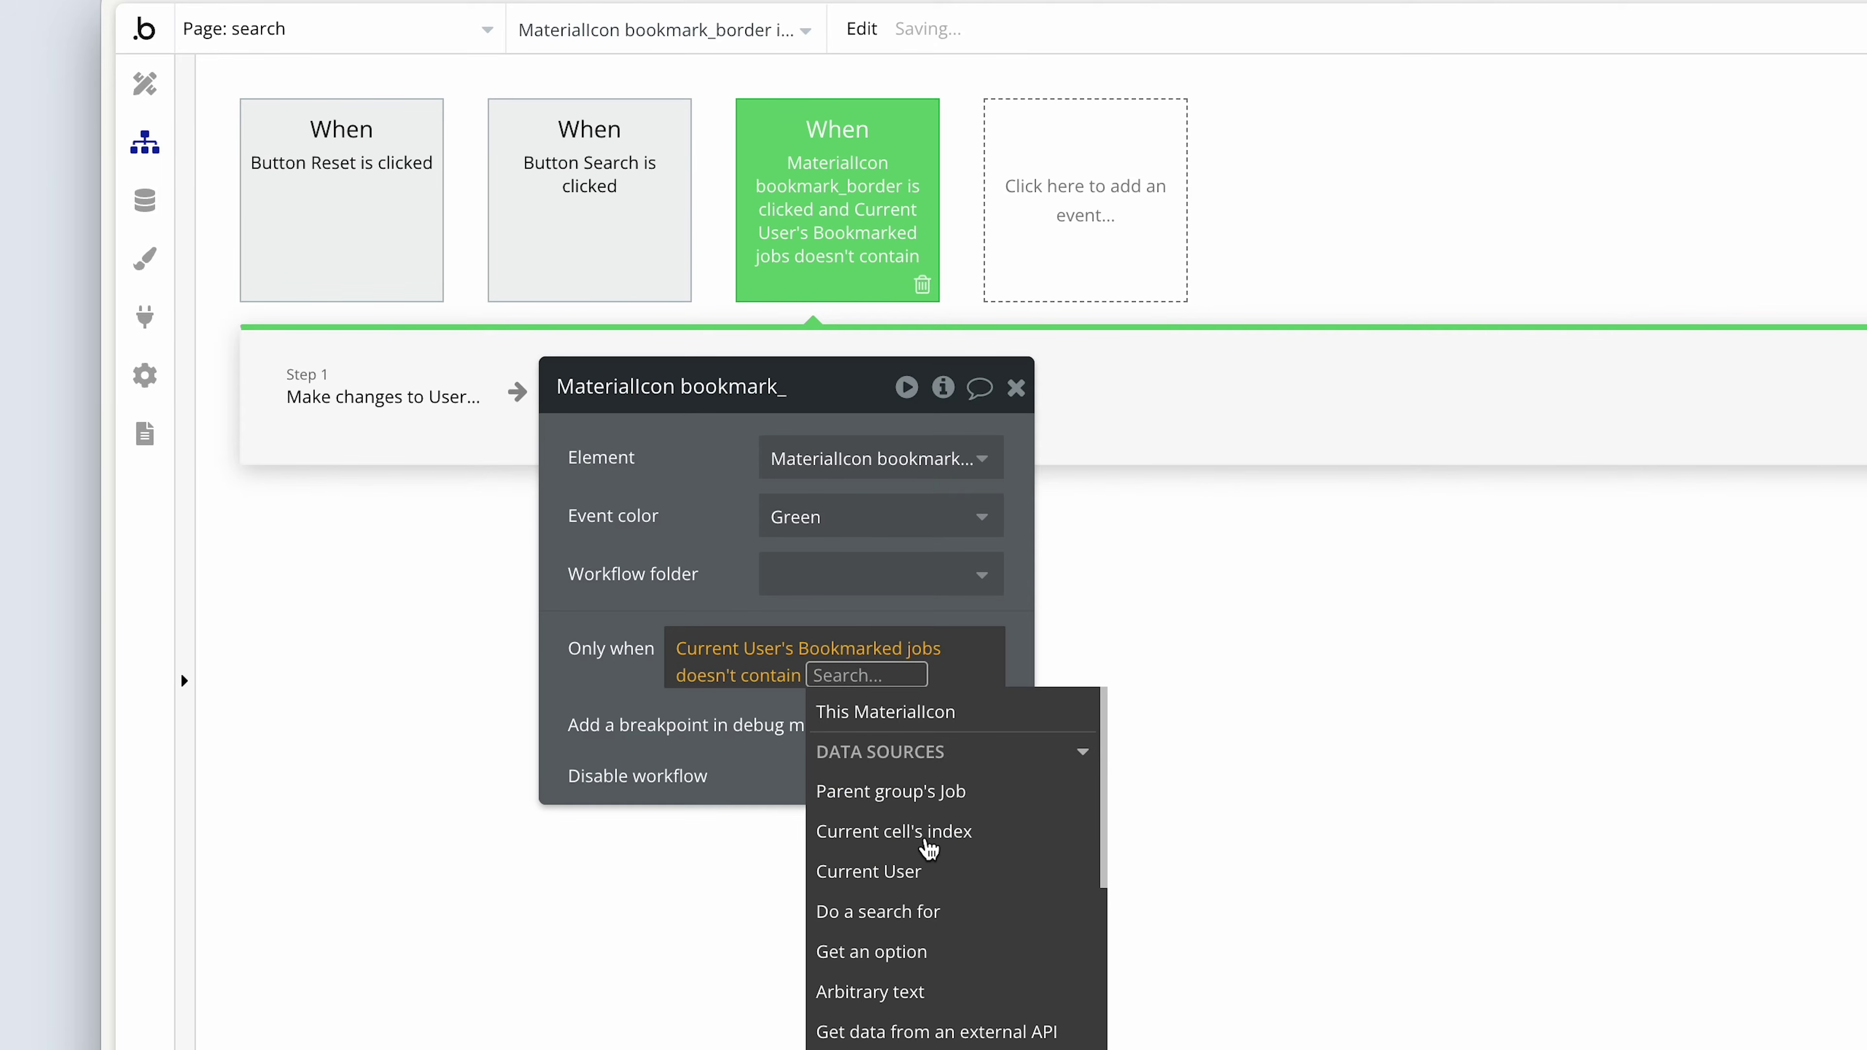
left_click(1004, 804)
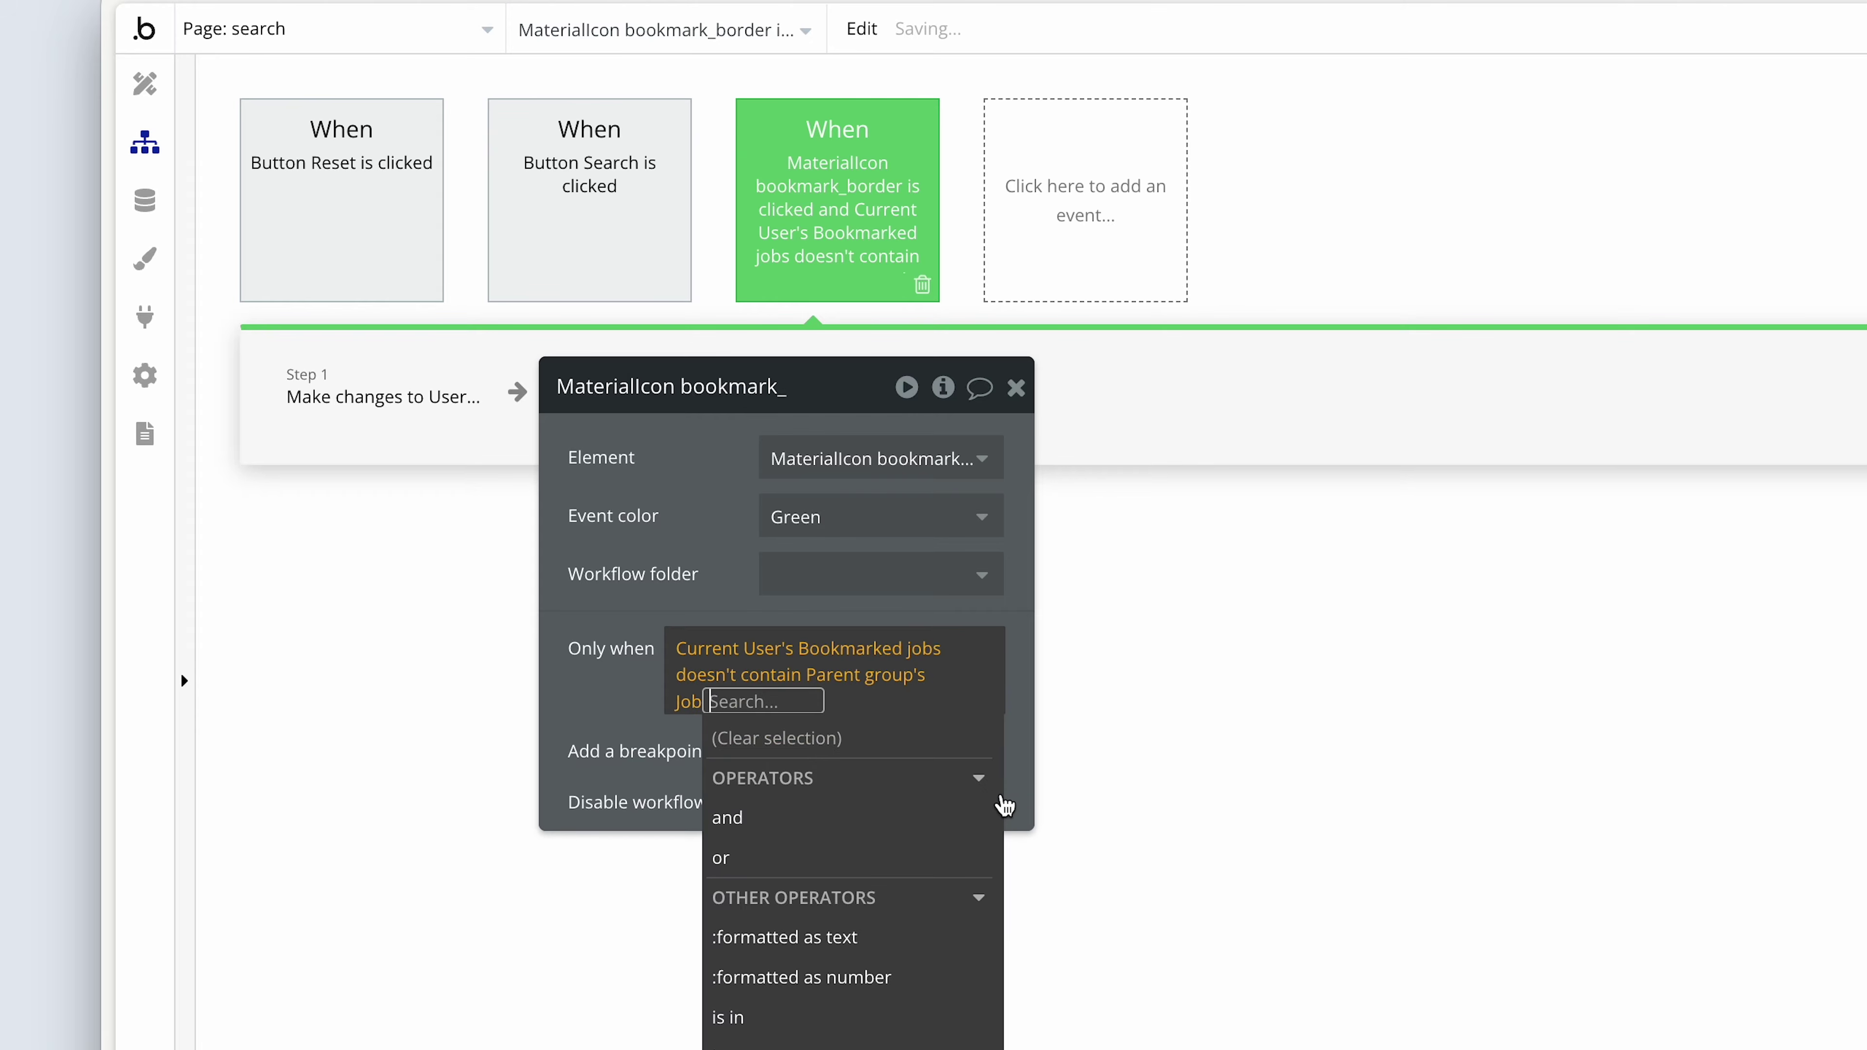
left_click(744, 595)
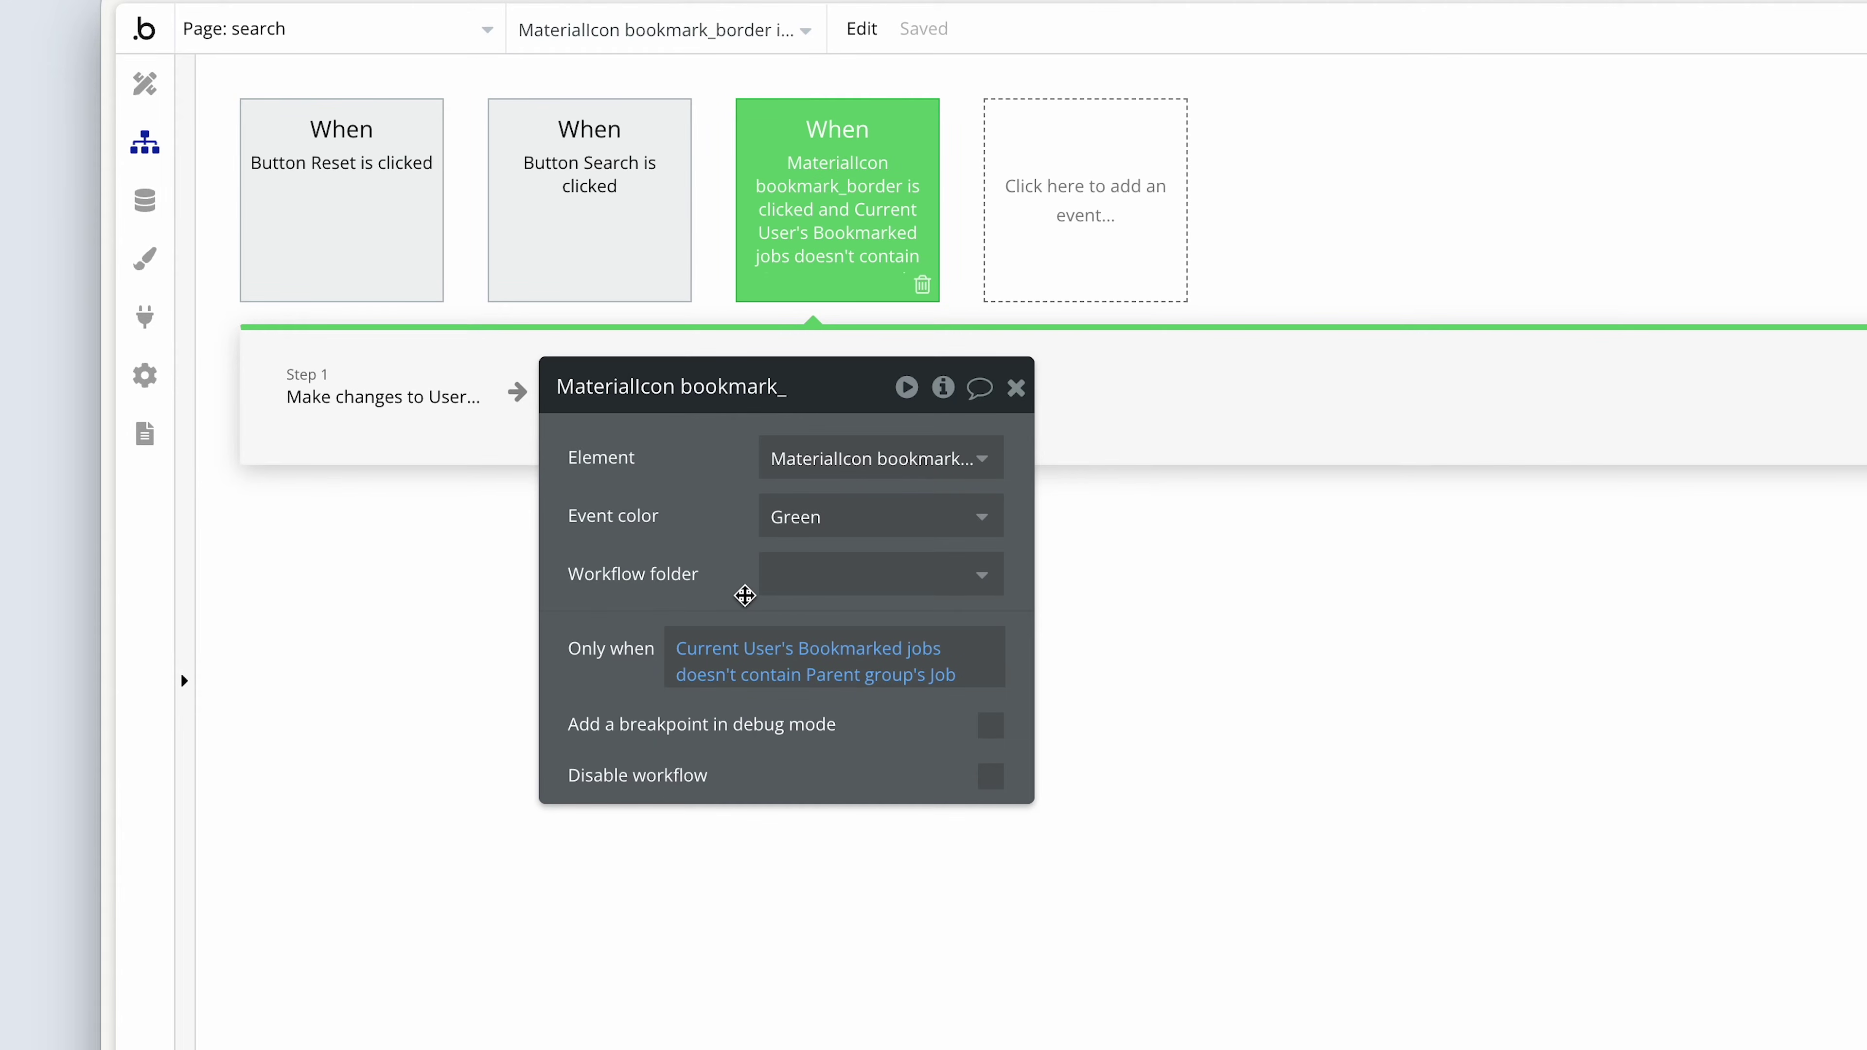
- Review the user-change step, then copy the green event
left_click(380, 418)
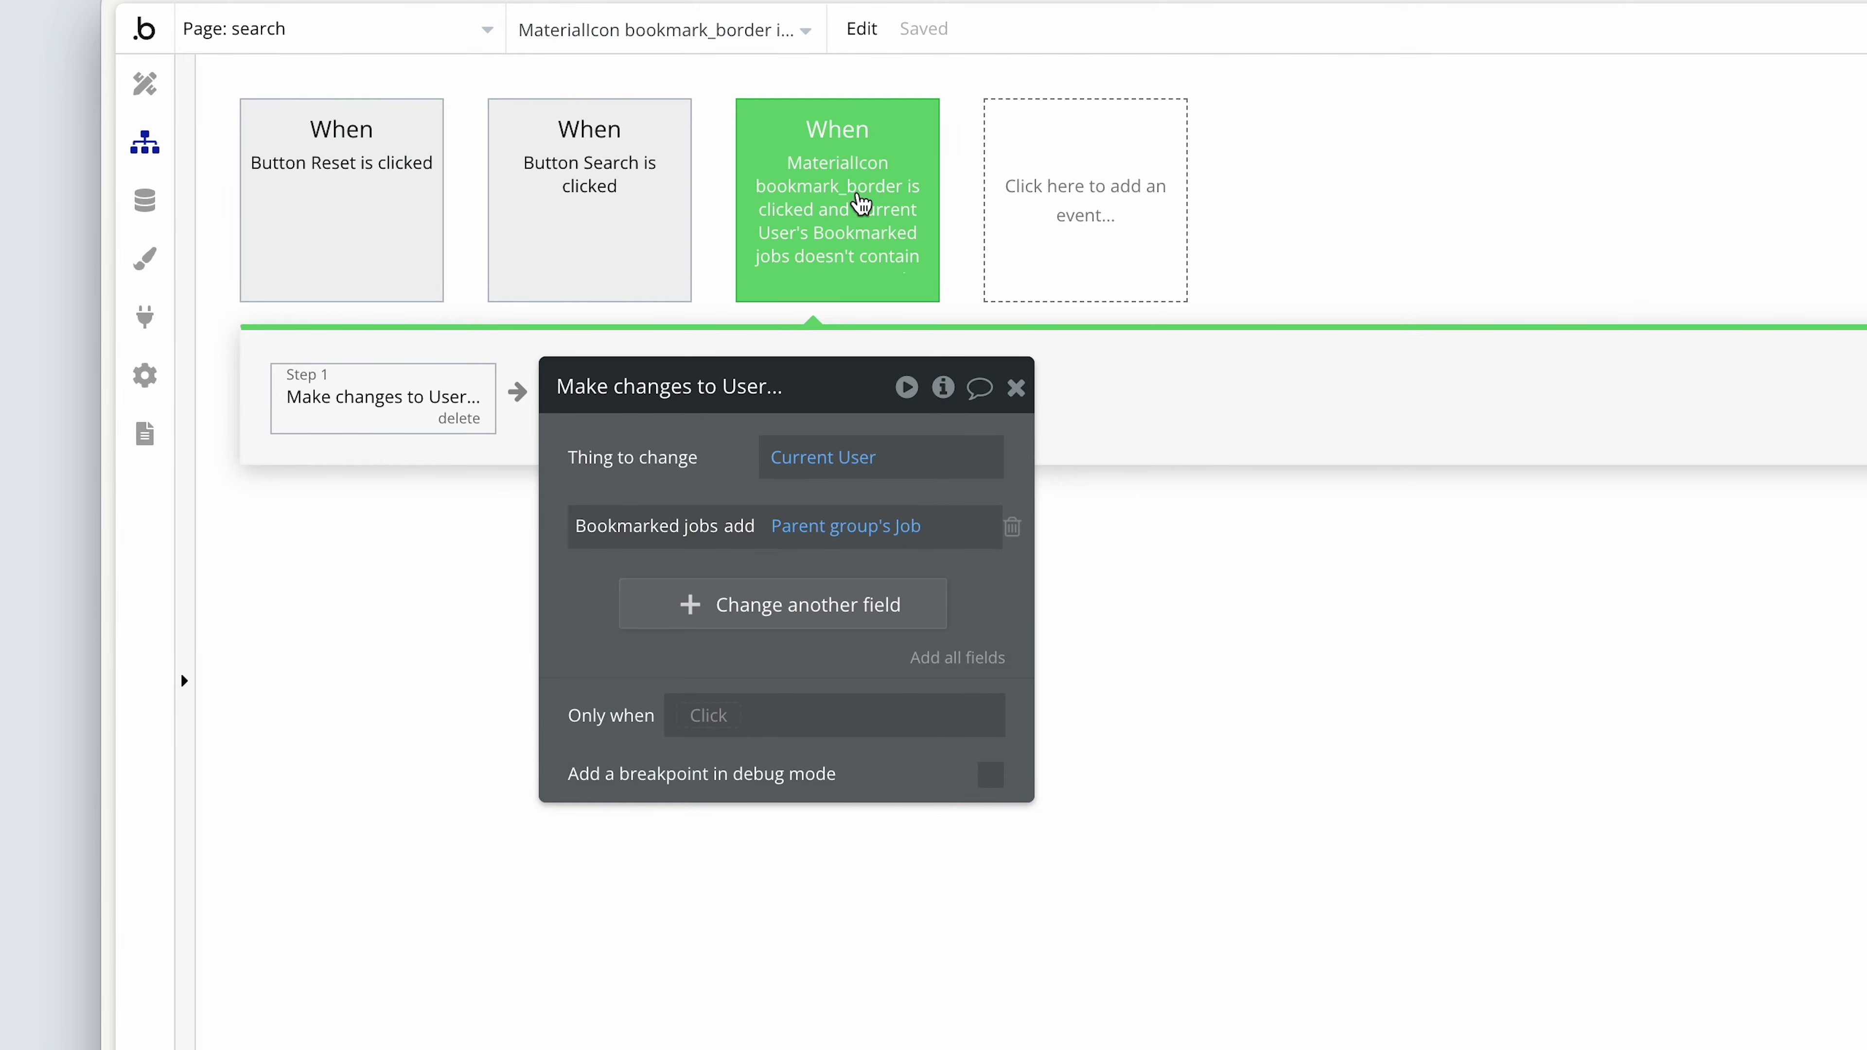
right_click(861, 205)
left_click(952, 350)
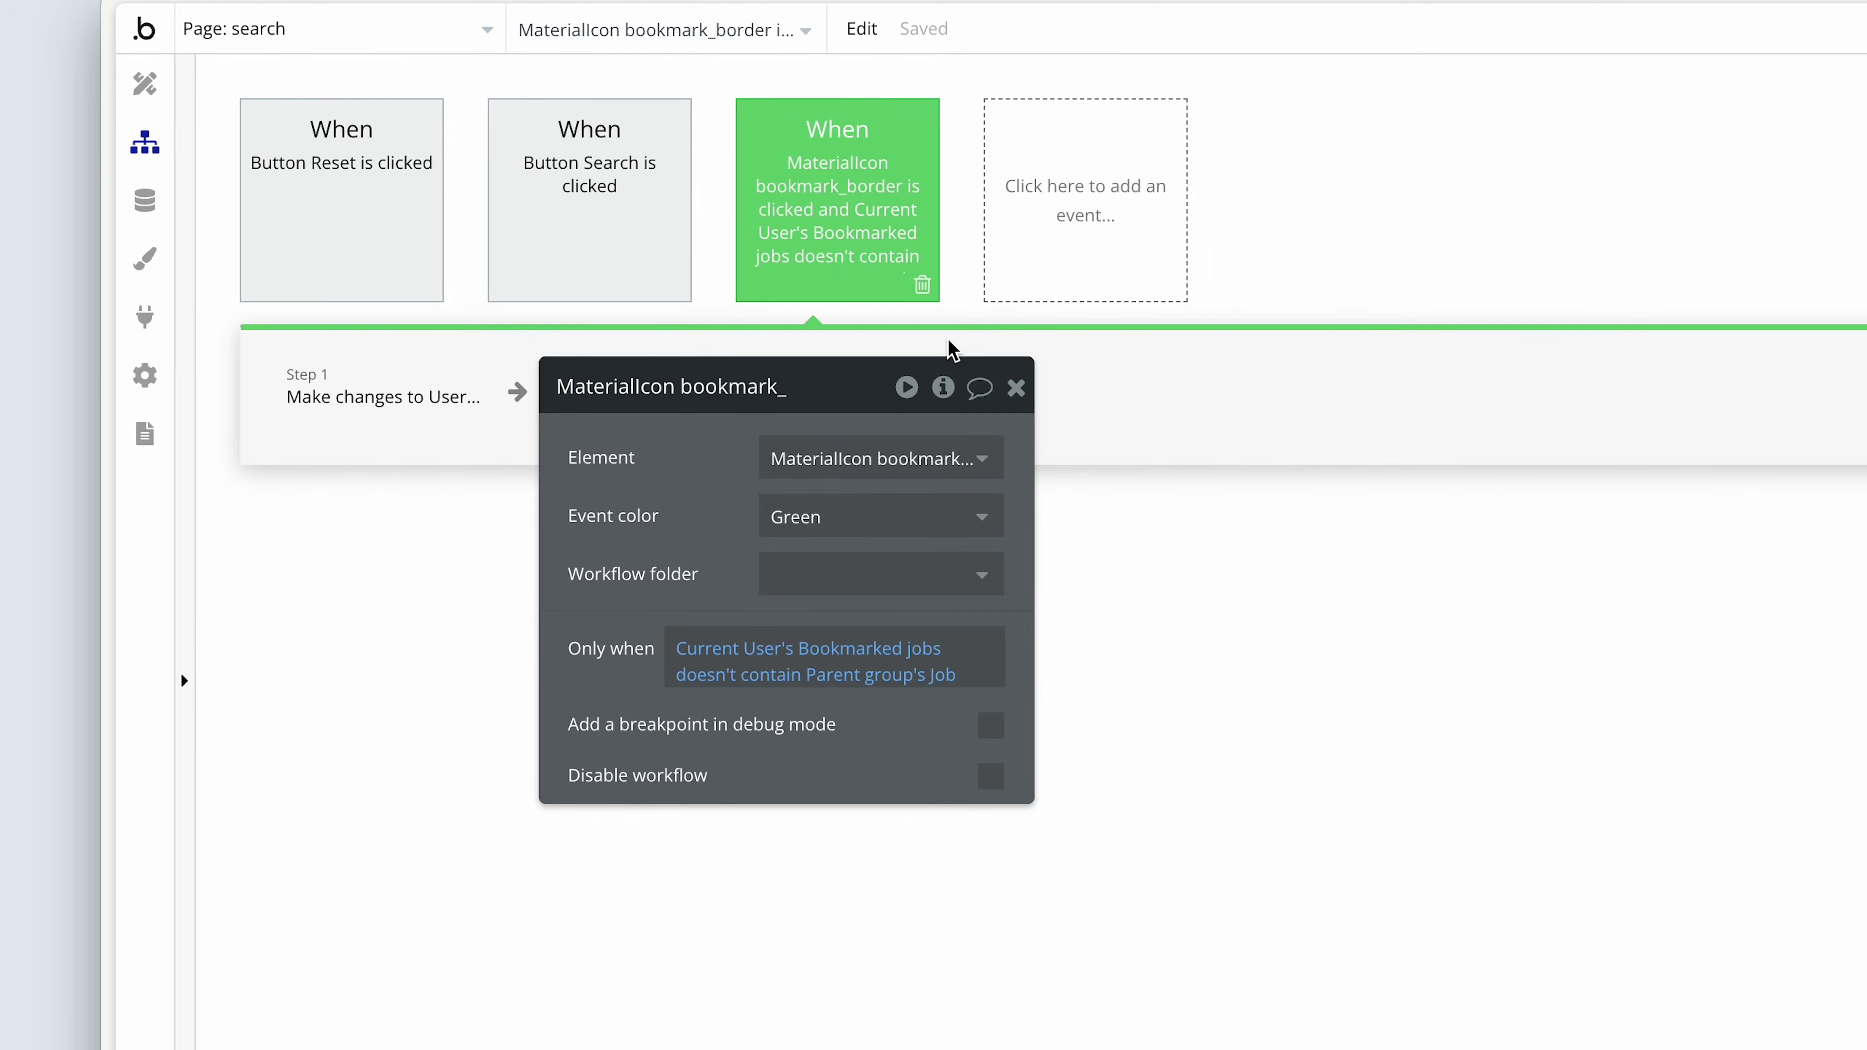
right_click(869, 239)
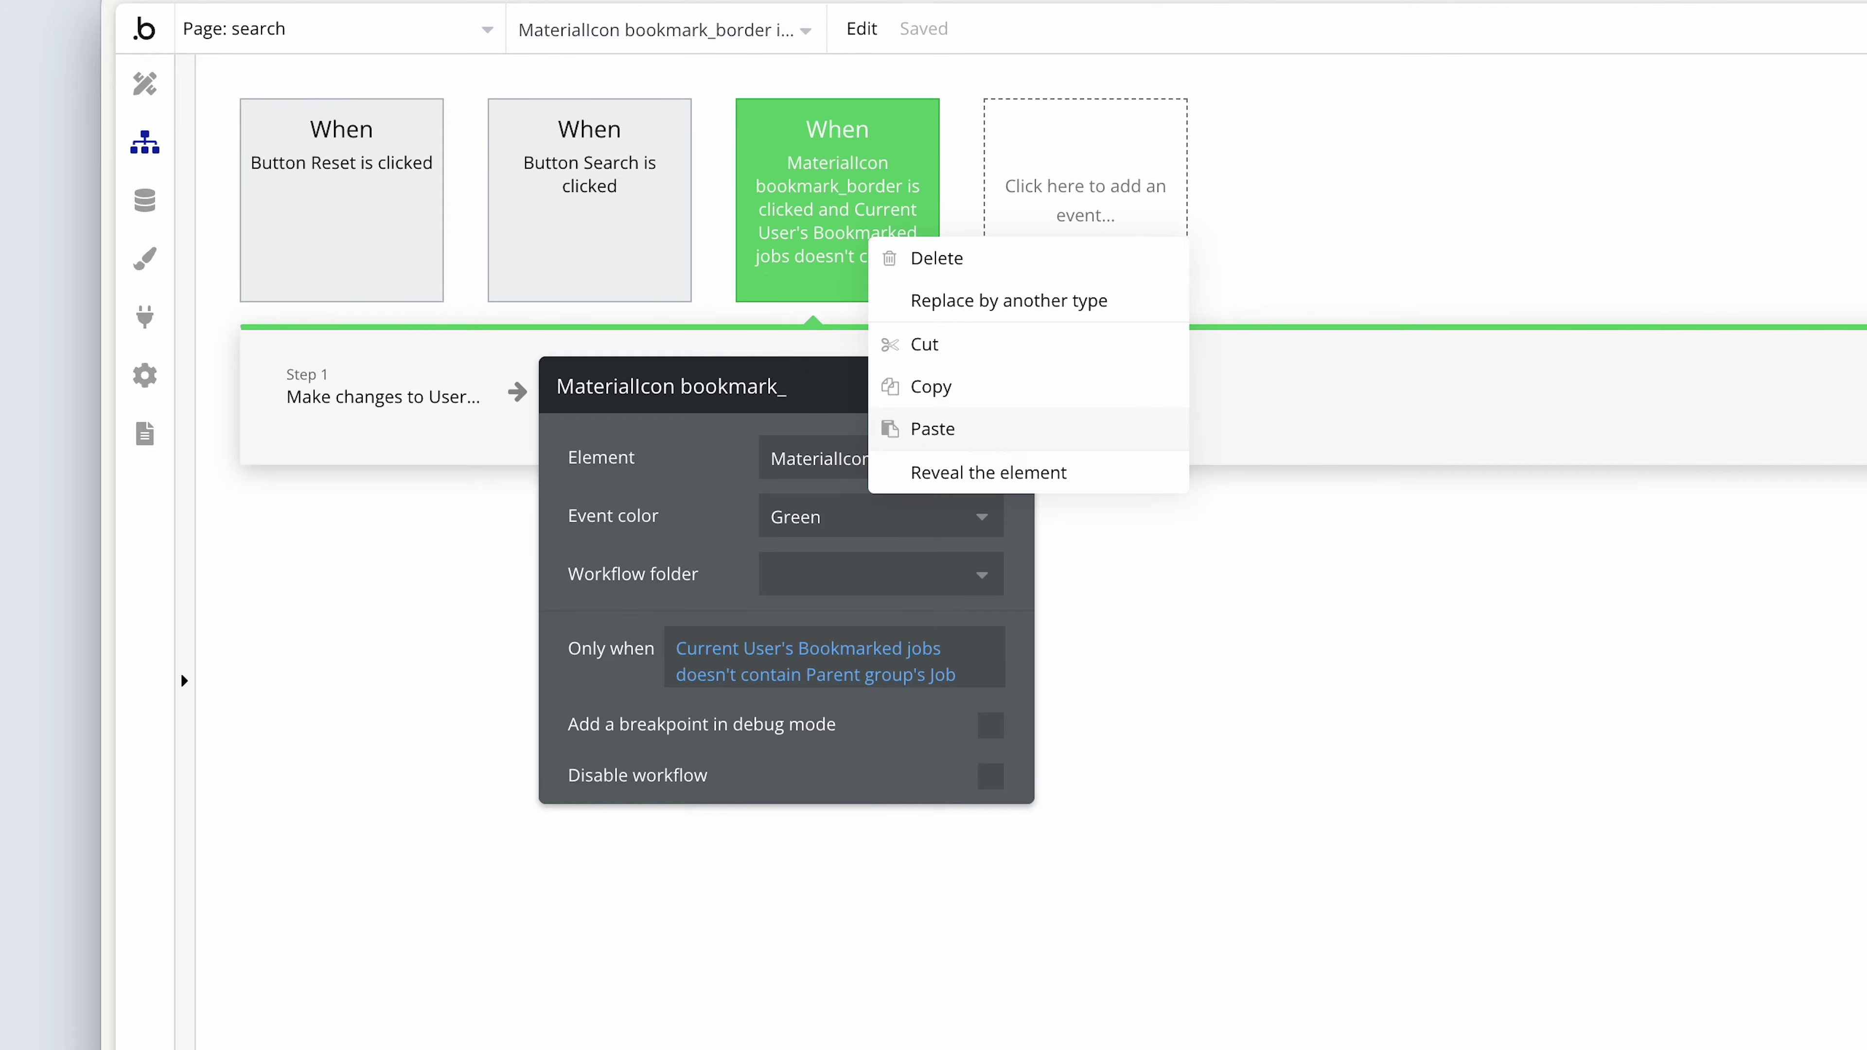
- Paste a copy of the event, colour it Orange, and change its condition to 'contains'
left_click(970, 429)
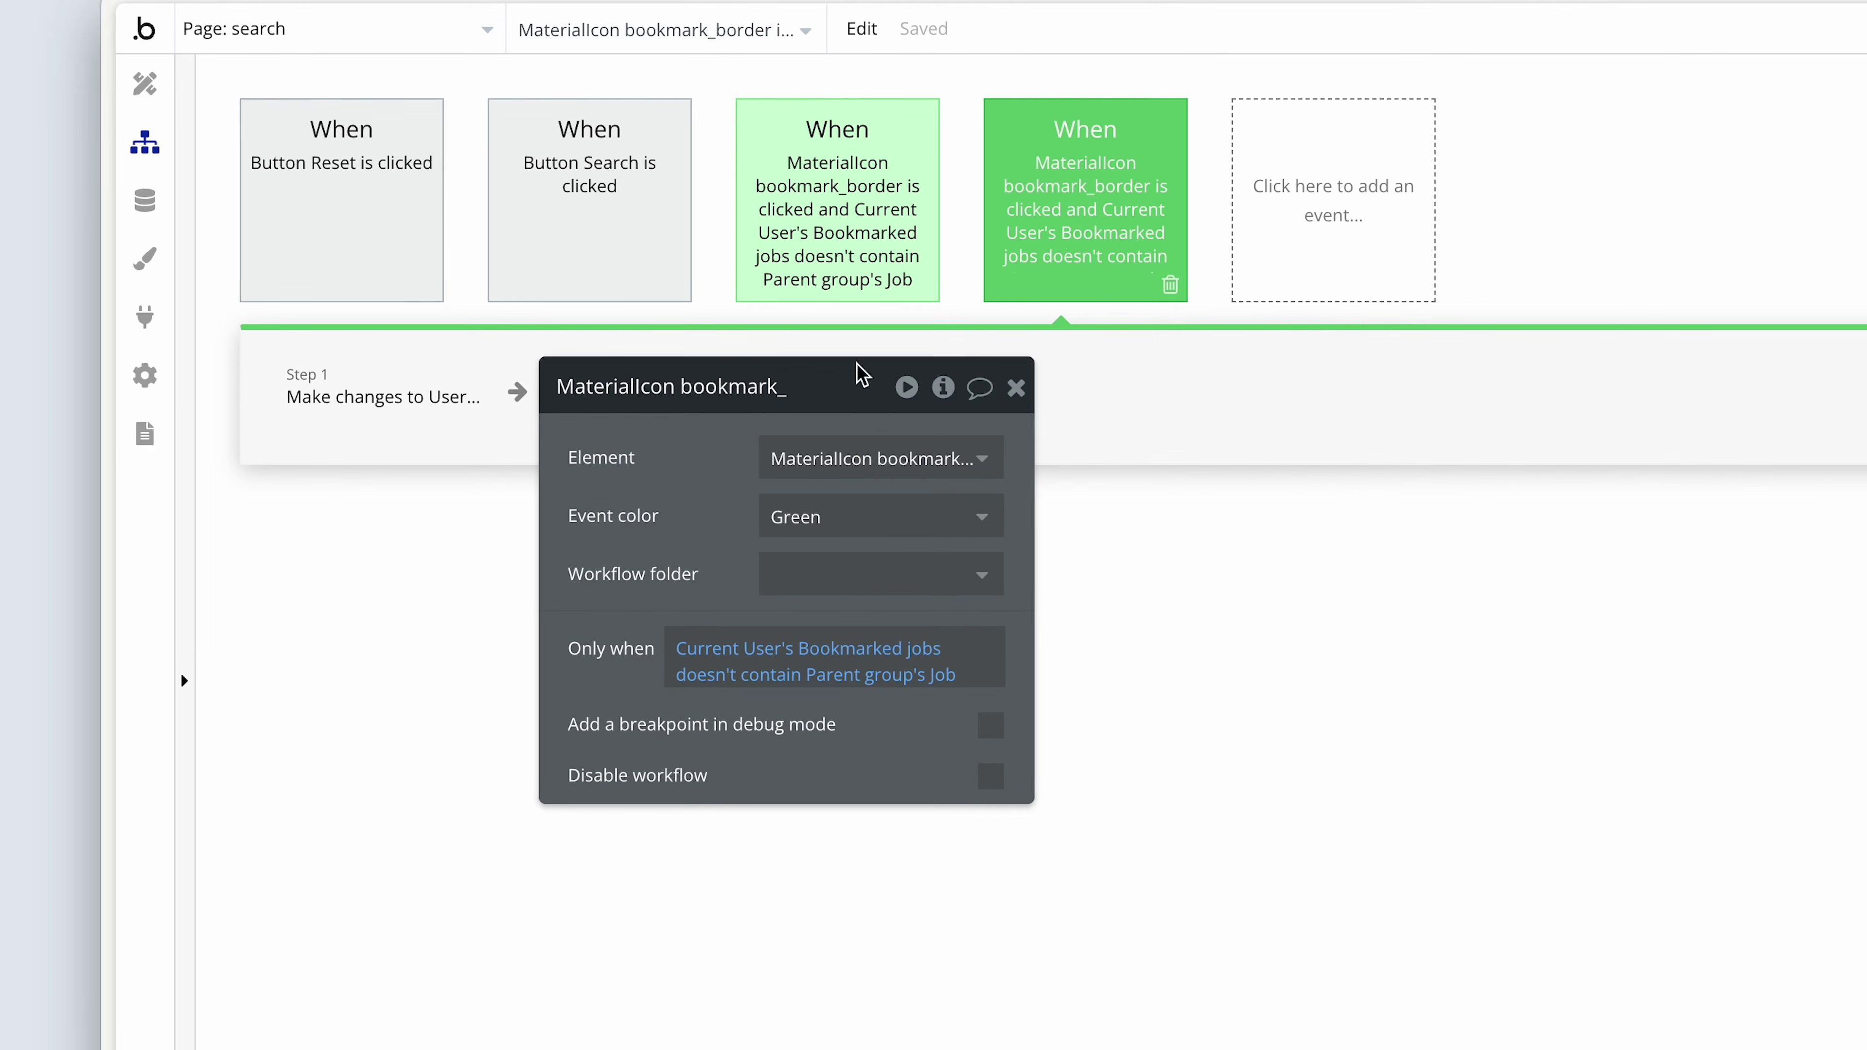
left_click(846, 517)
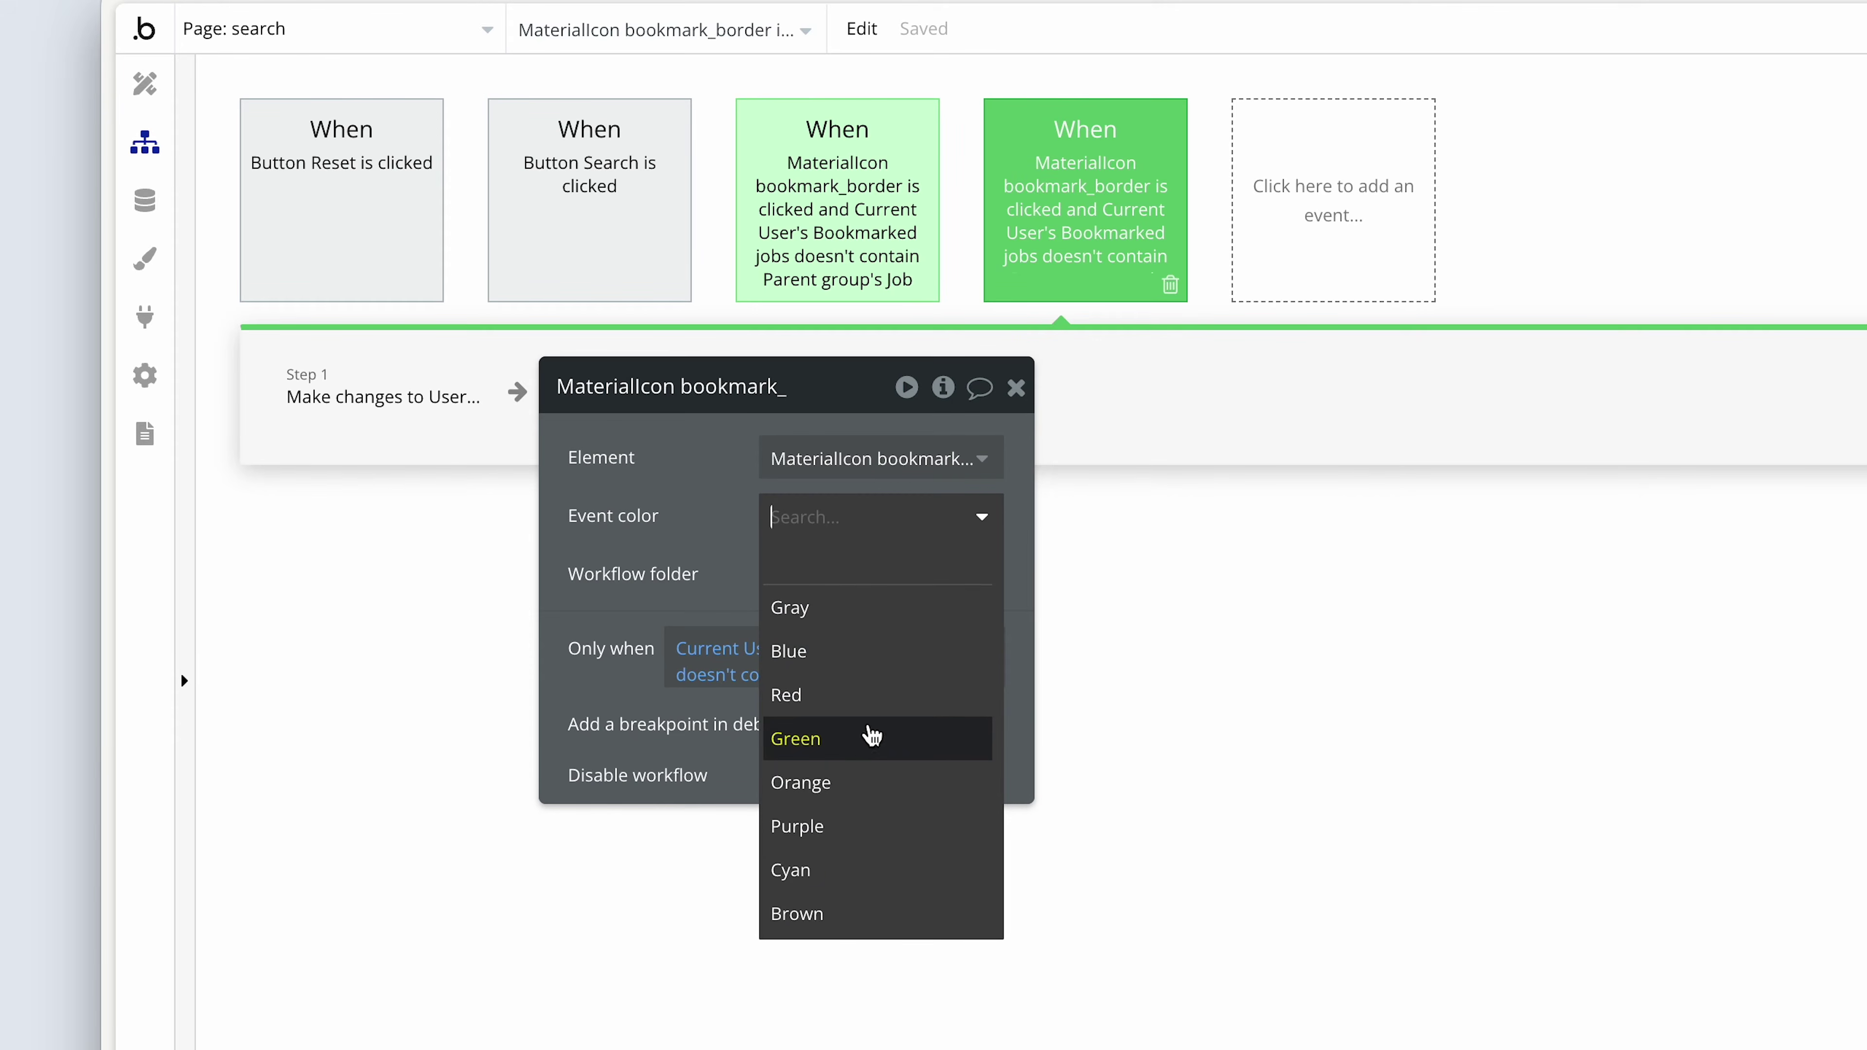
left_click(867, 780)
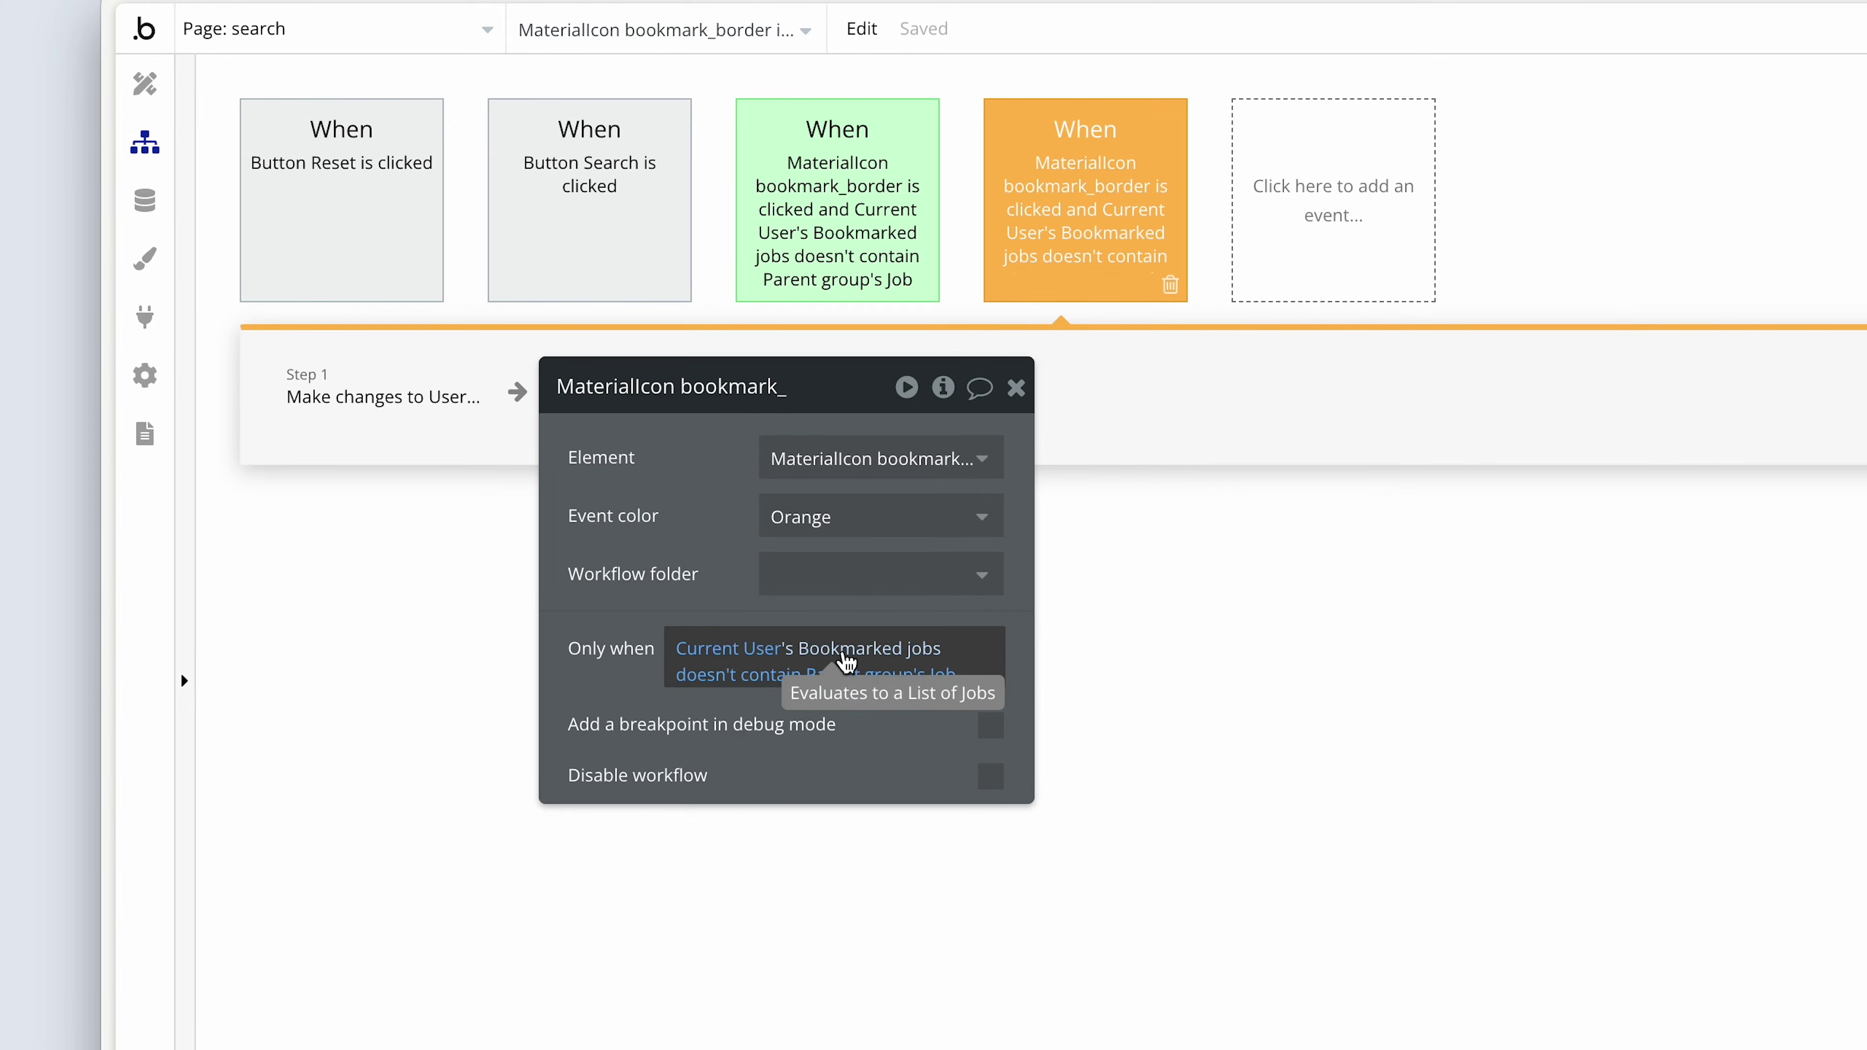
left_click(743, 688)
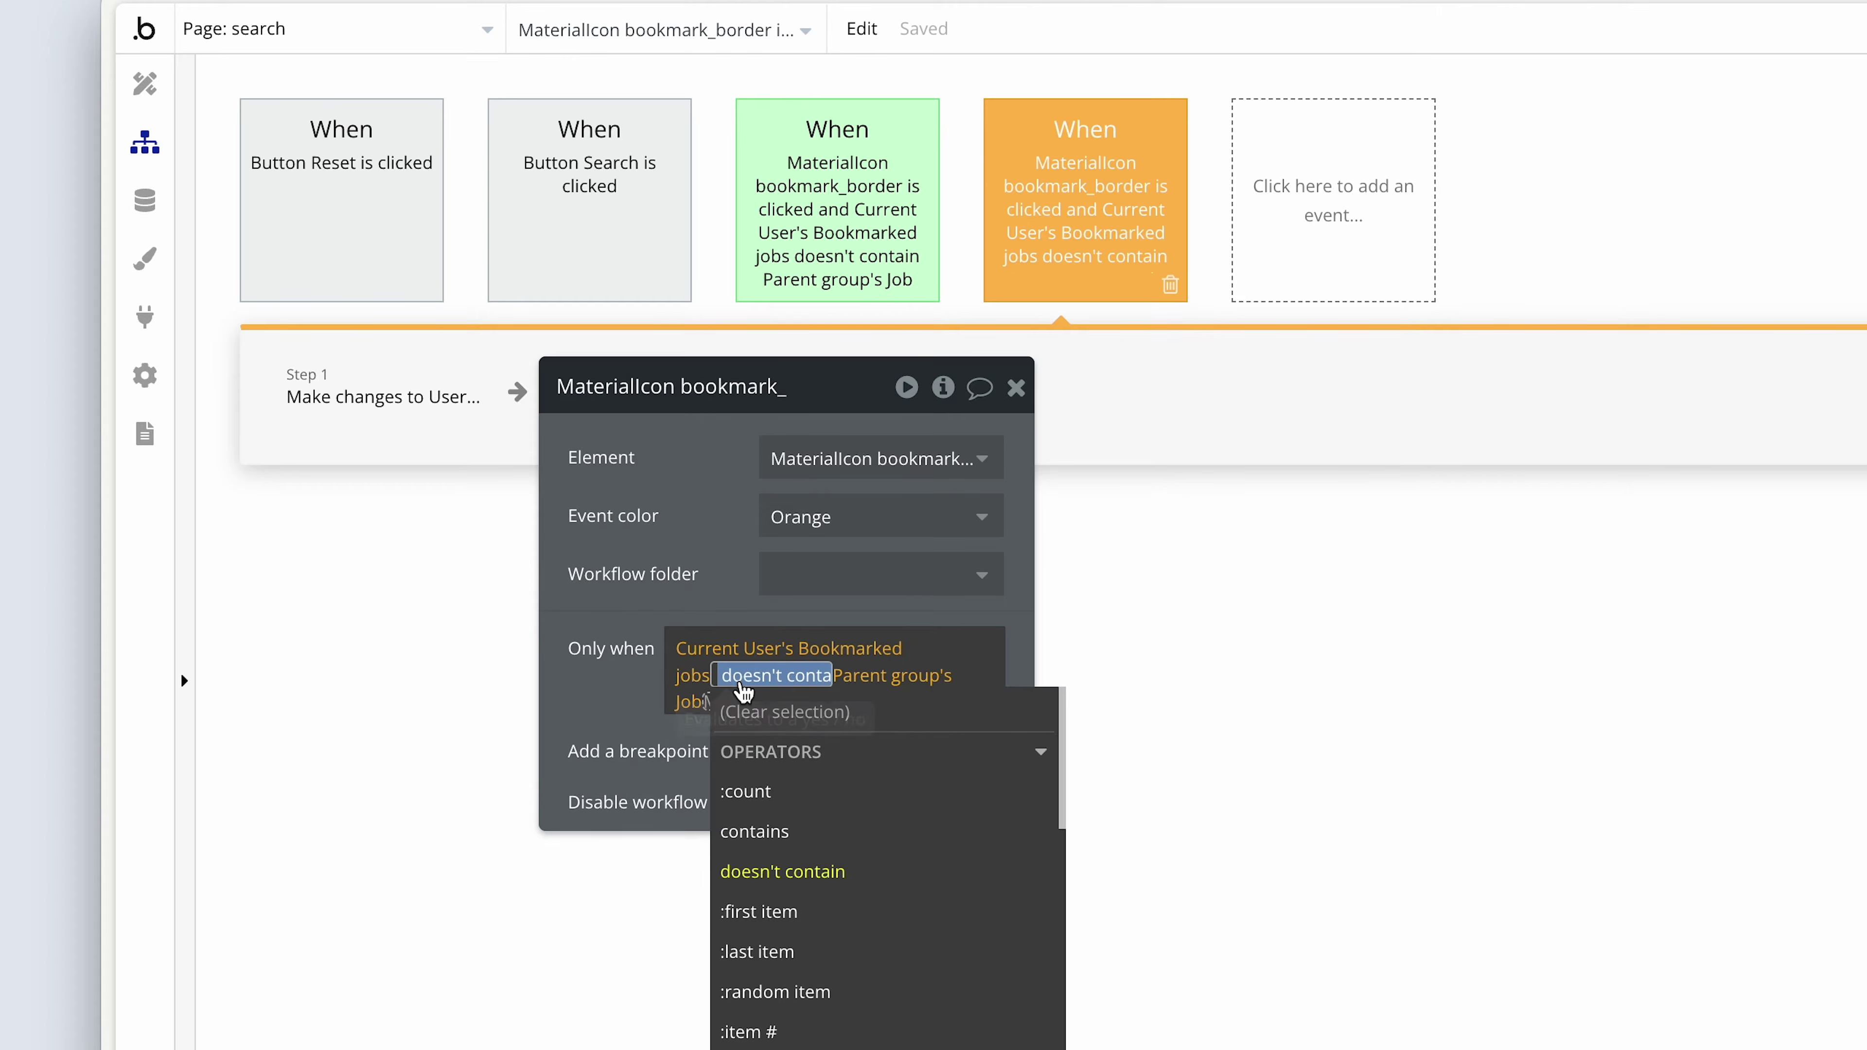
left_click(809, 829)
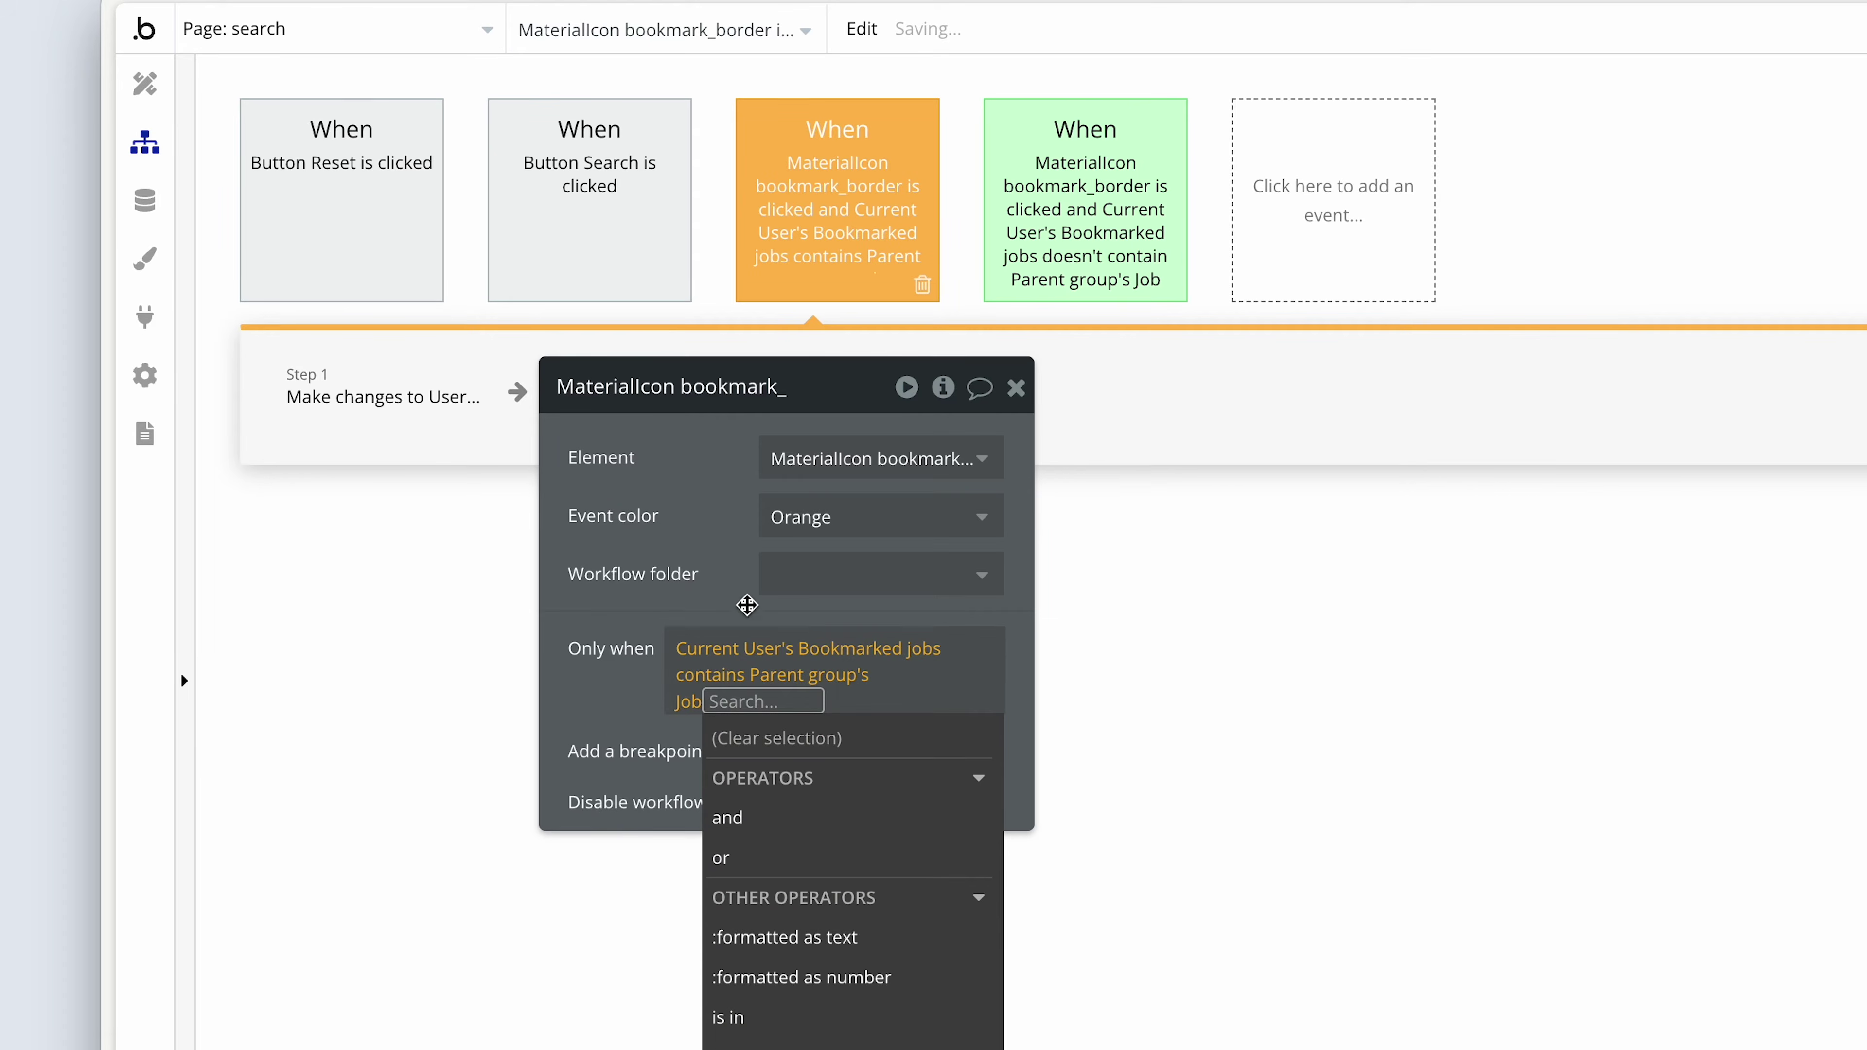
left_click(716, 557)
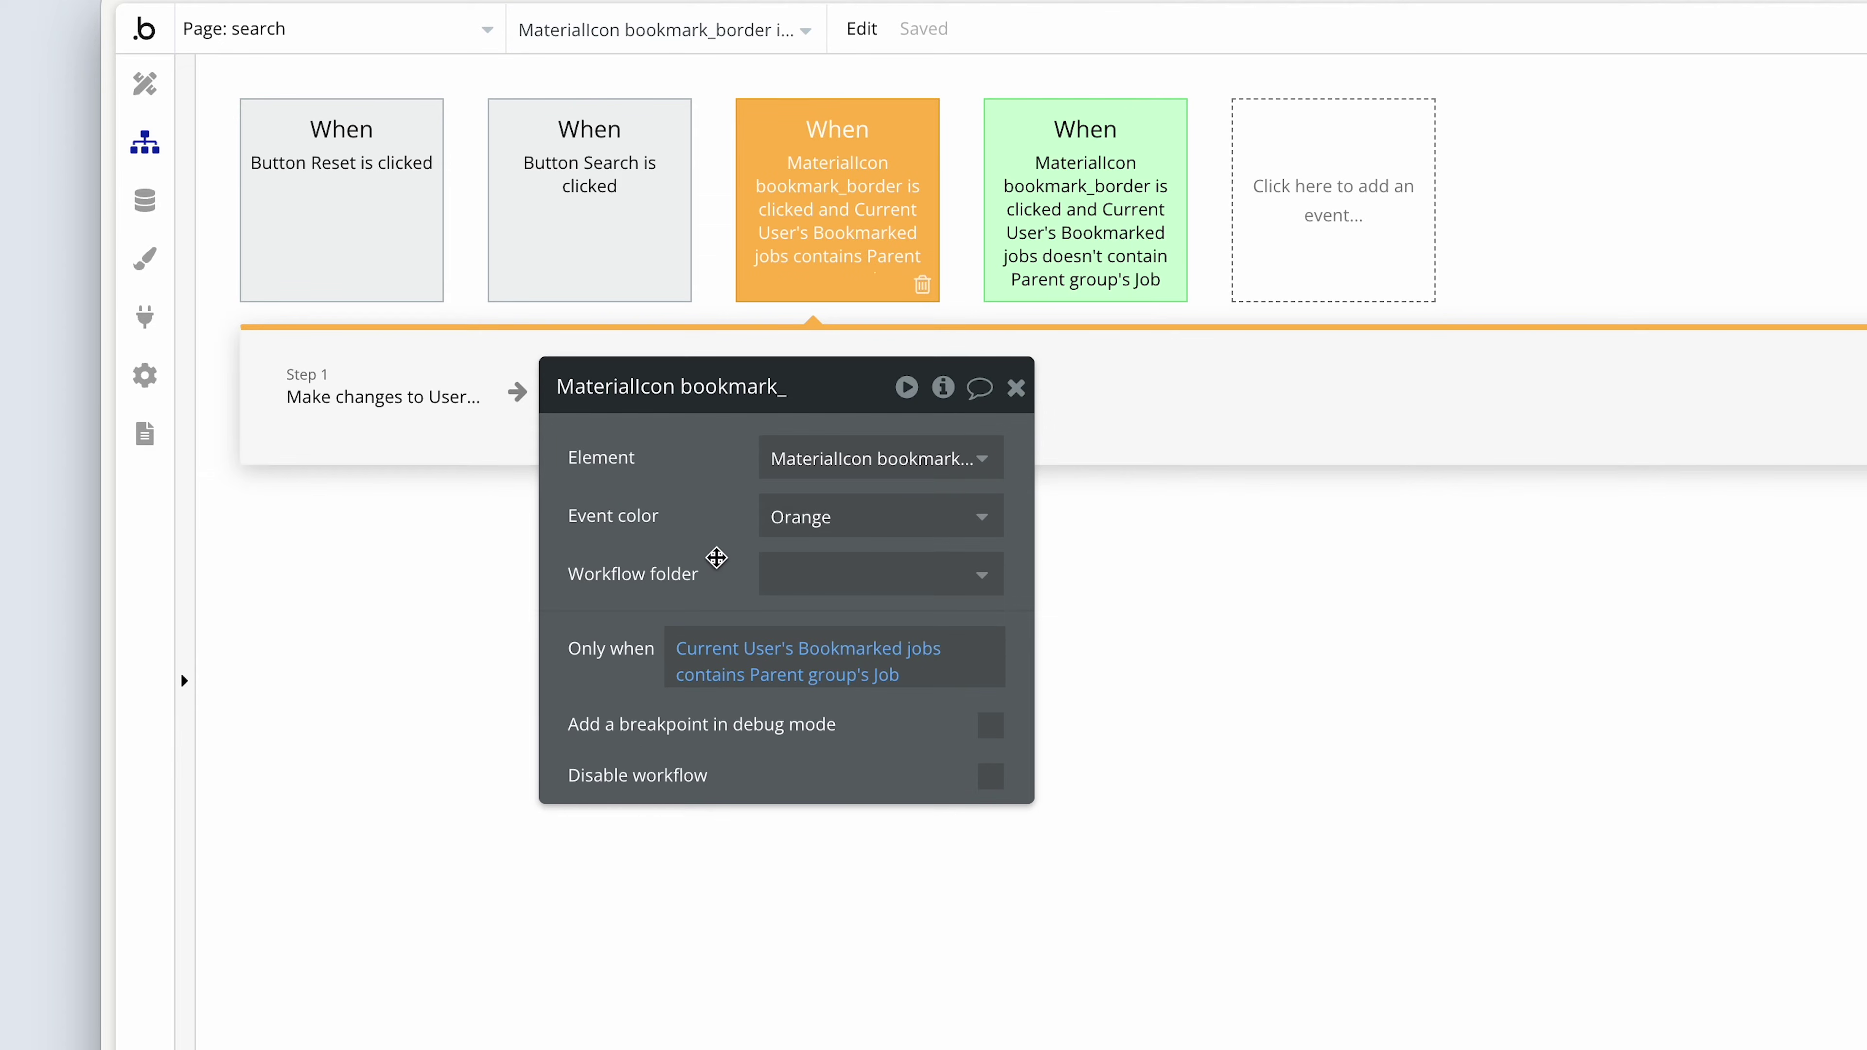
- Change the copy's step from add to remove Parent group's Job from Bookmarked jobs
left_click(390, 423)
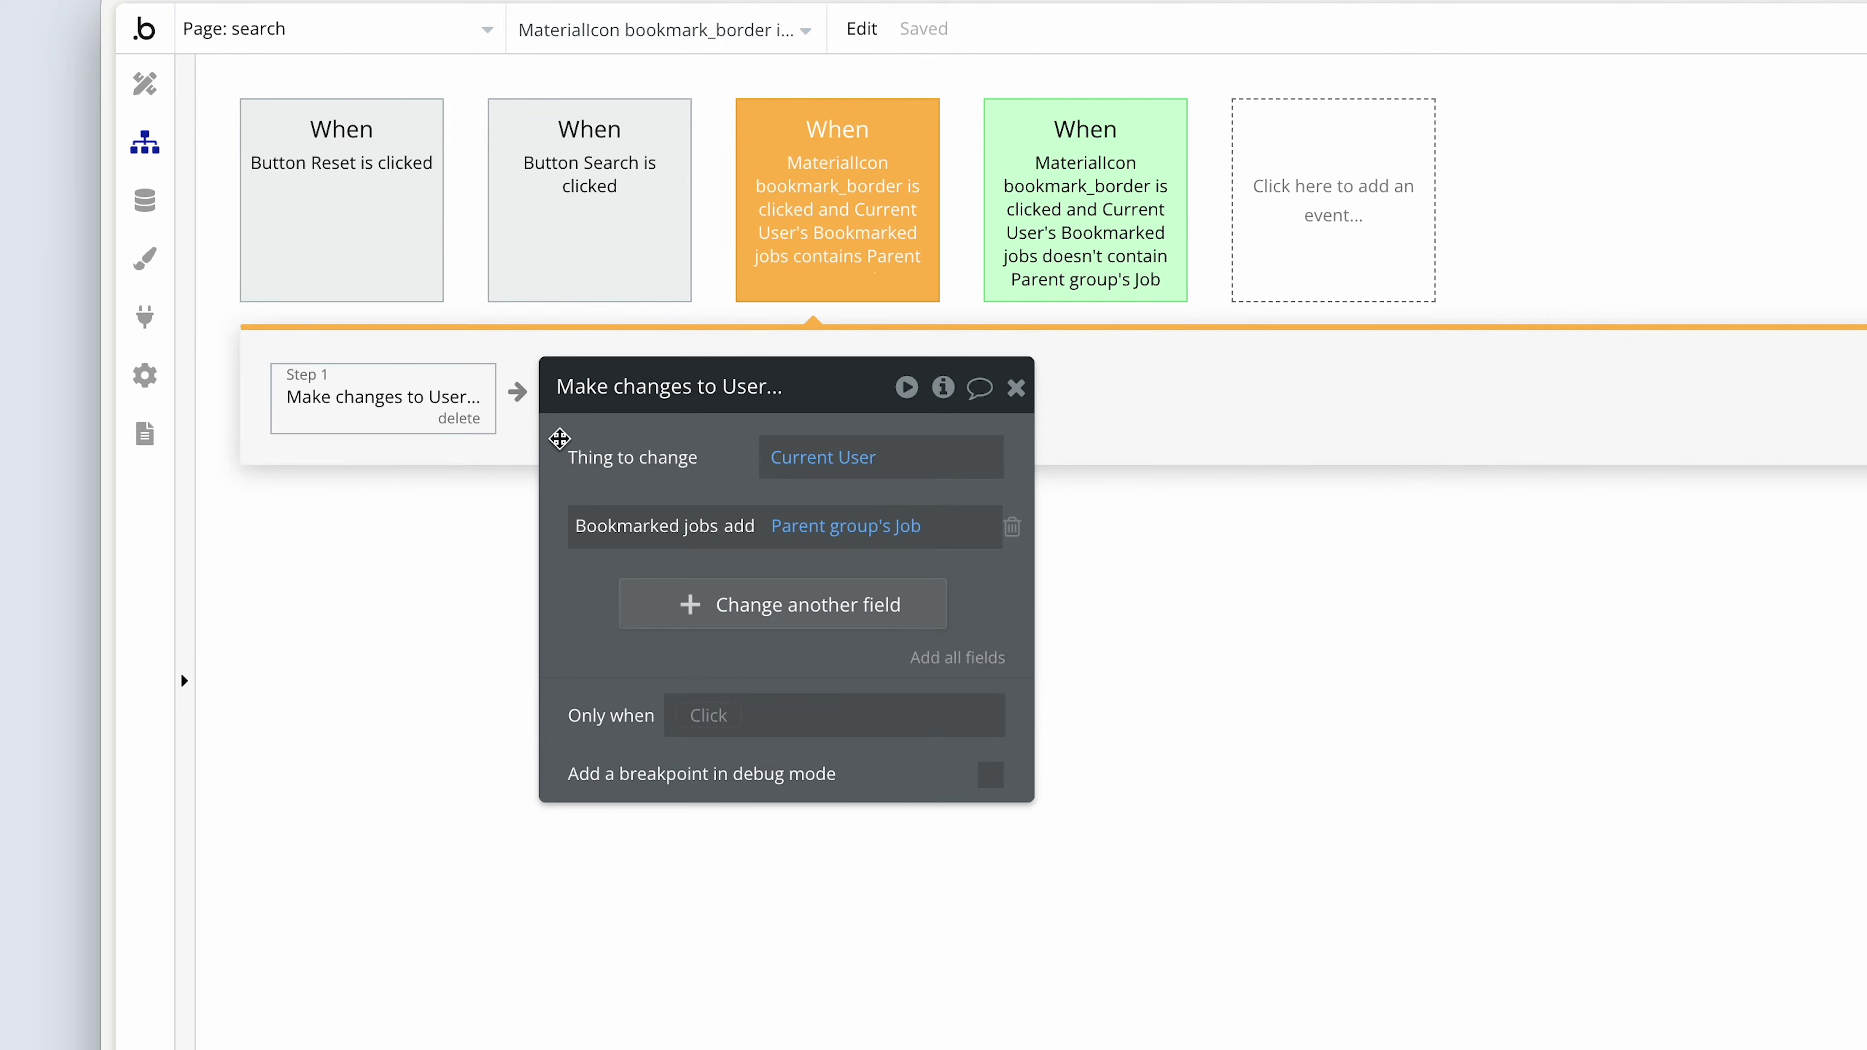
left_click(741, 525)
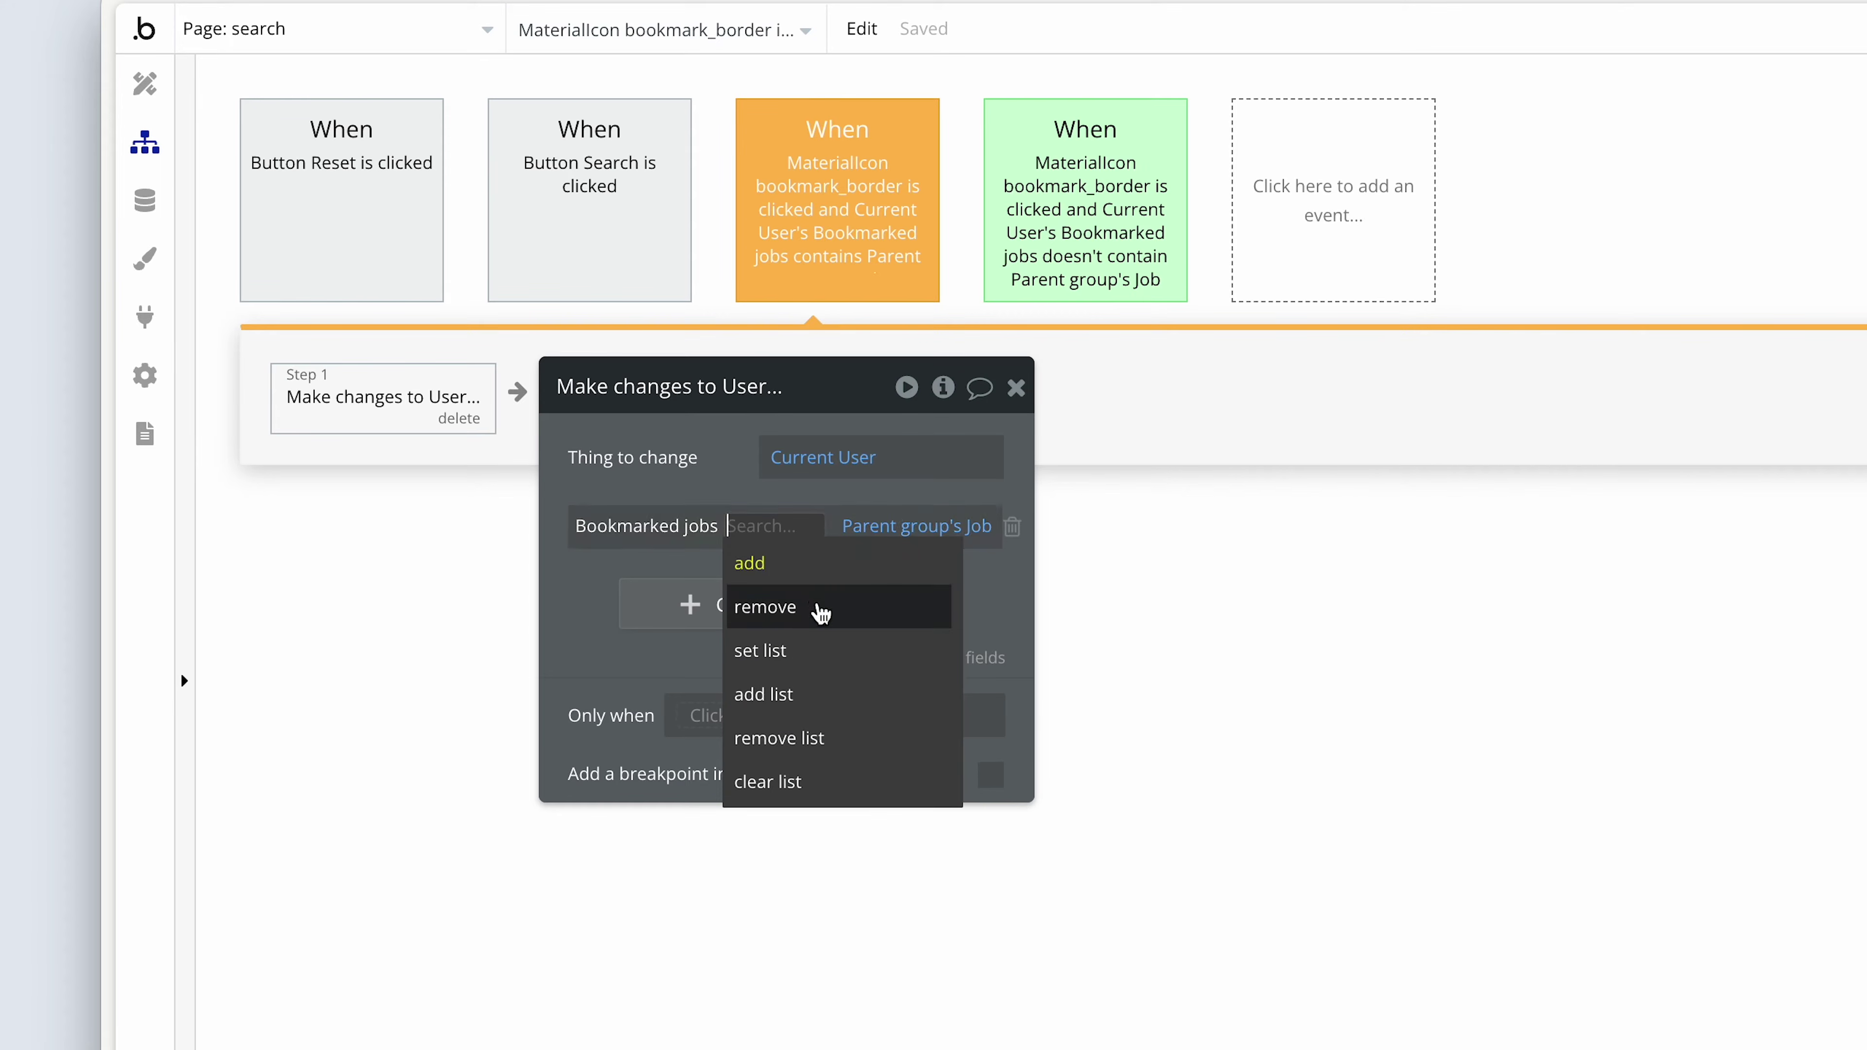
left_click(822, 613)
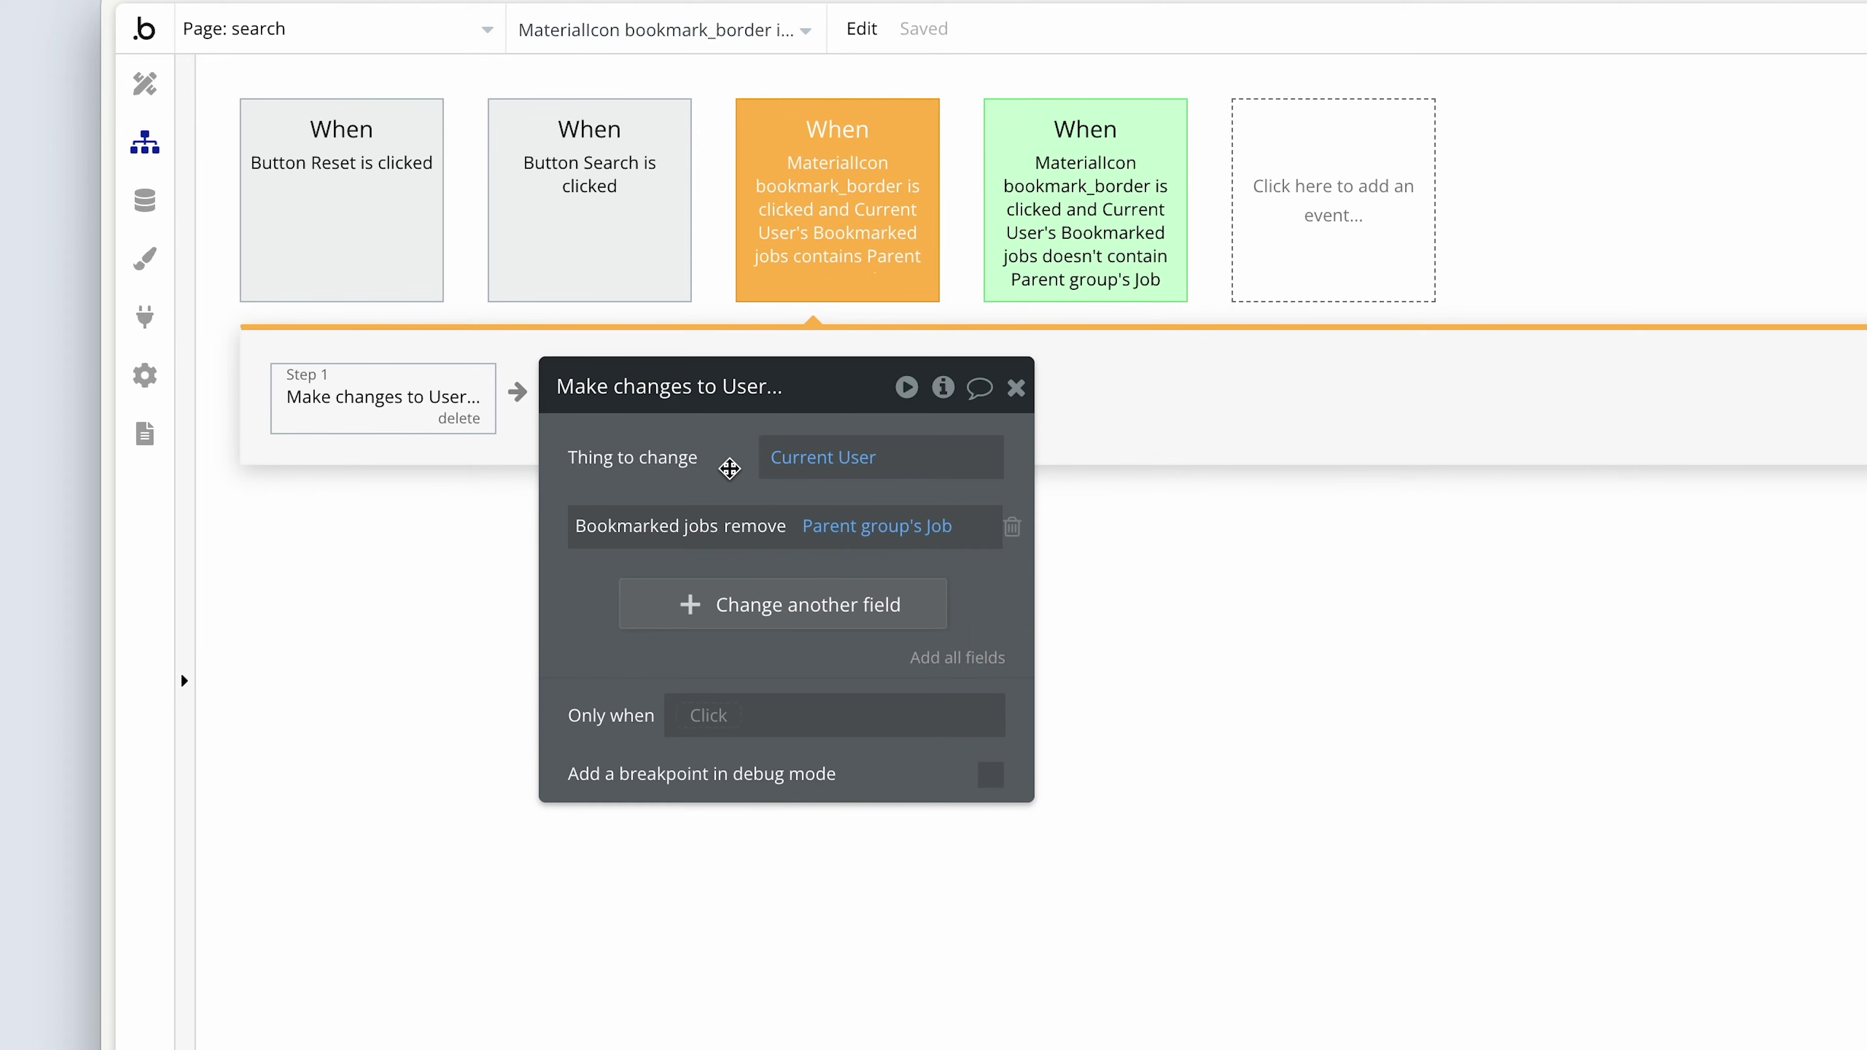
left_click(145, 84)
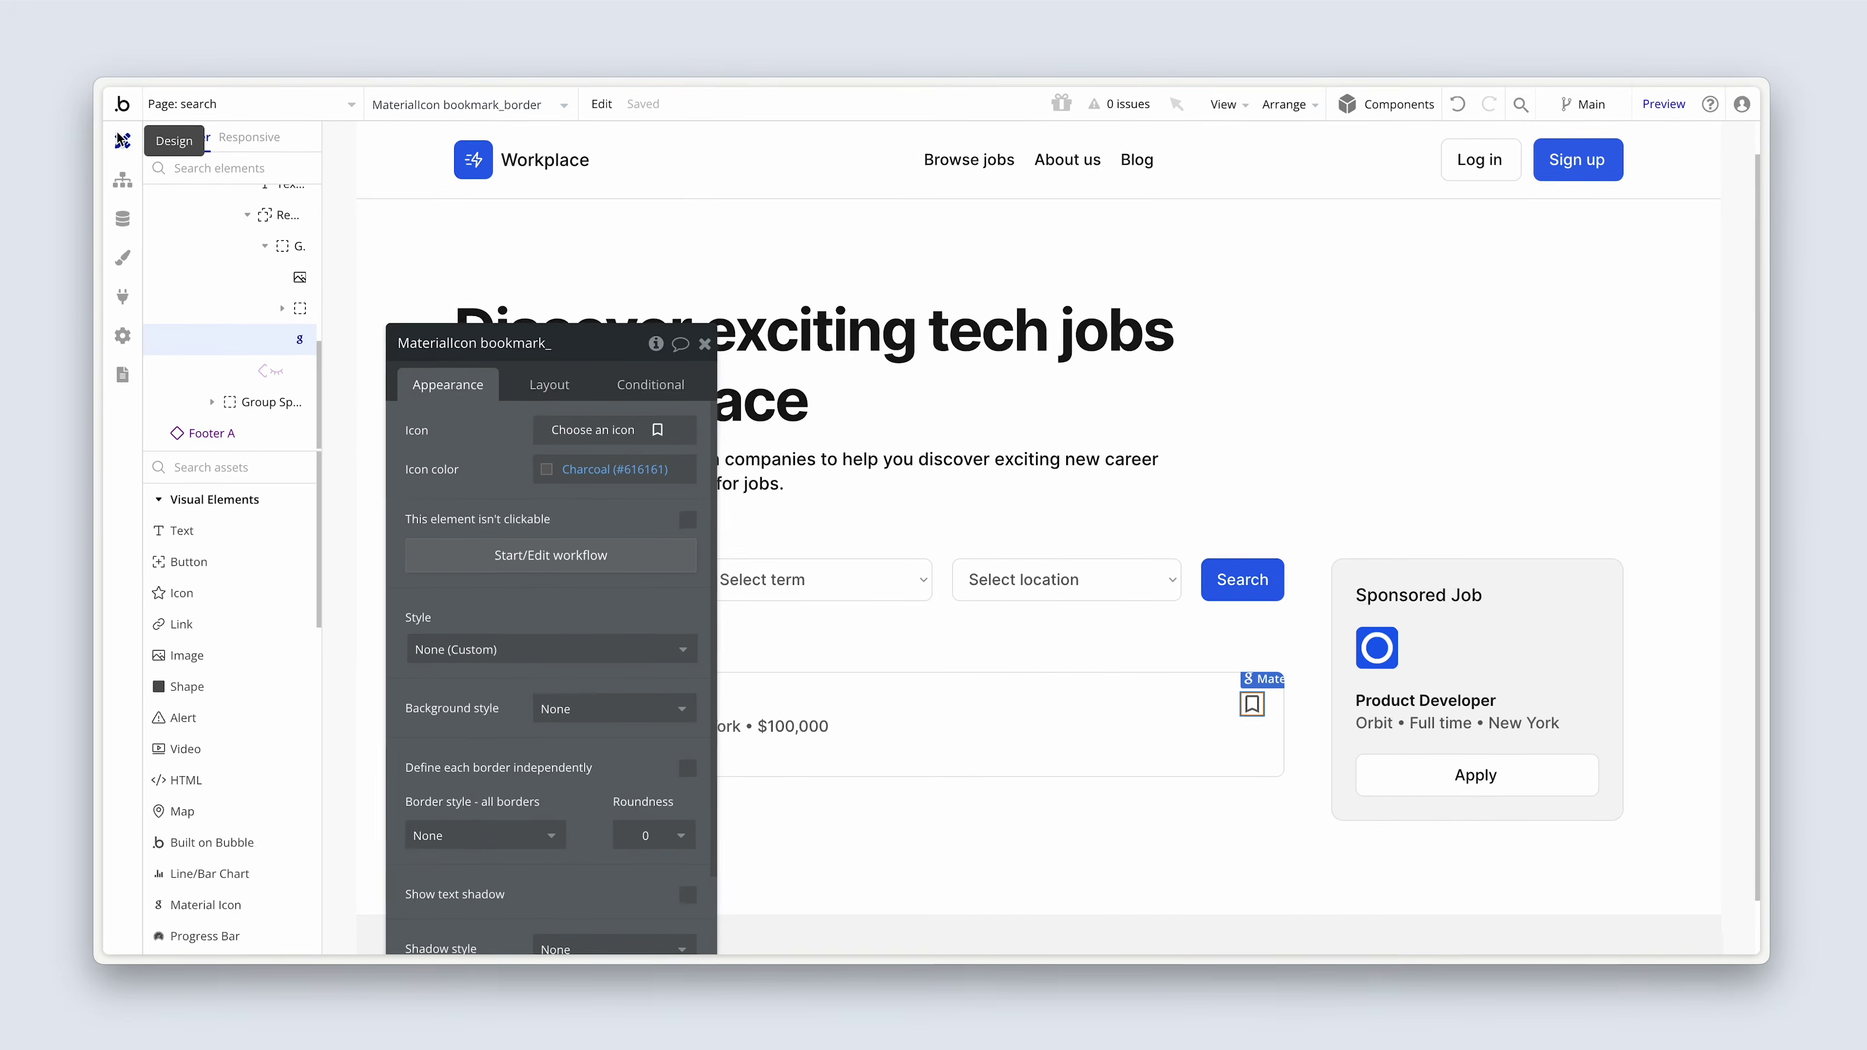
- Add an icon conditional: when Current User's Bookmarked jobs contains Parent group's Job
left_click_drag(490, 405, 985, 400)
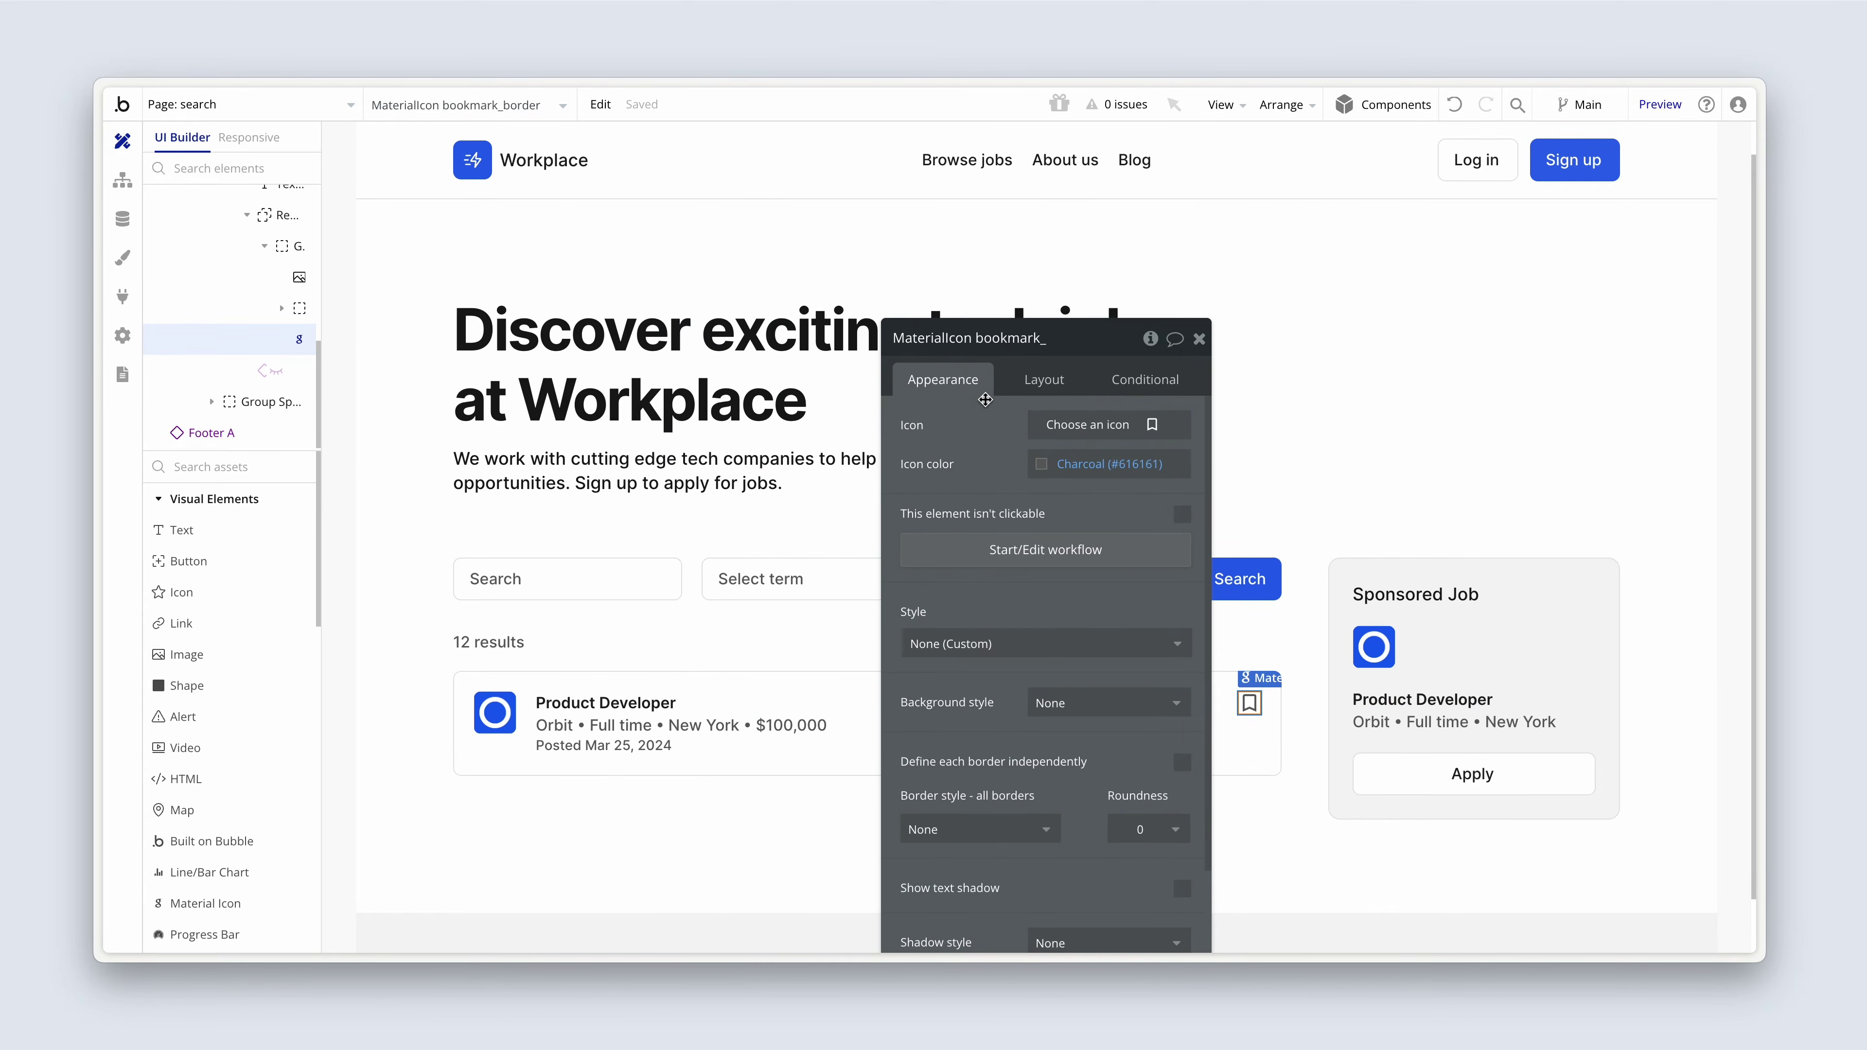
left_click(1130, 394)
left_click(1064, 434)
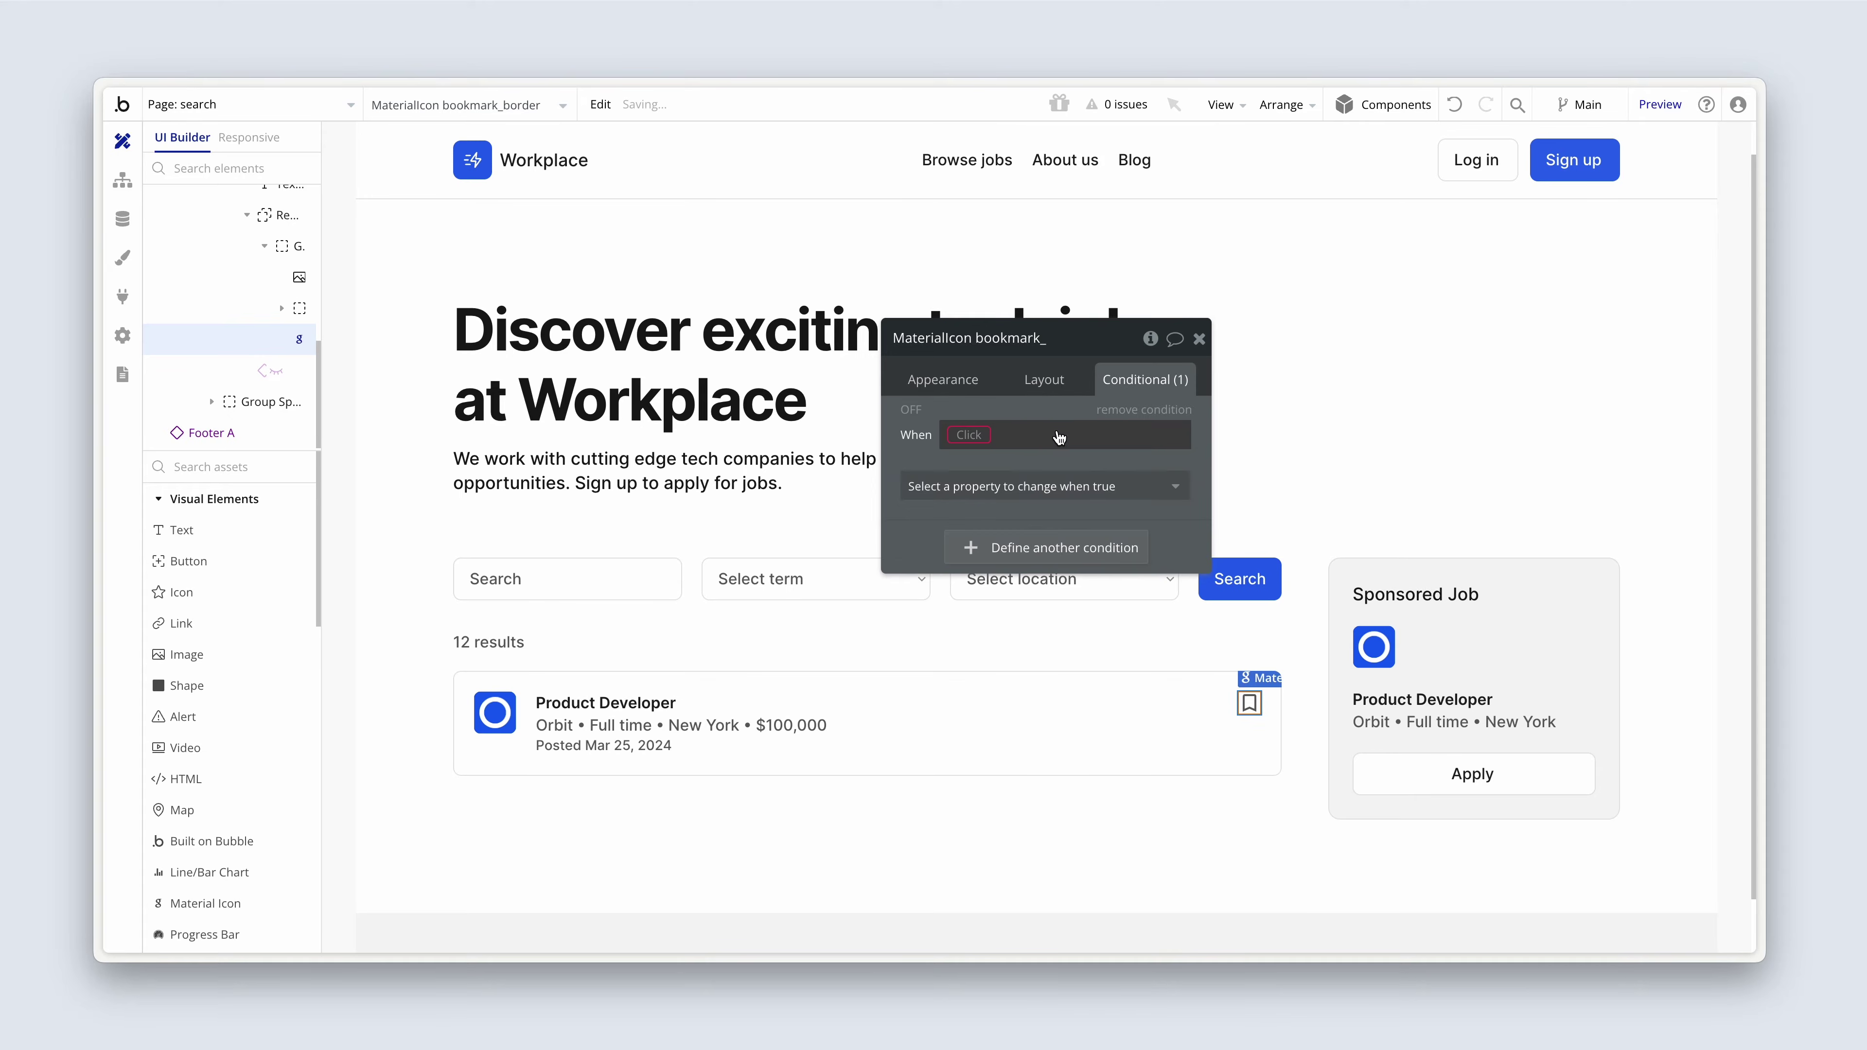
left_click(974, 439)
left_click(1058, 578)
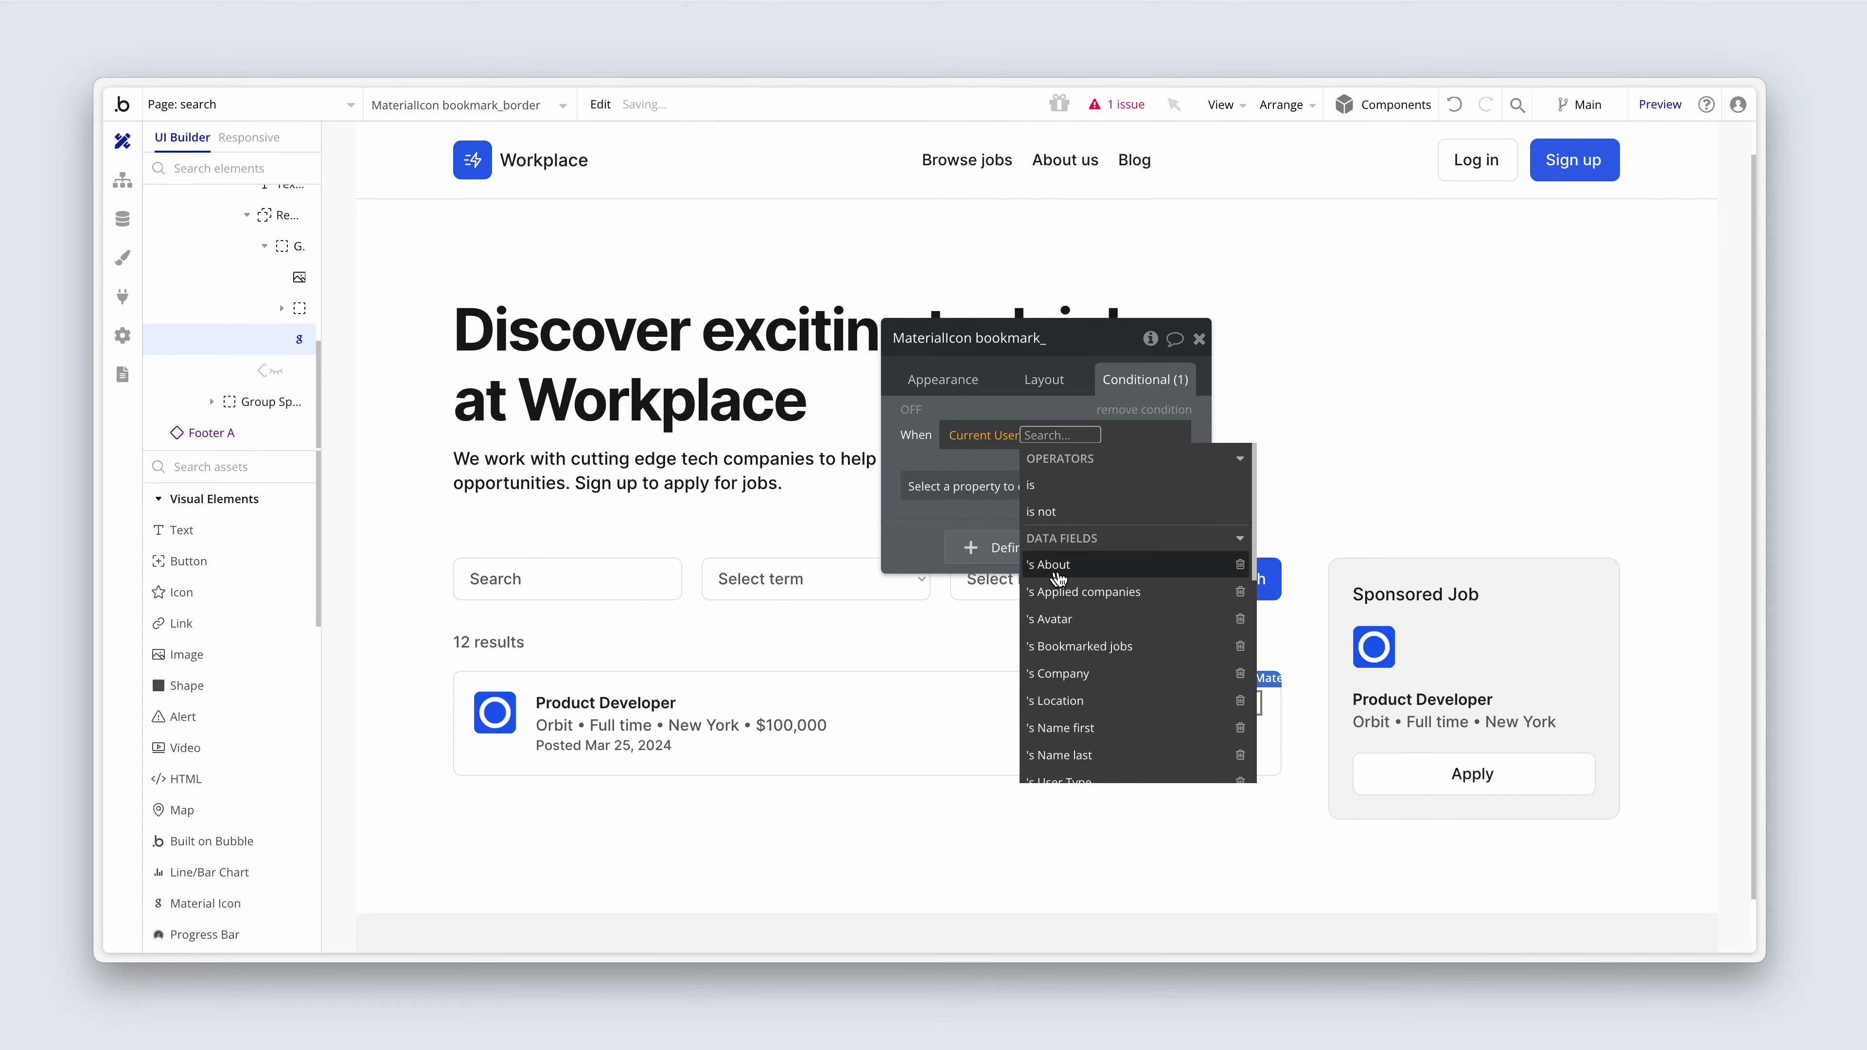
left_click(1149, 647)
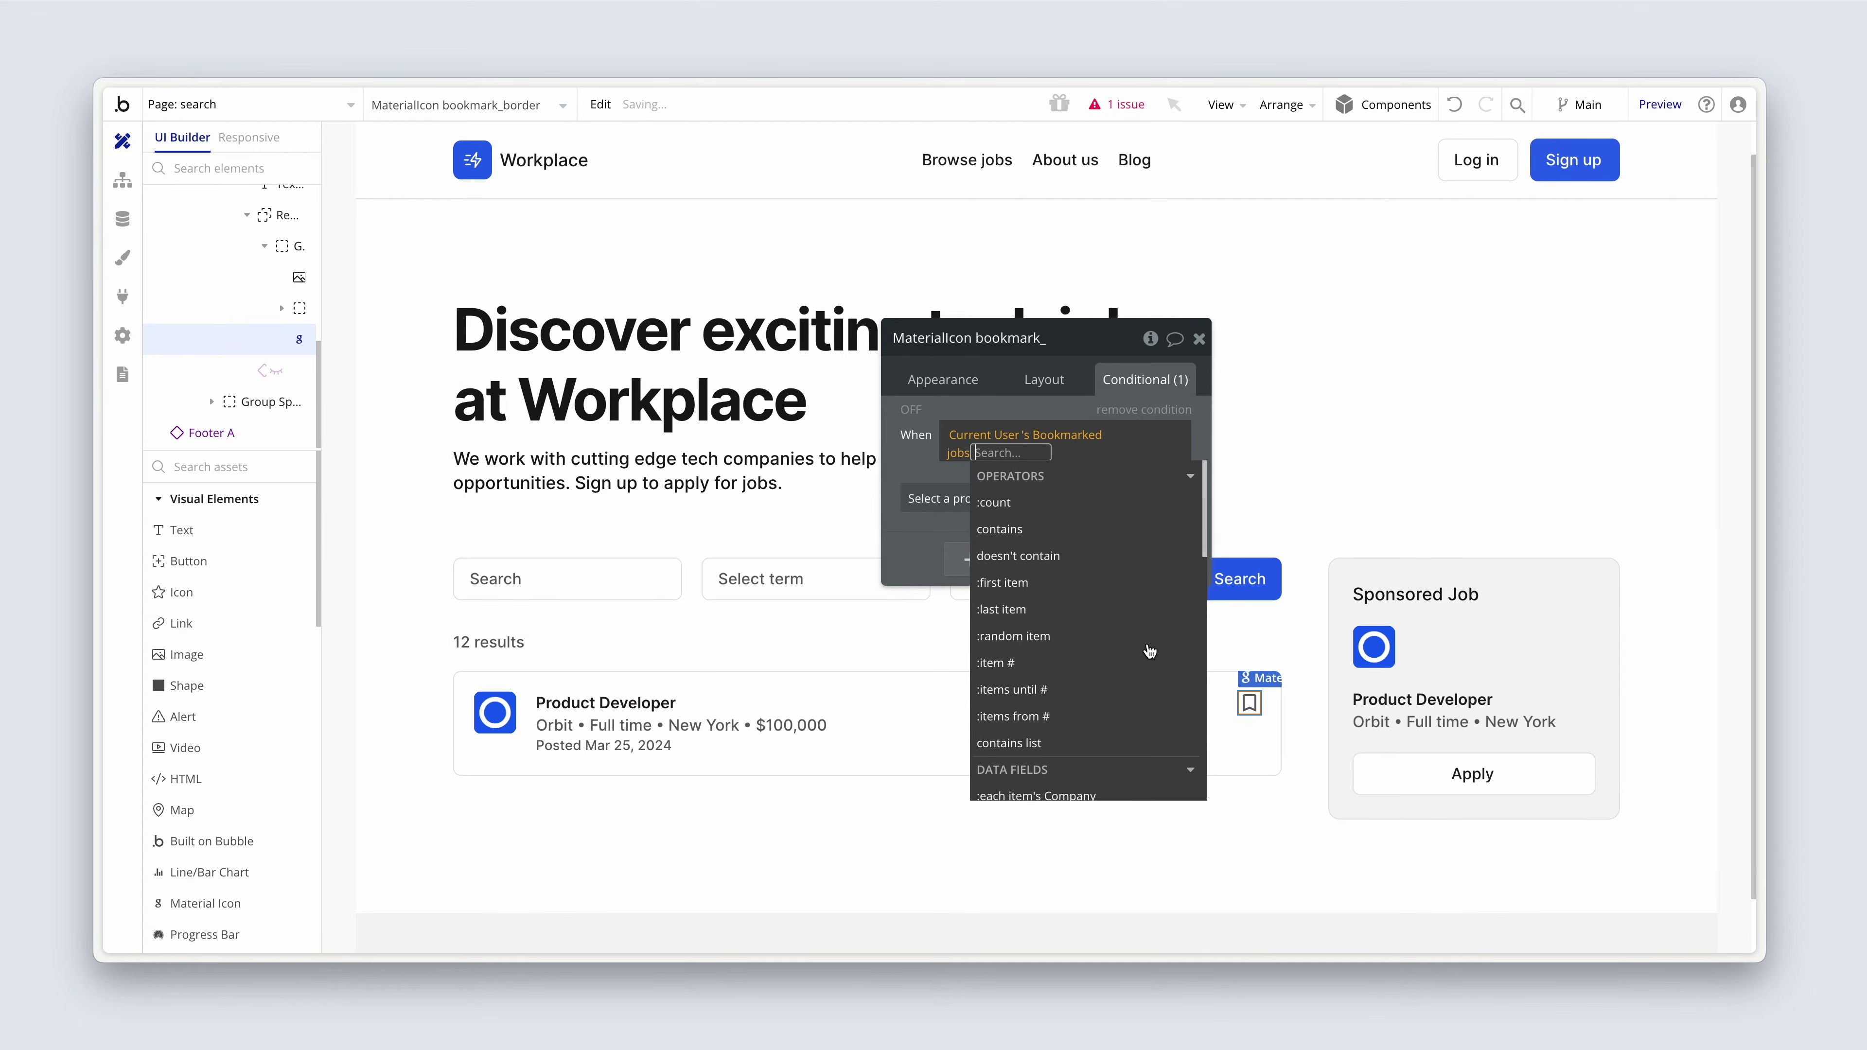
left_click(1083, 531)
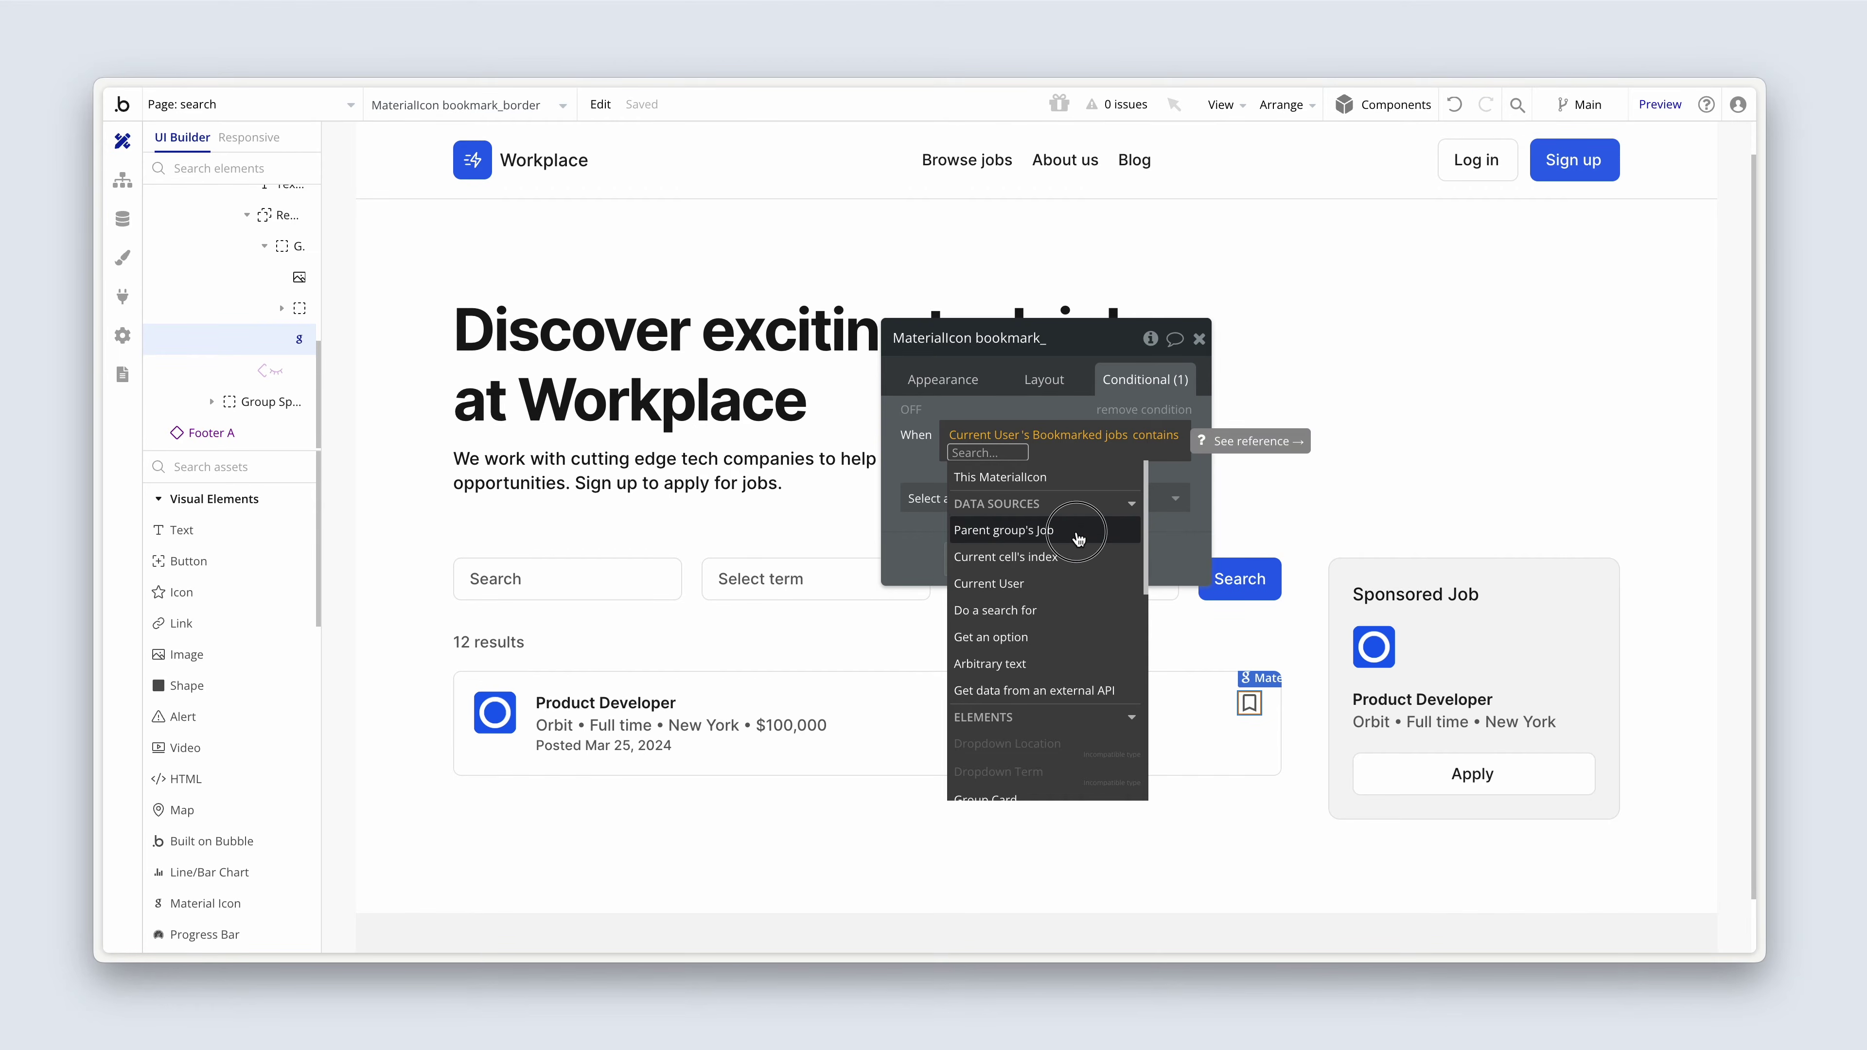
left_click(1078, 539)
- Under that condition, swap the icon and set its colour to Success green (#0C9C35)
left_click(1029, 498)
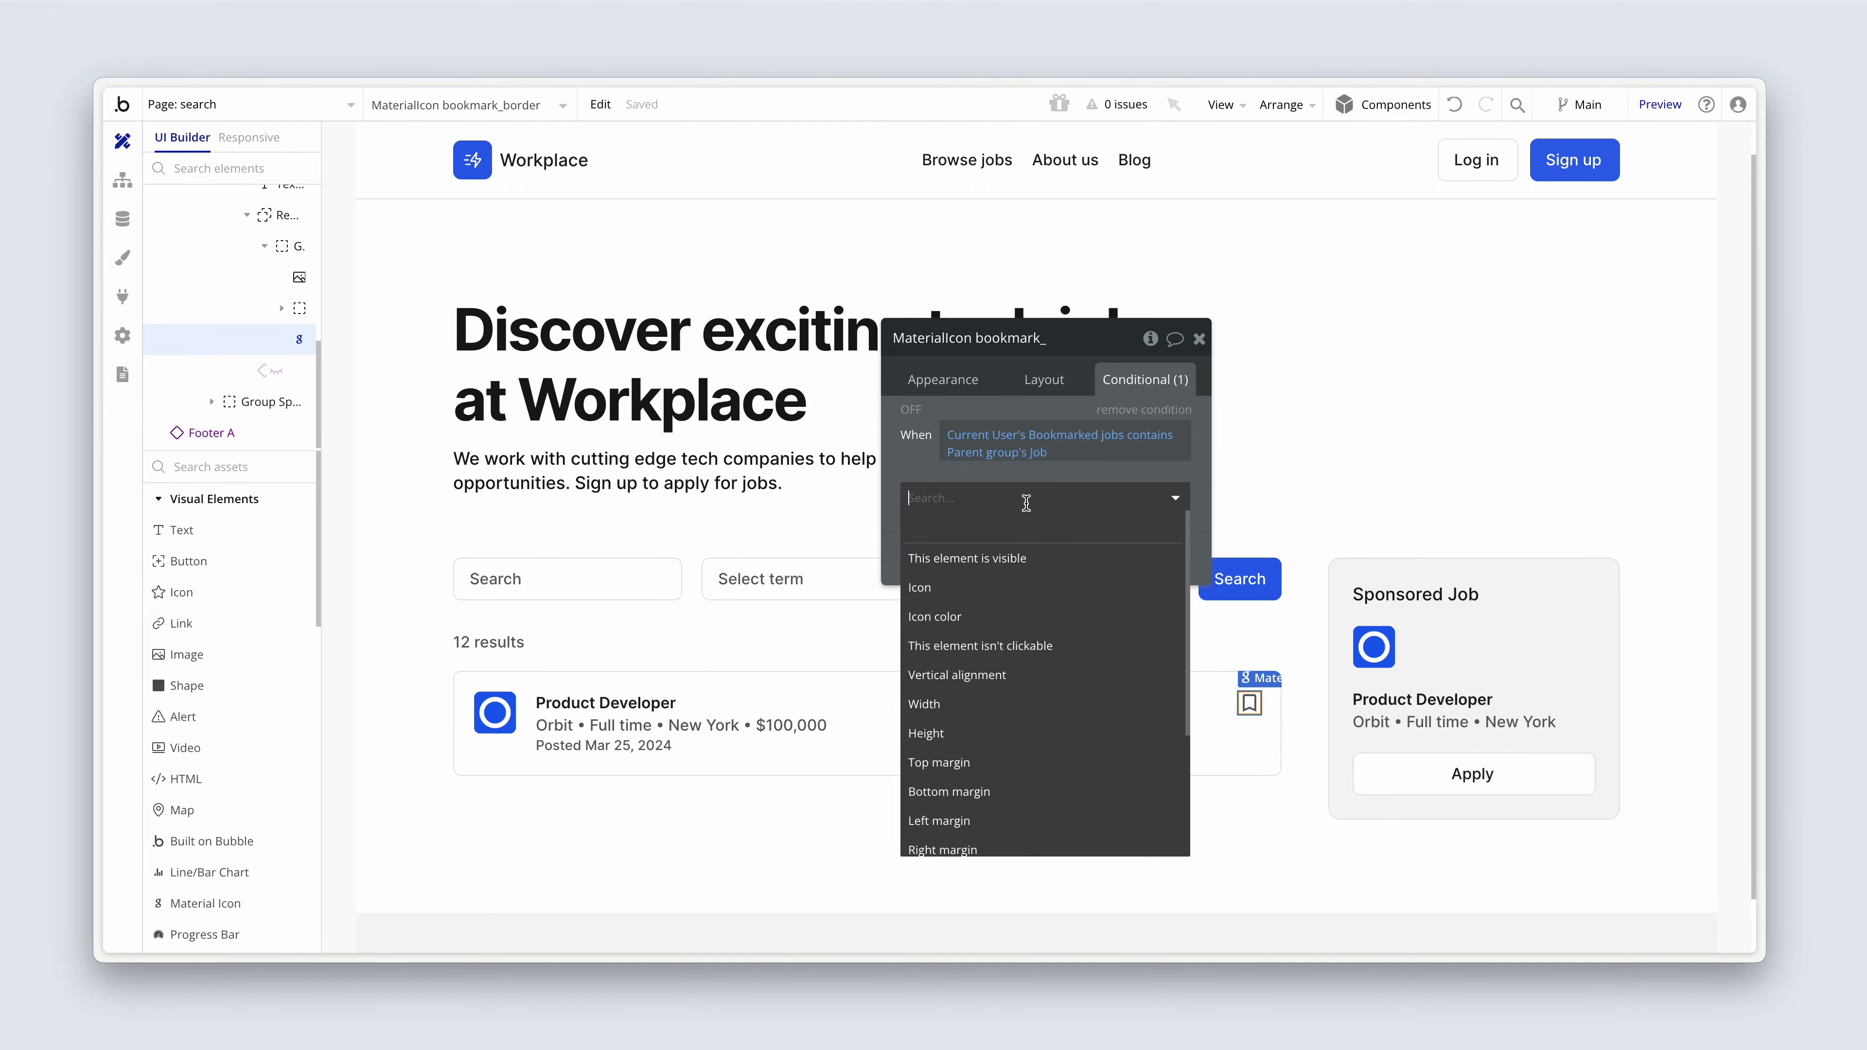
left_click(1015, 588)
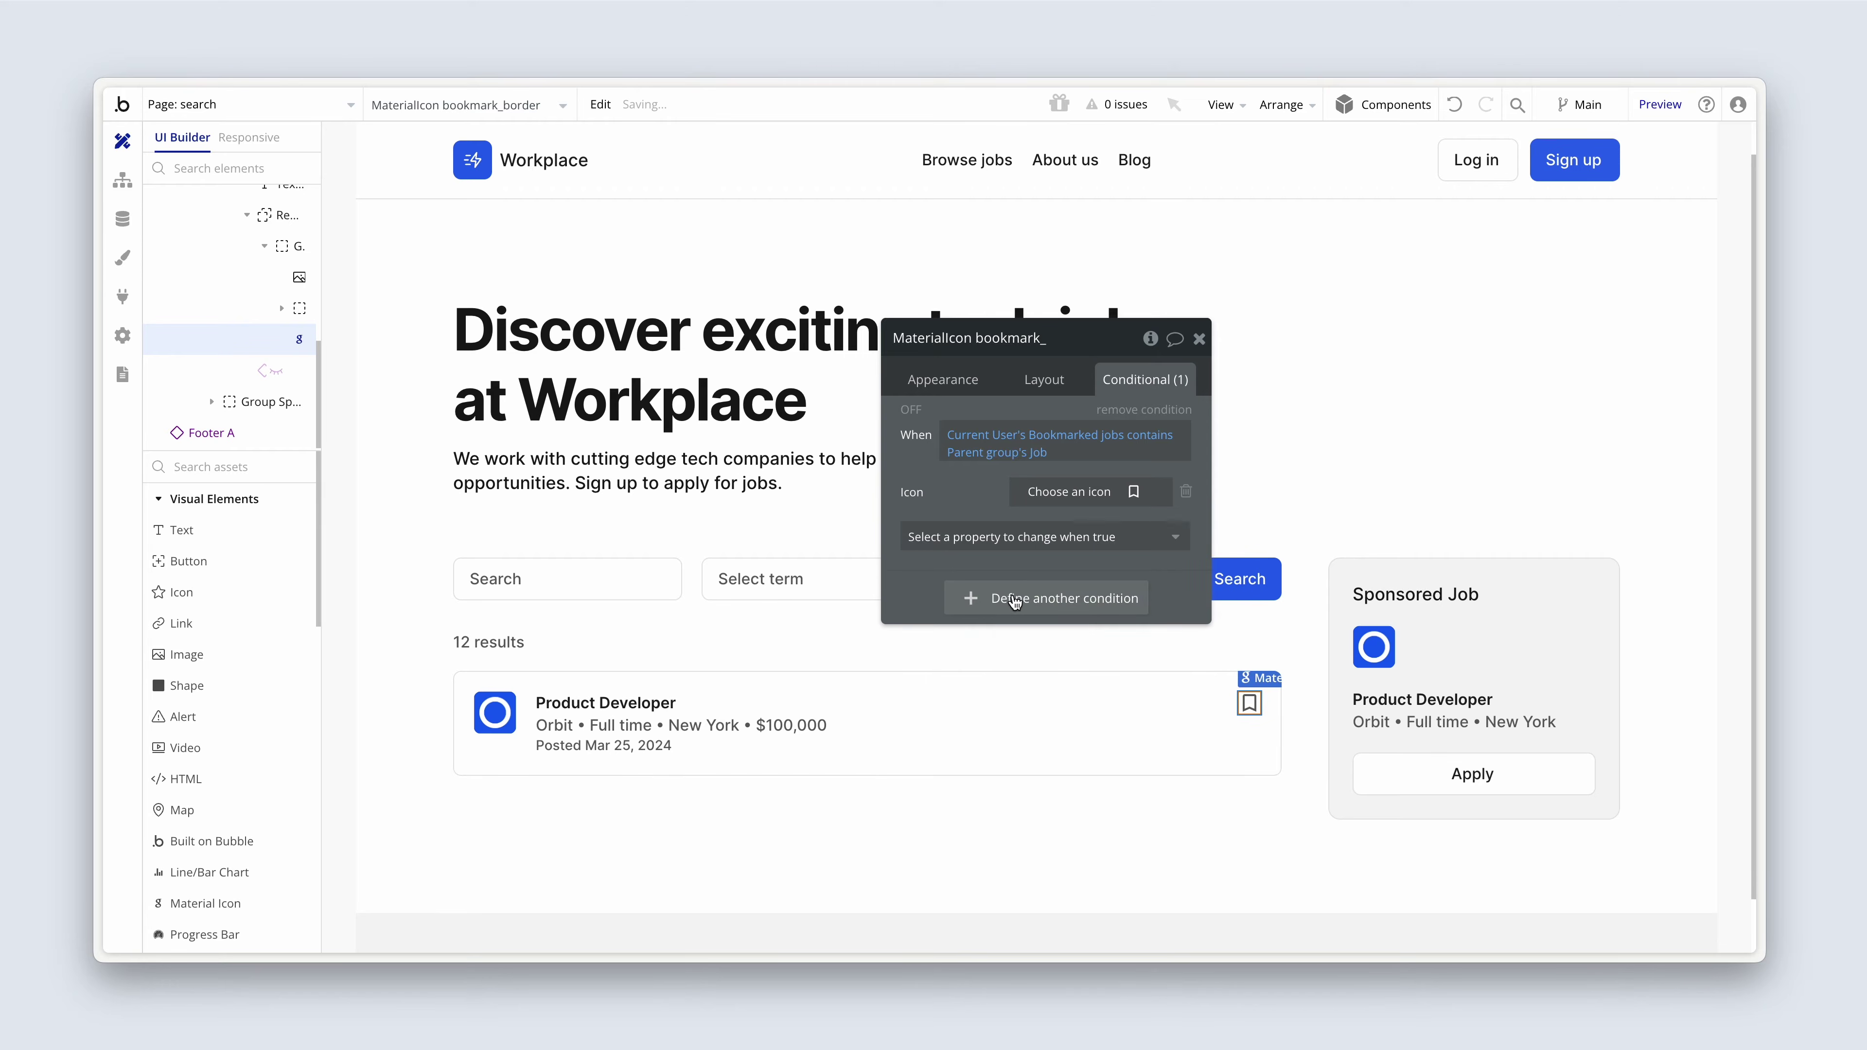
left_click(1123, 501)
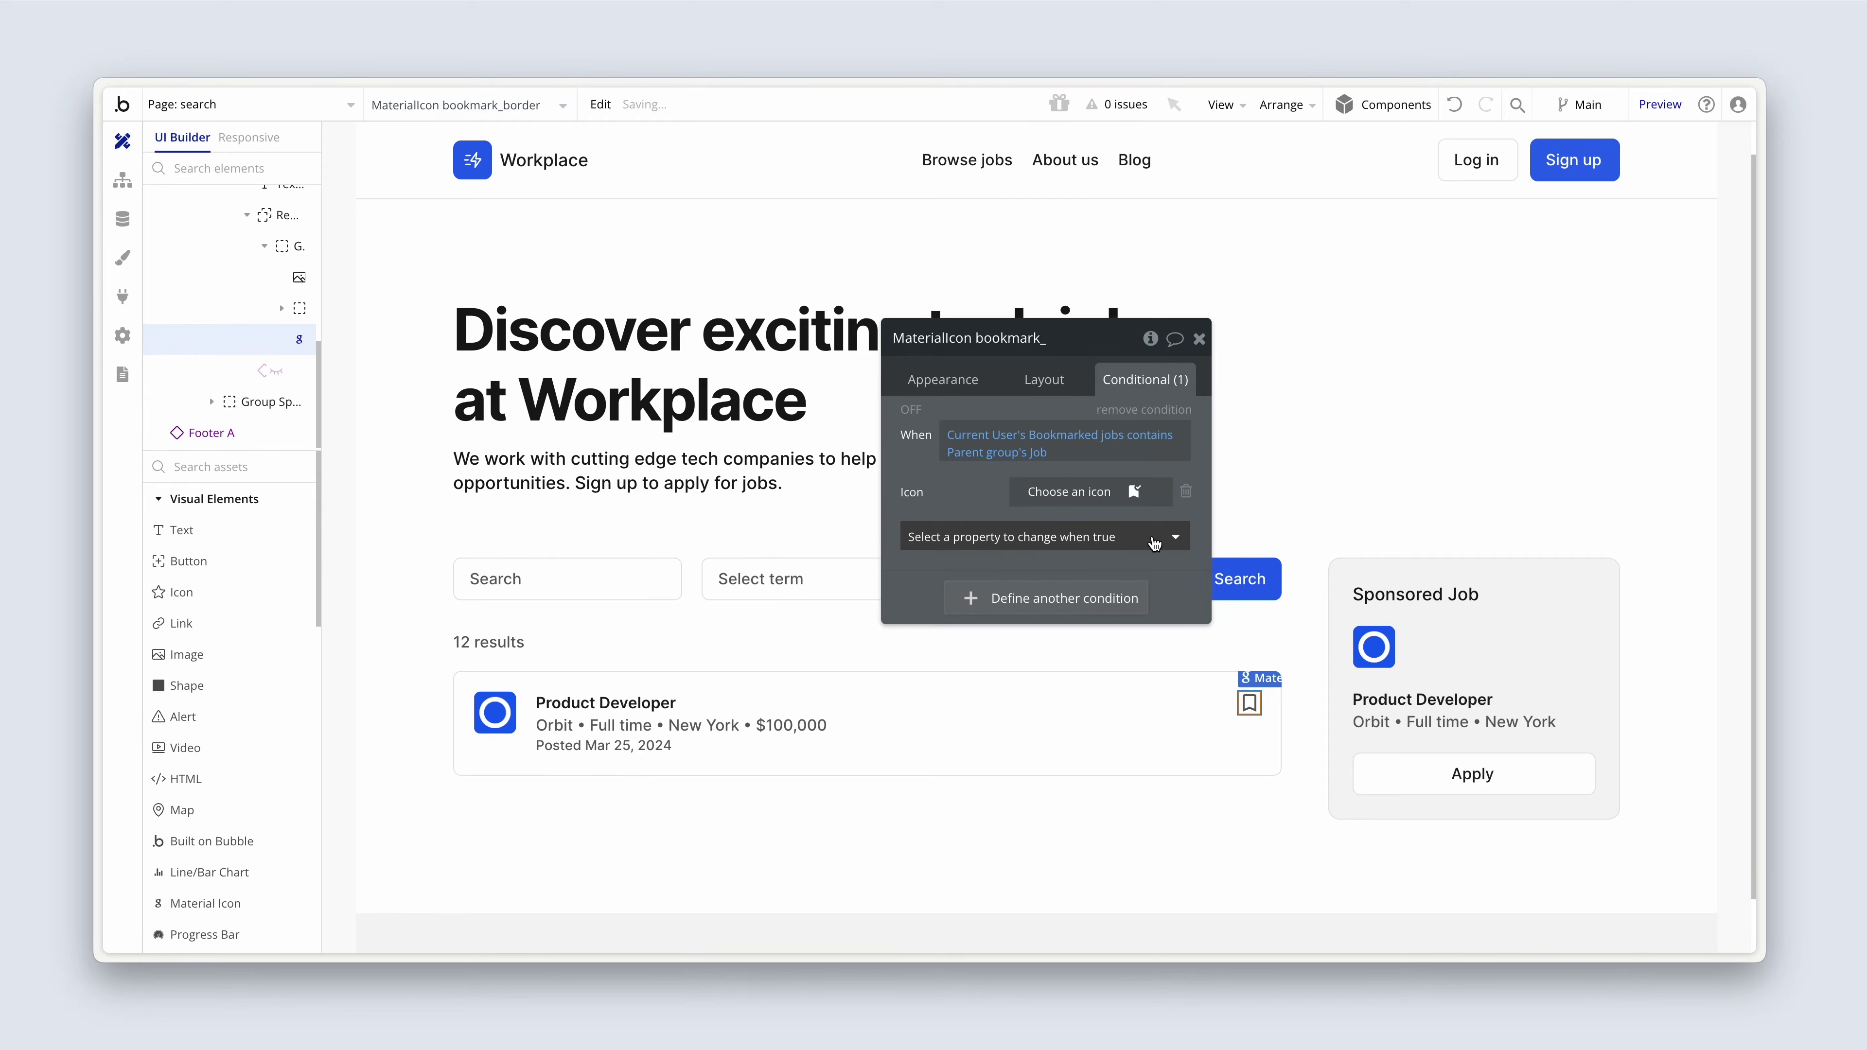
left_click(1177, 546)
left_click(1090, 627)
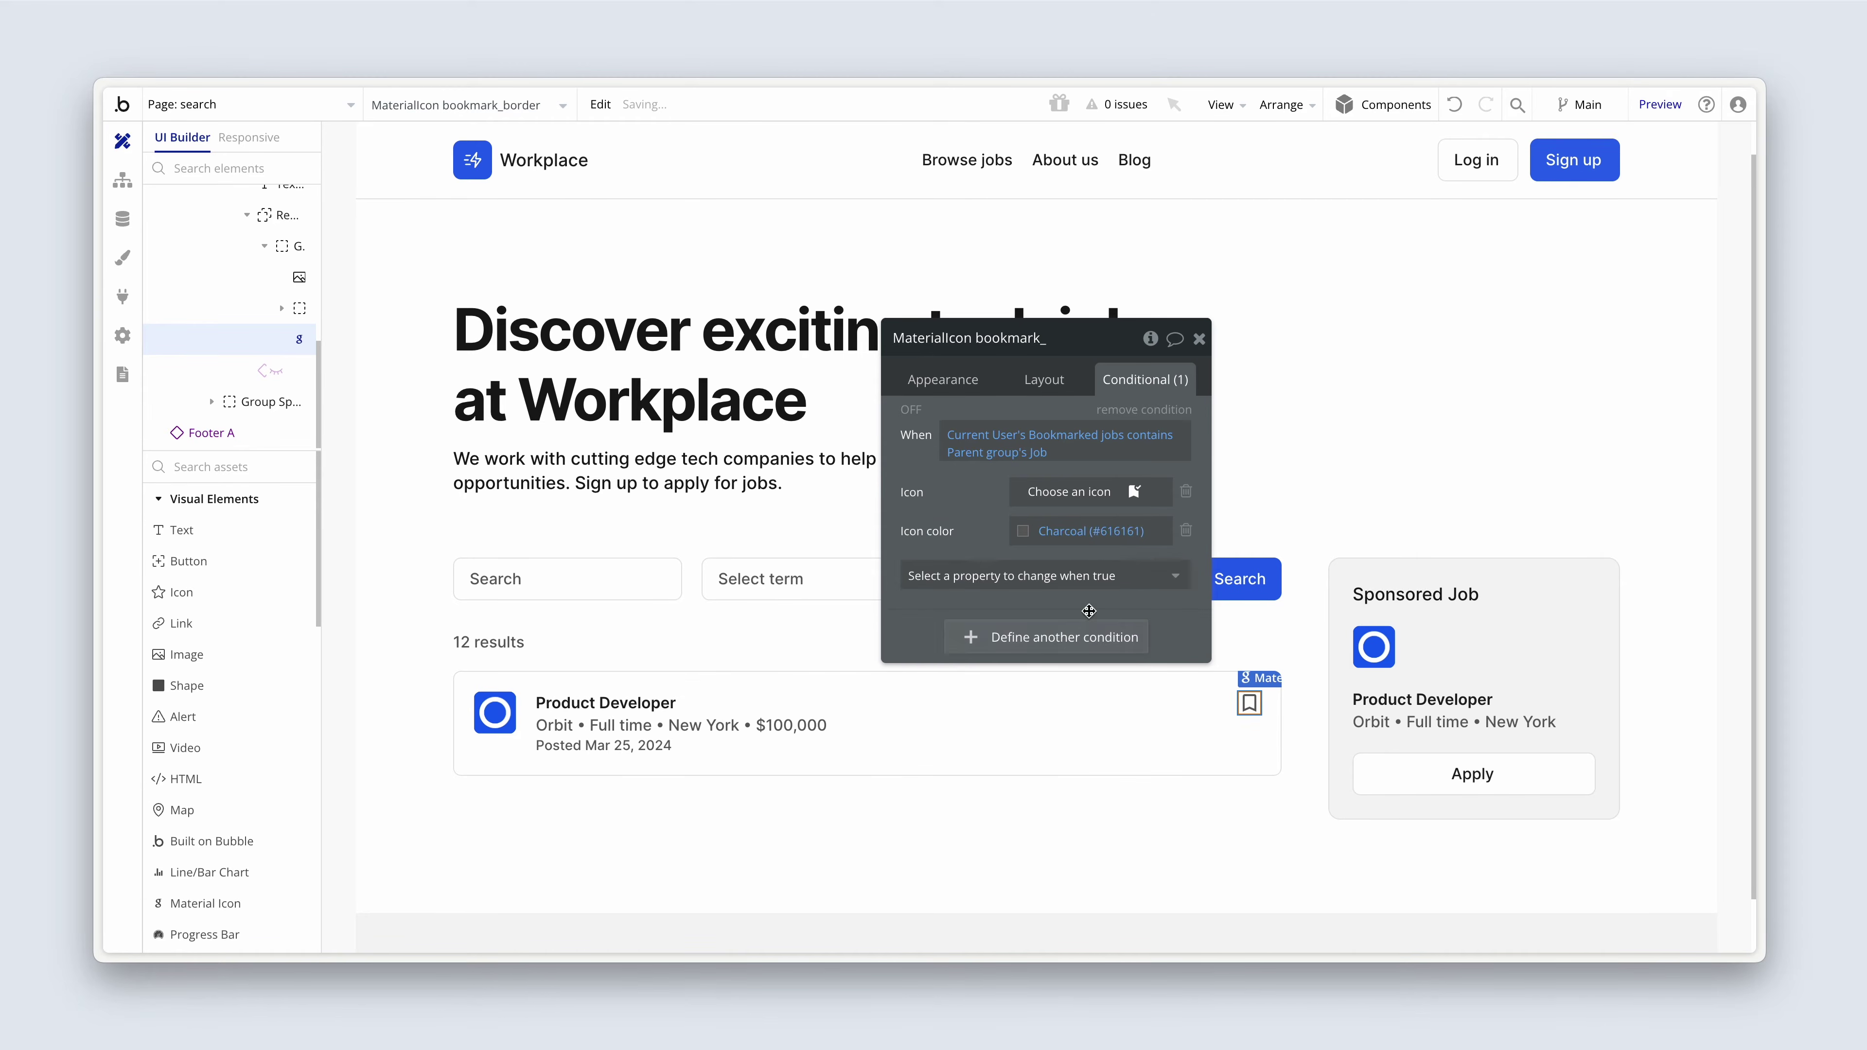
left_click(1027, 537)
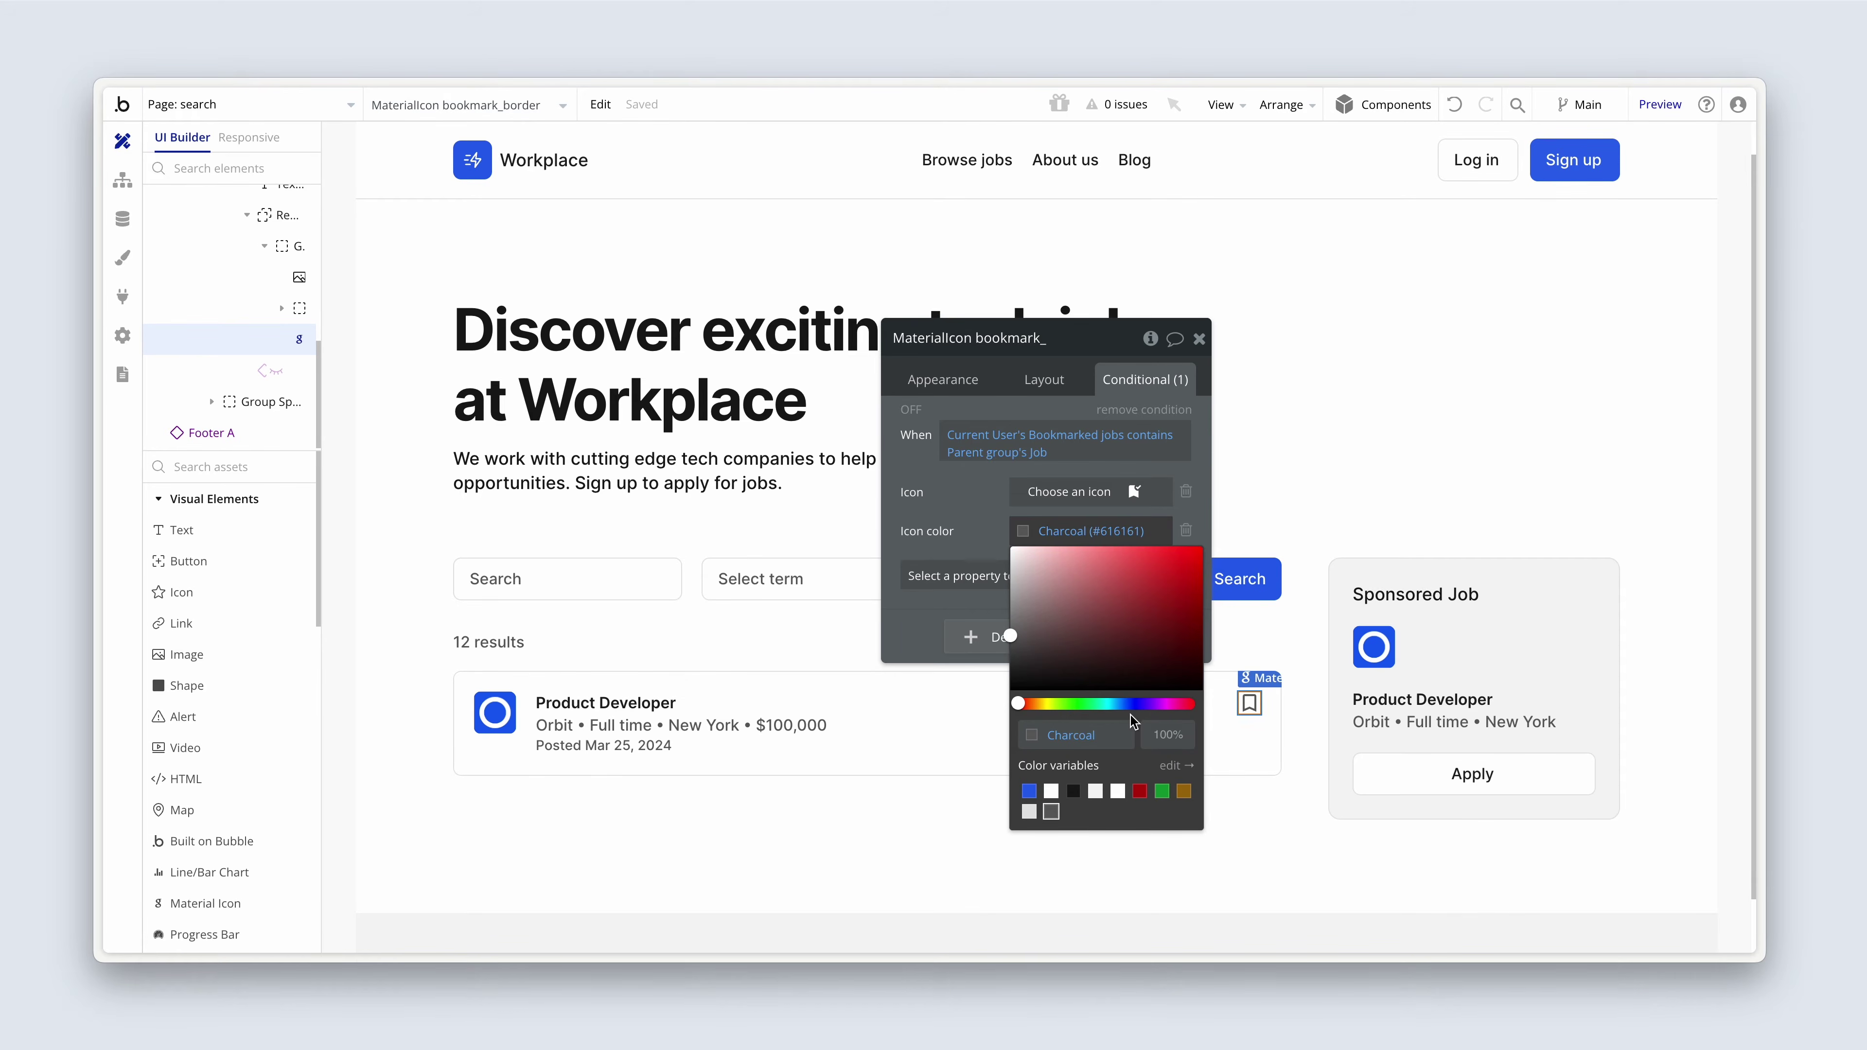
left_click(1162, 792)
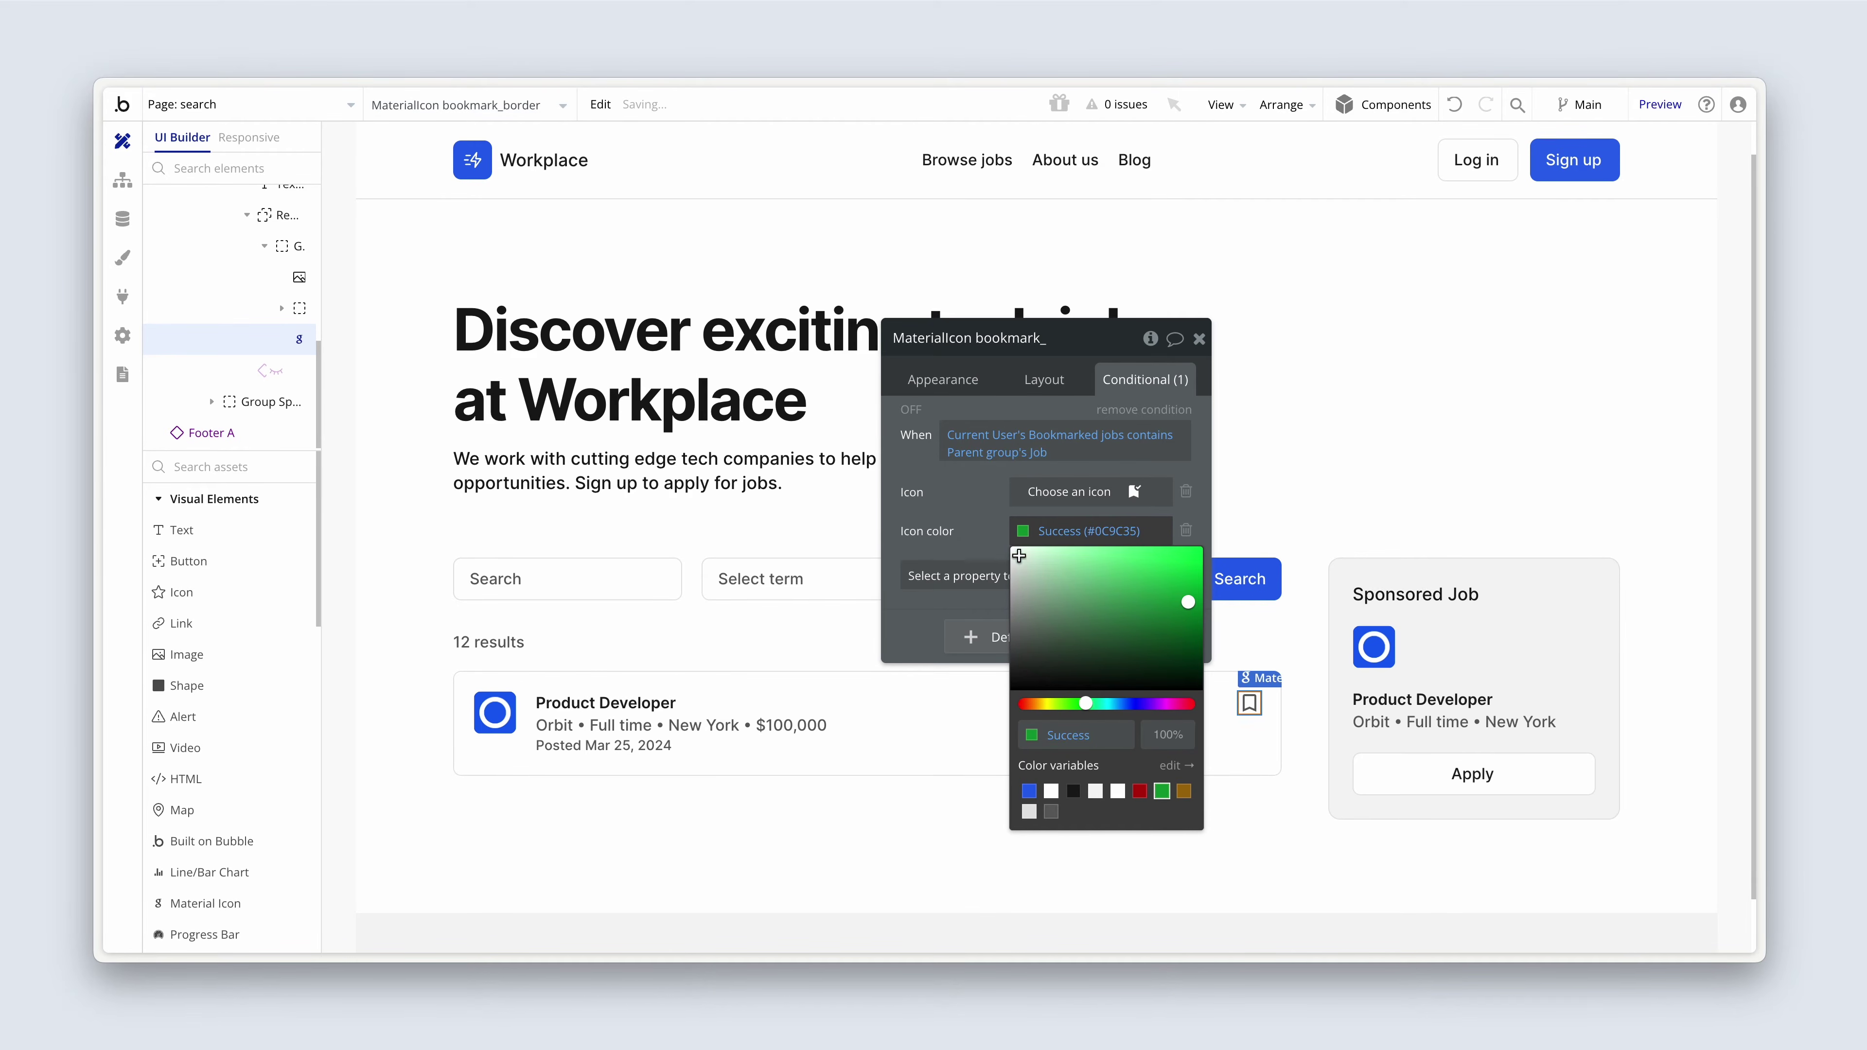
left_click(985, 528)
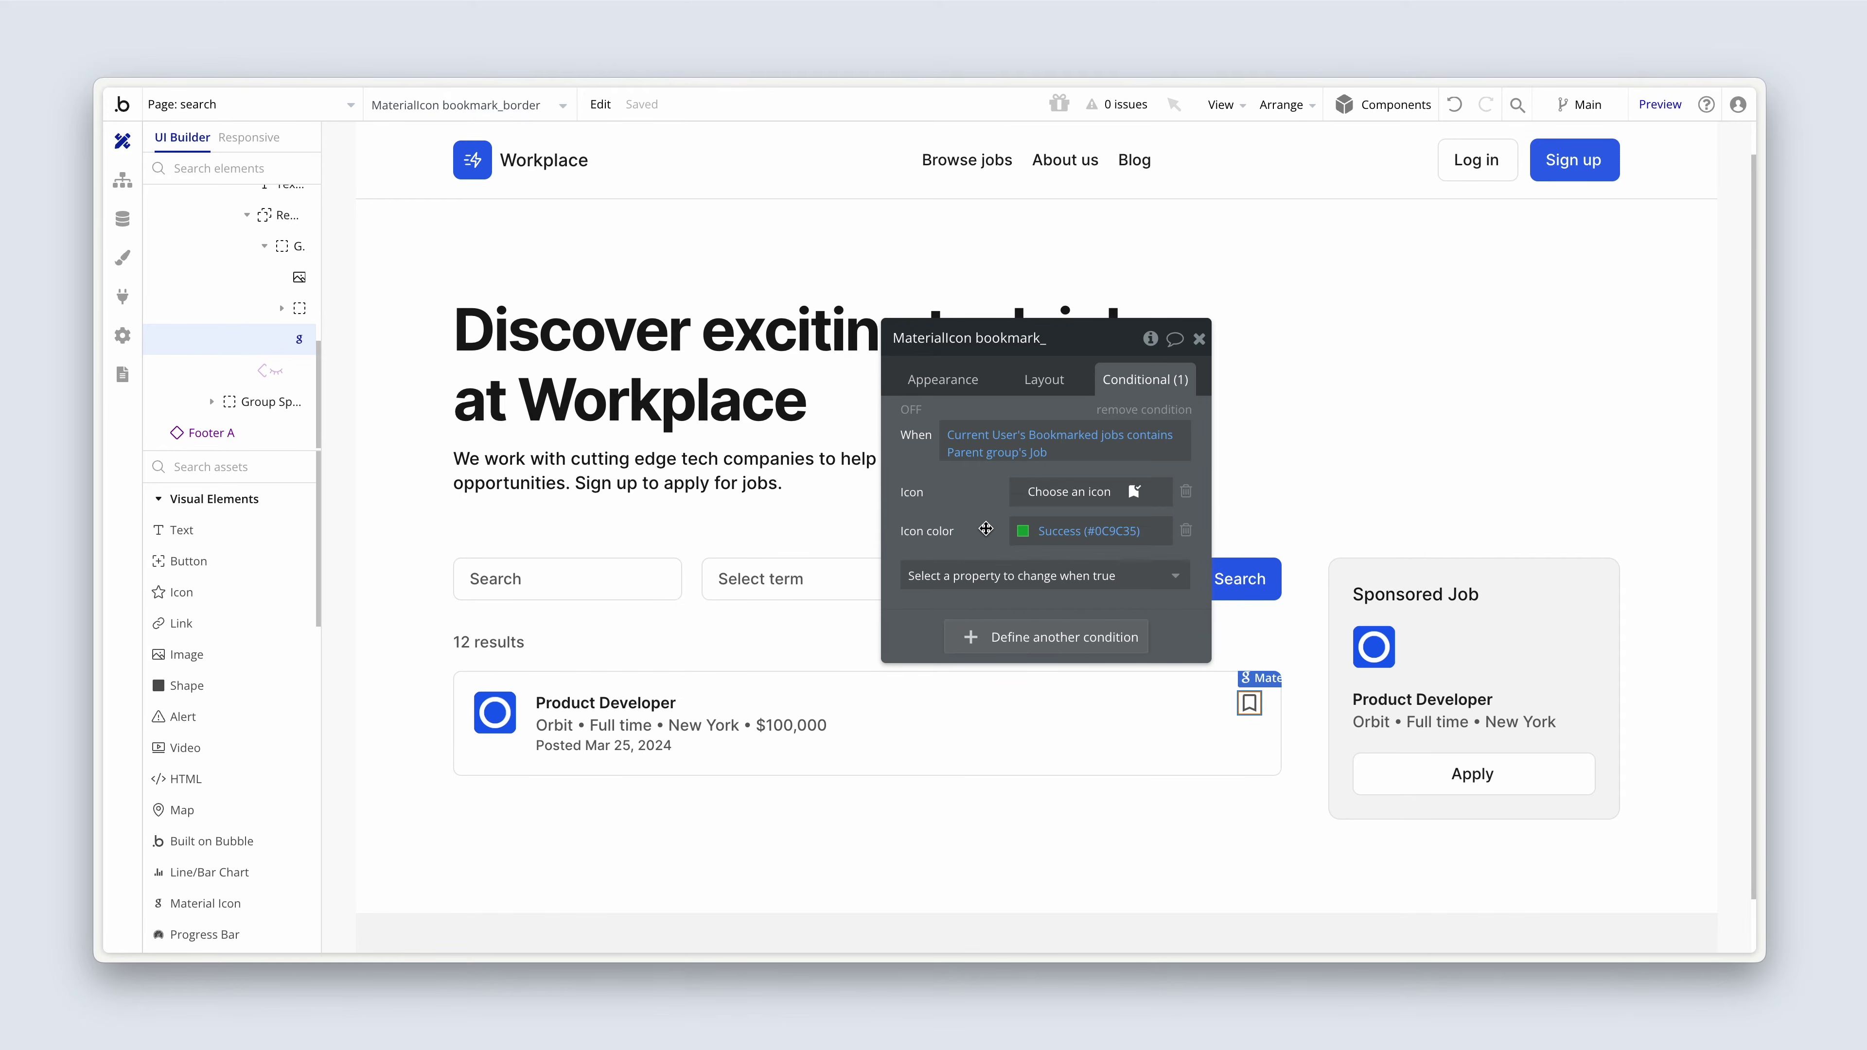
left_click(1200, 339)
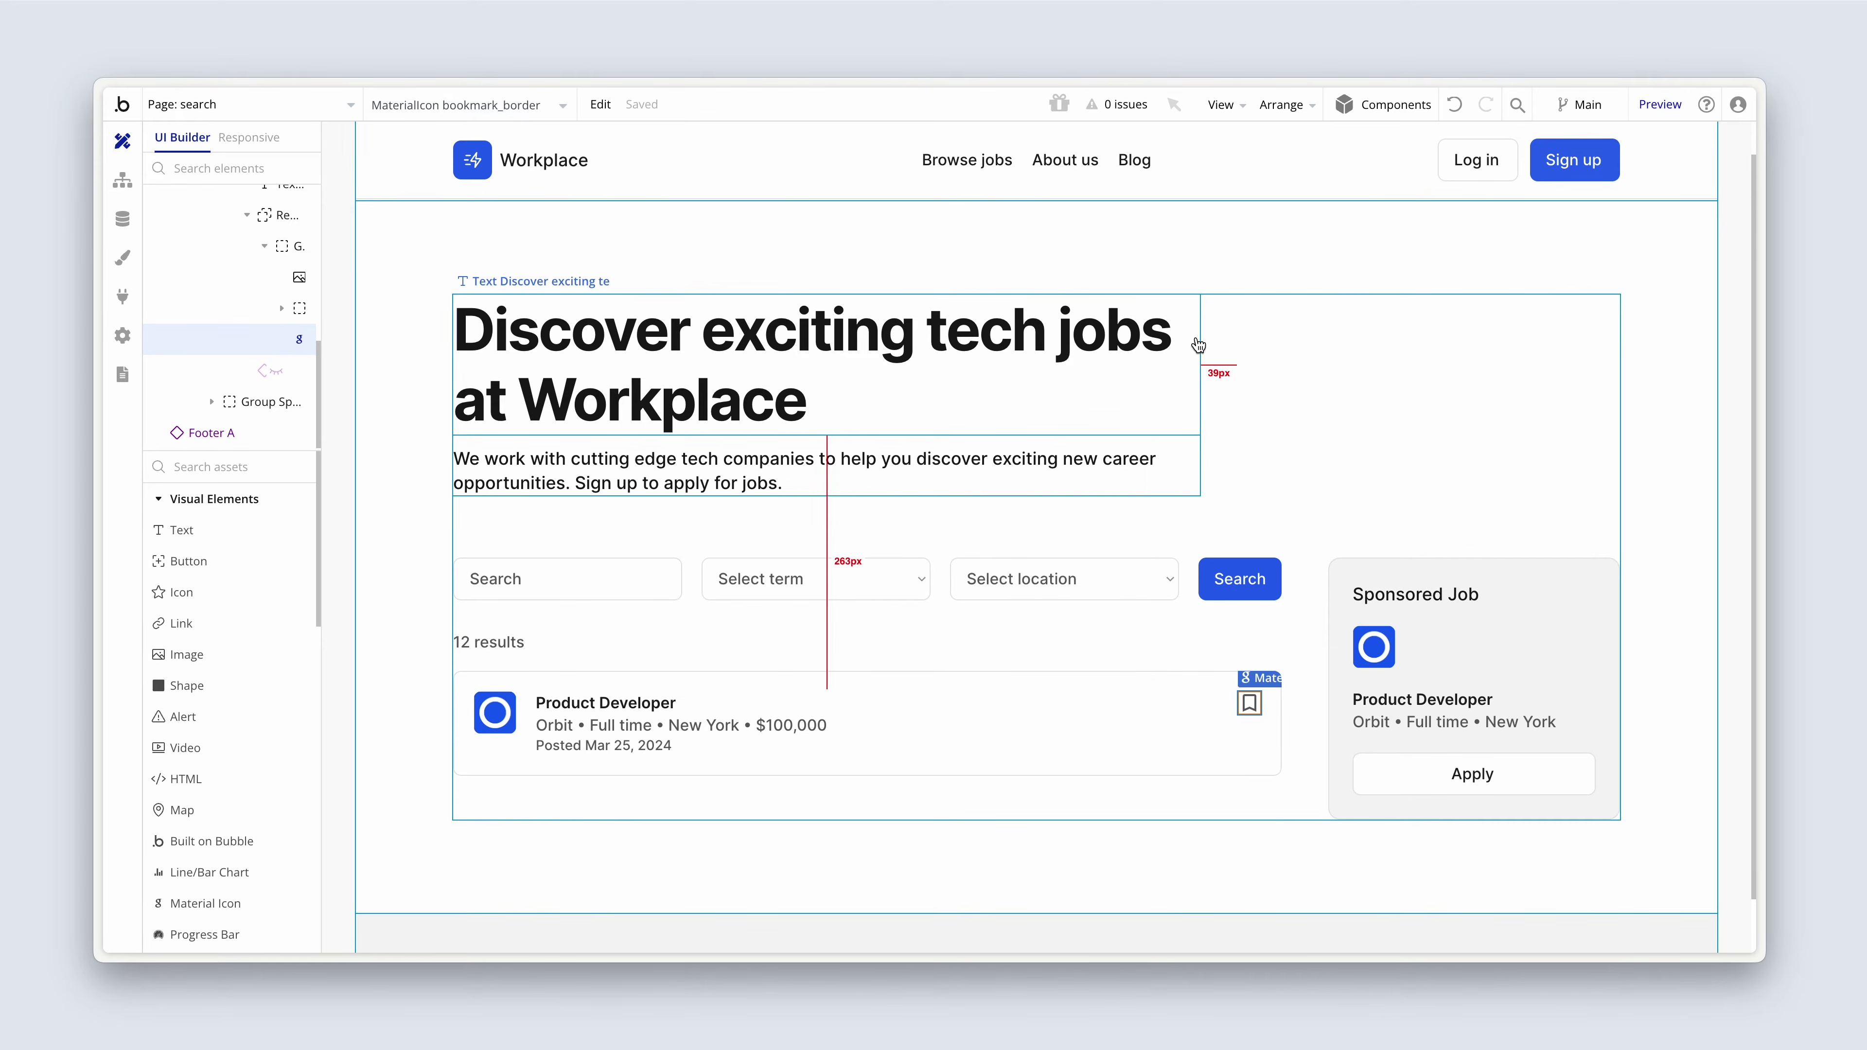
- Switch to the company page and make the settings group visible on the canvas
left_click(318, 105)
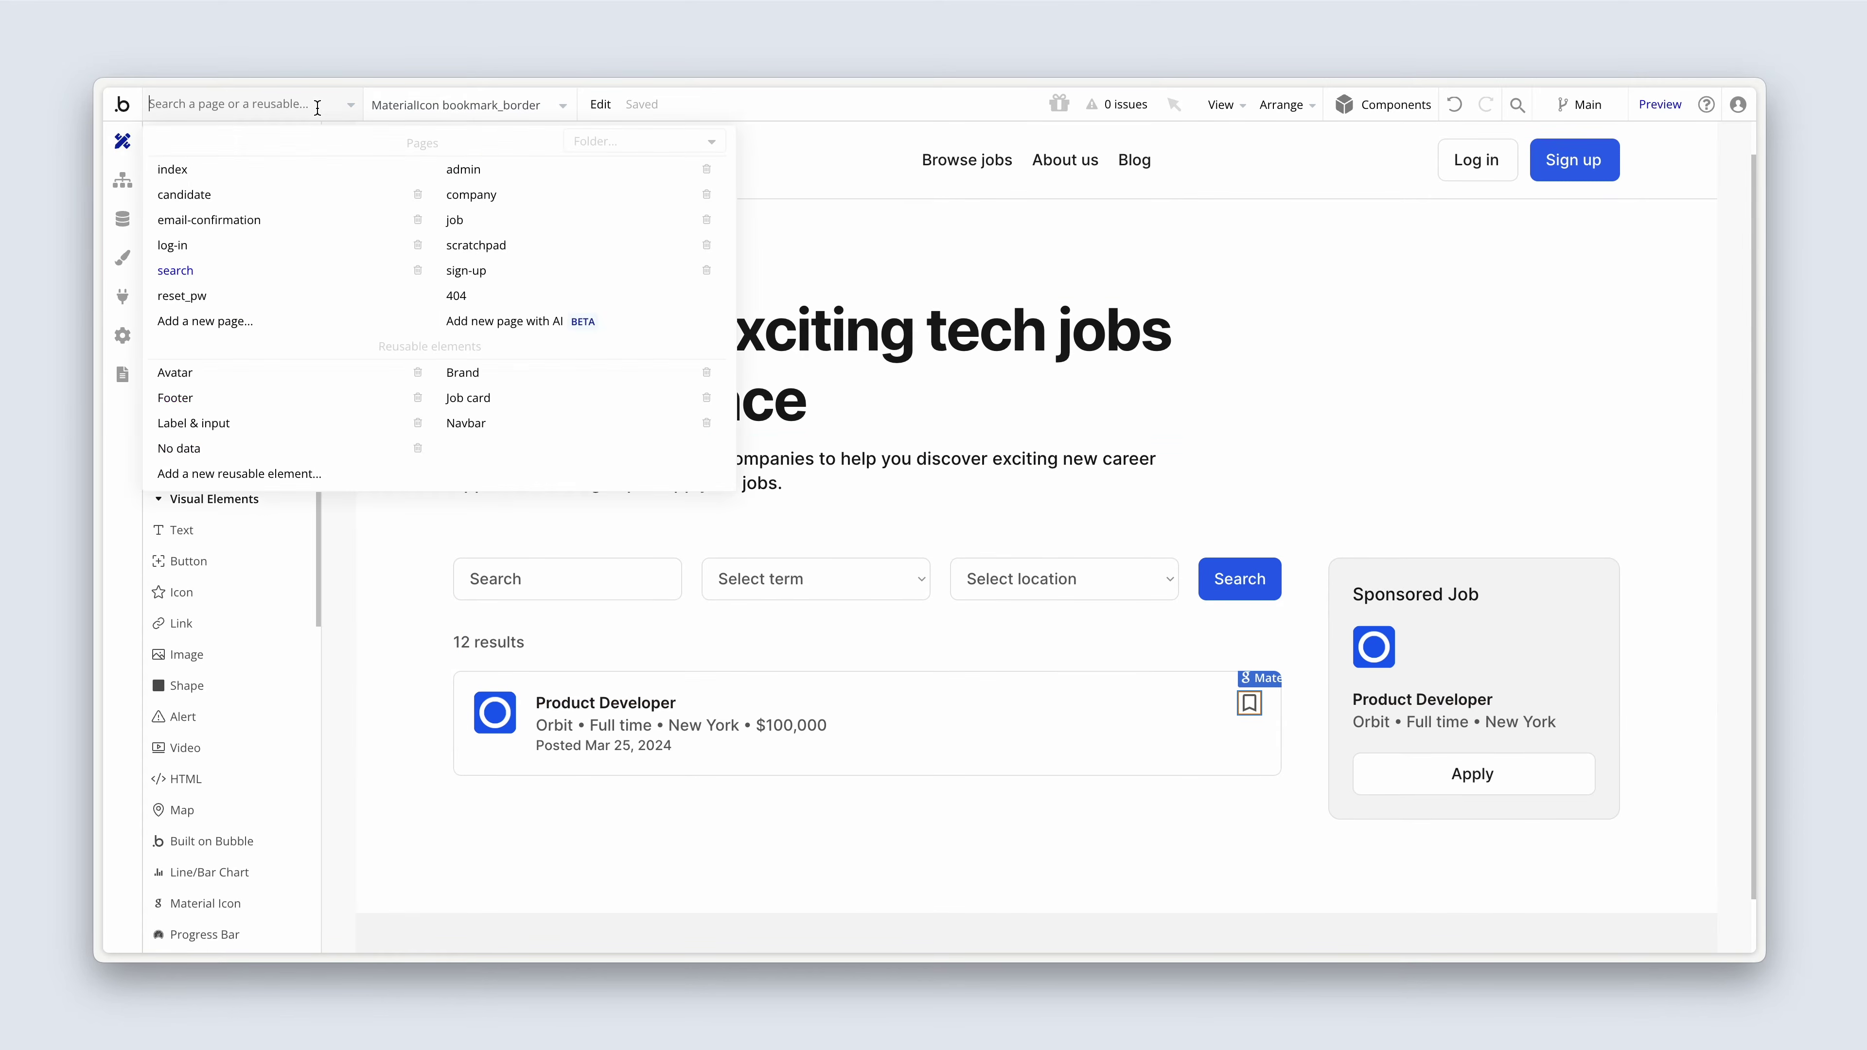
left_click(526, 194)
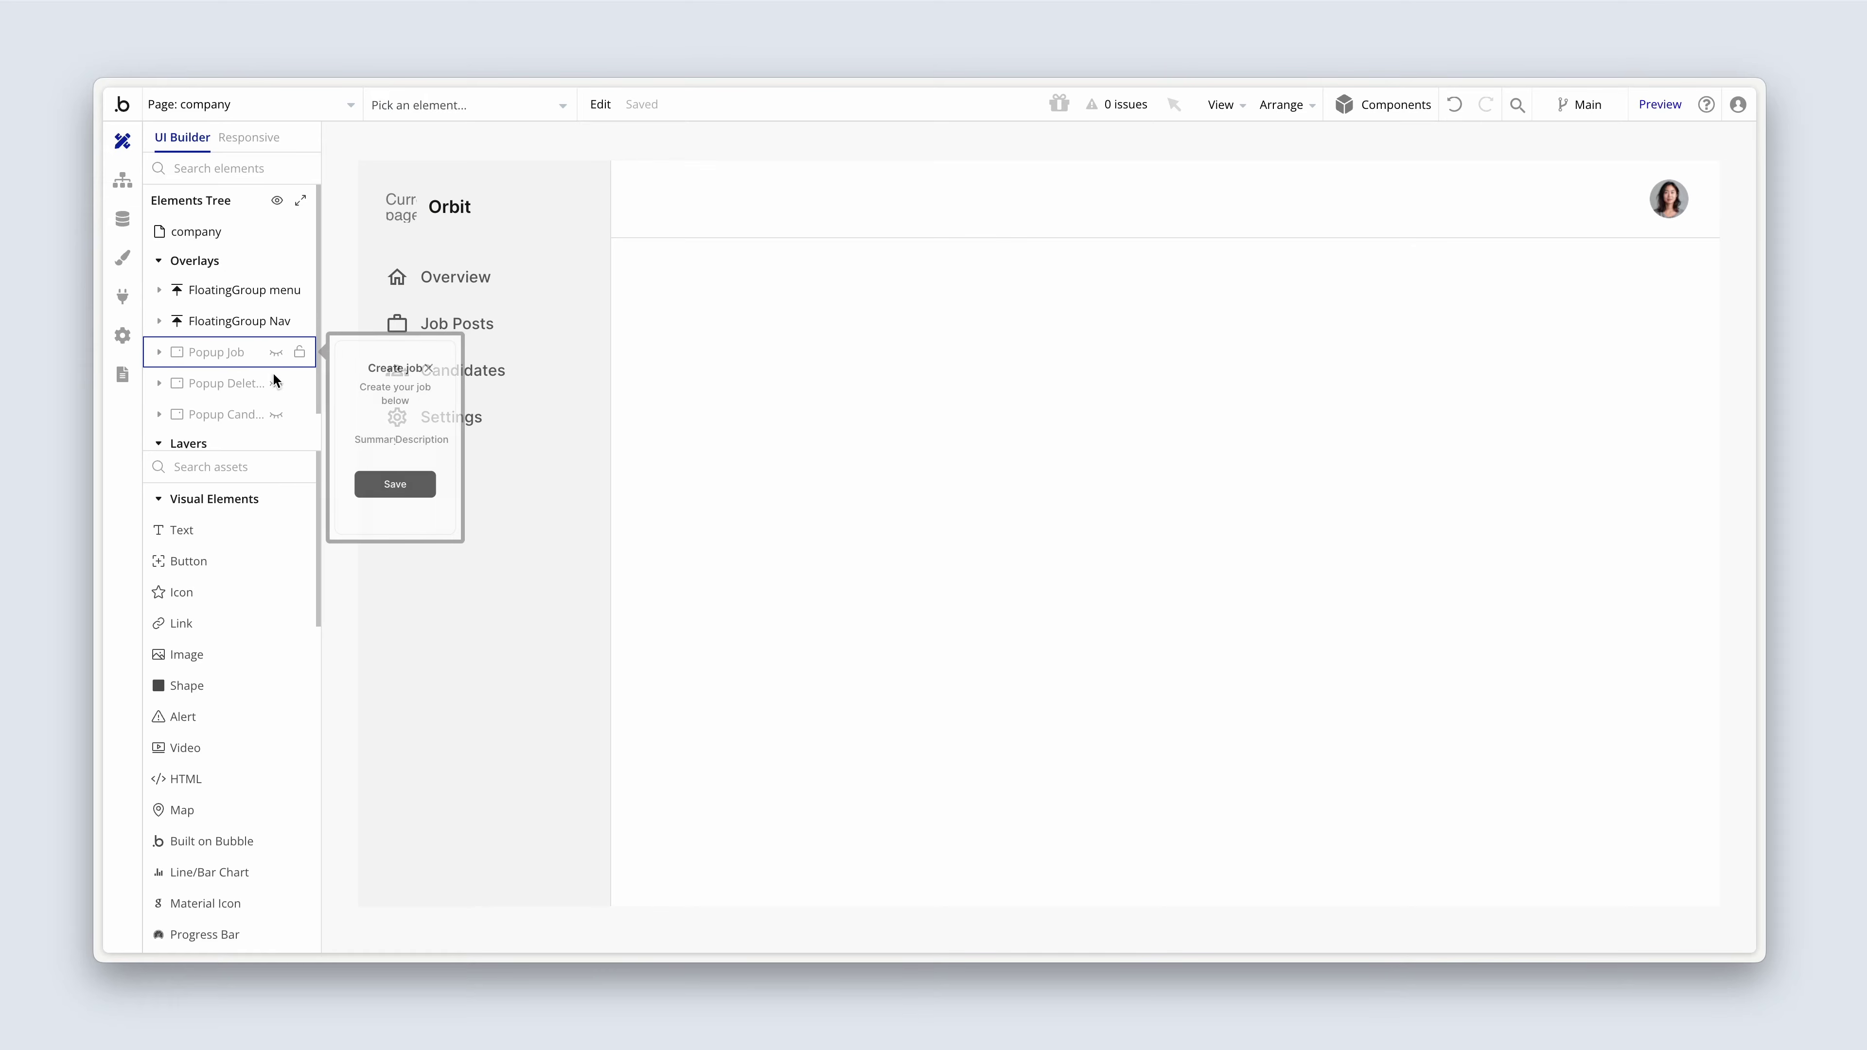
scroll(266, 406, "down", 1)
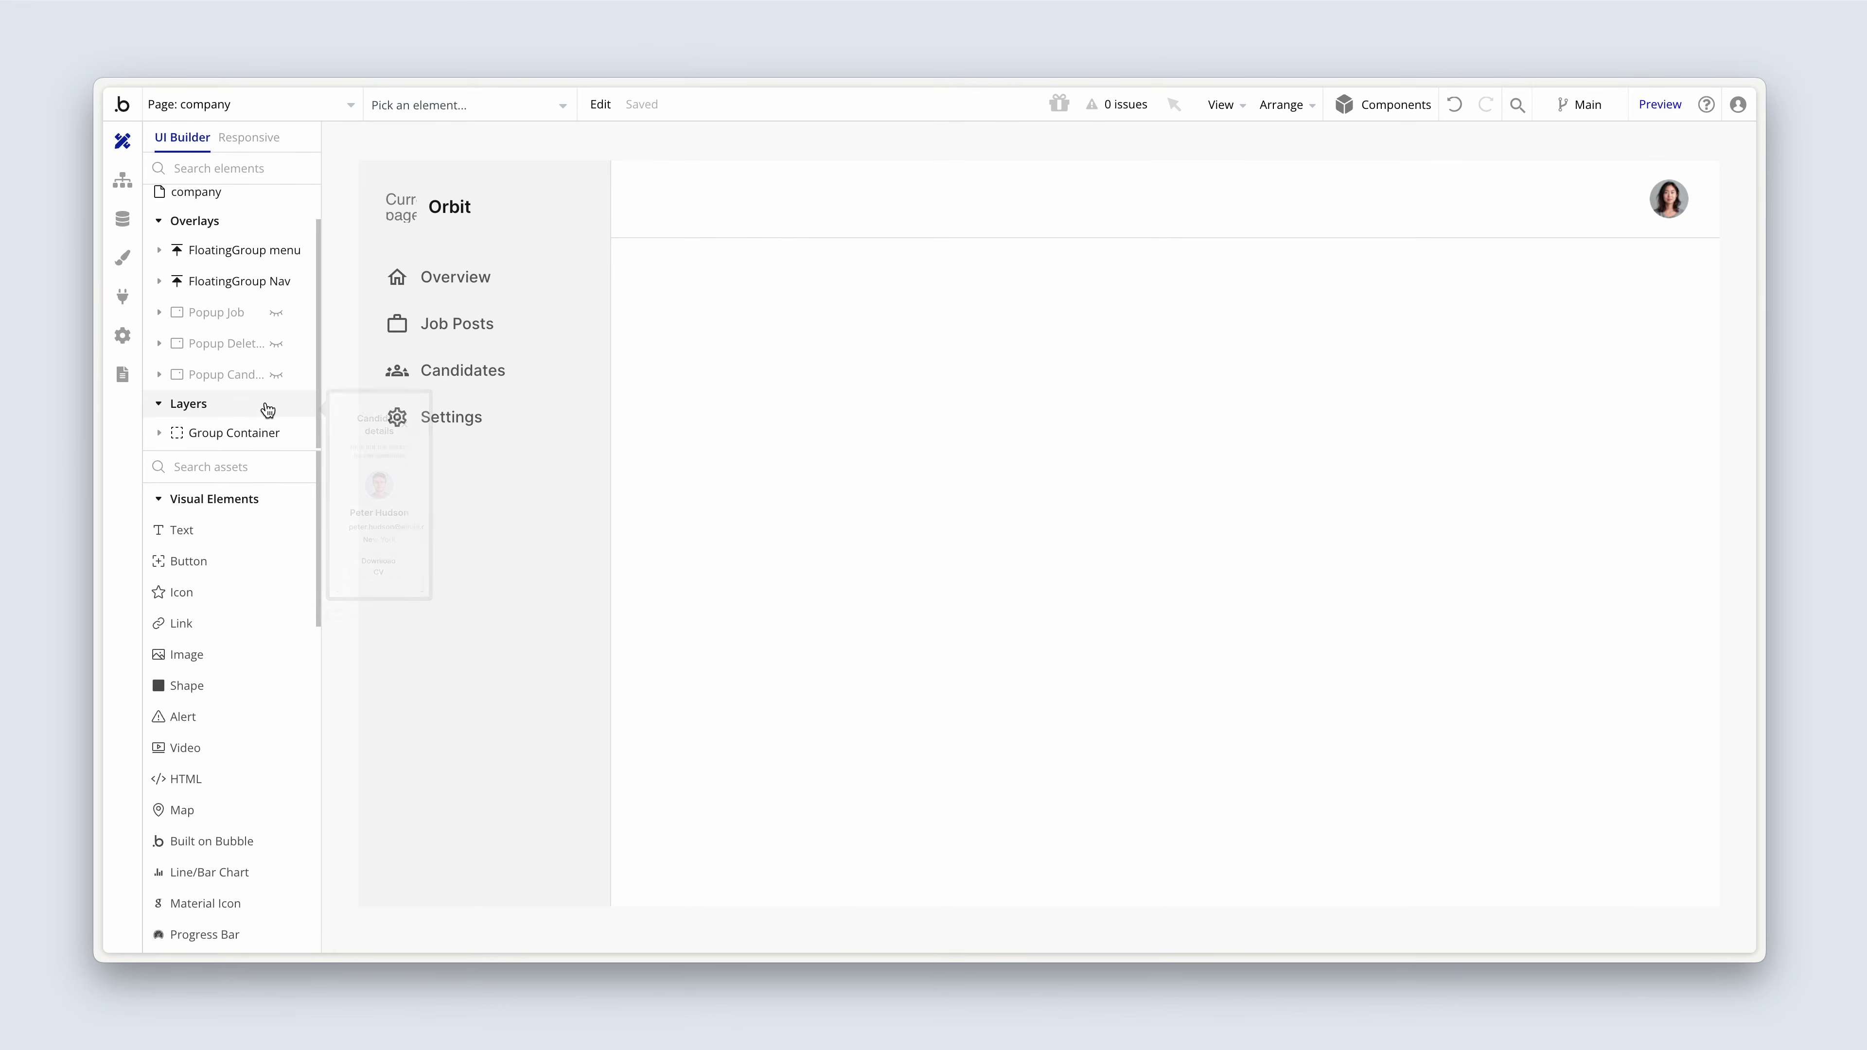
left_click(163, 434)
scroll(158, 438, "down", 3)
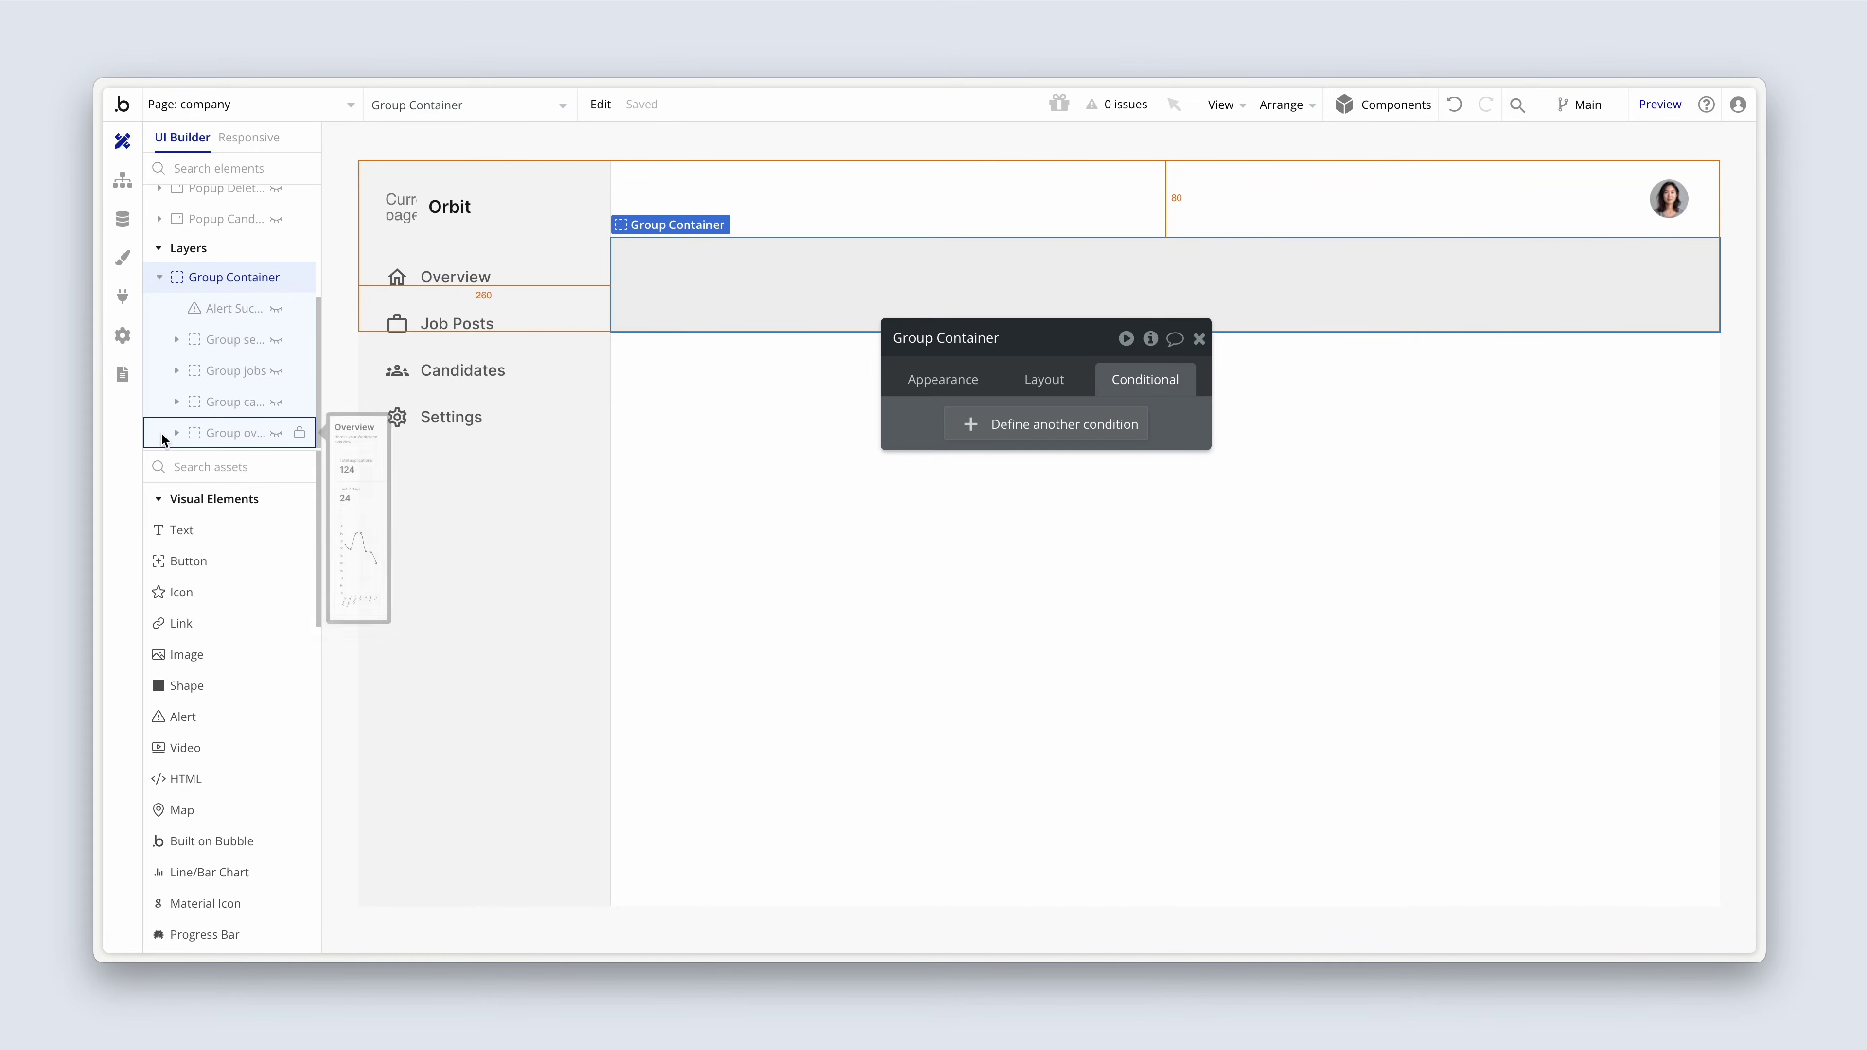
left_click(276, 341)
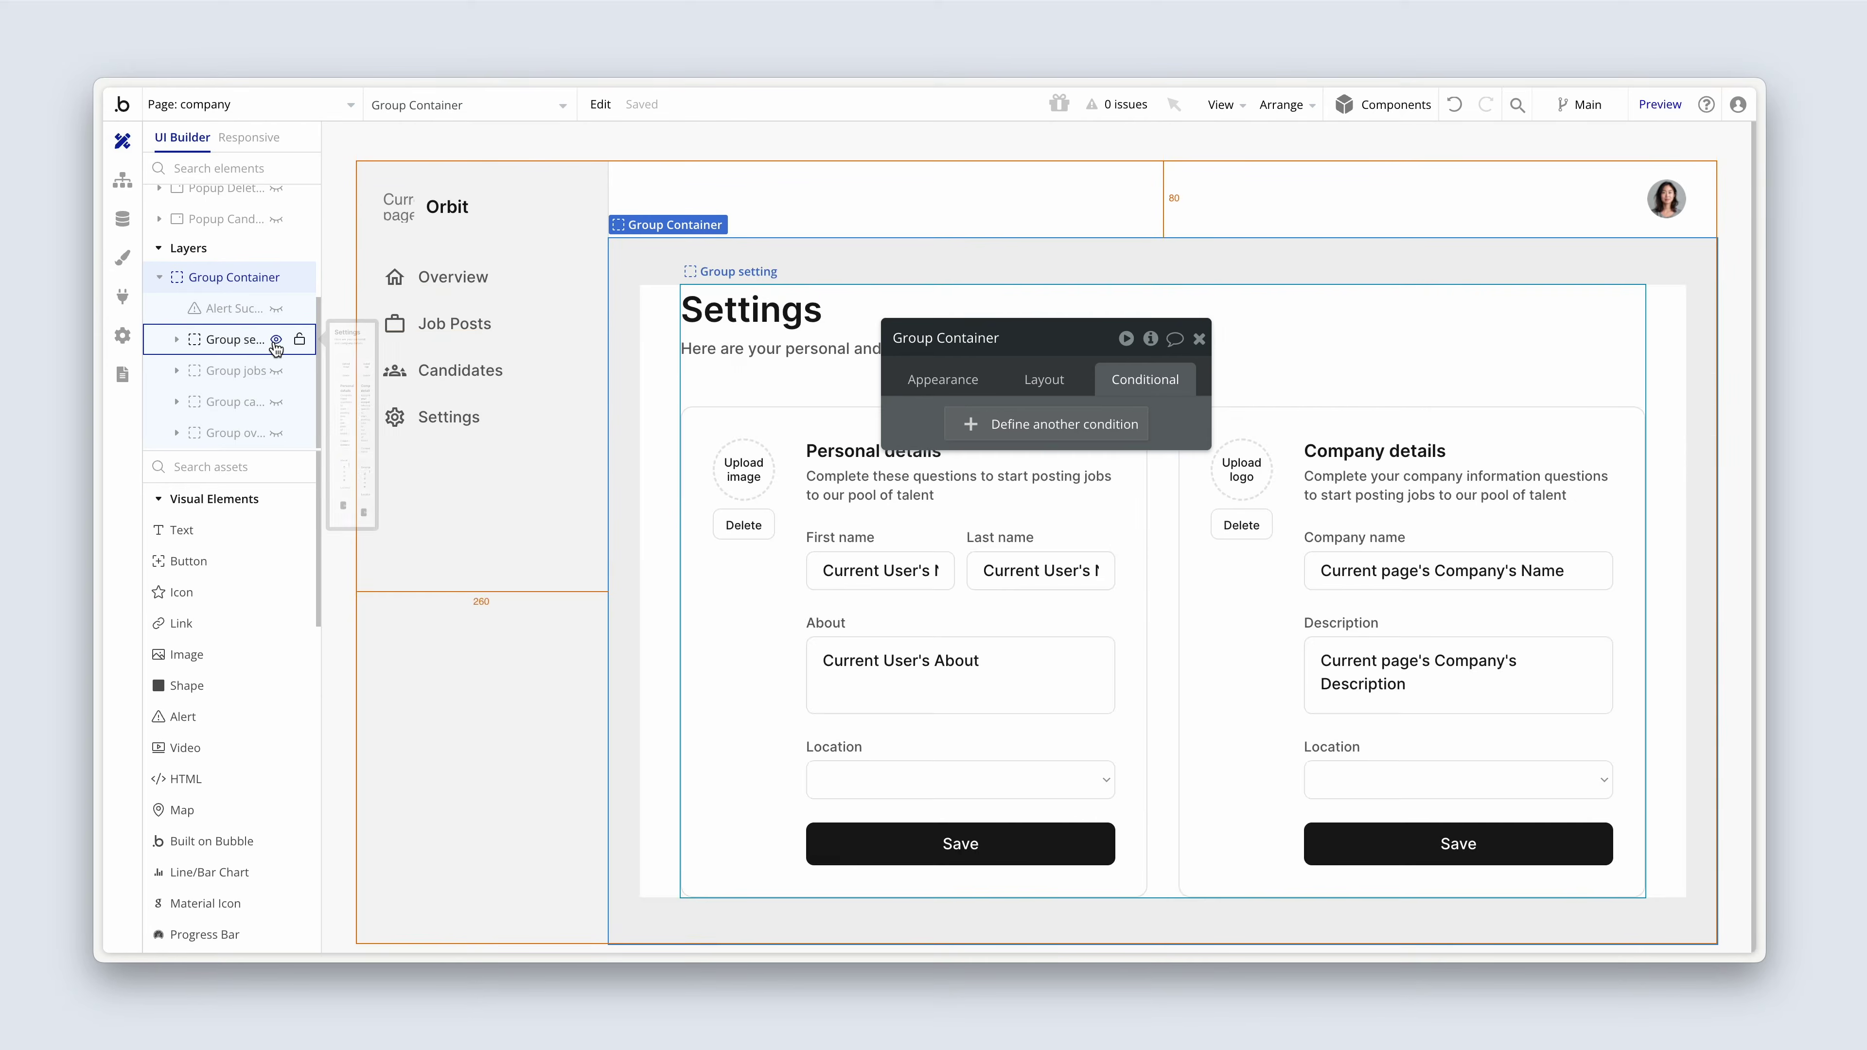
left_click(935, 381)
left_click_drag(937, 412, 387, 380)
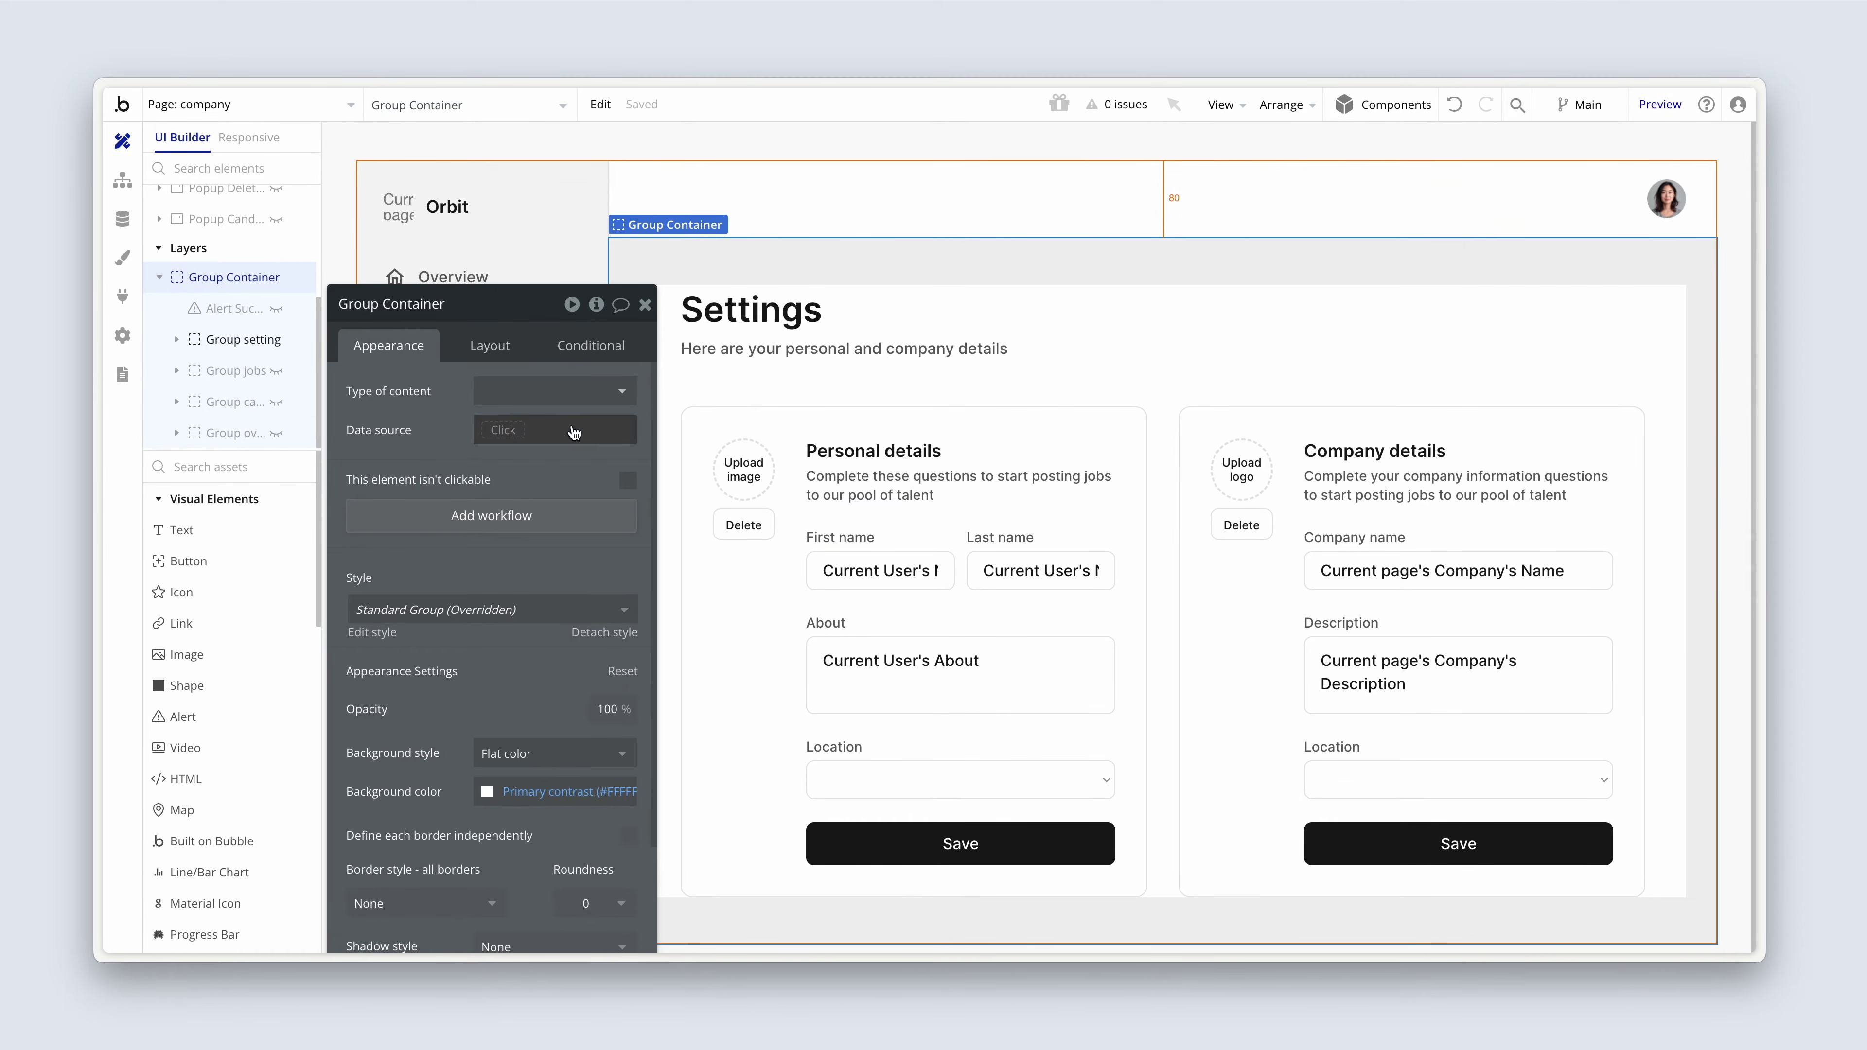
- Select the Personal details Save button and open its 'Make changes to User' step
left_click(739, 467)
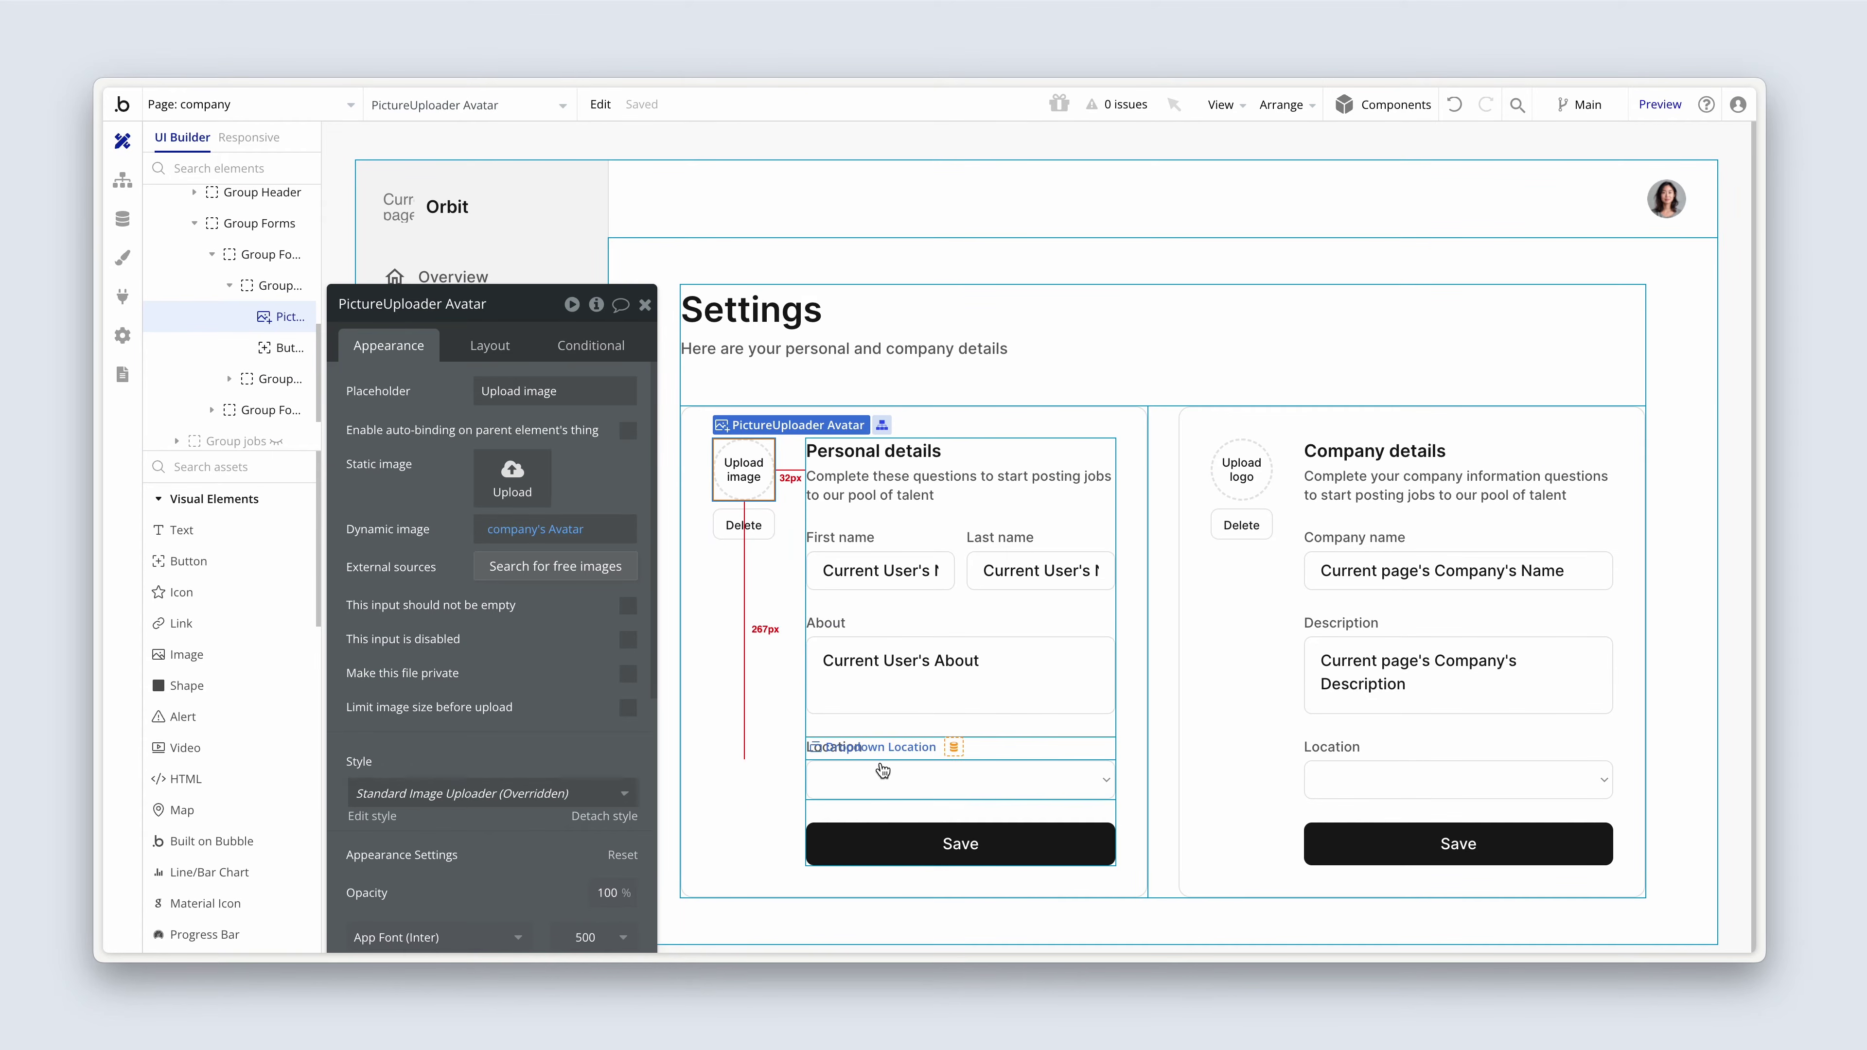
left_click(872, 852)
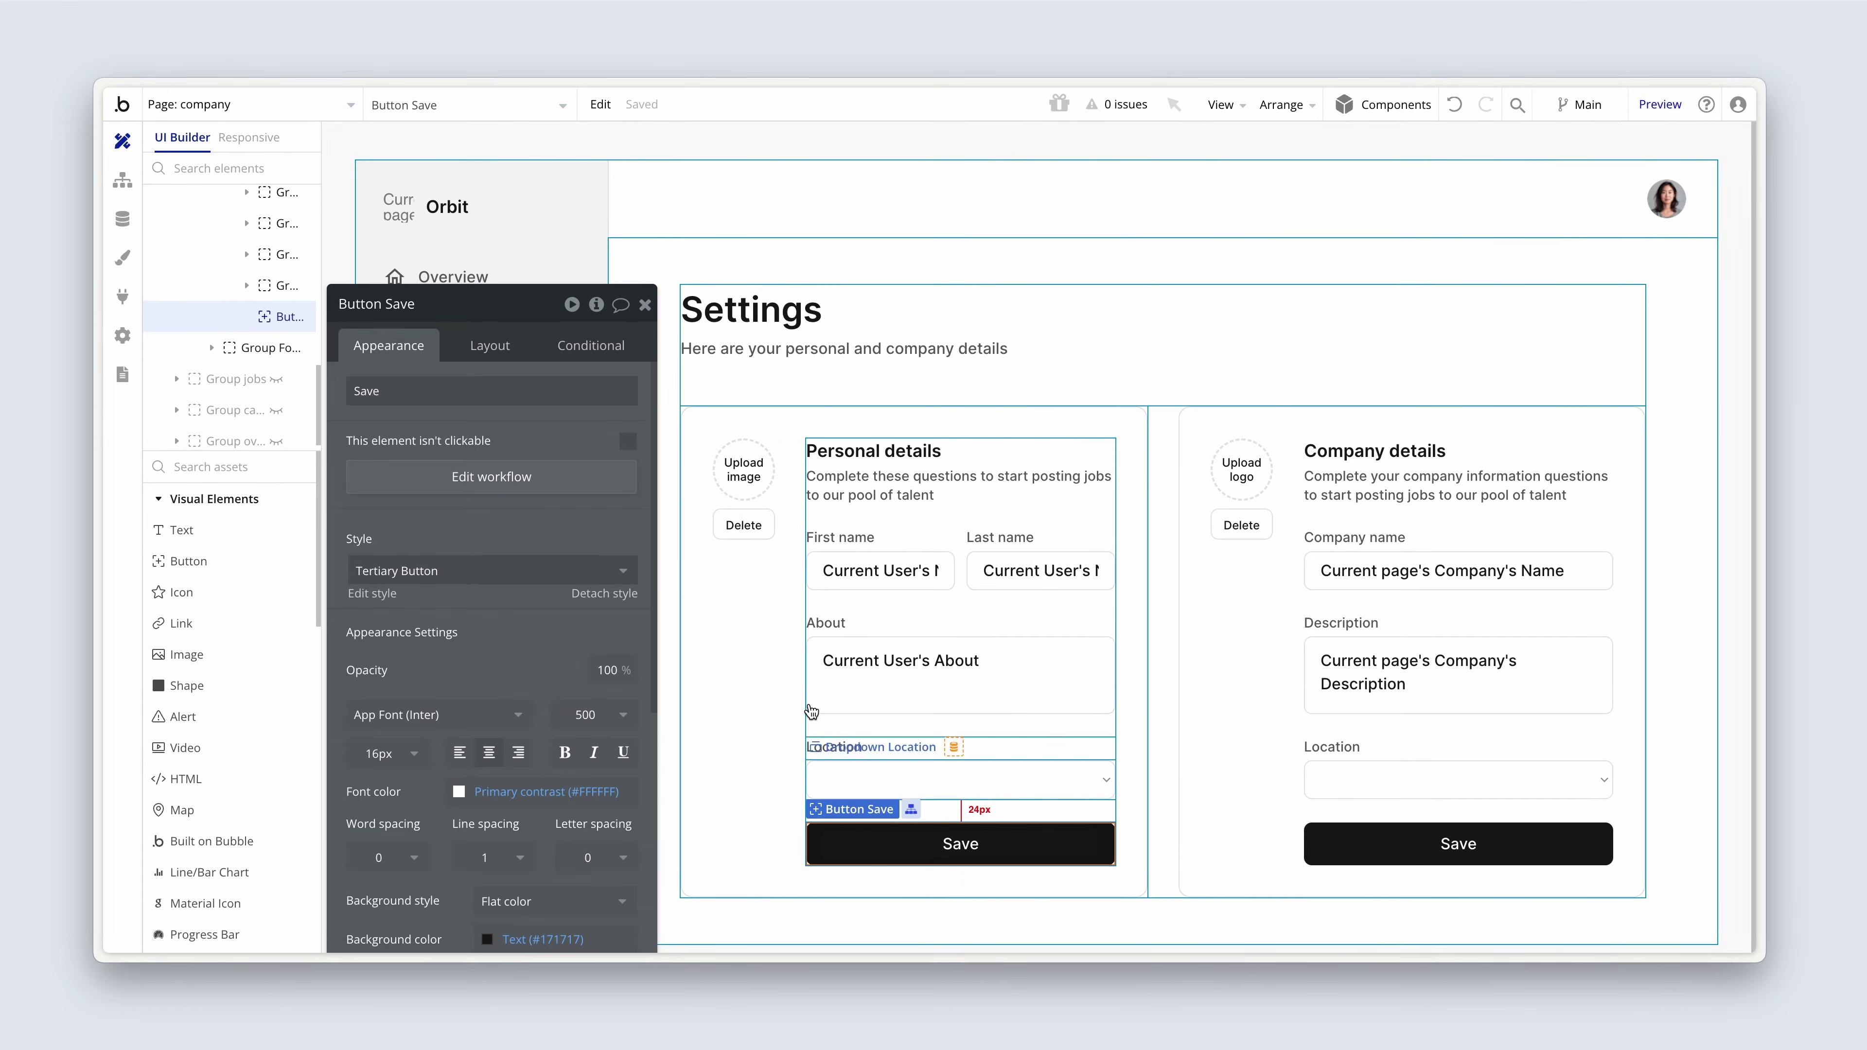
left_click(599, 482)
left_click(309, 357)
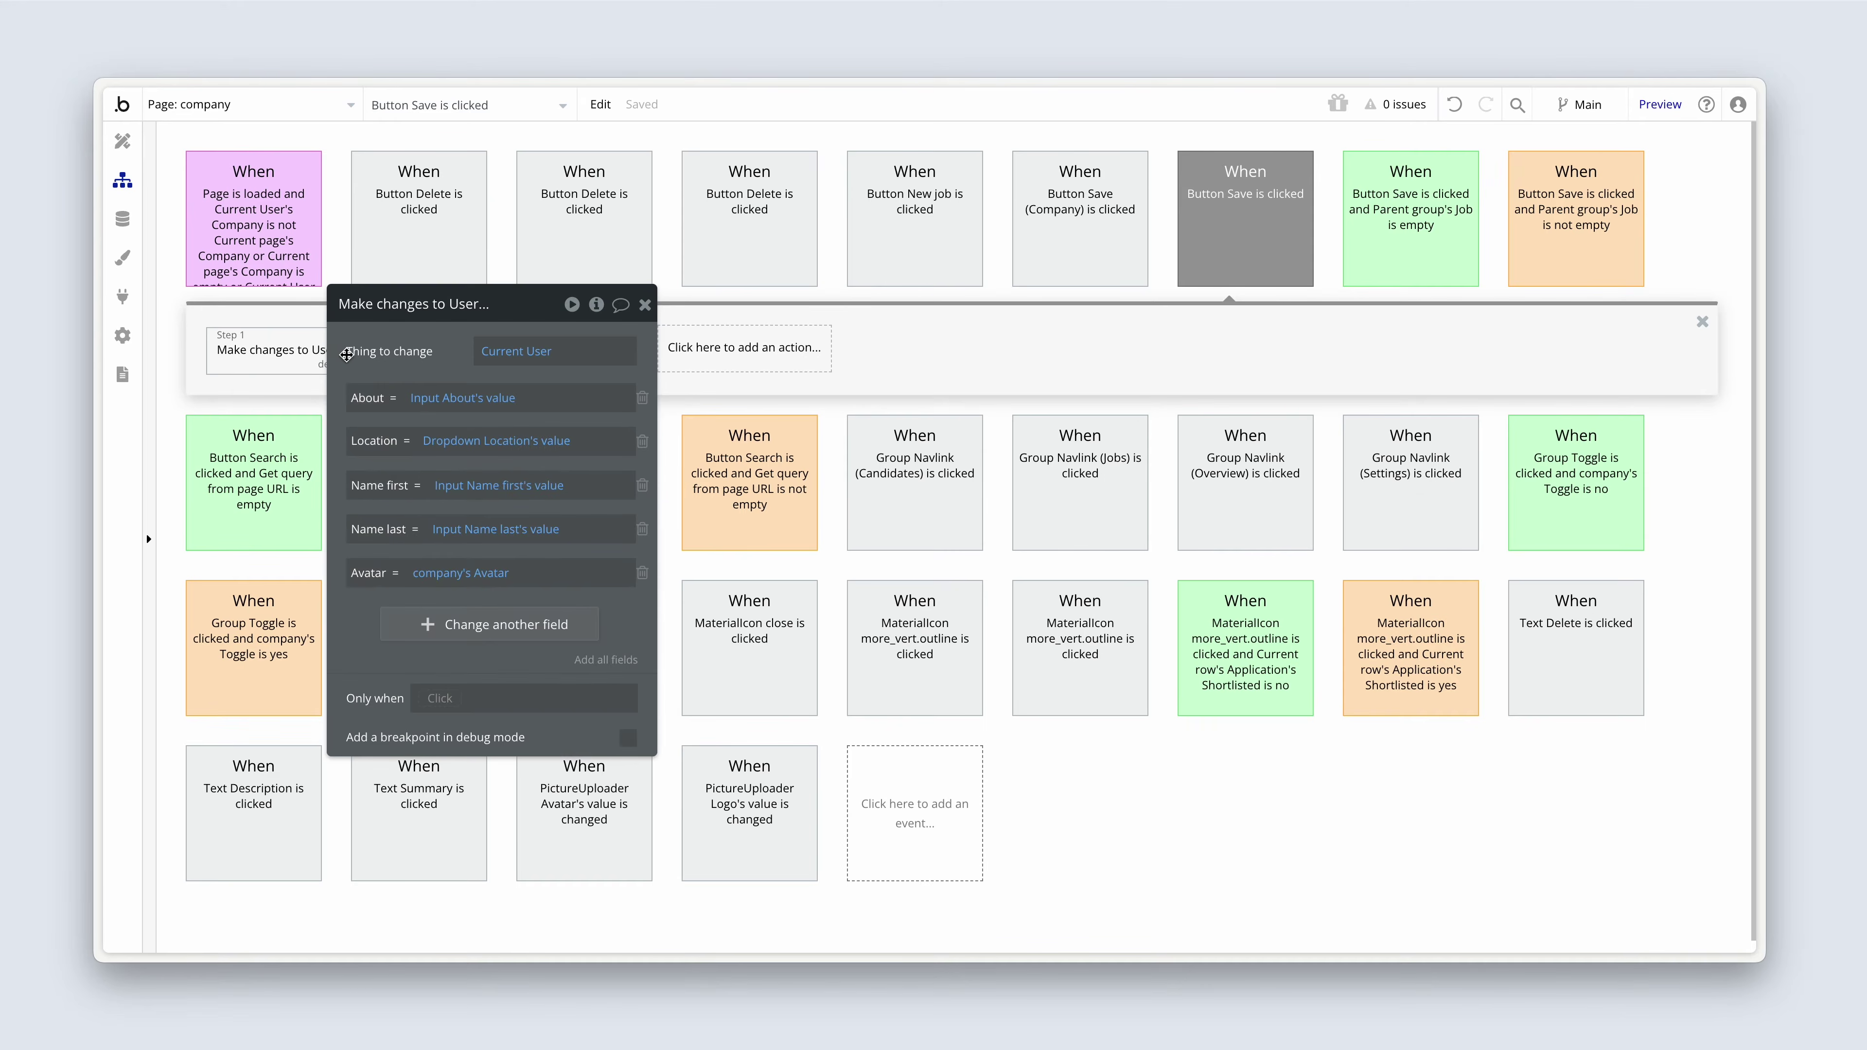
- Return to the company page design with the Save button's properties moved off the form
left_click_drag(438, 384, 597, 389)
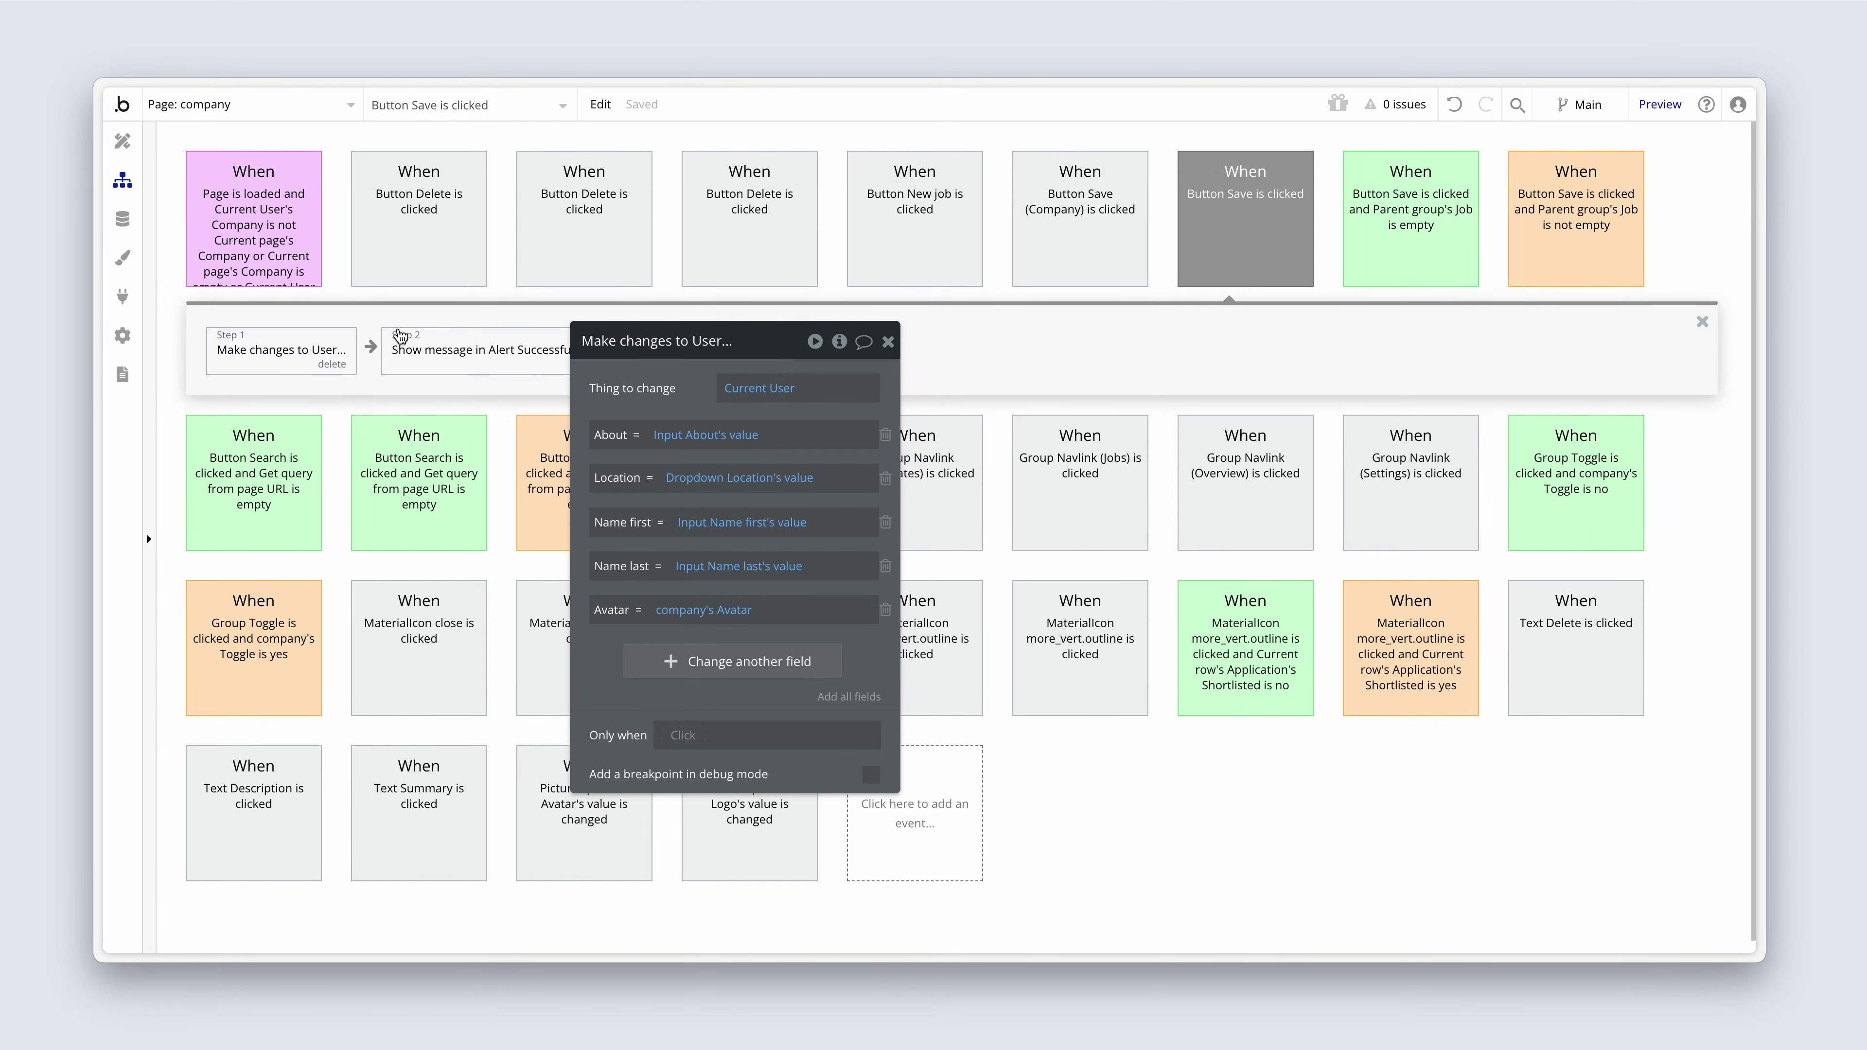
left_click(139, 142)
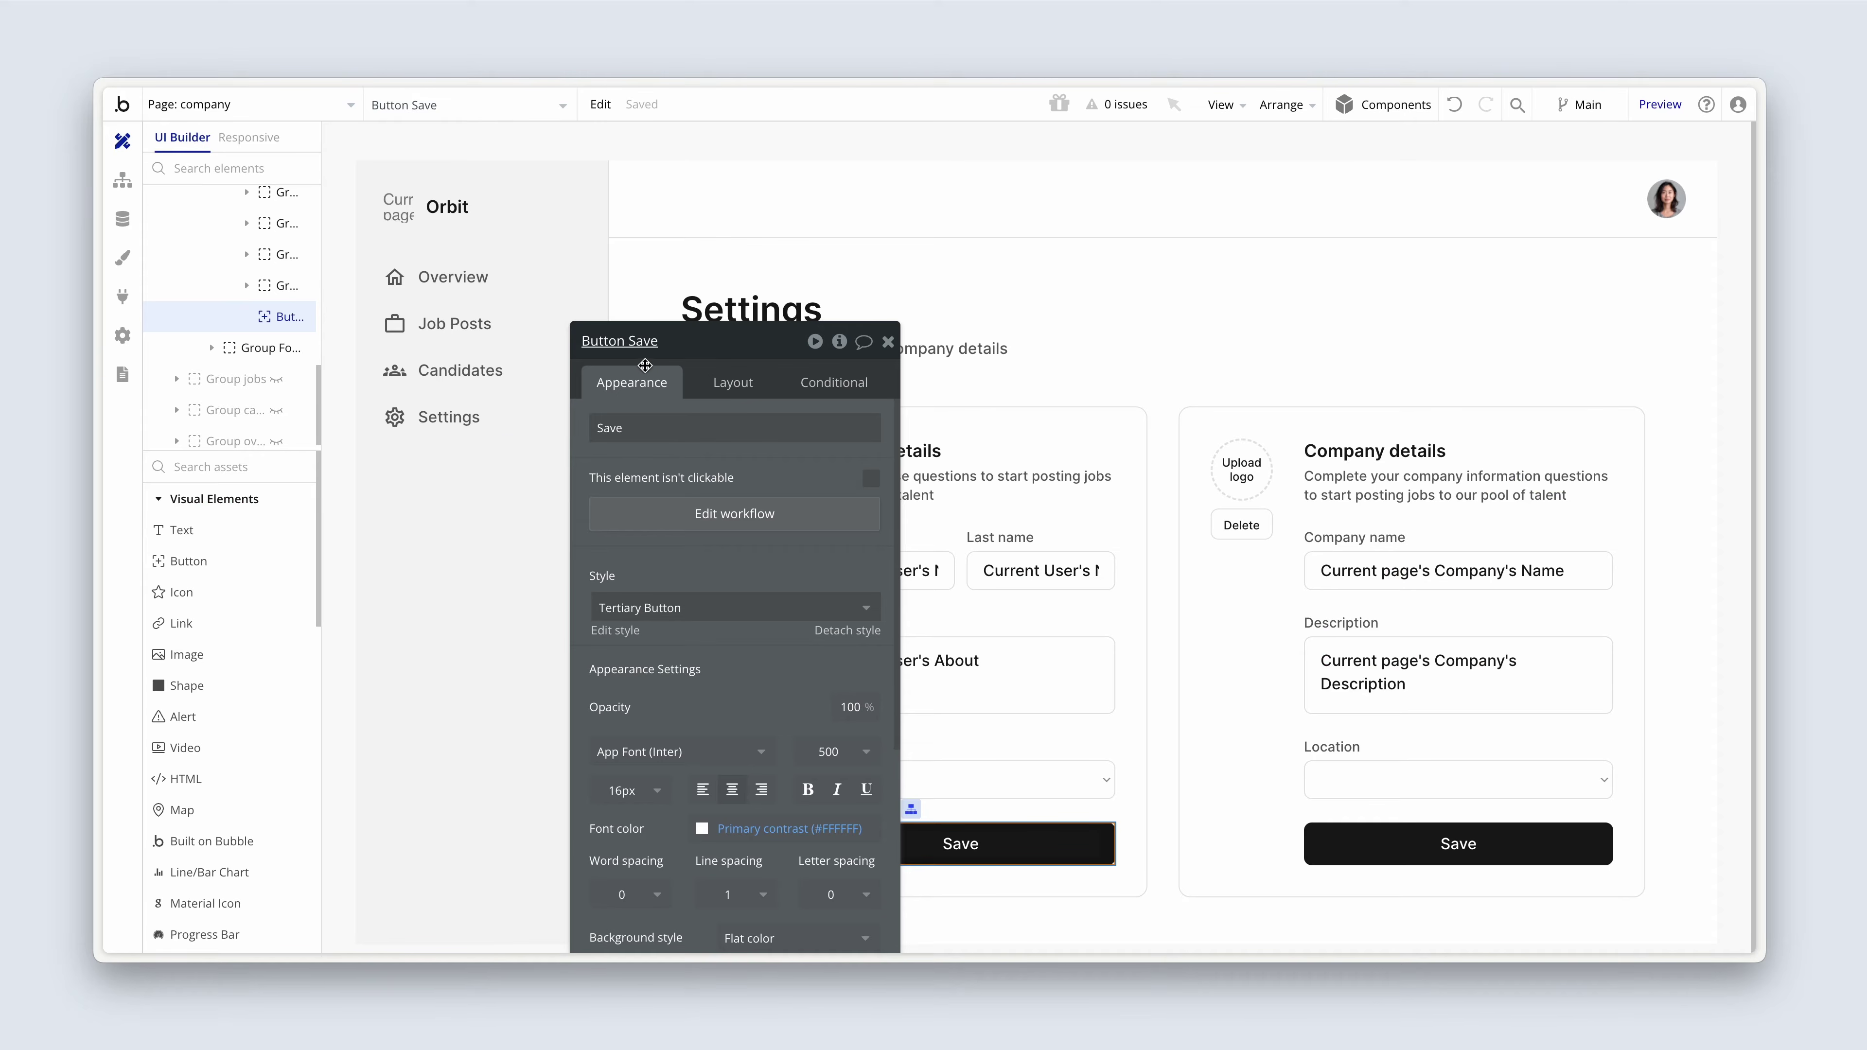
left_click_drag(669, 474, 414, 435)
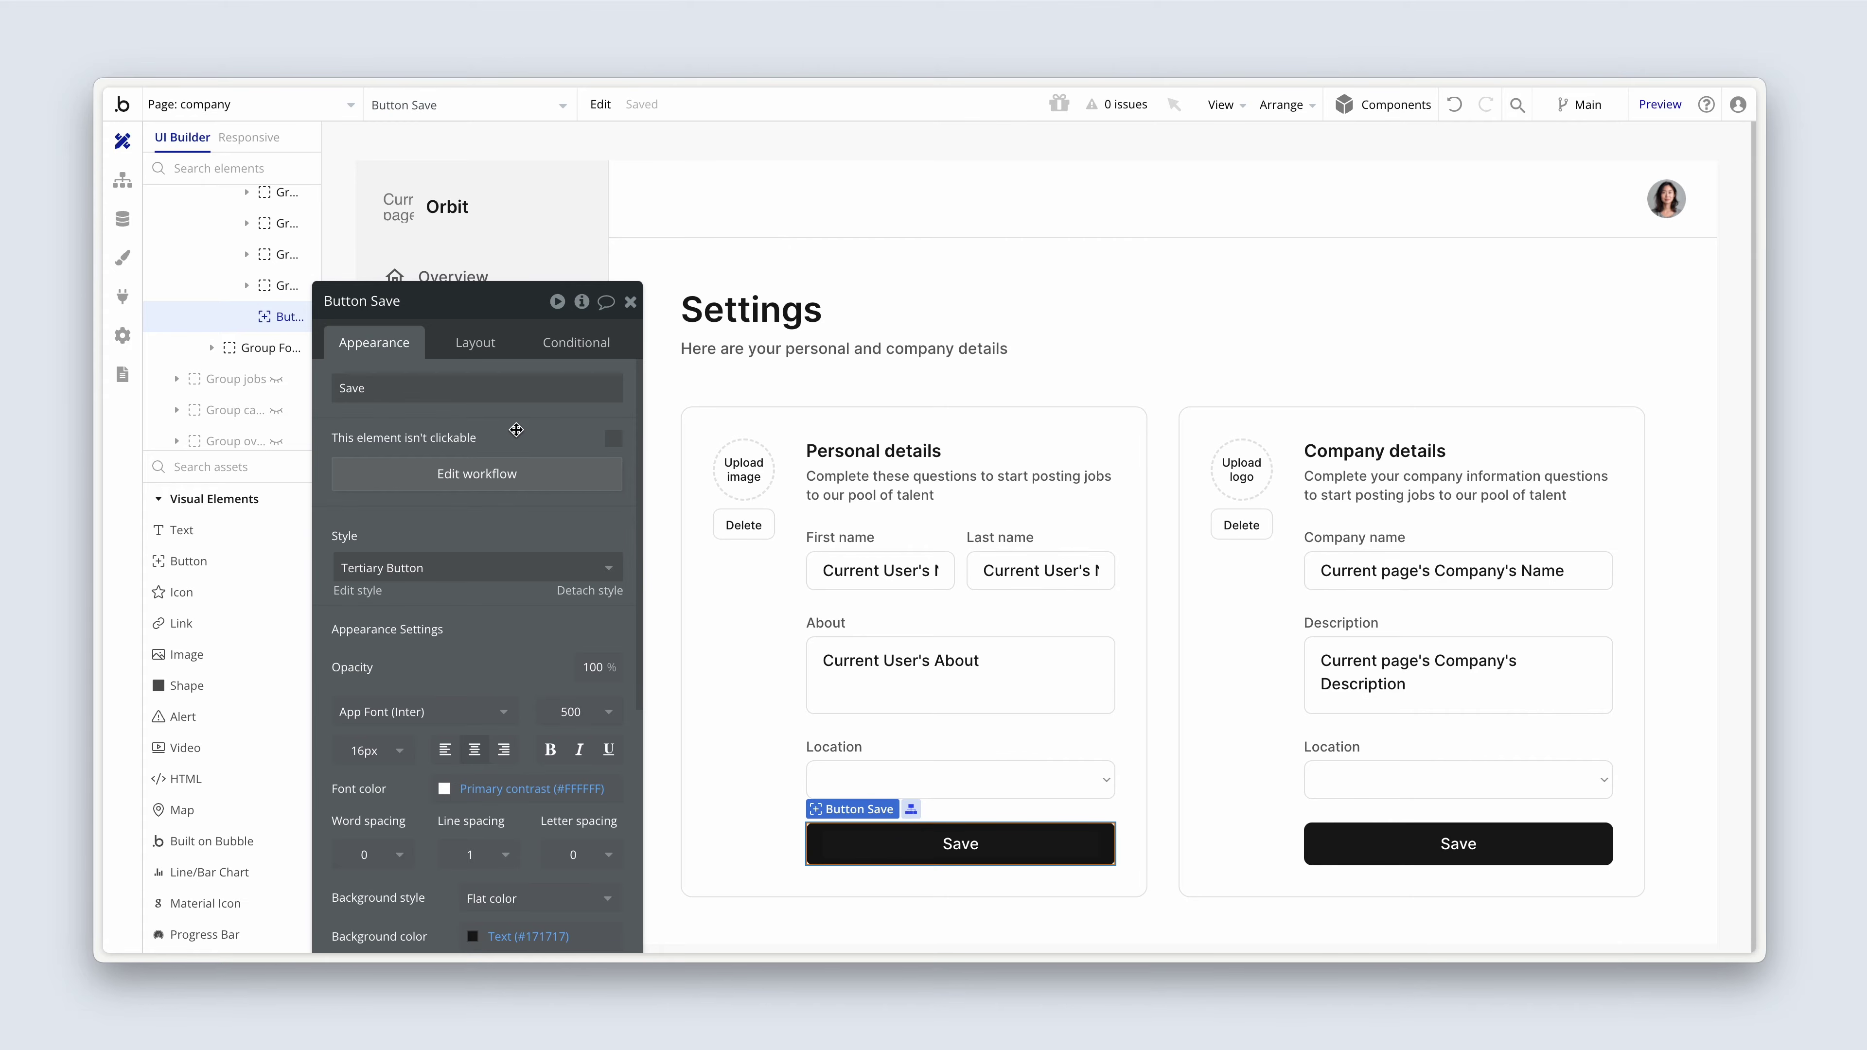
- Inspect the avatar image uploader, whose dynamic image is the company's Avatar
left_click(730, 465)
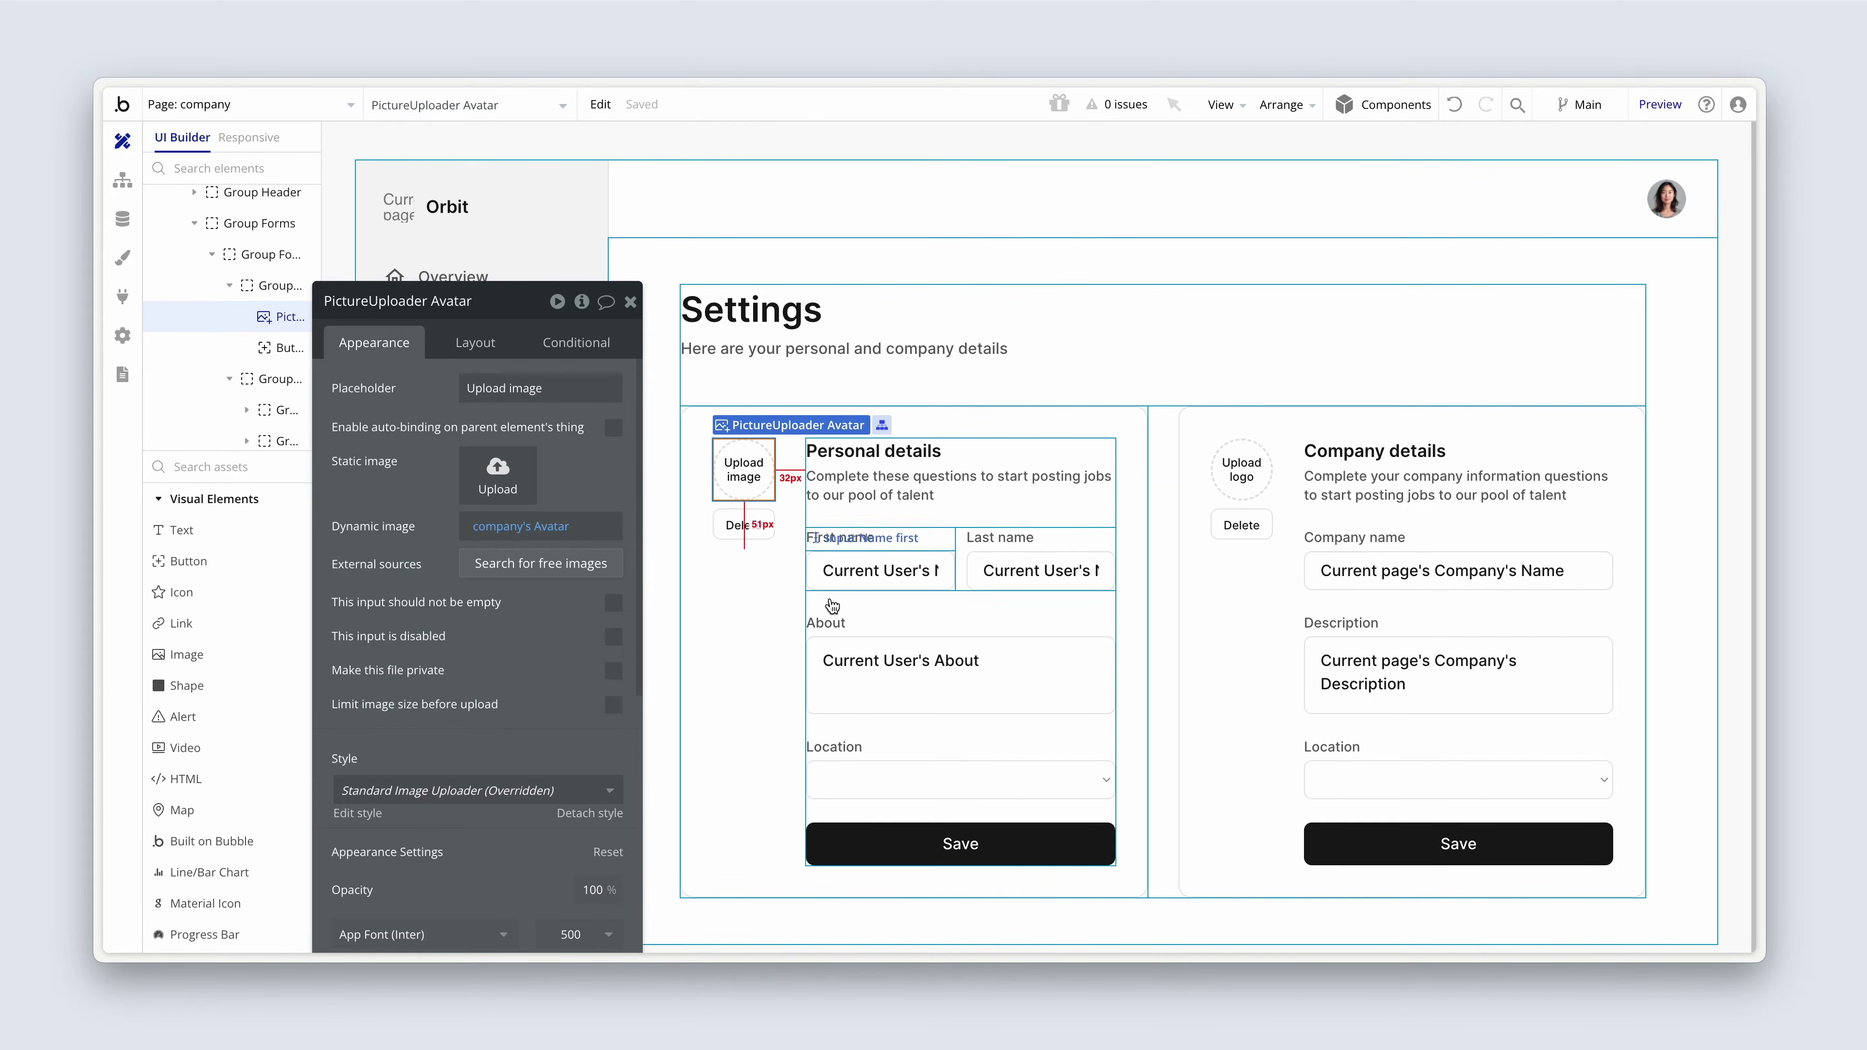
left_click(874, 838)
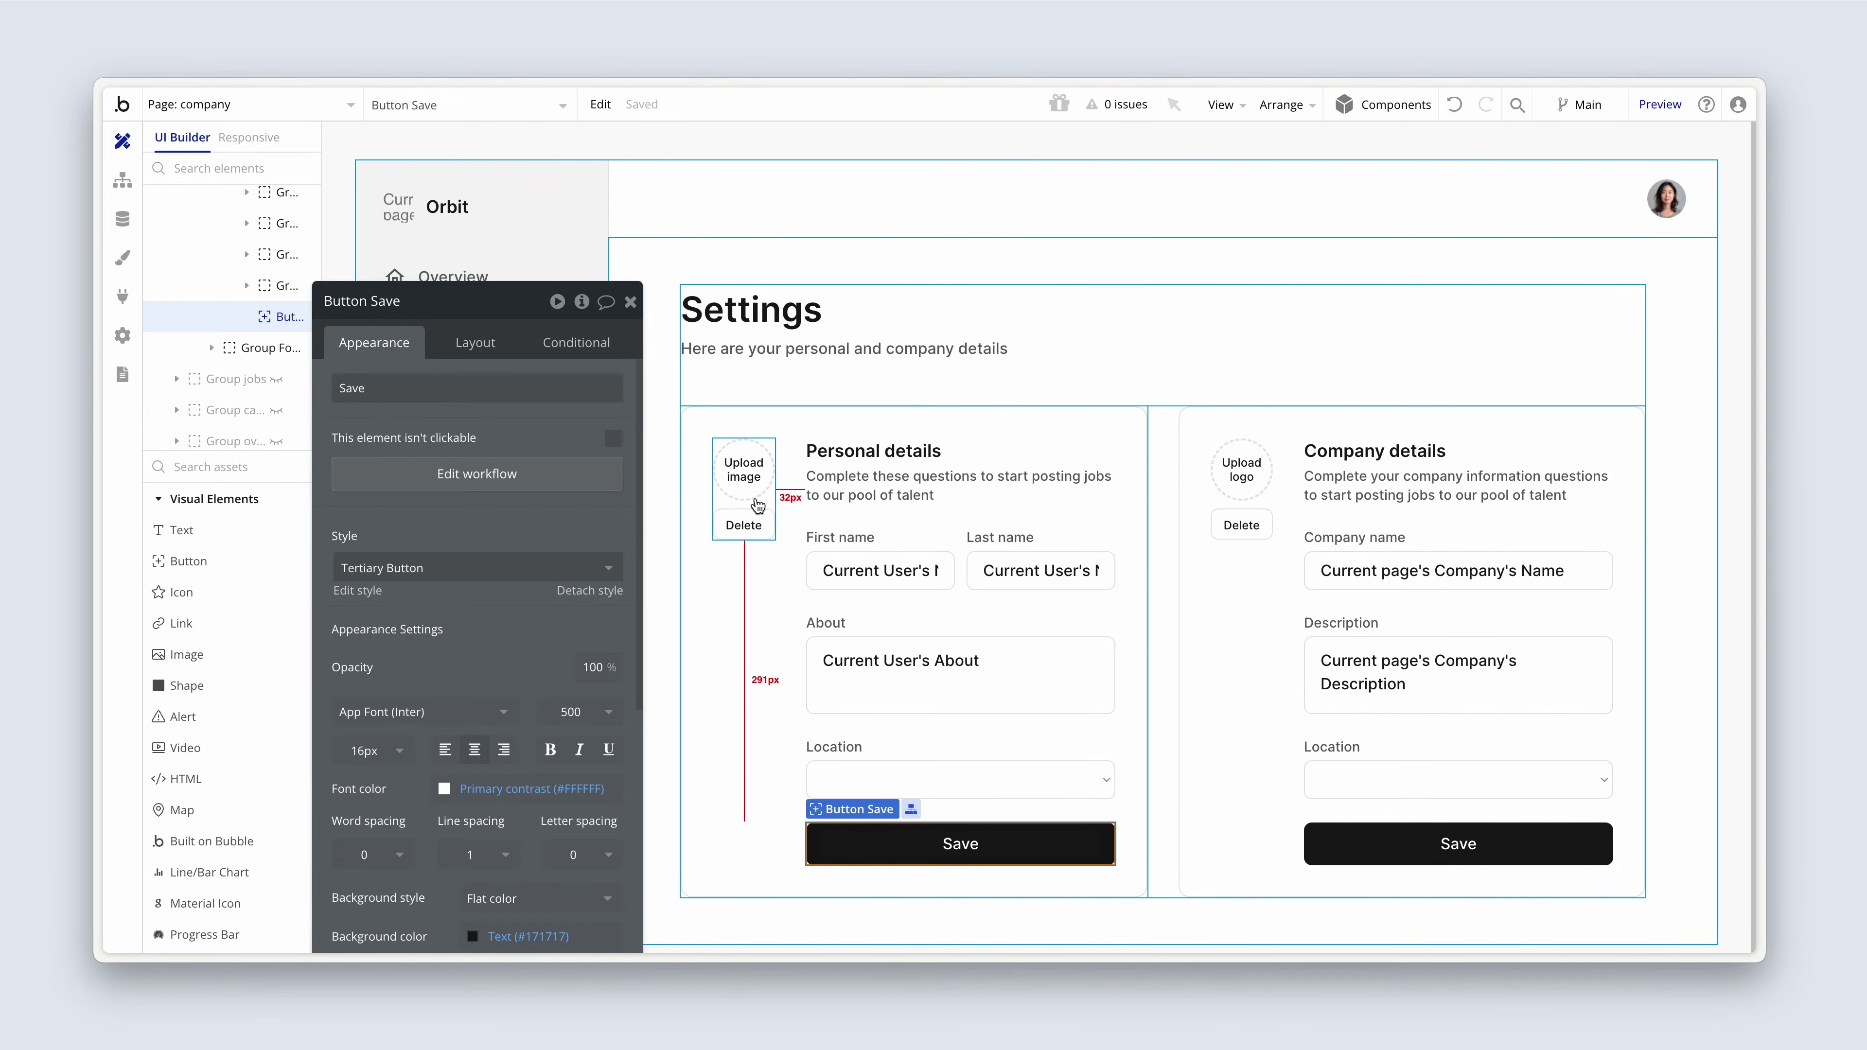
left_click(749, 482)
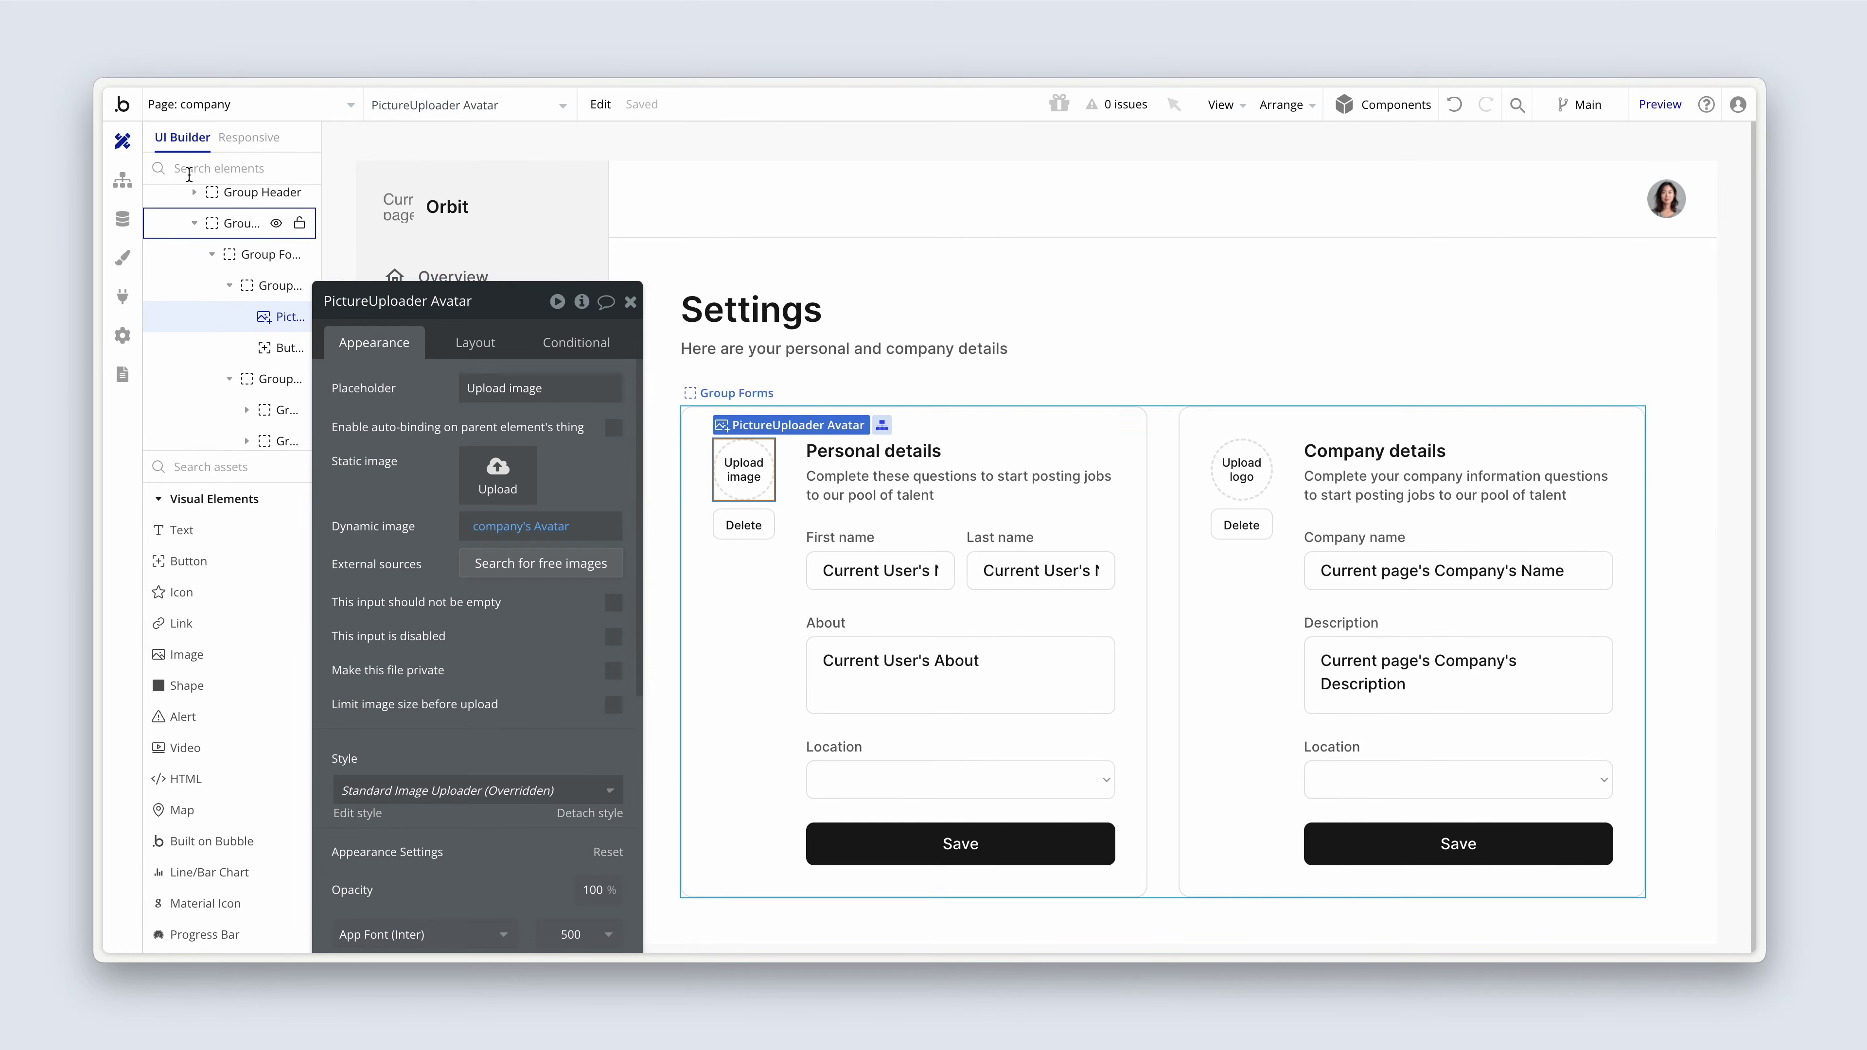
left_click(122, 182)
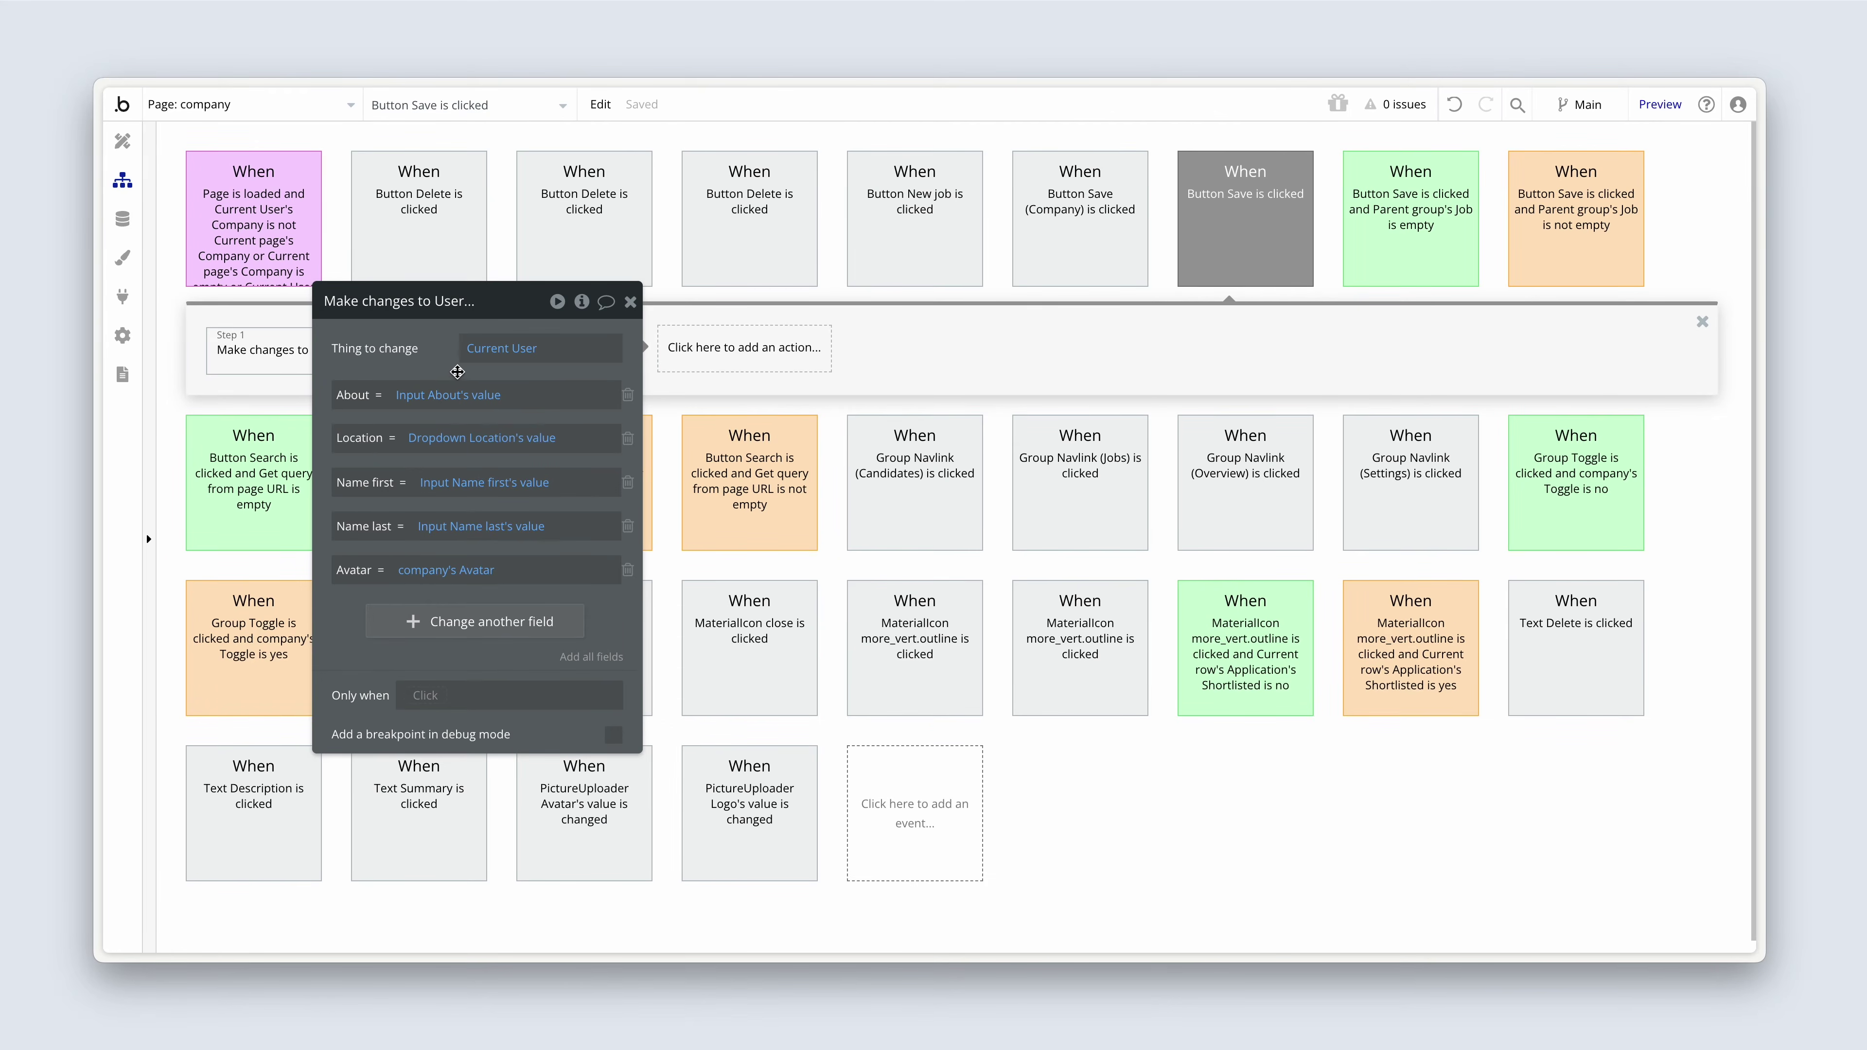
- Open the 'PictureUploader Avatar's value is changed' workflow and delete its Reset relevant inputs step
left_click_drag(455, 371, 991, 497)
mouse_move(603, 837)
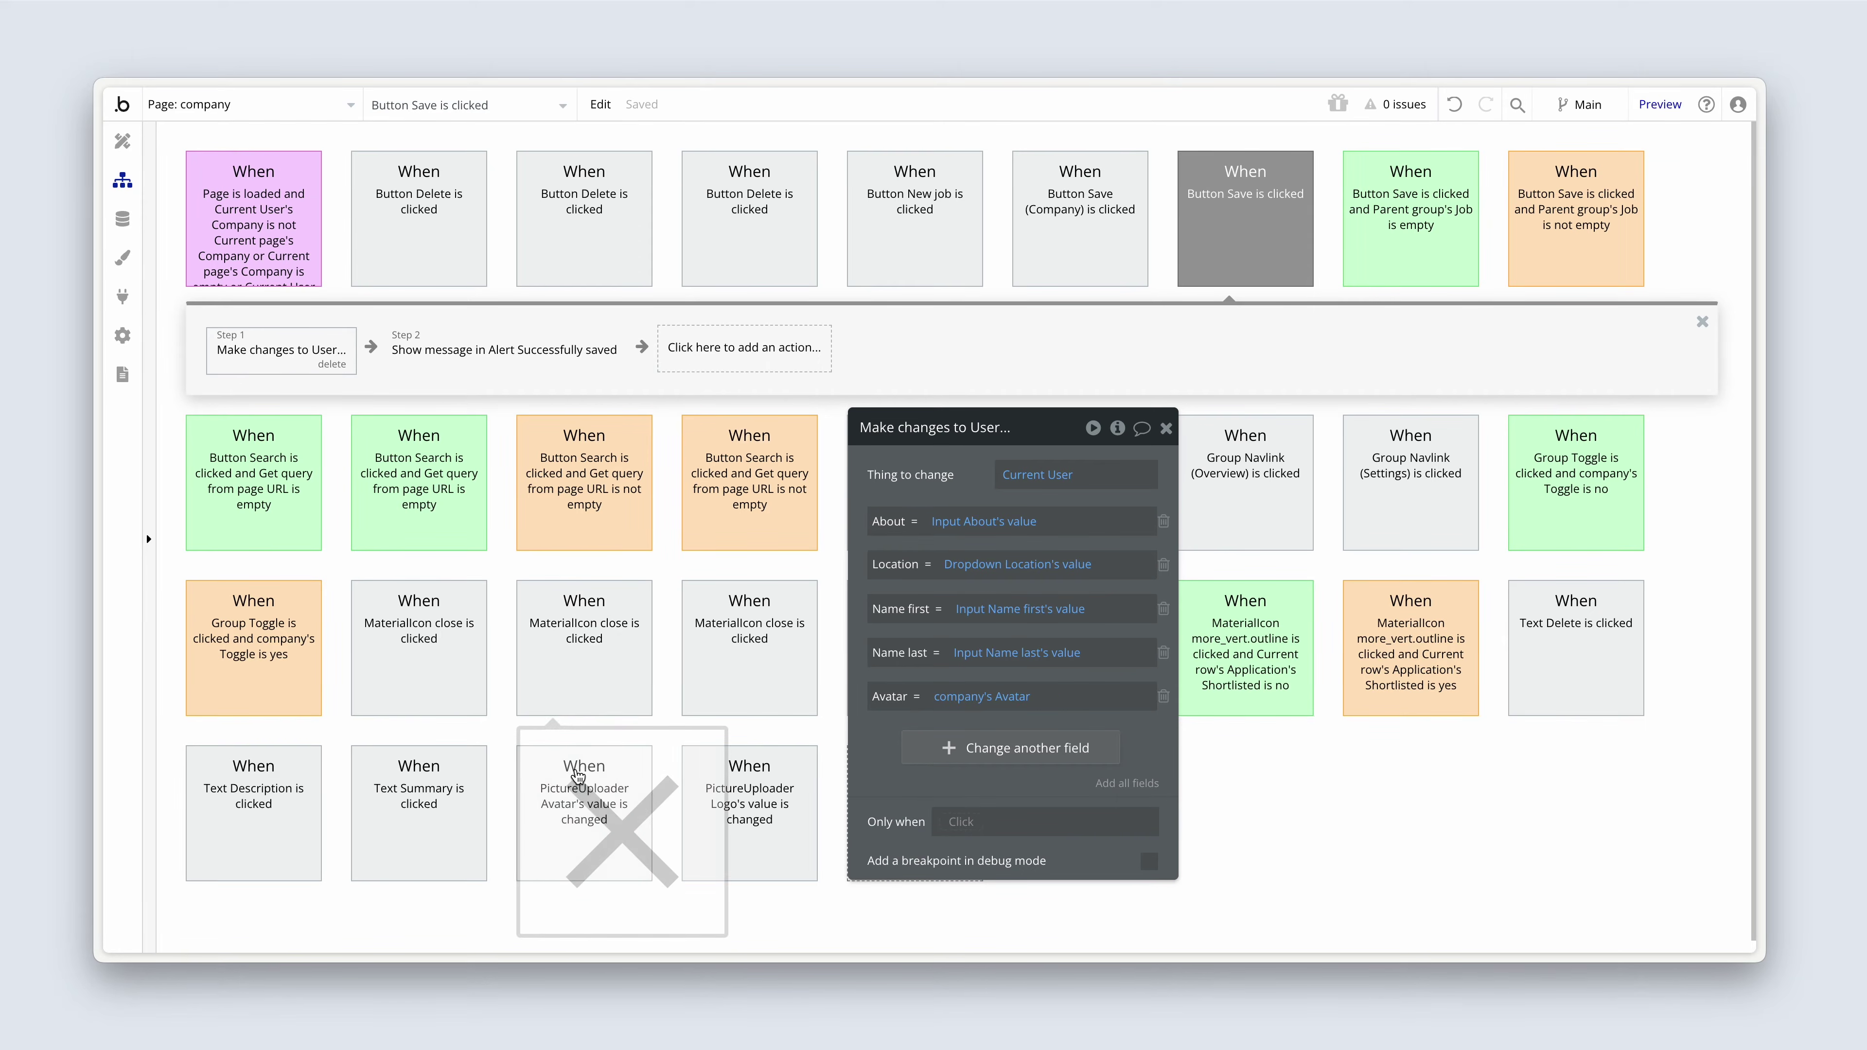
left_click(603, 836)
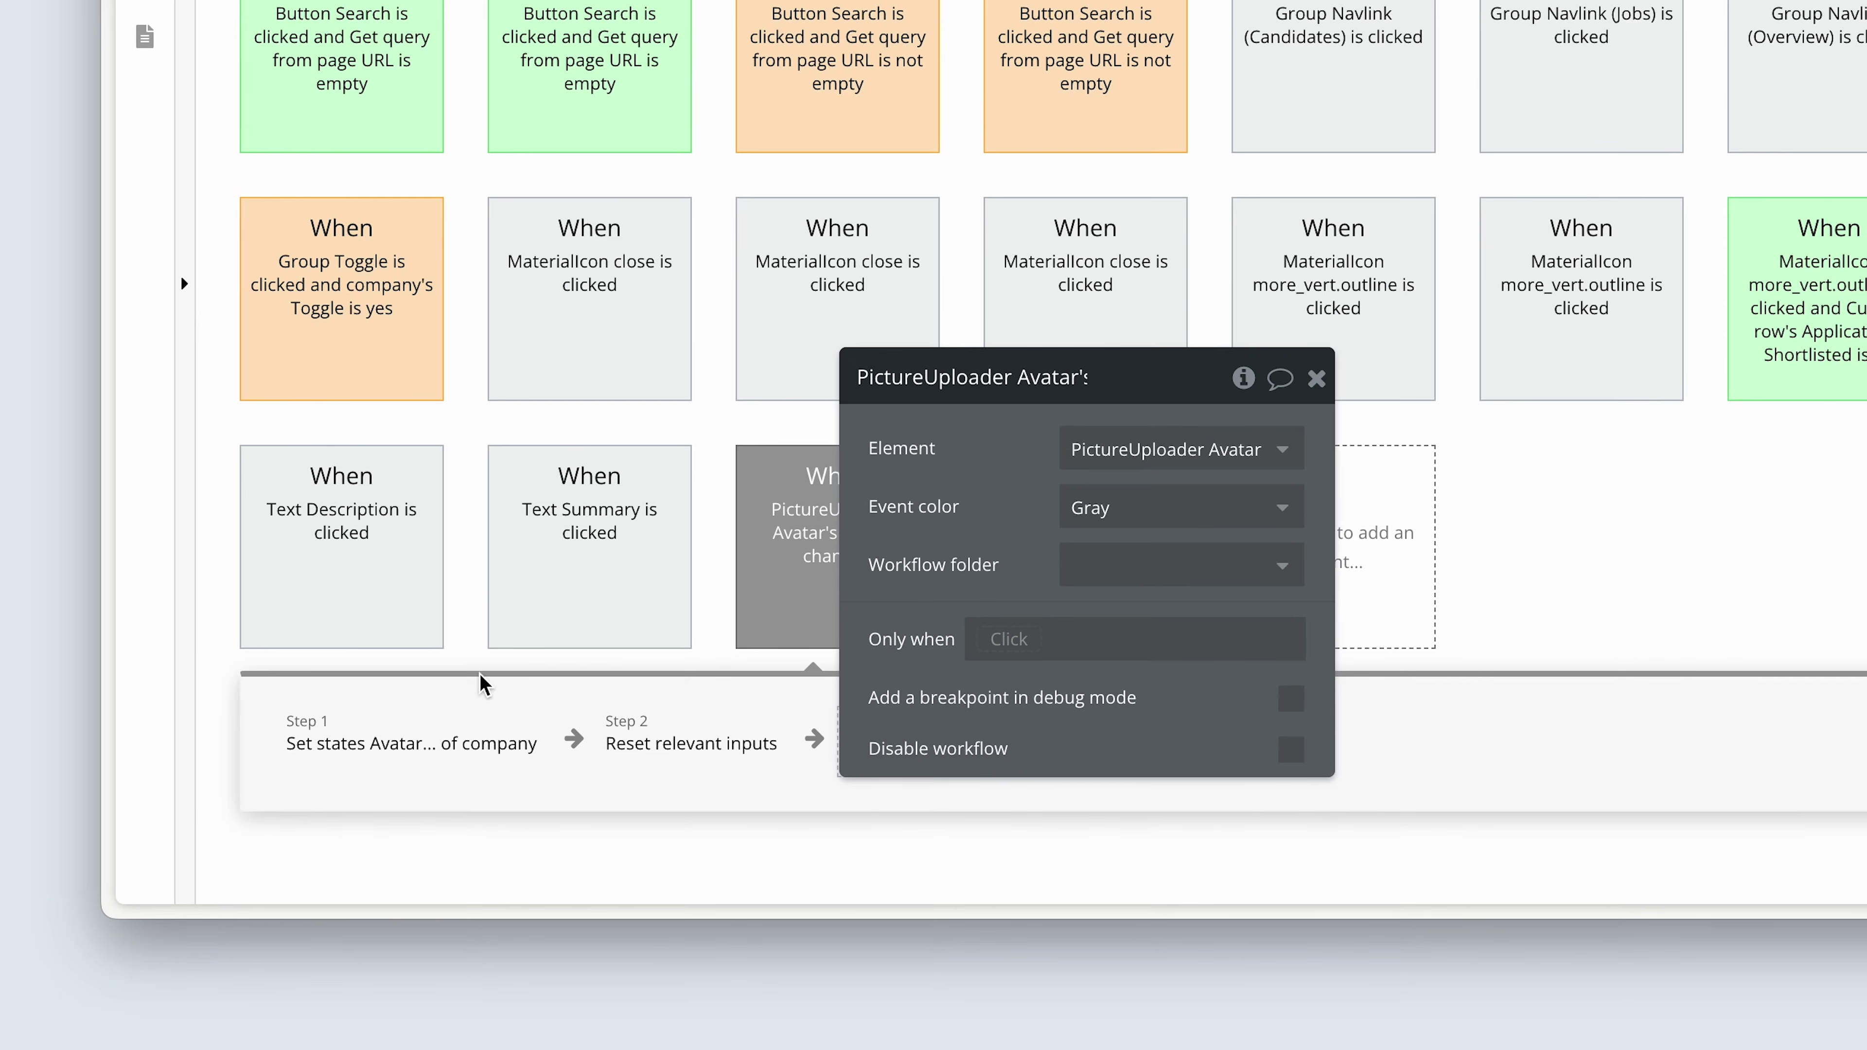
left_click(294, 851)
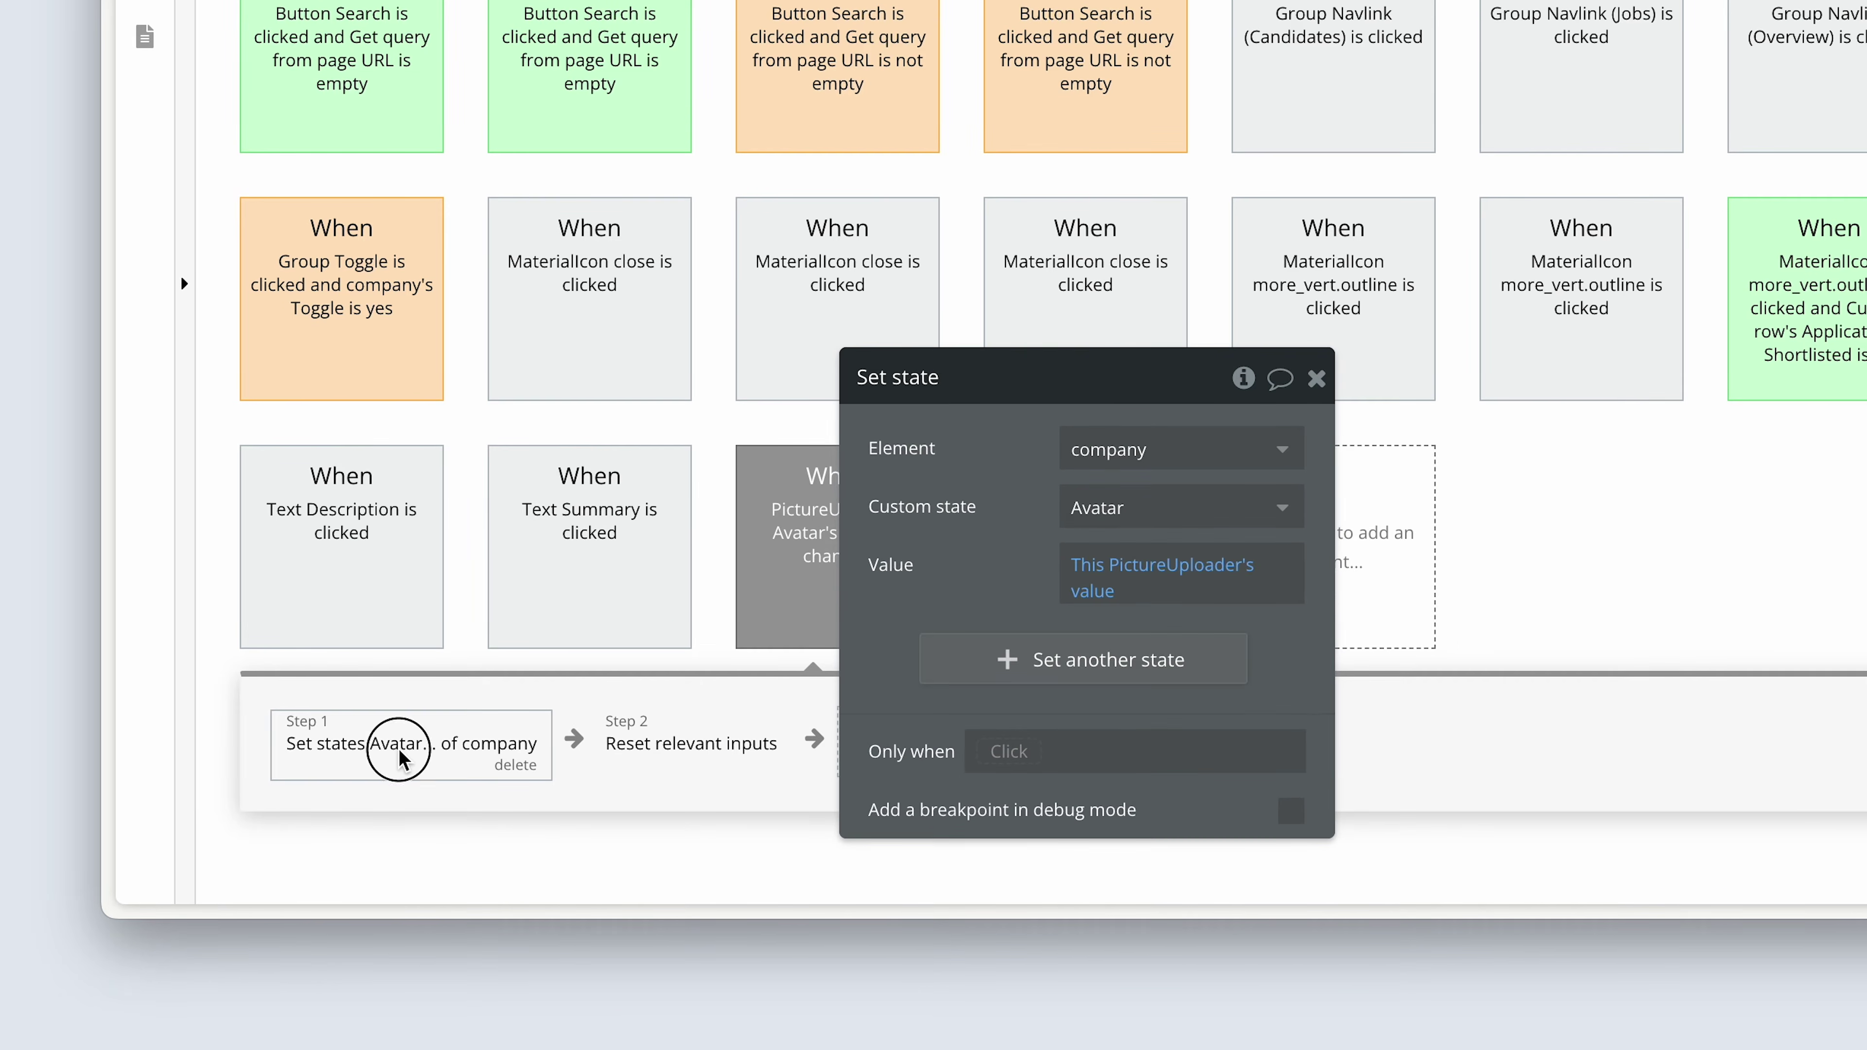
left_click(631, 750)
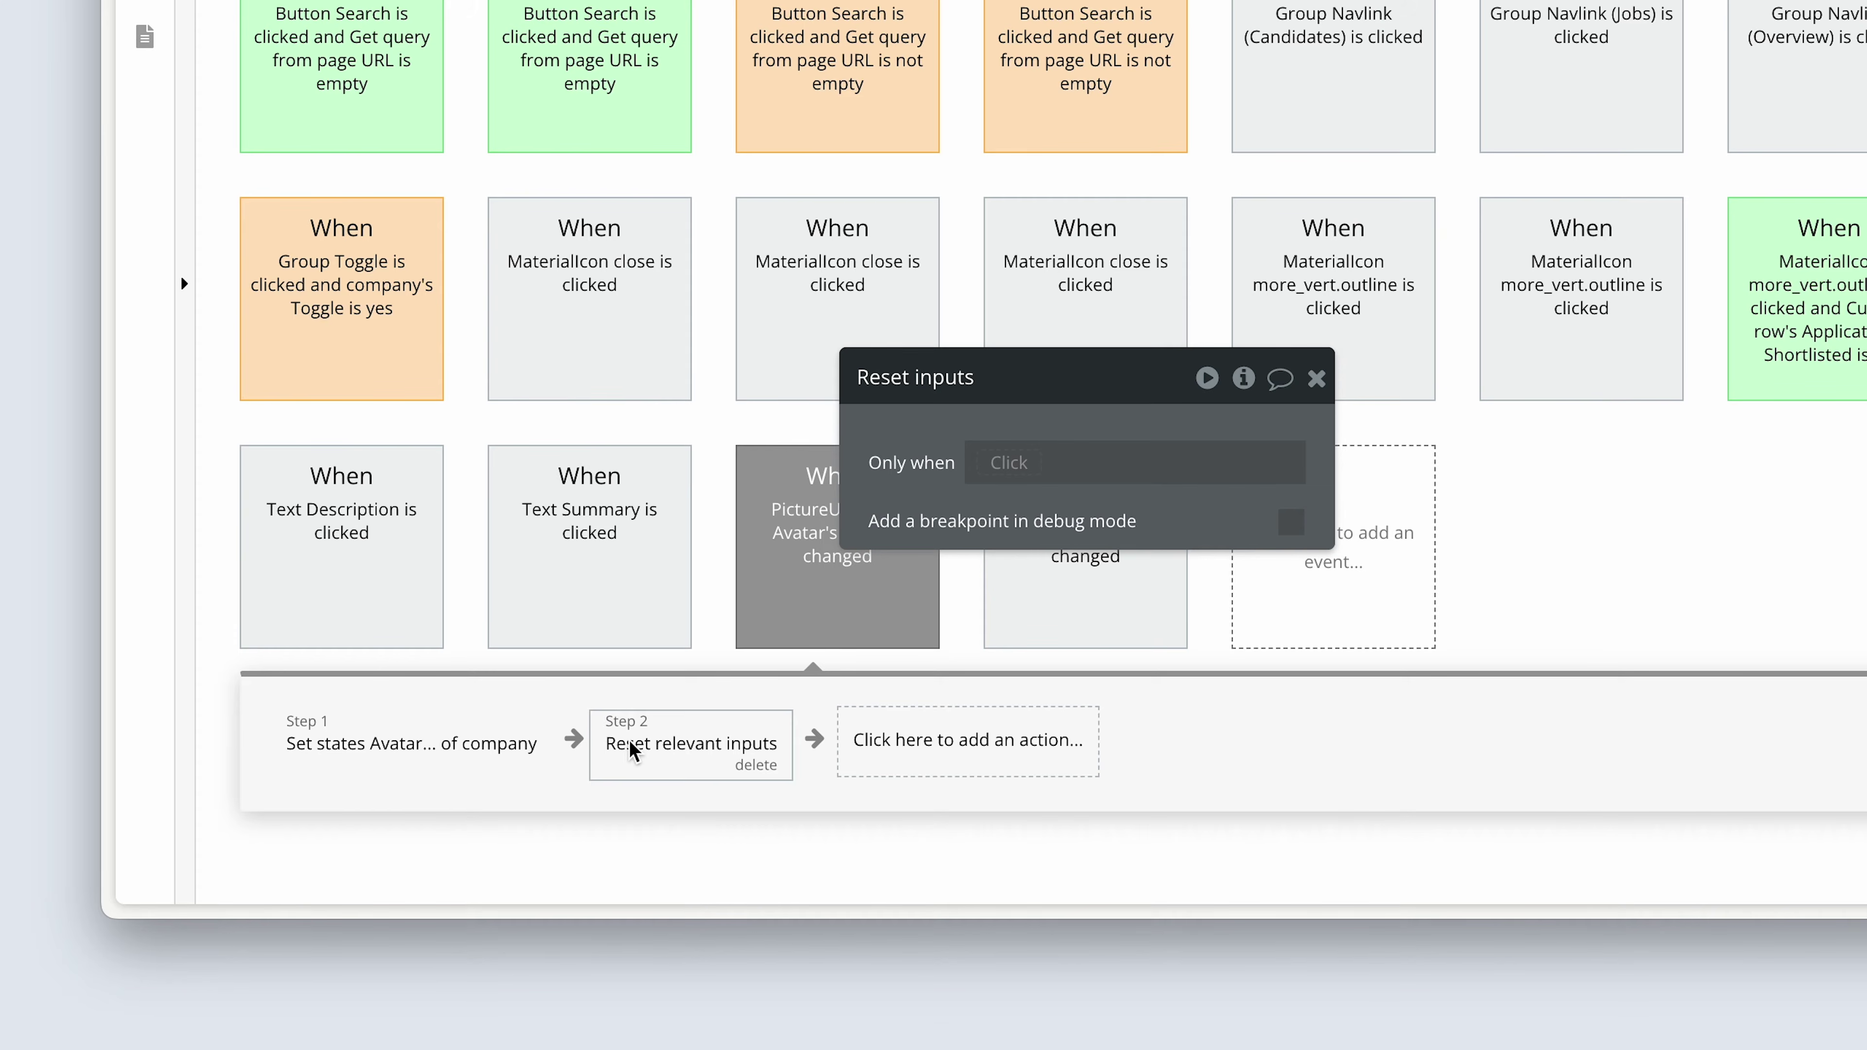
left_click(753, 766)
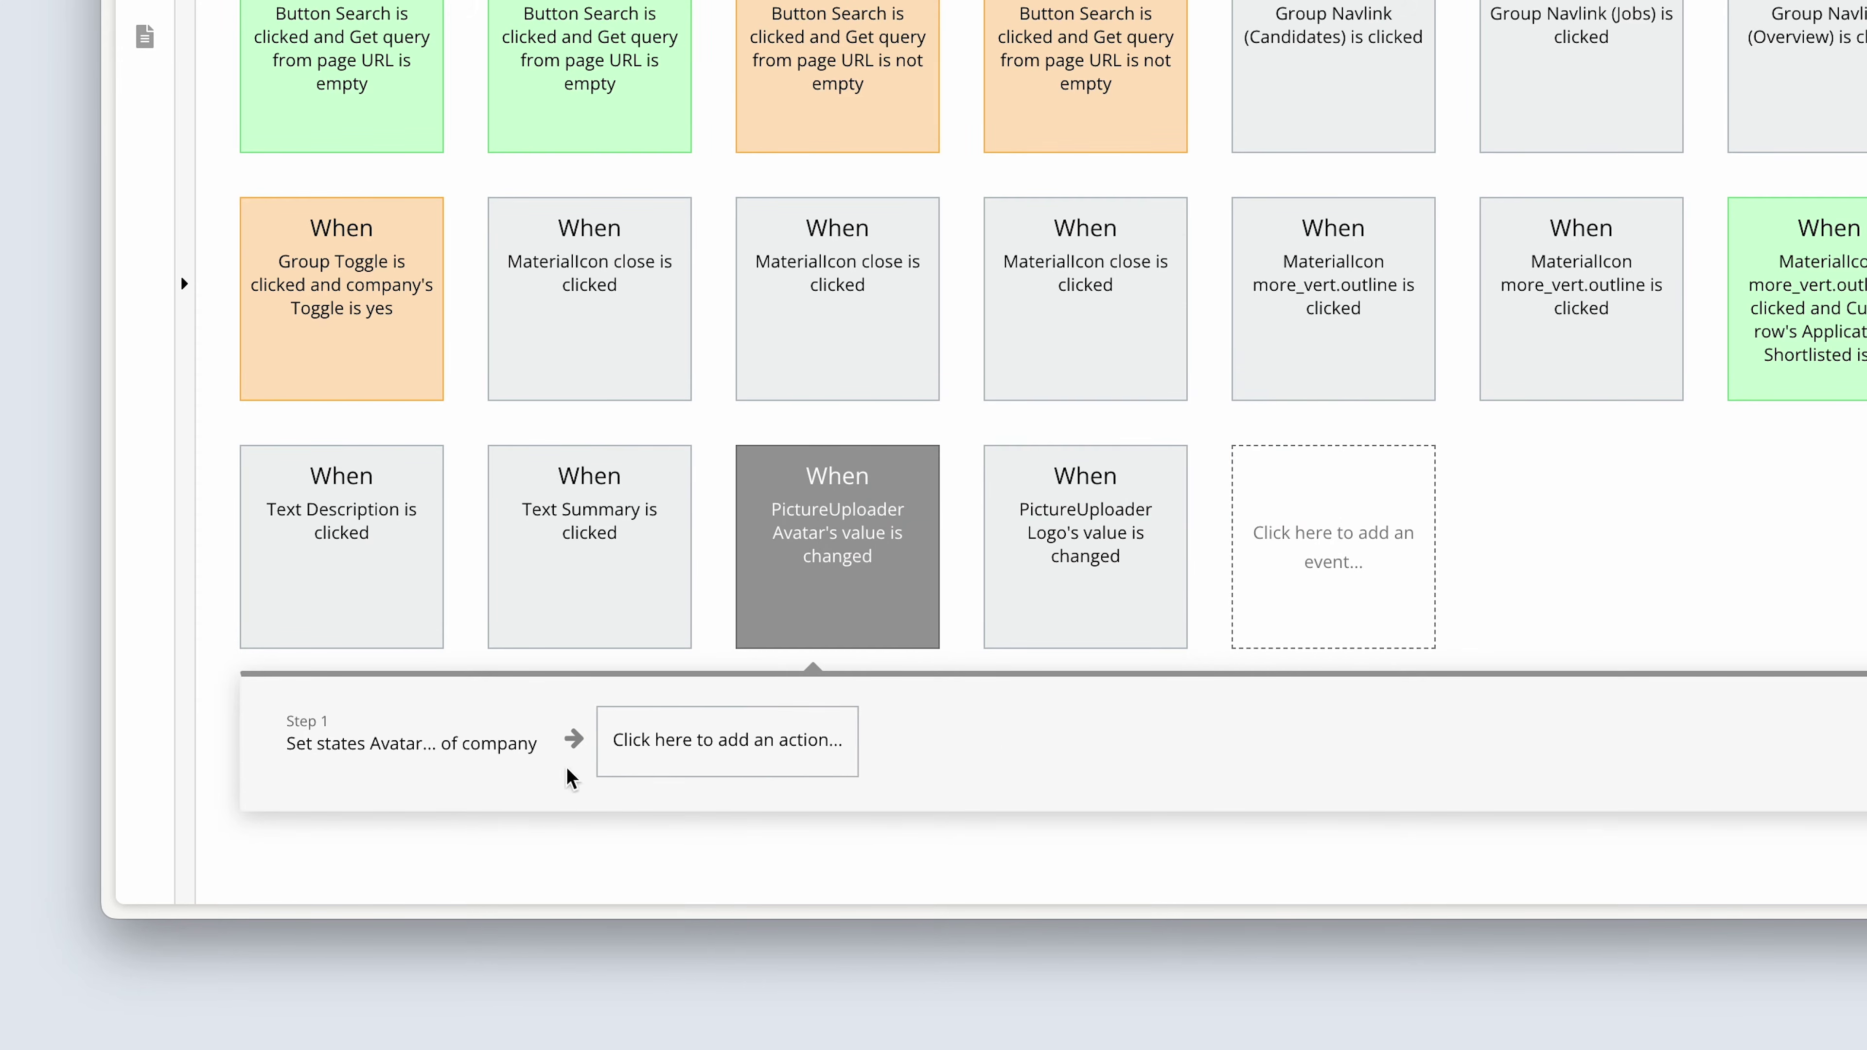
- Clear the old steps and add a Make changes to a thing step for Current User
left_click(476, 770)
left_click(502, 765)
left_click(429, 764)
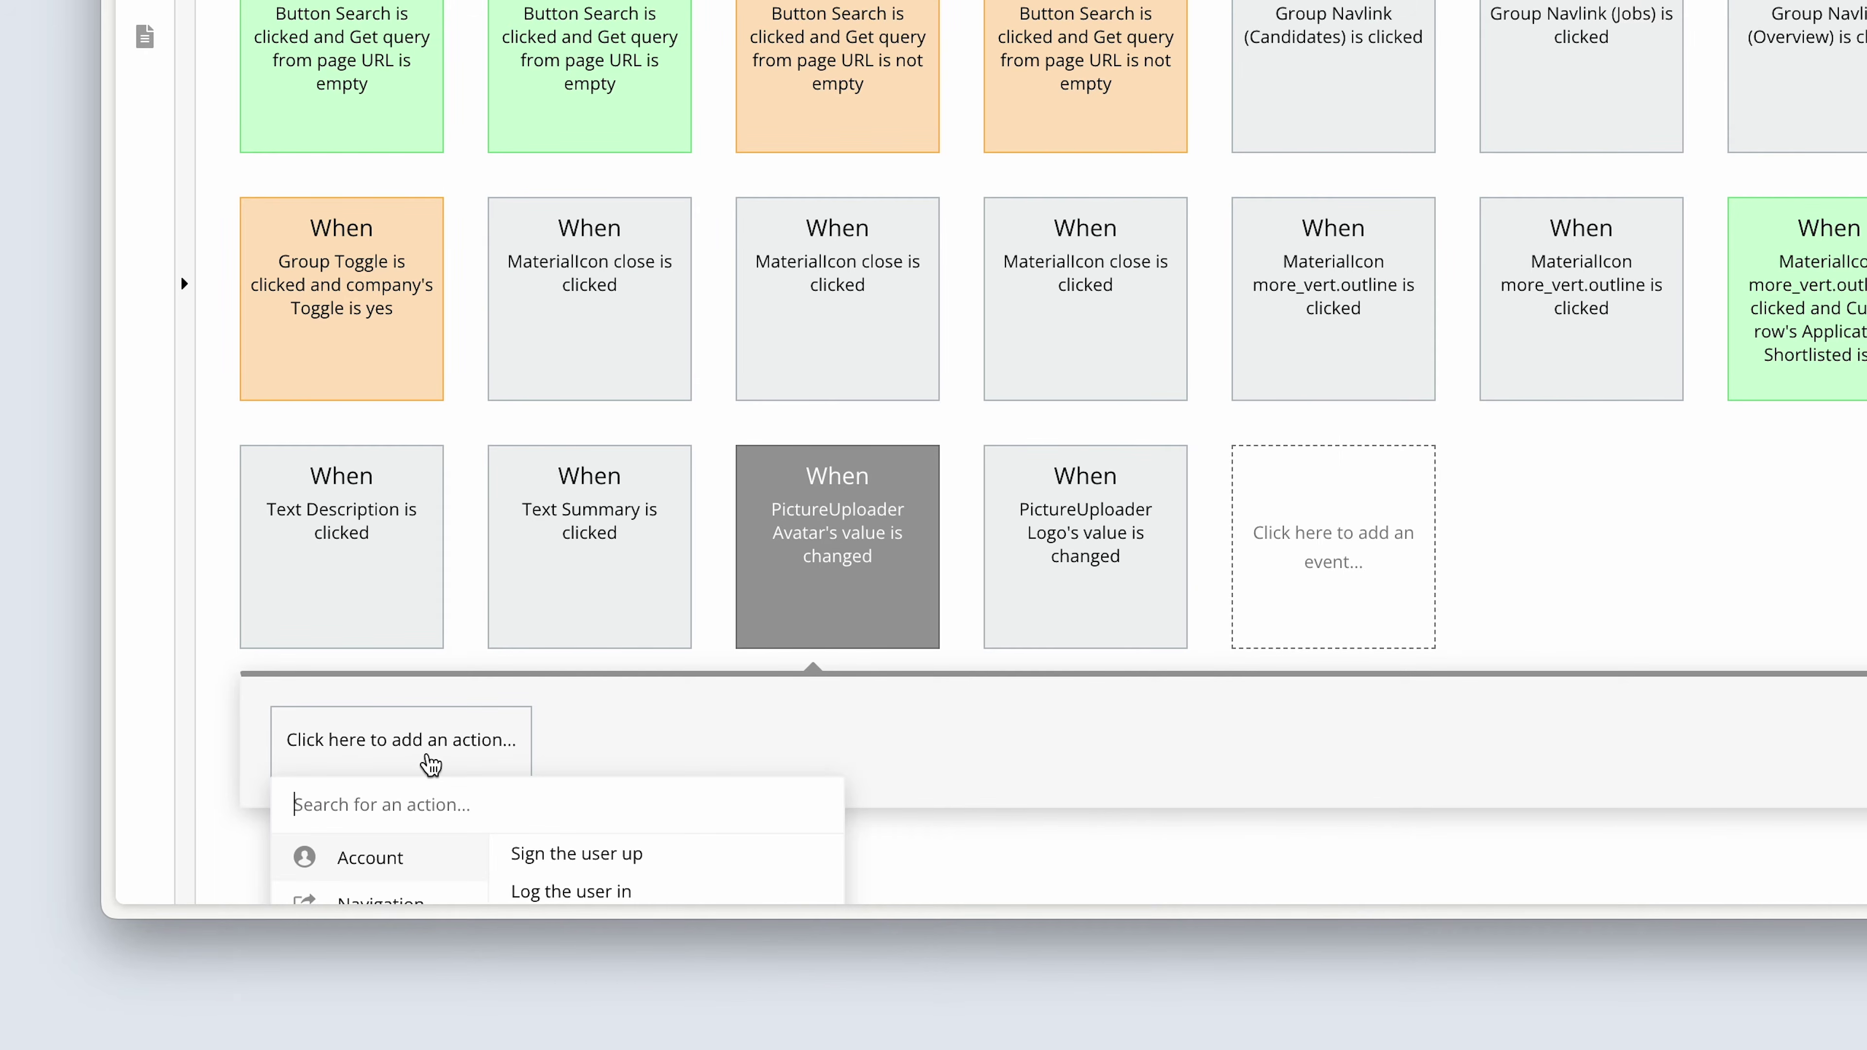
mouse_move(408, 475)
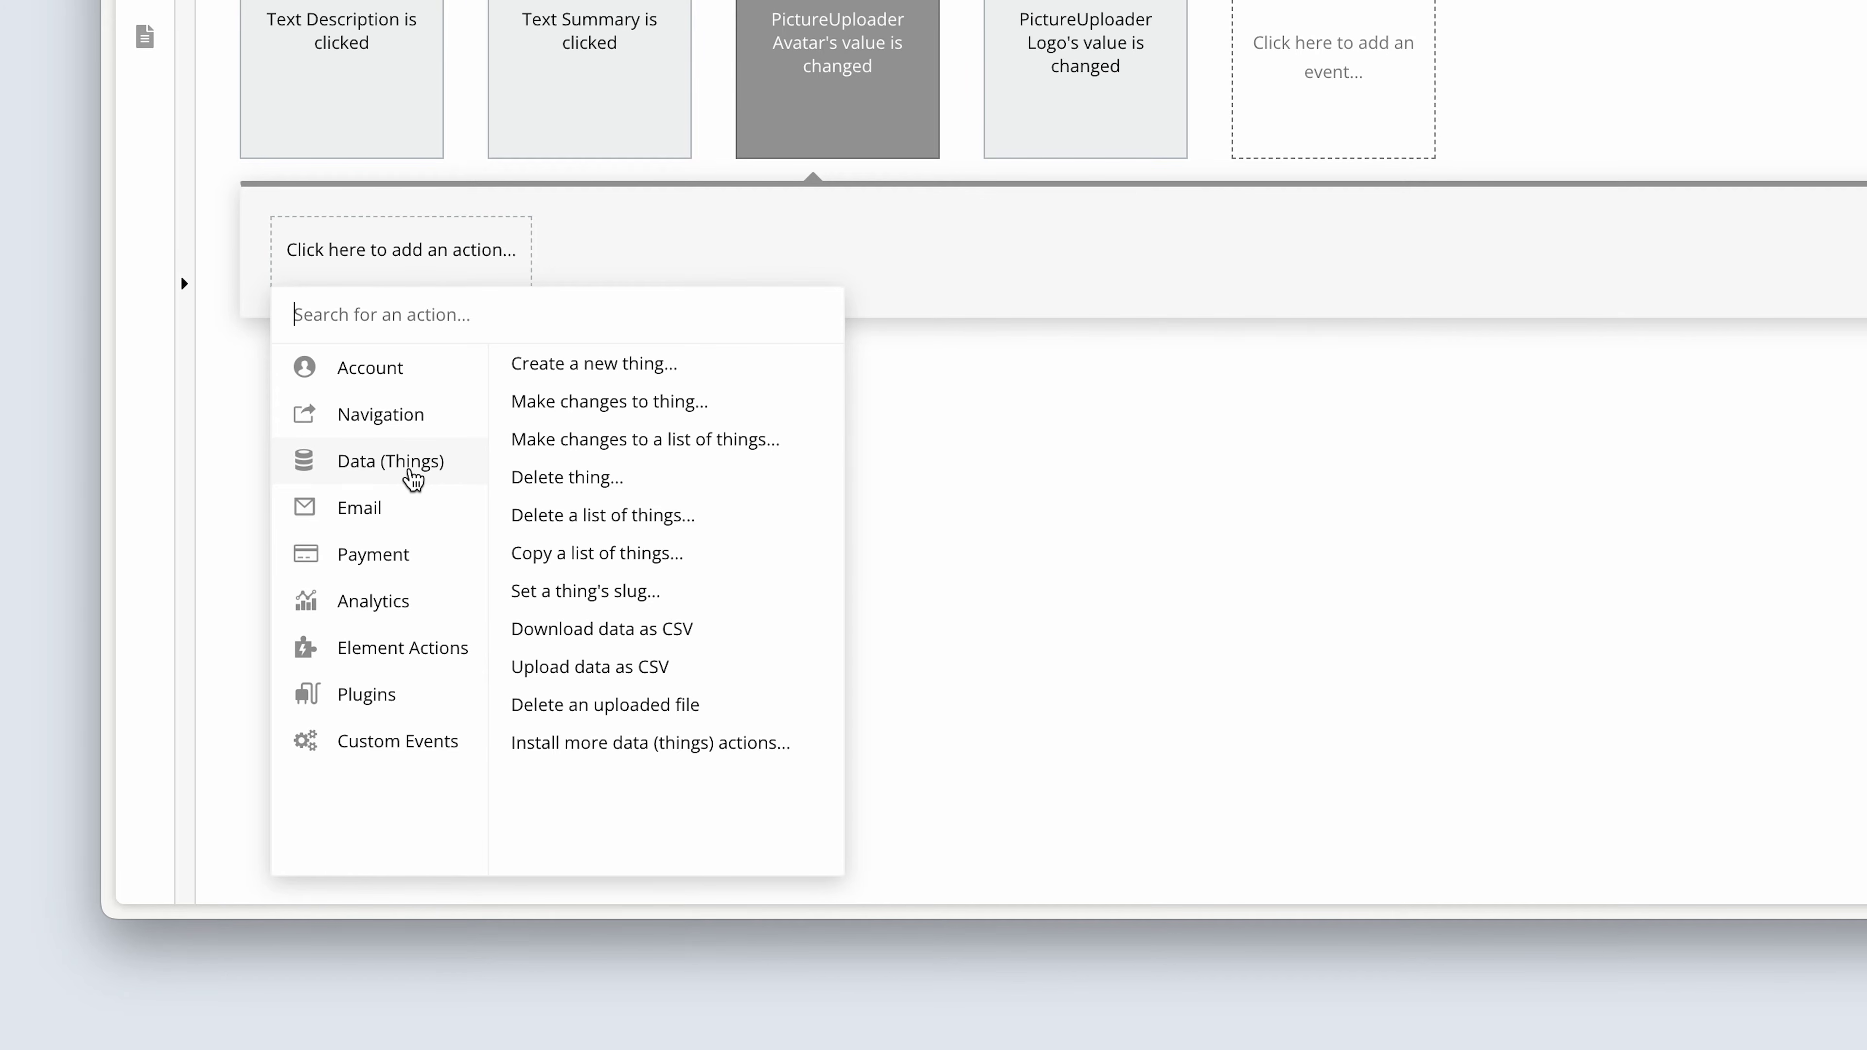
left_click(662, 405)
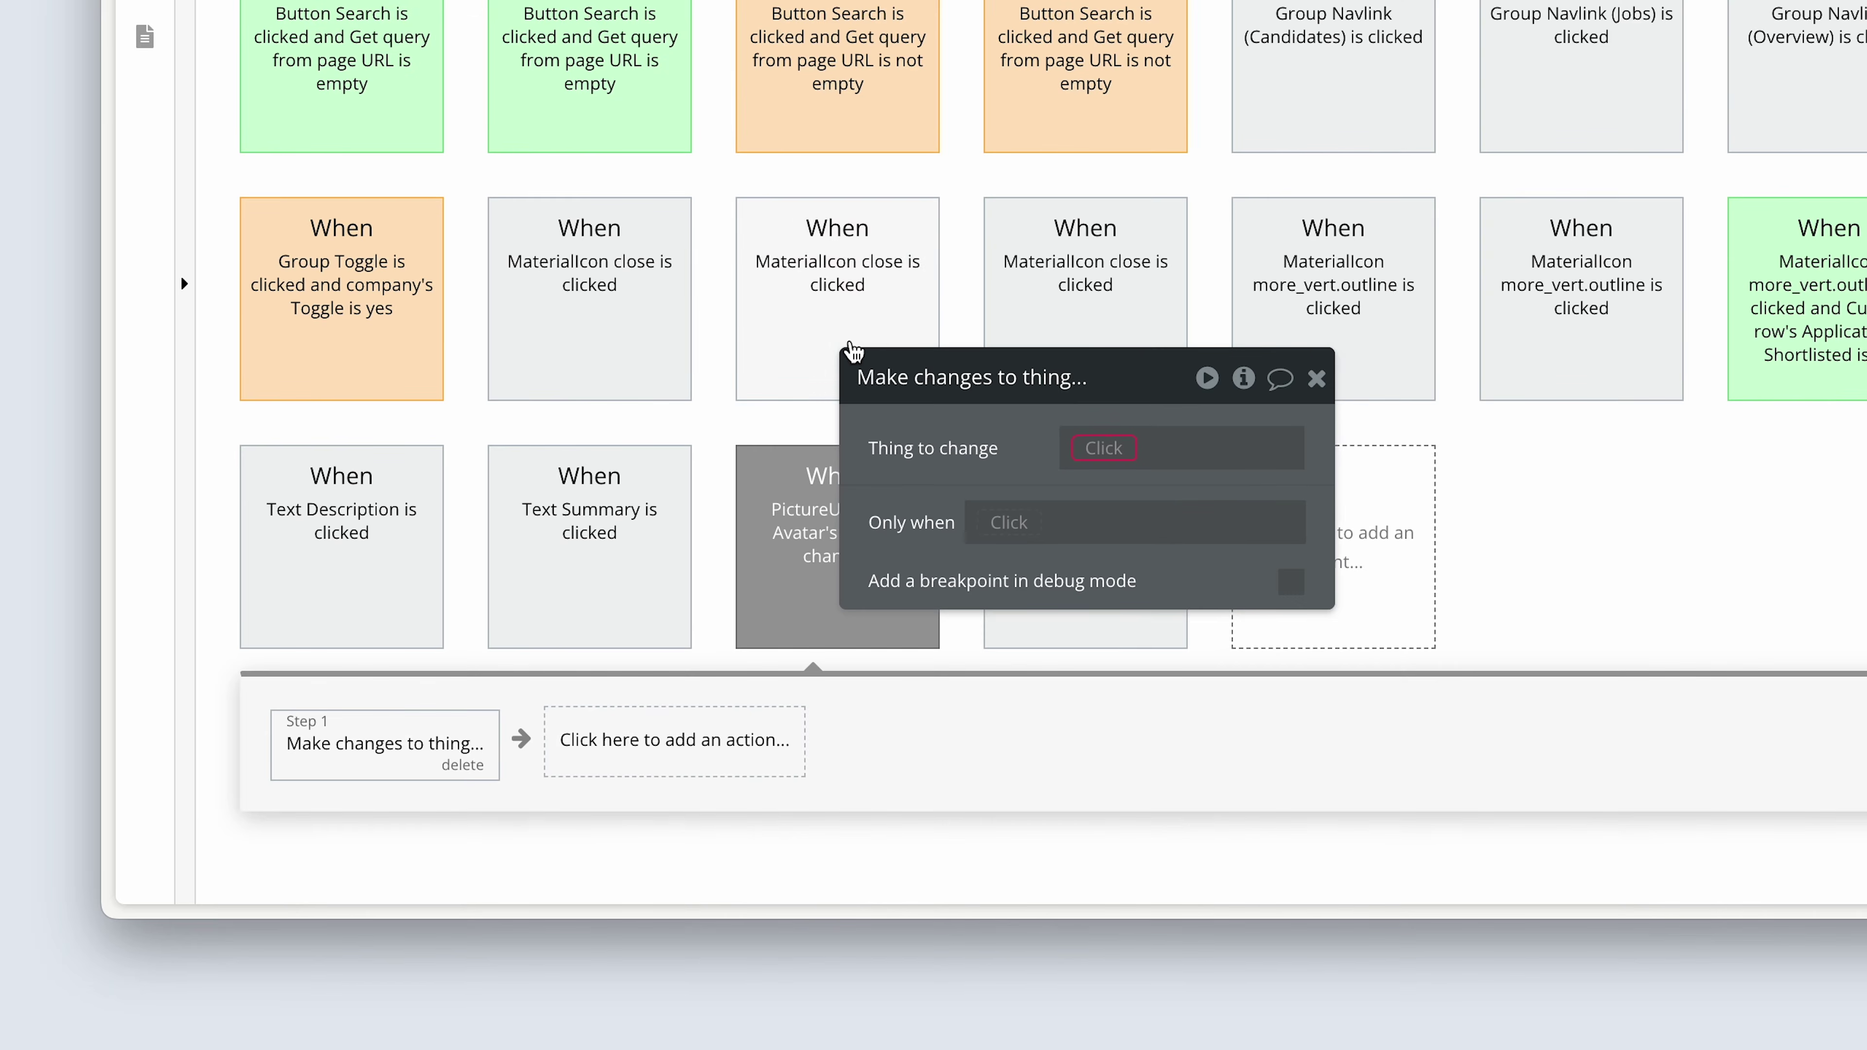
left_click(1103, 448)
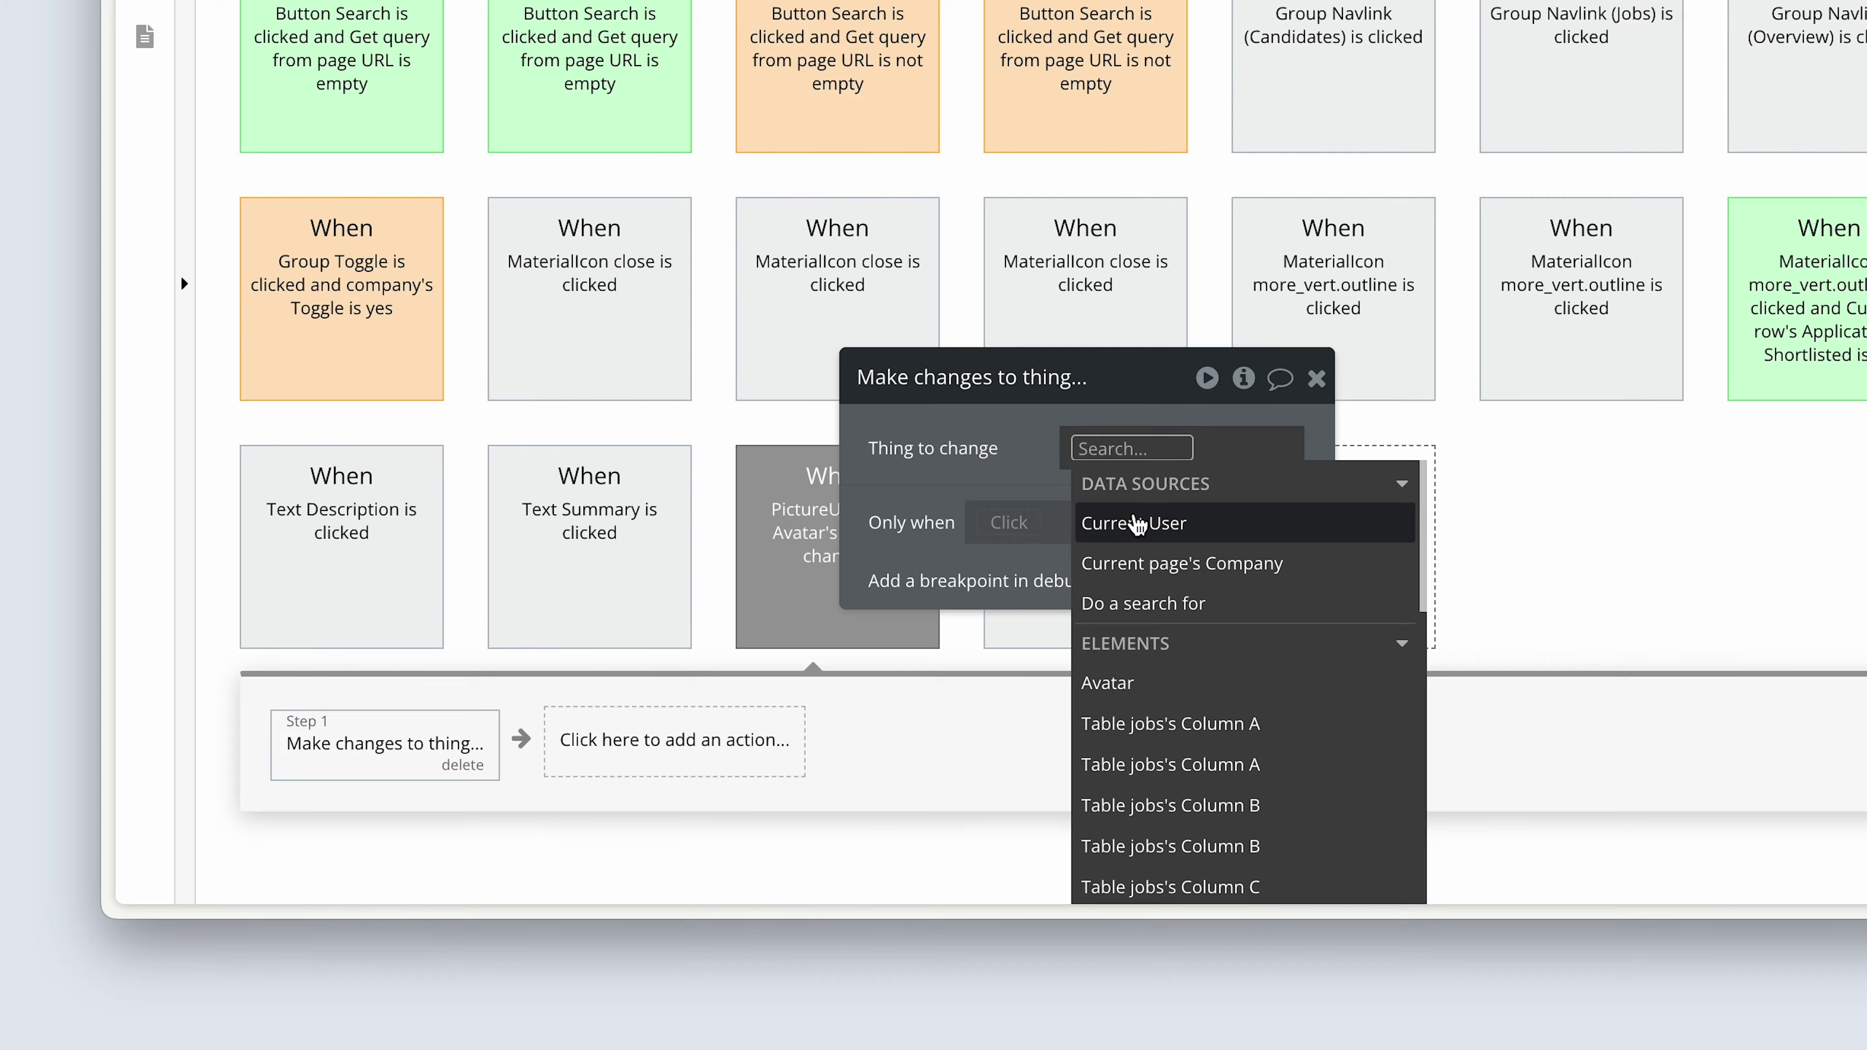
left_click(1132, 522)
- Set the step's Avatar field to This PictureUploader's value
left_click_drag(1016, 490, 725, 538)
left_click(736, 575)
left_click(625, 565)
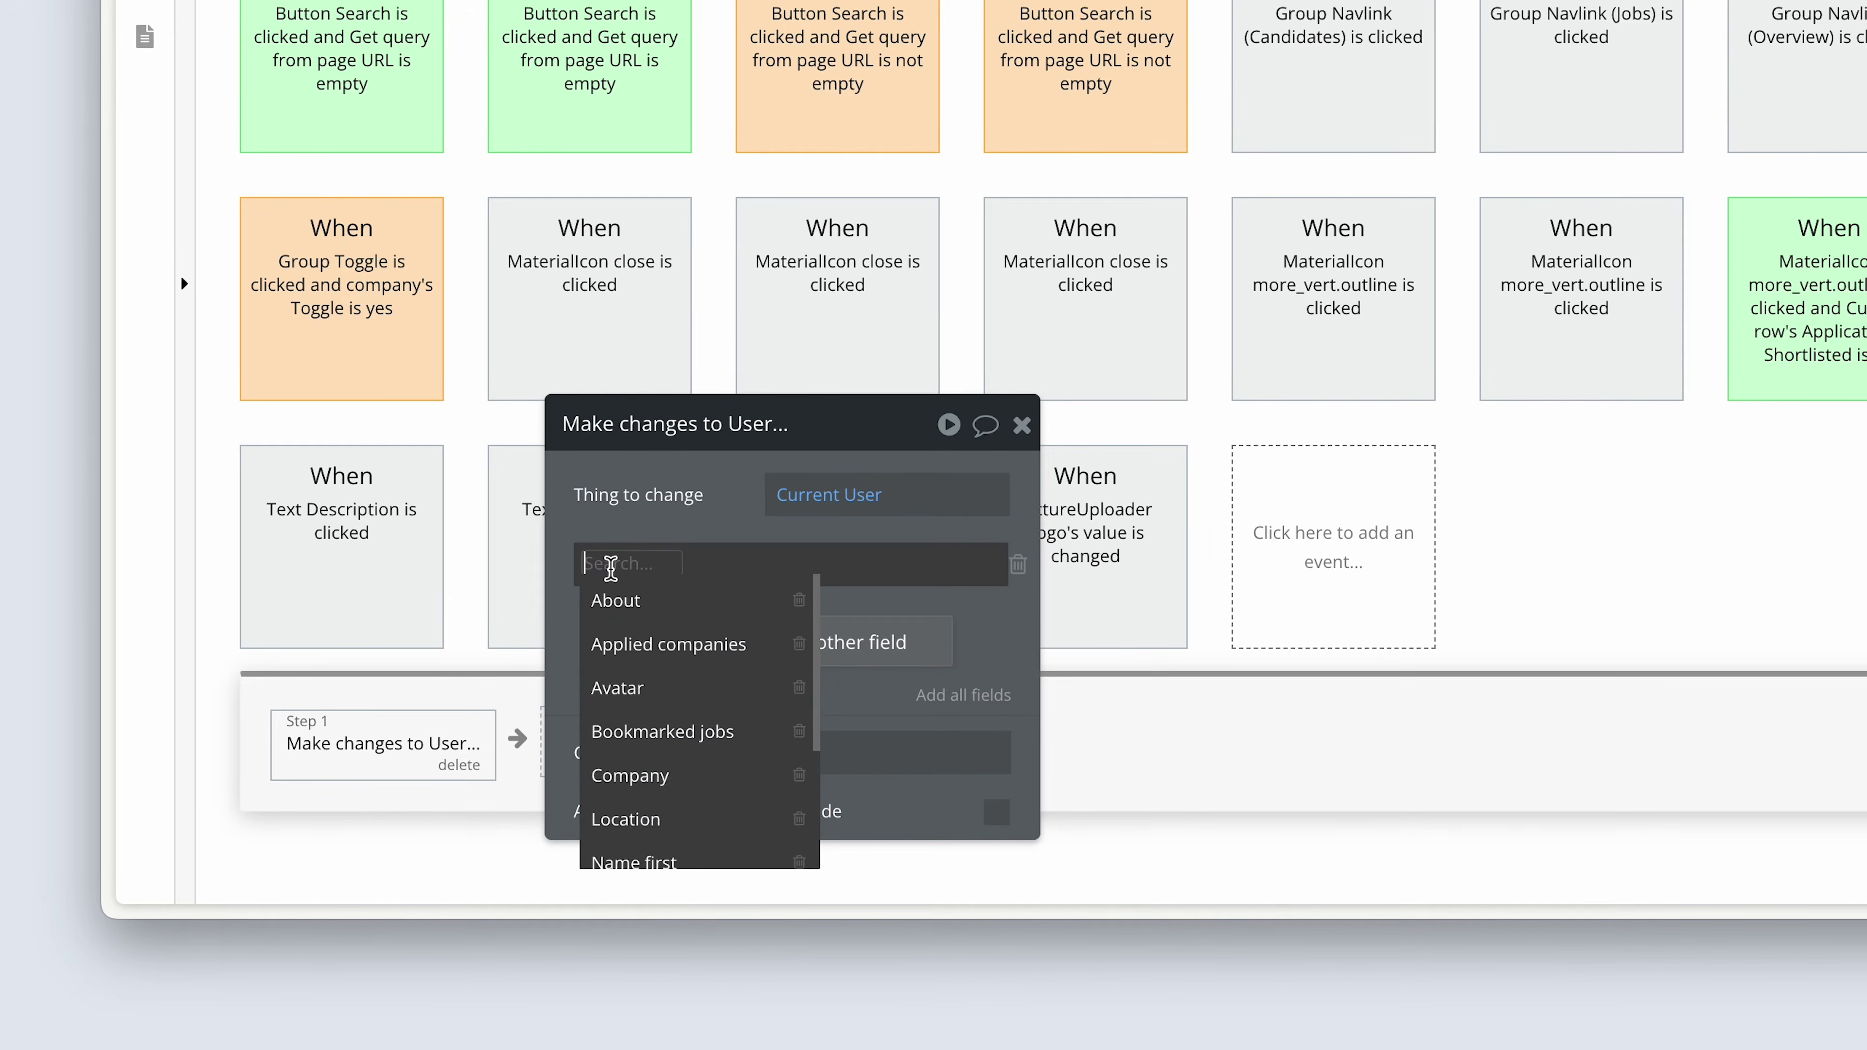
left_click(636, 688)
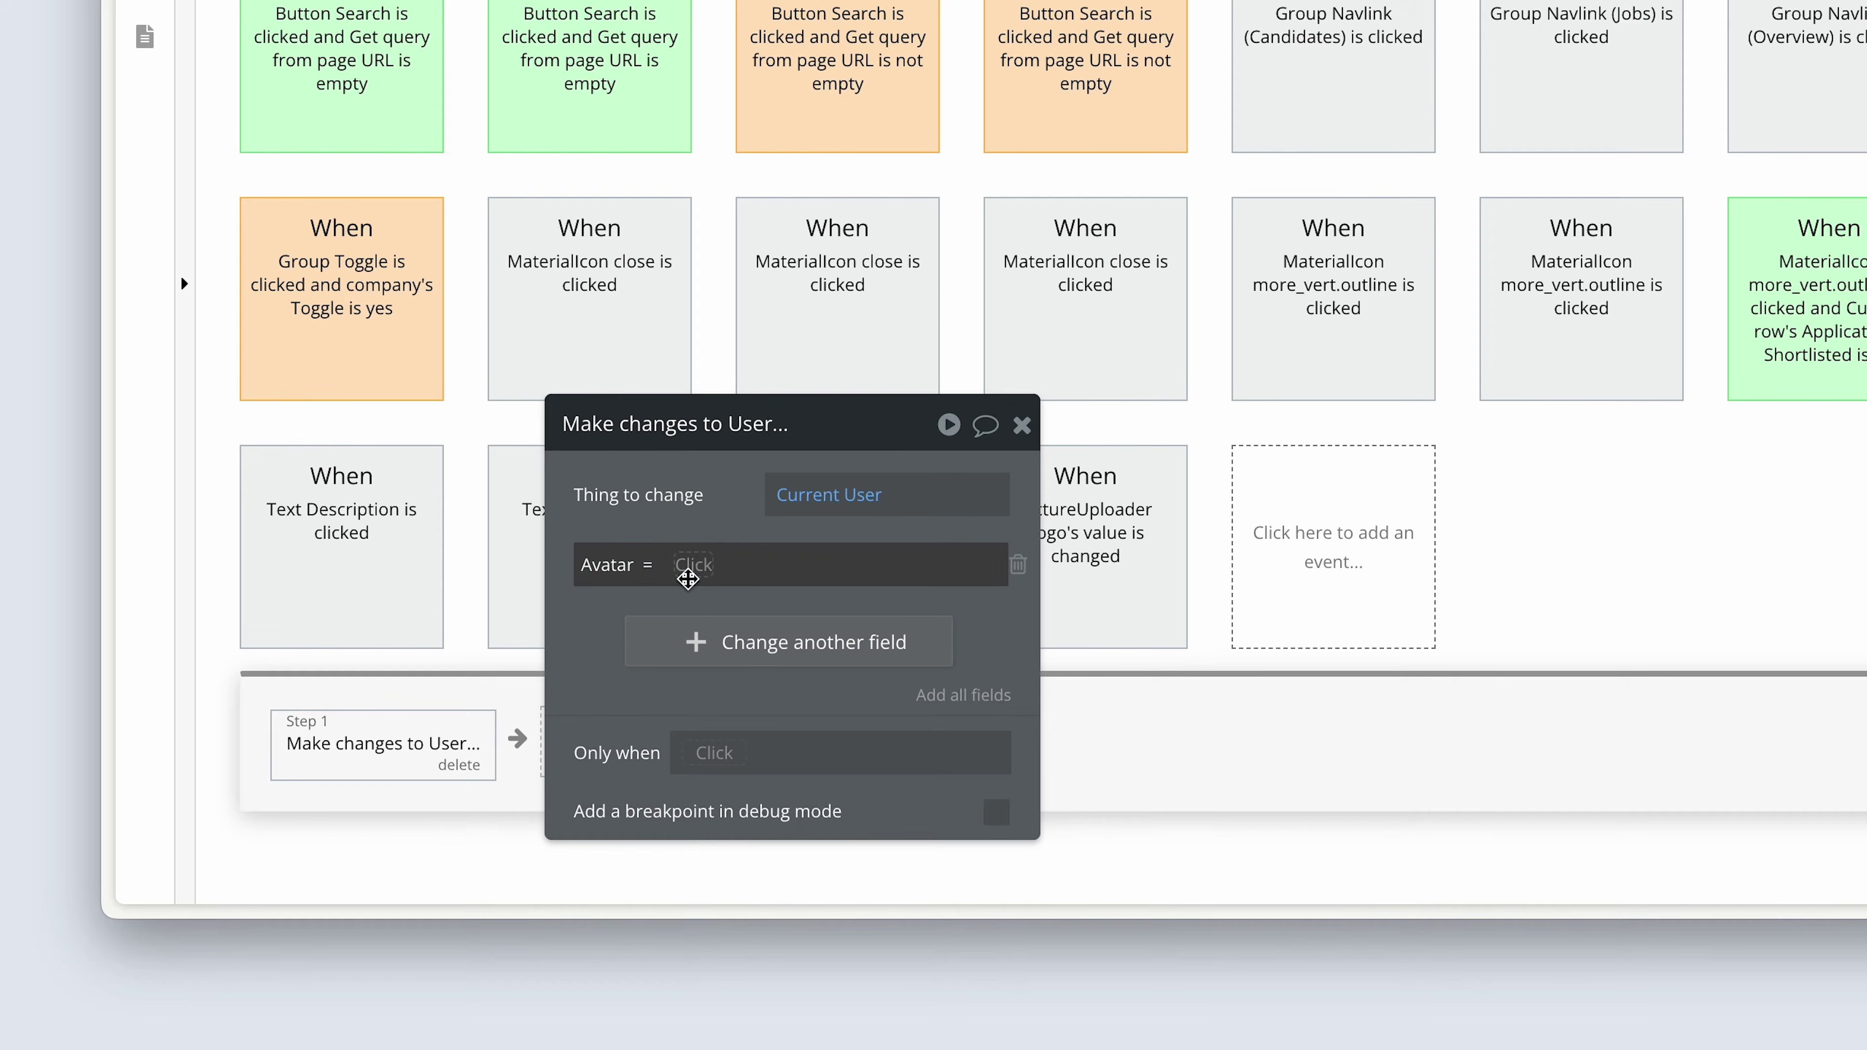
left_click(688, 565)
left_click(889, 683)
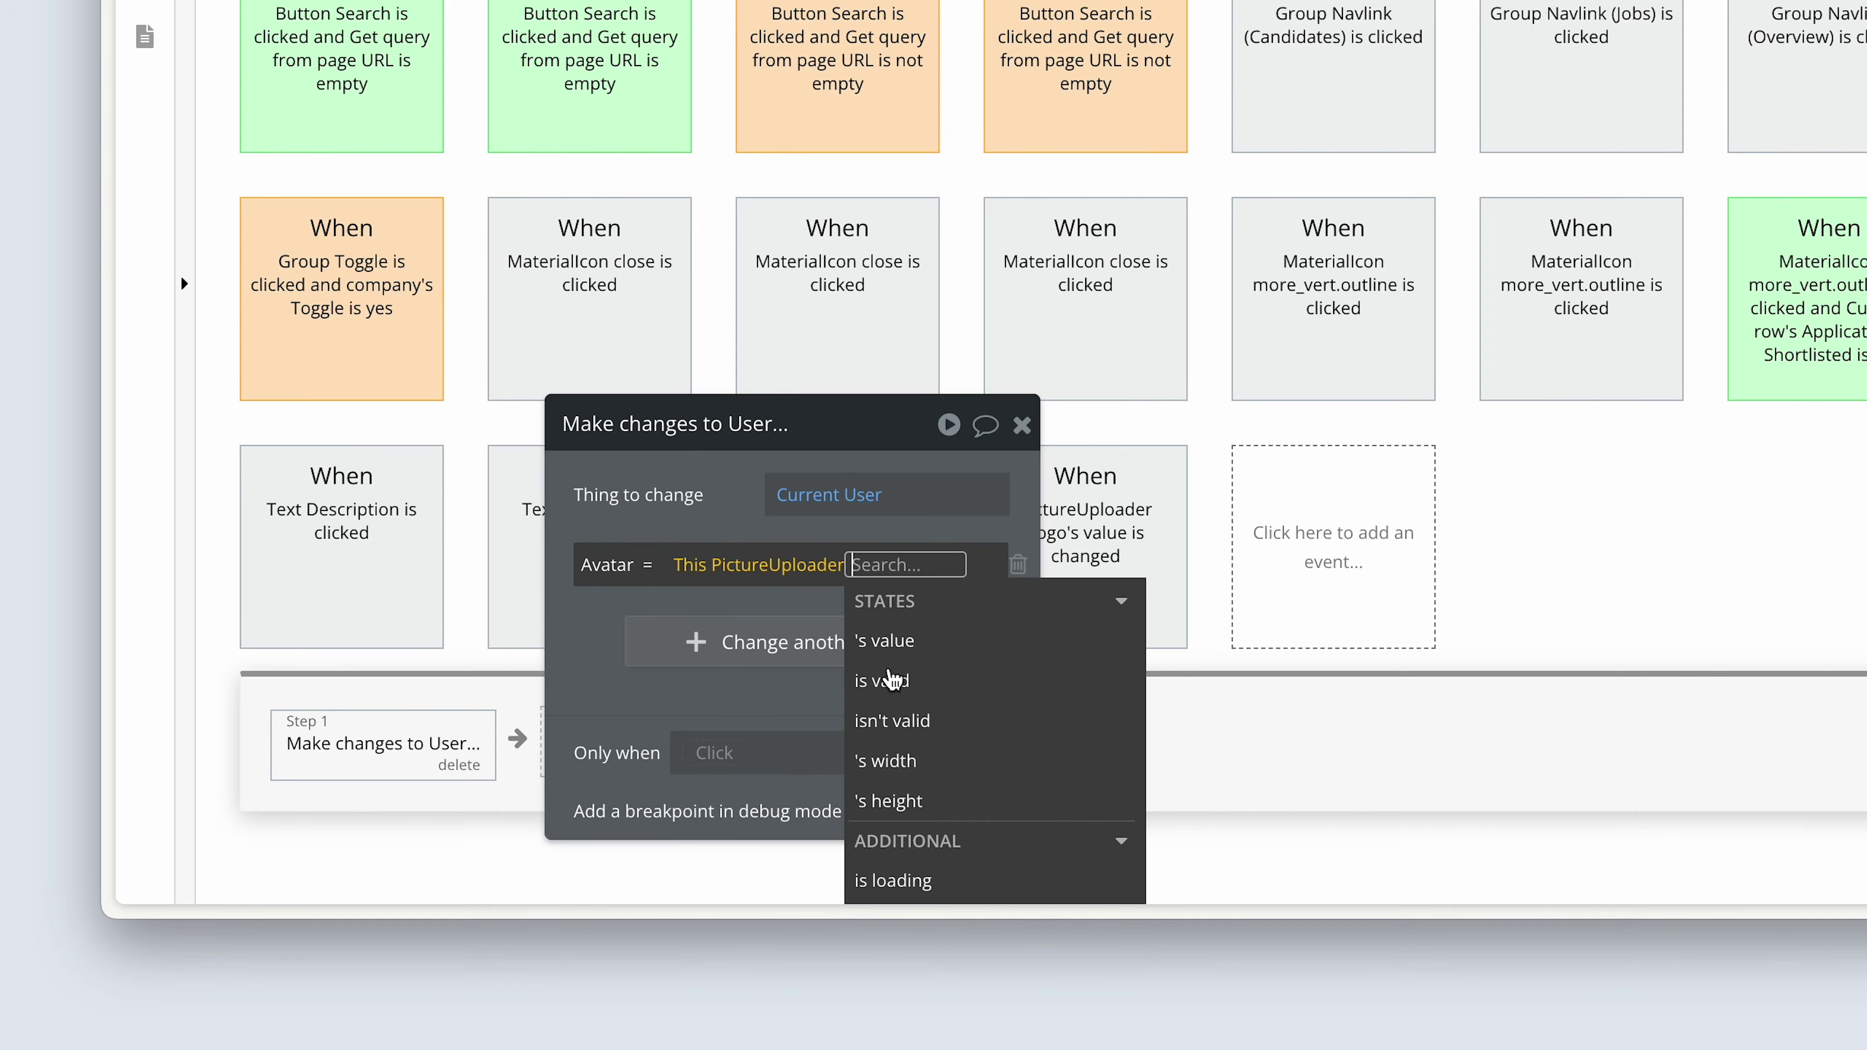
left_click(938, 662)
left_click(711, 506)
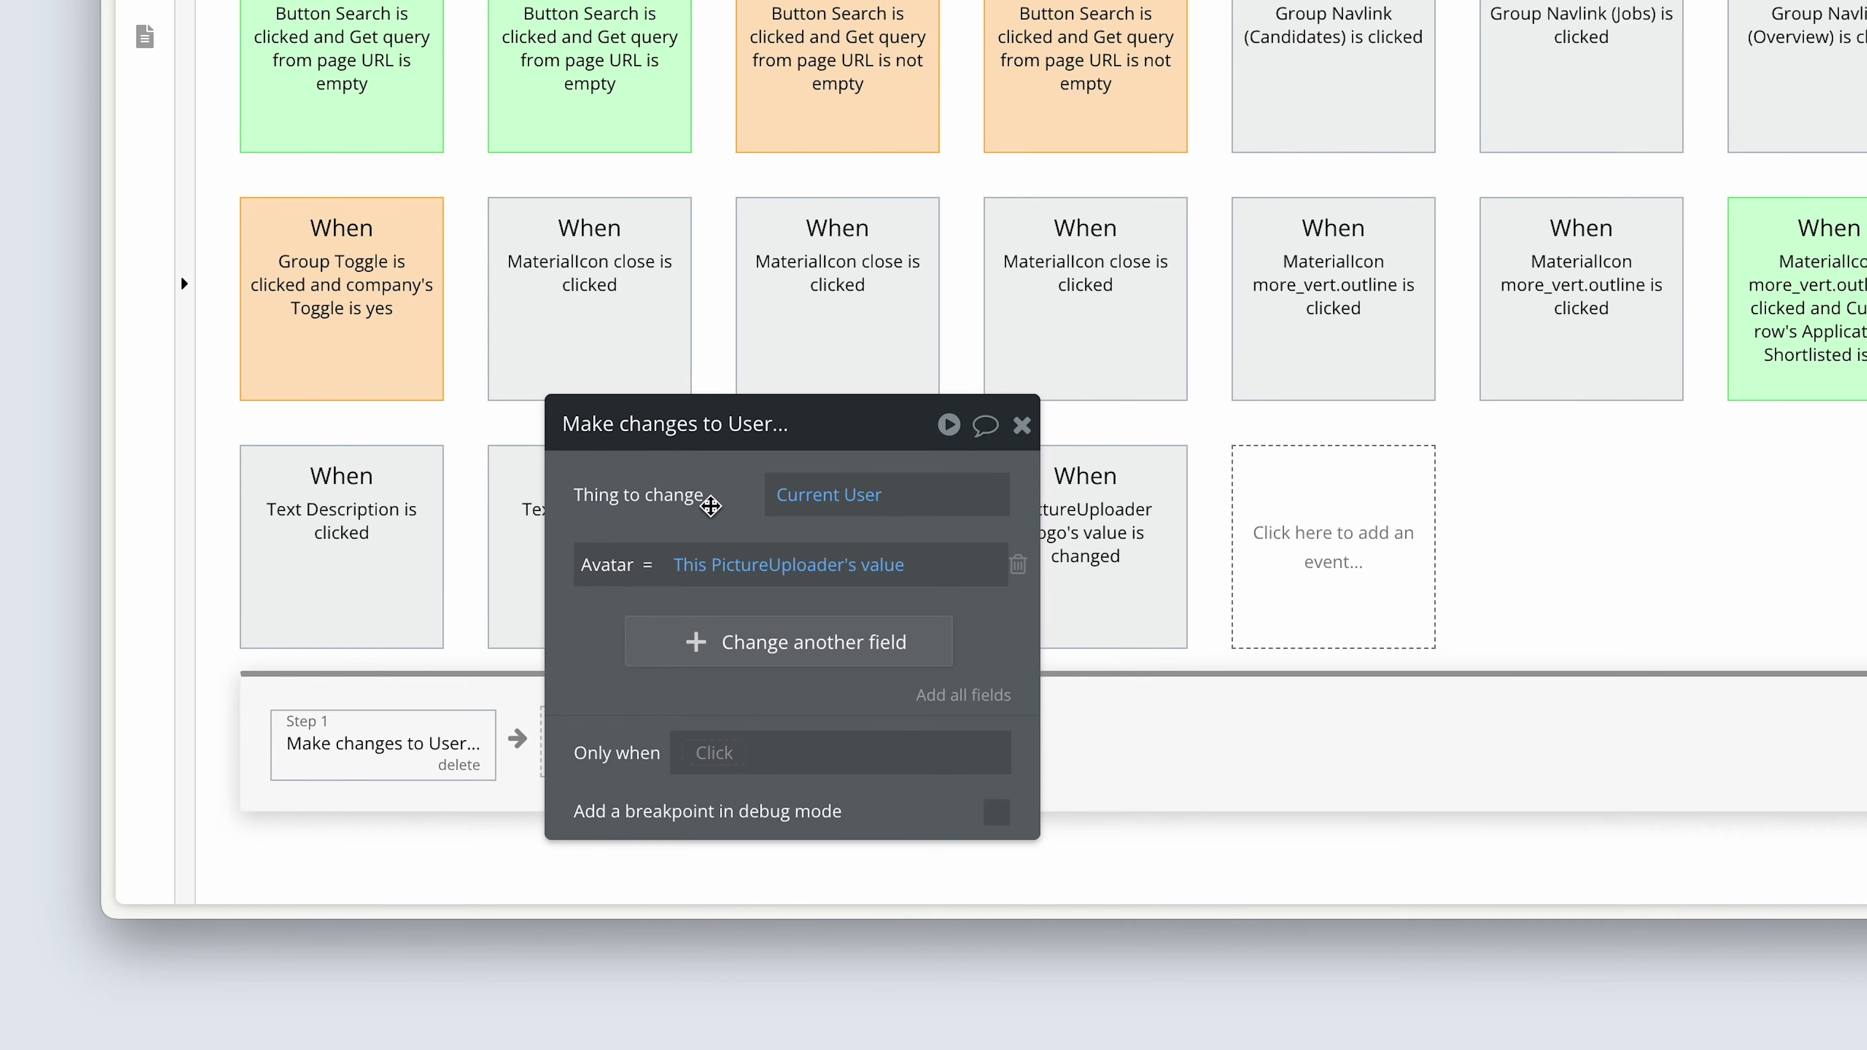
left_click_drag(711, 506, 706, 450)
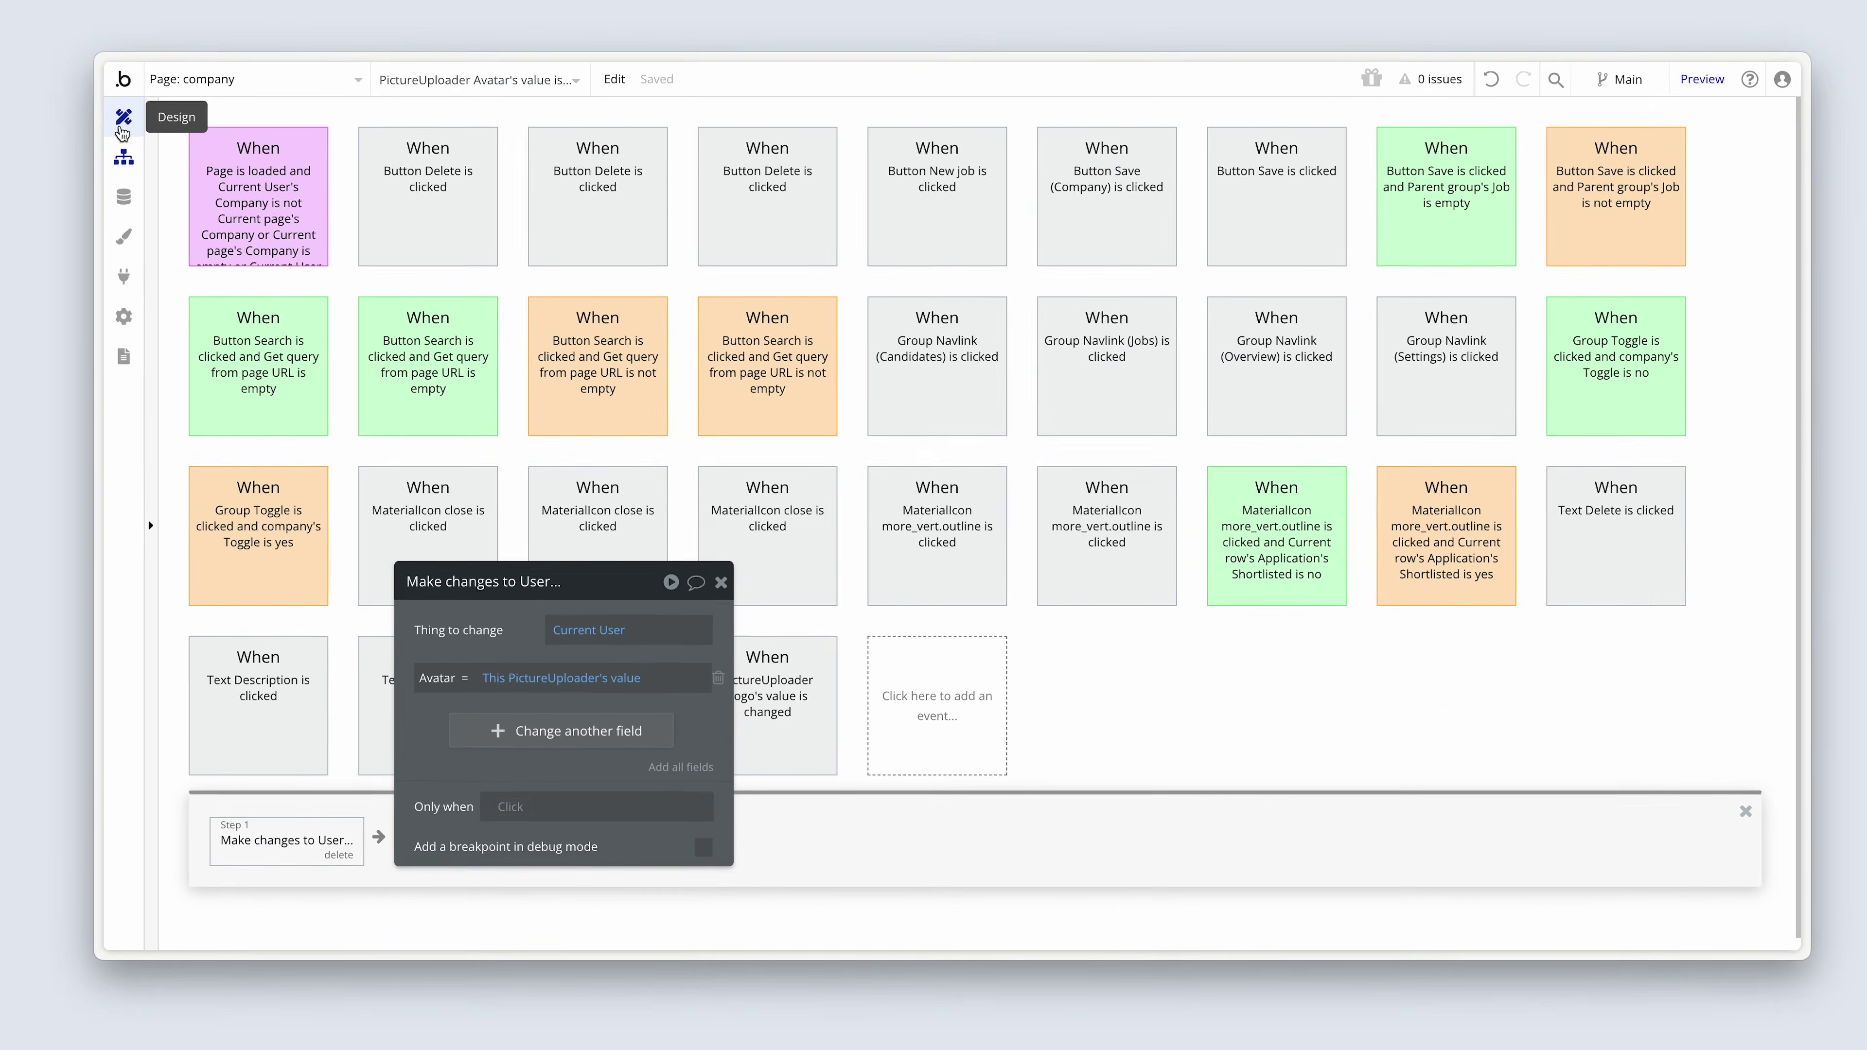
- Set the avatar picture uploader's dynamic image to Current User's Avatar
left_click(122, 141)
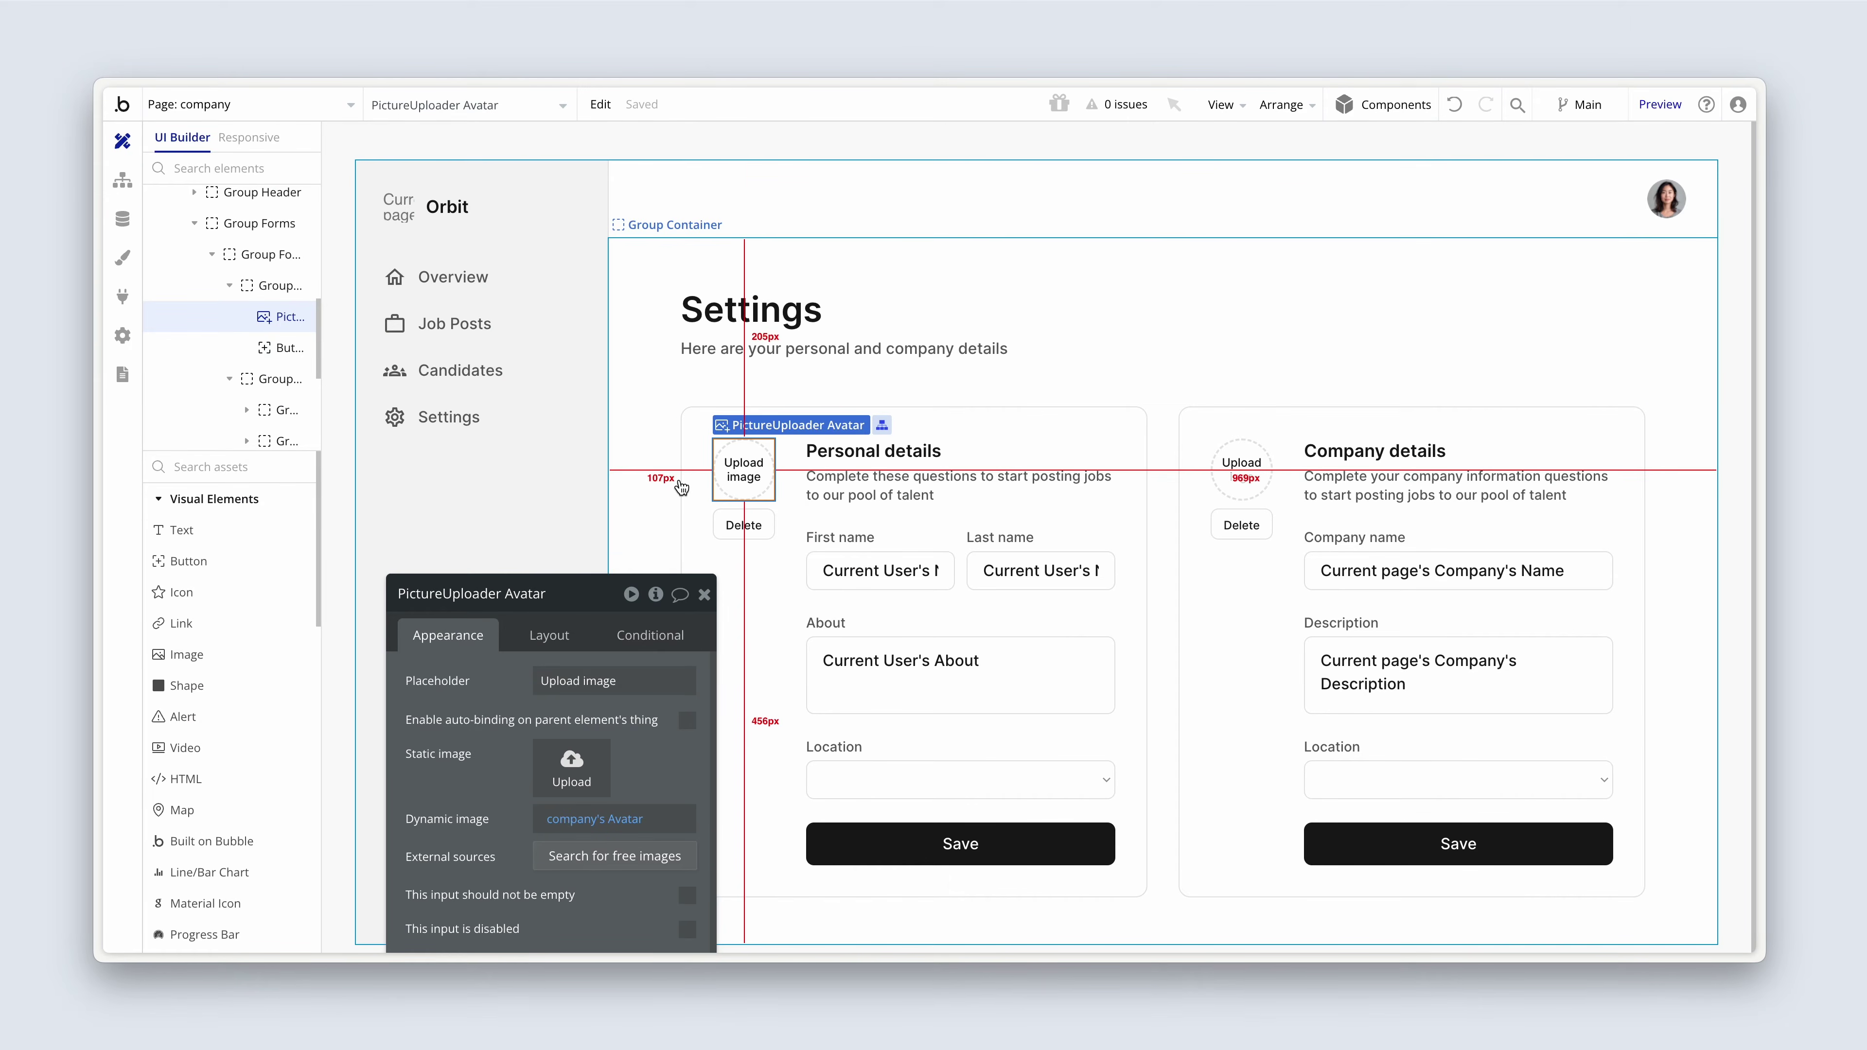
scroll(514, 662, "down", 4)
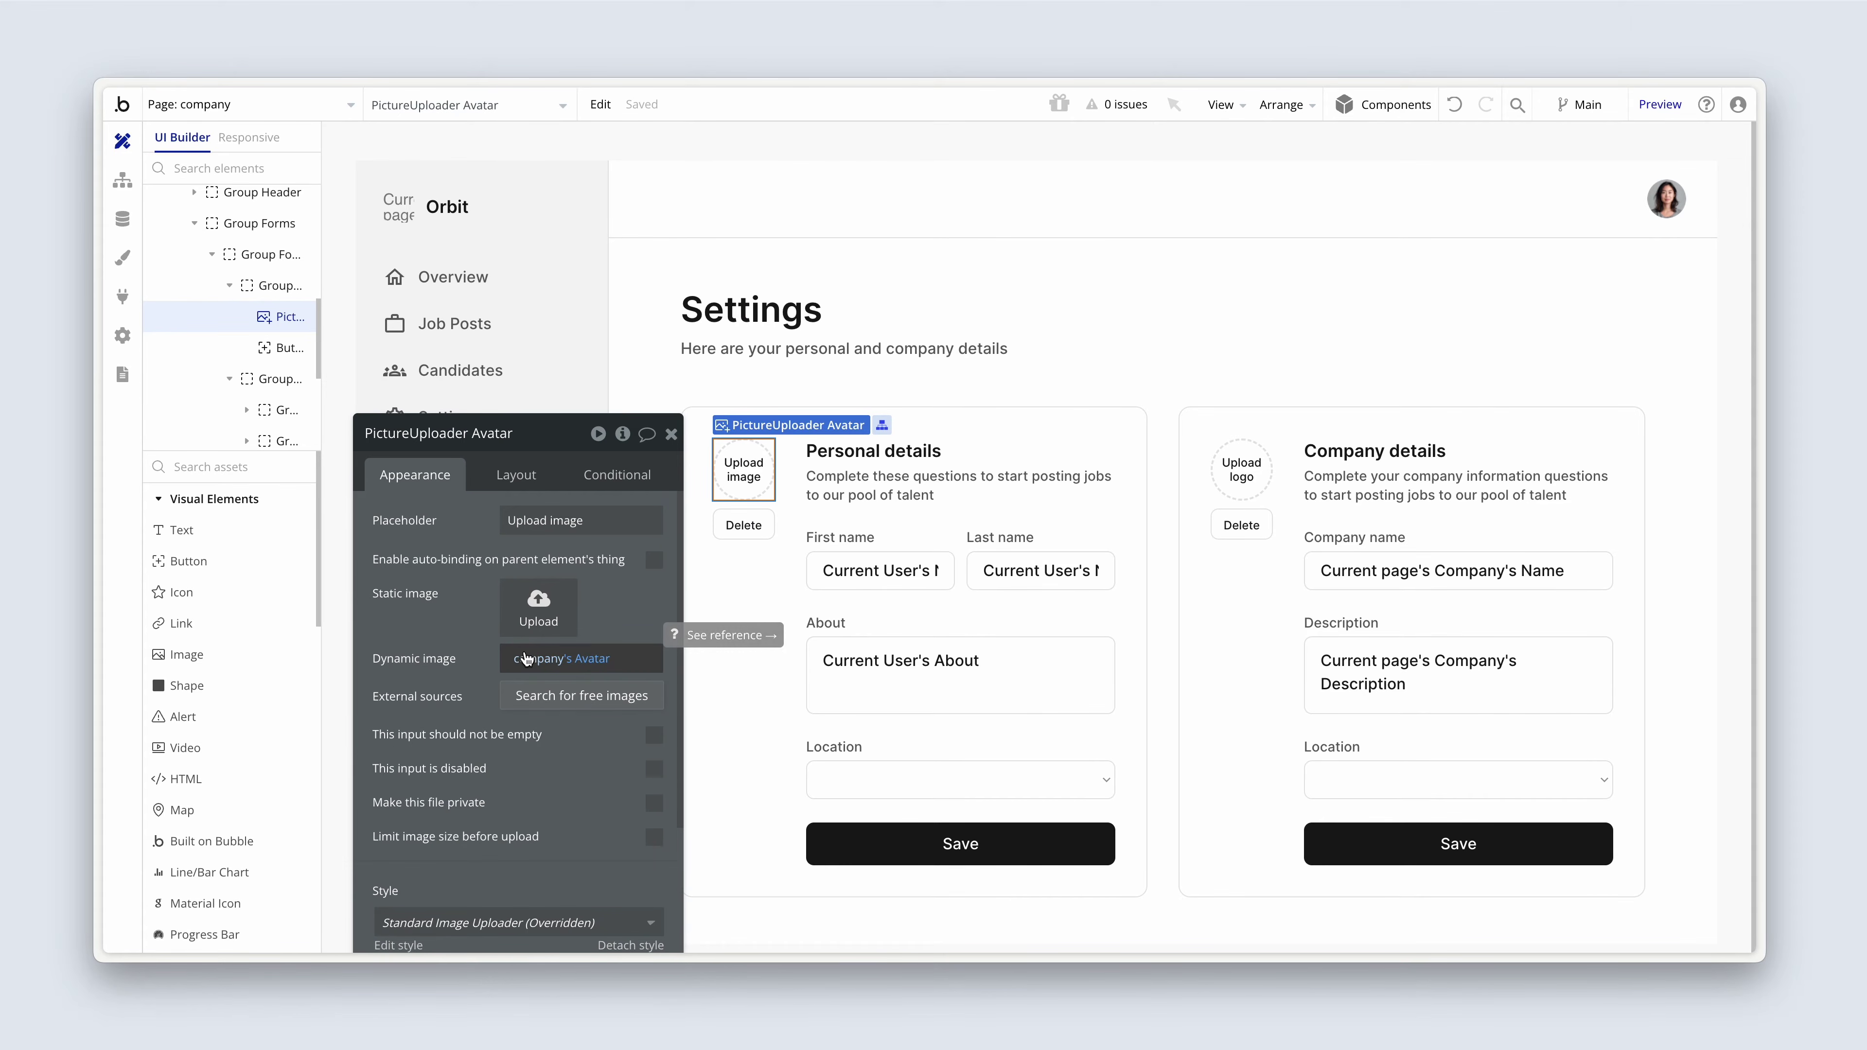
left_click(526, 657)
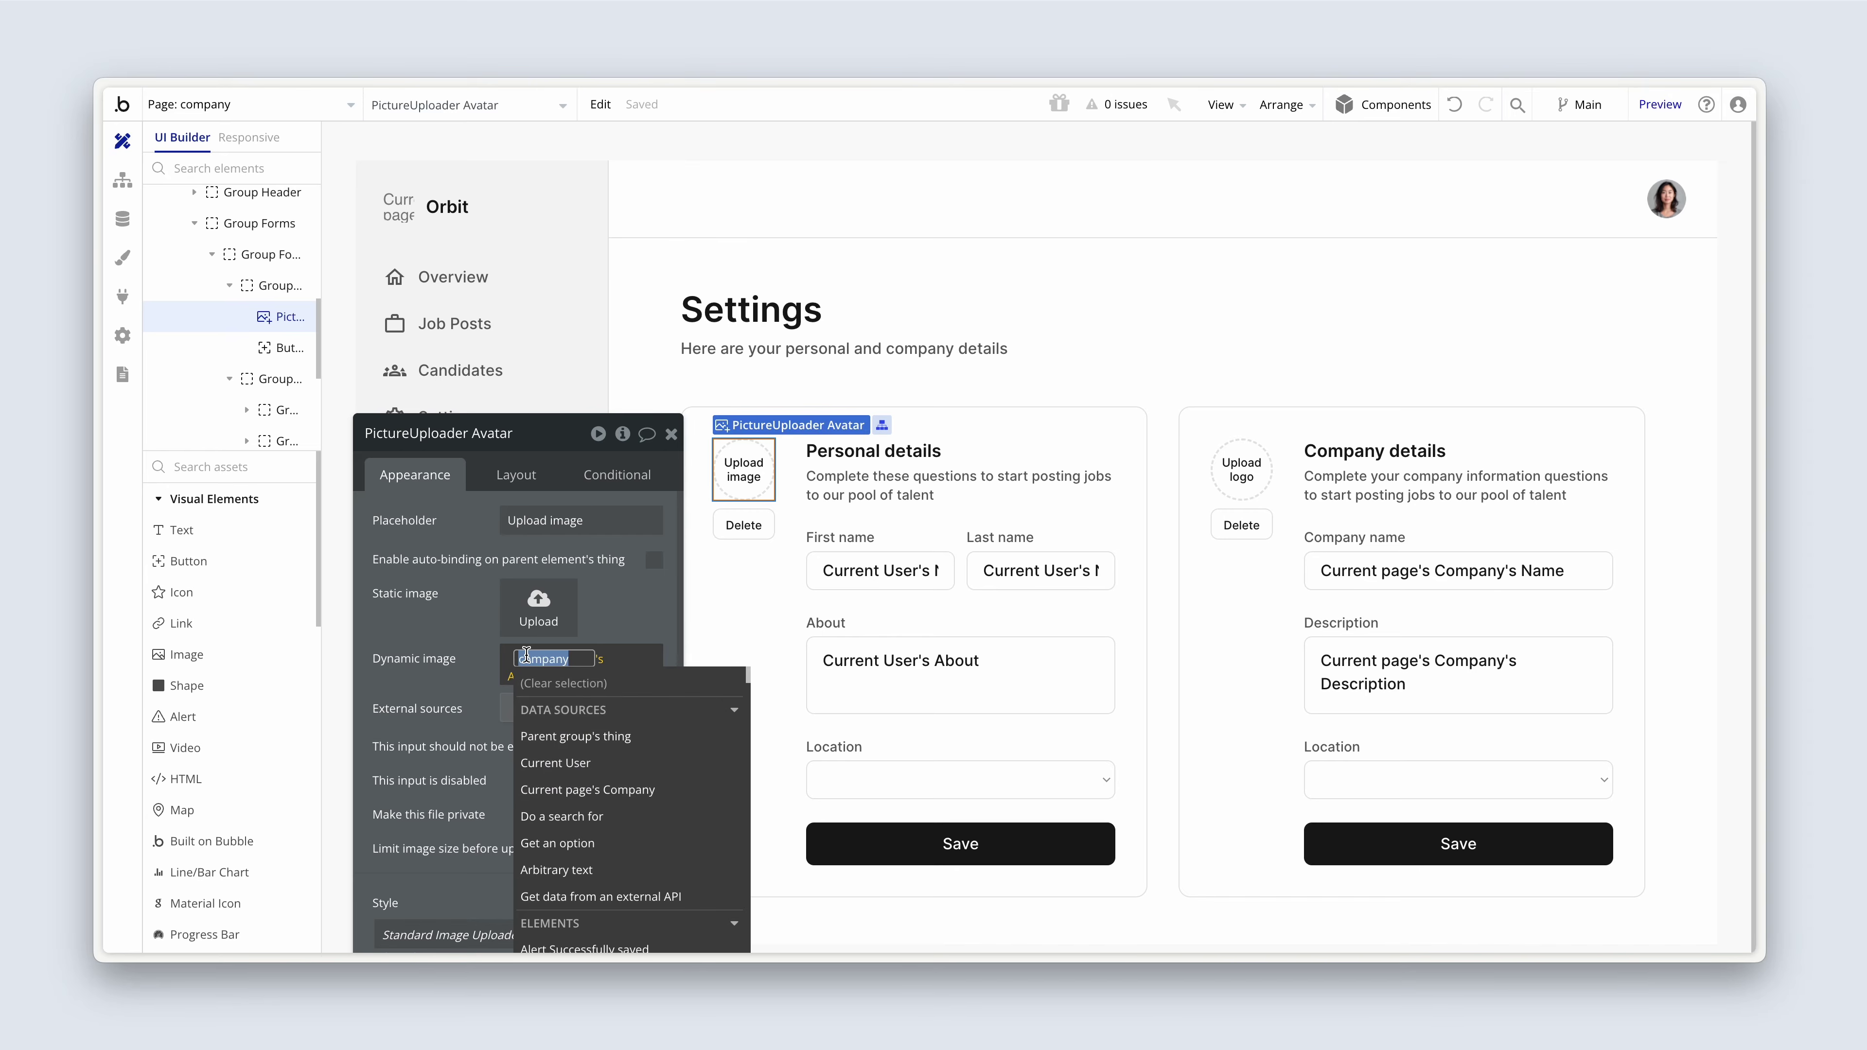
left_click(597, 765)
left_click(611, 860)
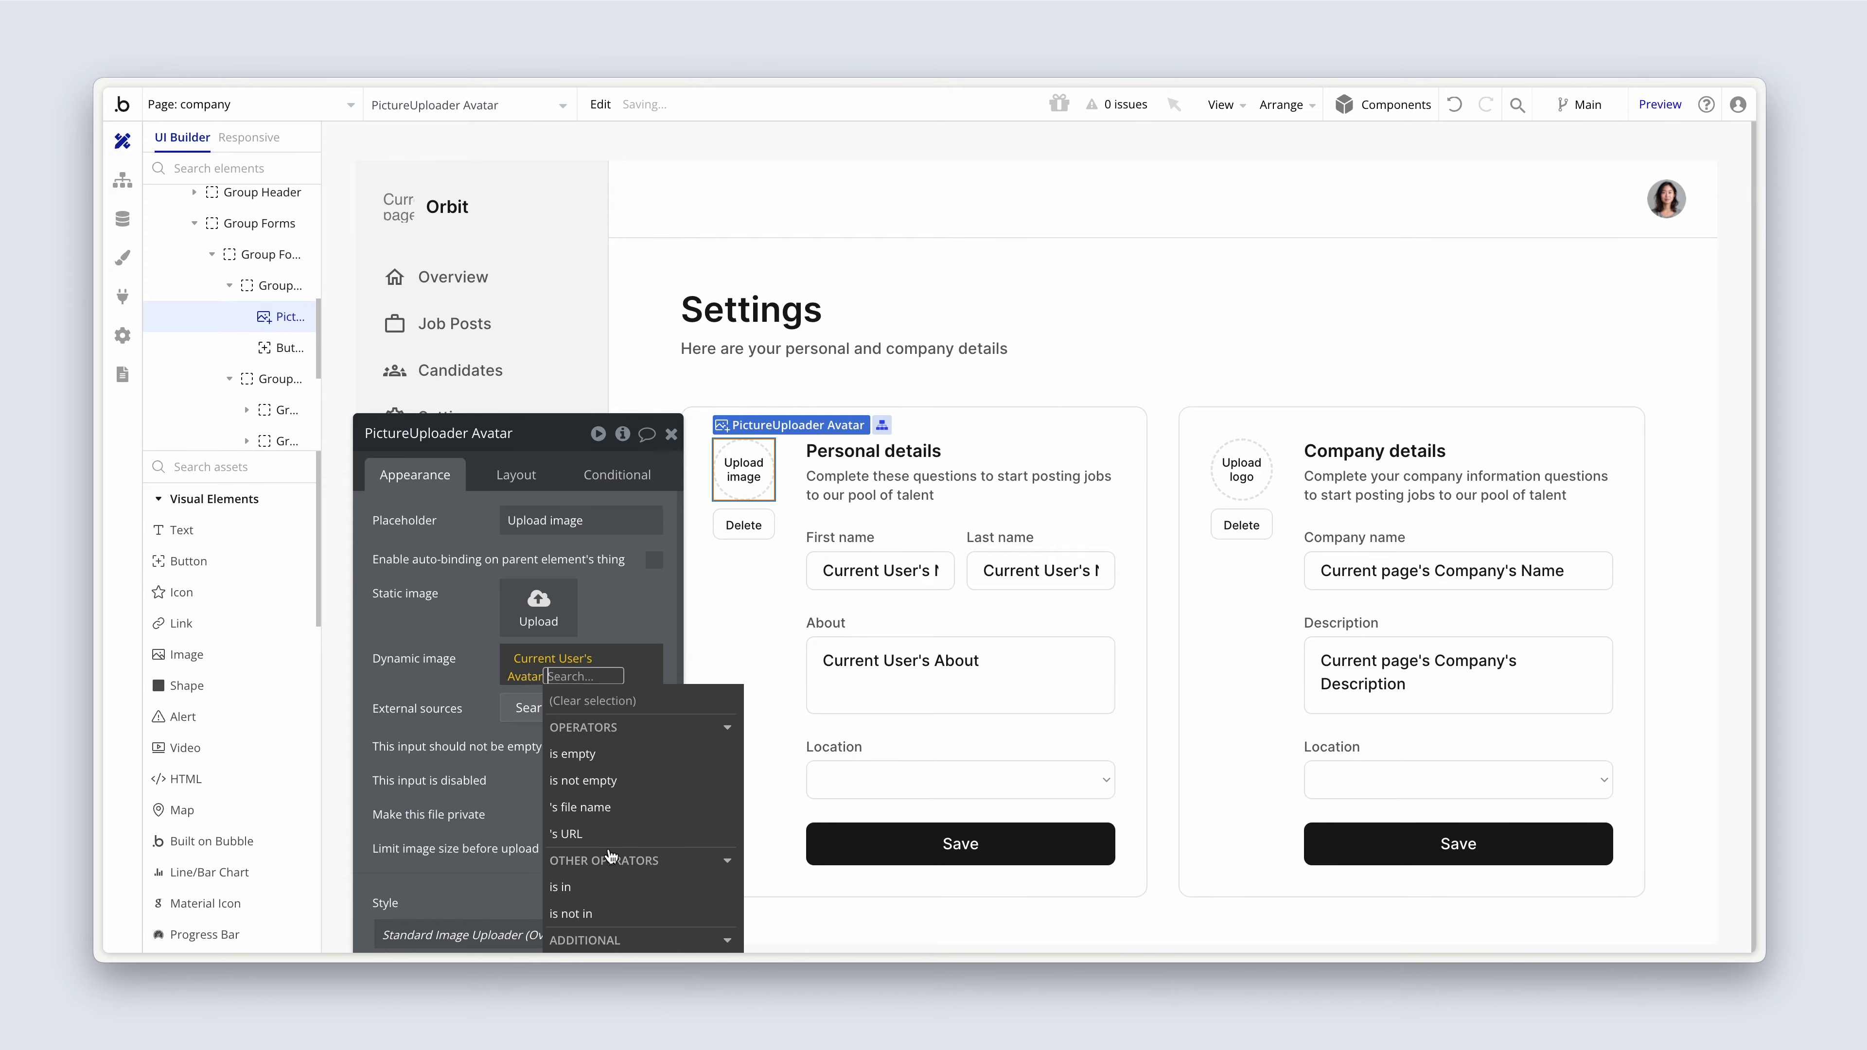
left_click(451, 675)
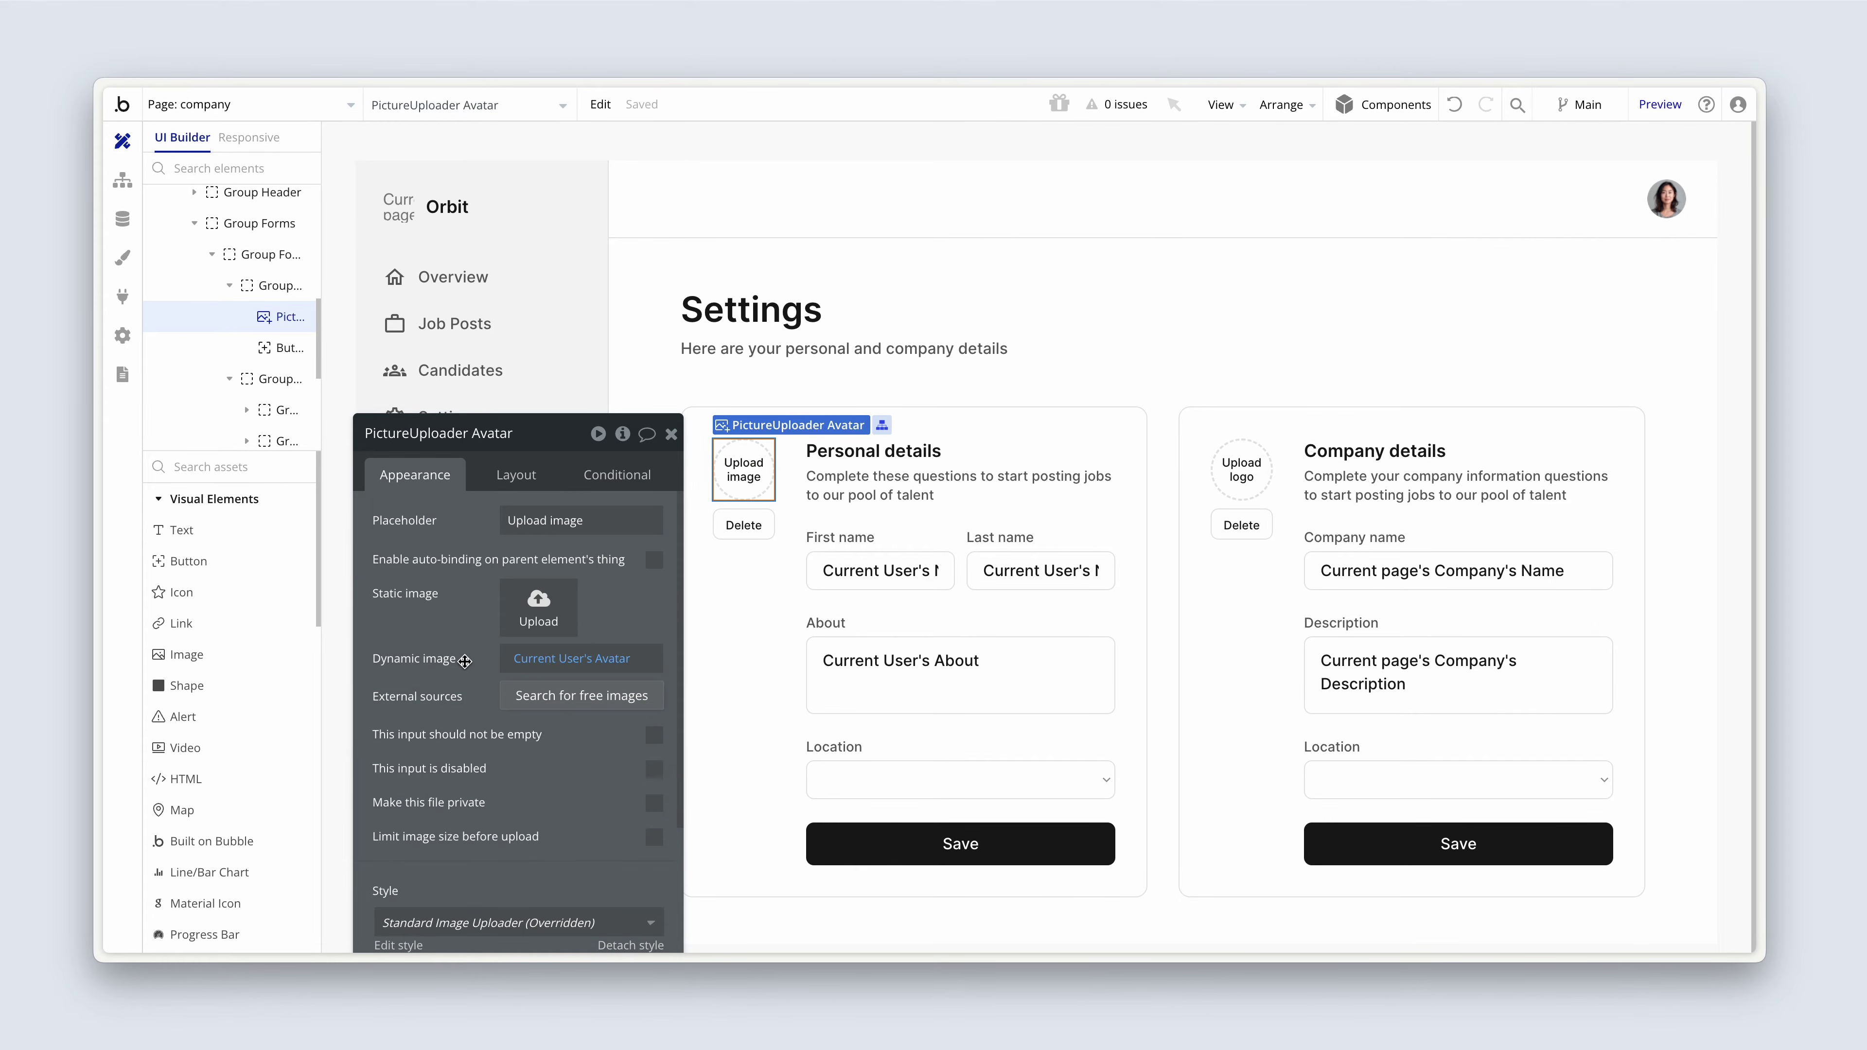
left_click(739, 530)
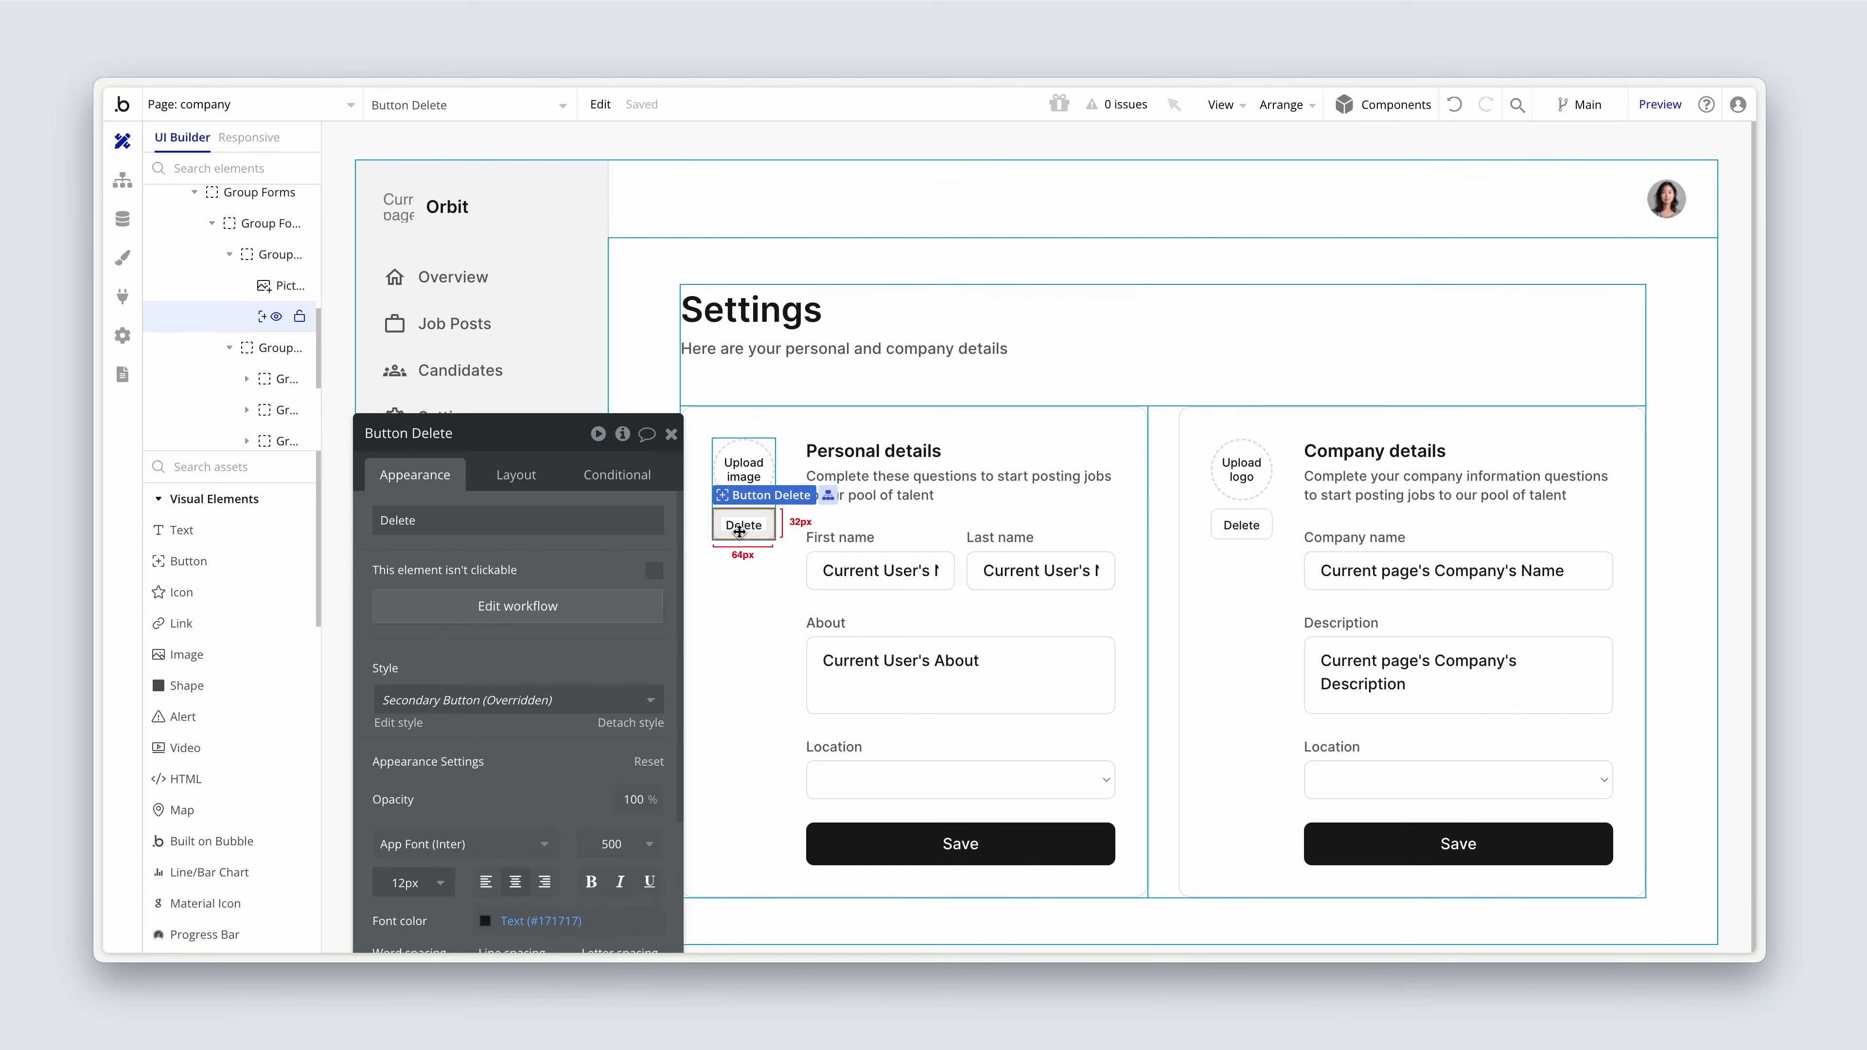
- Make the Delete button hidden on page load and collapsed while hidden
left_click(526, 479)
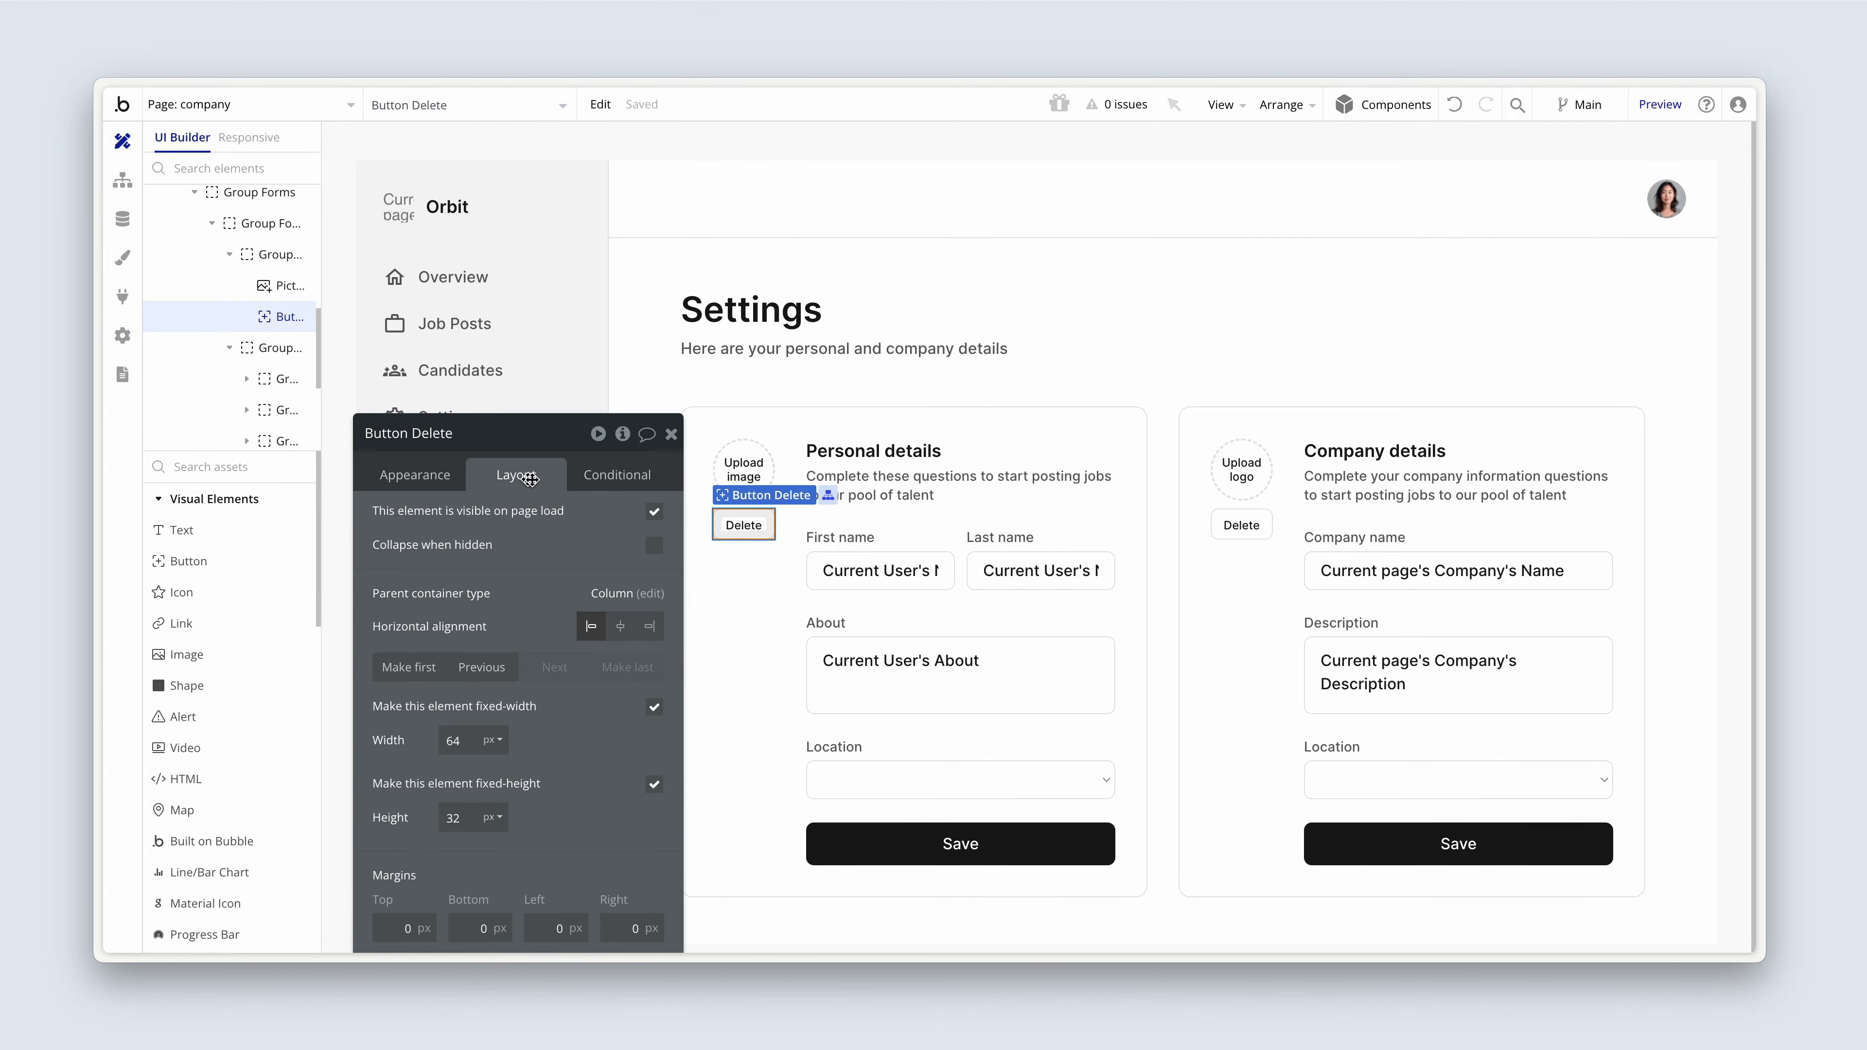
left_click(653, 512)
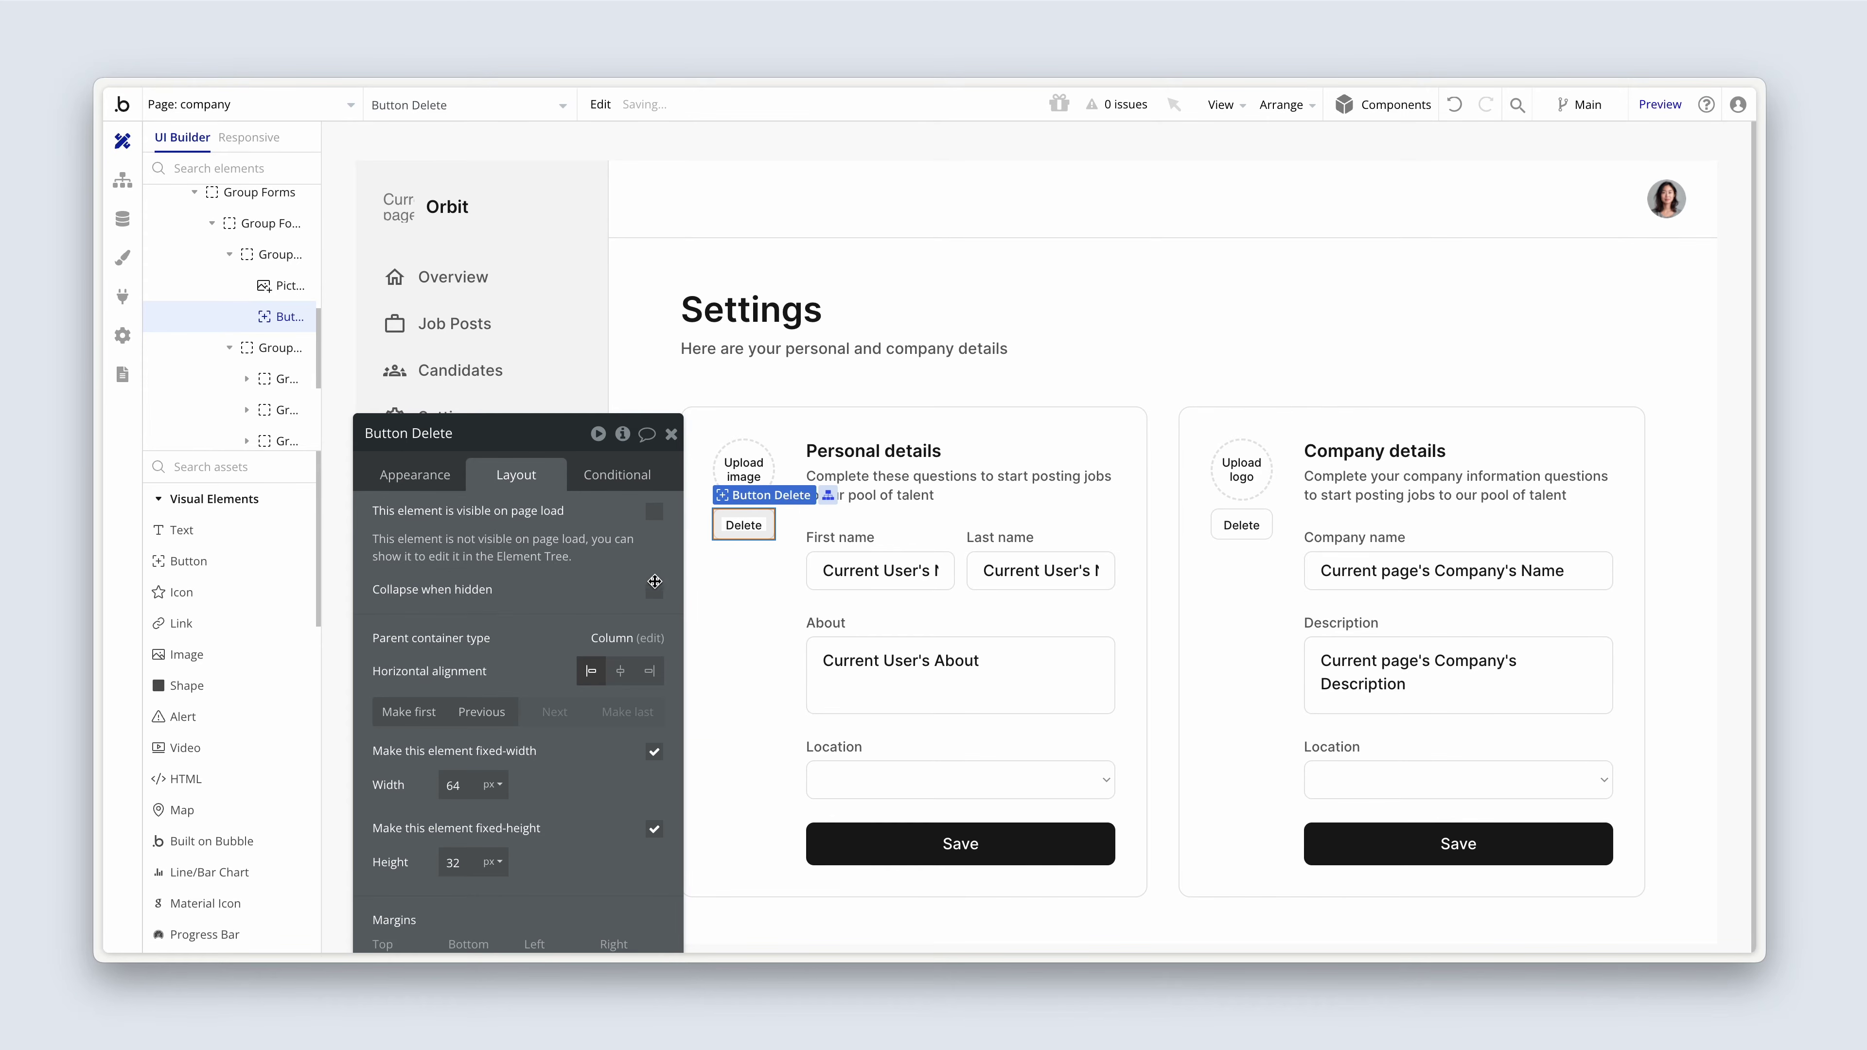
left_click(654, 590)
- Add a condition making the Delete button visible when Current User's Avatar is not empty
left_click(617, 474)
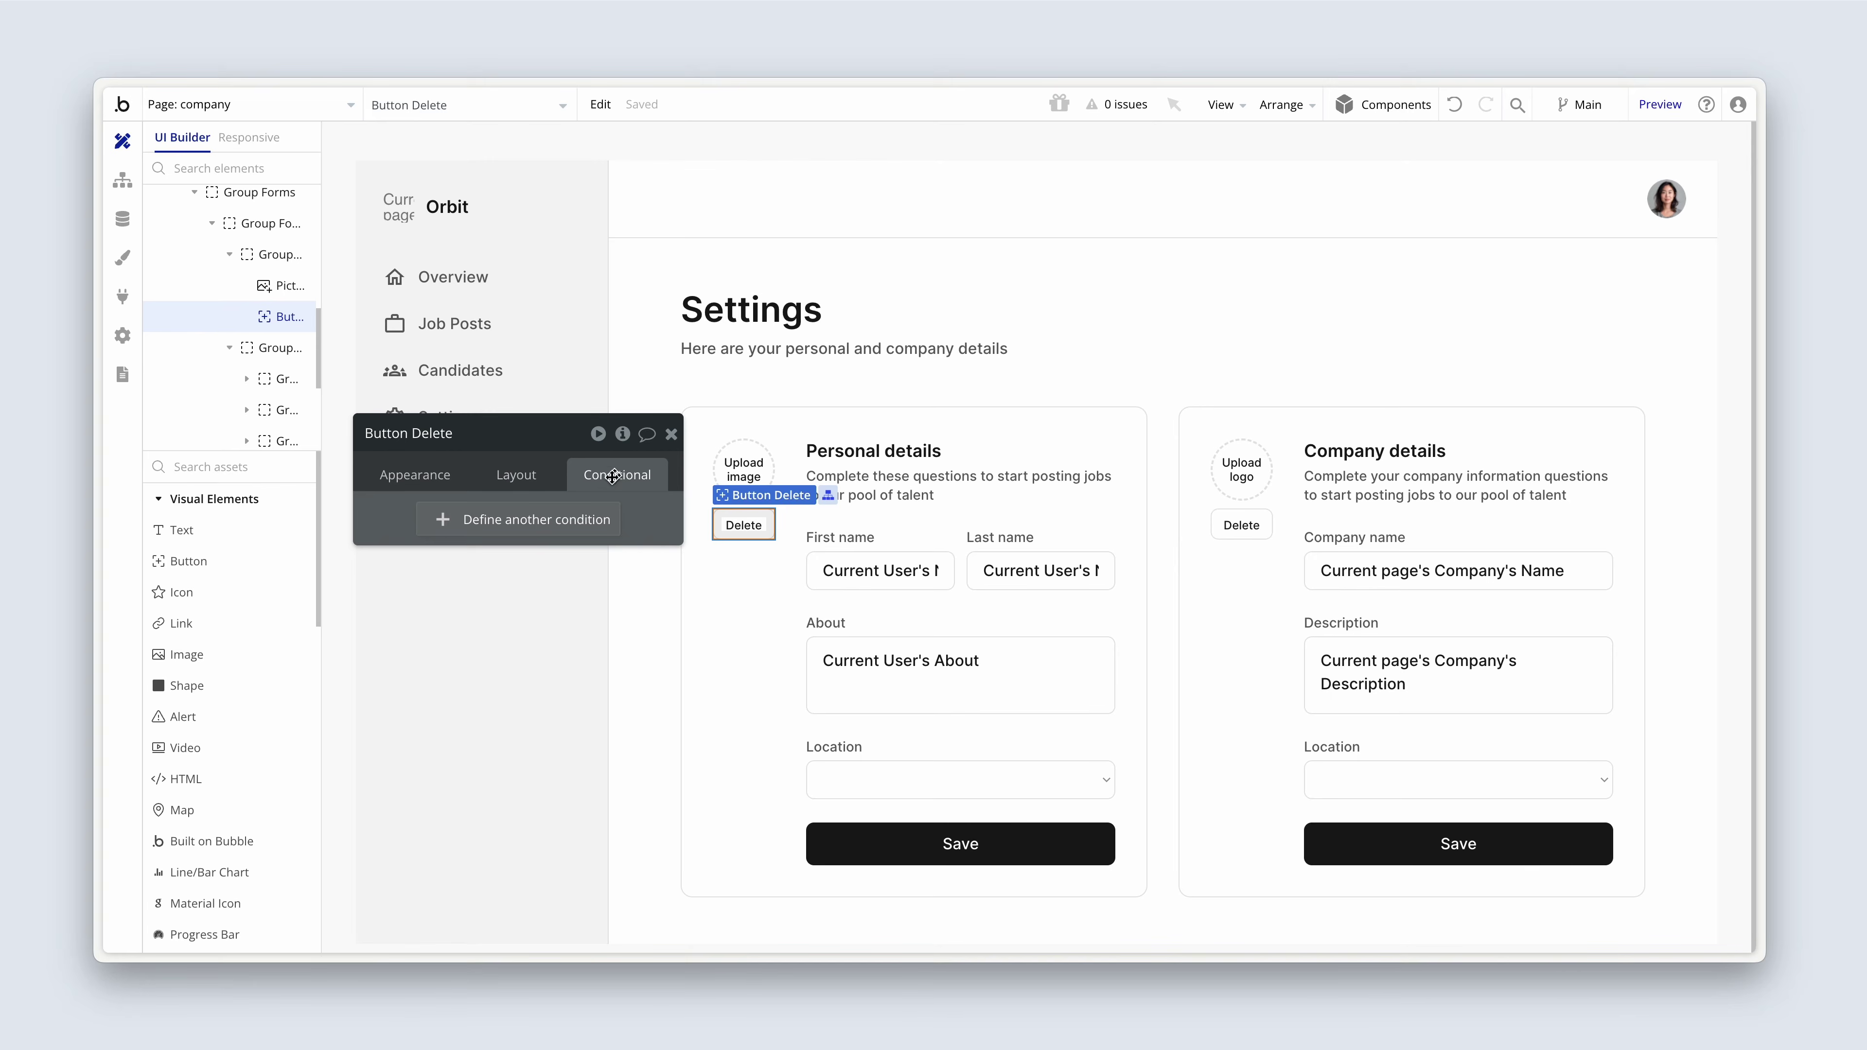
left_click(530, 524)
left_click(440, 531)
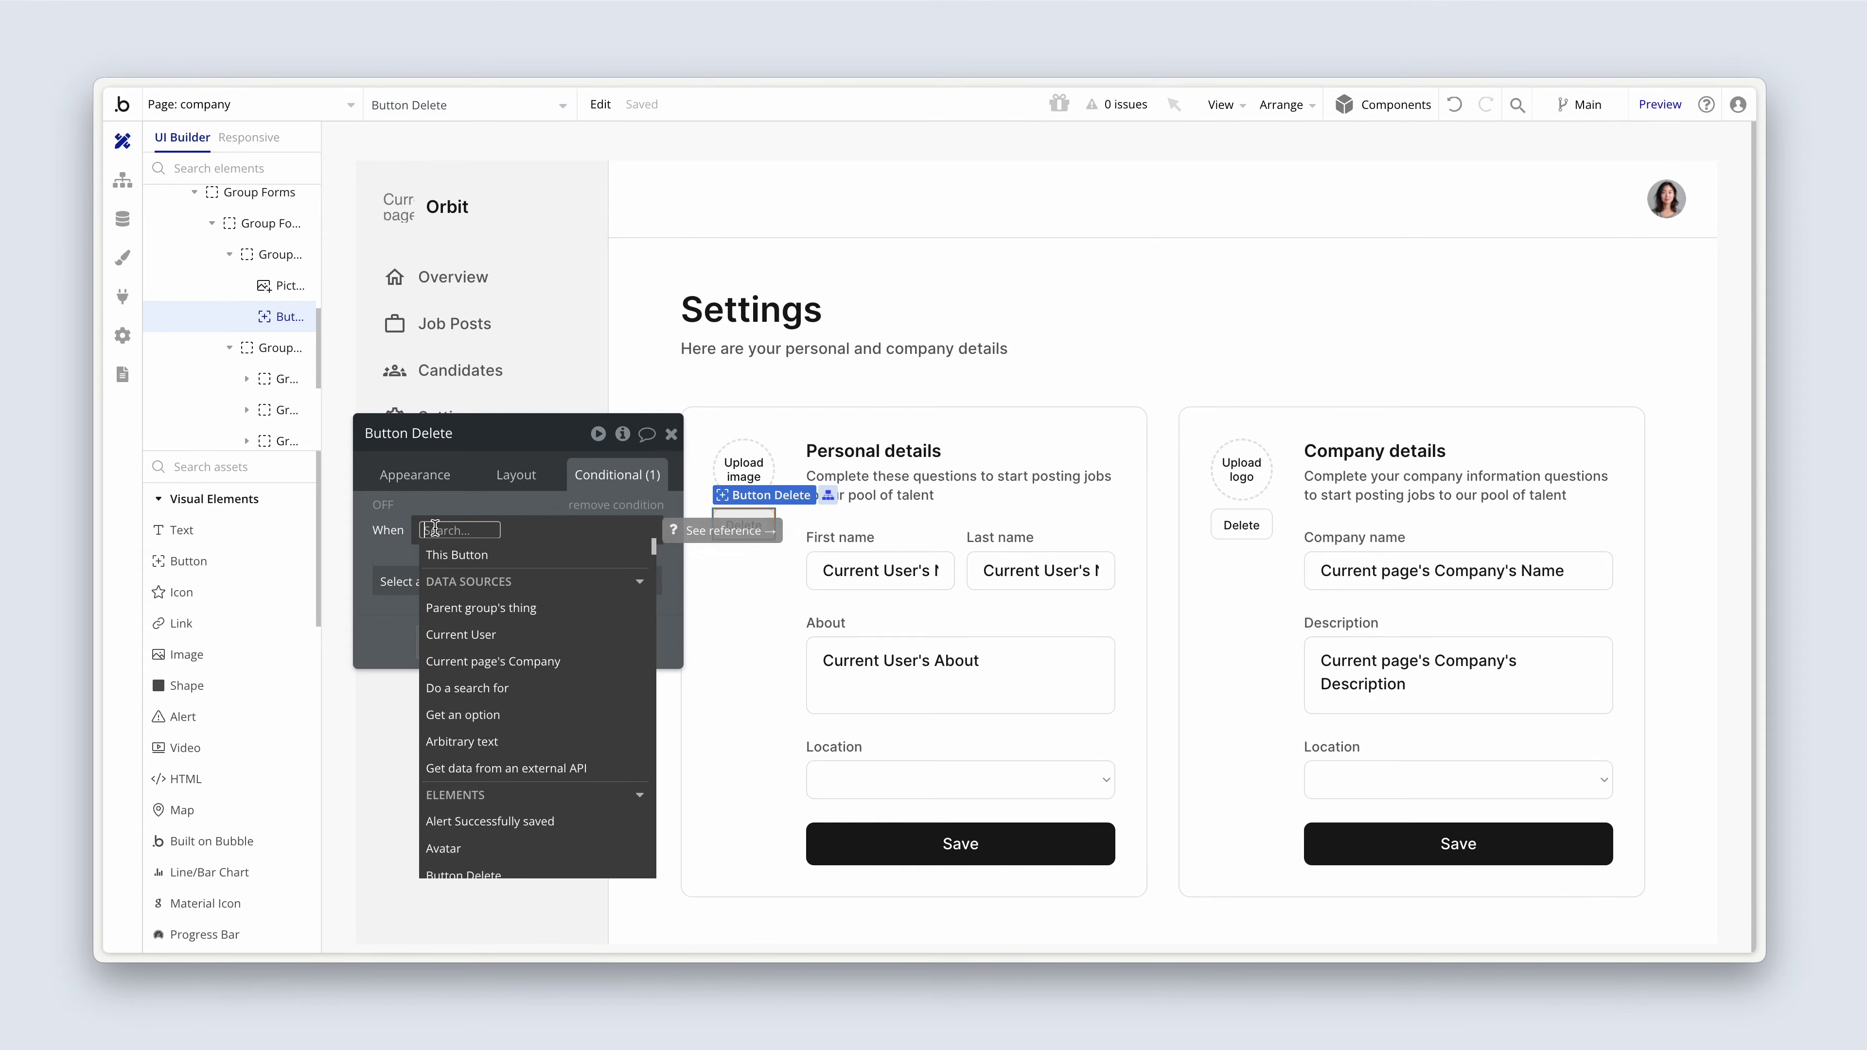
left_click(504, 634)
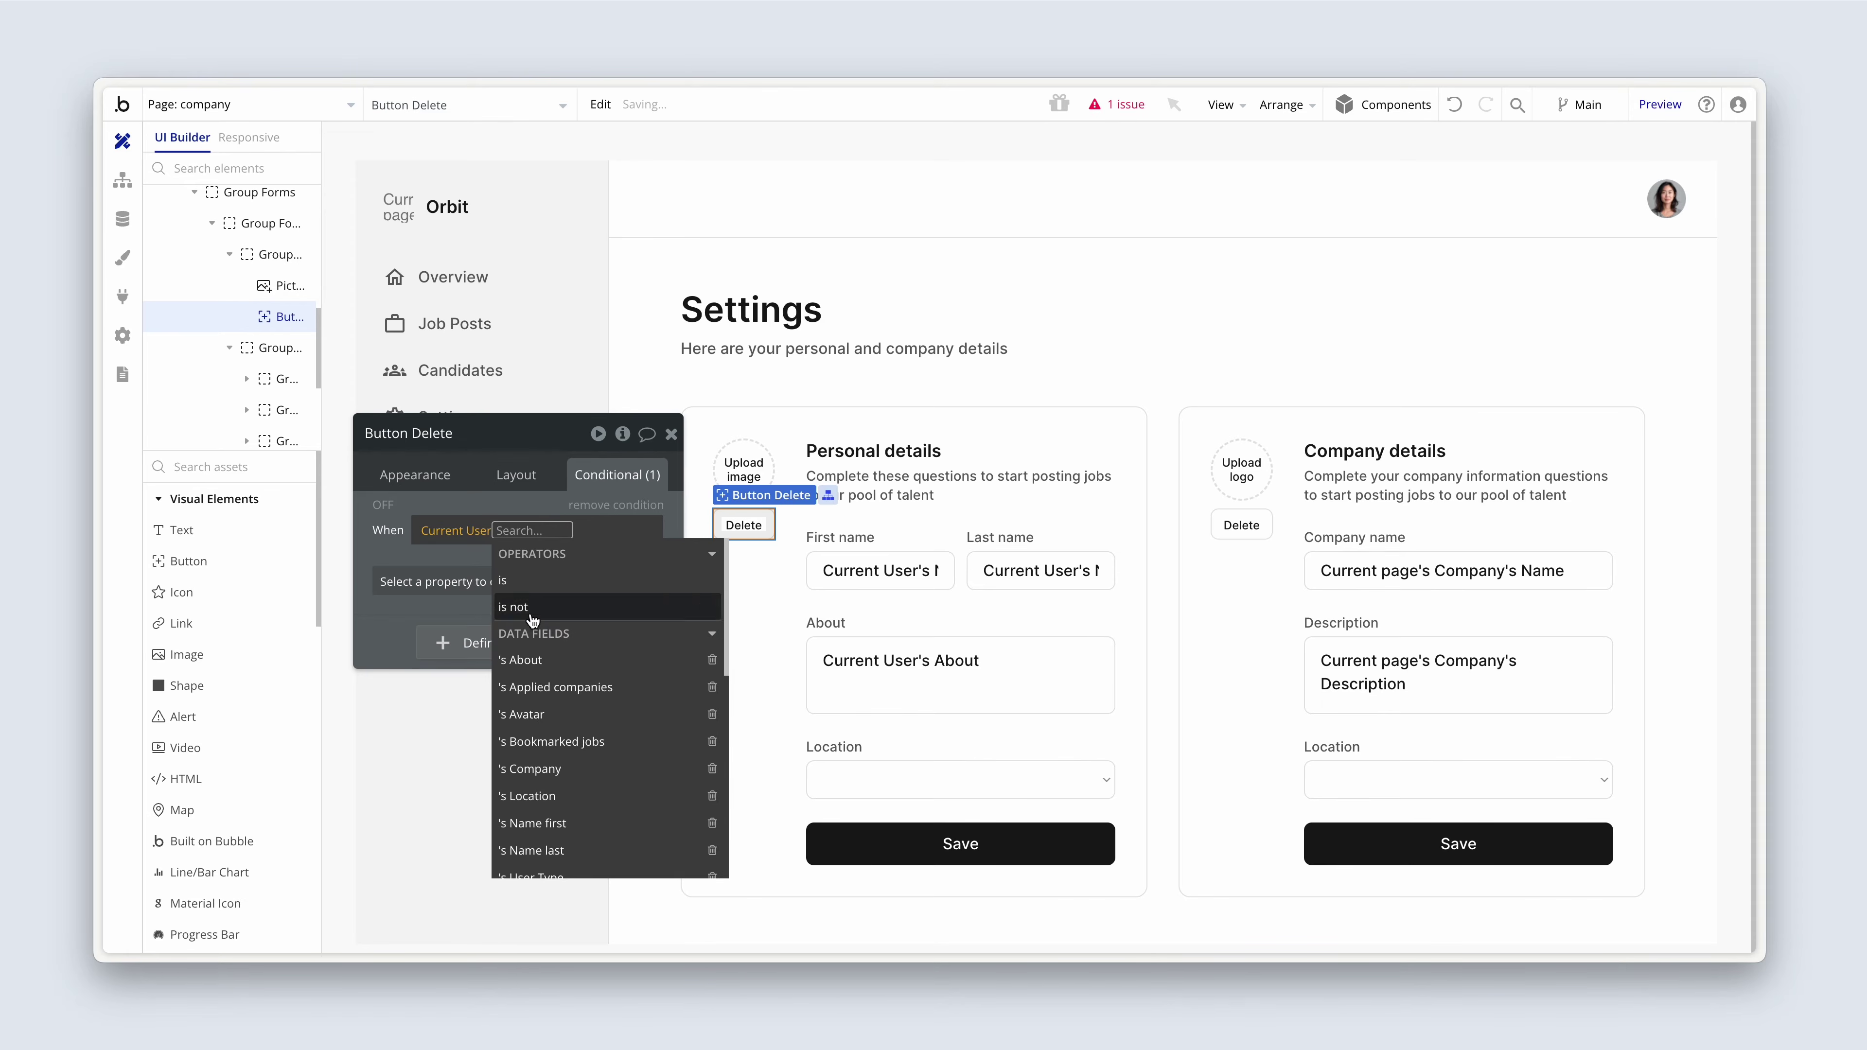
left_click(557, 714)
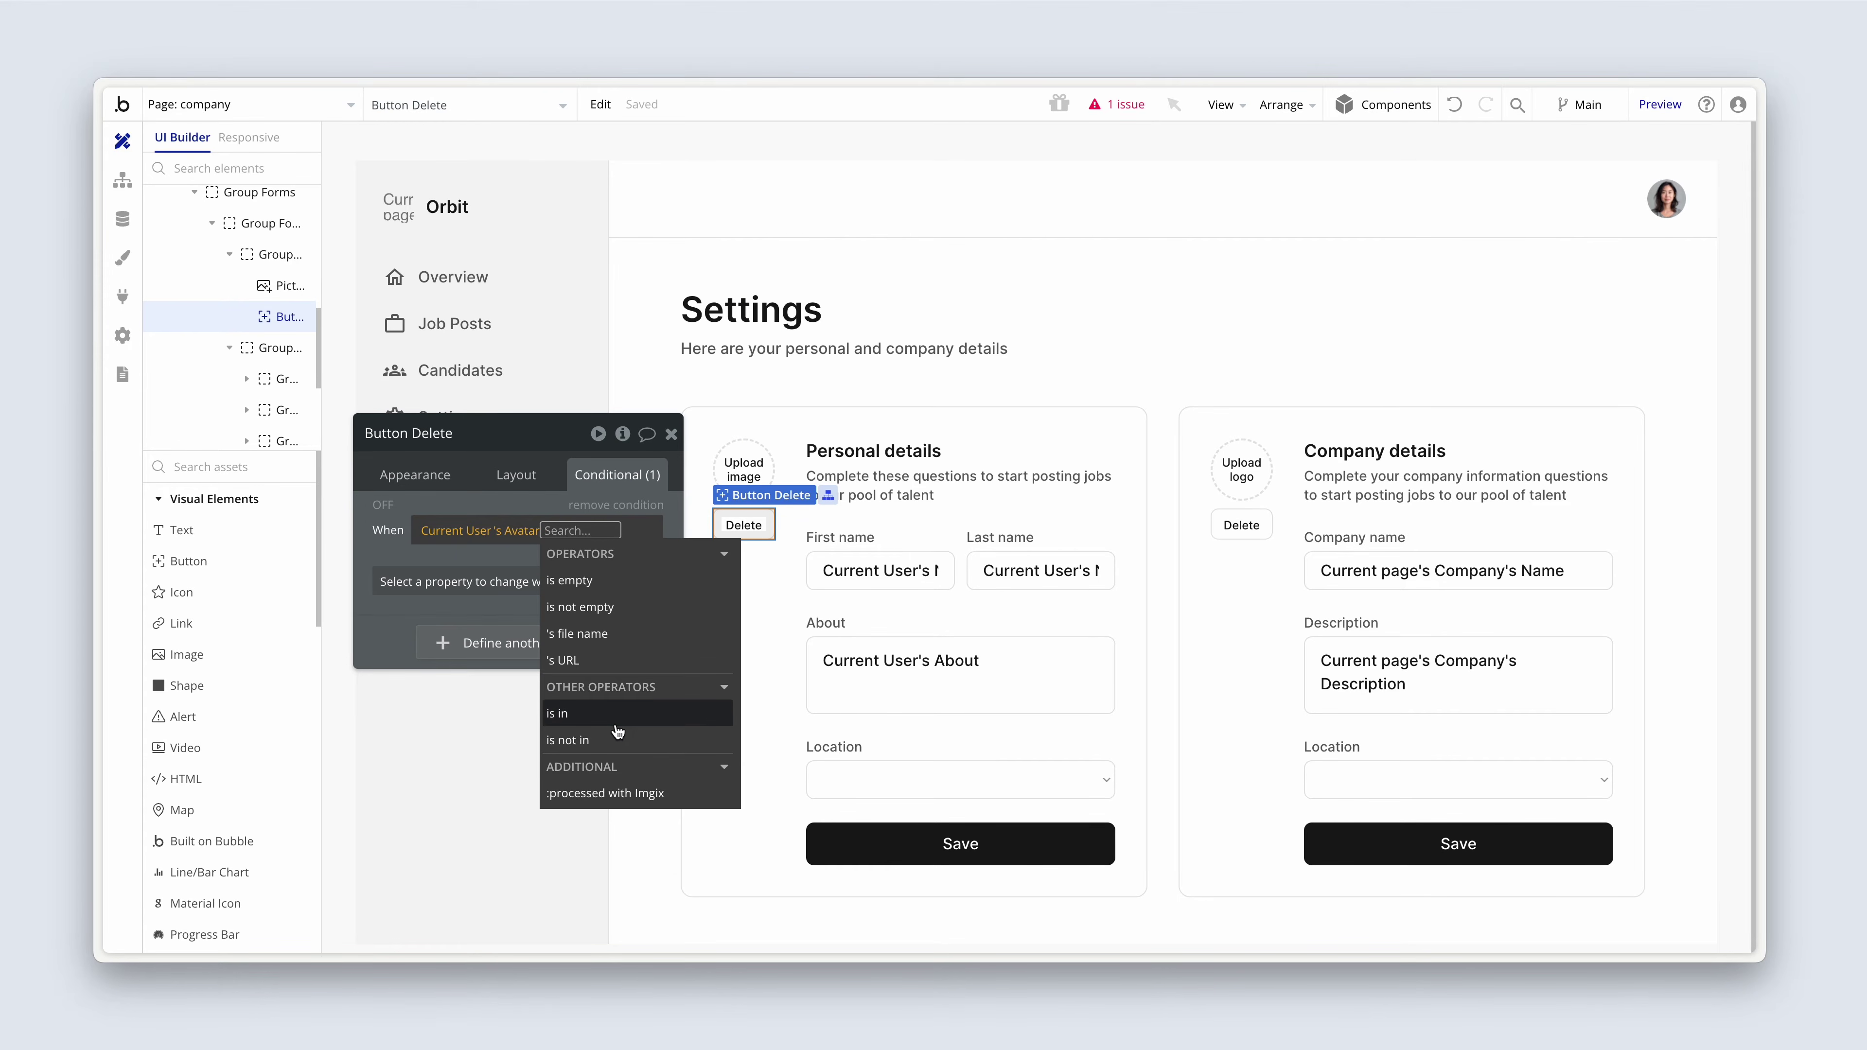
left_click(580, 607)
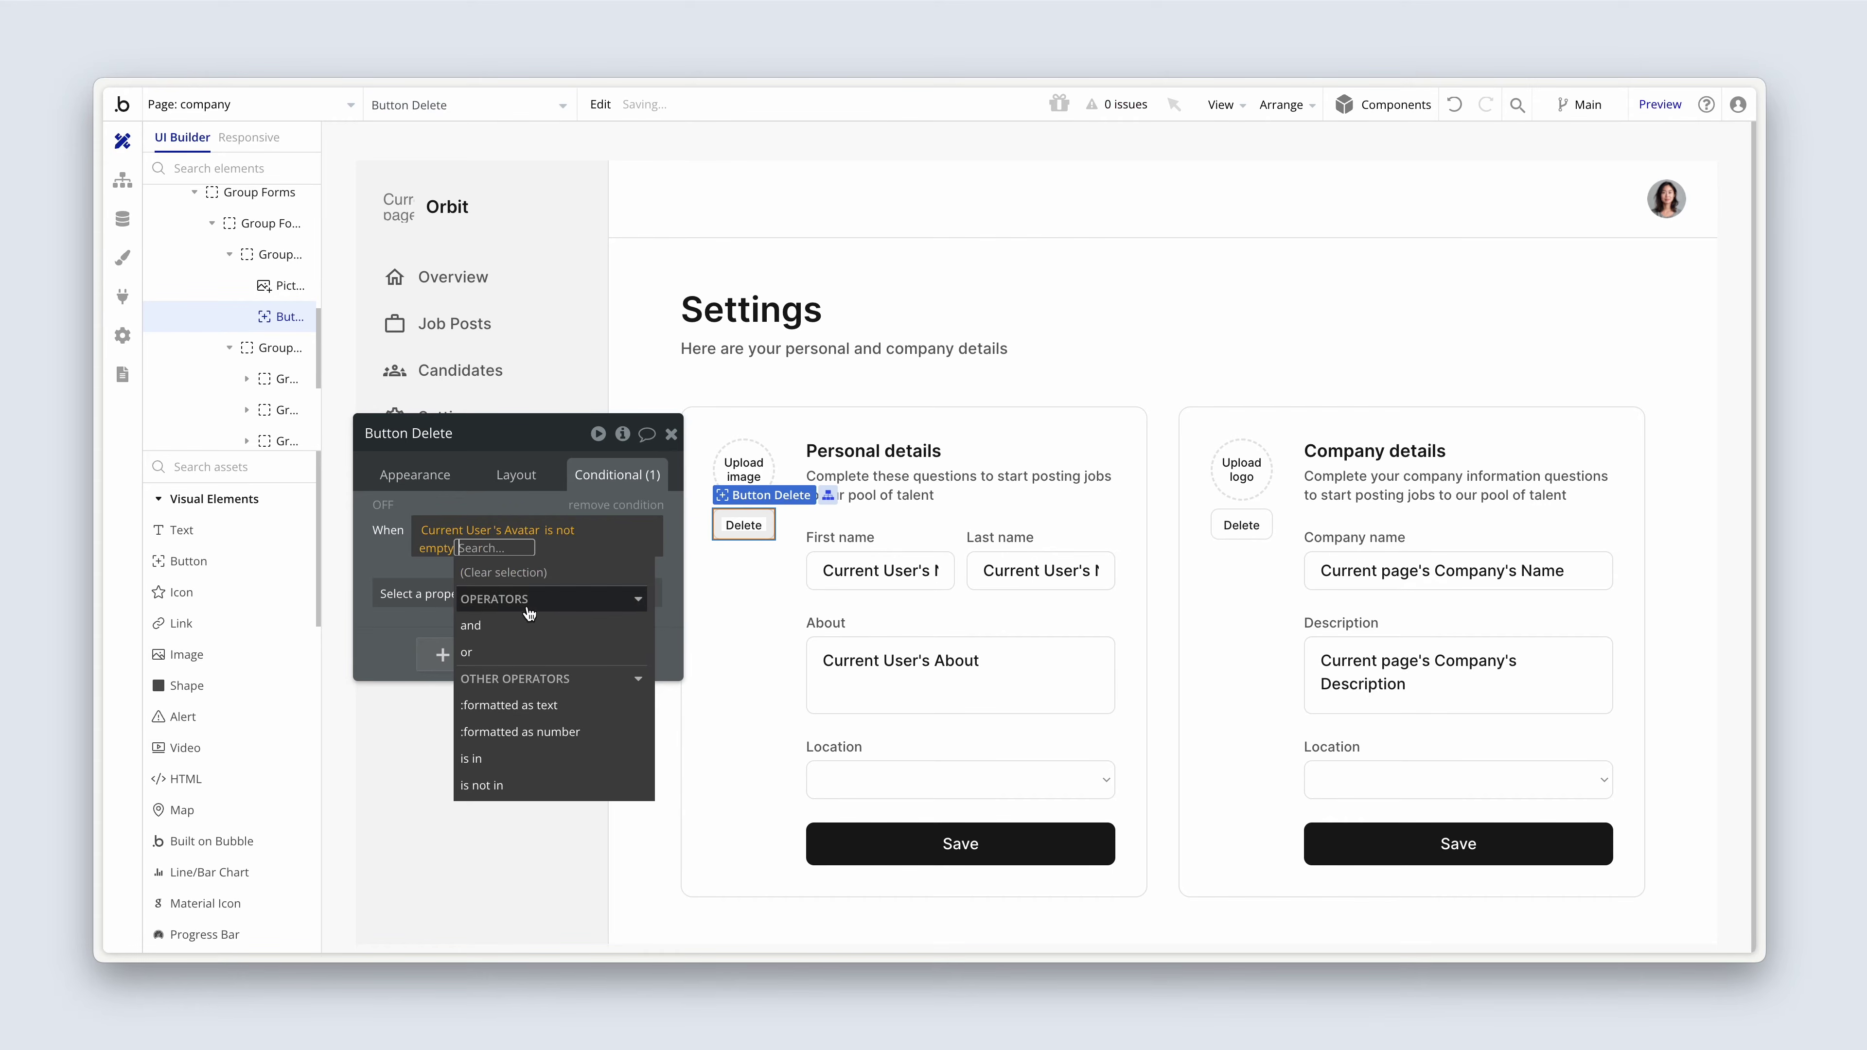
left_click(449, 581)
left_click(472, 641)
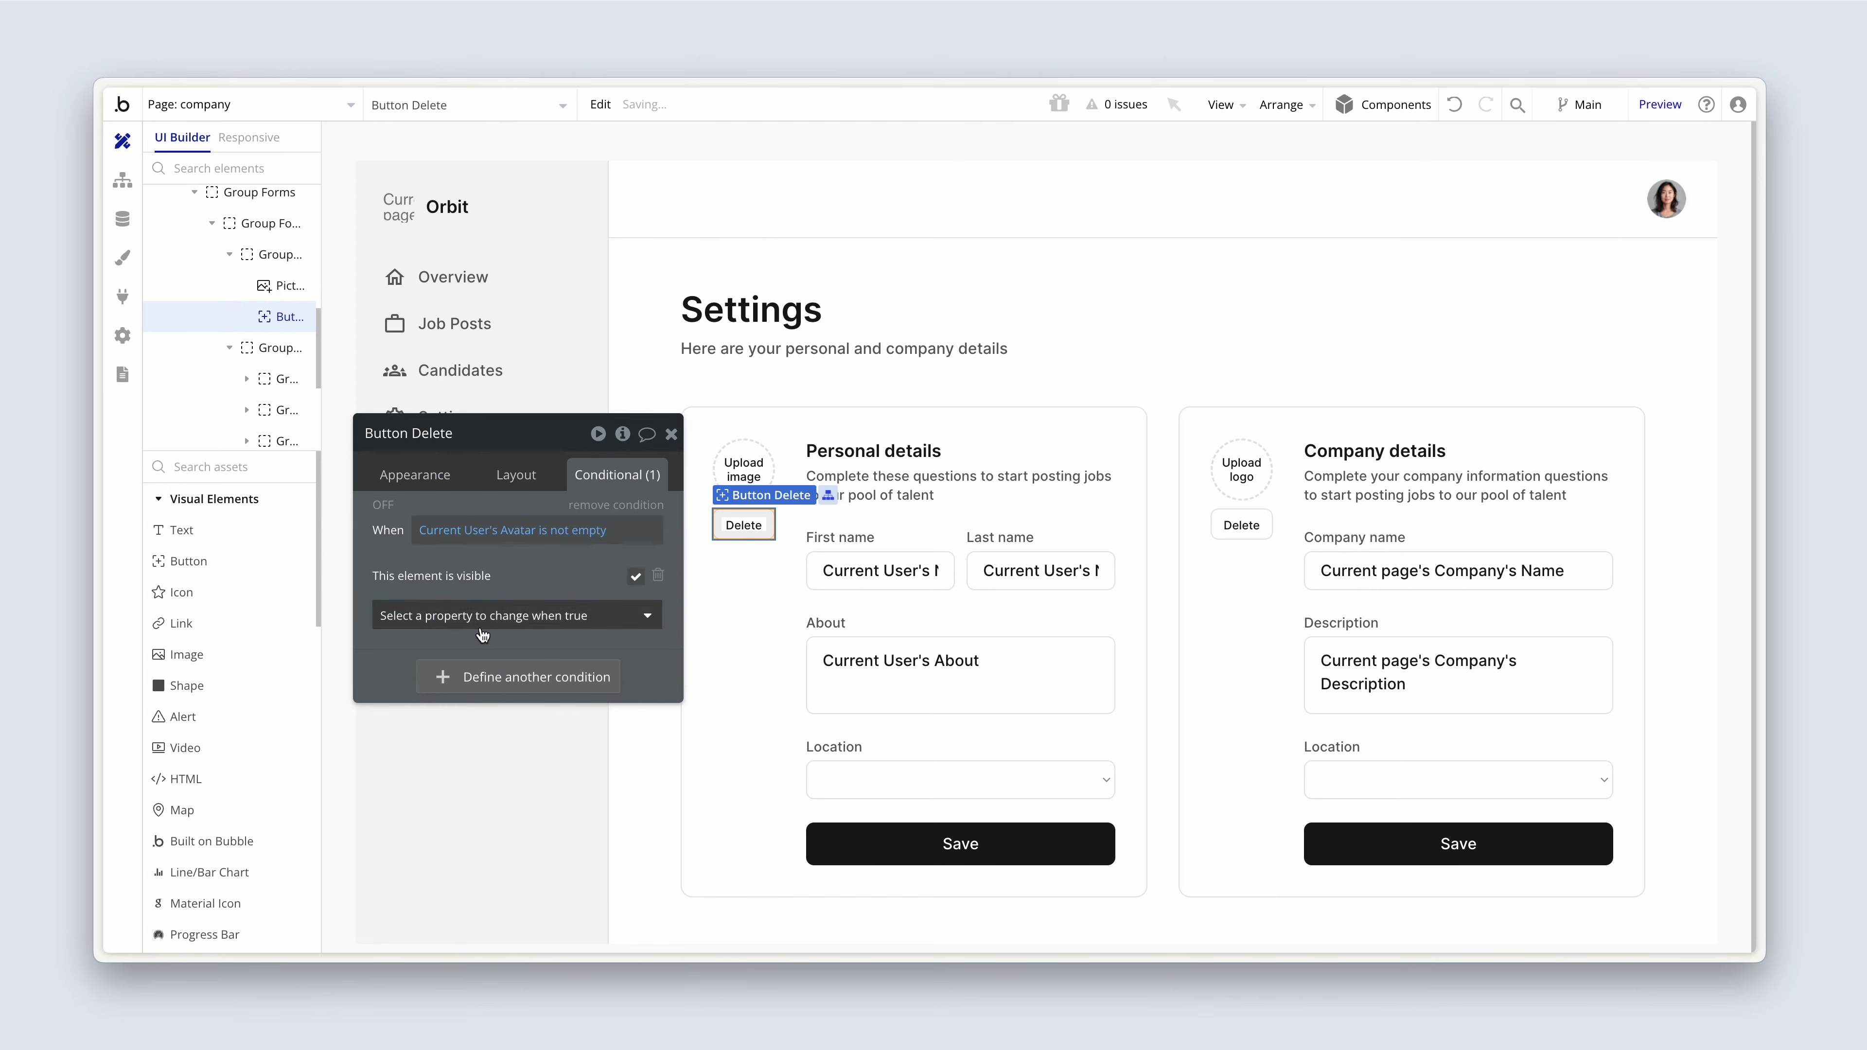
left_click(516, 474)
left_click(615, 479)
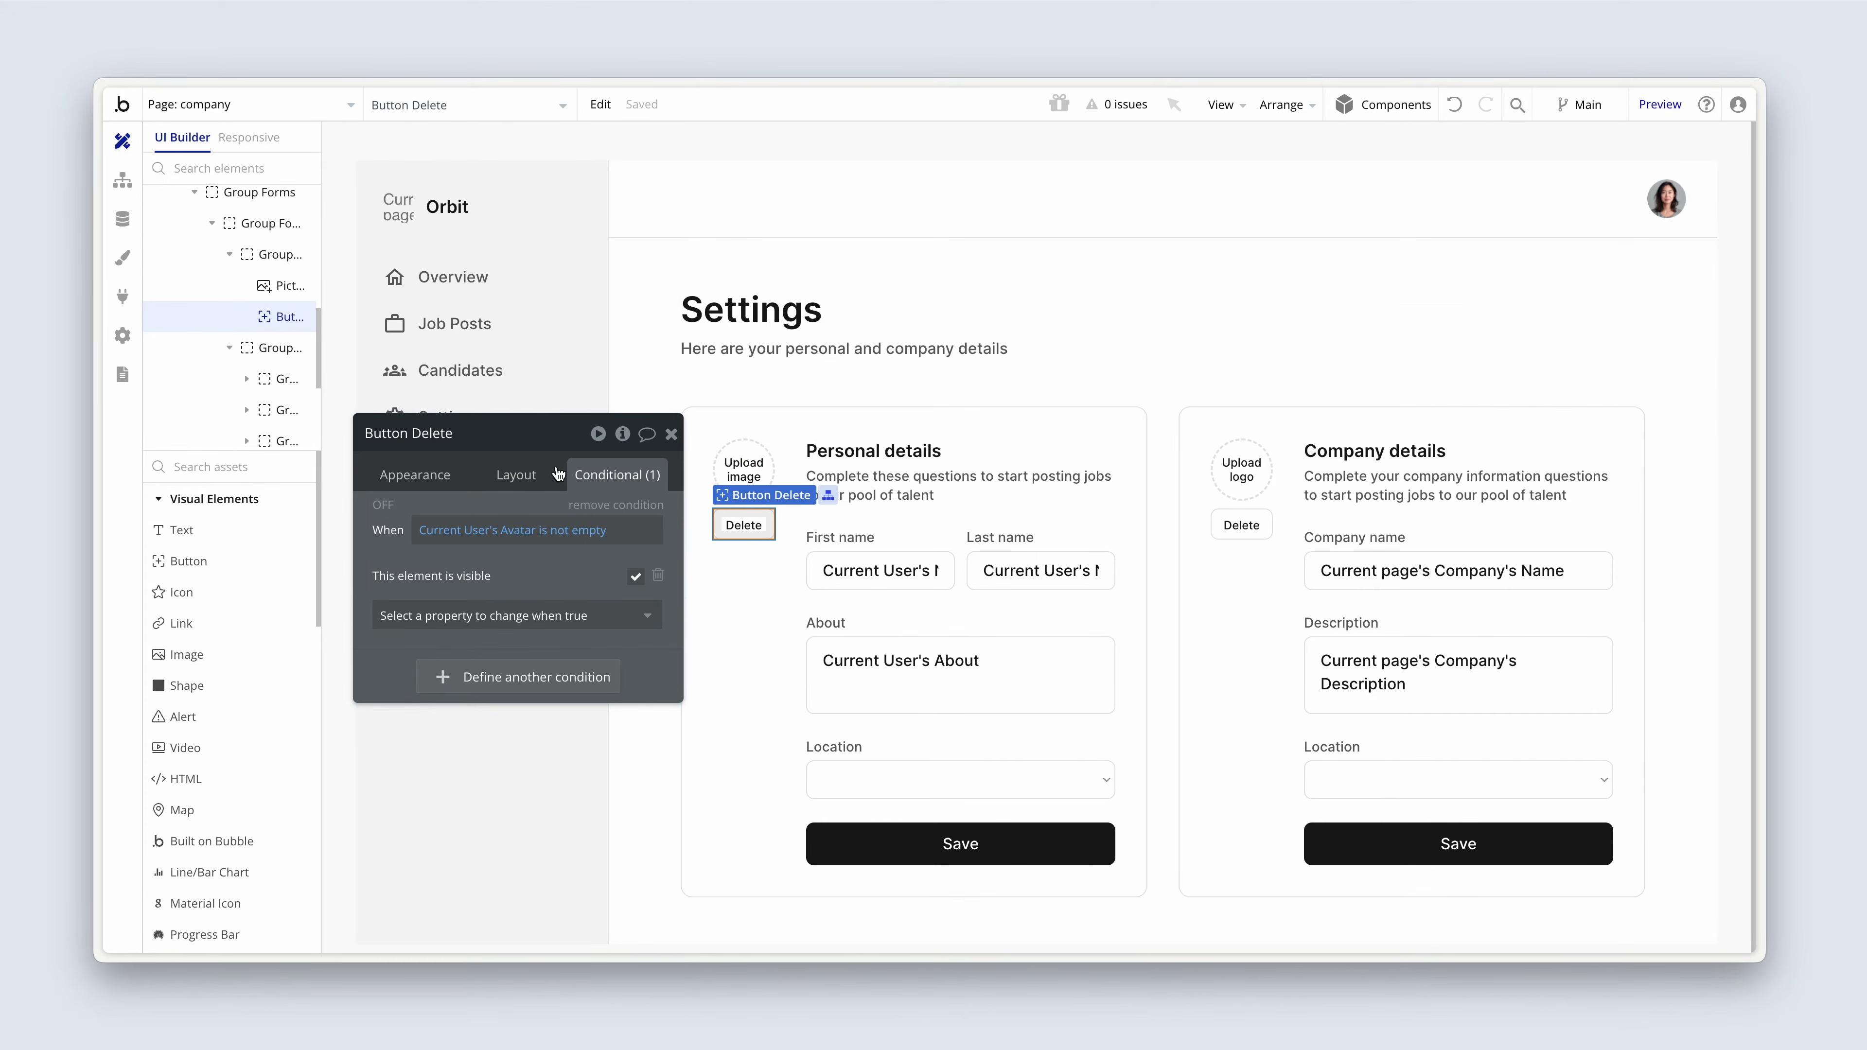
left_click(424, 473)
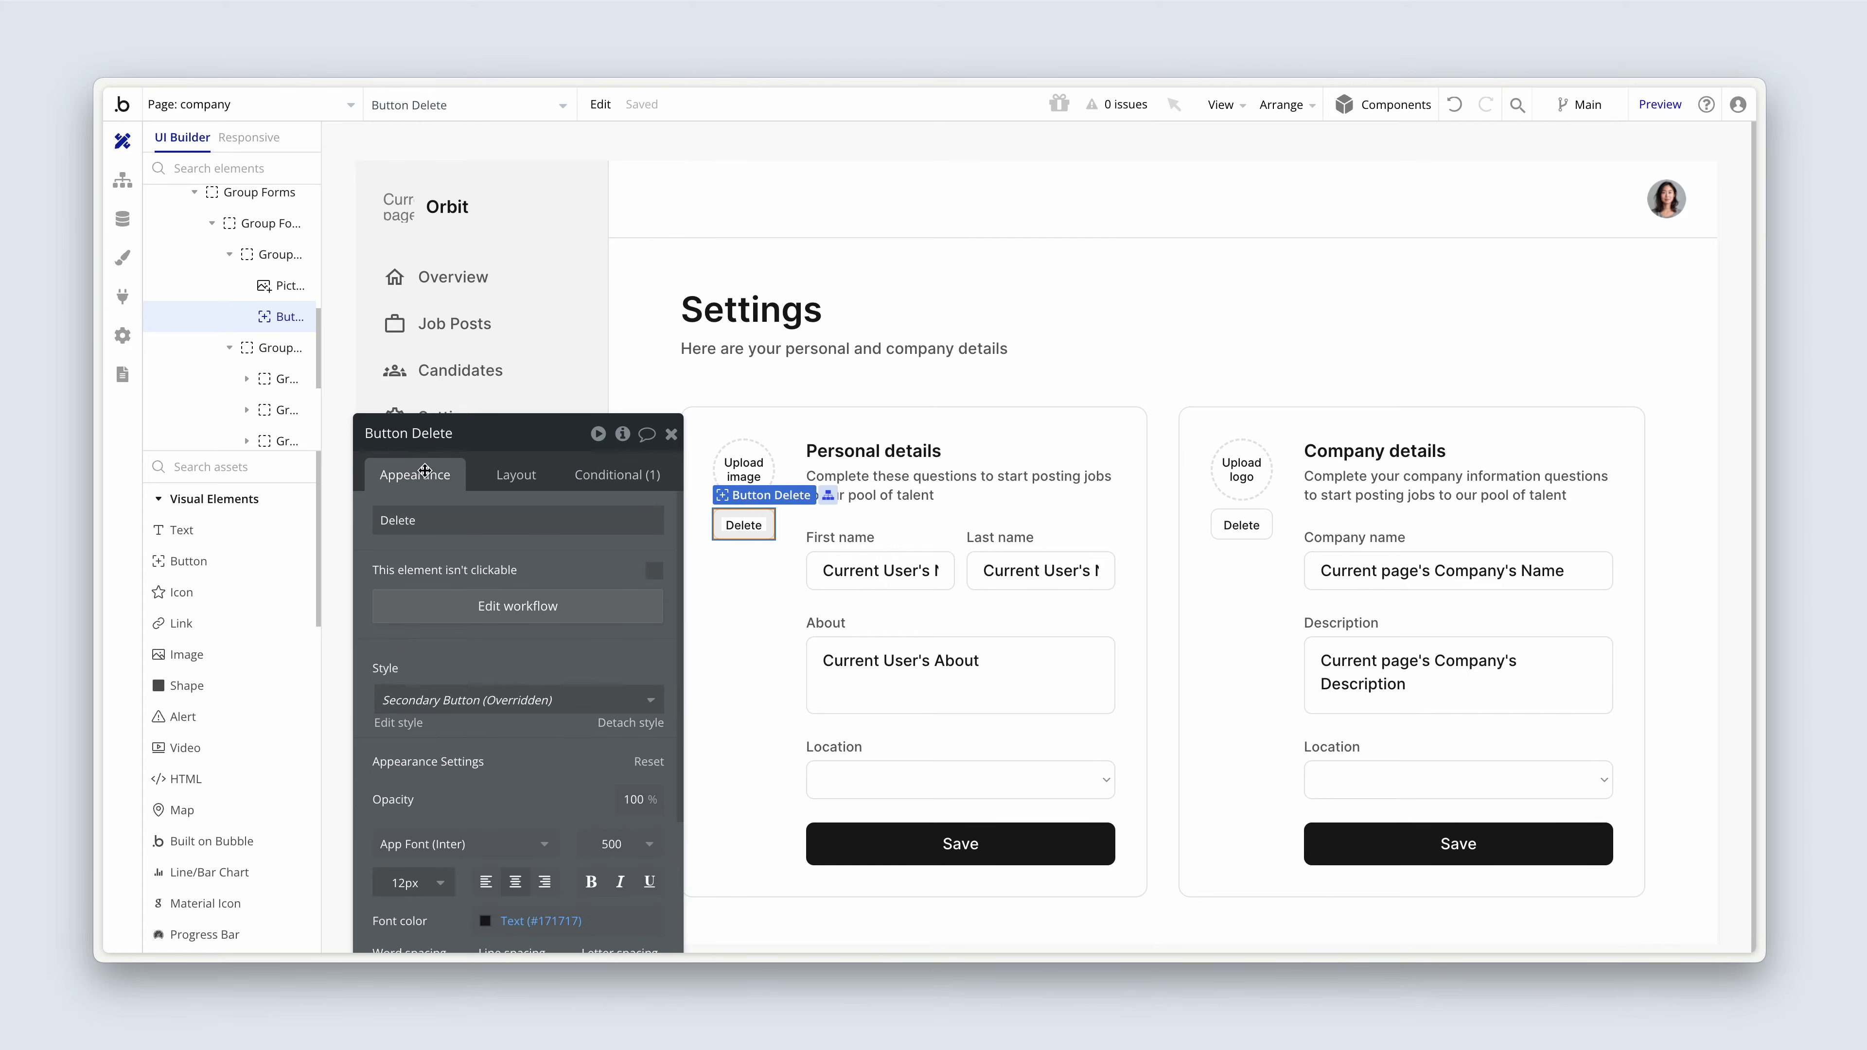
- Remove the existing Set state step from the Delete button's click workflow
left_click(449, 608)
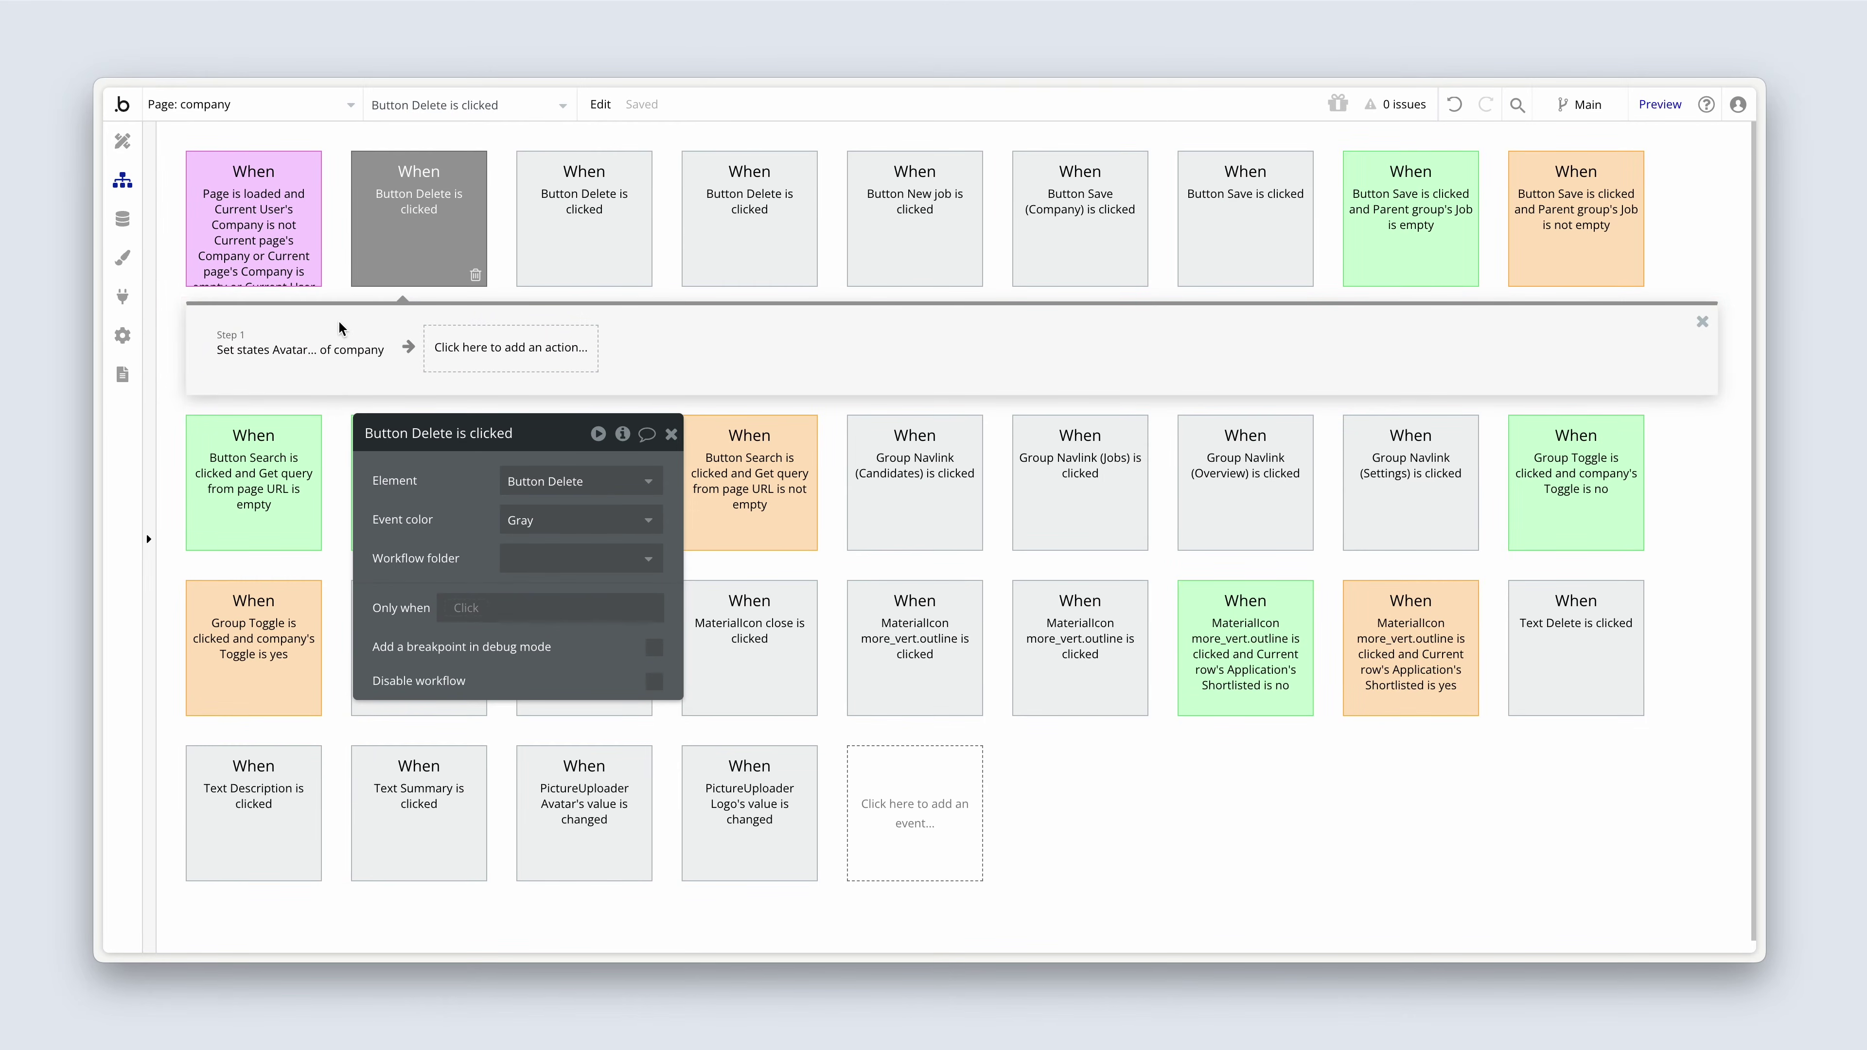
left_click(327, 350)
left_click_drag(408, 479, 481, 395)
left_click(369, 363)
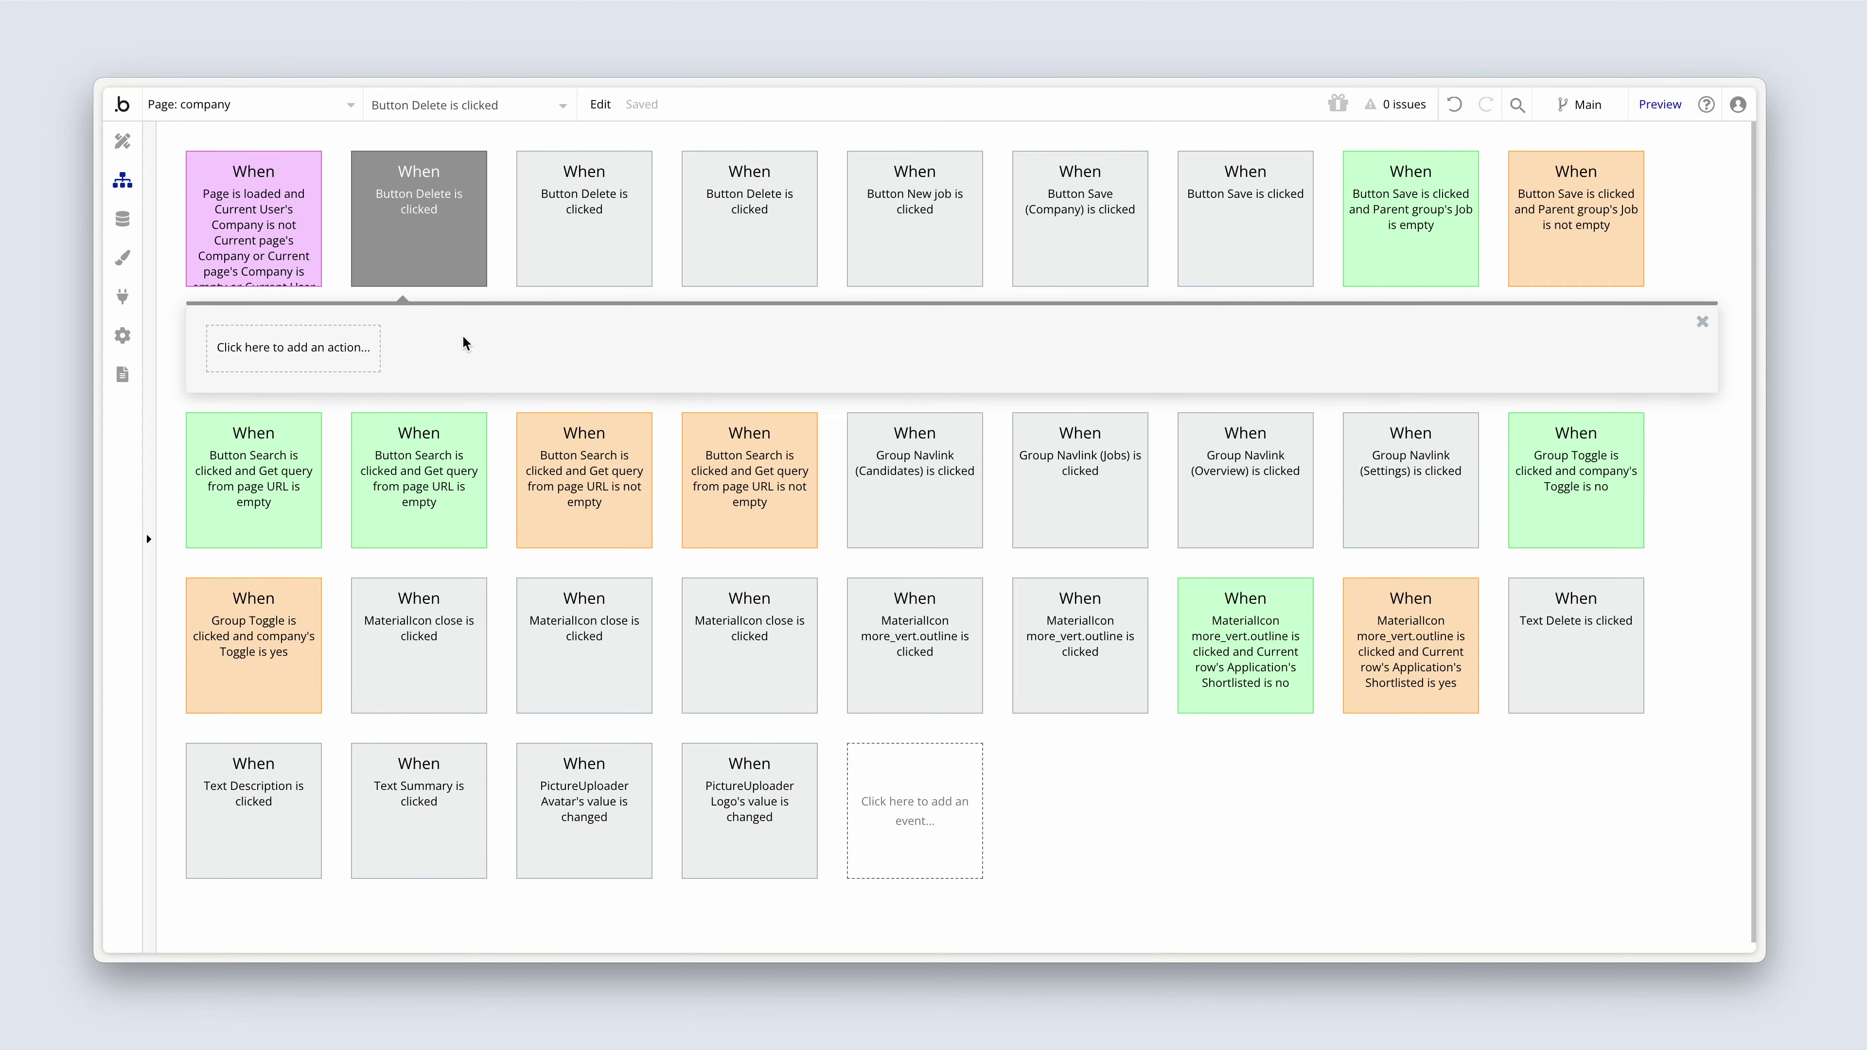
- Add a Delete an uploaded file step with File URL Current User's Avatar, then view App data
left_click(311, 359)
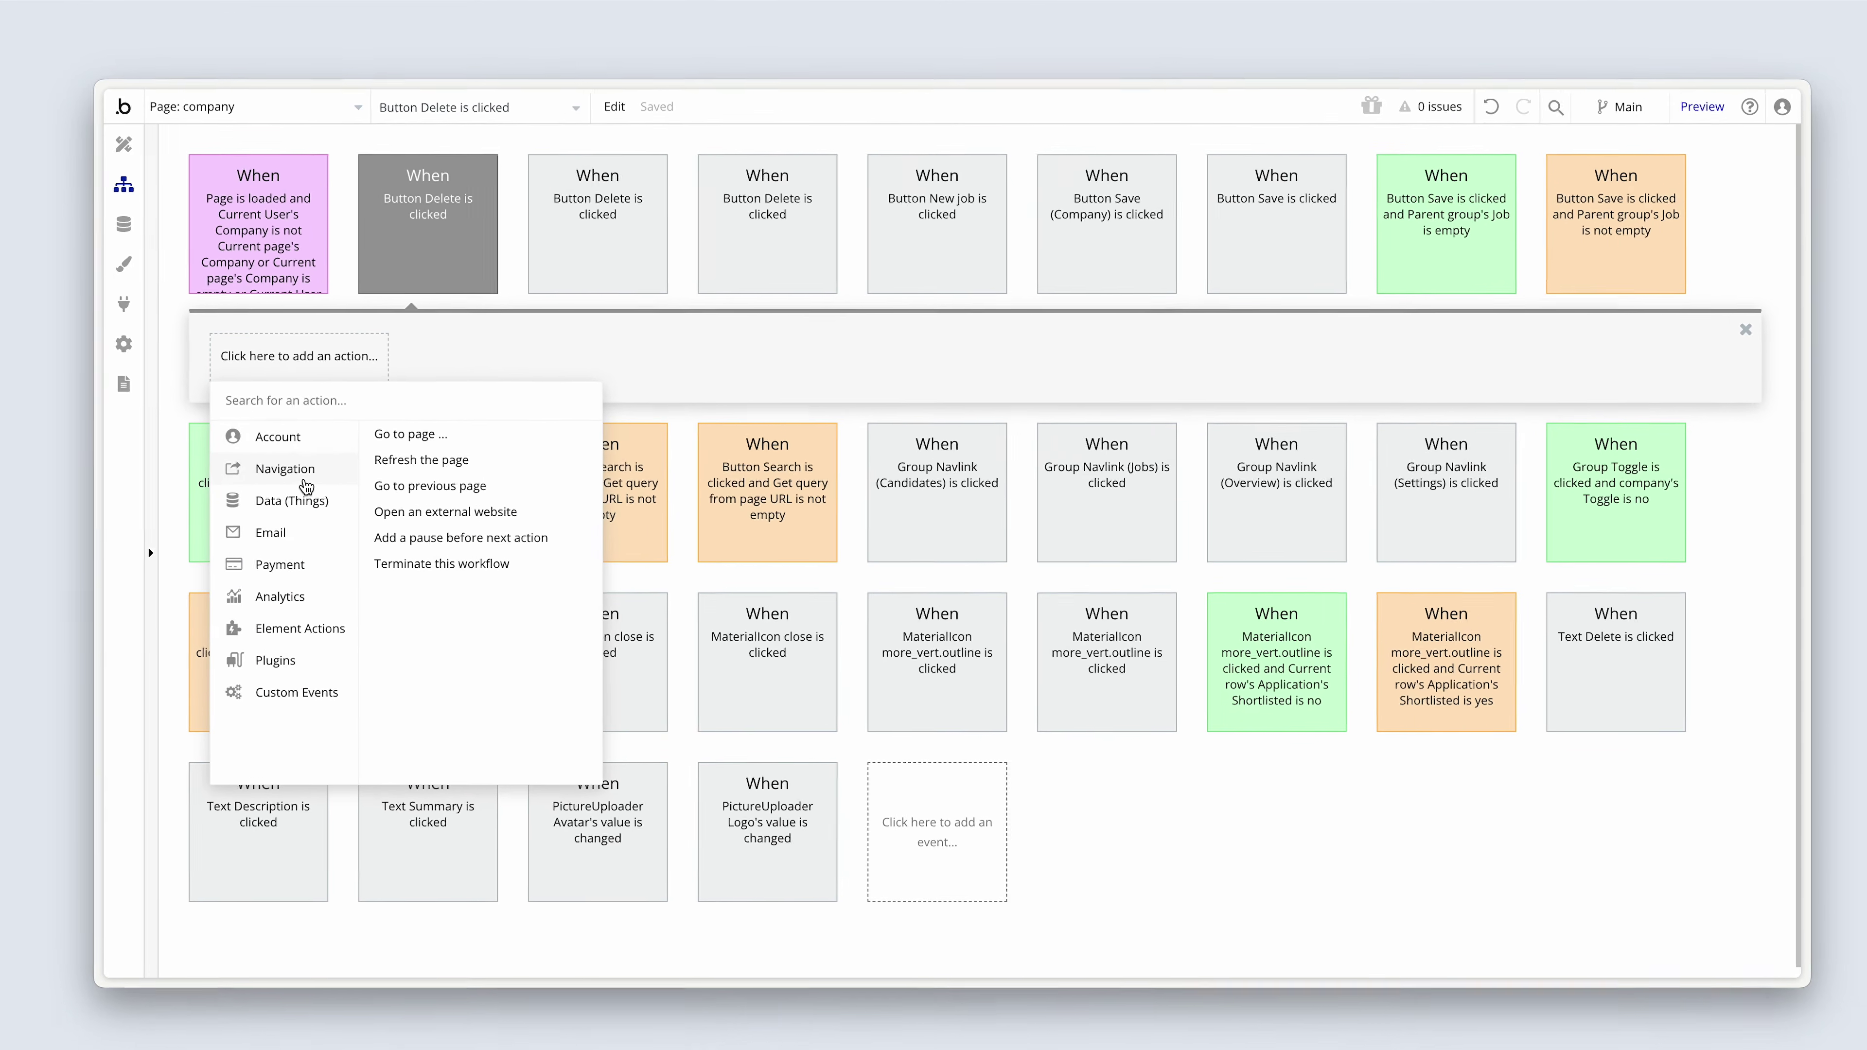
mouse_move(309, 491)
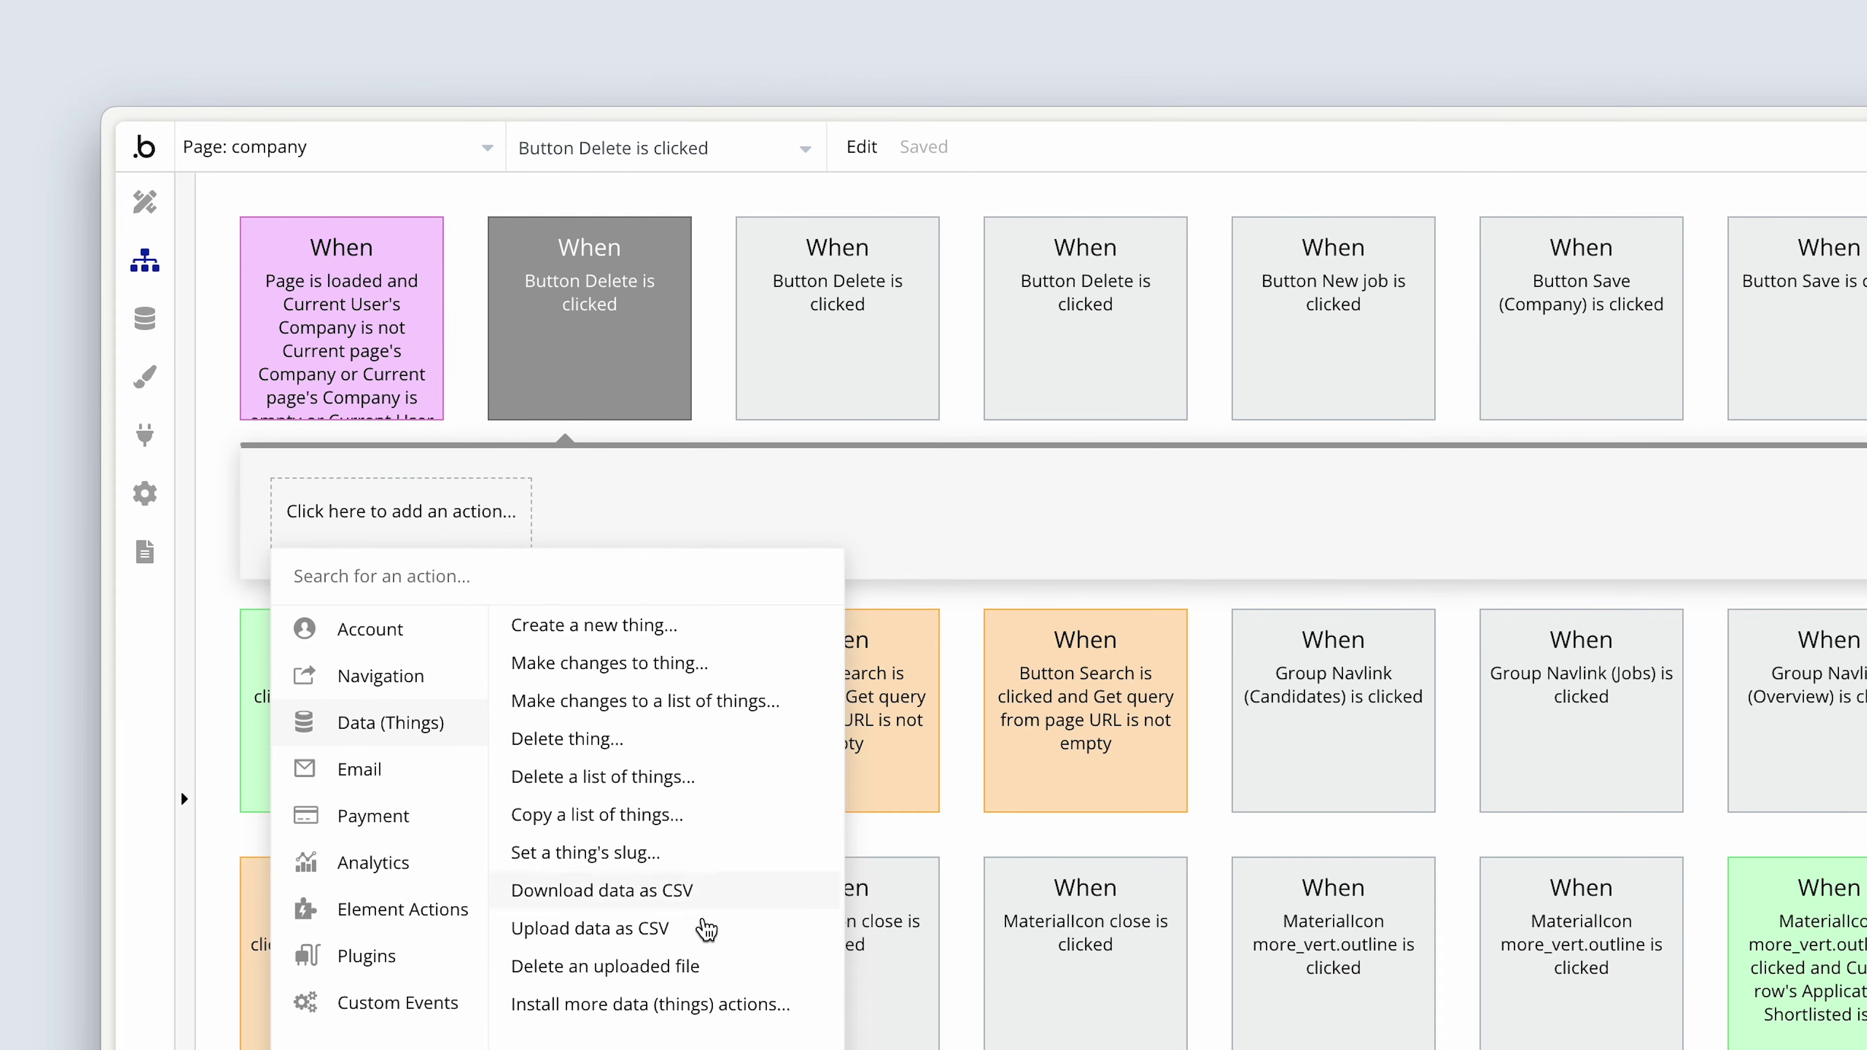
left_click(709, 968)
left_click_drag(709, 585, 640, 588)
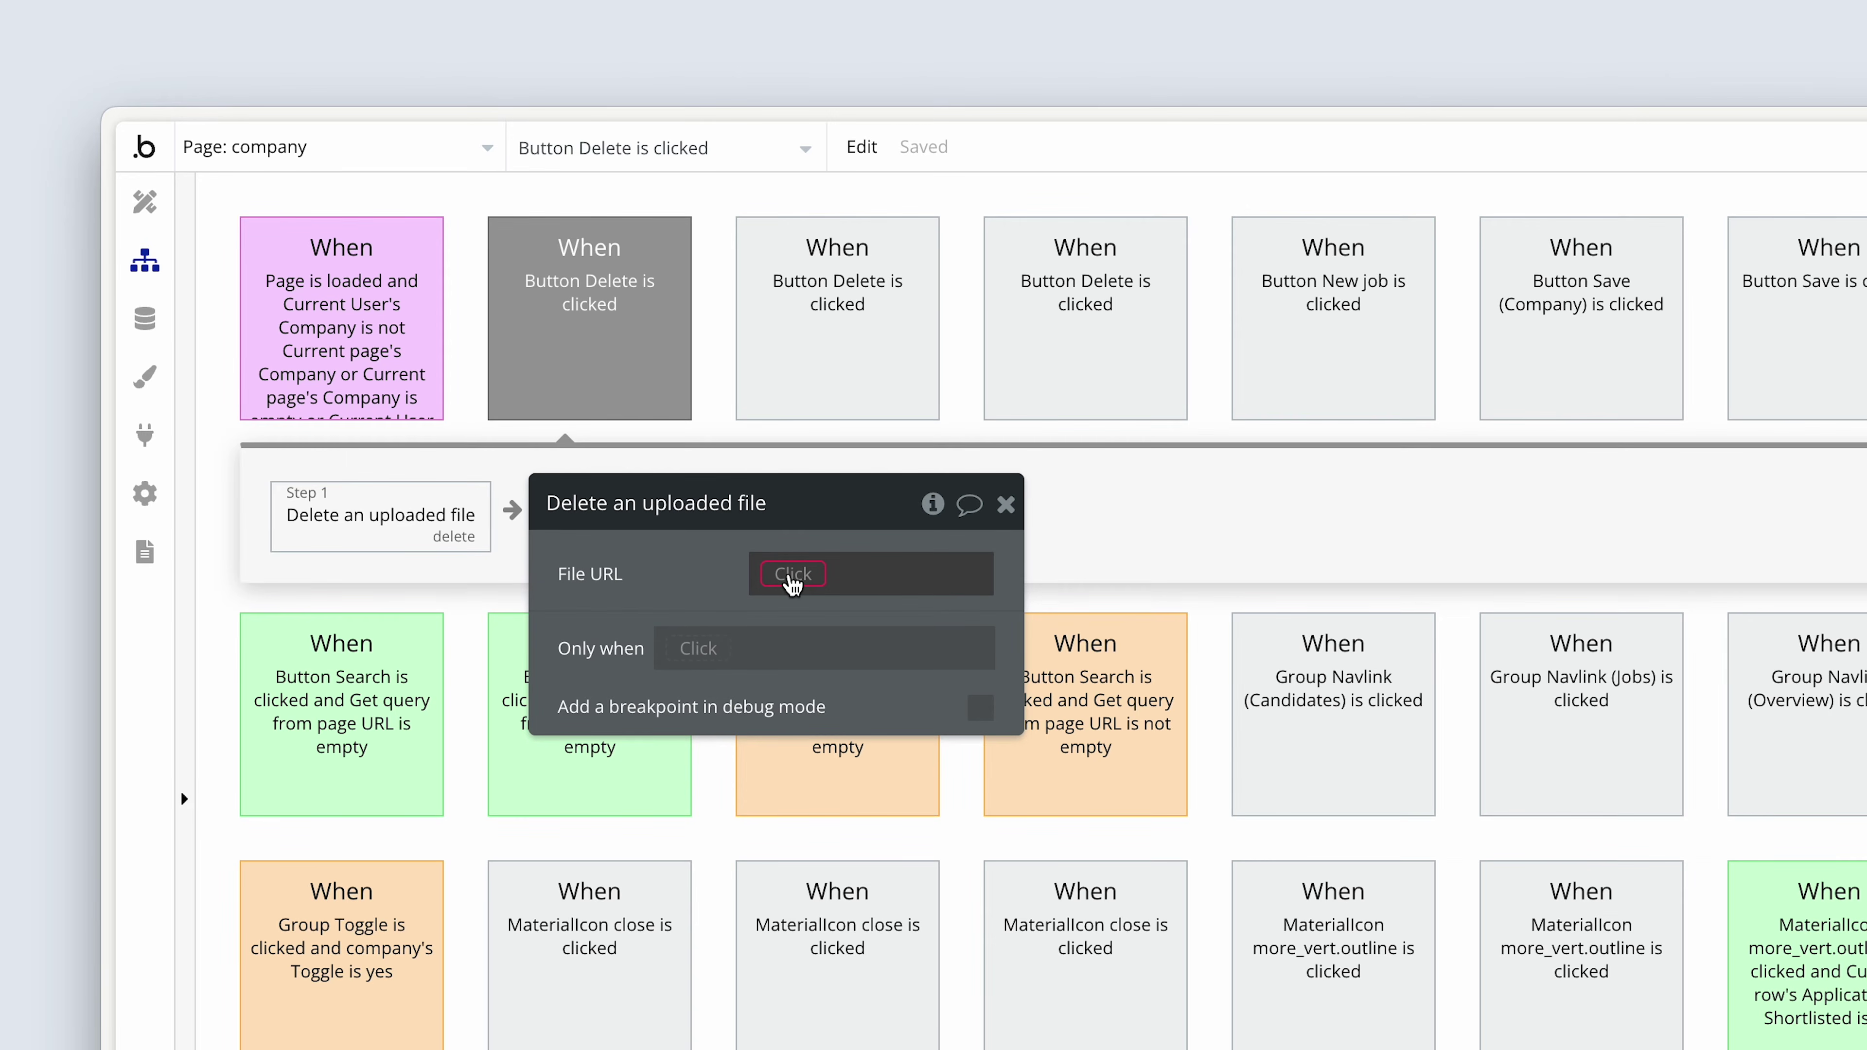
left_click(793, 579)
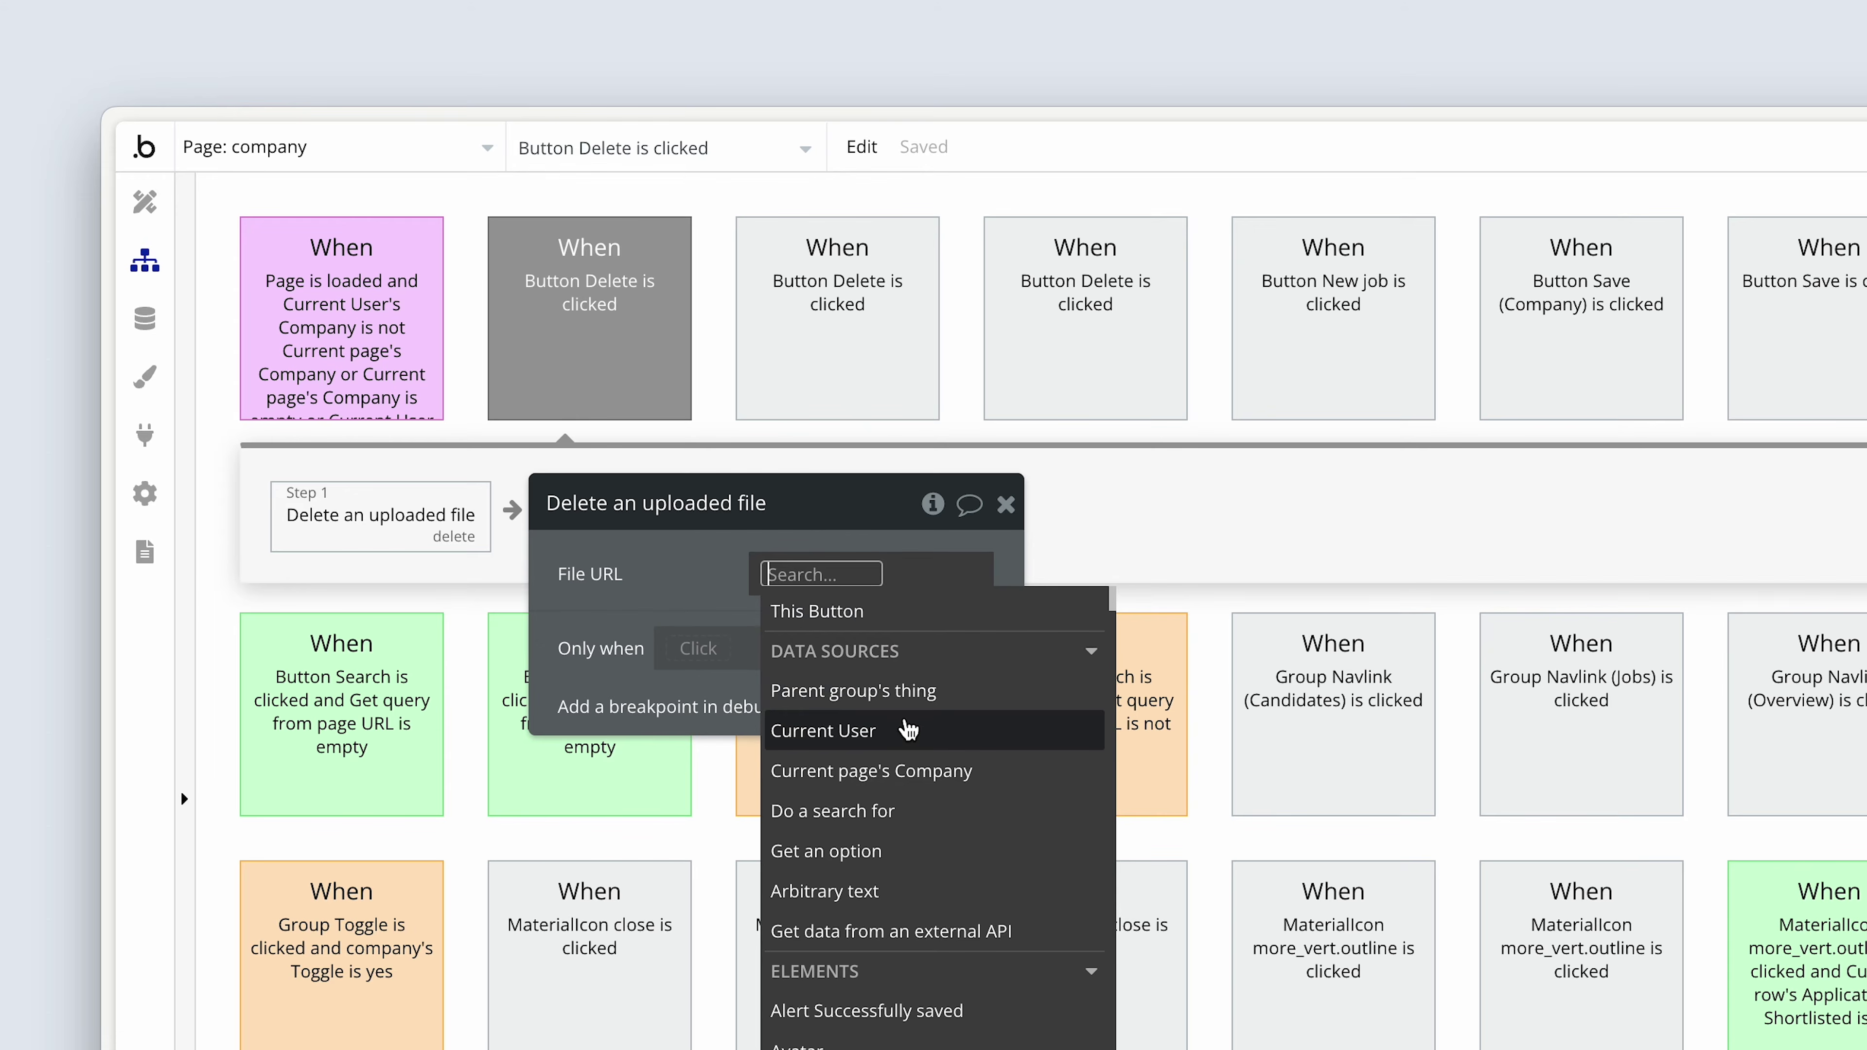
left_click(908, 730)
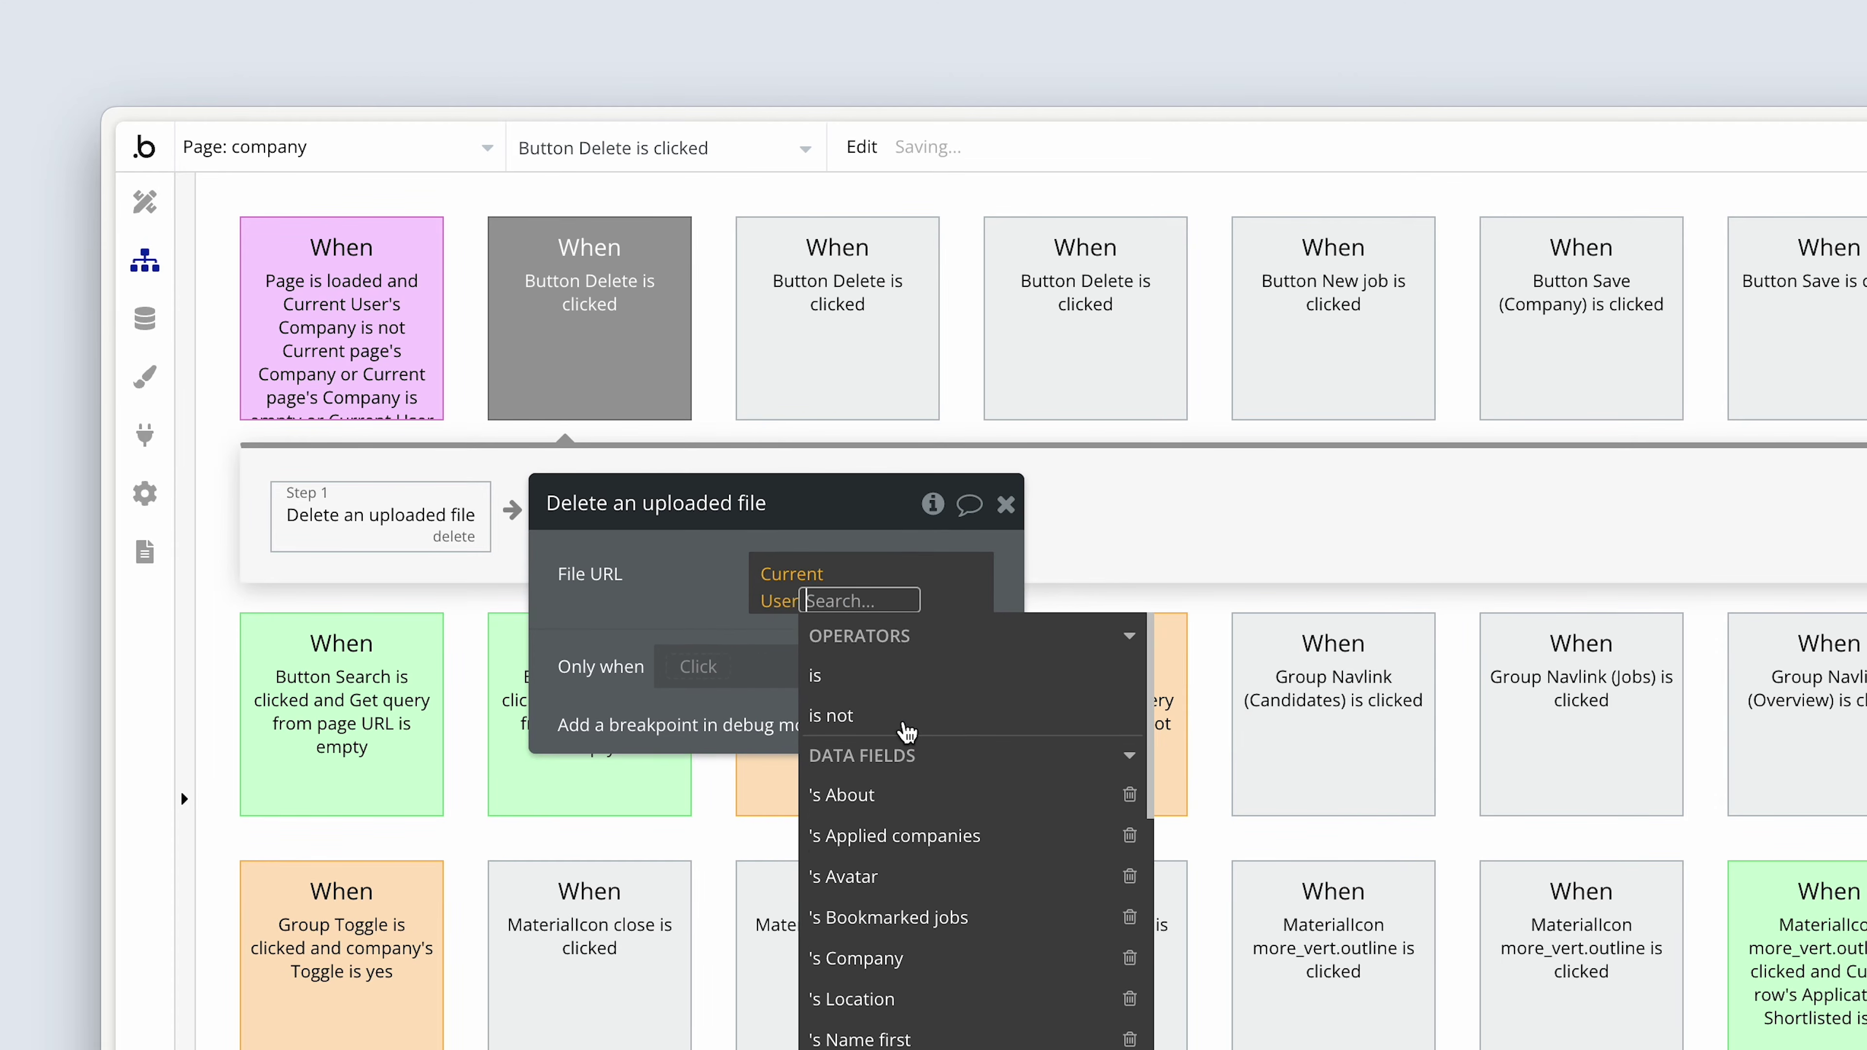
left_click(909, 879)
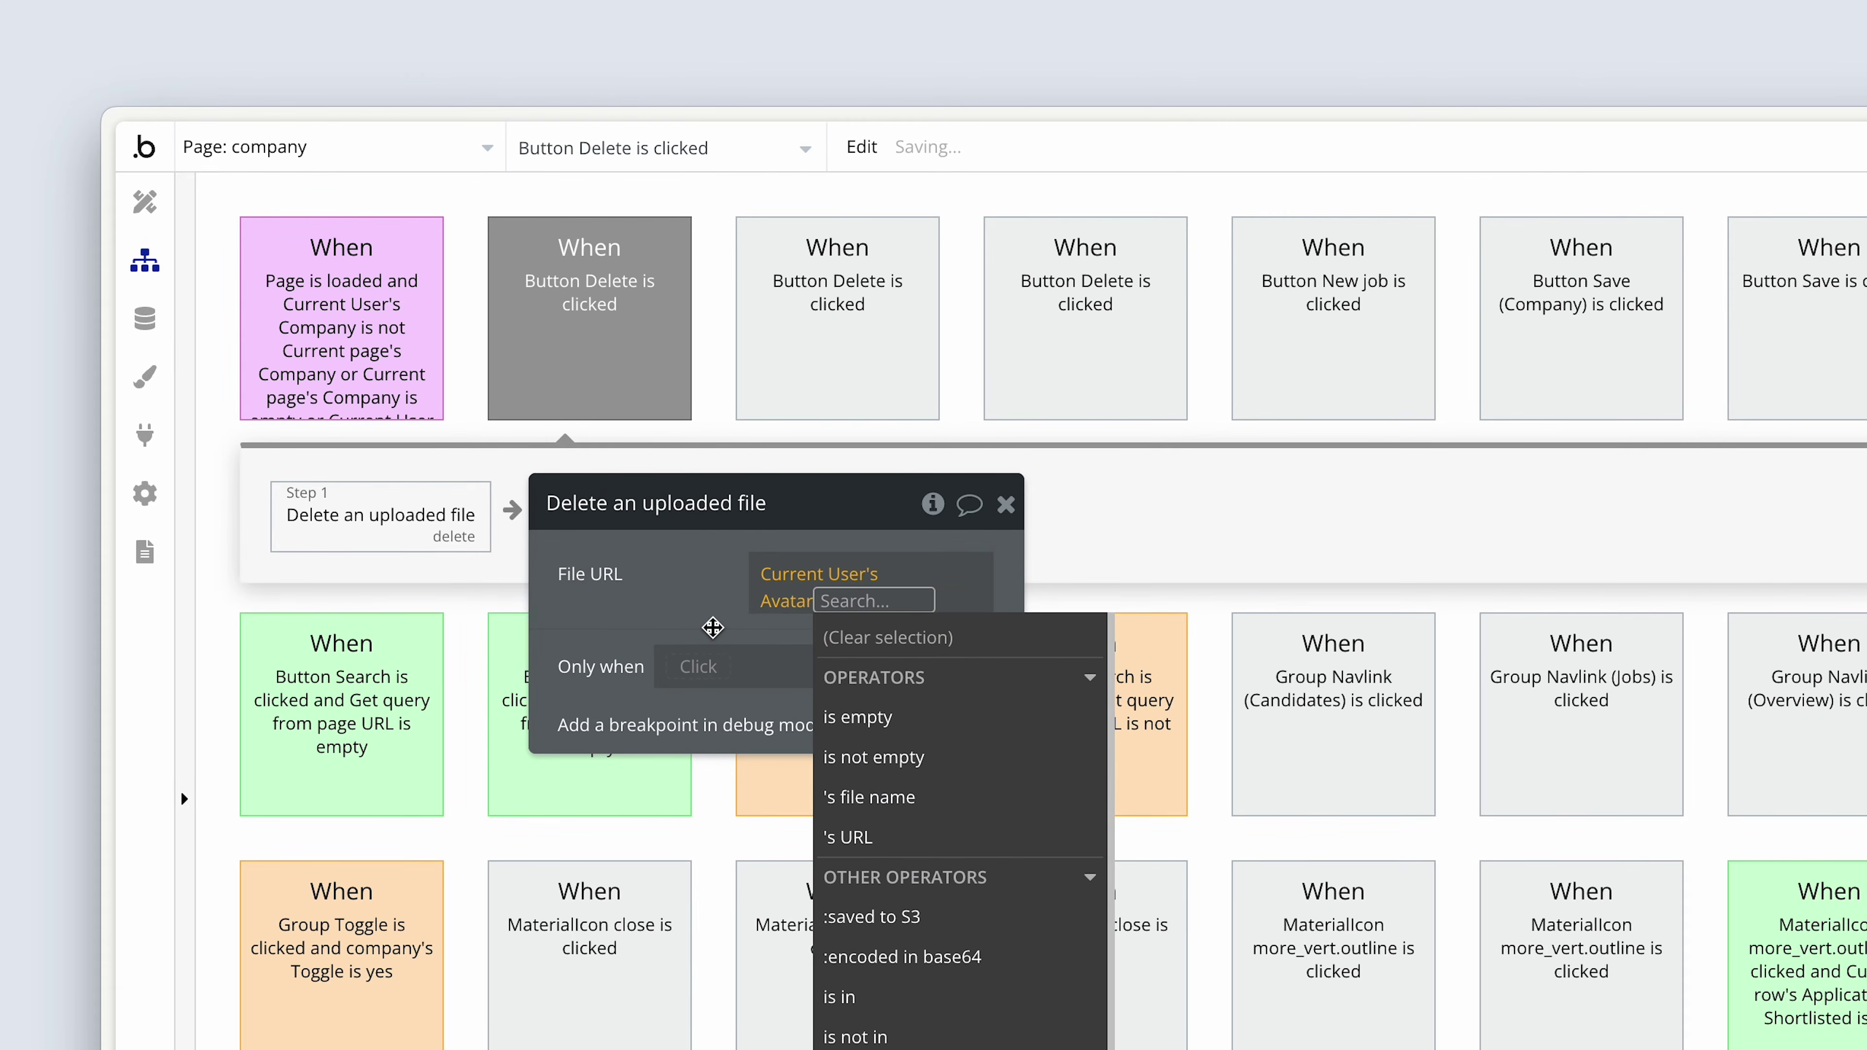
left_click(712, 626)
left_click_drag(712, 624, 1012, 618)
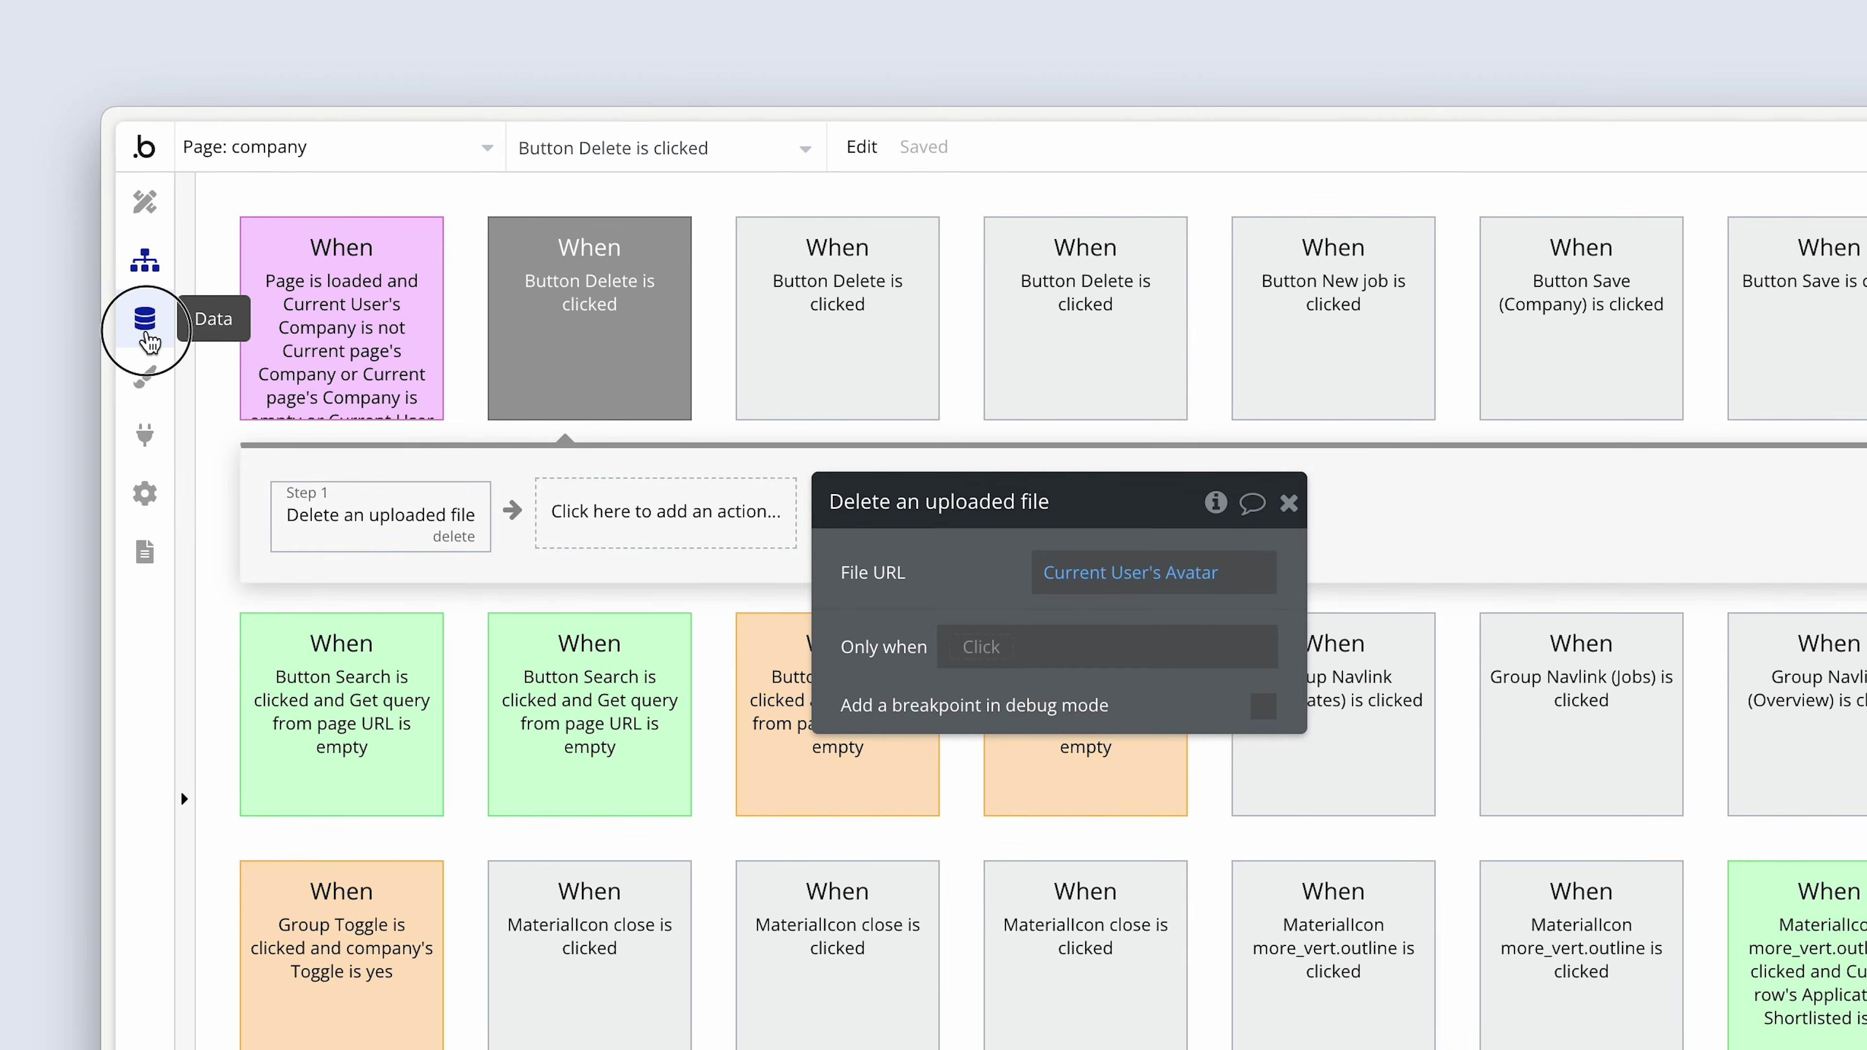
left_click(147, 327)
left_click(613, 255)
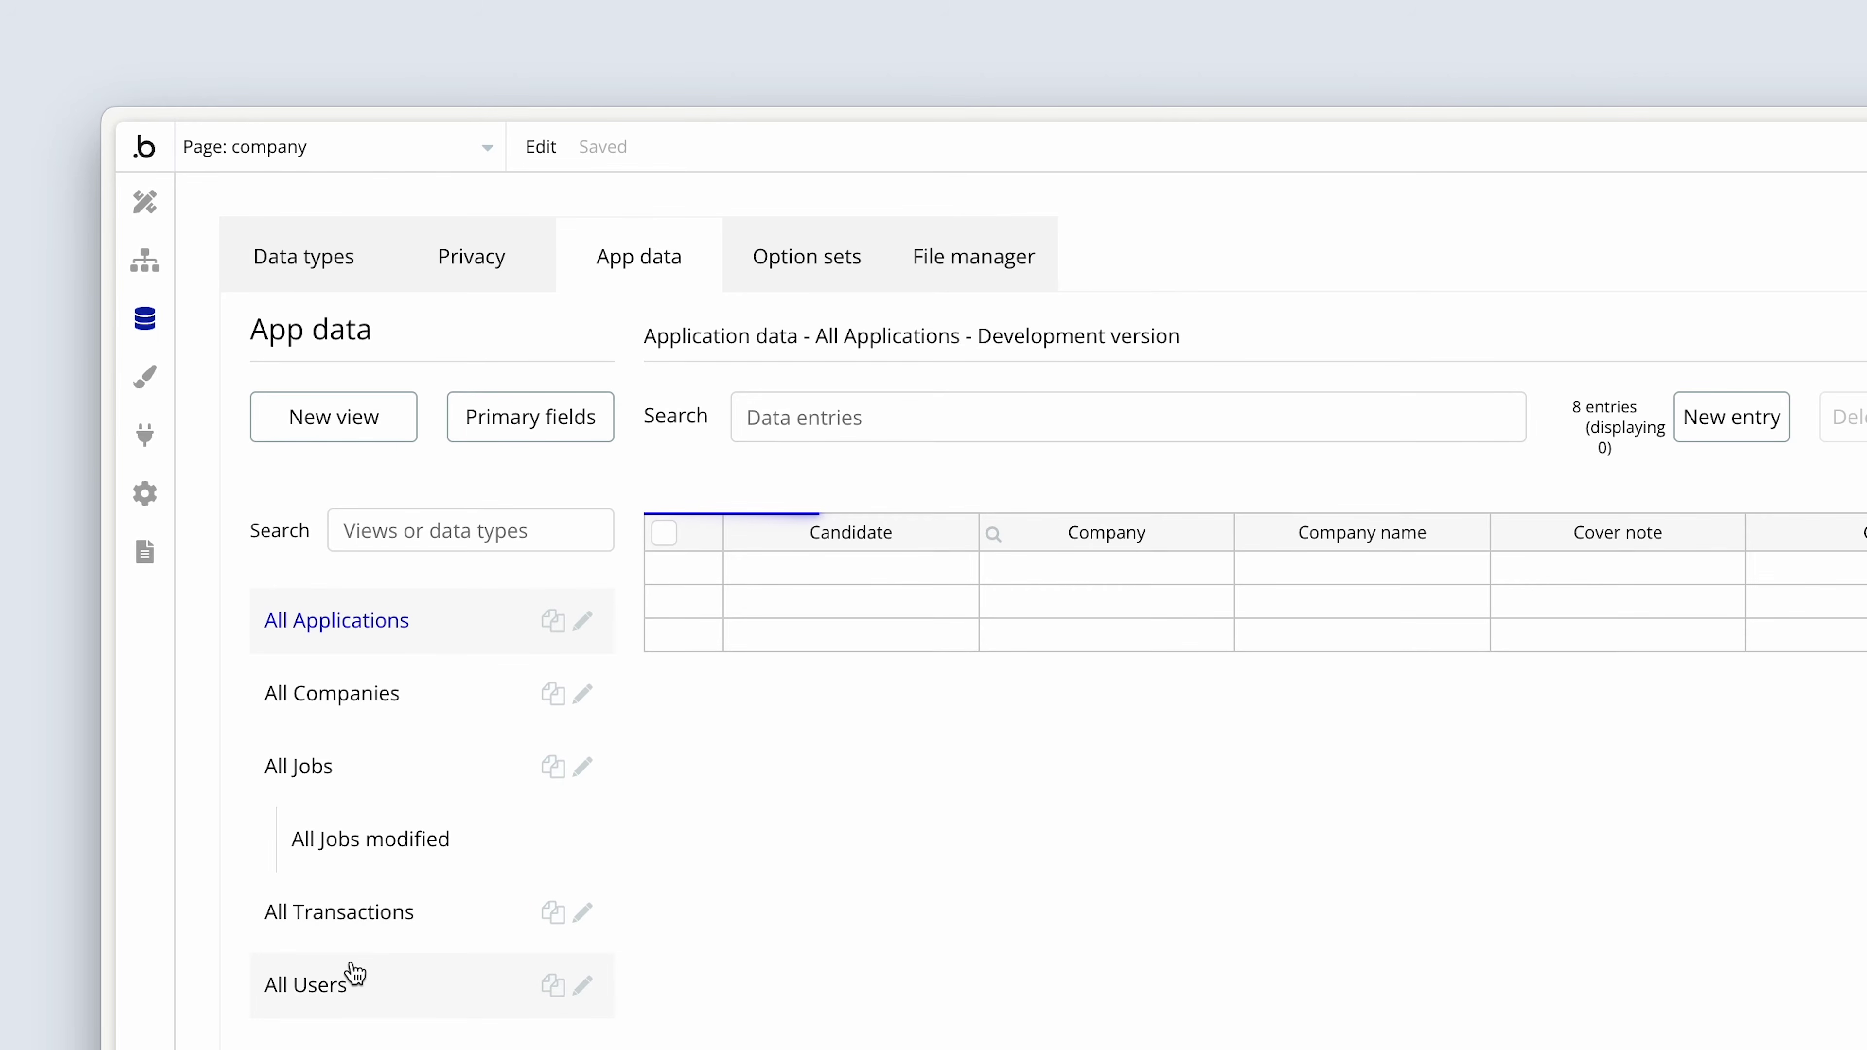
left_click(352, 974)
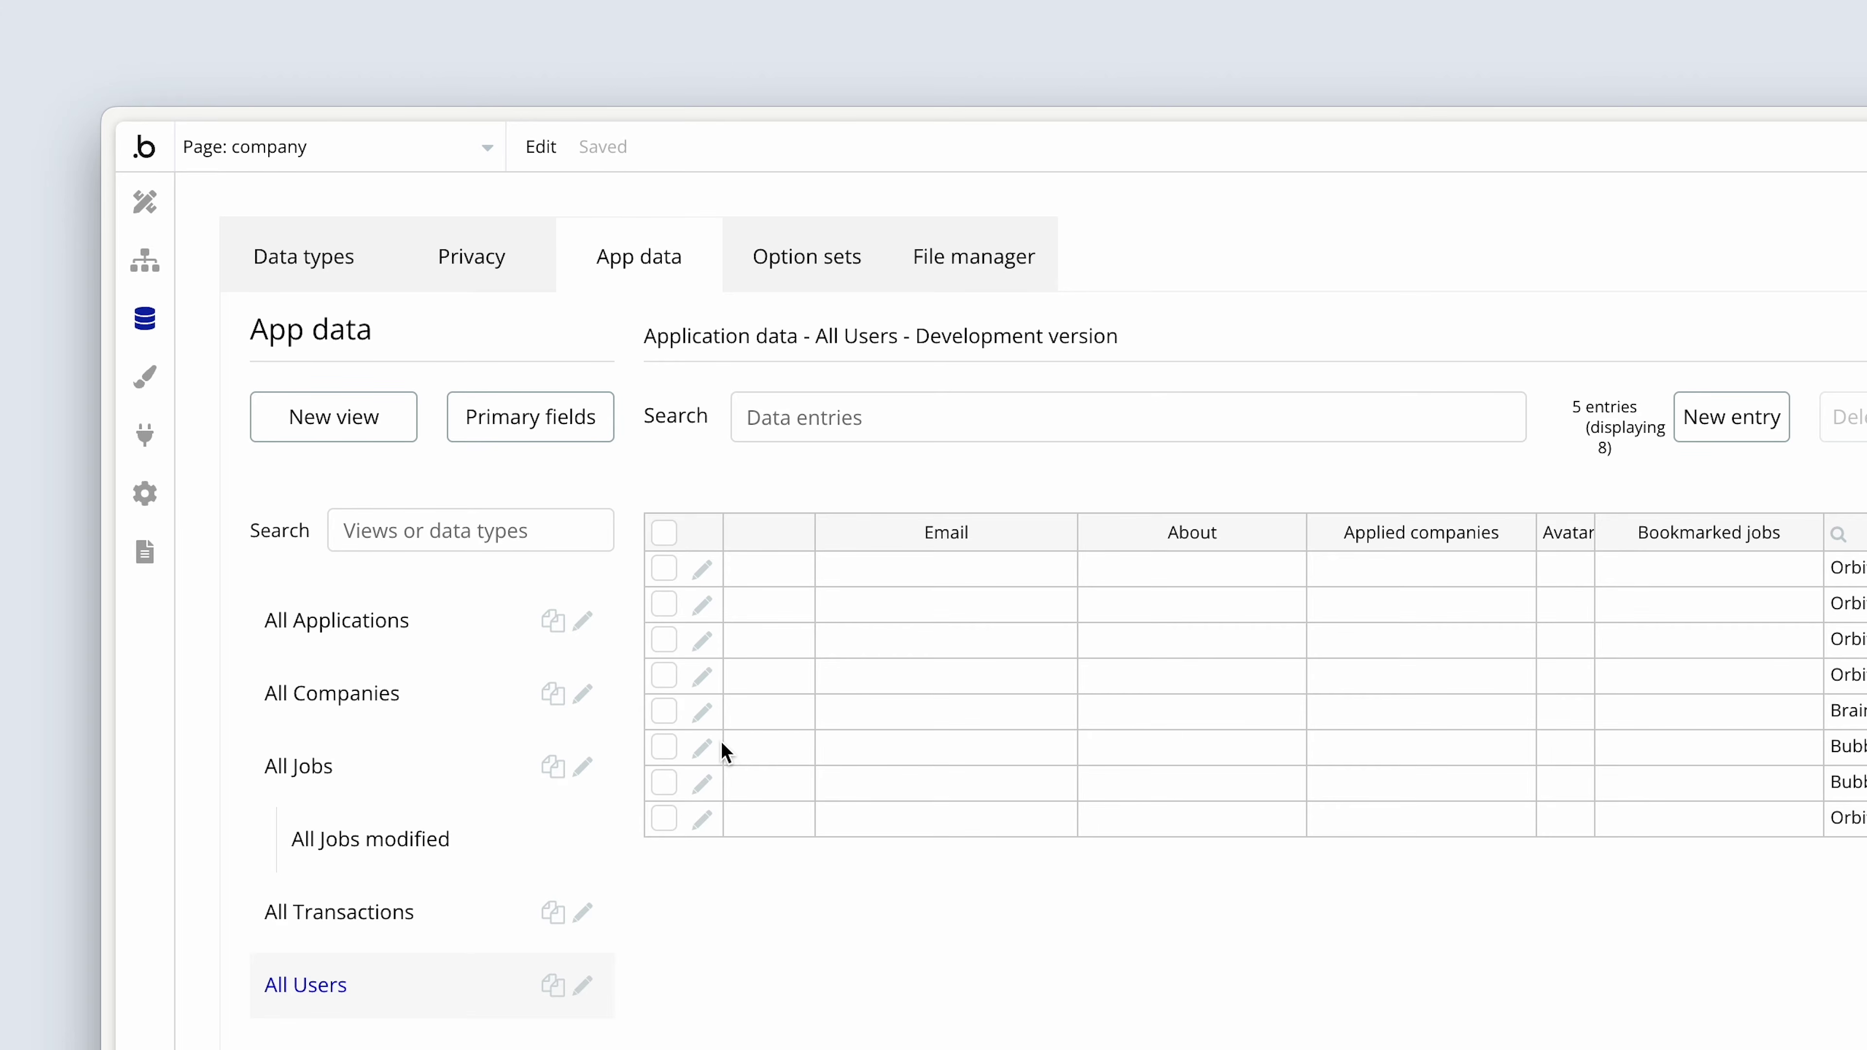
left_click(415, 914)
left_click(409, 987)
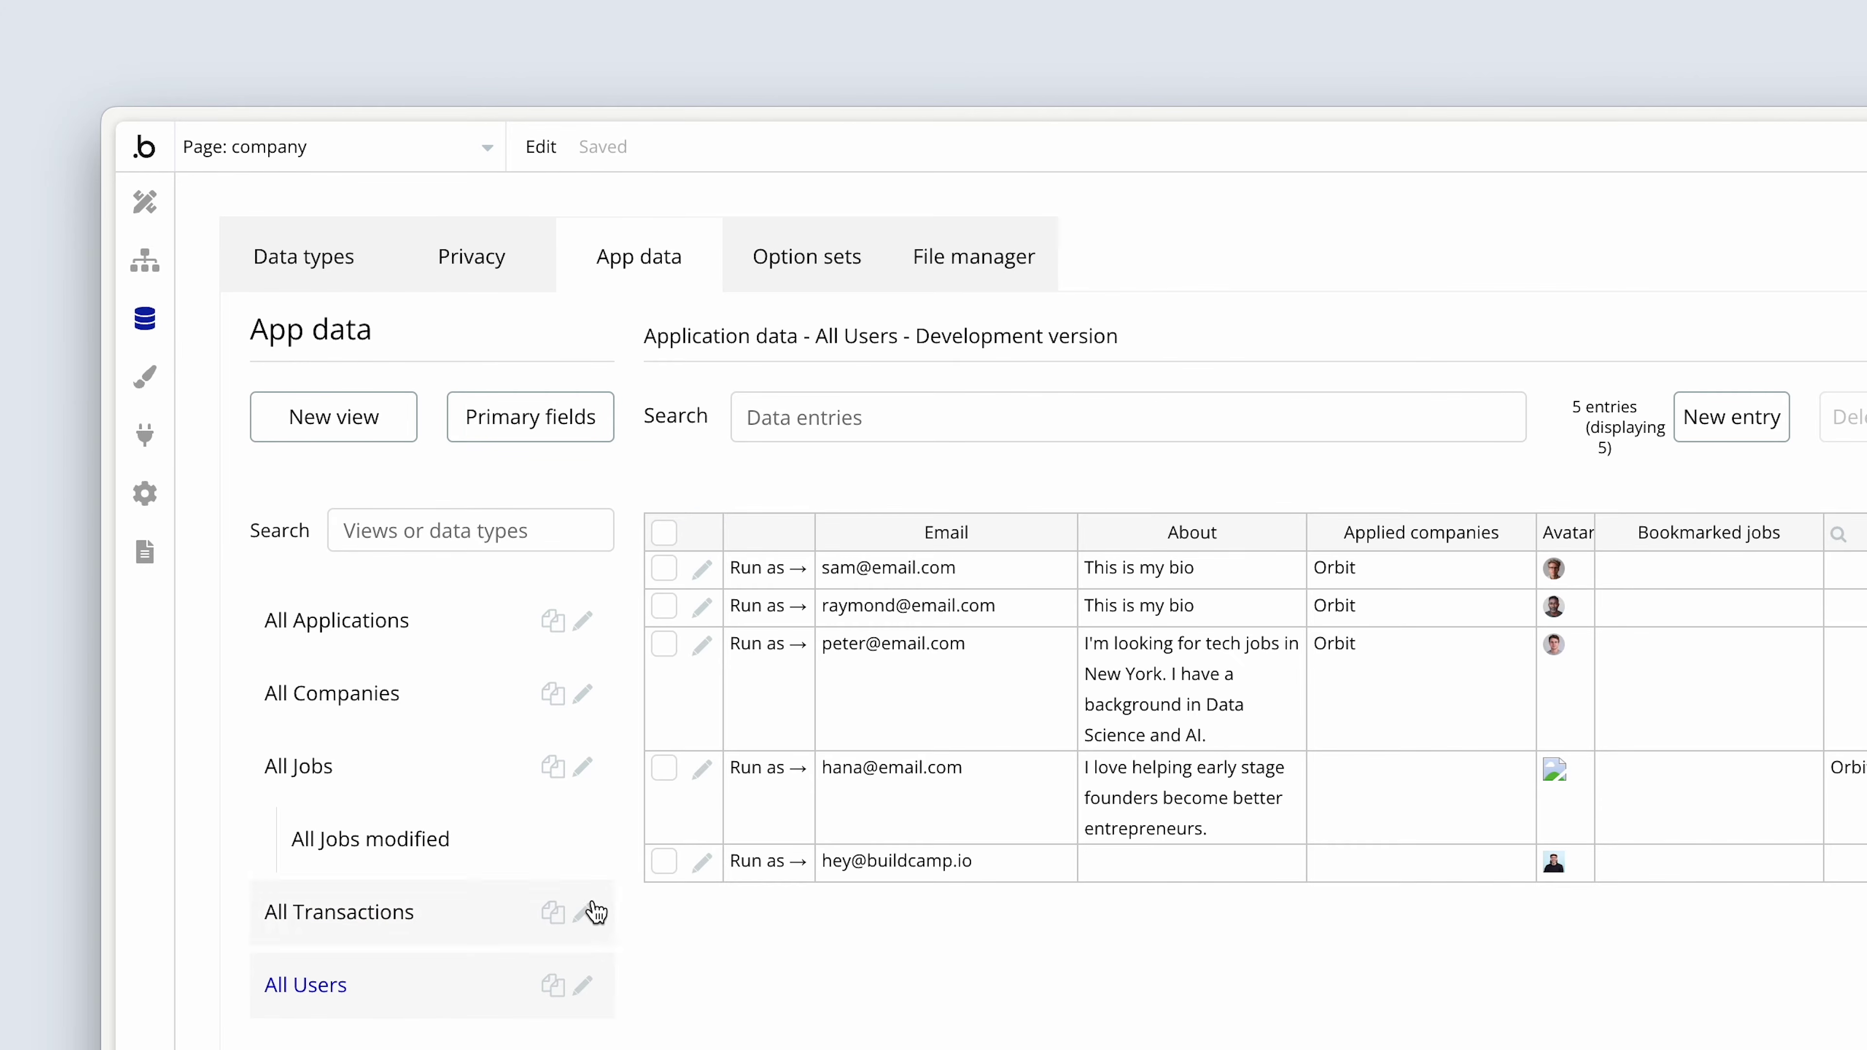
left_click(702, 859)
left_click(149, 264)
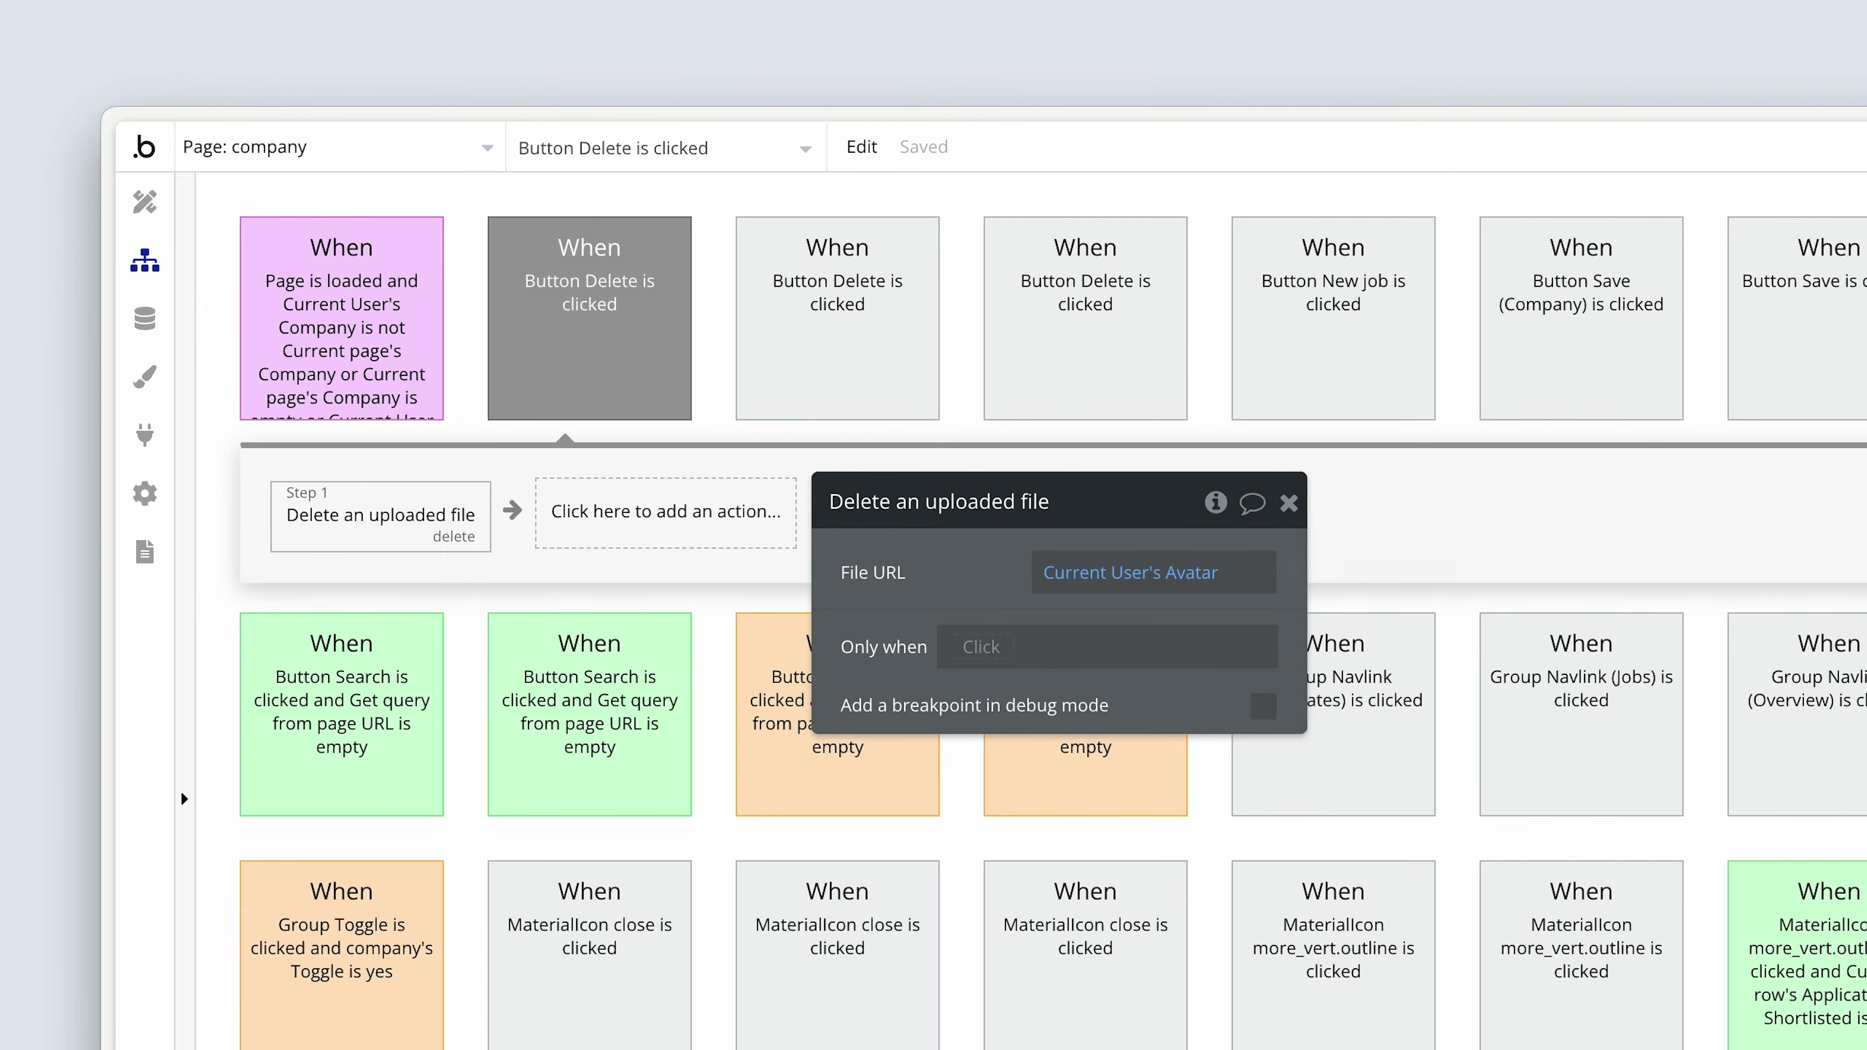
left_click(667, 517)
- Add a Make changes to thing step on Current User that changes the Avatar field
mouse_move(665, 729)
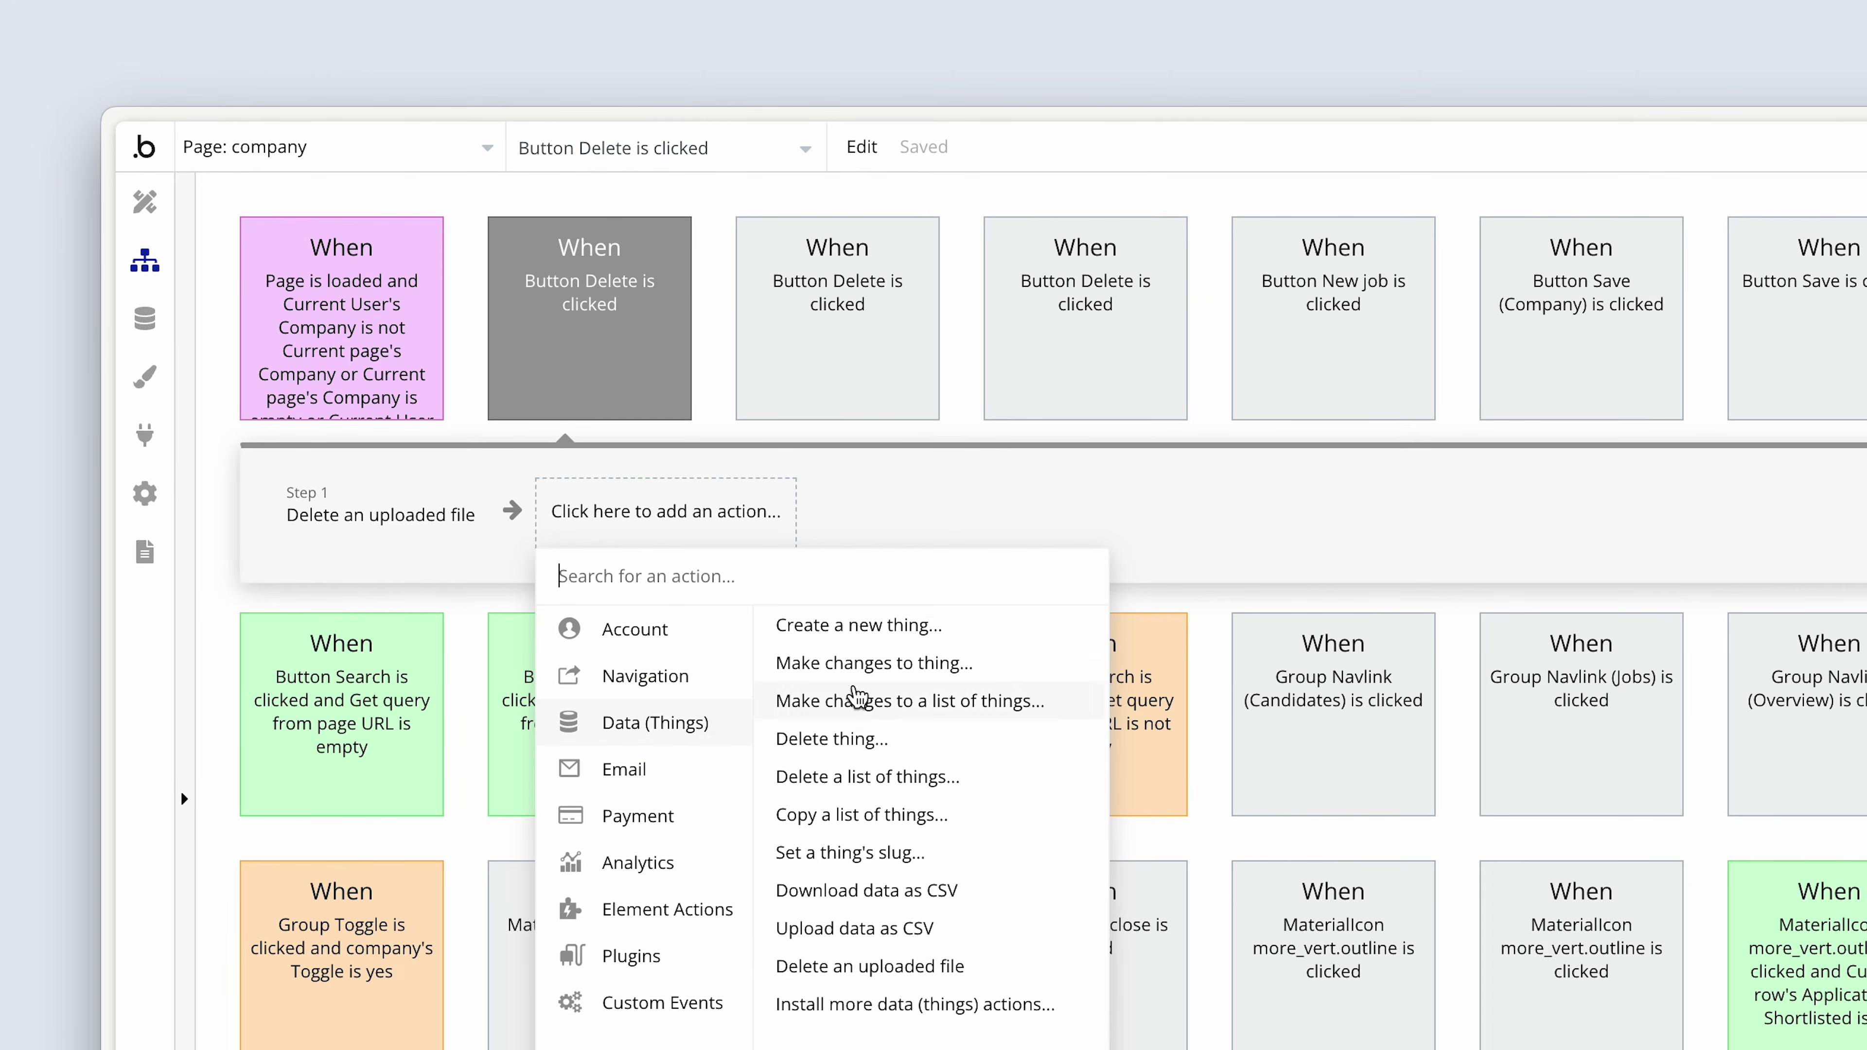
left_click(871, 666)
left_click(1095, 568)
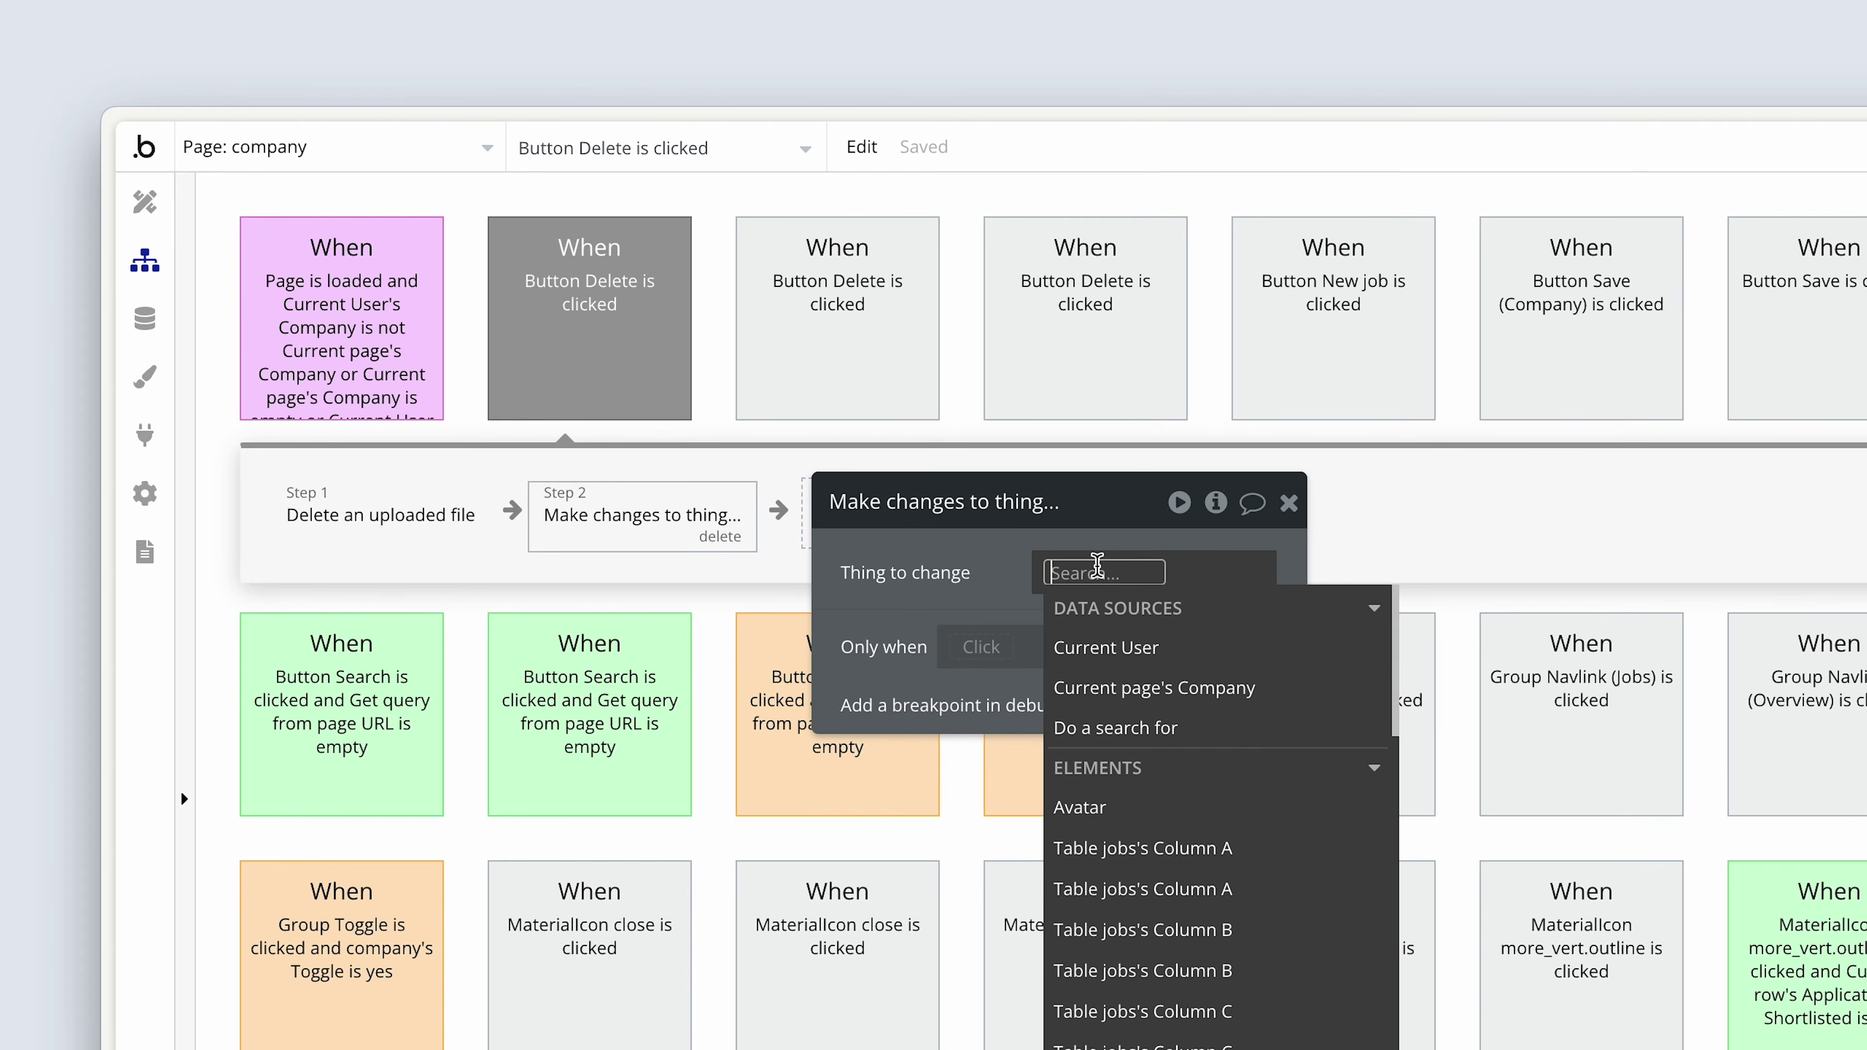
left_click(1163, 647)
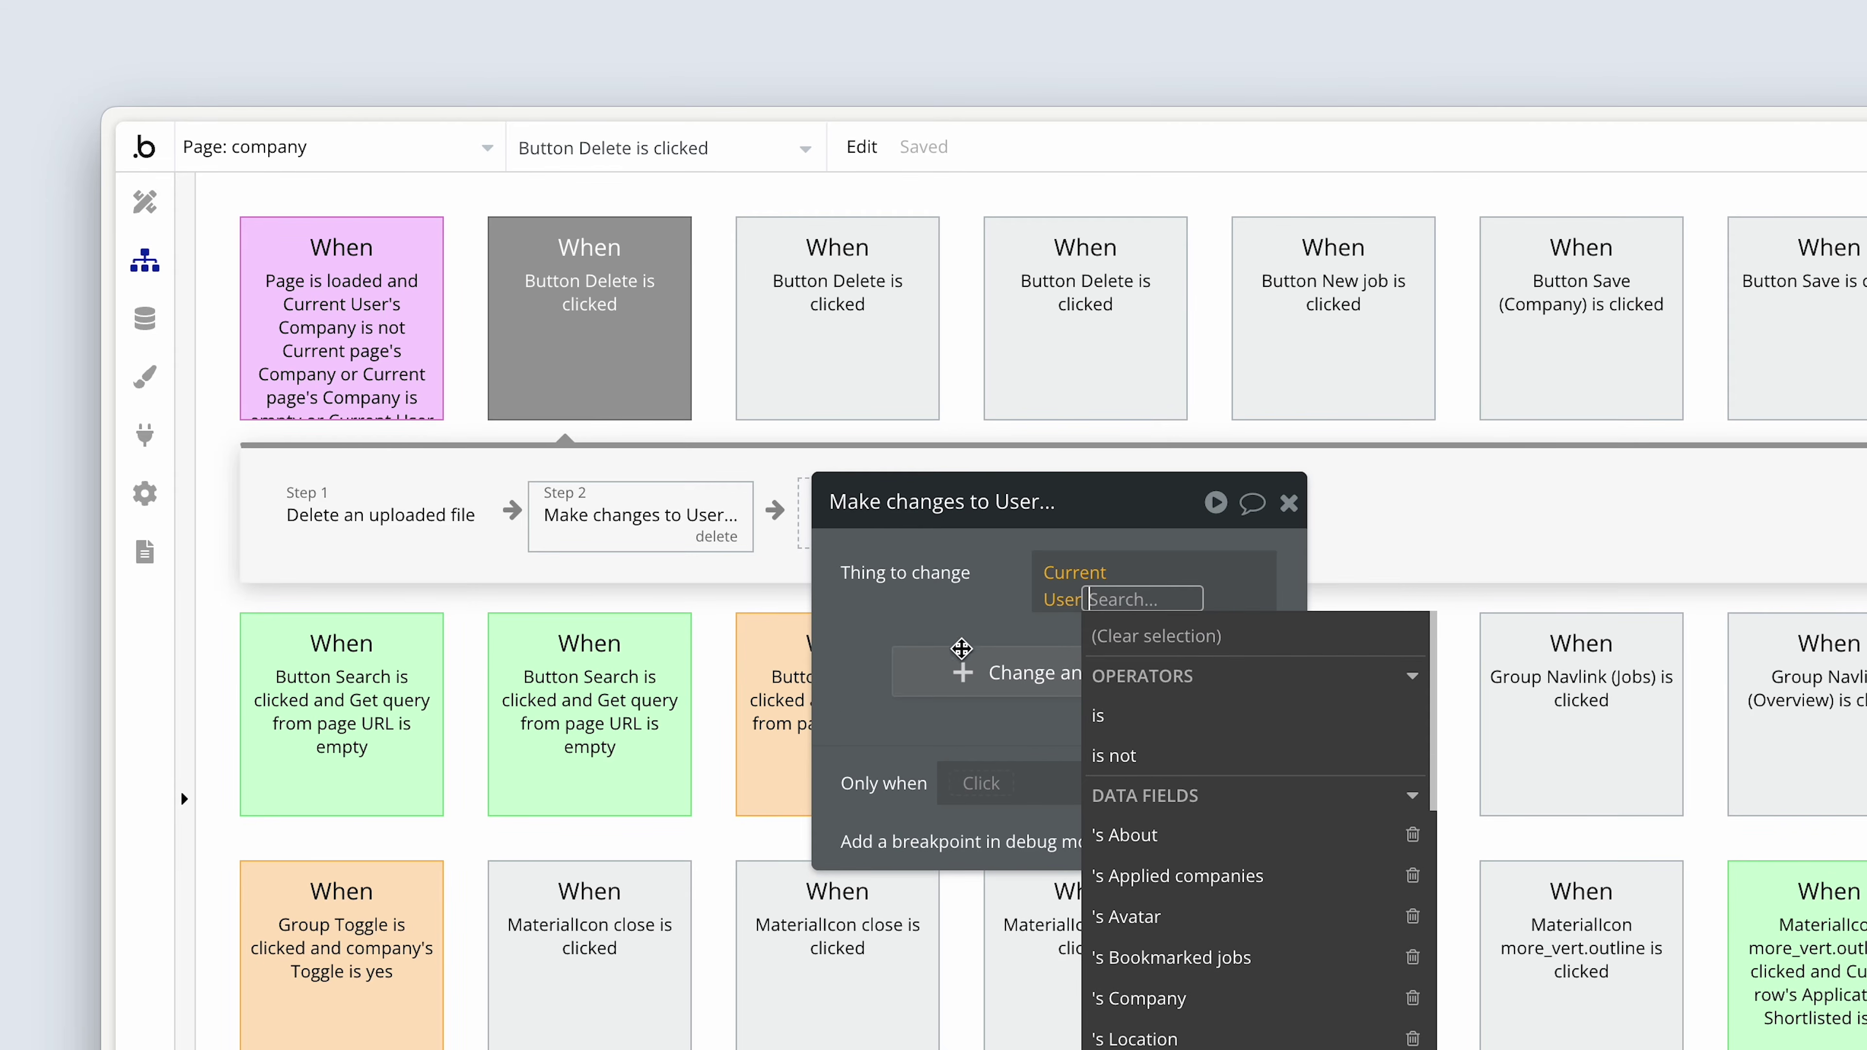
left_click(960, 689)
left_click(872, 643)
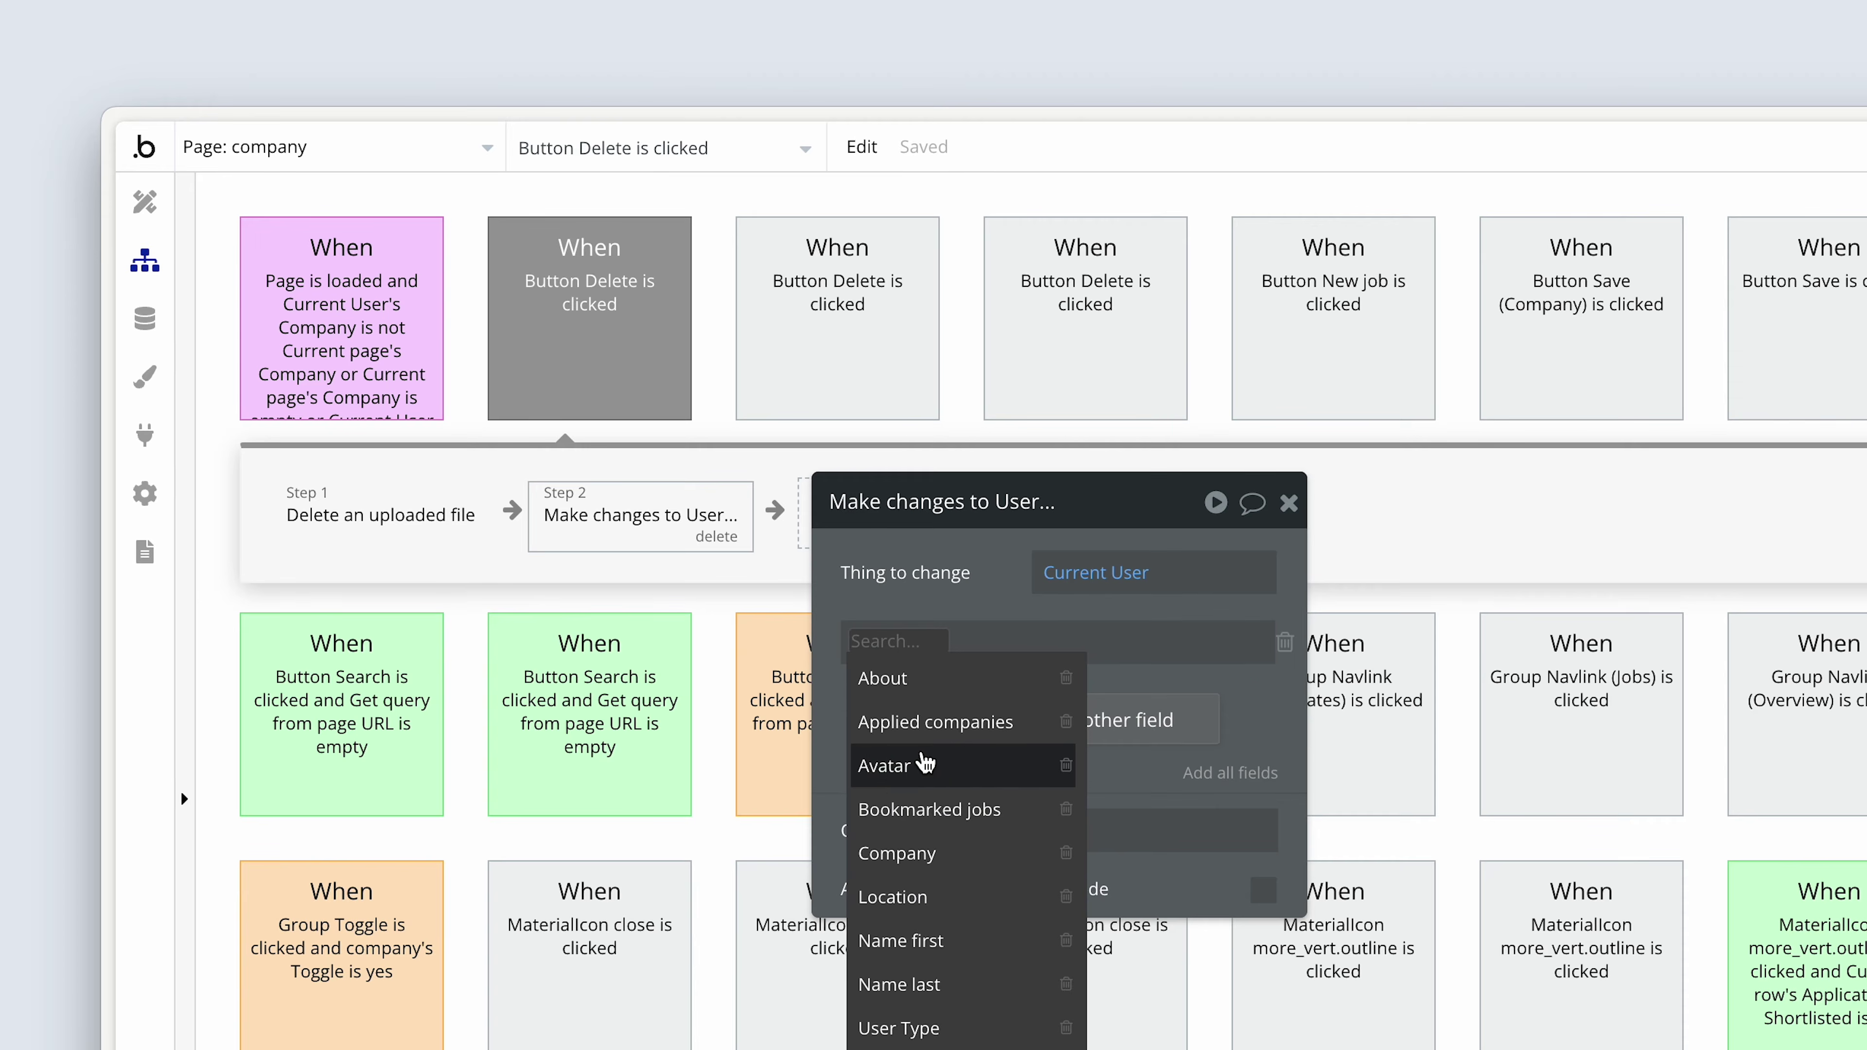
left_click(928, 765)
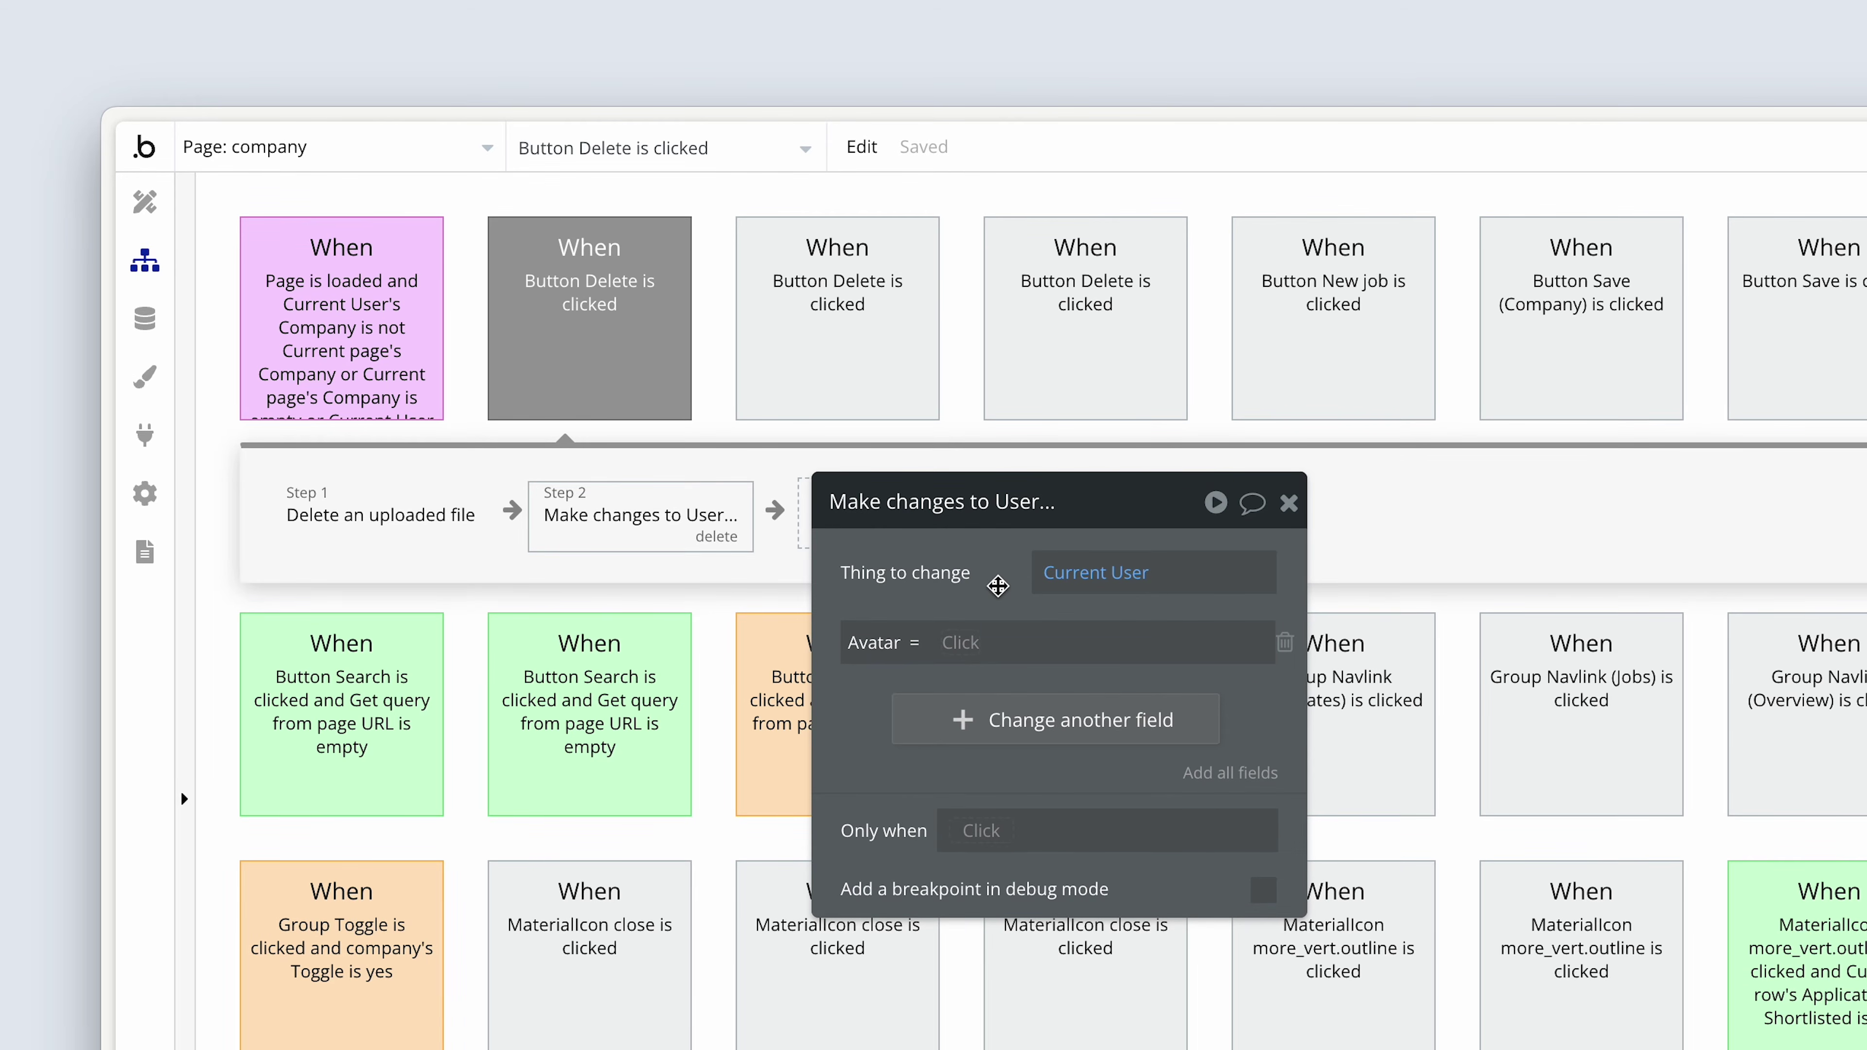
mouse_move(998, 586)
left_click_drag(998, 586, 1275, 581)
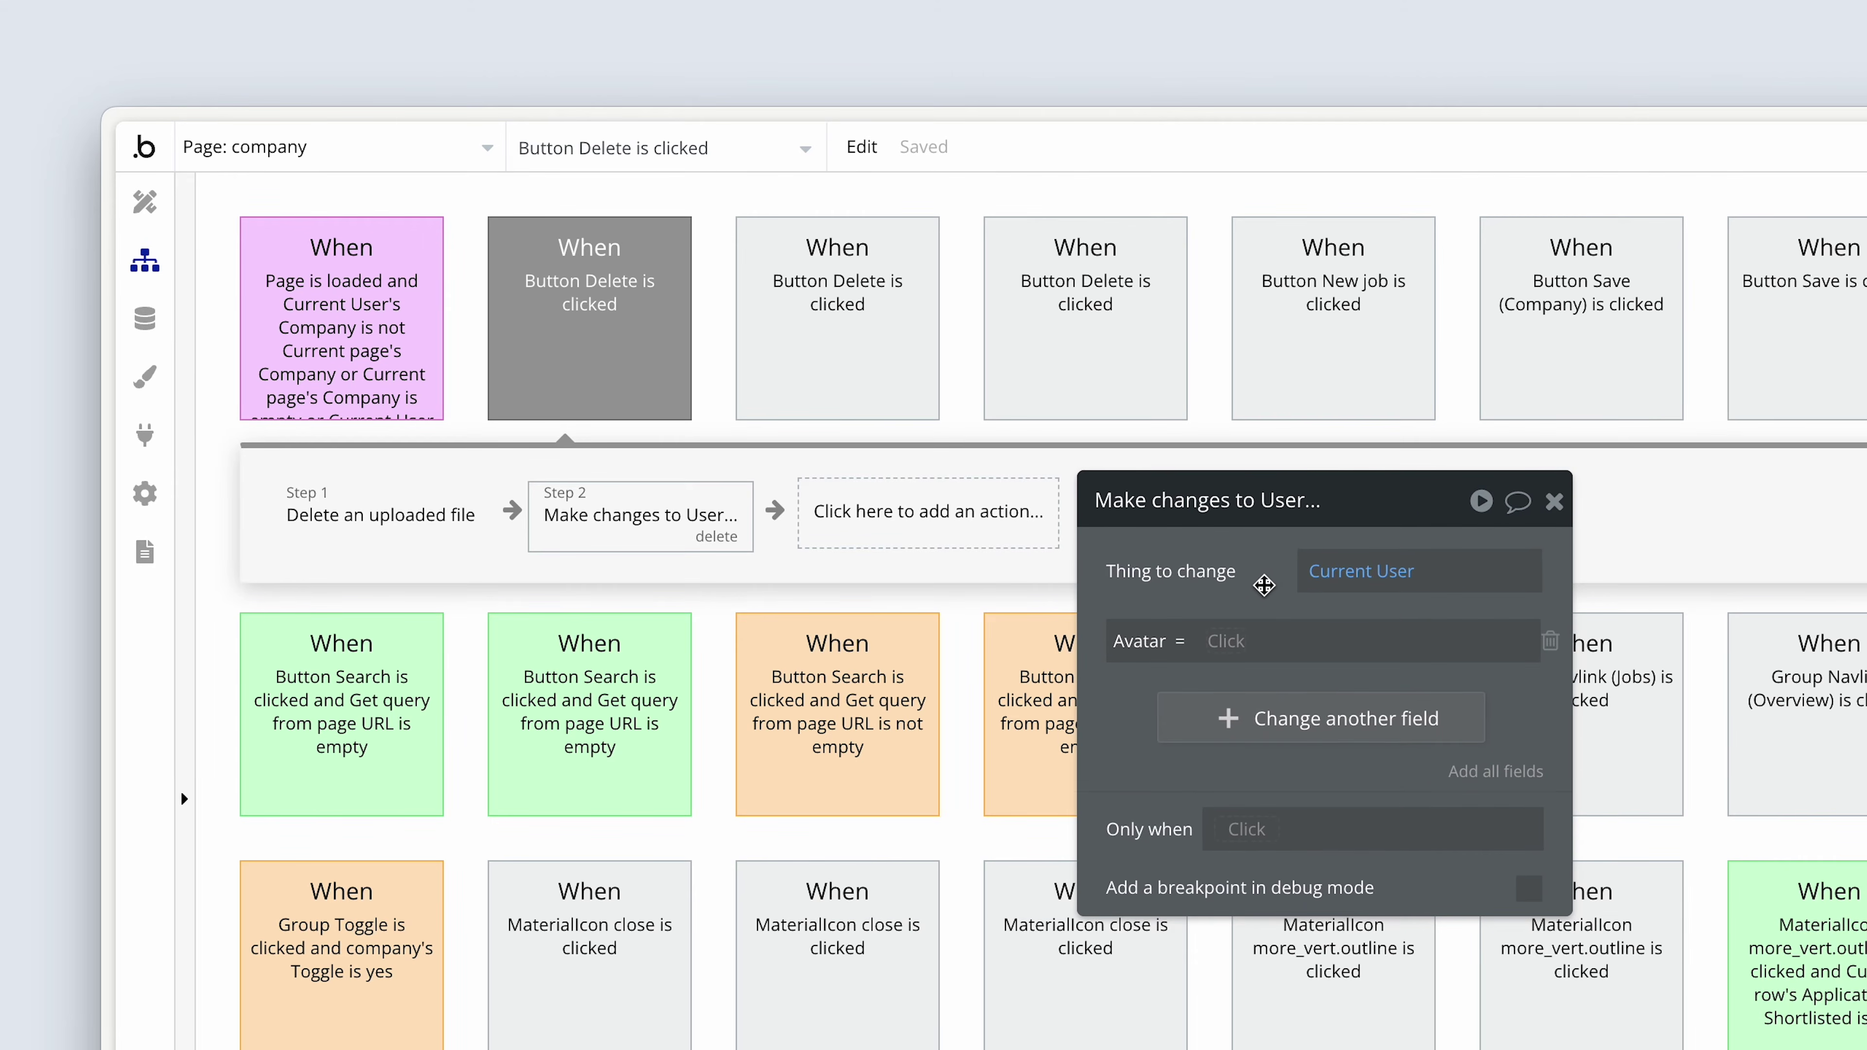
- Add a Reset data step as the workflow's third action
left_click(894, 536)
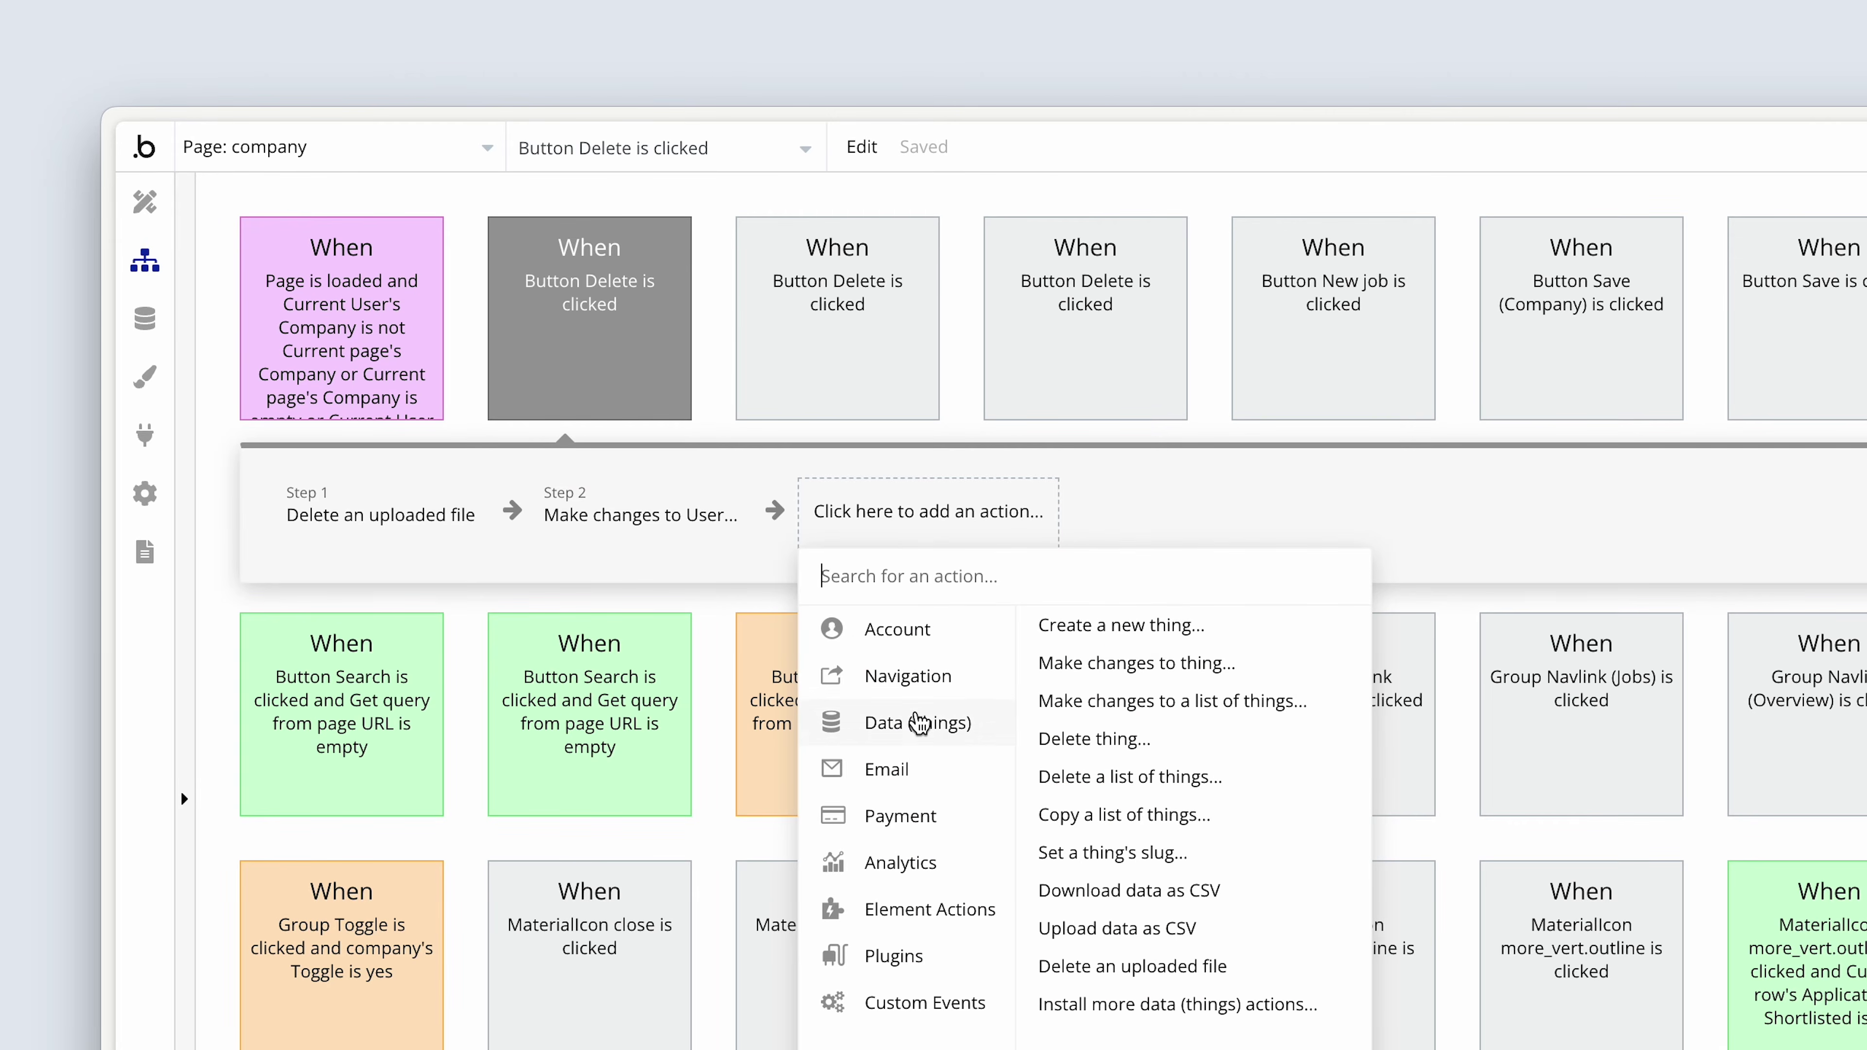
mouse_move(930, 918)
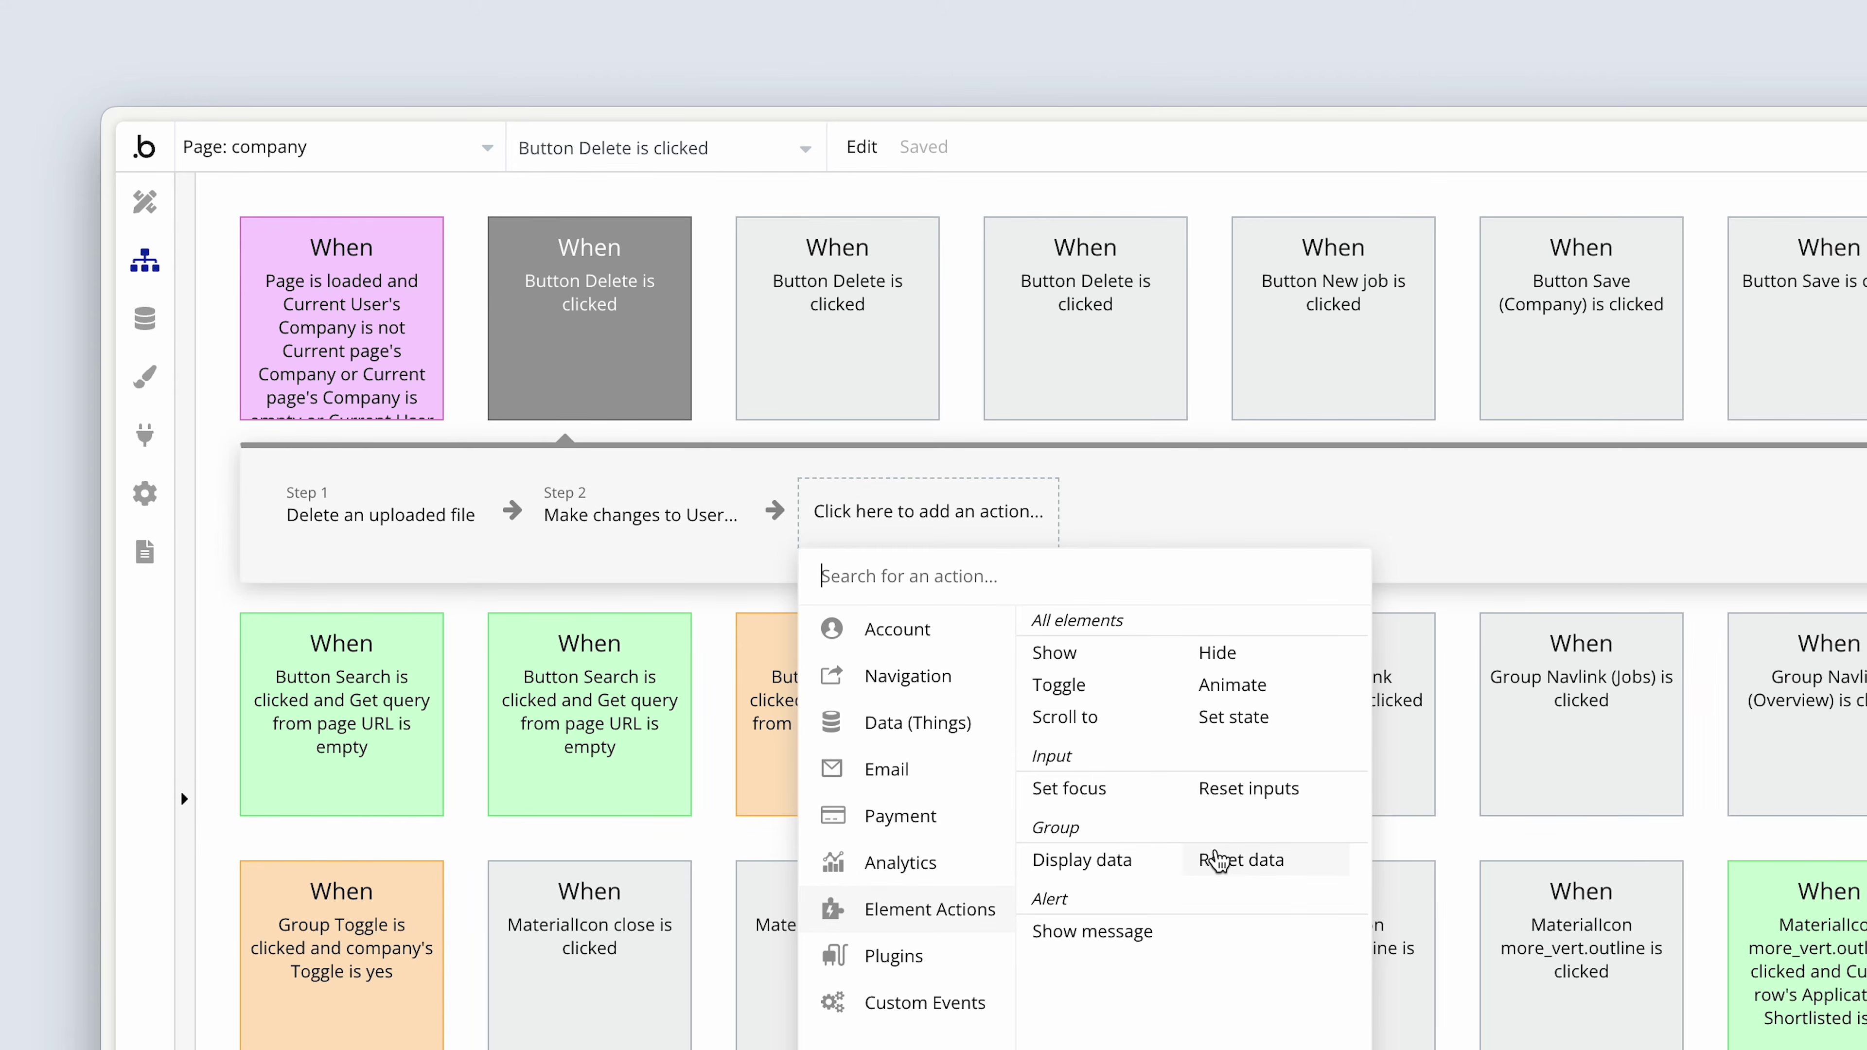
left_click(1224, 862)
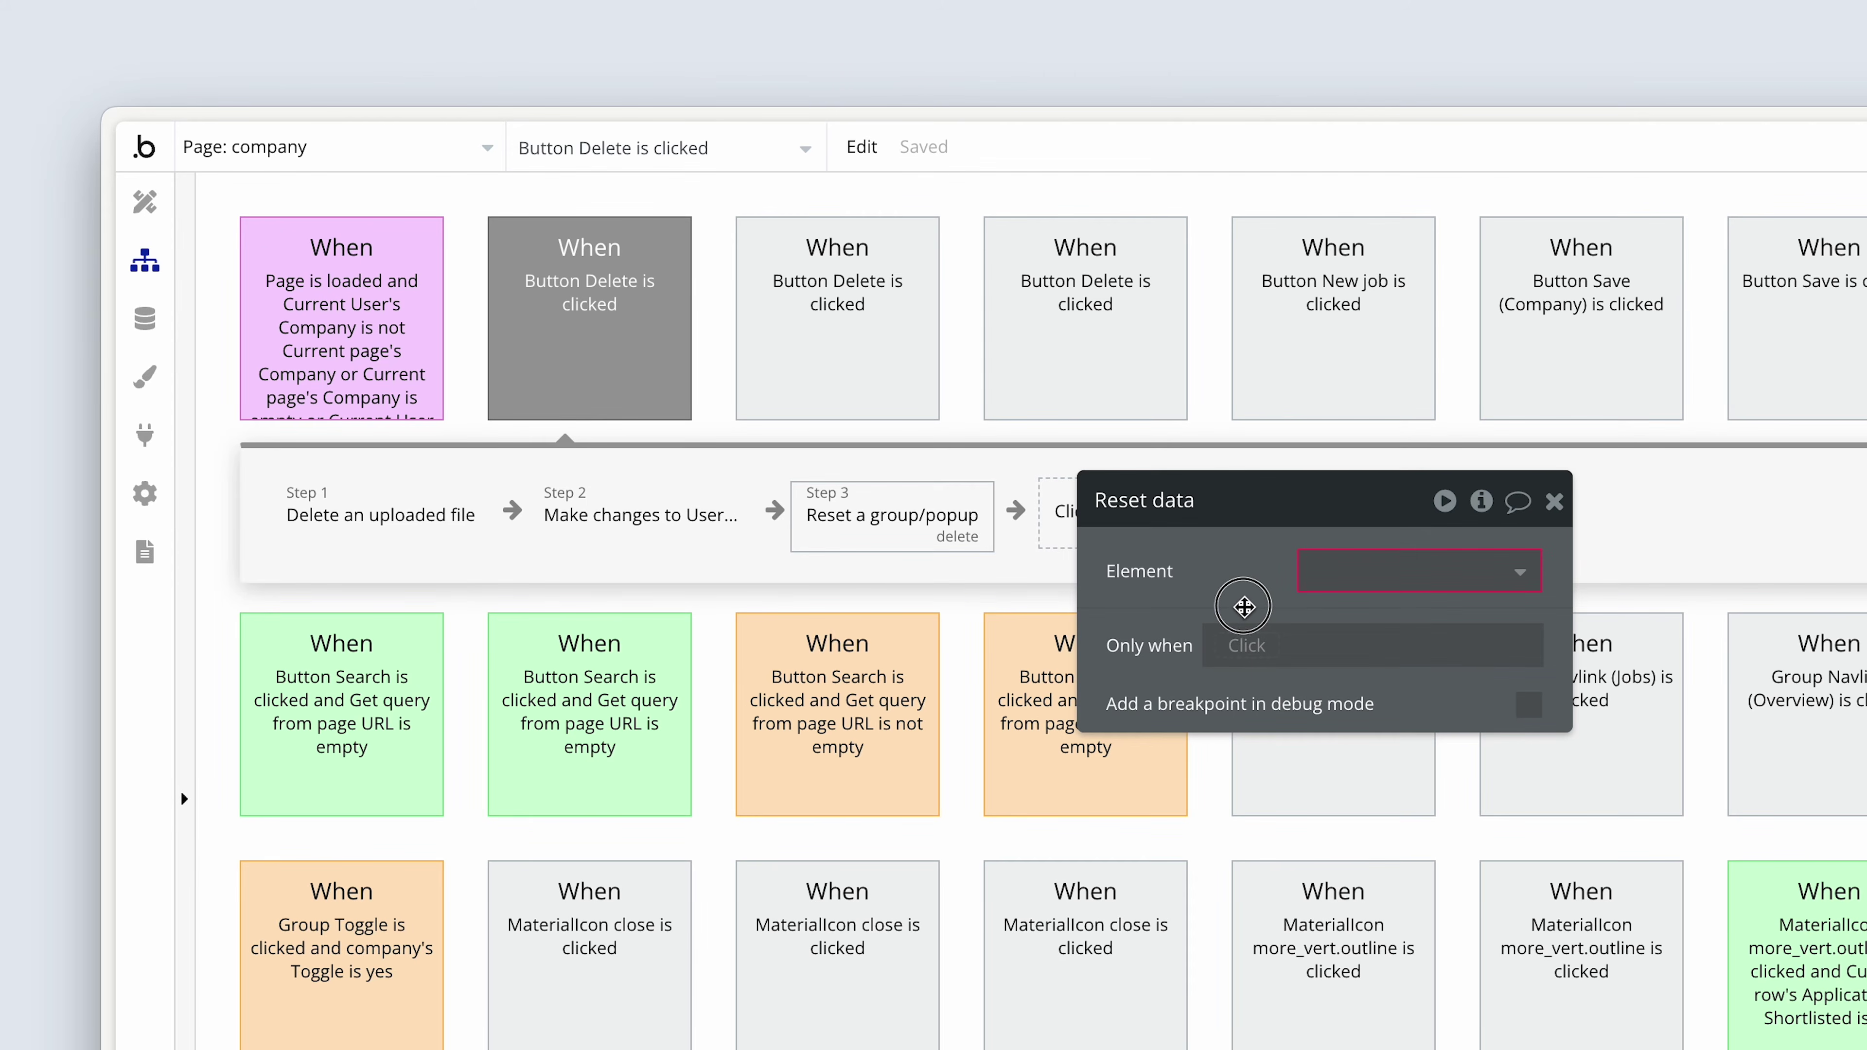
left_click_drag(1244, 603, 1206, 603)
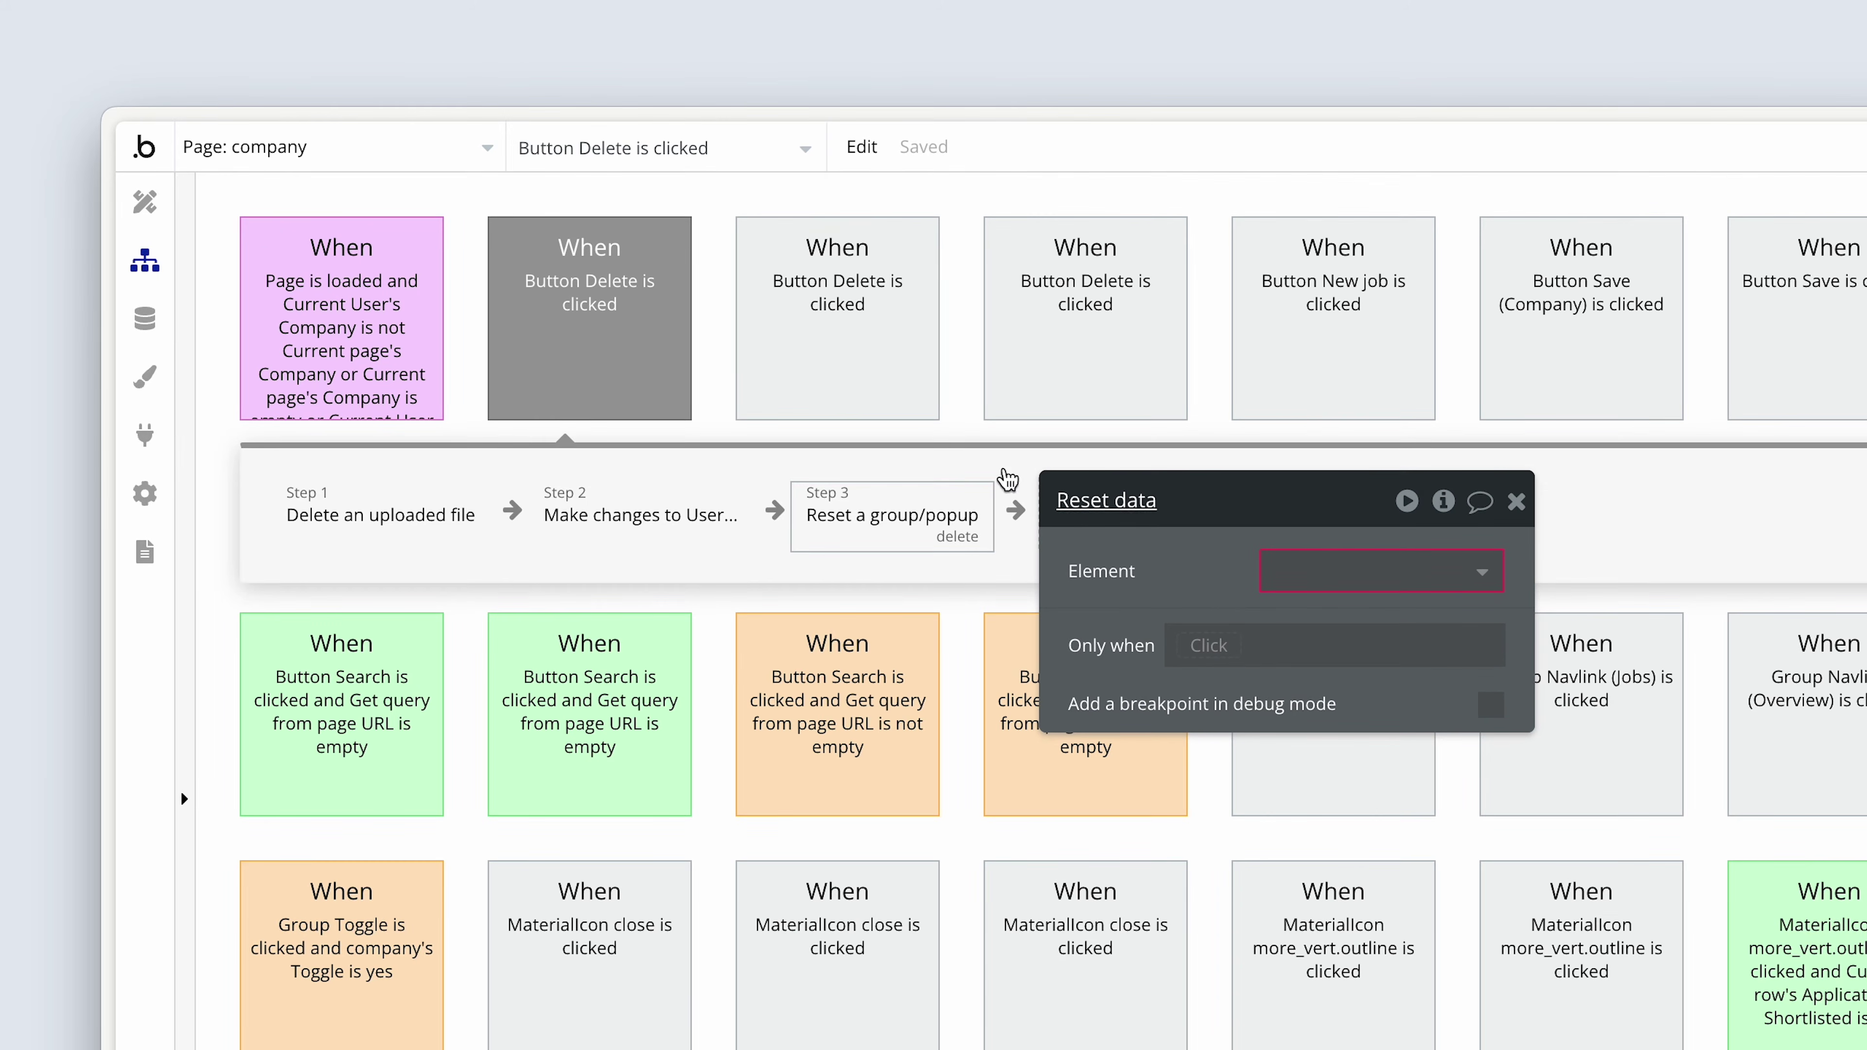
left_click(129, 233)
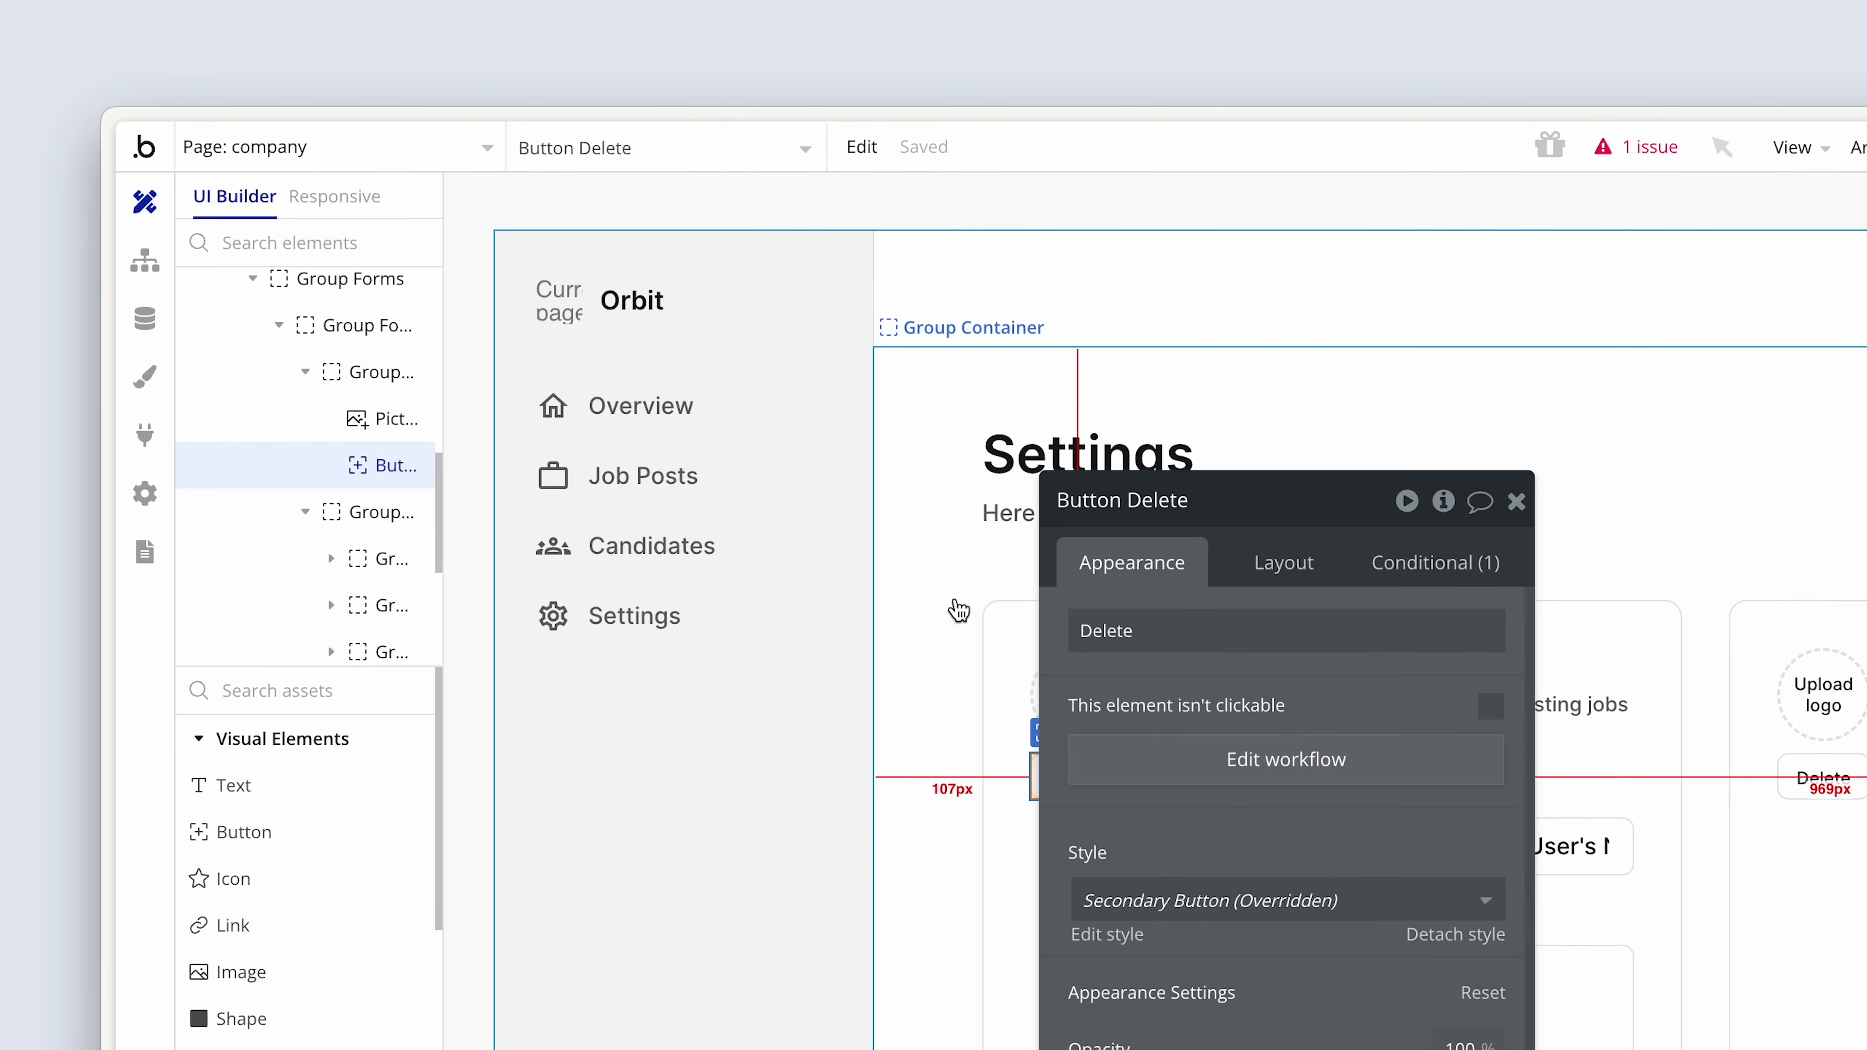
- Select the group holding the avatar uploader and rename it 'Group Column avatar'
left_click(1073, 699)
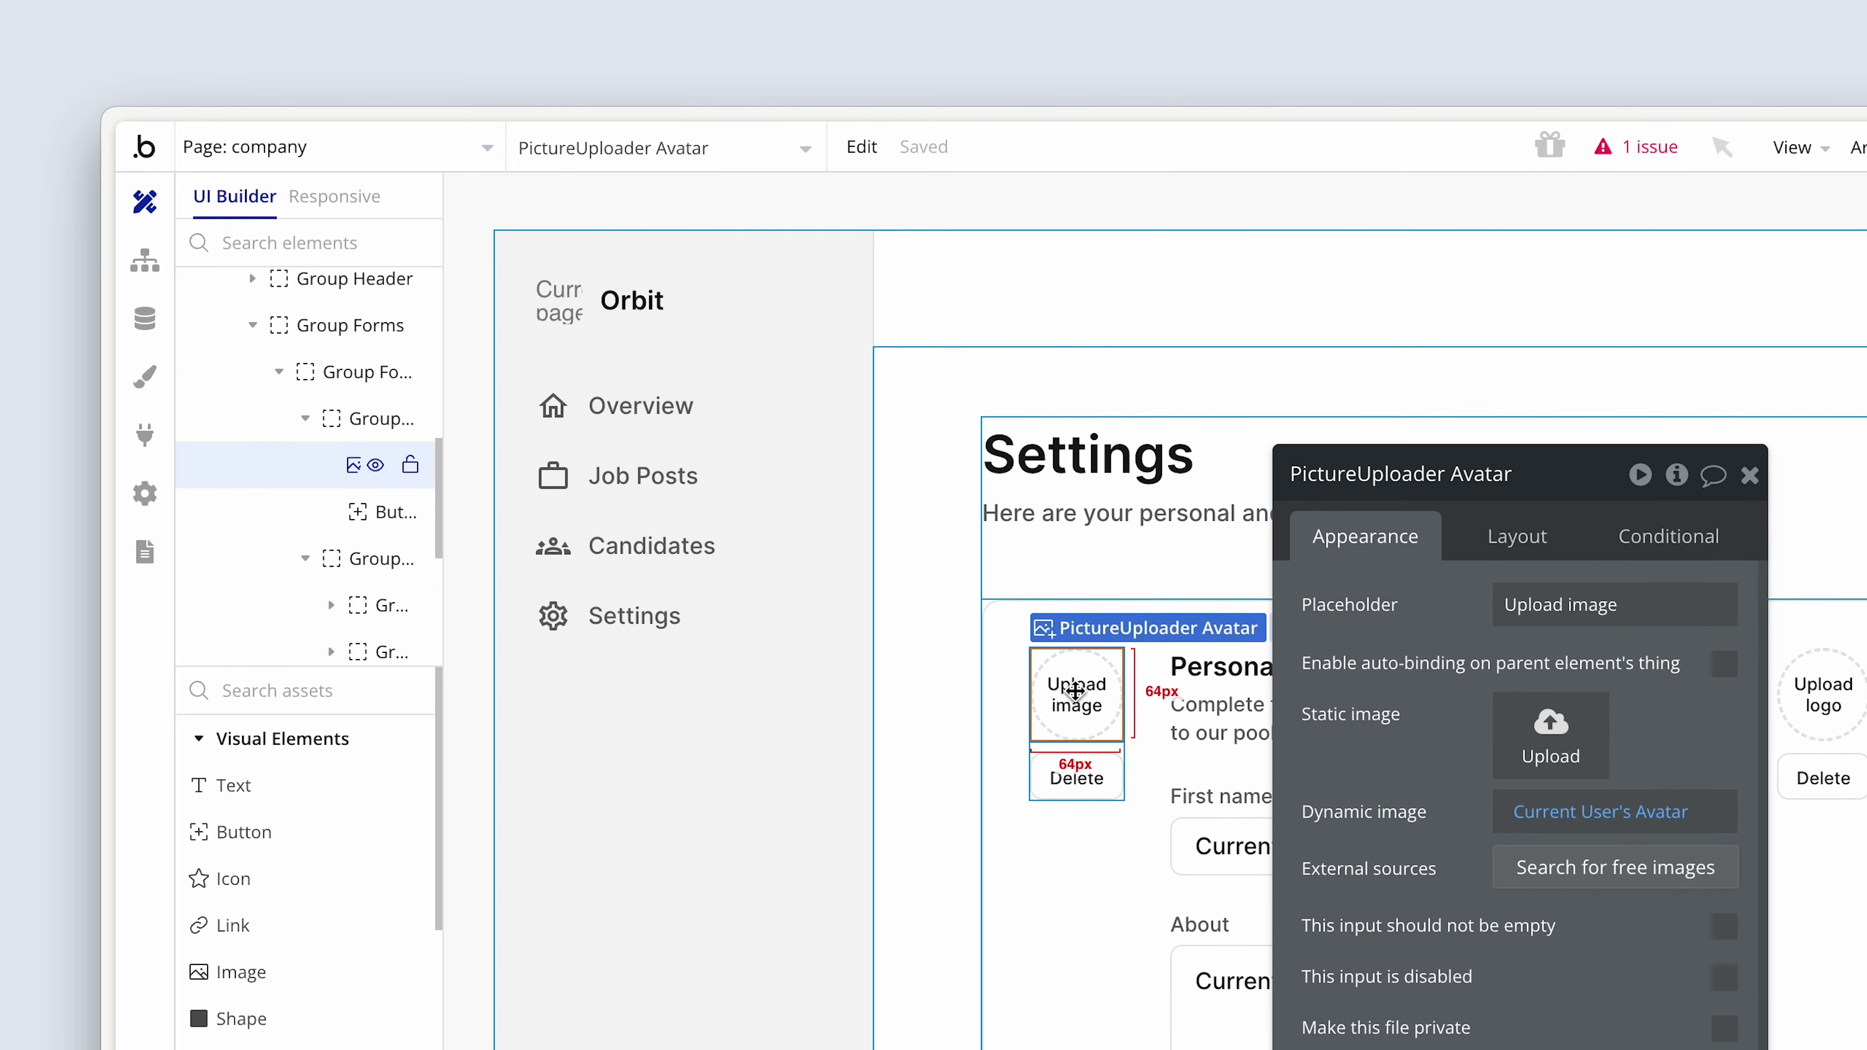
left_click(1068, 748)
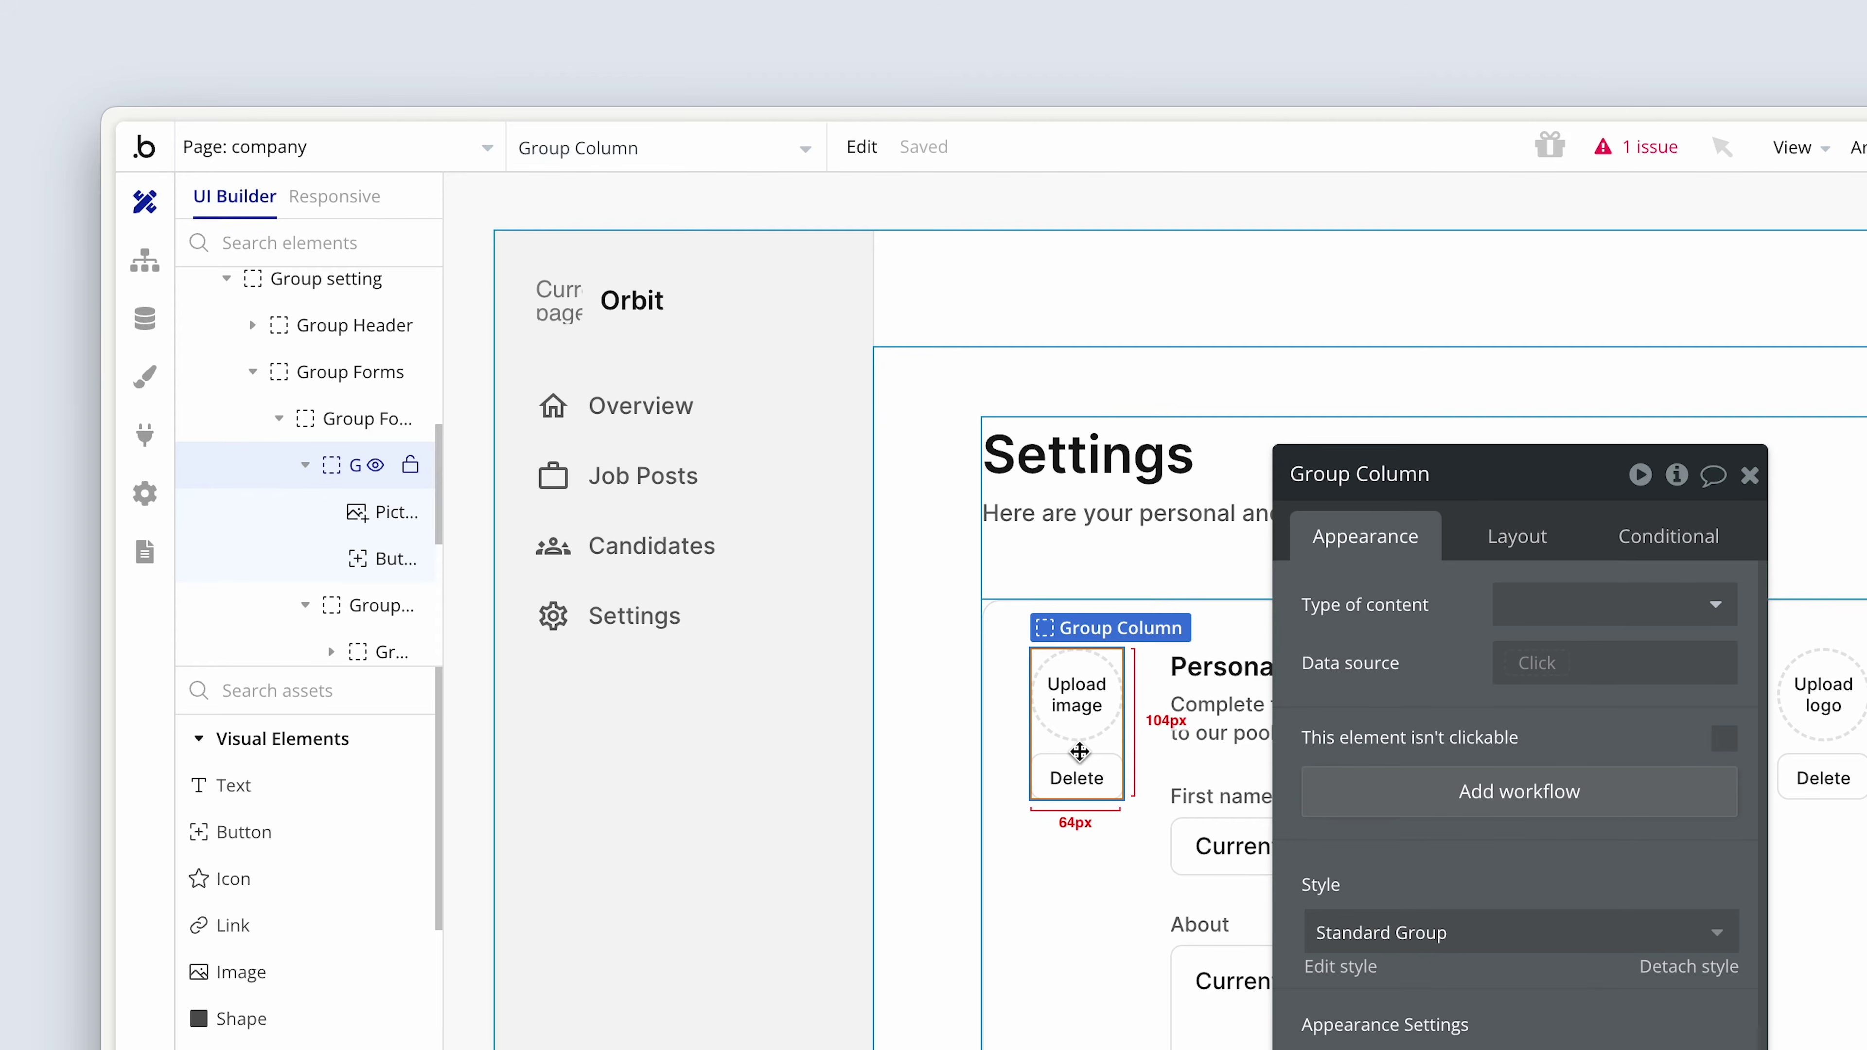
left_click(1485, 484)
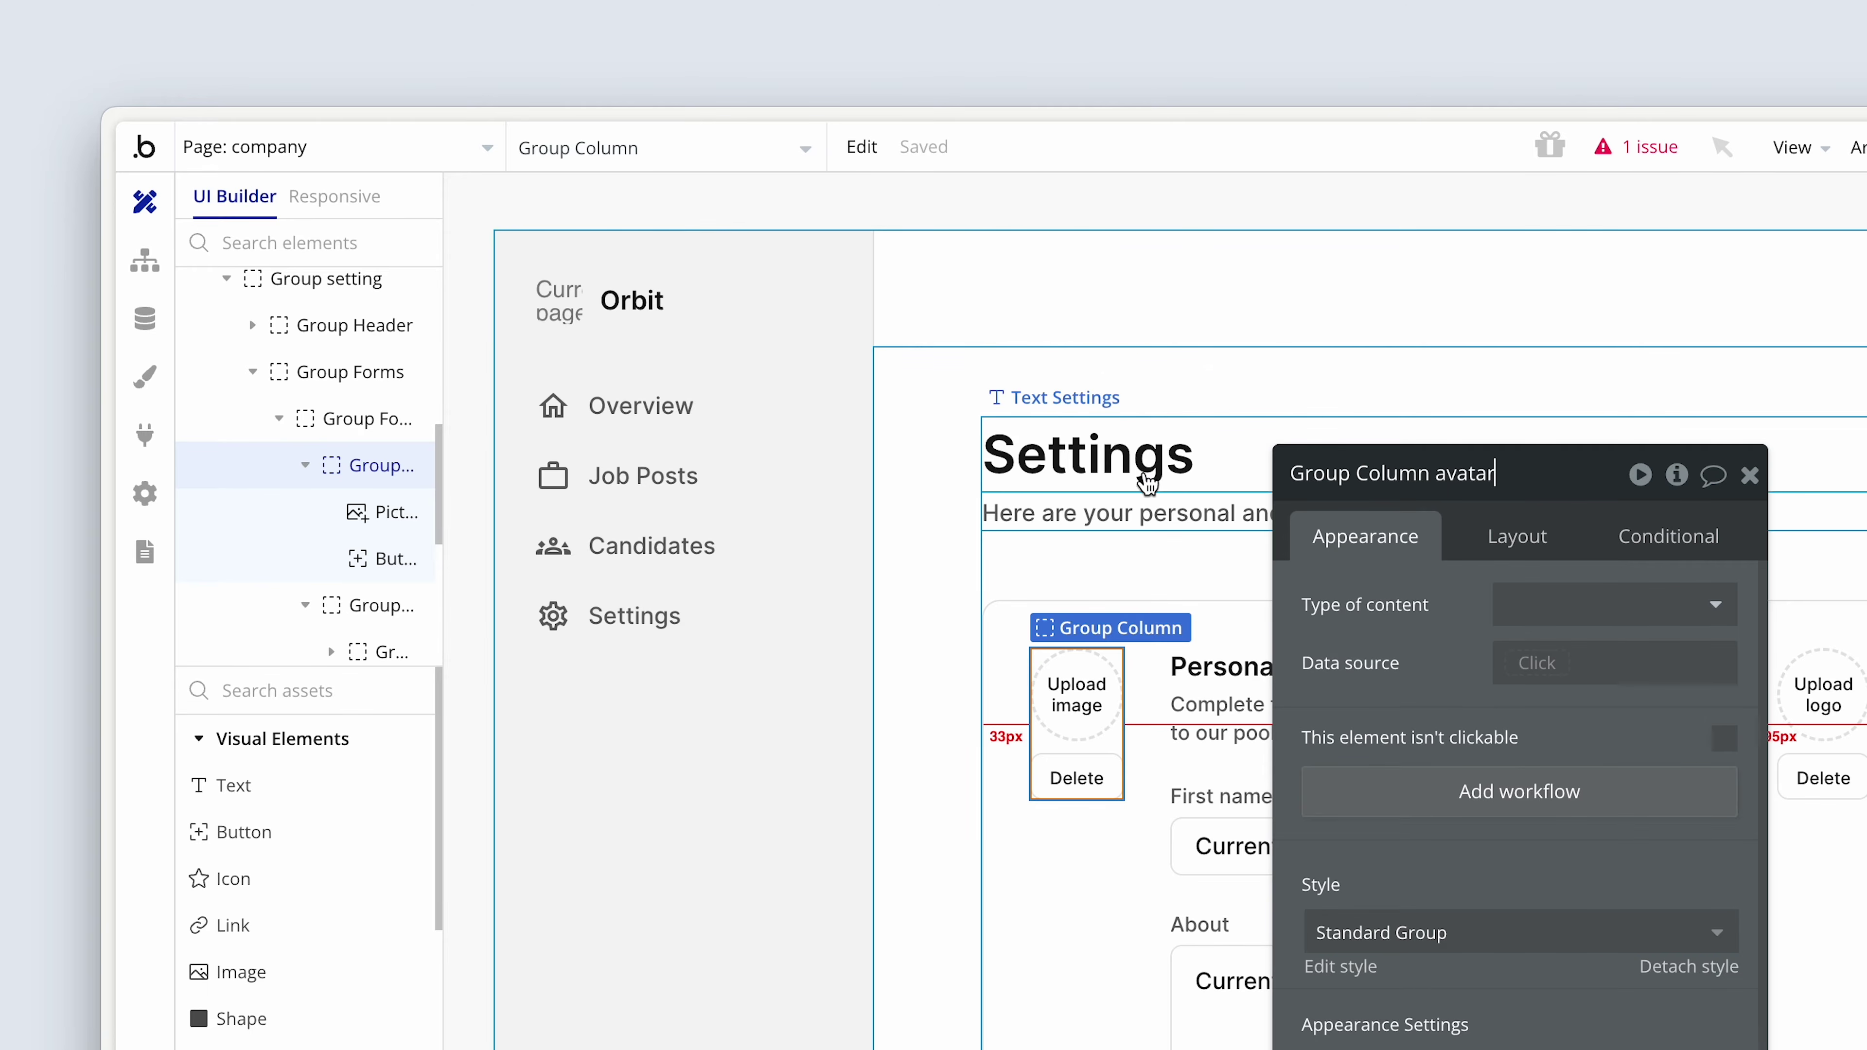
- Set the Reset data step's element to Group Column avatar, found by searching 'ava'
left_click(146, 264)
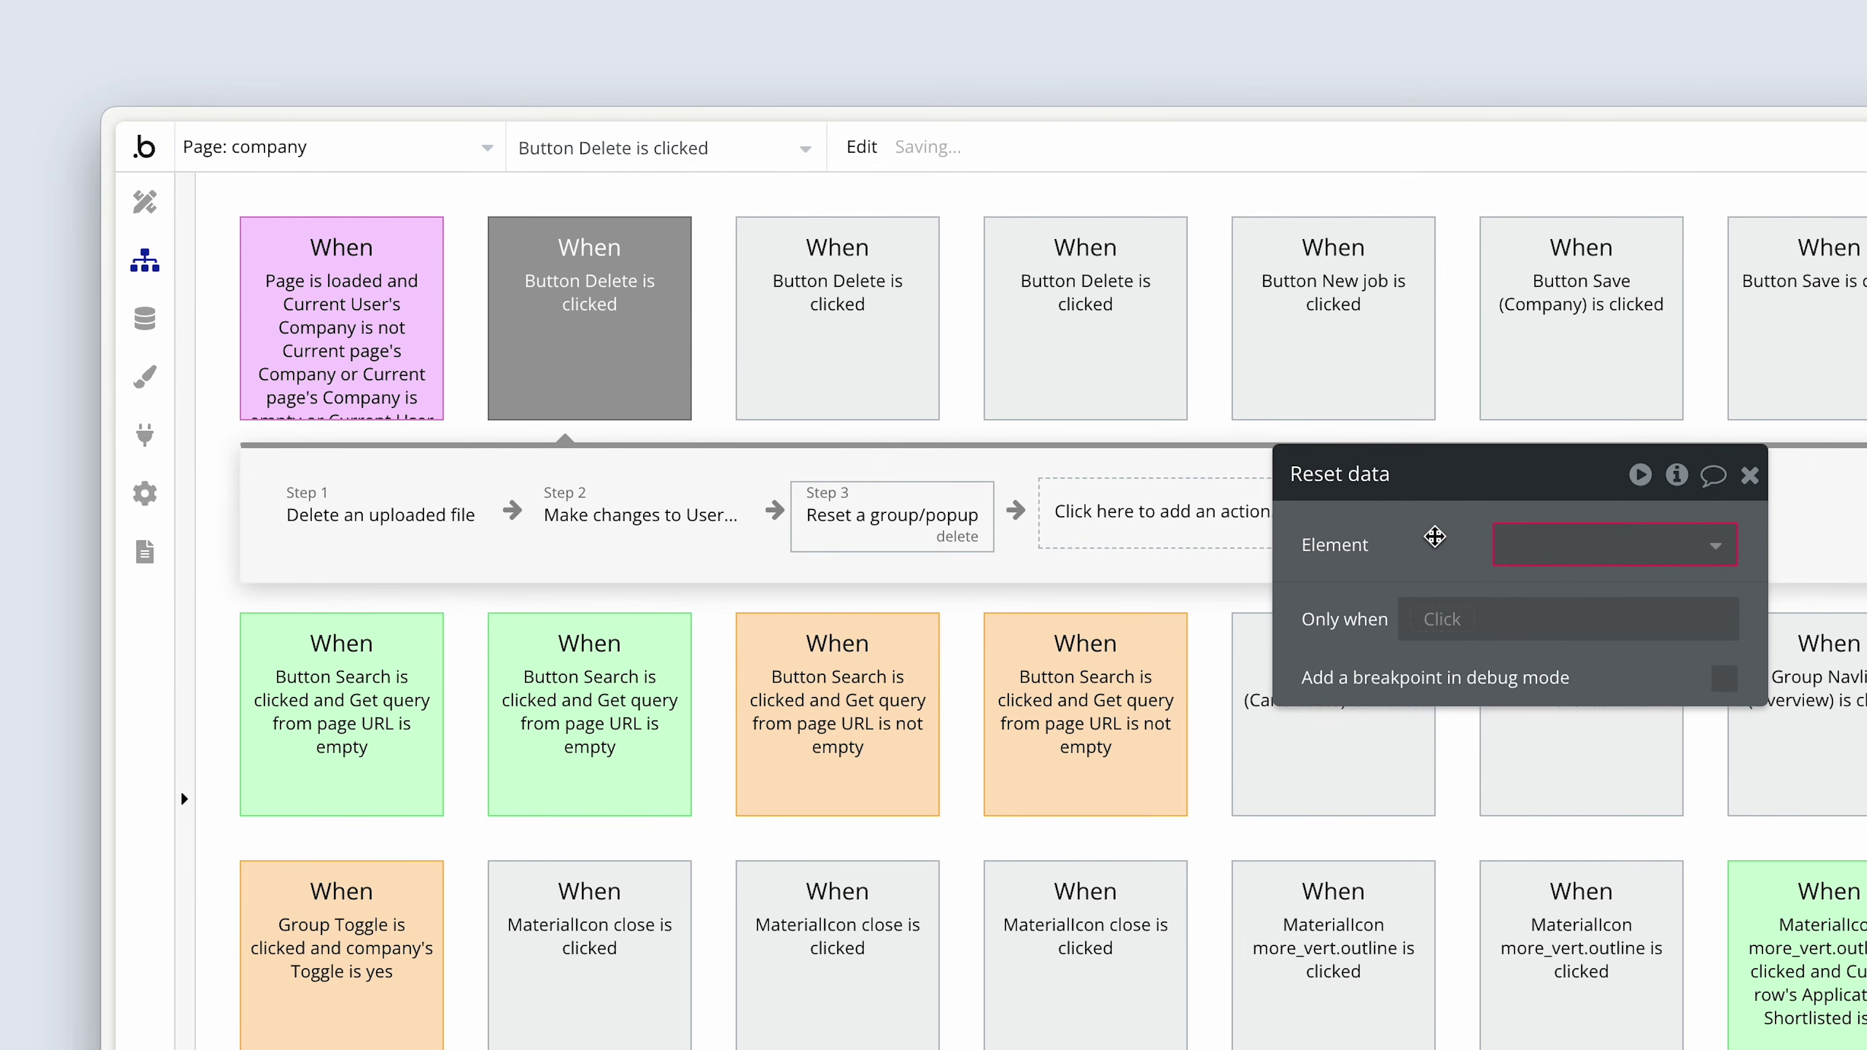
left_click(1514, 547)
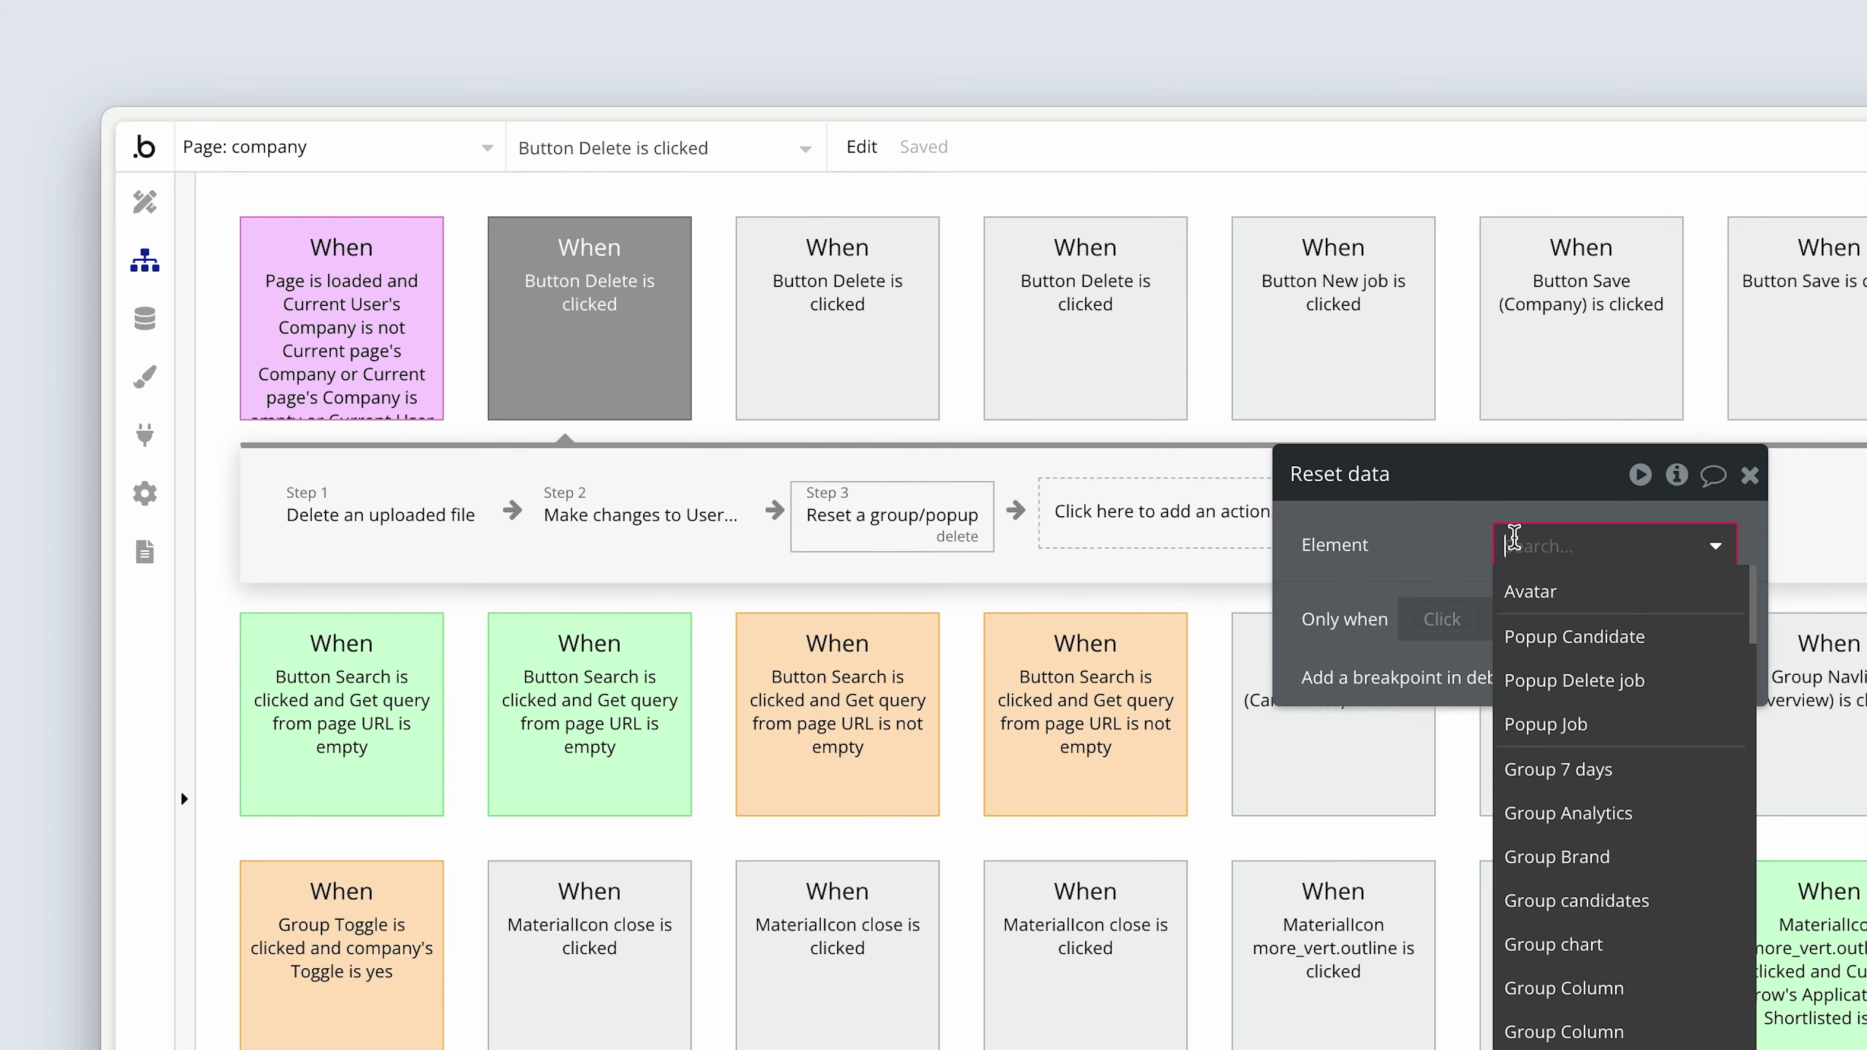
type("ava")
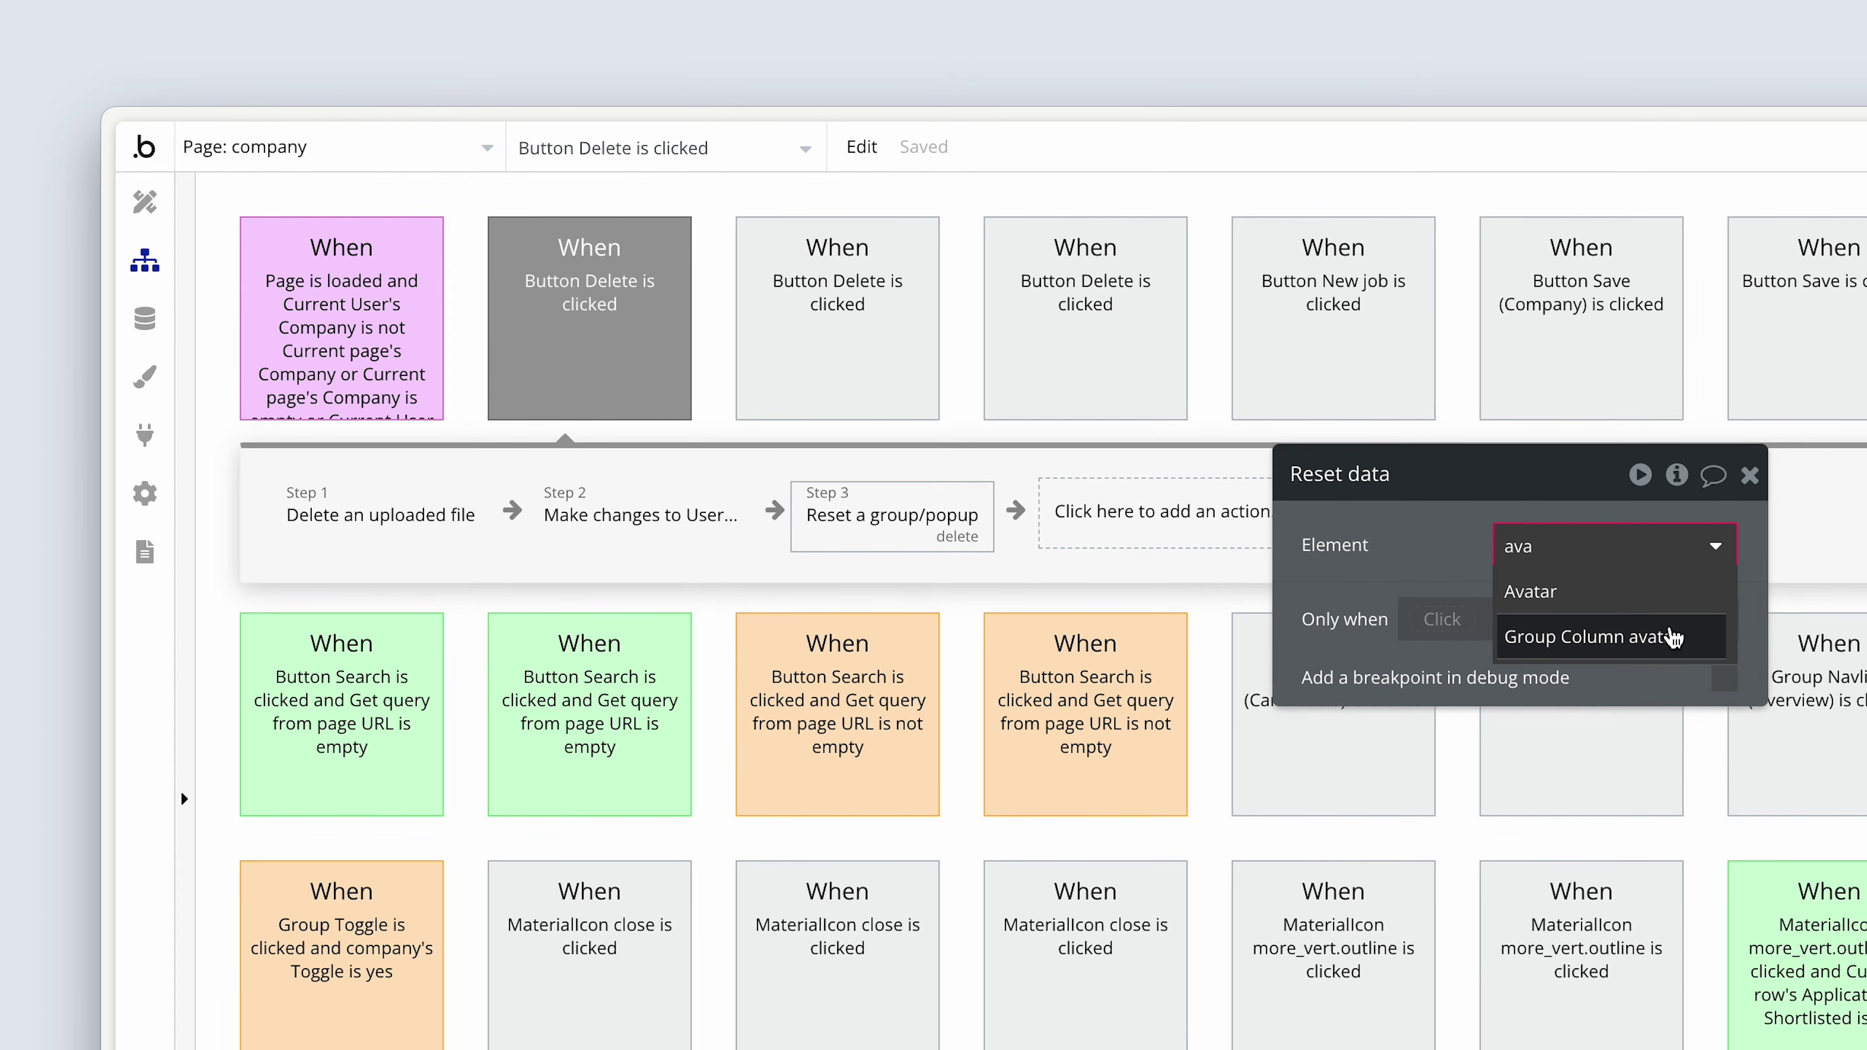
left_click(1555, 634)
left_click_drag(1389, 573, 1209, 606)
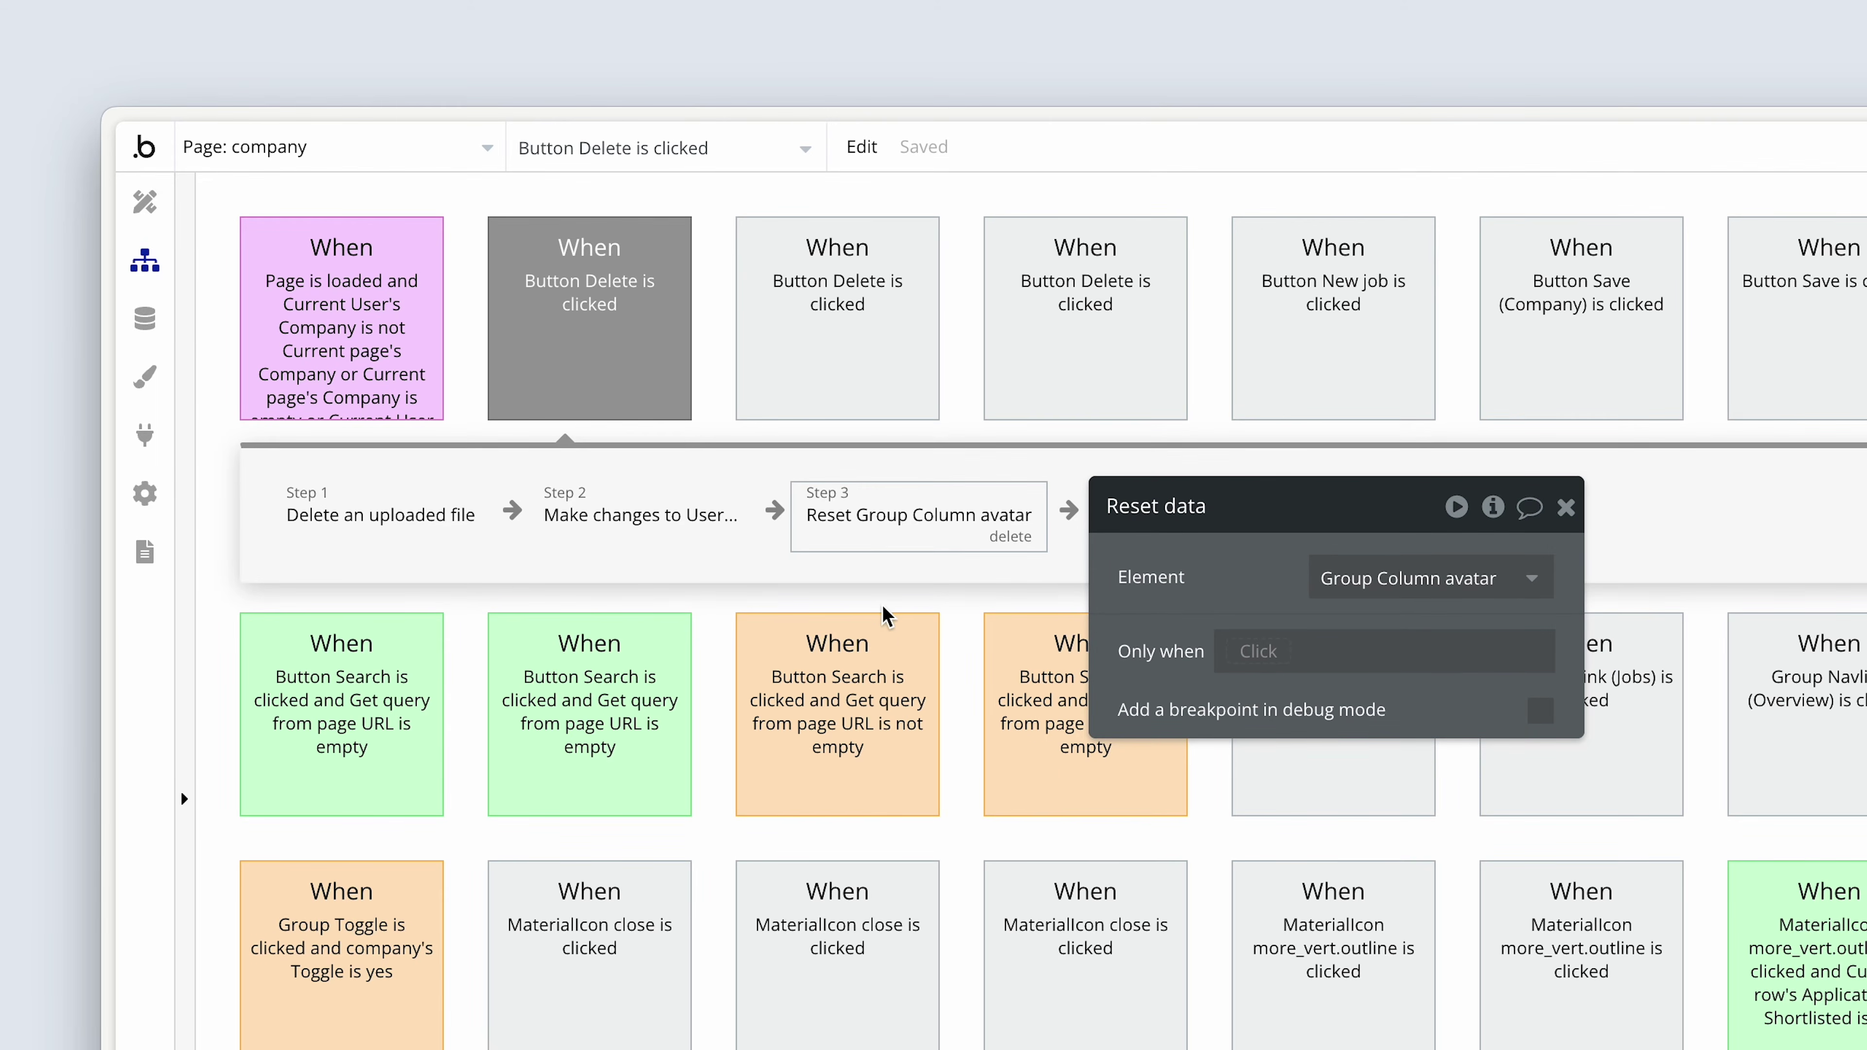
left_click(598, 540)
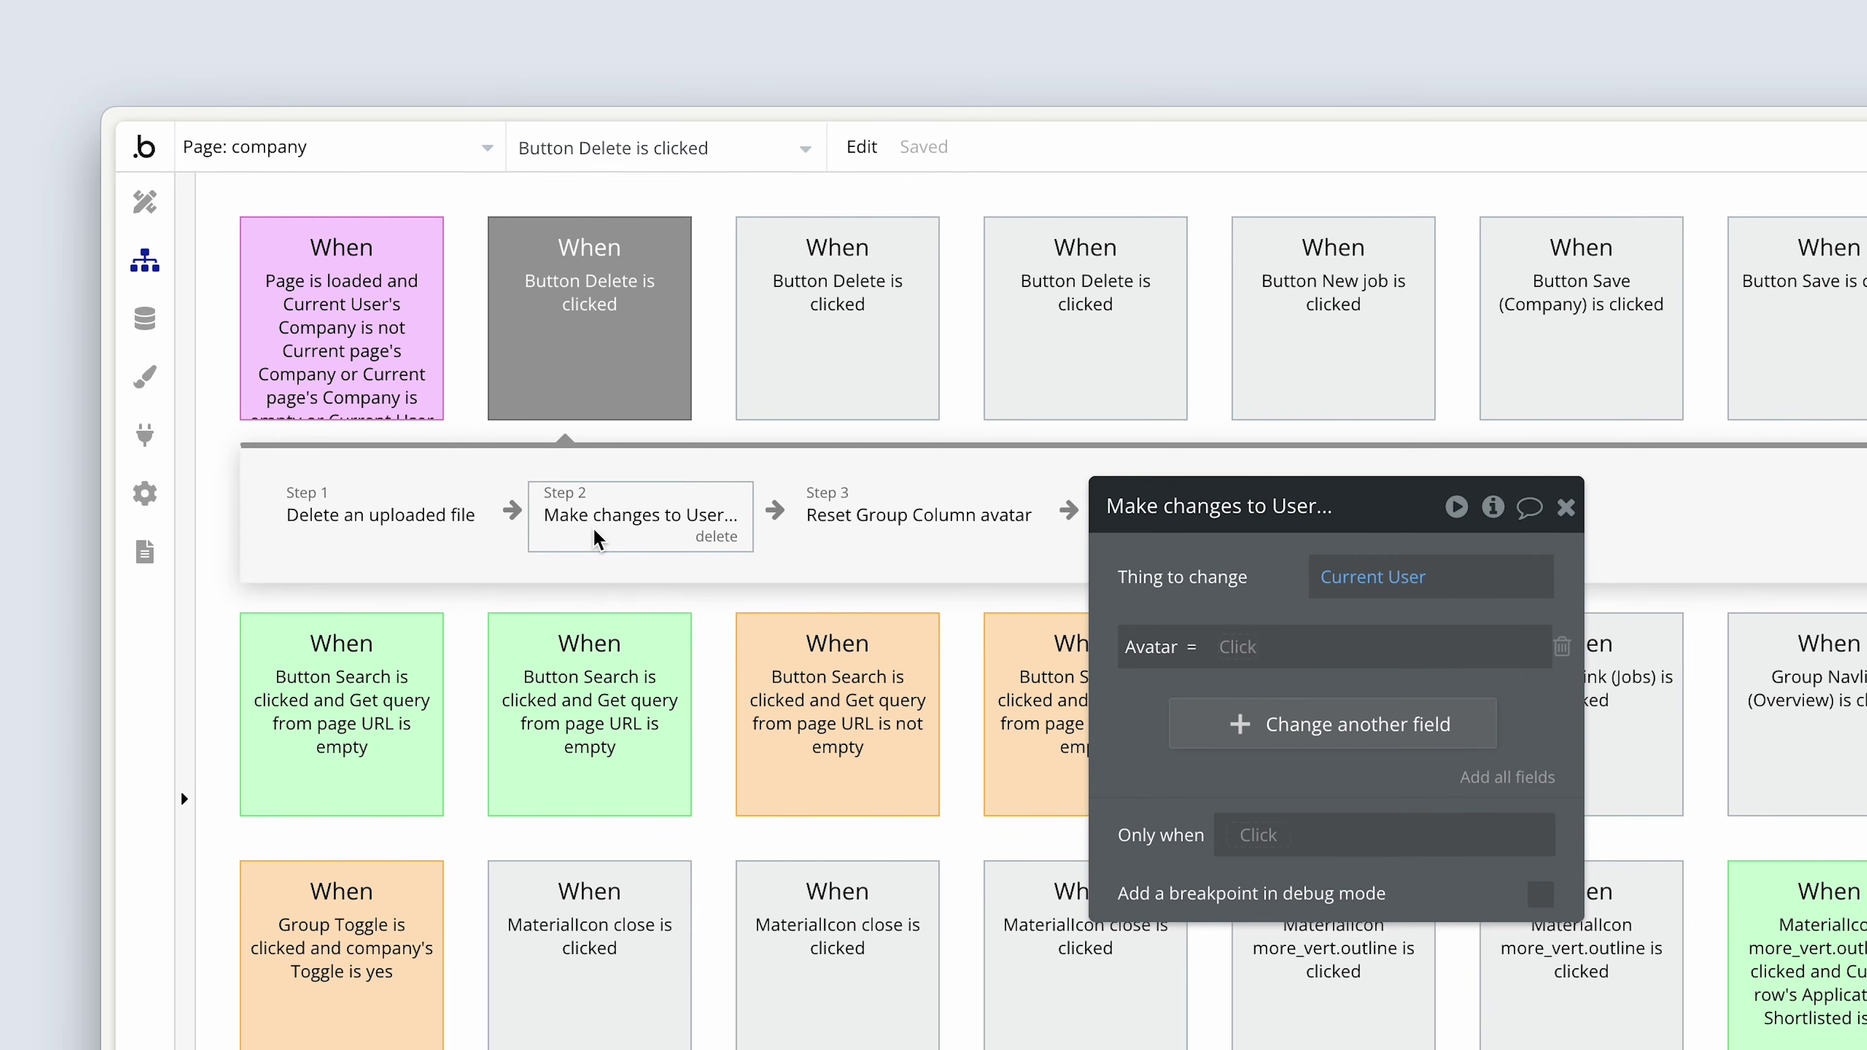
left_click(898, 517)
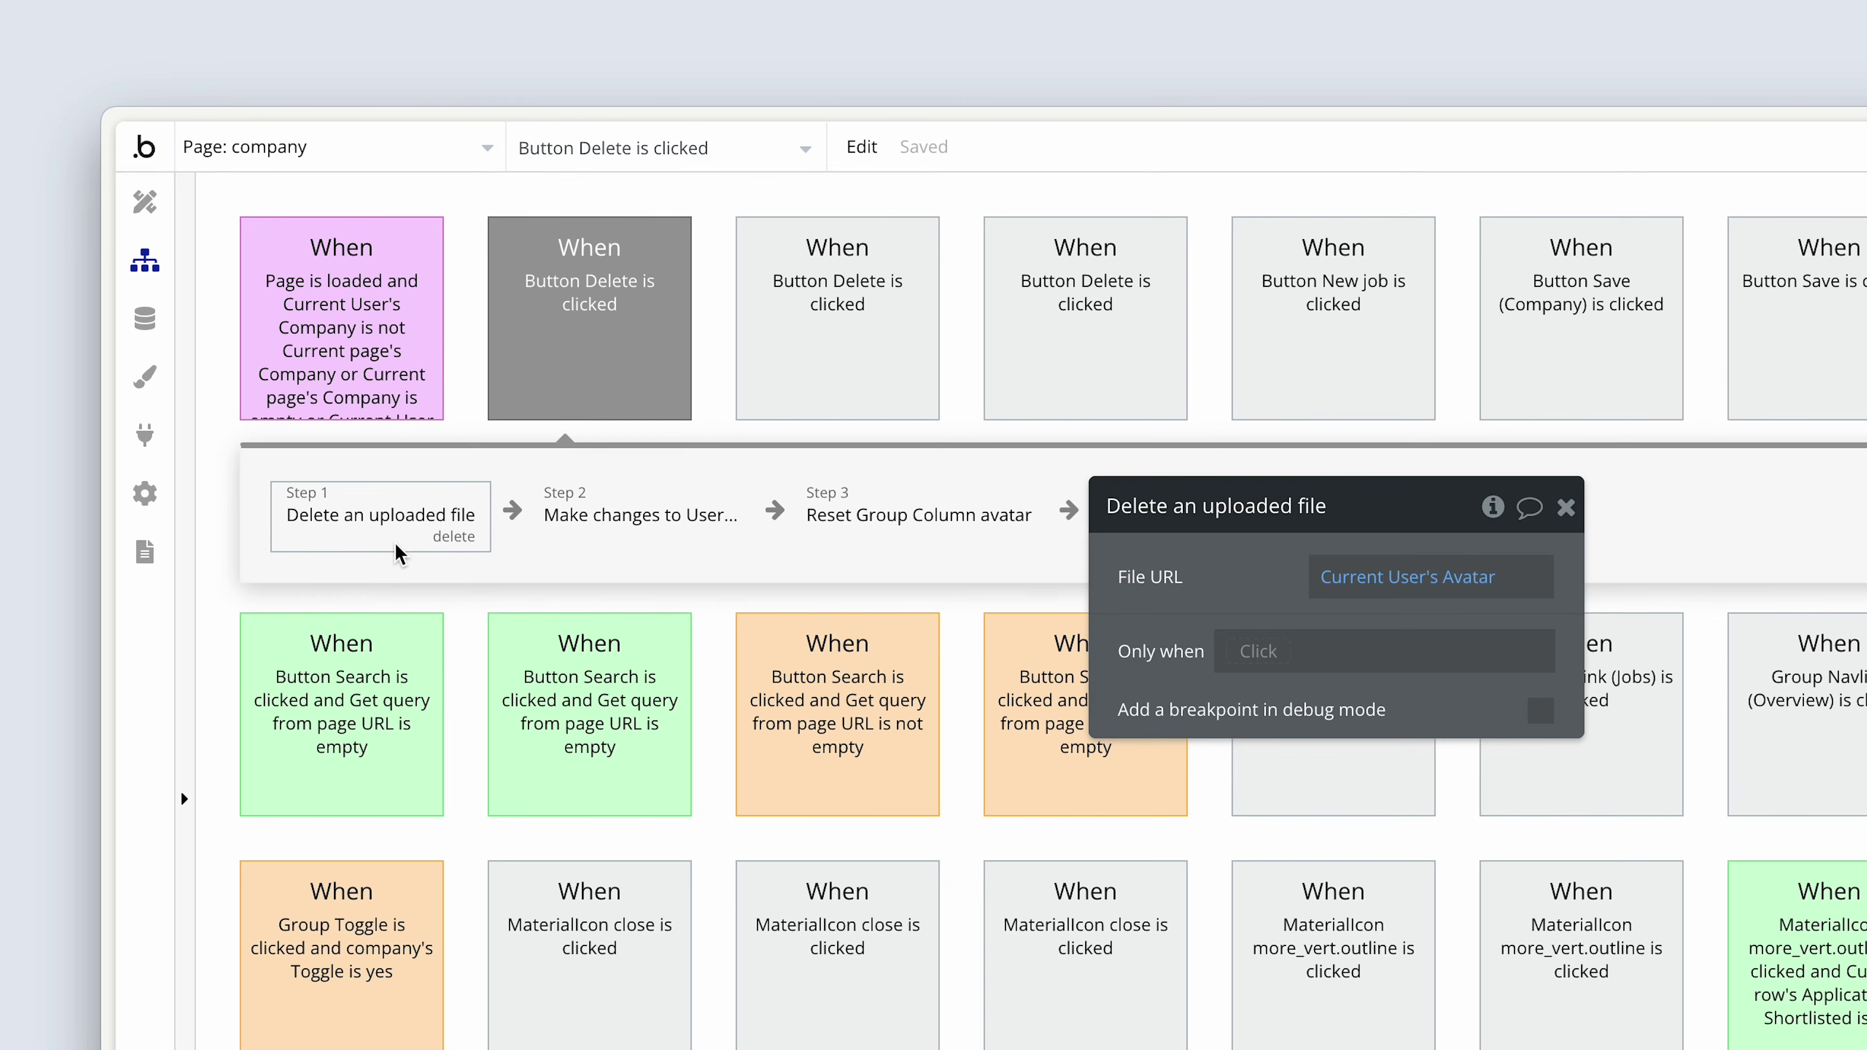
left_click(629, 517)
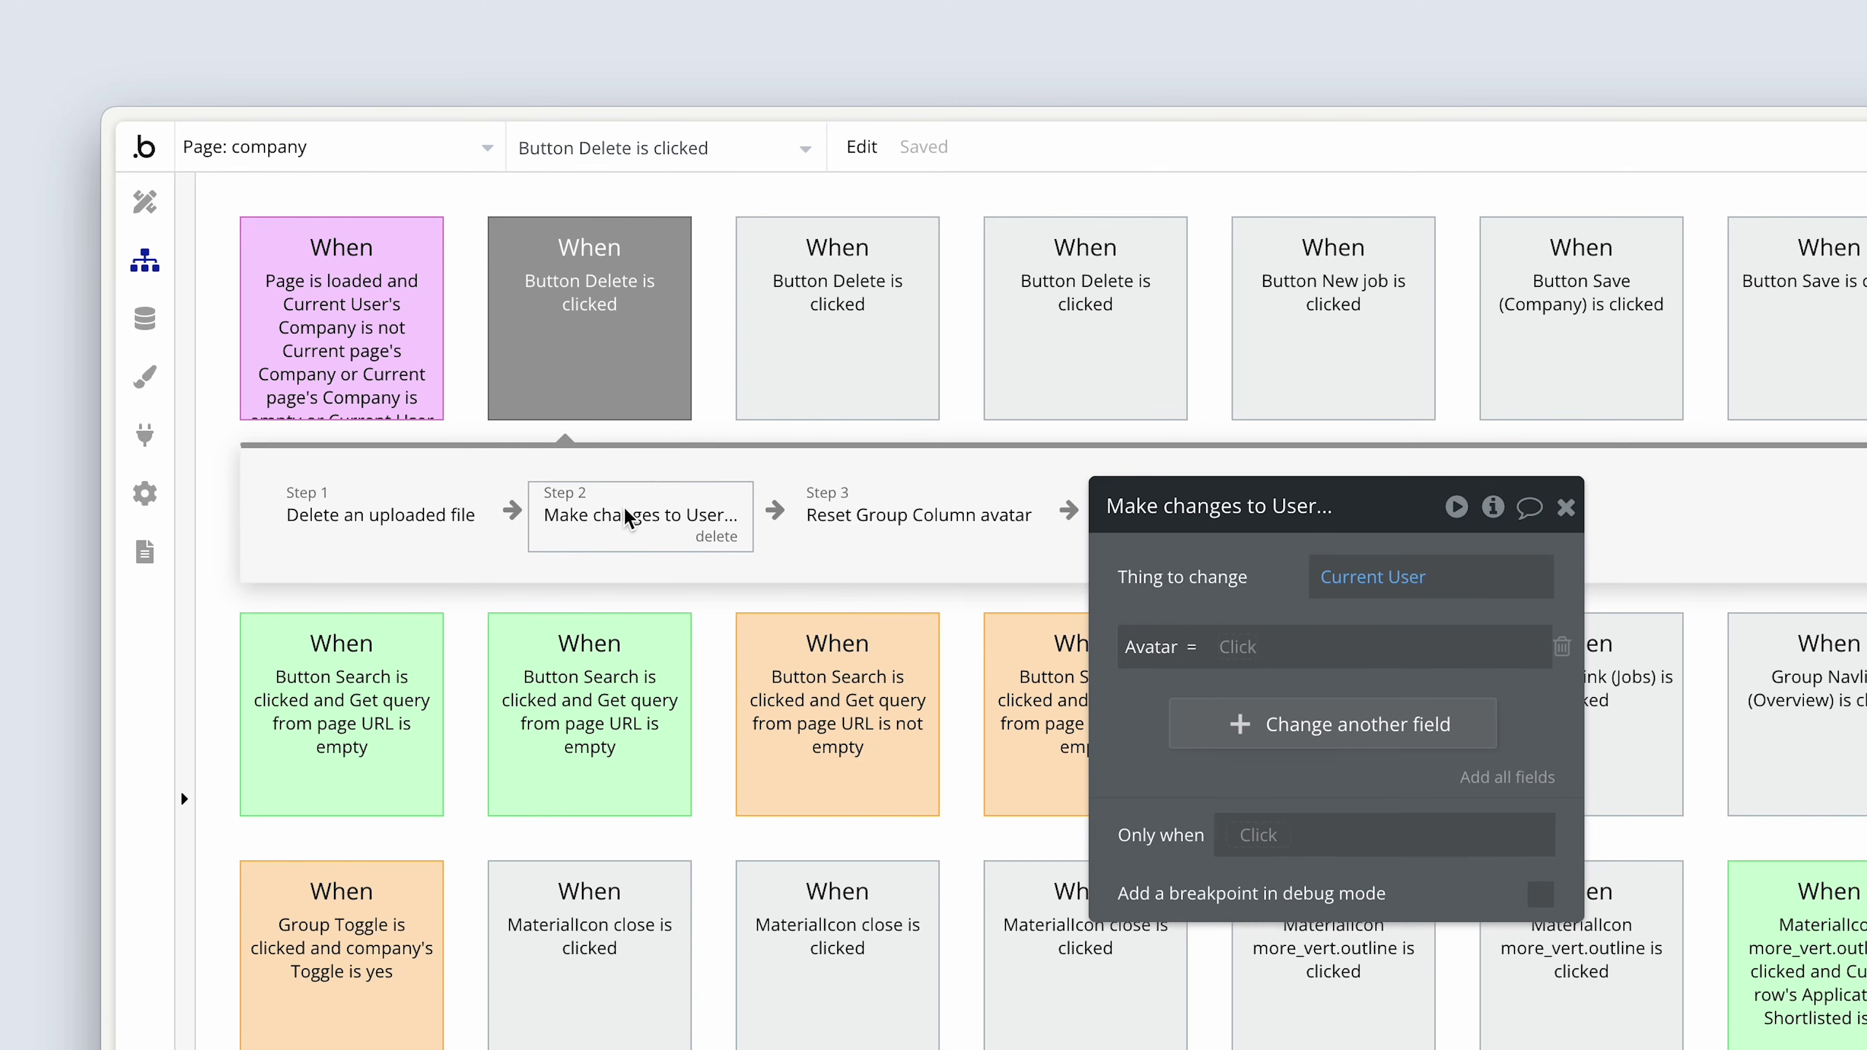
left_click(371, 523)
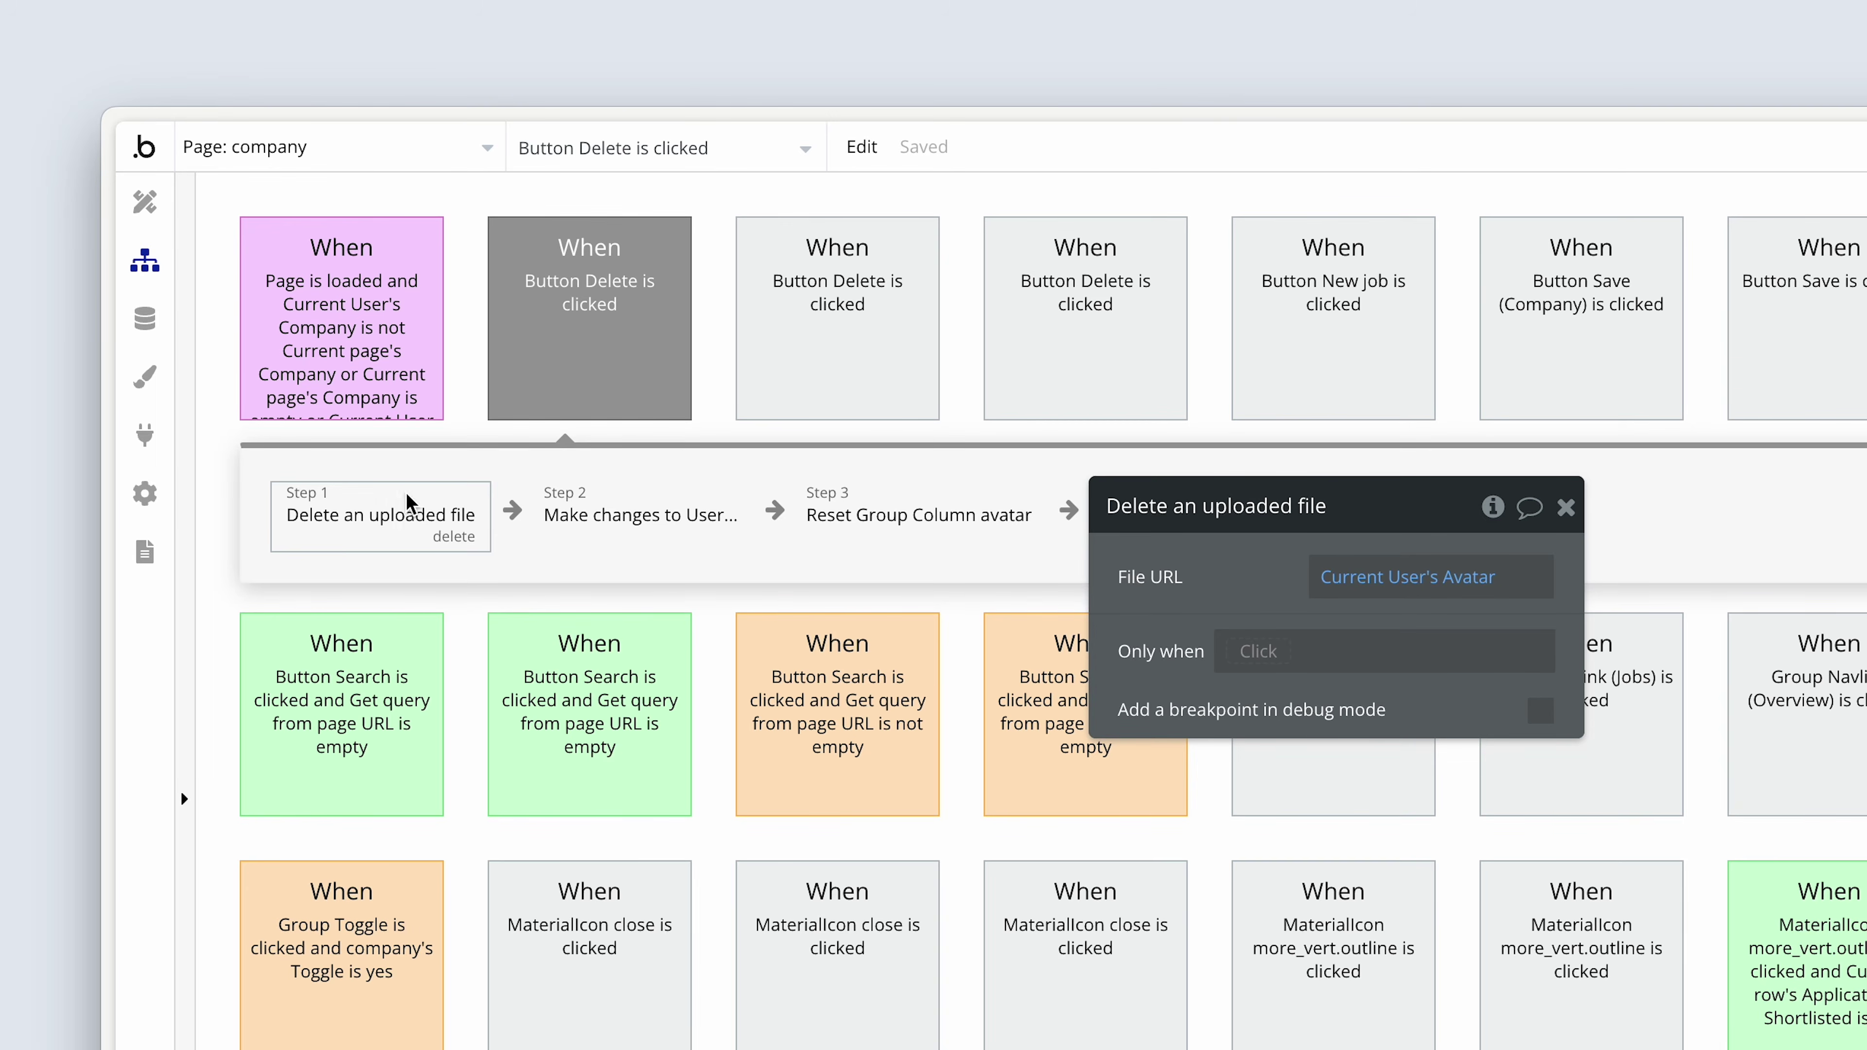
left_click(617, 517)
left_click(882, 511)
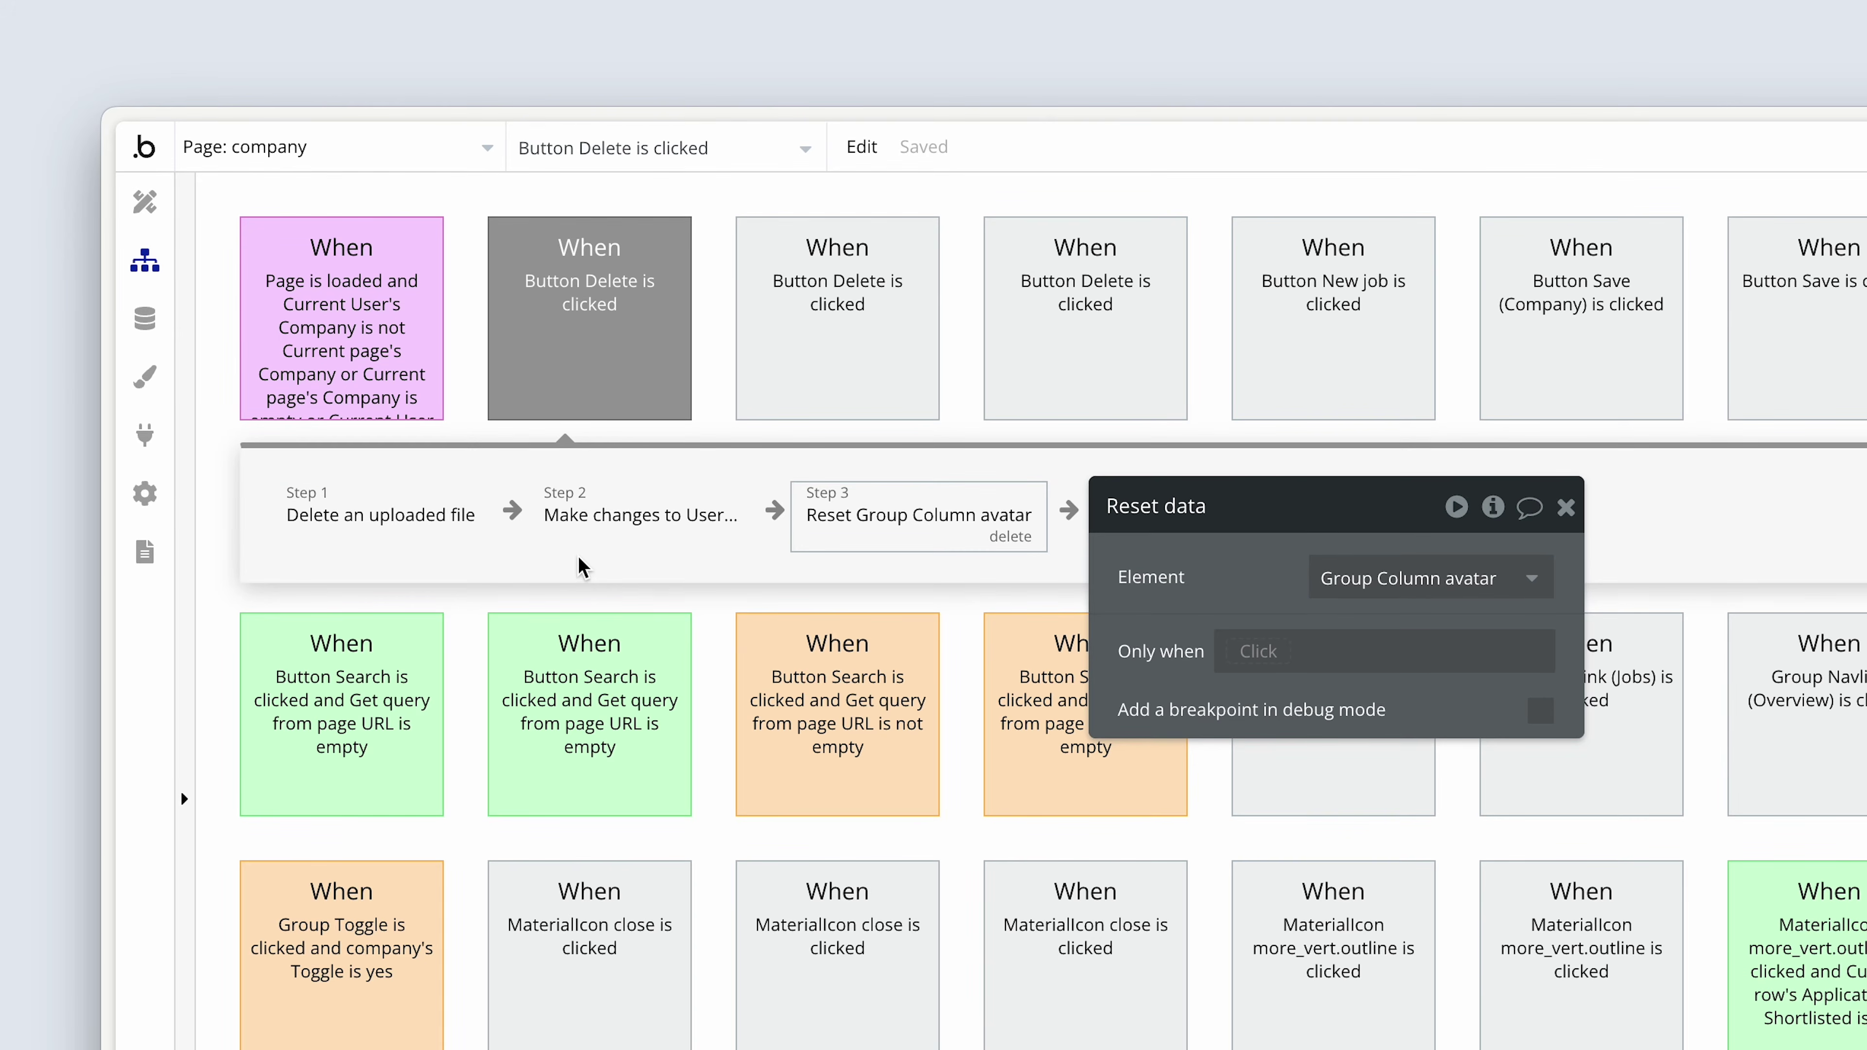
left_click(613, 529)
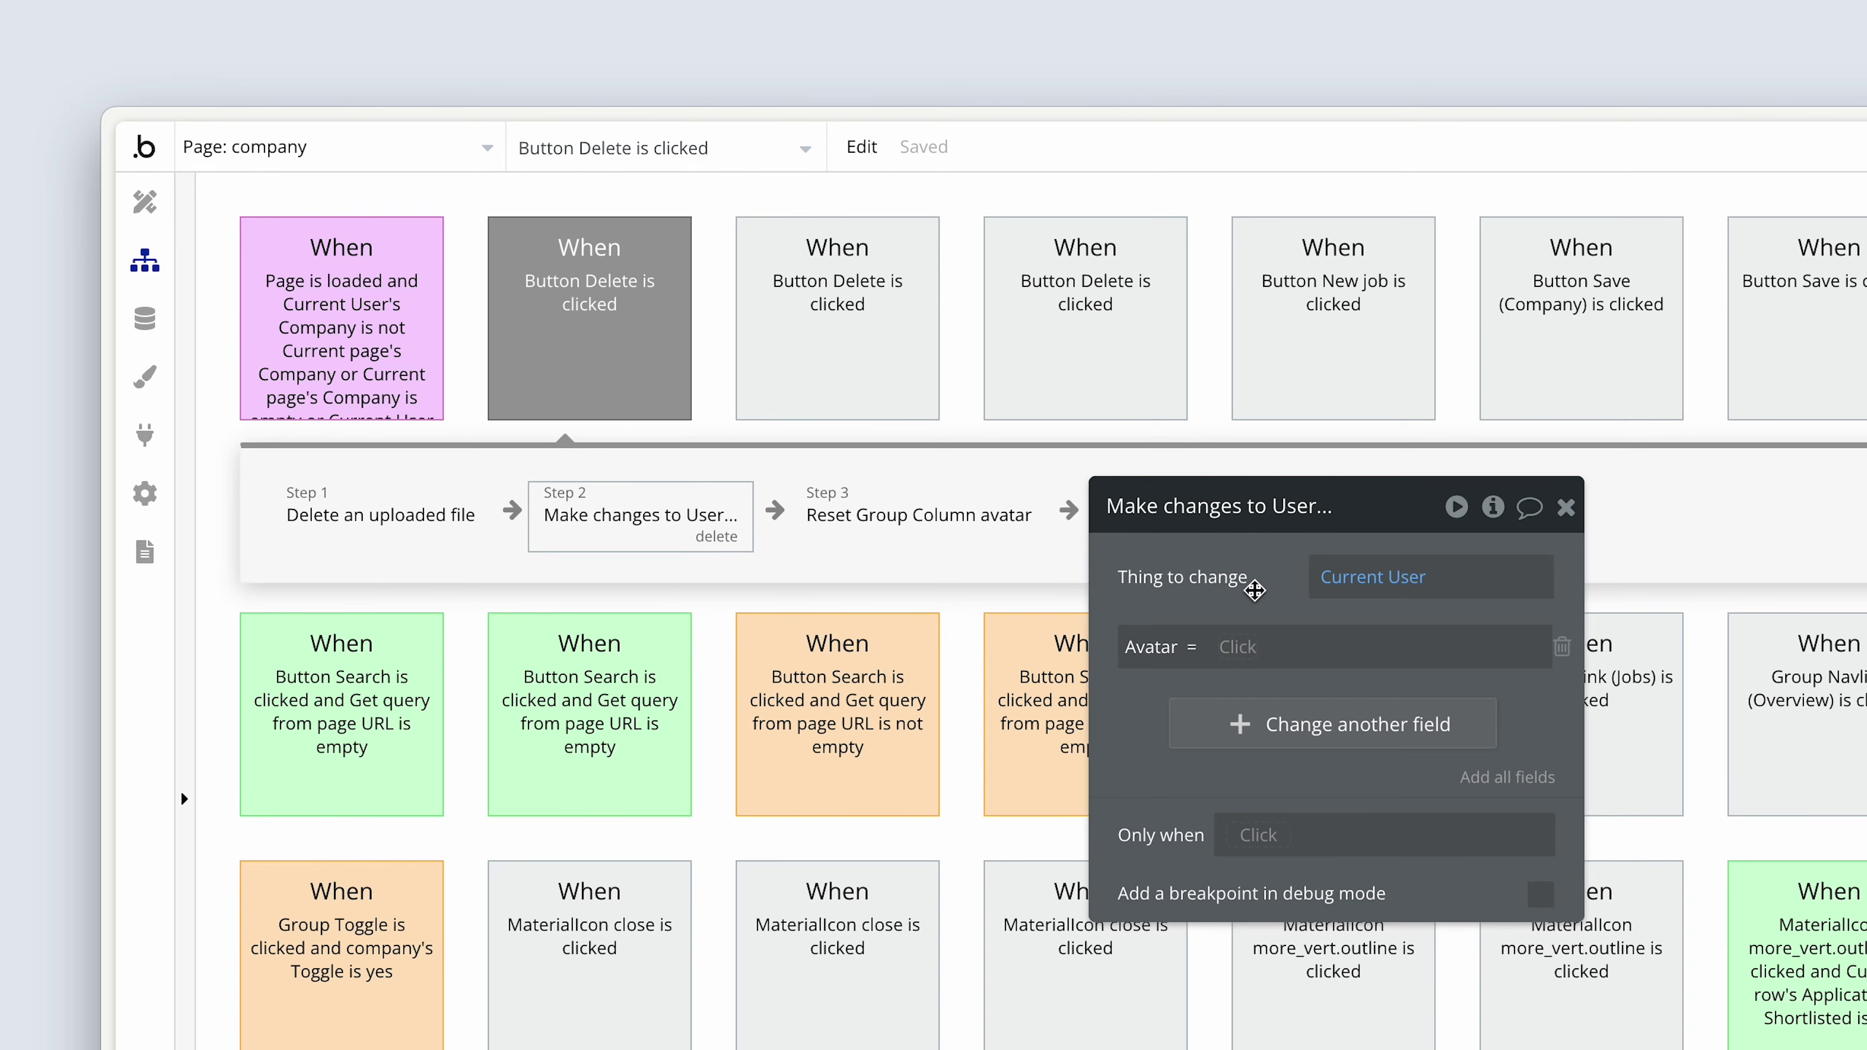
mouse_move(1254, 590)
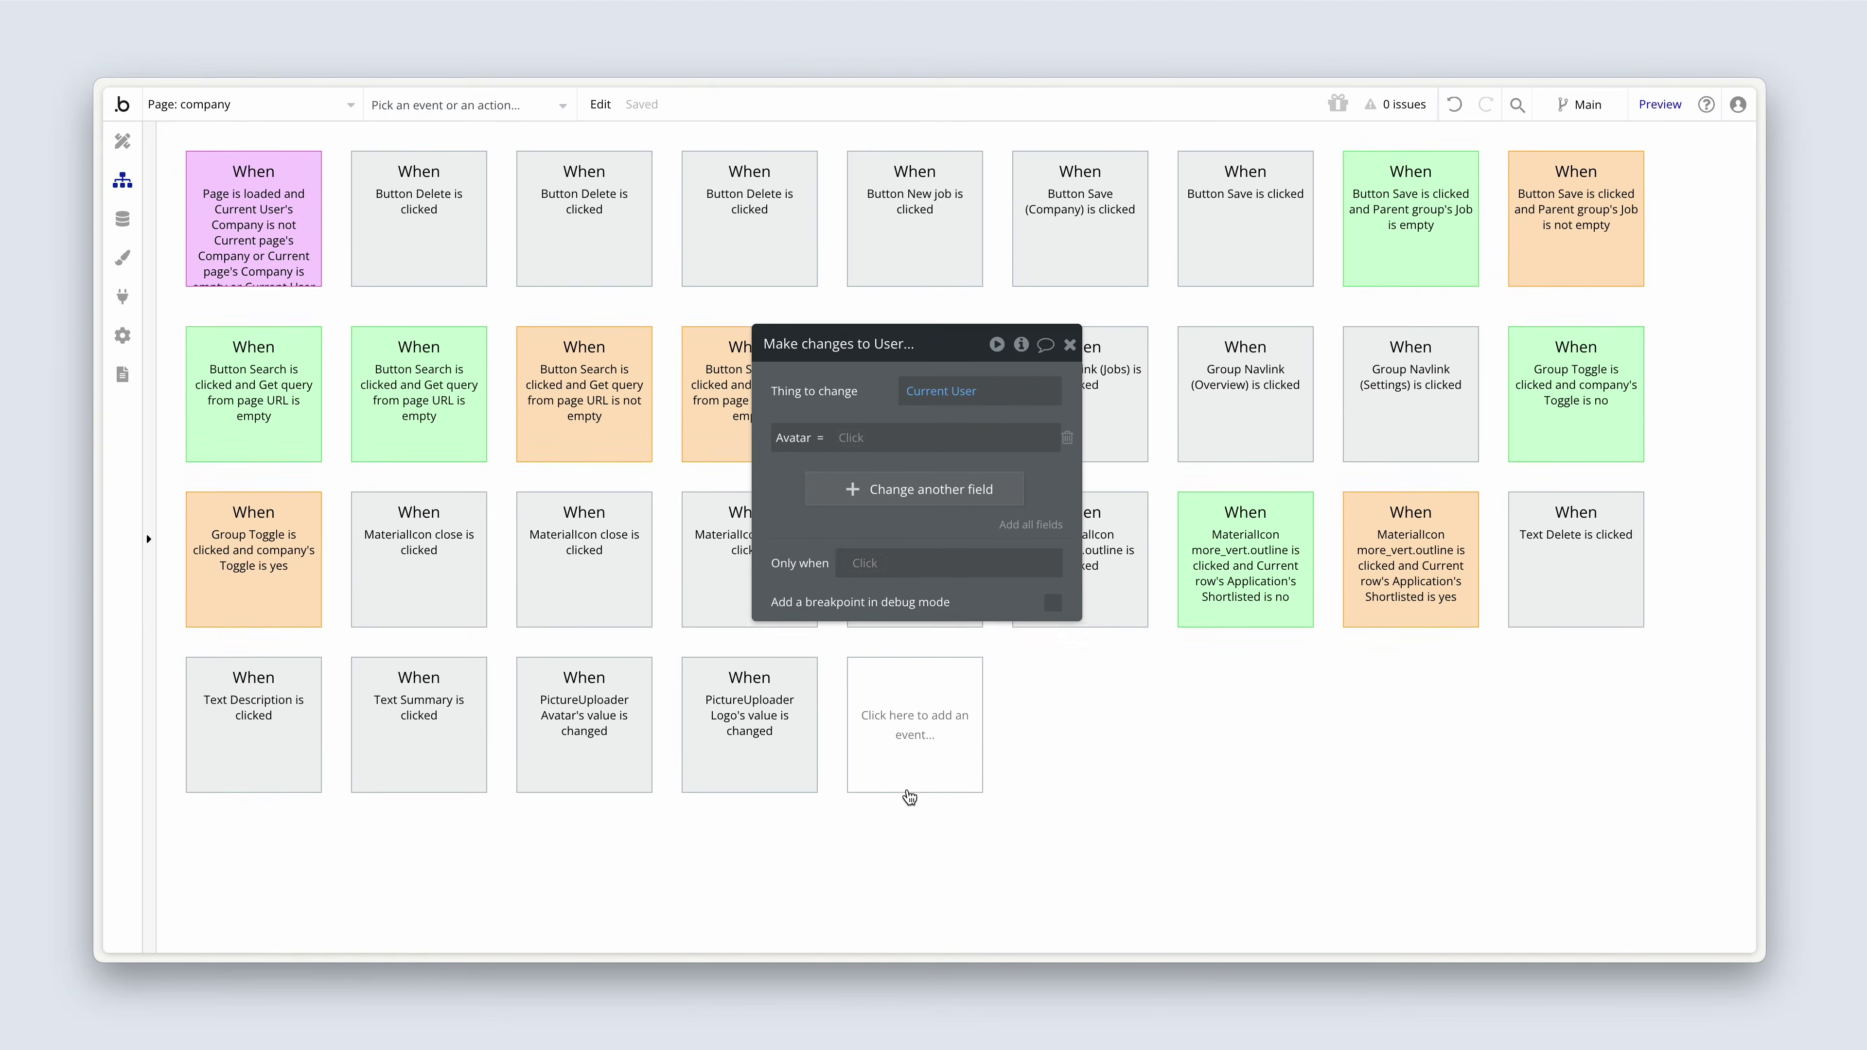
- Create a custom event named 'Delete avatar' with event colour Purple
left_click(909, 796)
scroll(871, 795, "down", 2)
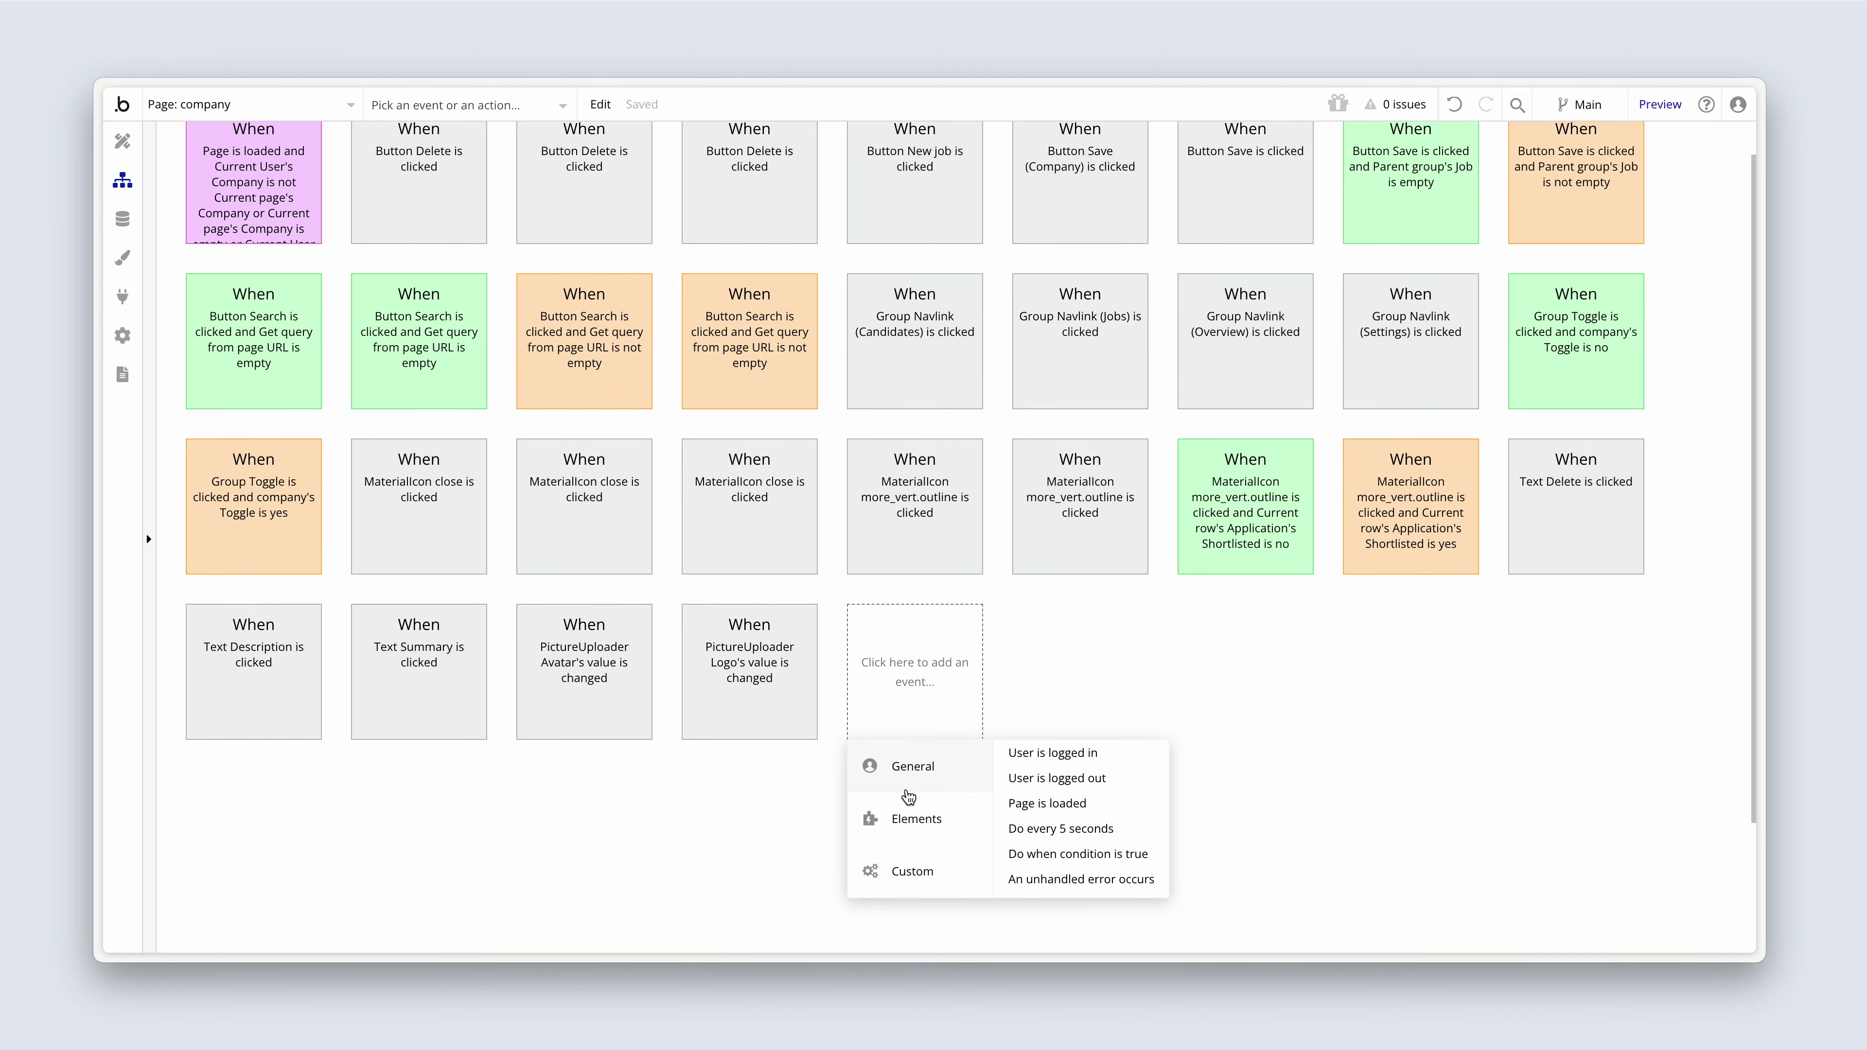
mouse_move(915, 771)
left_click(1066, 654)
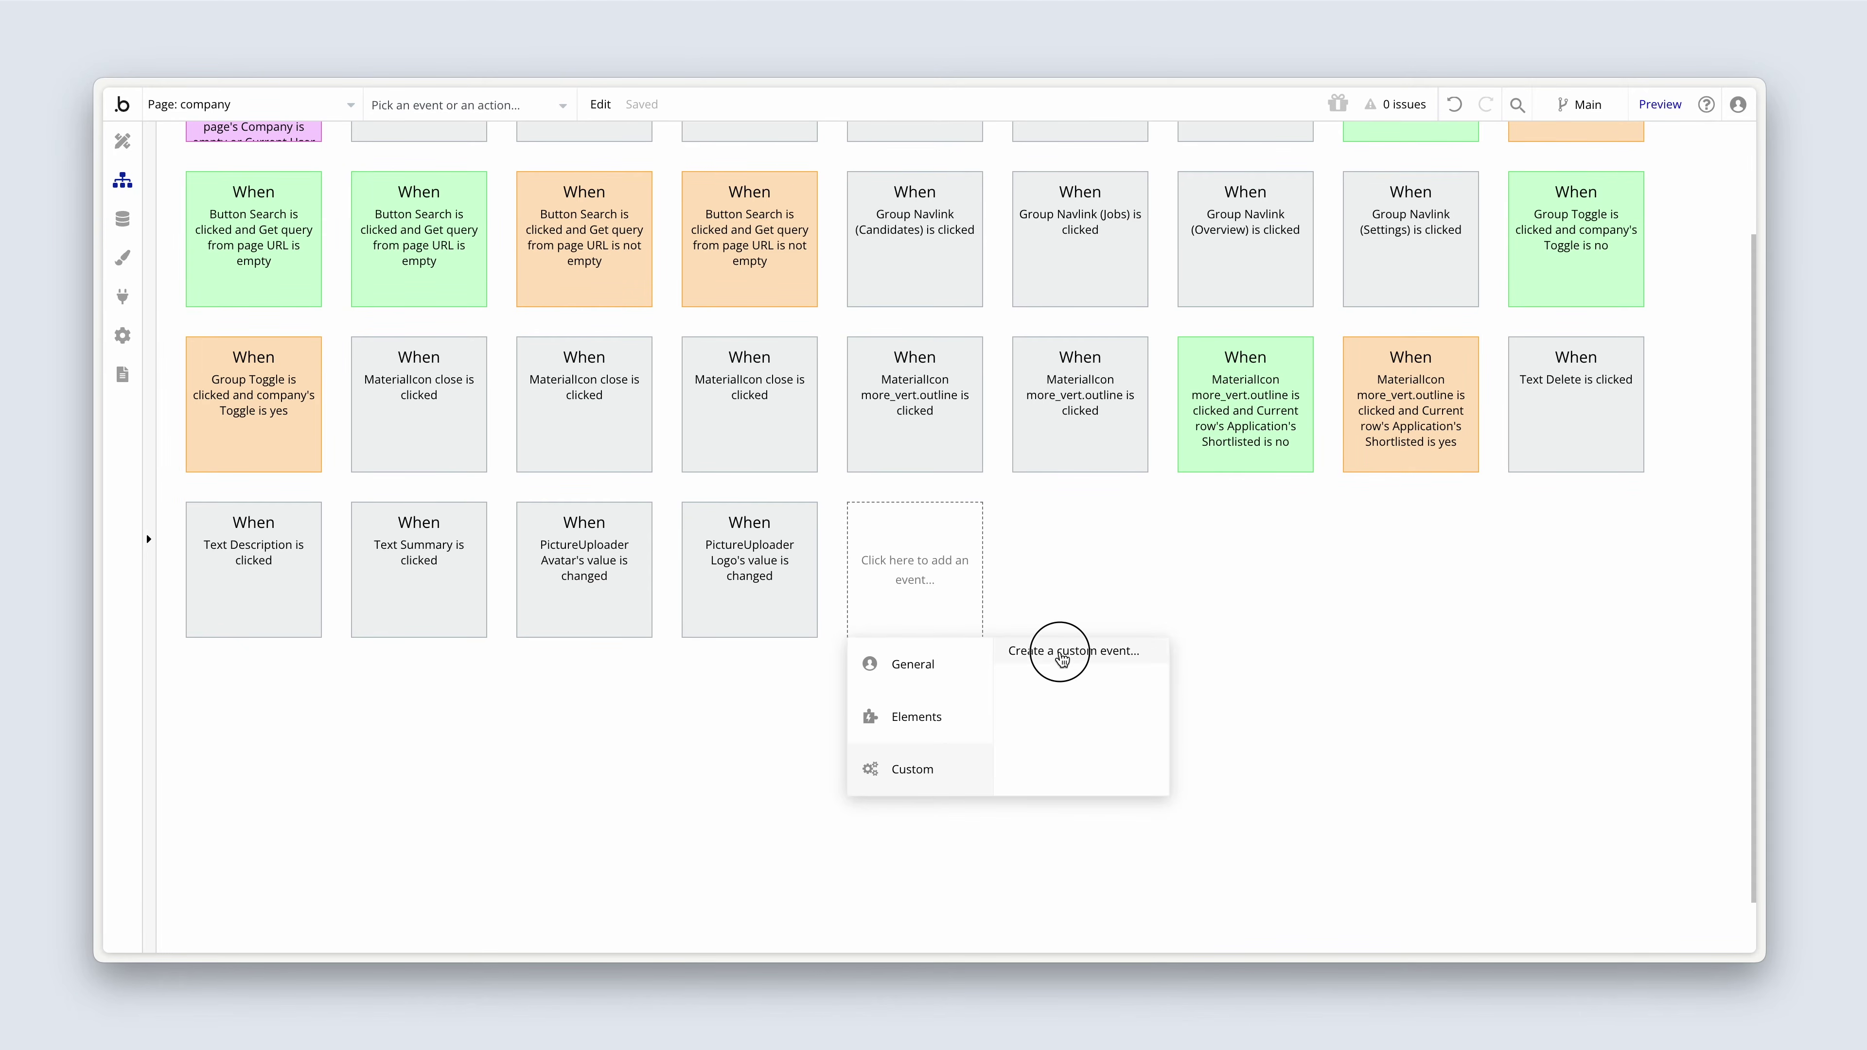
left_click(968, 398)
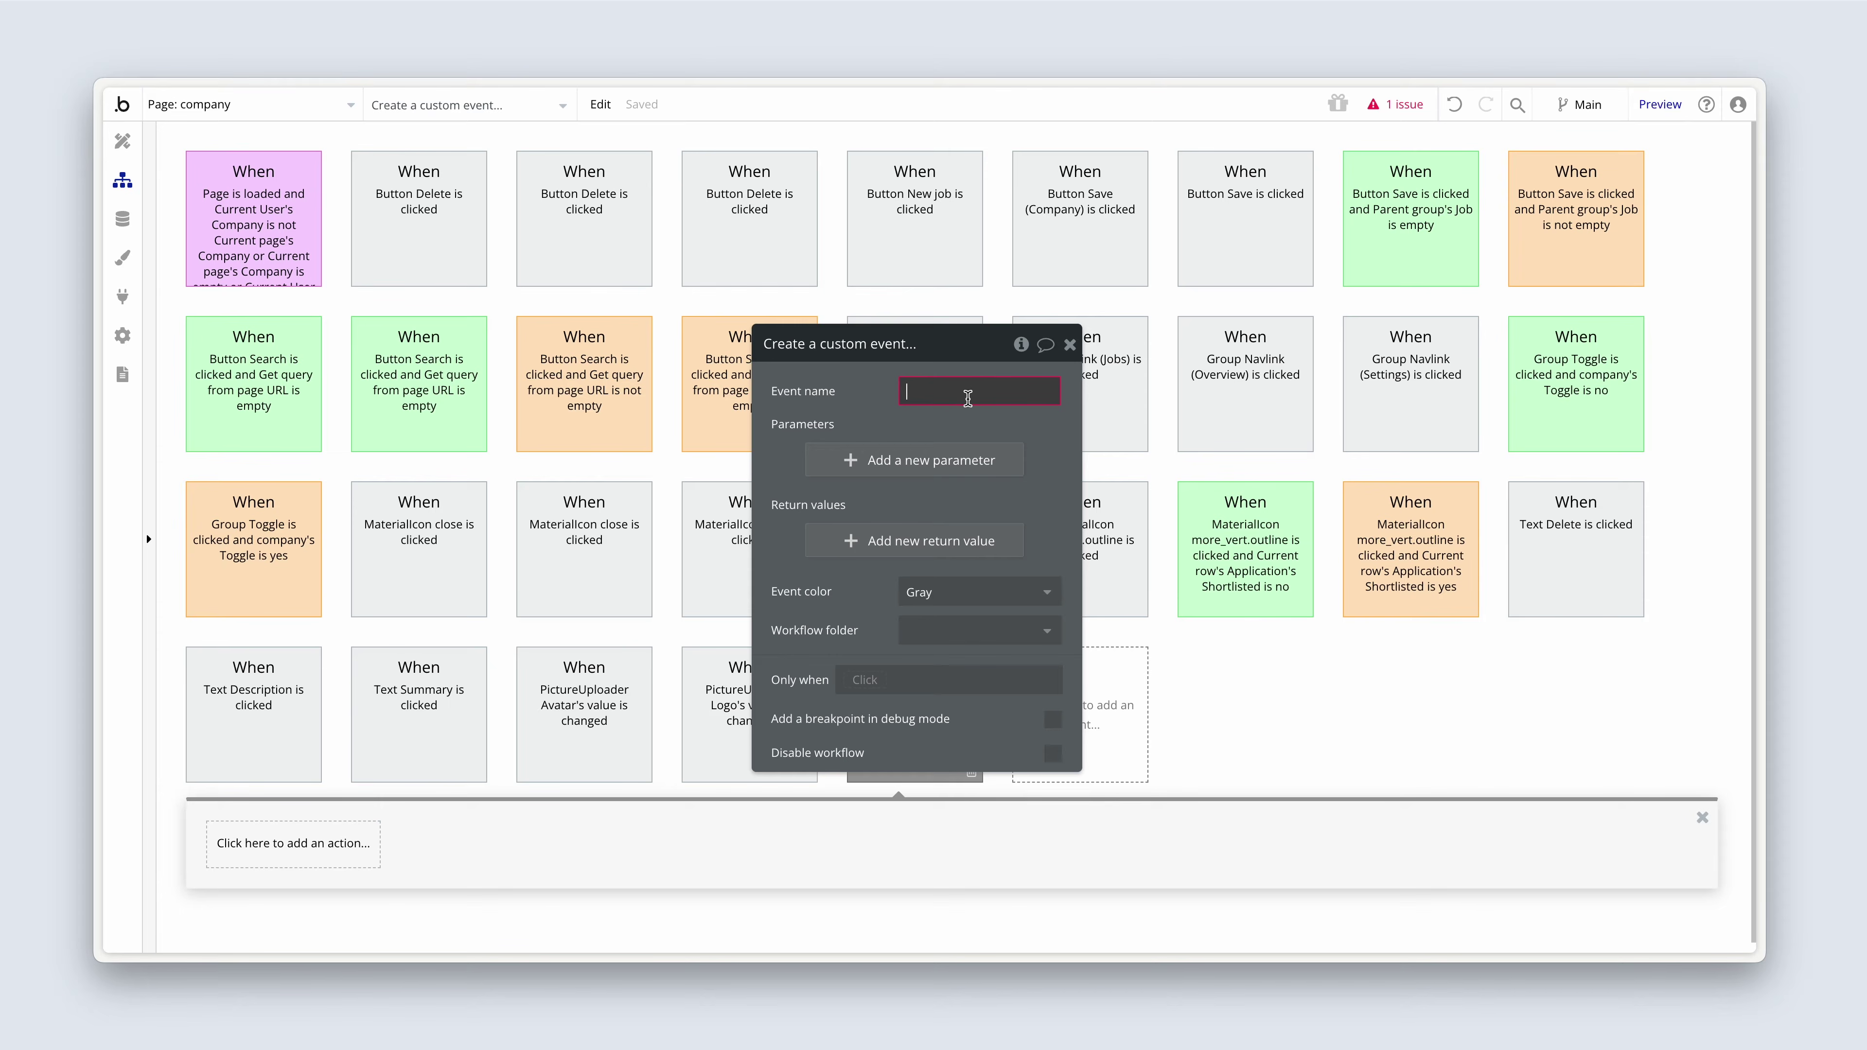
type("Delete avatar")
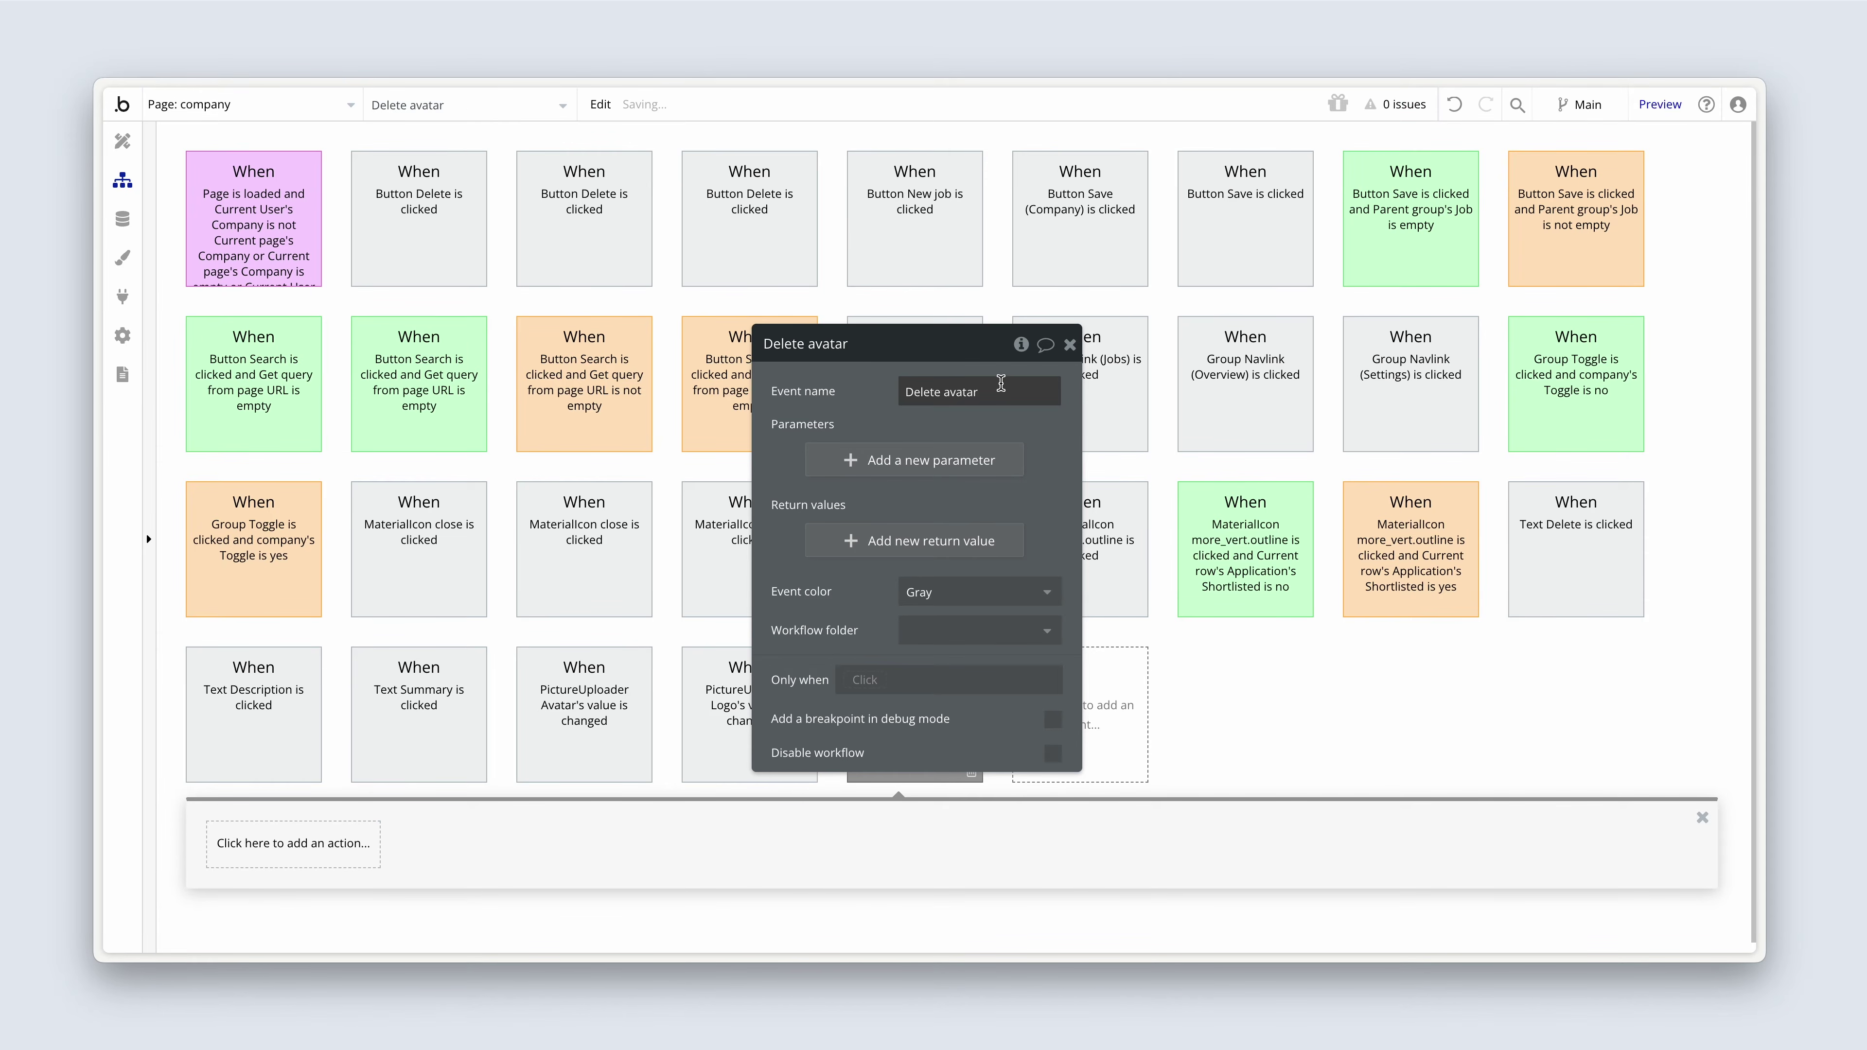
left_click(983, 603)
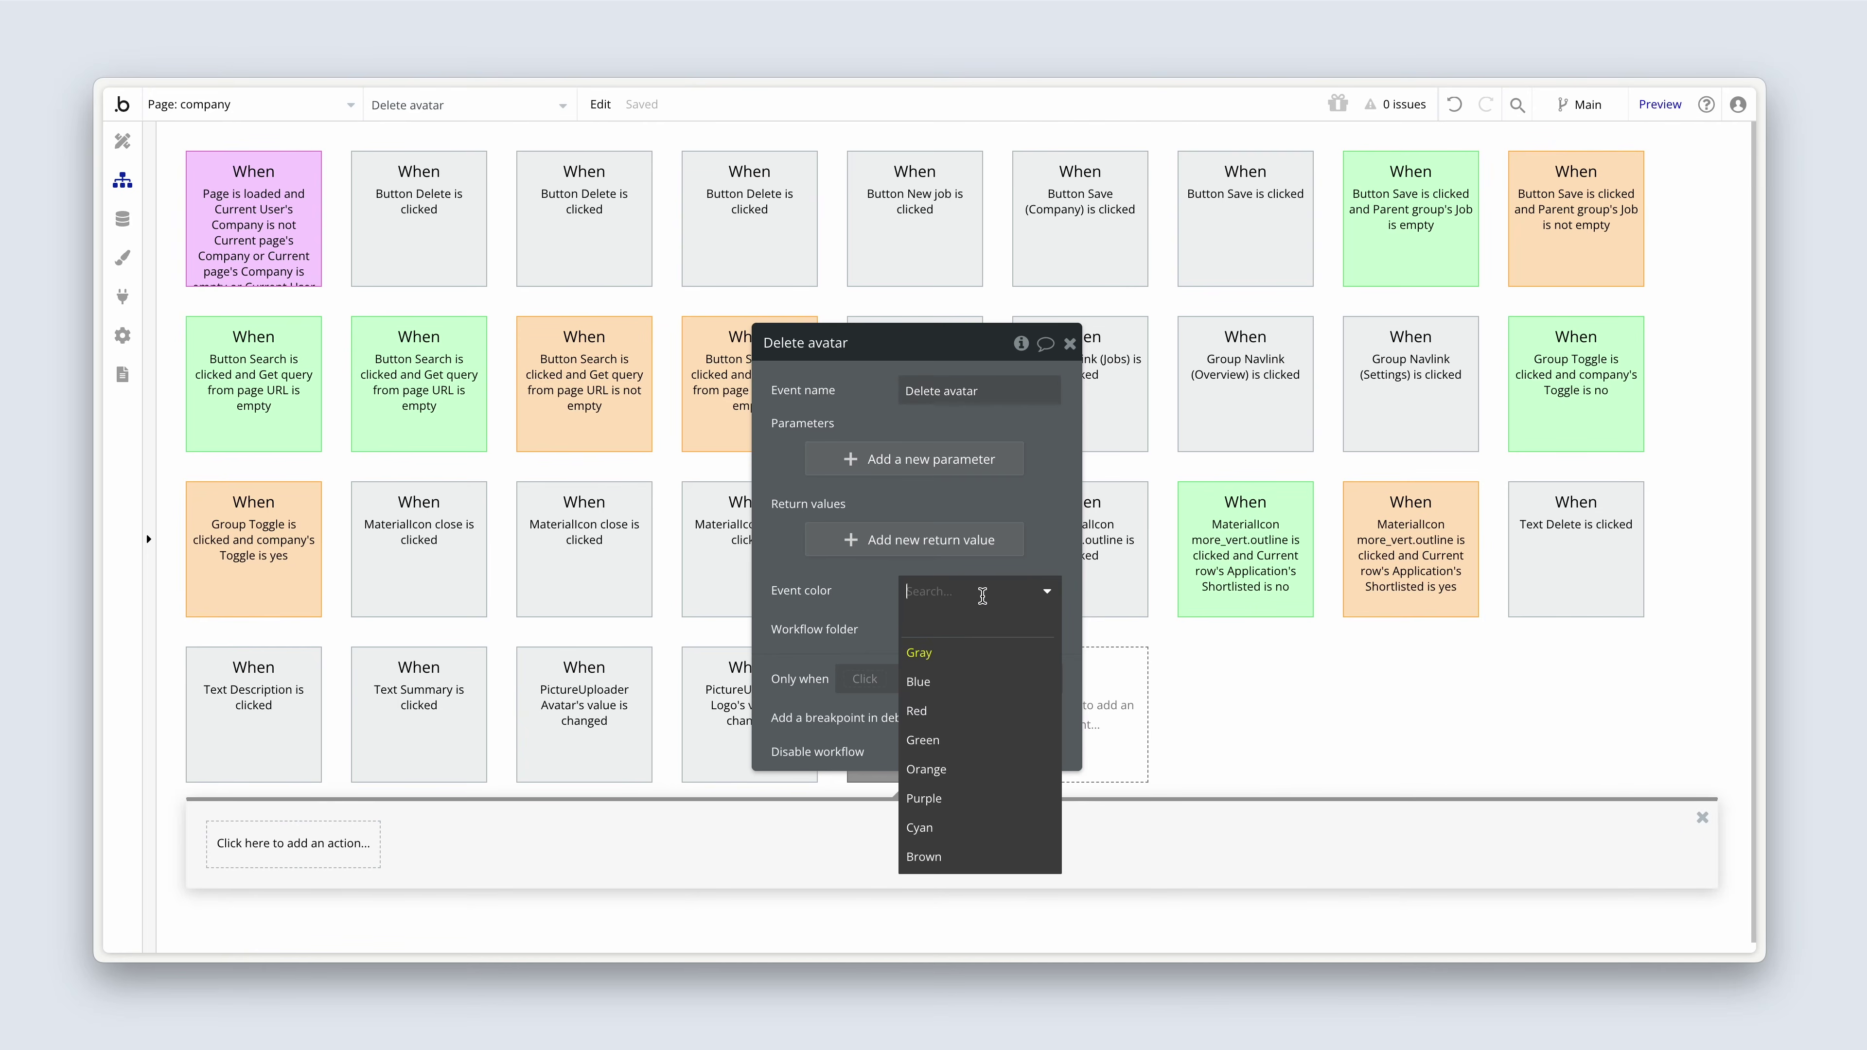
left_click(978, 798)
left_click_drag(861, 647, 1107, 660)
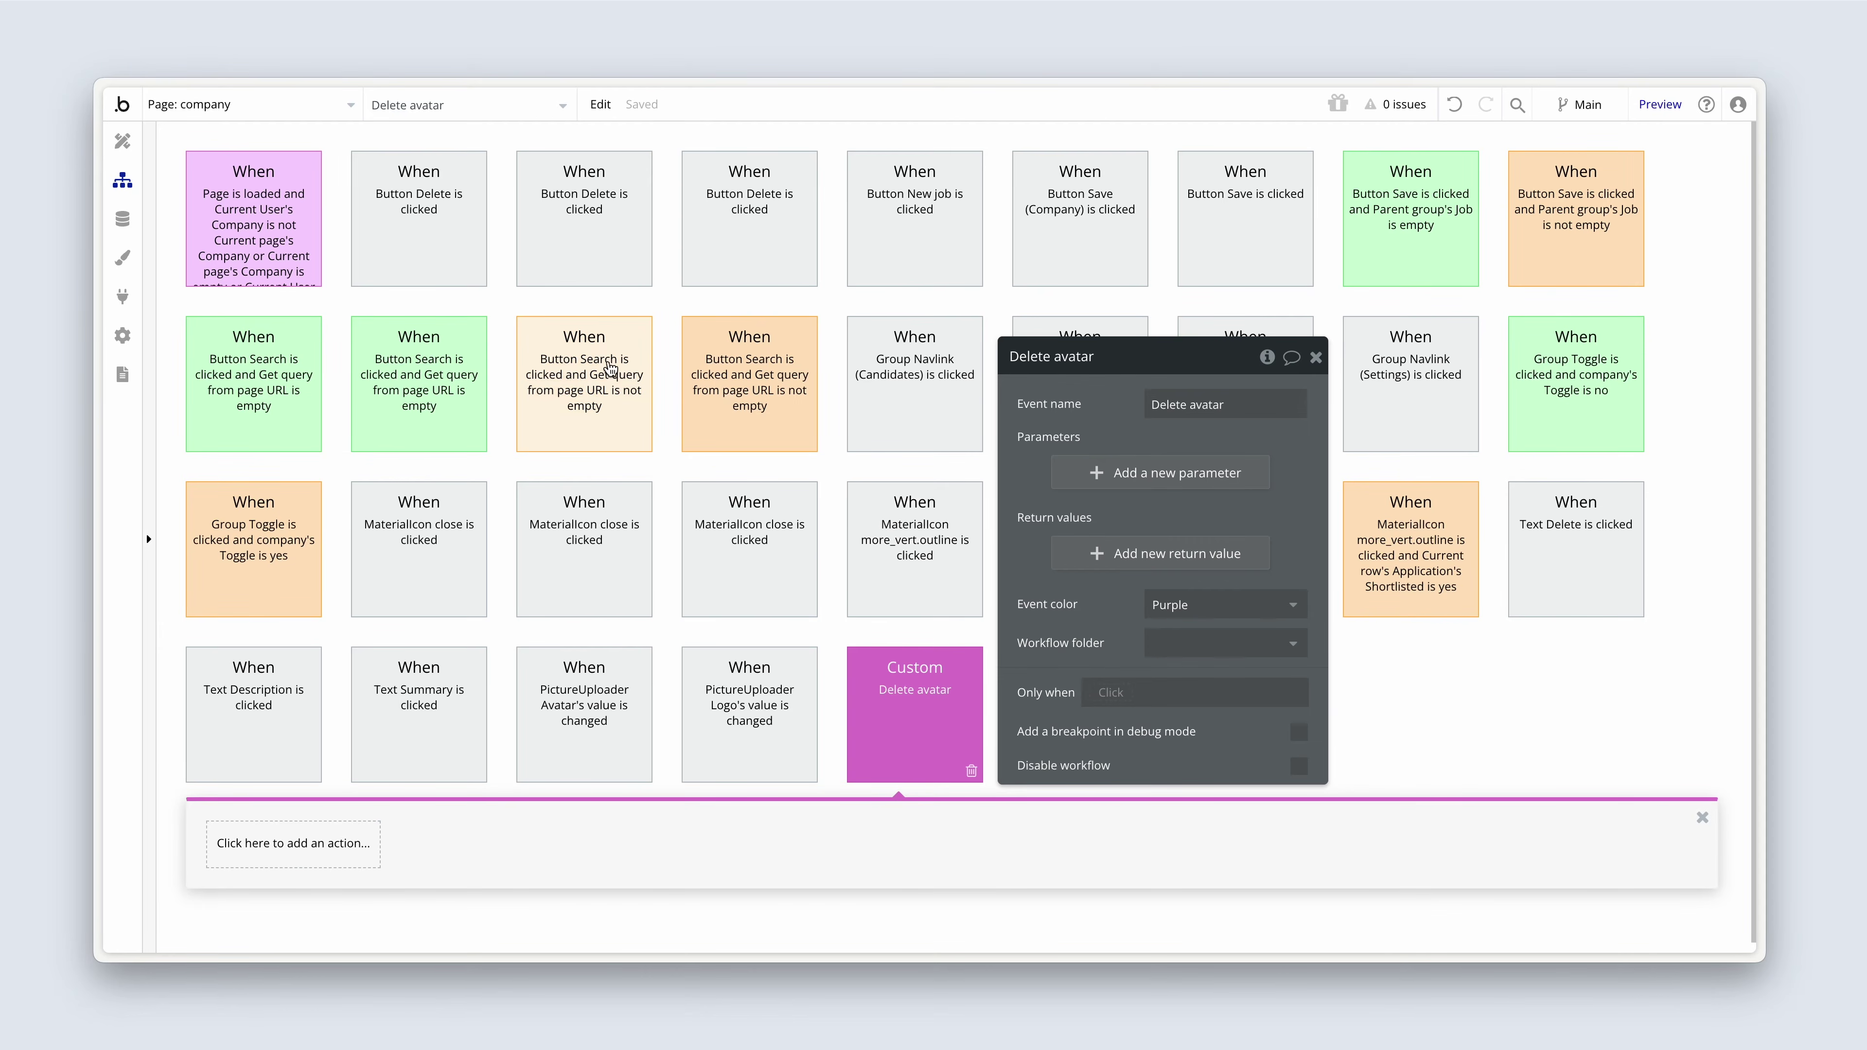
left_click(447, 239)
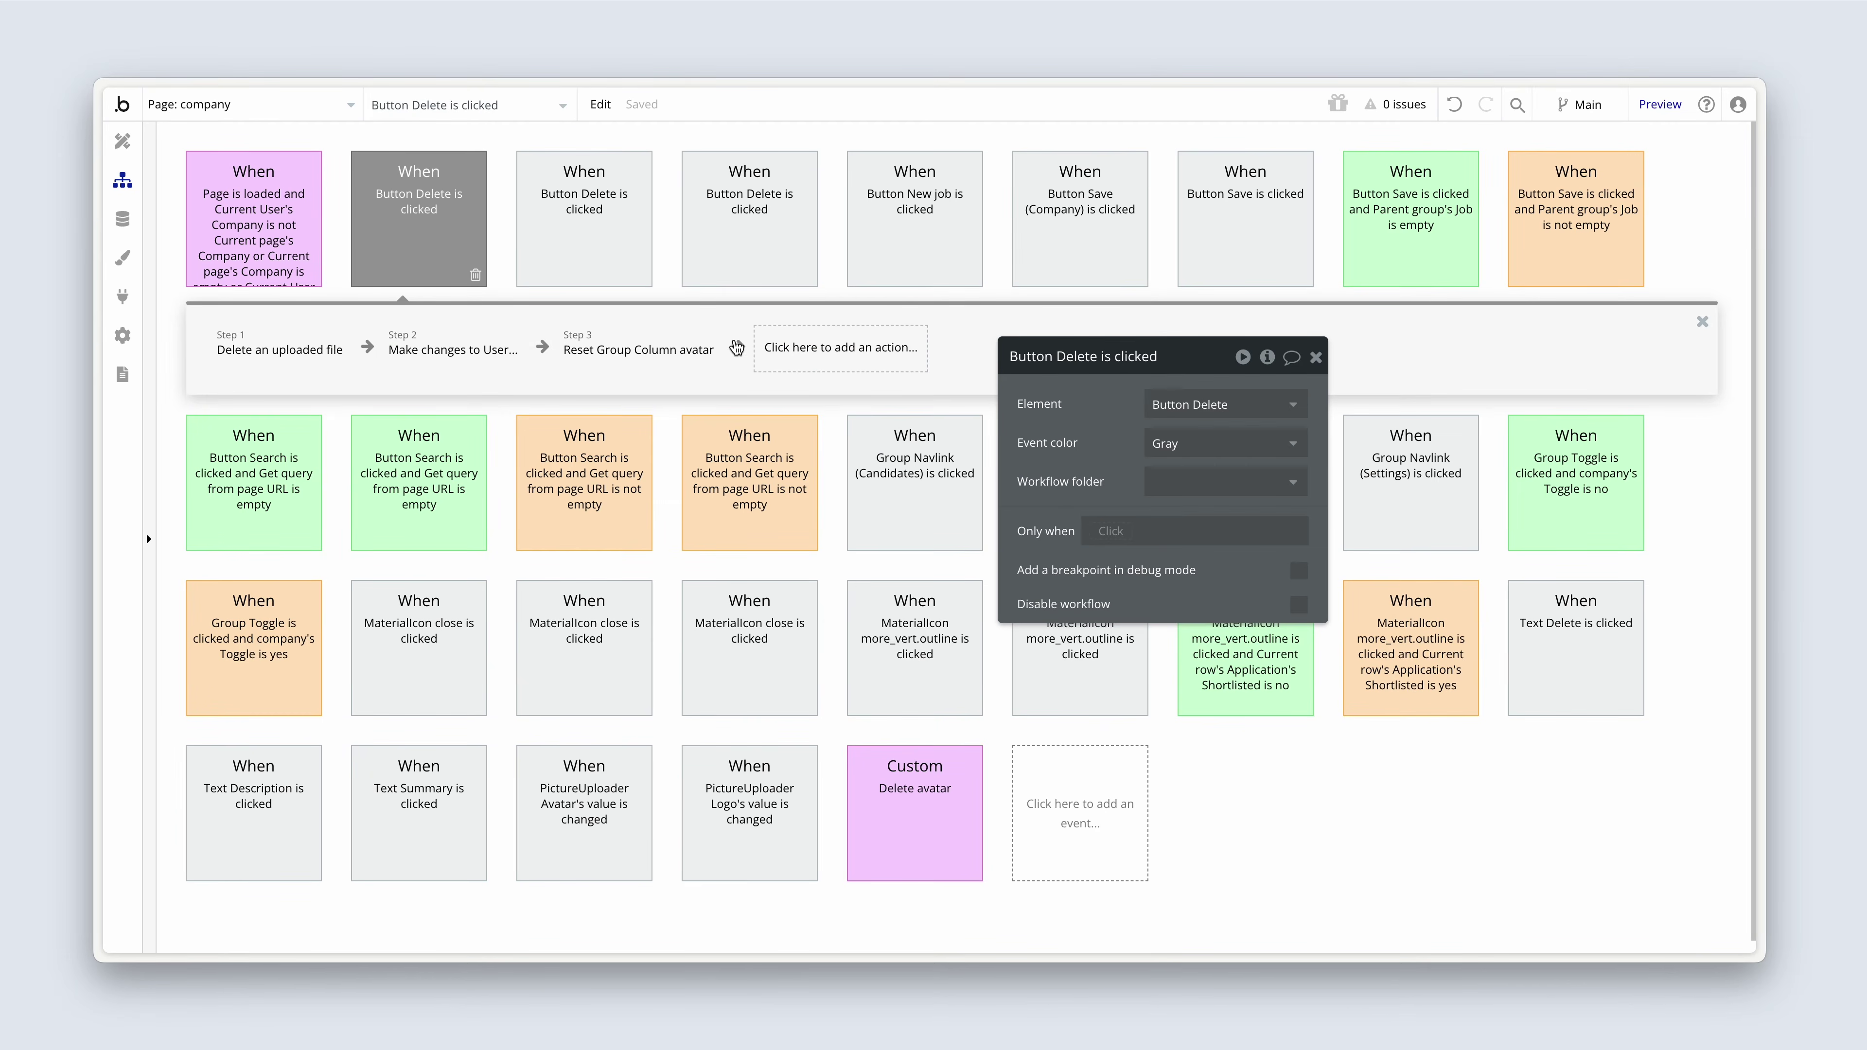
- Add a fourth step to Button Delete's workflow that triggers the Delete avatar custom event
left_click(797, 359)
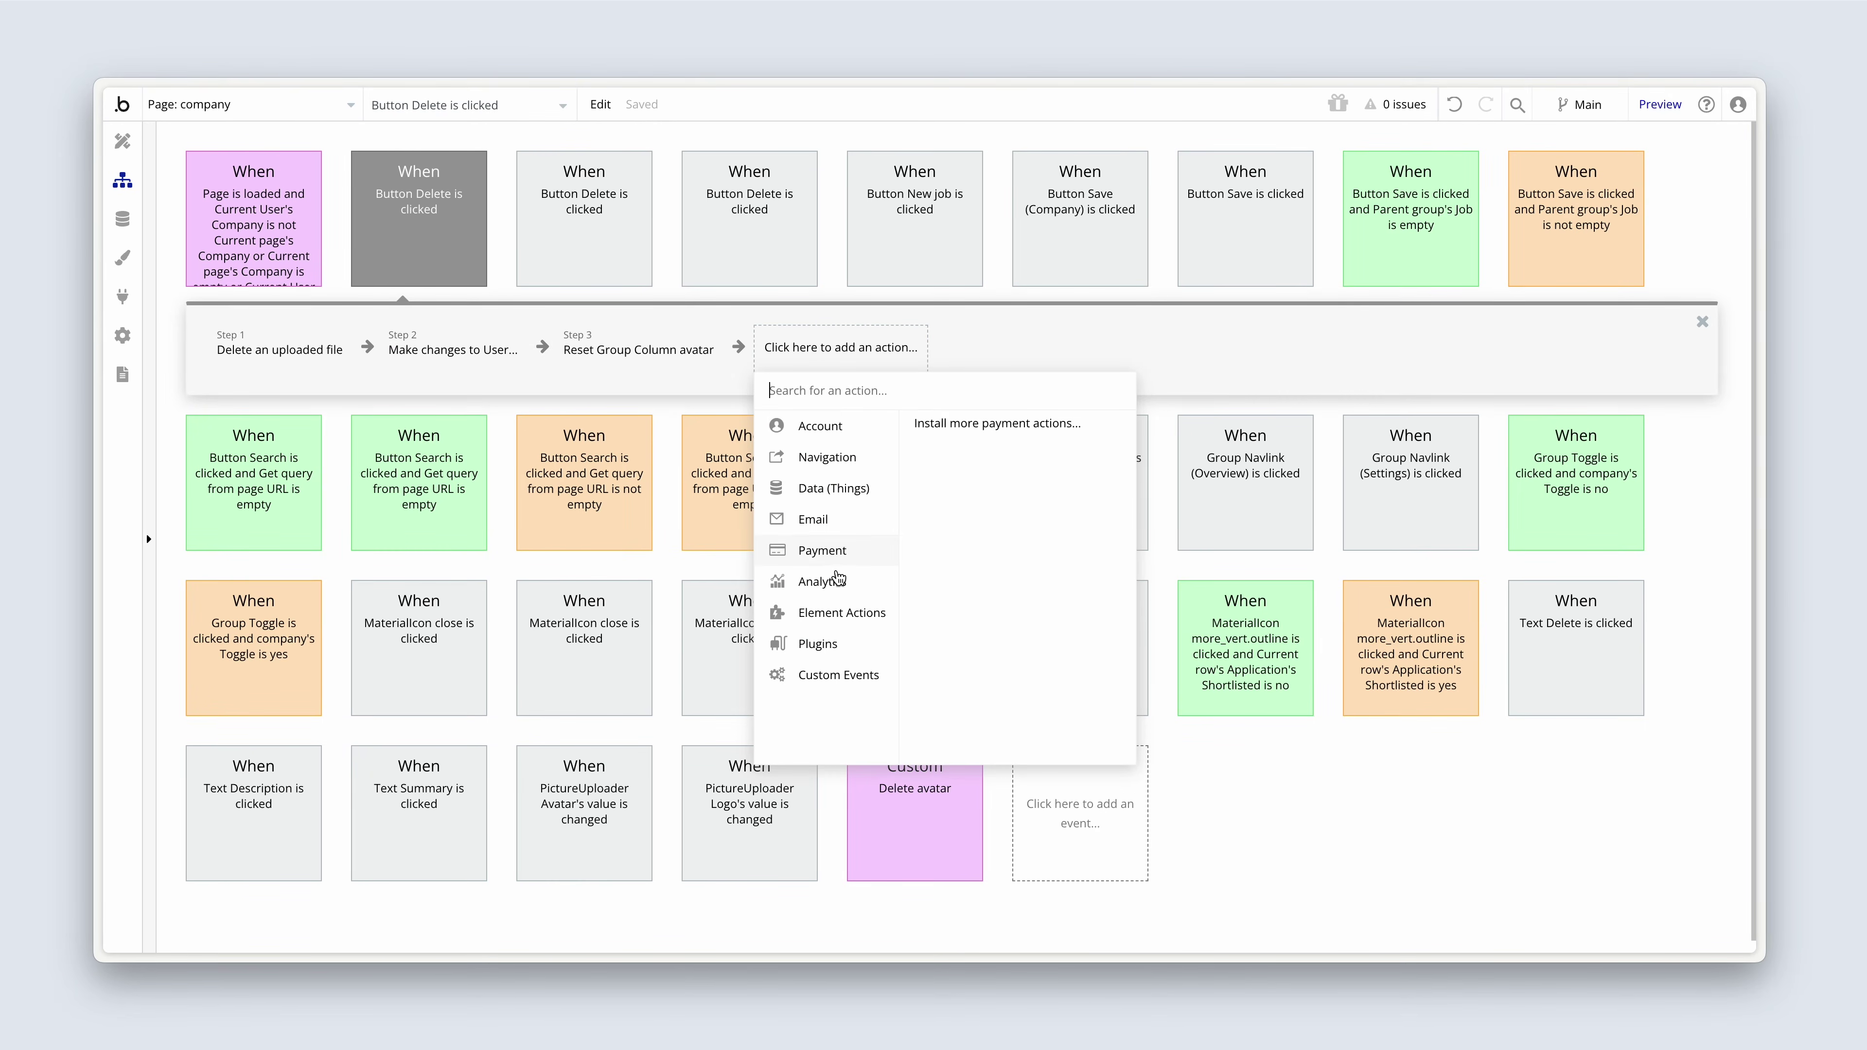
mouse_move(842, 686)
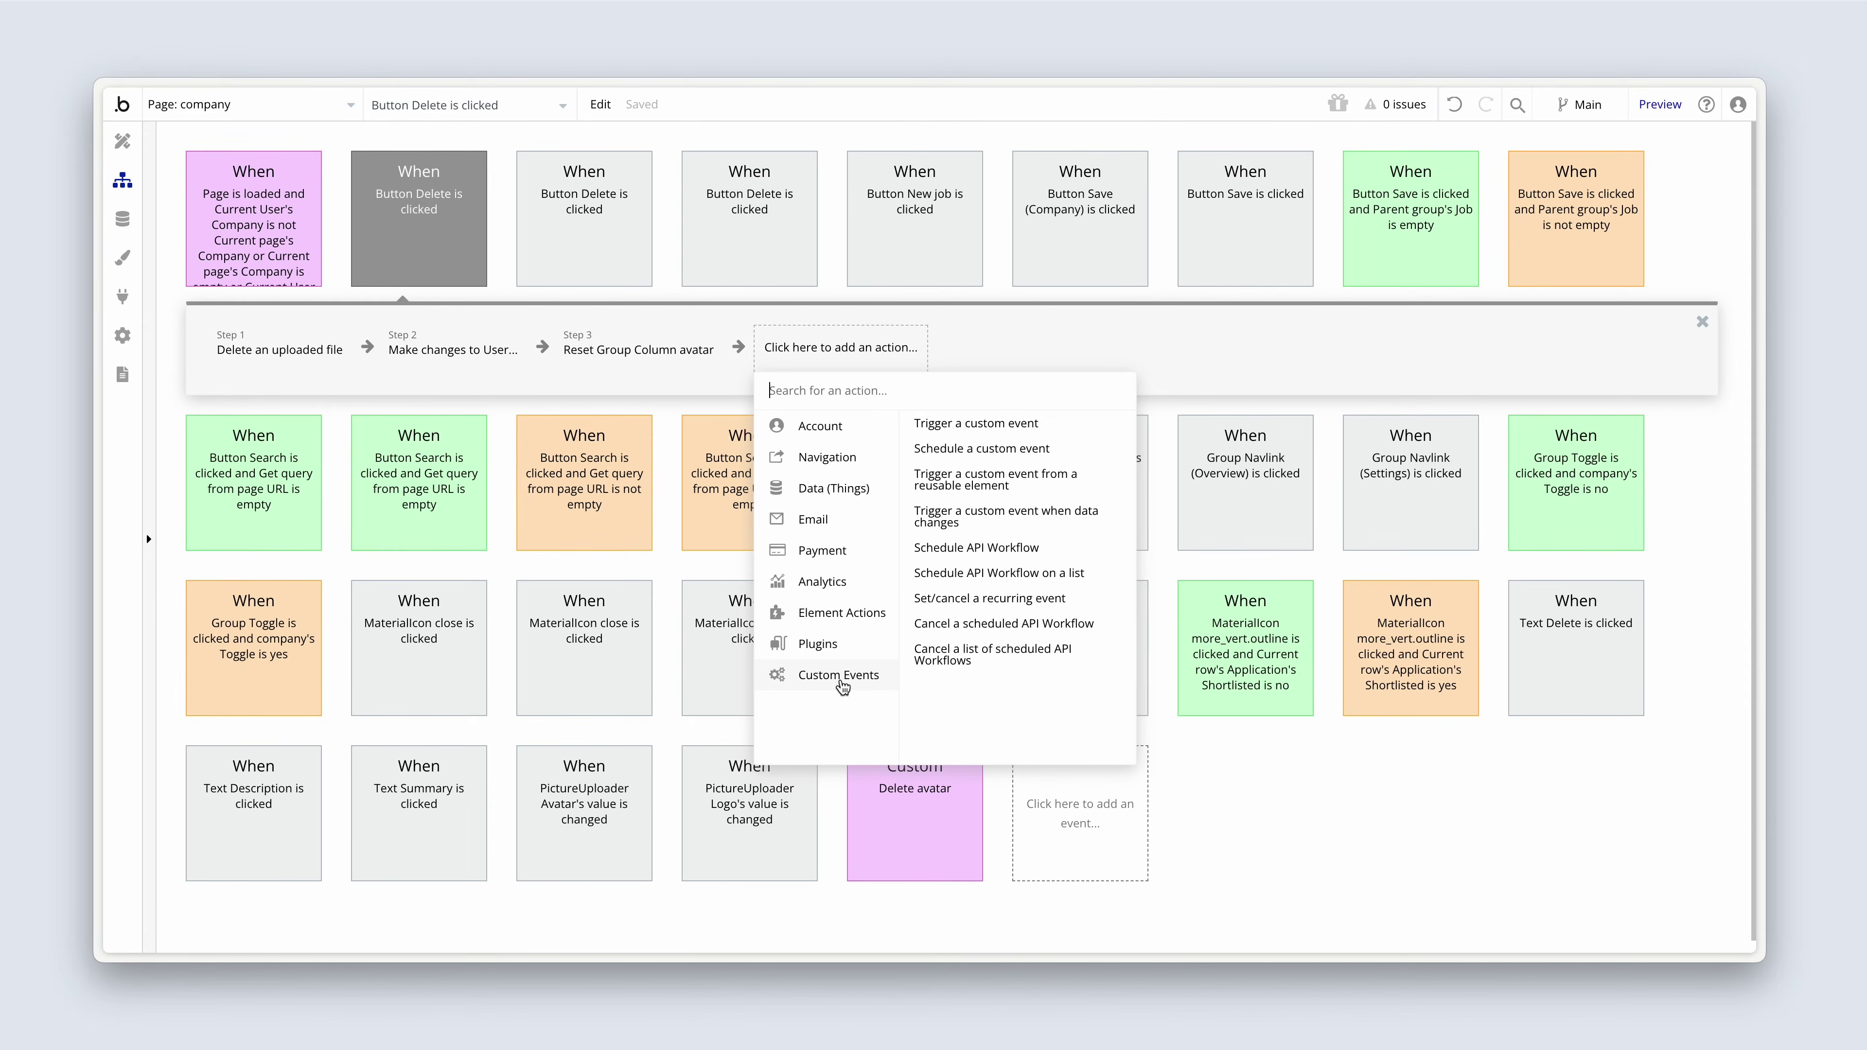
left_click(1023, 417)
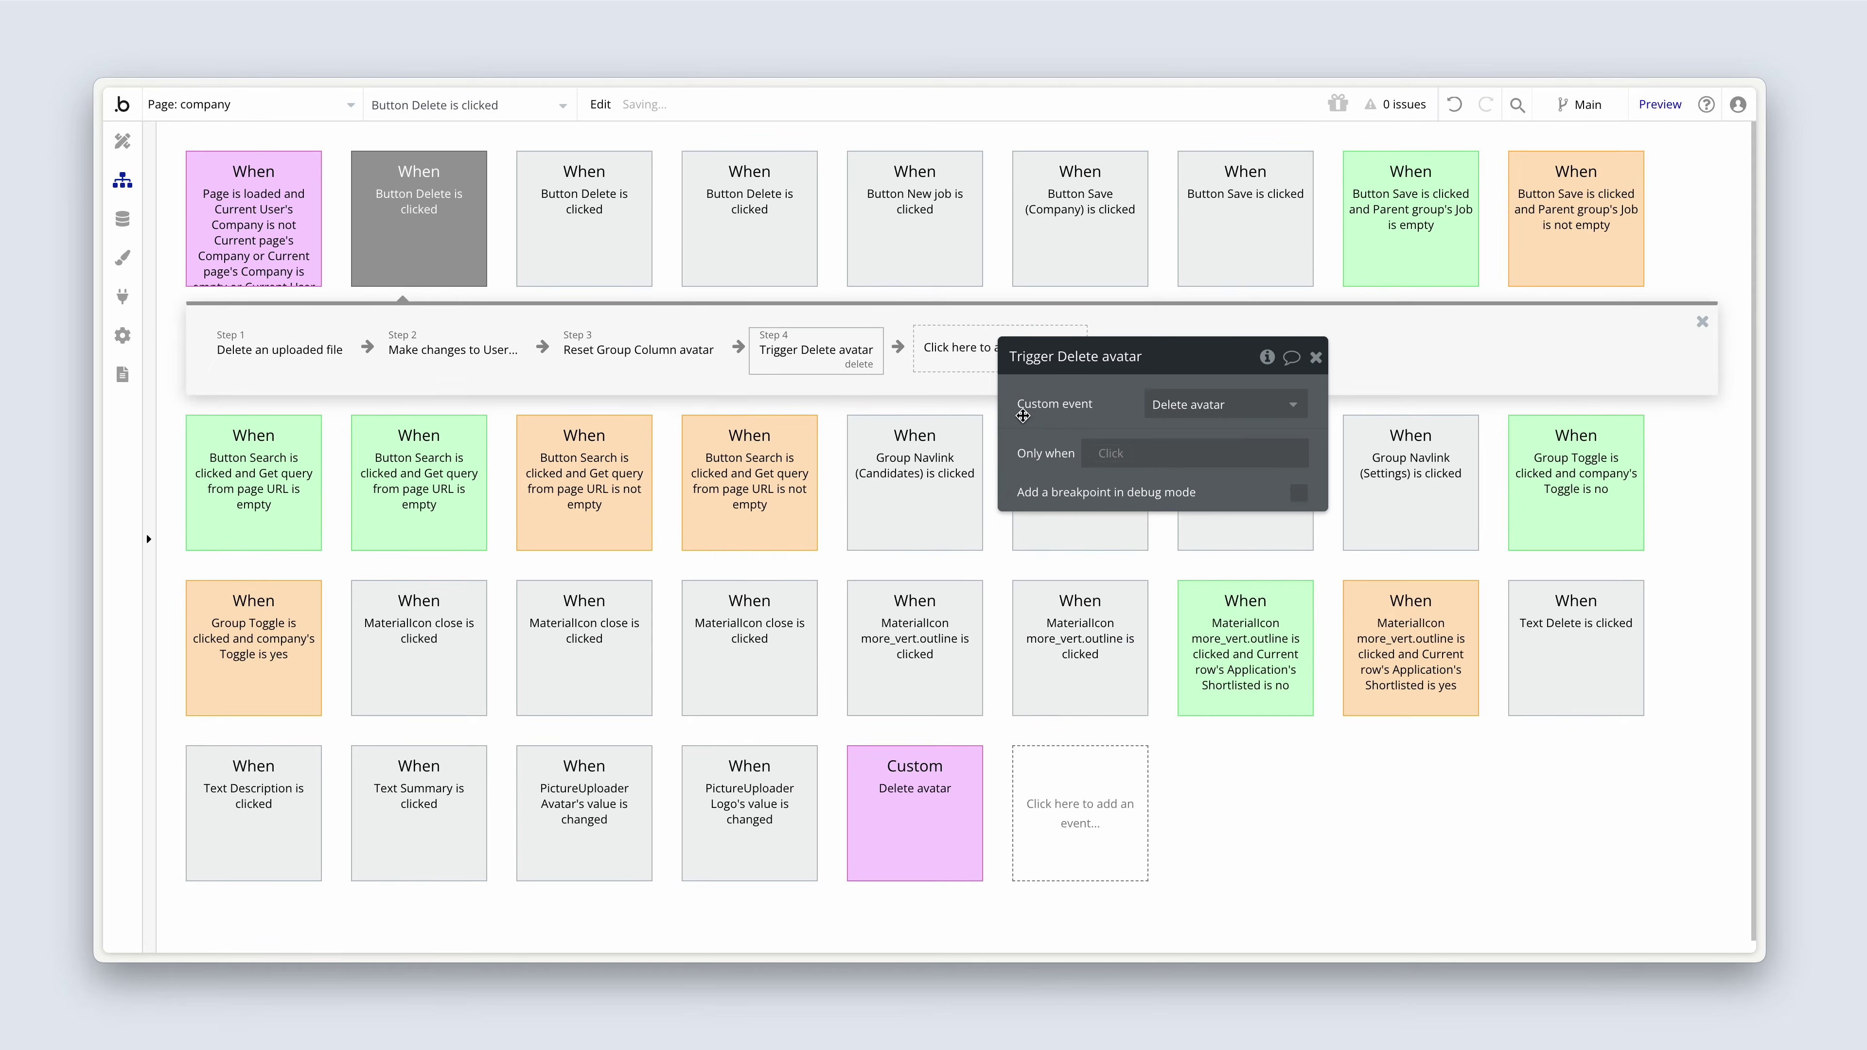
left_click_drag(1113, 416, 1028, 402)
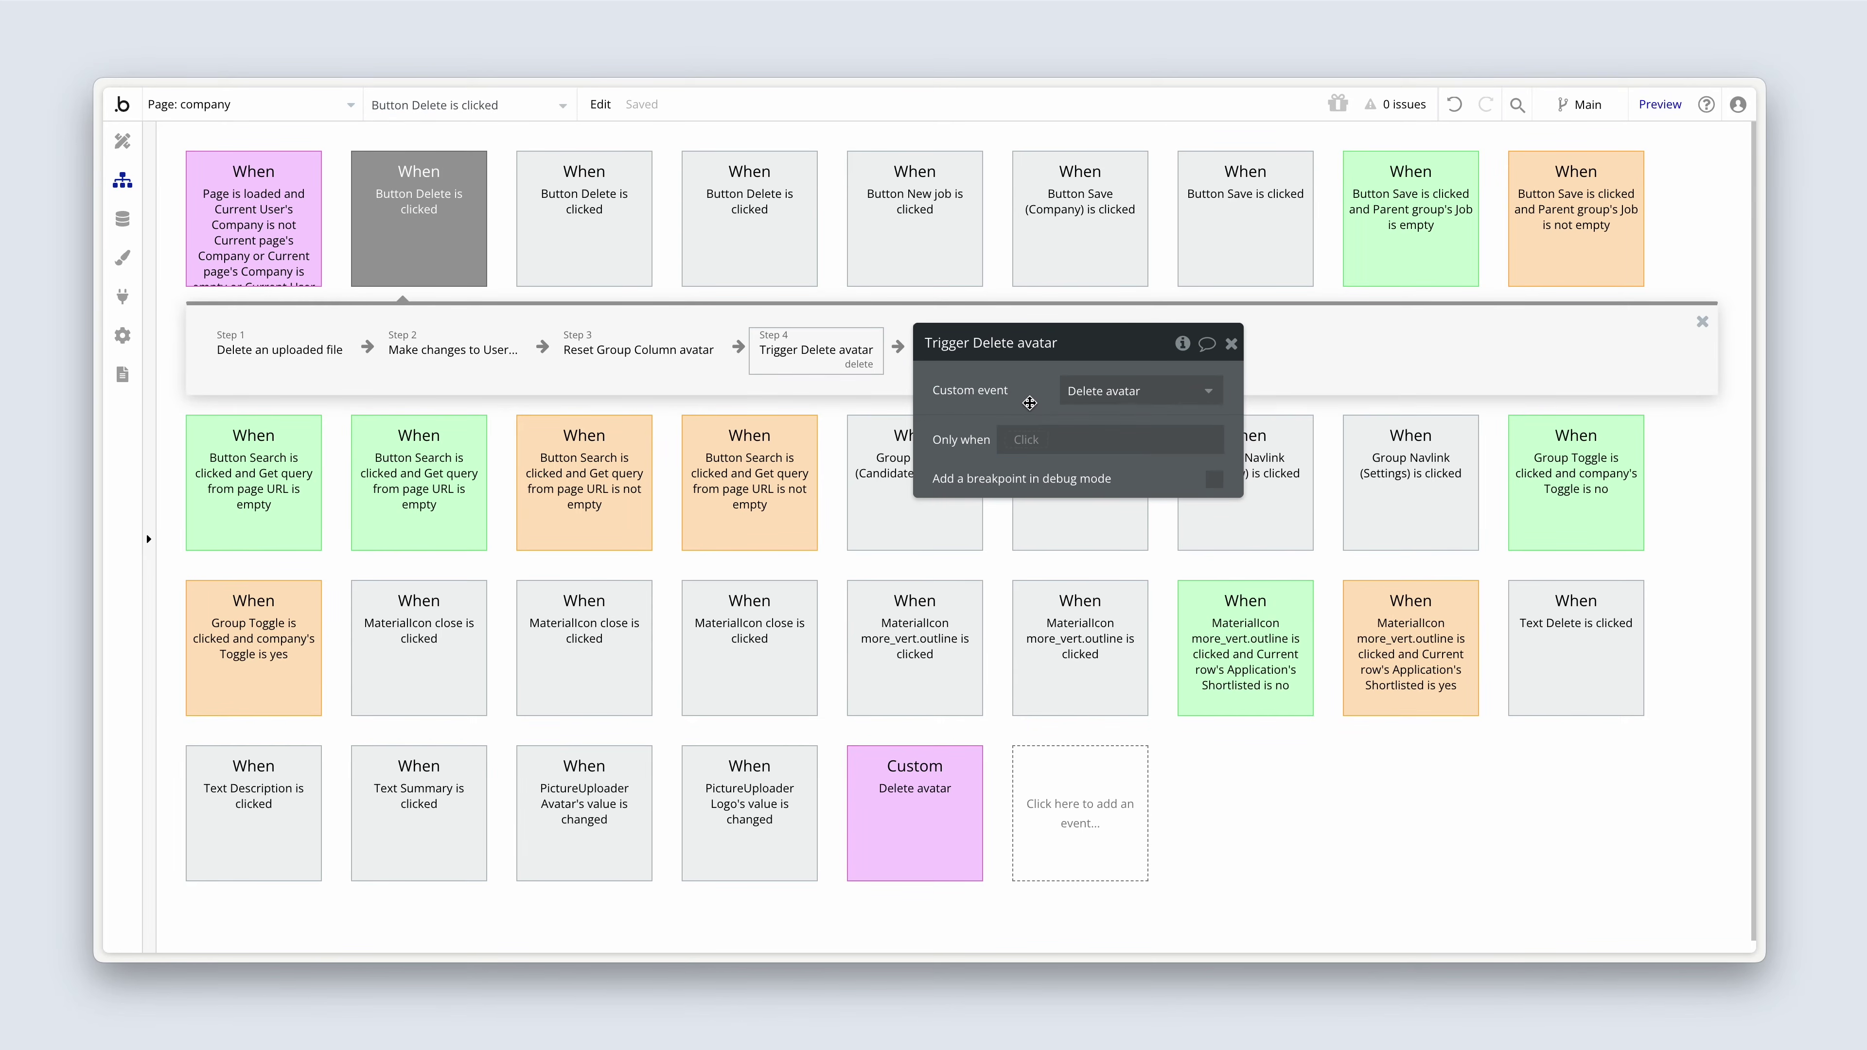
- Cut the Delete an uploaded file step and paste it into the Delete avatar event
right_click(278, 356)
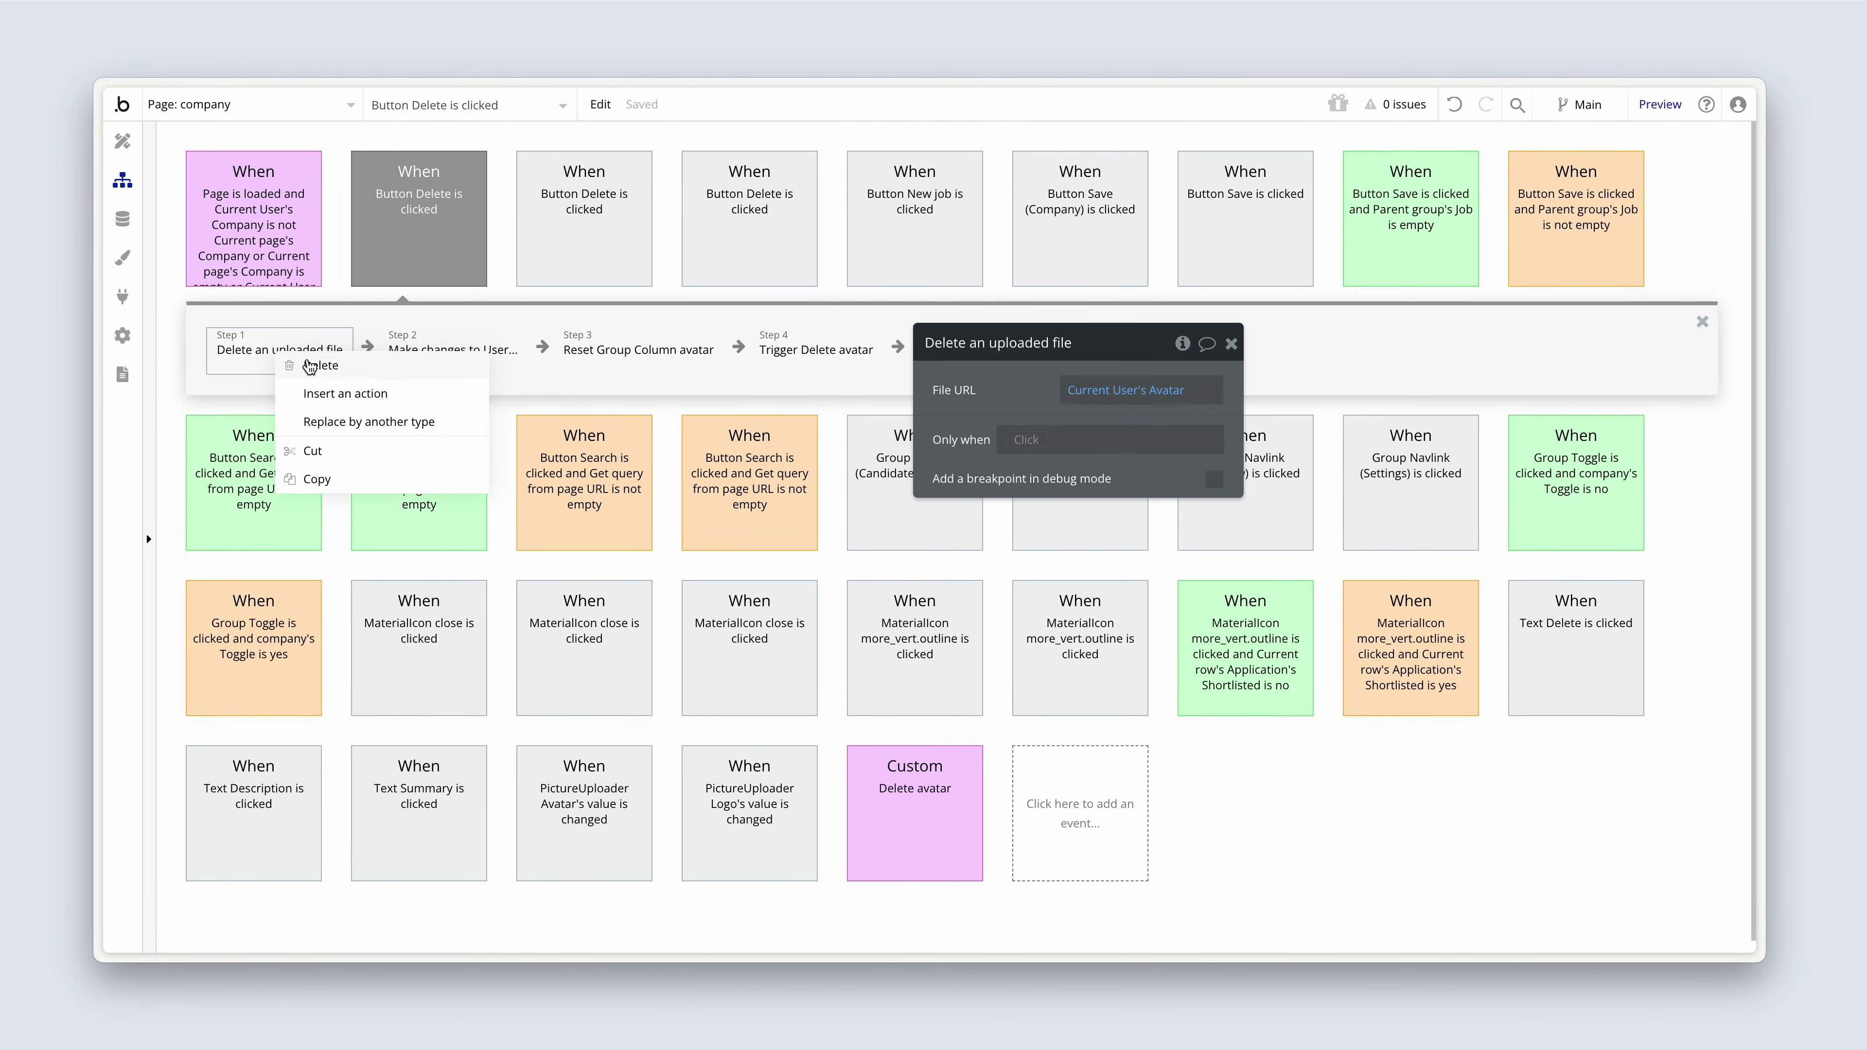
left_click(362, 452)
left_click(908, 809)
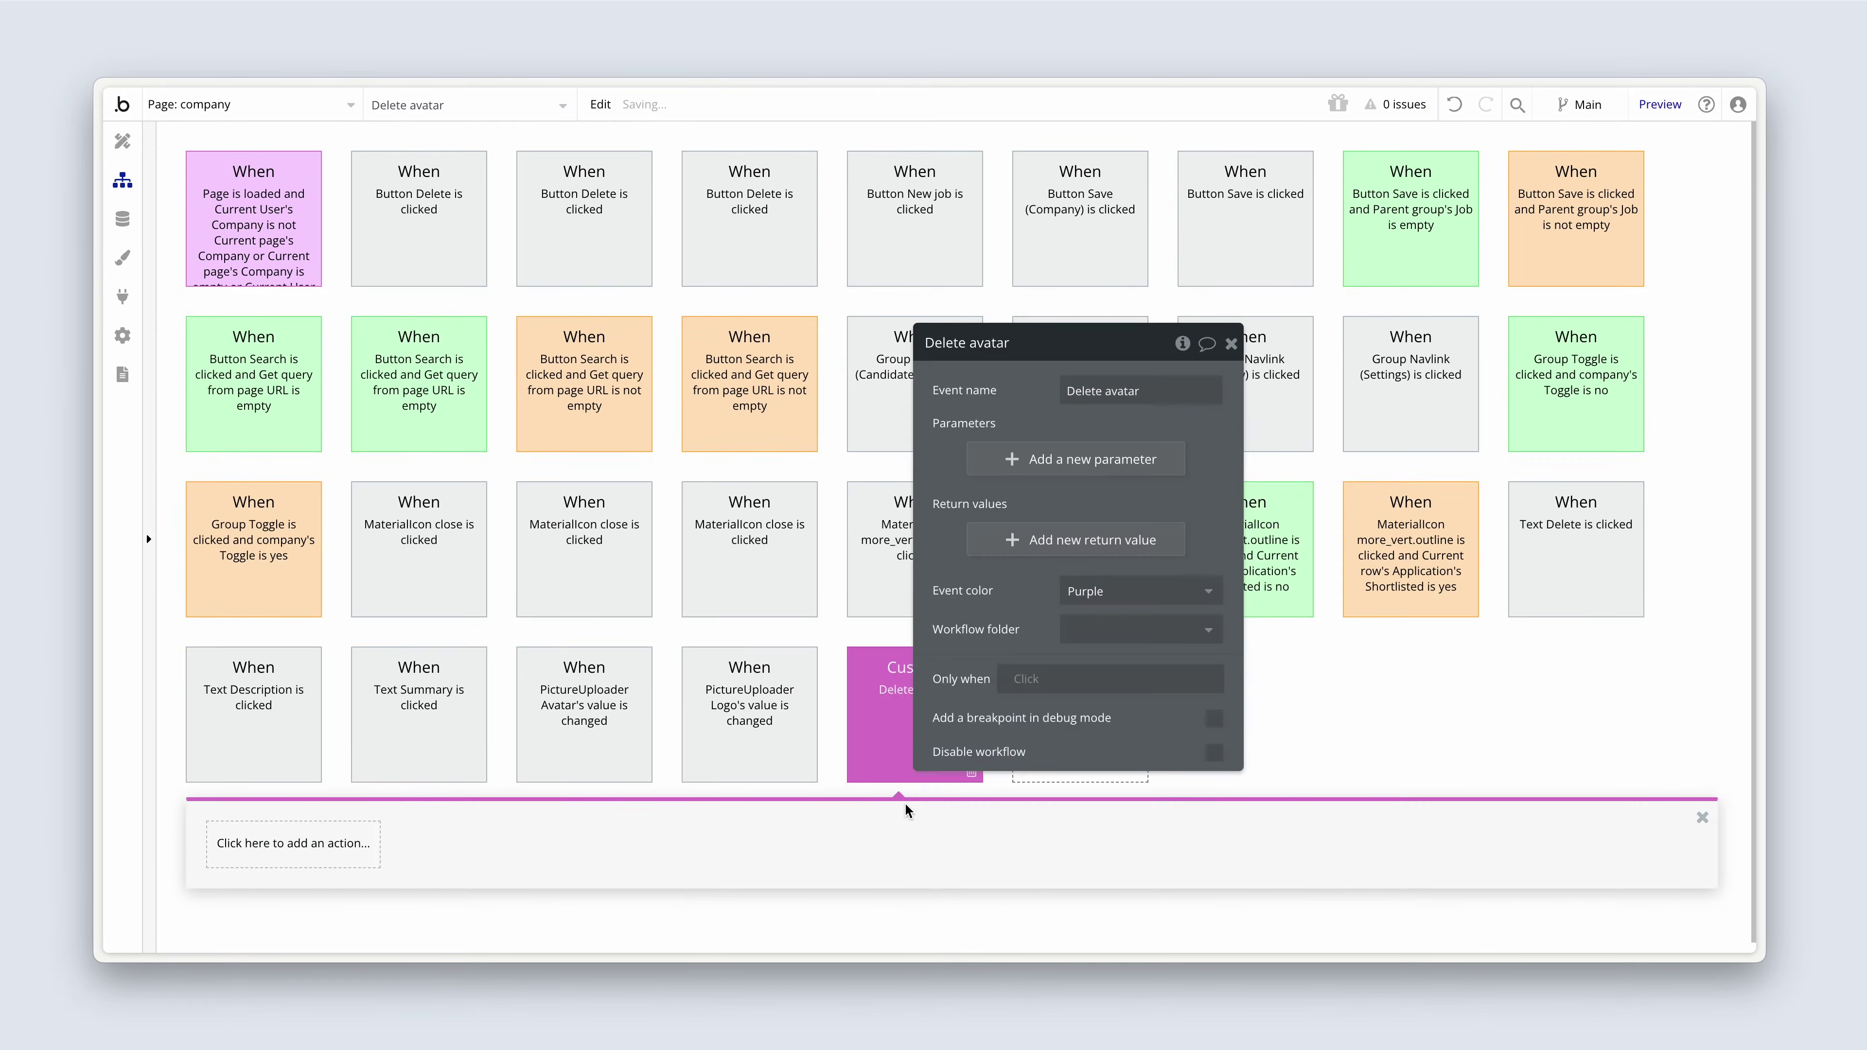
right_click(355, 843)
left_click(397, 854)
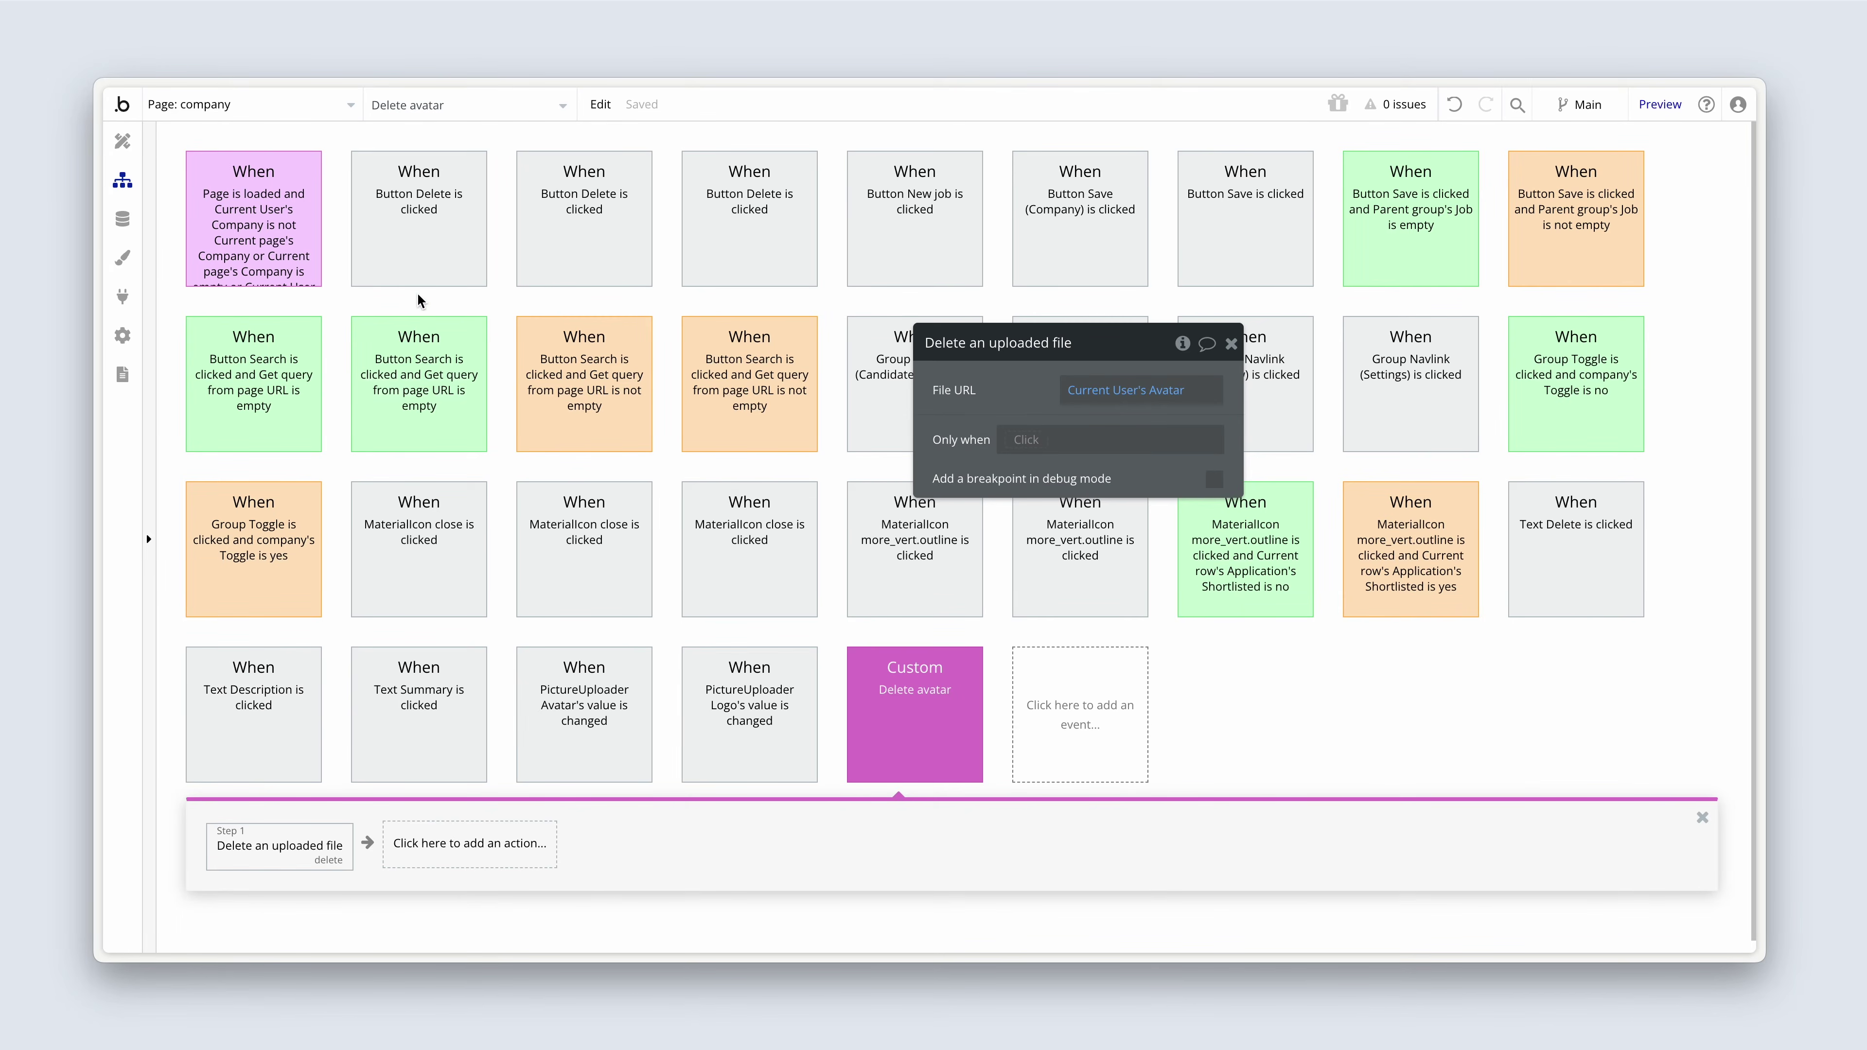
- Move the Make changes to User step into Delete avatar as step 2
left_click(432, 221)
right_click(301, 350)
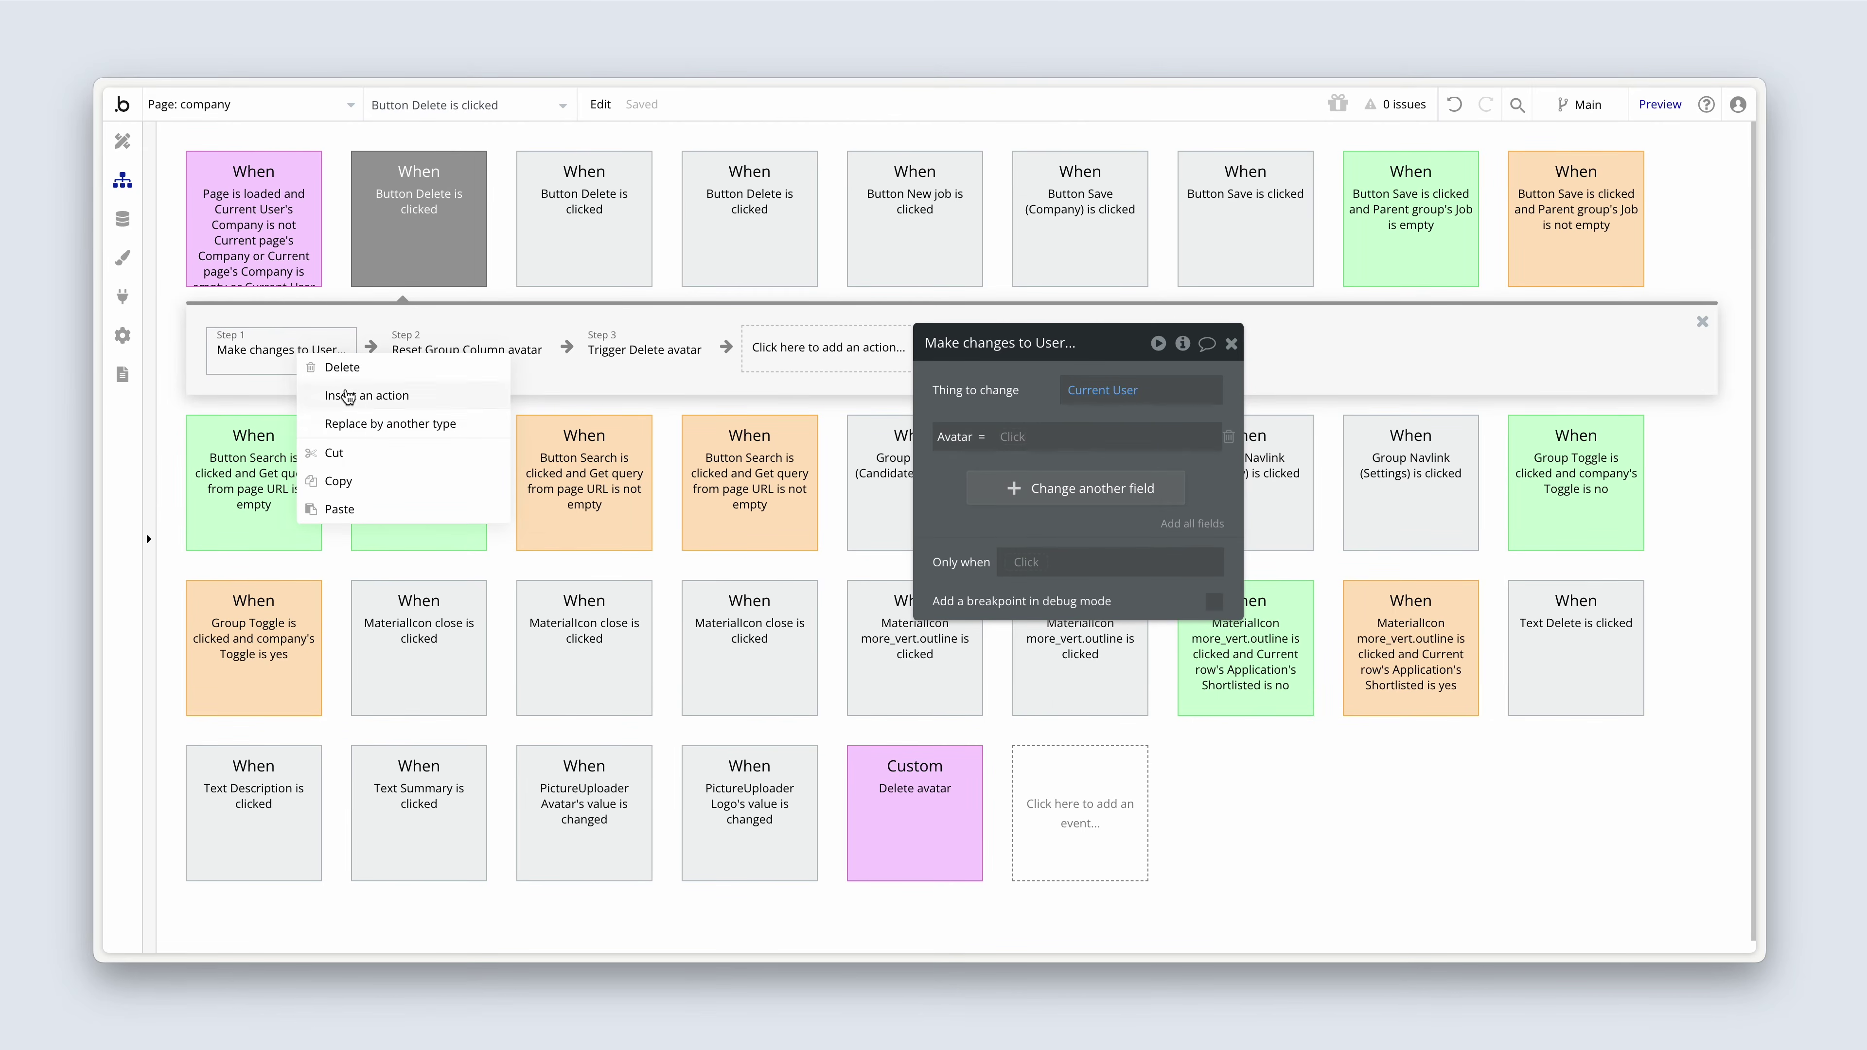
left_click(363, 454)
left_click(881, 817)
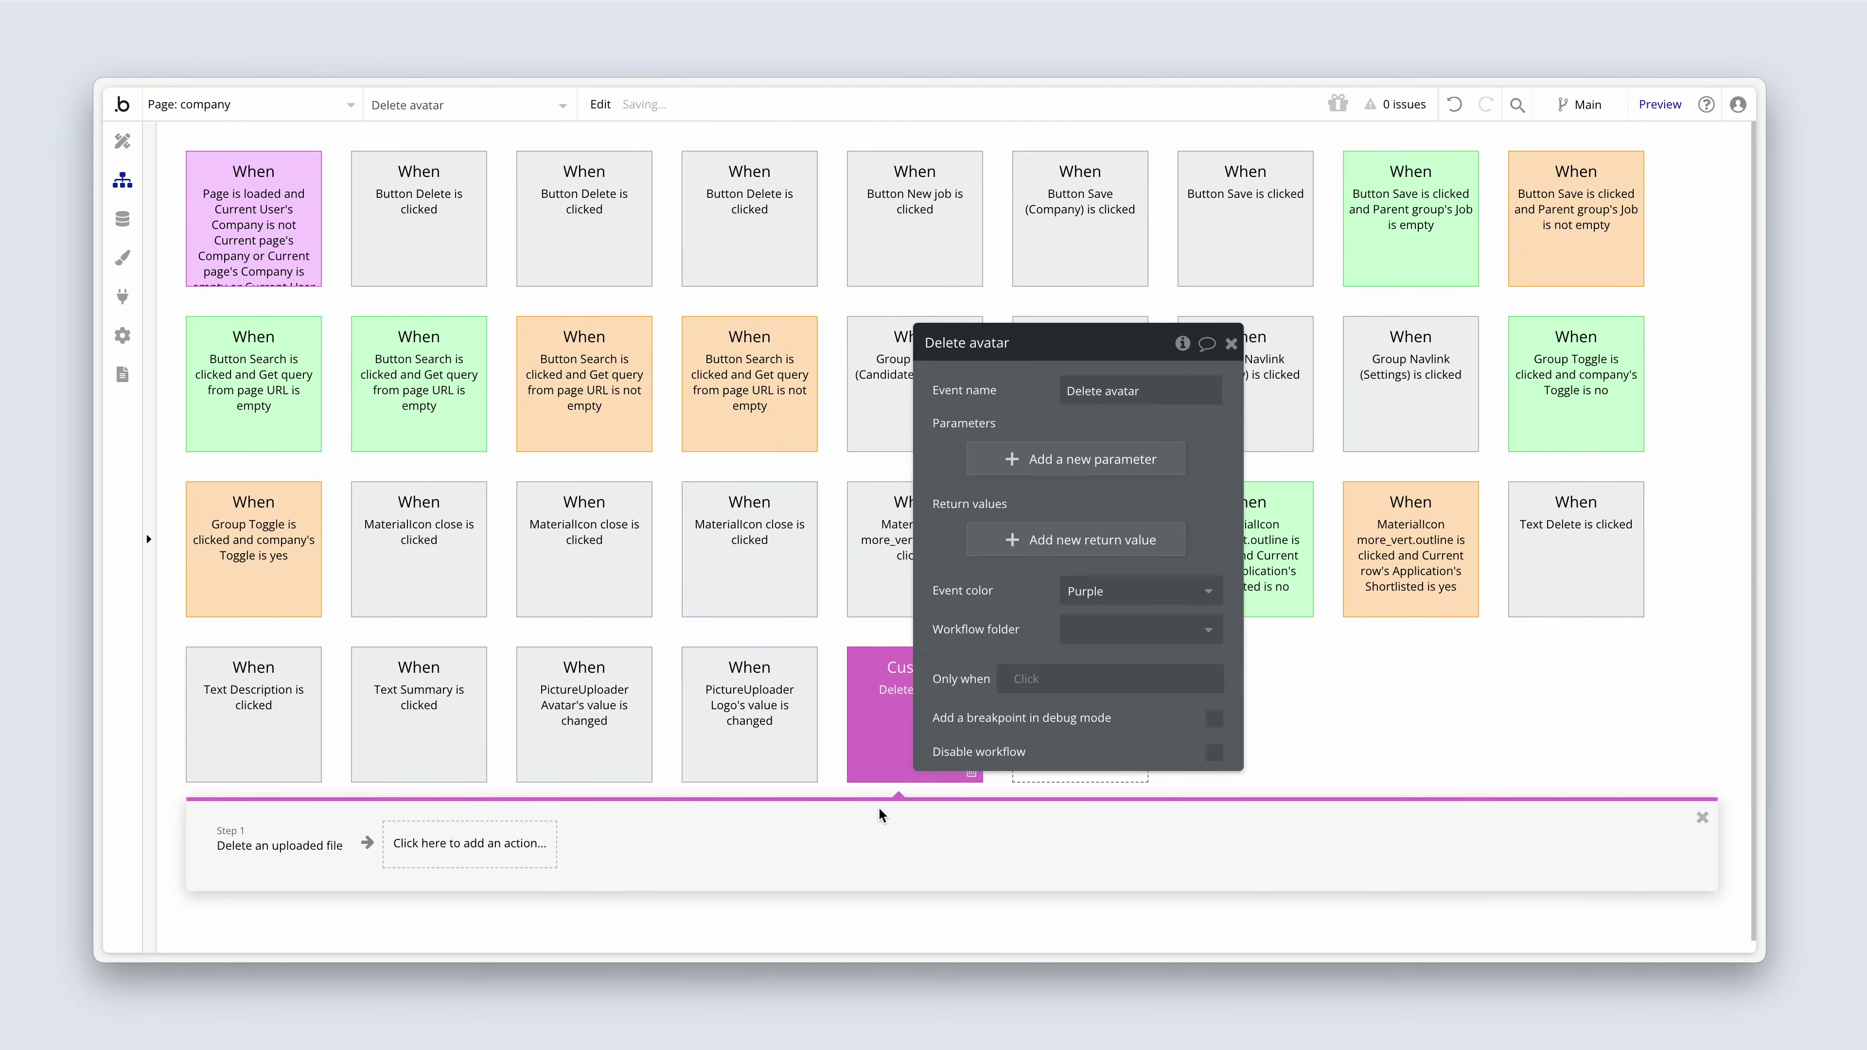
right_click(523, 849)
left_click(526, 857)
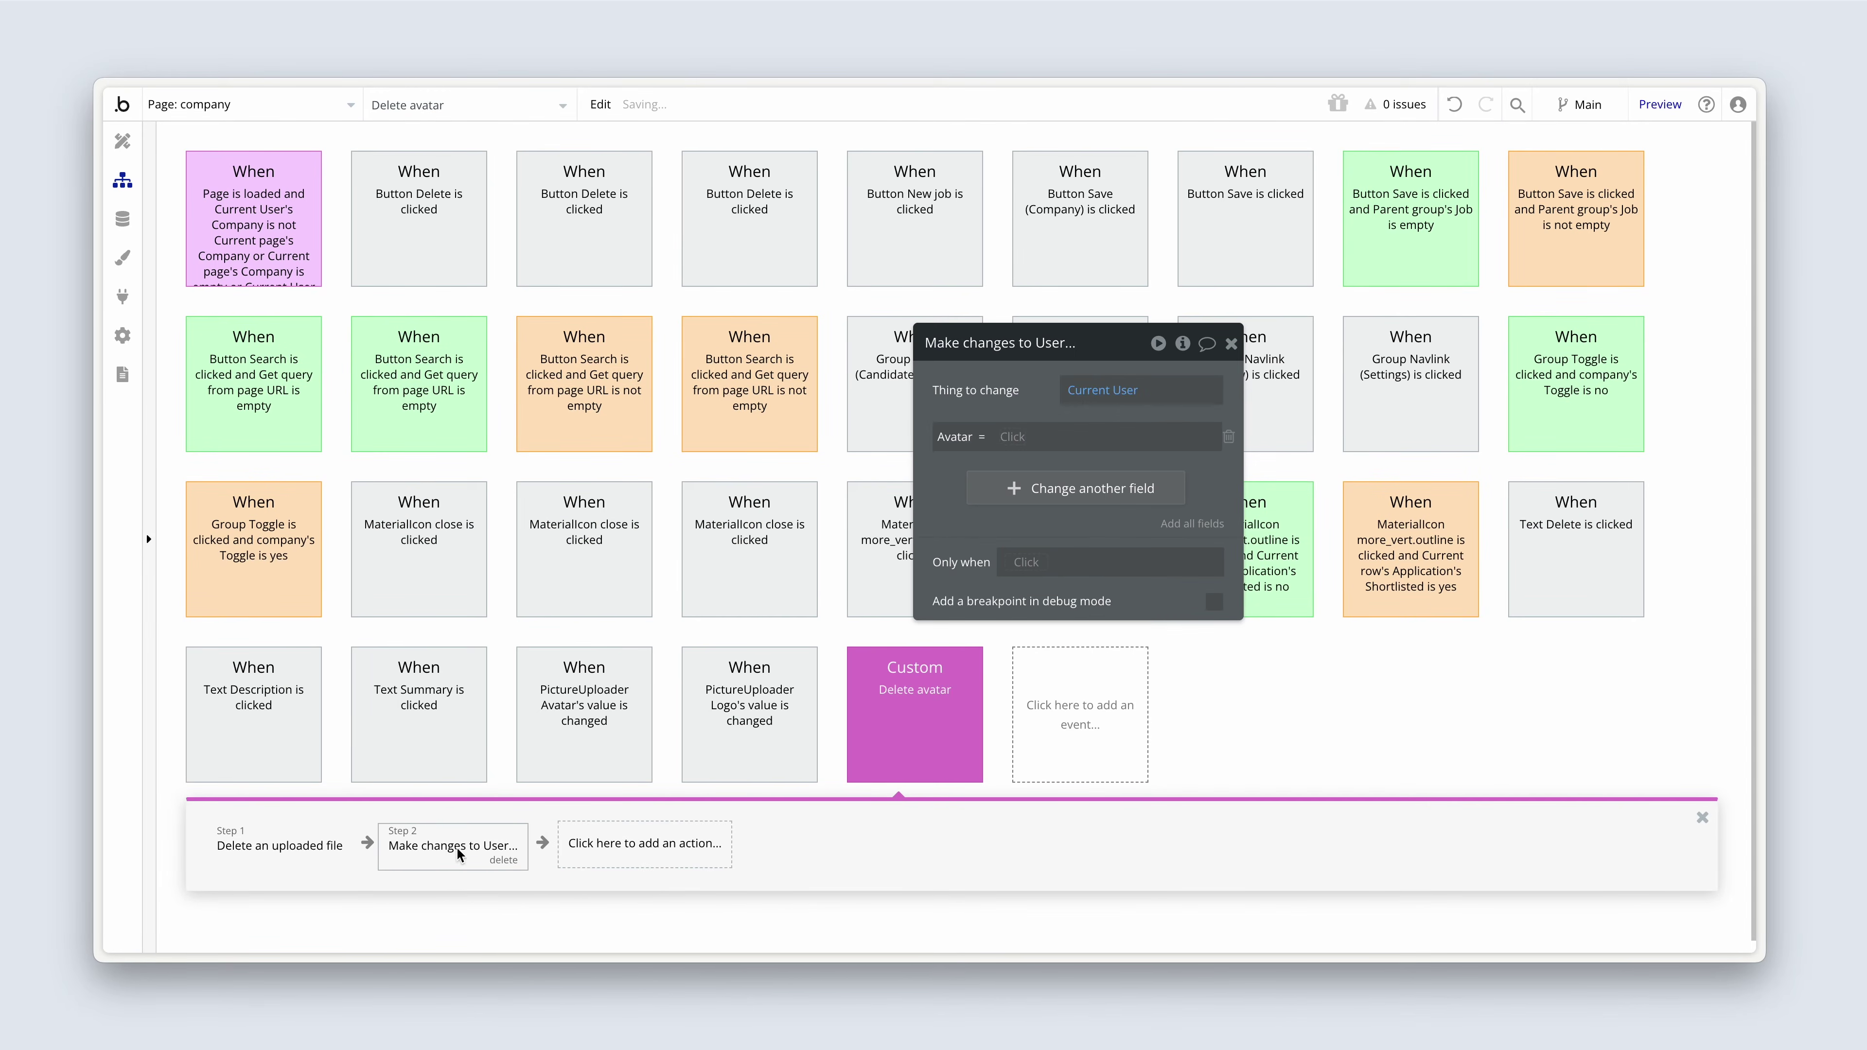
- Move the Reset Group Column avatar step into Delete avatar as step 3
left_click(445, 261)
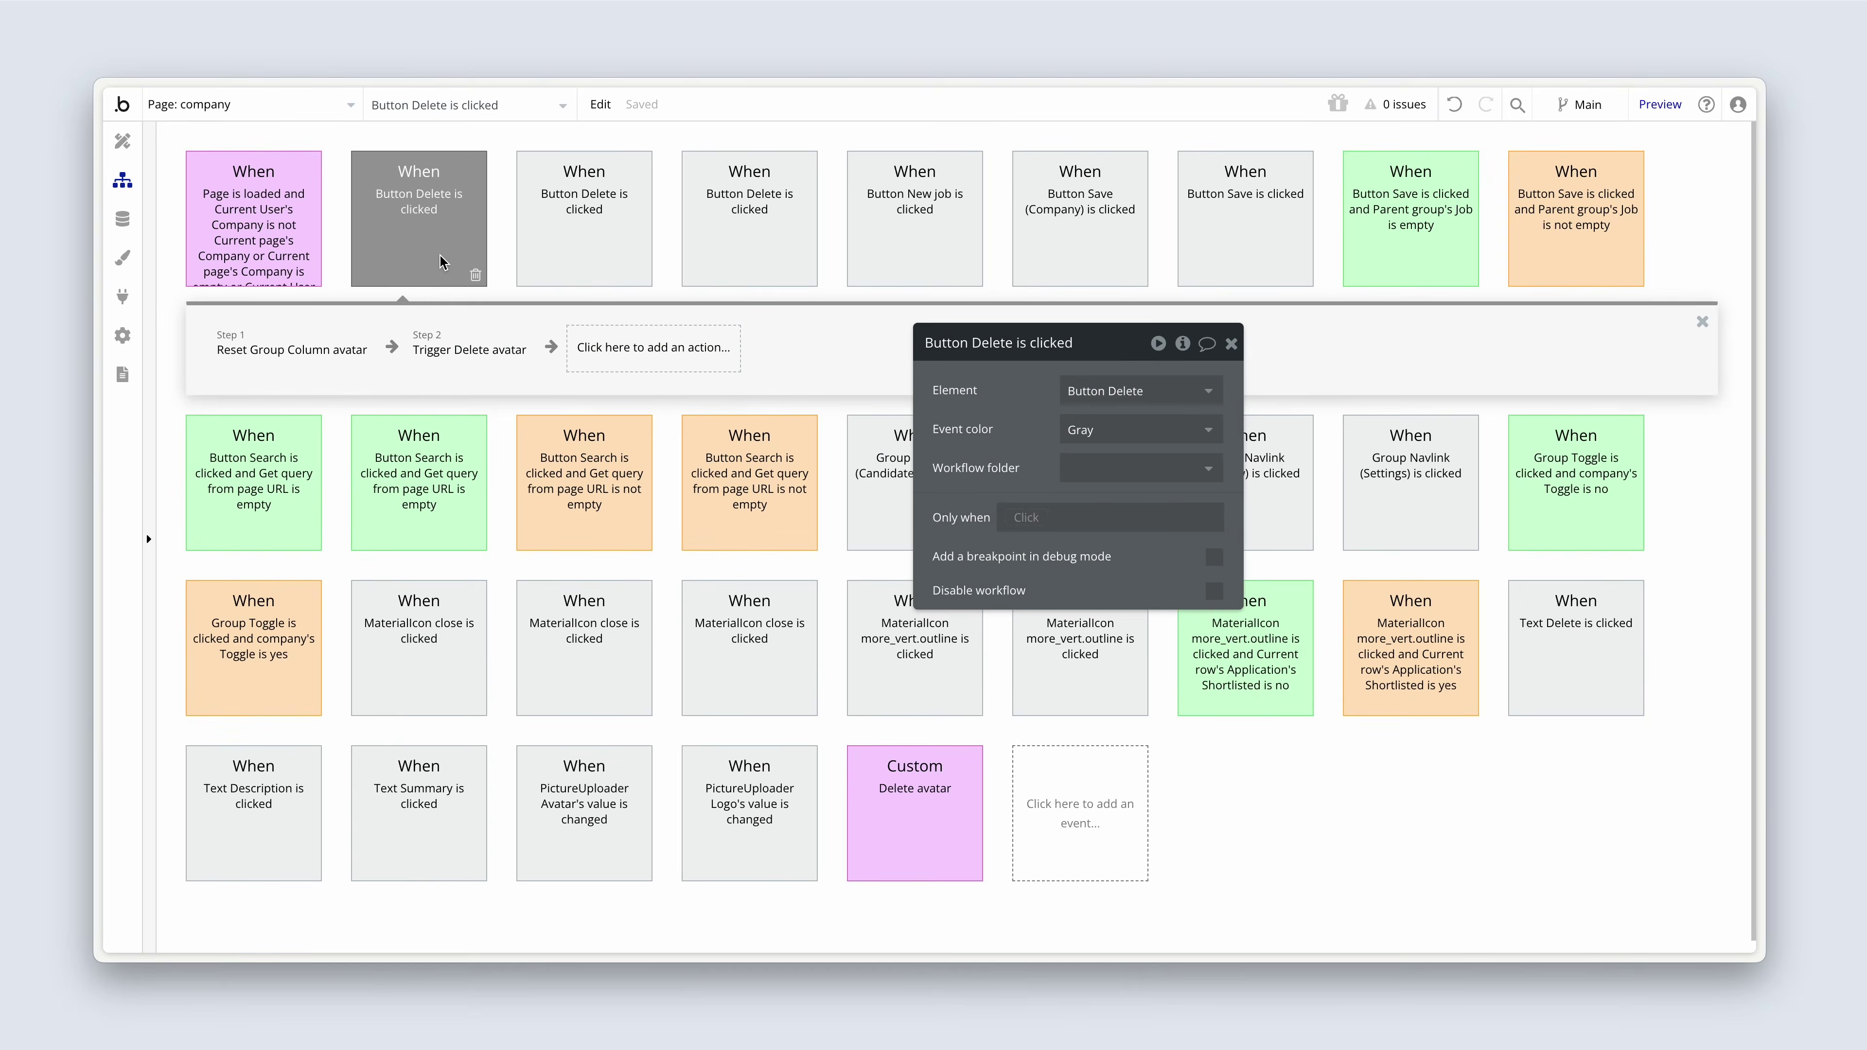
right_click(301, 347)
left_click(357, 445)
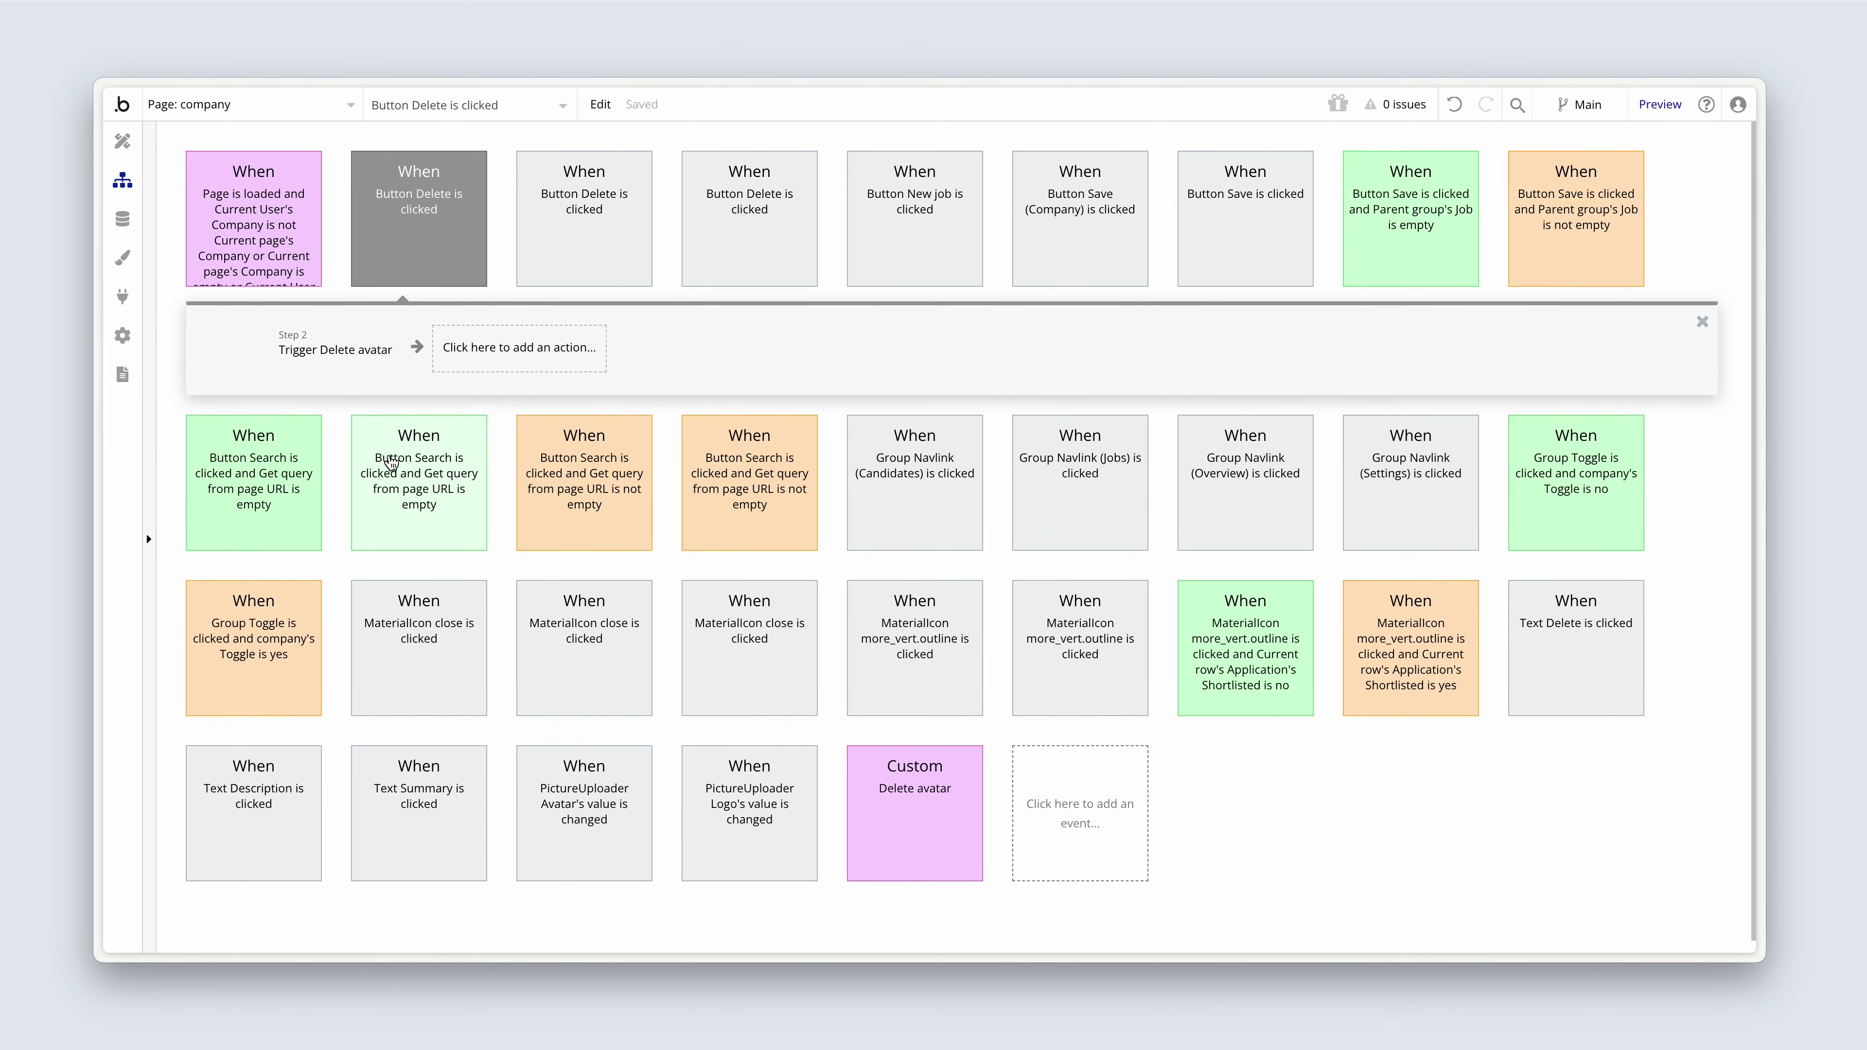
left_click(911, 845)
right_click(665, 847)
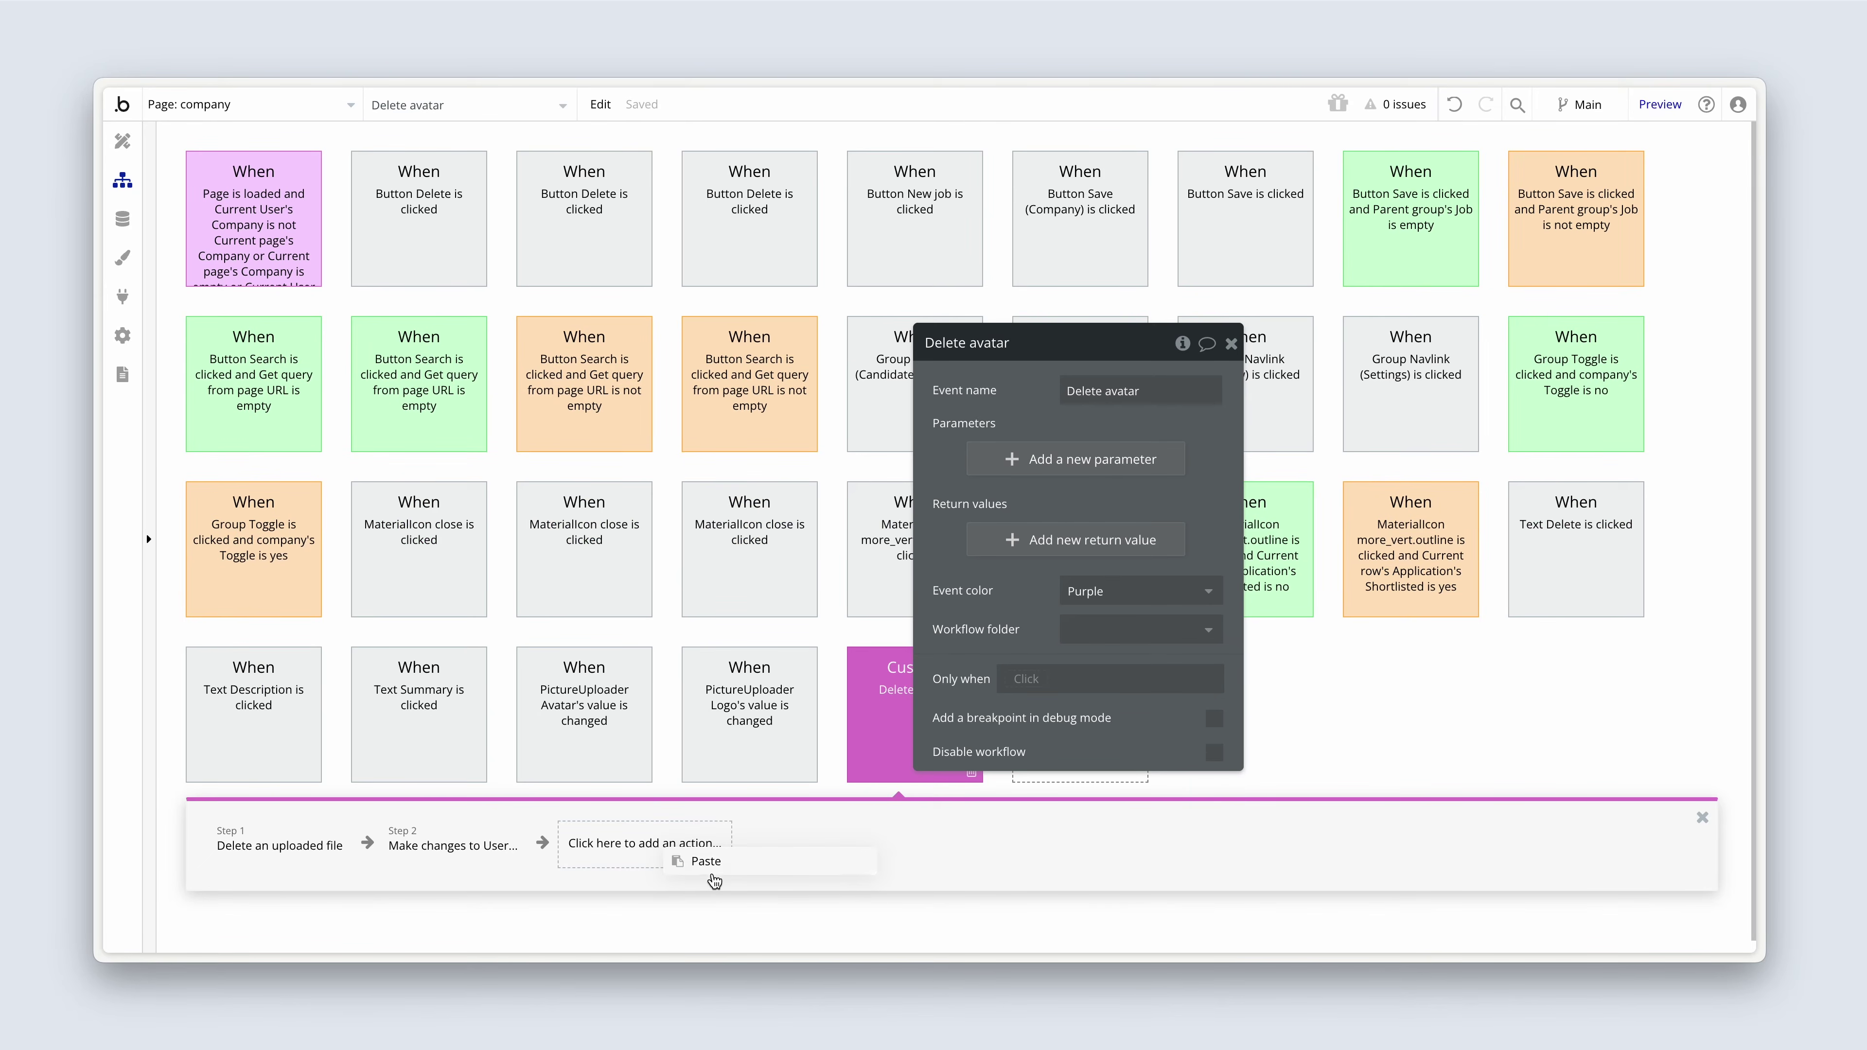
left_click(723, 868)
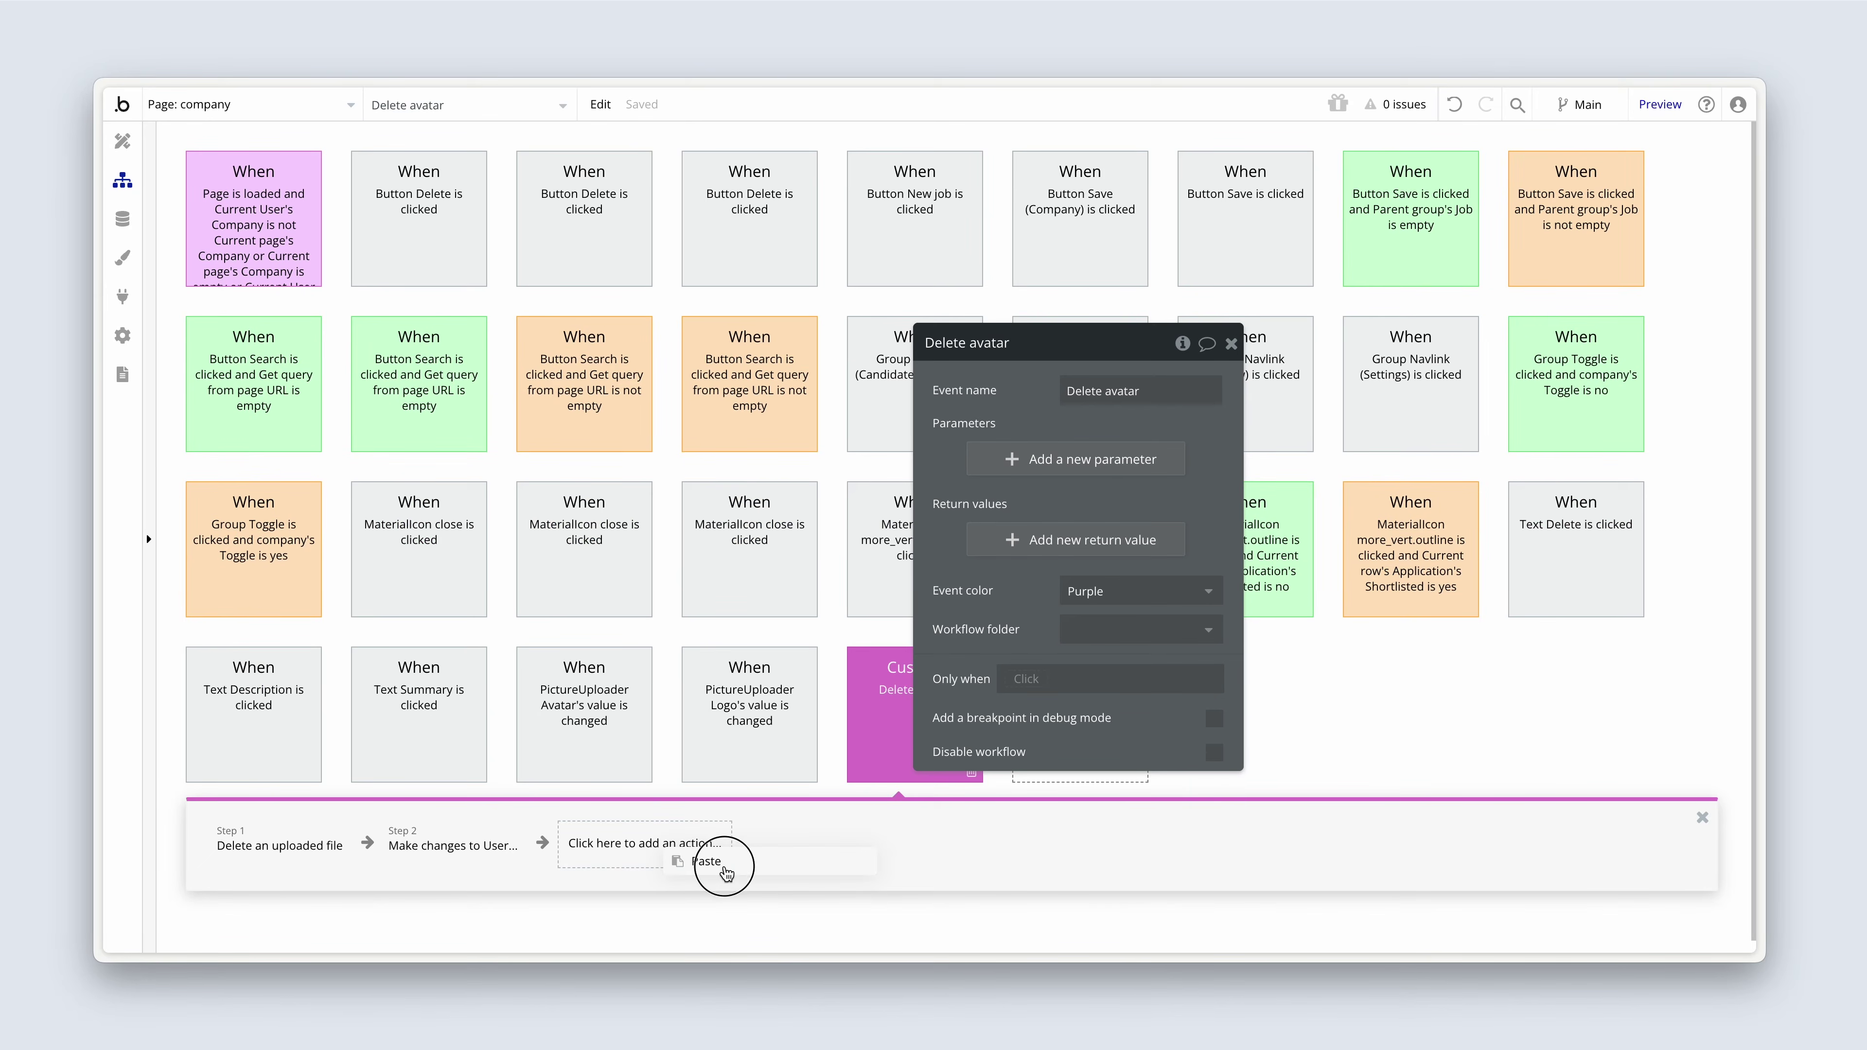
- Review the three steps in Delete avatar and what remains in Button Delete's workflow
left_click(886, 726)
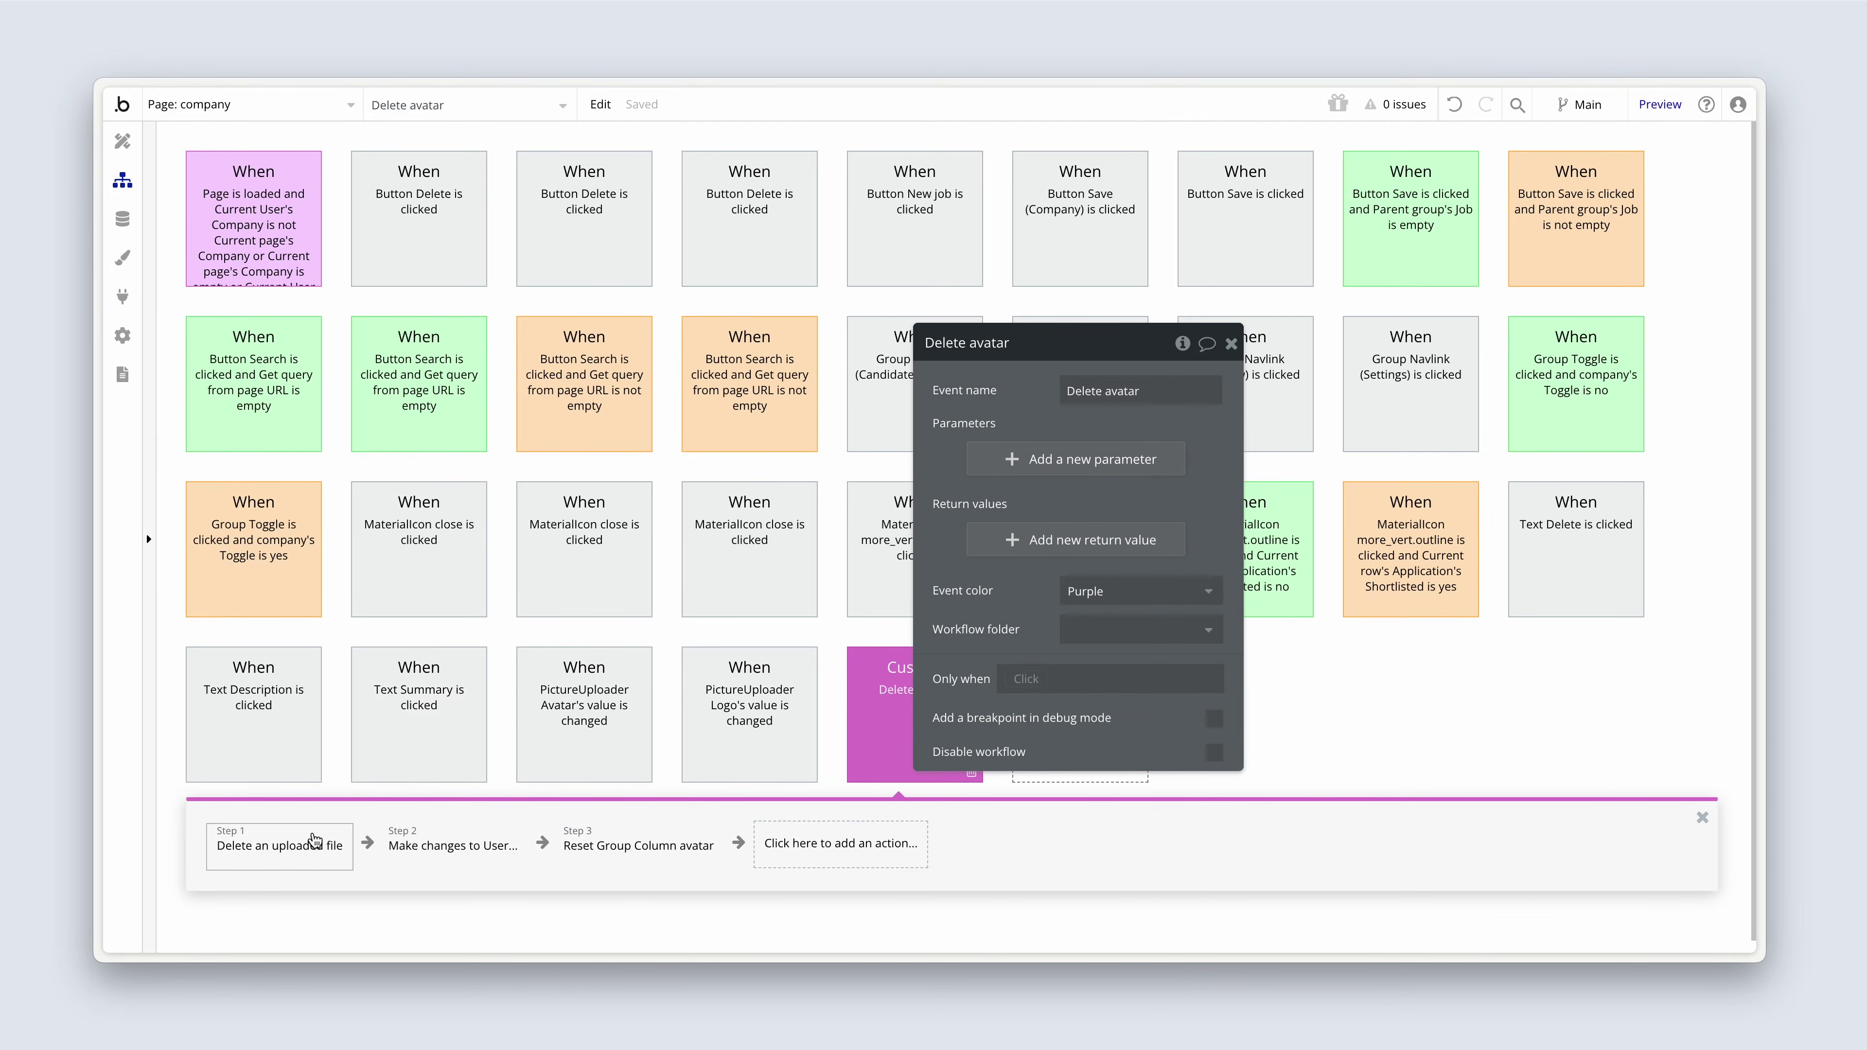
left_click(301, 844)
left_click(453, 843)
left_click(606, 845)
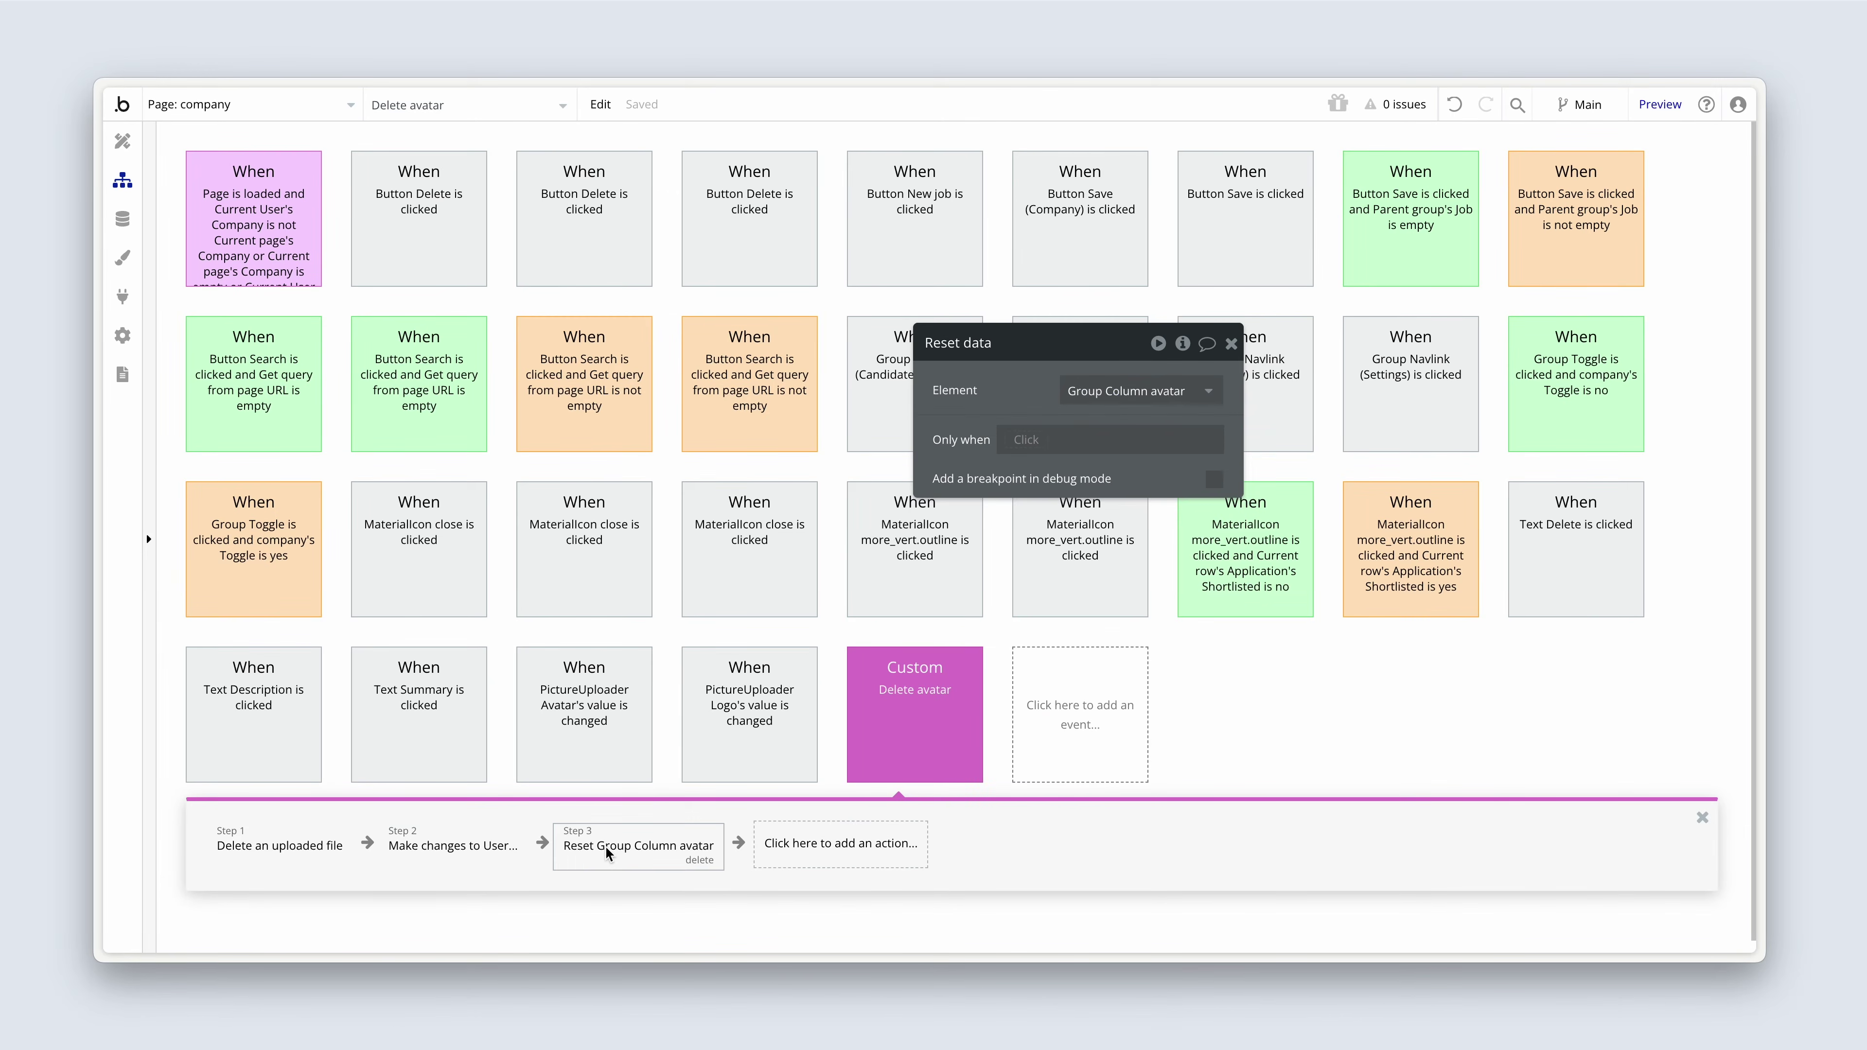
left_click(424, 265)
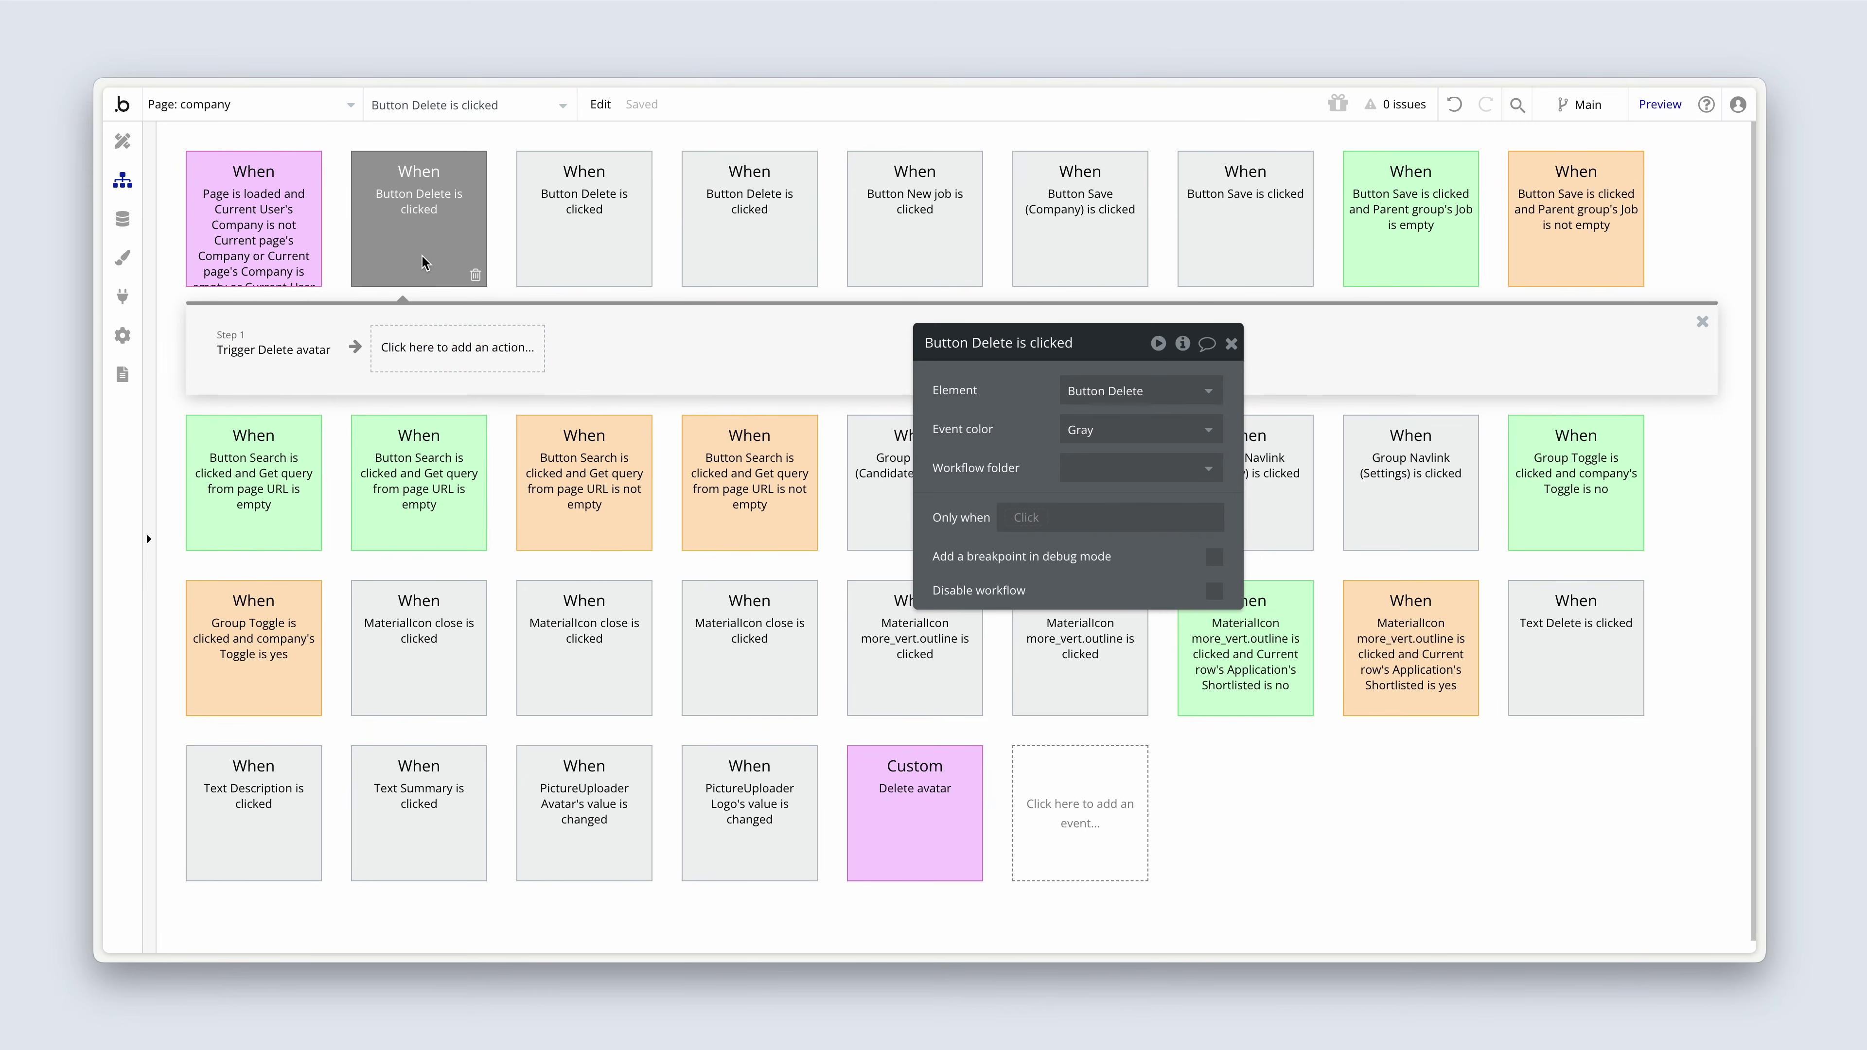
- Select Button Save on the Settings page and open its click workflow
left_click(264, 349)
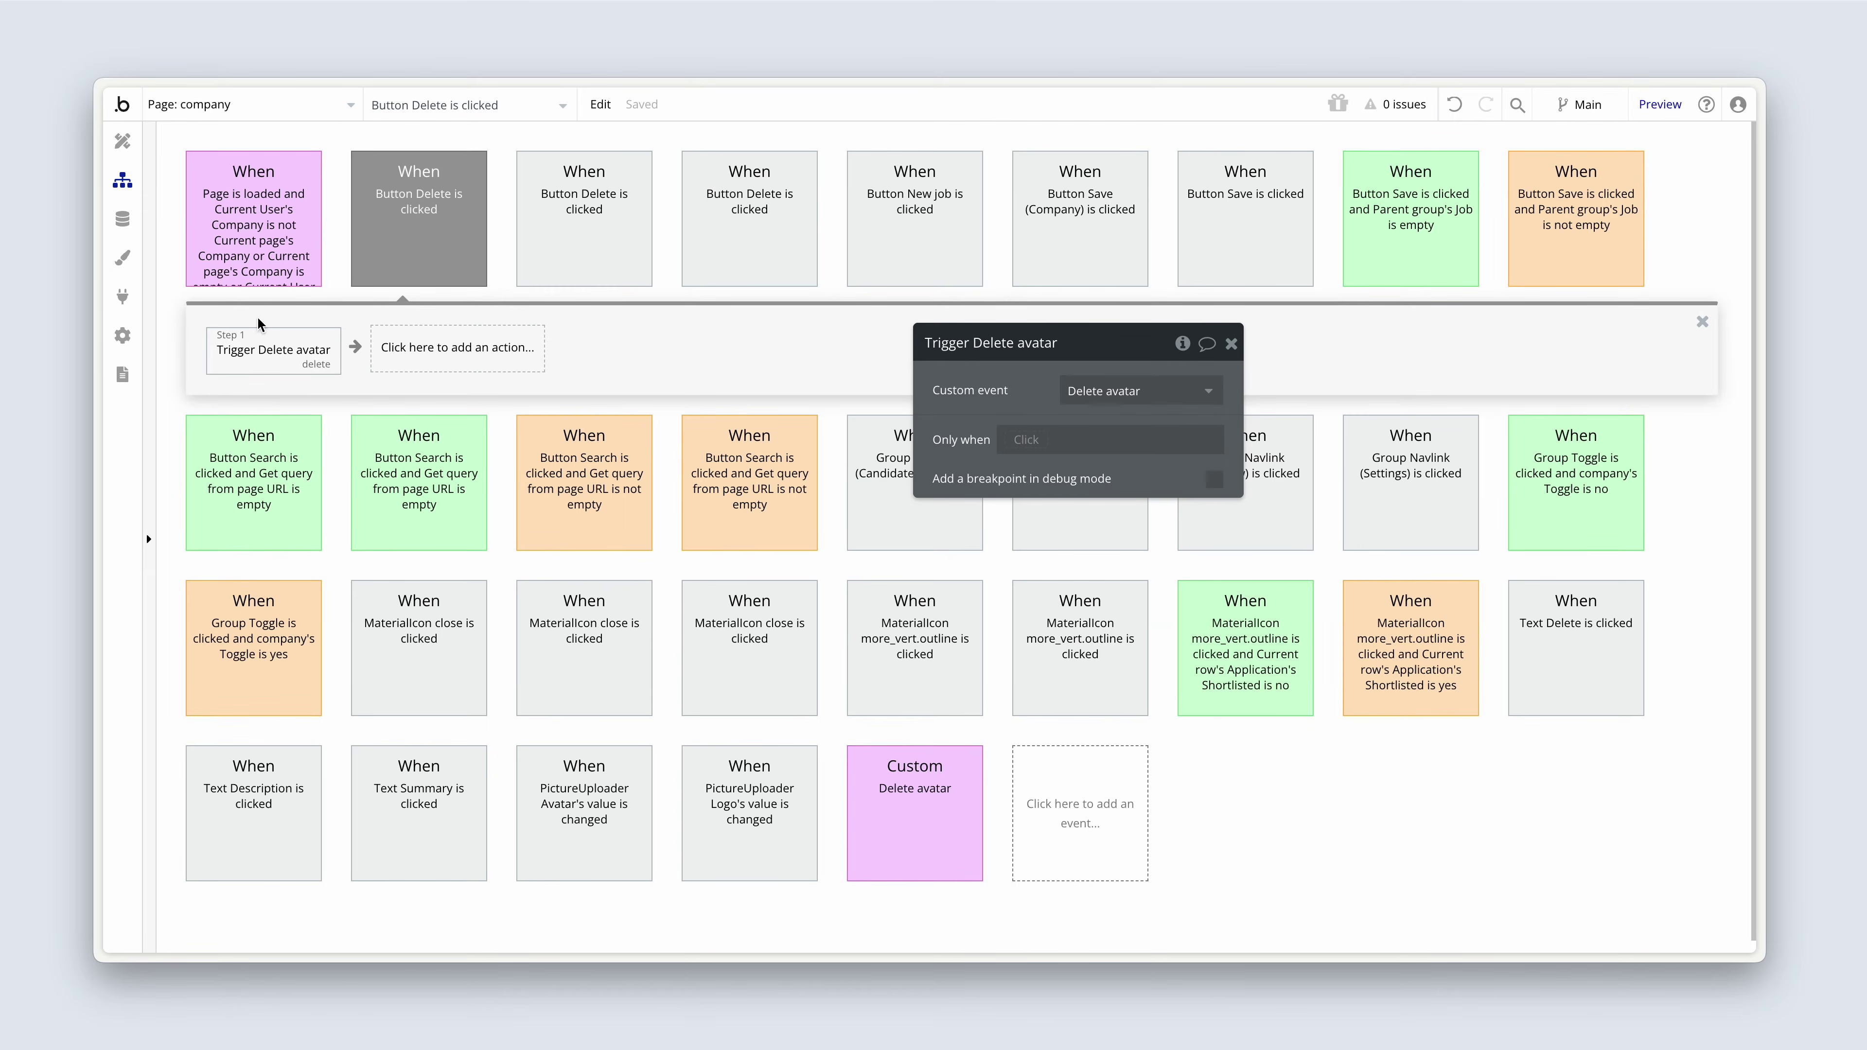
left_click(118, 147)
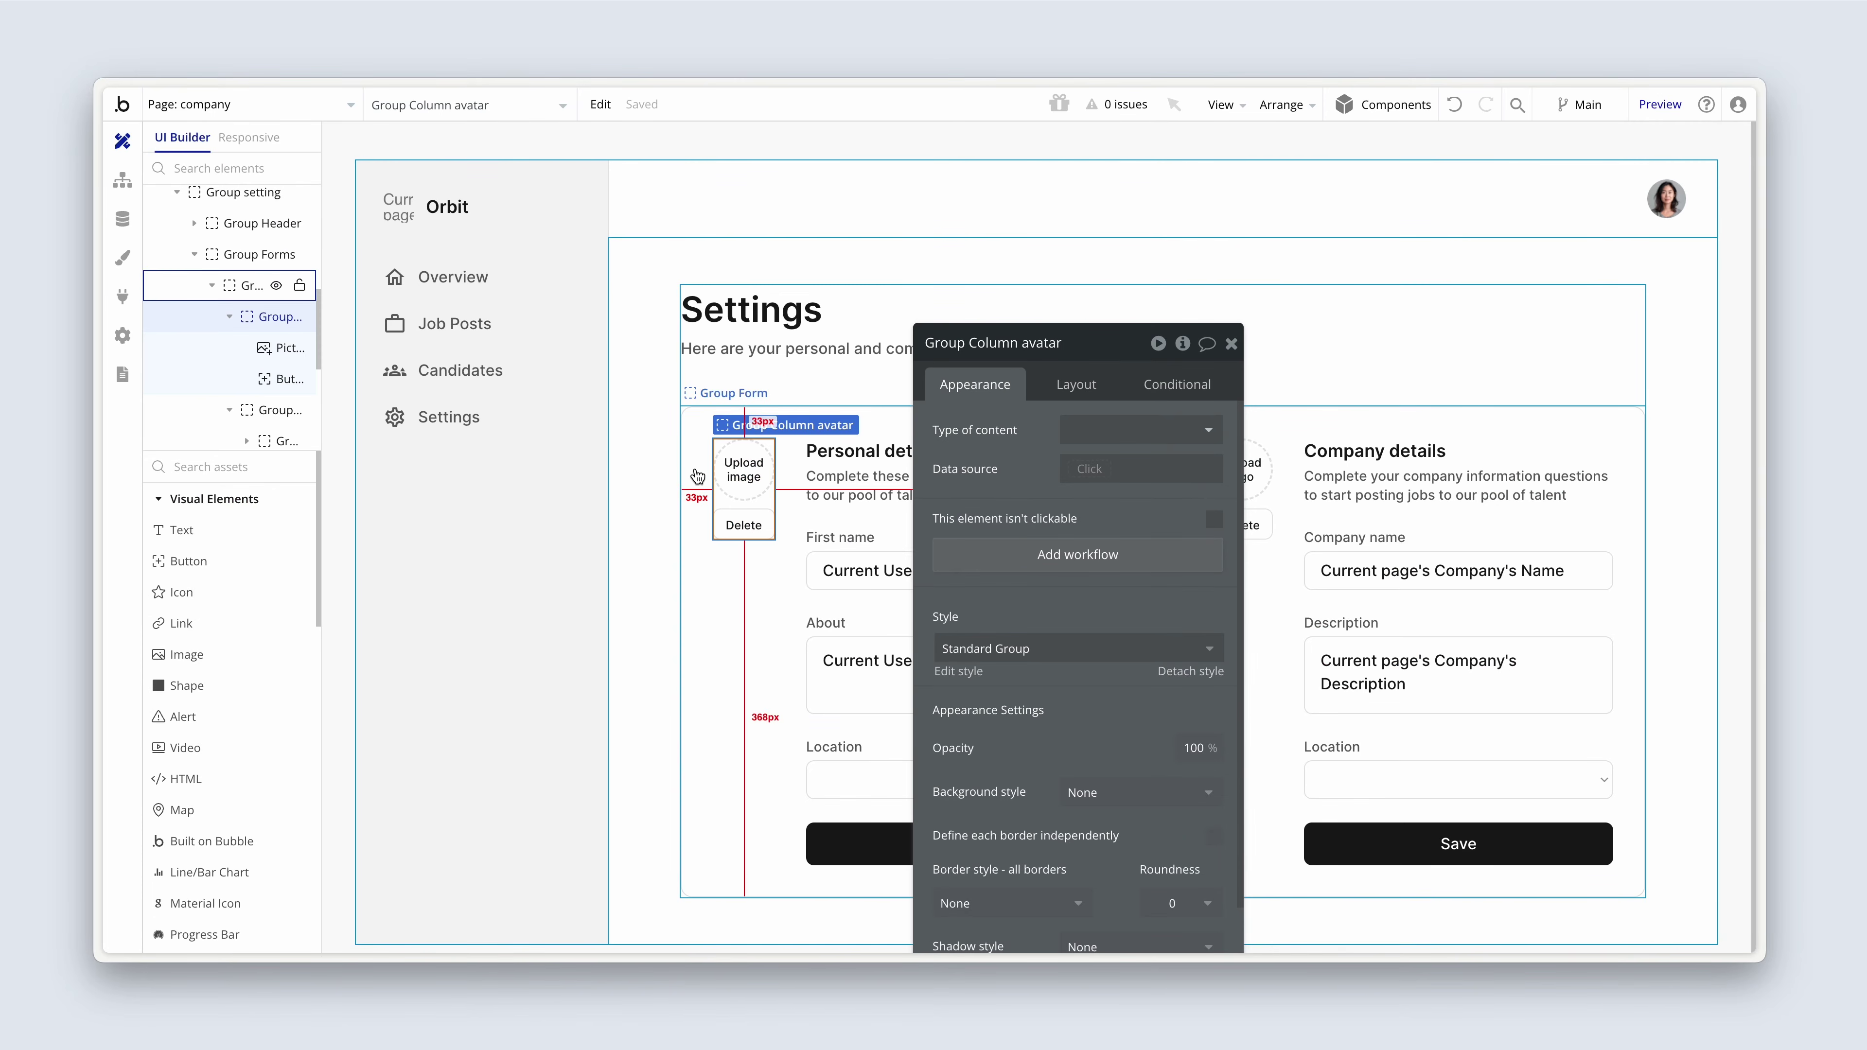
left_click(842, 838)
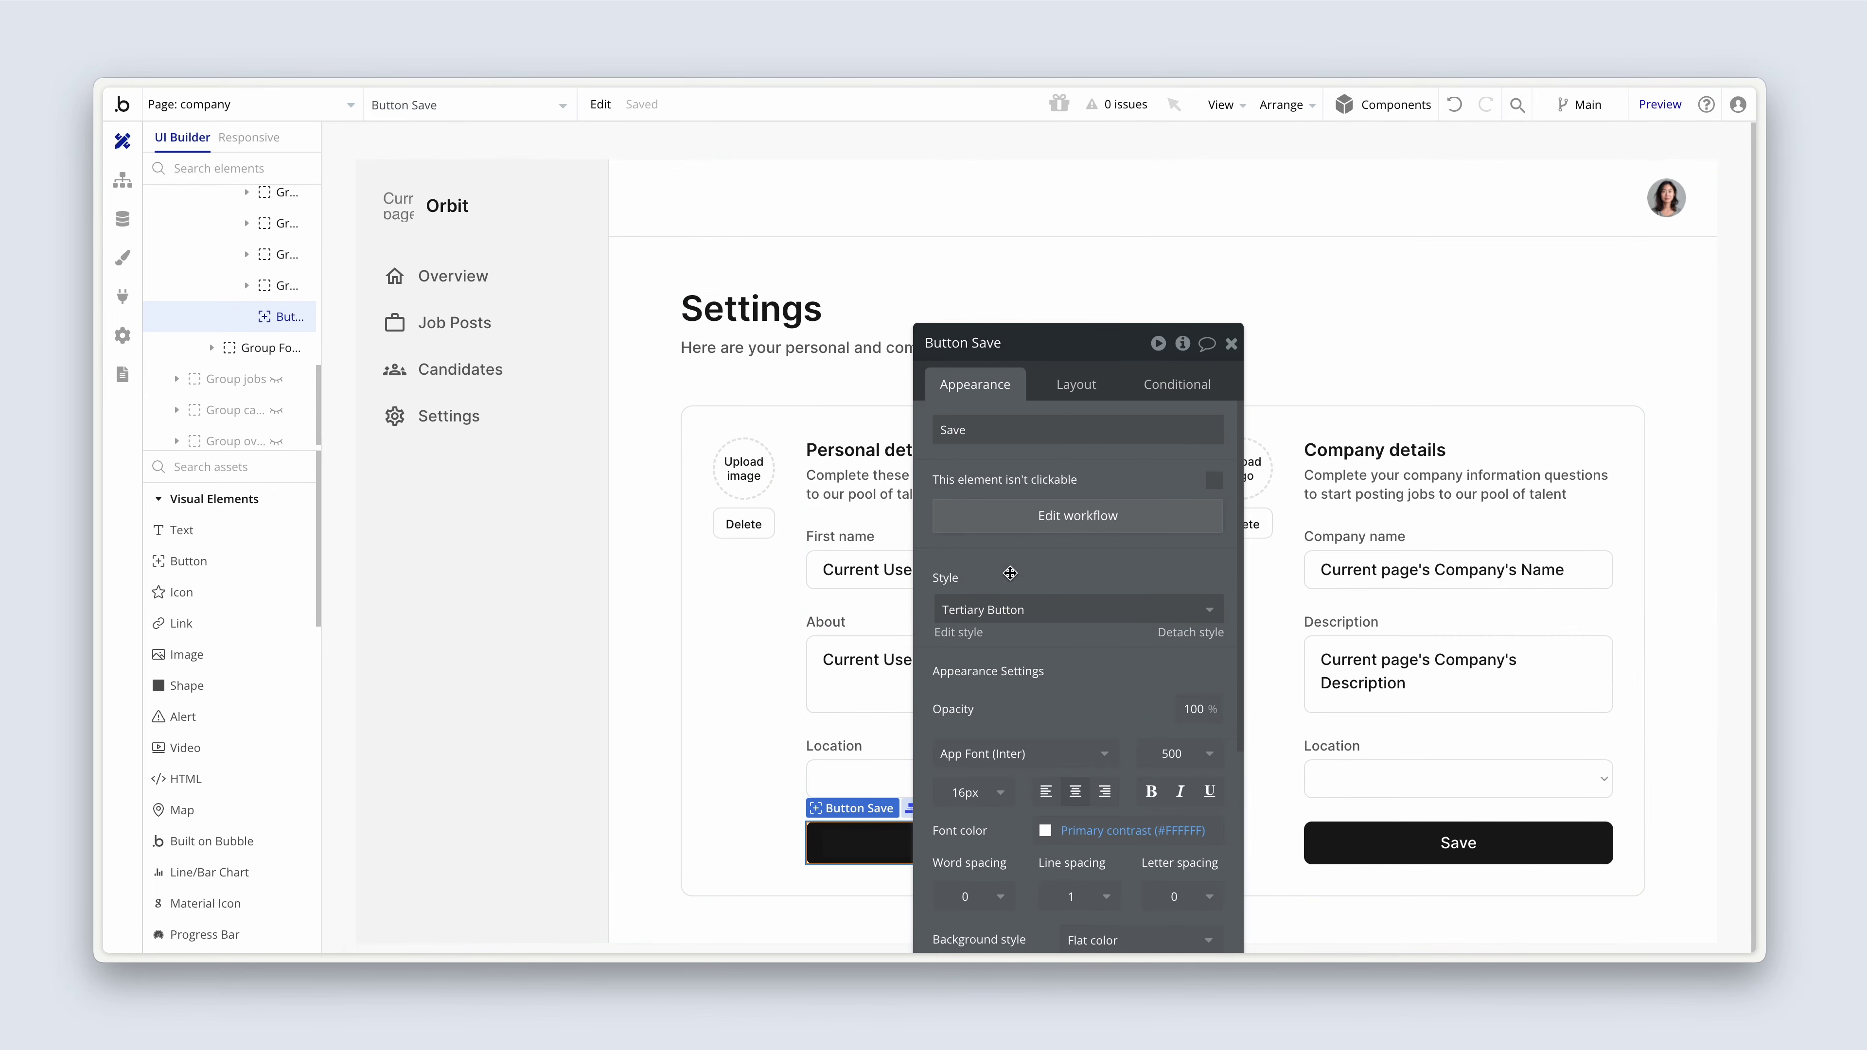
left_click(1029, 518)
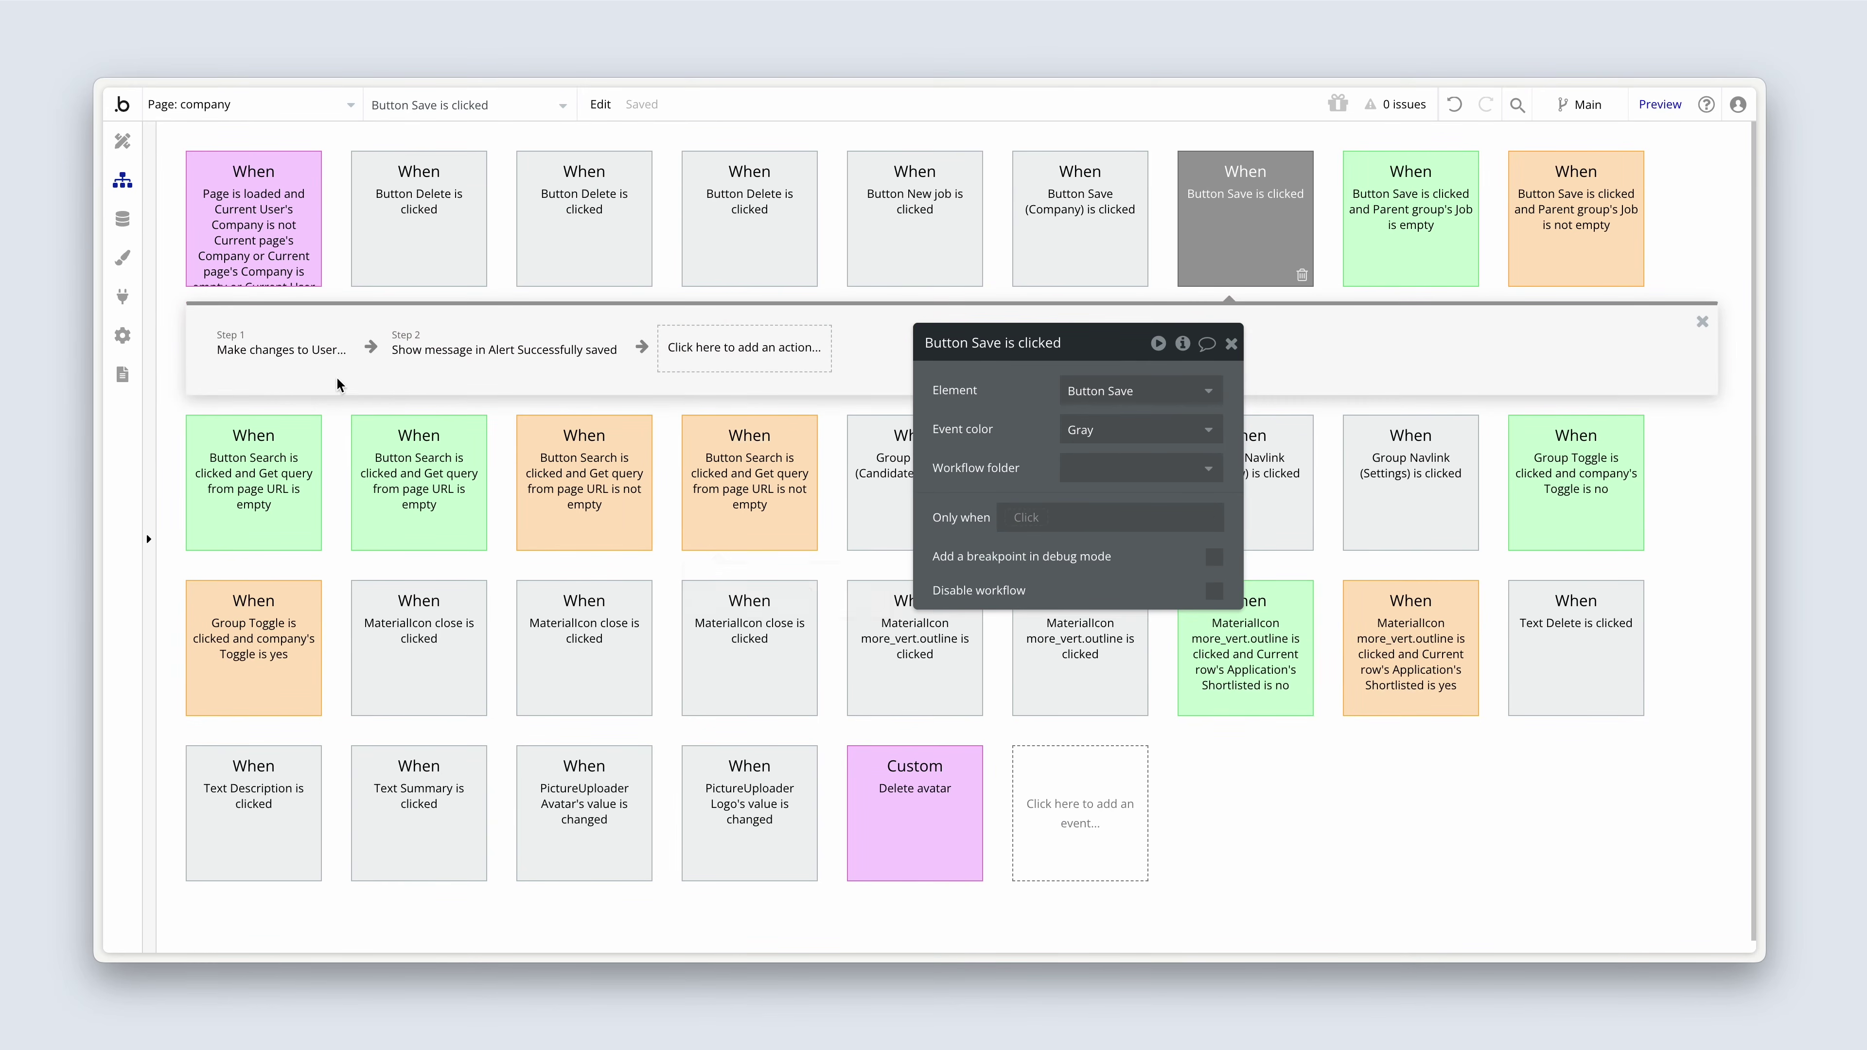
- Delete the Avatar change from Button Save's Make changes to User step, keeping About, Location and names
left_click(293, 355)
left_click_drag(959, 390, 429, 389)
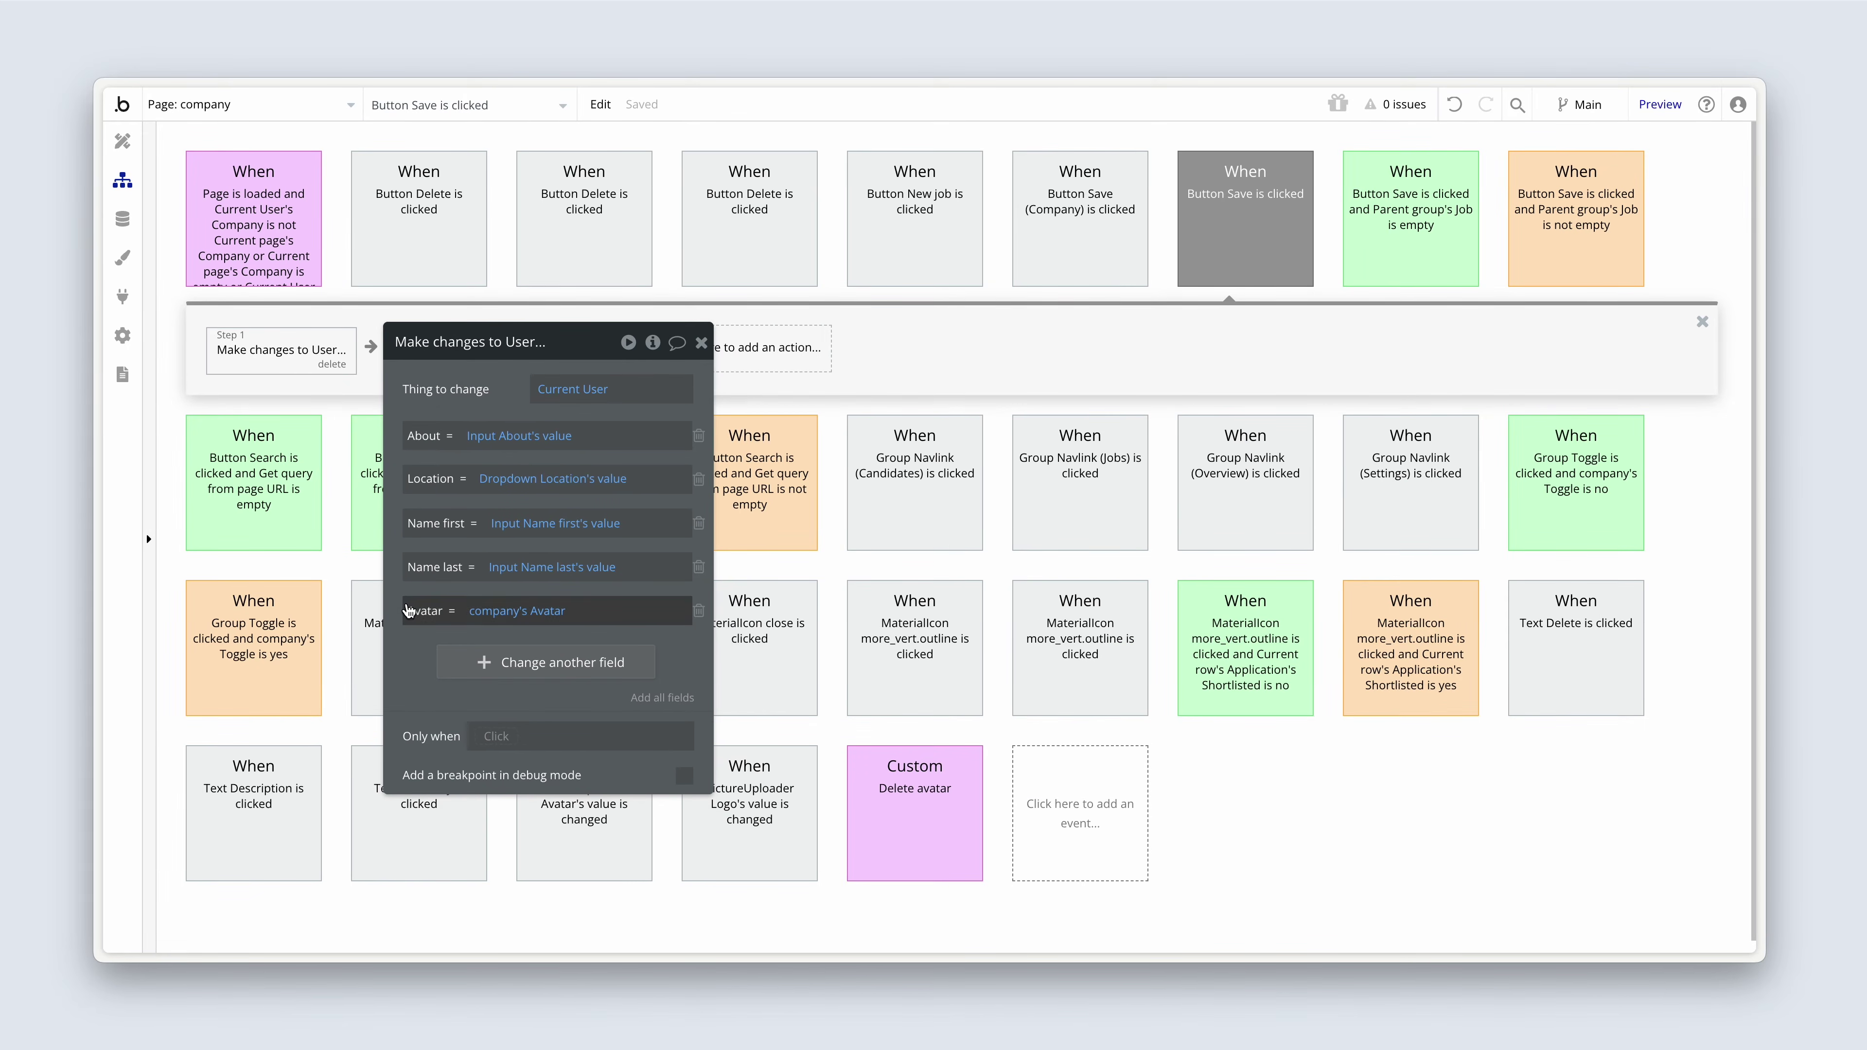
left_click(698, 612)
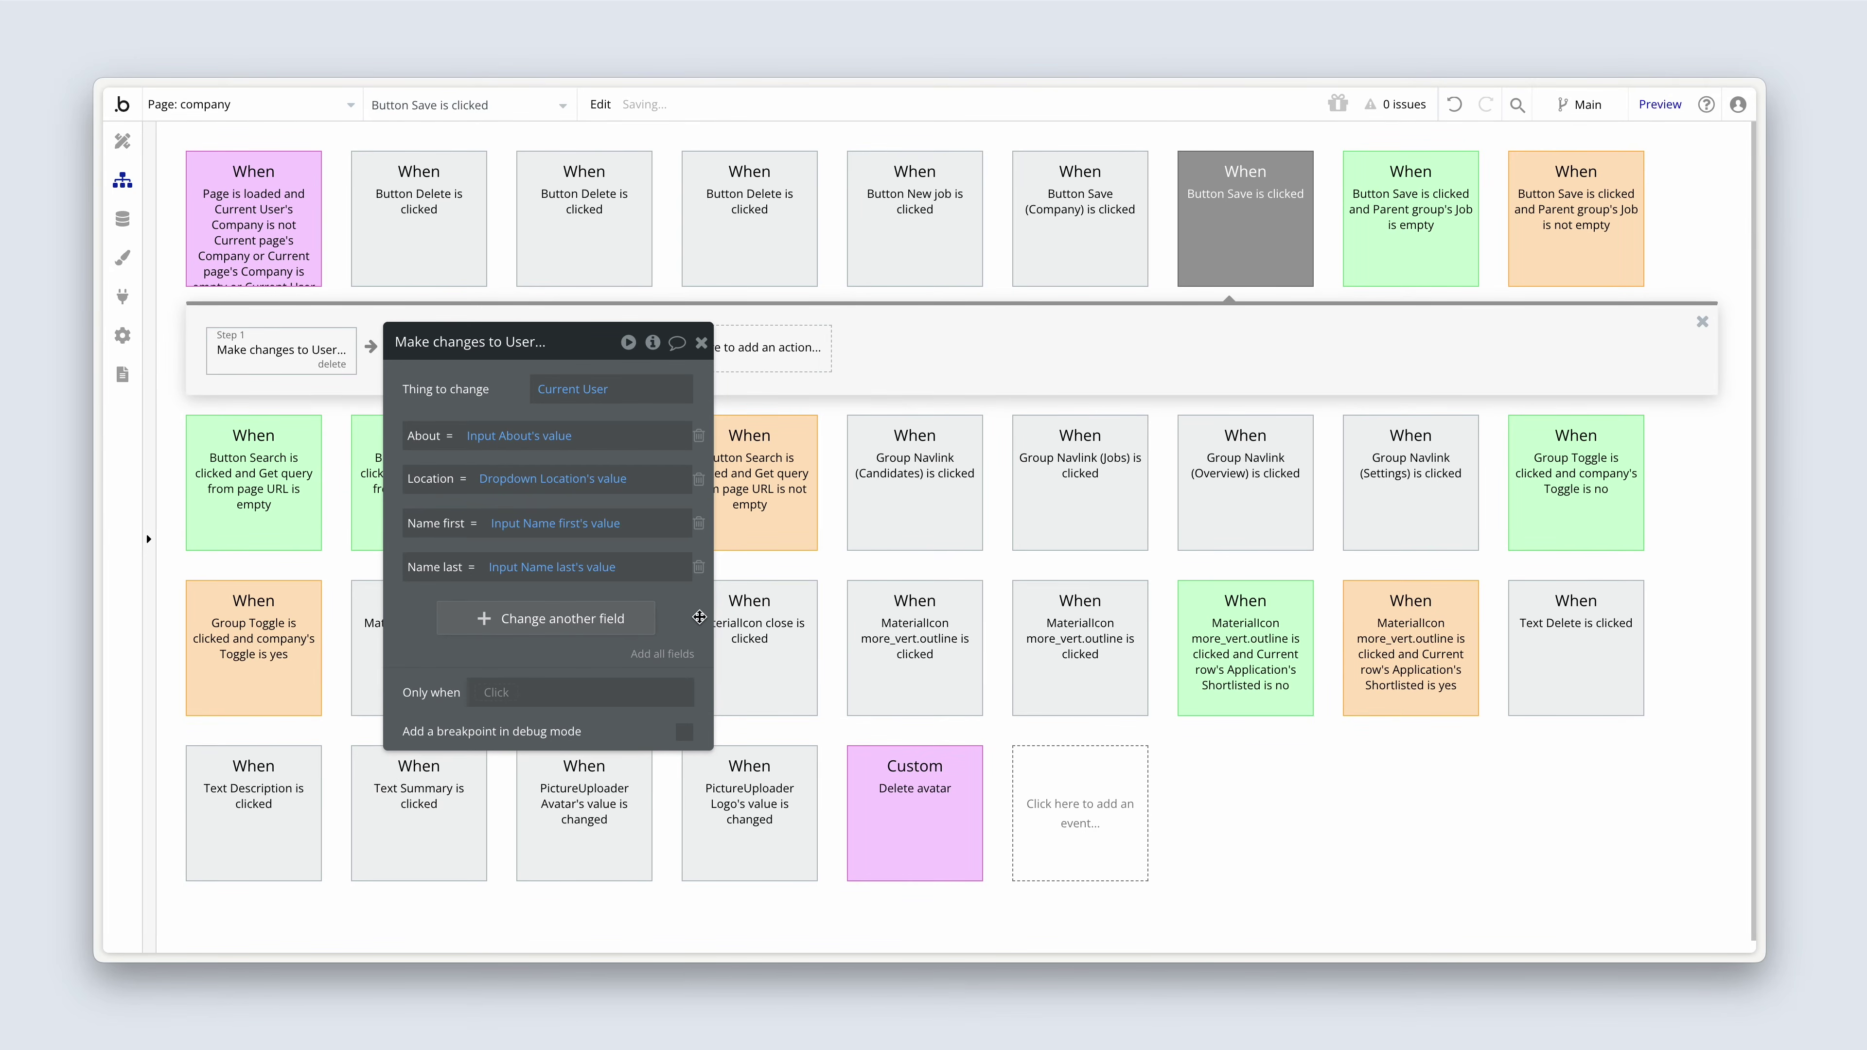
left_click(682, 623)
left_click(286, 226)
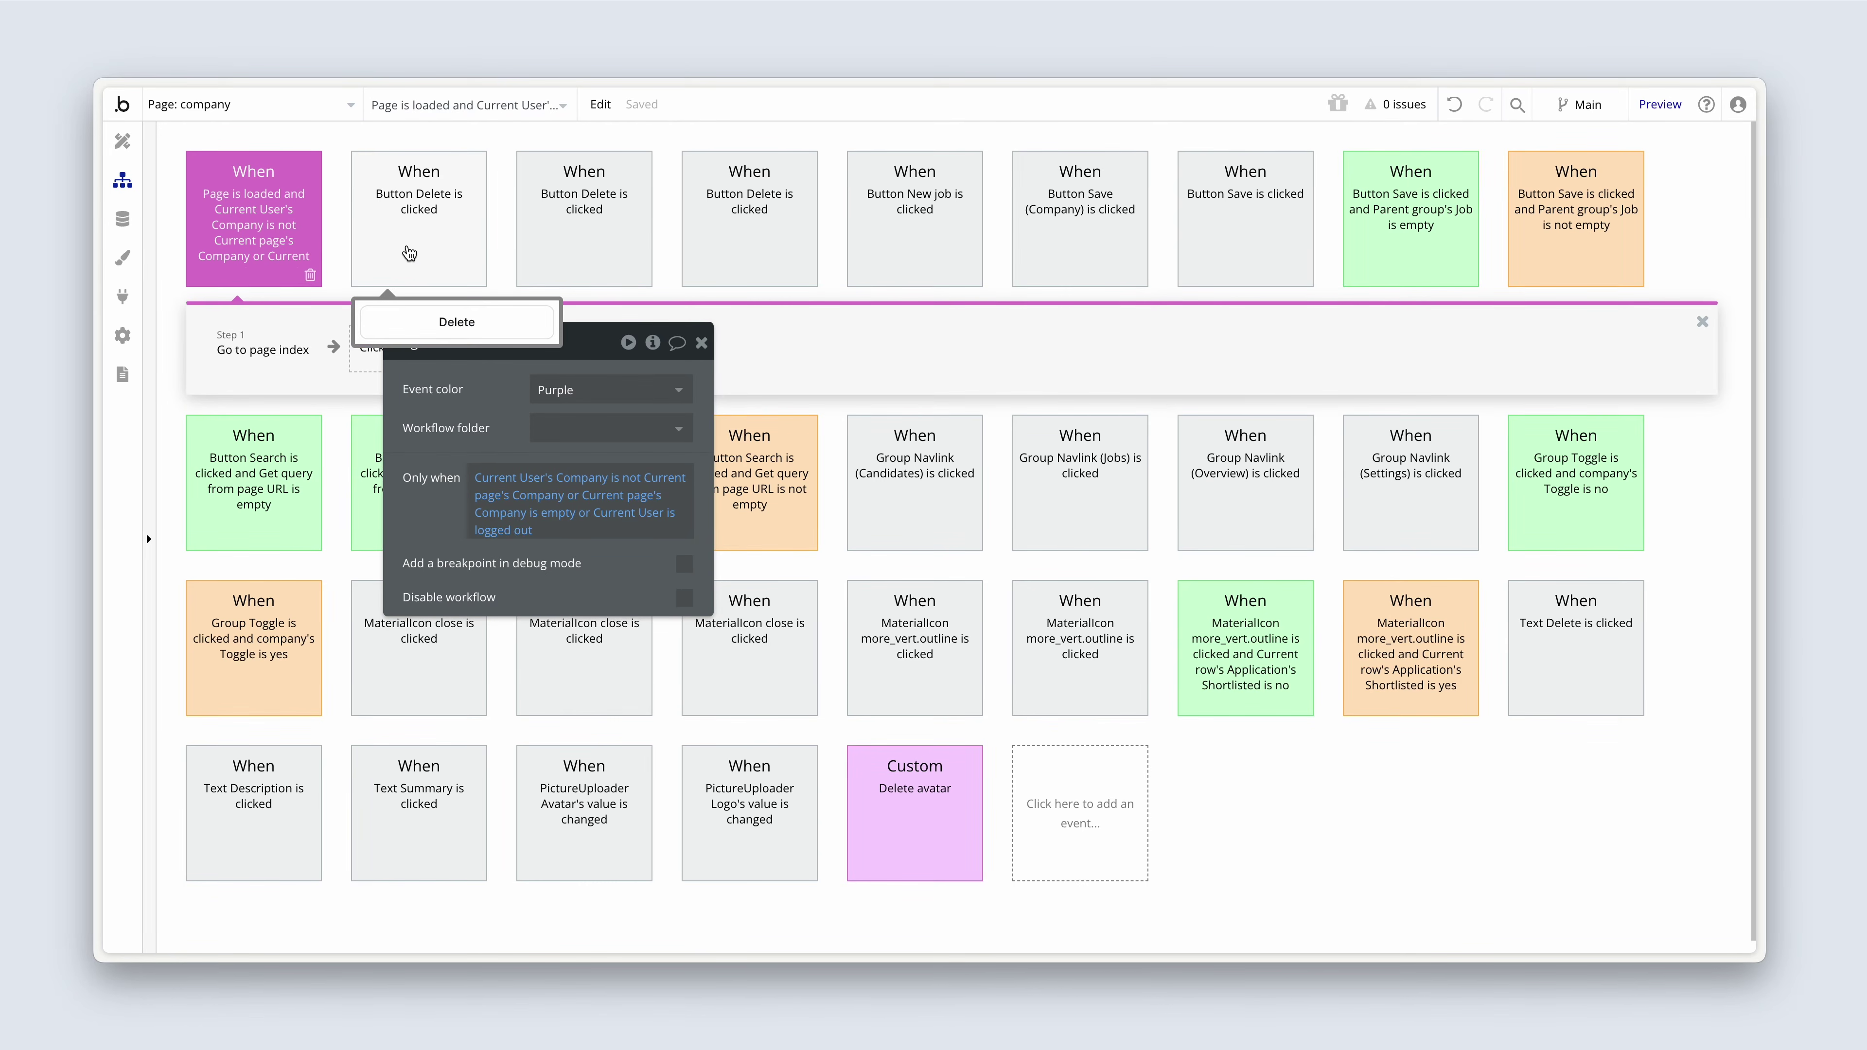
- Review the Page is loaded workflow's Go to page index step, then return to design view
left_click(262, 351)
left_click(263, 246)
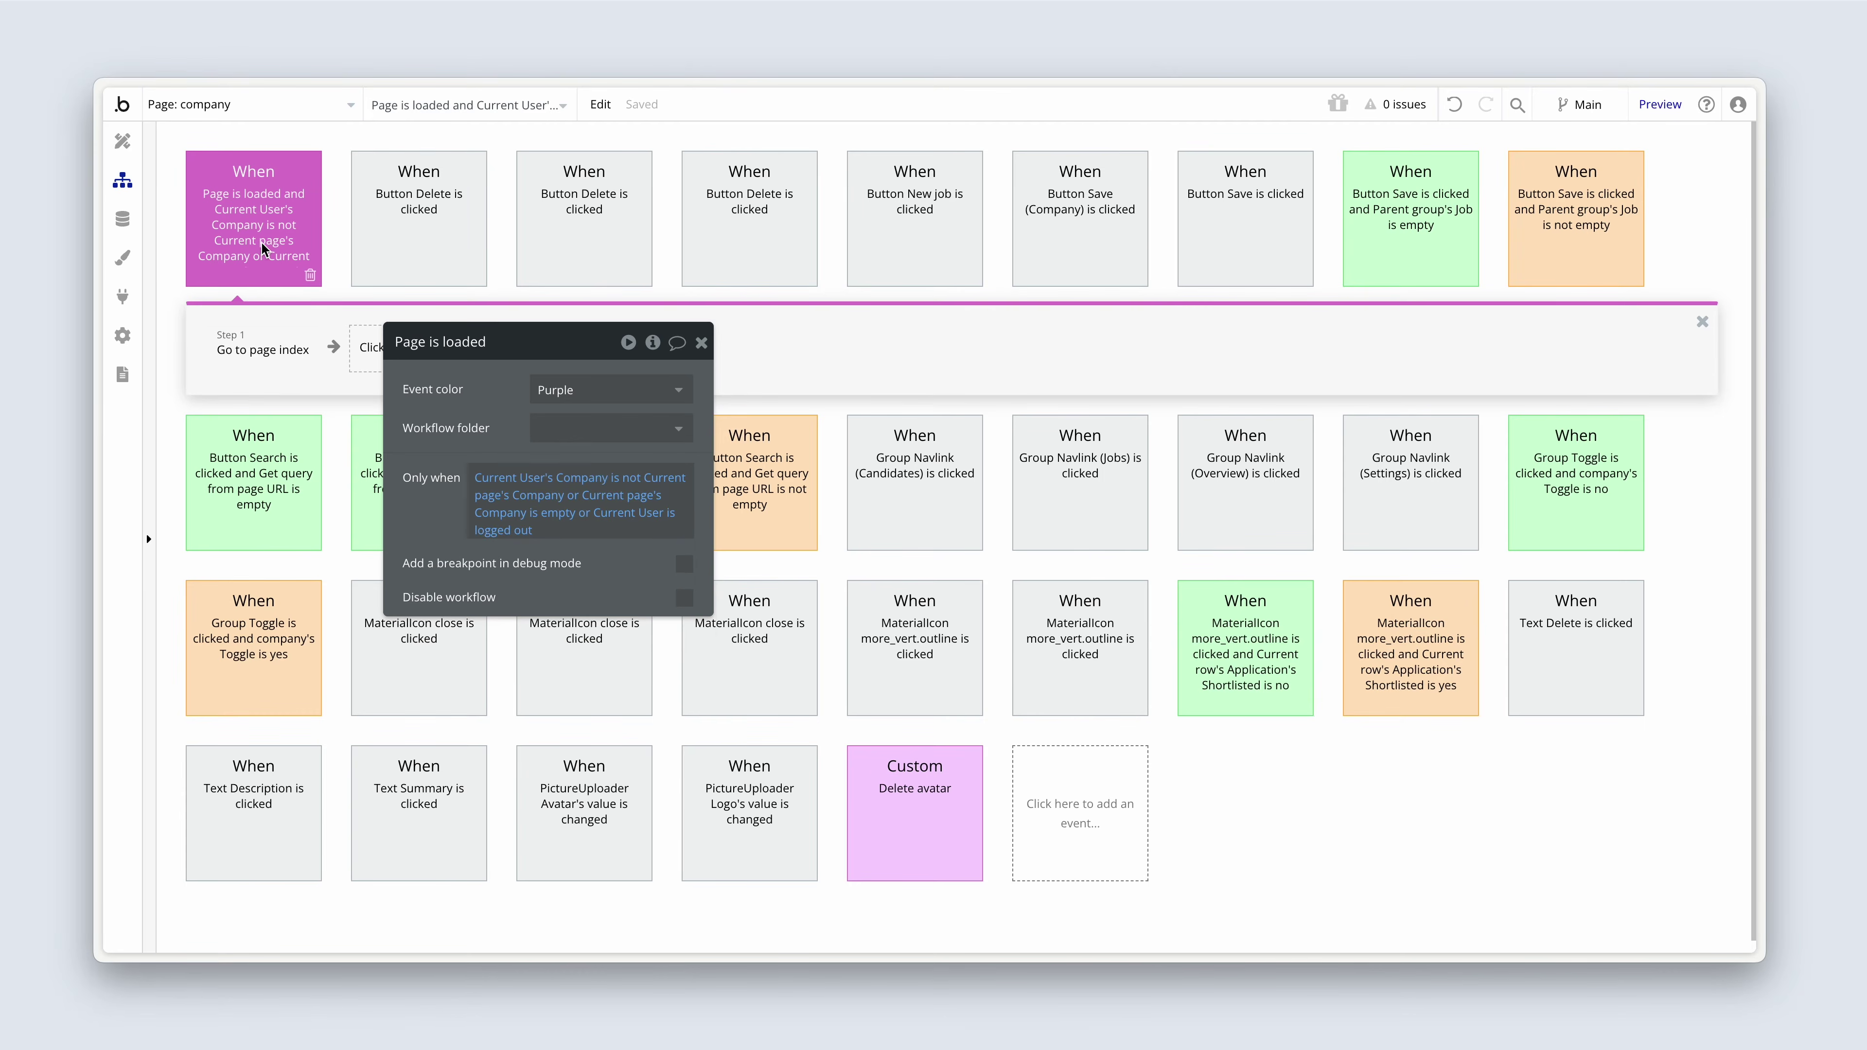
left_click(122, 141)
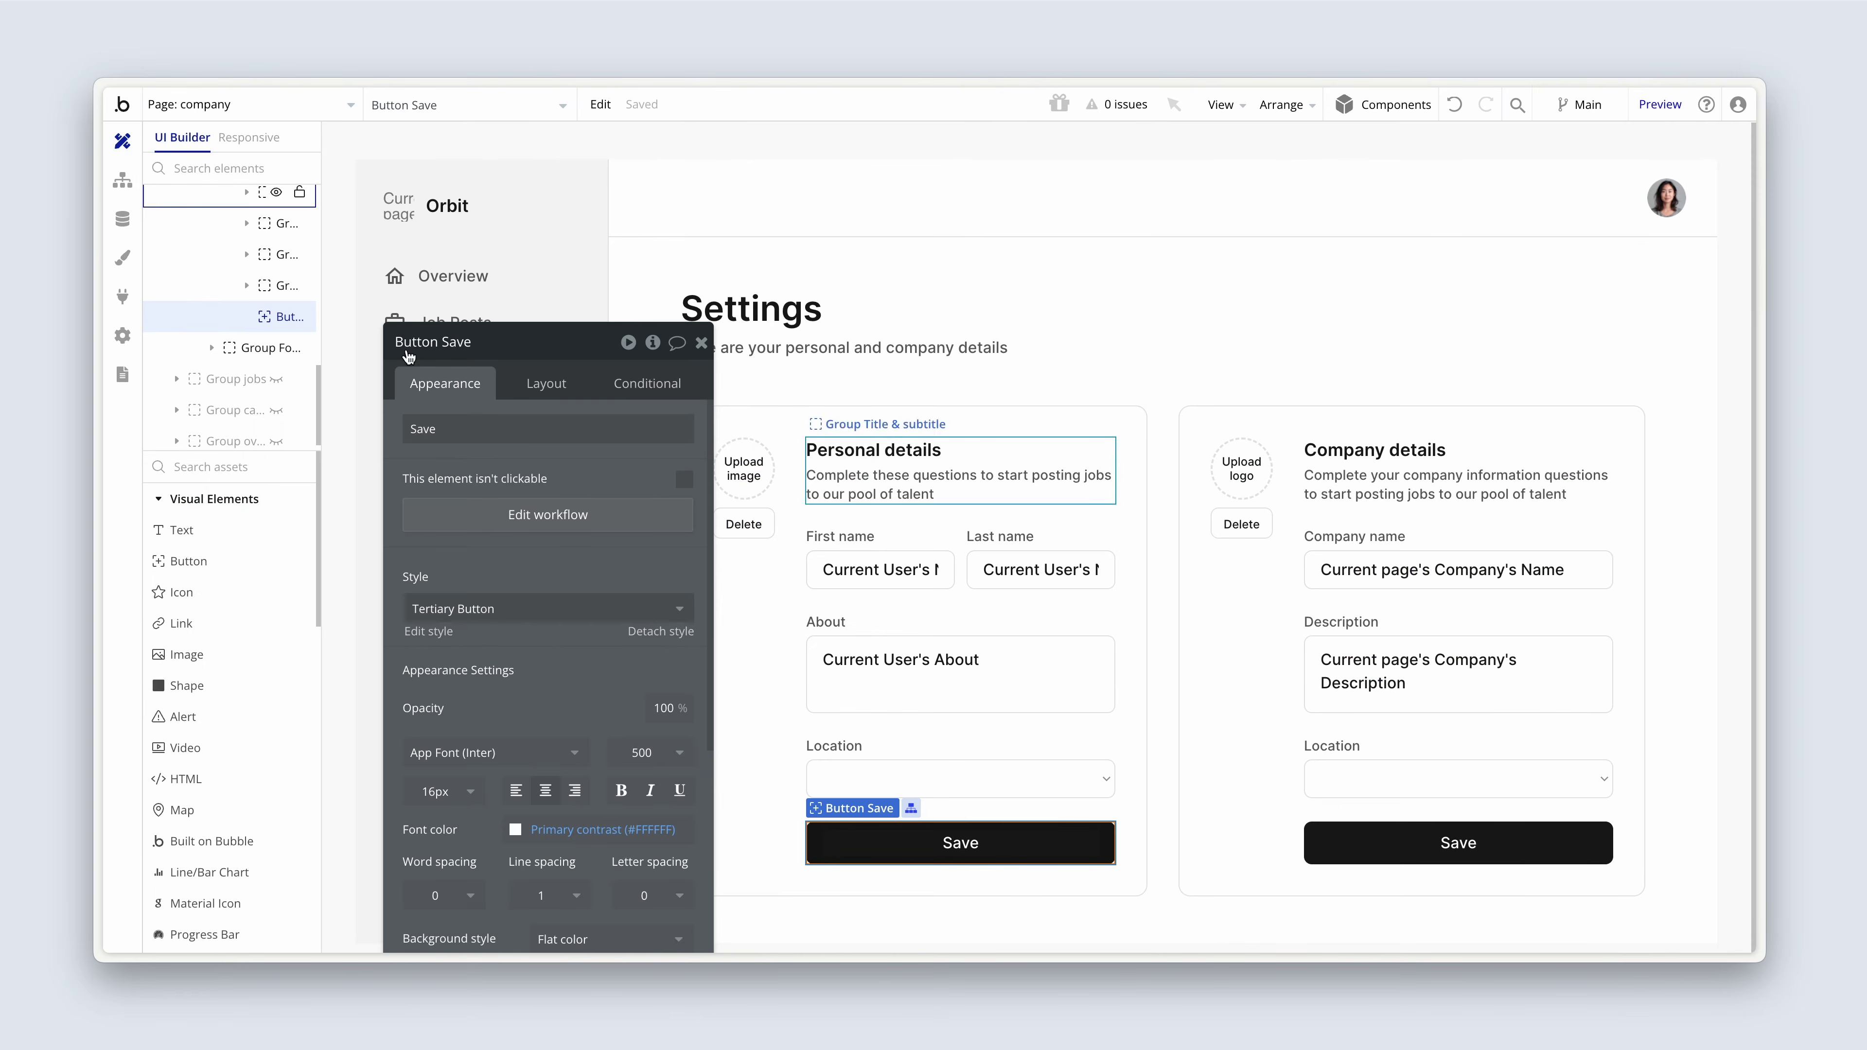
- Delete the Set state step from the Settings nav link workflow, leaving Go to page company
left_click_drag(477, 464, 952, 349)
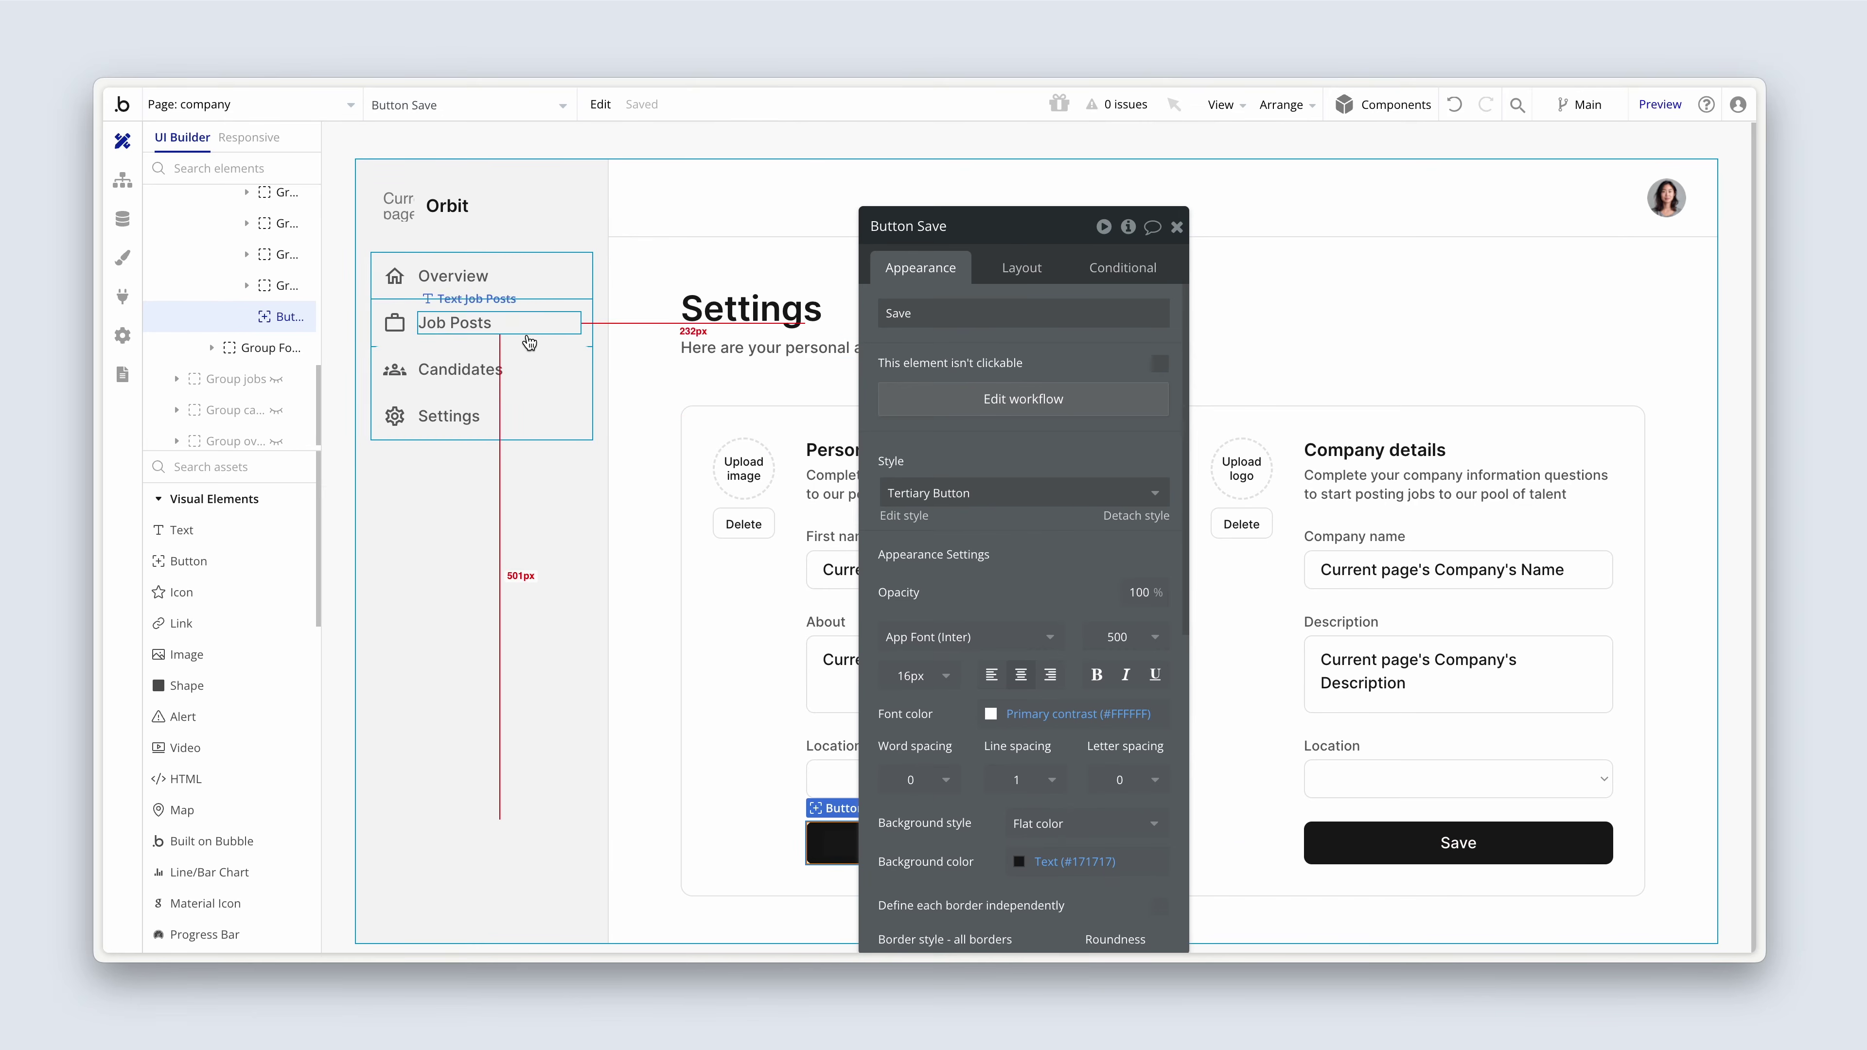
left_click(520, 405)
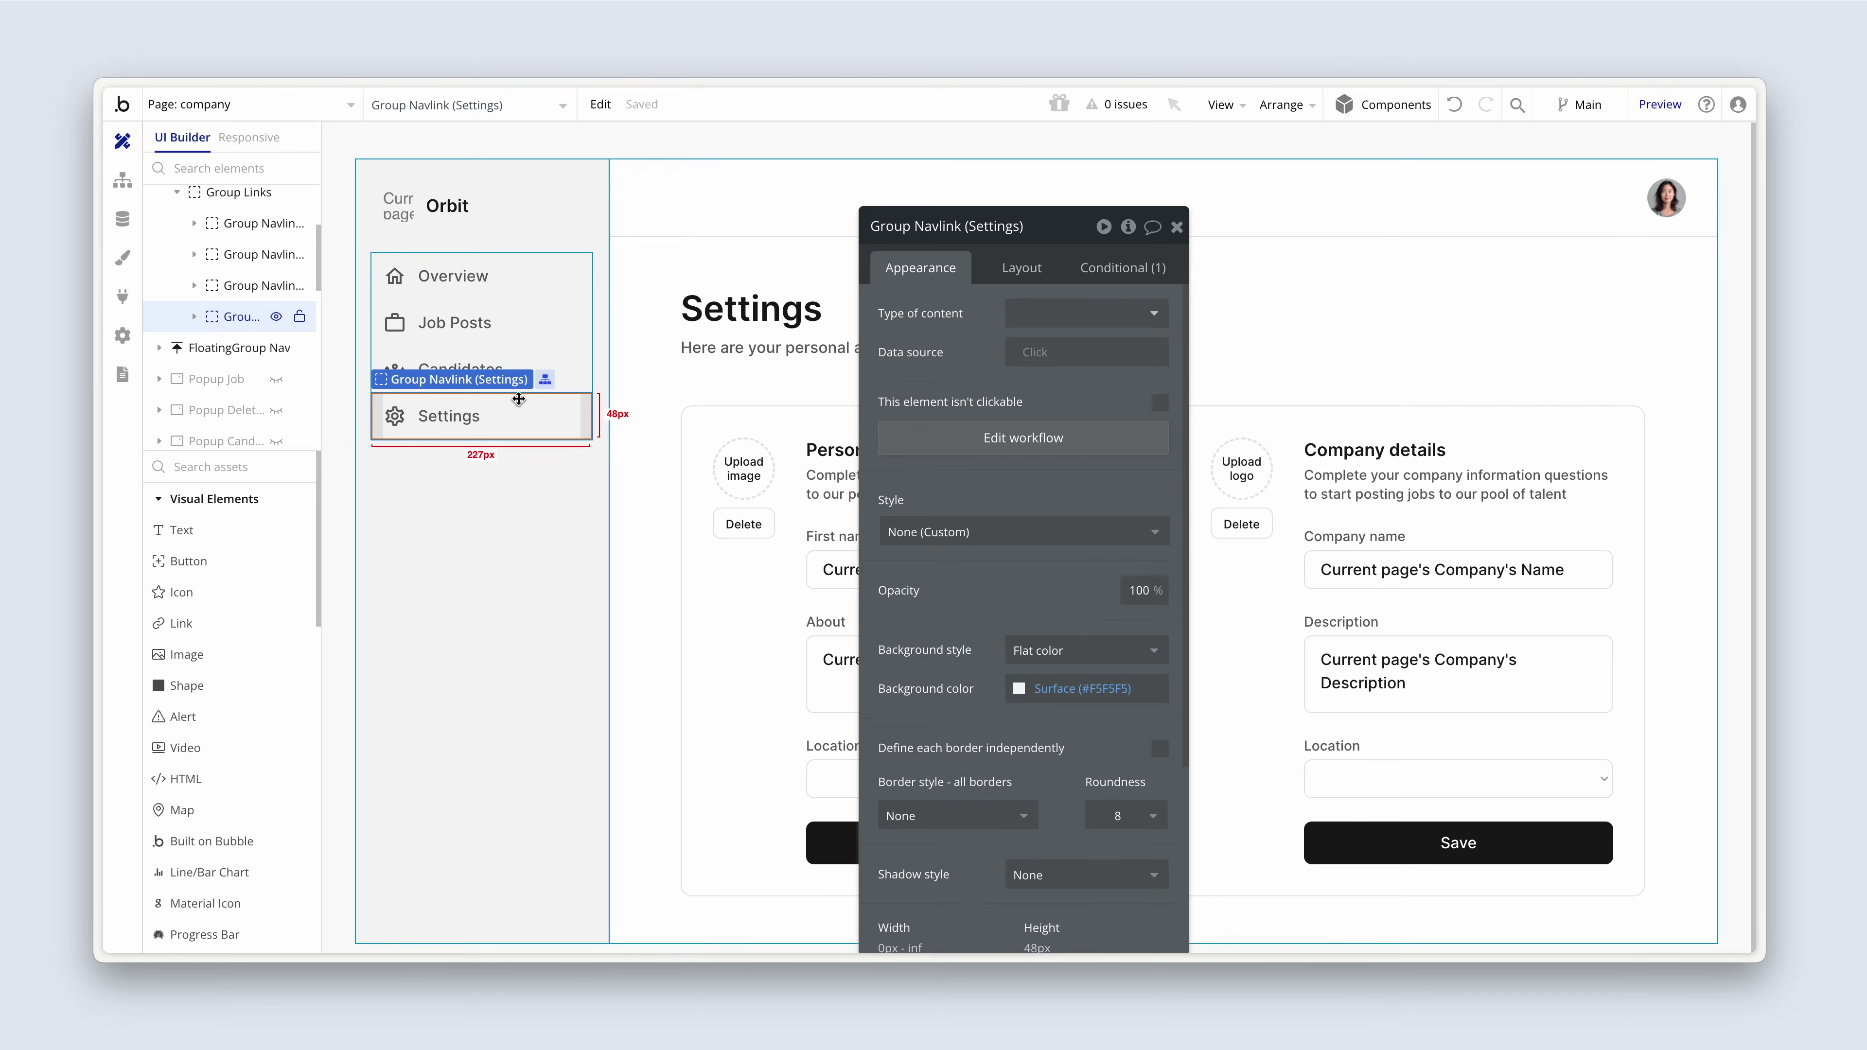
left_click(928, 432)
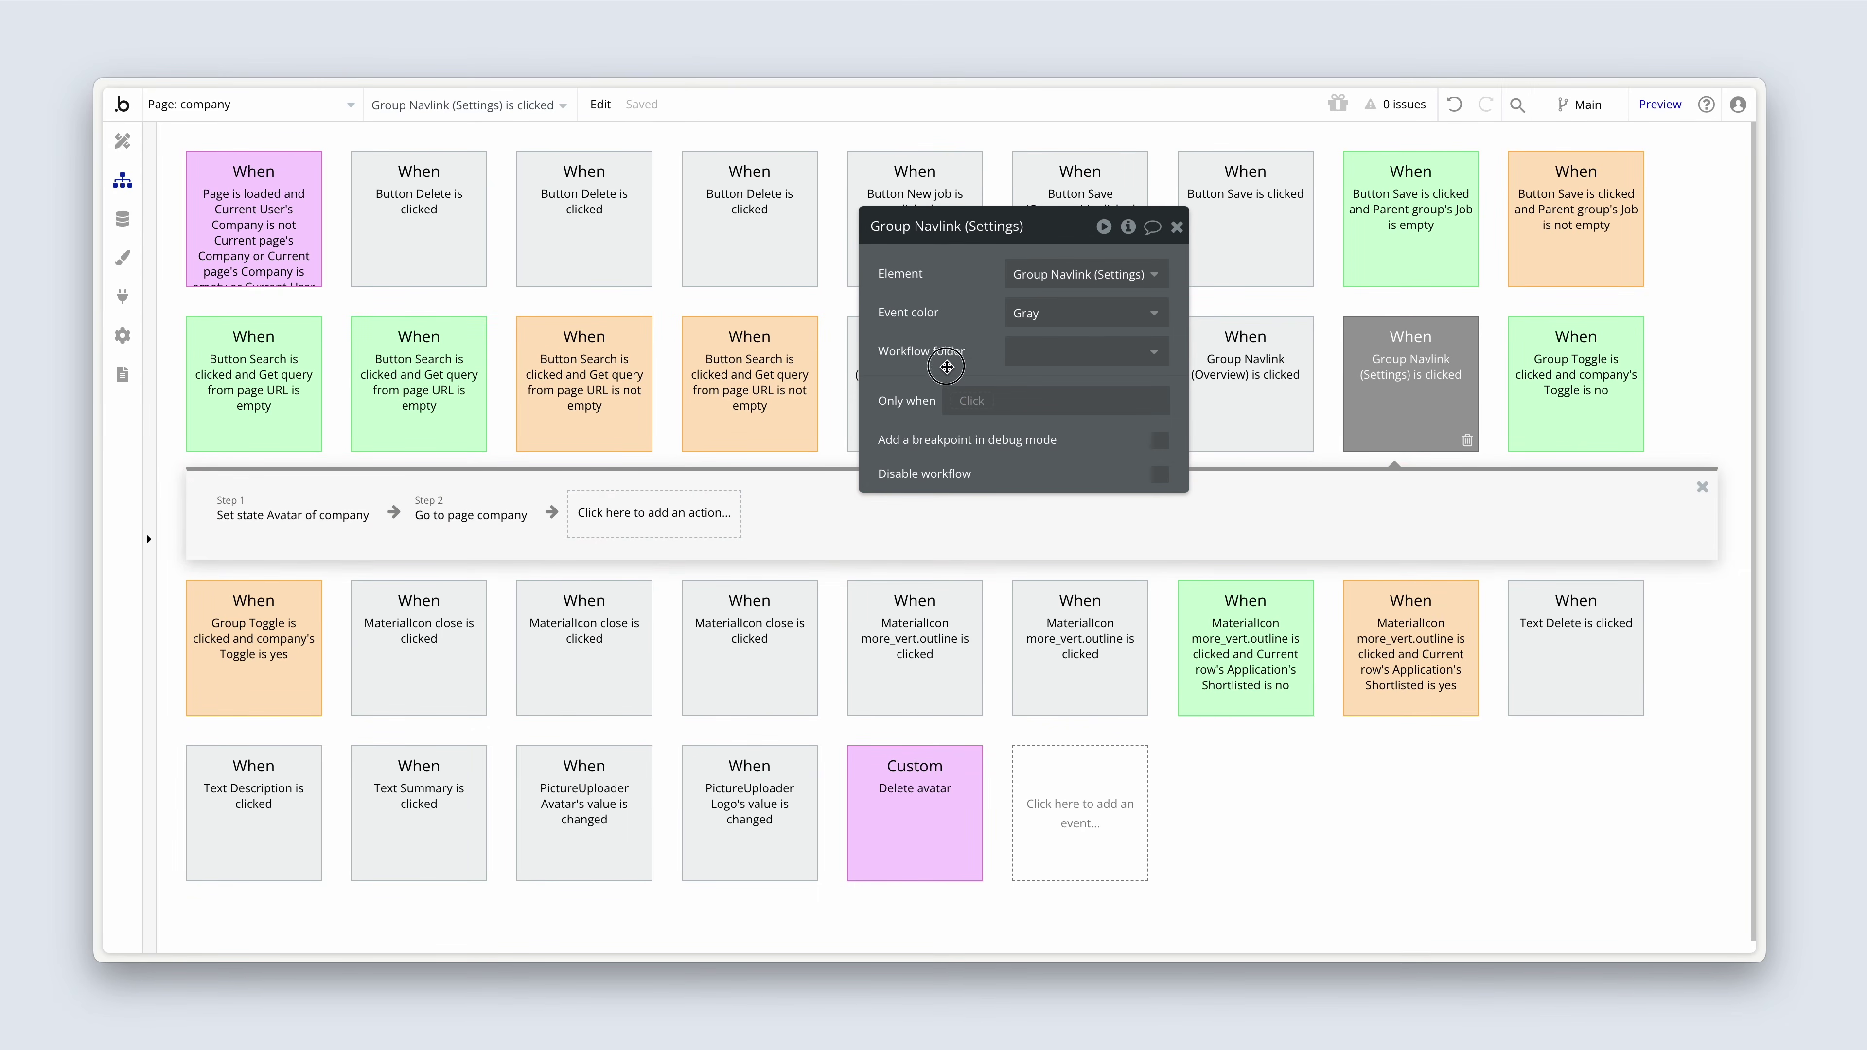
left_click_drag(938, 374, 483, 664)
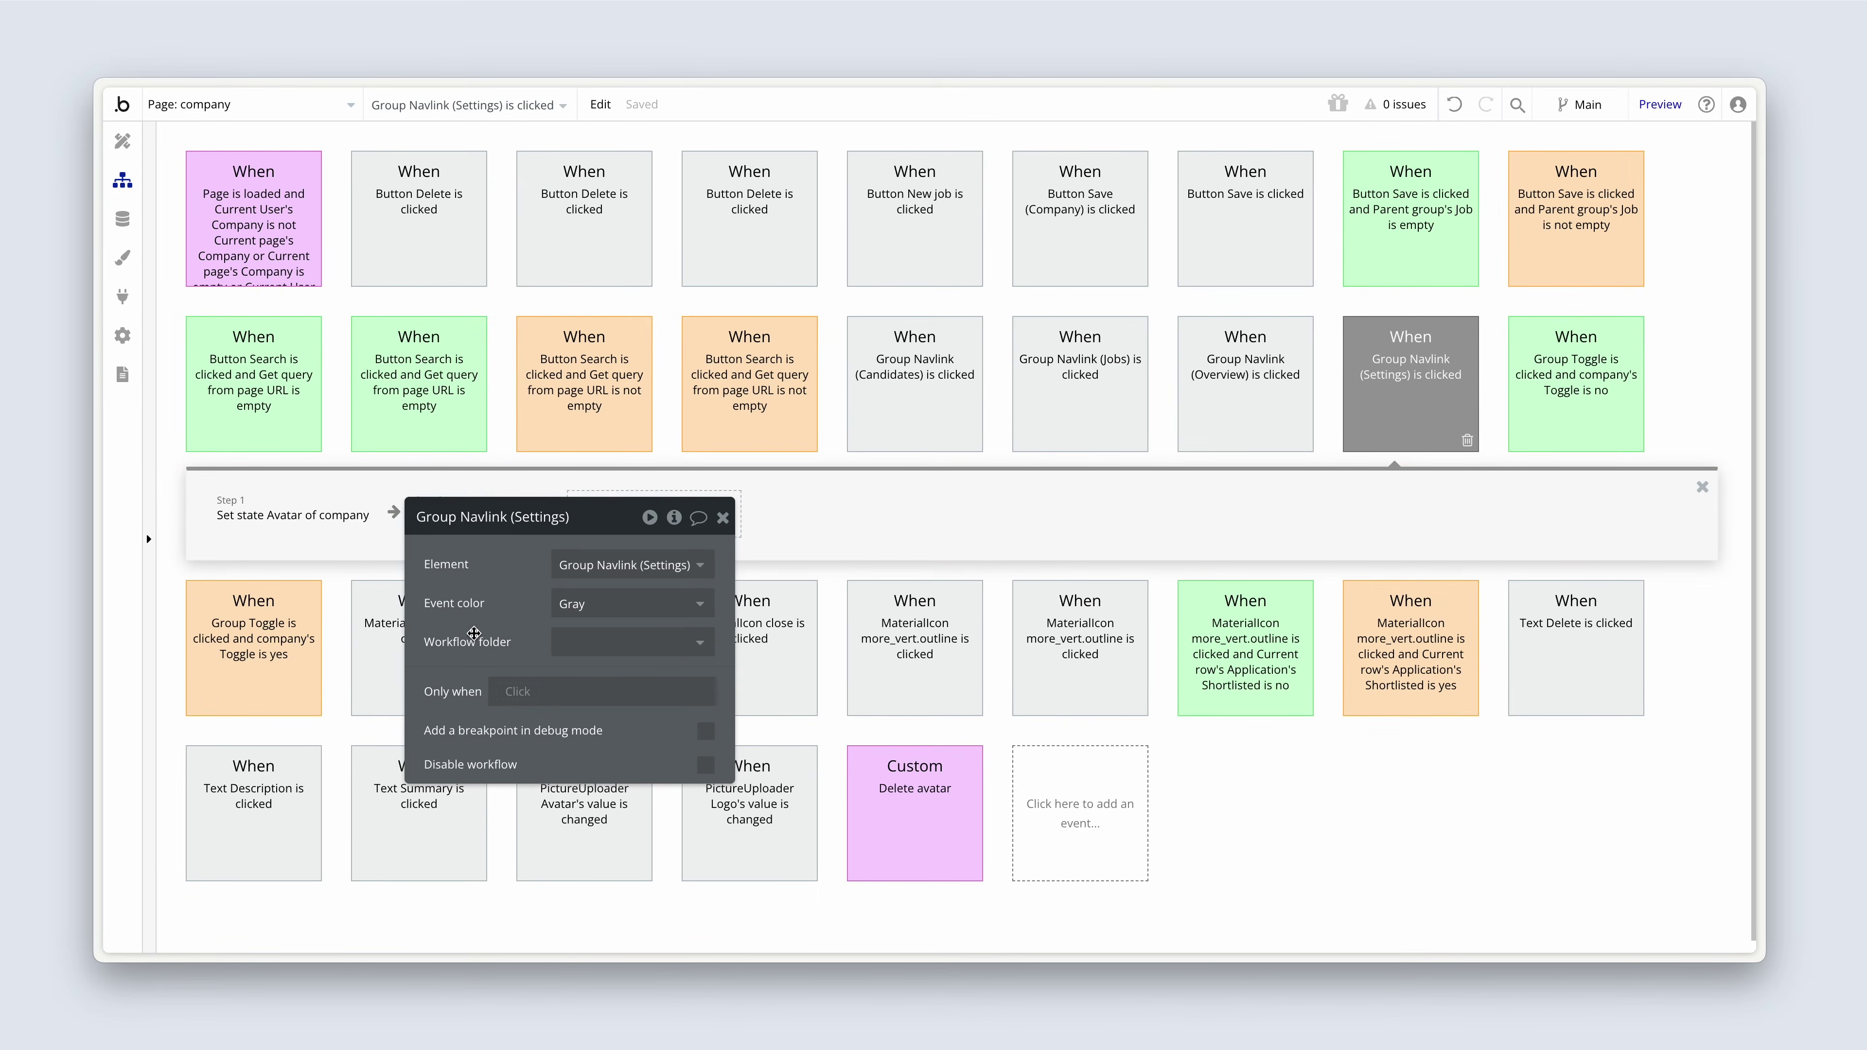
left_click(261, 528)
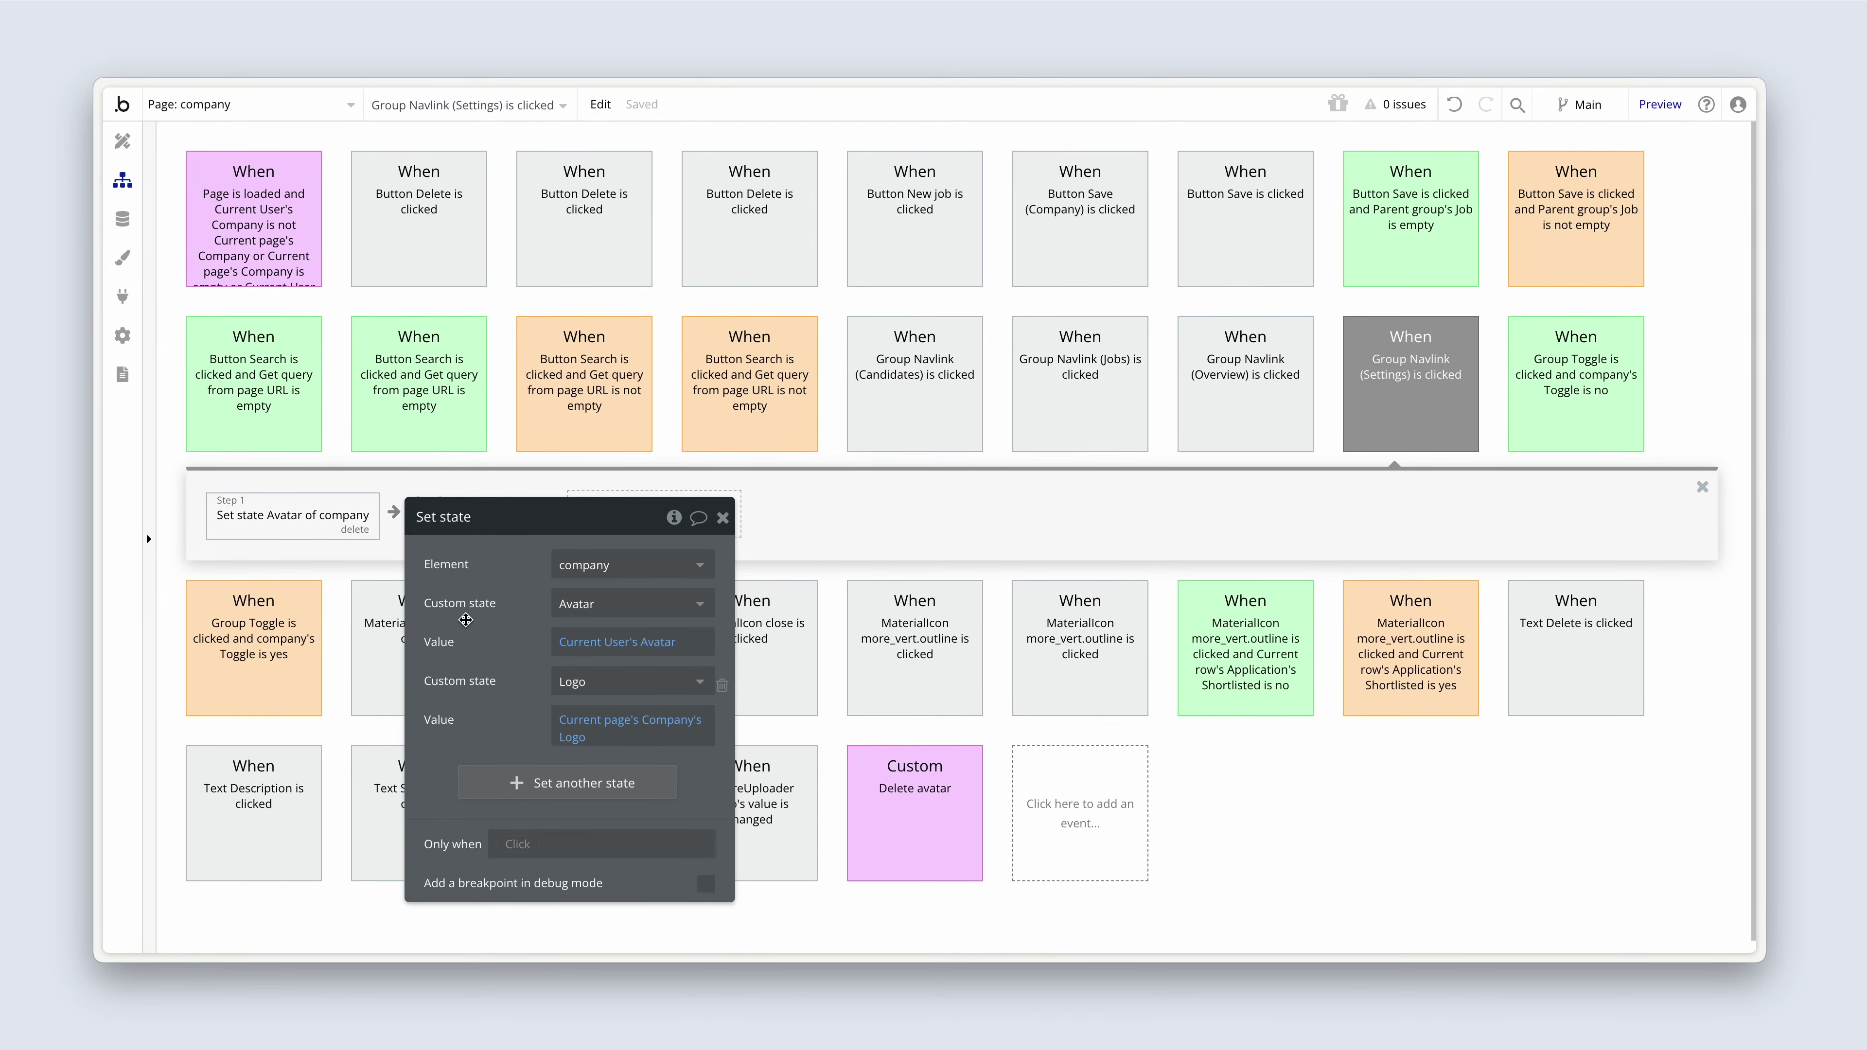
left_click(355, 529)
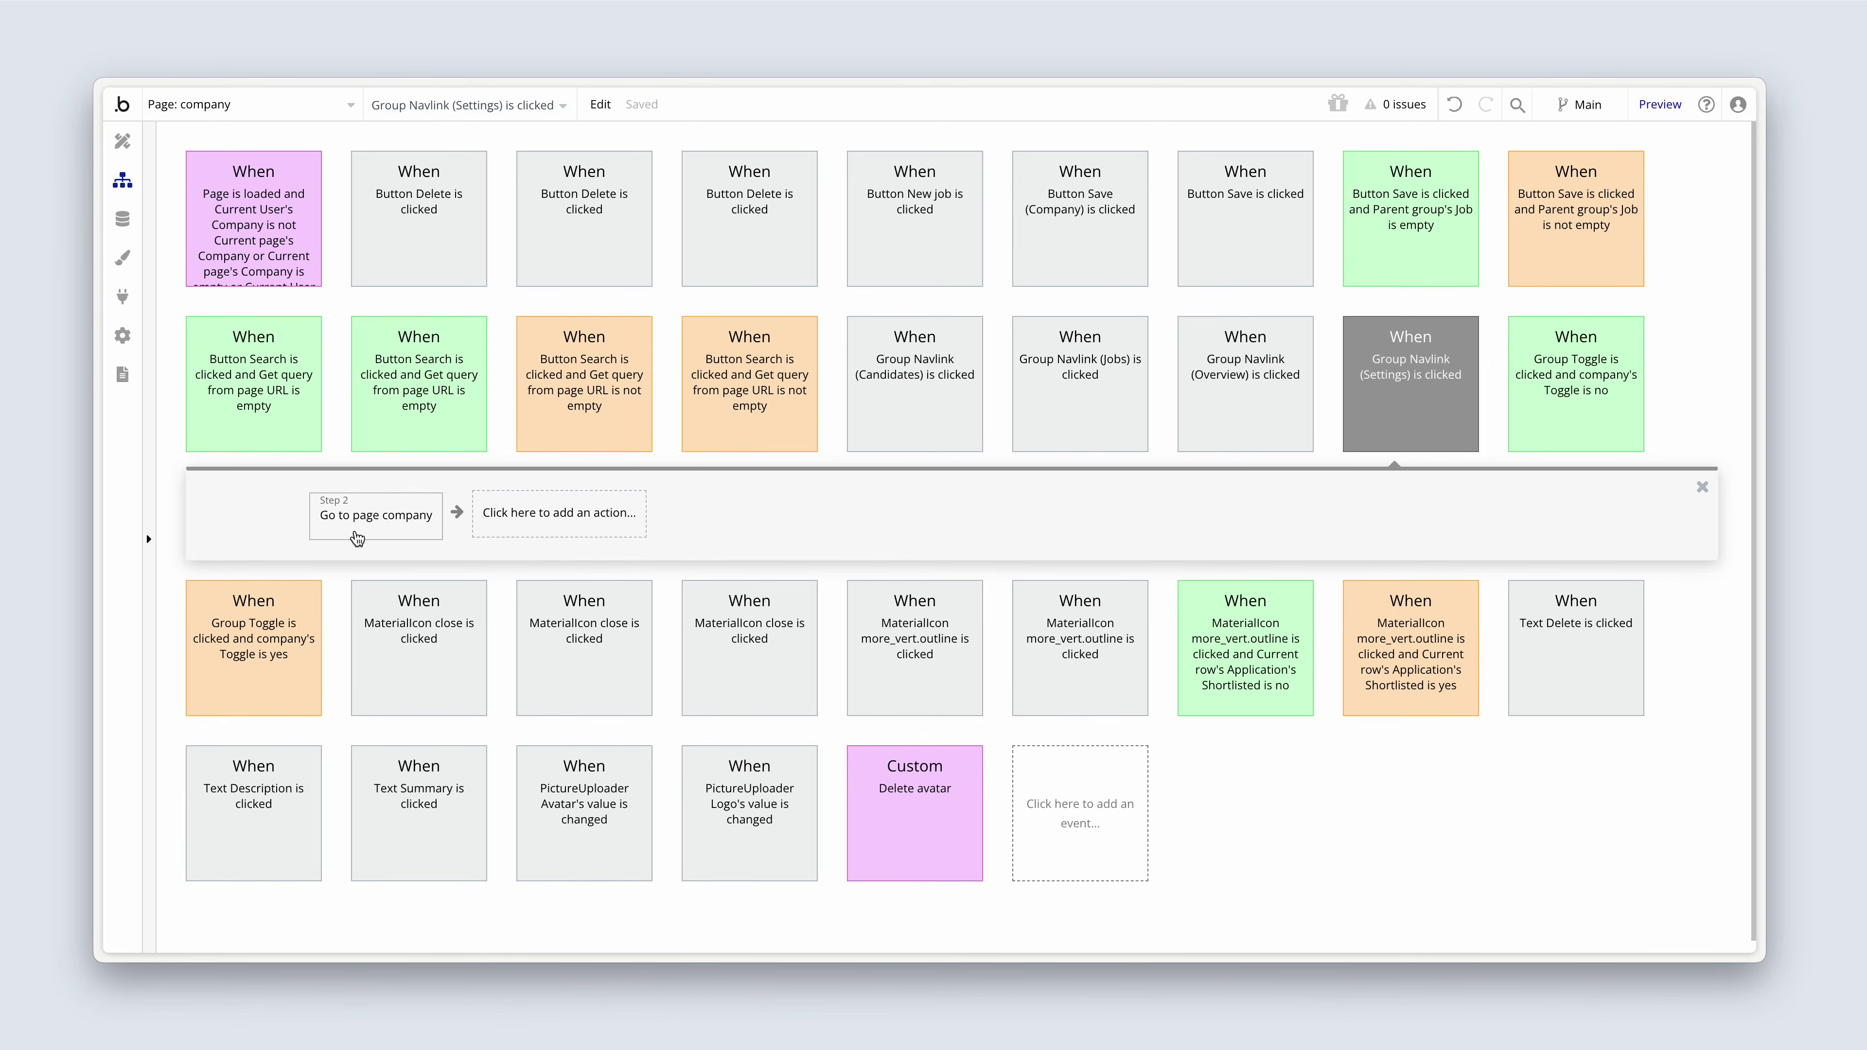
left_click(272, 518)
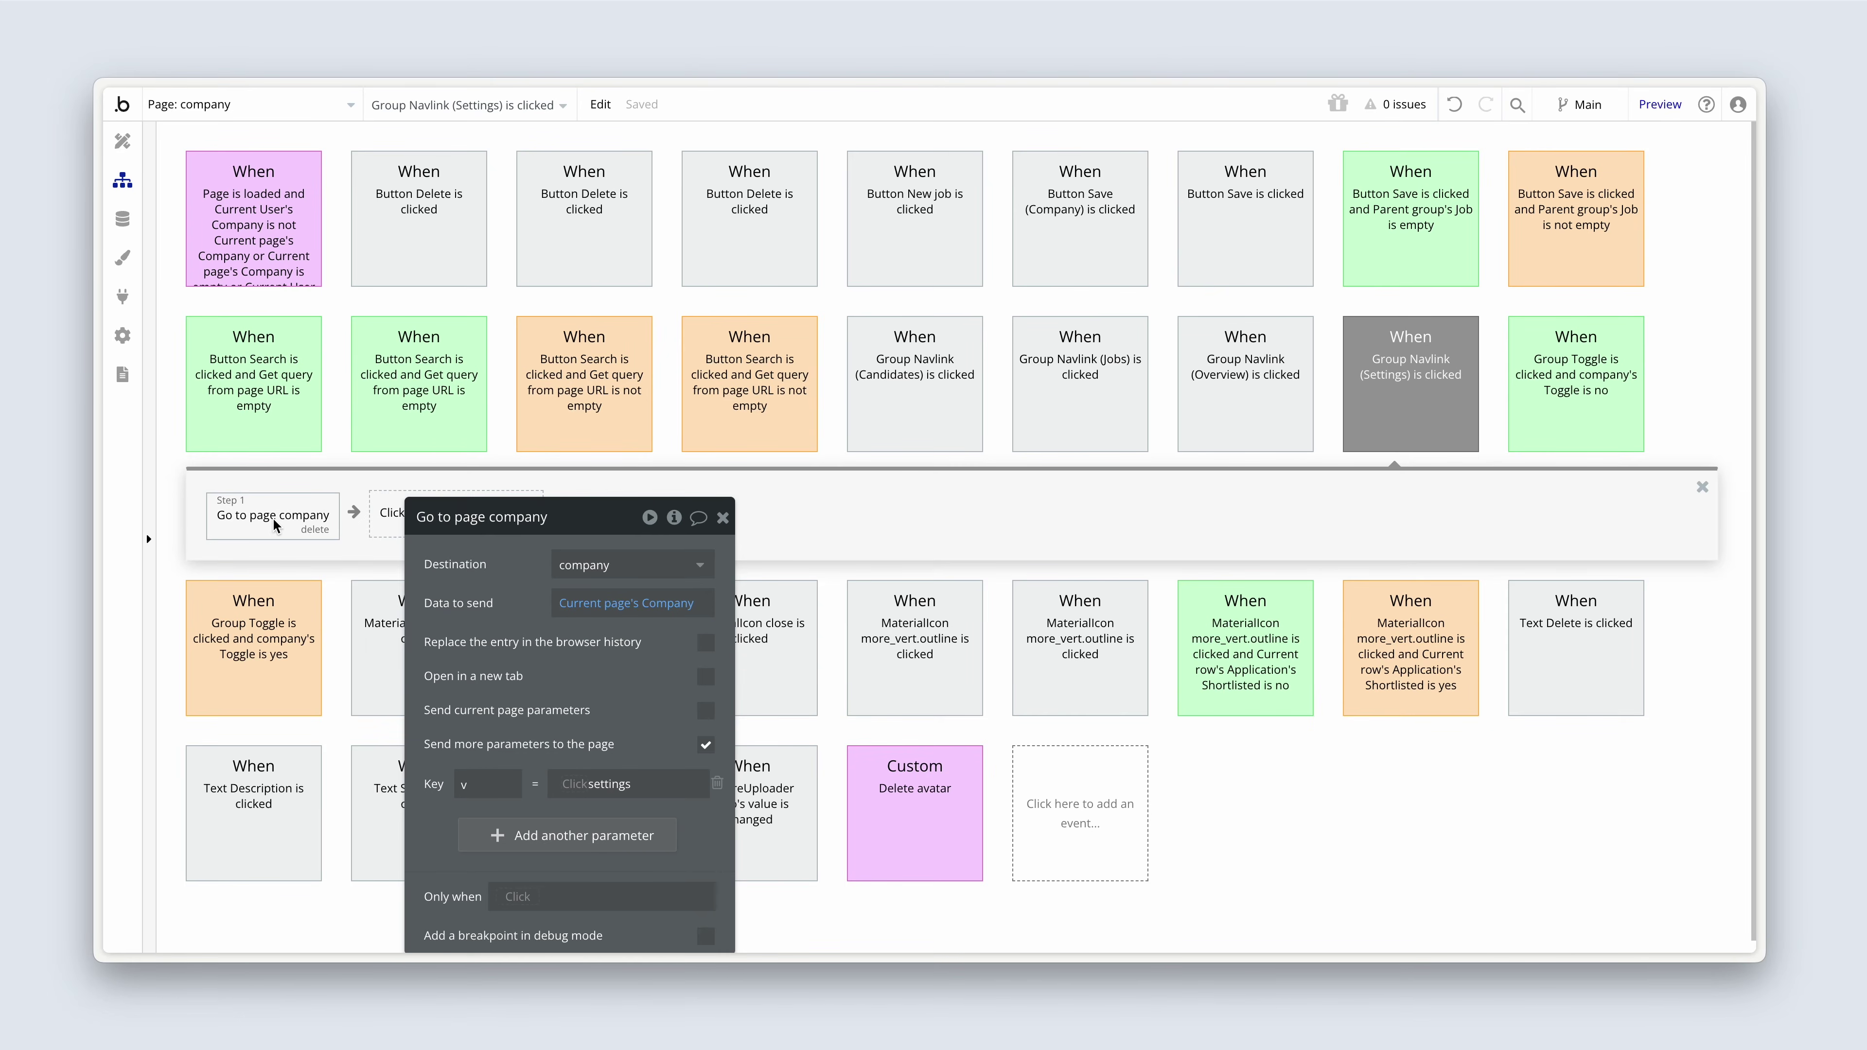
left_click(122, 148)
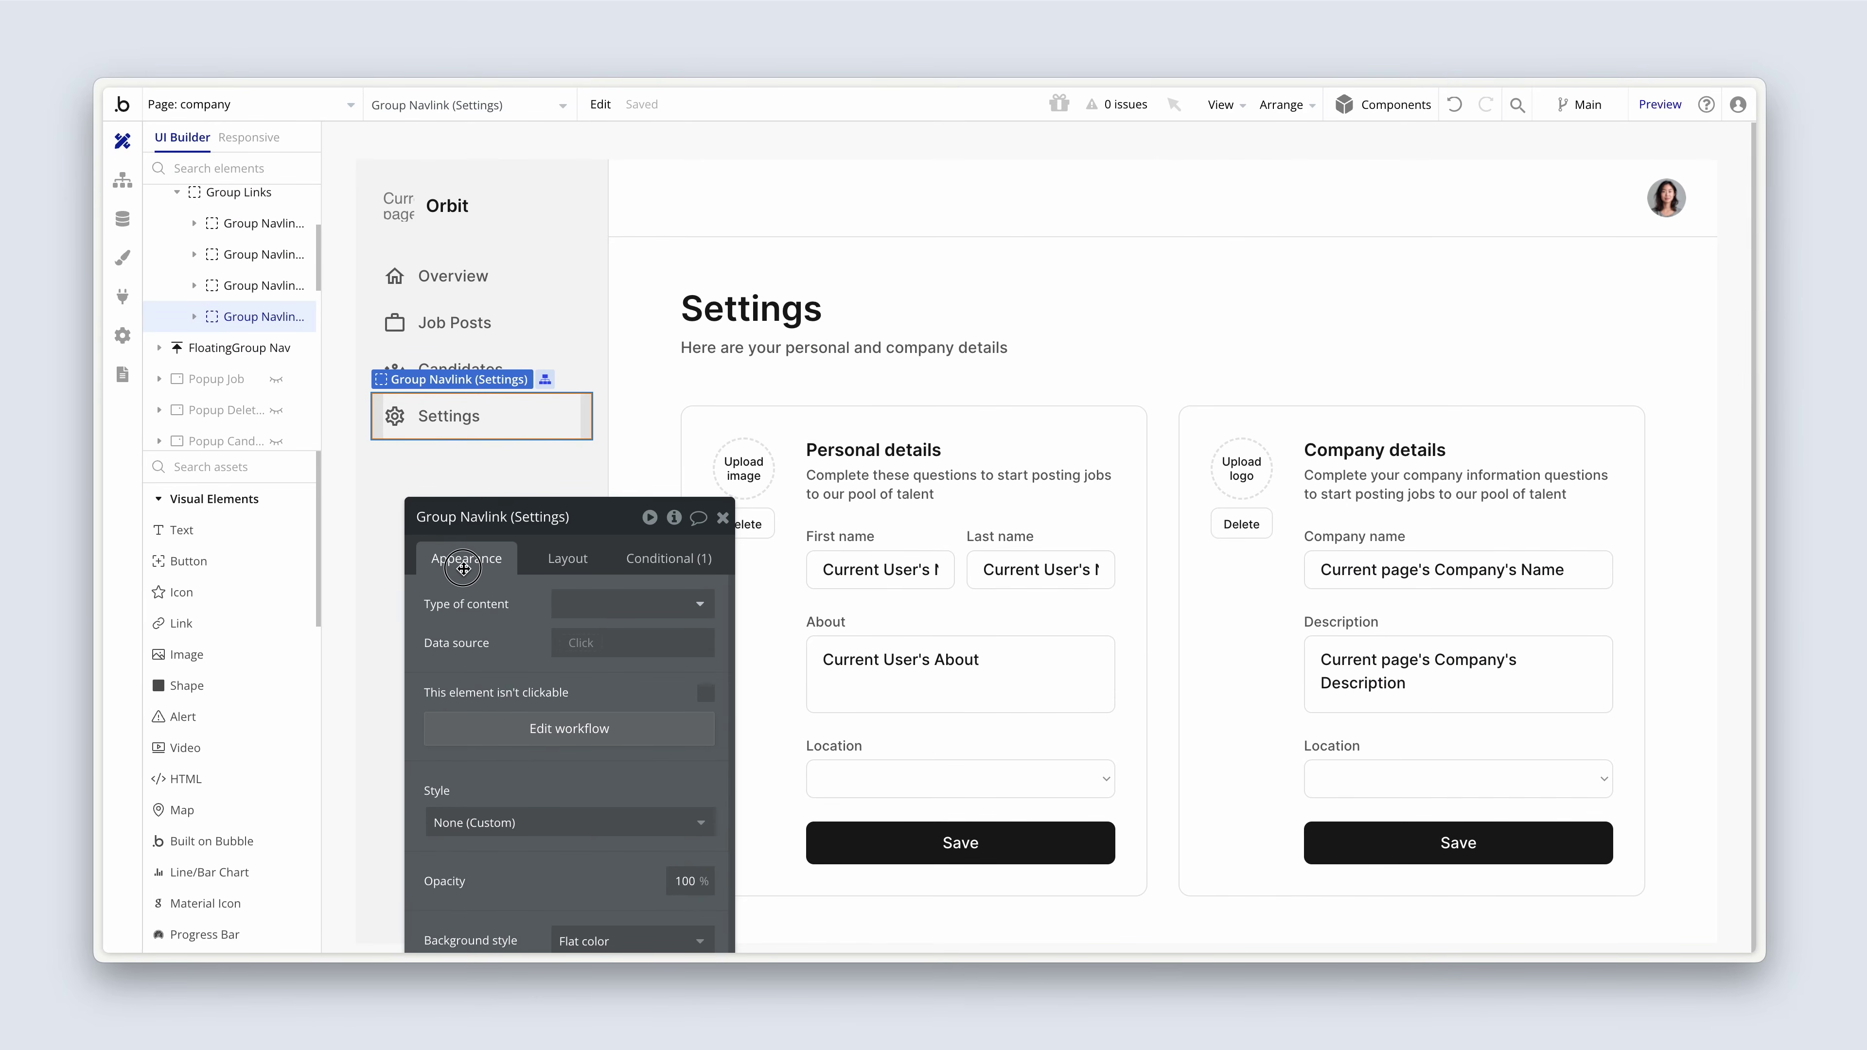
- Switch to the log-in page from the page list and launch it in preview
left_click_drag(463, 569, 420, 526)
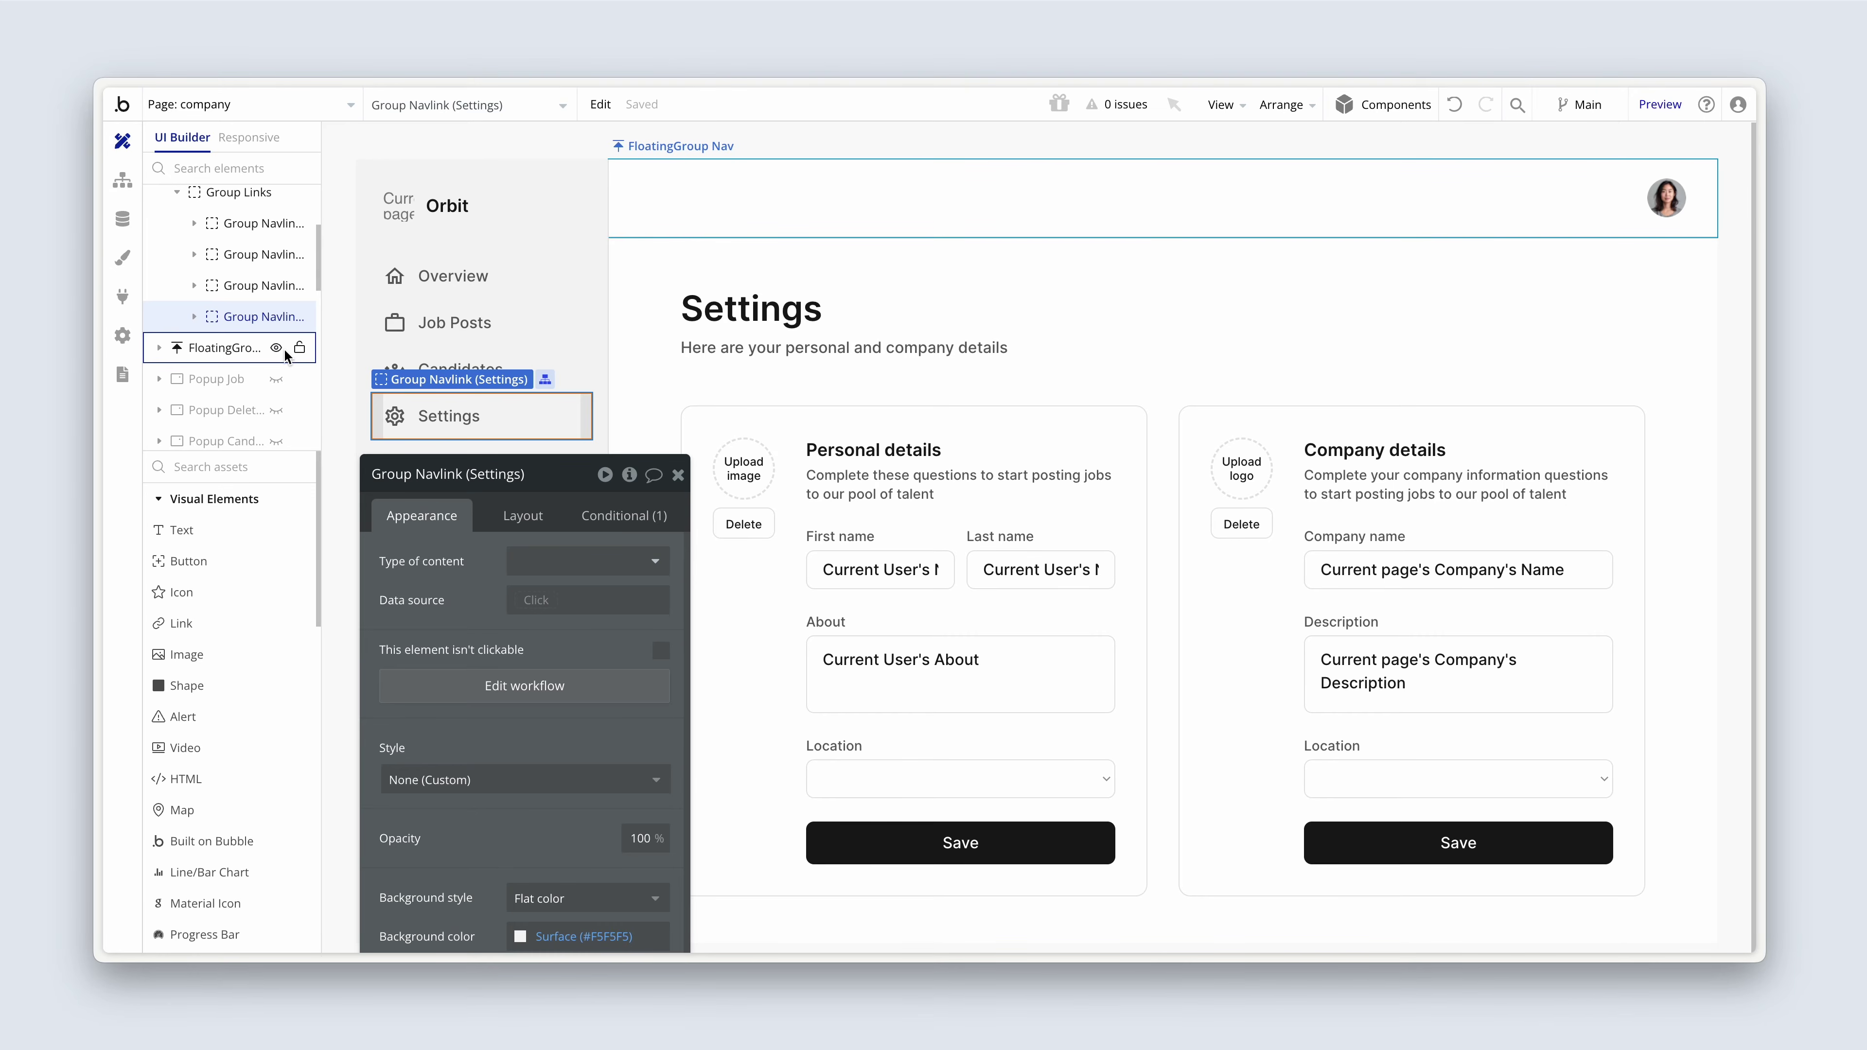
left_click(120, 221)
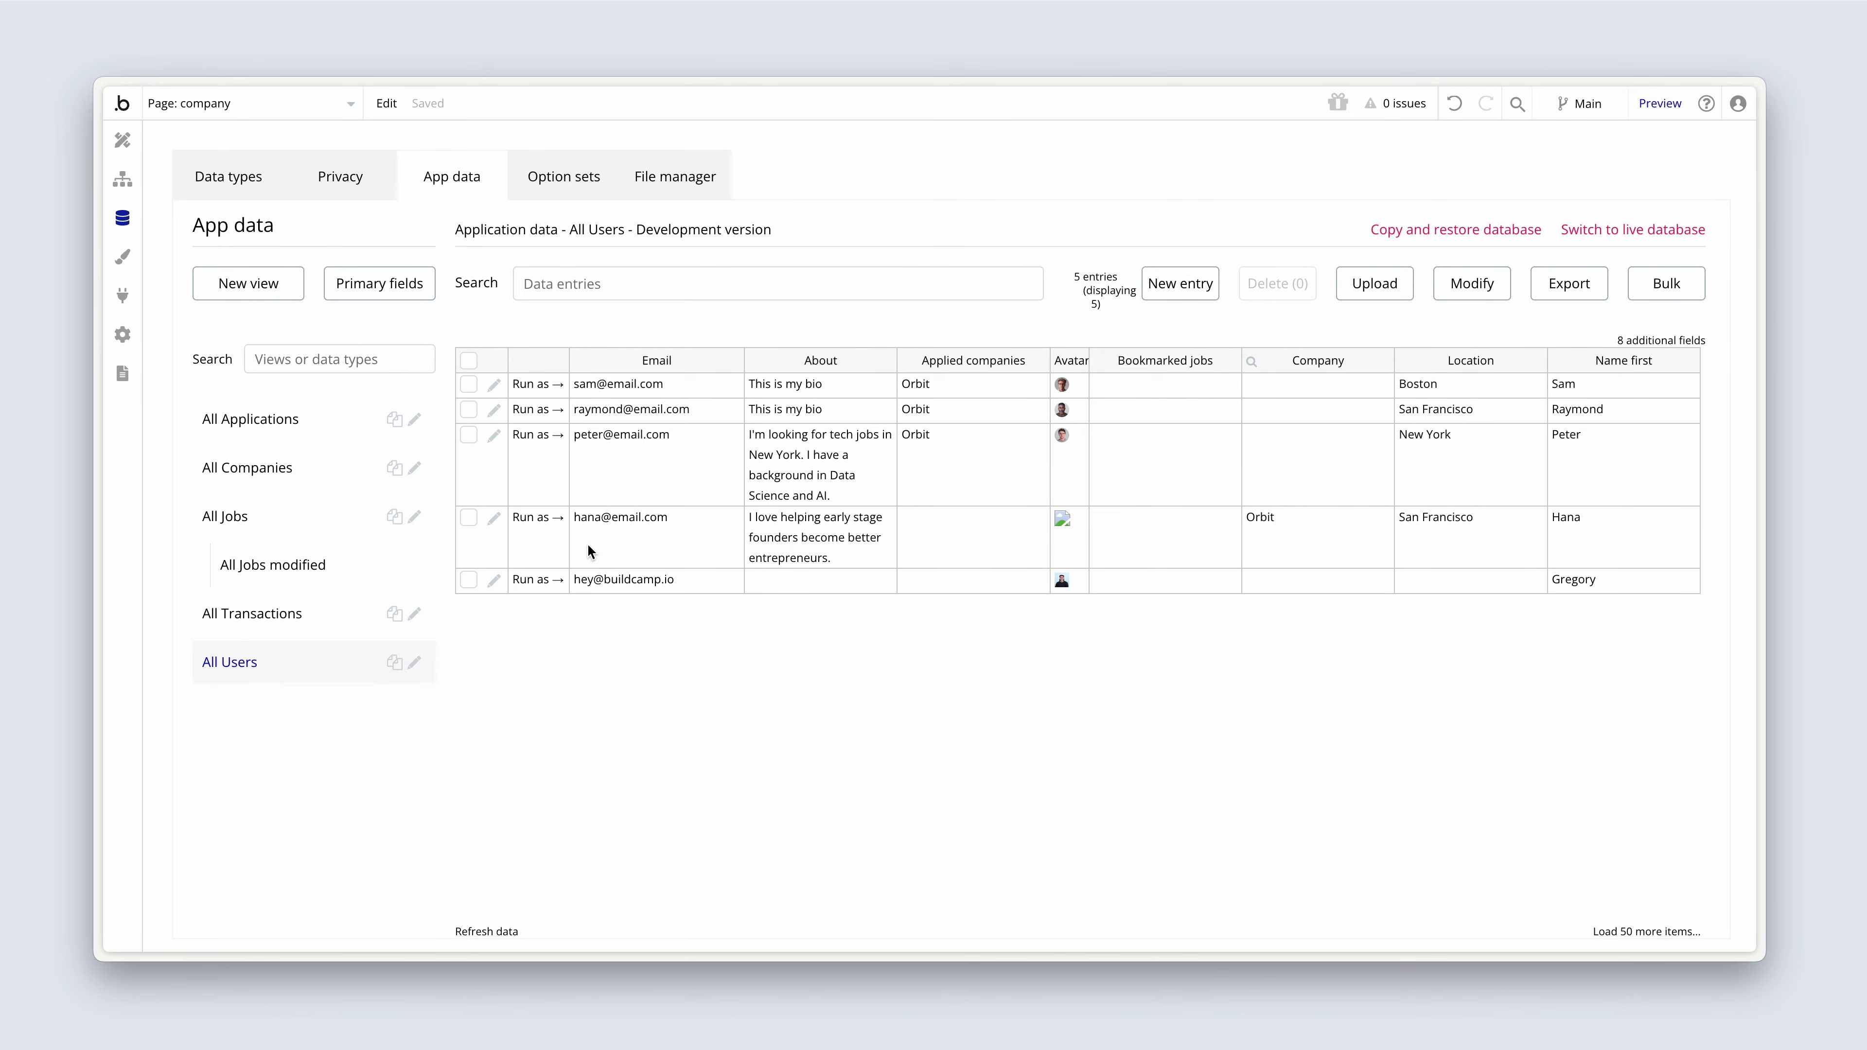
left_click(247, 109)
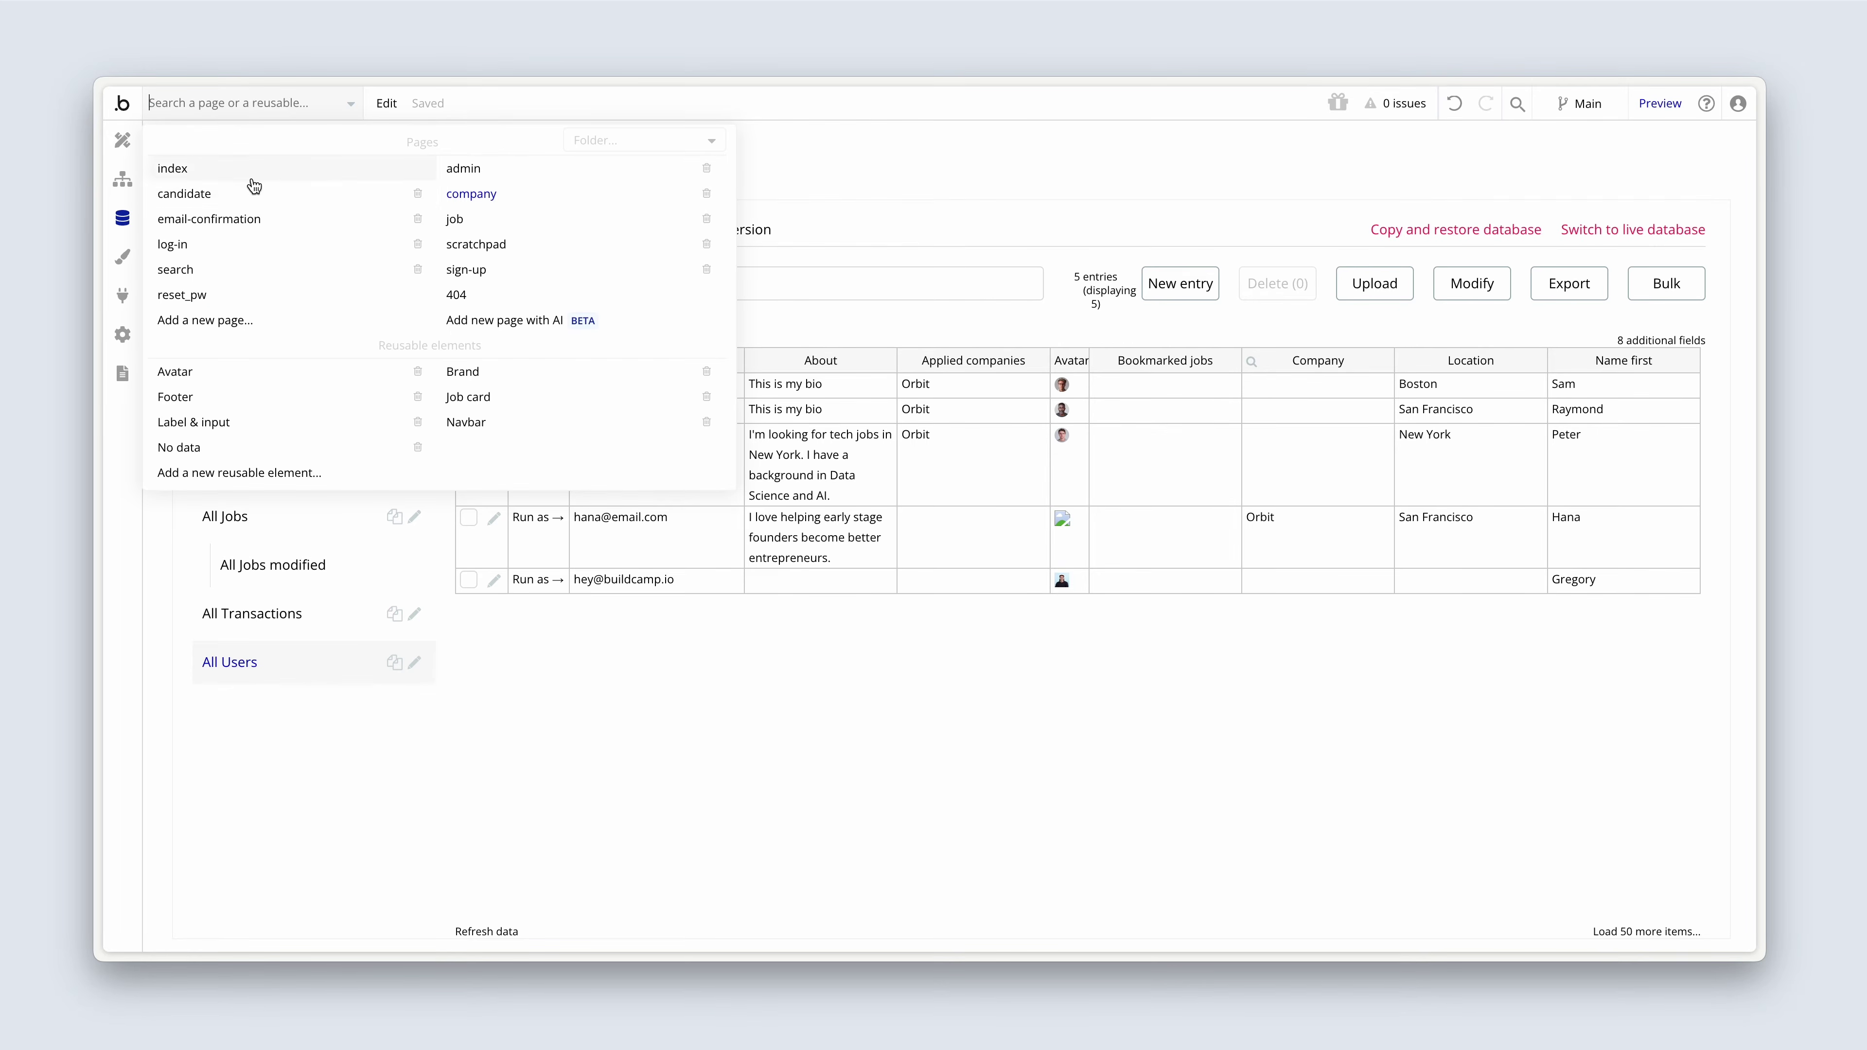
left_click(267, 247)
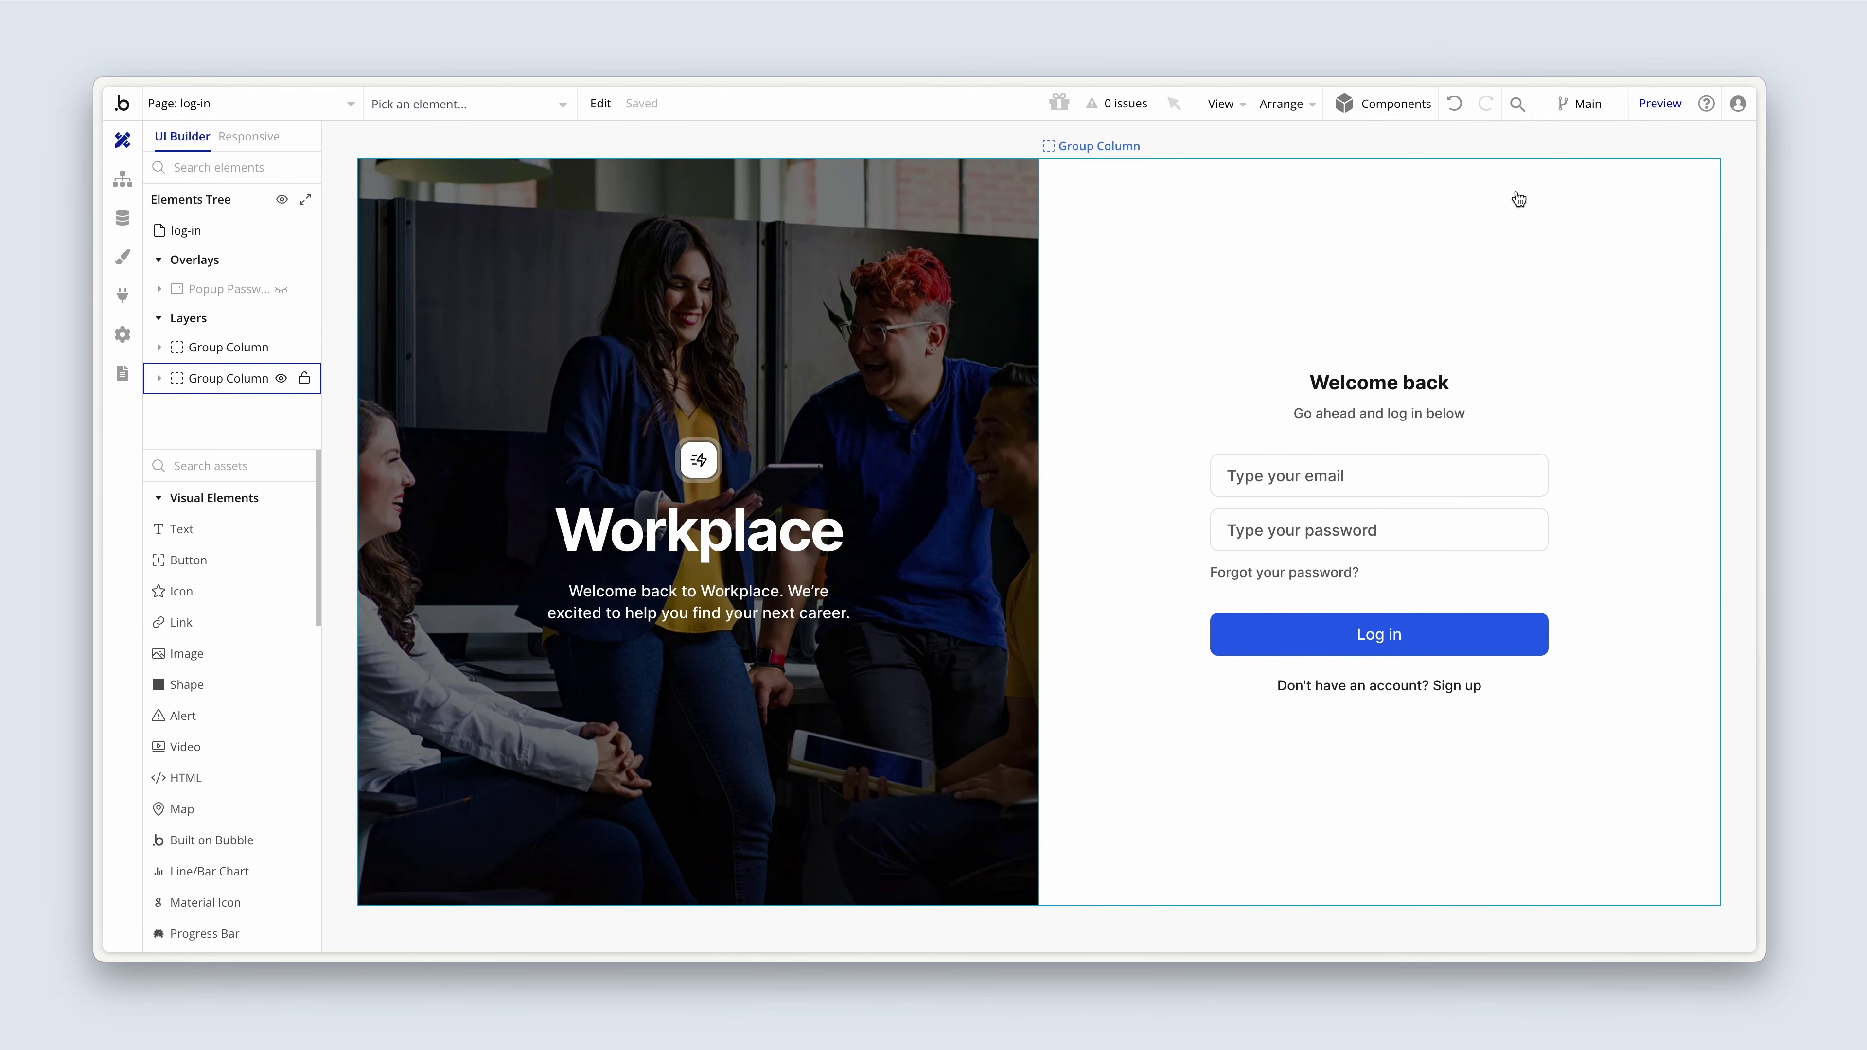
left_click(1643, 108)
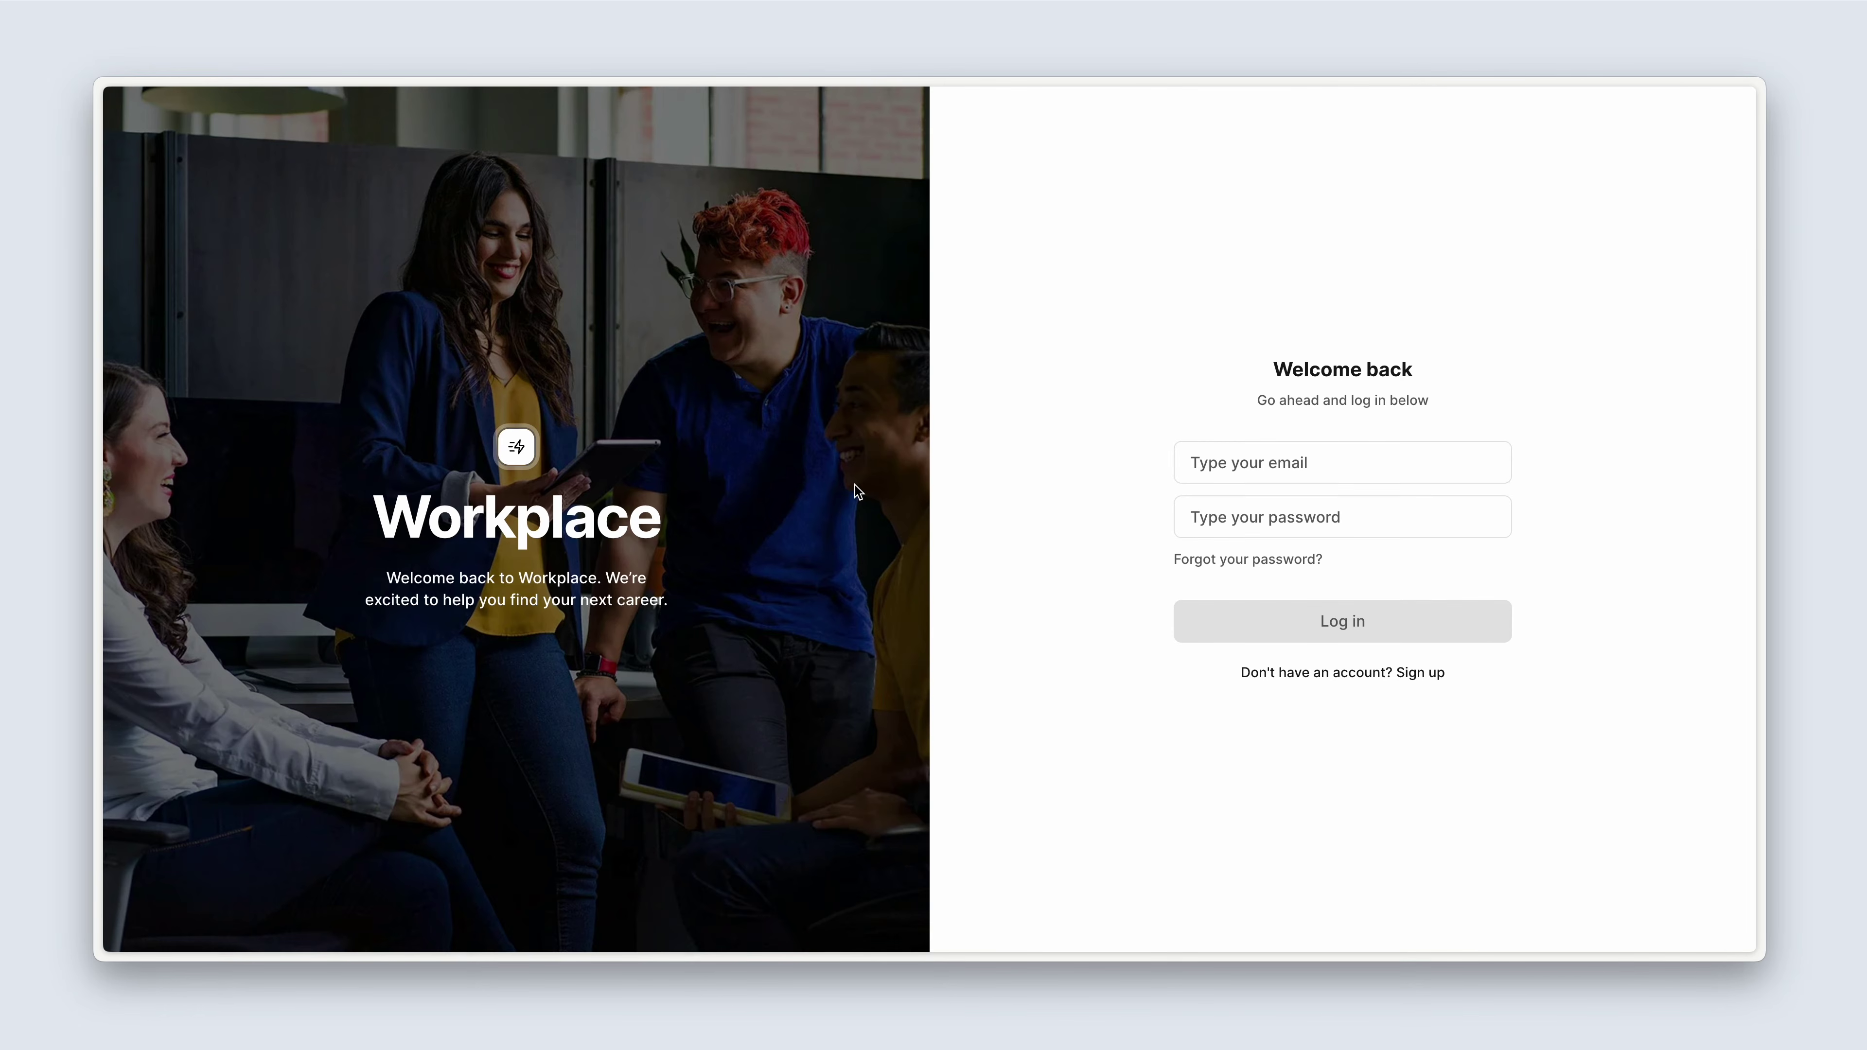
- Log in with the test user's email and password, then go to the Settings page
left_click(1264, 465)
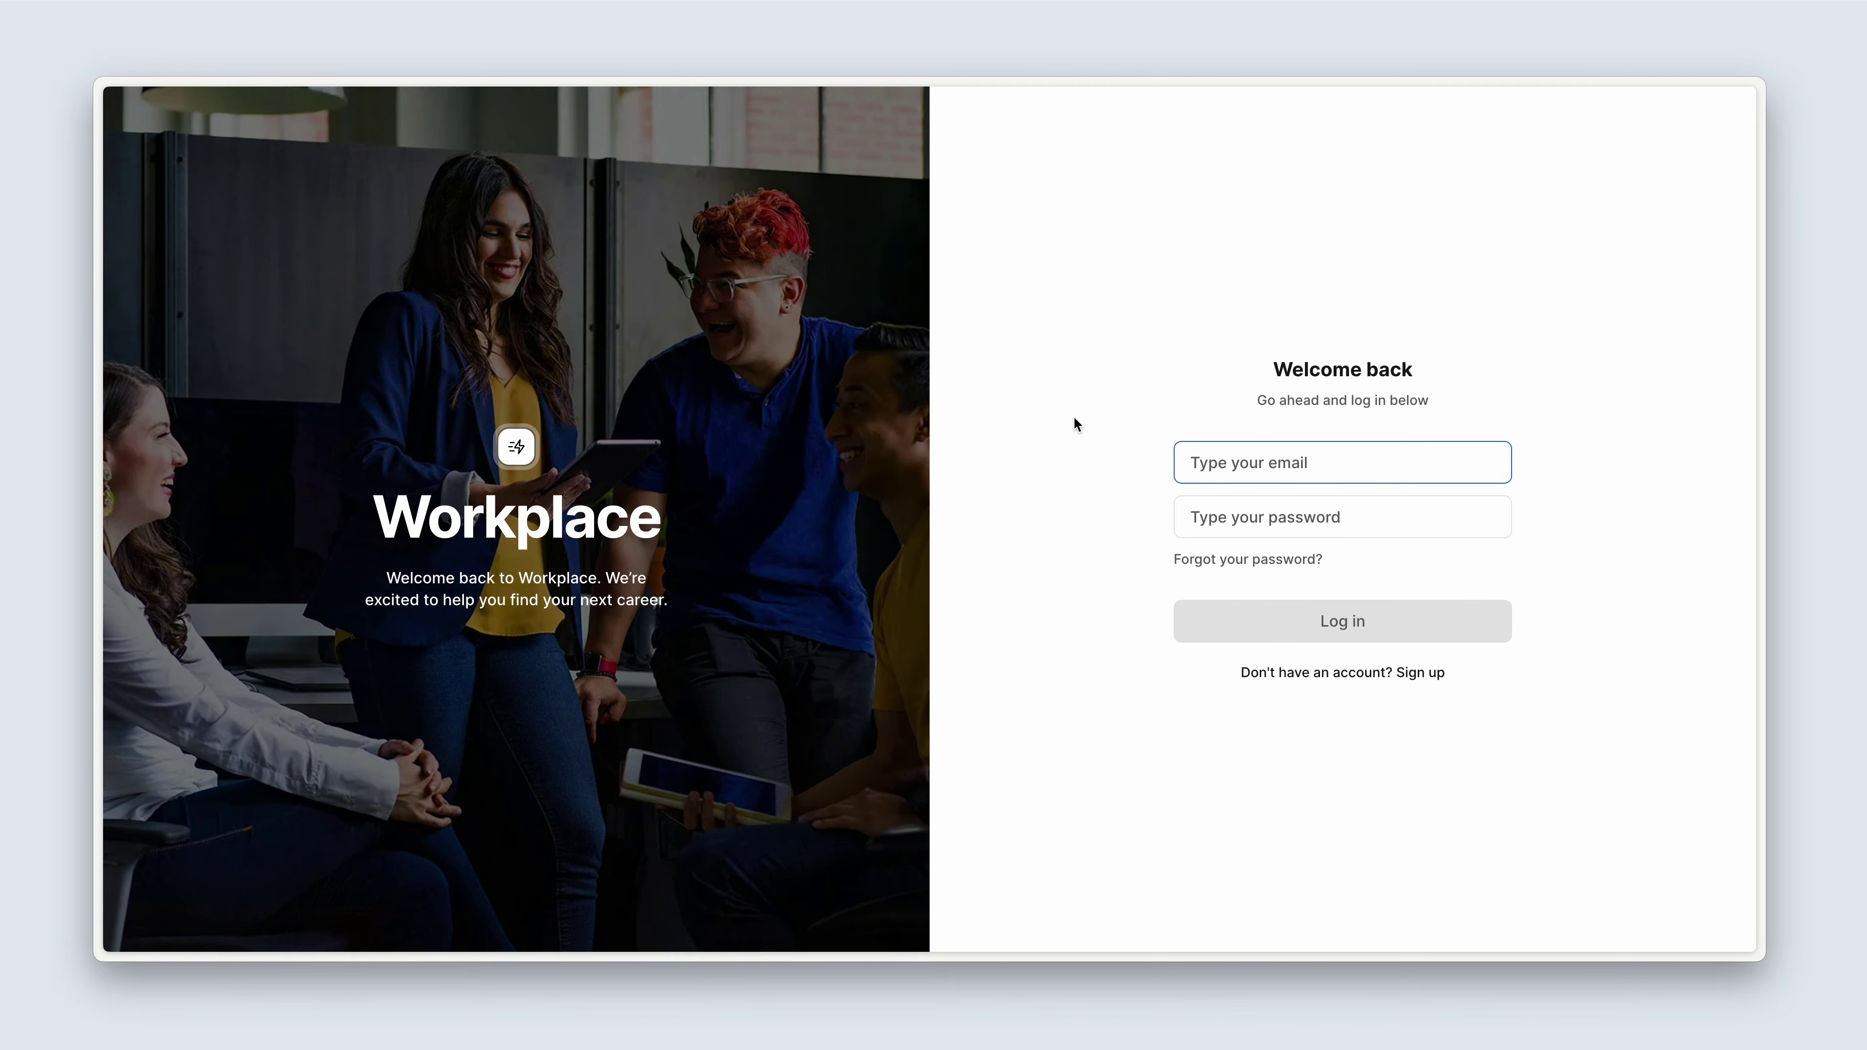
type("hana@")
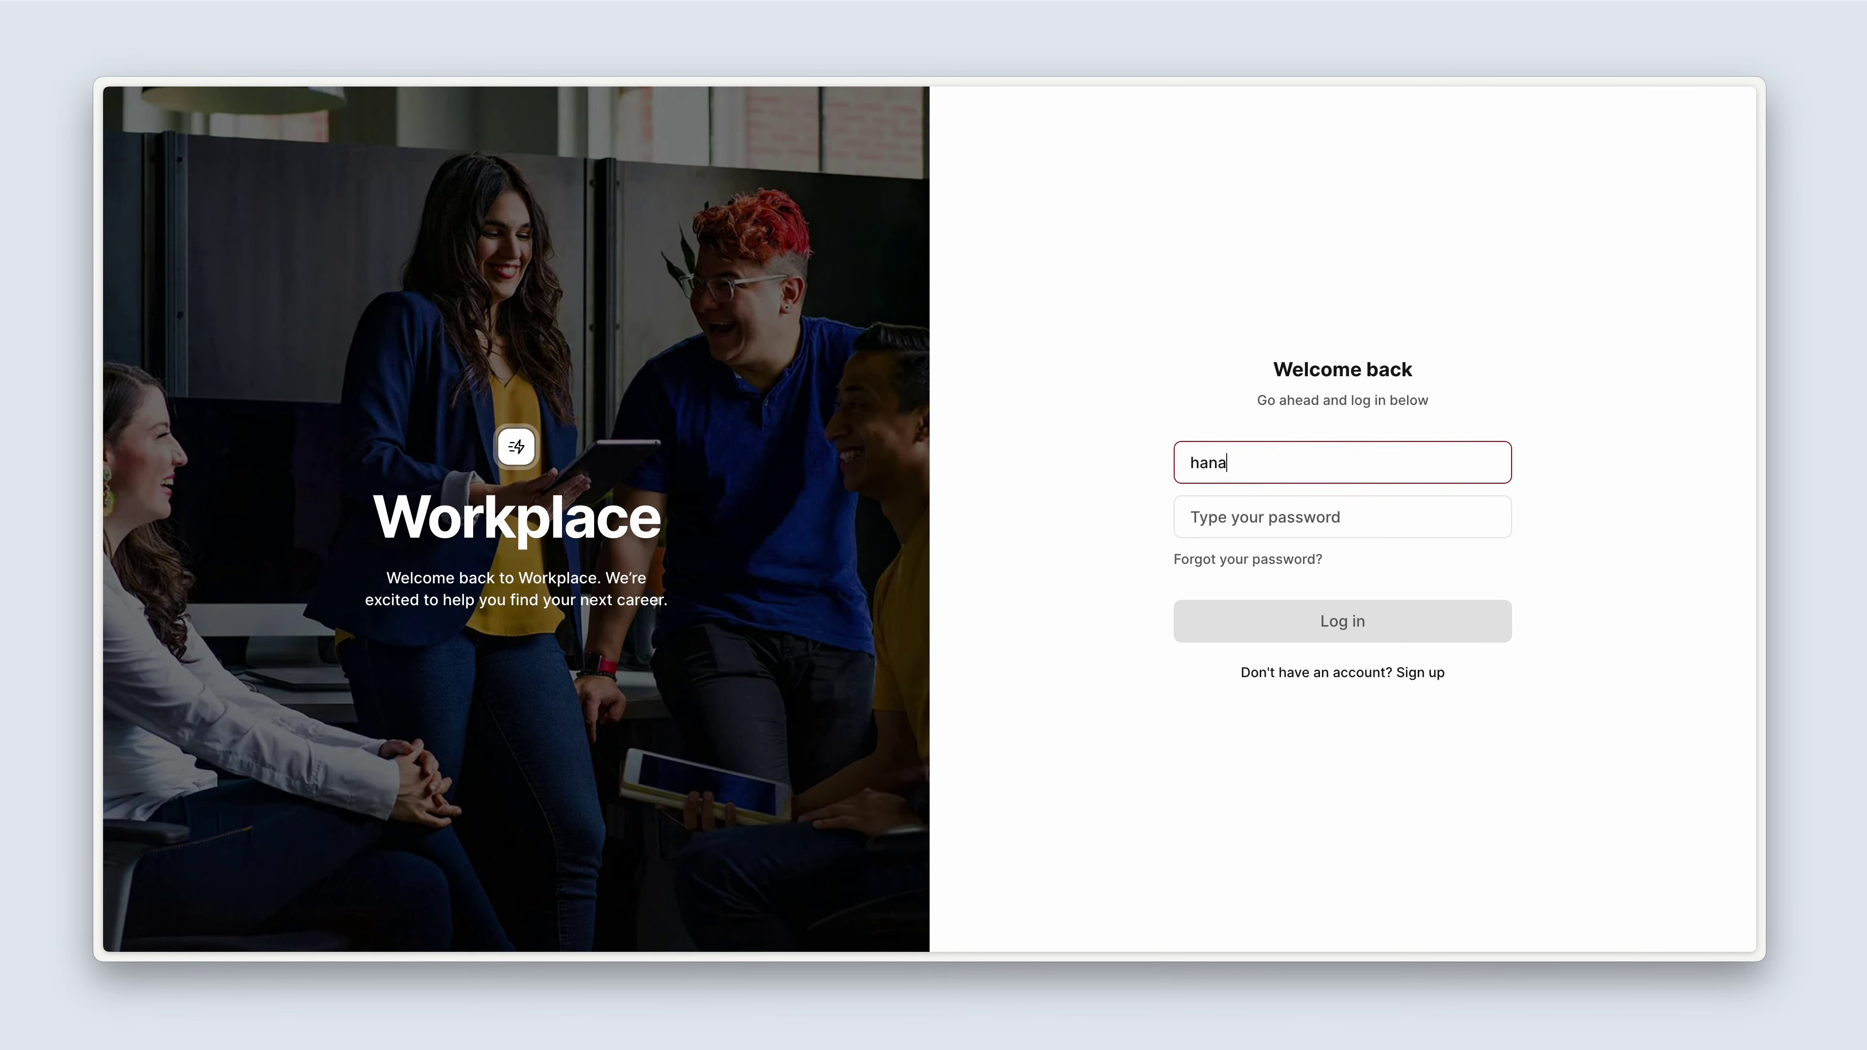
type(".com")
left_click(1342, 516)
type("password")
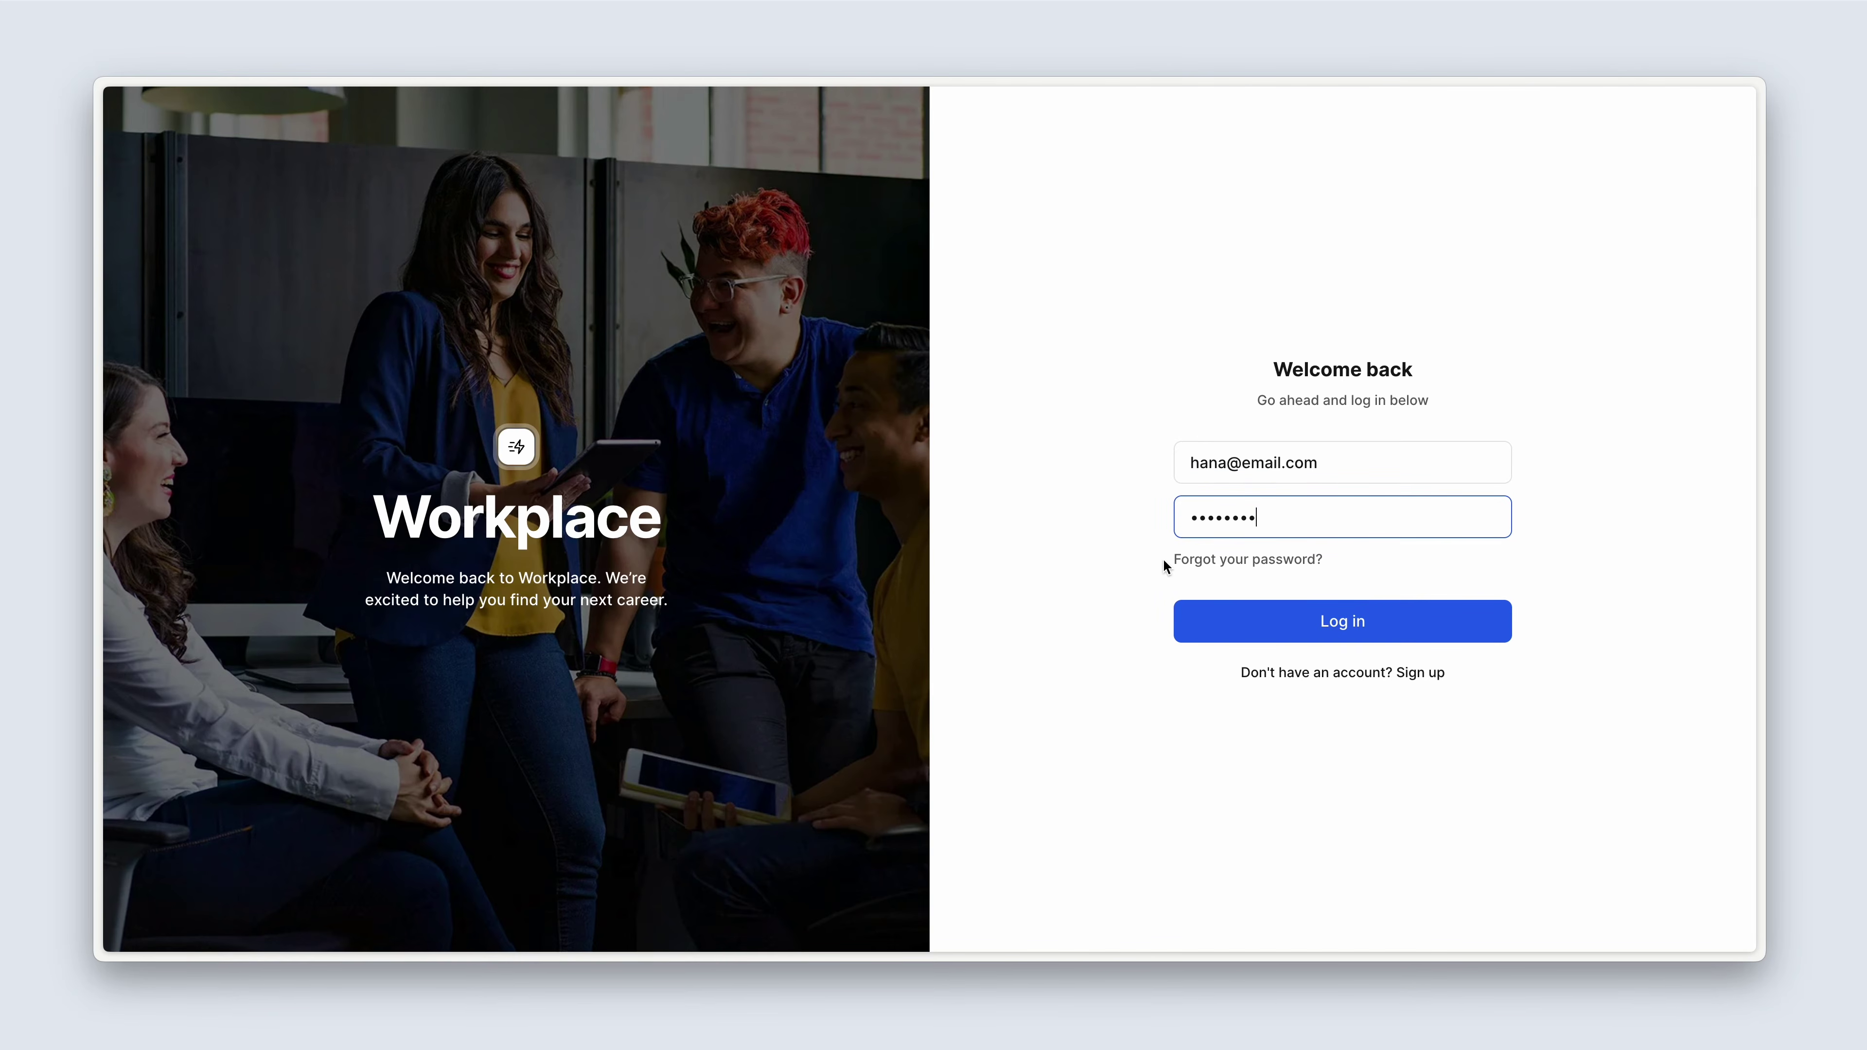
left_click(1203, 618)
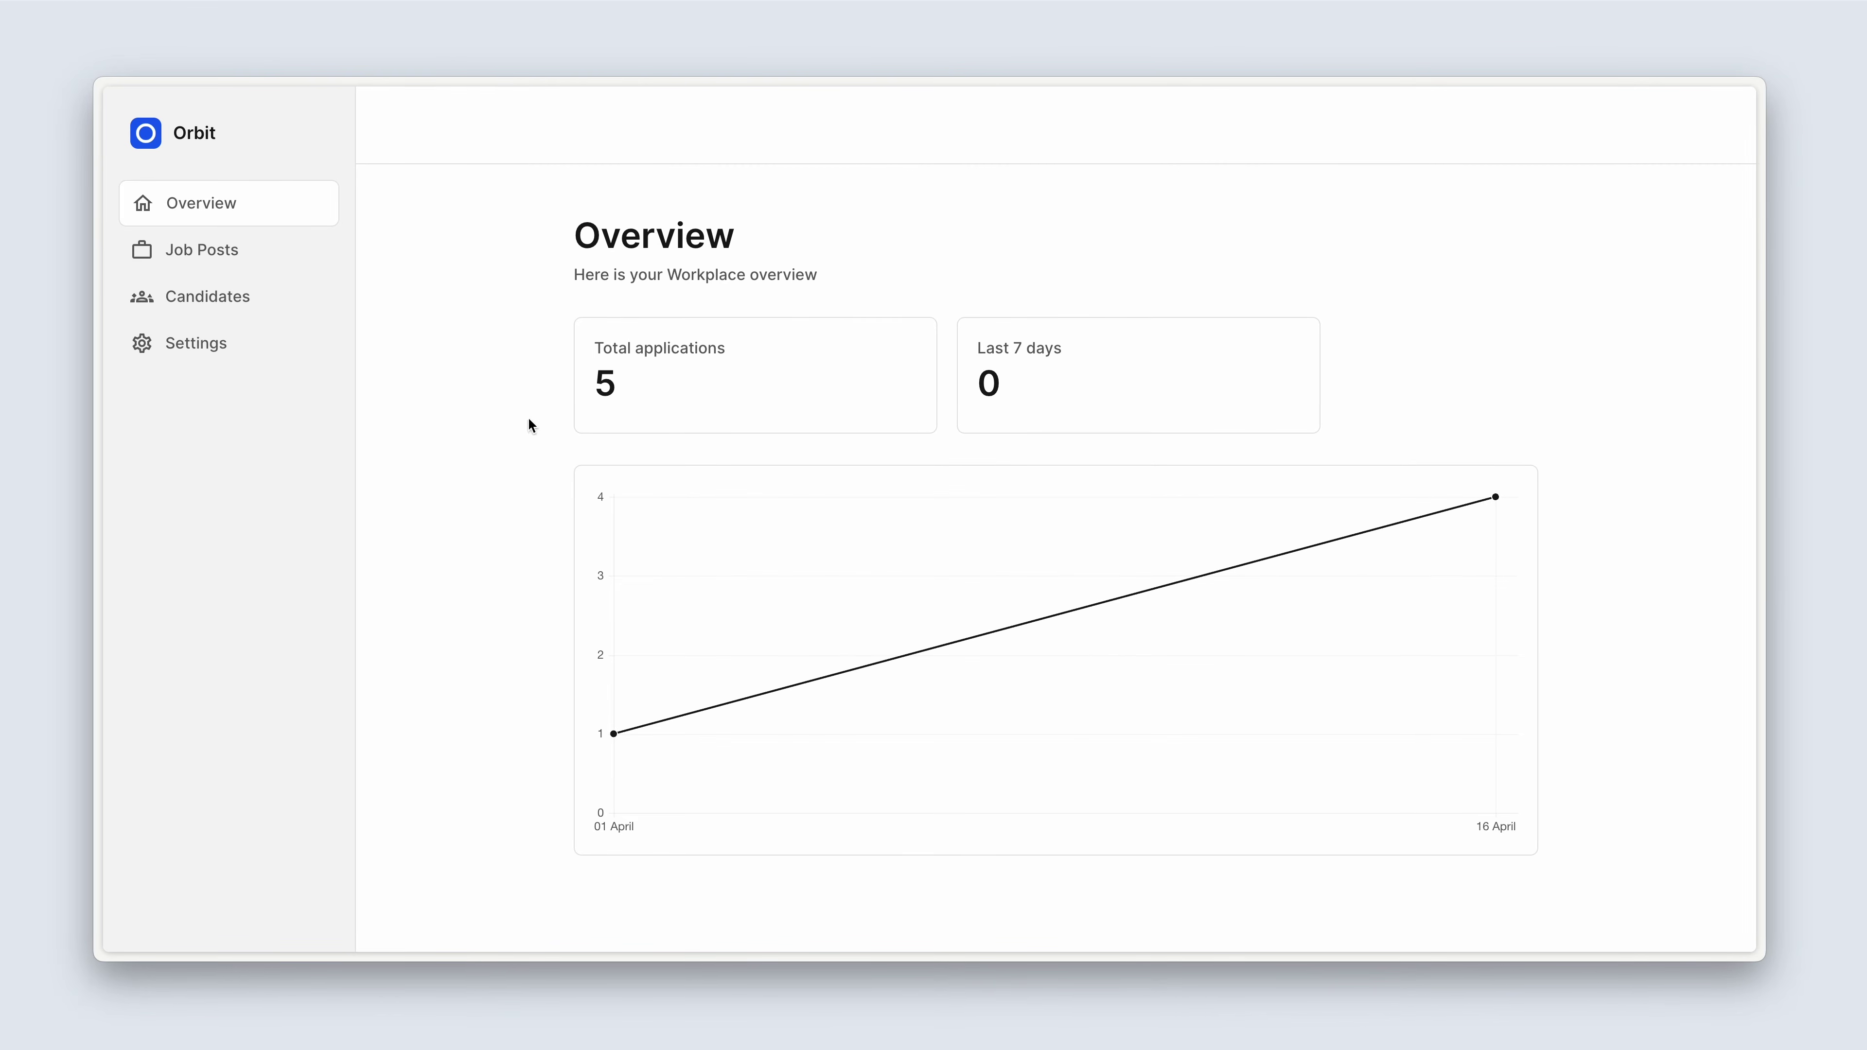
left_click(232, 360)
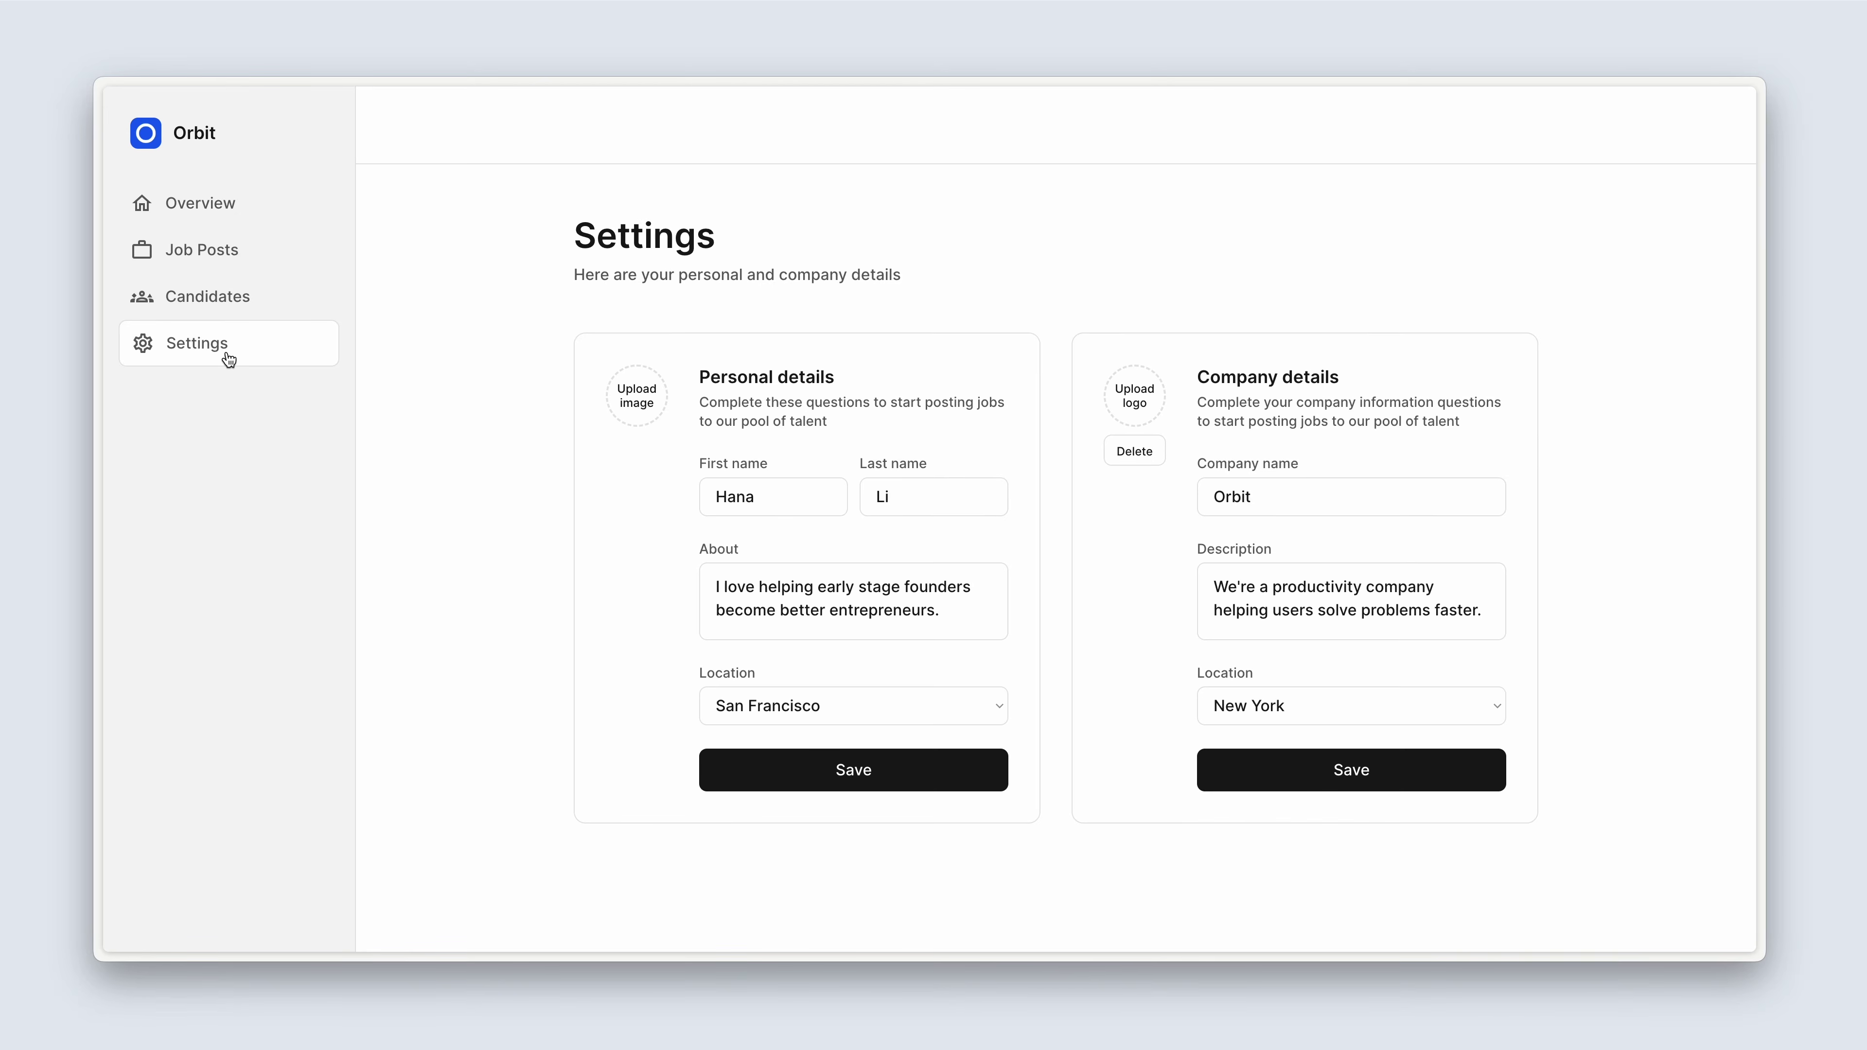
- Upload a profile photo as the avatar and check it in the header account menu
left_click(646, 412)
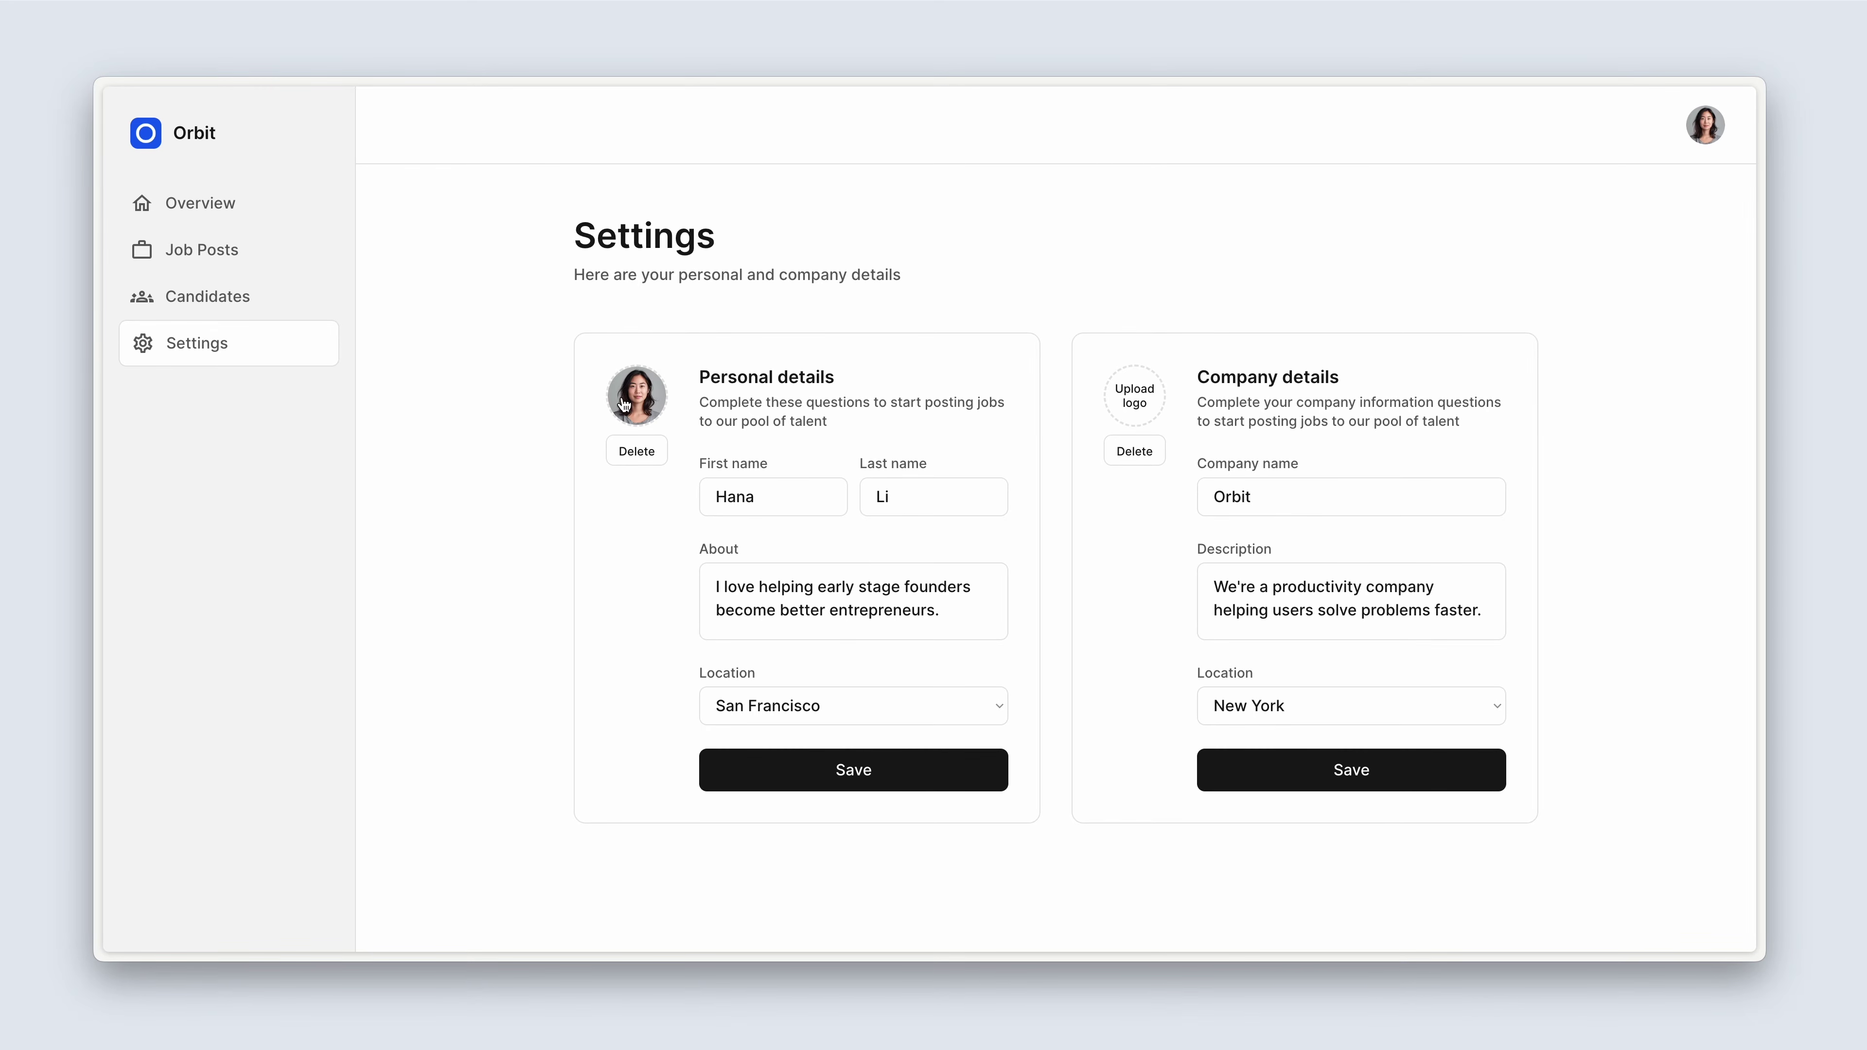
left_click(1705, 126)
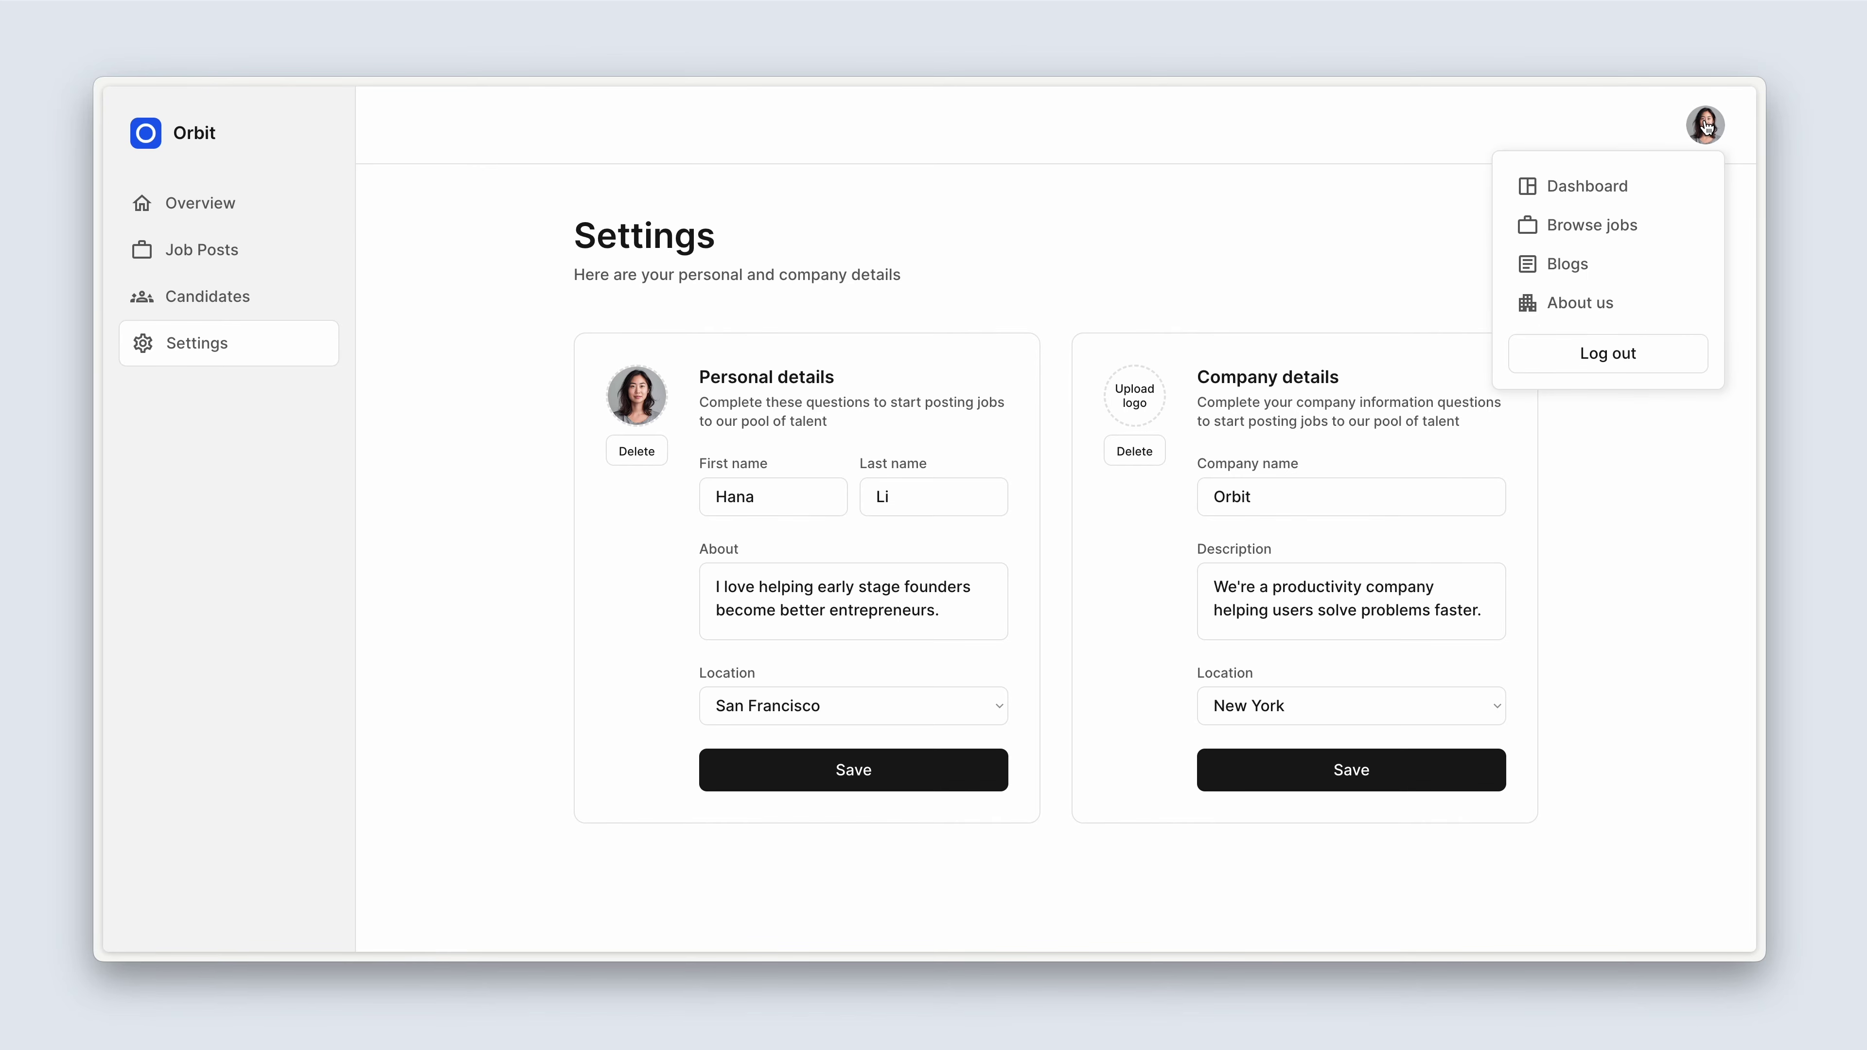
left_click(1443, 222)
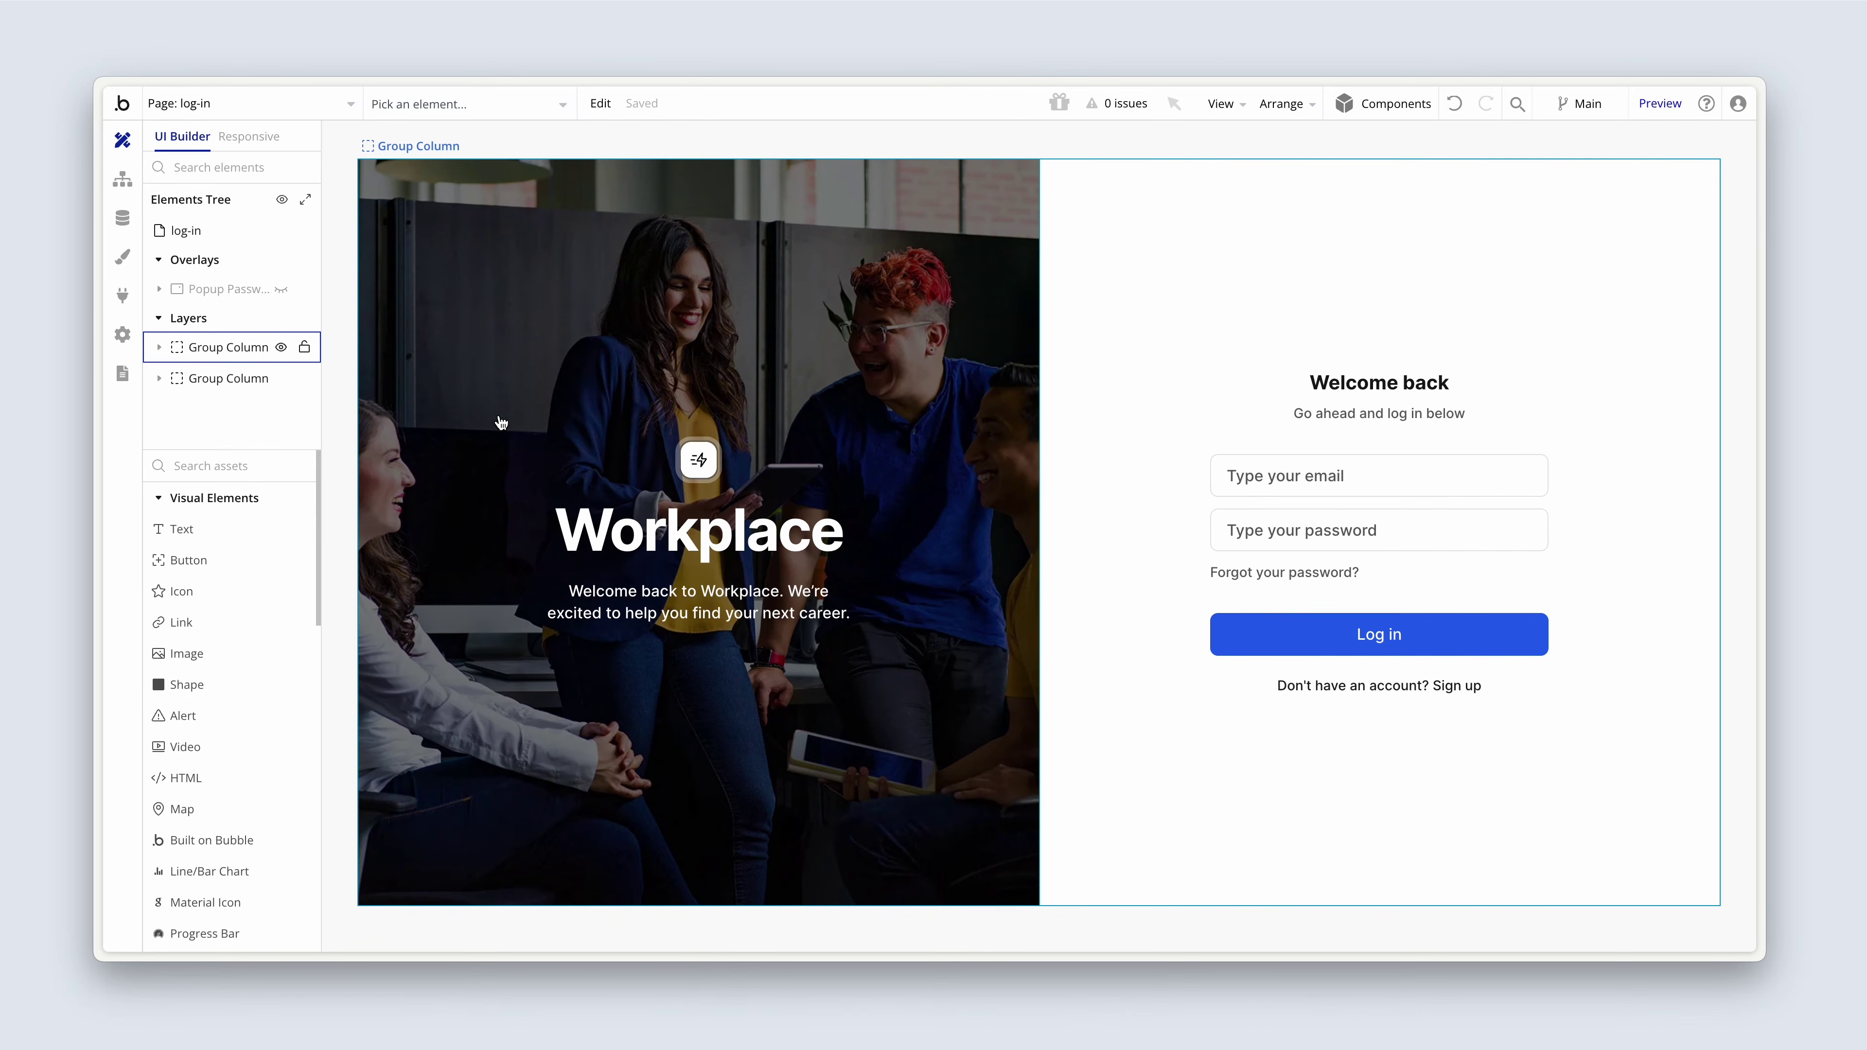
- Refresh App data and open the test user's record to check the new avatar
left_click(124, 221)
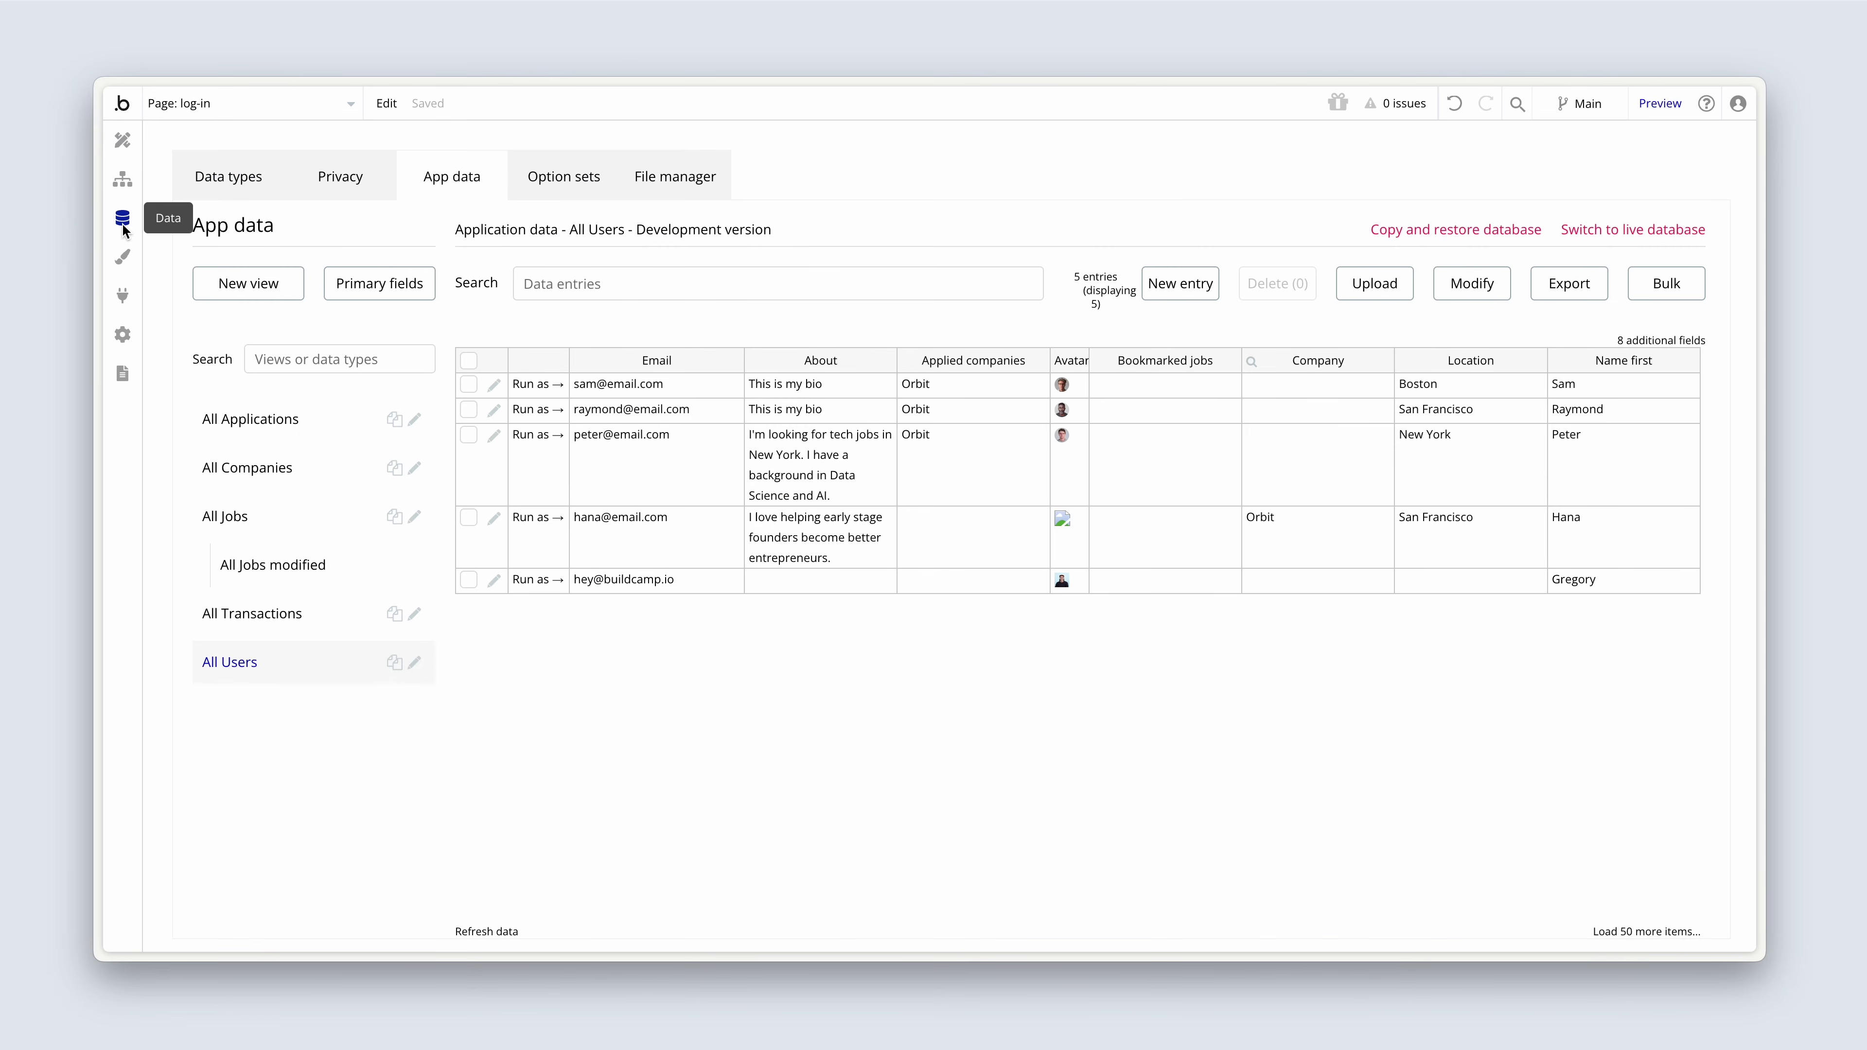
left_click(498, 933)
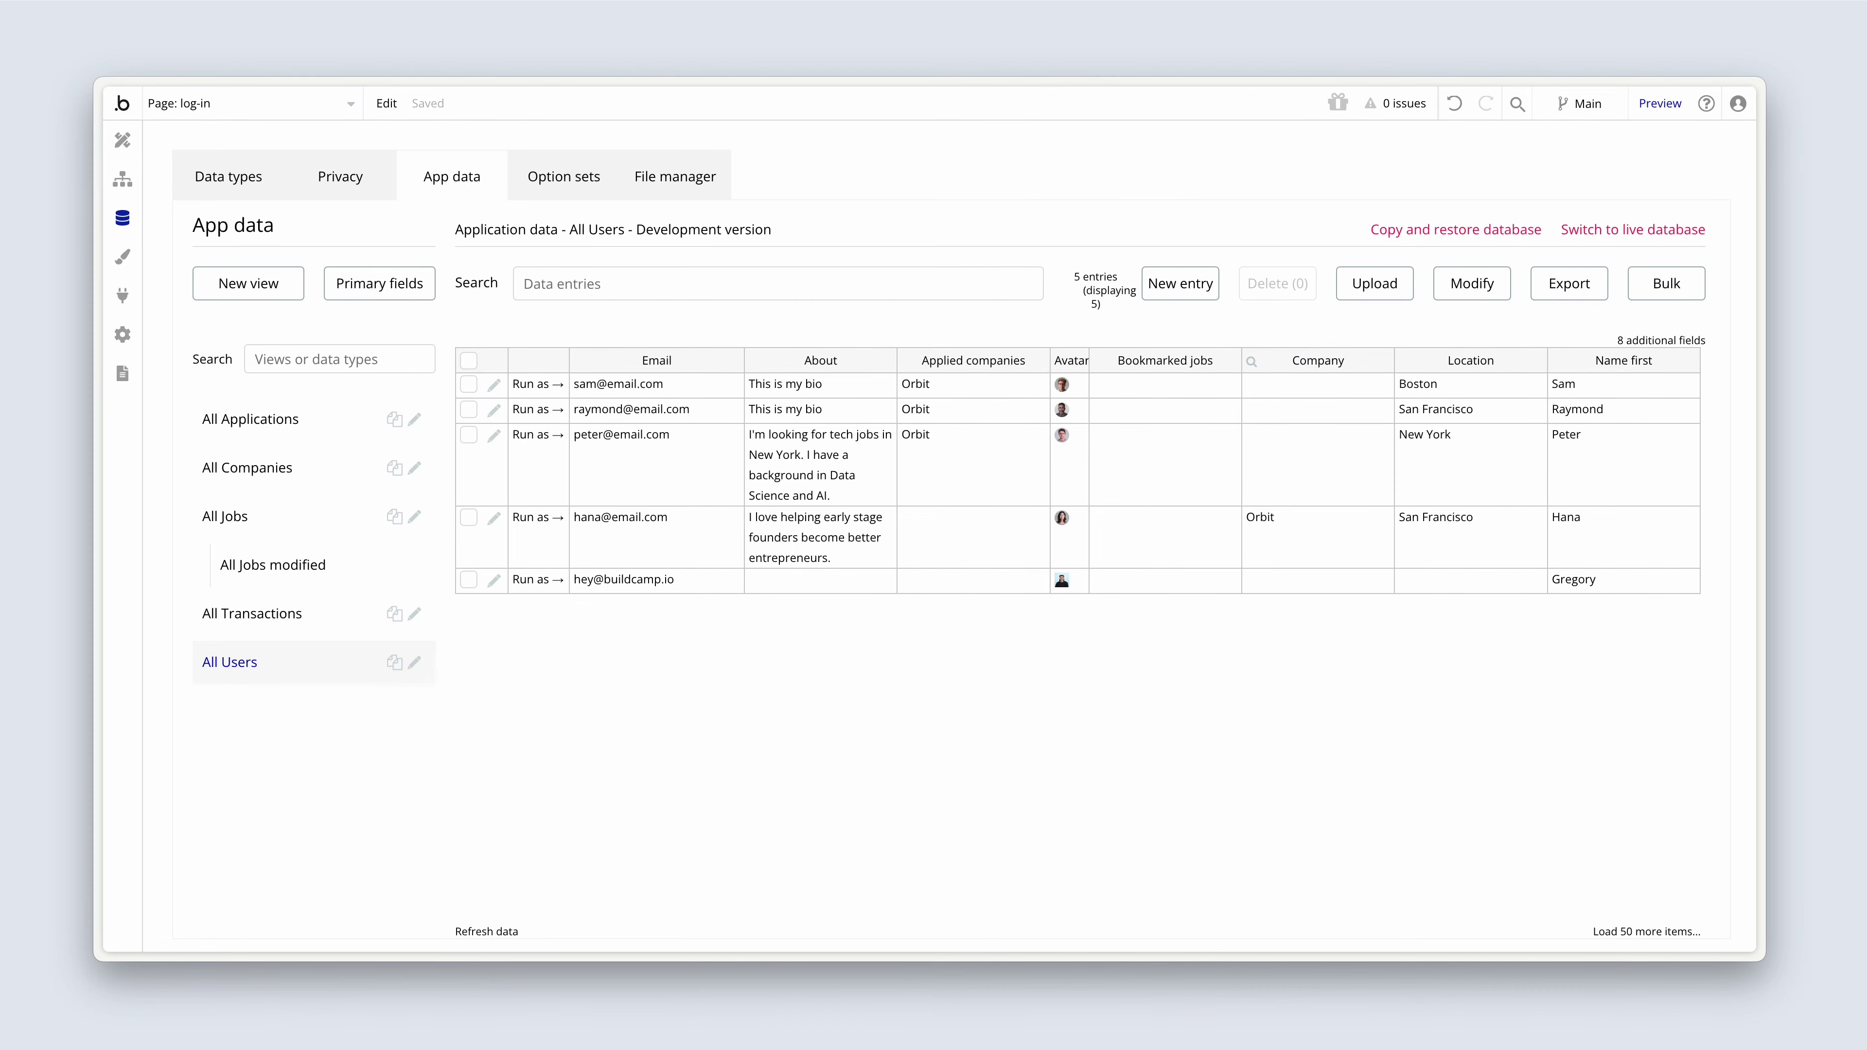
left_click(493, 518)
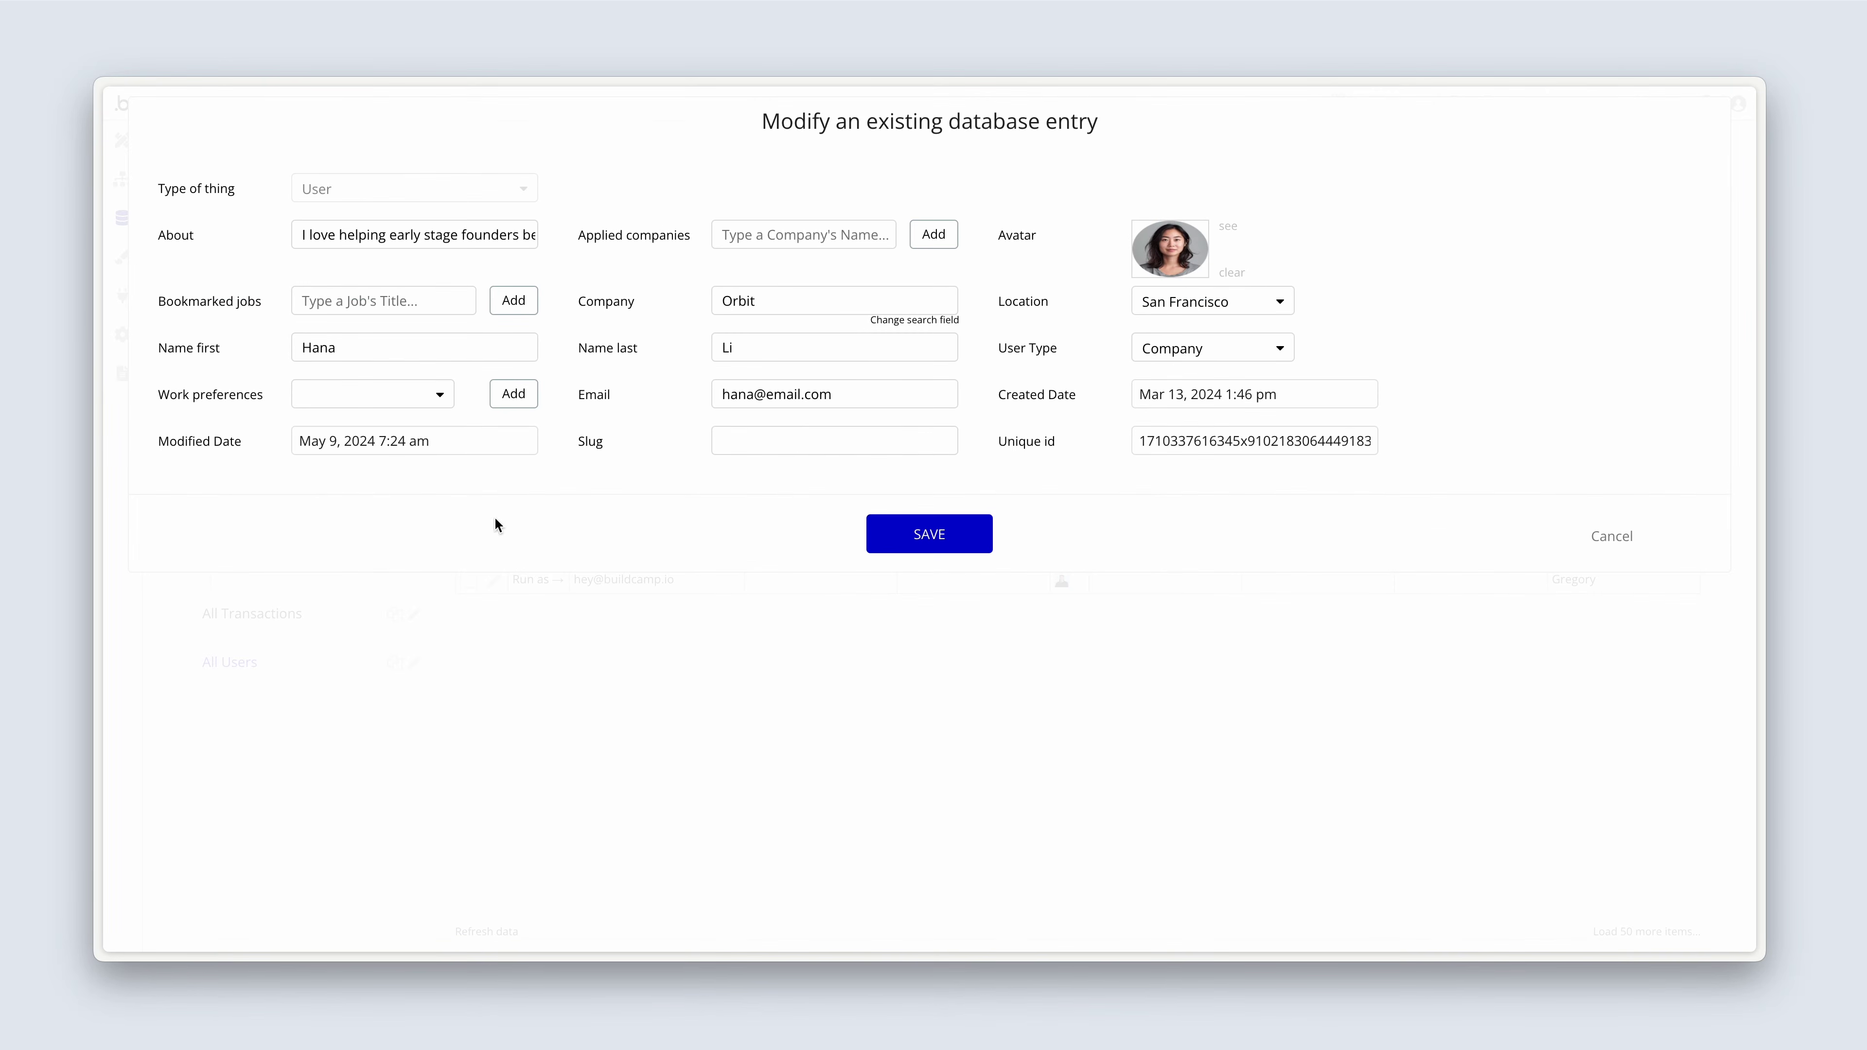
left_click(1608, 538)
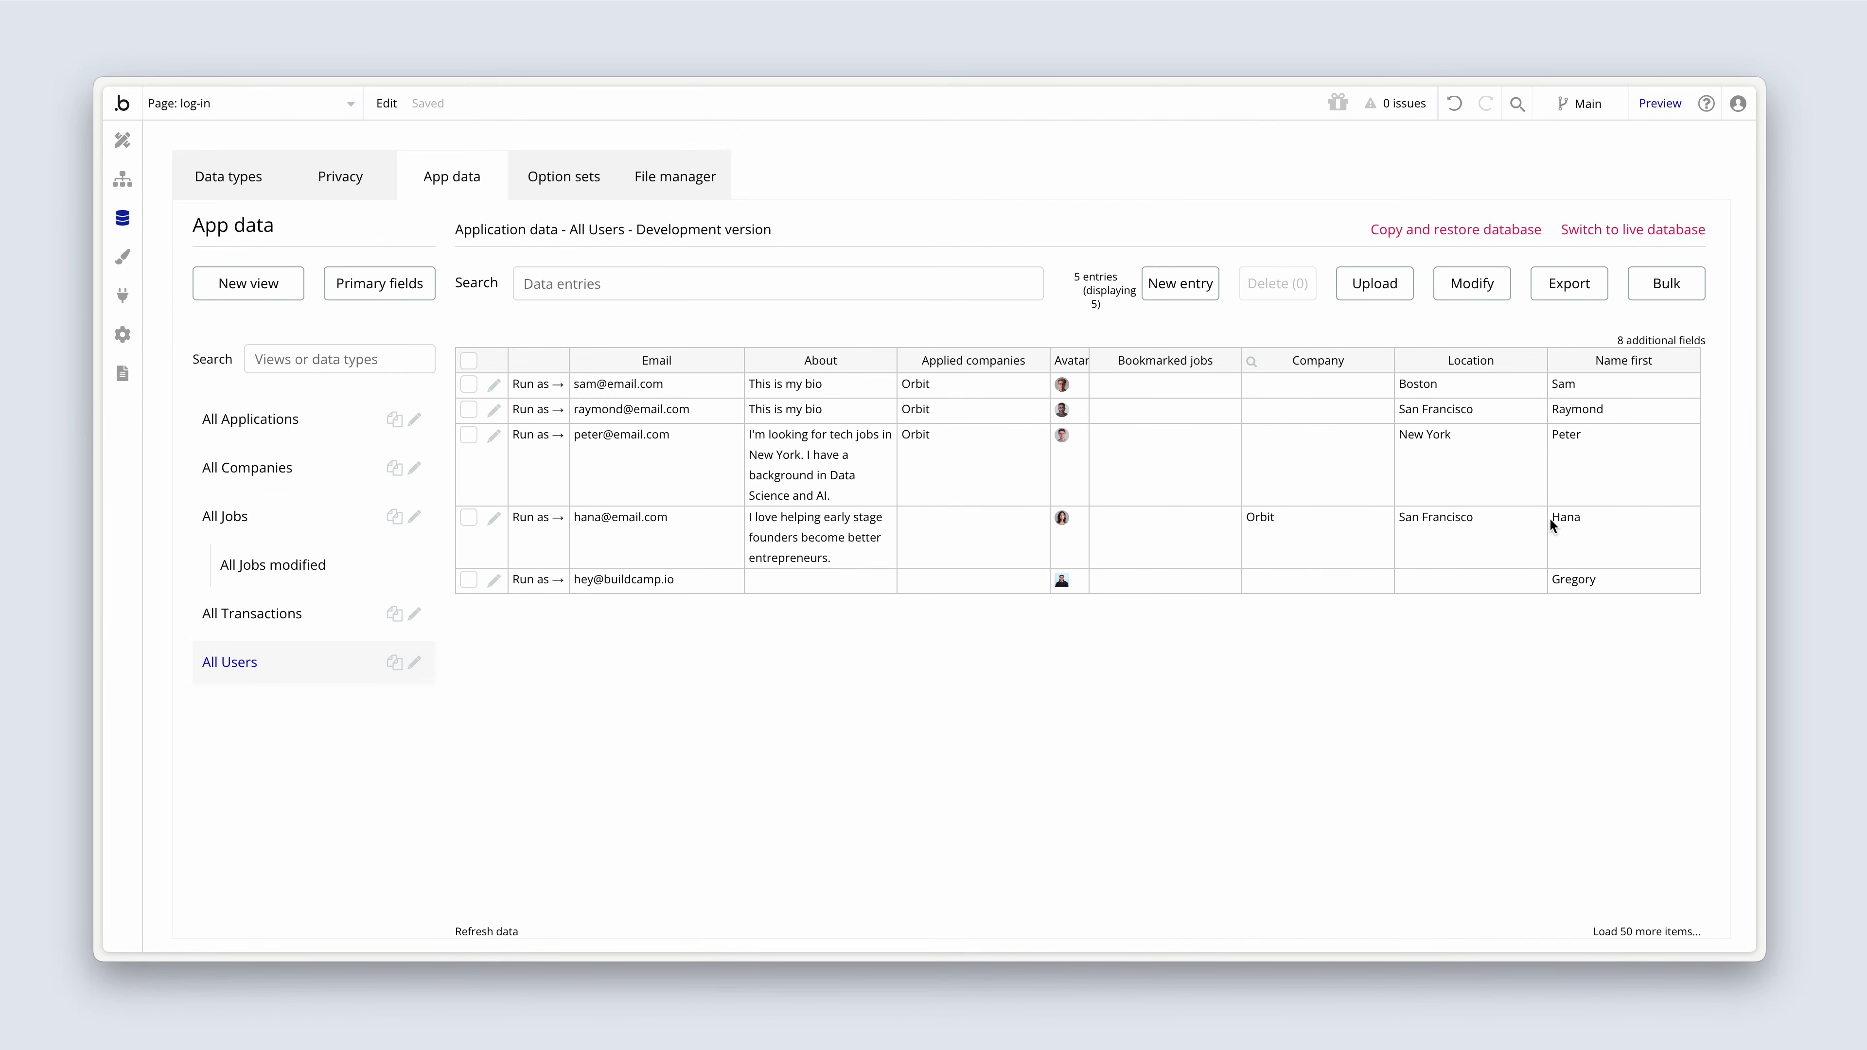
- Locate the uploaded avatar image in File manager, then recheck the user's avatar in All Users
left_click(684, 181)
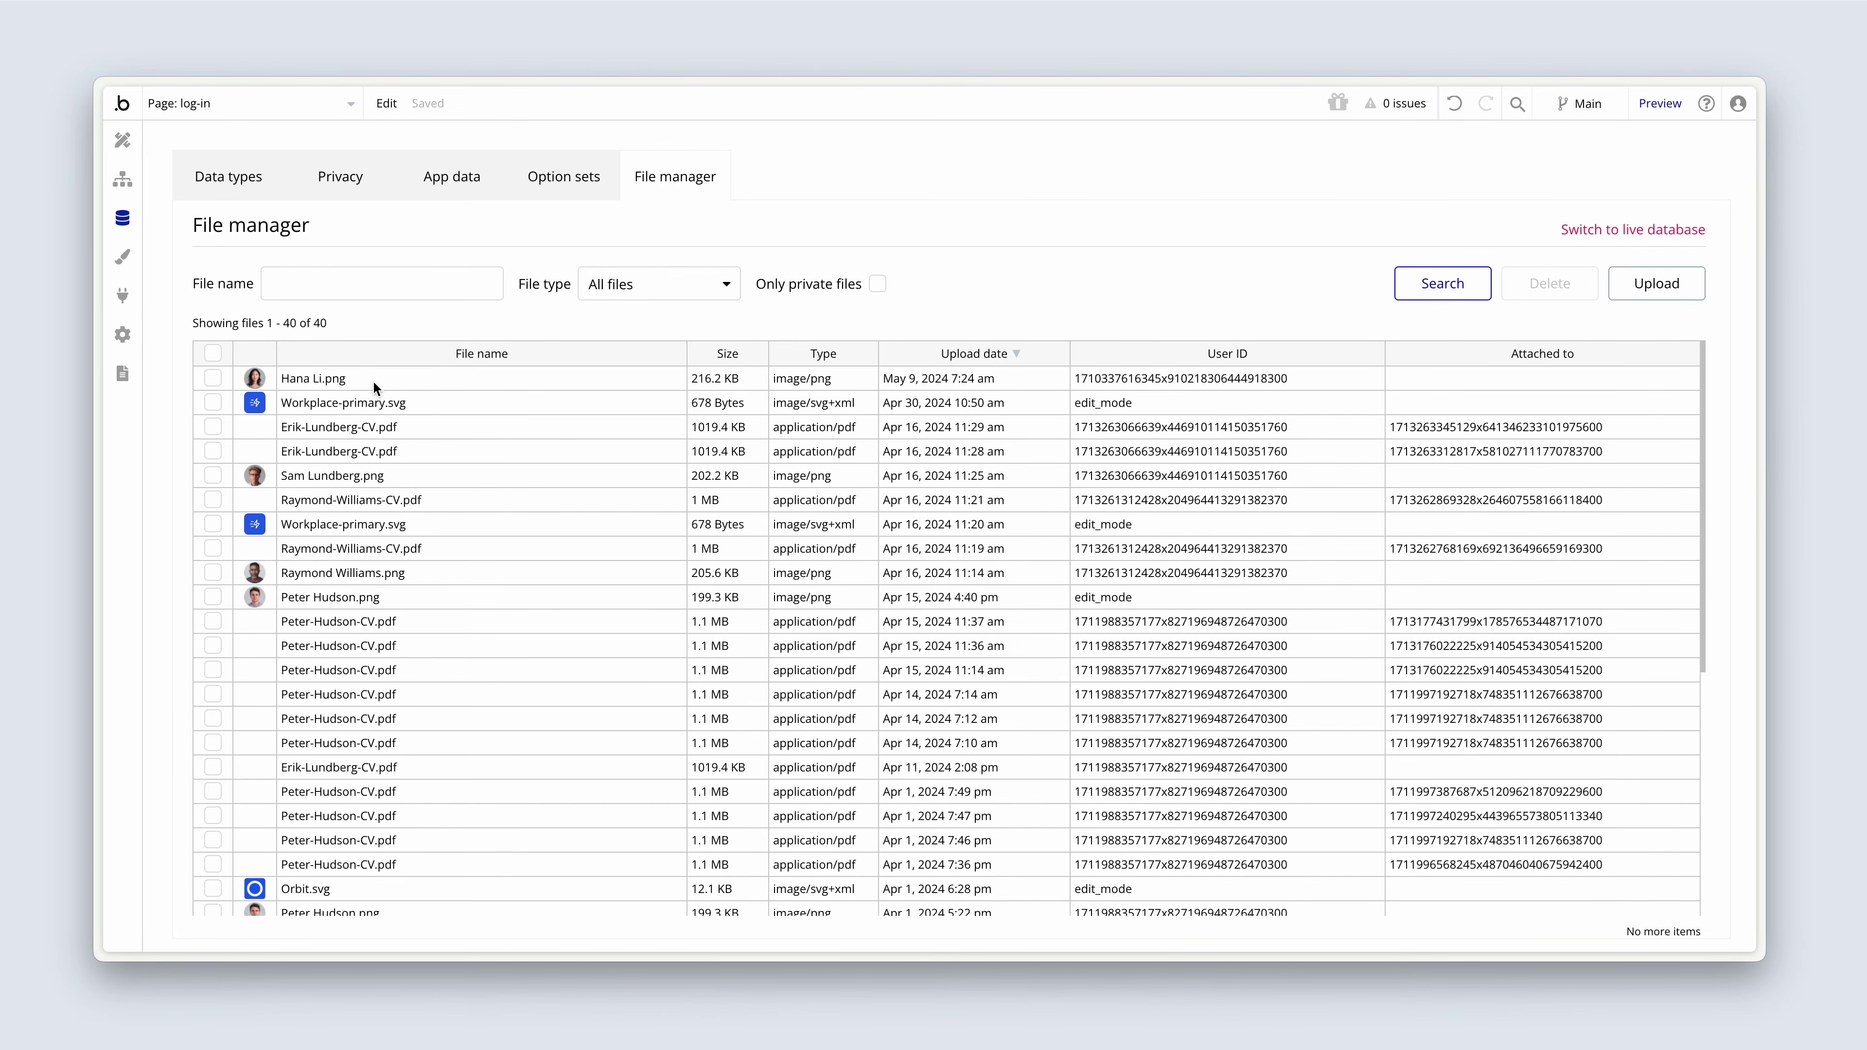
left_click(371, 381)
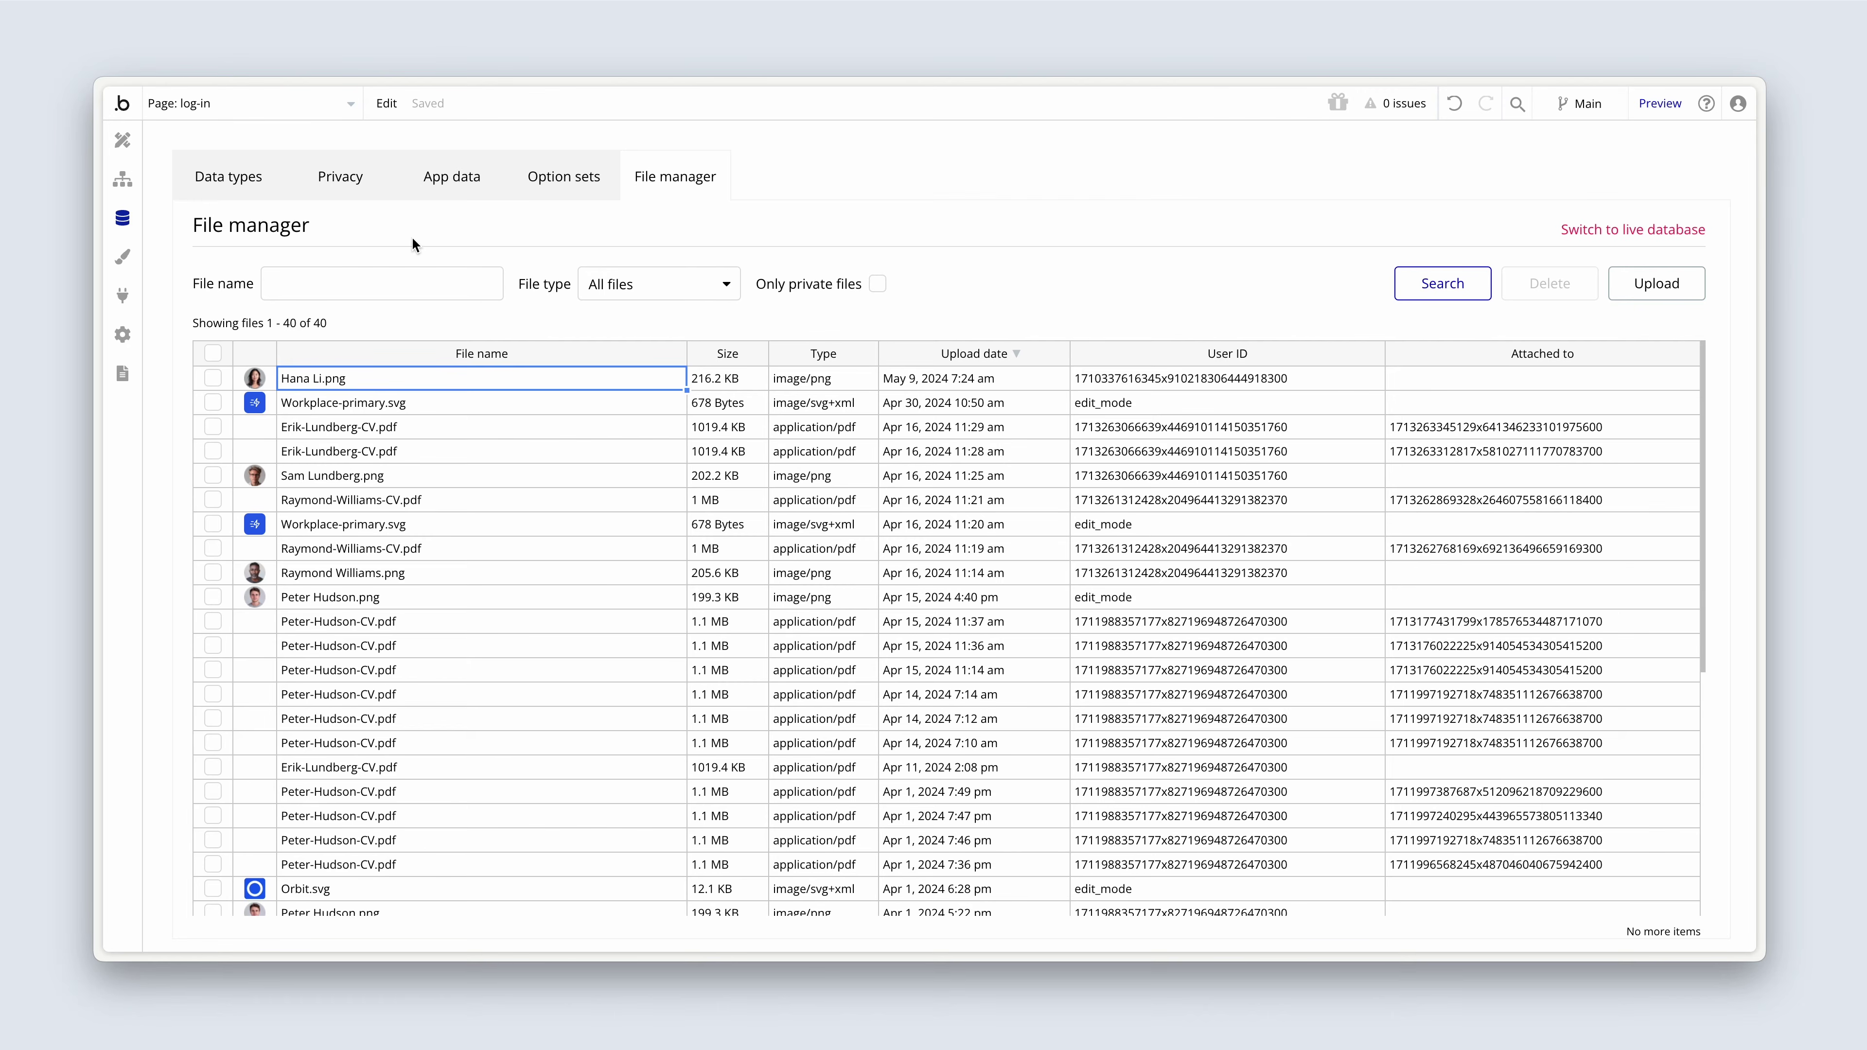
left_click(453, 184)
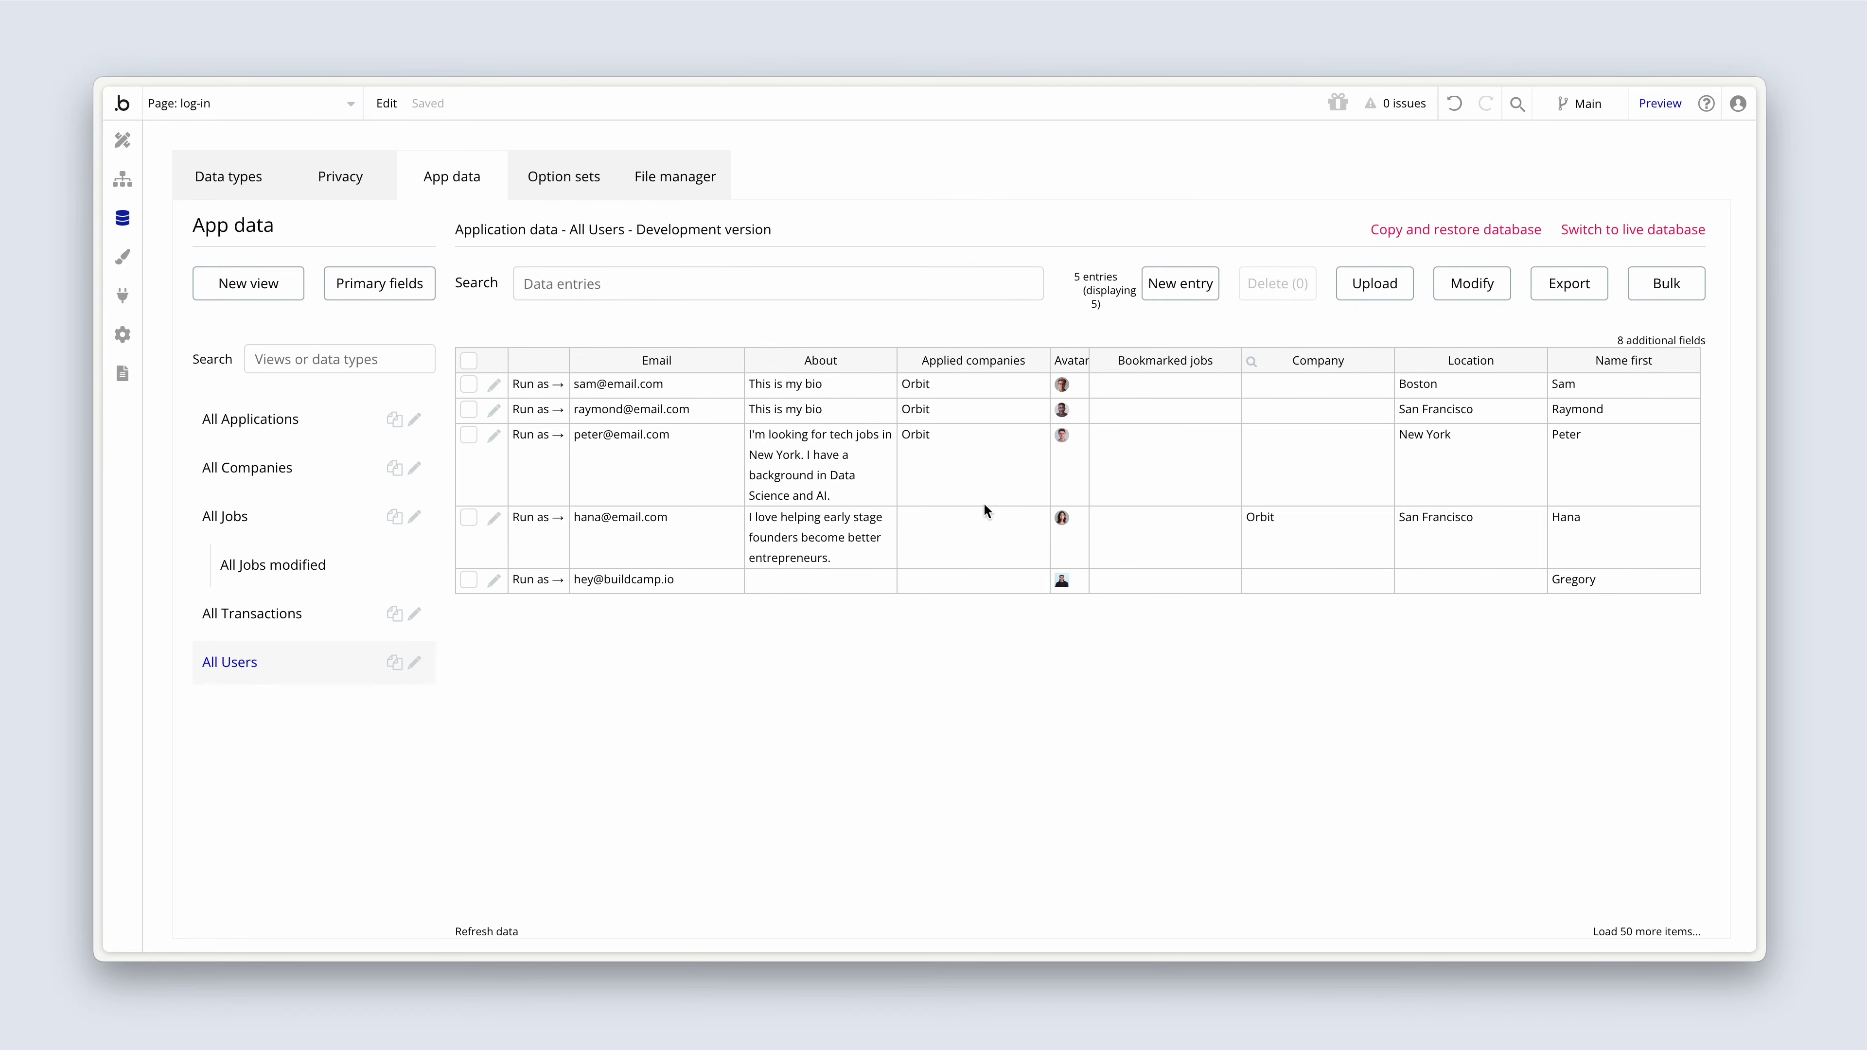
left_click(1062, 539)
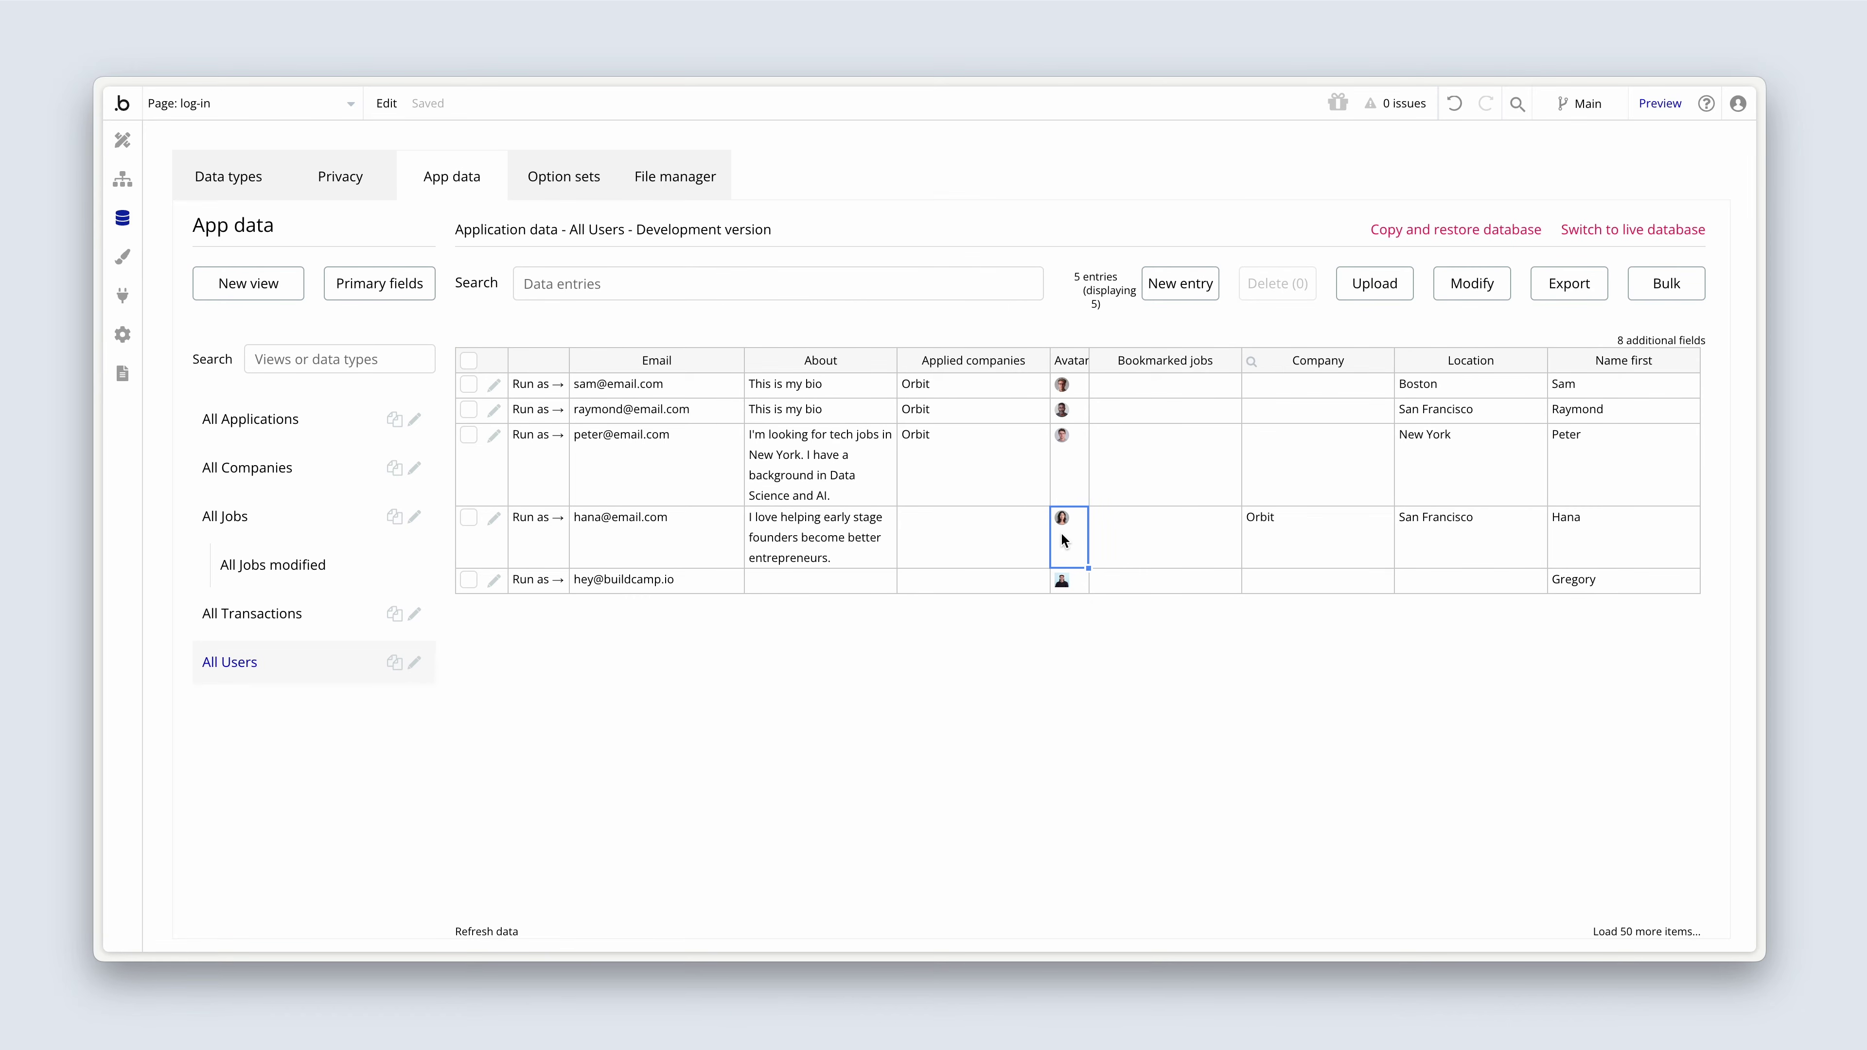
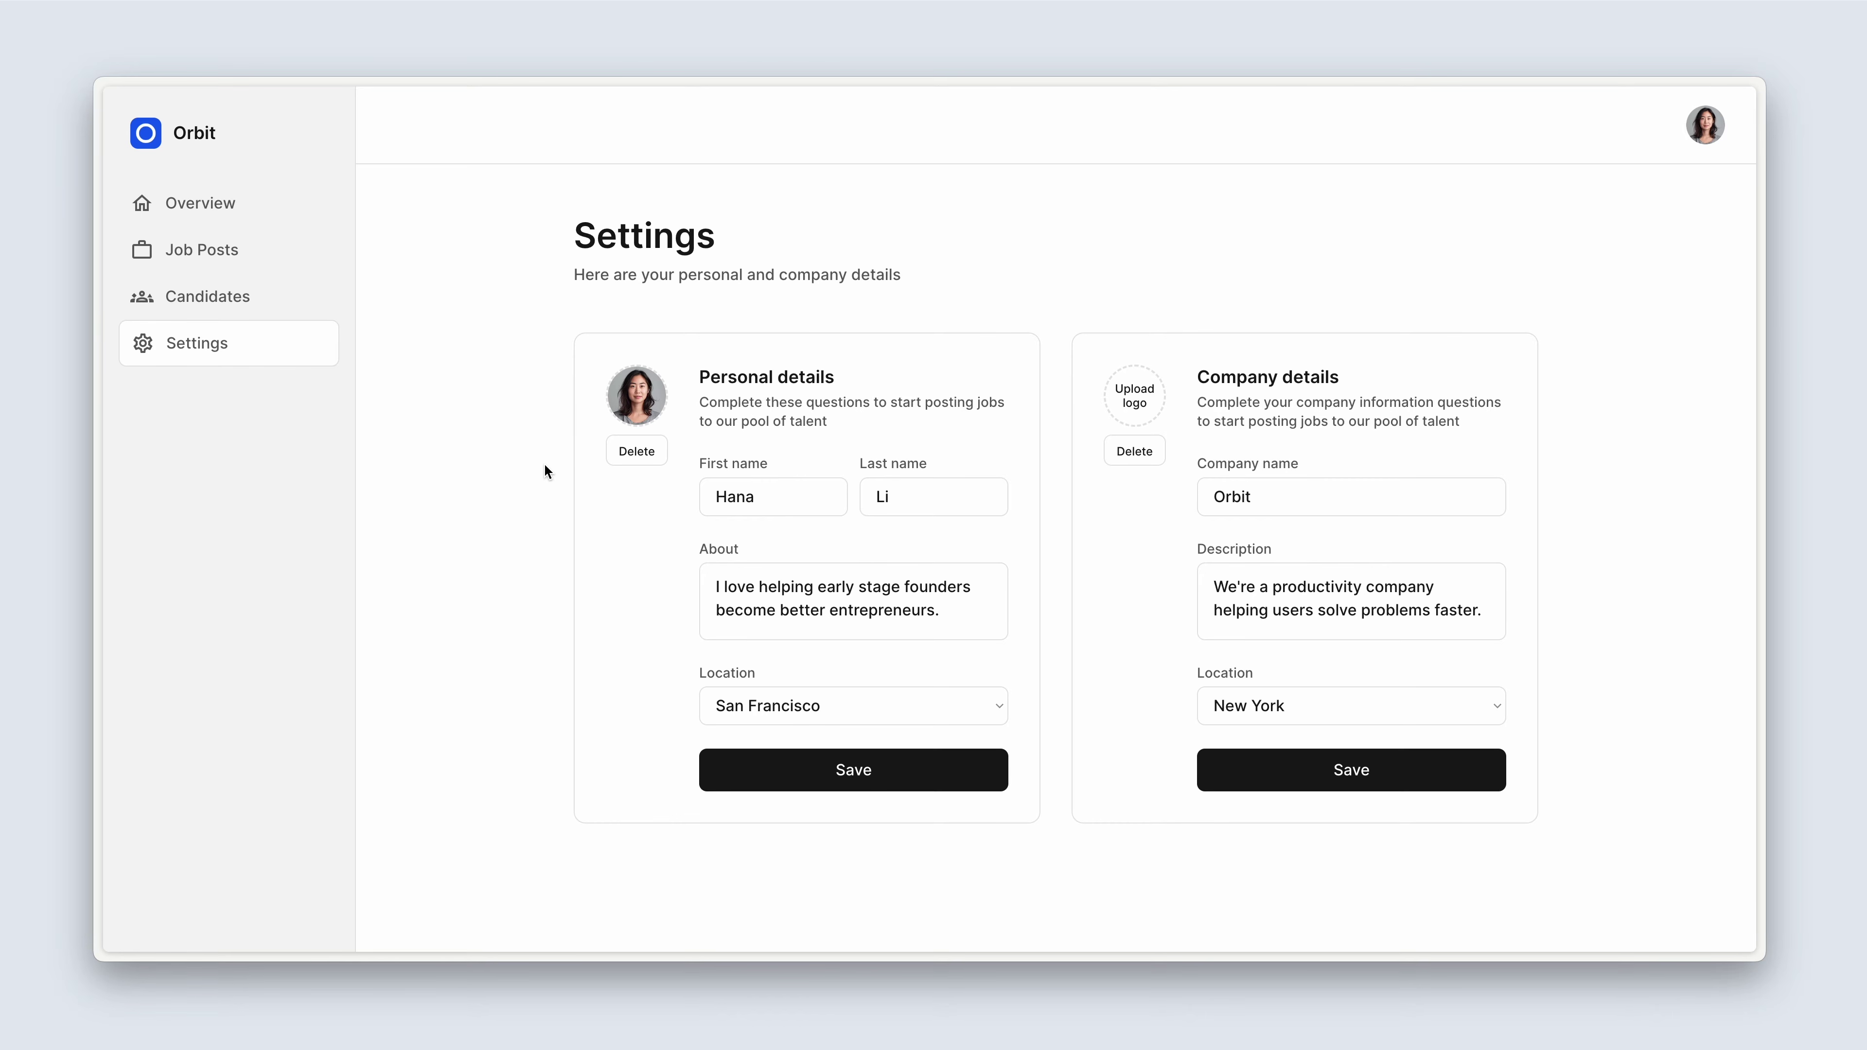
- Delete the avatar in preview and confirm the user's Avatar field is now empty in App data
left_click(651, 456)
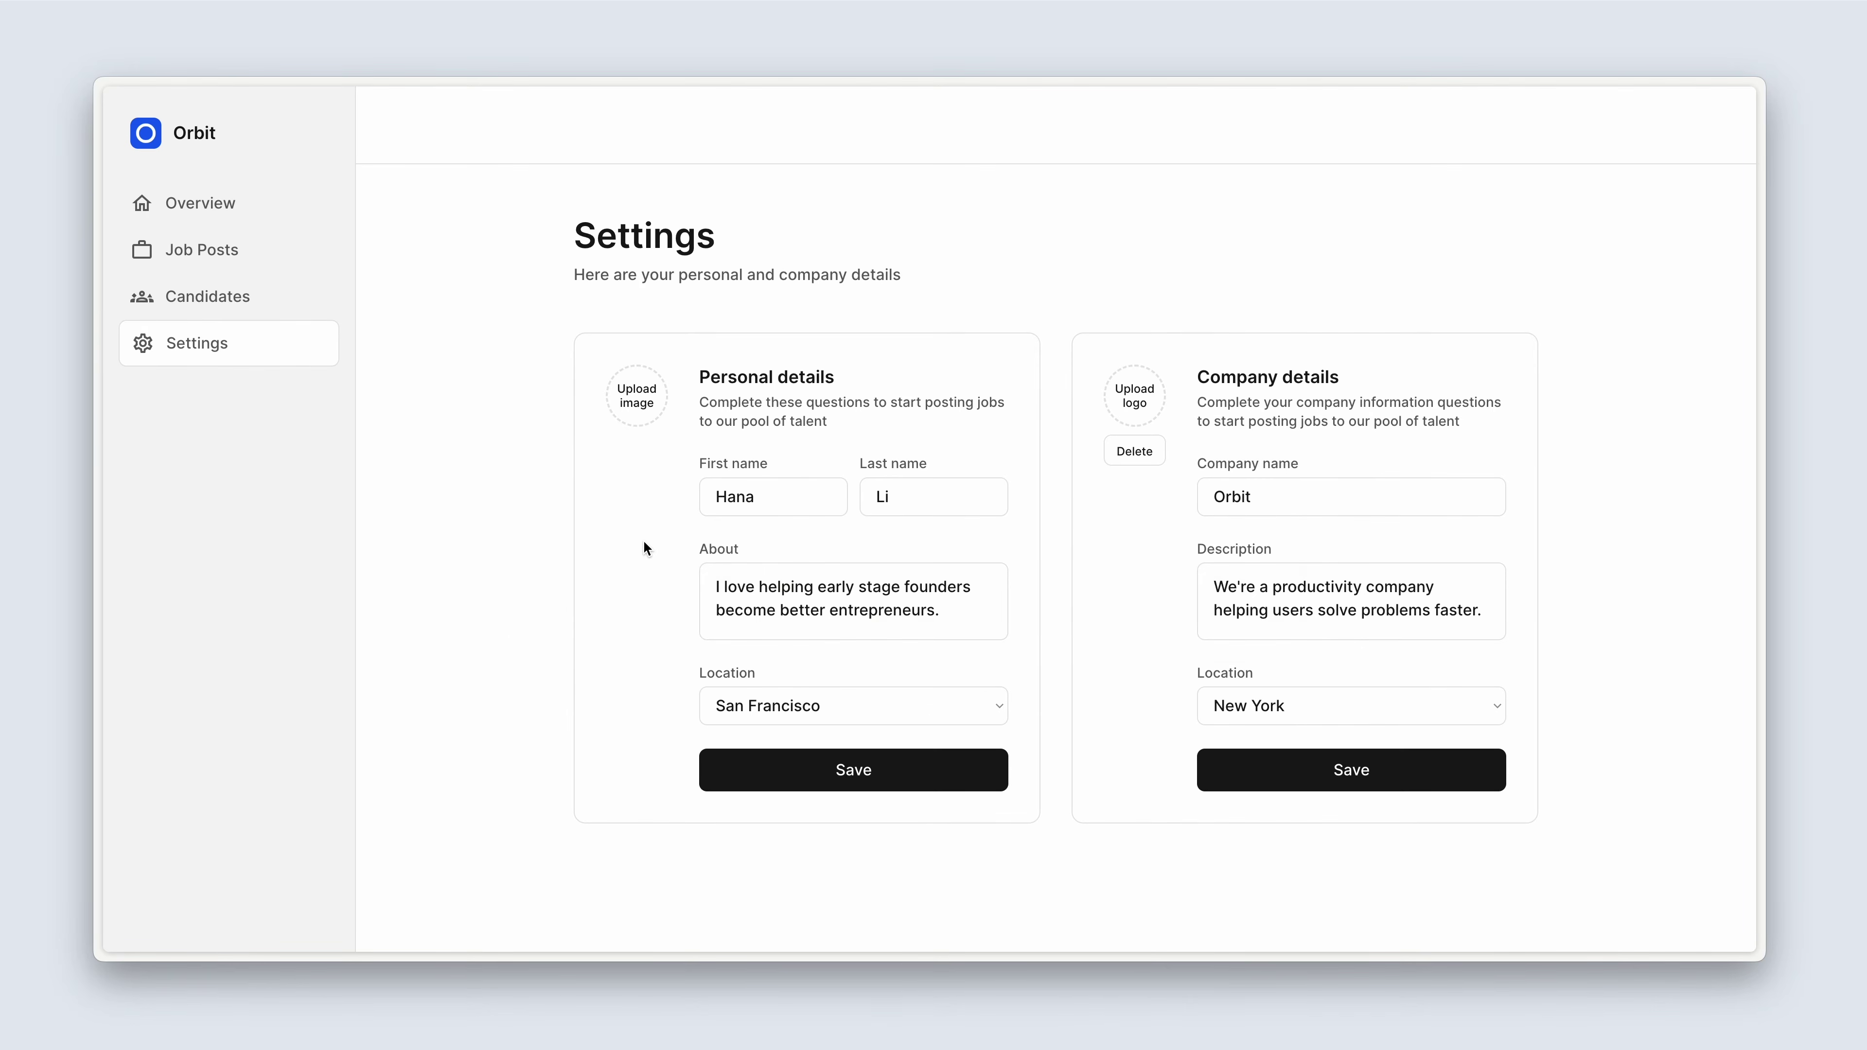
key("ctrl+Tab")
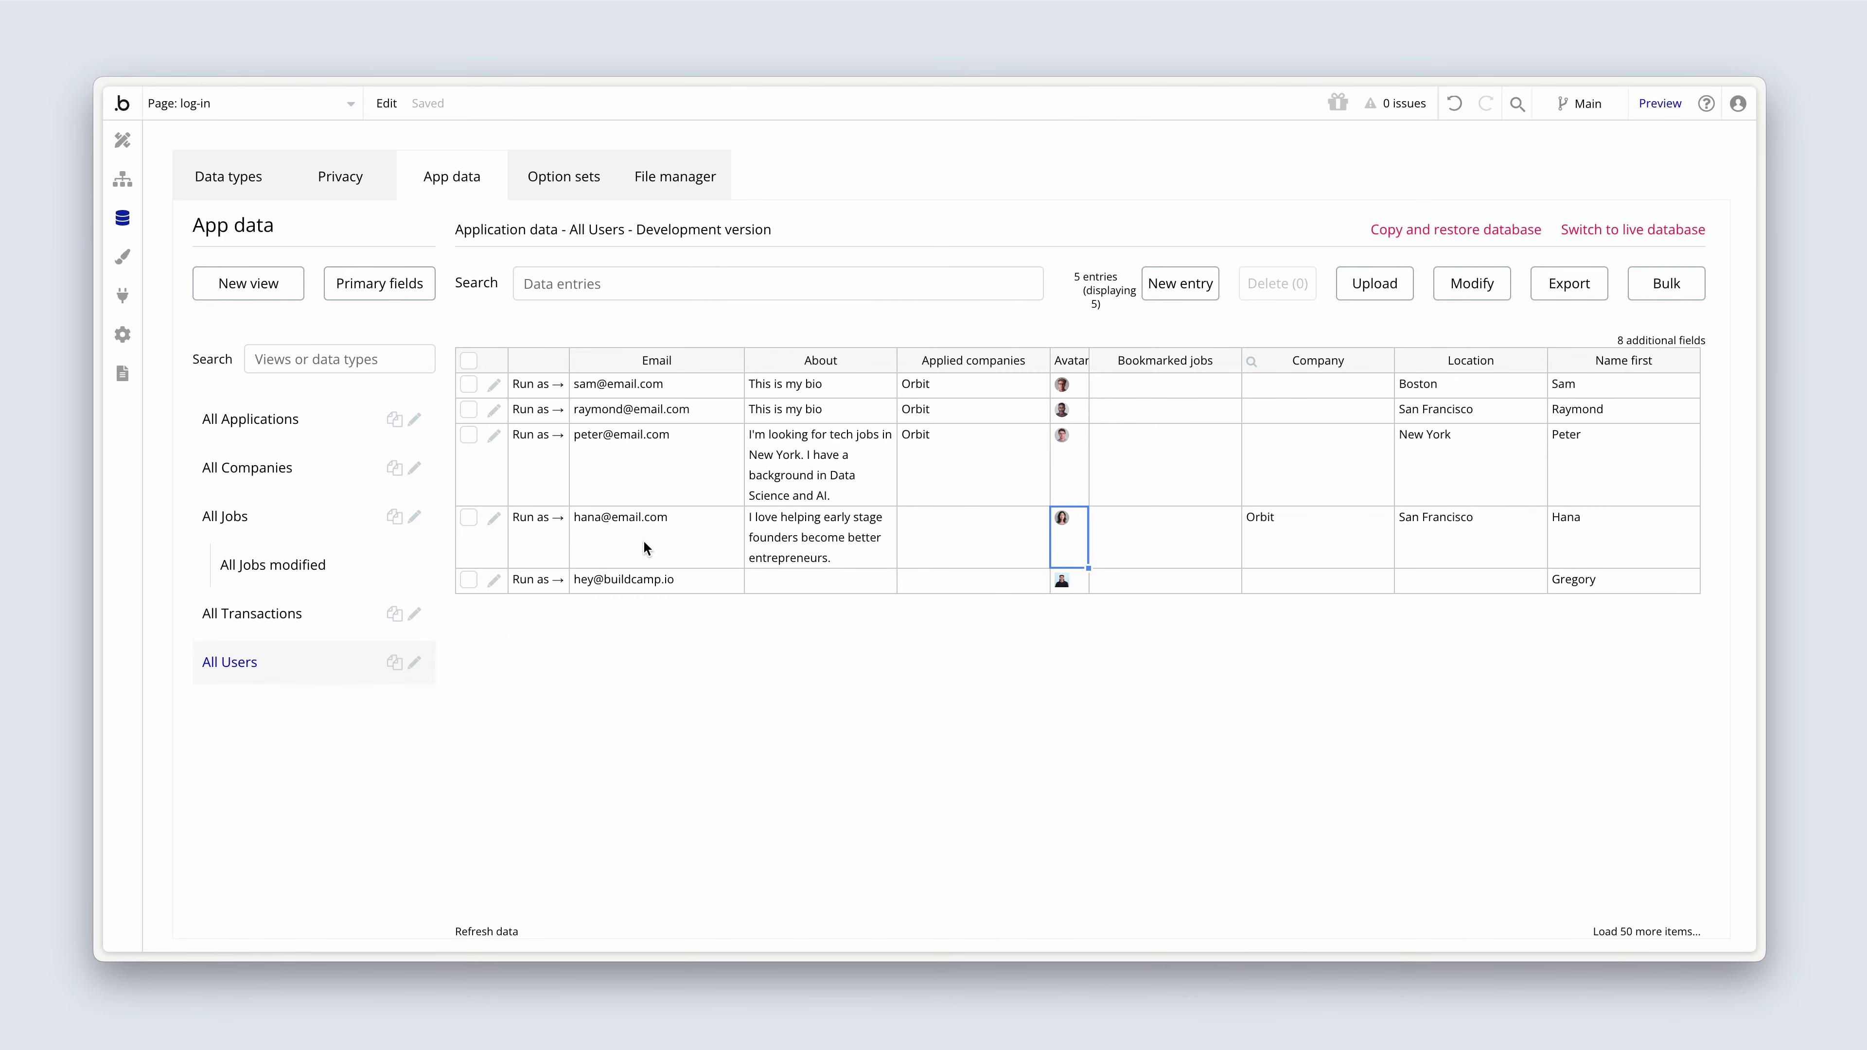
left_click(507, 931)
left_click(1068, 544)
- Reload File manager to confirm the avatar file is gone, leaving 39 files
left_click(682, 193)
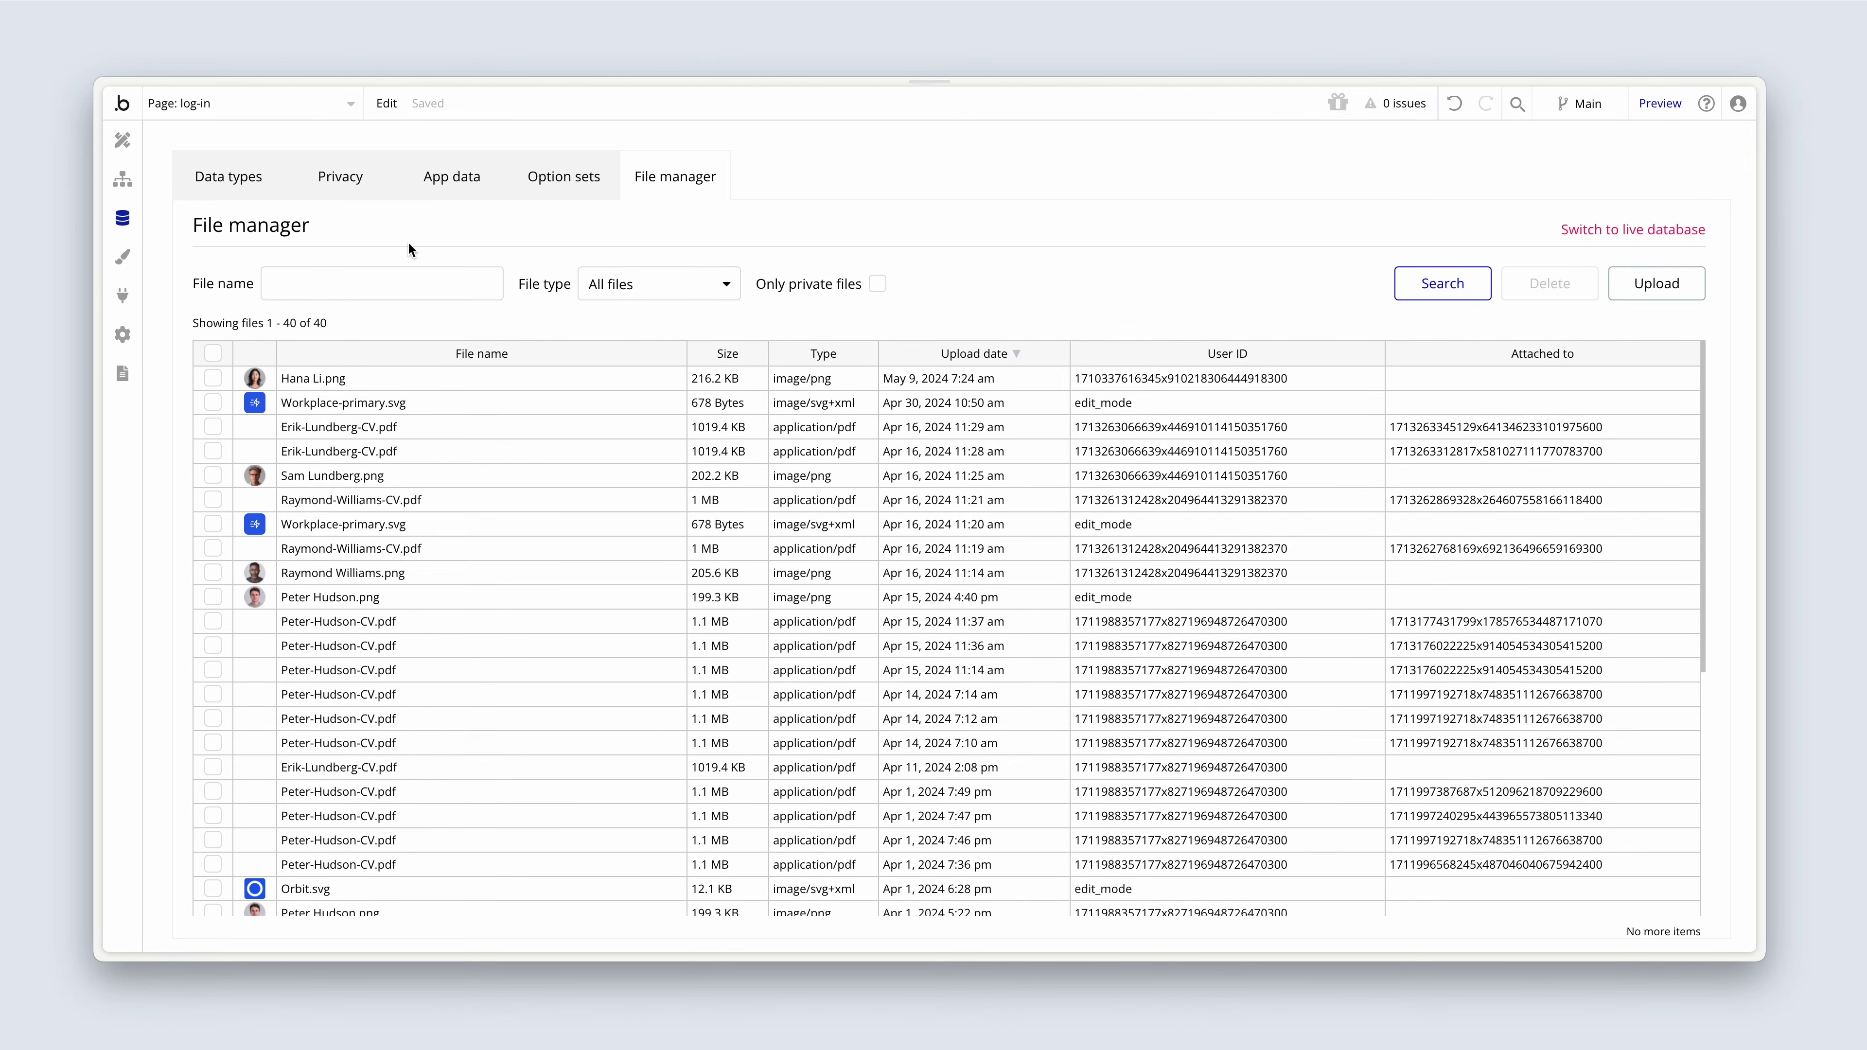
key("ctrl+r")
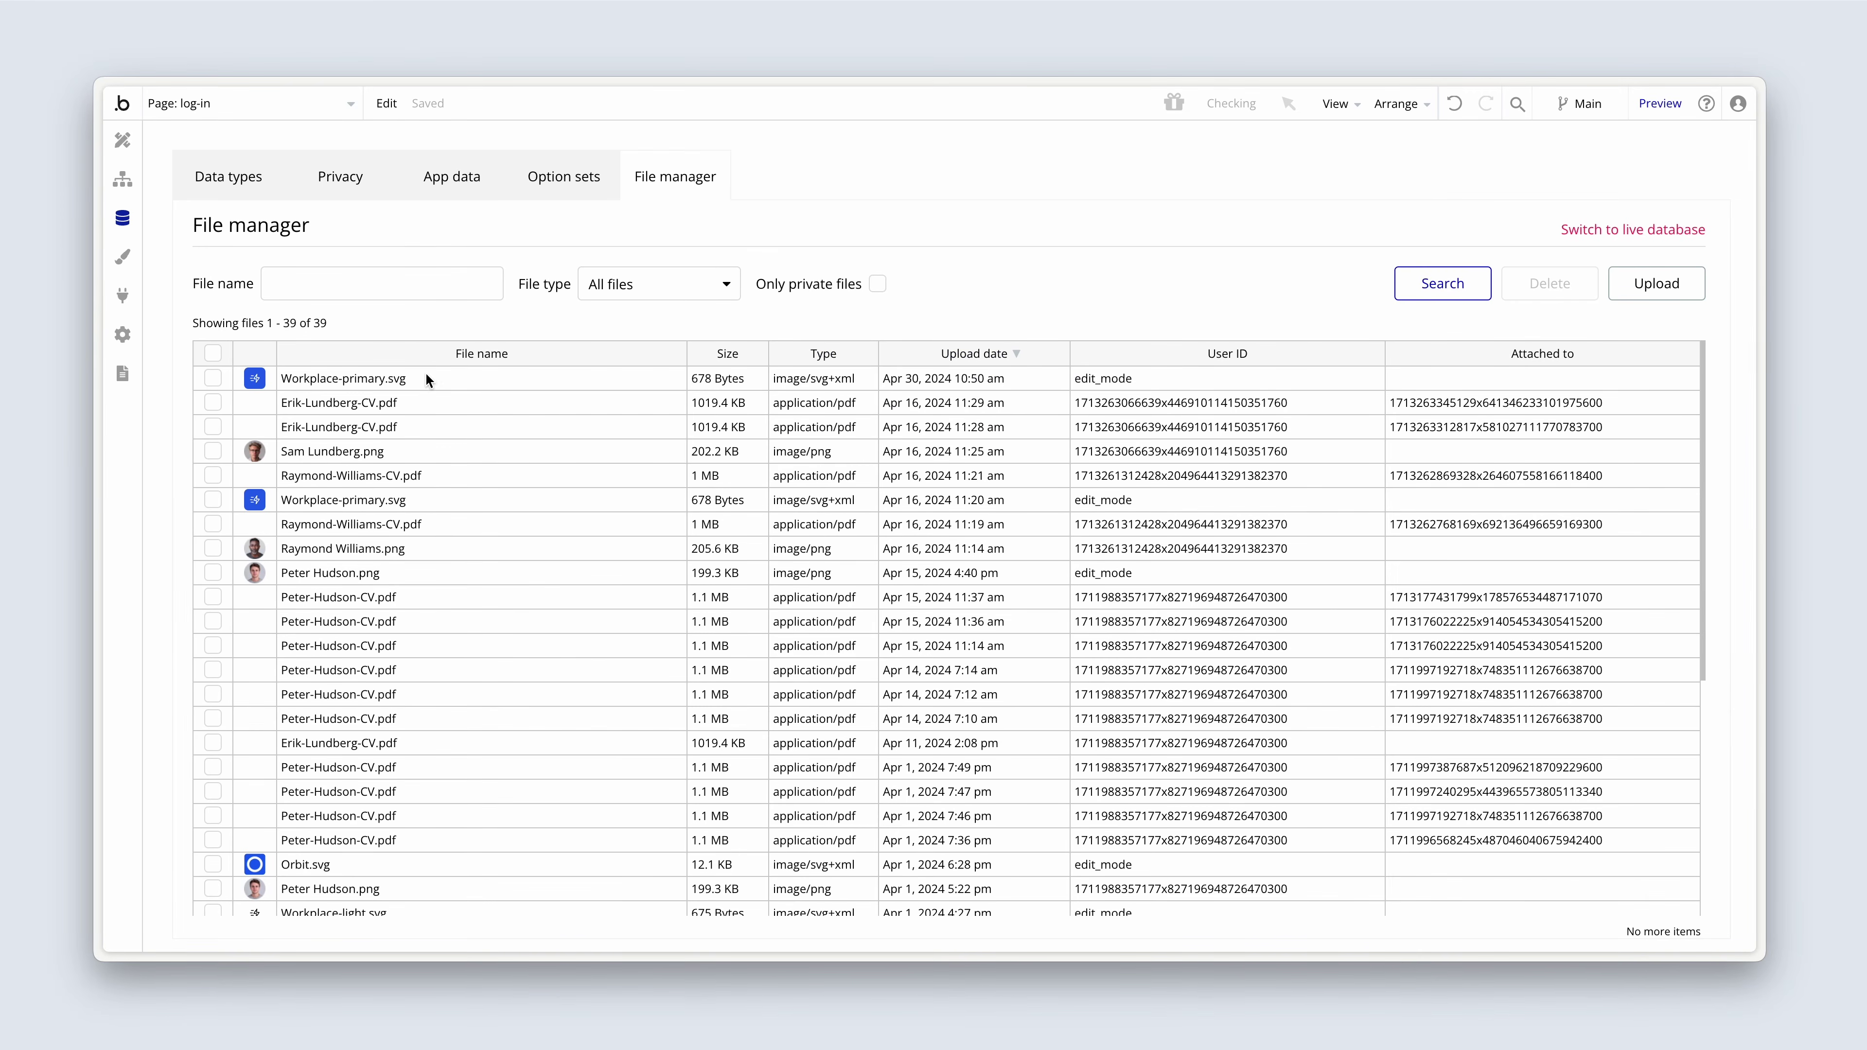
left_click(426, 379)
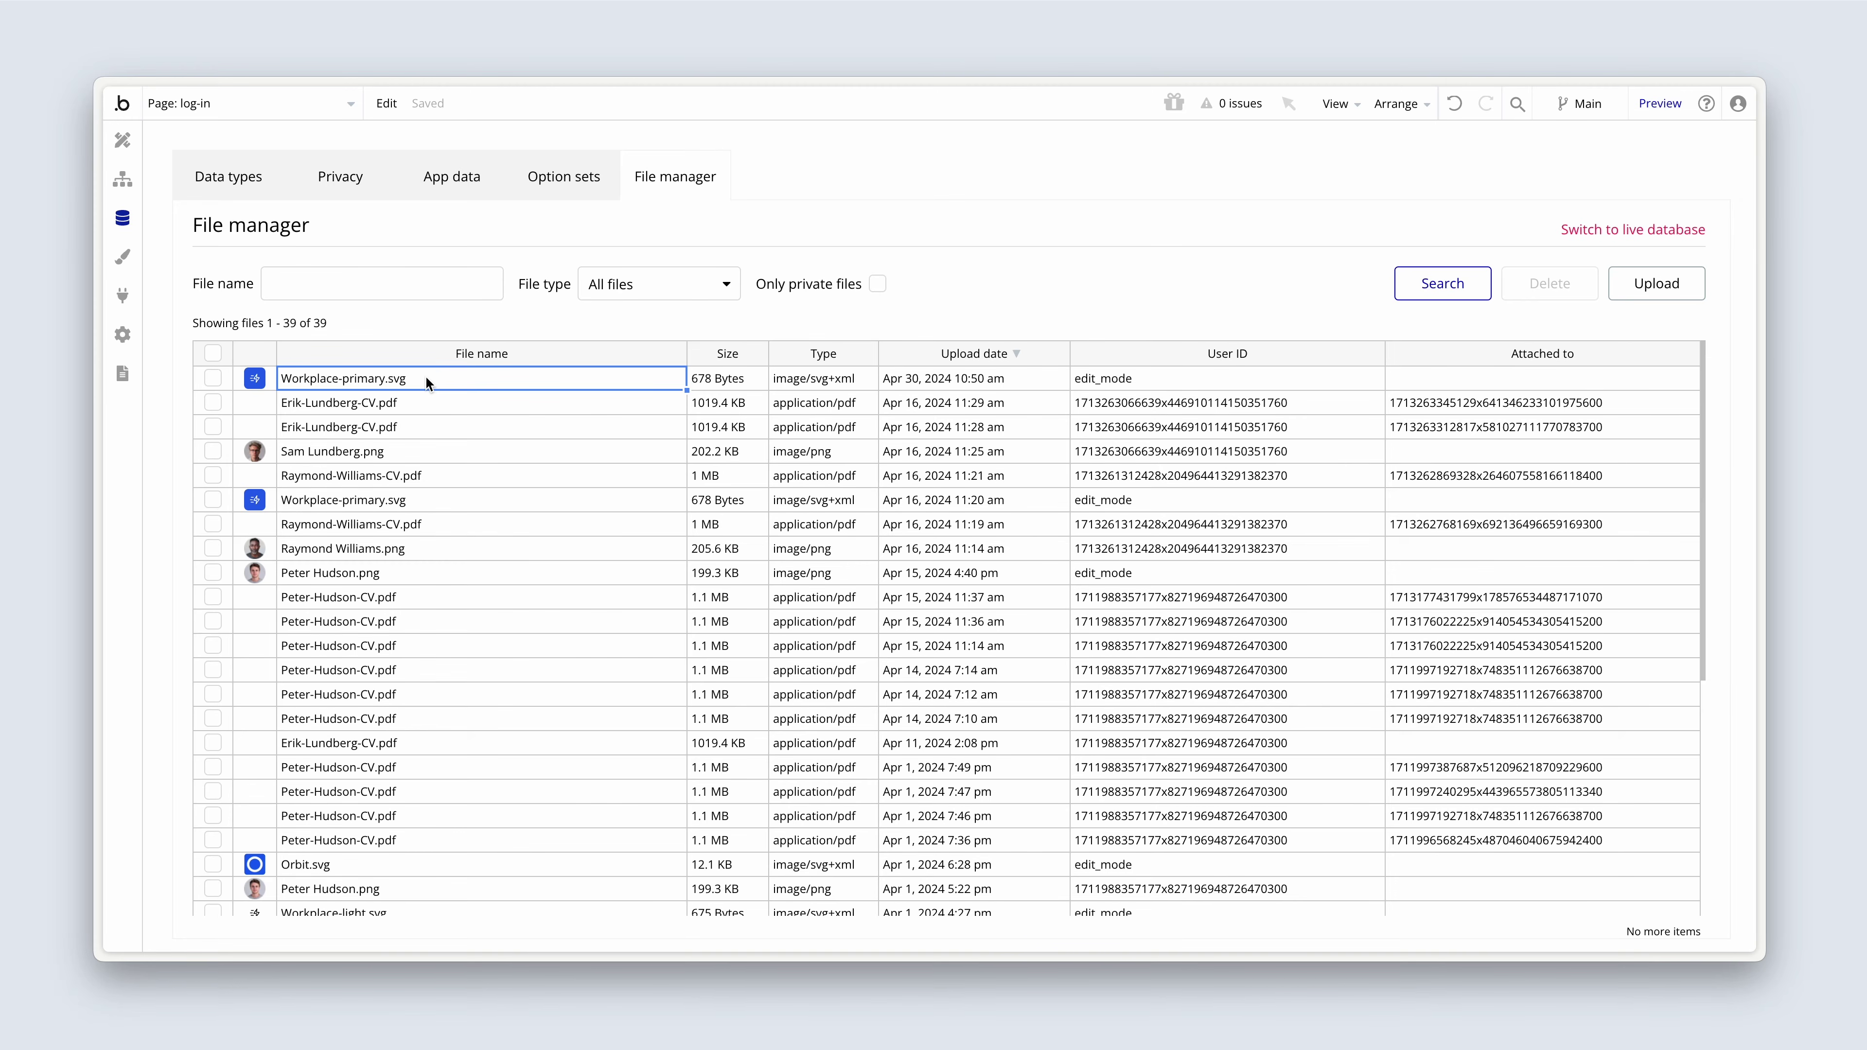
left_click(123, 143)
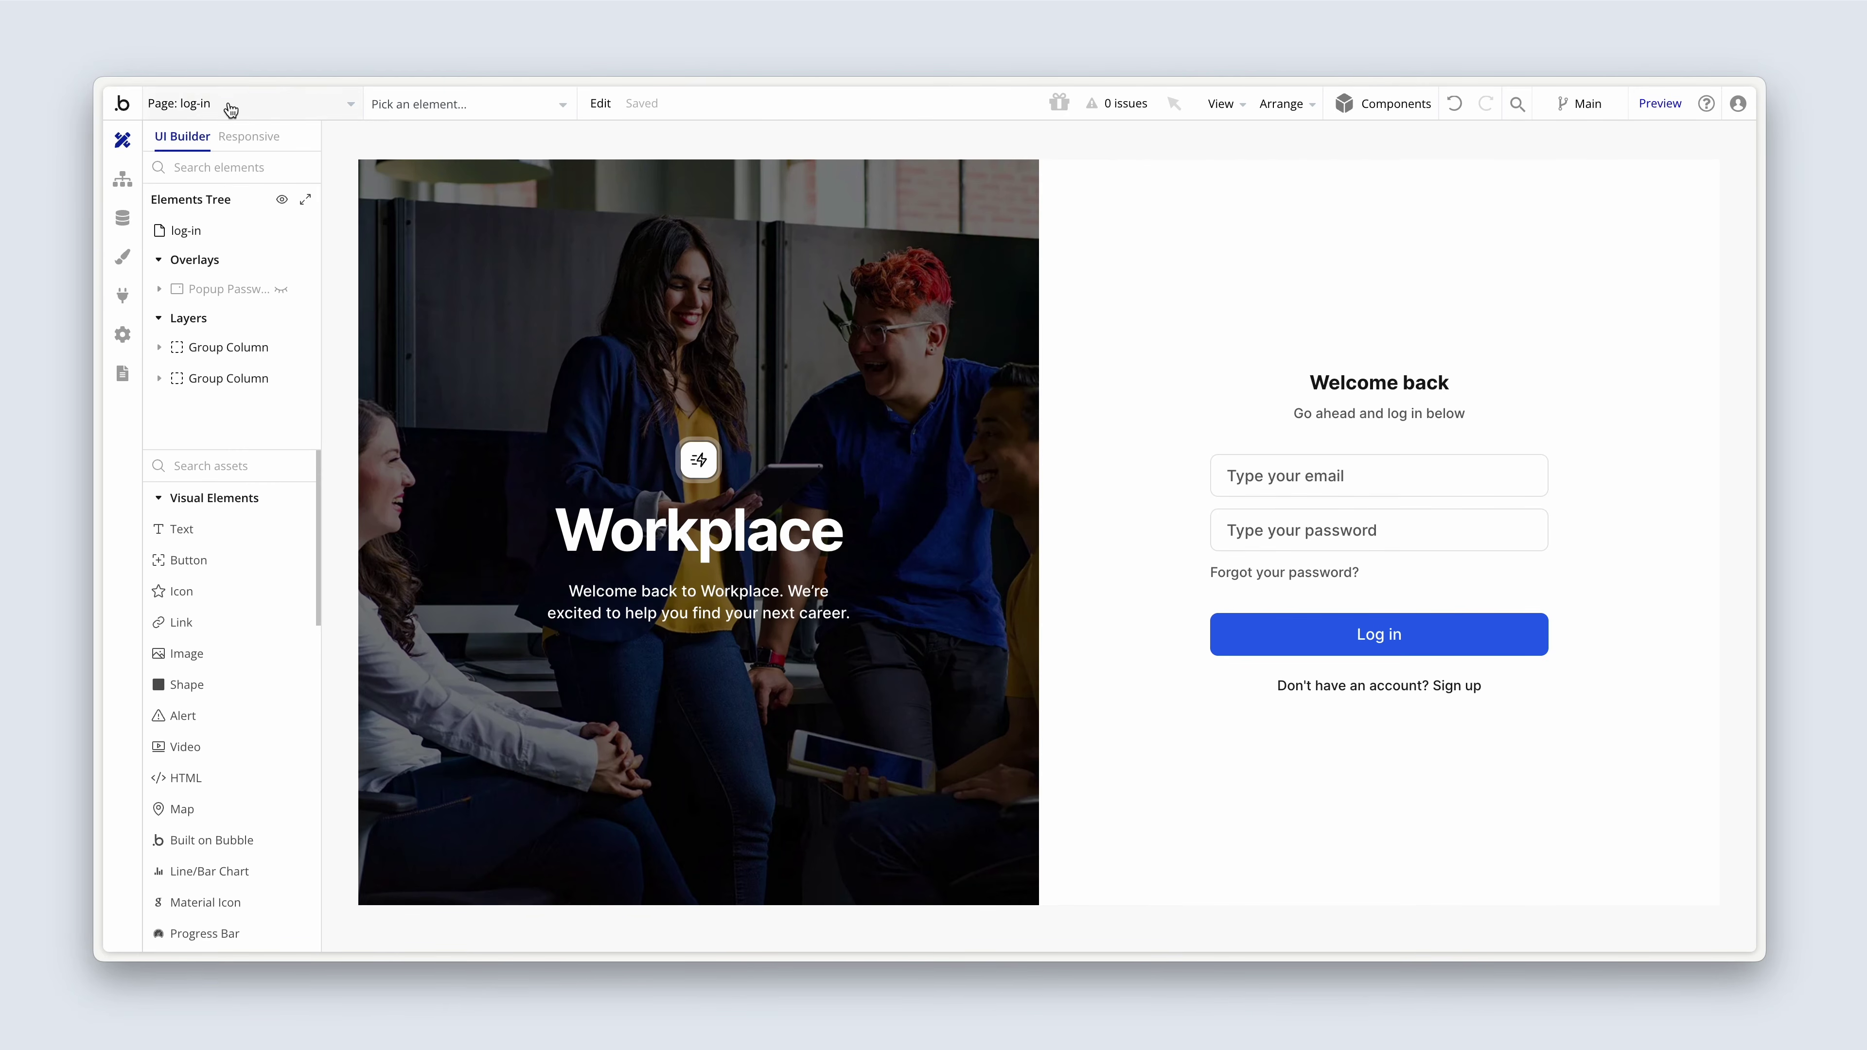
- On the company page, remove both existing steps from the logo uploader's workflow
left_click(253, 97)
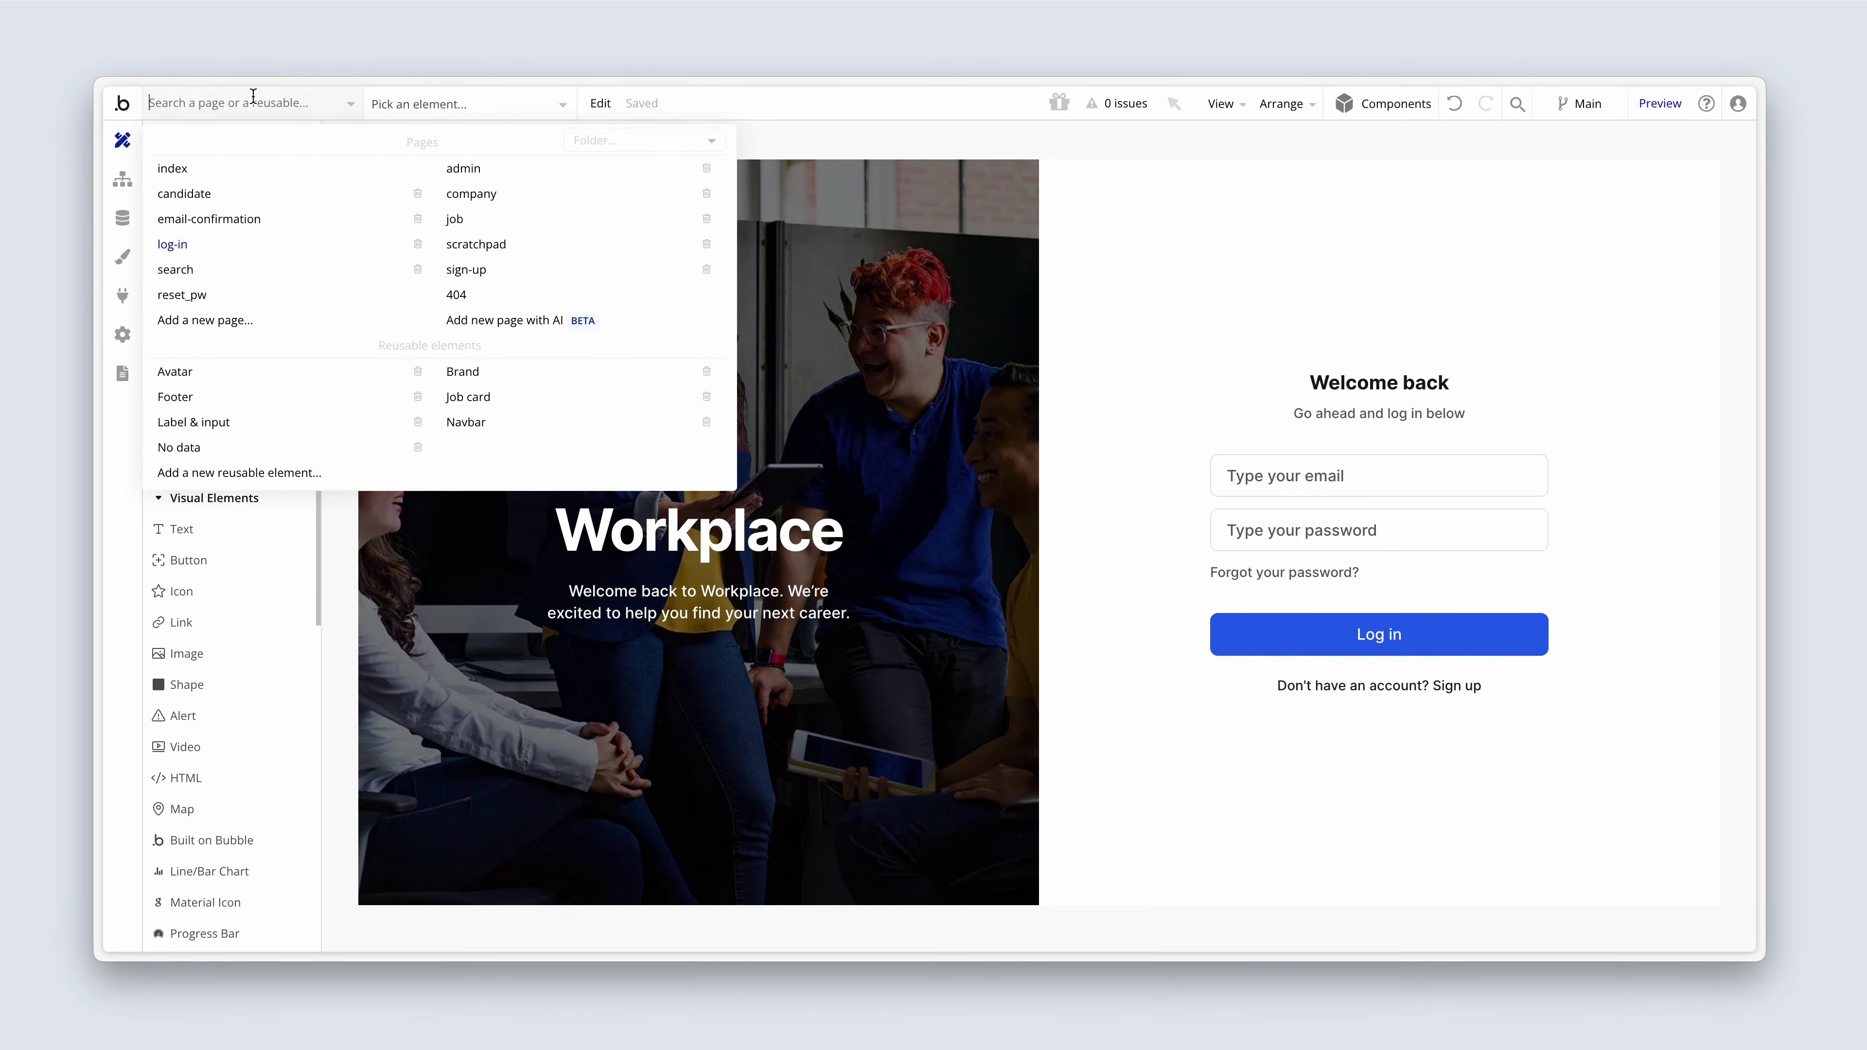
left_click(479, 194)
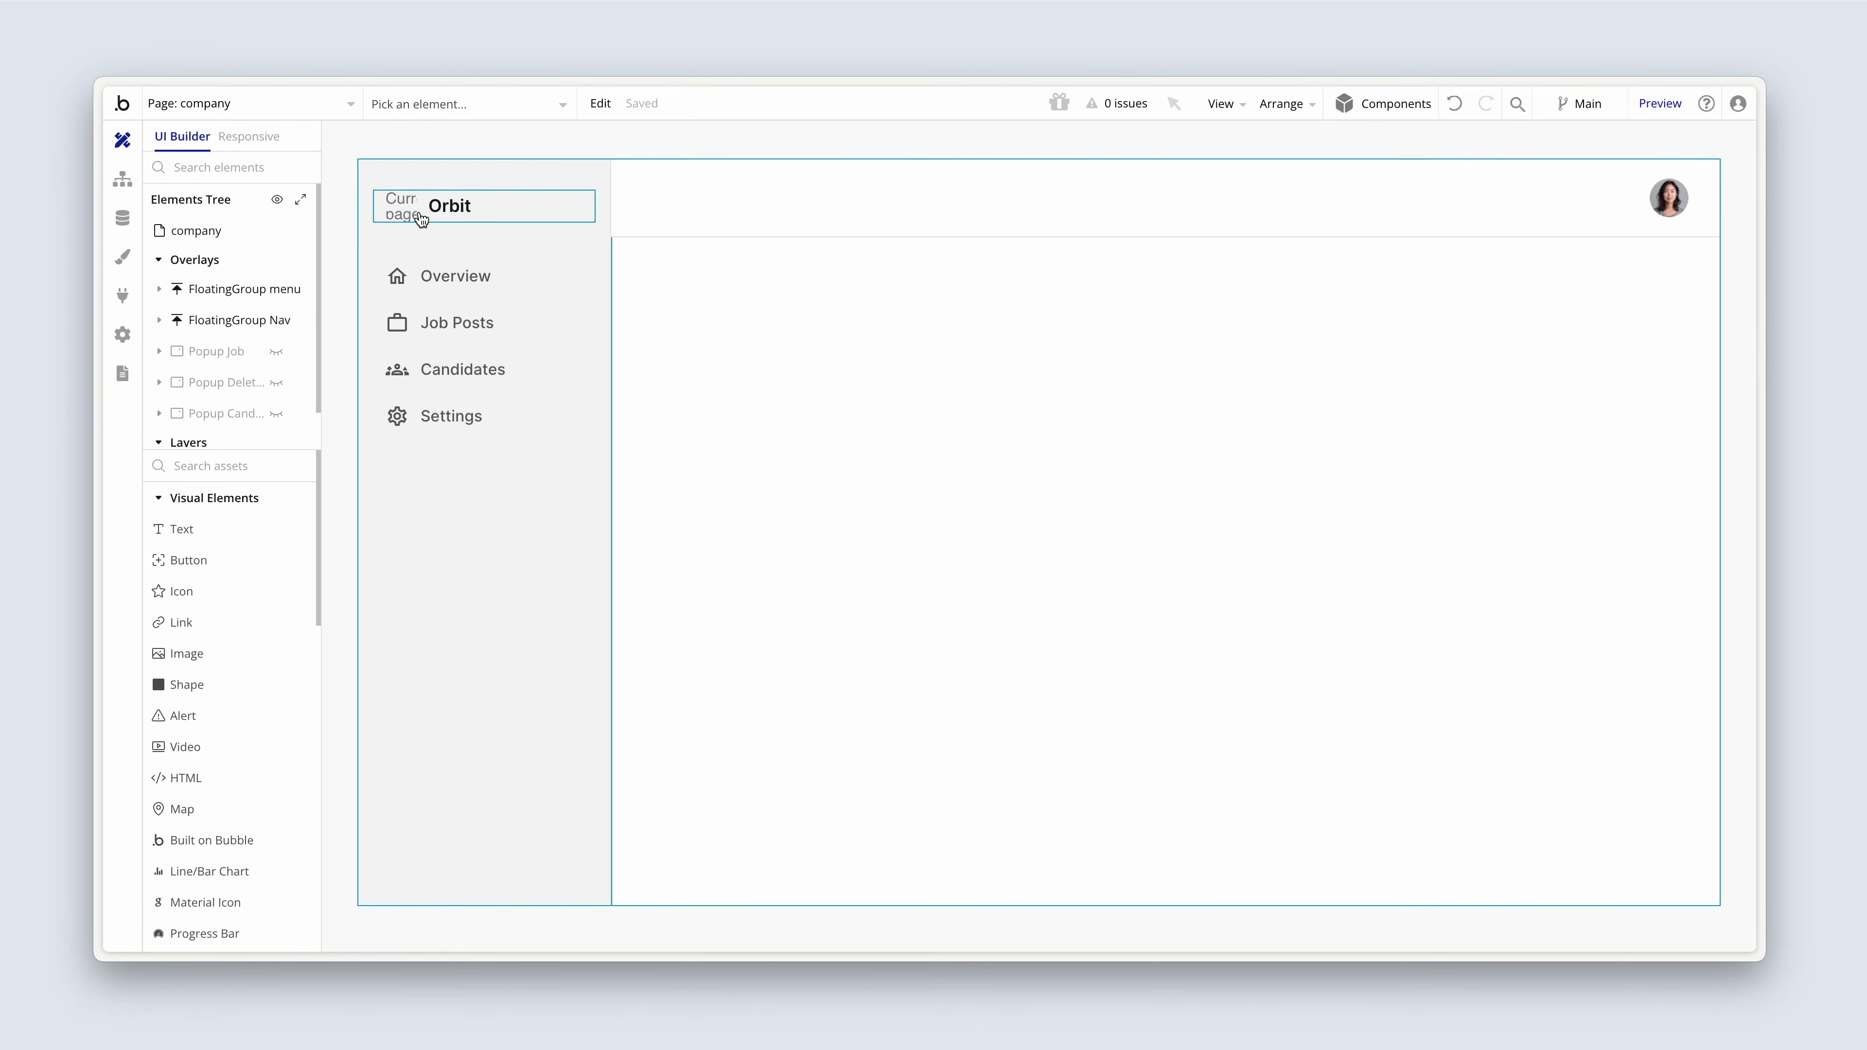
left_click(123, 179)
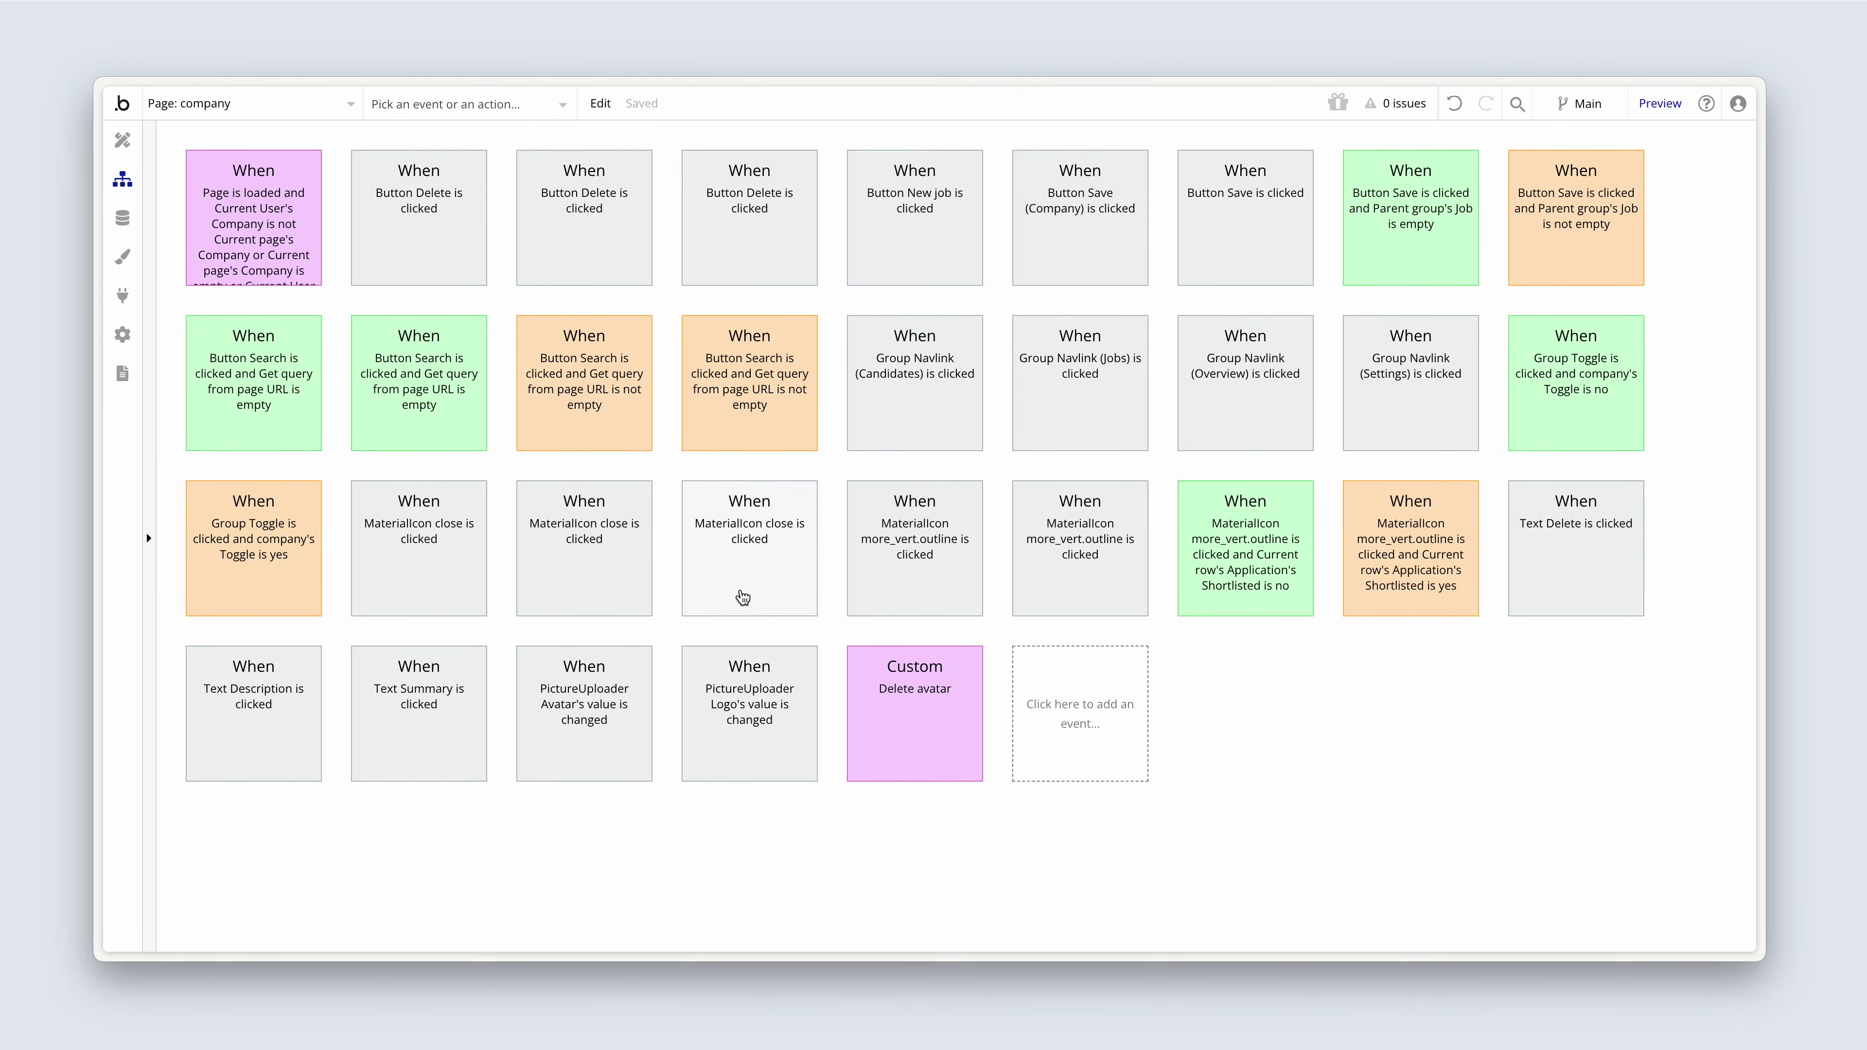
left_click(586, 730)
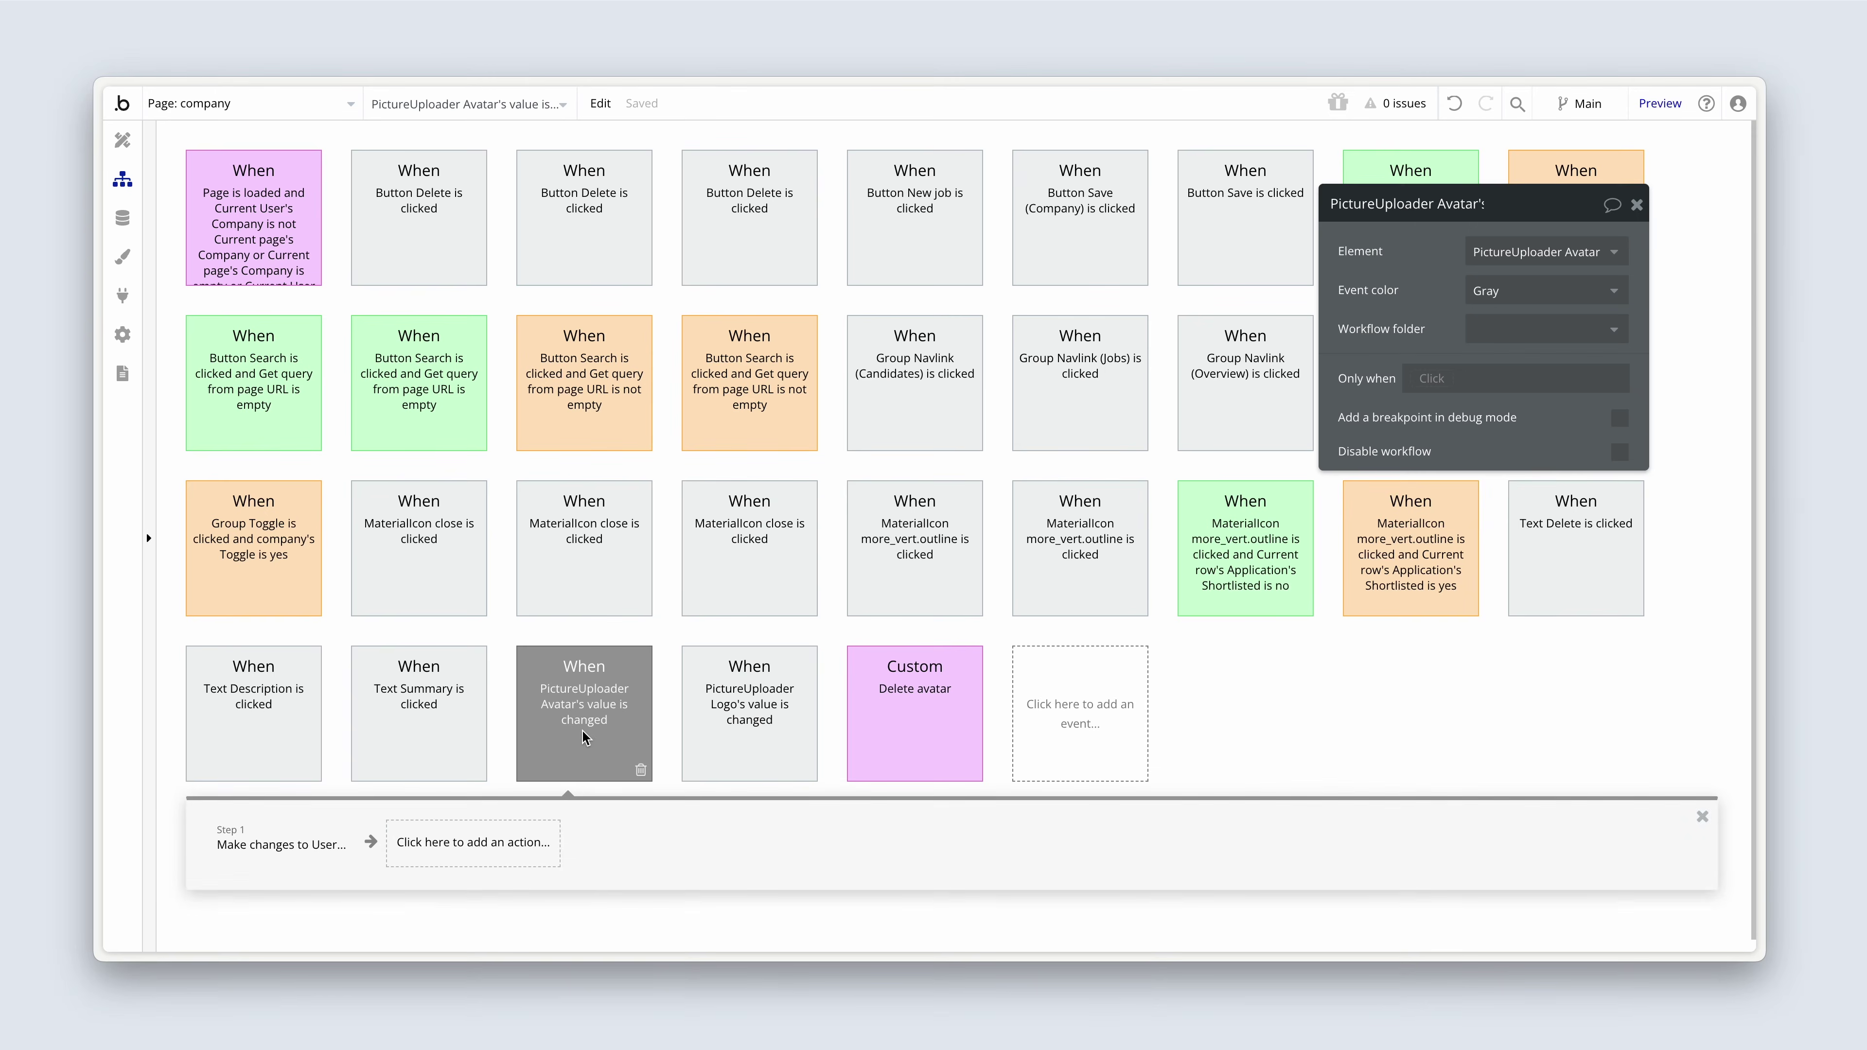
left_click(764, 722)
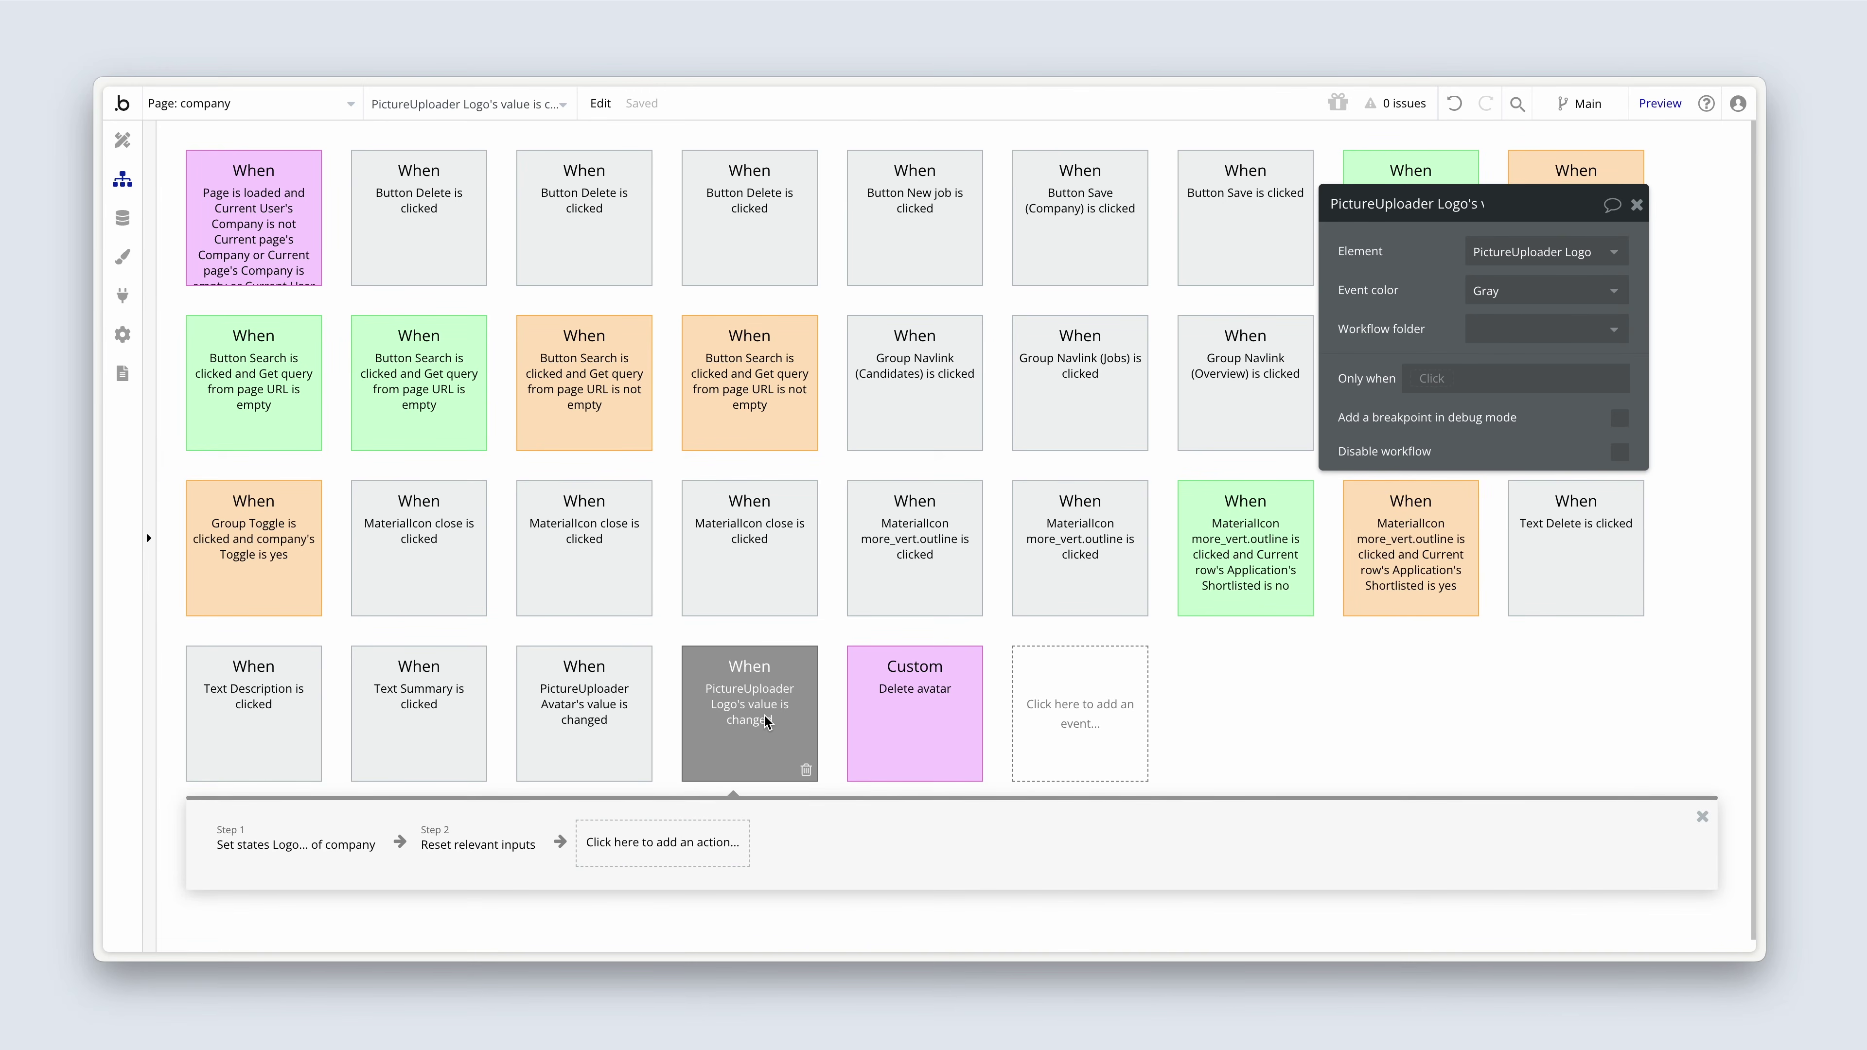
left_click_drag(1339, 326, 603, 726)
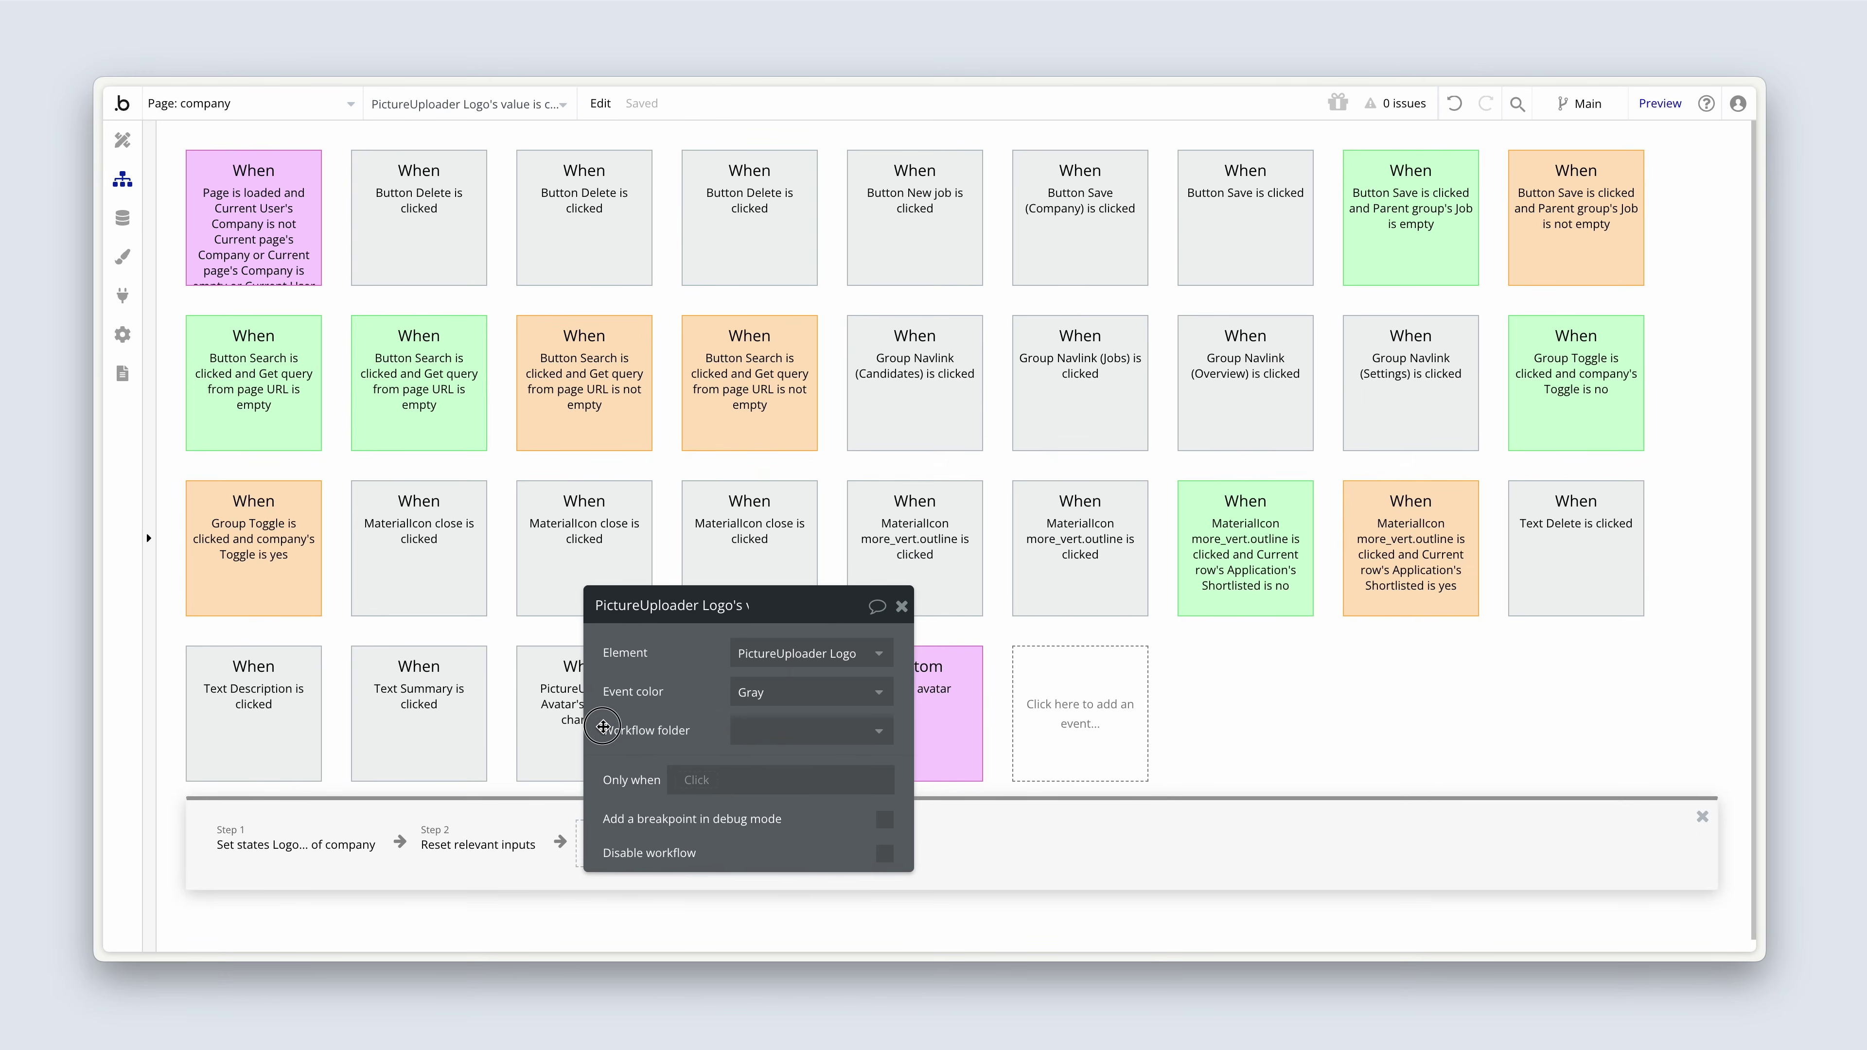
left_click(471, 842)
key("Delete")
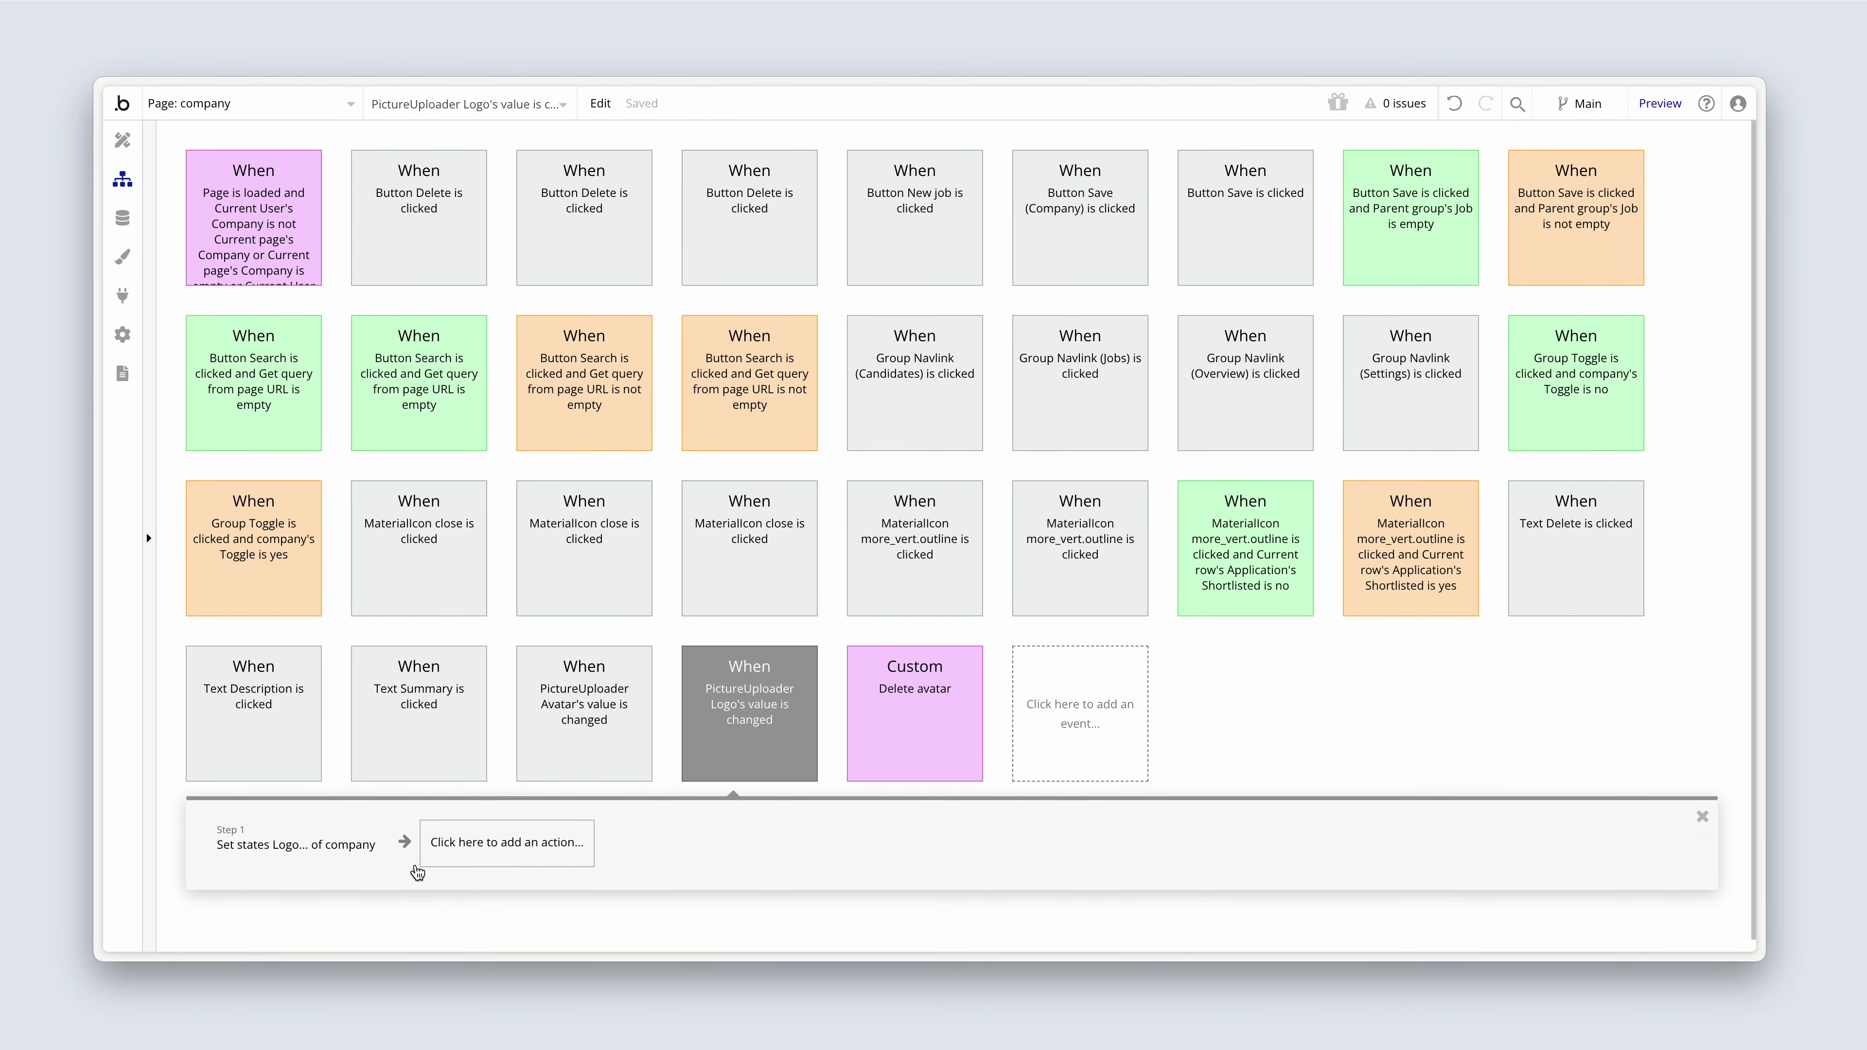
left_click(323, 862)
key("Delete")
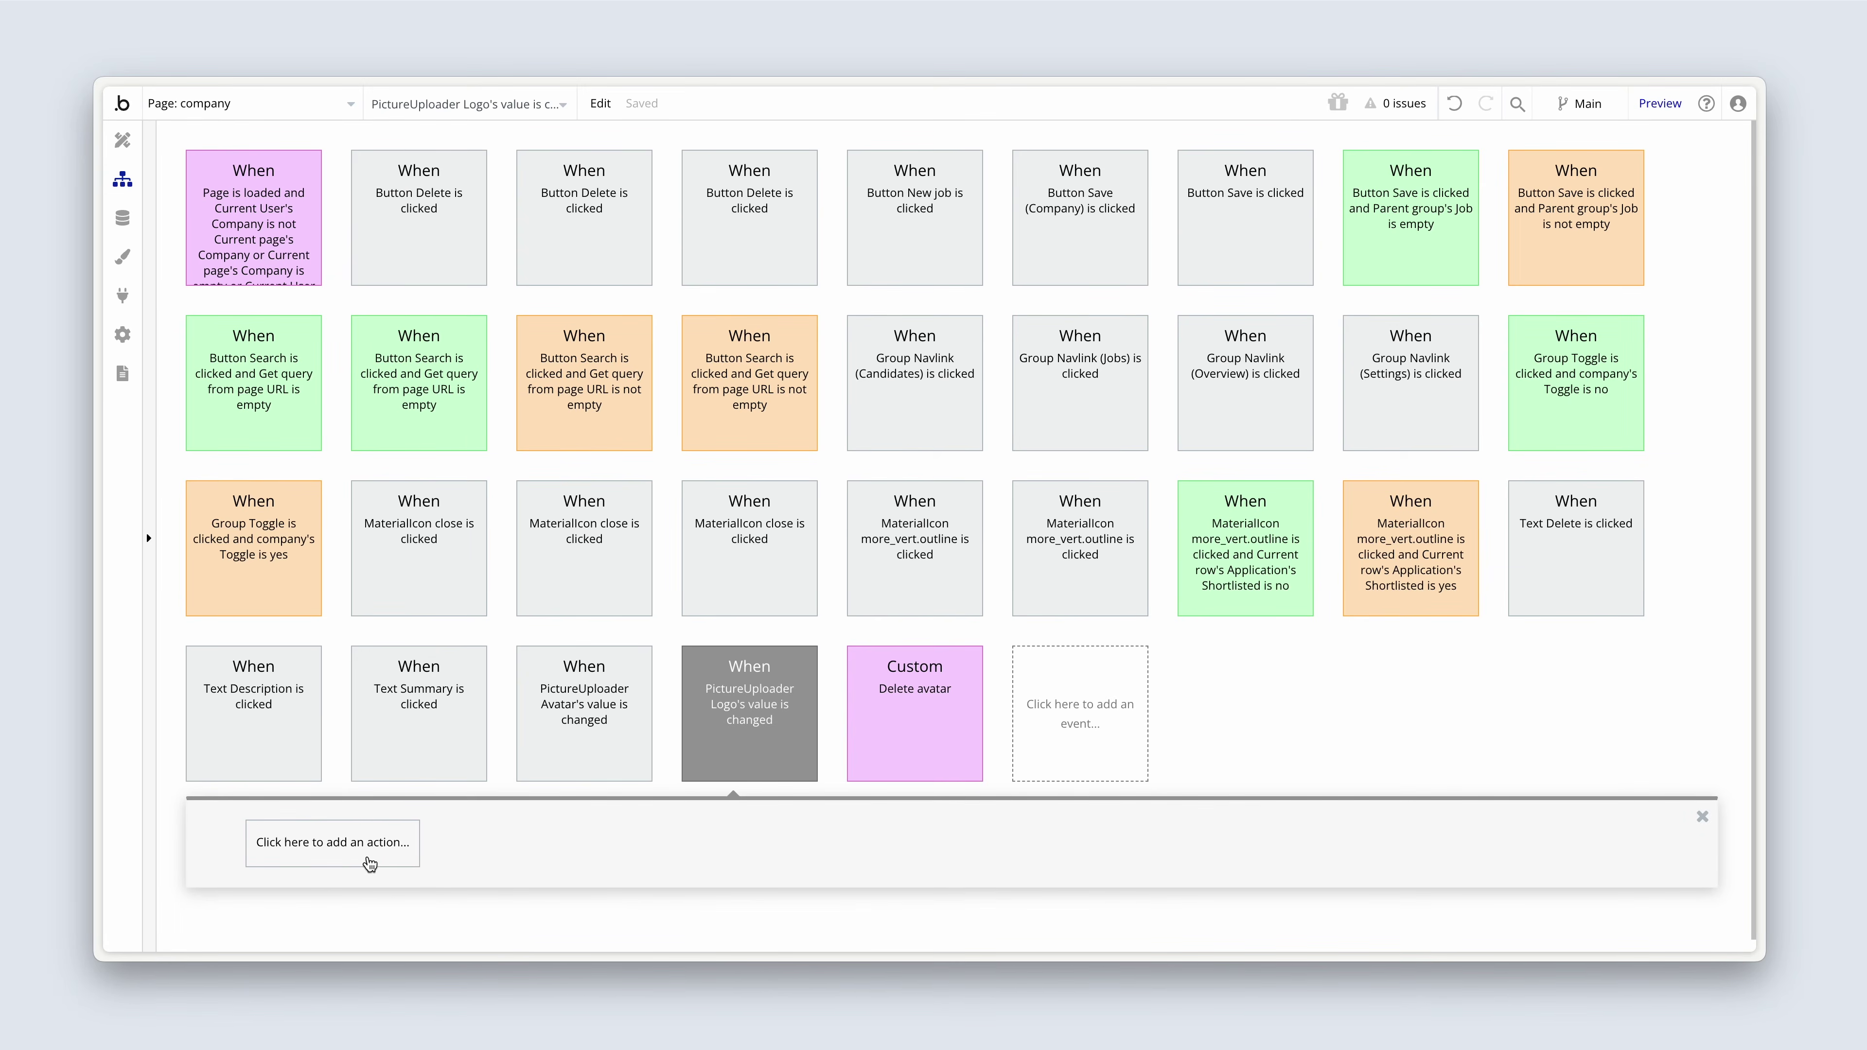
- Add a Make changes to thing step targeting Current page's Company
left_click(370, 864)
scroll(316, 943, "down", 2)
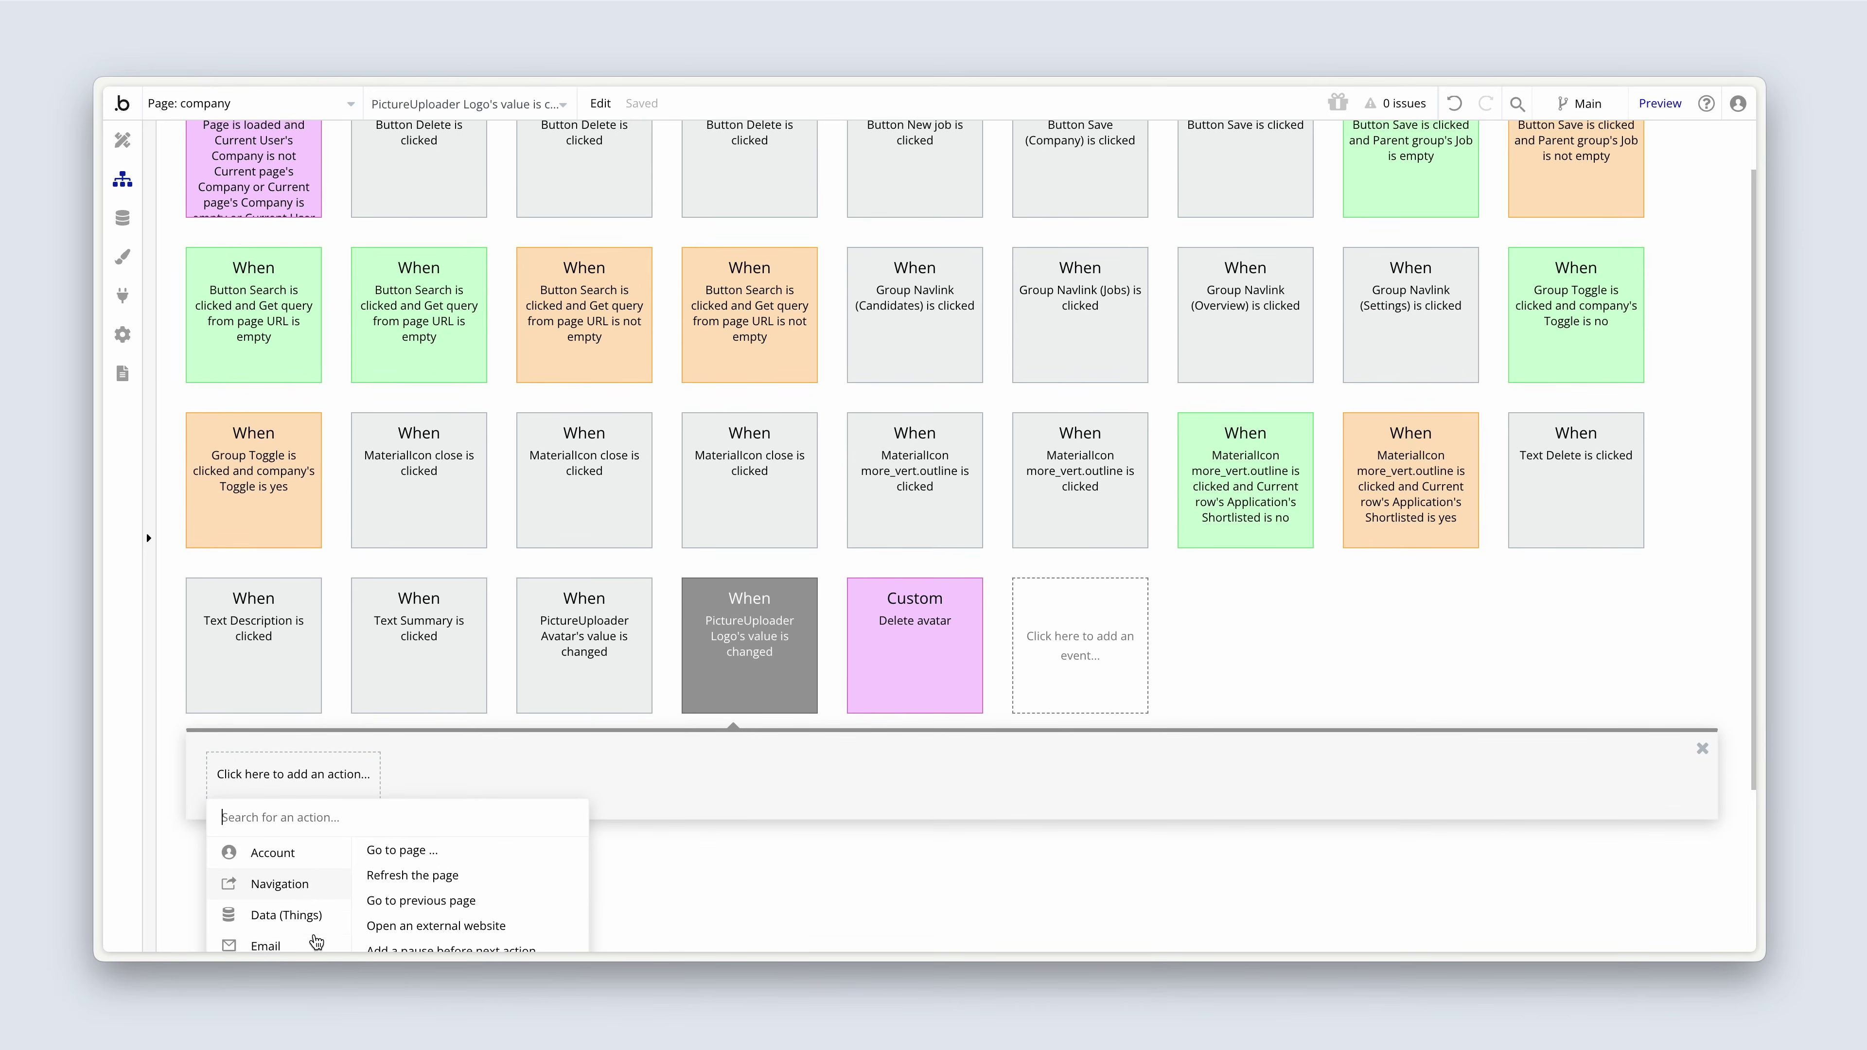
mouse_move(264, 828)
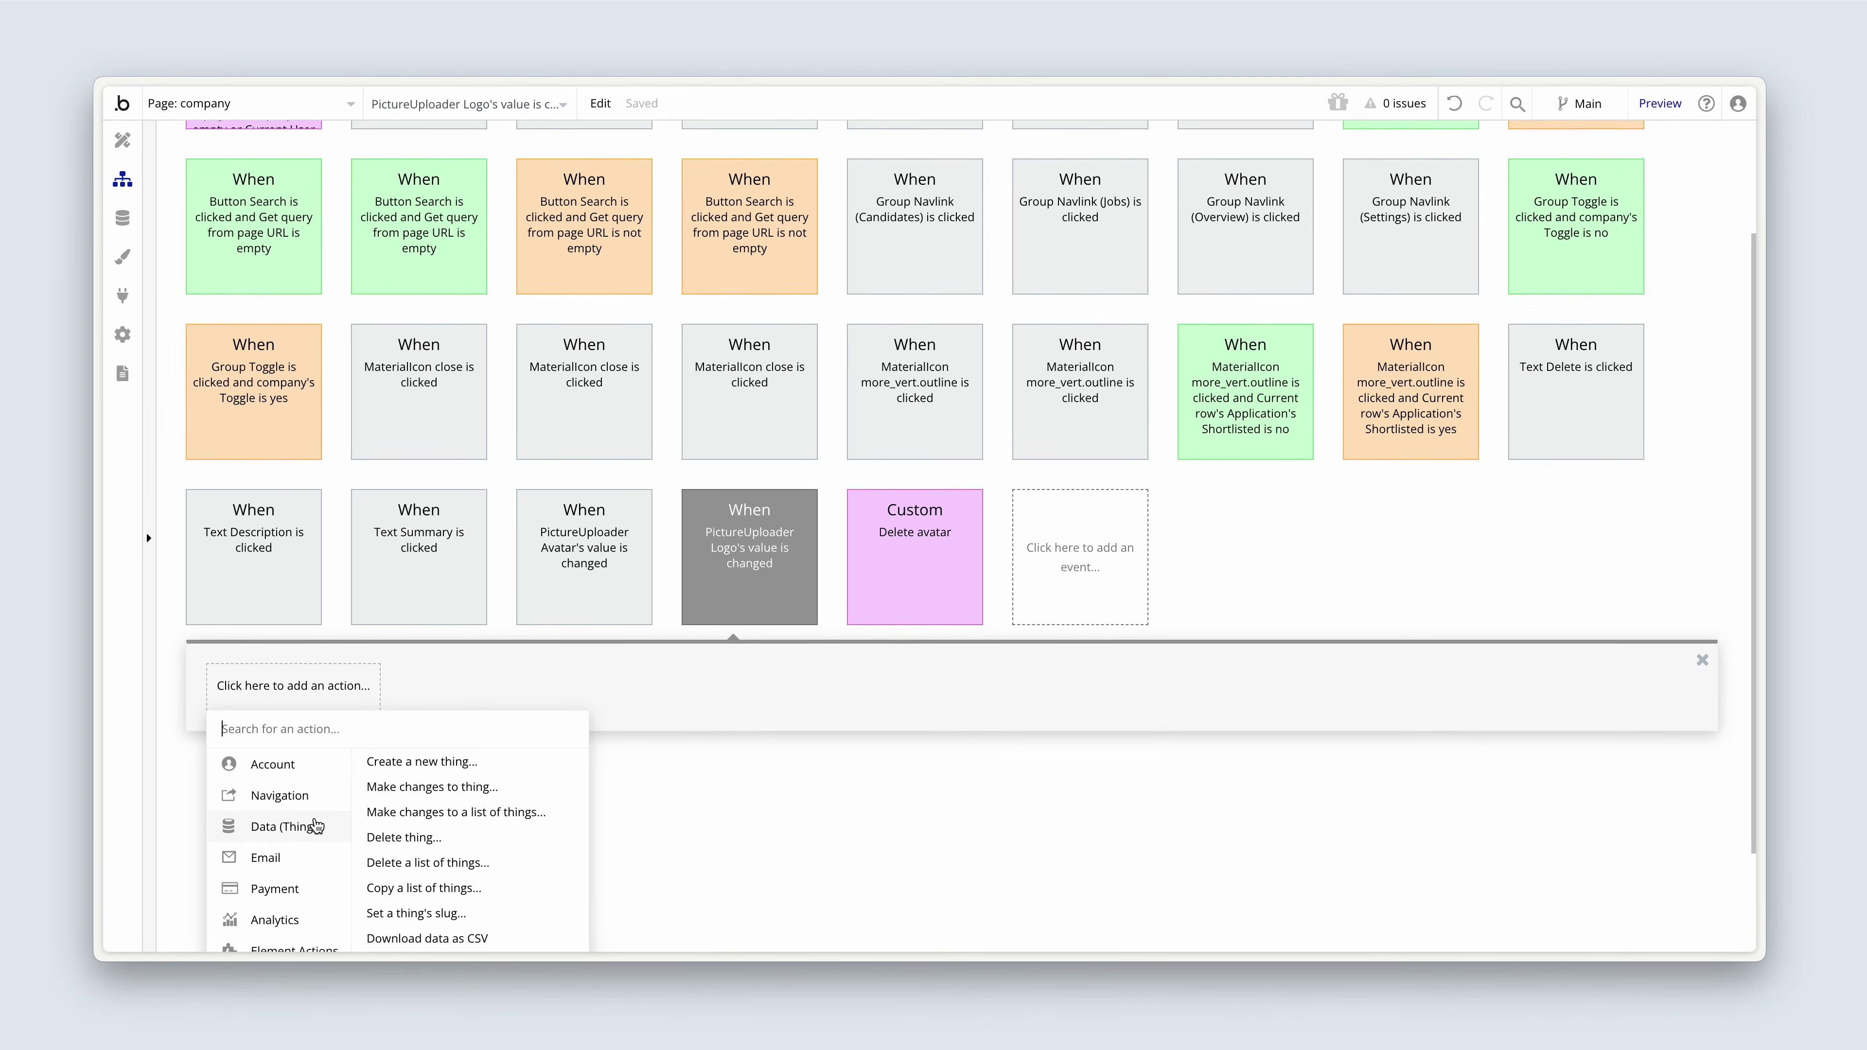
left_click(439, 786)
left_click(724, 655)
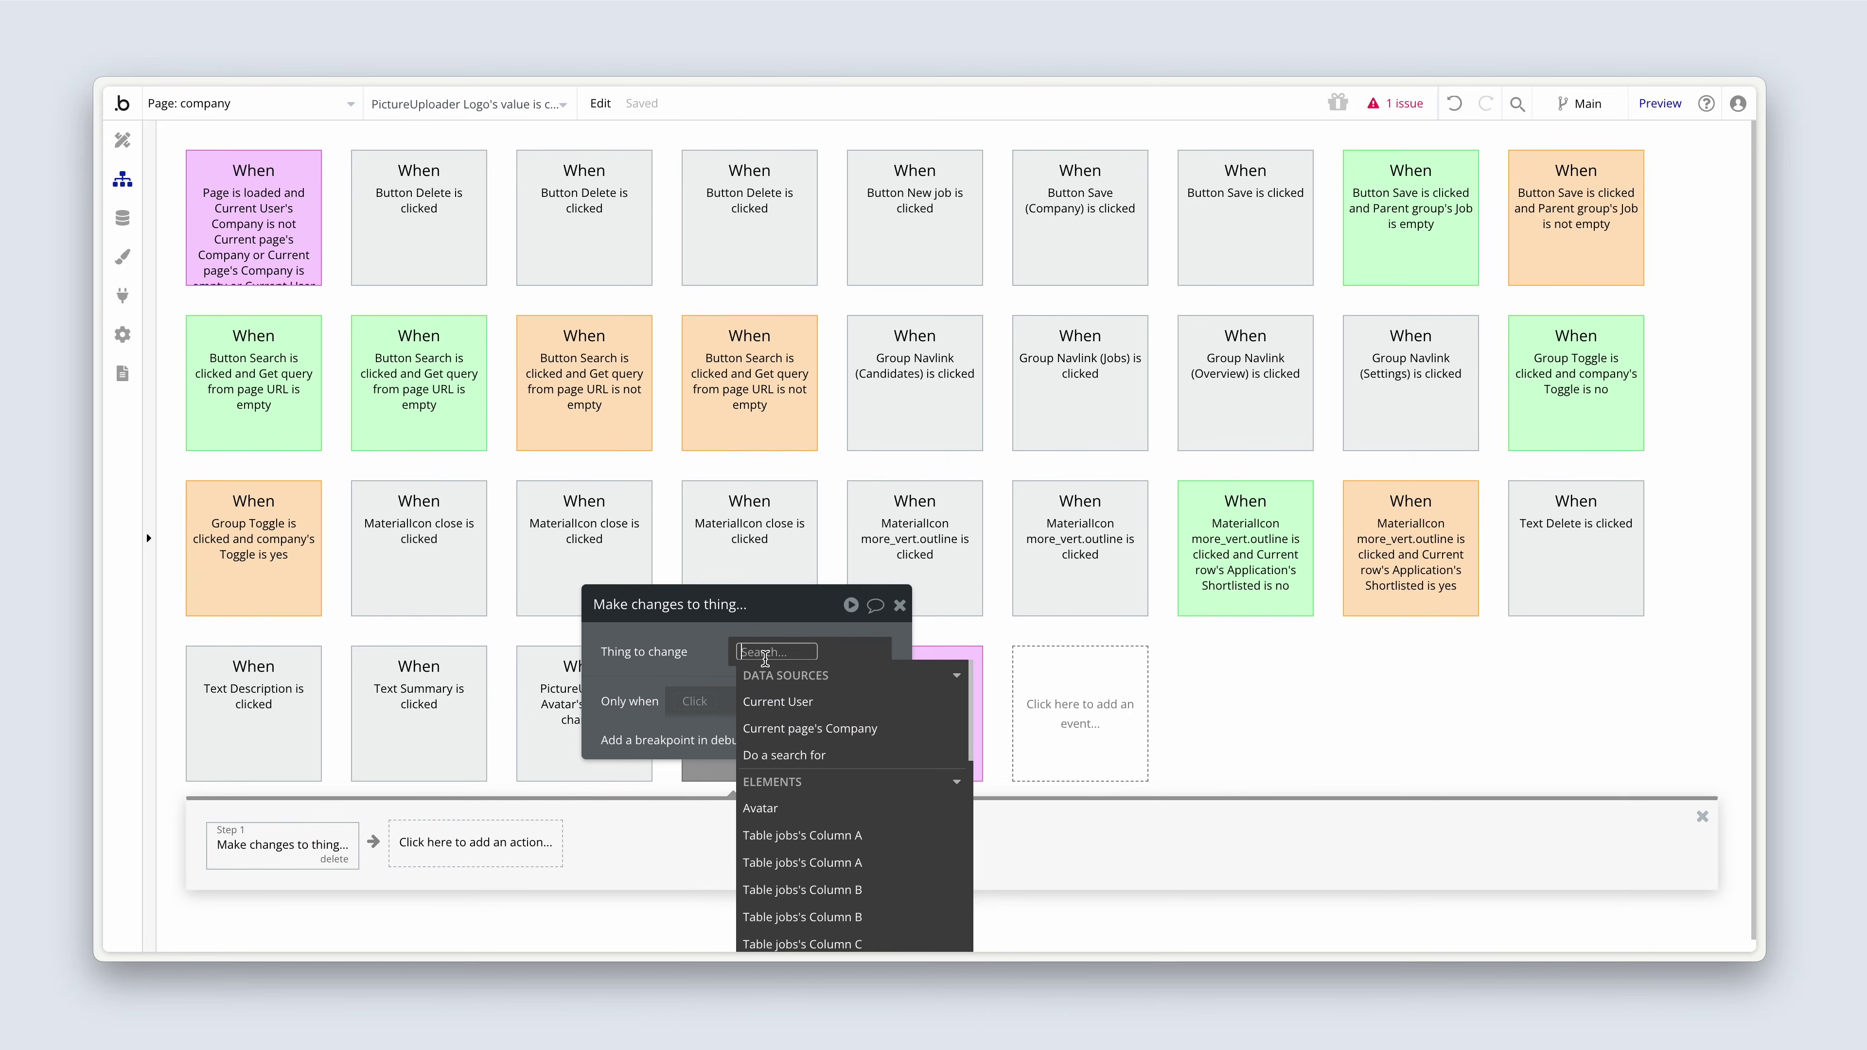
left_click(889, 728)
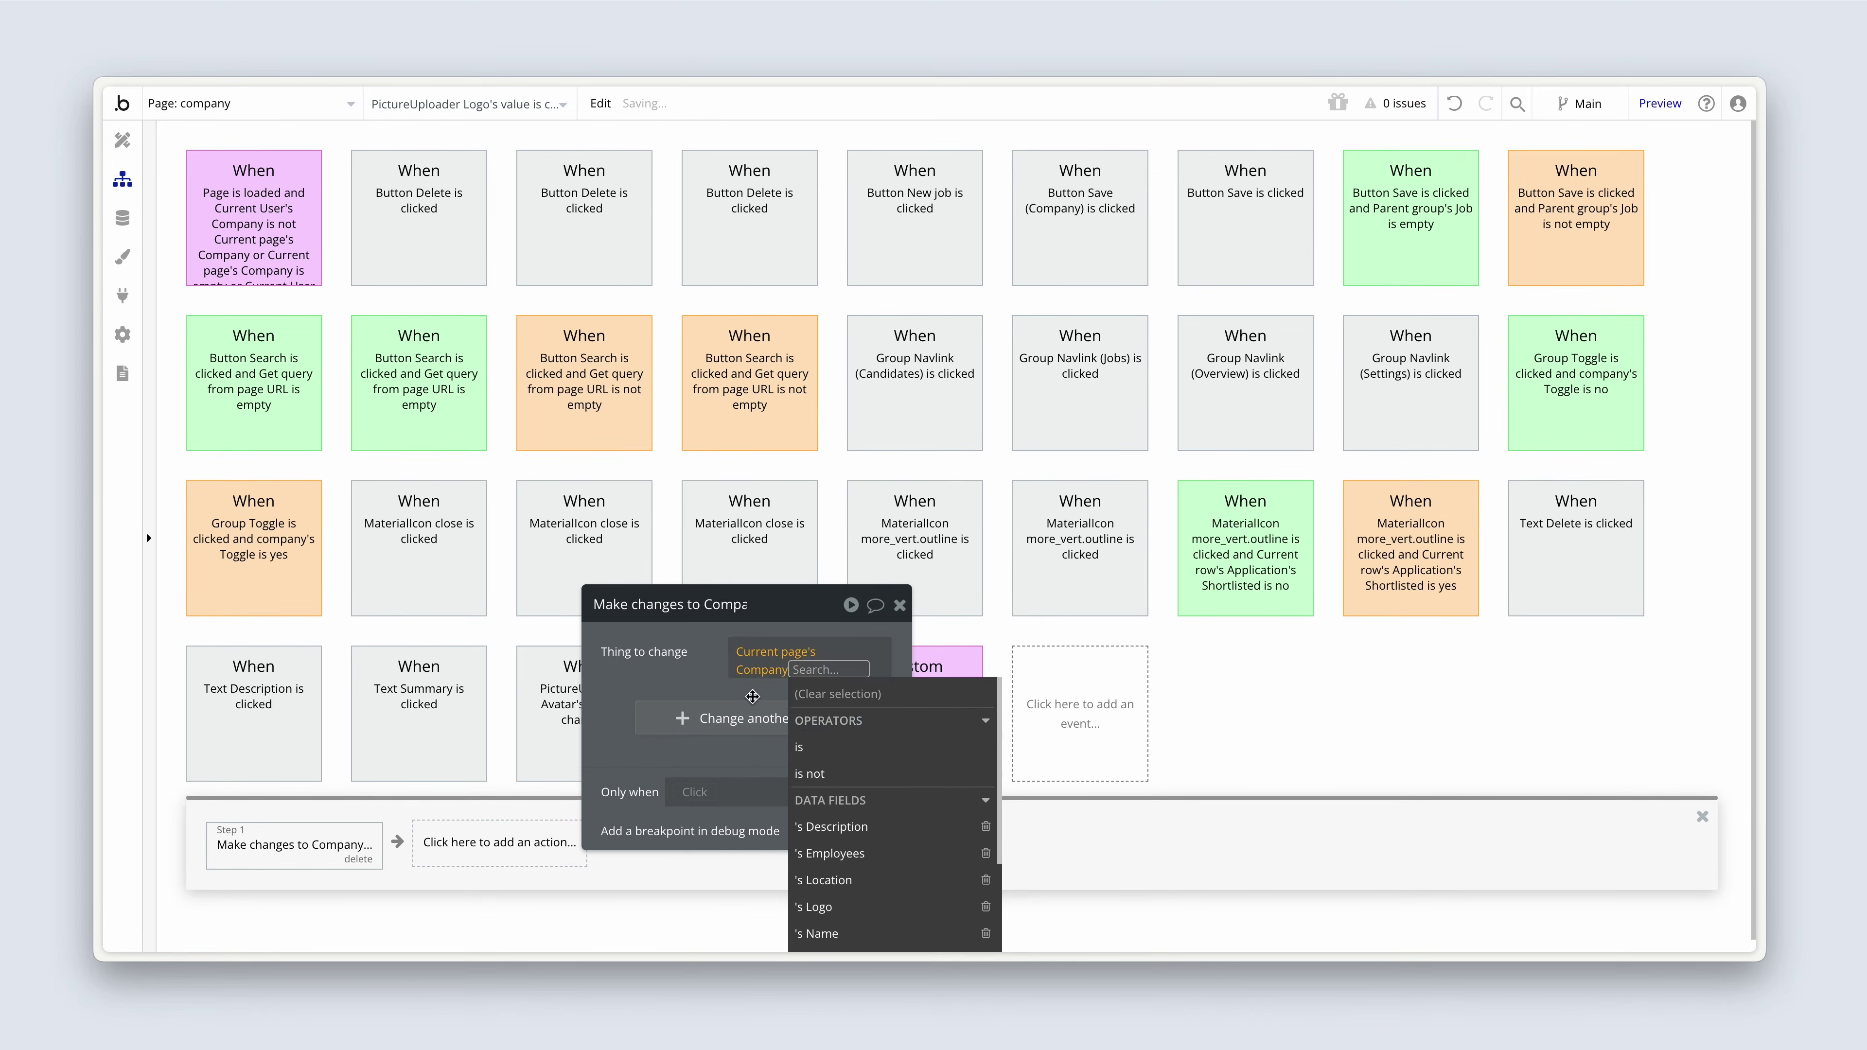
left_click(696, 675)
left_click_drag(697, 674, 527, 703)
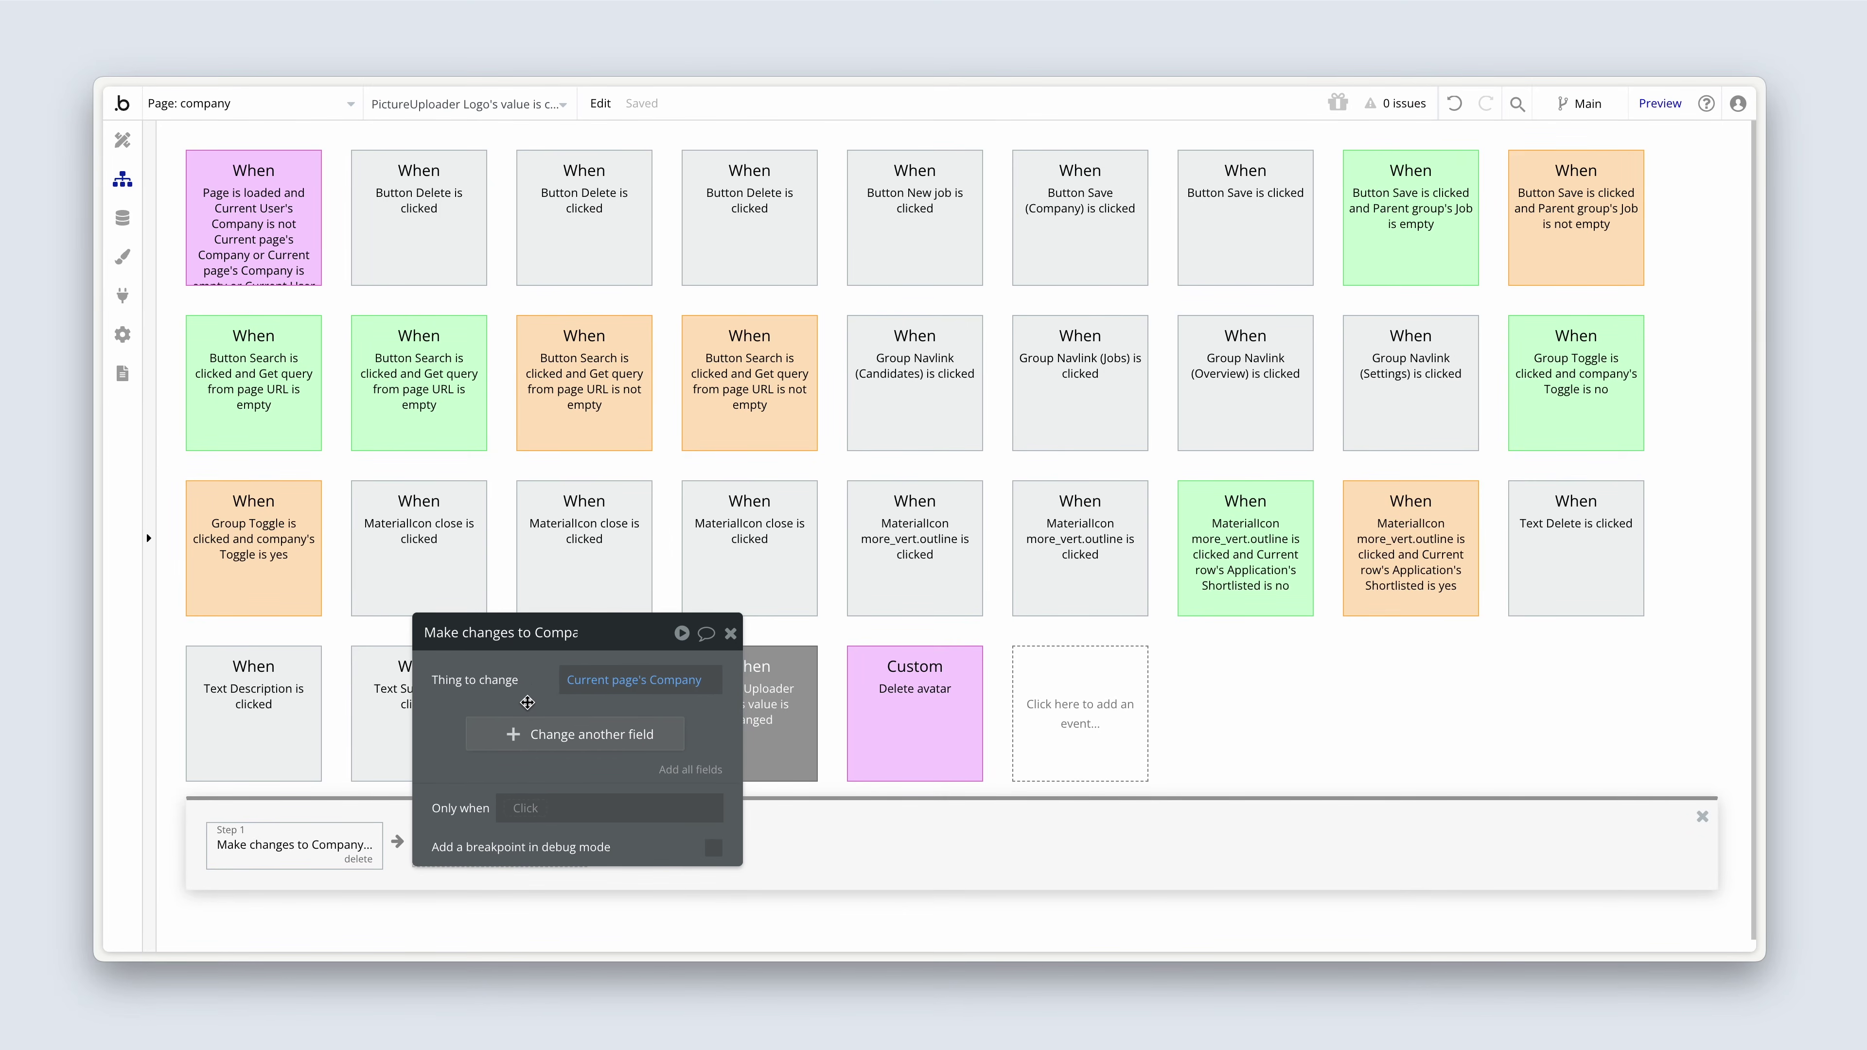
- Set the Company's Logo field to This PictureUploader's value
left_click(520, 736)
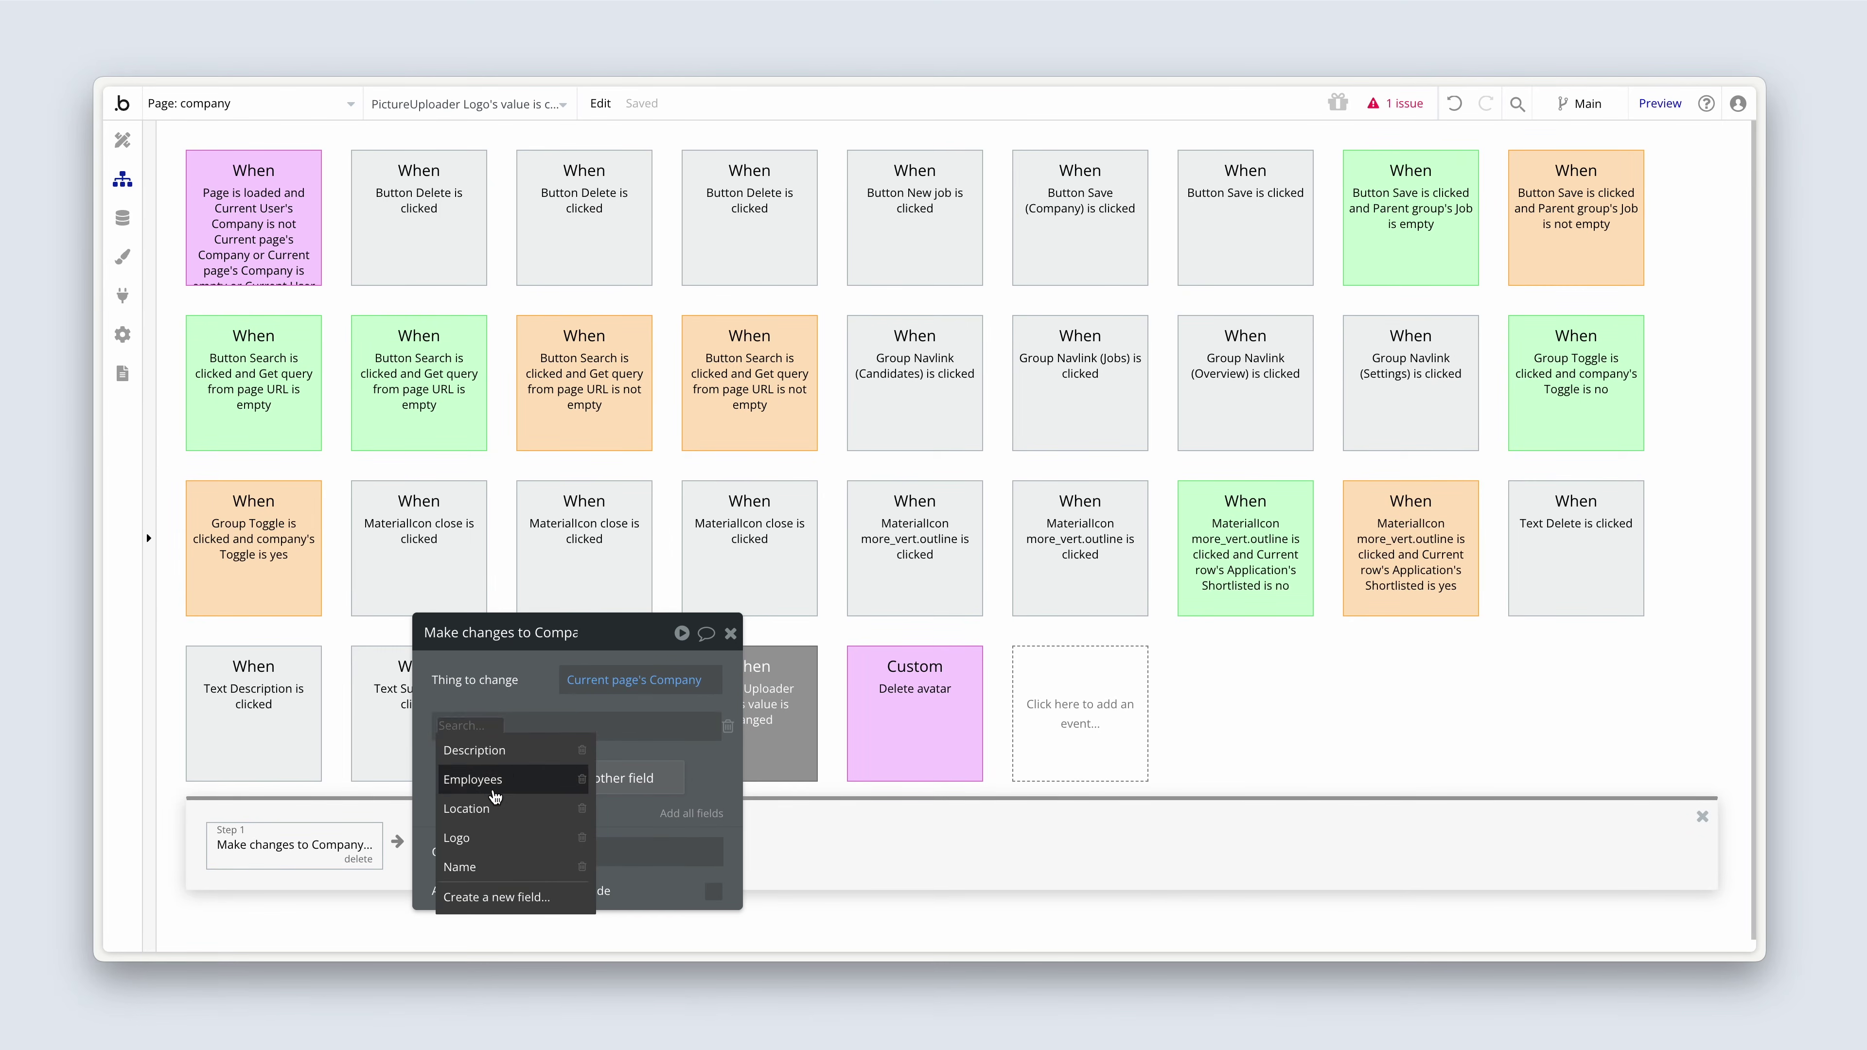
left_click(500, 838)
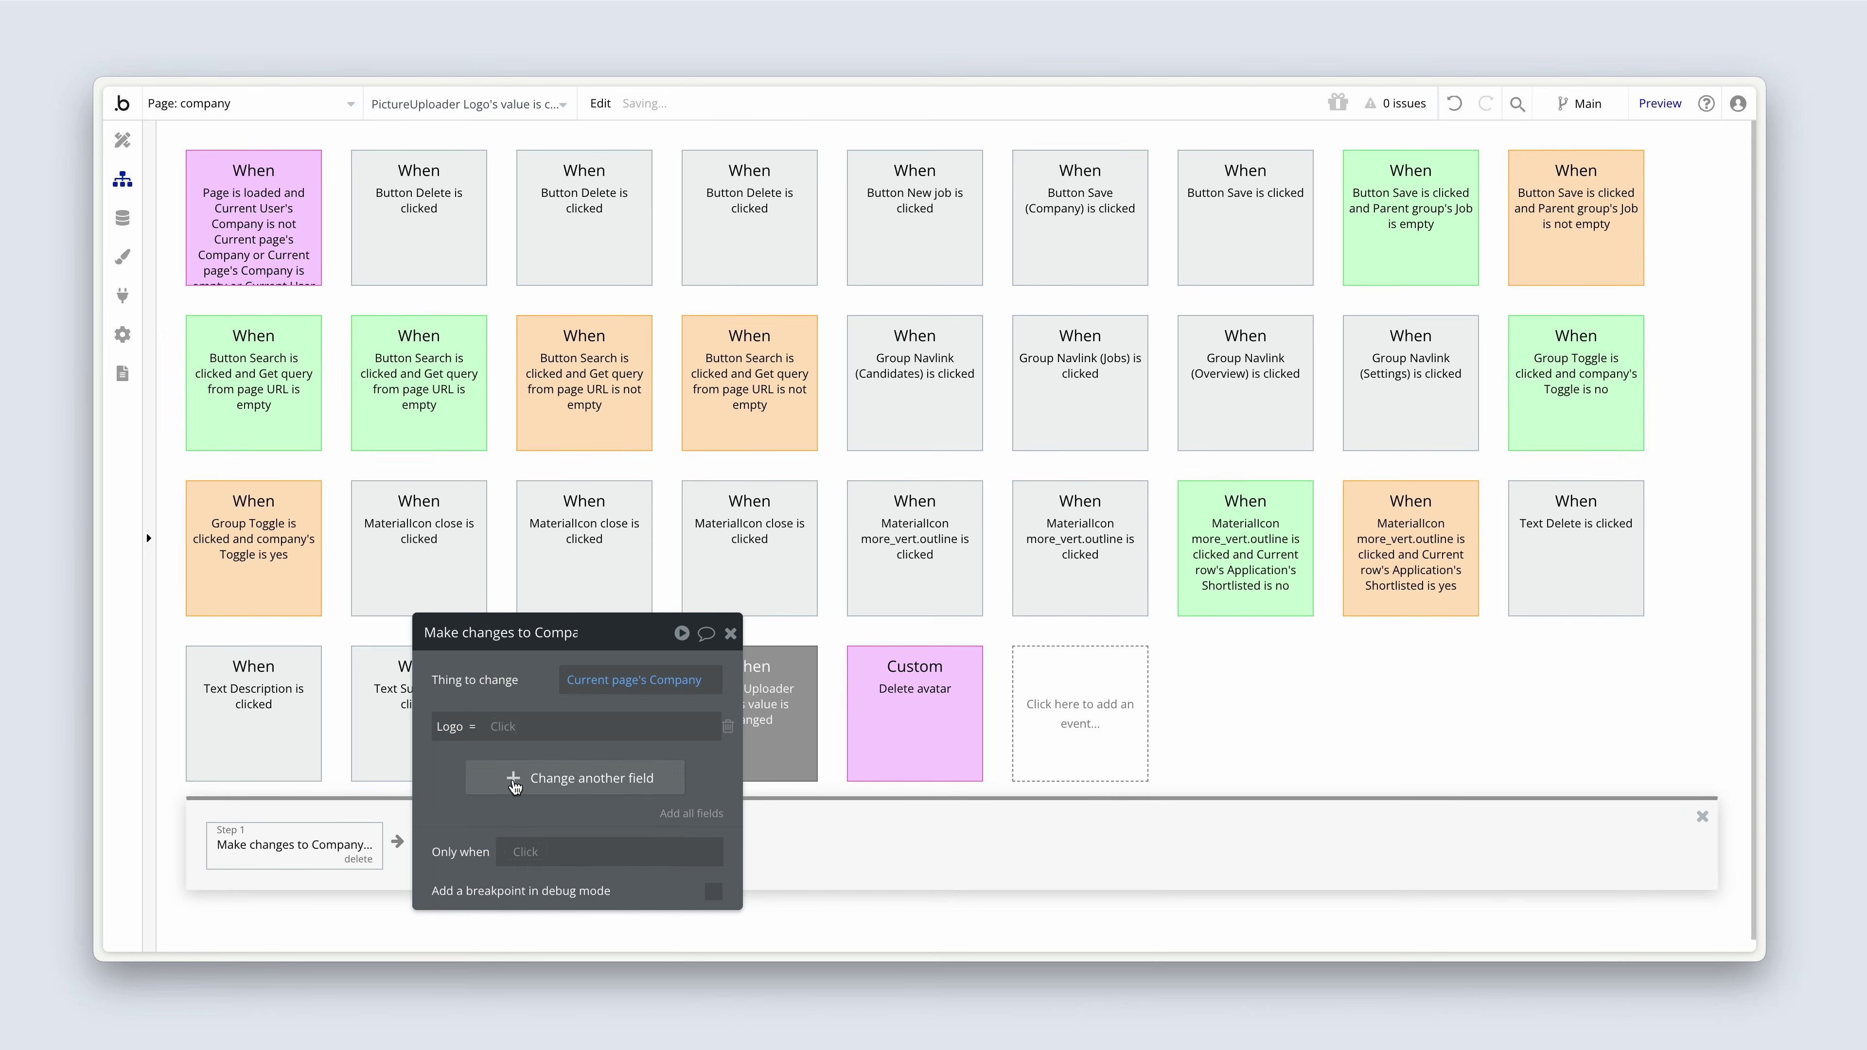
left_click(503, 728)
left_click(635, 806)
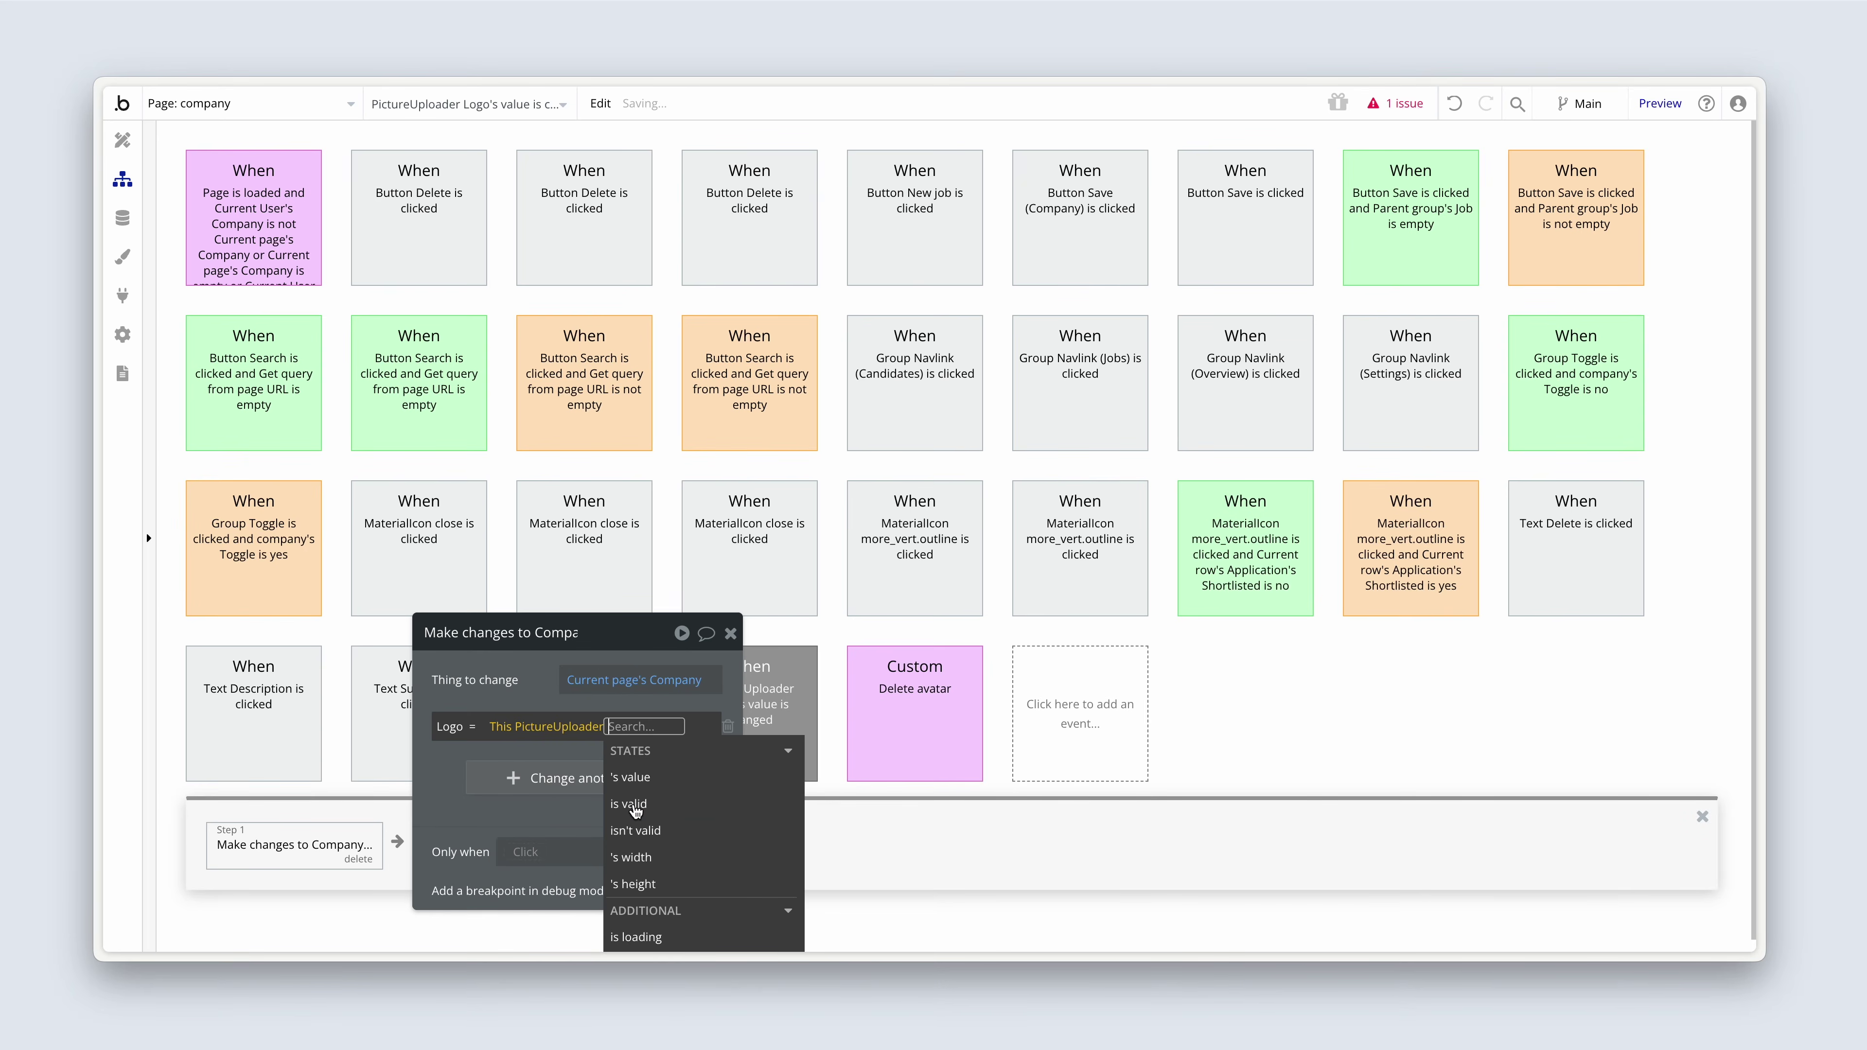
left_click(671, 778)
left_click(521, 695)
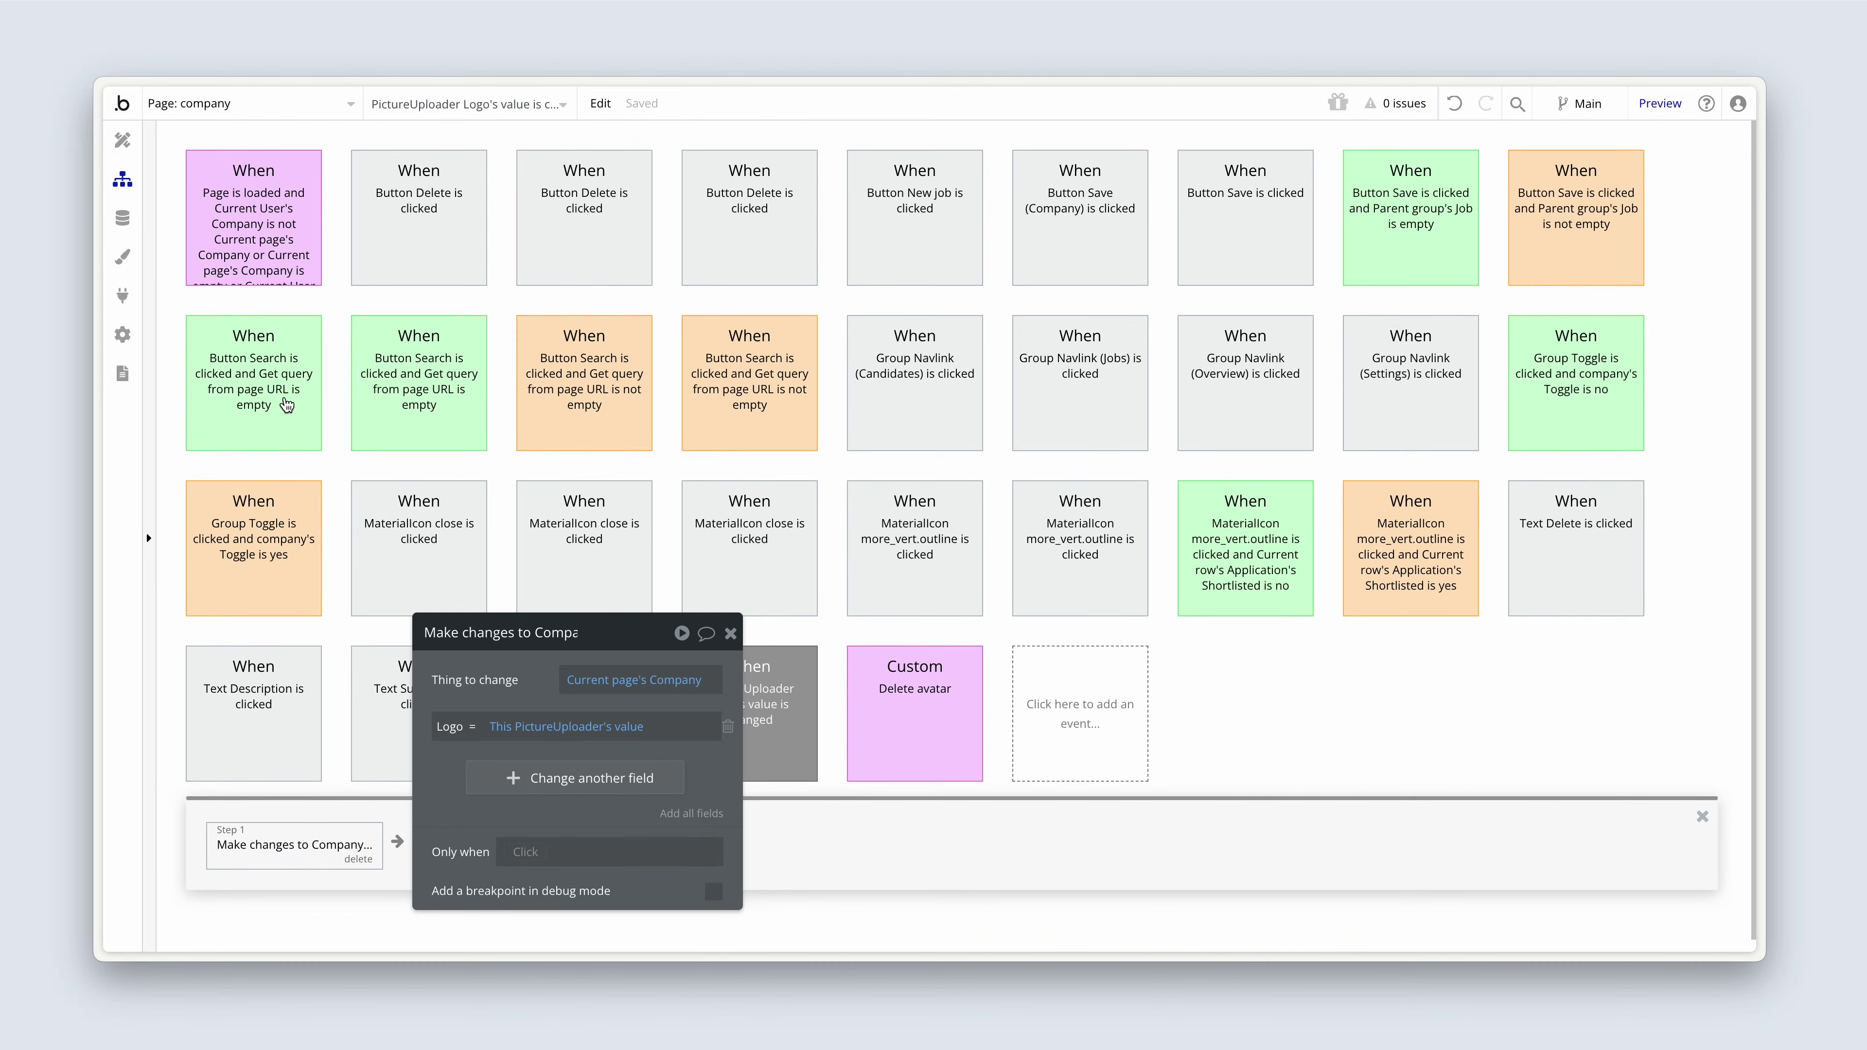
left_click(122, 140)
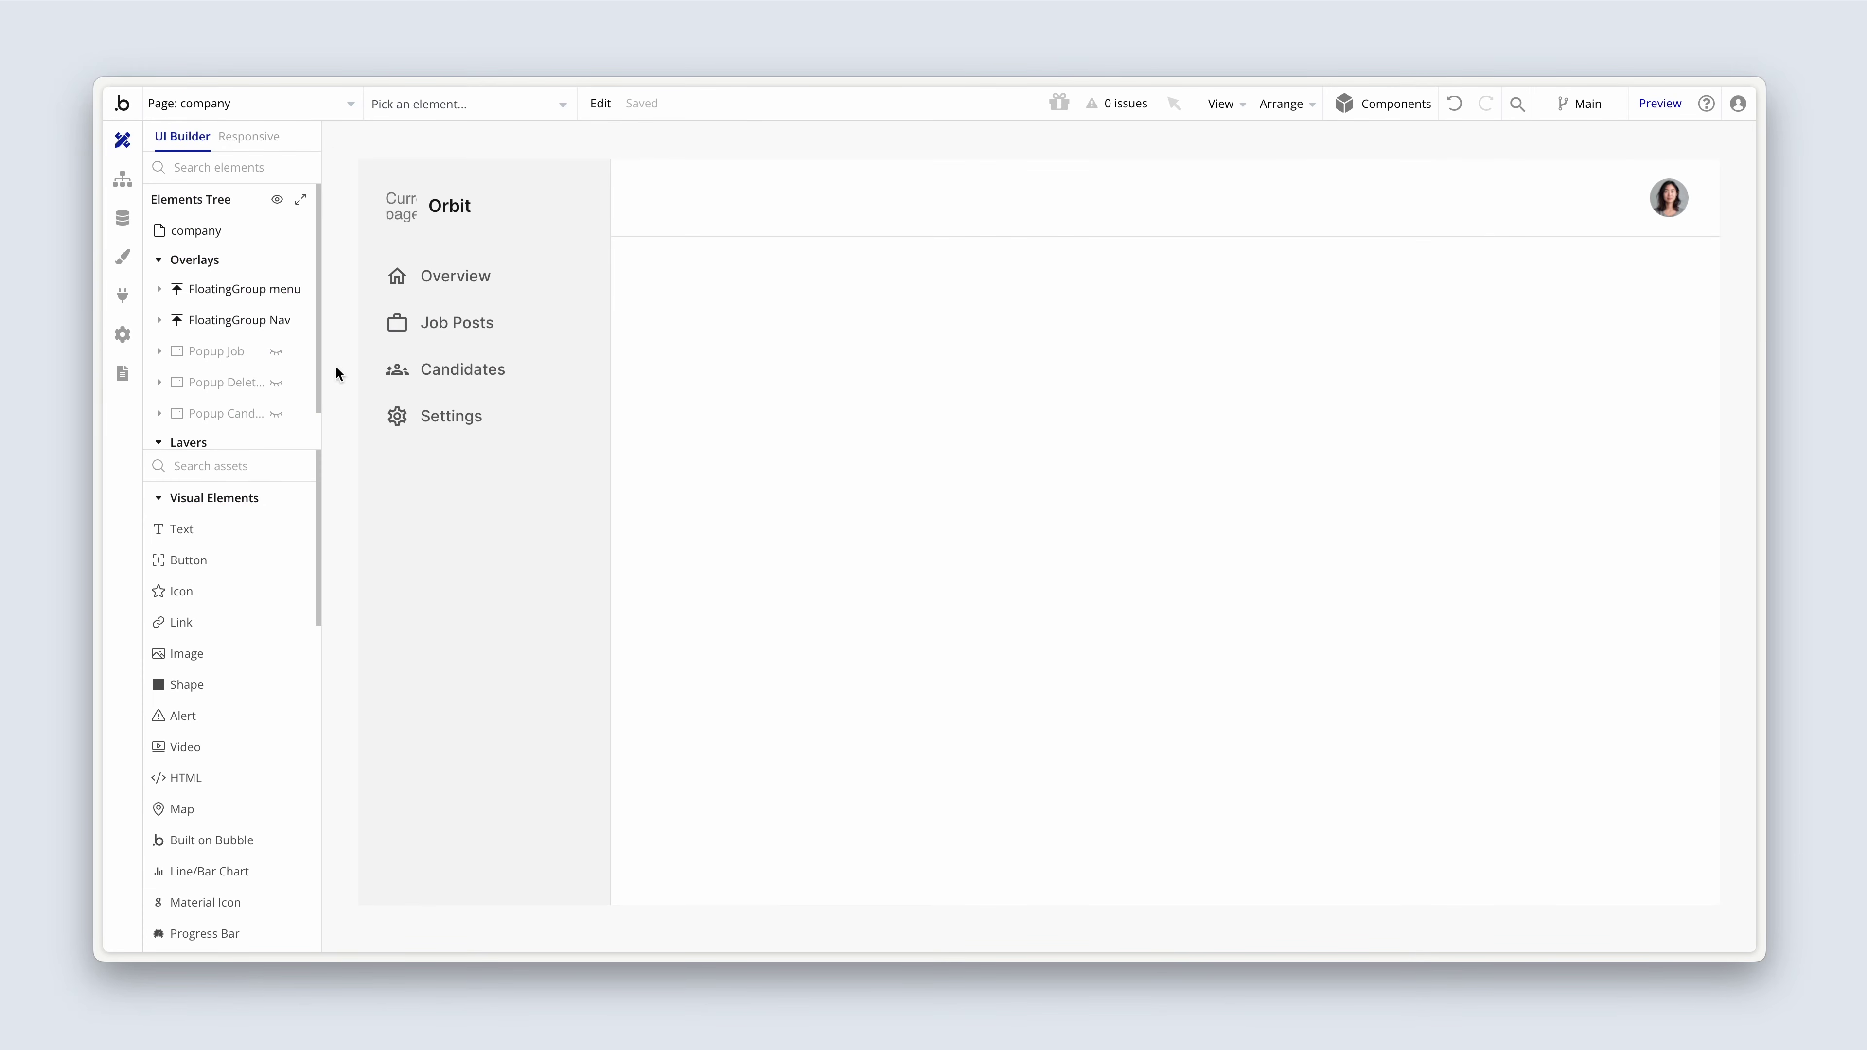
- Select the company logo uploader inside the page's main content group
left_click(256, 382)
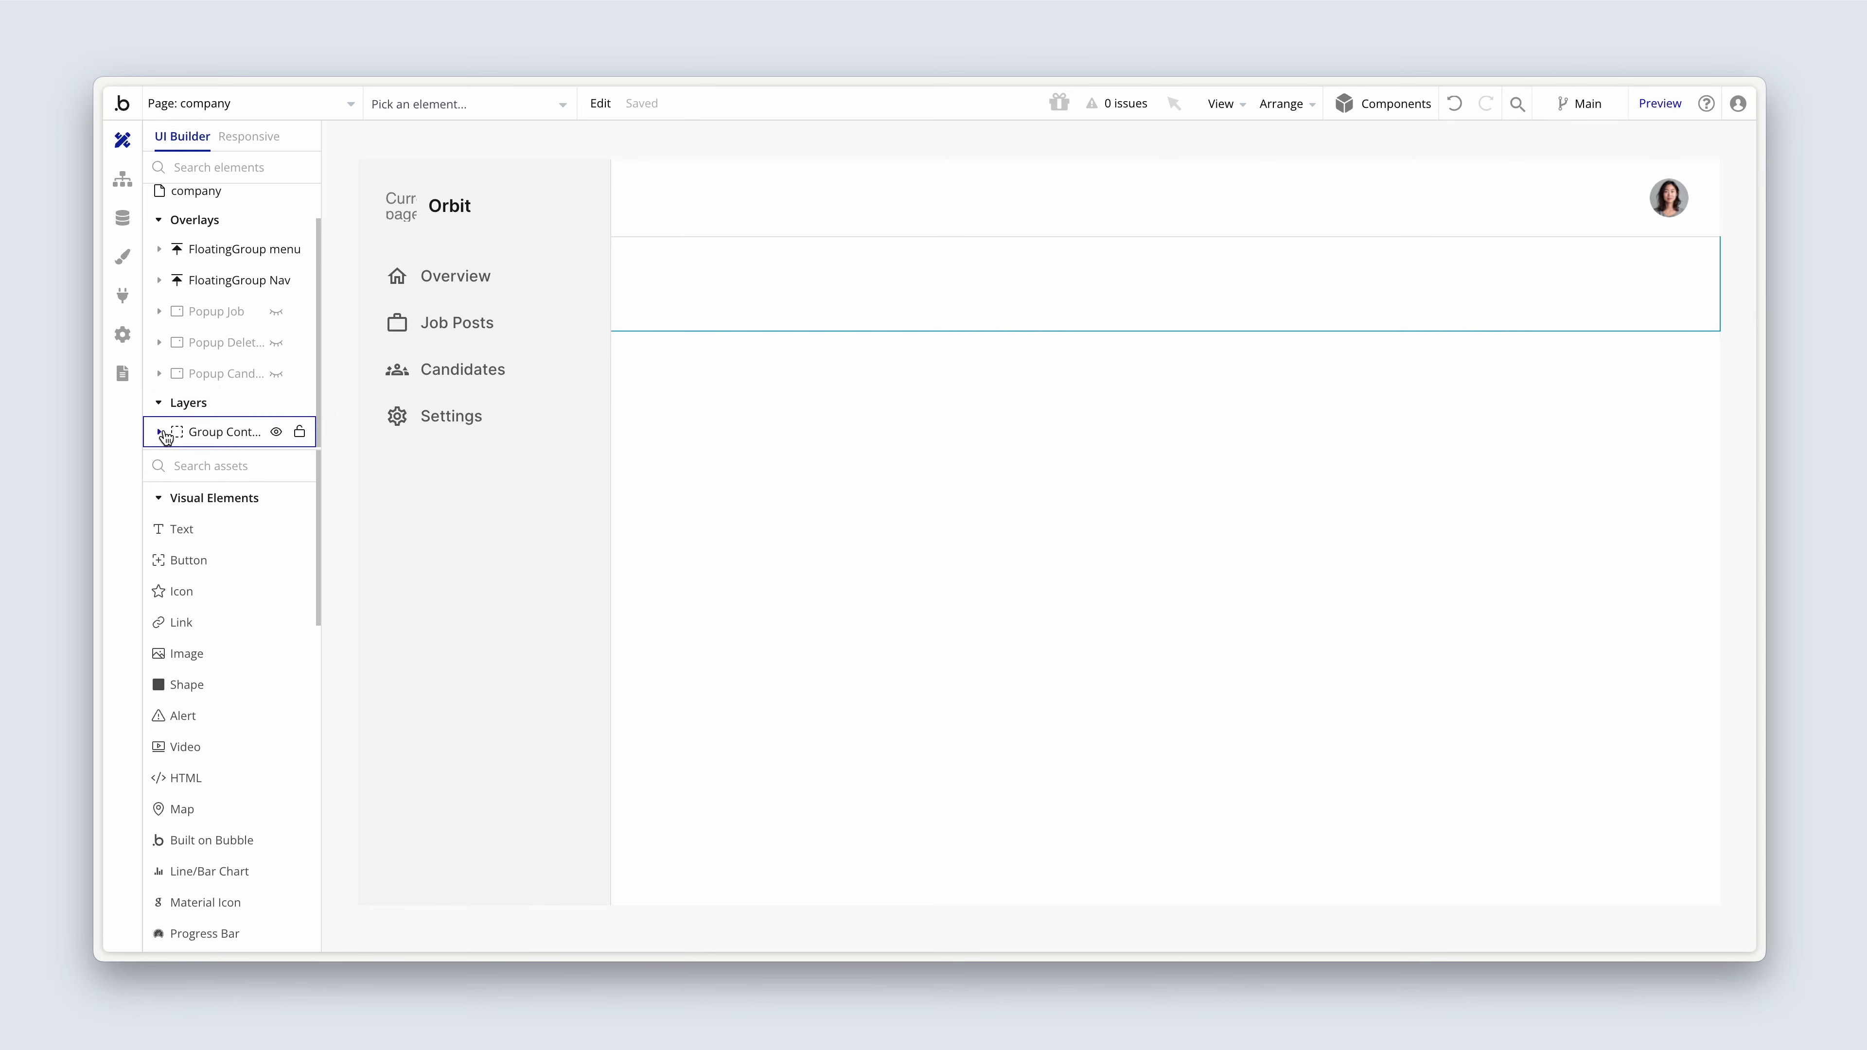
left_click(166, 432)
left_click(159, 432)
left_click(273, 340)
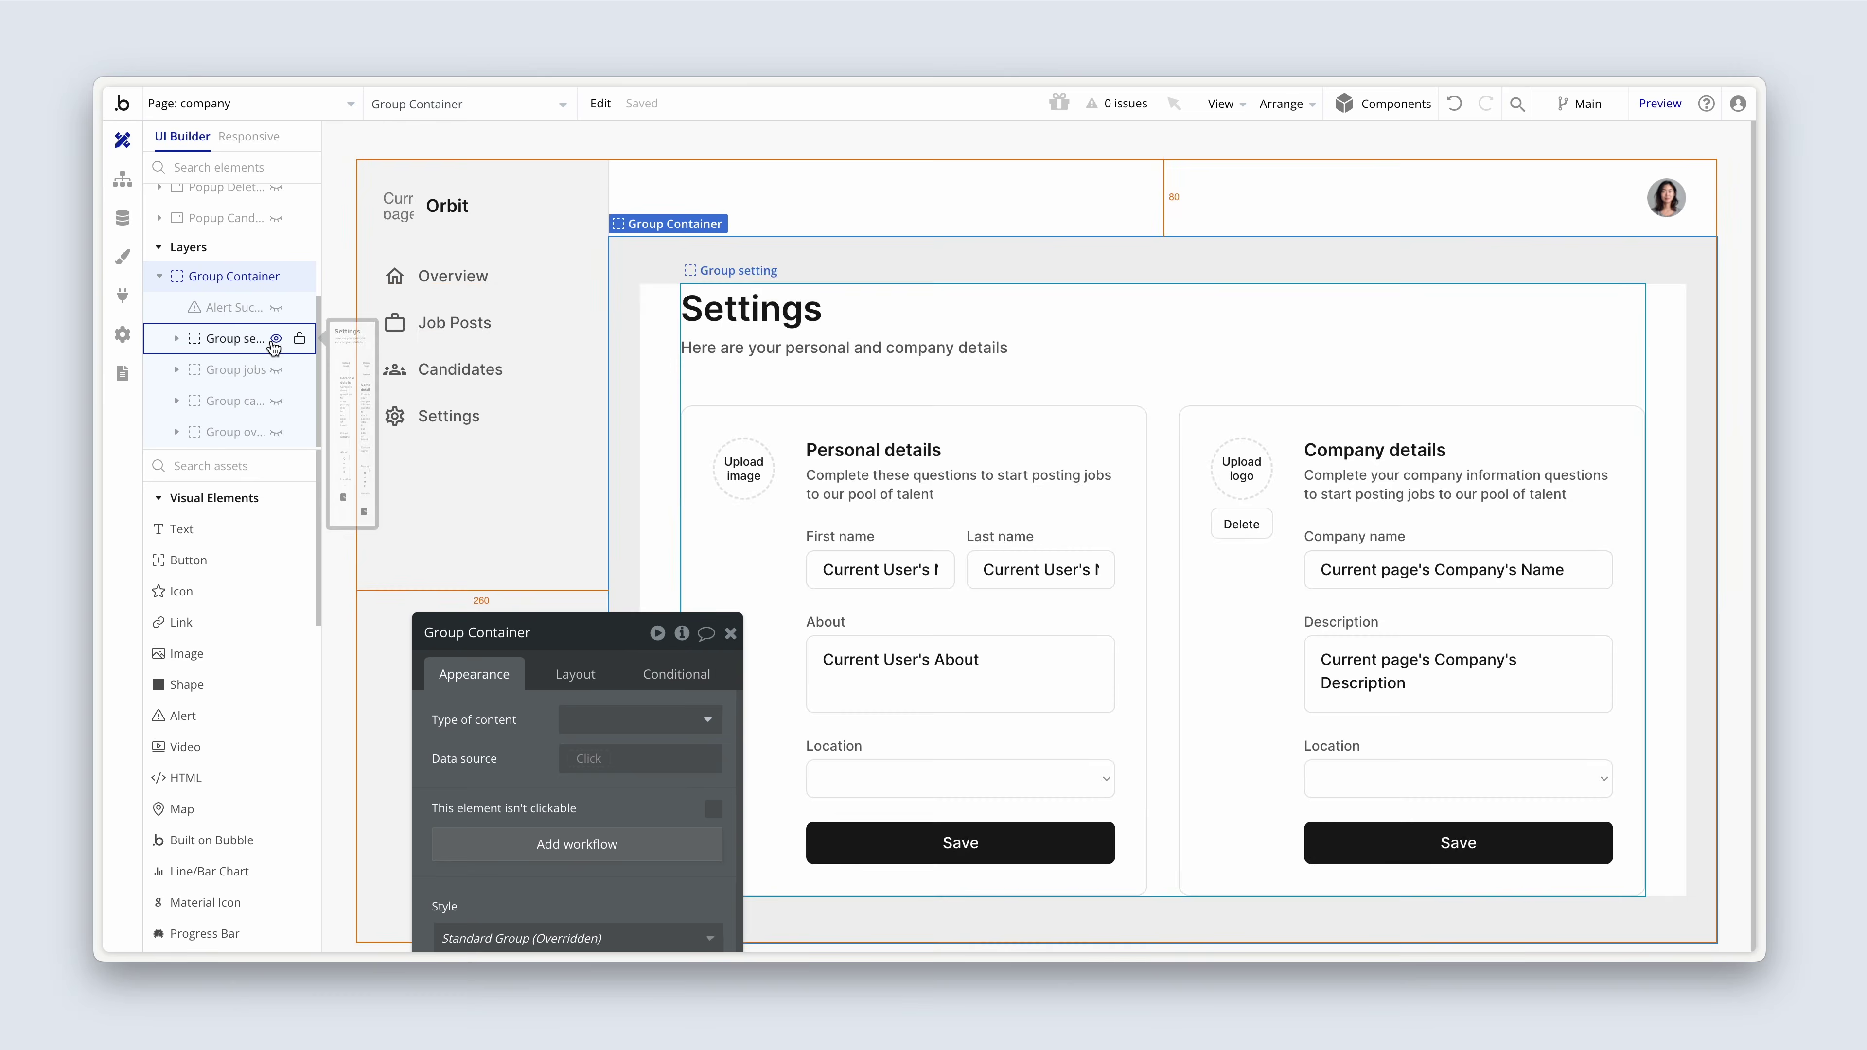
left_click_drag(613, 704, 1038, 435)
left_click(1231, 462)
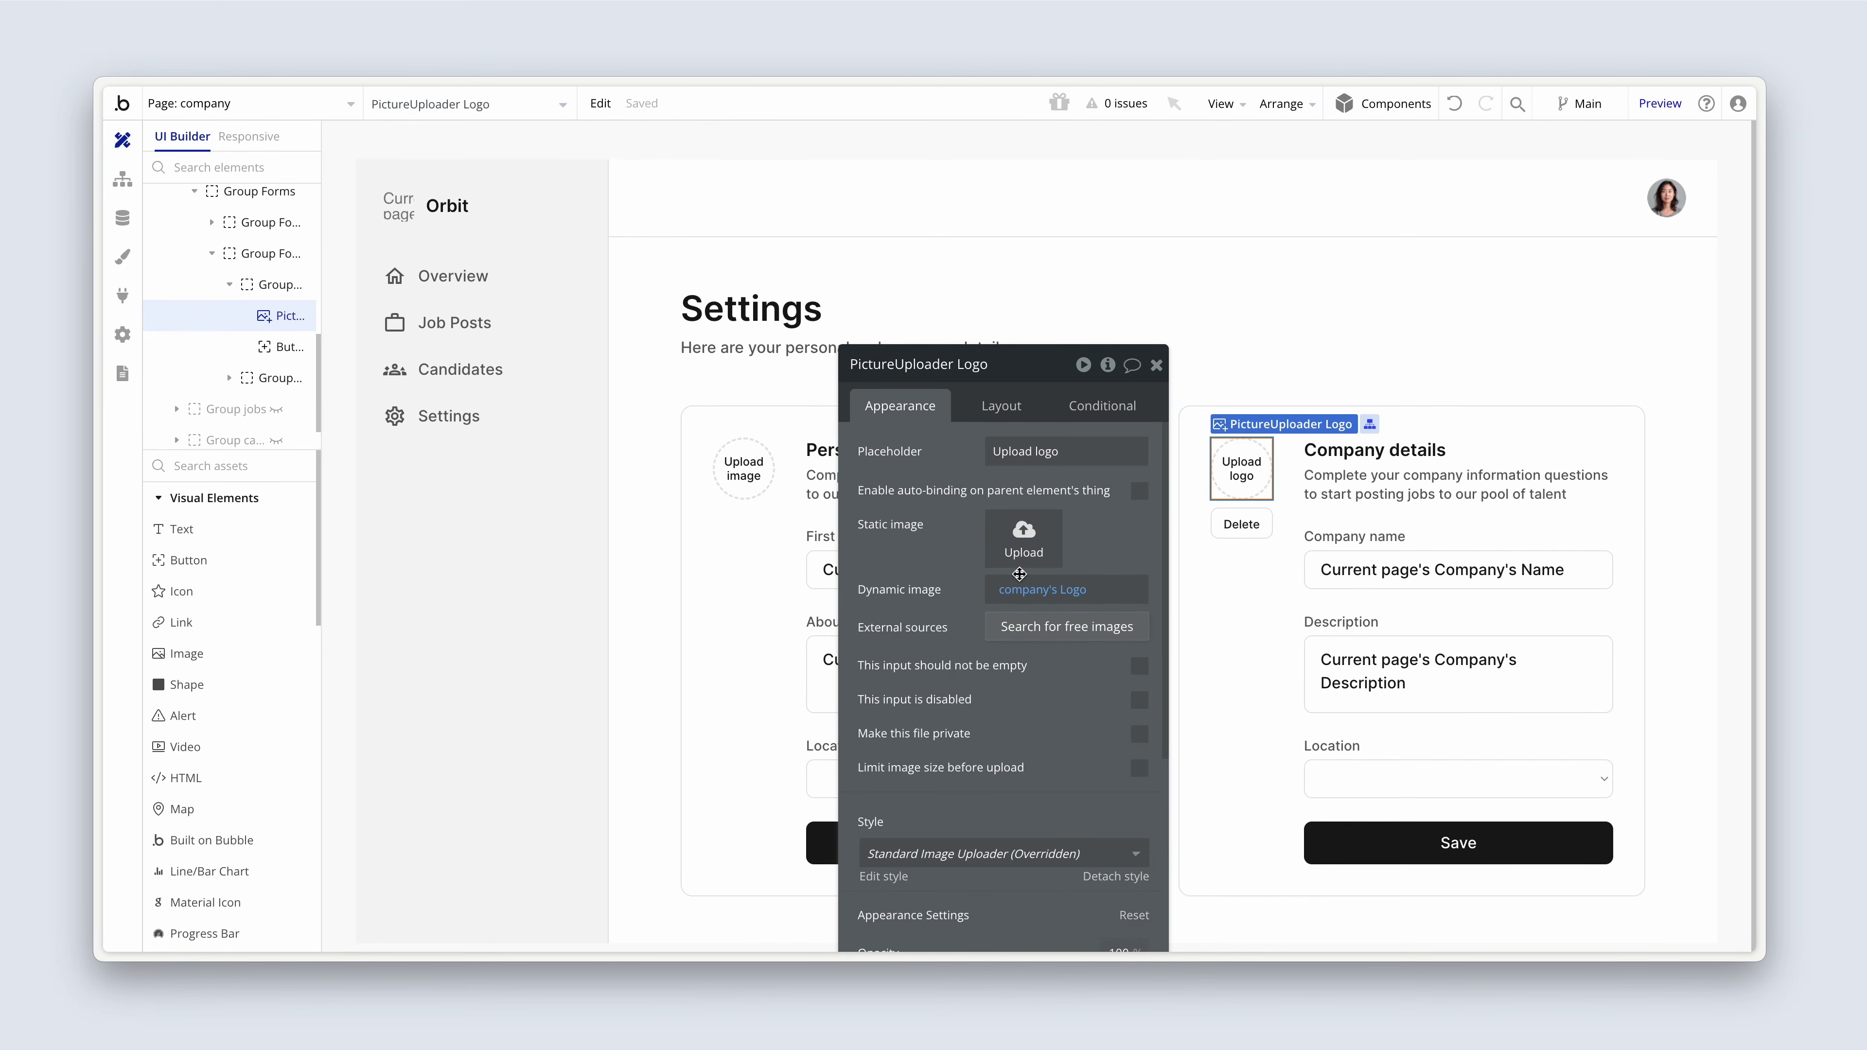
- Set the logo uploader's dynamic image to Current page's Company's Logo
left_click(1018, 602)
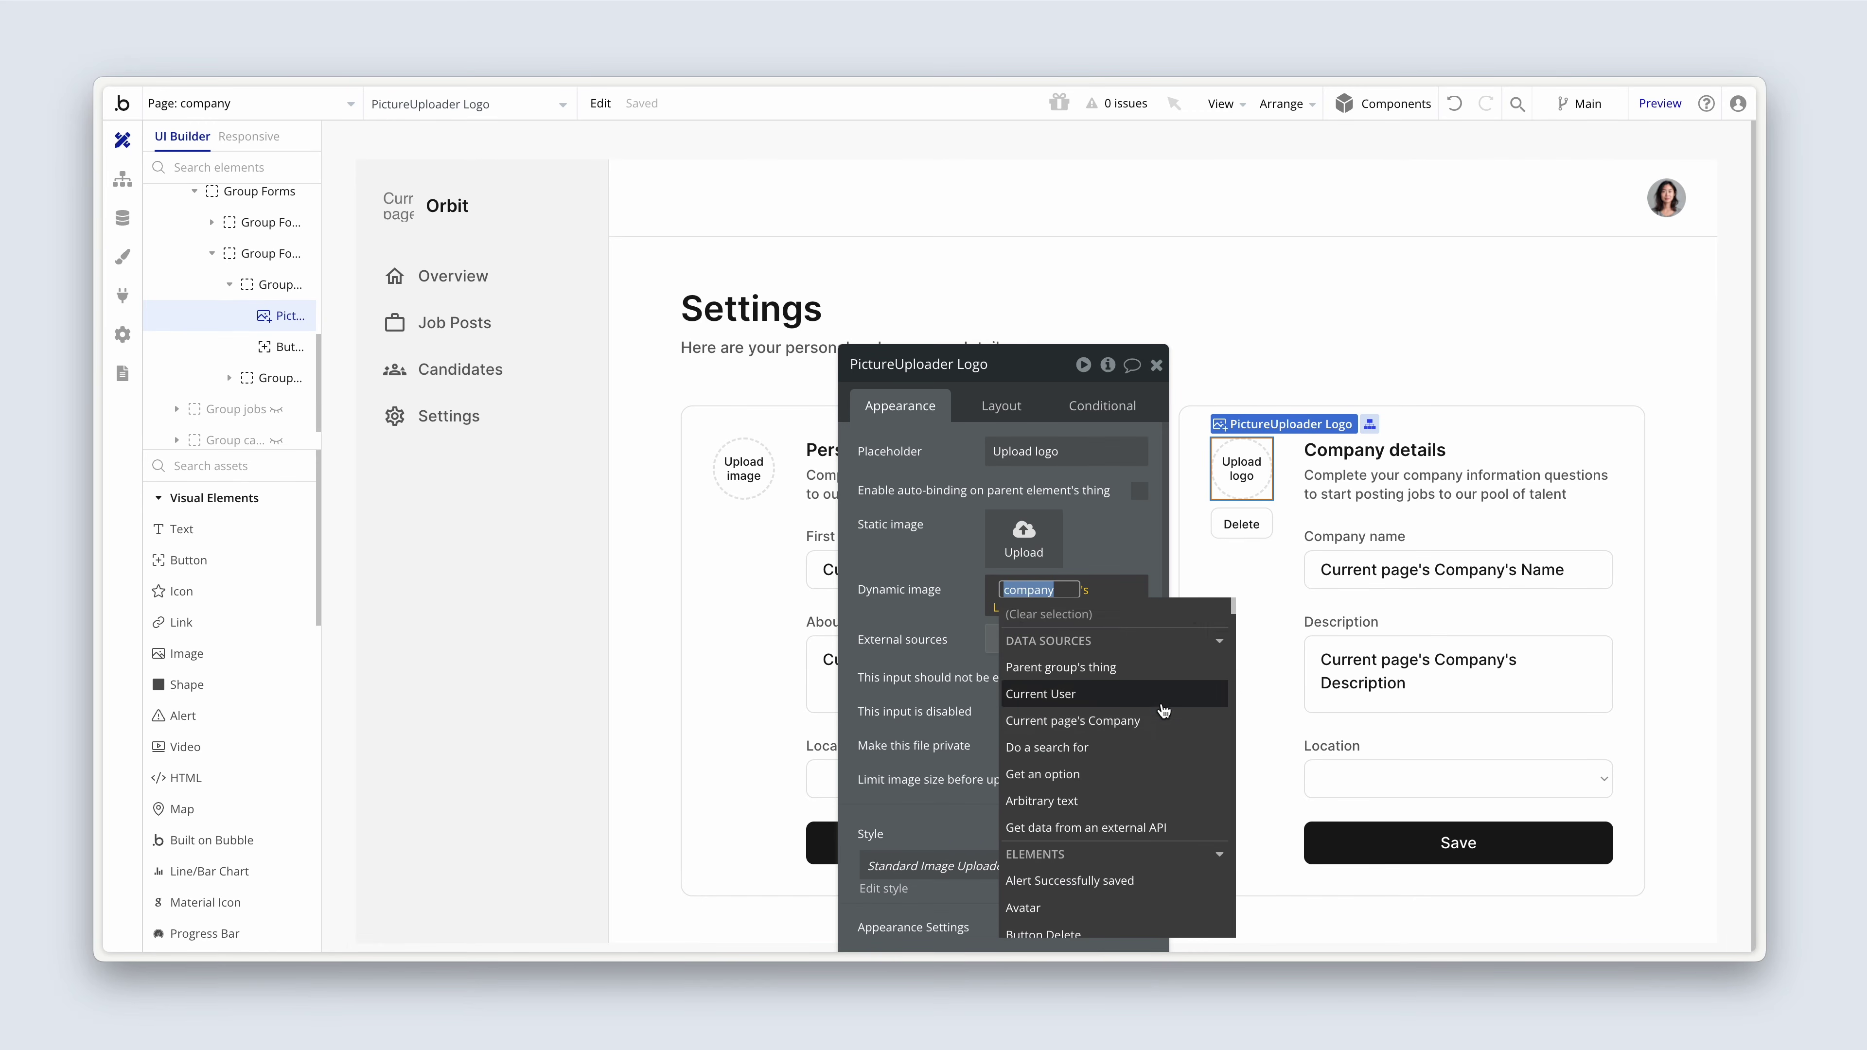
left_click(1164, 725)
left_click(1001, 690)
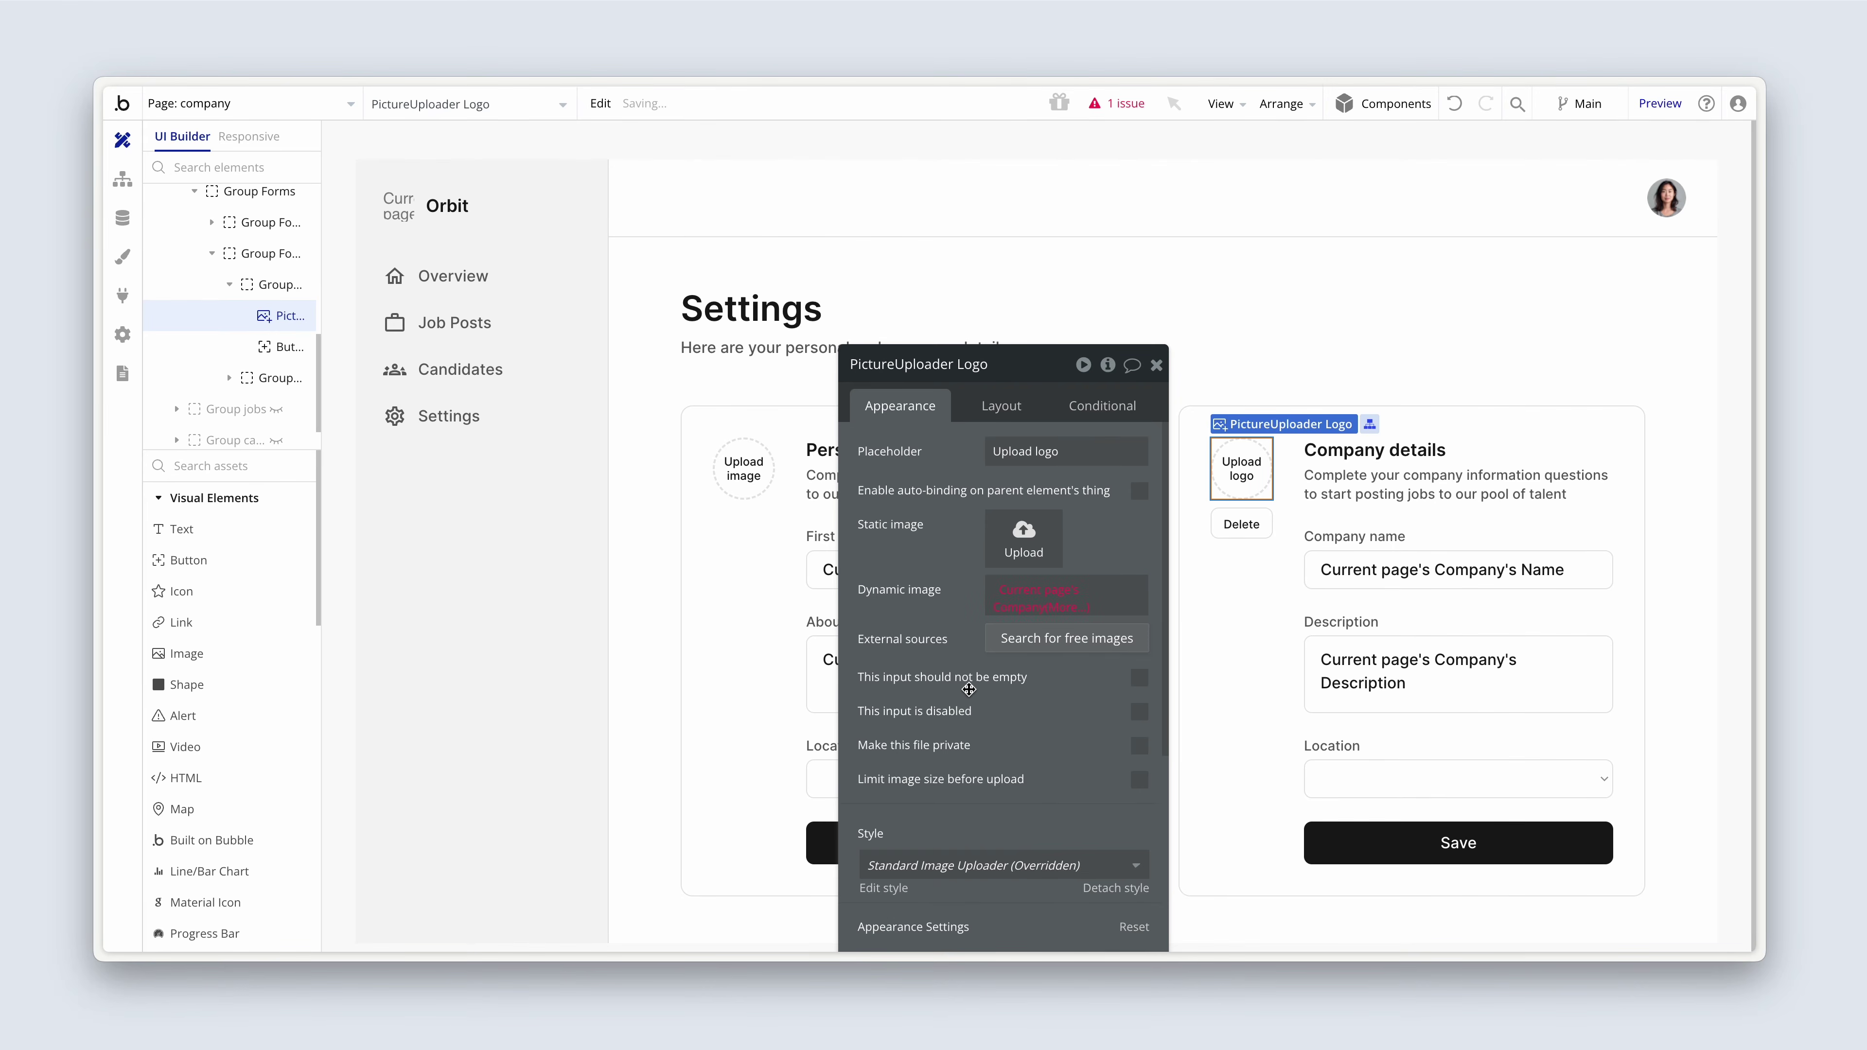
left_click(1074, 611)
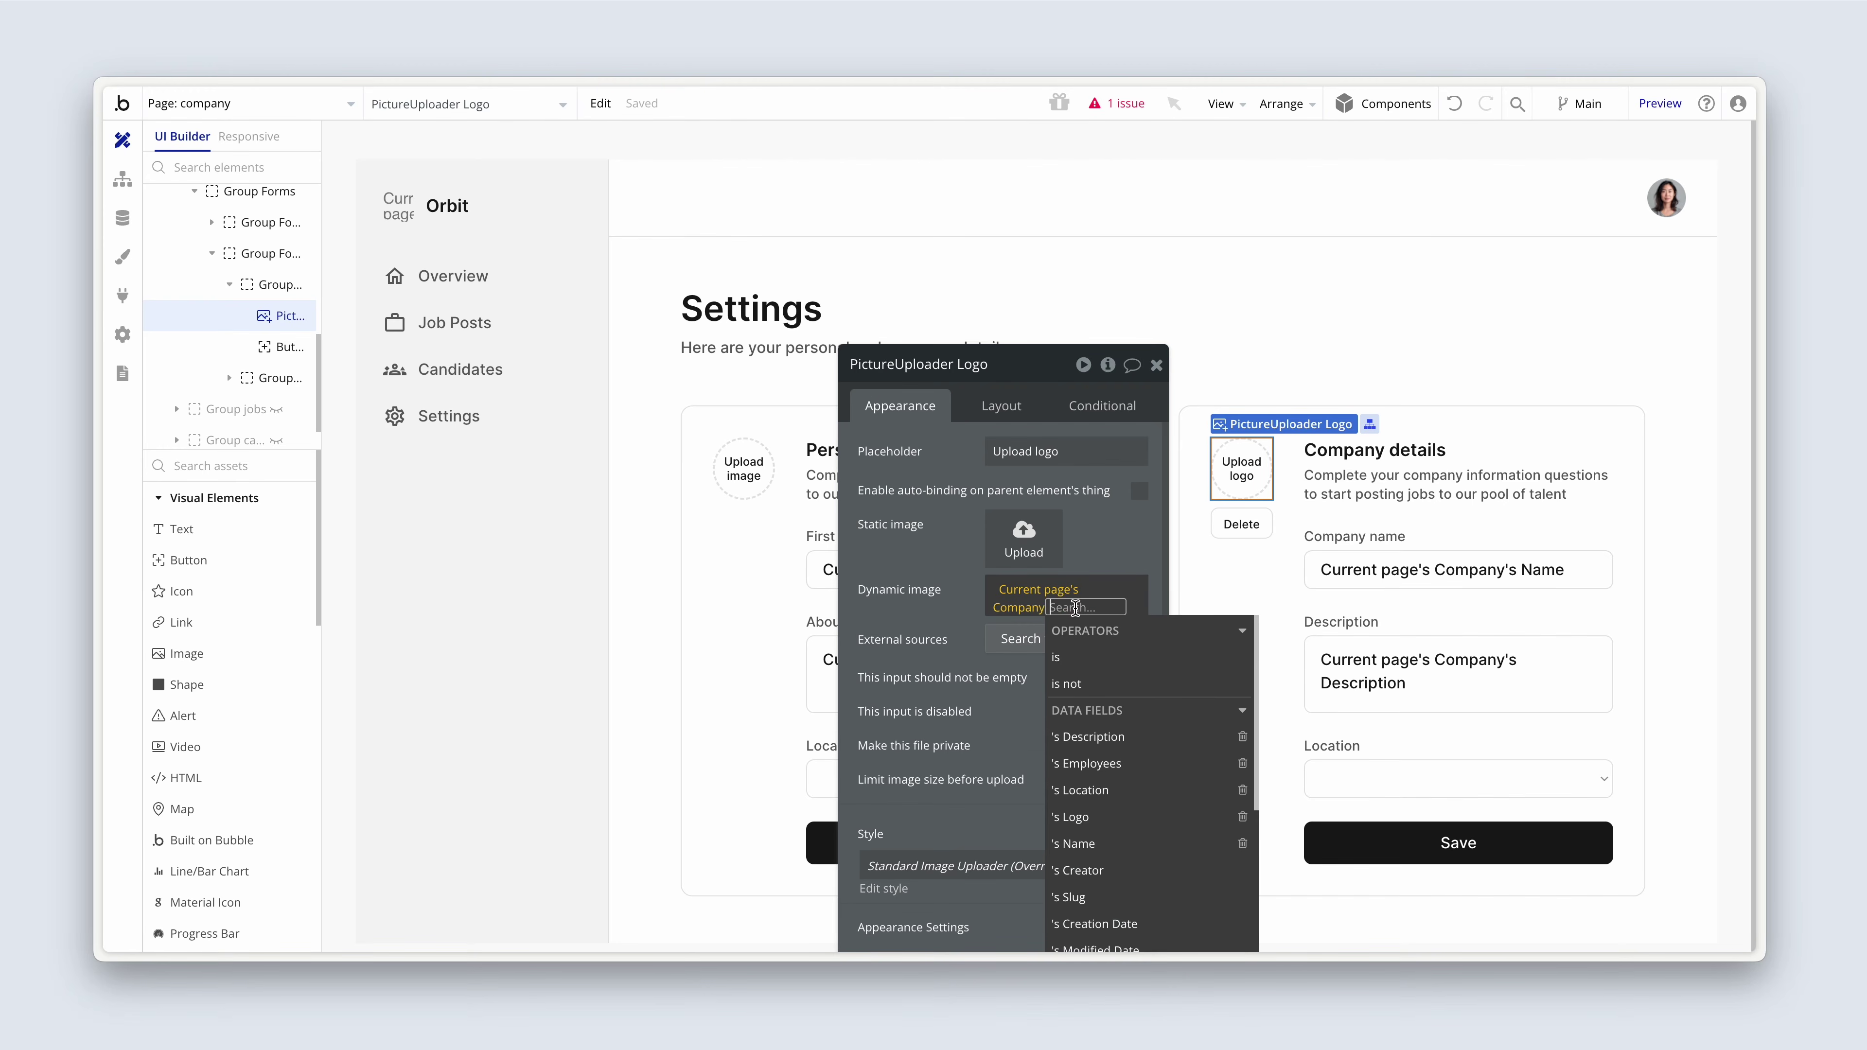
left_click(1118, 817)
left_click(962, 712)
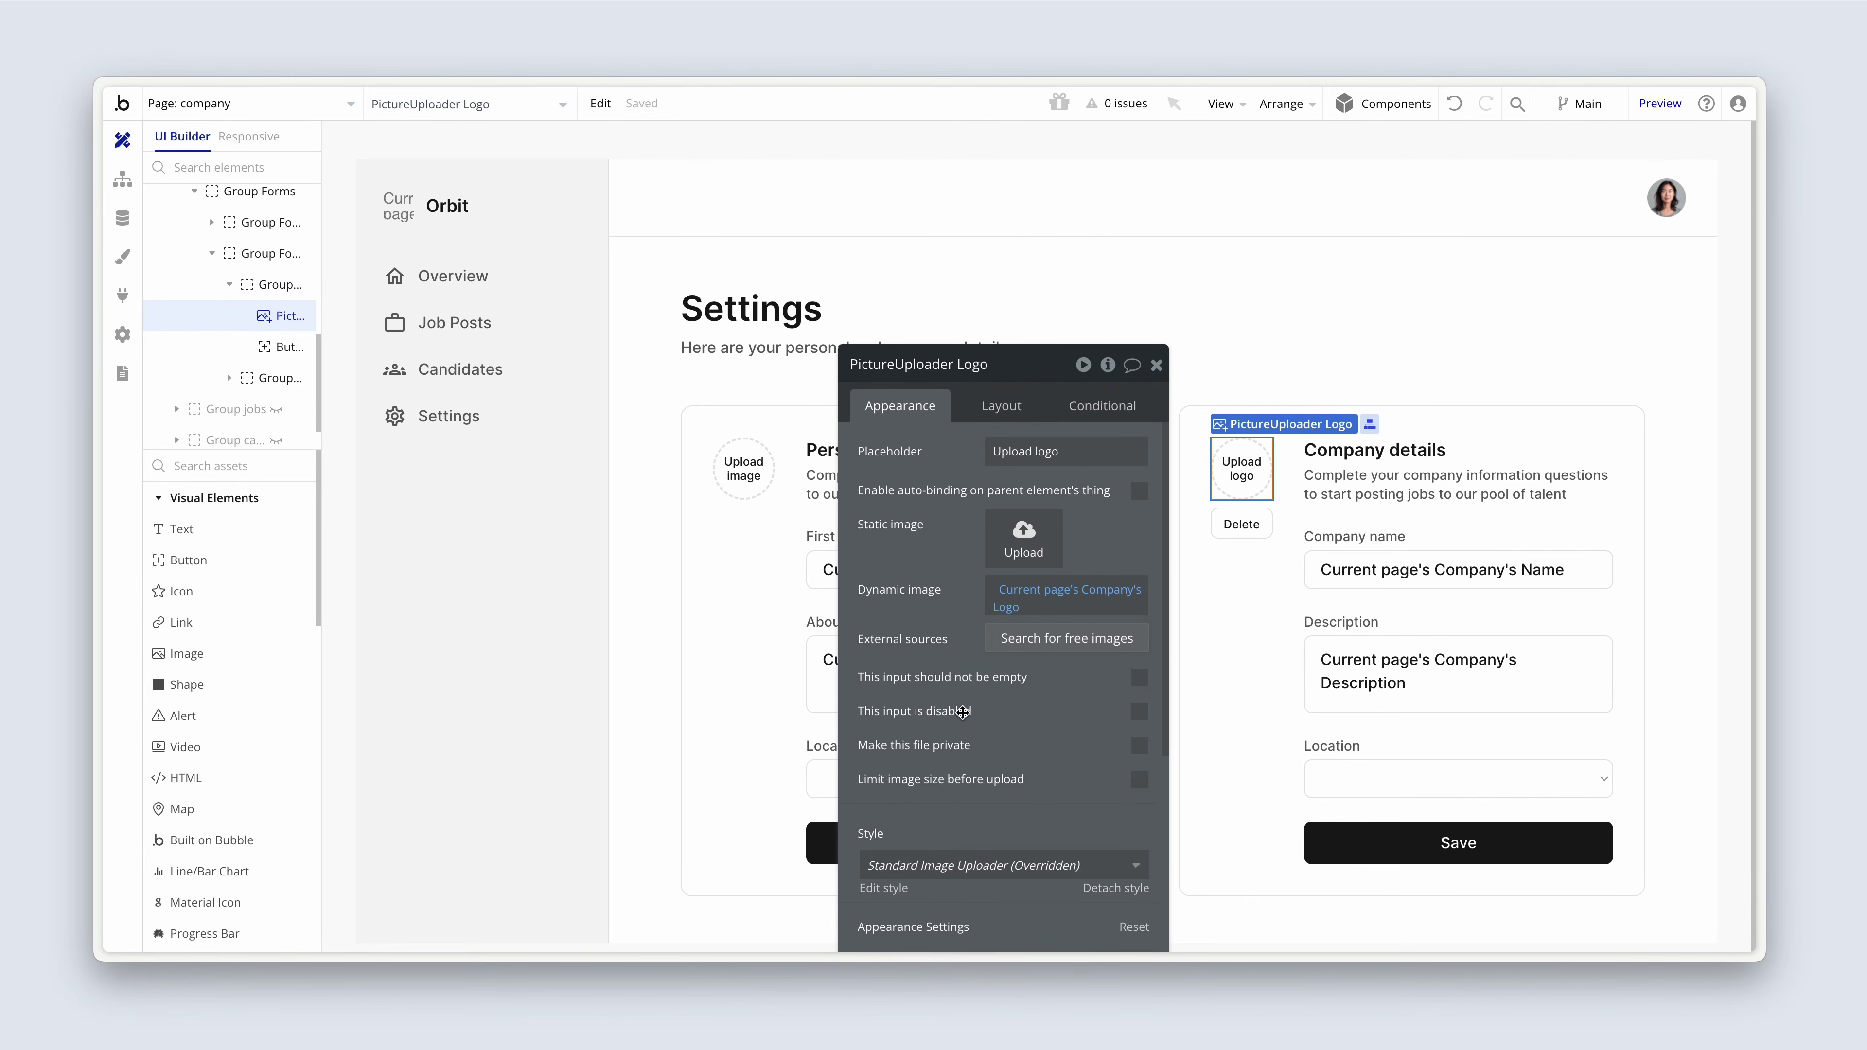
left_click(1242, 524)
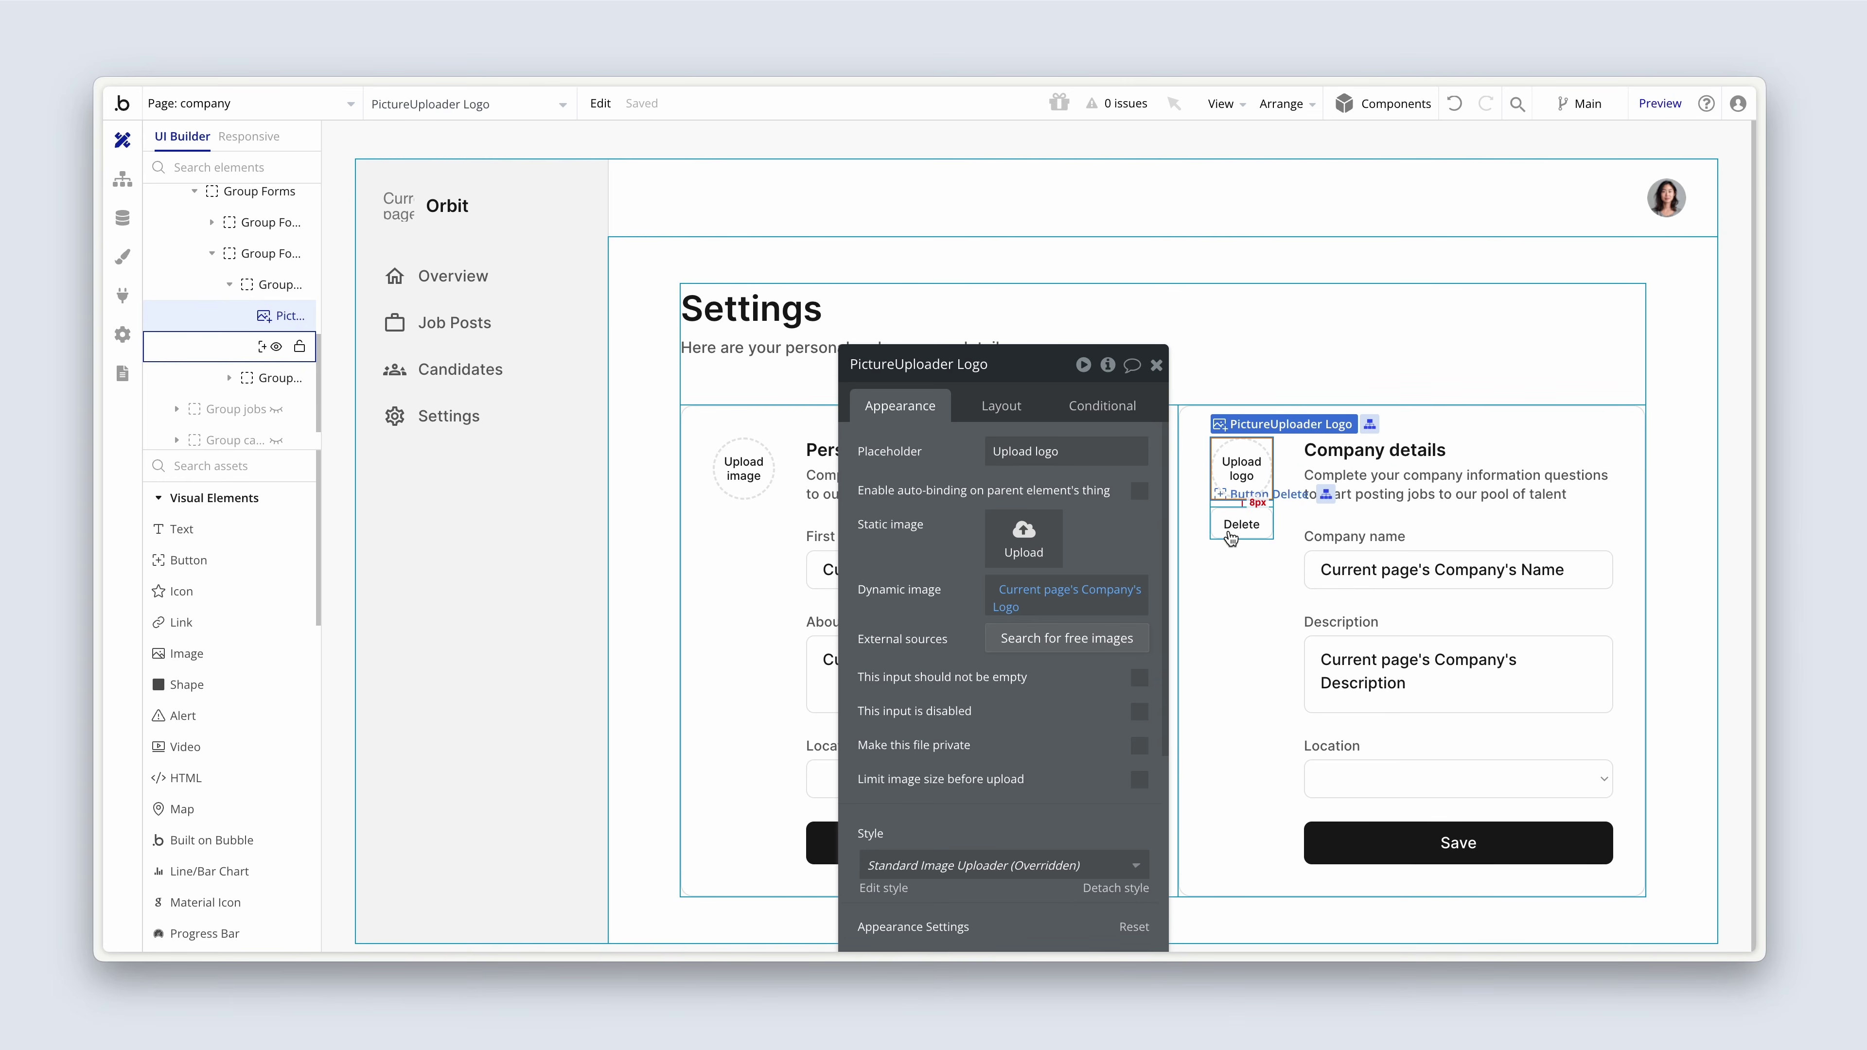
- Hide the Delete button on load and show it only when Current page's Company's Logo is not empty
left_click(1025, 414)
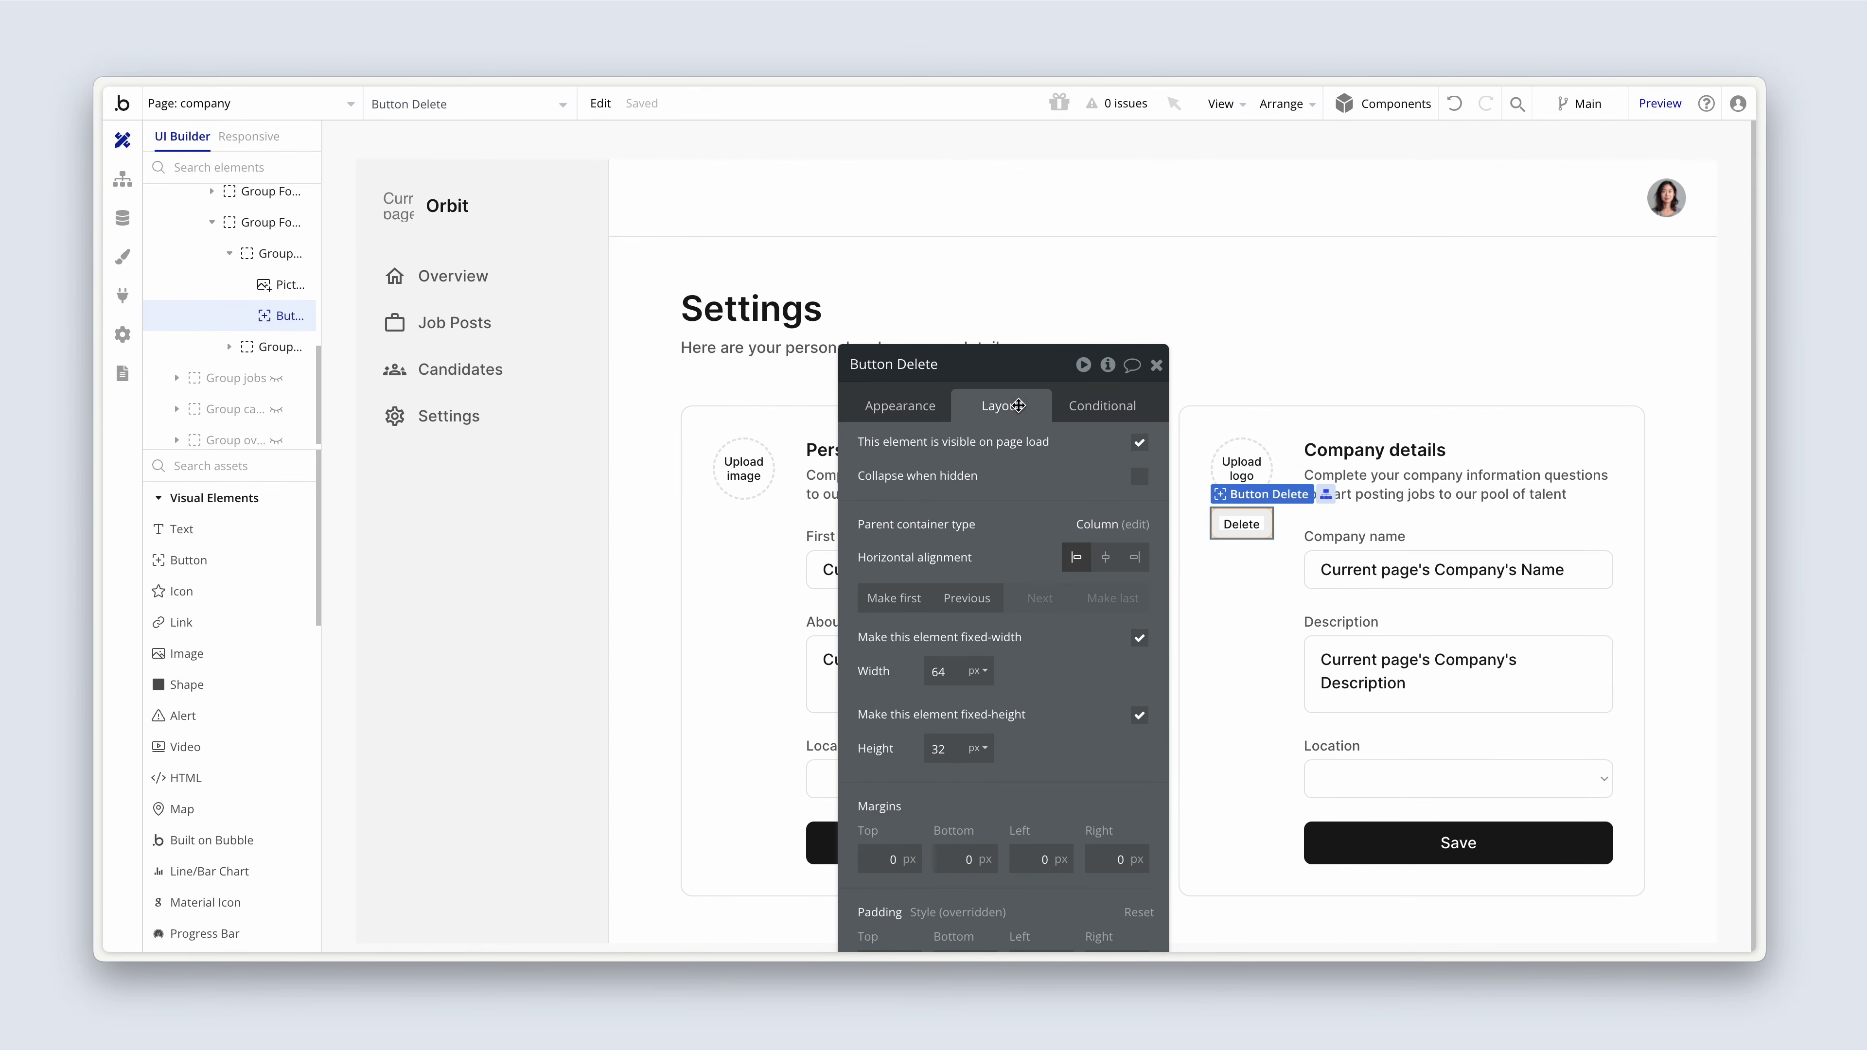
left_click(1139, 443)
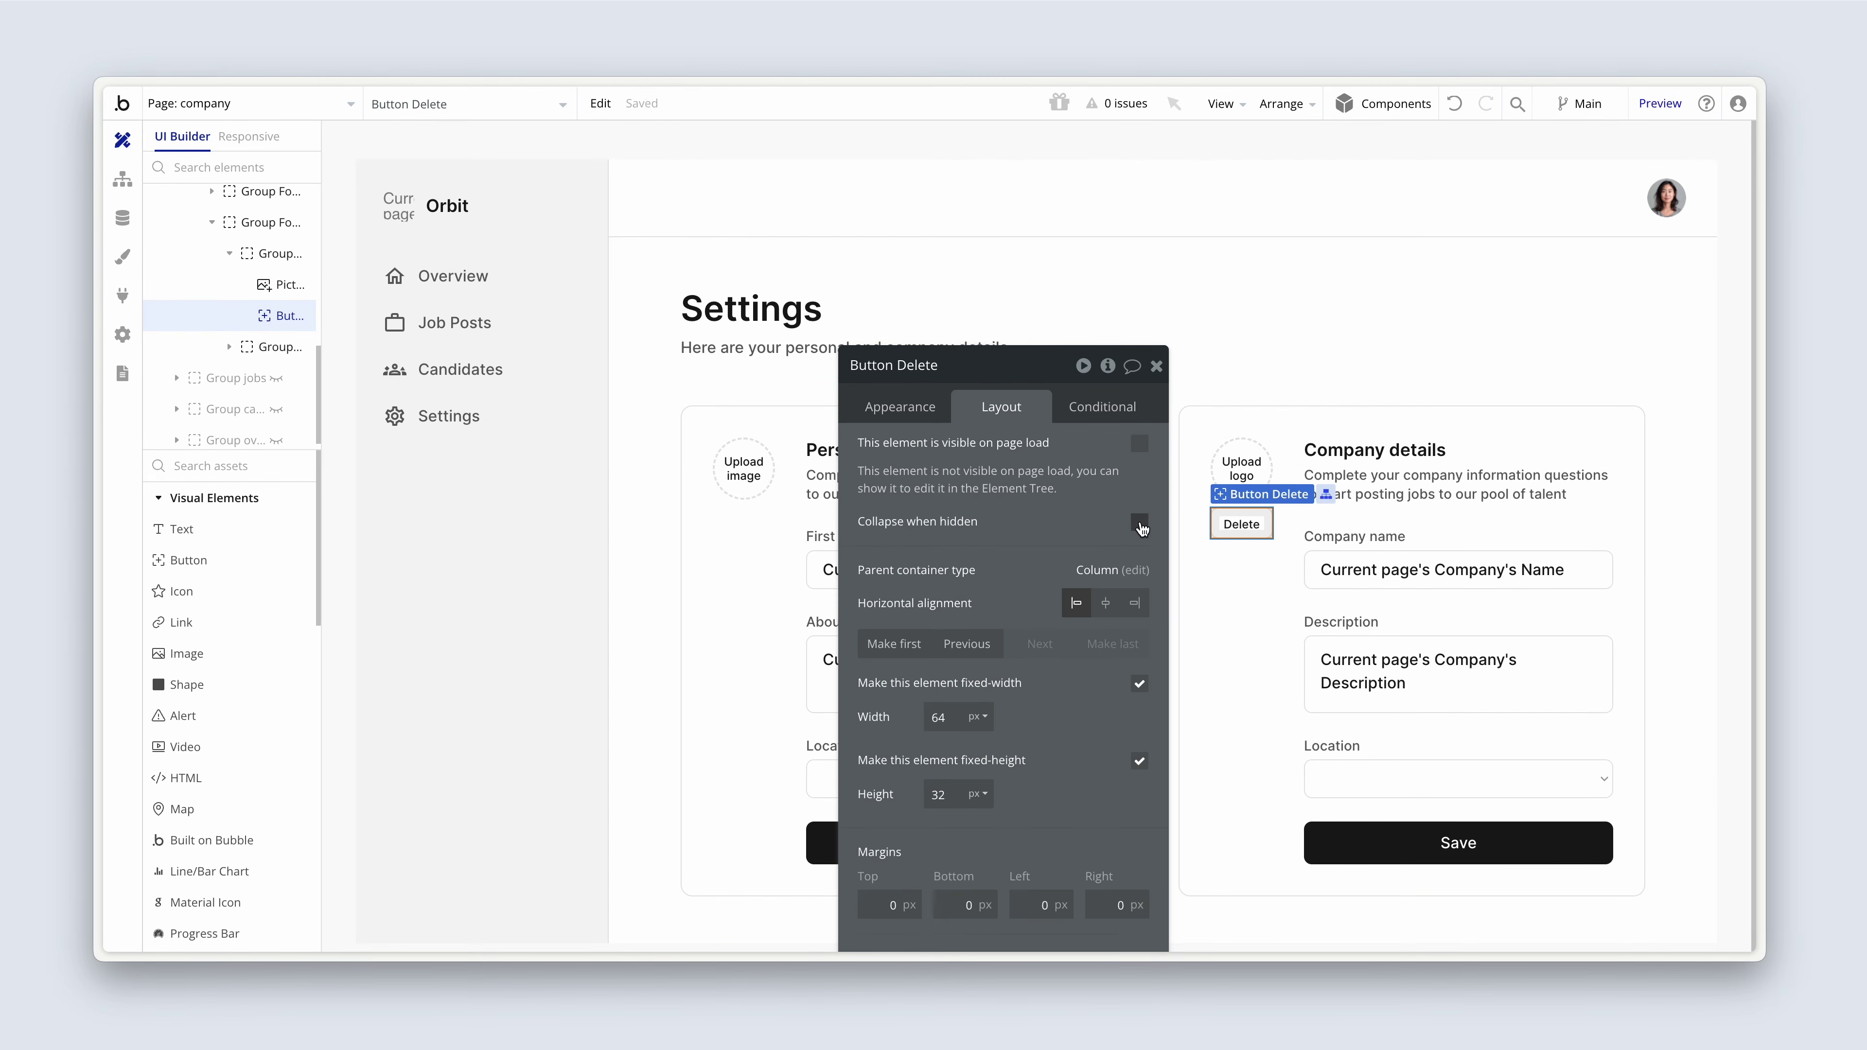
left_click(1103, 407)
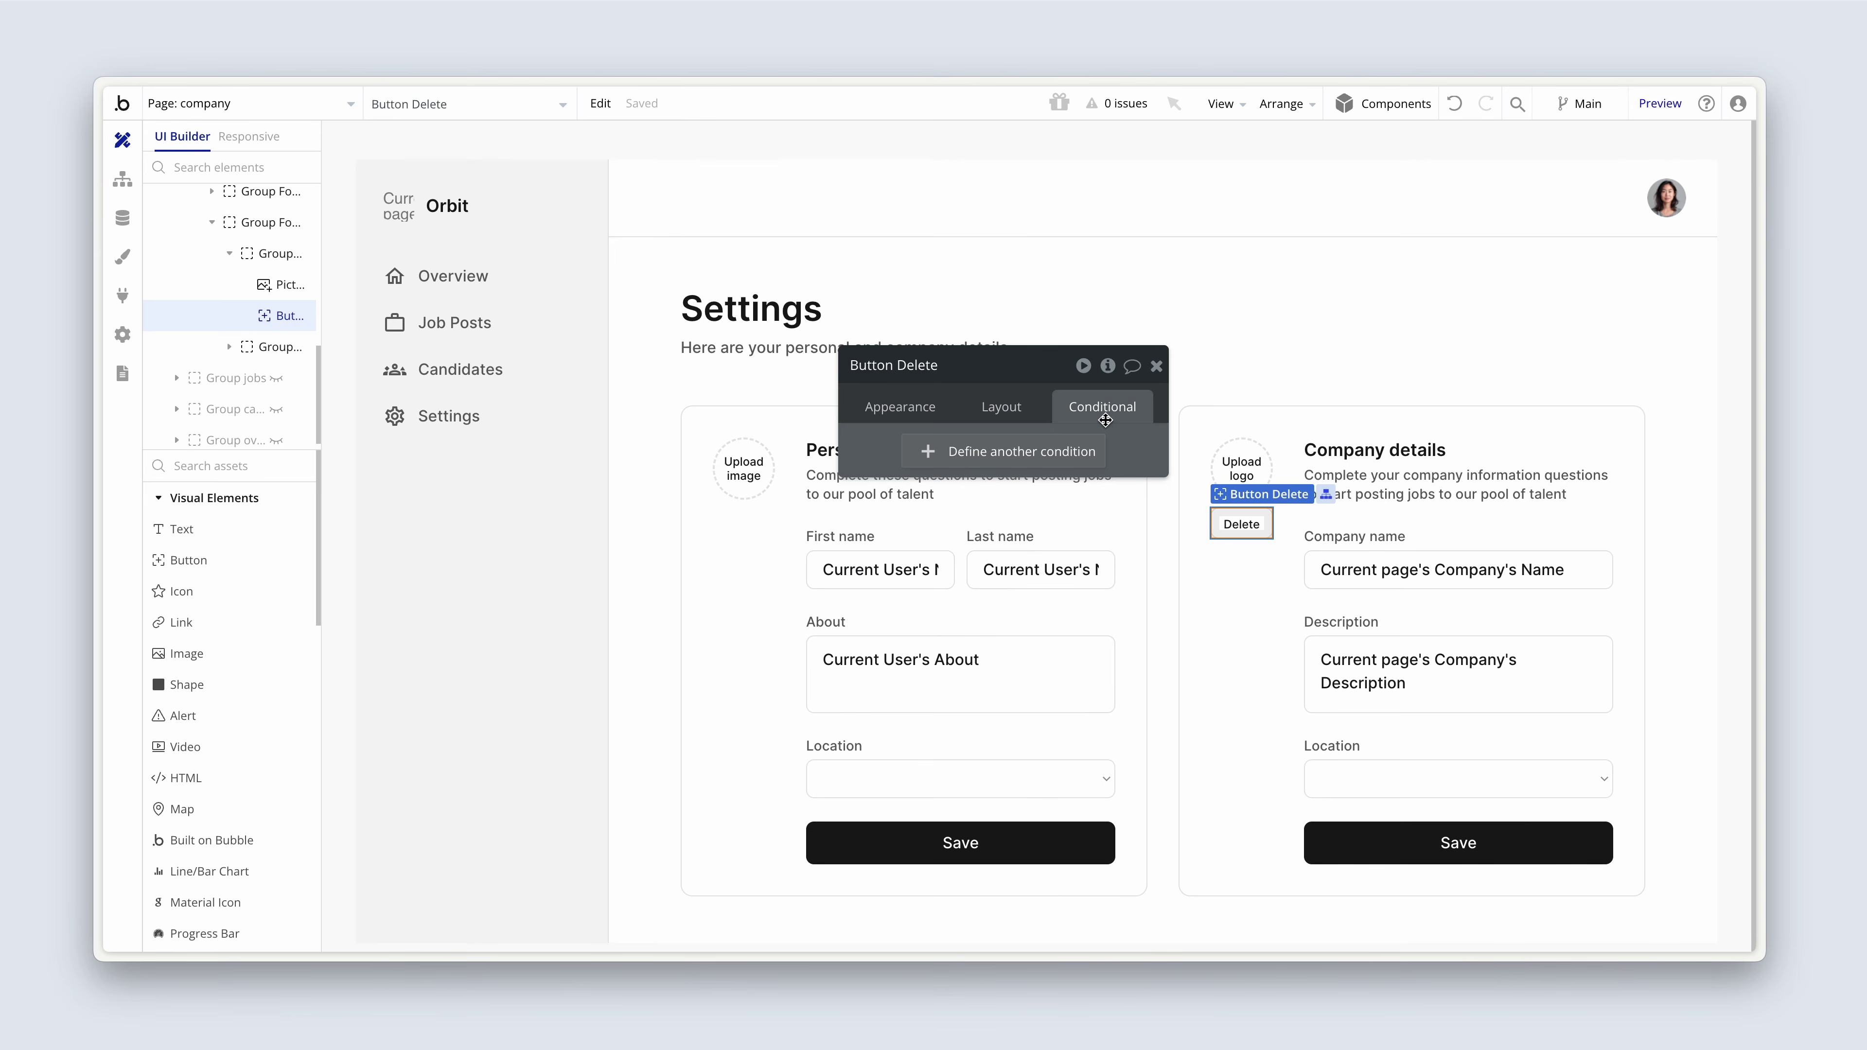
left_click(1055, 456)
left_click(926, 462)
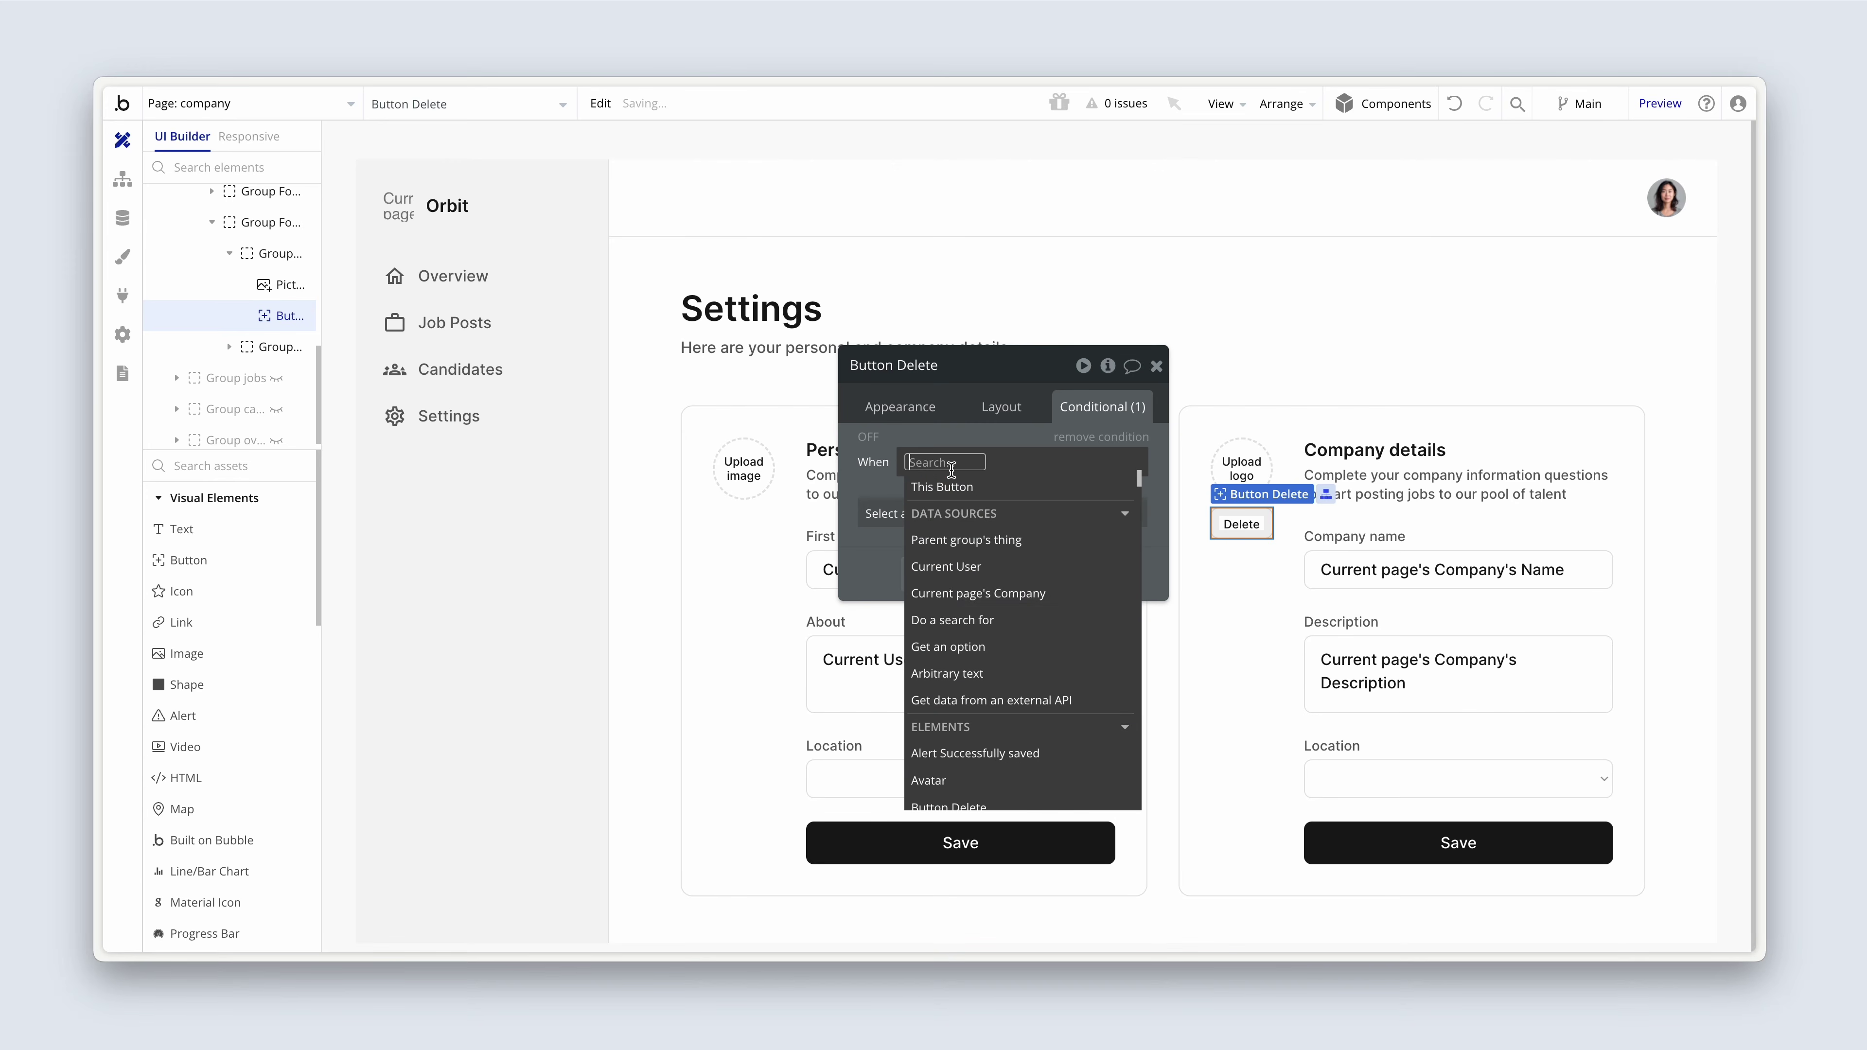
left_click(1082, 593)
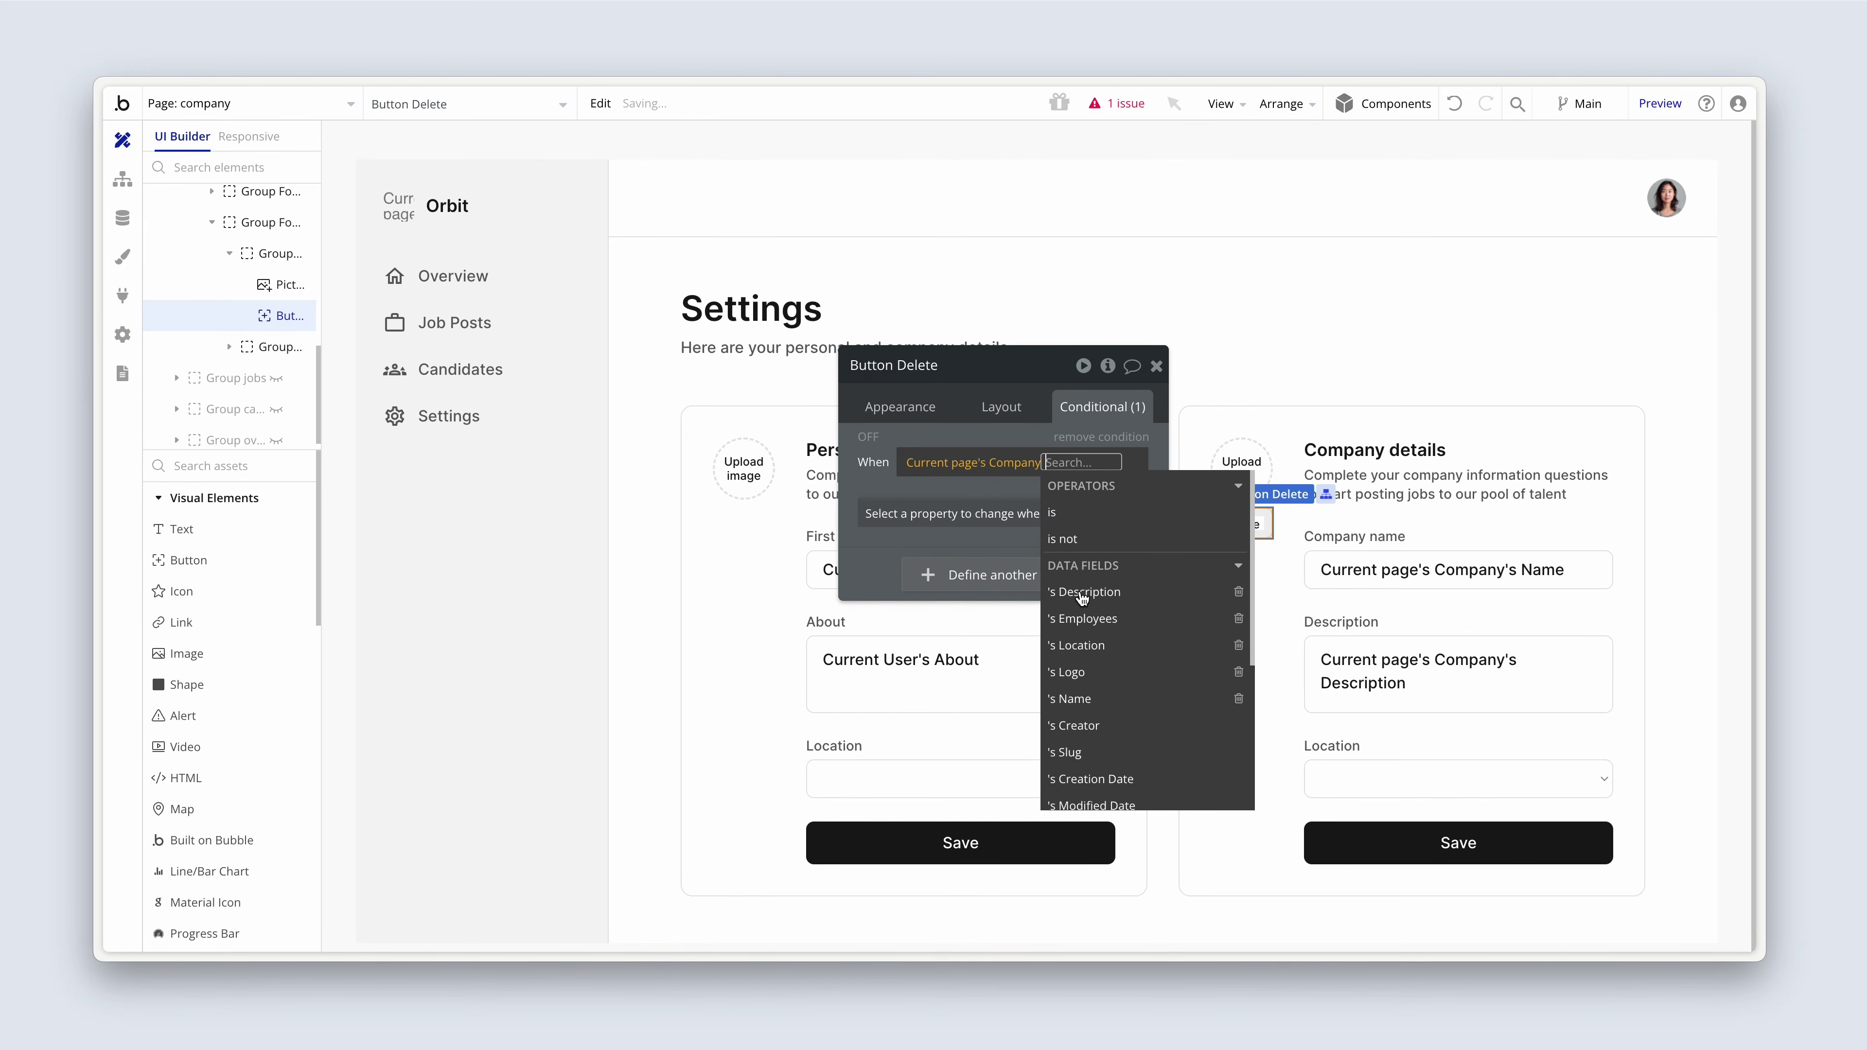
left_click(1103, 671)
left_click(971, 556)
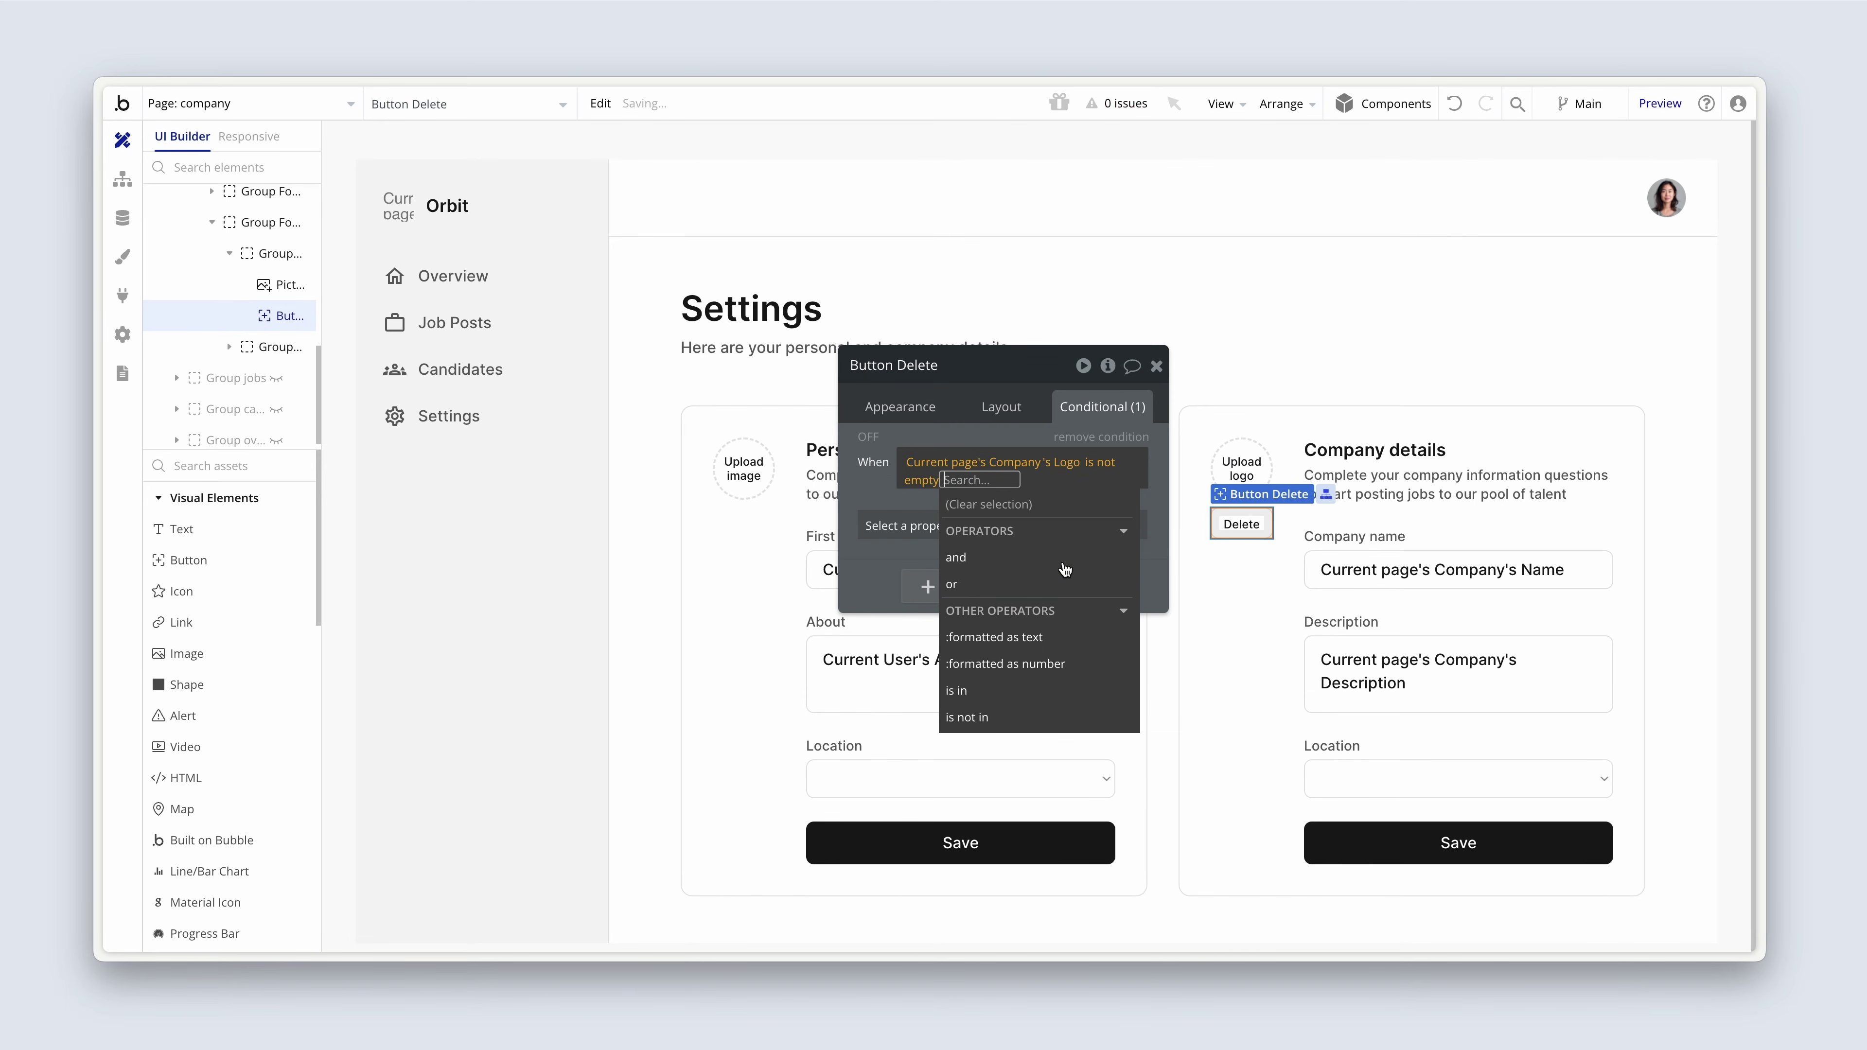
left_click(923, 524)
left_click(1001, 582)
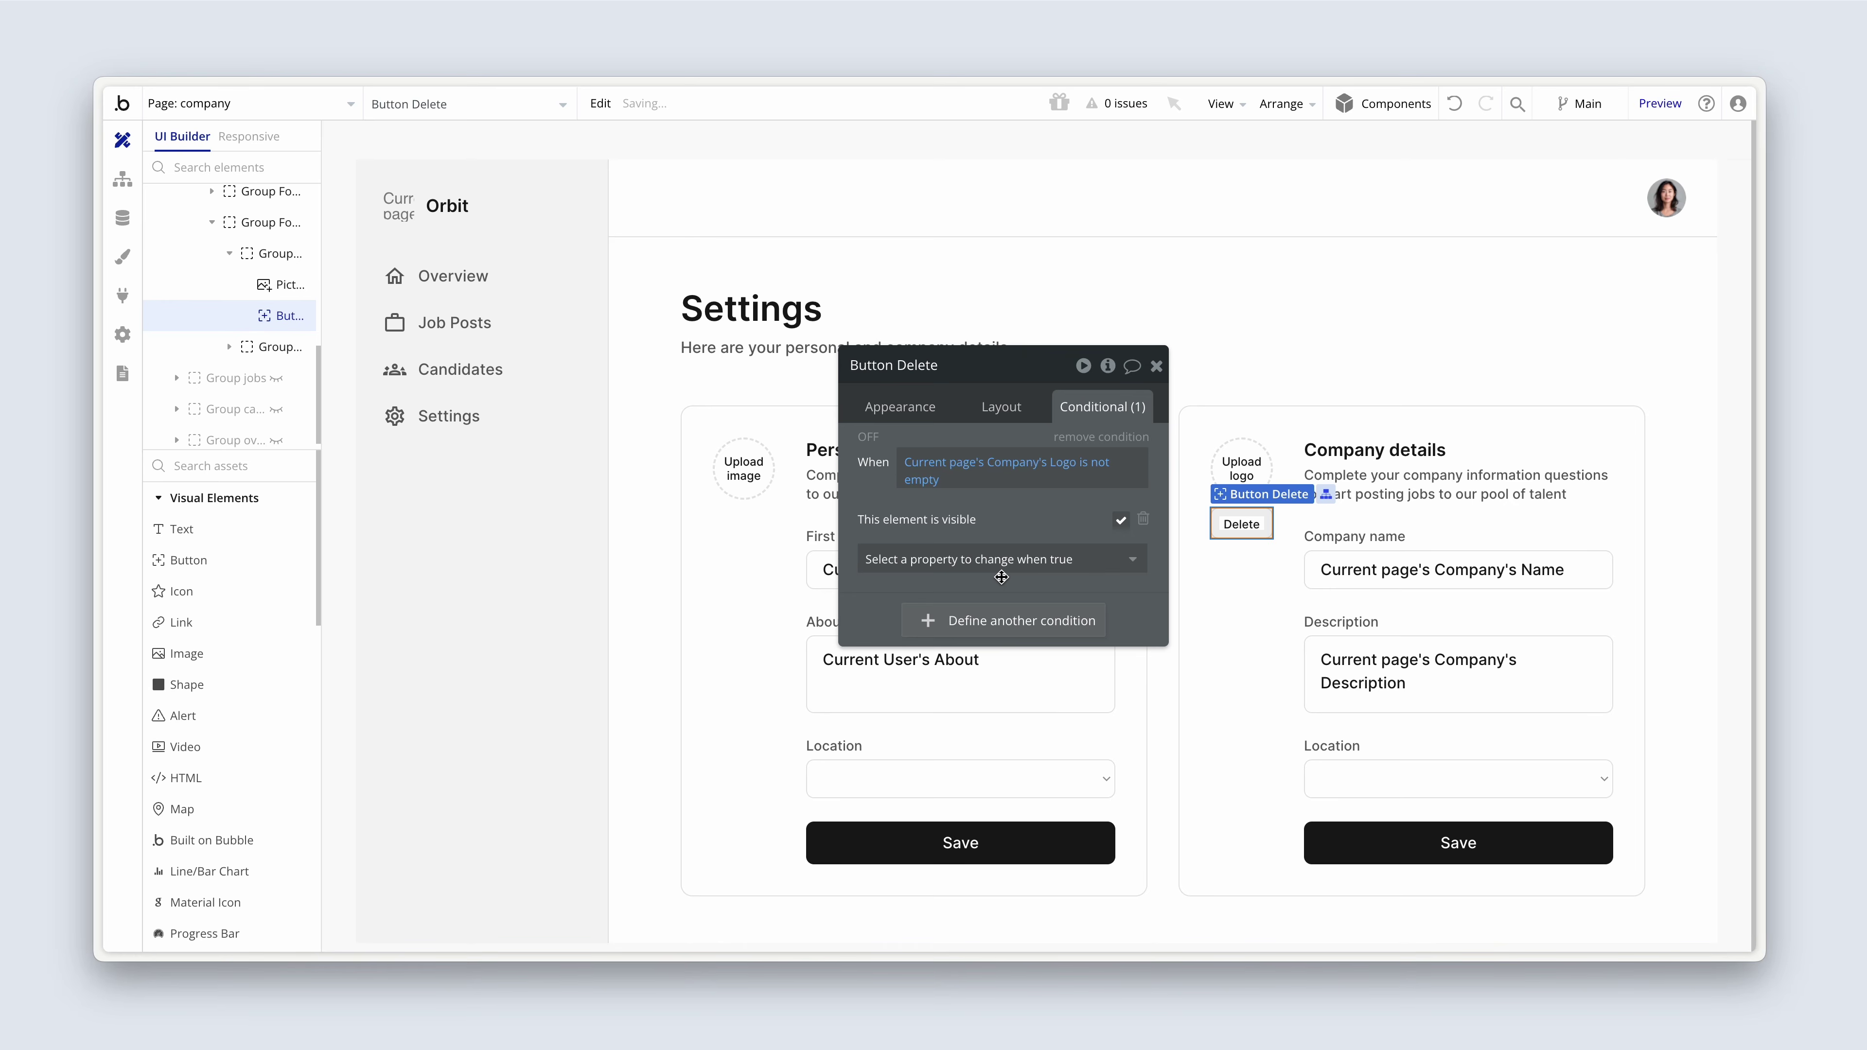
left_click(907, 406)
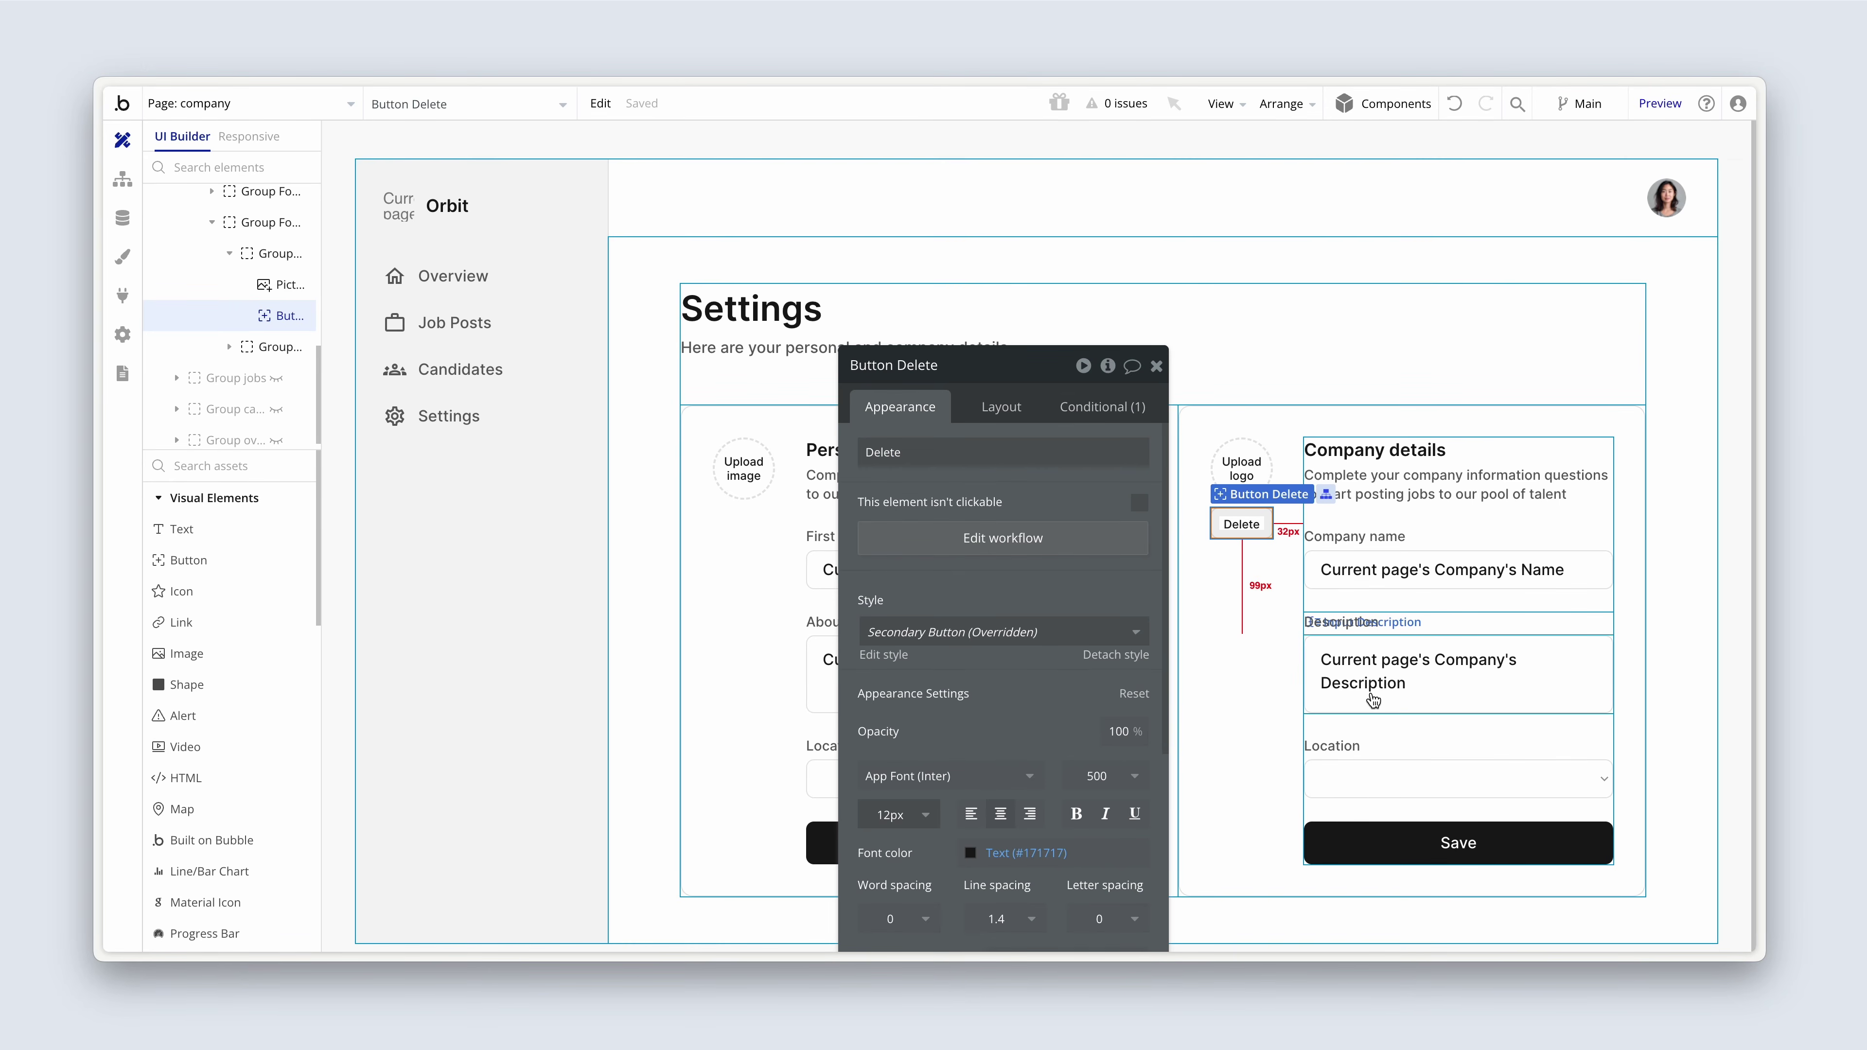
- Open the company Save button's workflow and its Make changes to Company step
left_click(1458, 842)
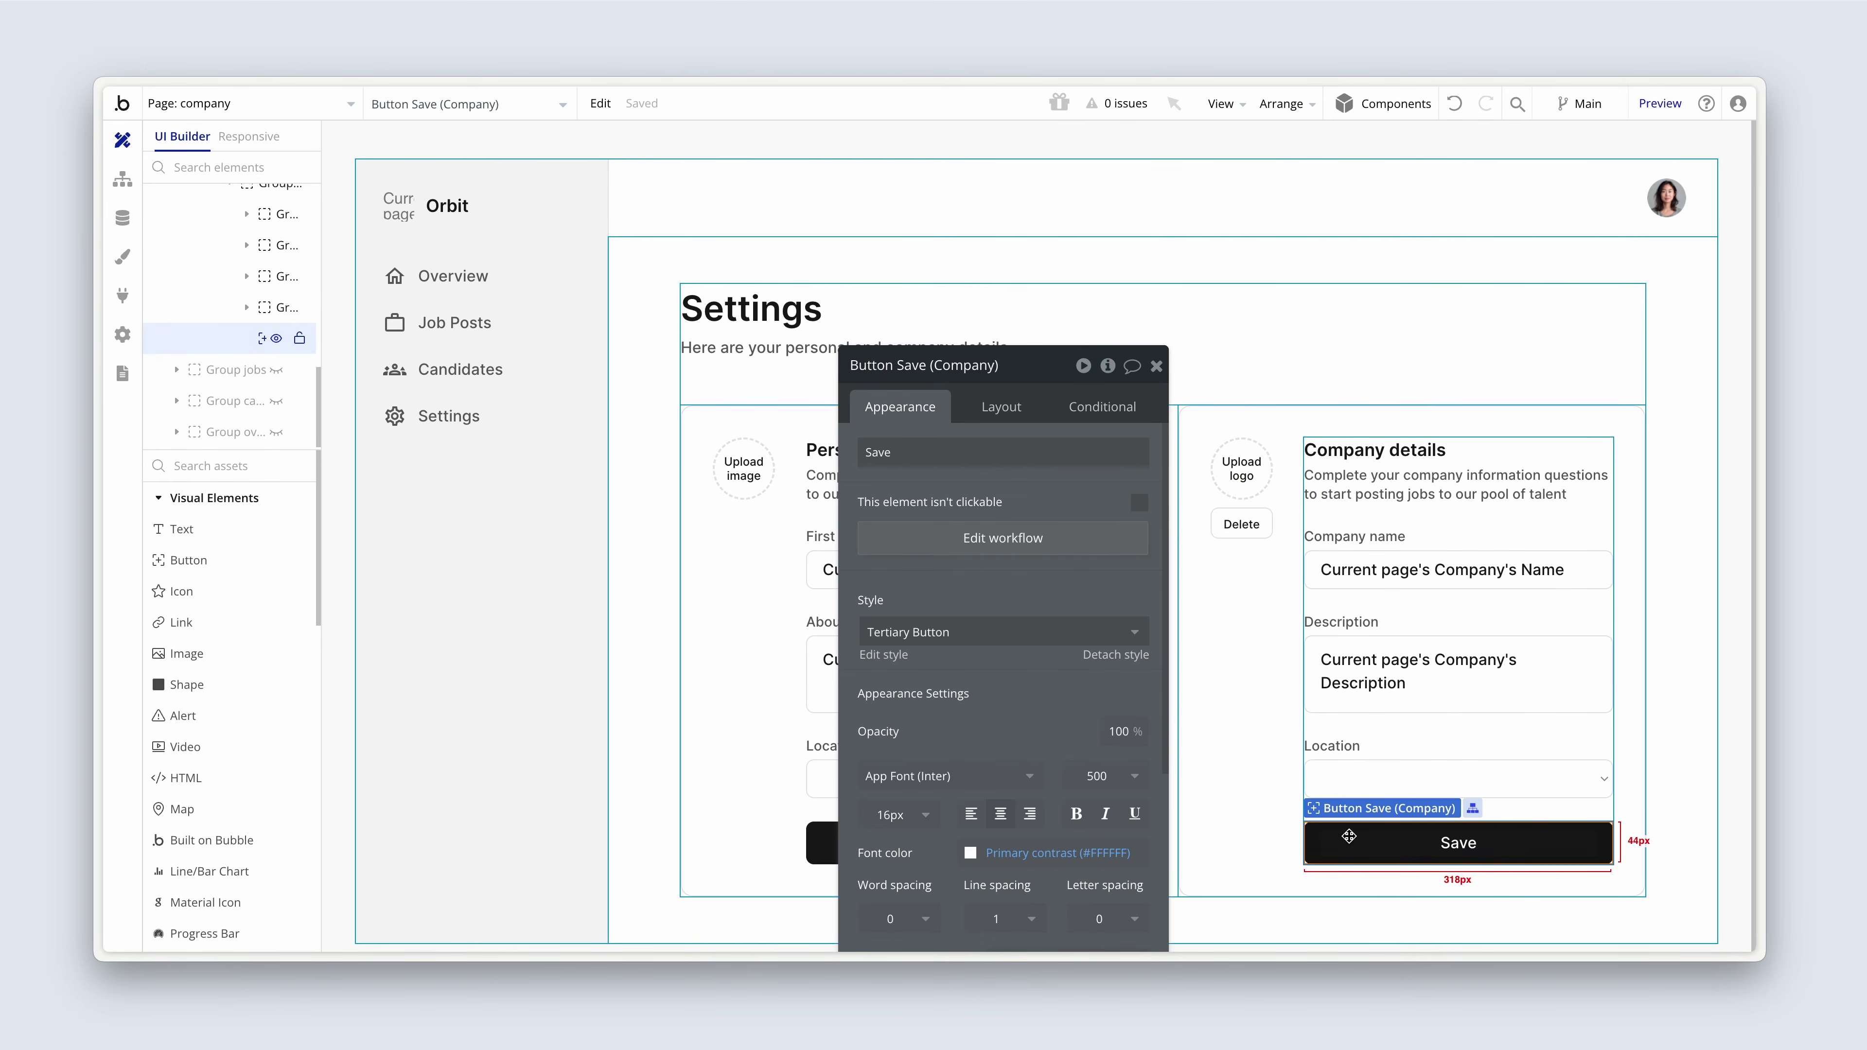
left_click(1092, 552)
left_click(295, 350)
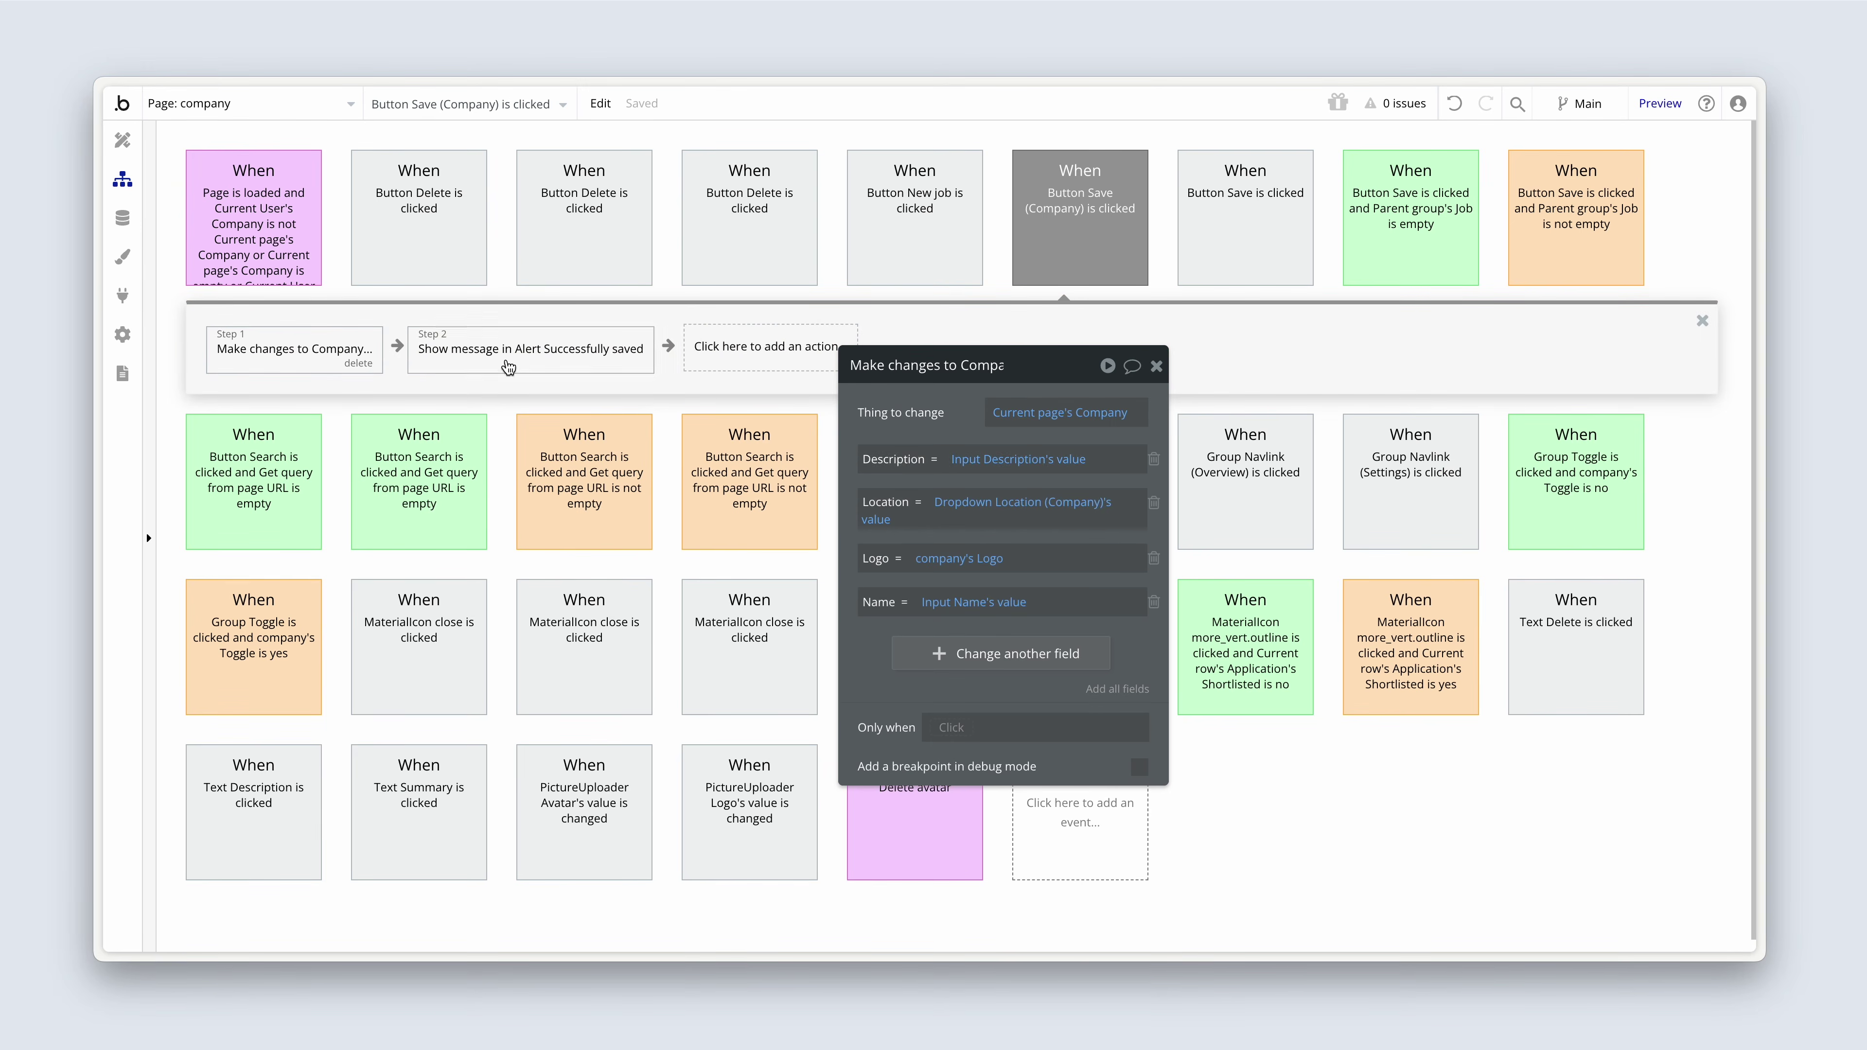
left_click_drag(935, 427, 503, 408)
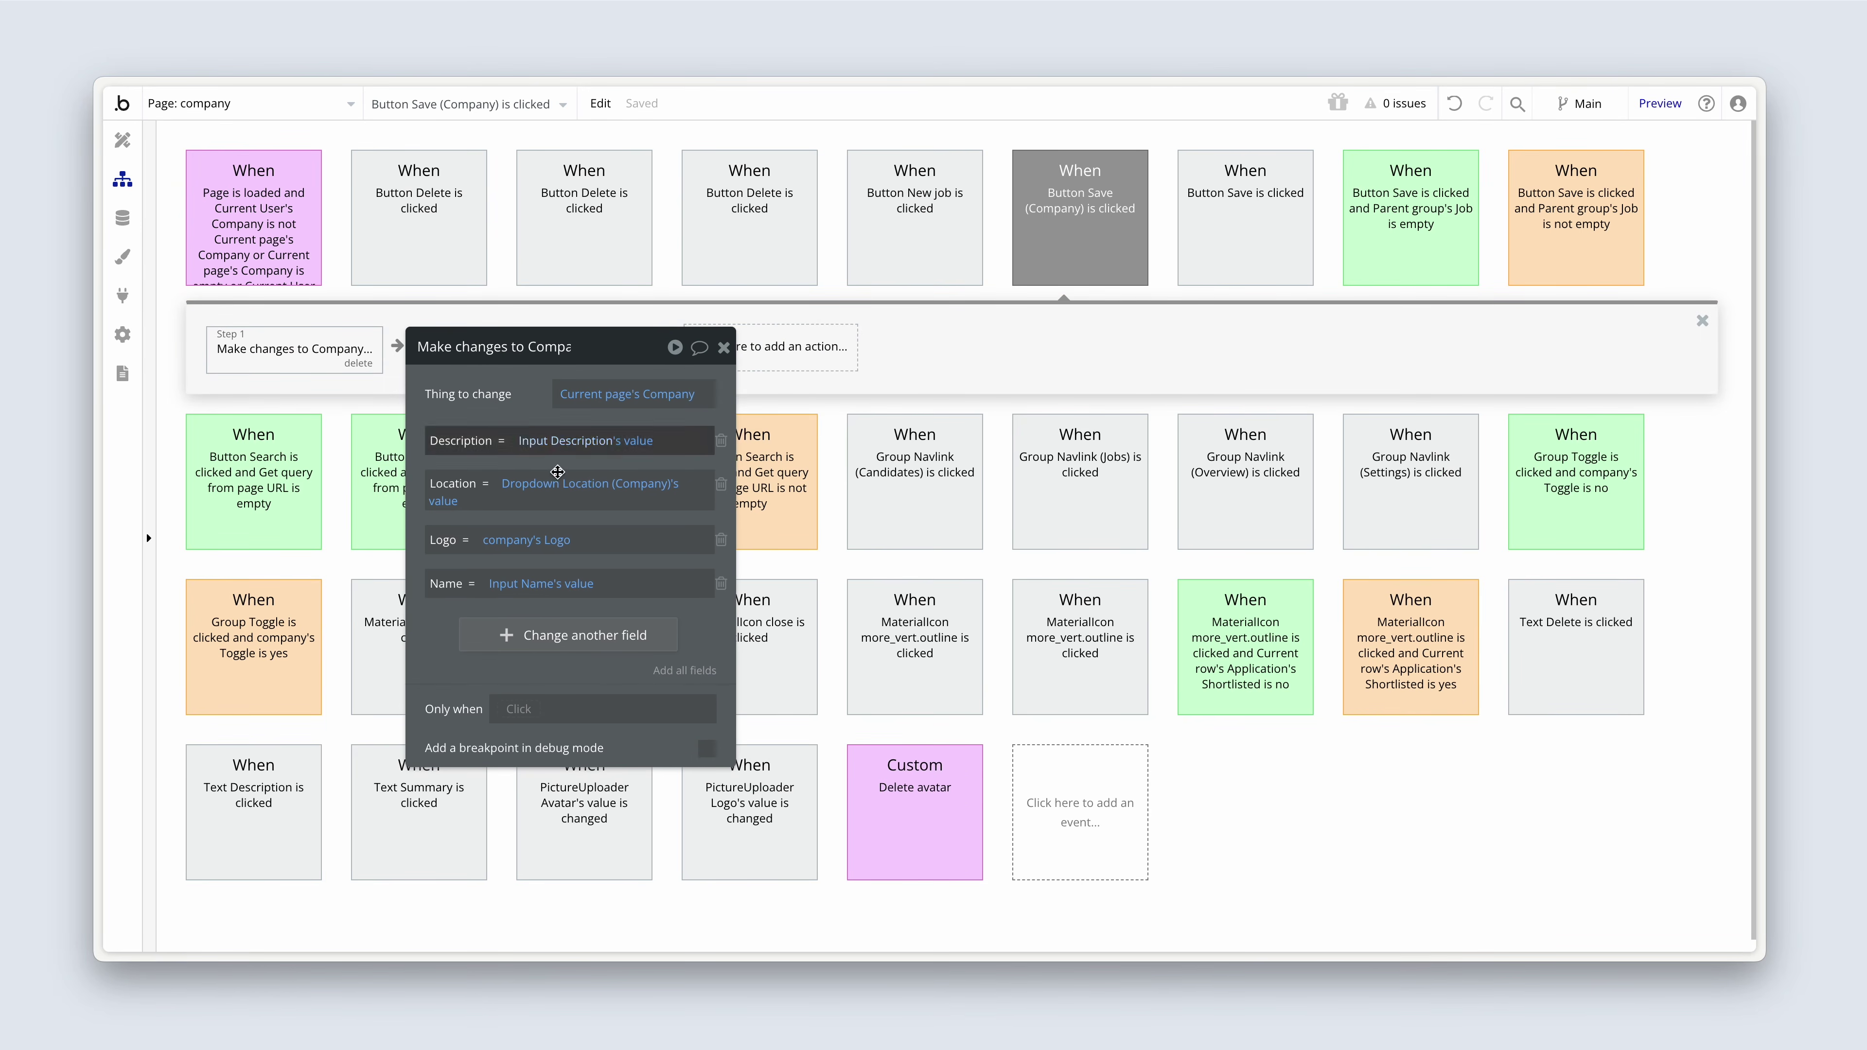
- Remove the Logo change from the Save workflow's Make changes to Company step
left_click(721, 541)
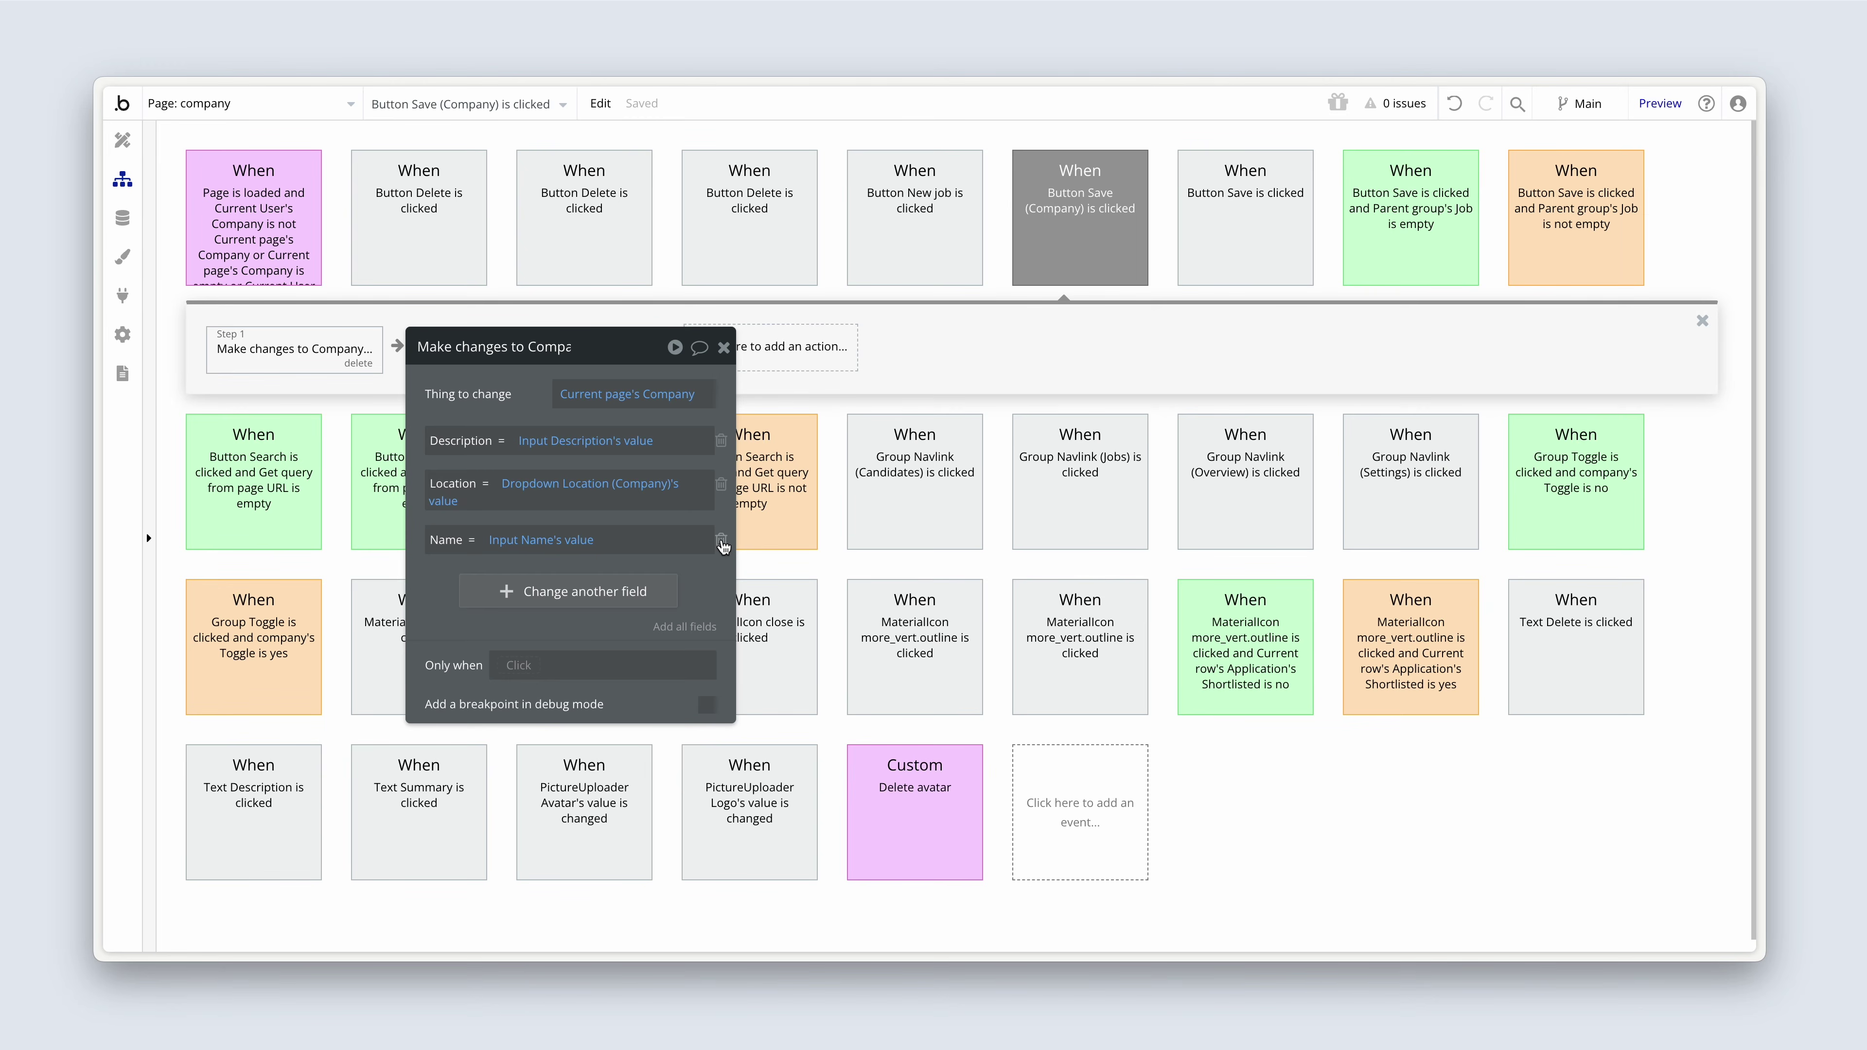
left_click(125, 146)
left_click(1225, 520)
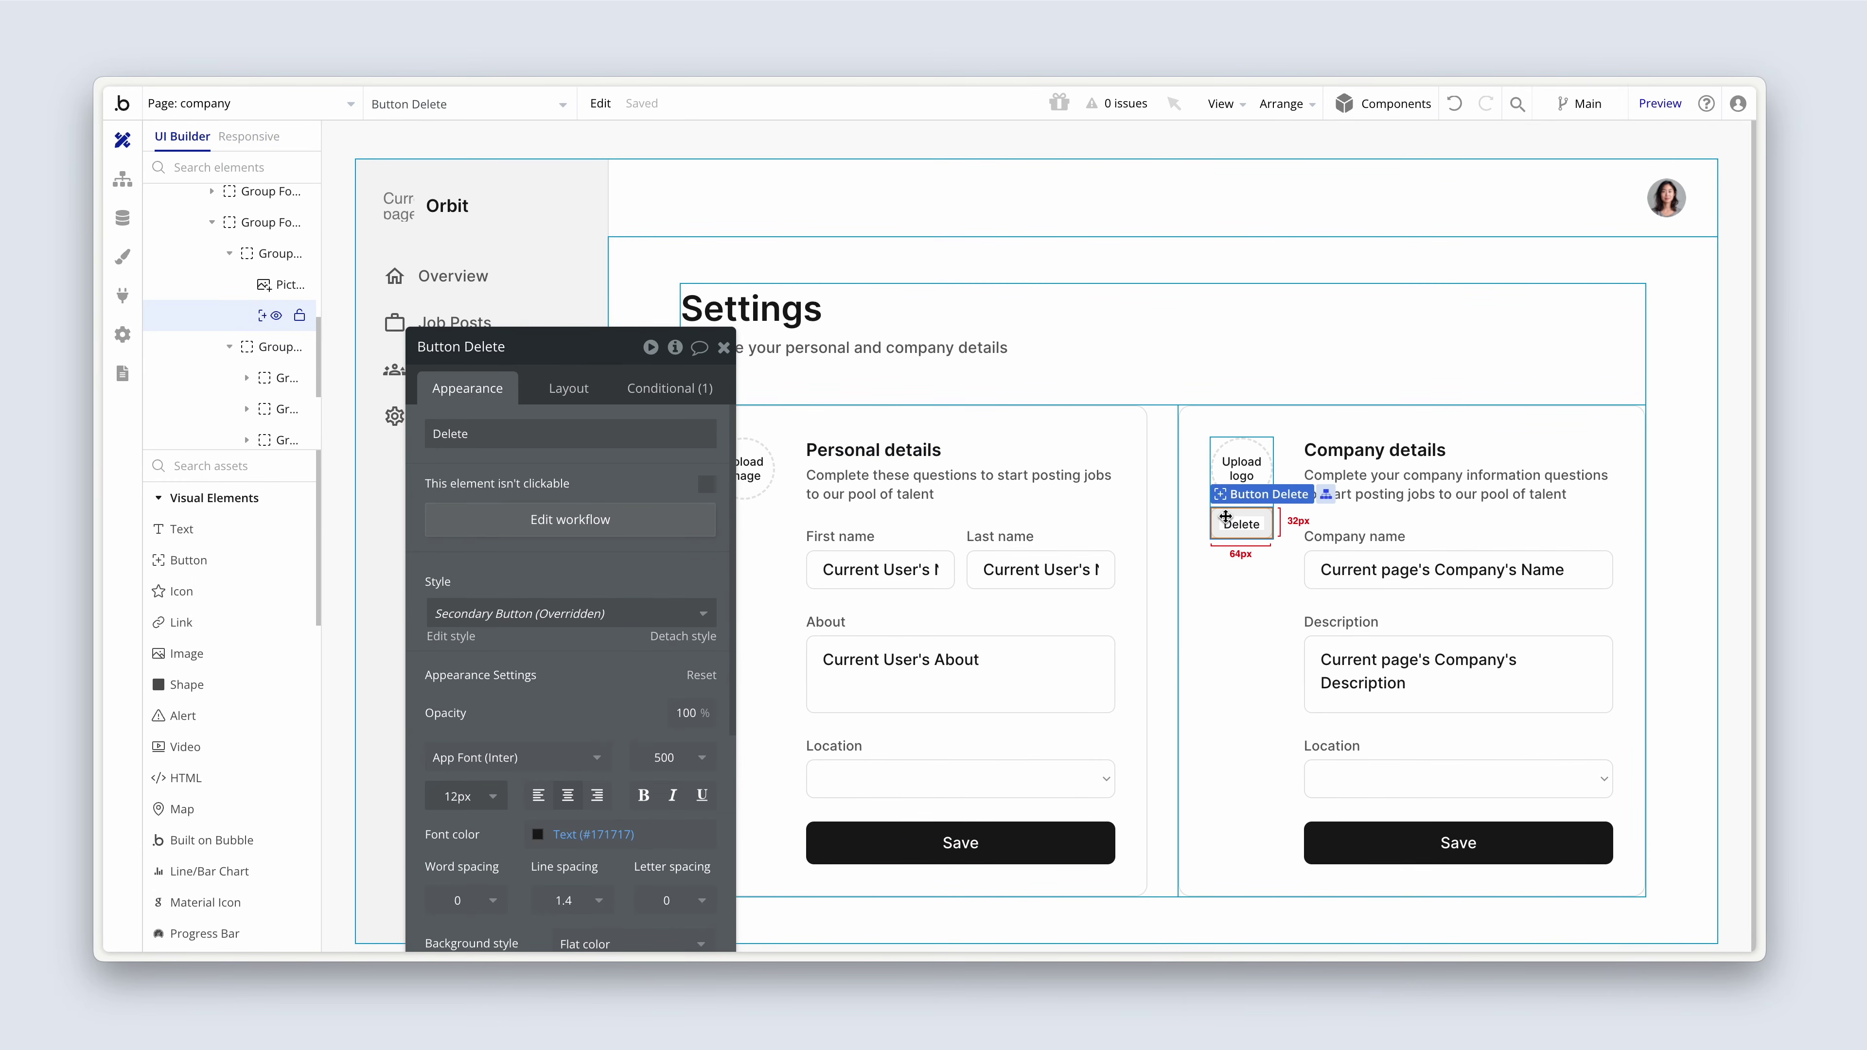
left_click(672, 521)
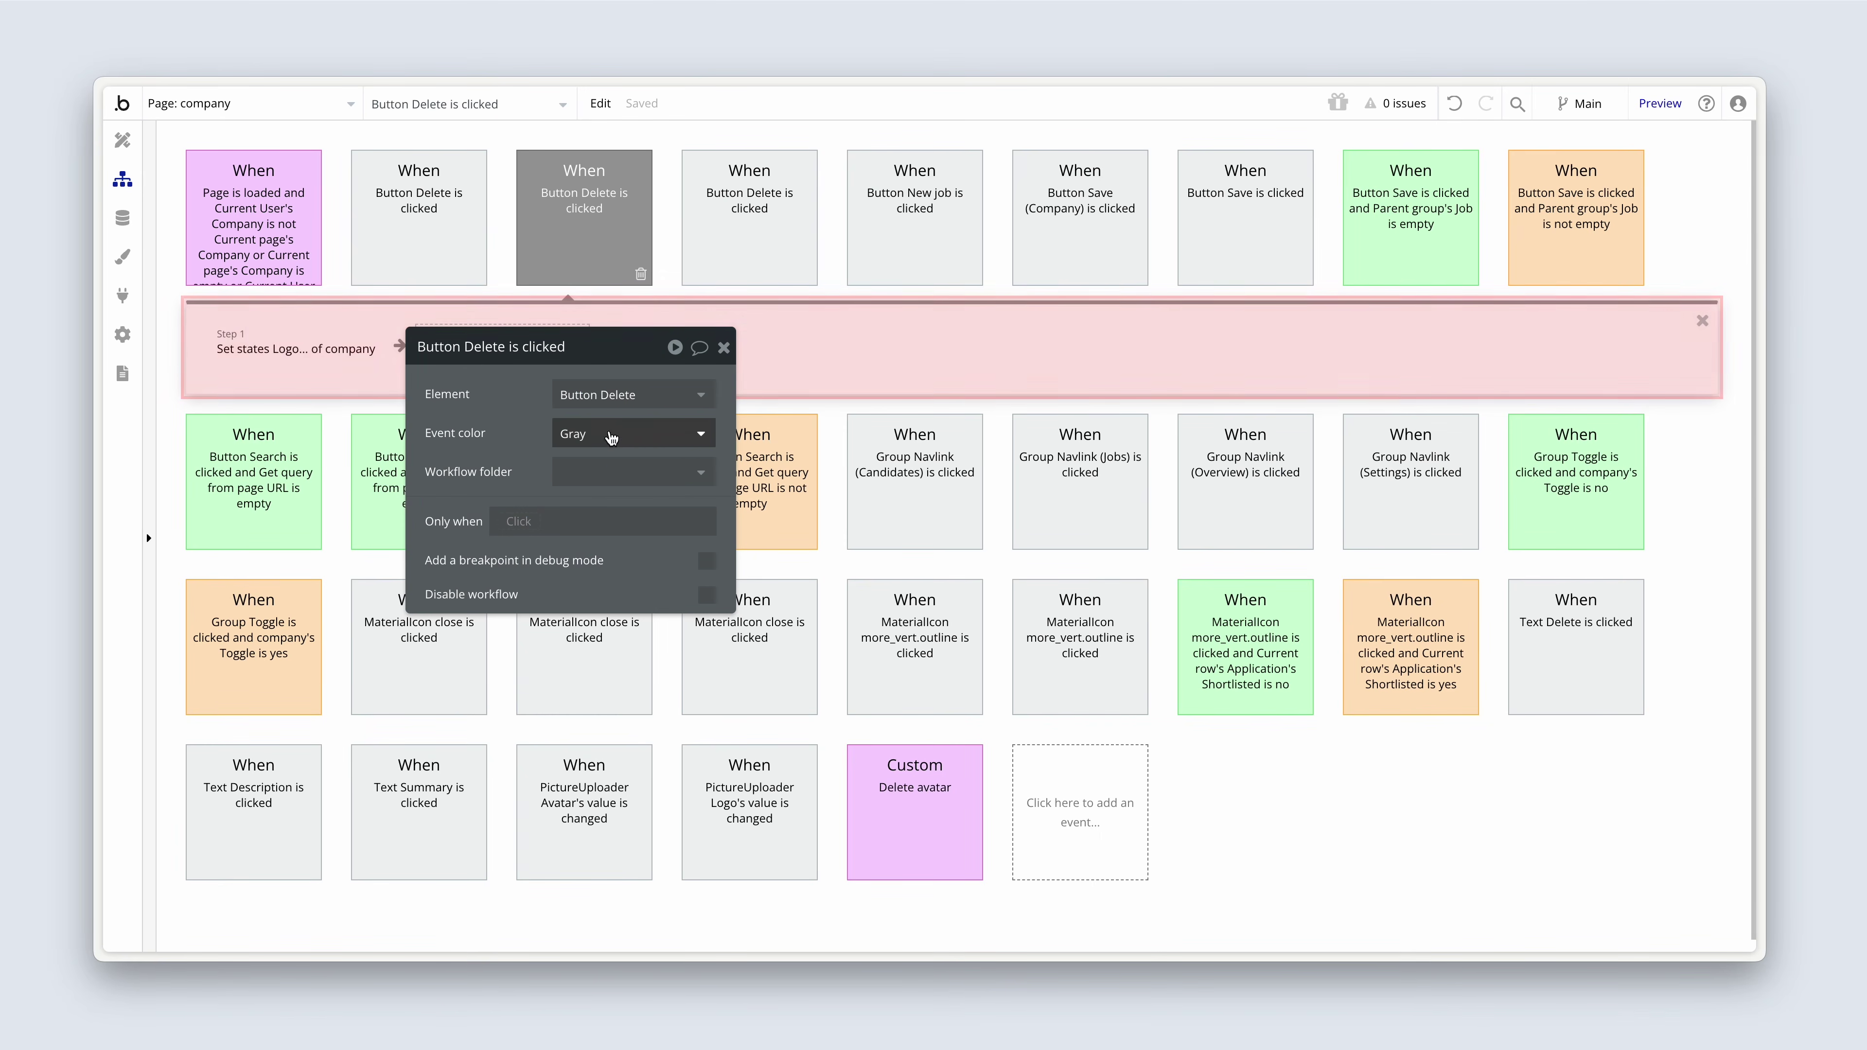
- Delete the old Set states step from the Delete button's workflow
left_click(327, 367)
key("Delete")
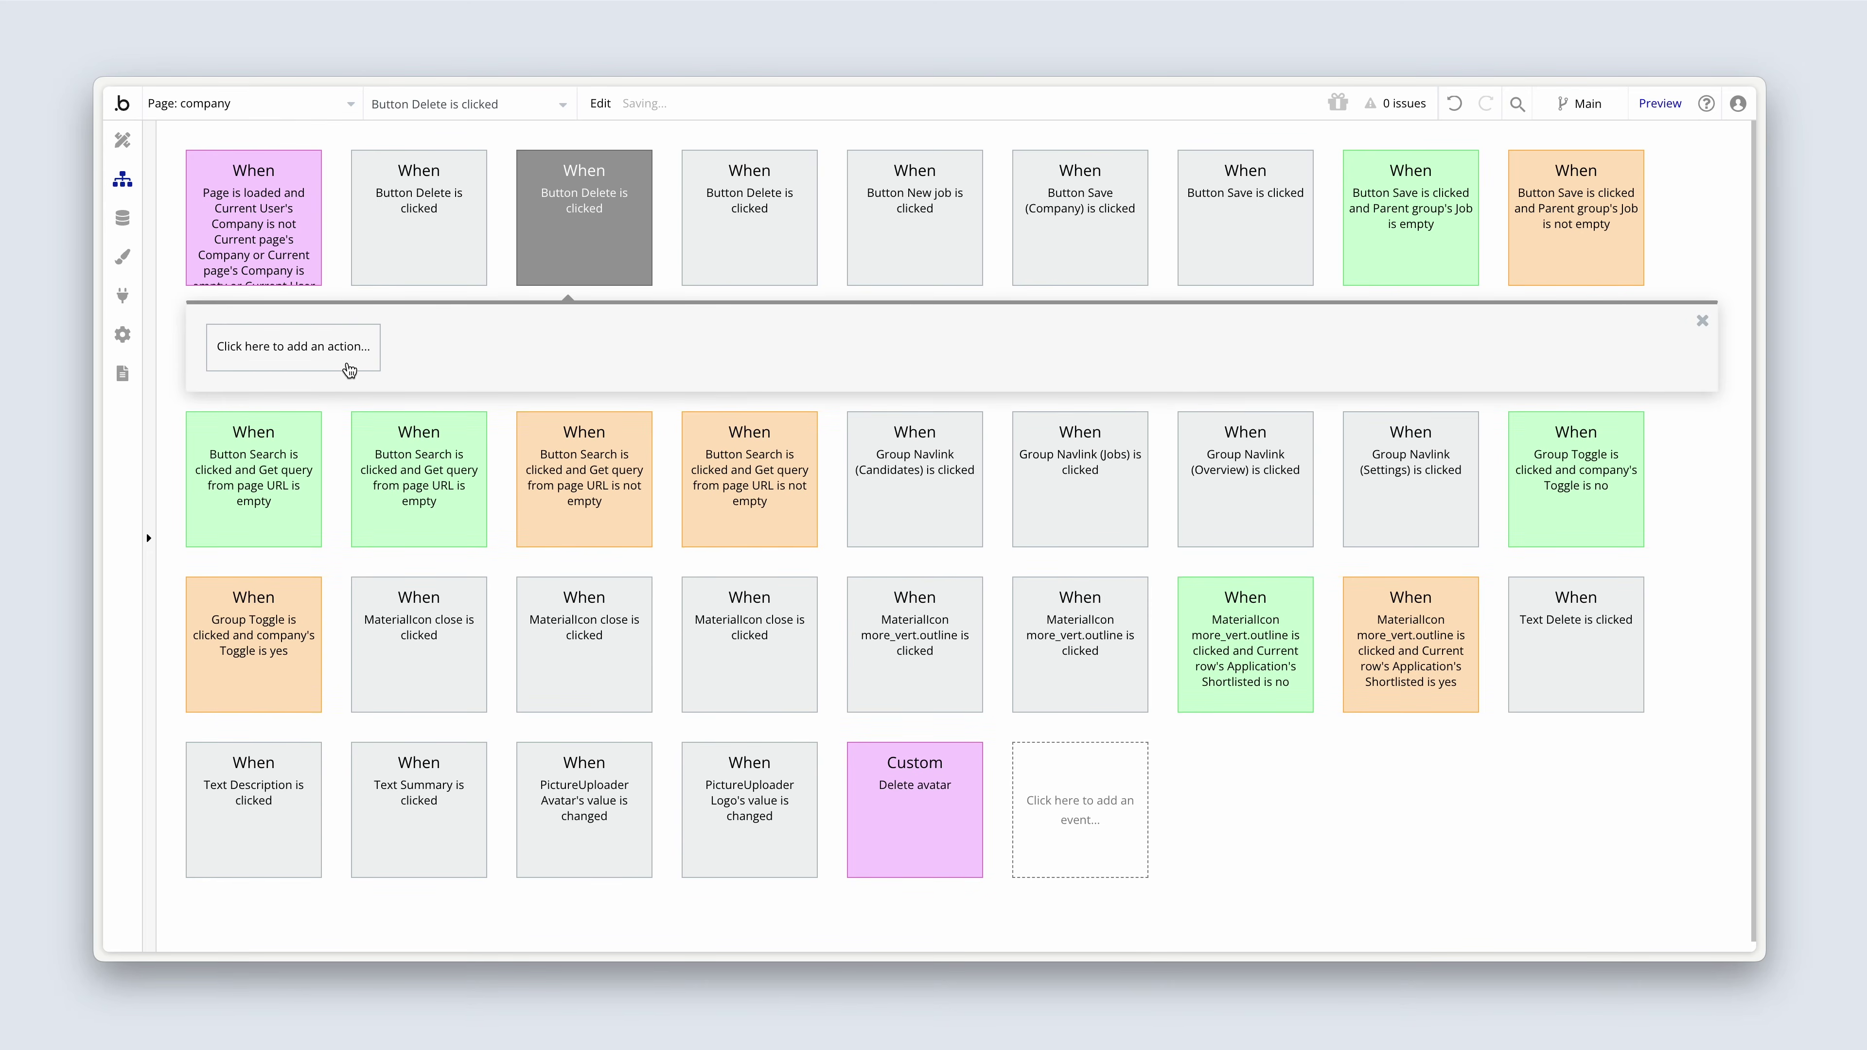
left_click(323, 359)
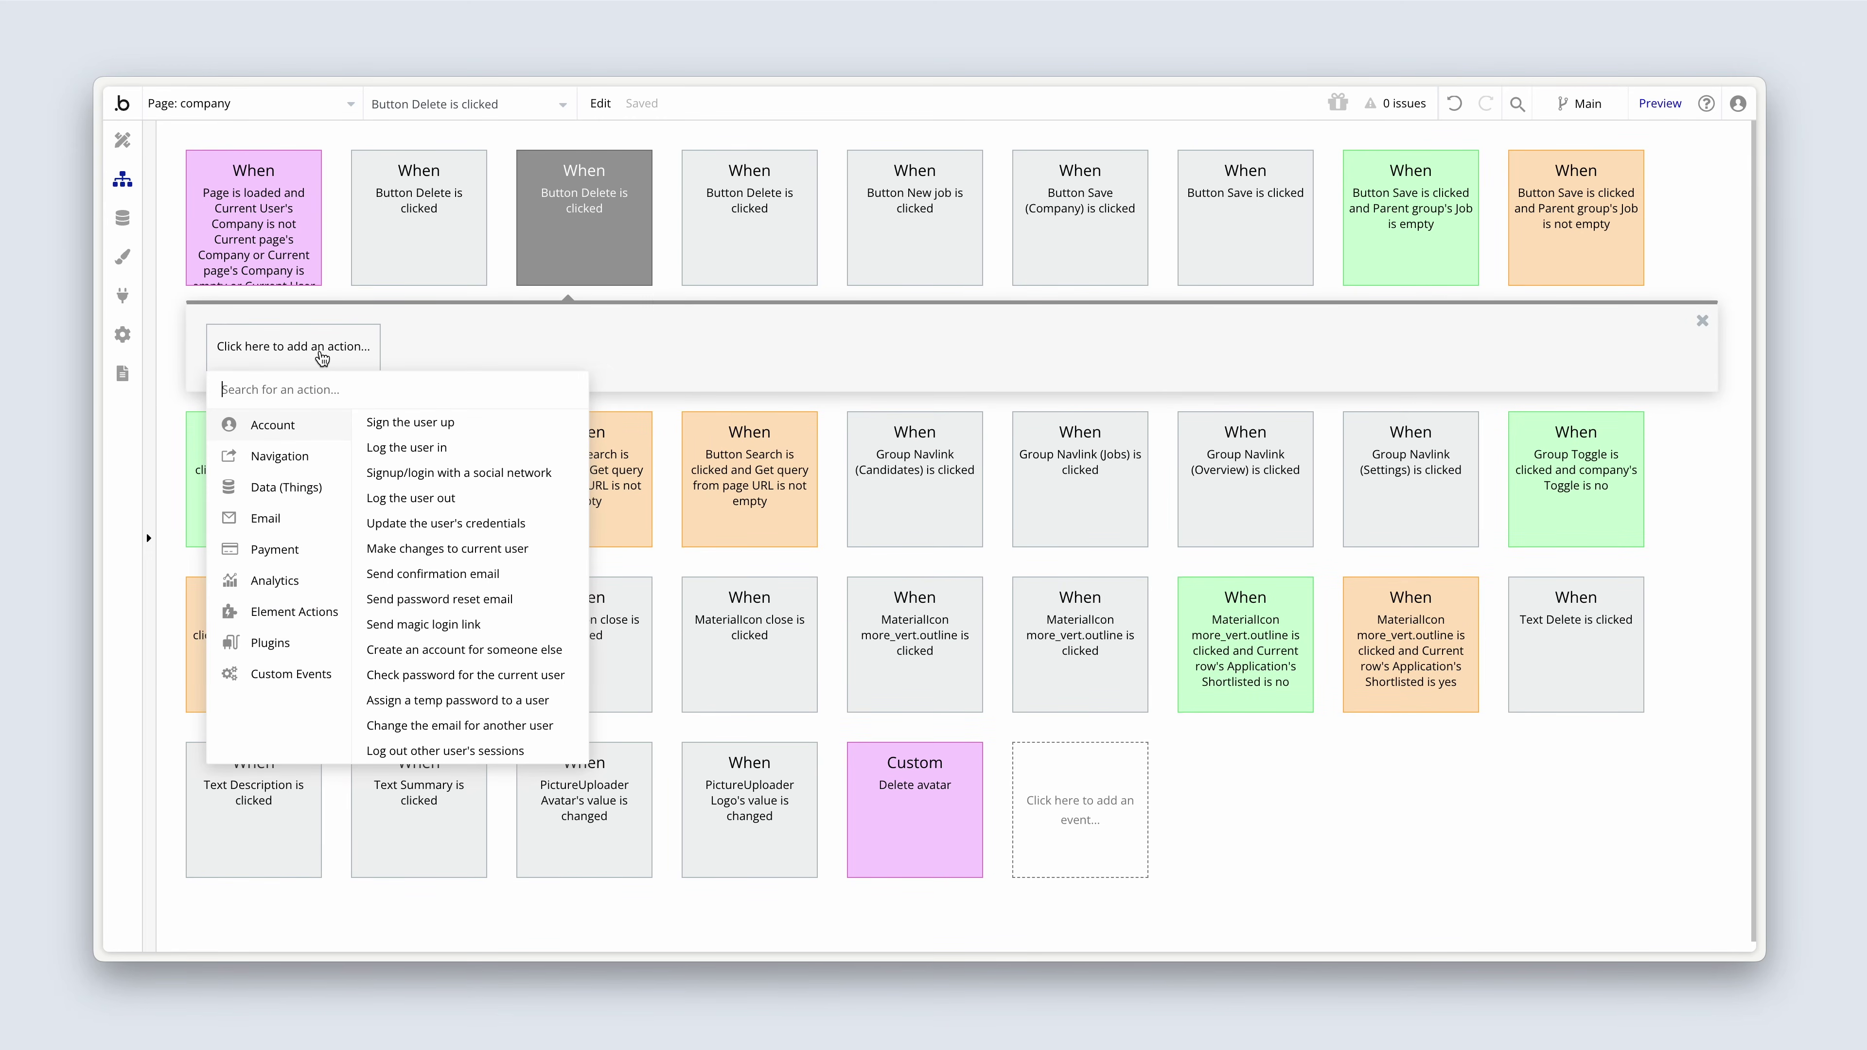
left_click(905, 772)
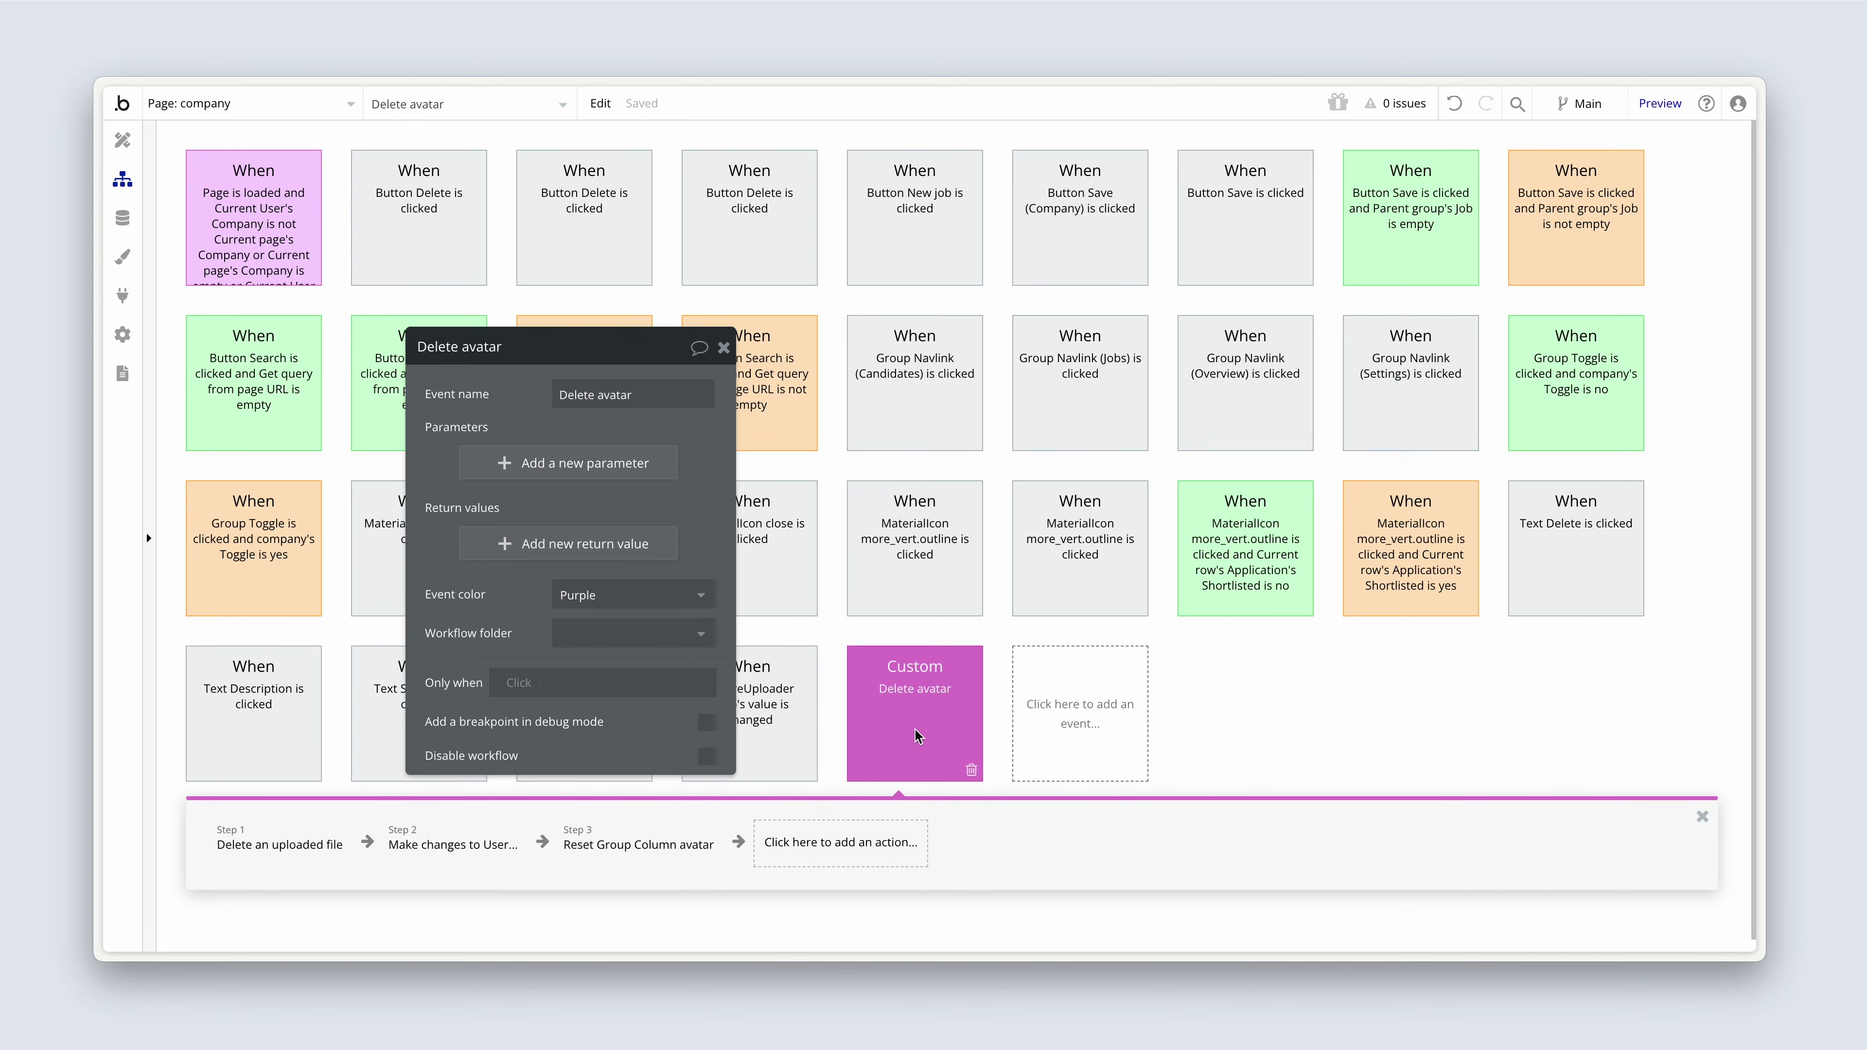
left_click(1079, 713)
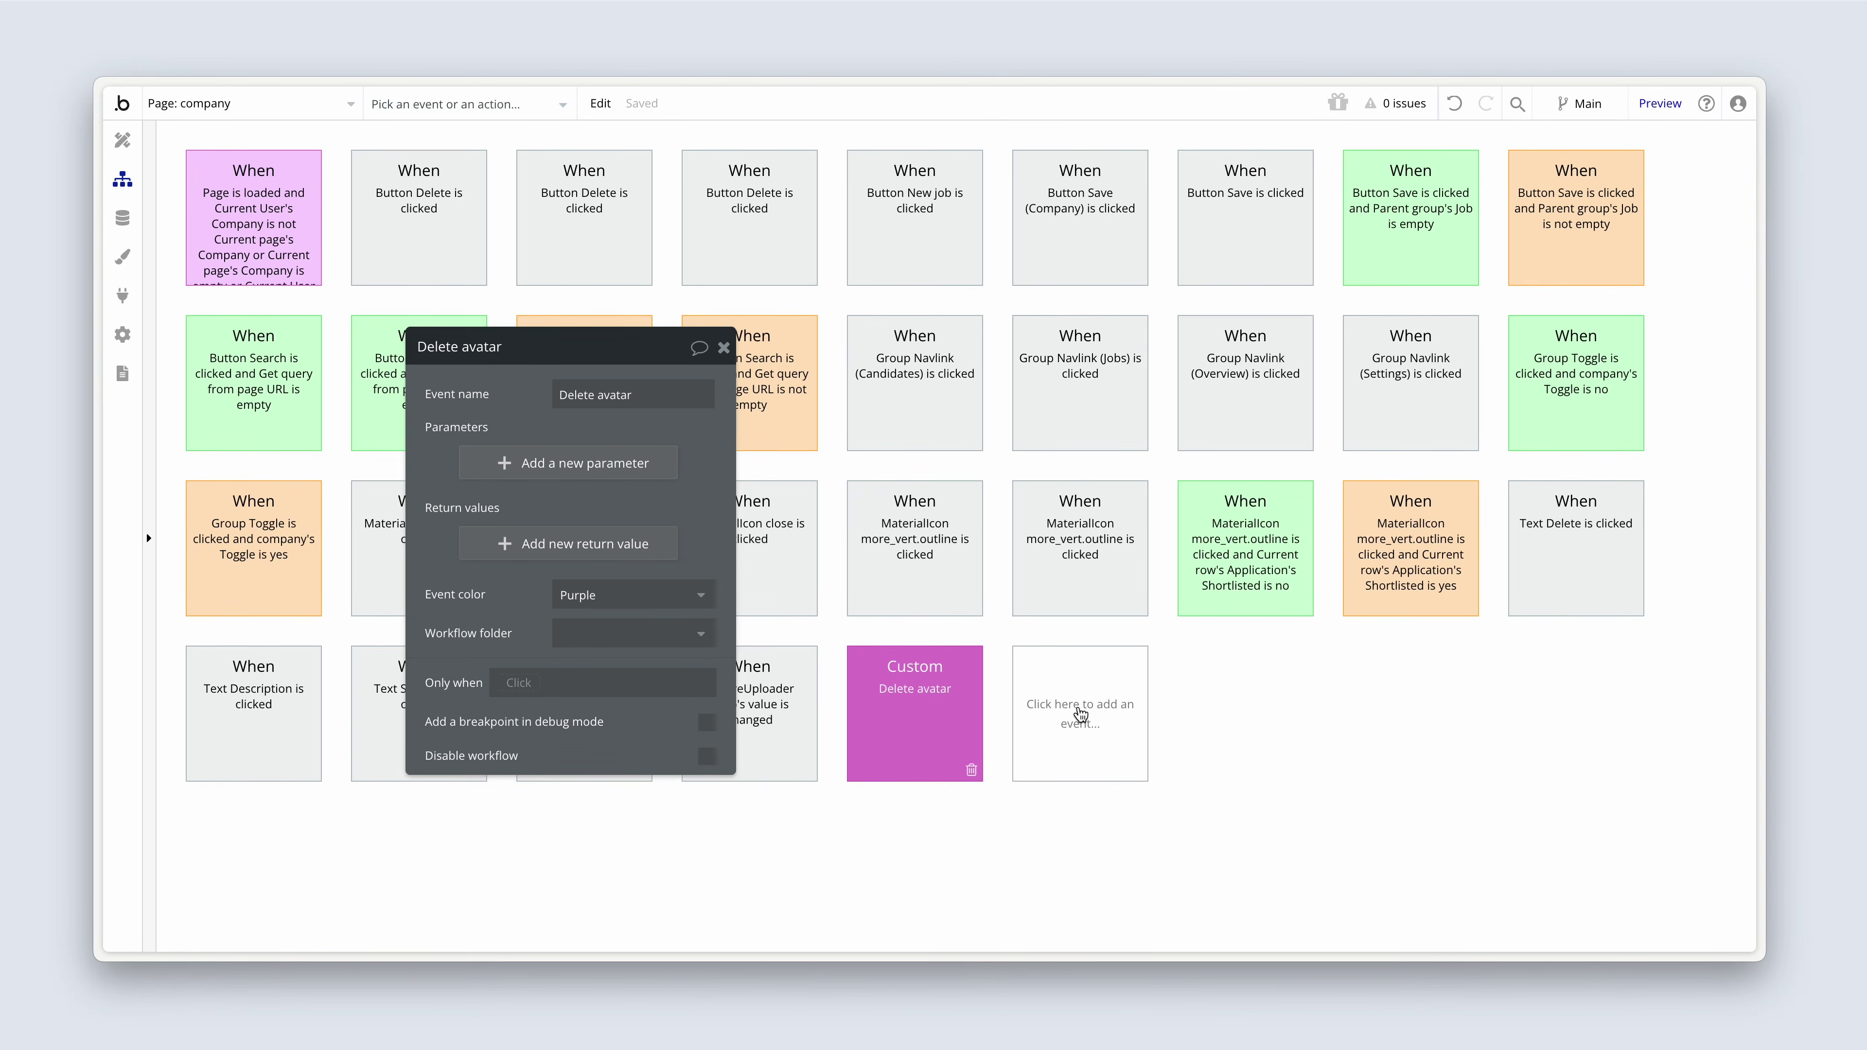
- Create a purple custom event named Delete logo
mouse_move(1097, 912)
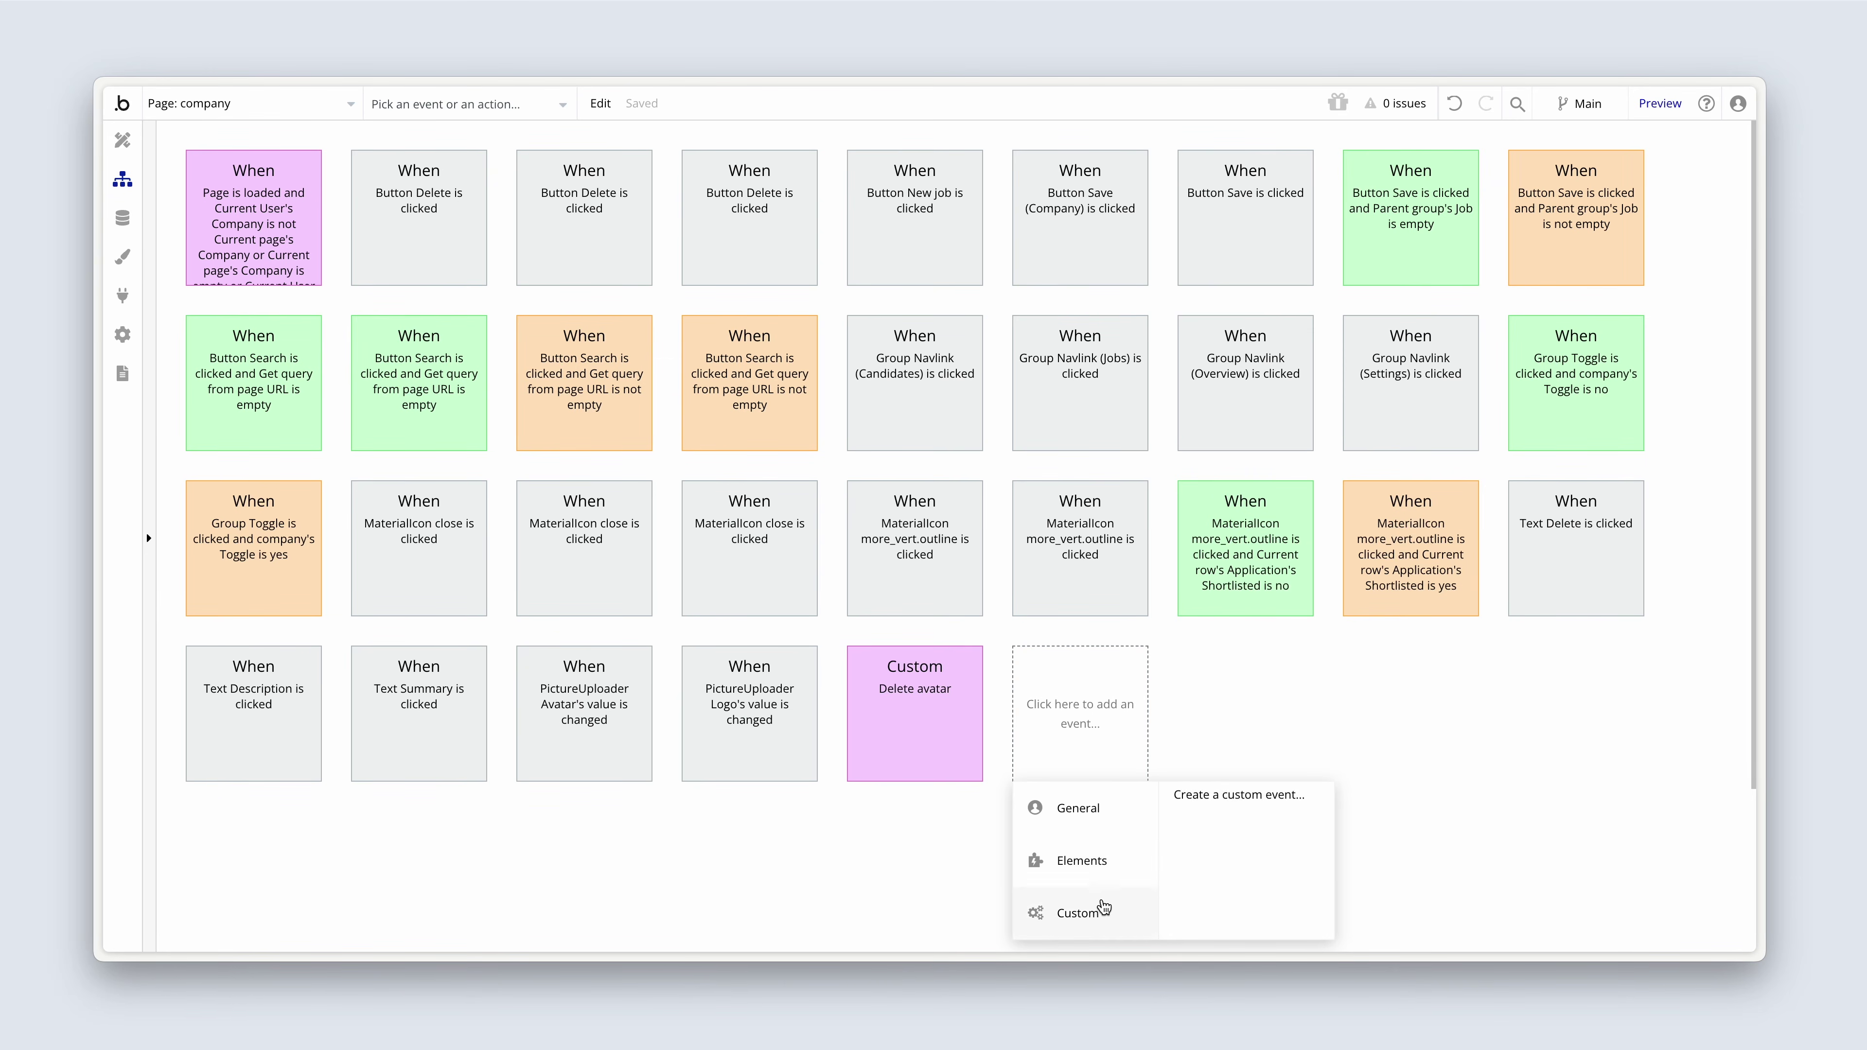
left_click(1241, 796)
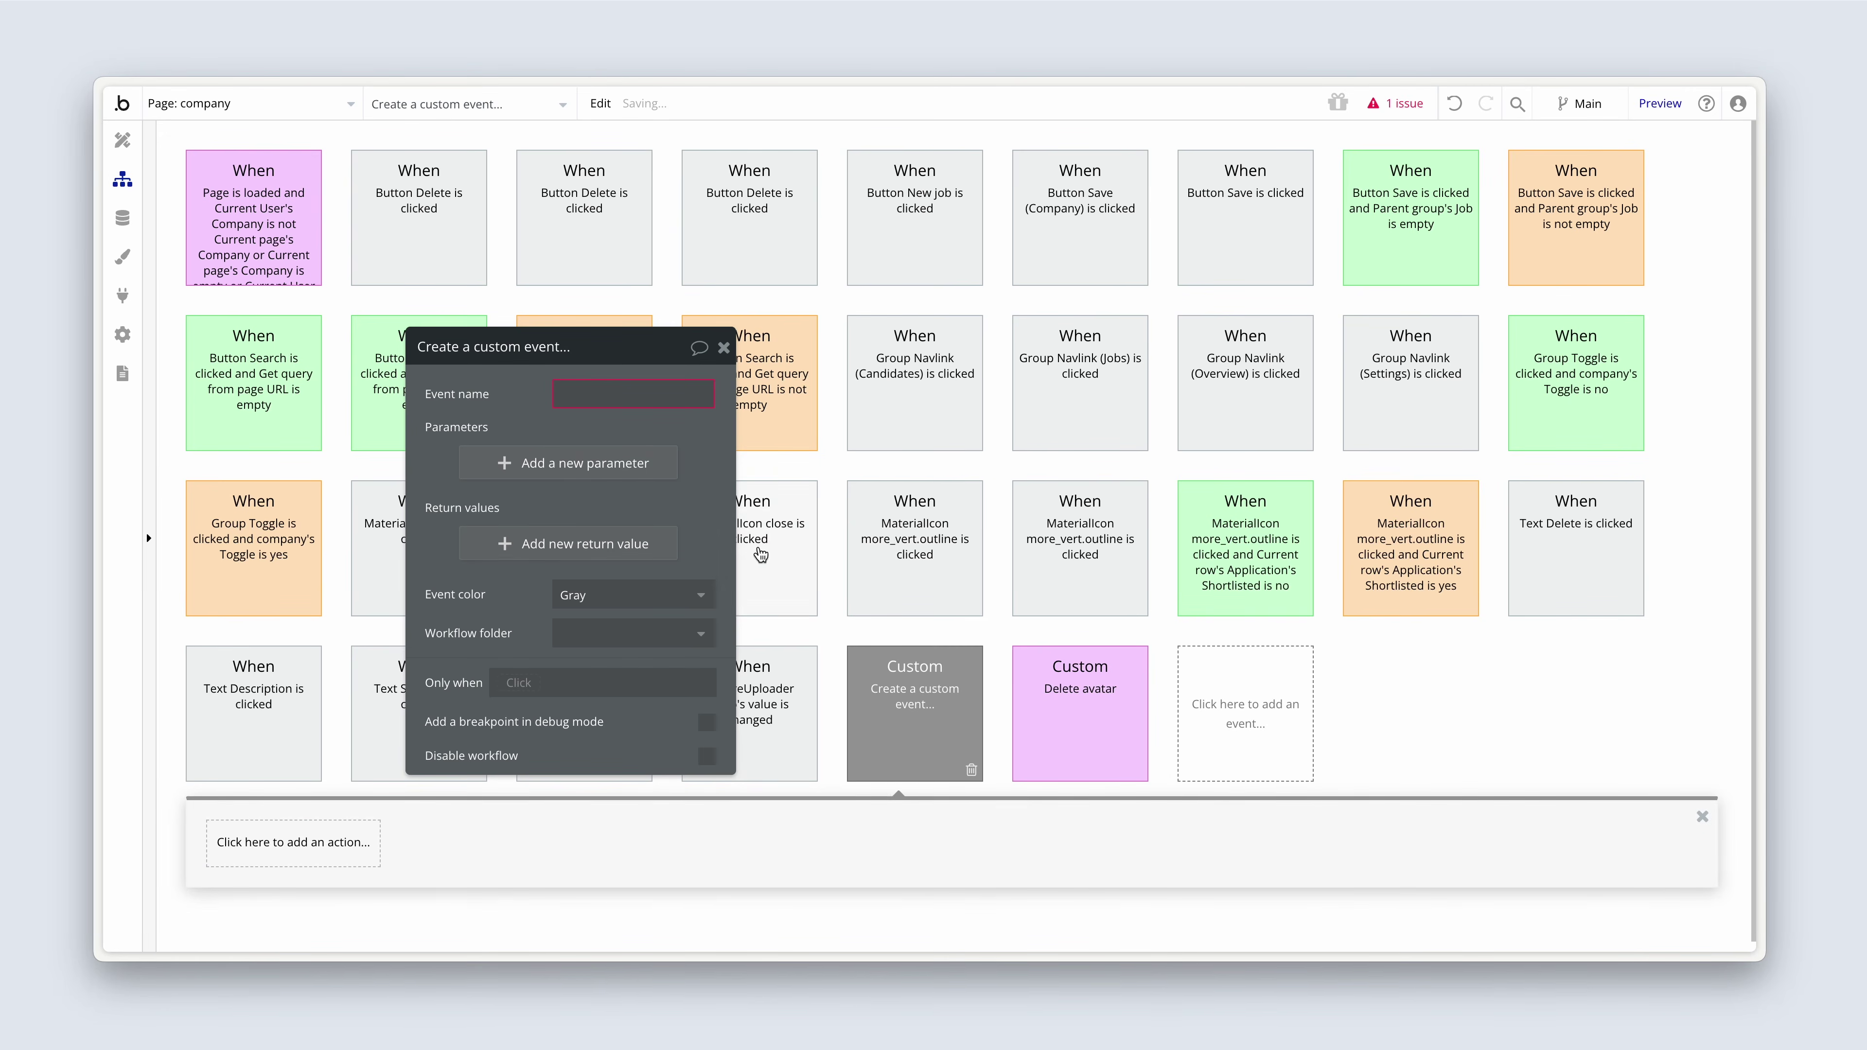
left_click(615, 396)
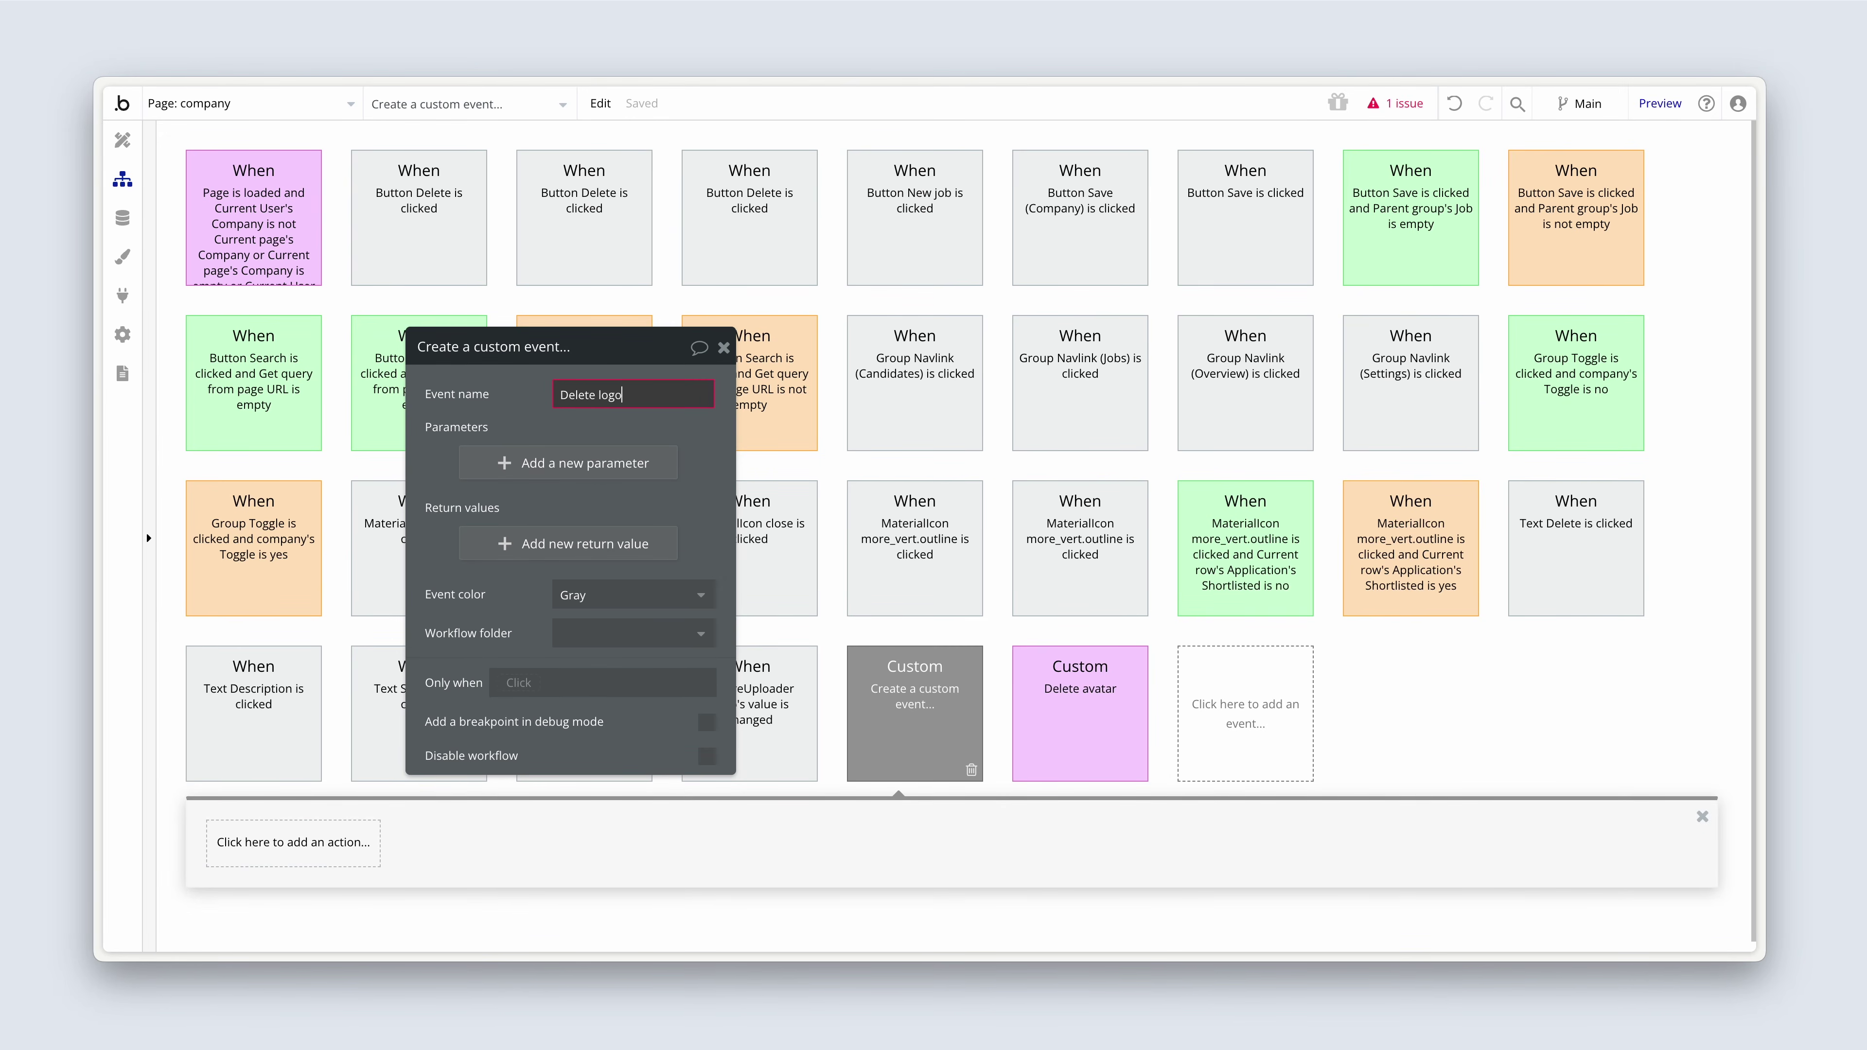
left_click(610, 594)
left_click(619, 806)
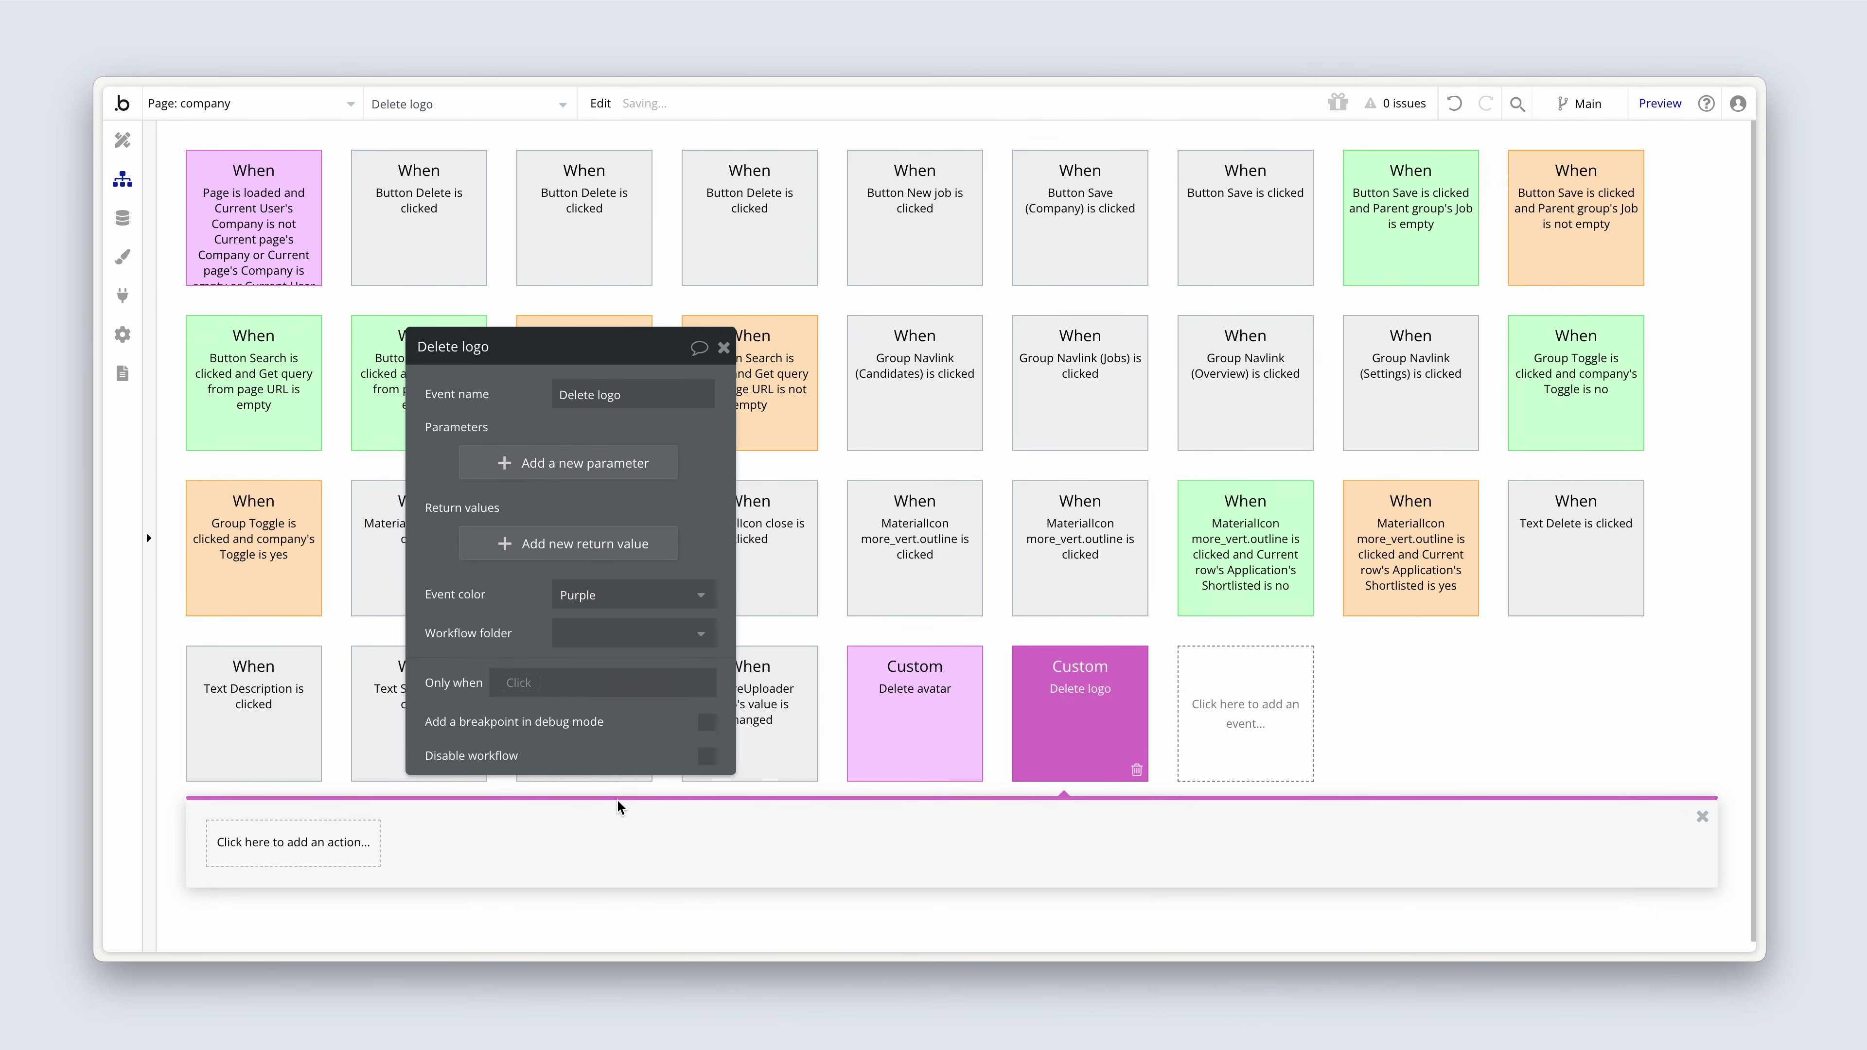
left_click(292, 841)
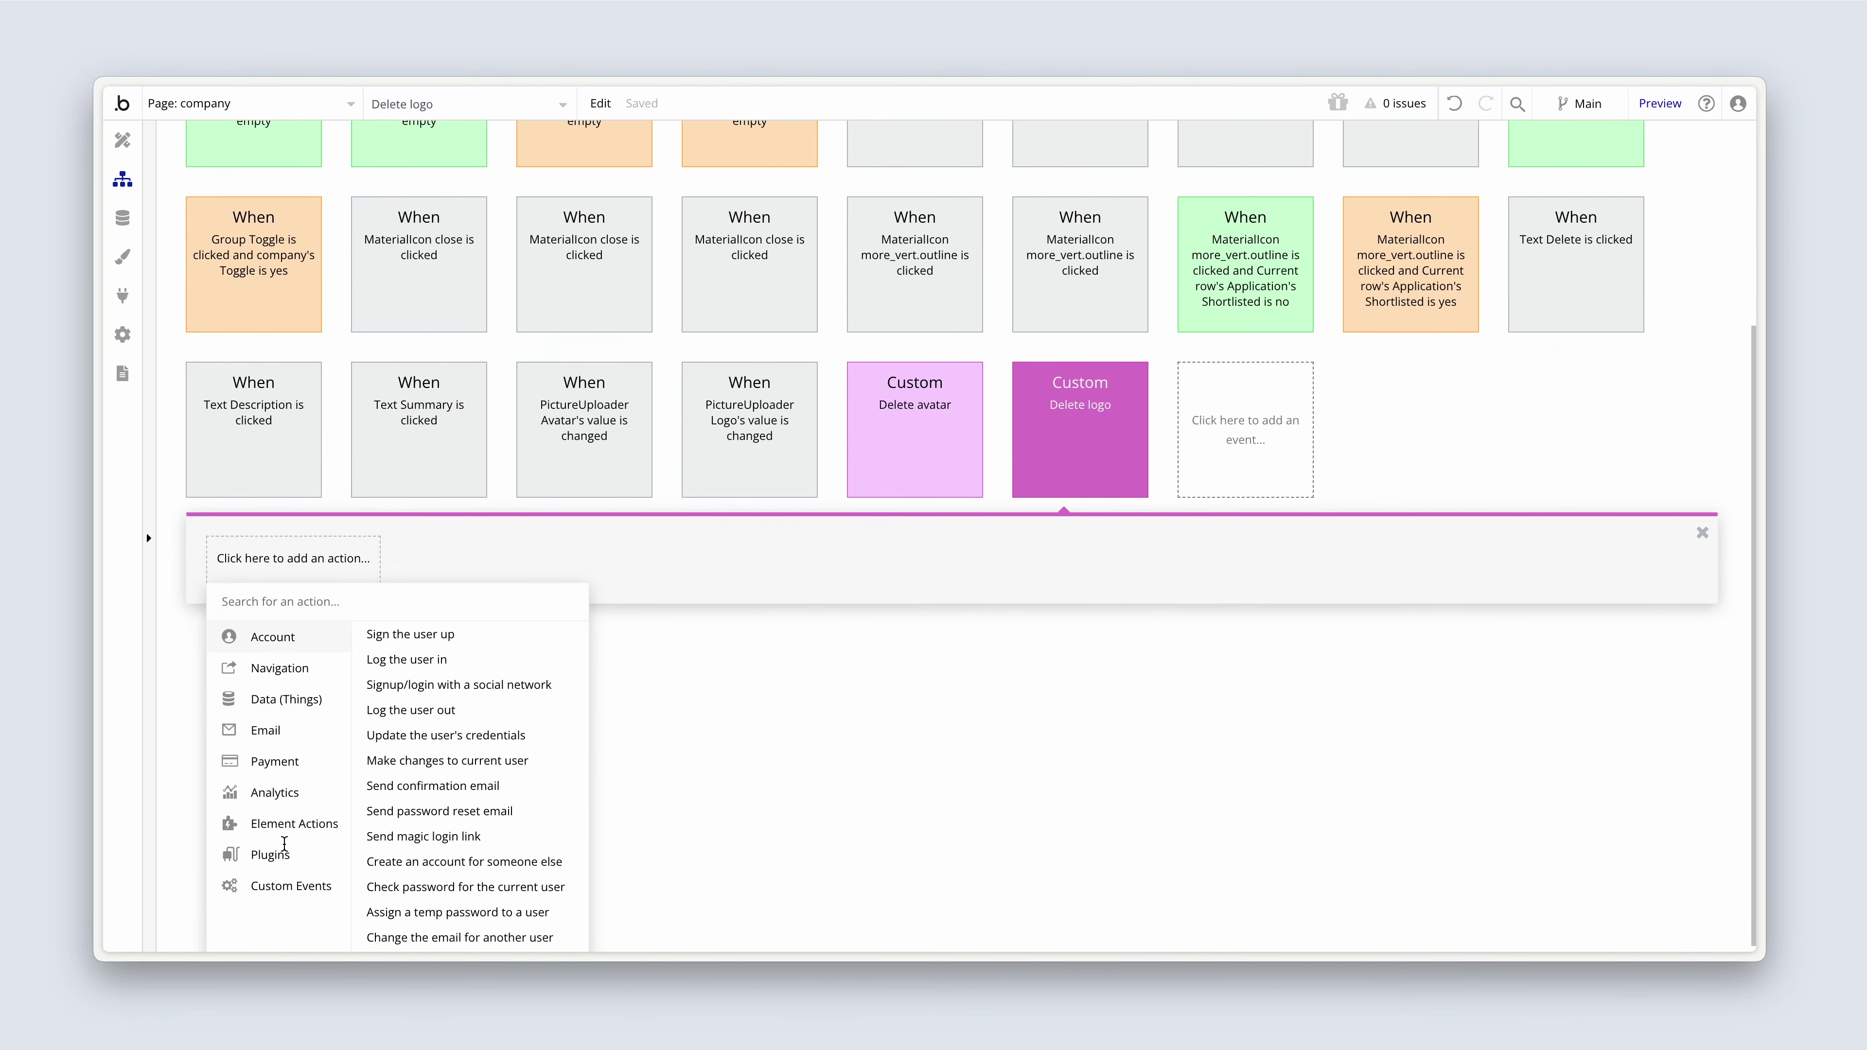
- Add a Delete an uploaded file step with File URL set to Current page's Company's Logo
mouse_move(291, 666)
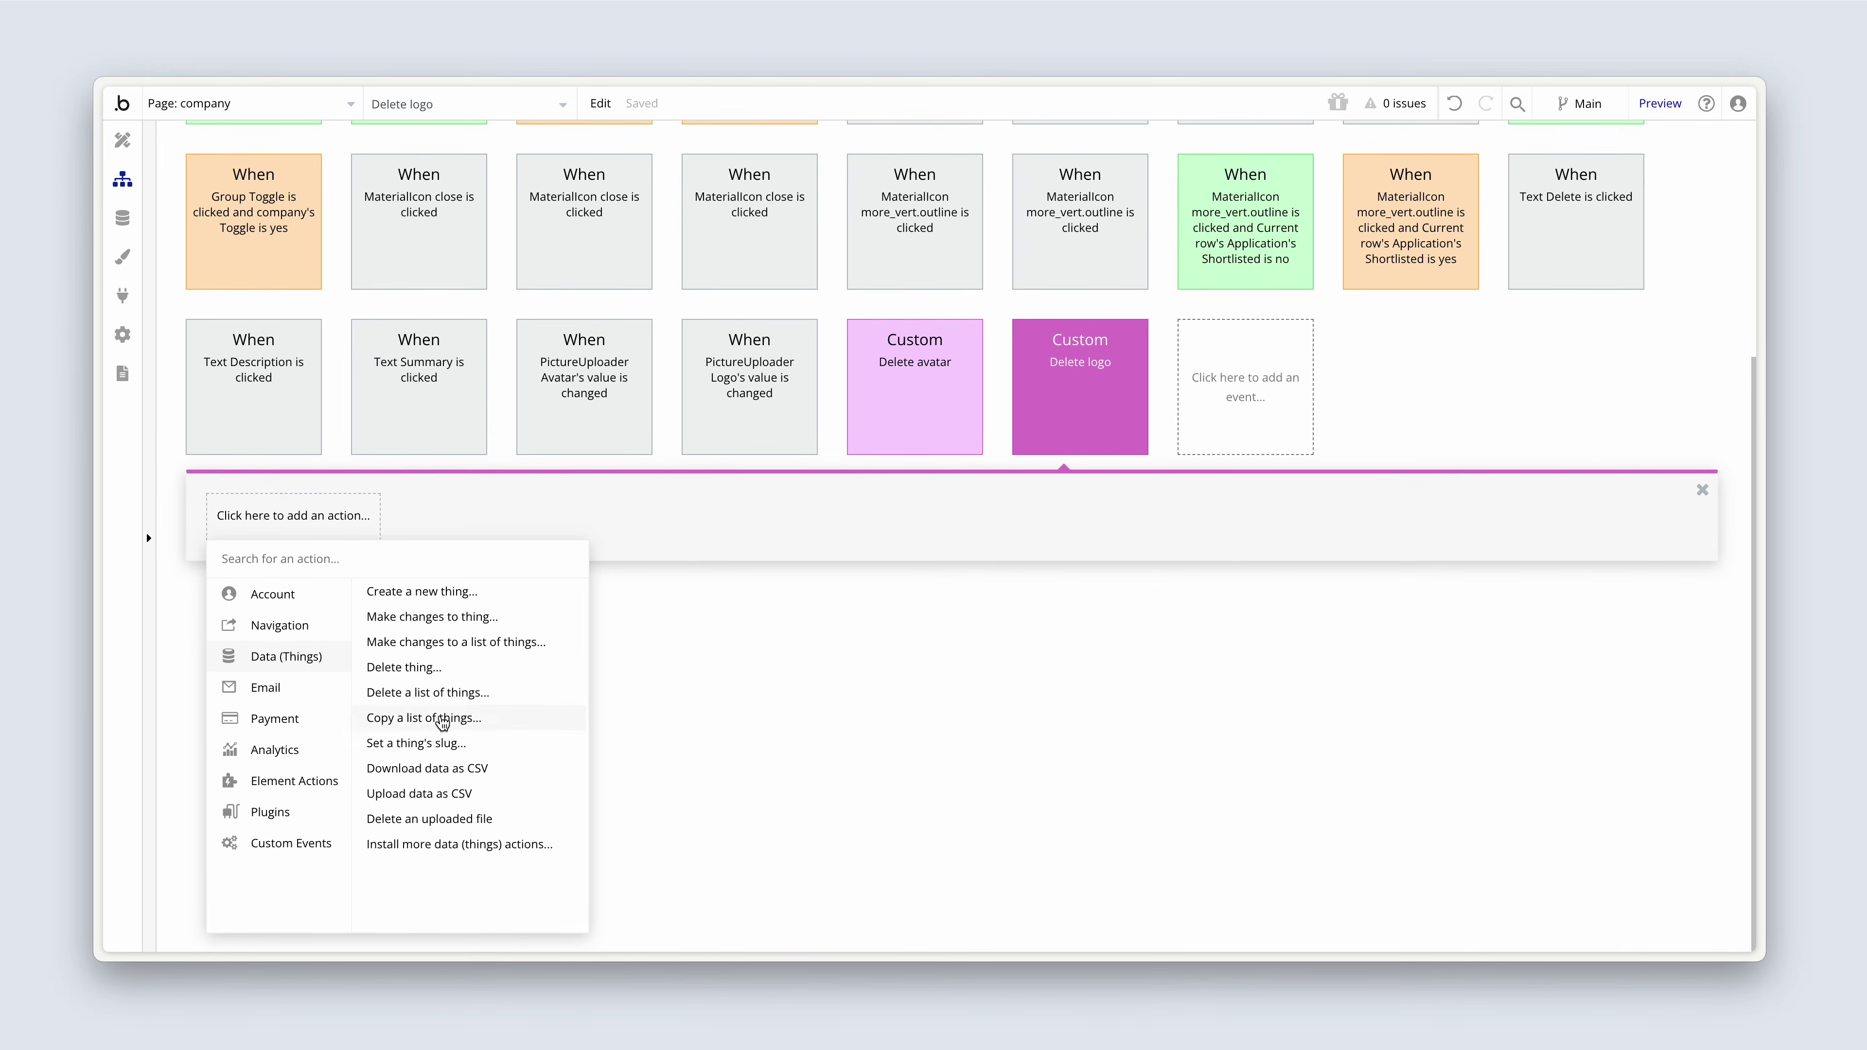
left_click(429, 819)
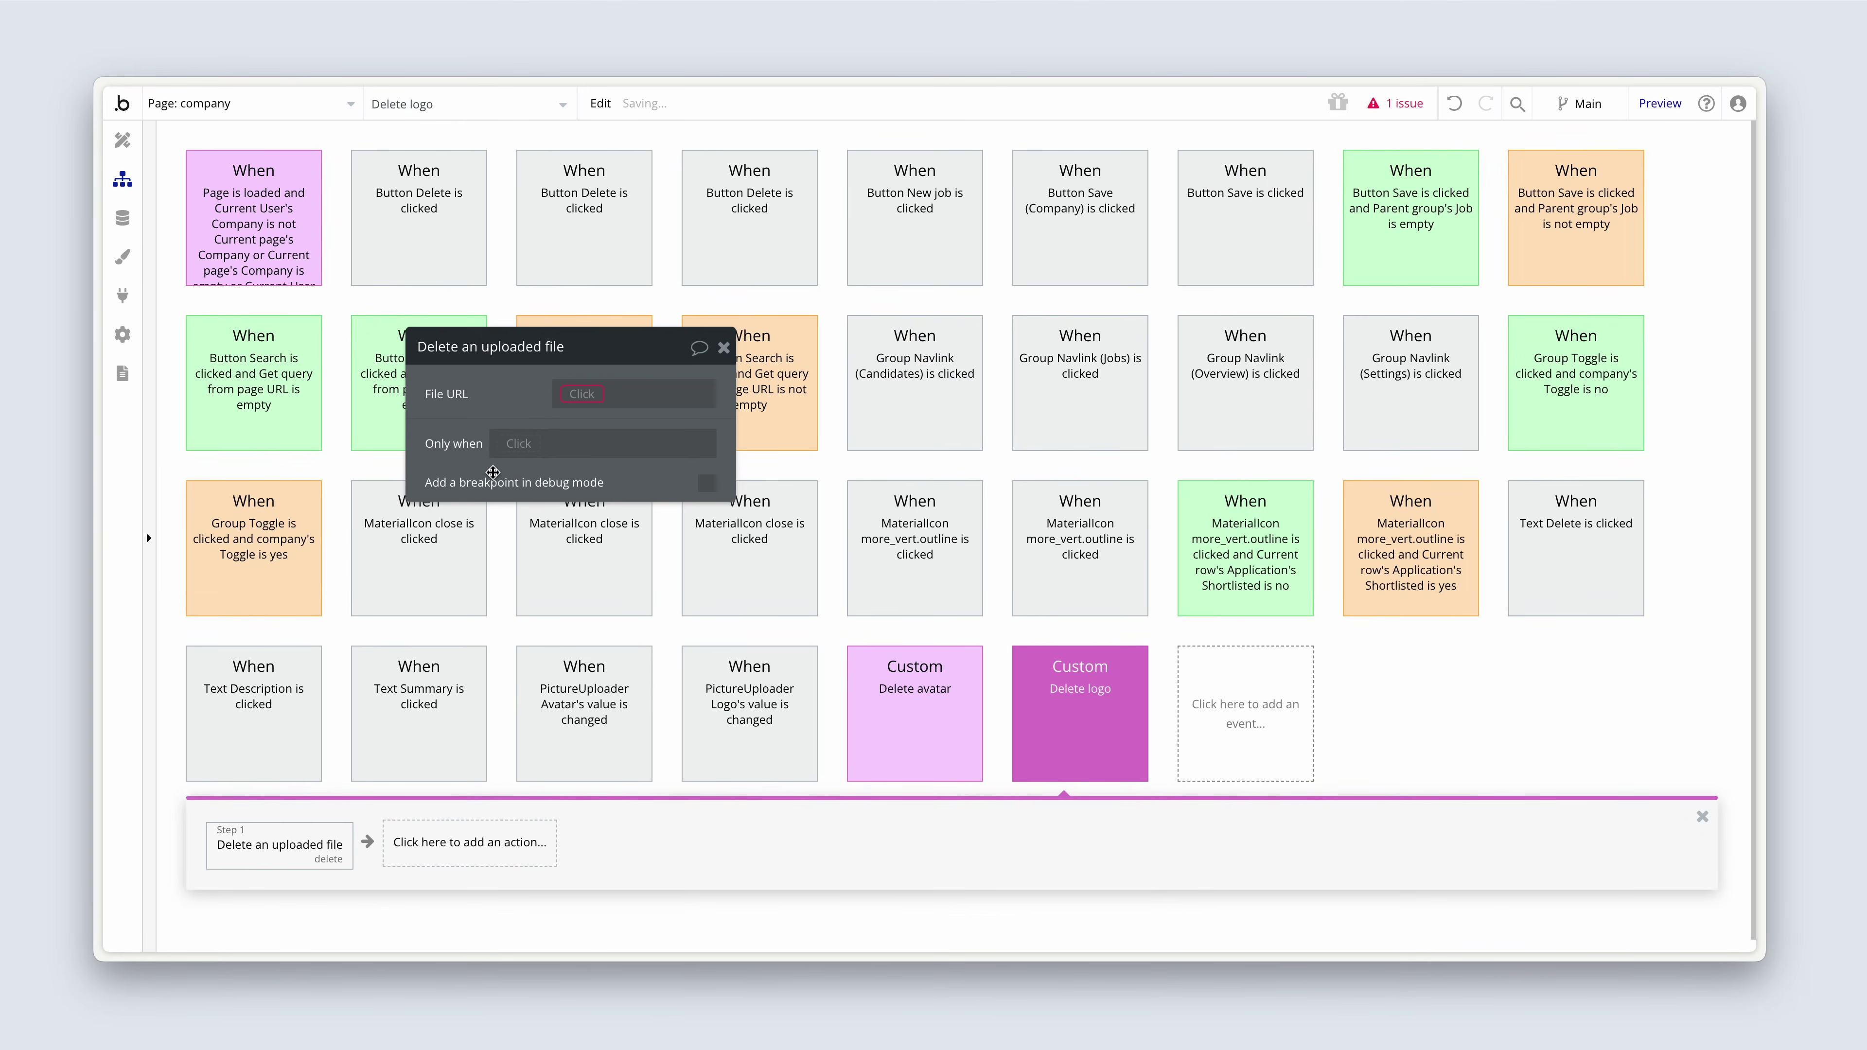
left_click_drag(477, 436, 454, 802)
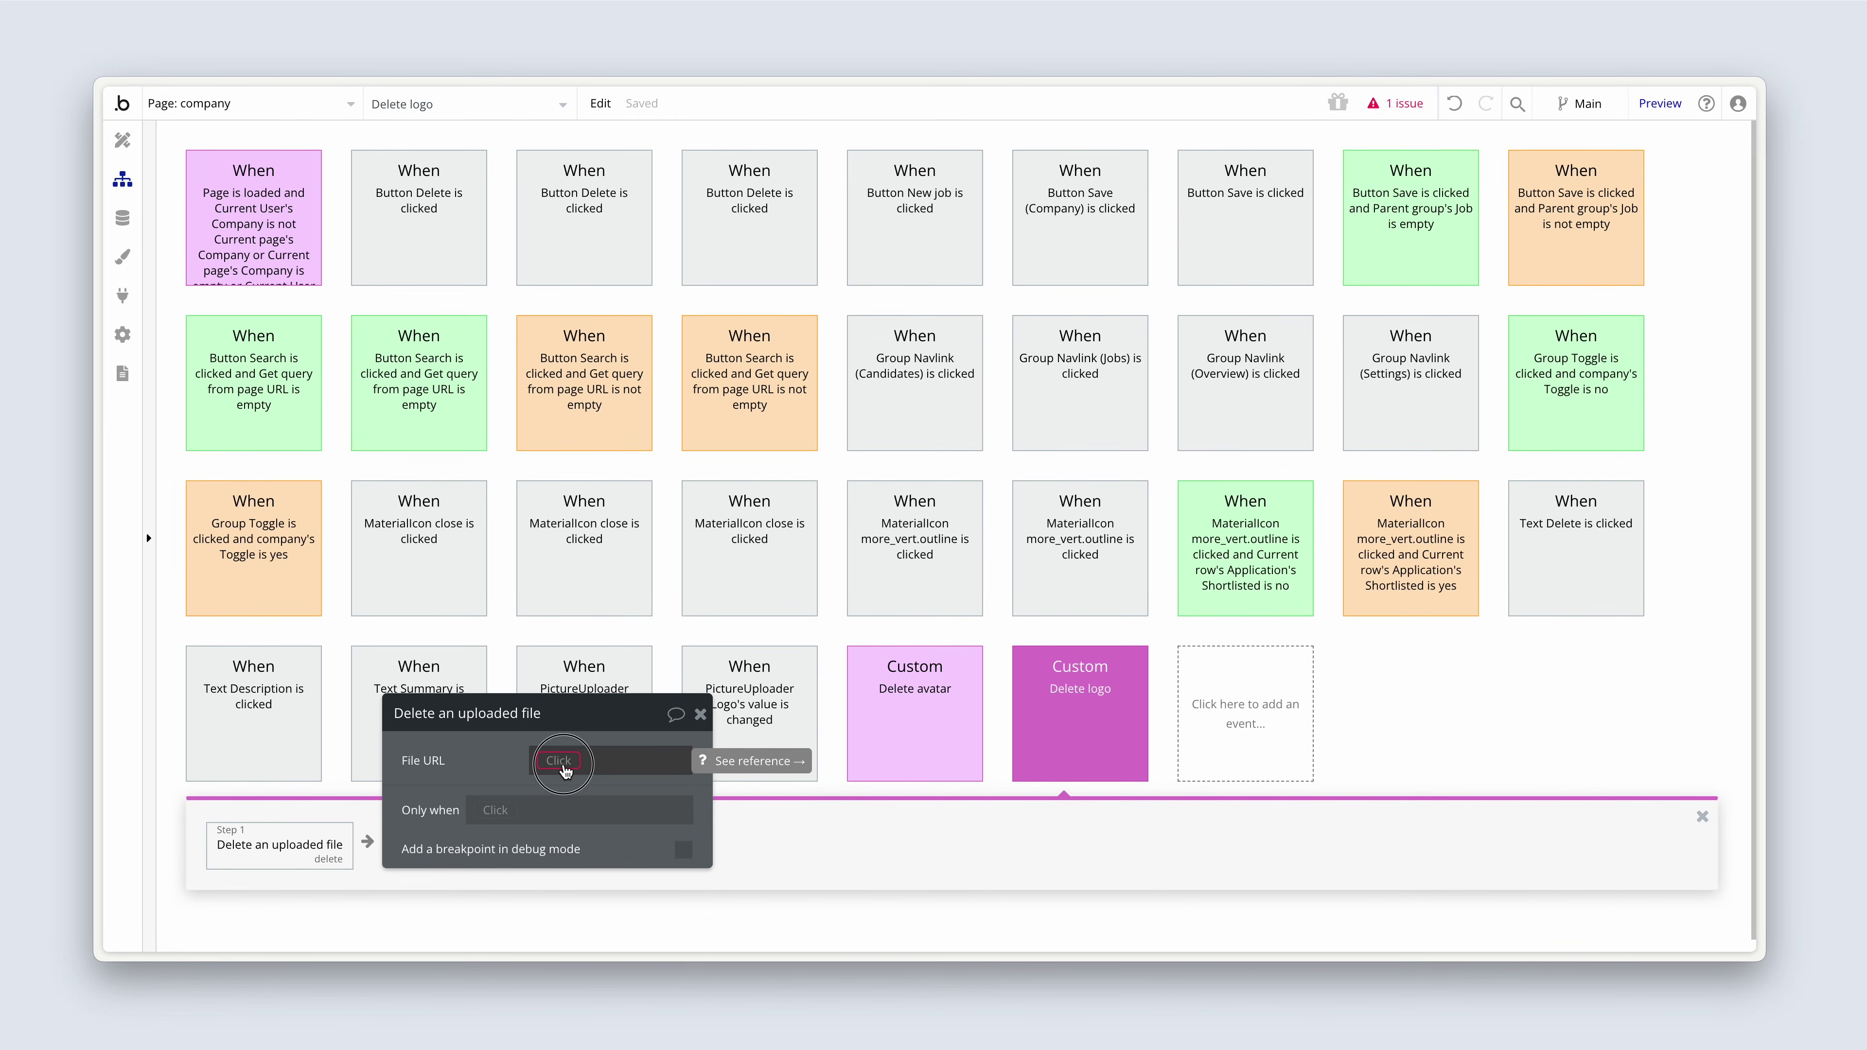
left_click(562, 764)
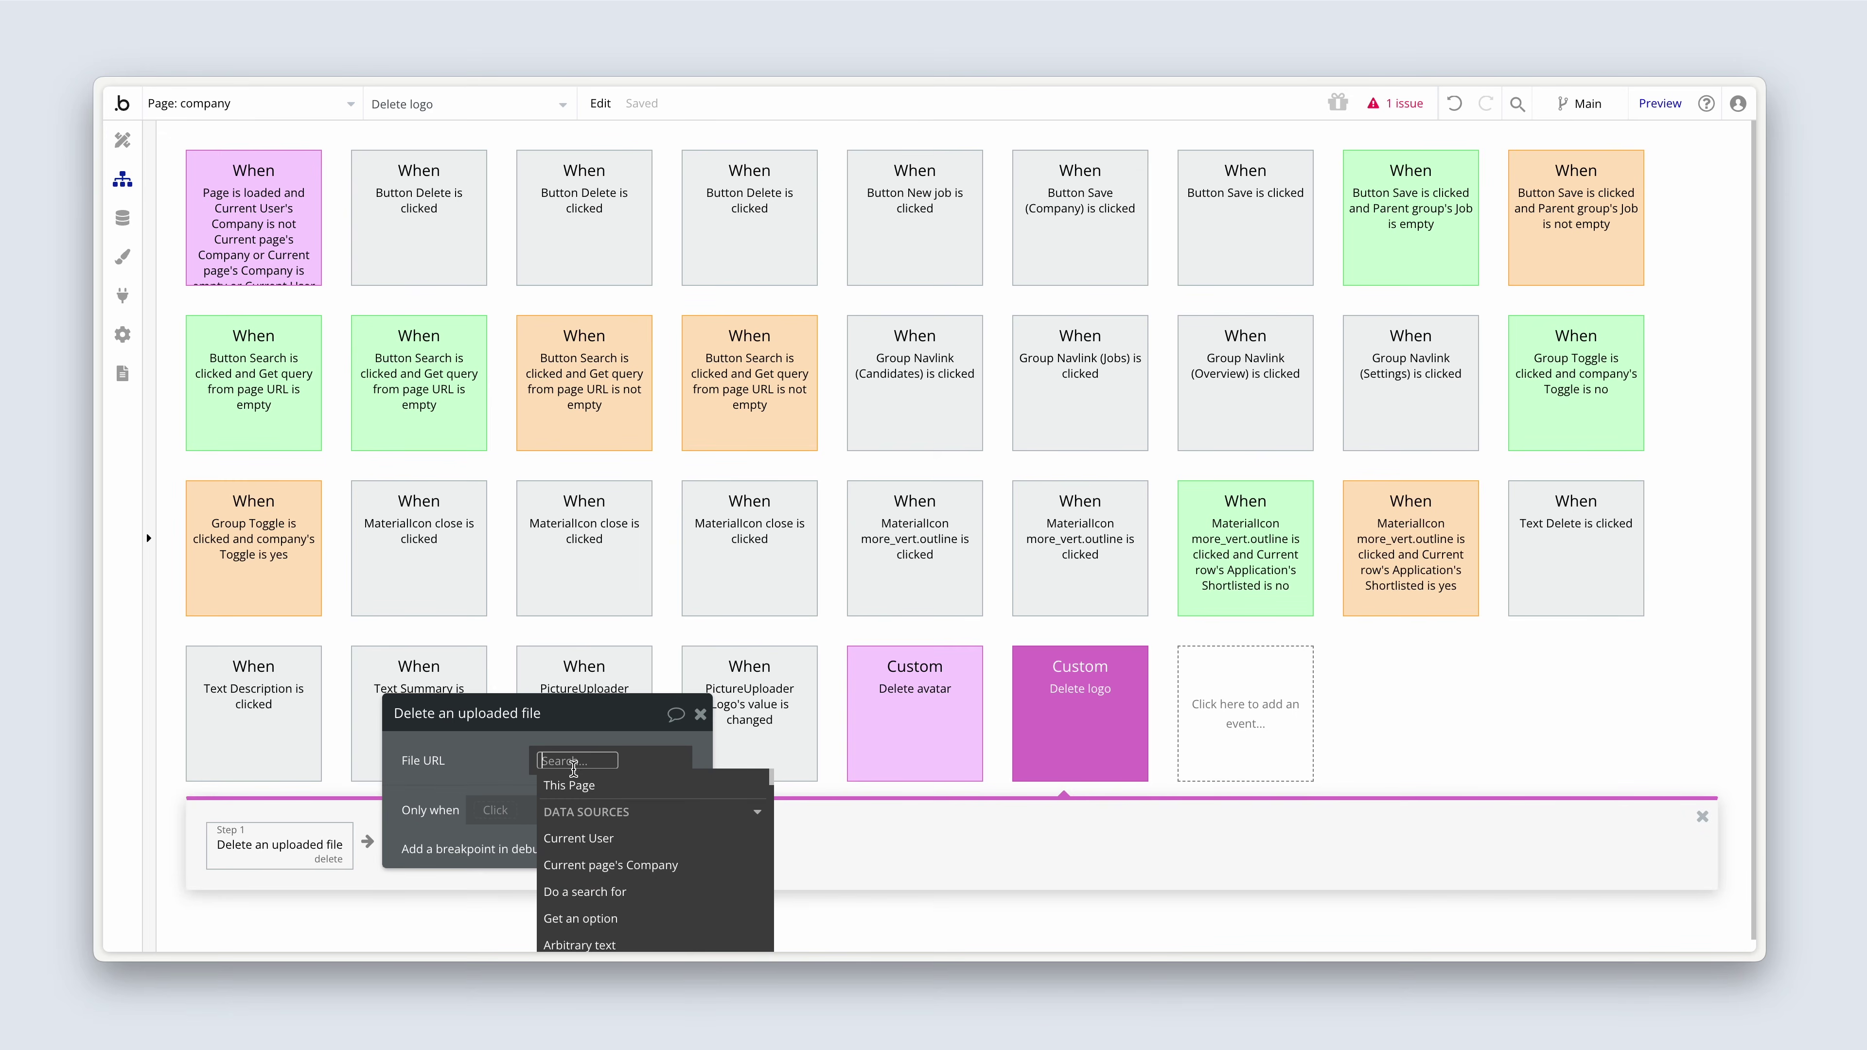
left_click(698, 865)
scroll(698, 866, "down", 2)
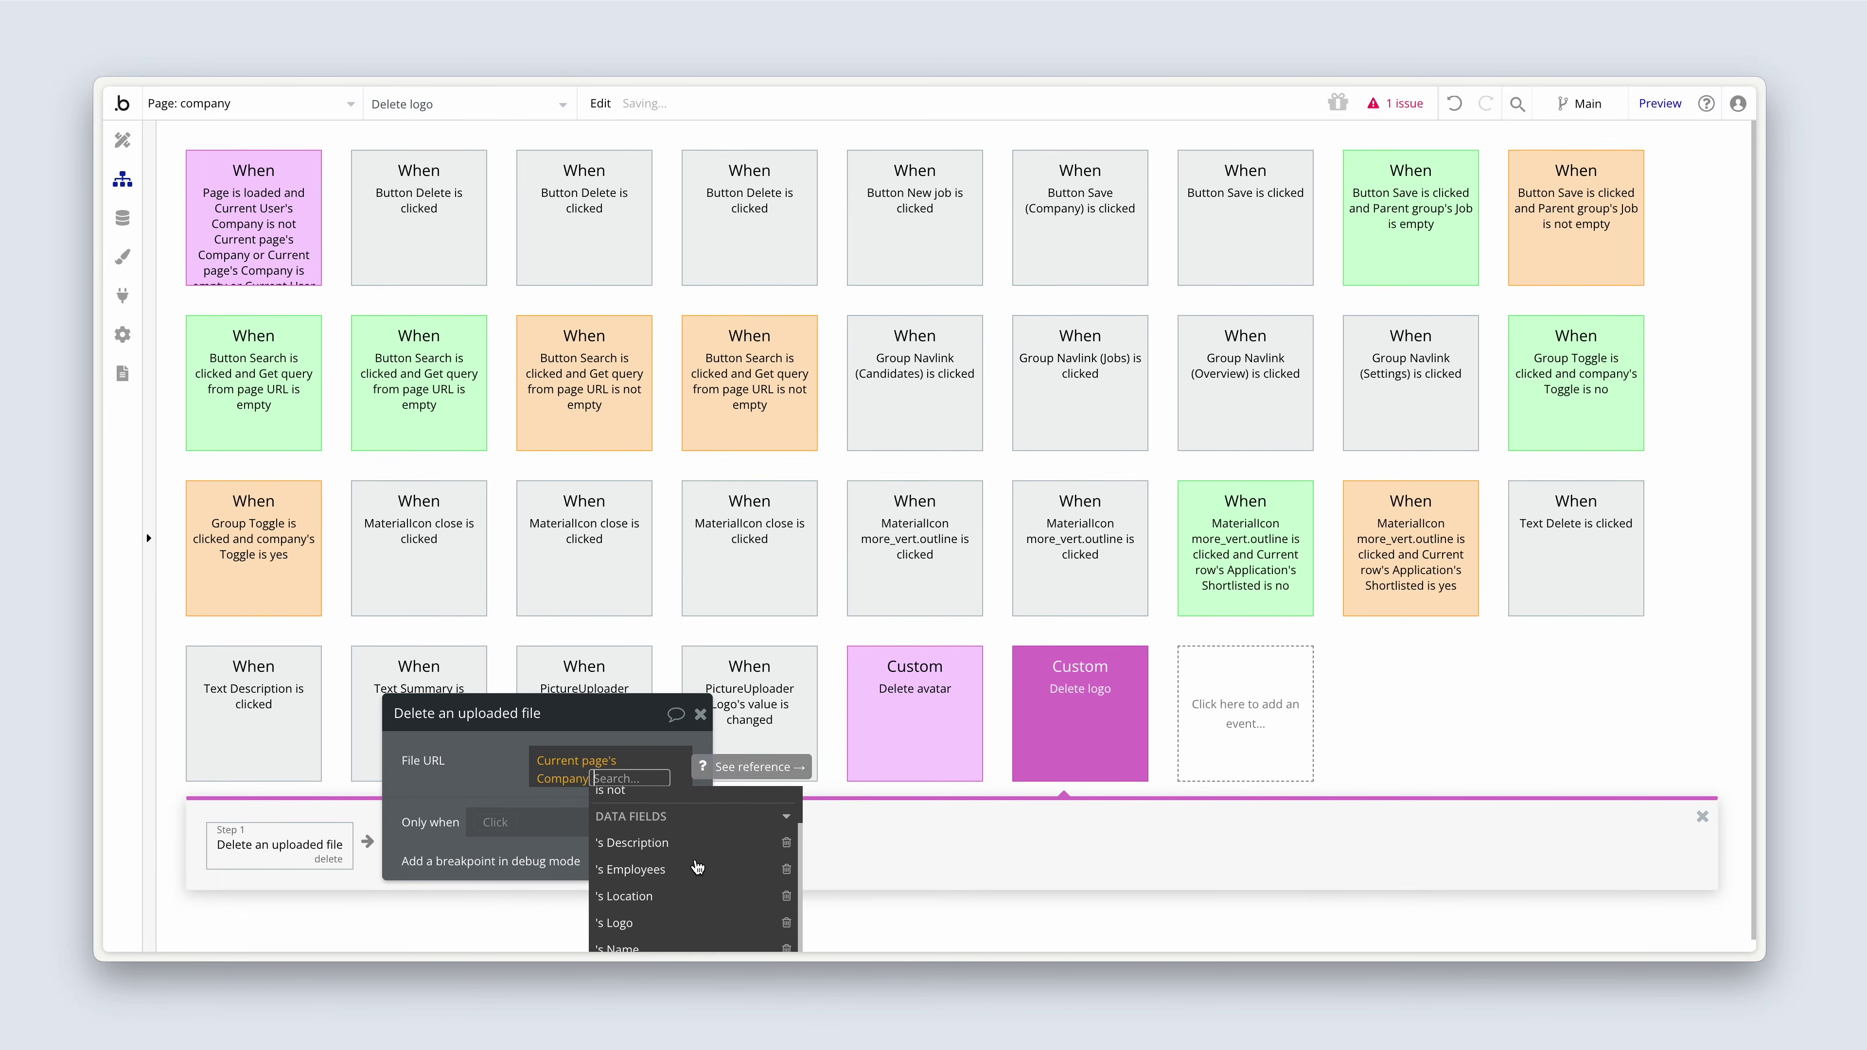
left_click(672, 929)
left_click(506, 780)
left_click_drag(506, 781, 702, 772)
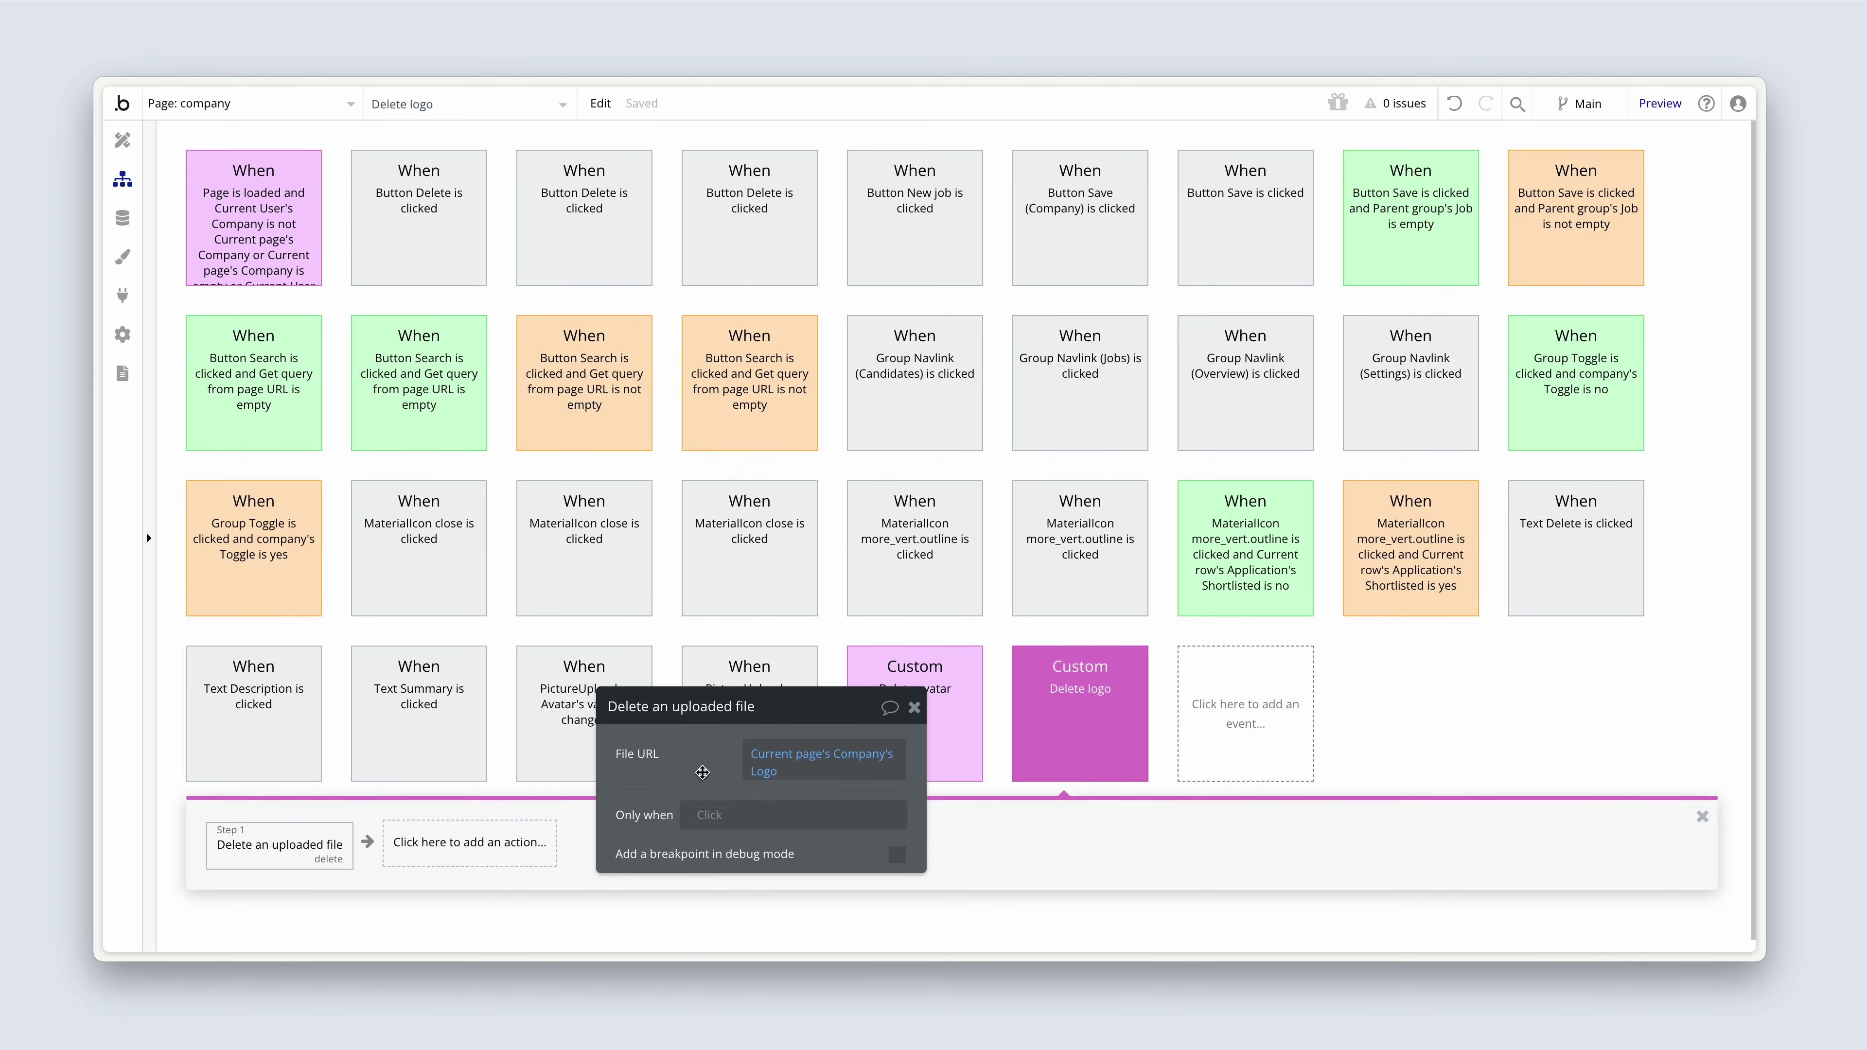
left_click(514, 849)
mouse_move(485, 800)
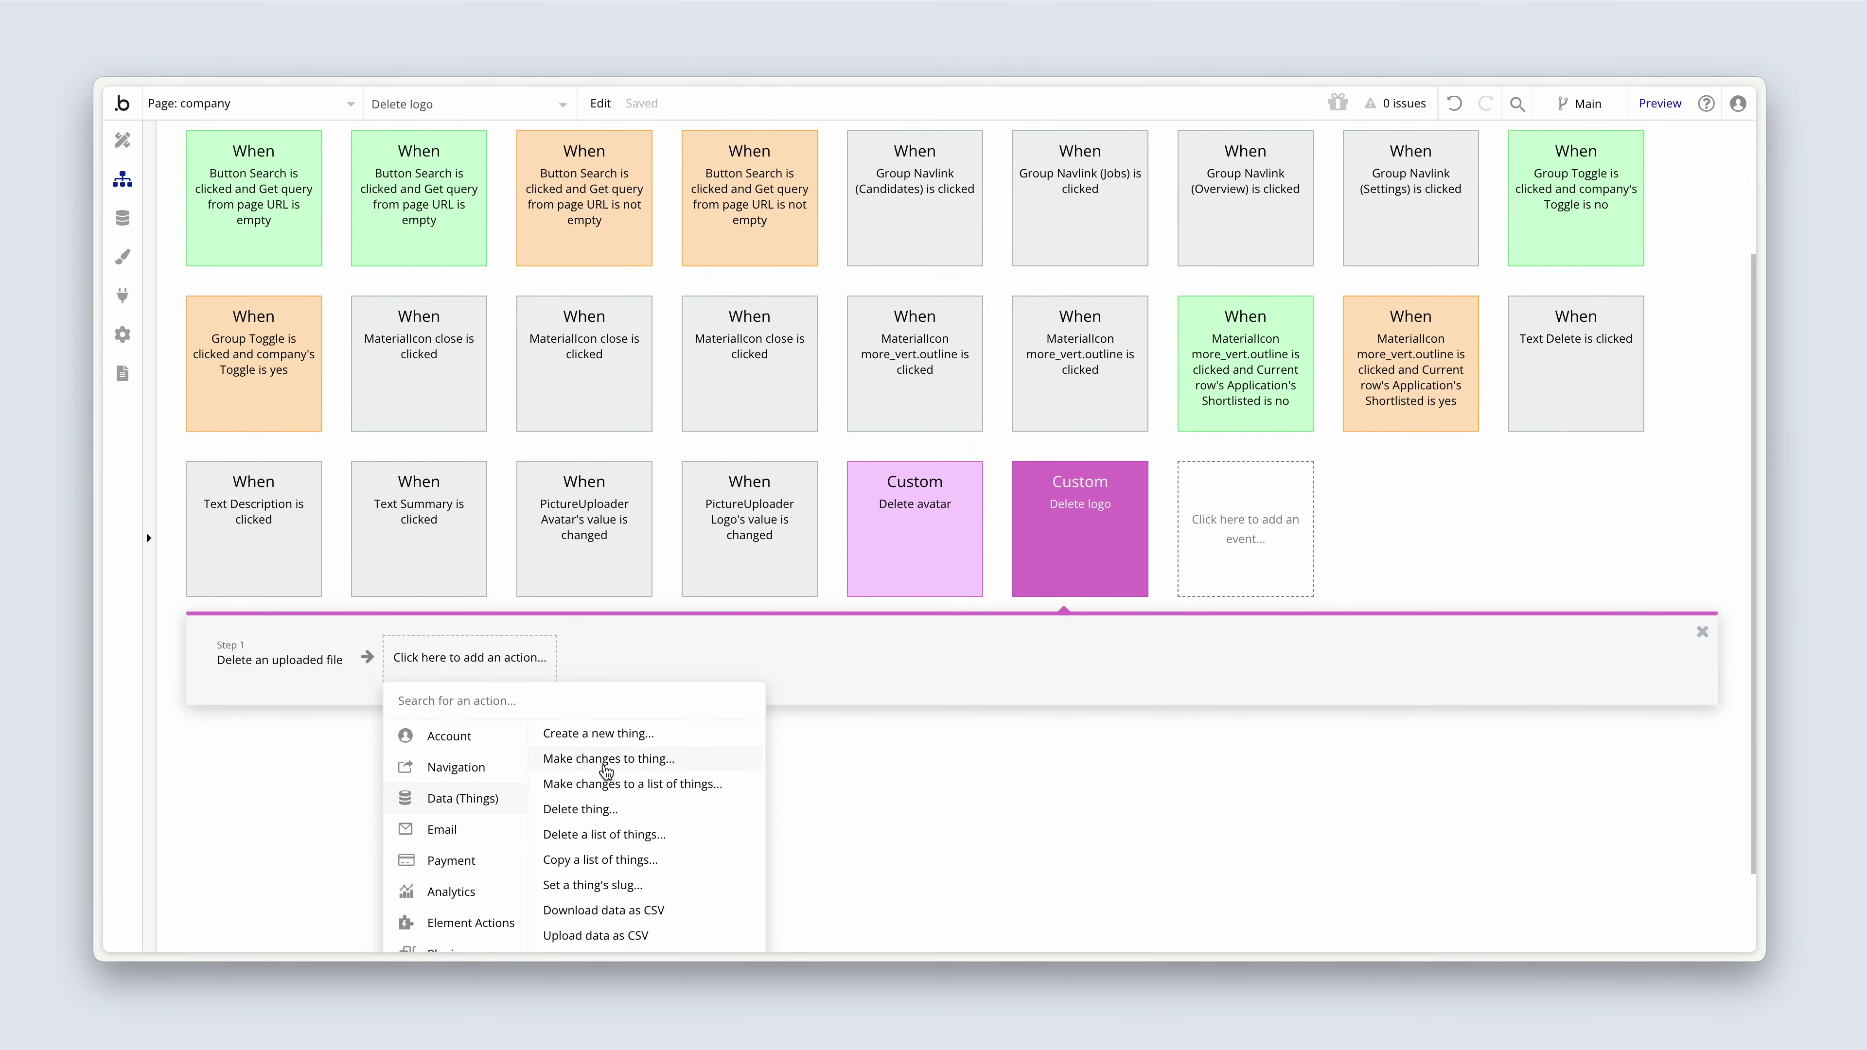
- Add a Make changes to Current page's Company step that empties the Logo field
left_click(611, 760)
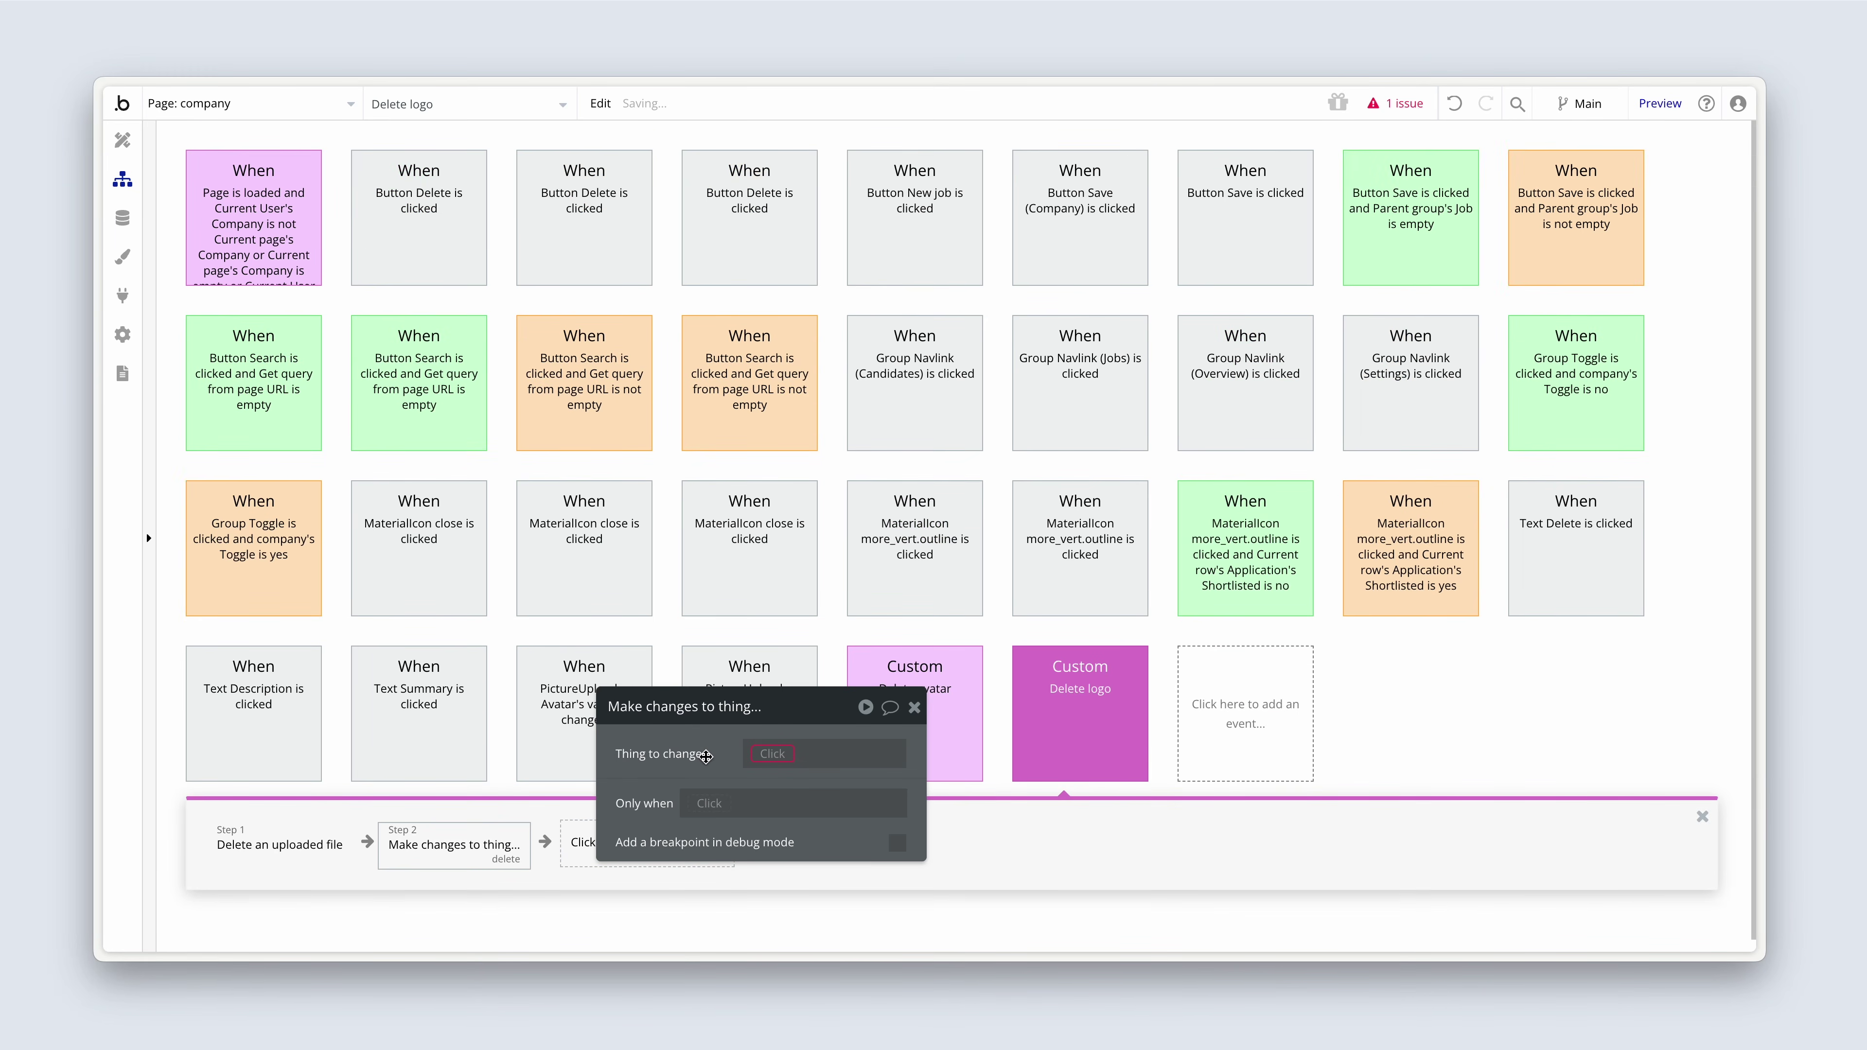
left_click(771, 754)
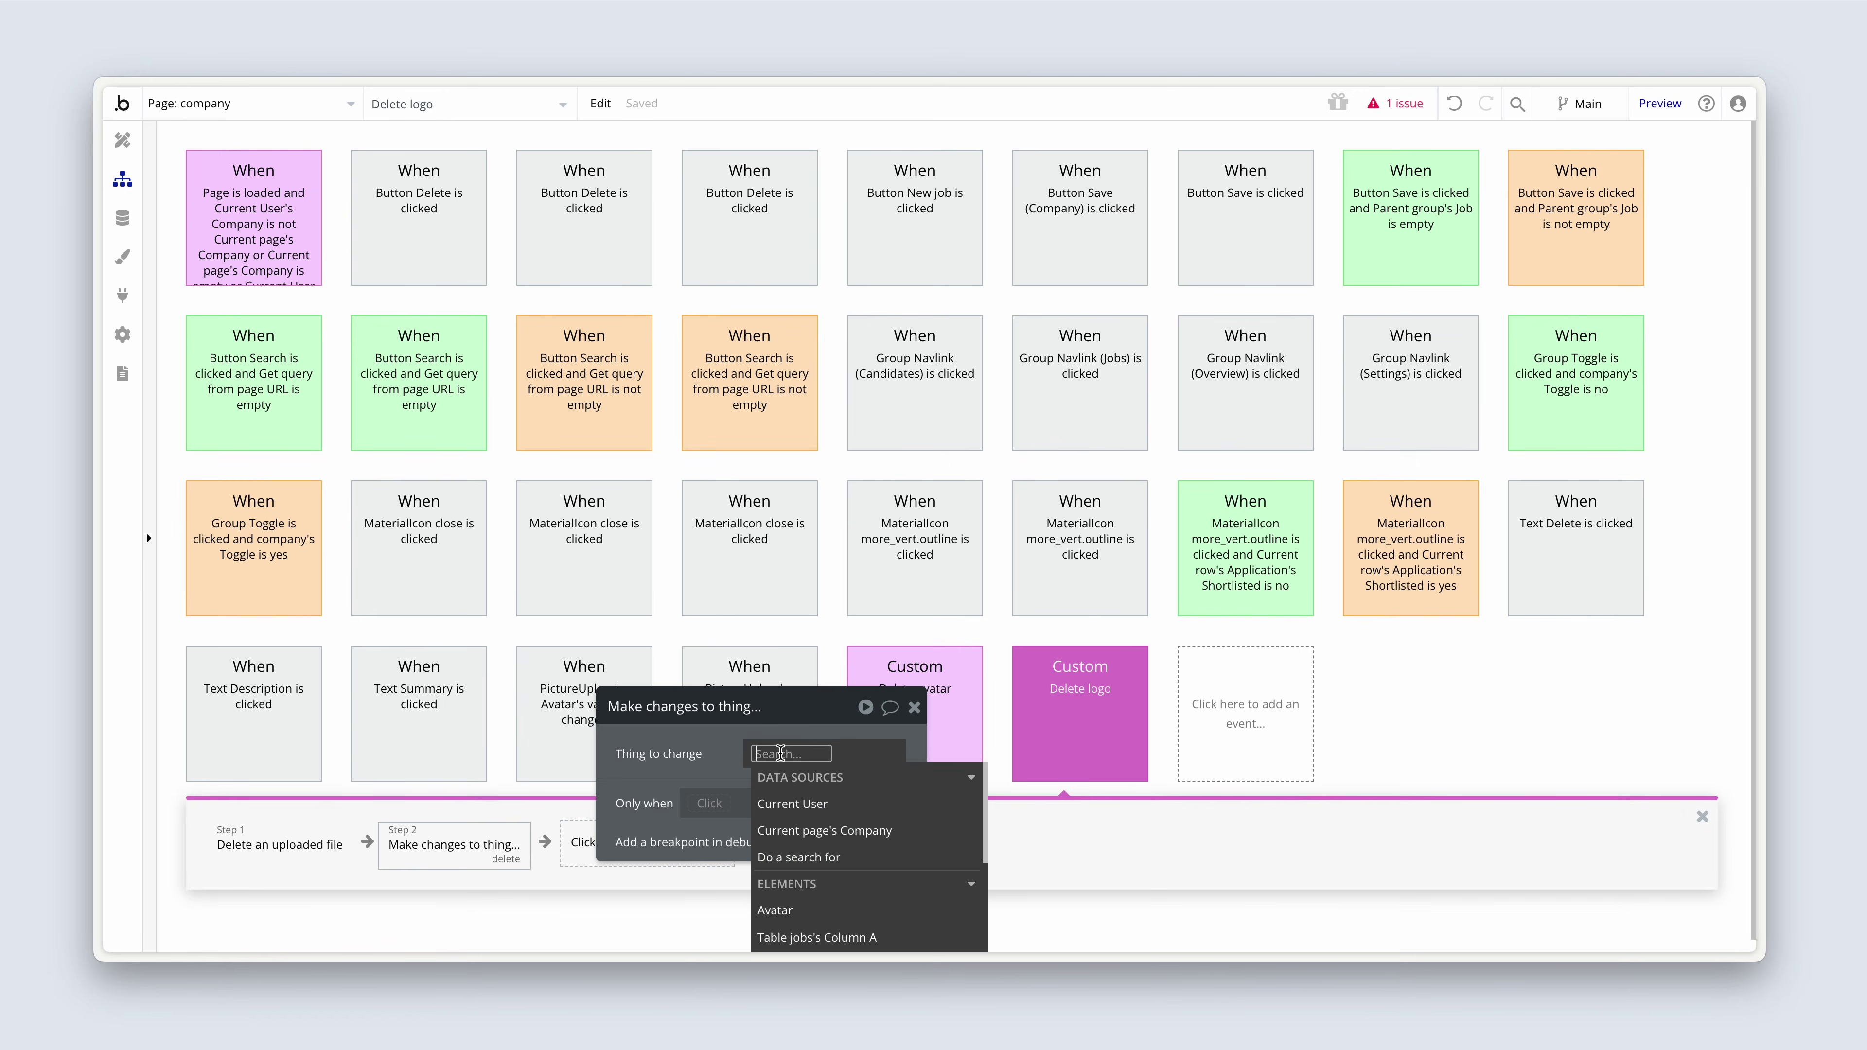
left_click(919, 831)
scroll(897, 875, "down", 3)
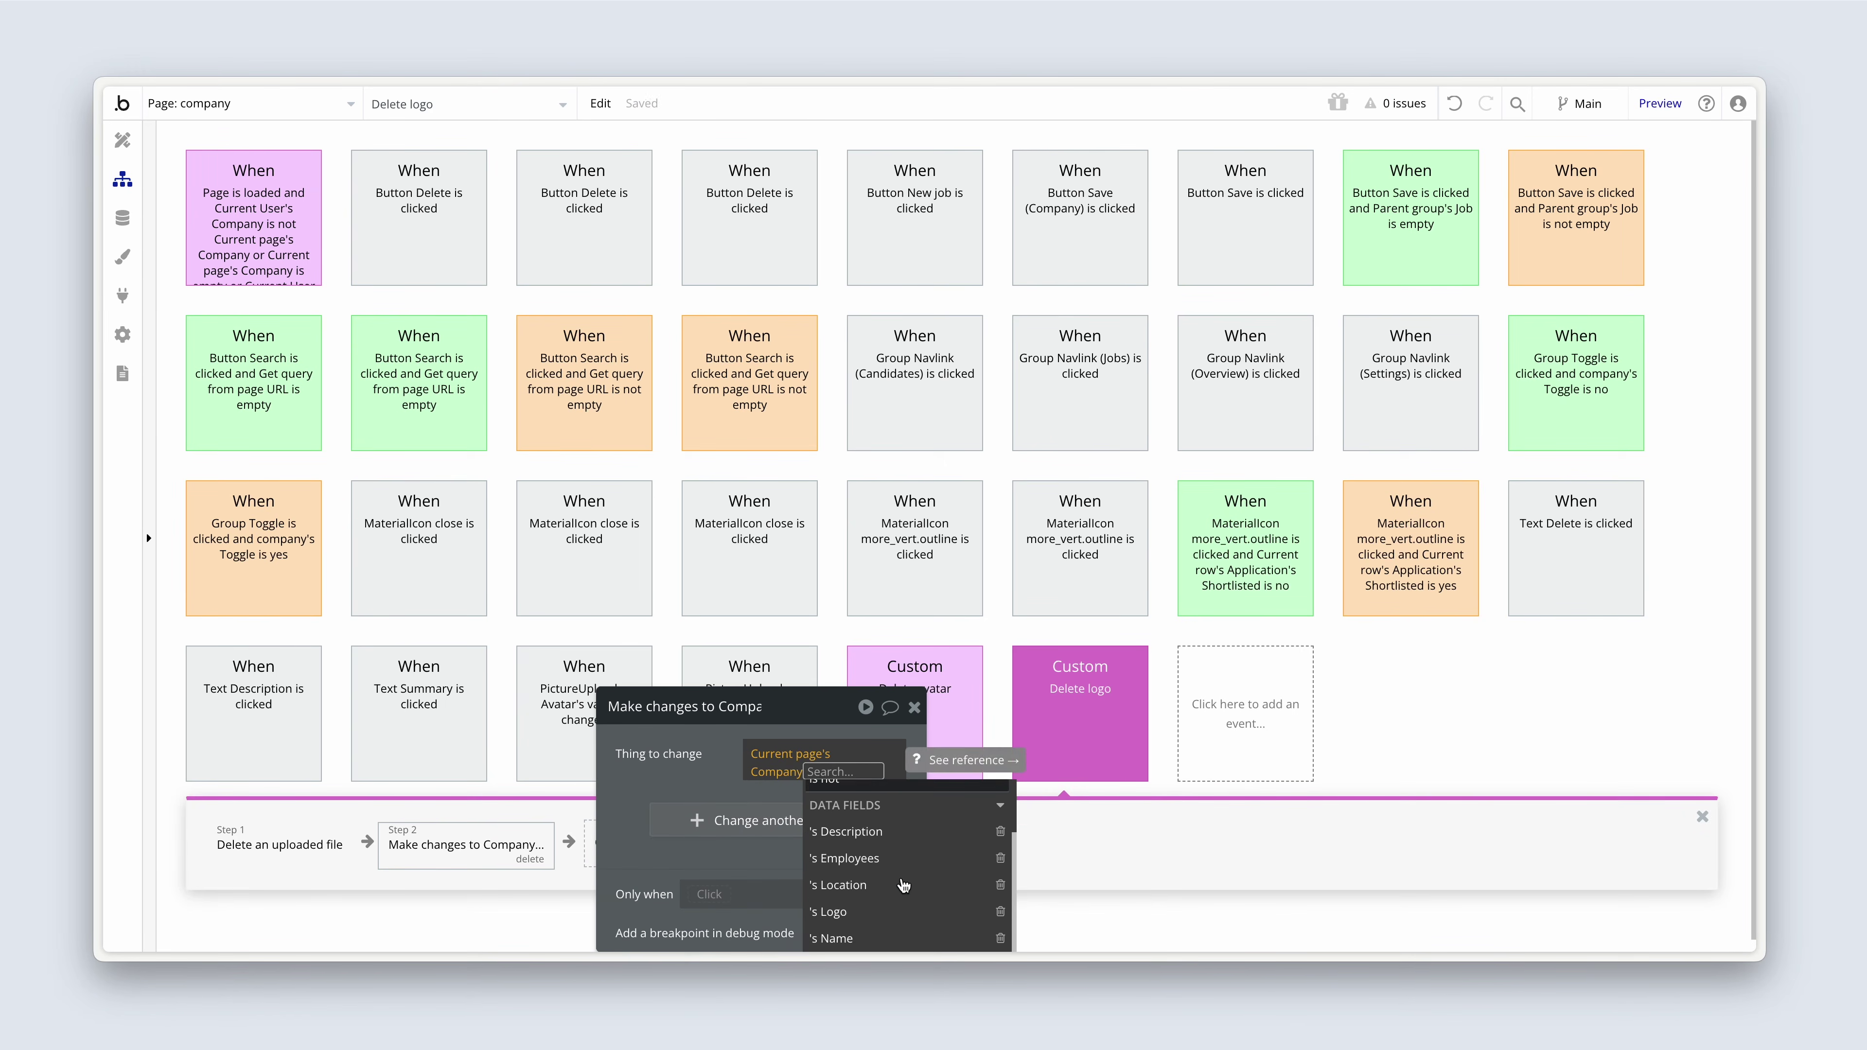
left_click(886, 911)
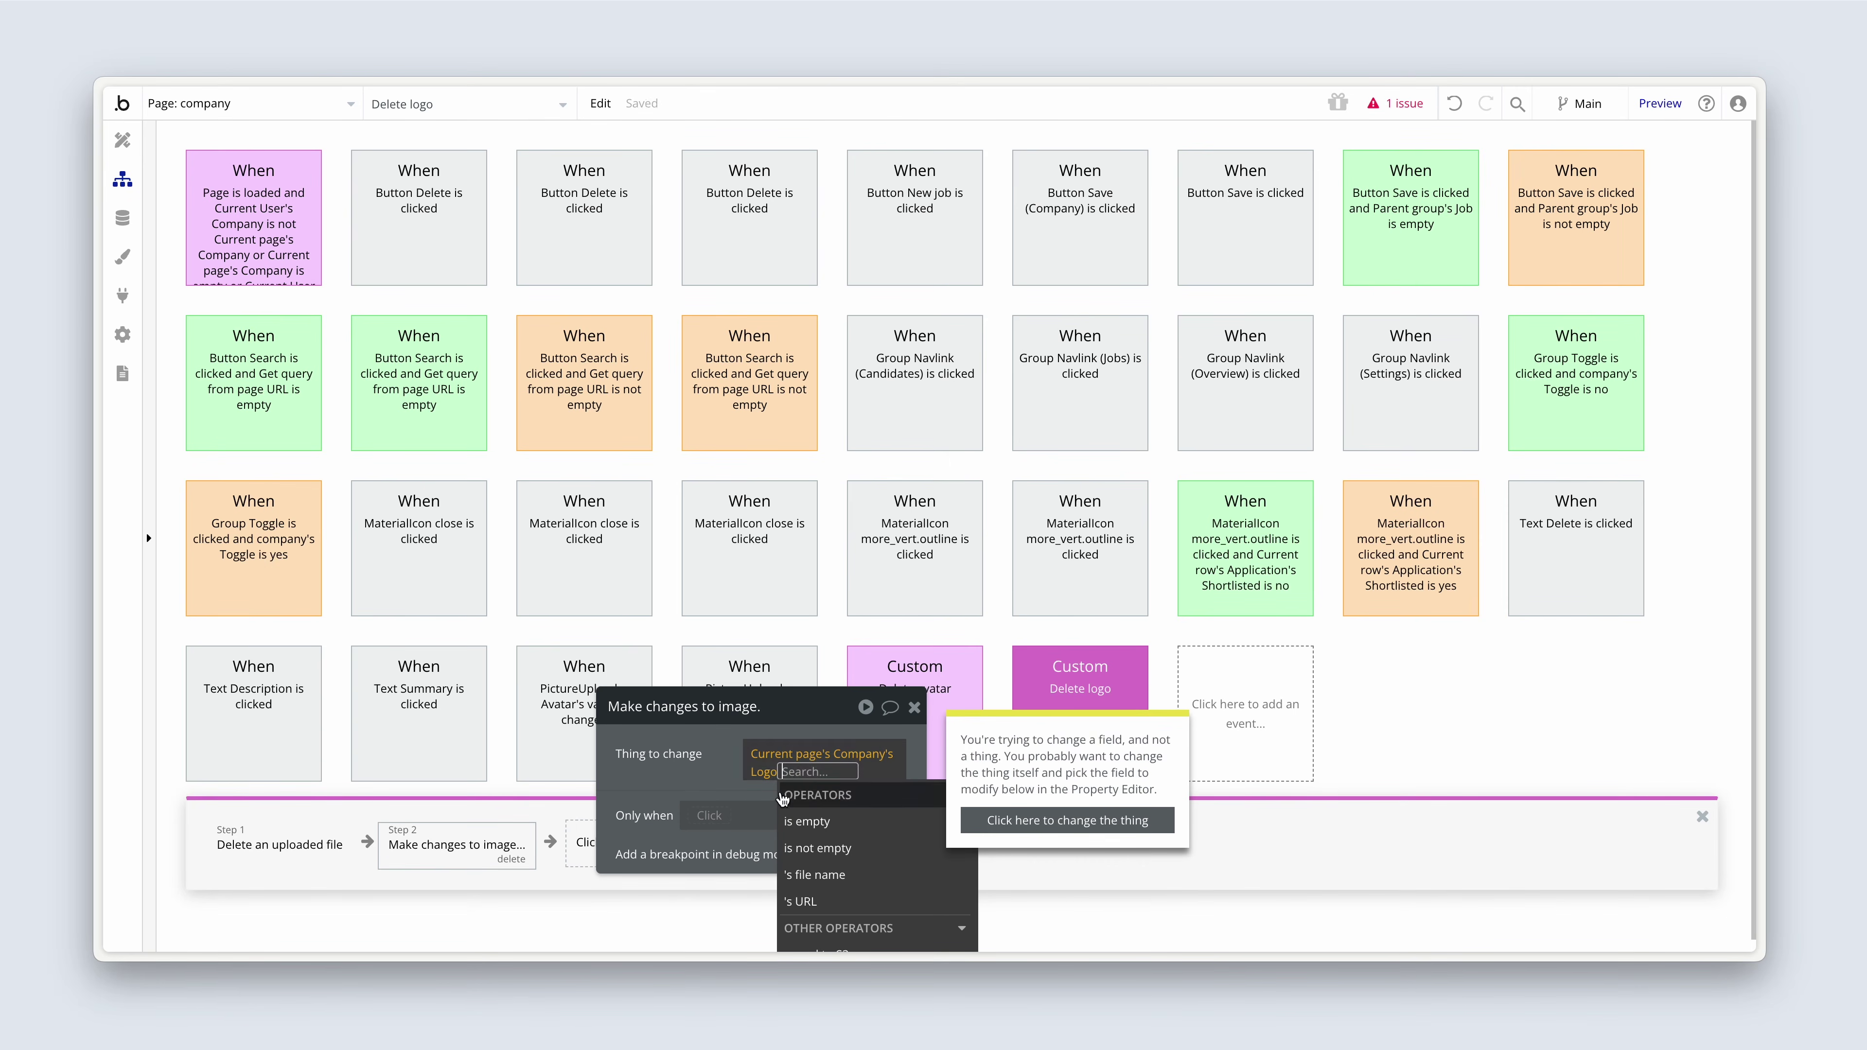
left_click(765, 772)
key("BackSpace")
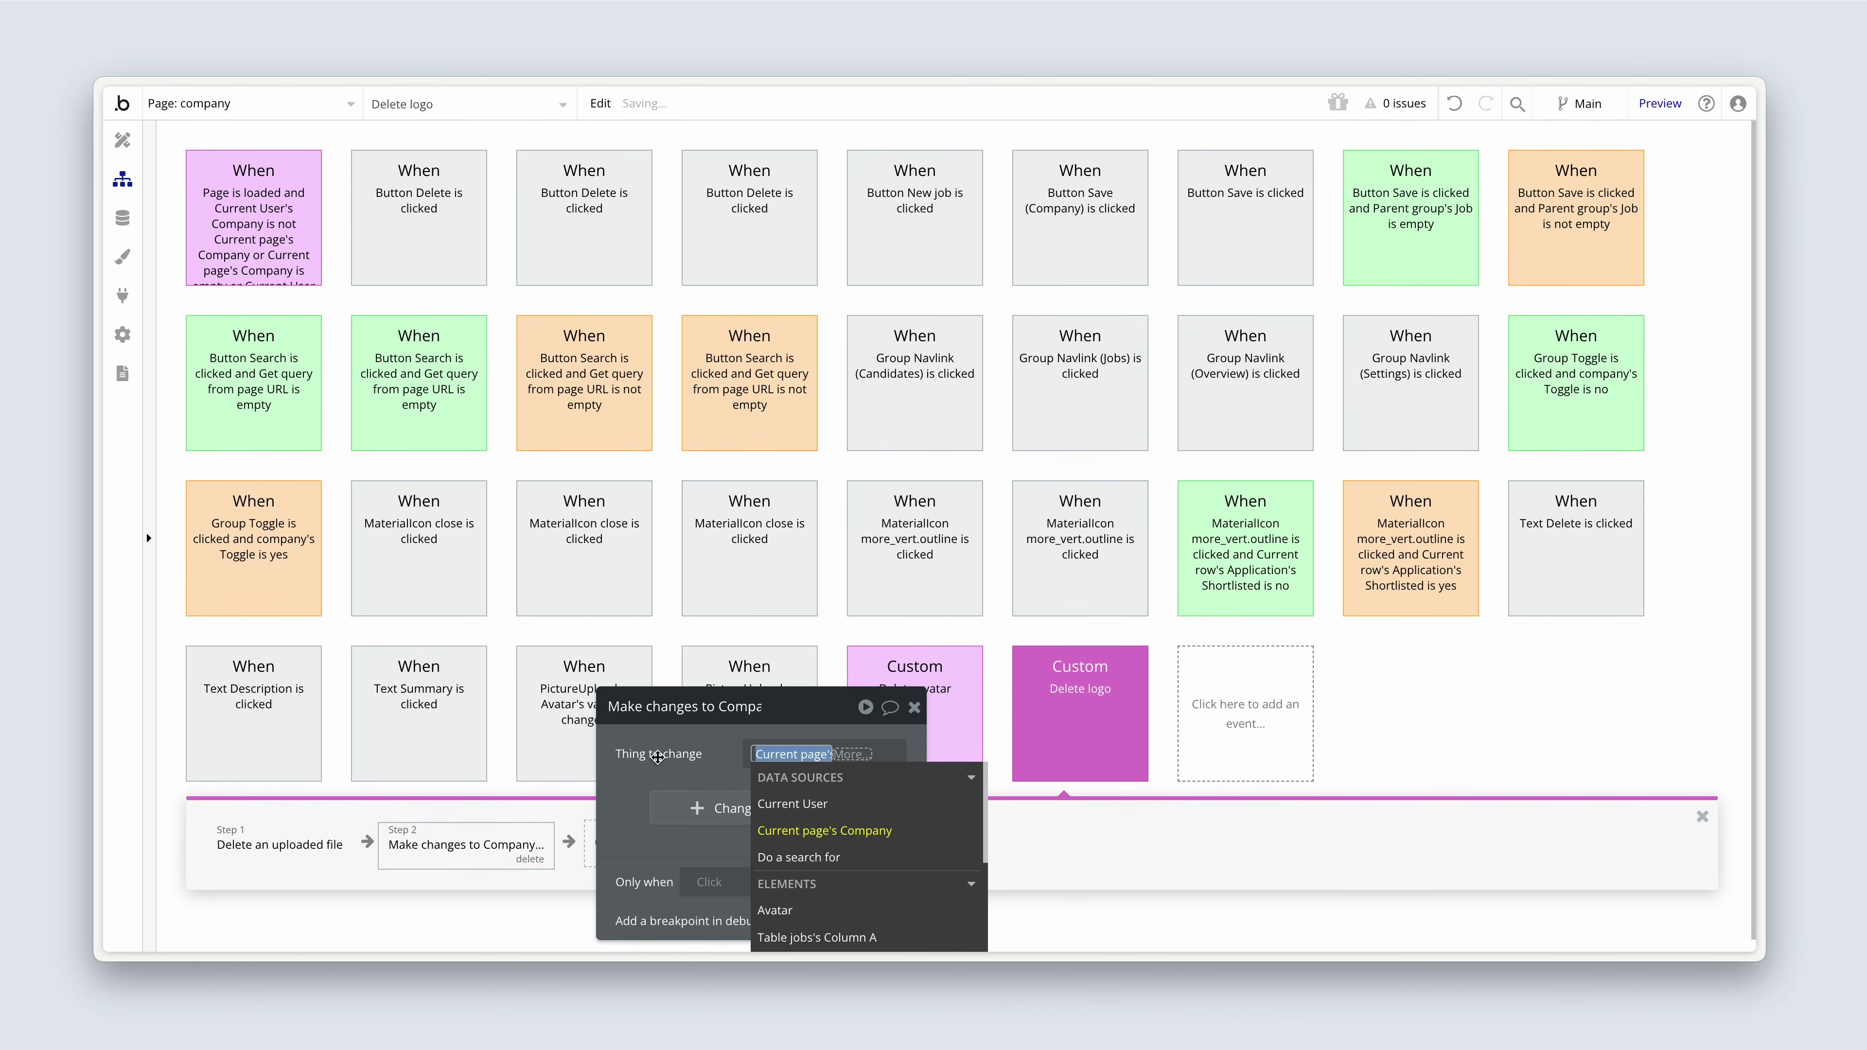
left_click(675, 766)
left_click(695, 809)
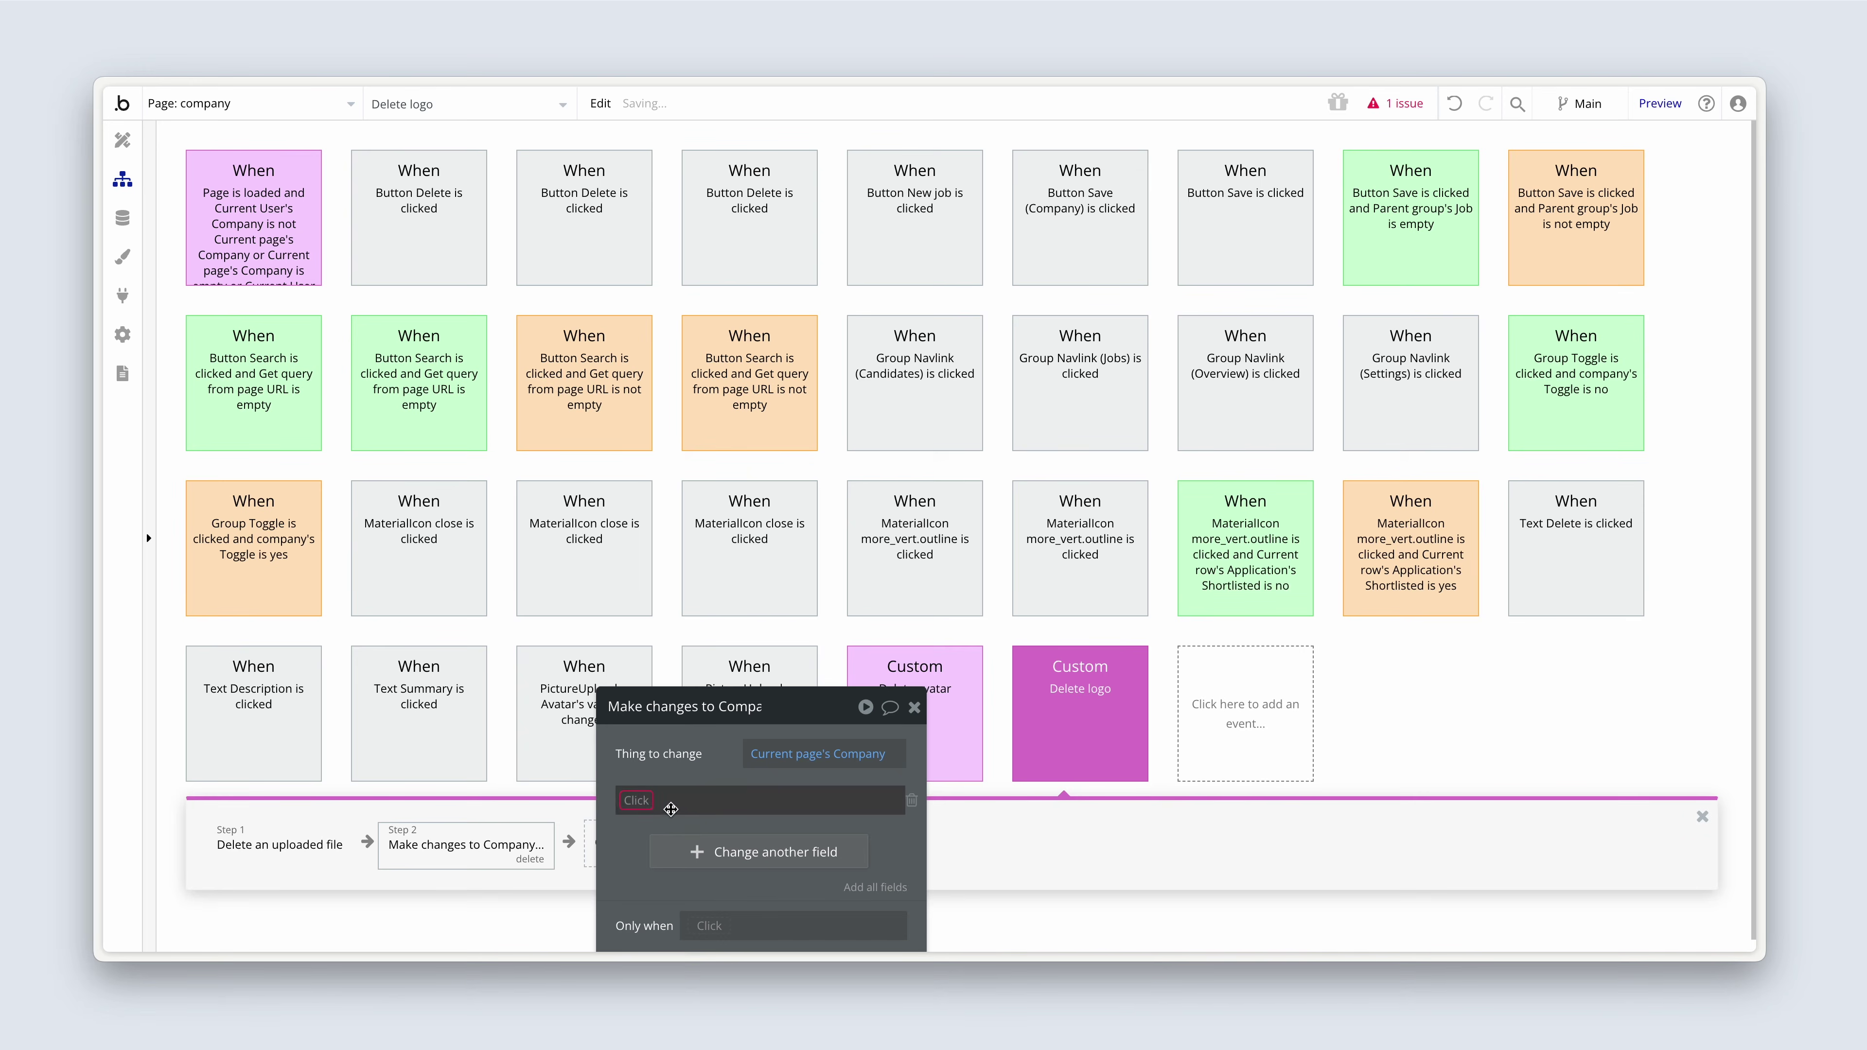
left_click(678, 911)
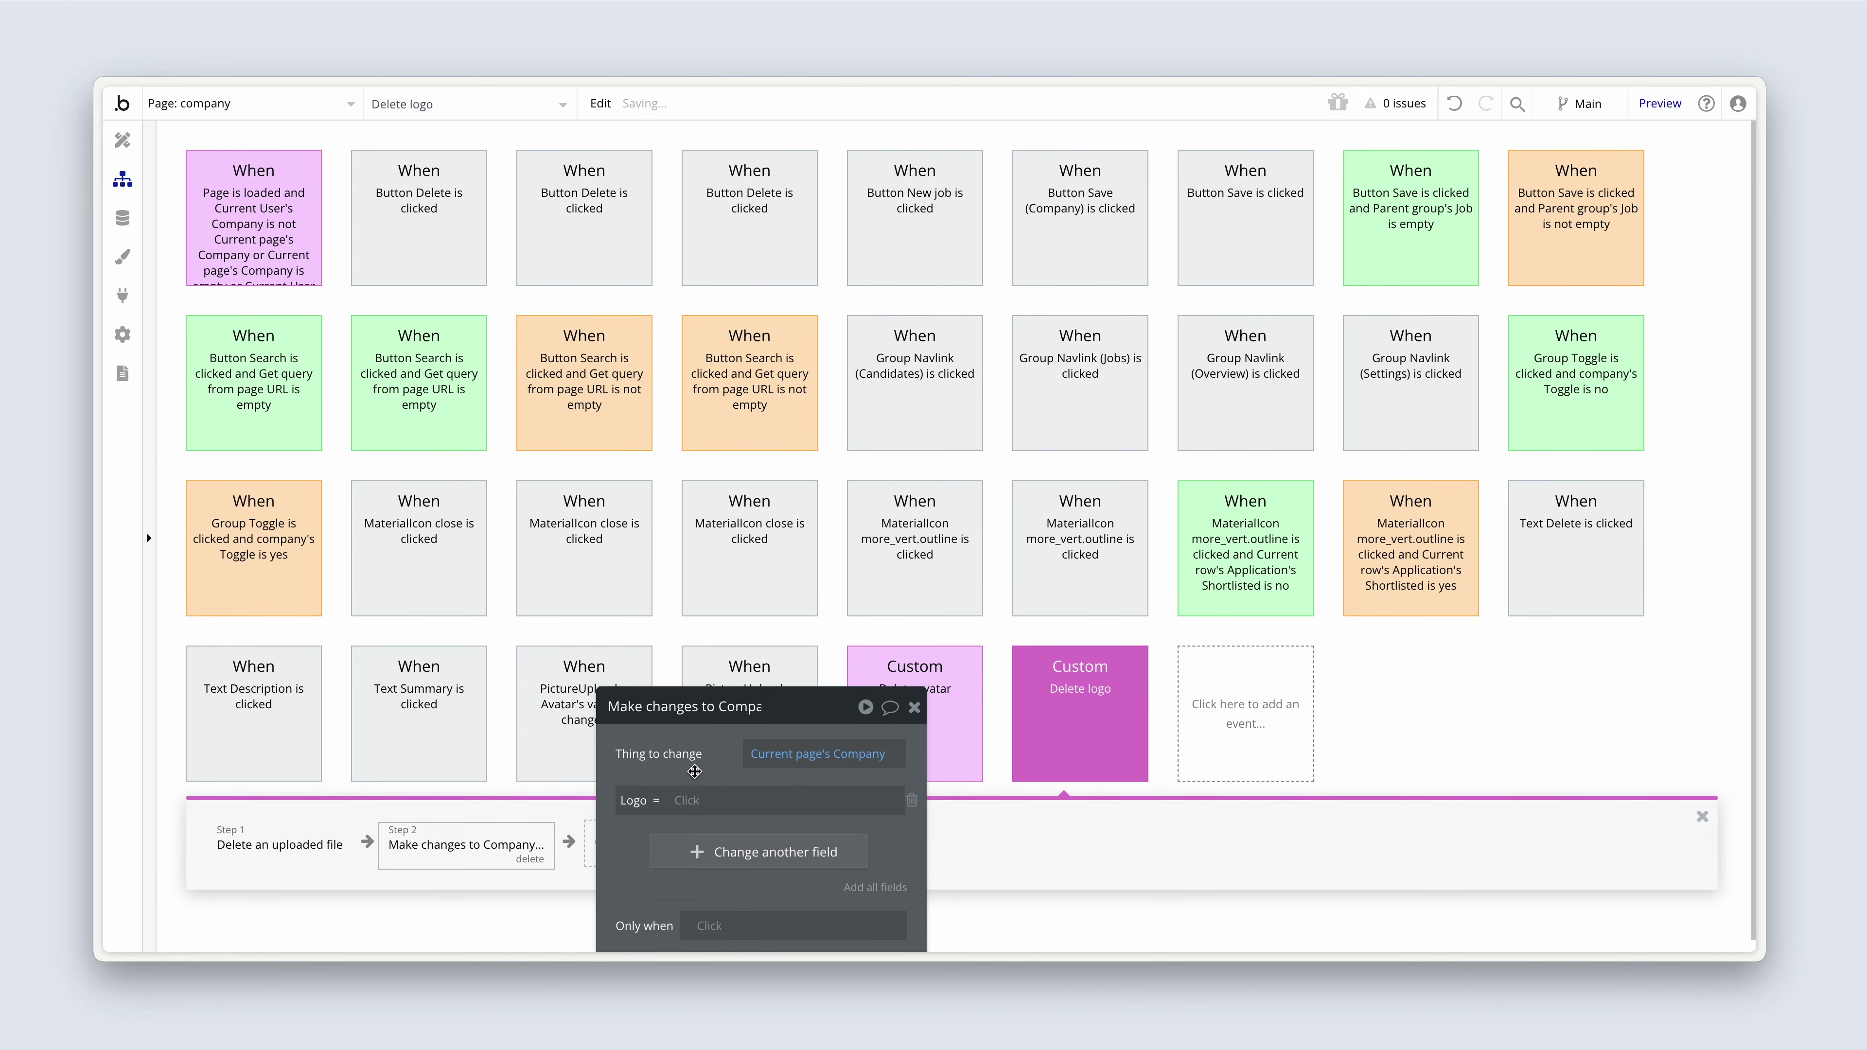
left_click_drag(695, 760, 879, 650)
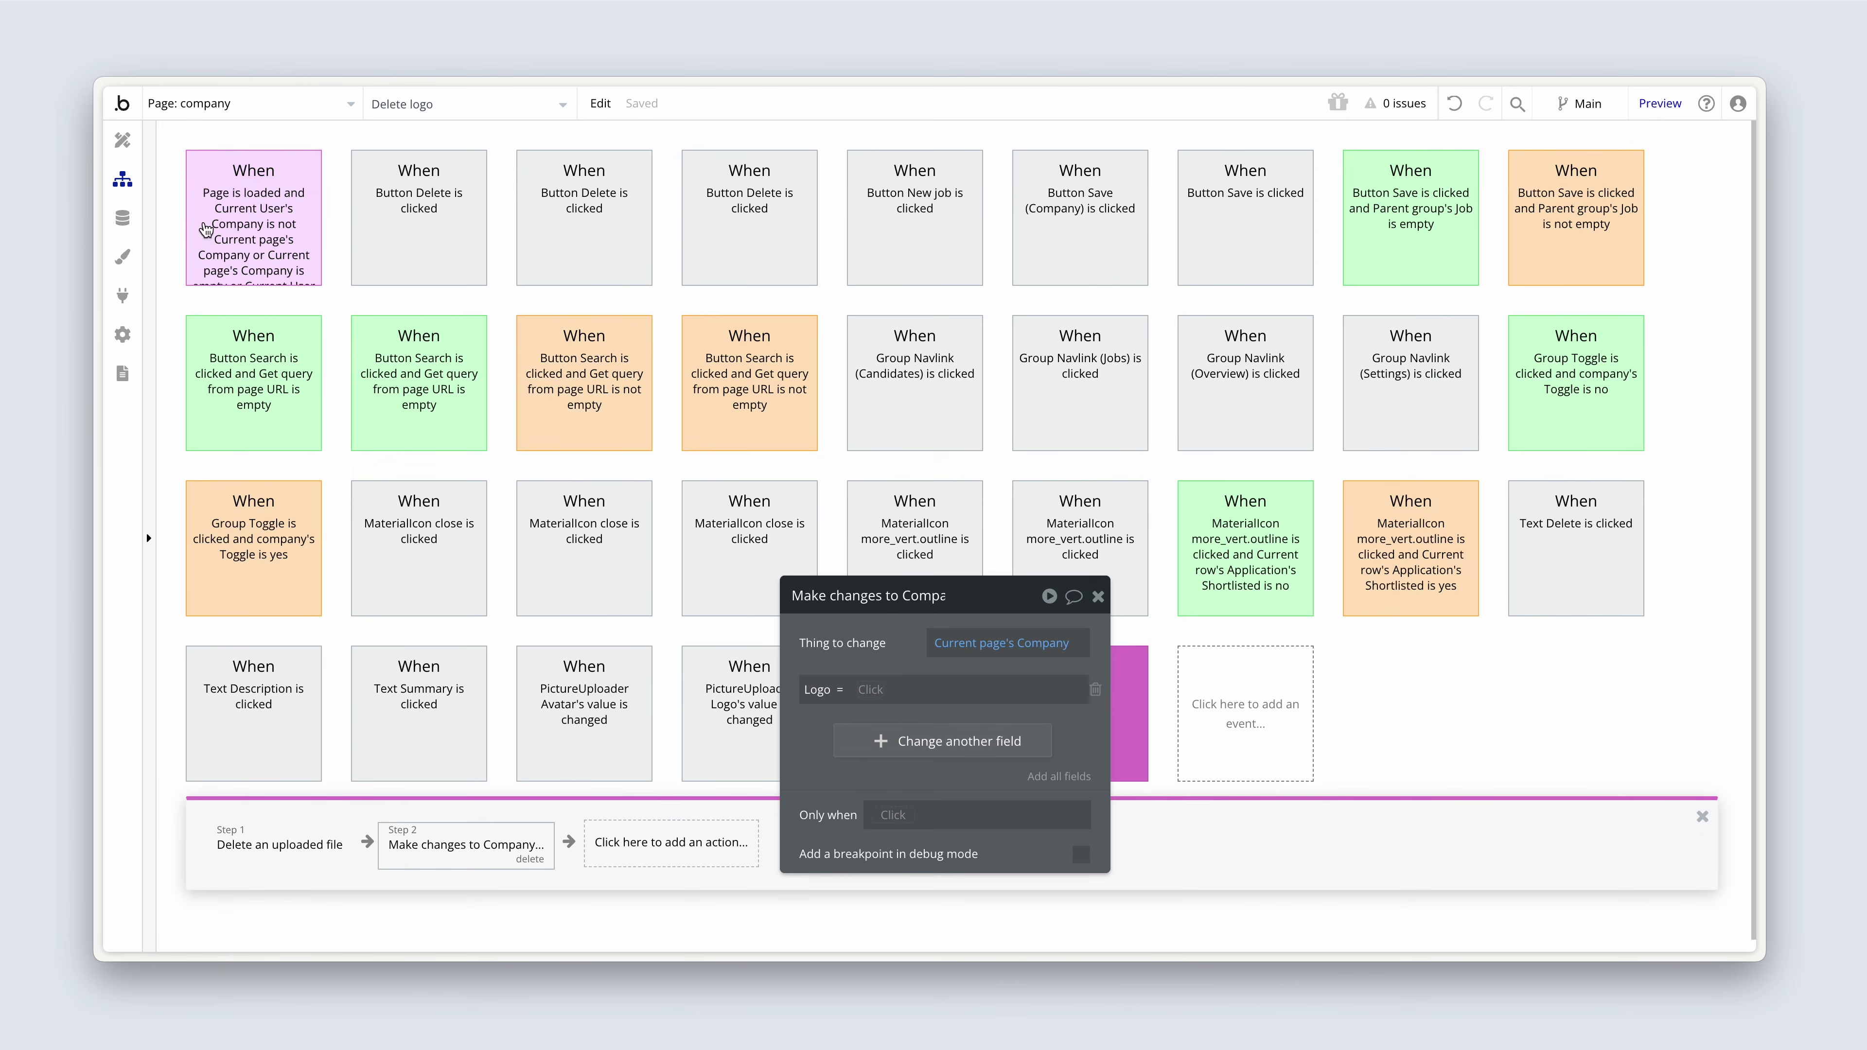
left_click(124, 141)
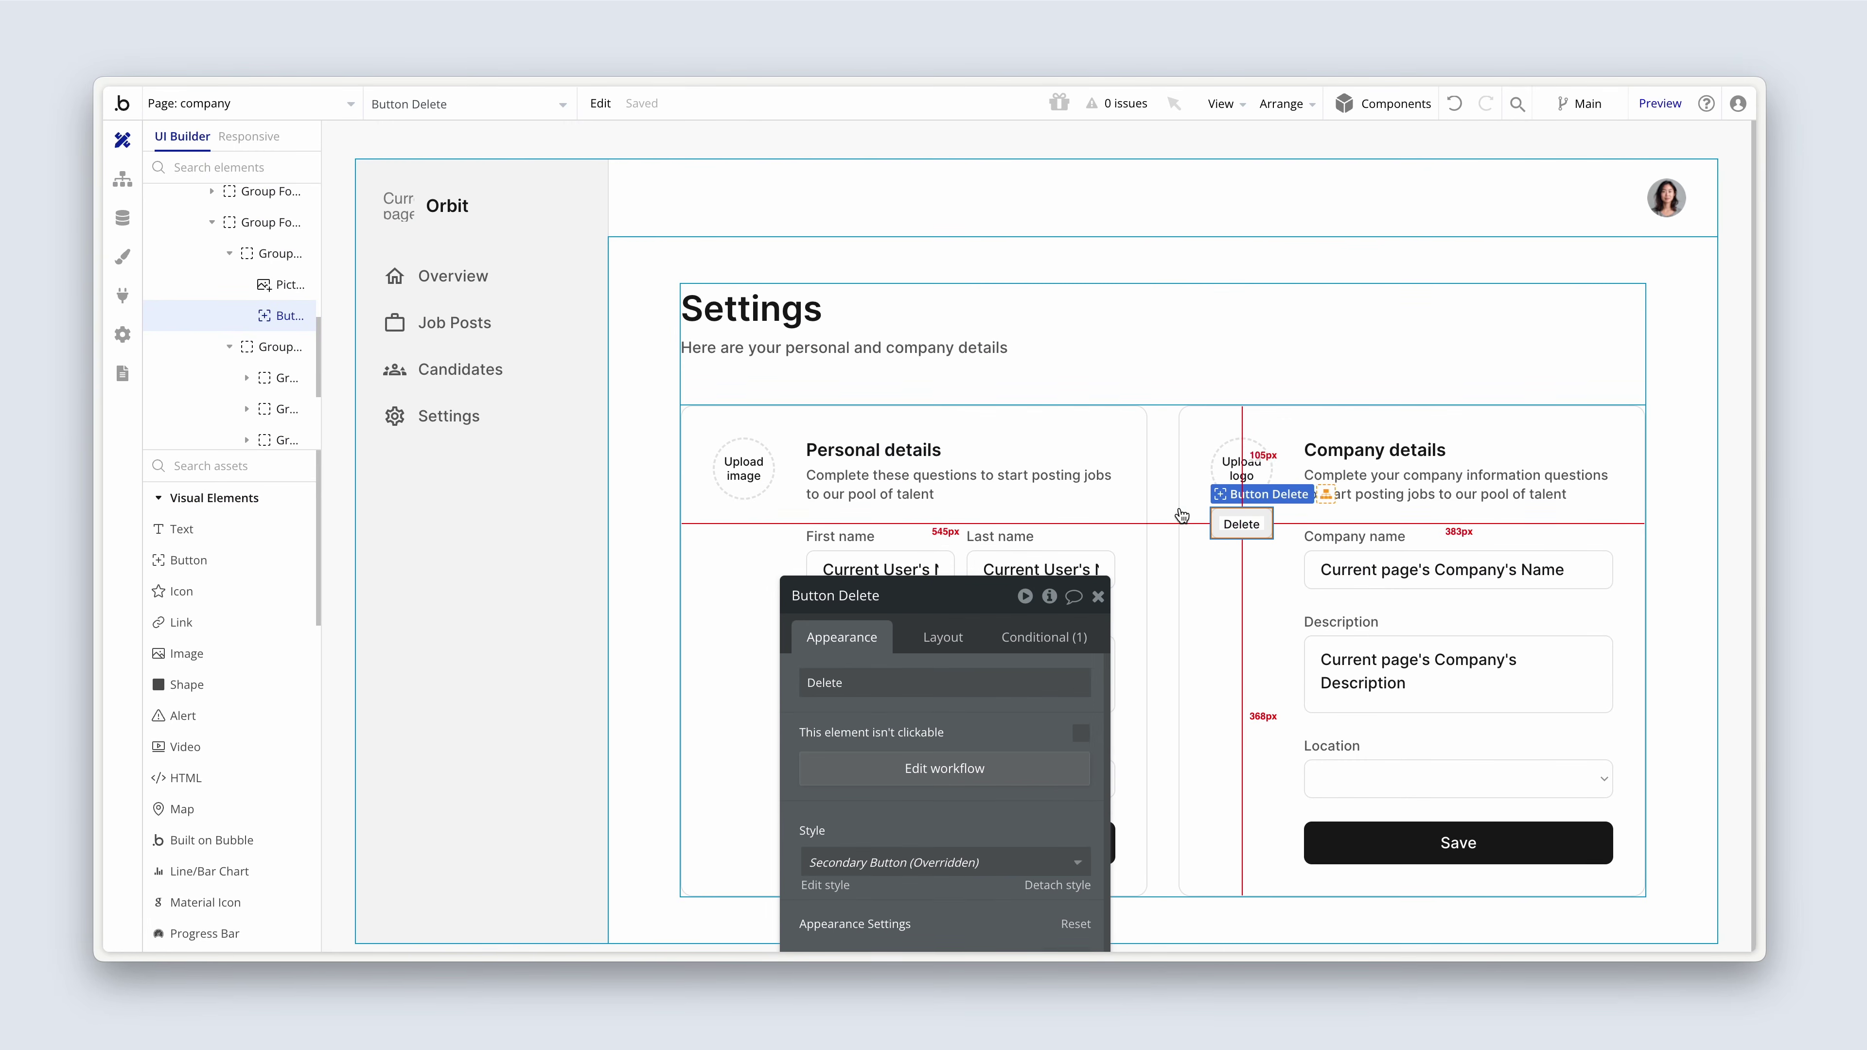
- Rename the logo's group to 'Group Column logo'
left_click(1235, 507)
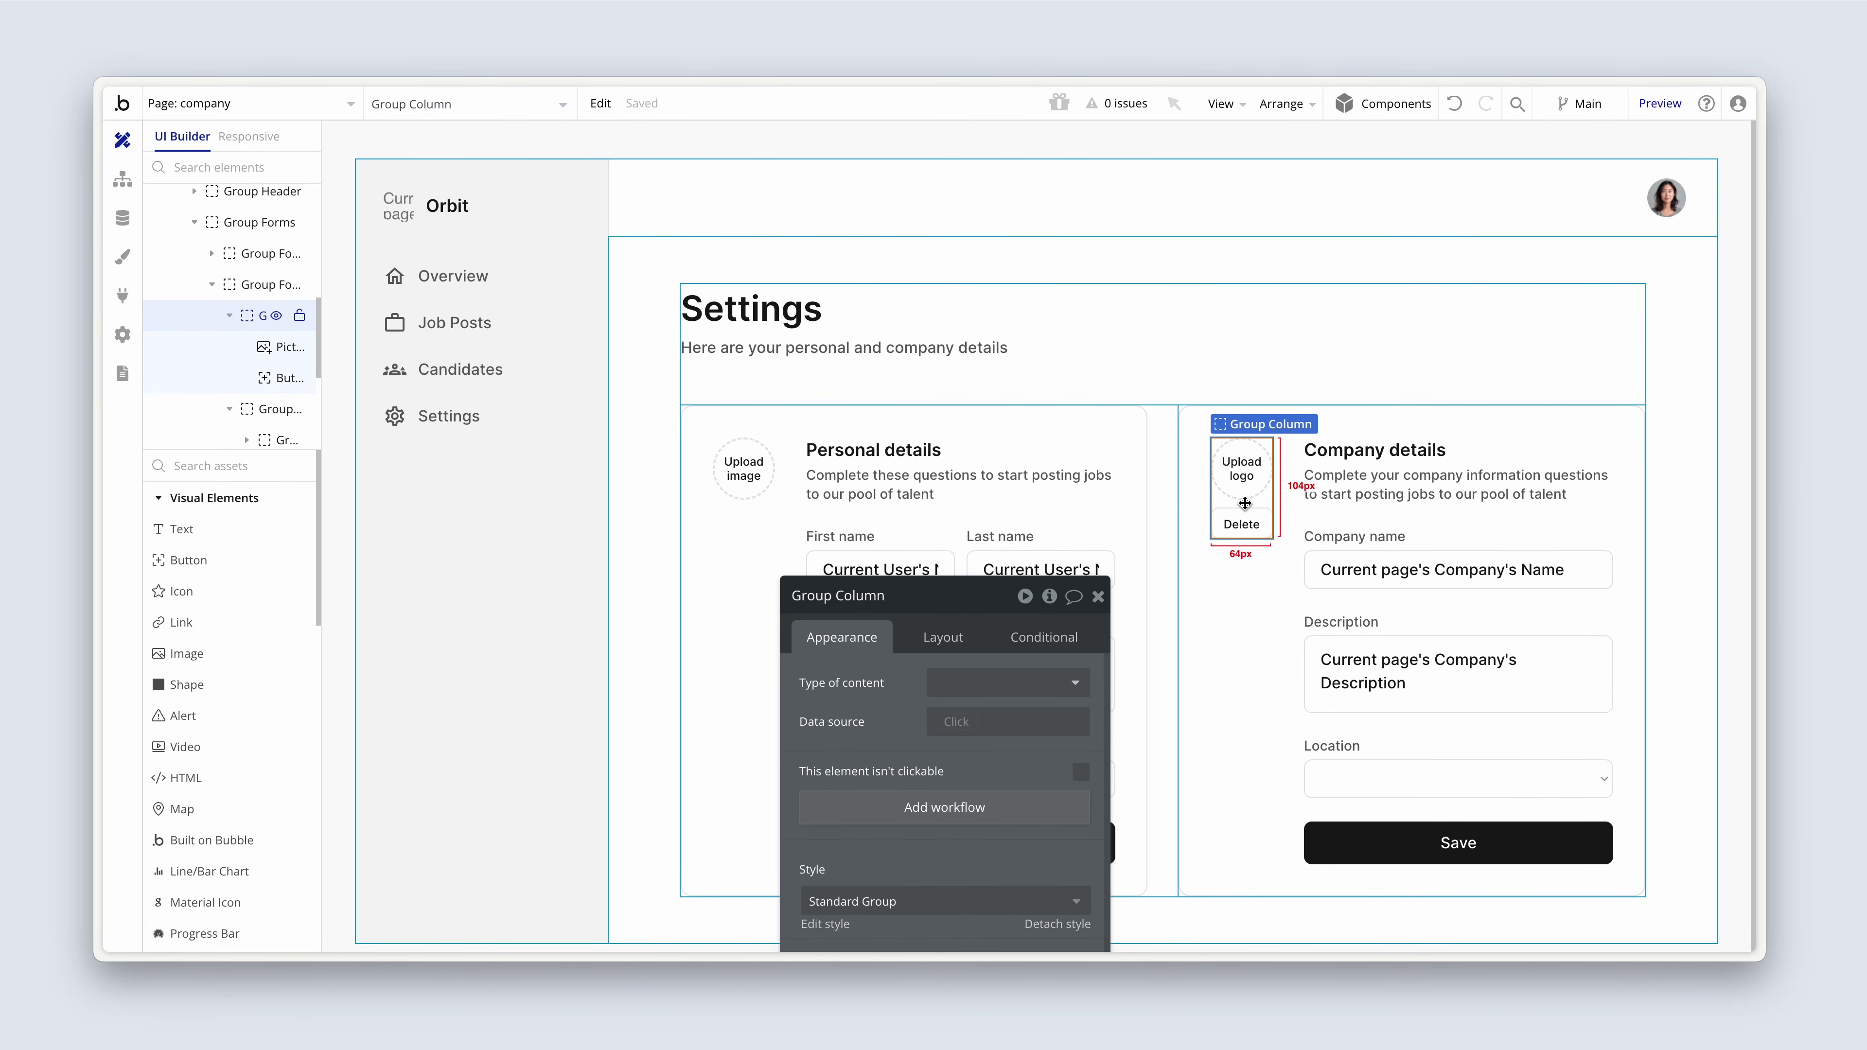
left_click(905, 595)
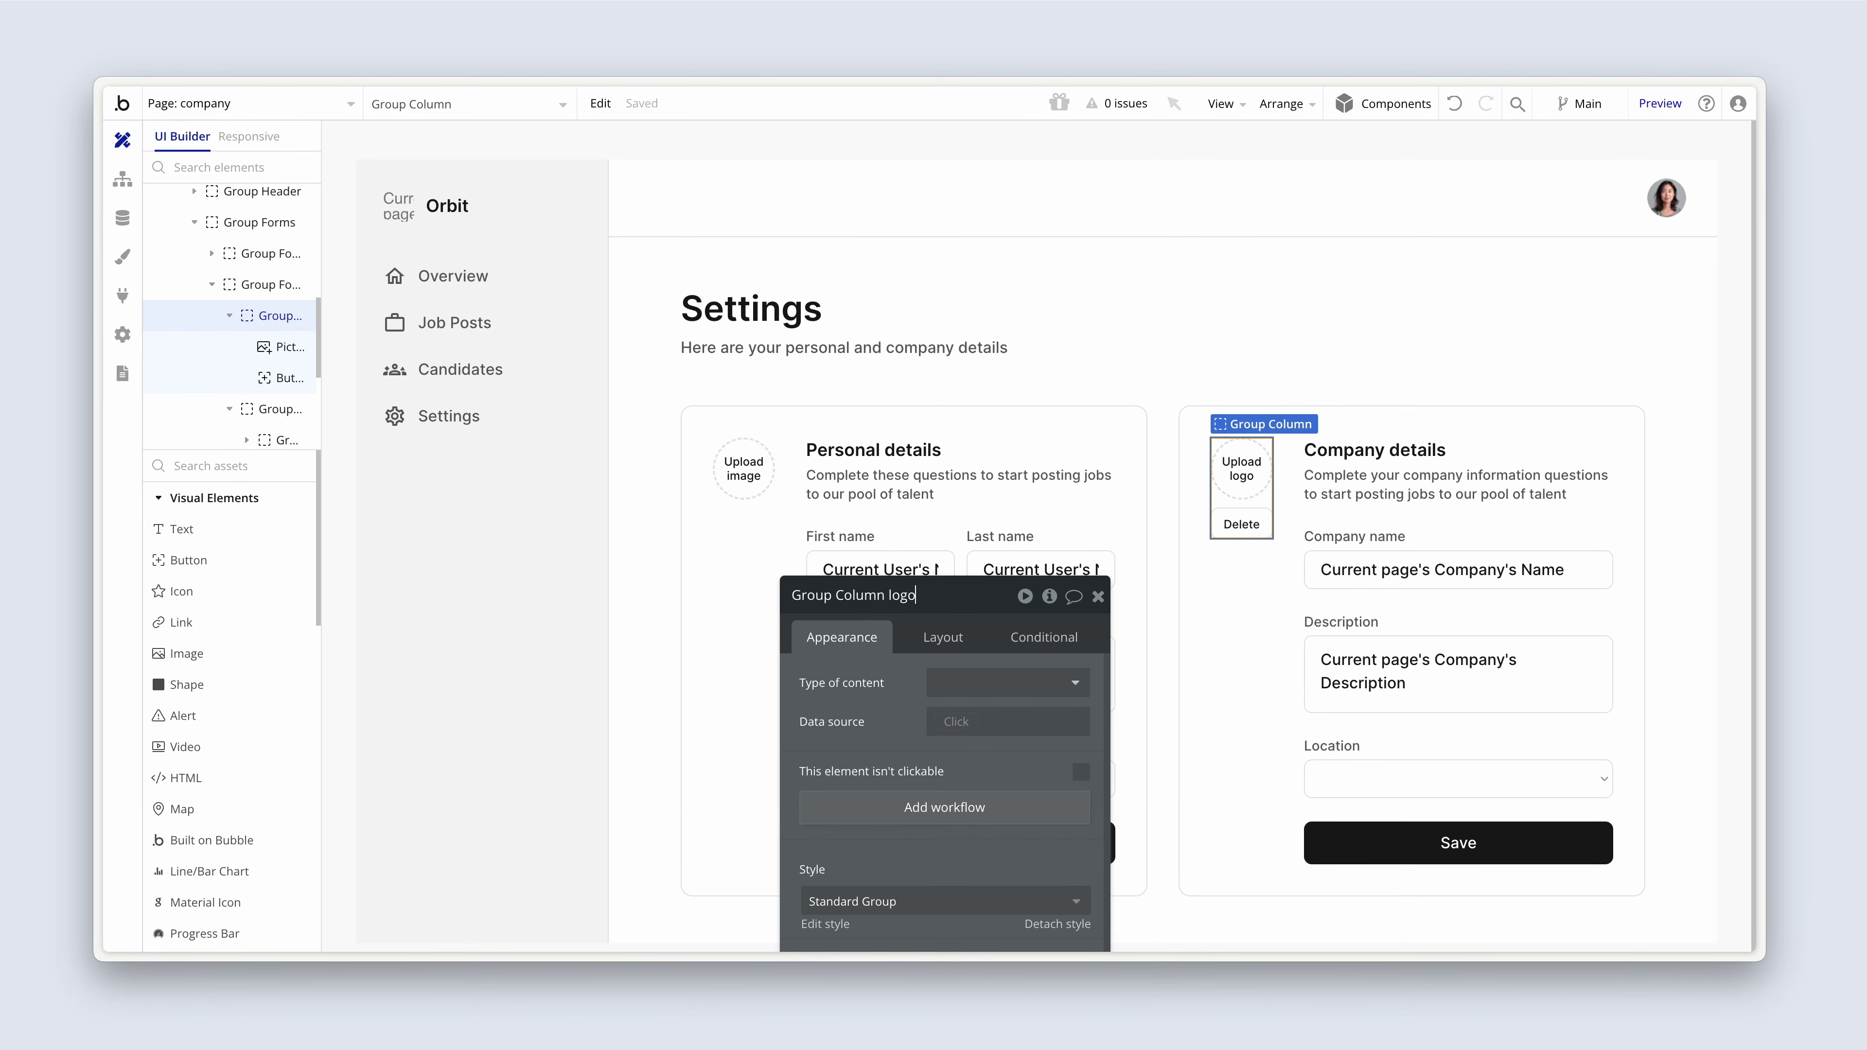
type("logo")
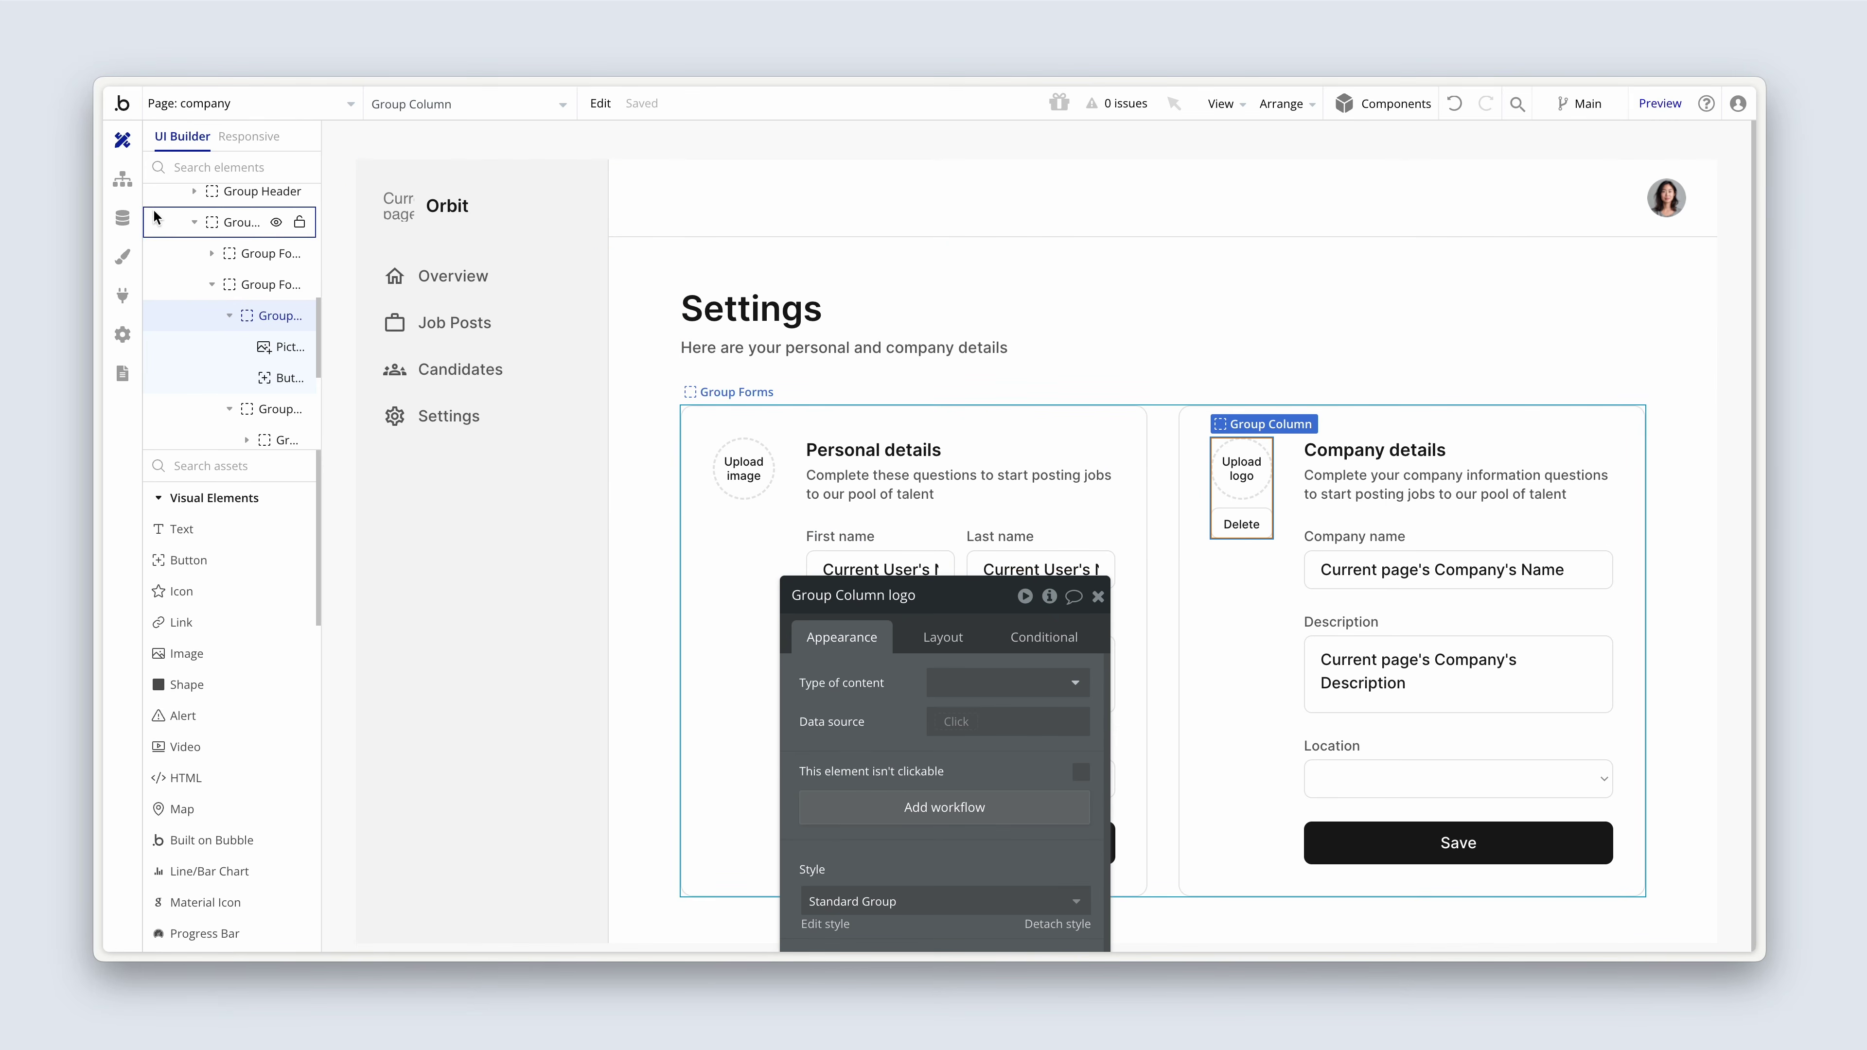
- Add a Reset data step for Group Column logo as Delete logo's third action
left_click(124, 193)
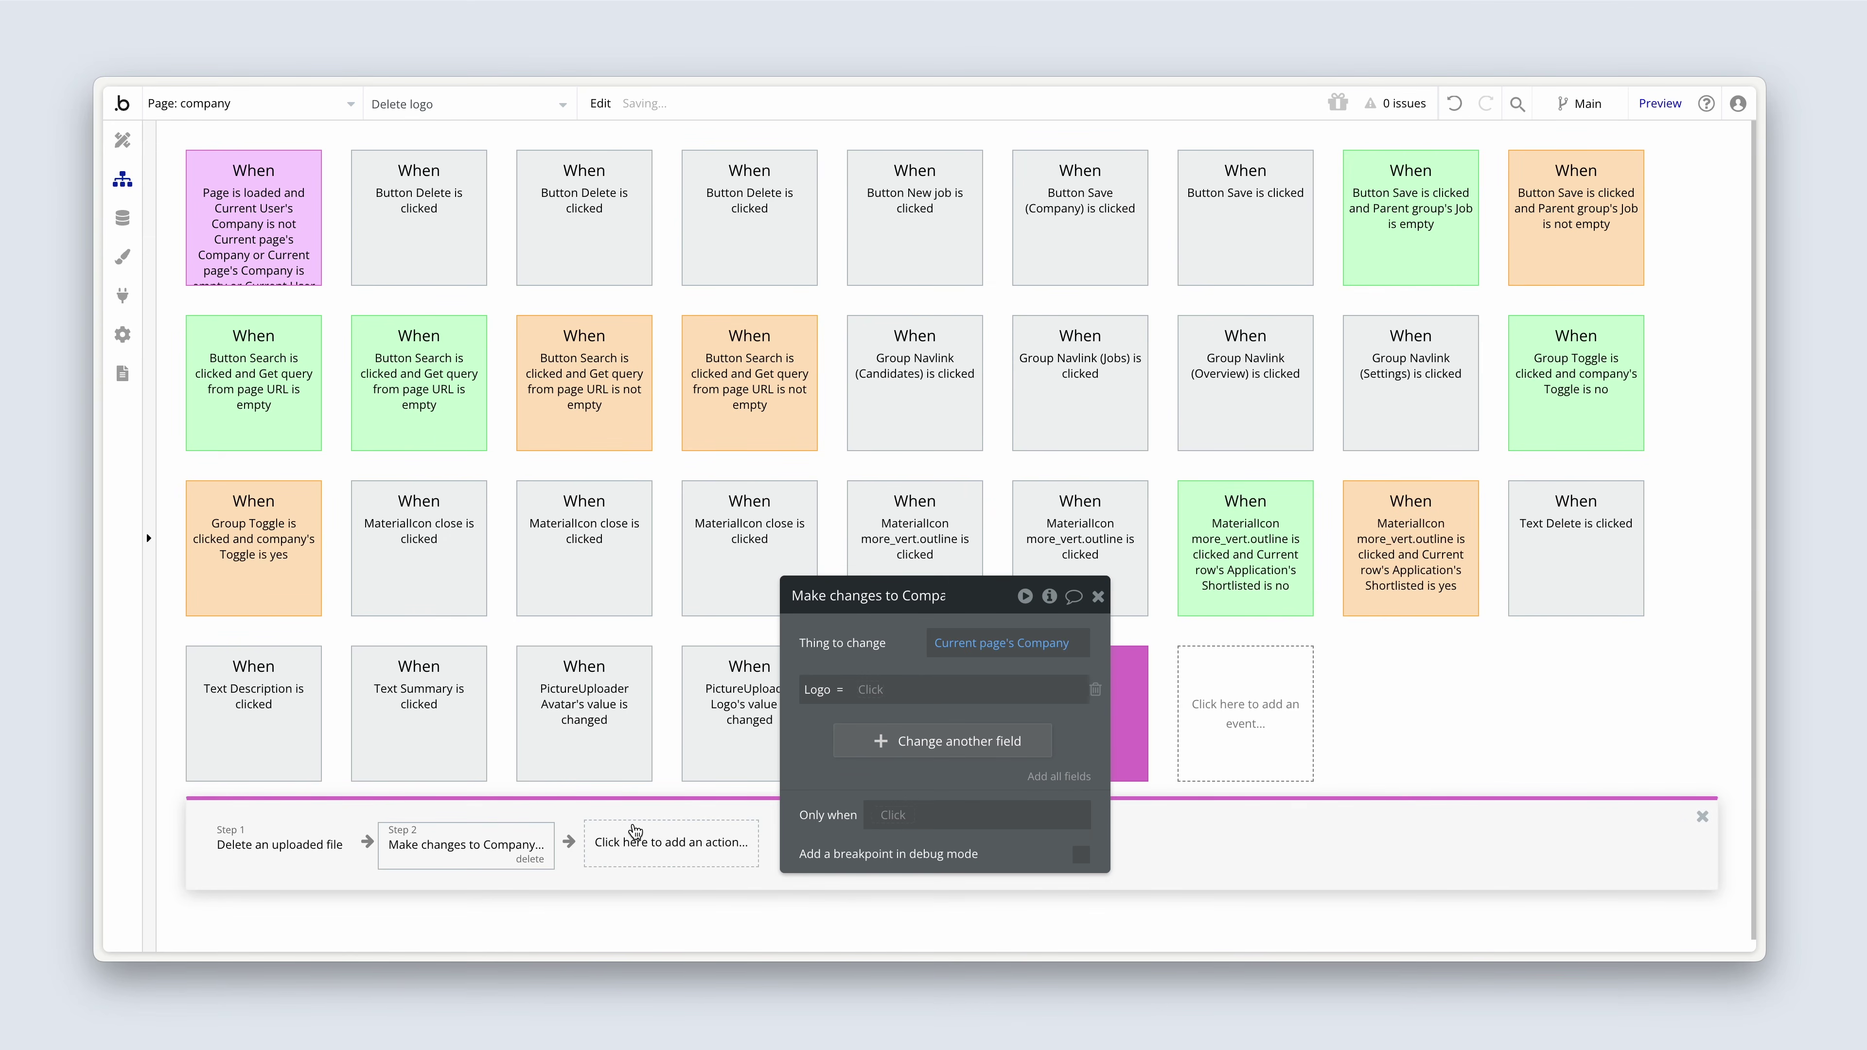
left_click(634, 845)
mouse_move(685, 797)
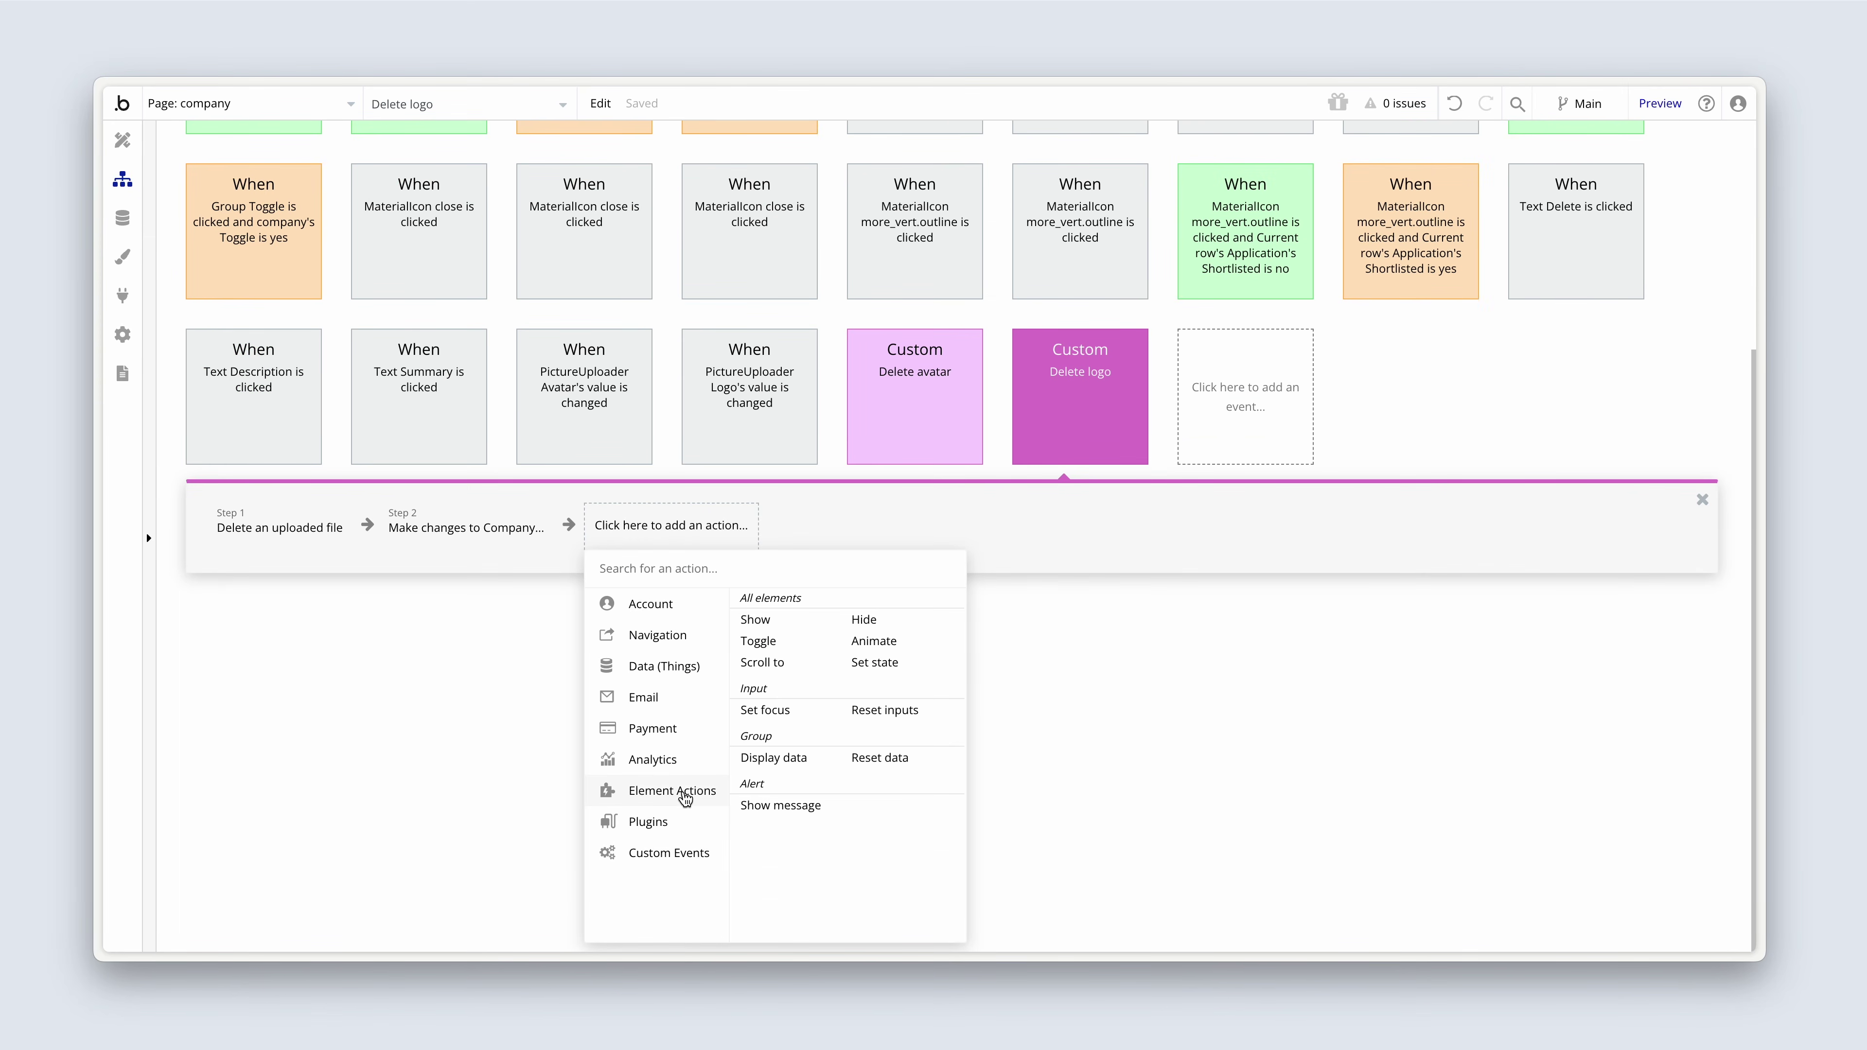
left_click(875, 759)
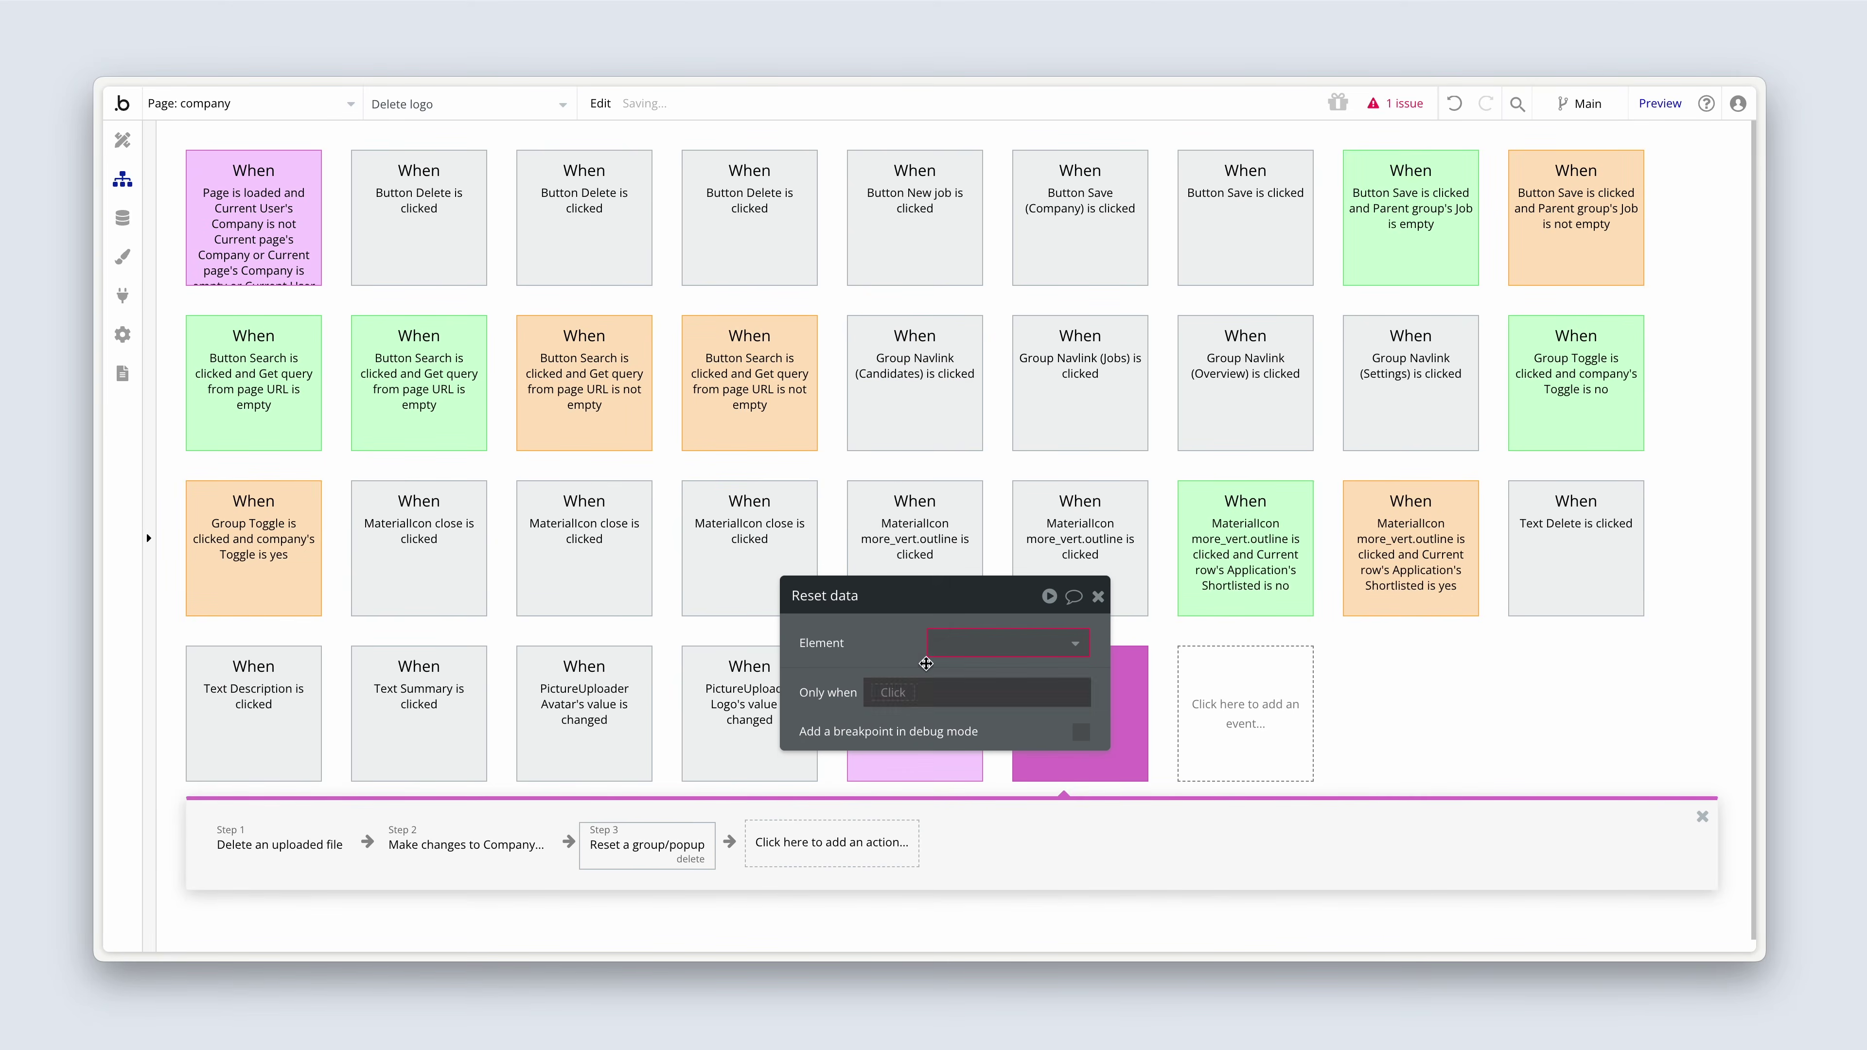
left_click(966, 637)
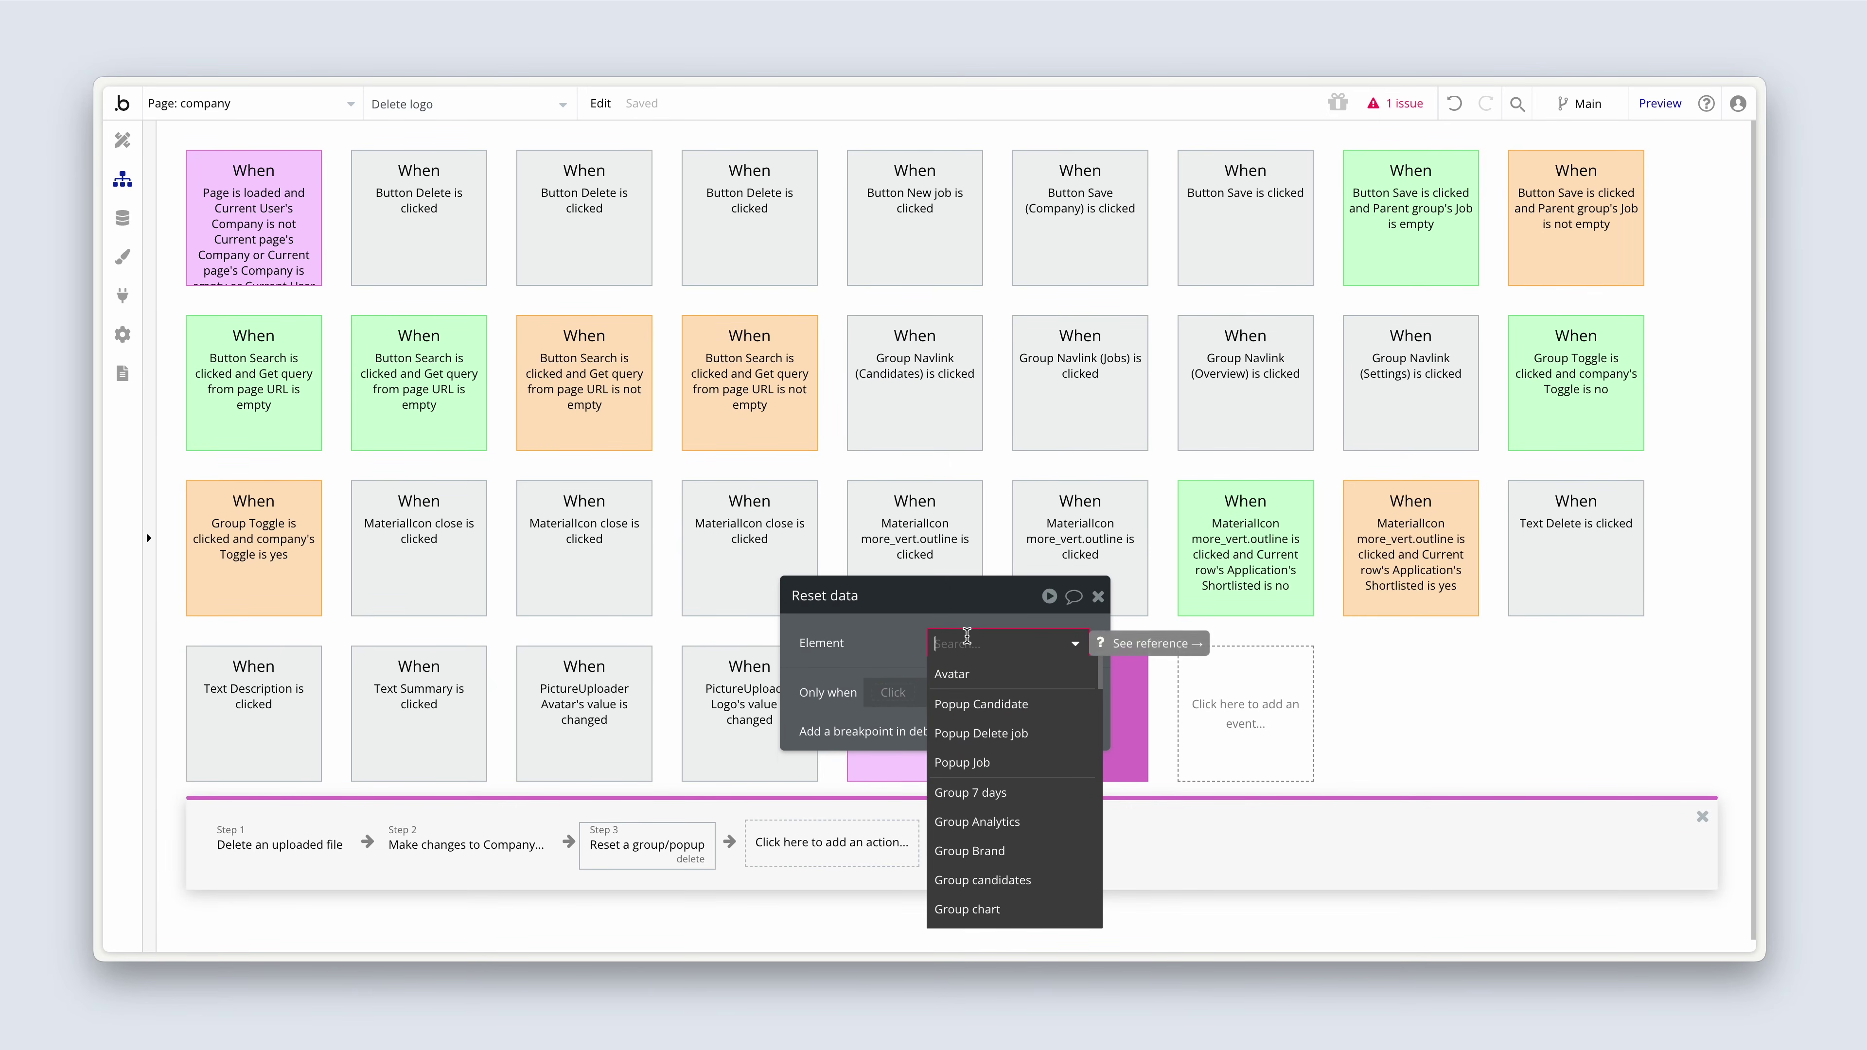
type("logo")
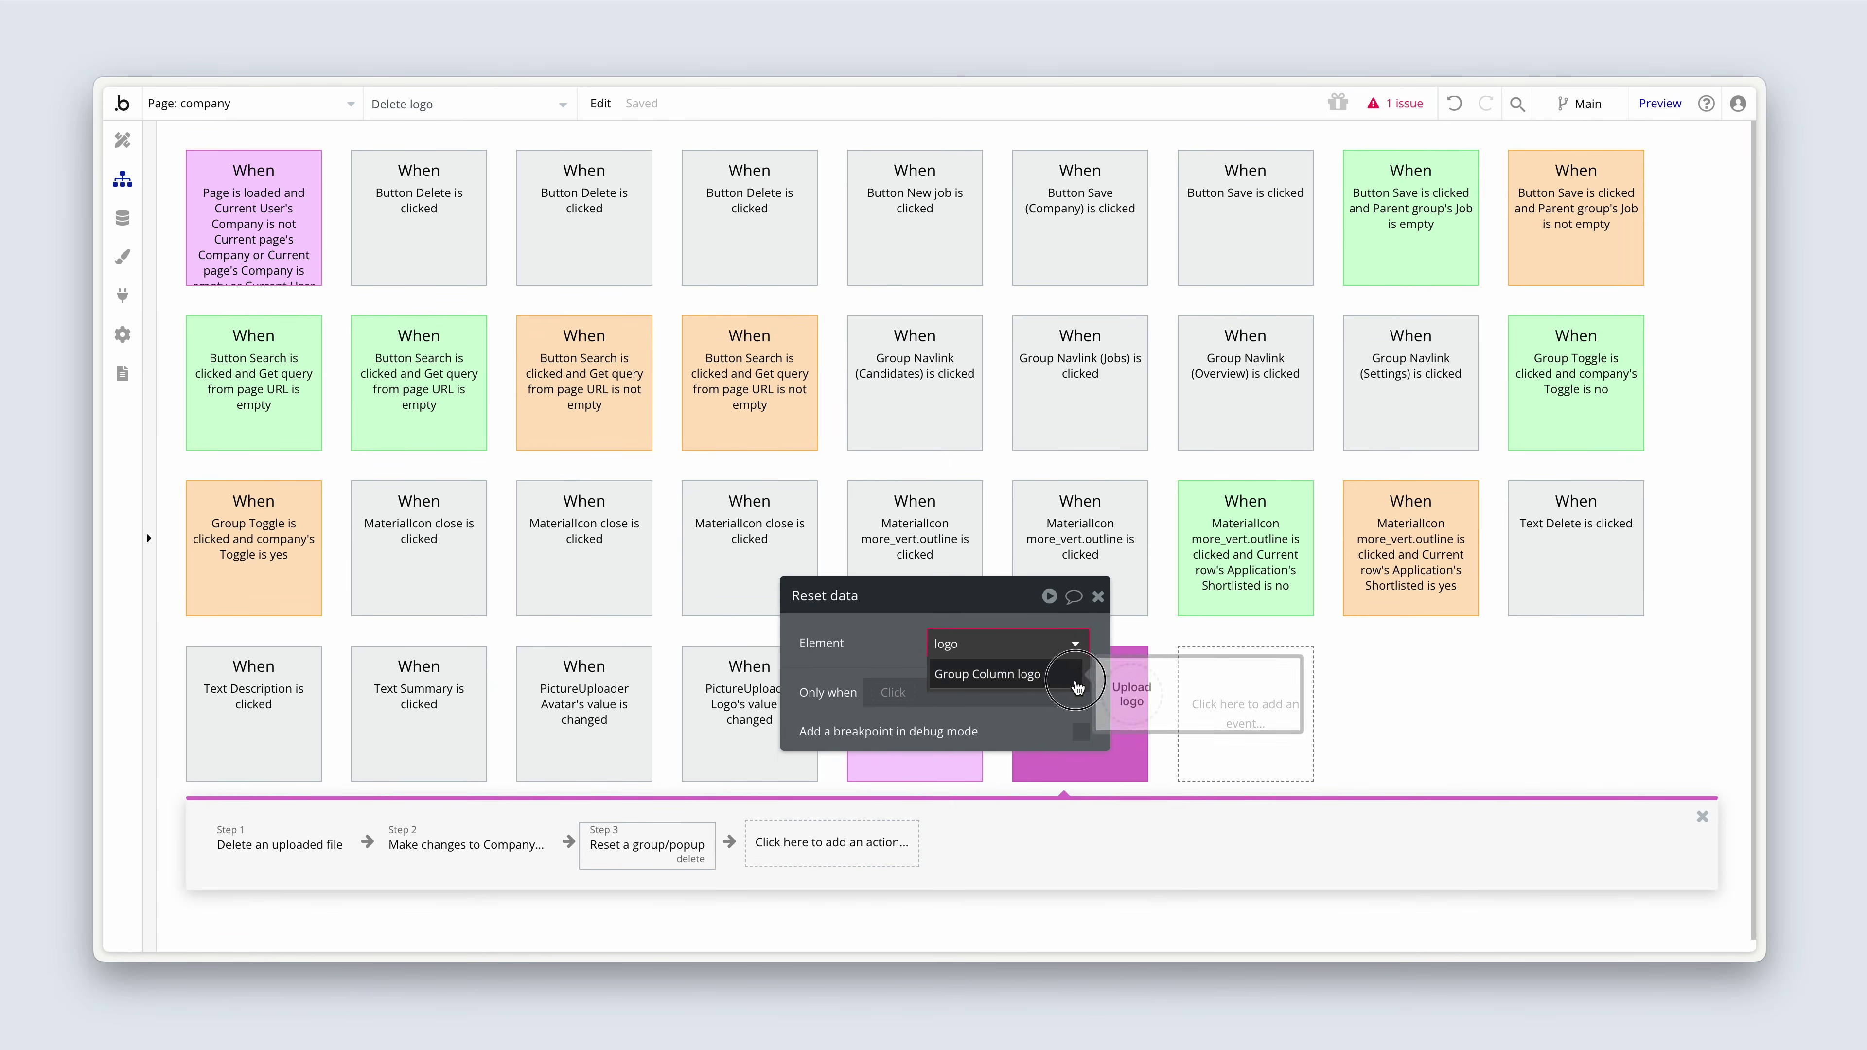
left_click(1078, 674)
left_click_drag(875, 653, 872, 842)
left_click(930, 722)
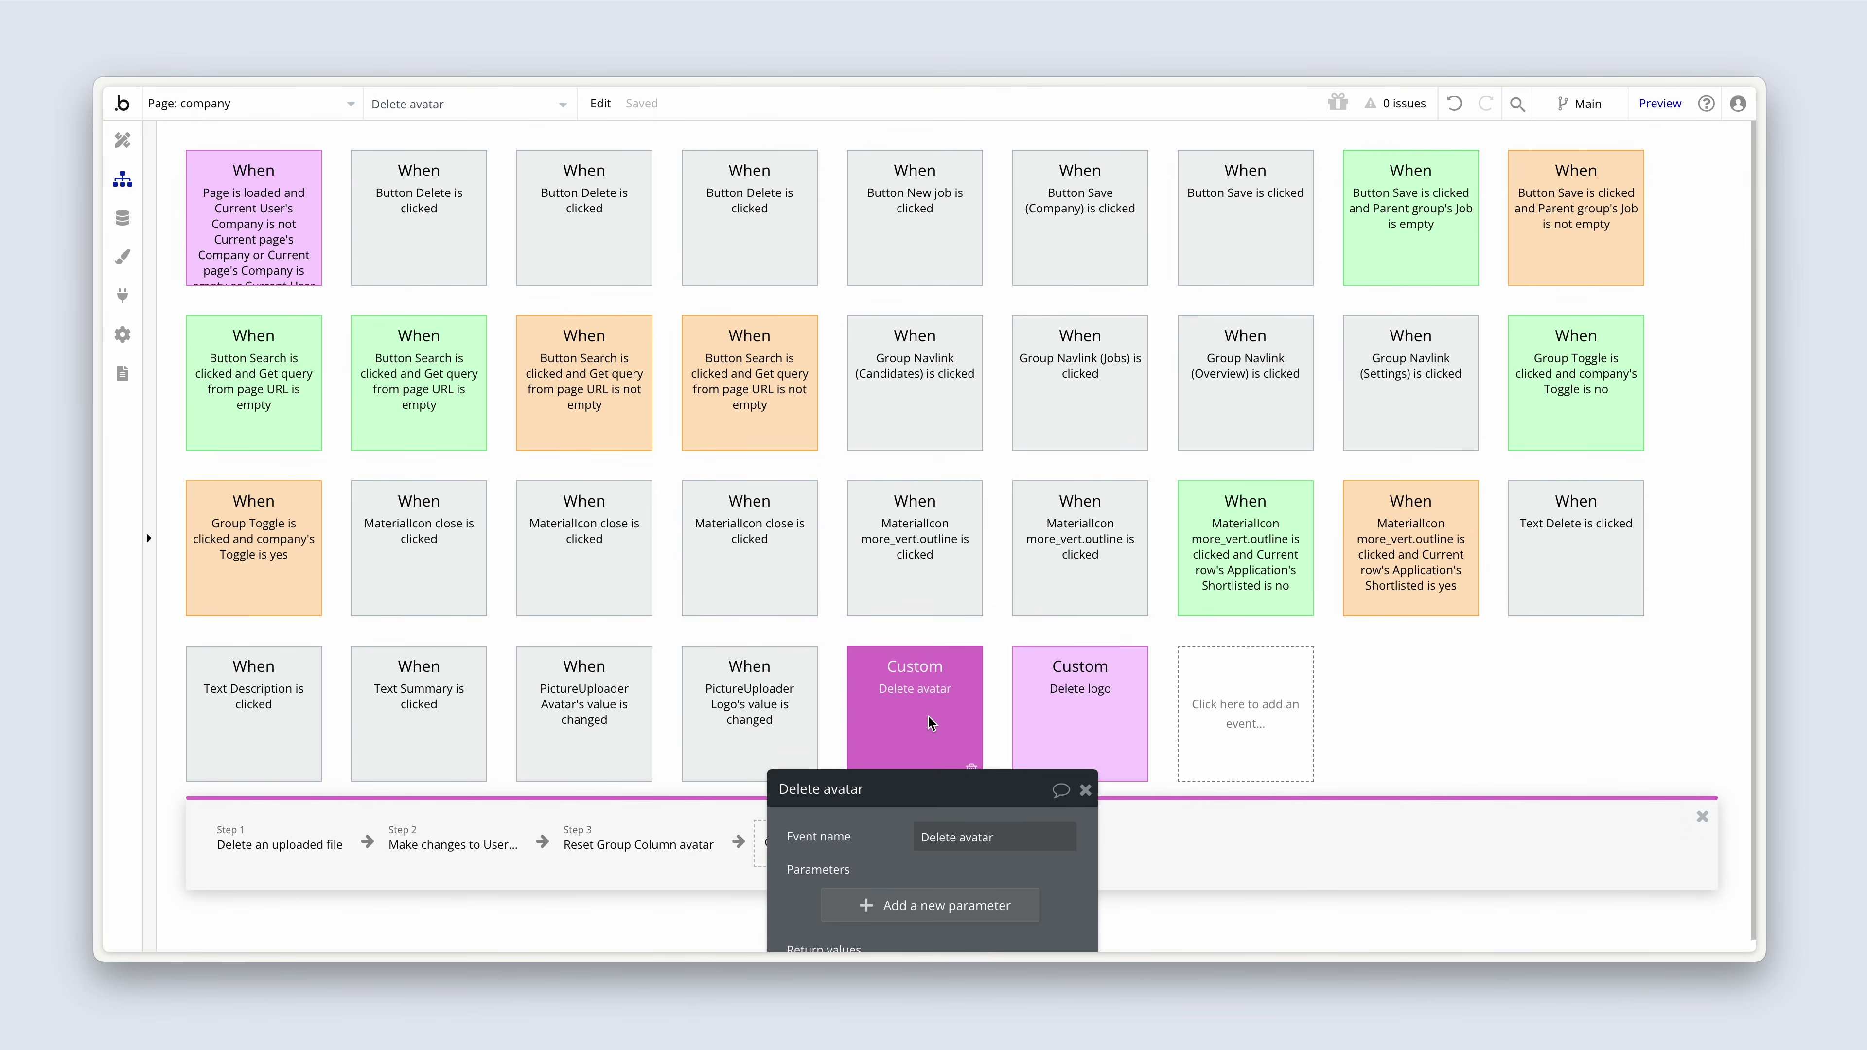
- Review the Delete logo, uploader and Delete button workflows, then select the logo's Delete button
left_click(1073, 705)
left_click(752, 712)
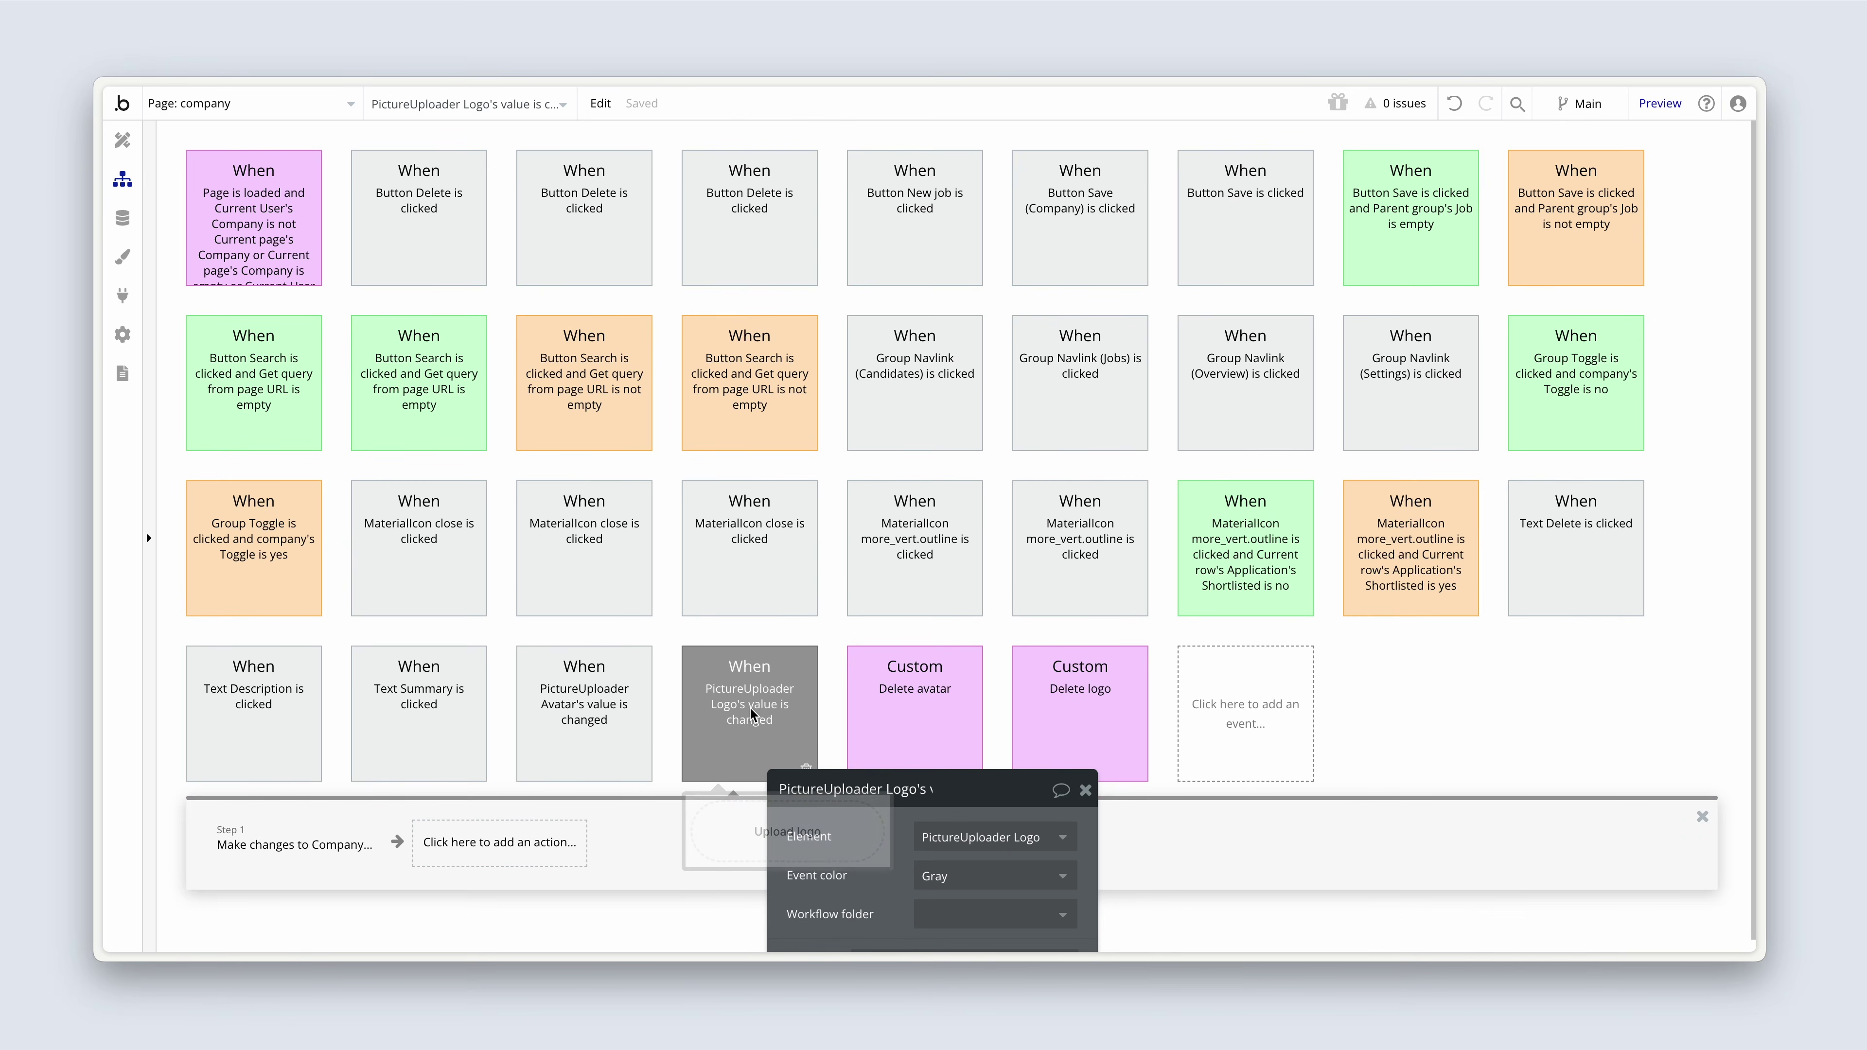
left_click(608, 722)
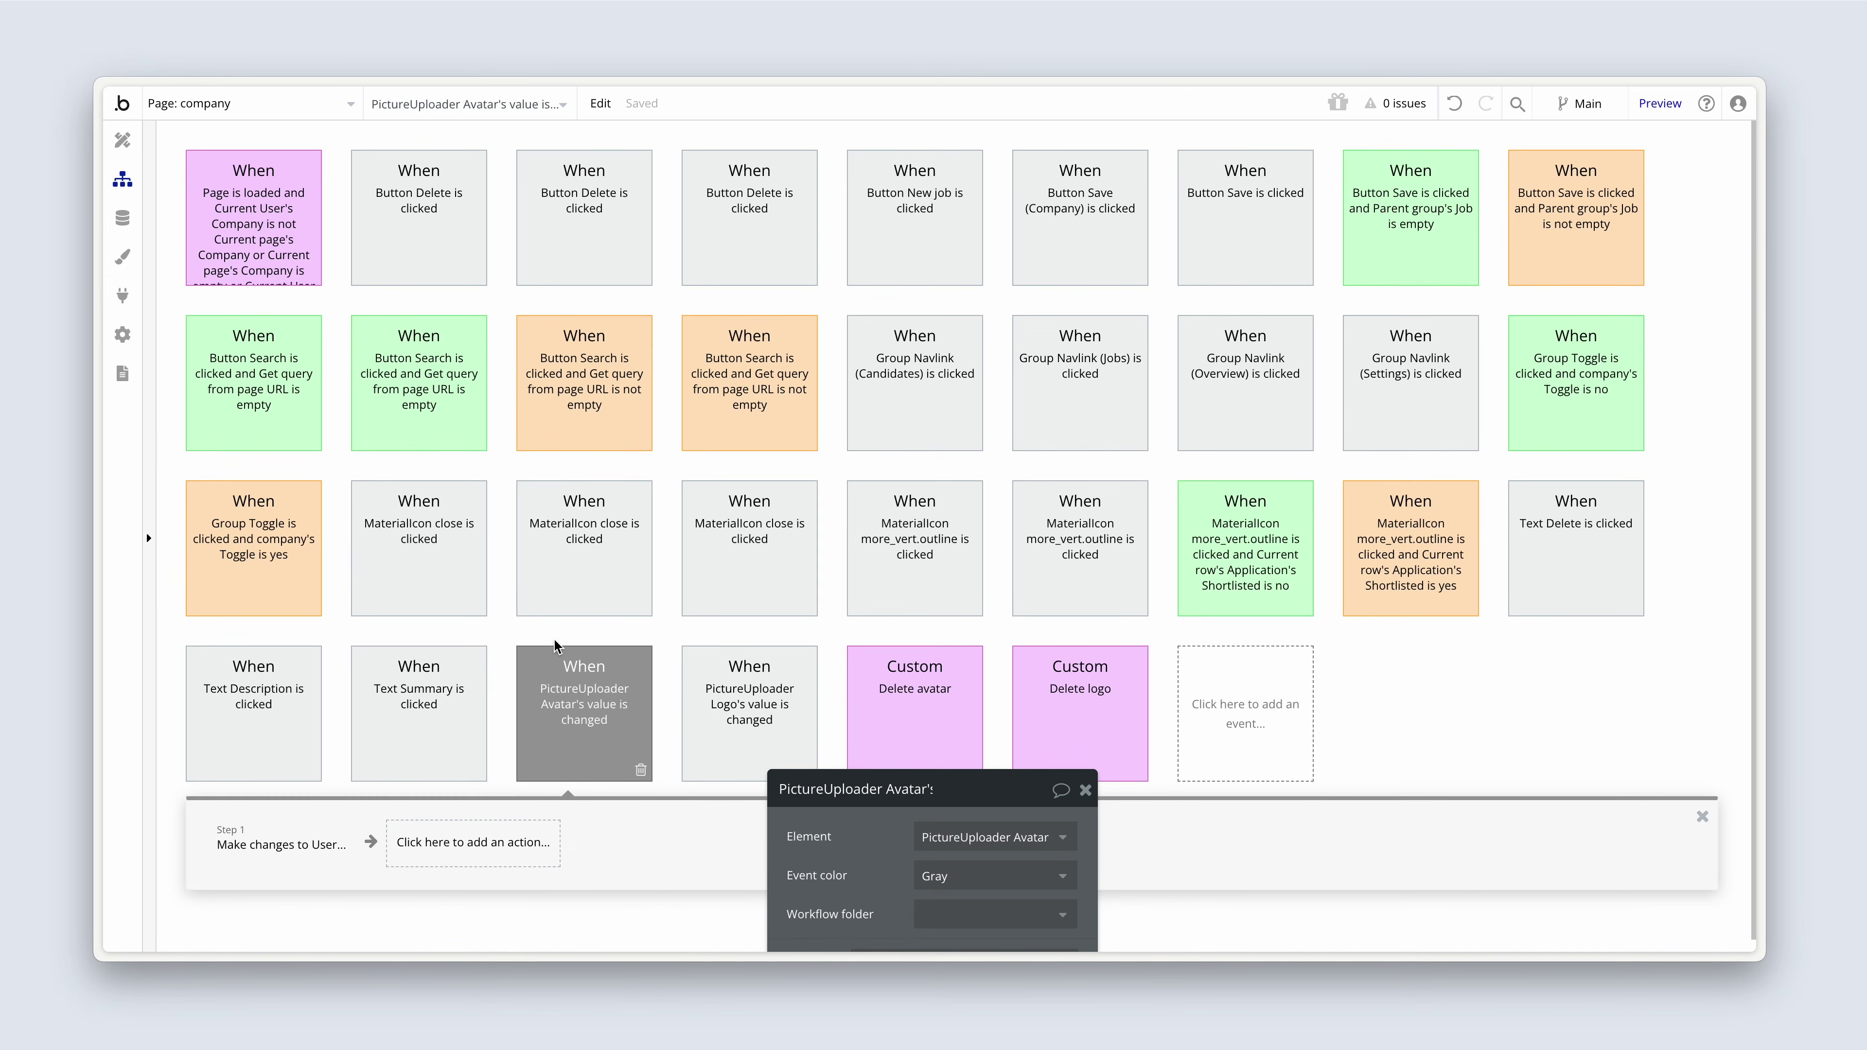
left_click(450, 261)
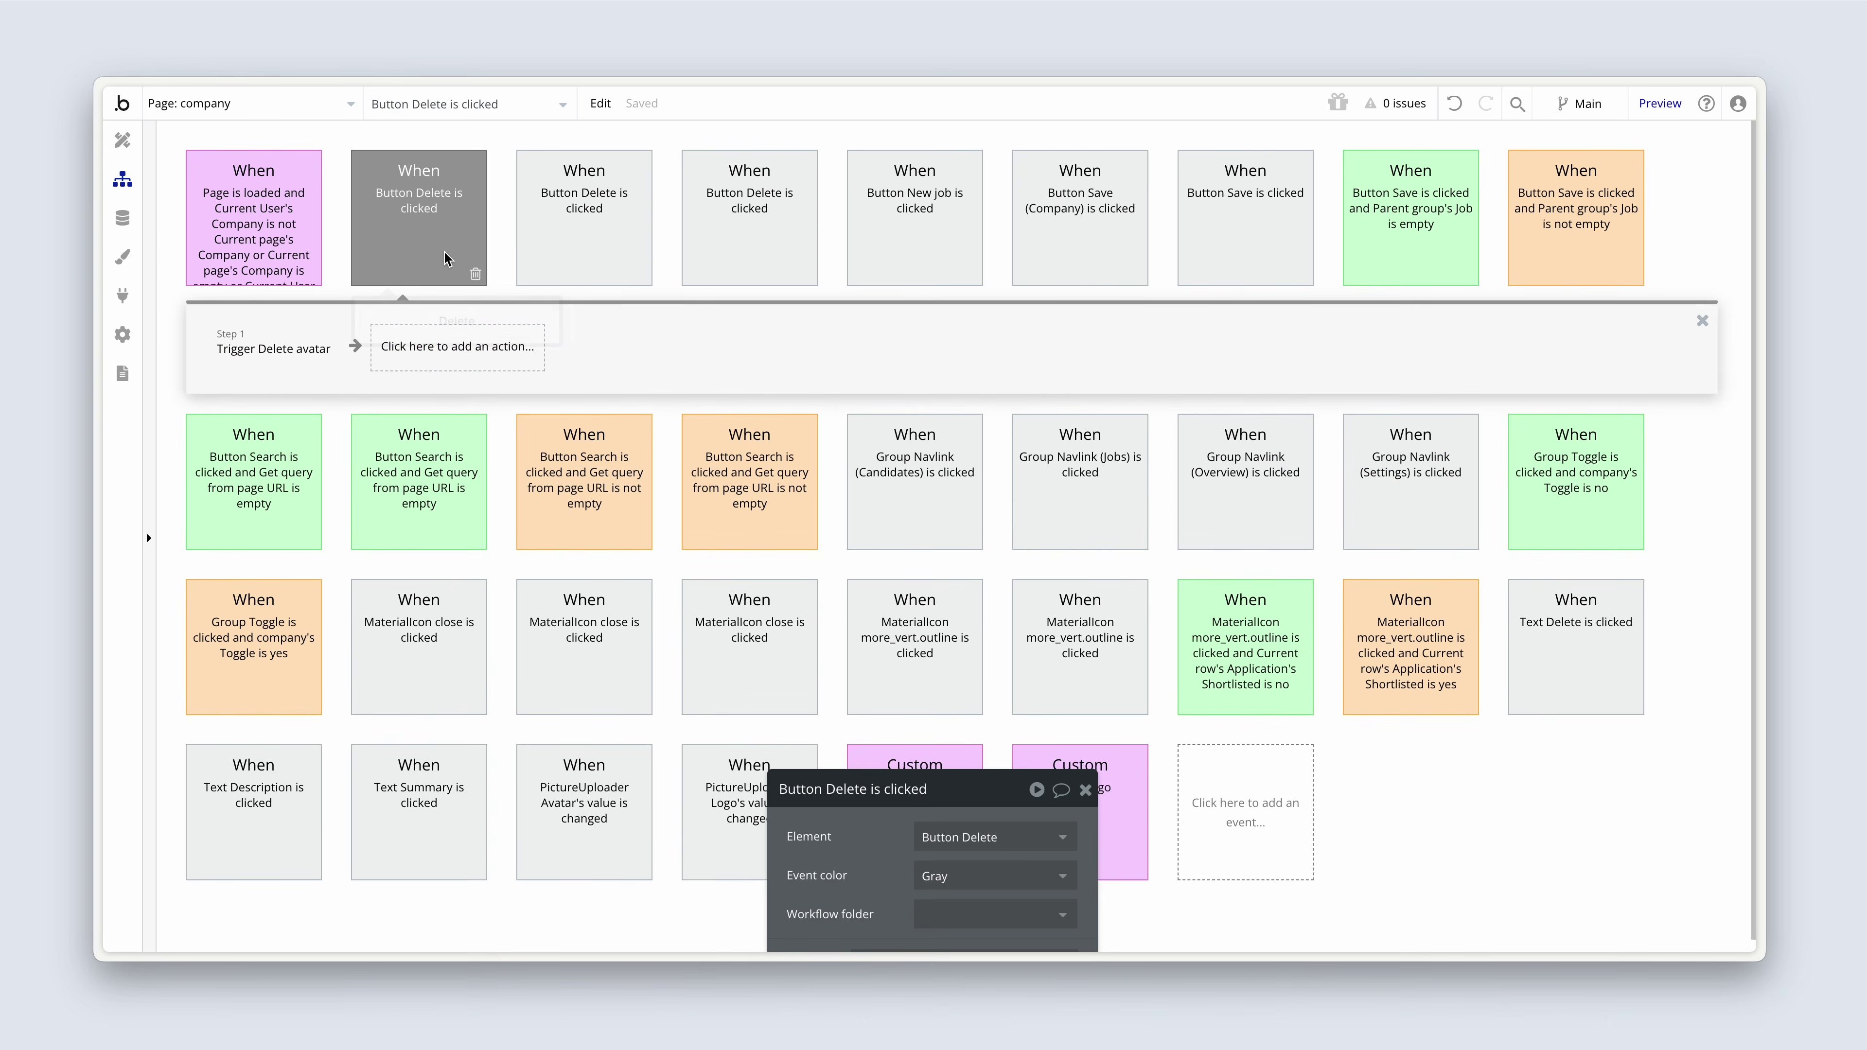
left_click(560, 253)
left_click_drag(807, 837, 548, 389)
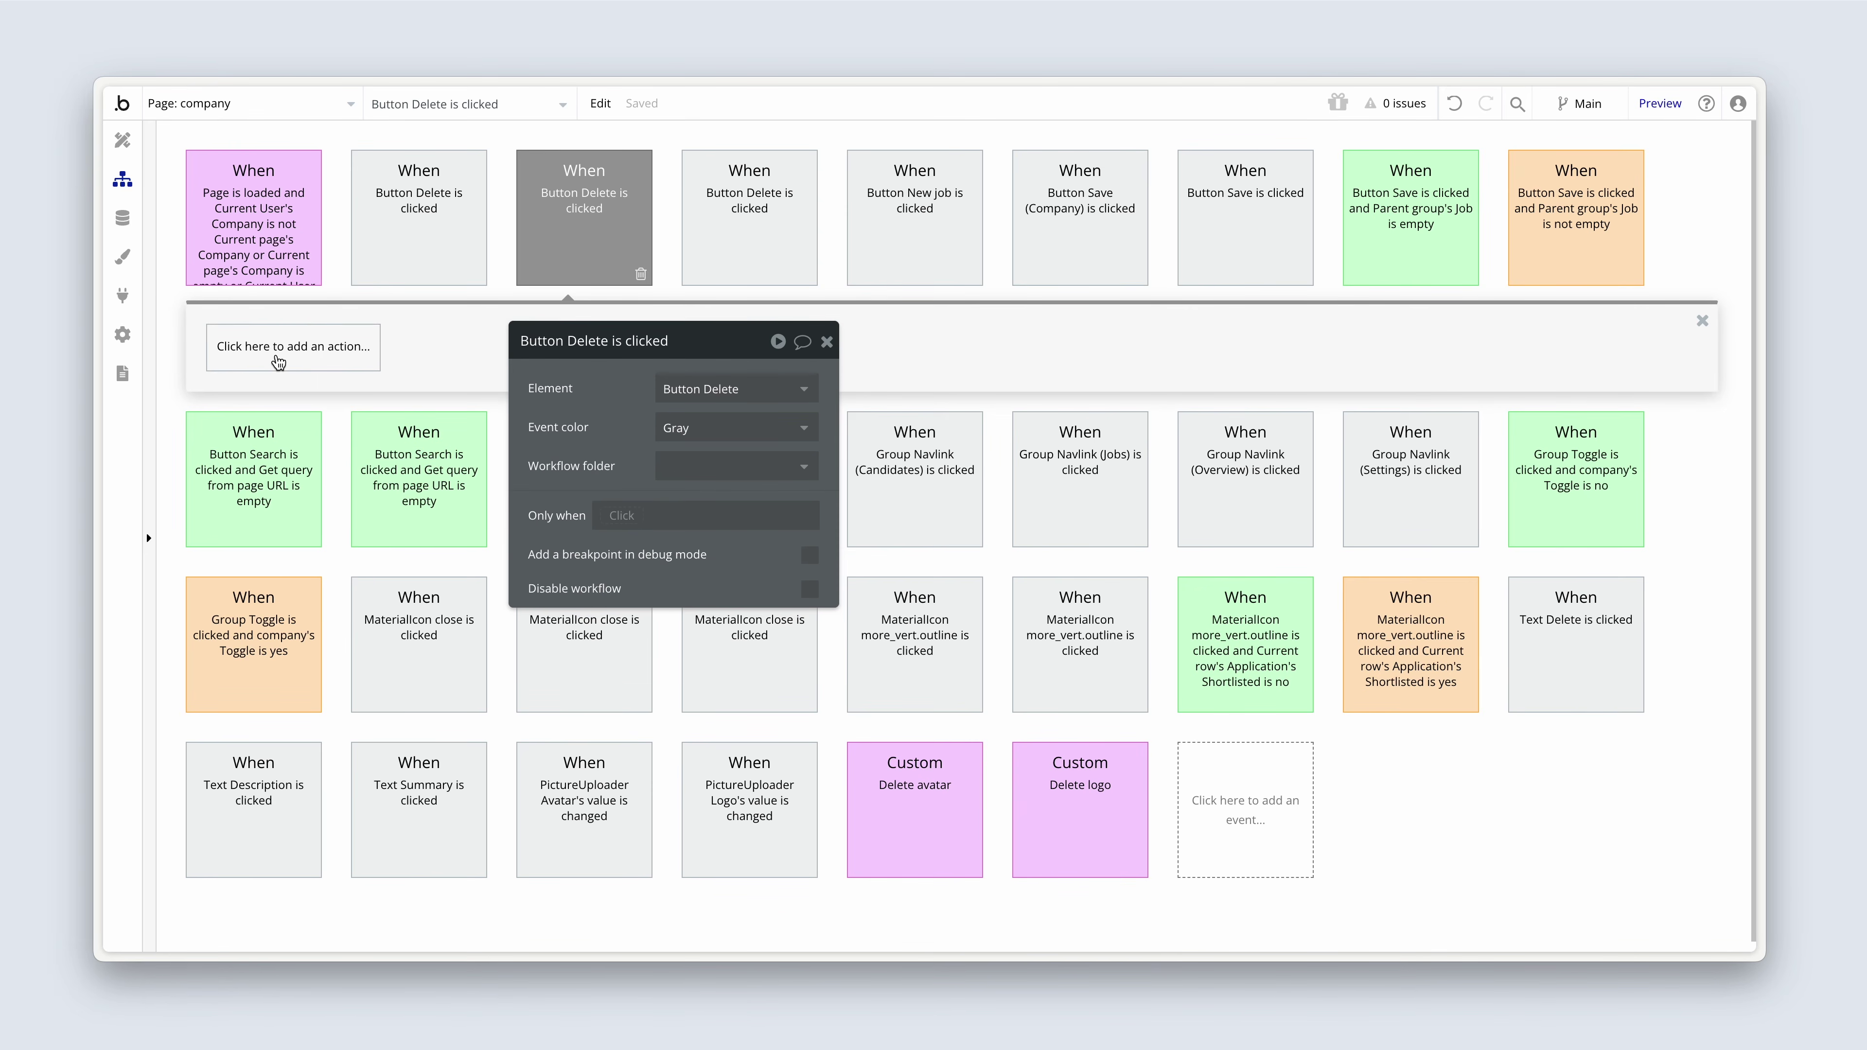
left_click(123, 139)
left_click(1241, 523)
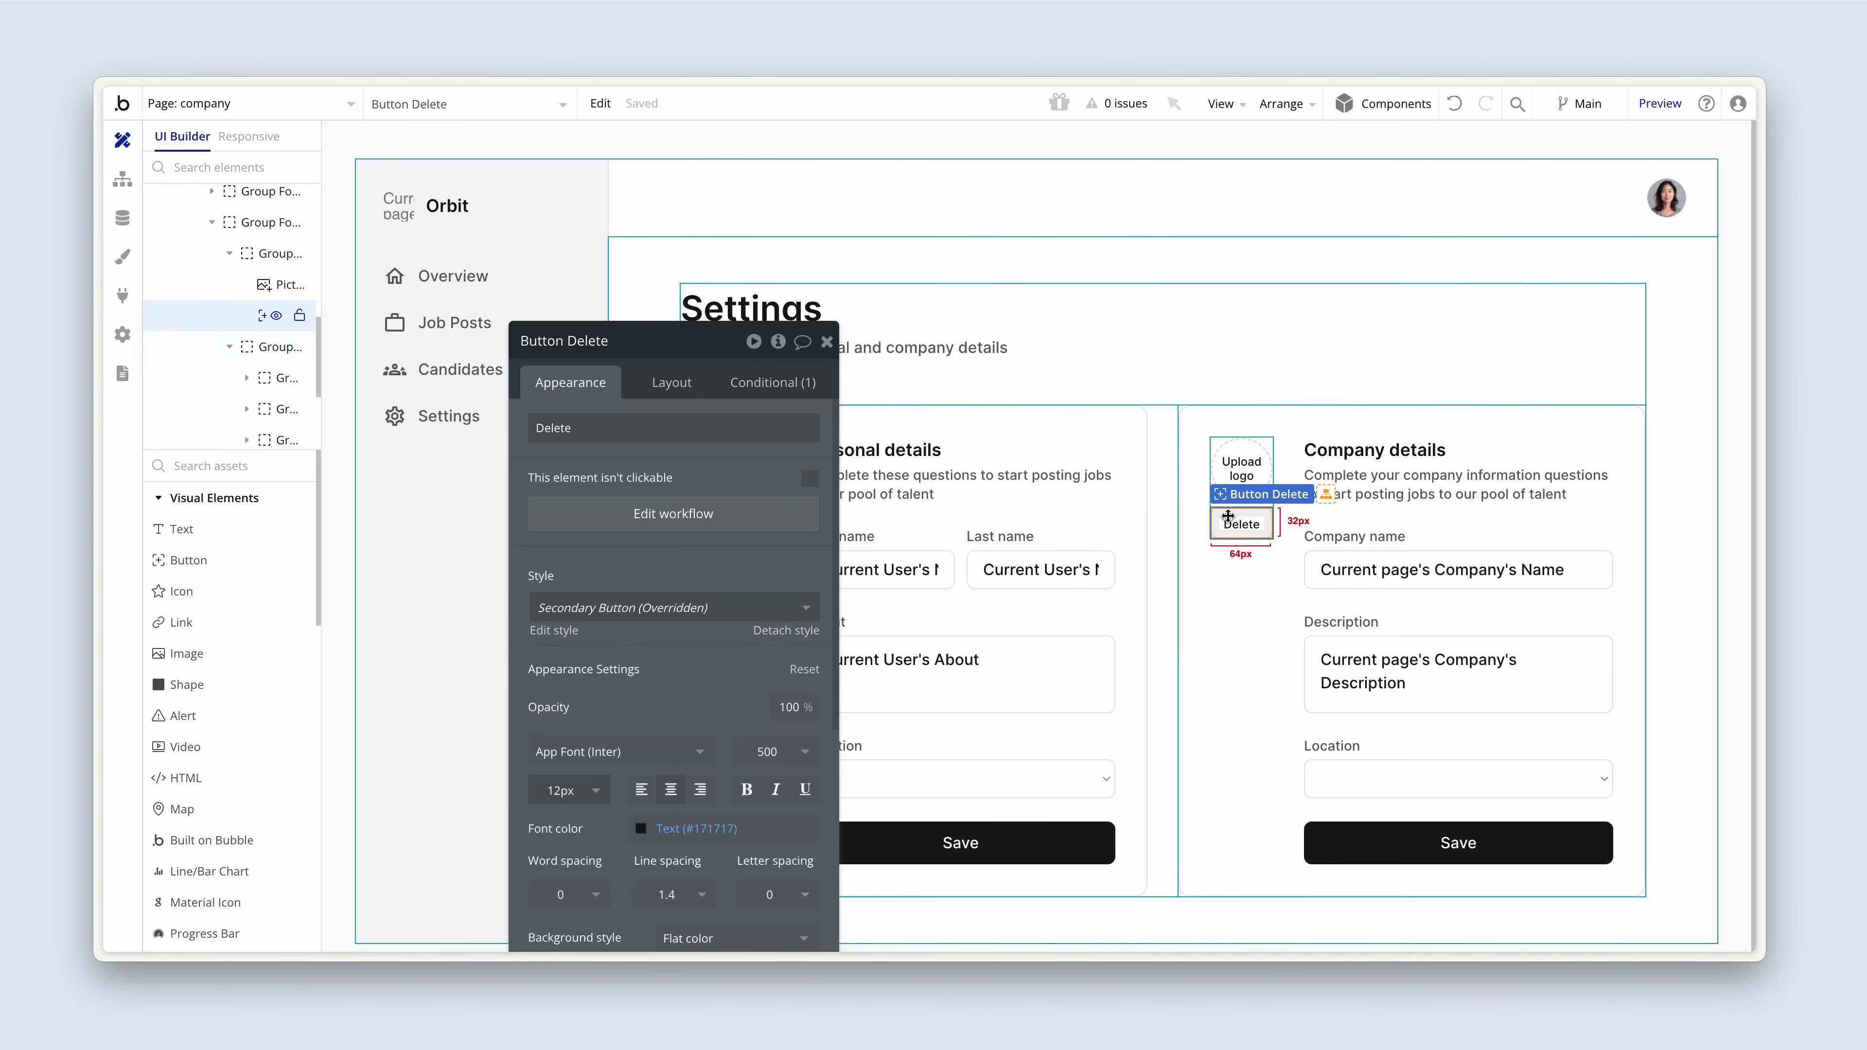
- Make the logo's Delete button workflow trigger the Delete logo custom event
left_click(754, 518)
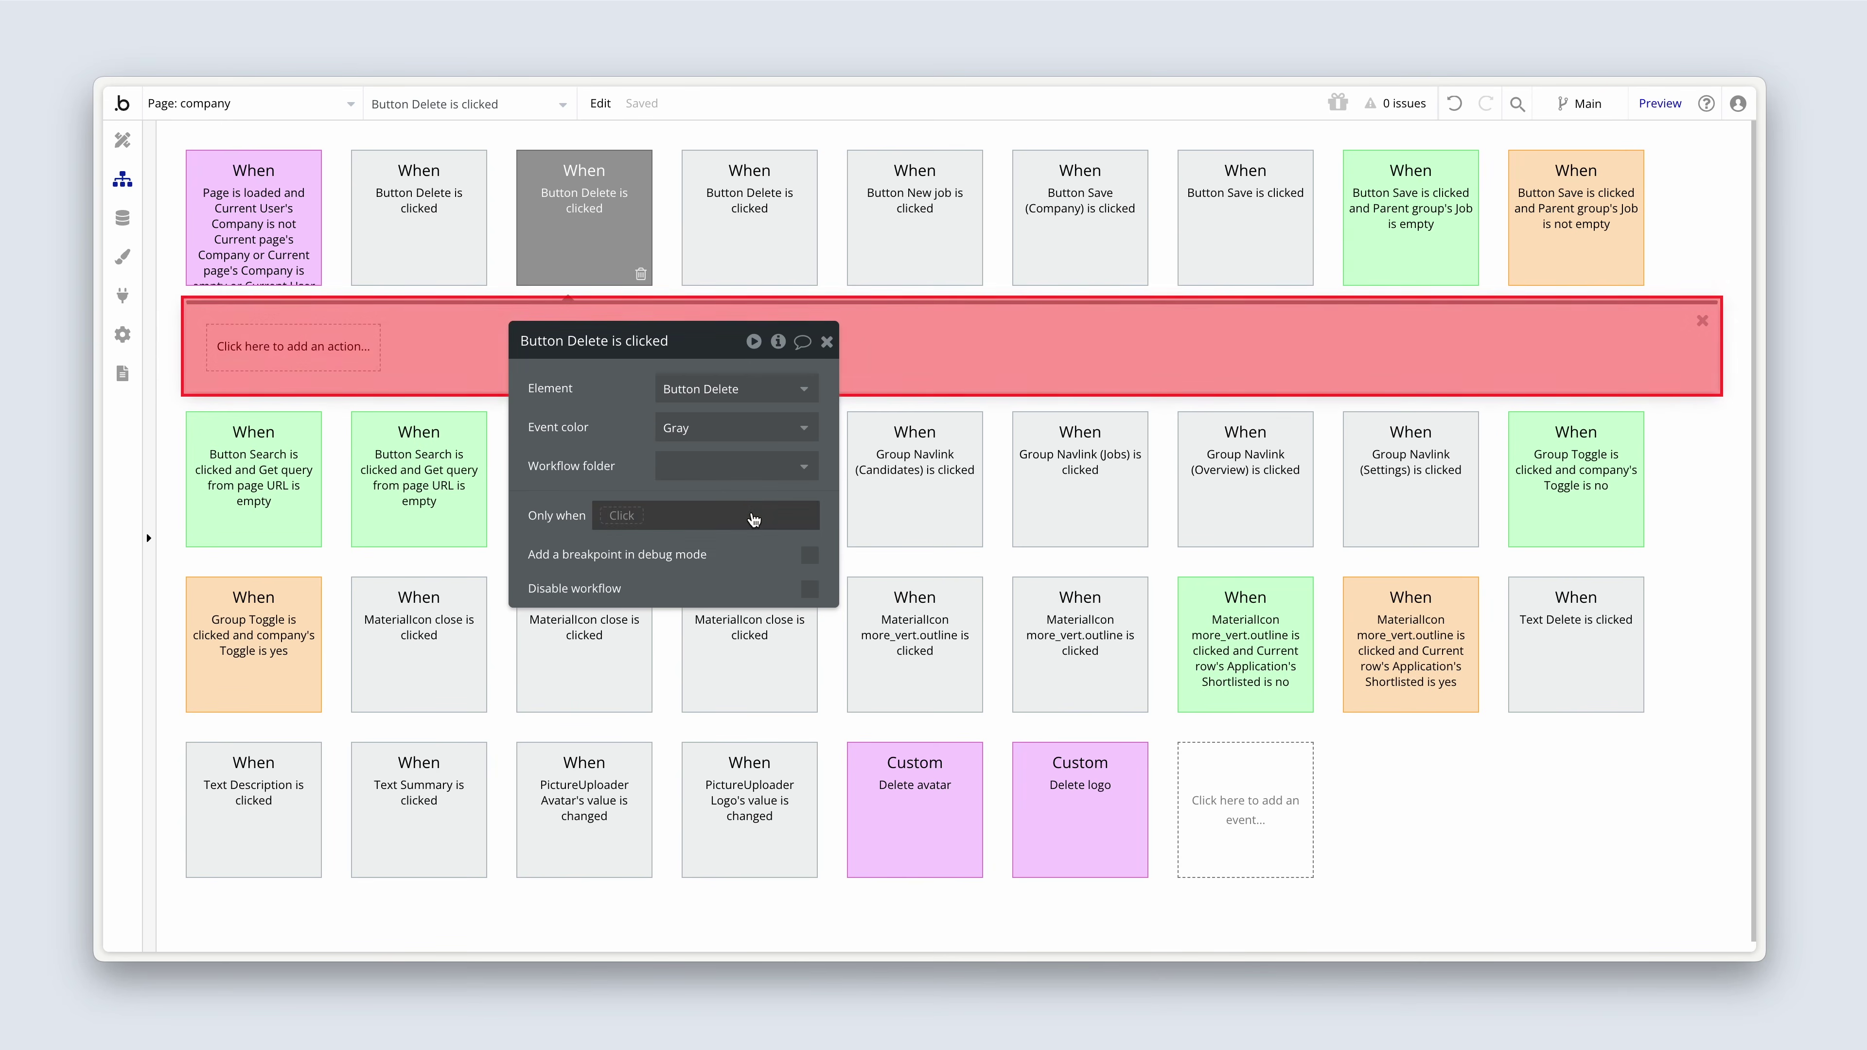
left_click(329, 360)
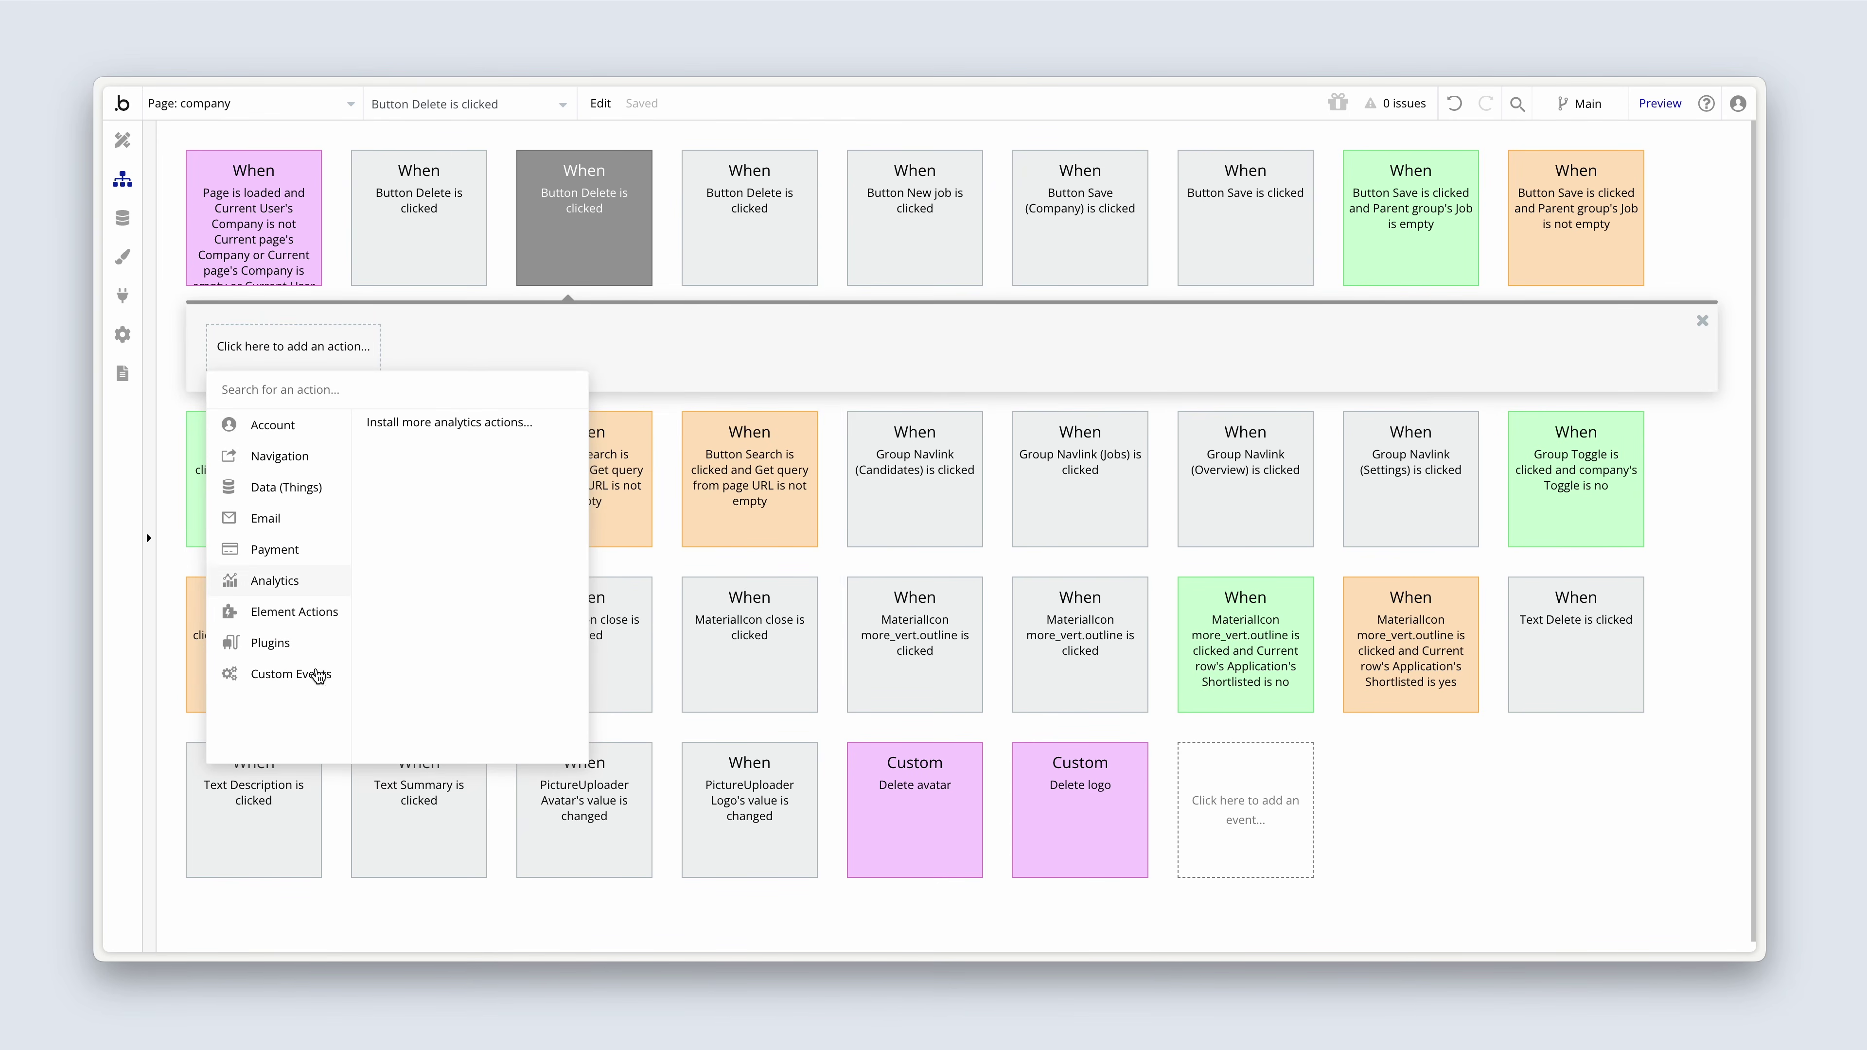
mouse_move(320, 683)
left_click(476, 424)
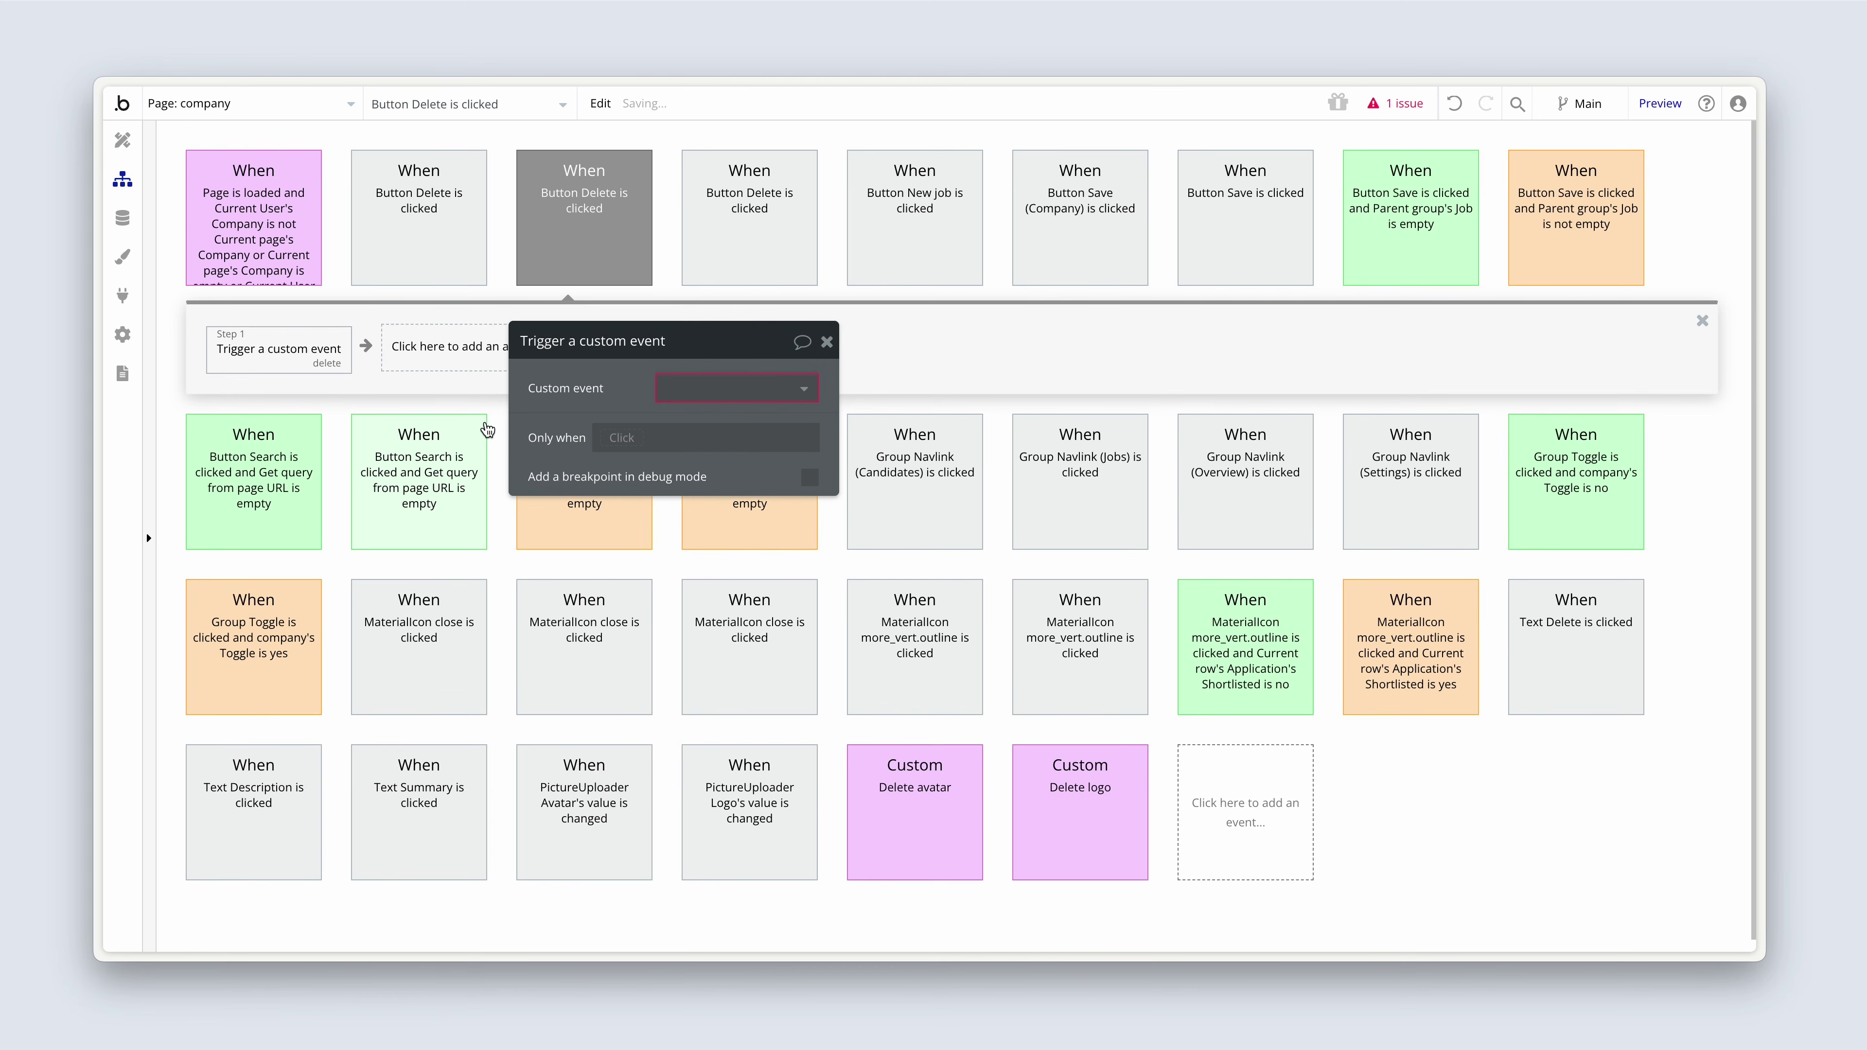
left_click(684, 387)
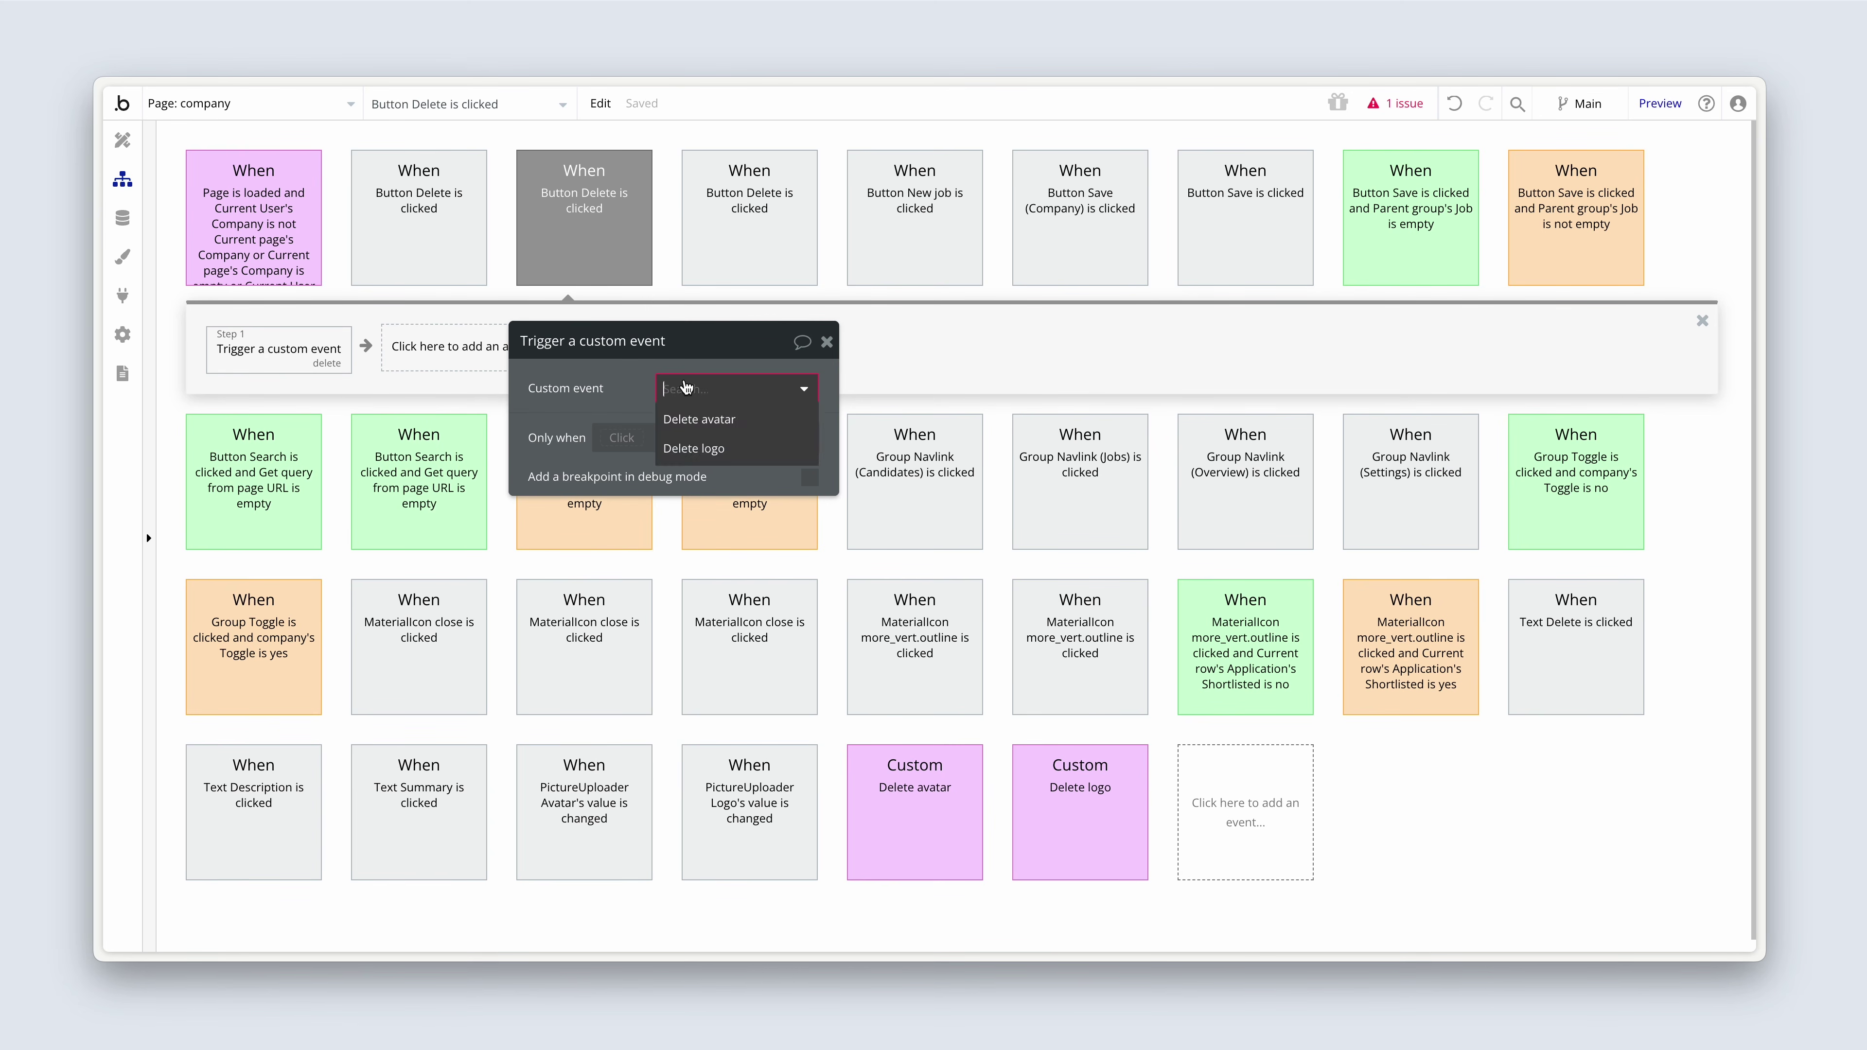
left_click(744, 447)
left_click_drag(635, 414, 486, 417)
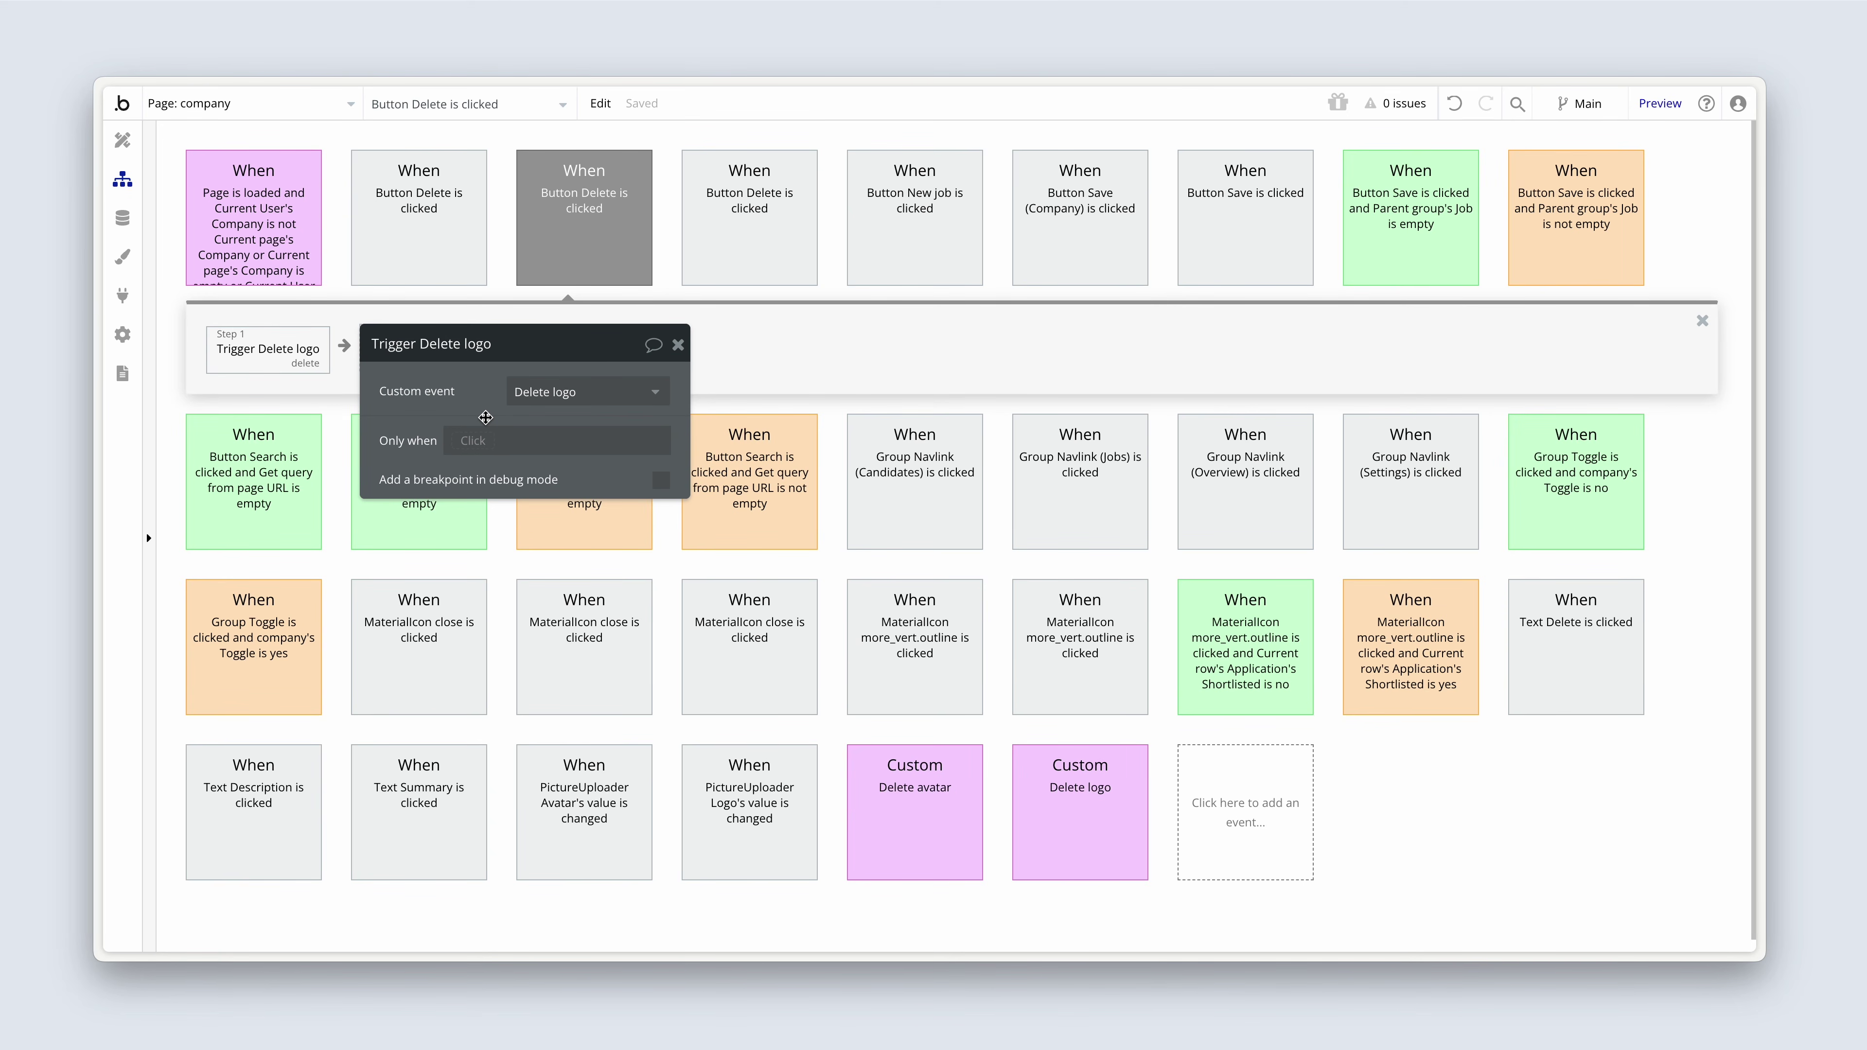
left_click(123, 140)
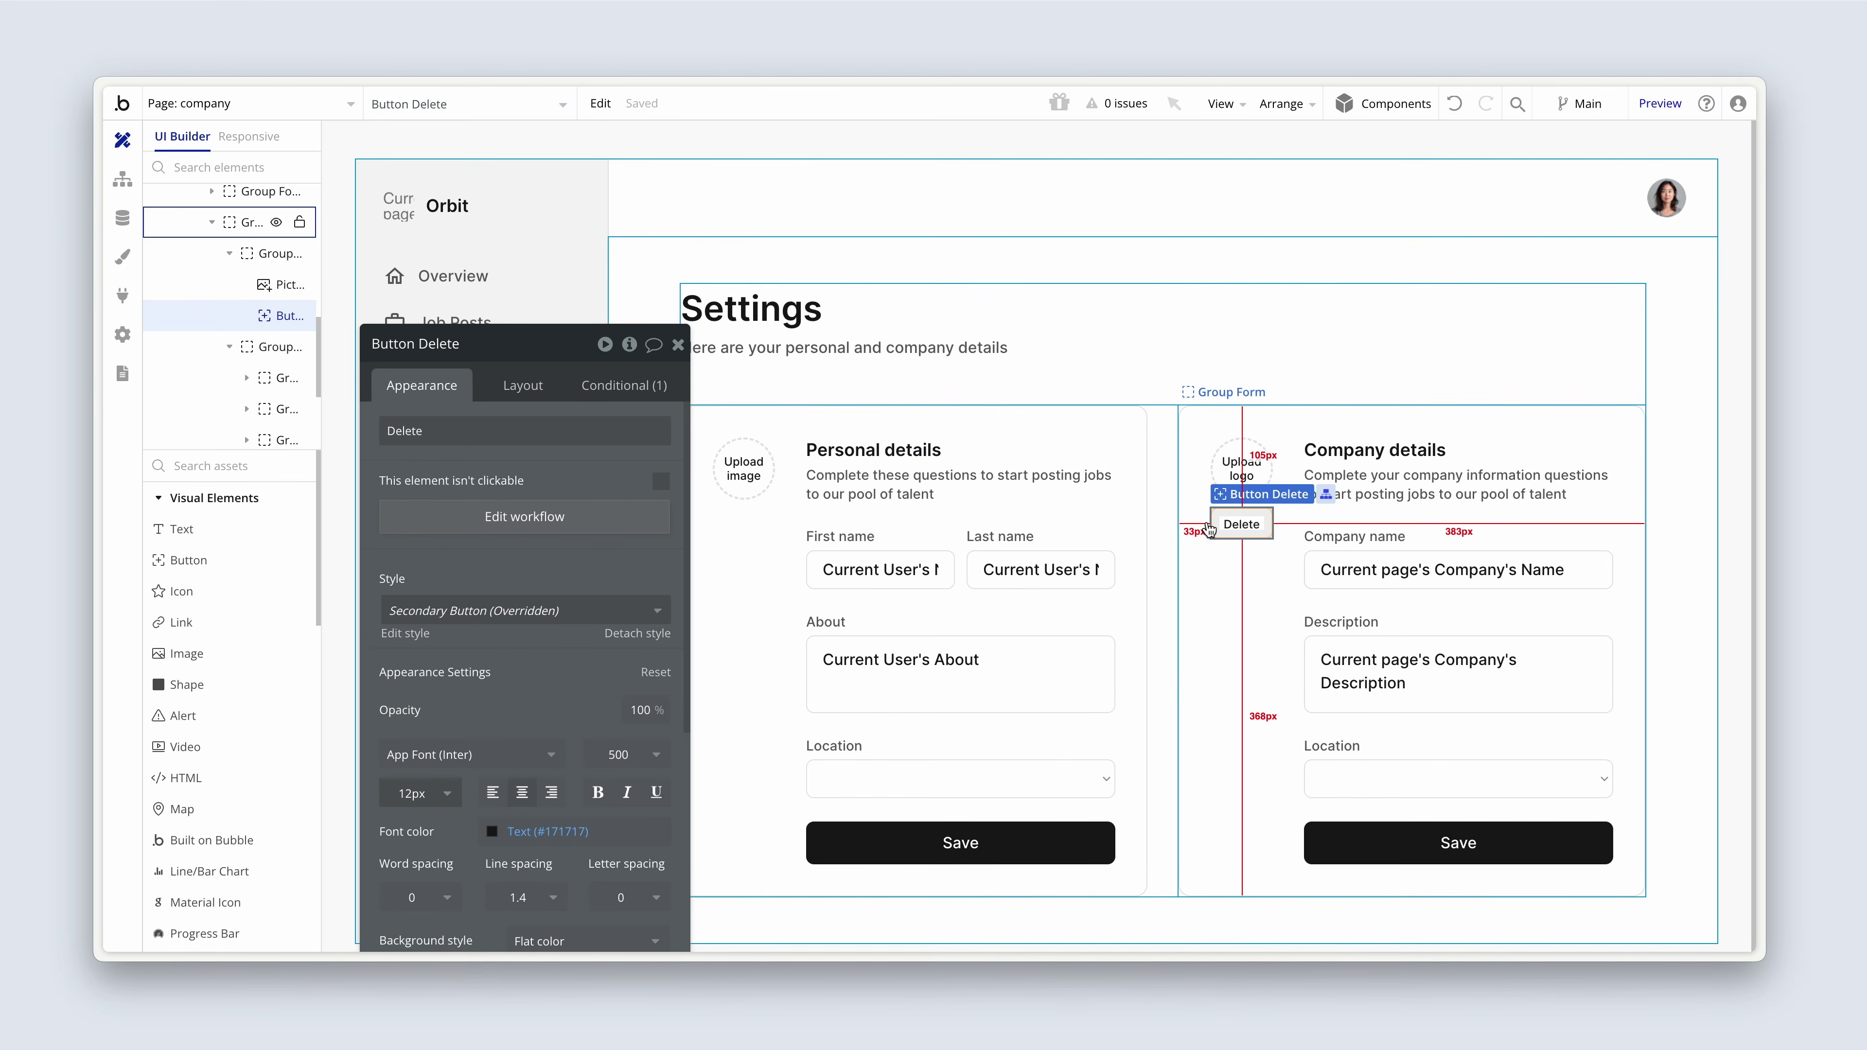
- Review PictureUploader Logo, its Delete button and the company Save button, then open the Page dropdown
left_click(1235, 472)
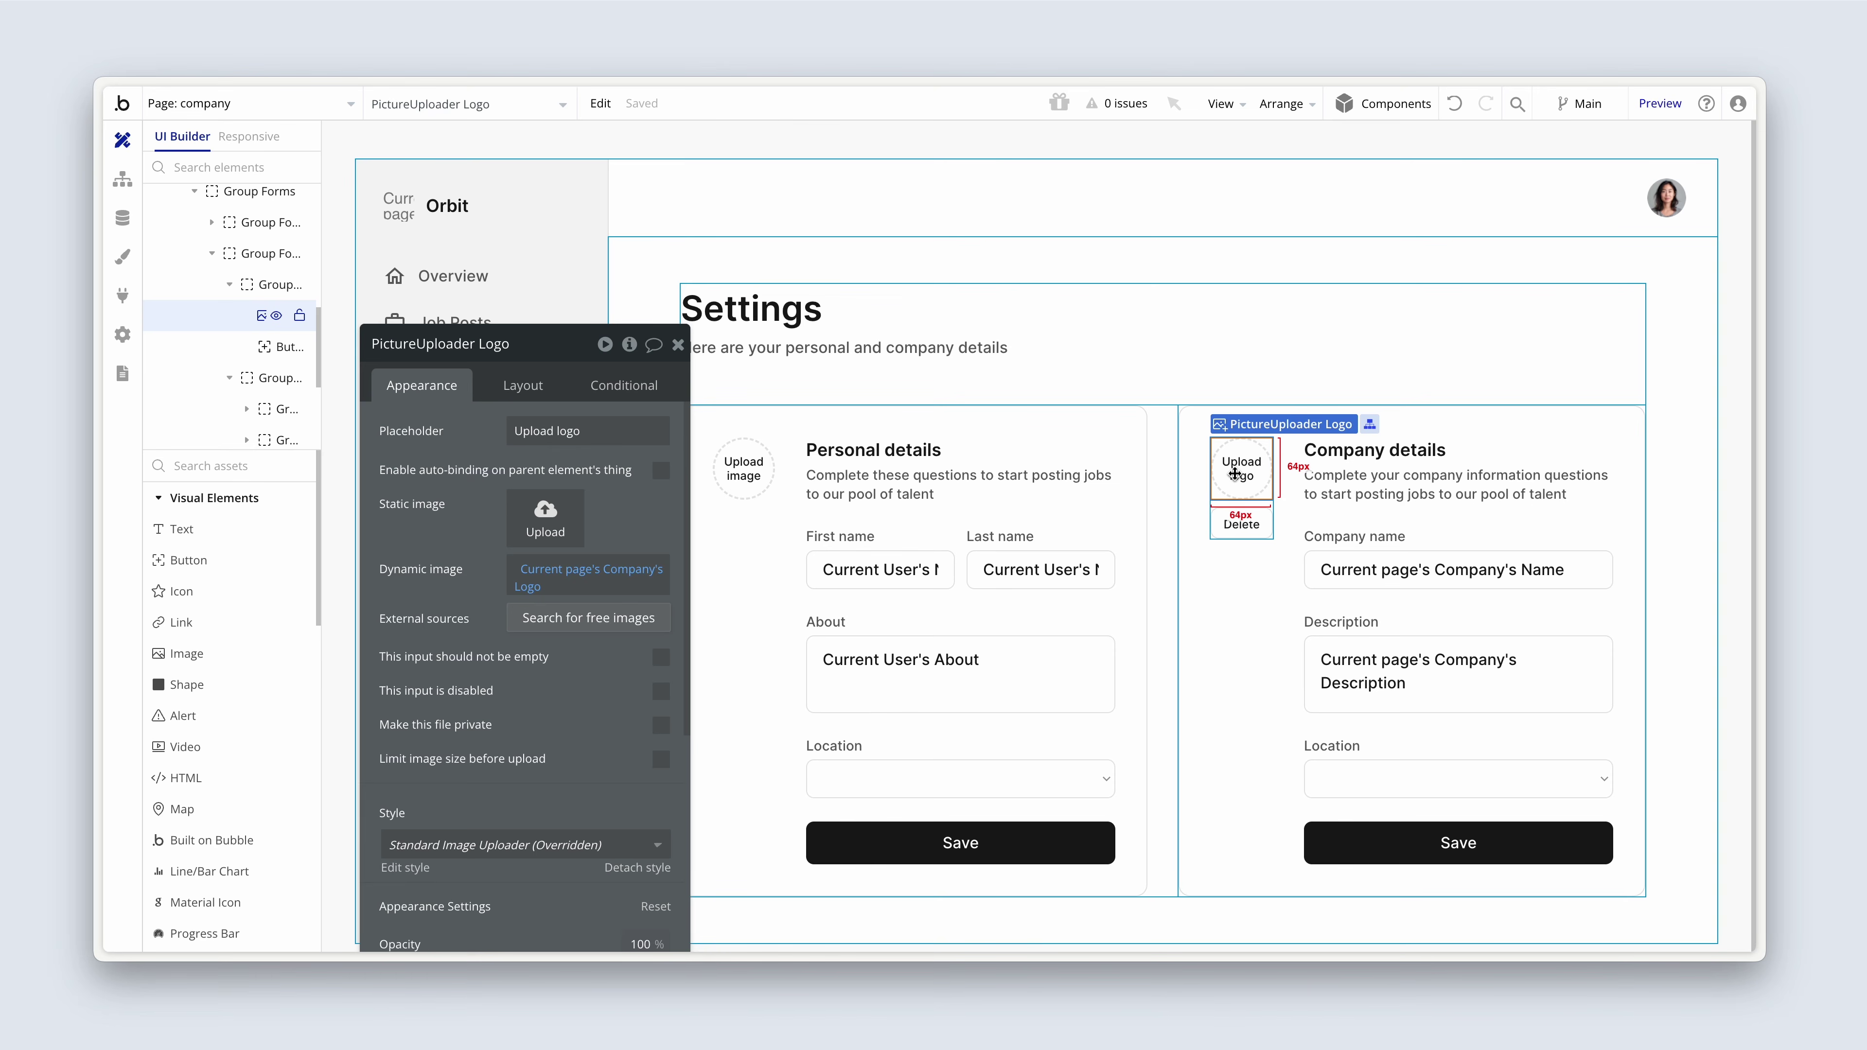
left_click(1235, 526)
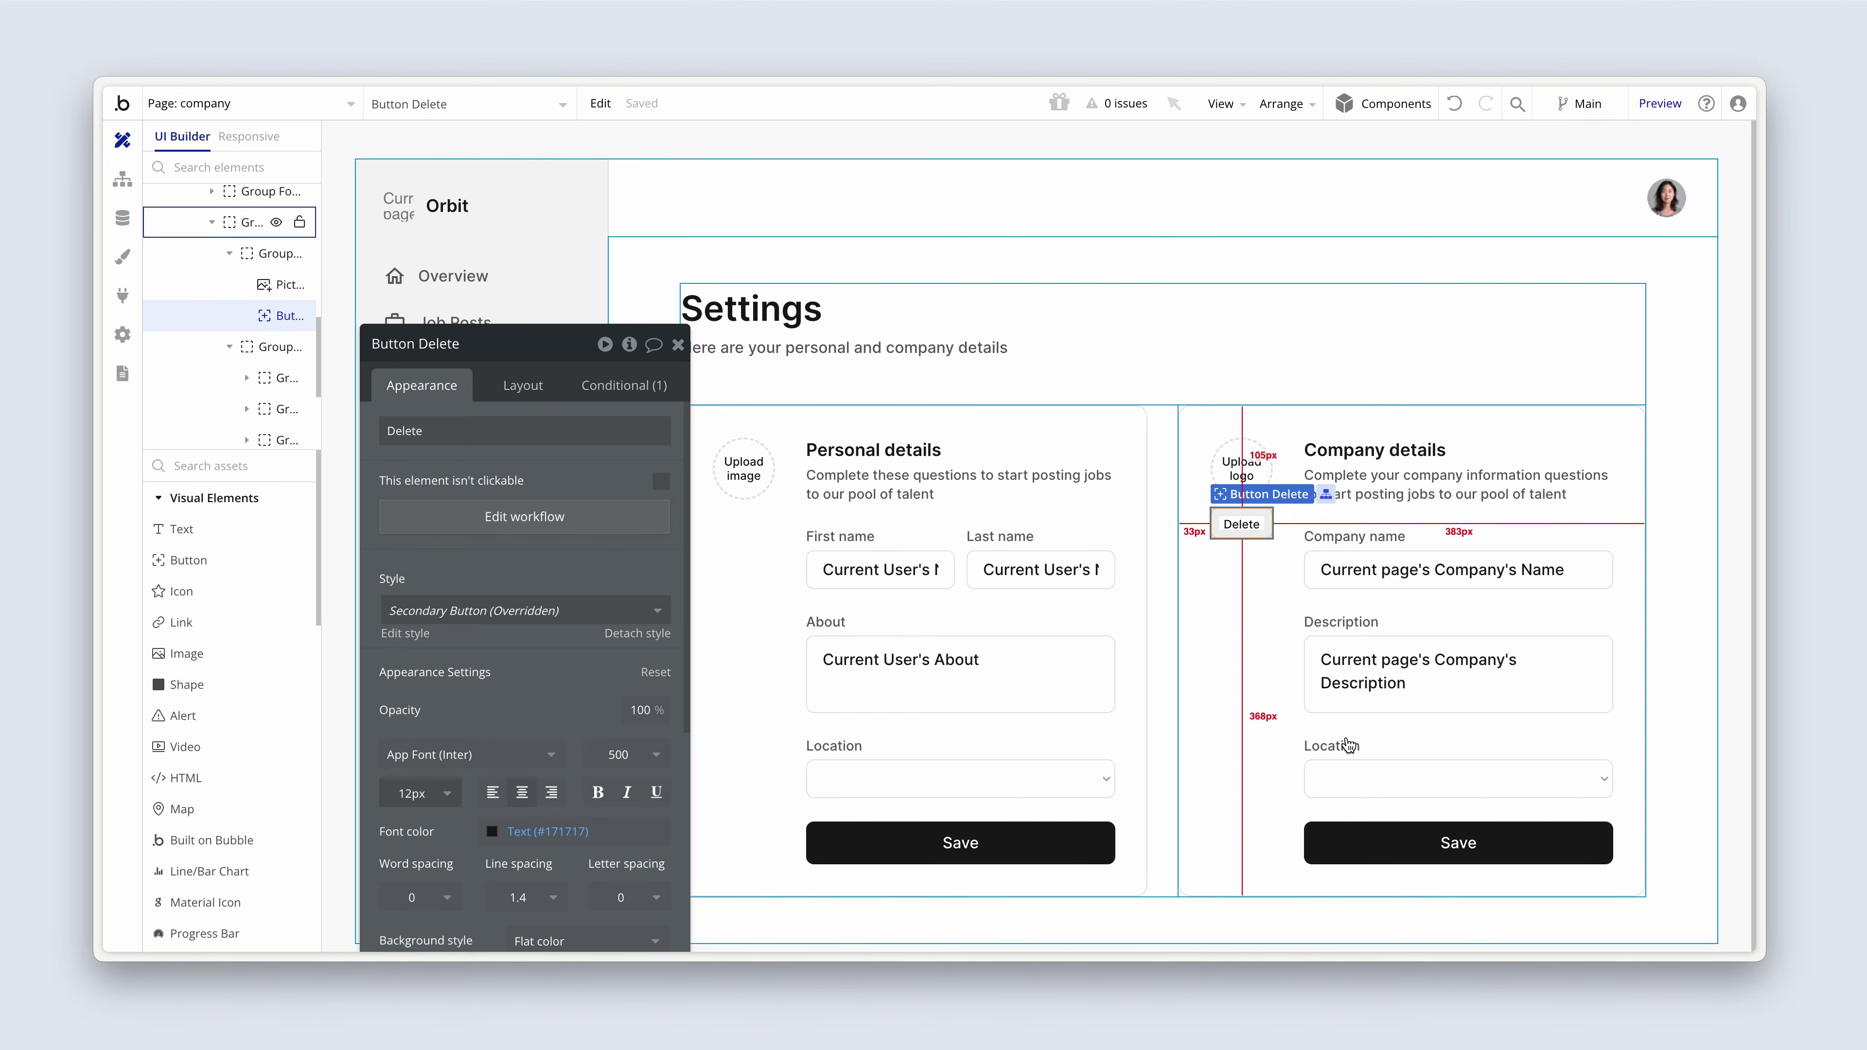
left_click(1351, 841)
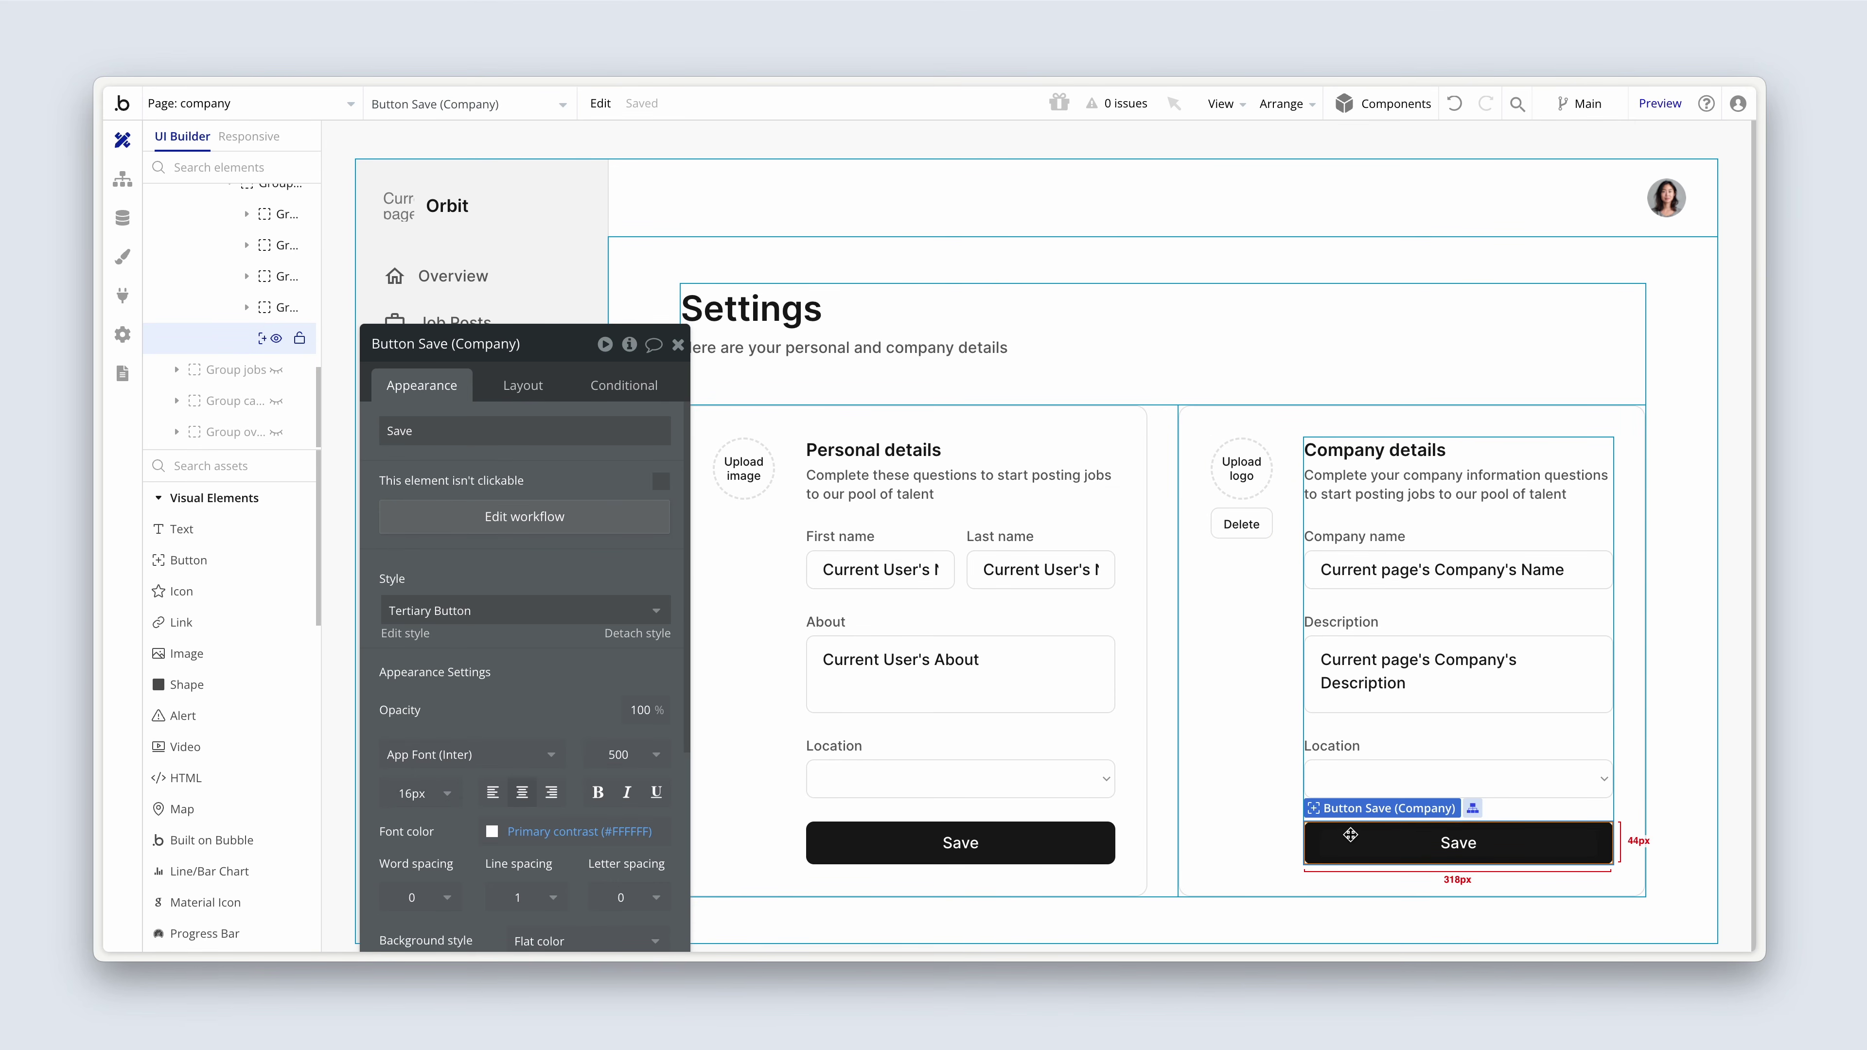
left_click(276, 116)
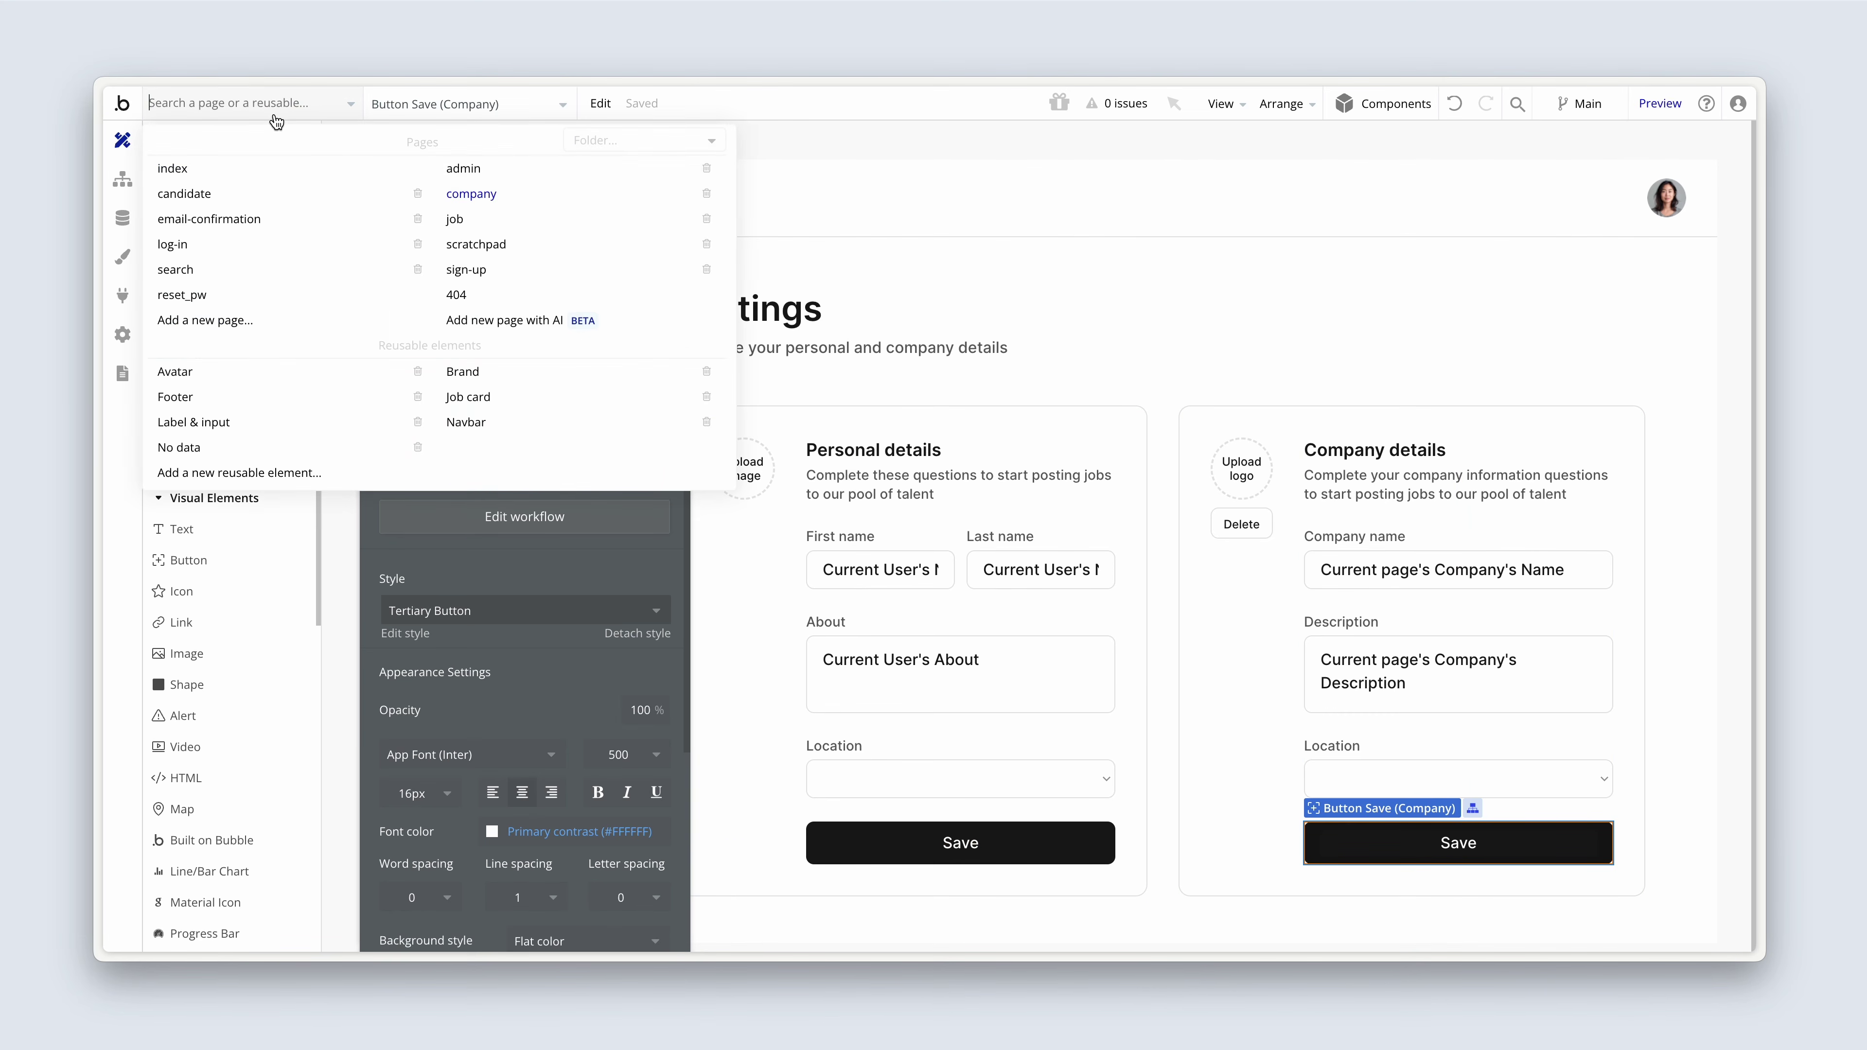
- Switch to the candidate page and reveal Group Account inside Group Container
left_click(297, 193)
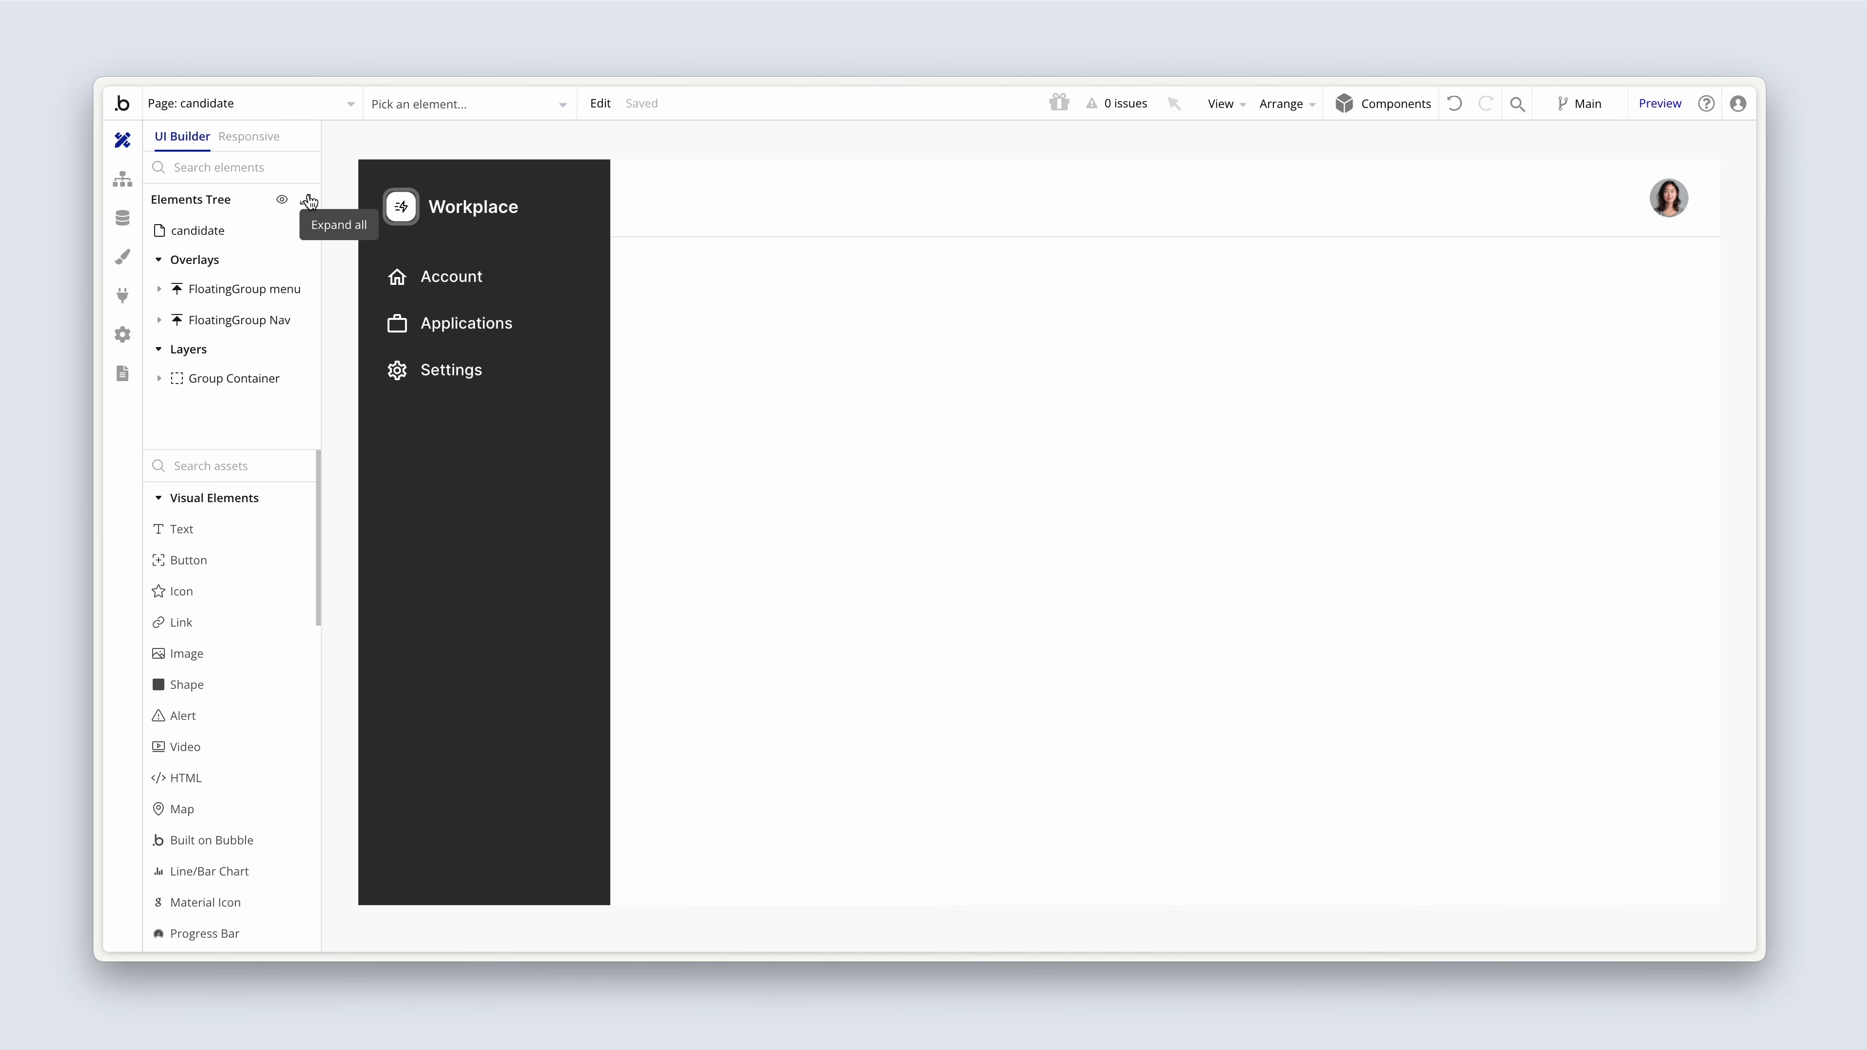
left_click(177, 378)
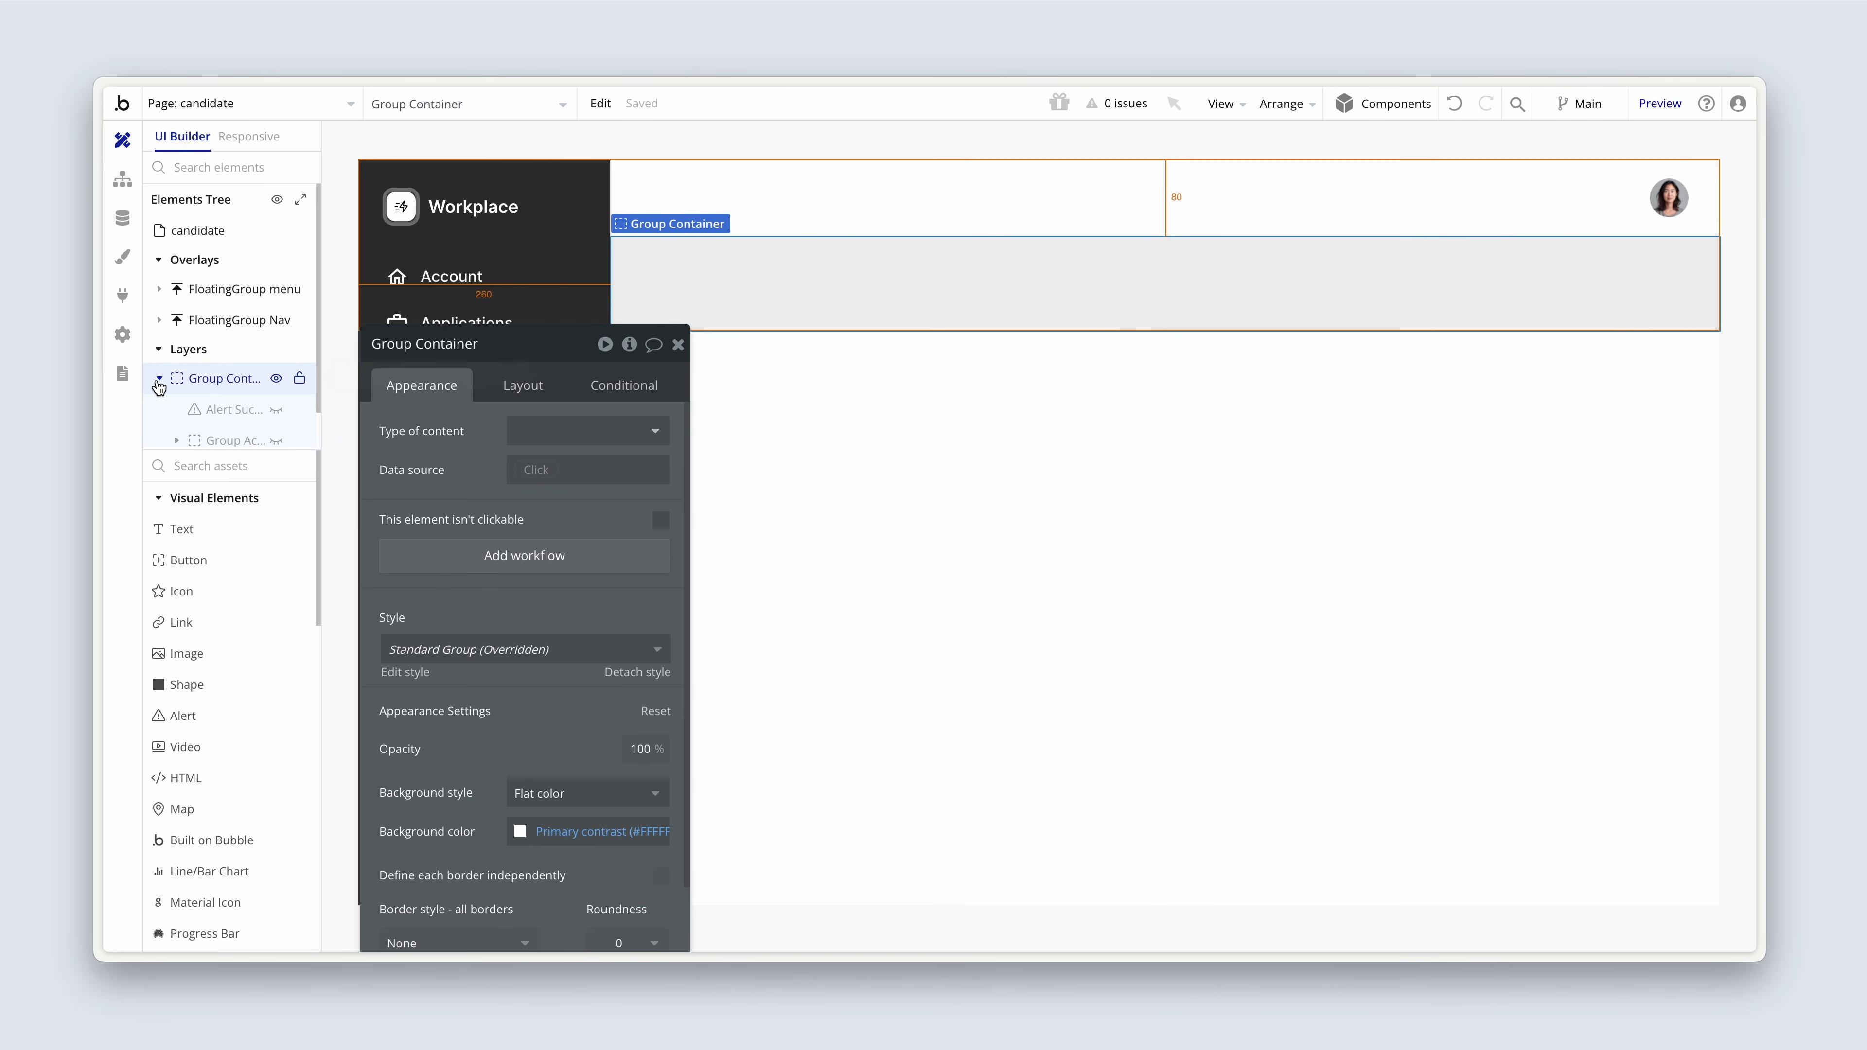
scroll(204, 435, "down", 1)
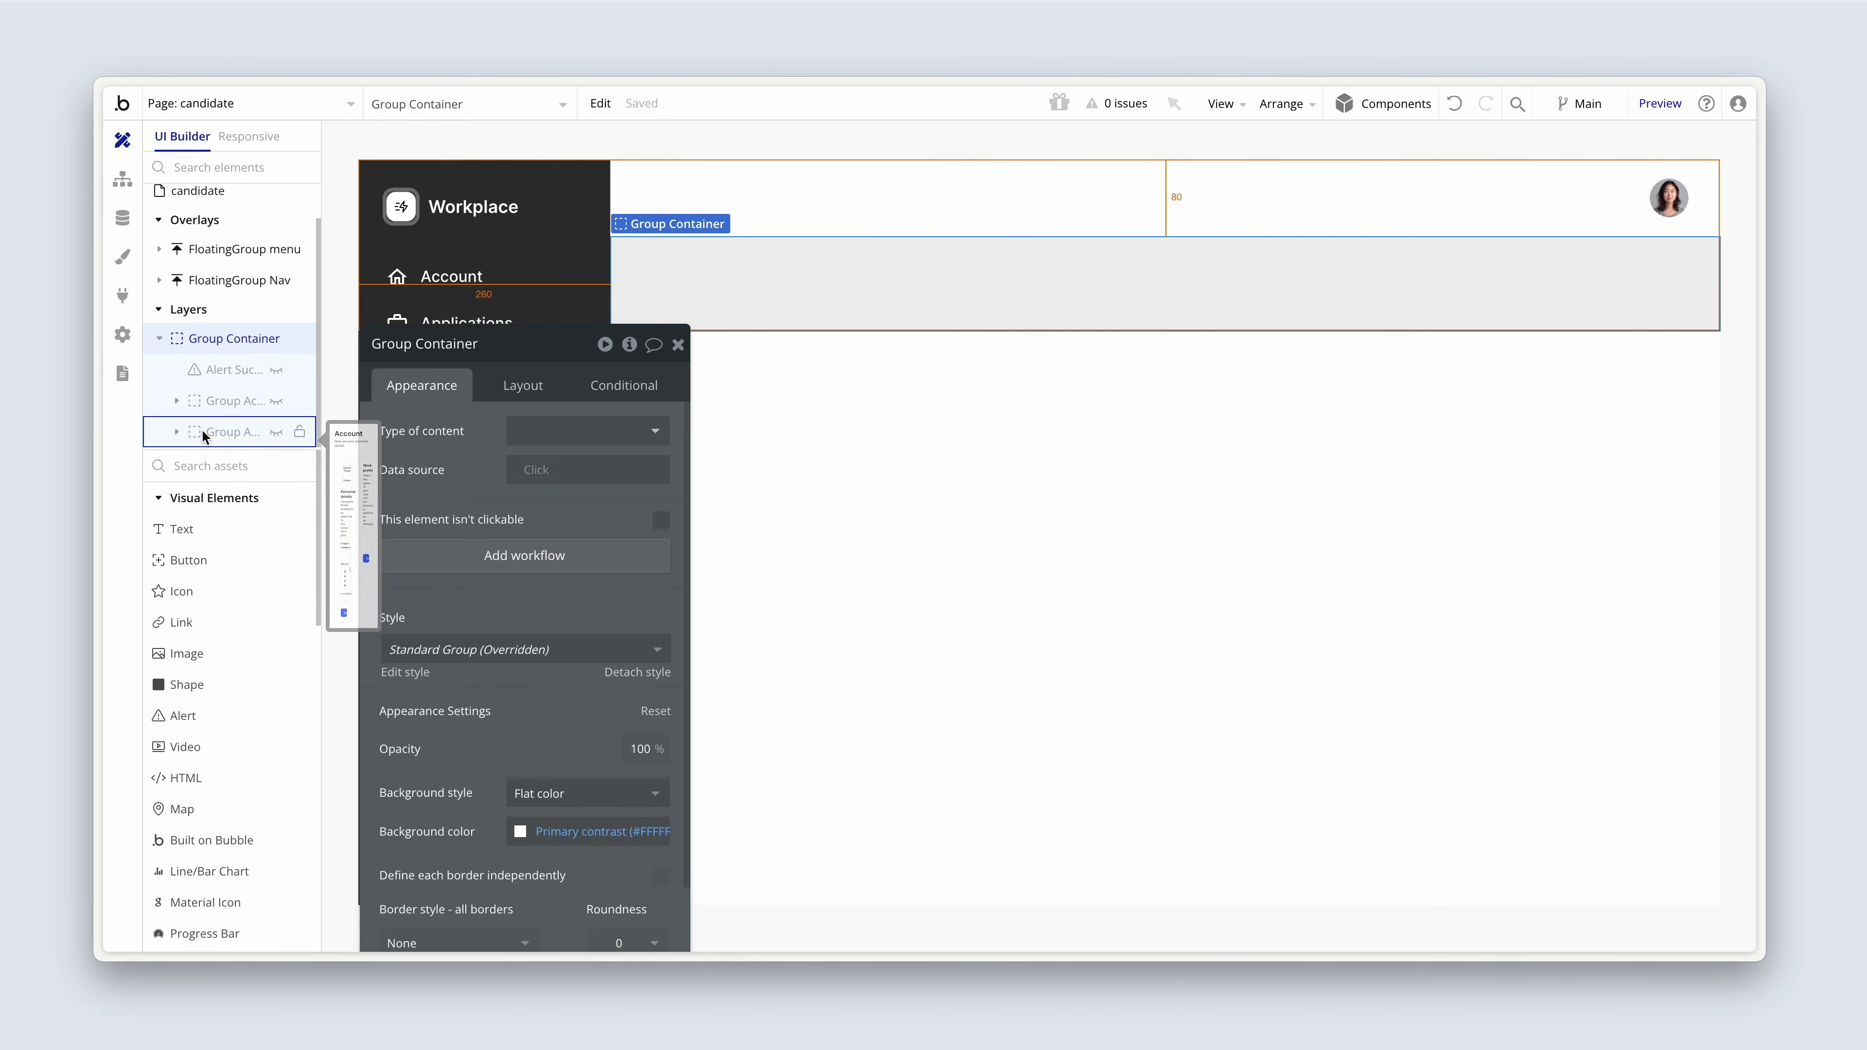
left_click(278, 403)
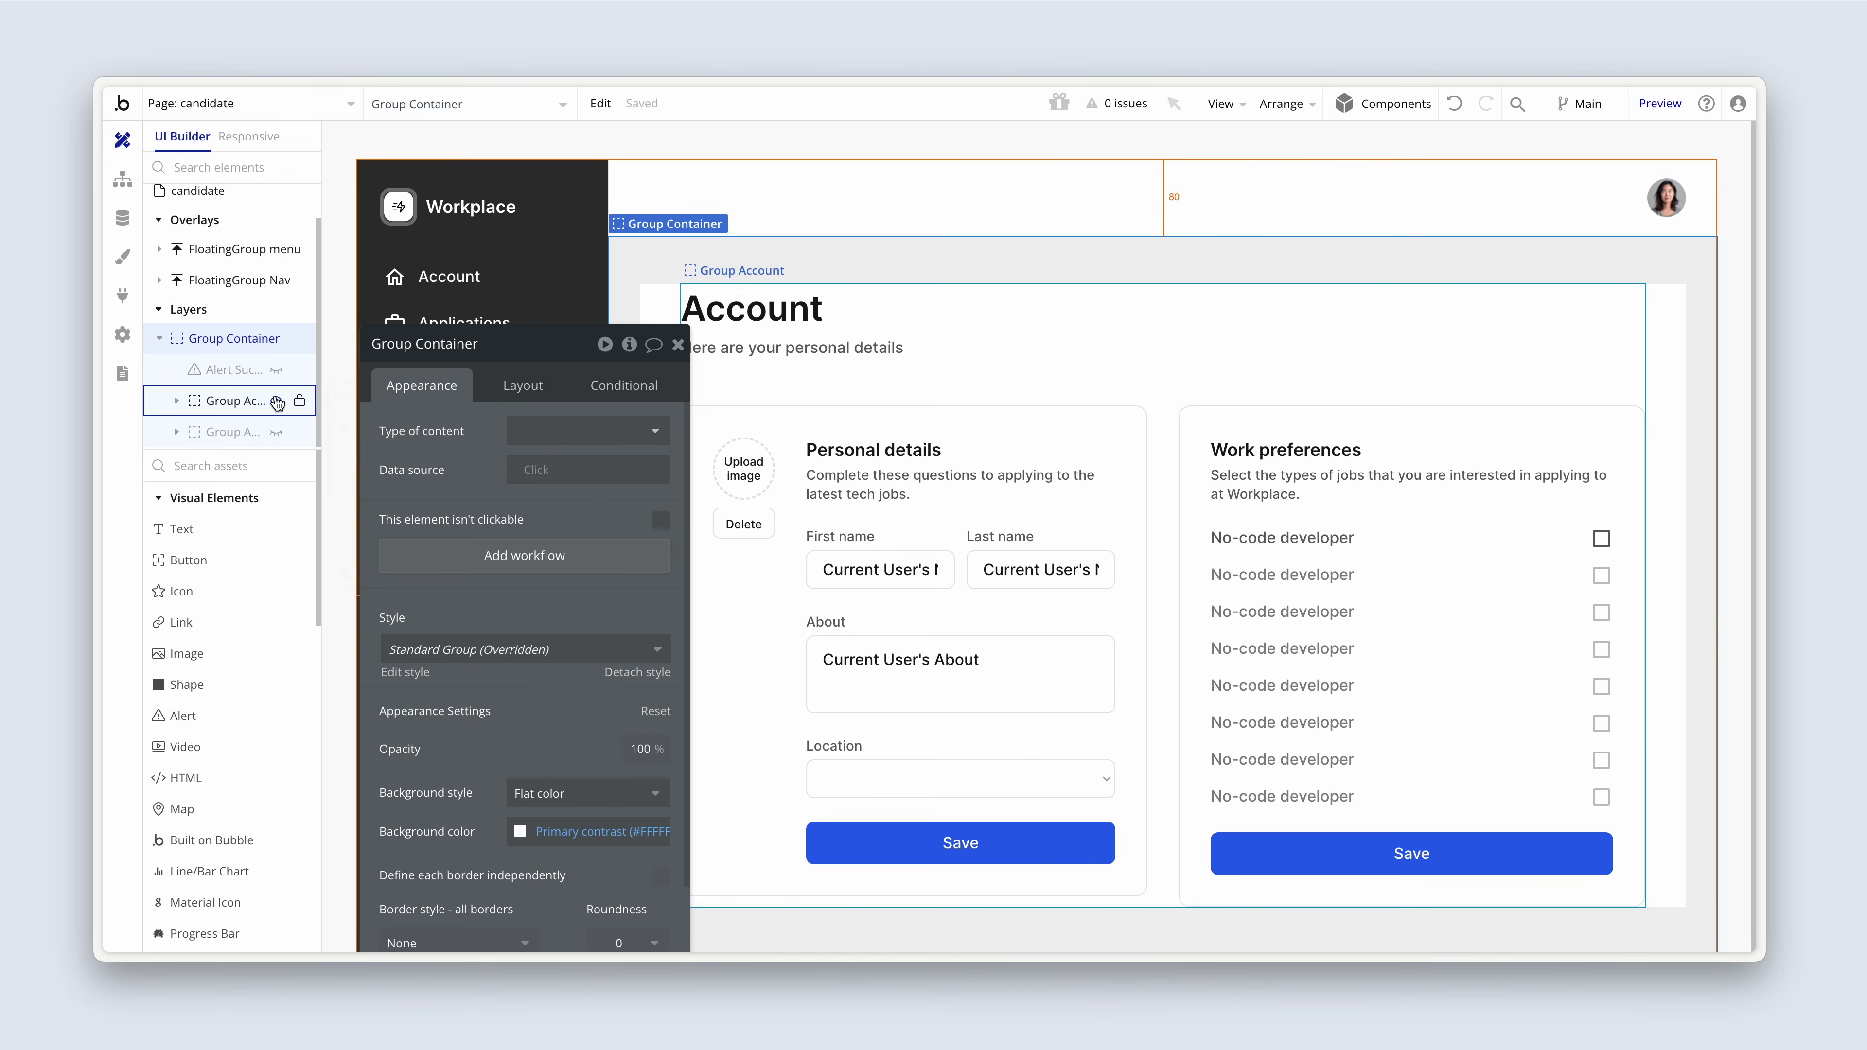
- Set PictureUploader Avatar's dynamic image to Current User's Avatar
left_click(749, 482)
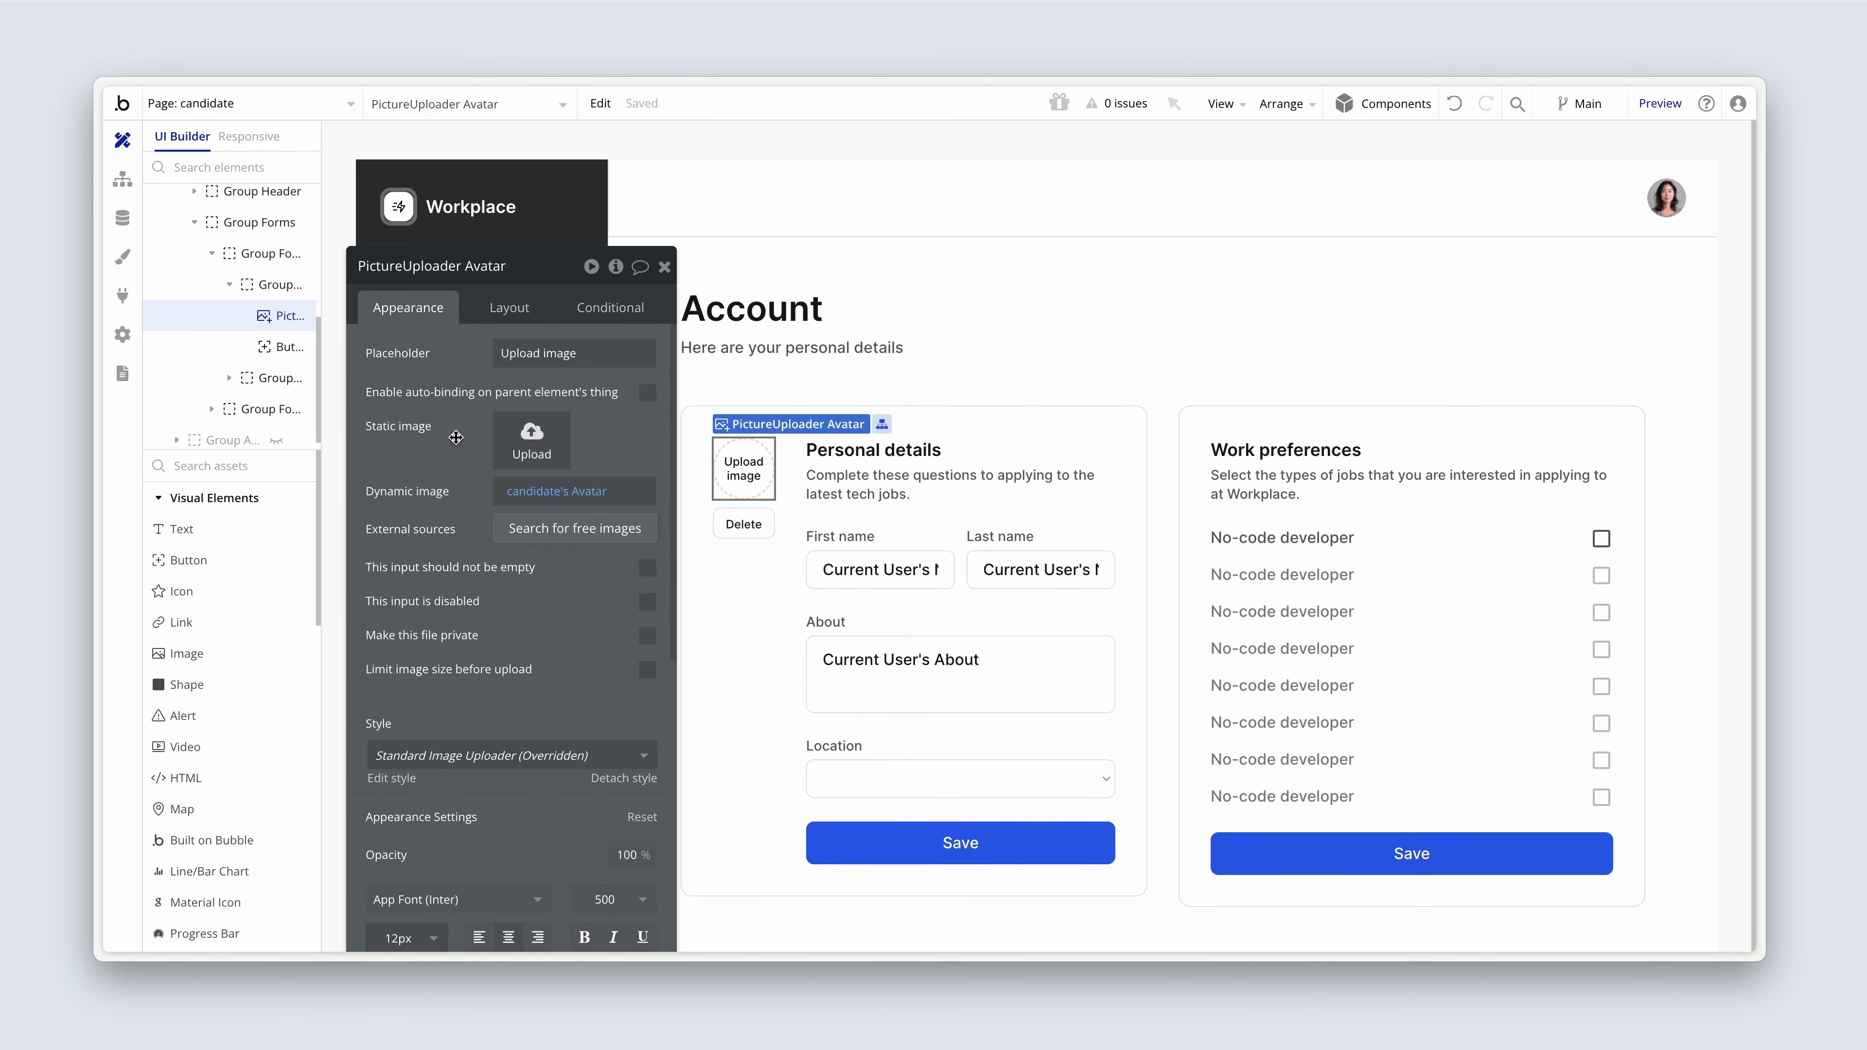
left_click(537, 491)
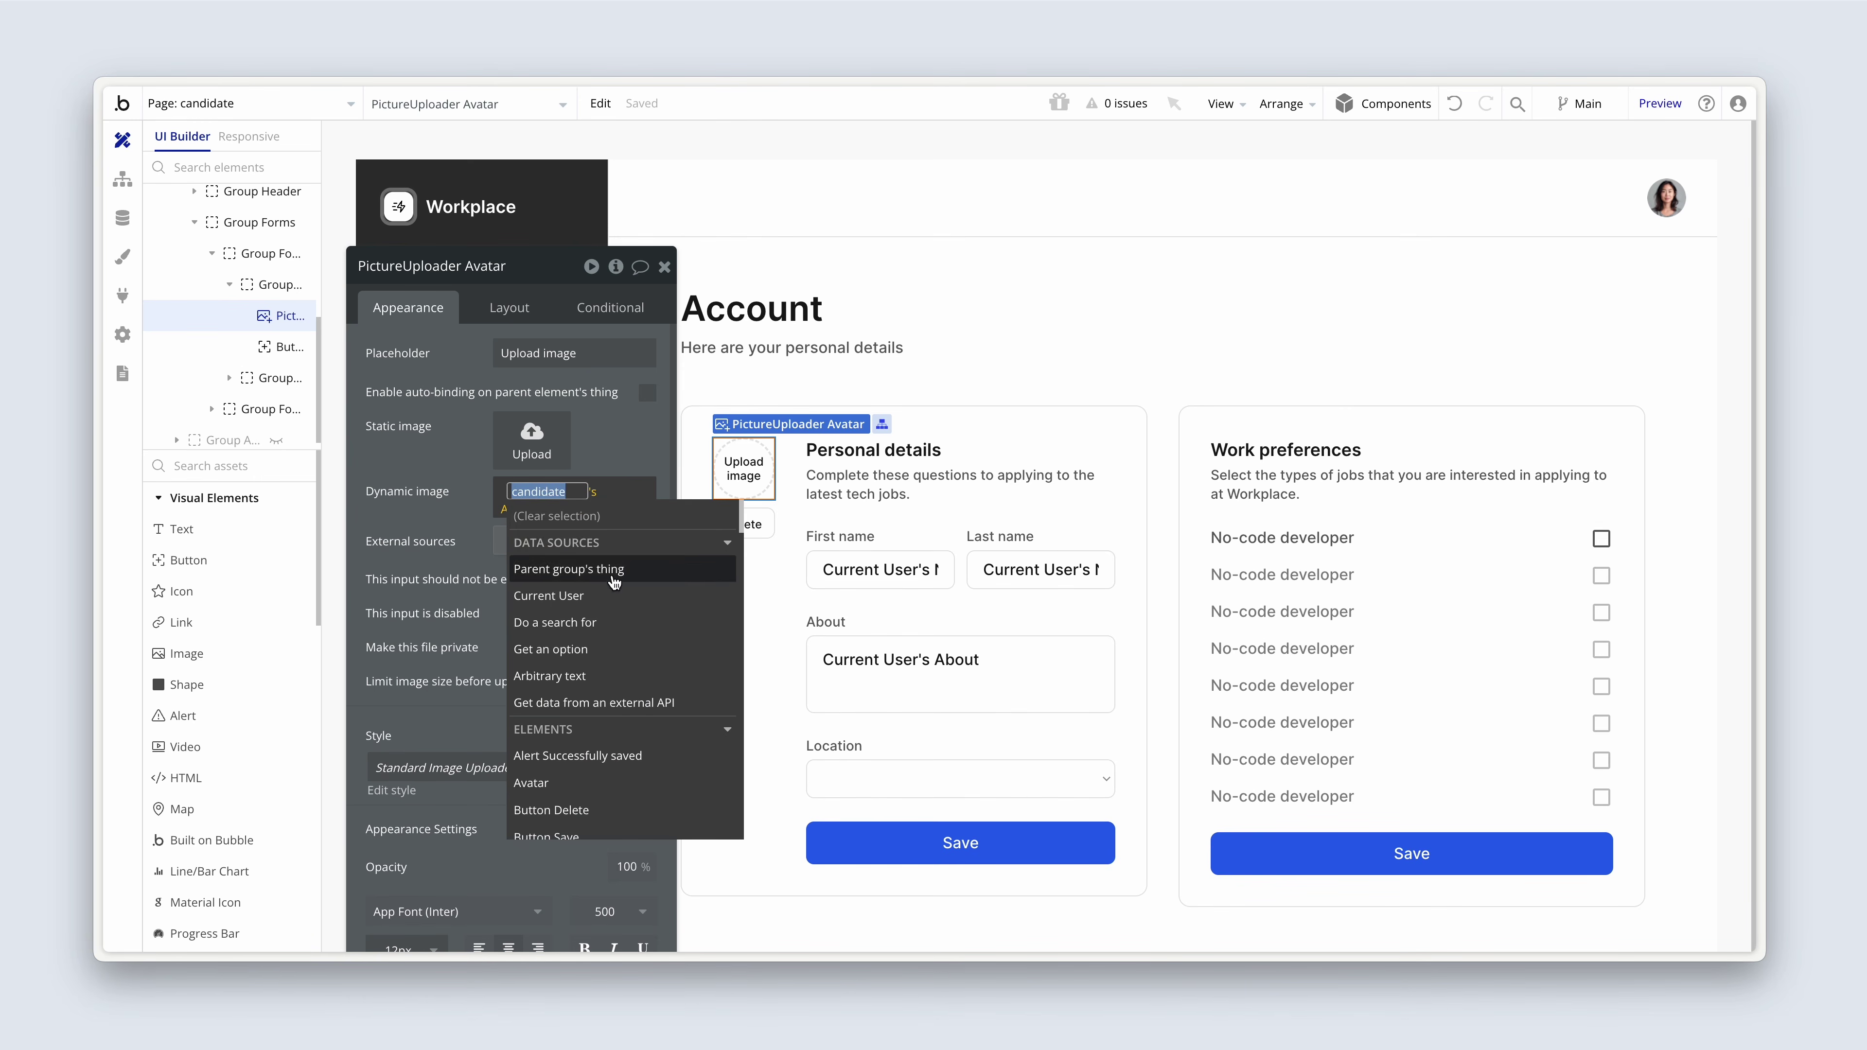
left_click(613, 596)
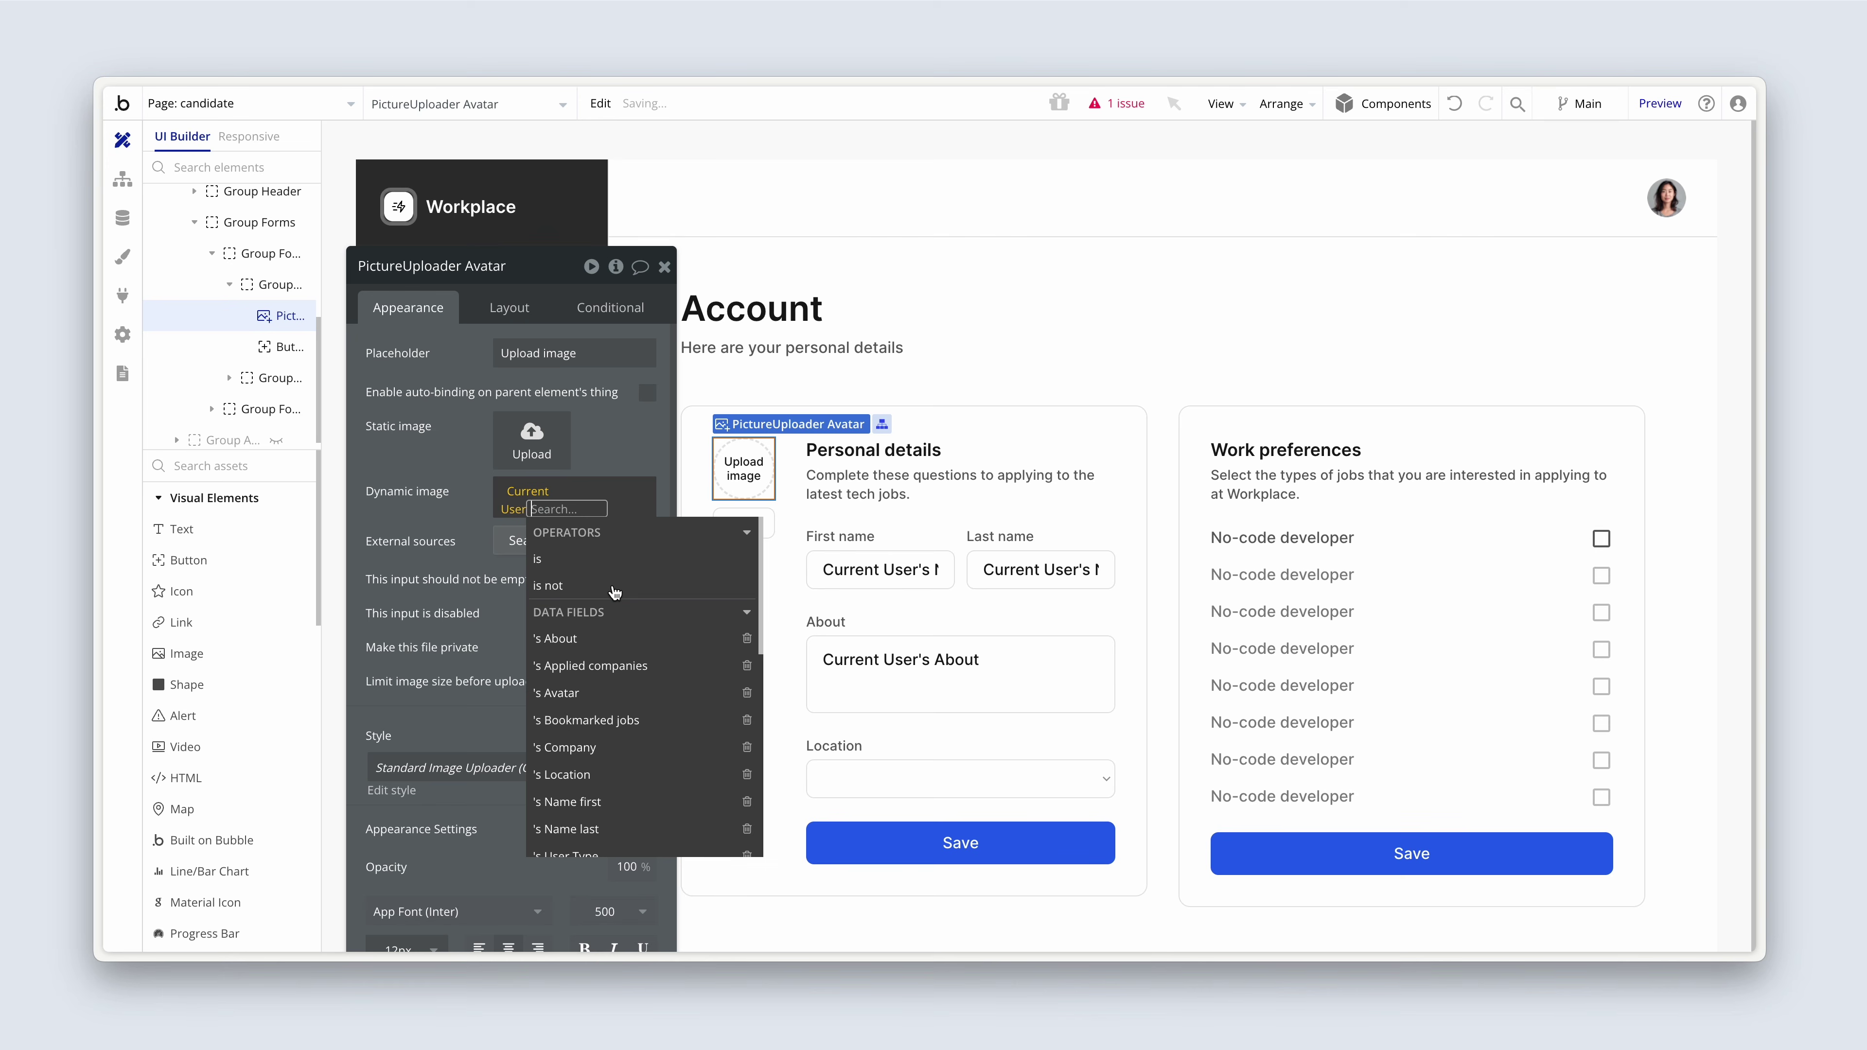
left_click(604, 695)
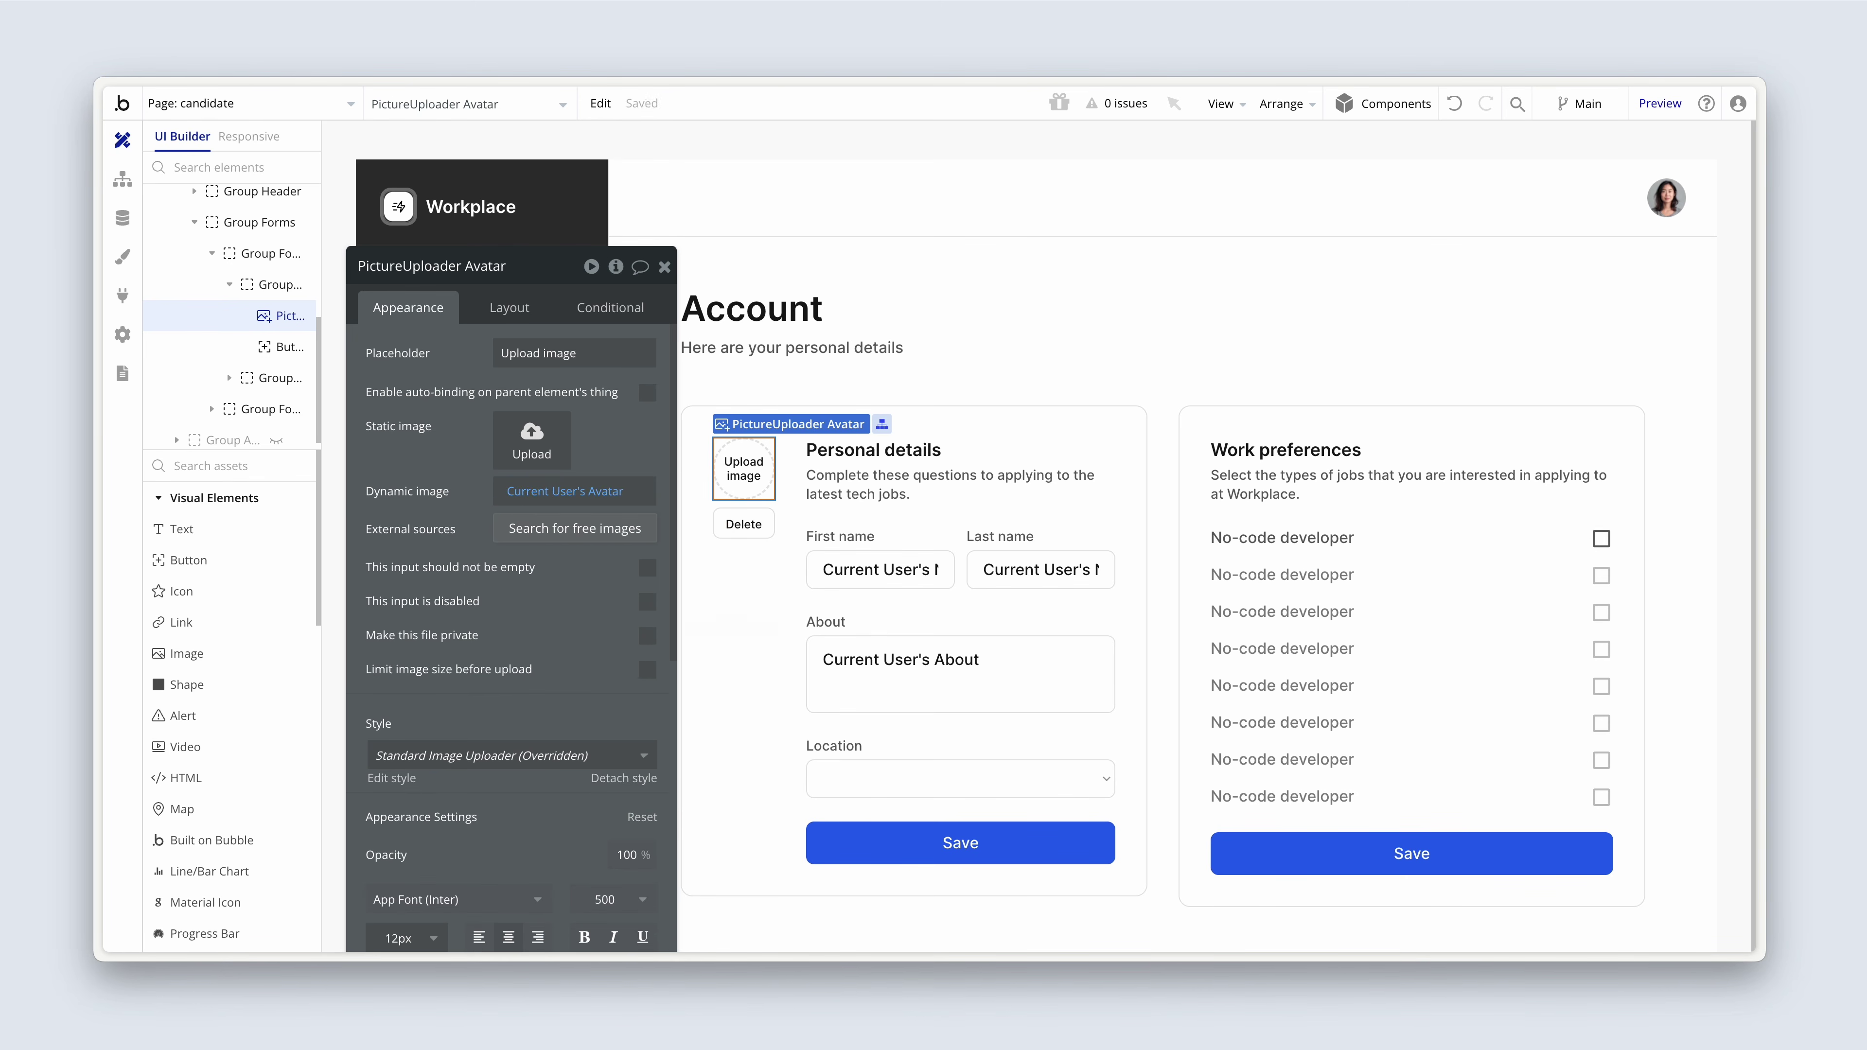
left_click(743, 524)
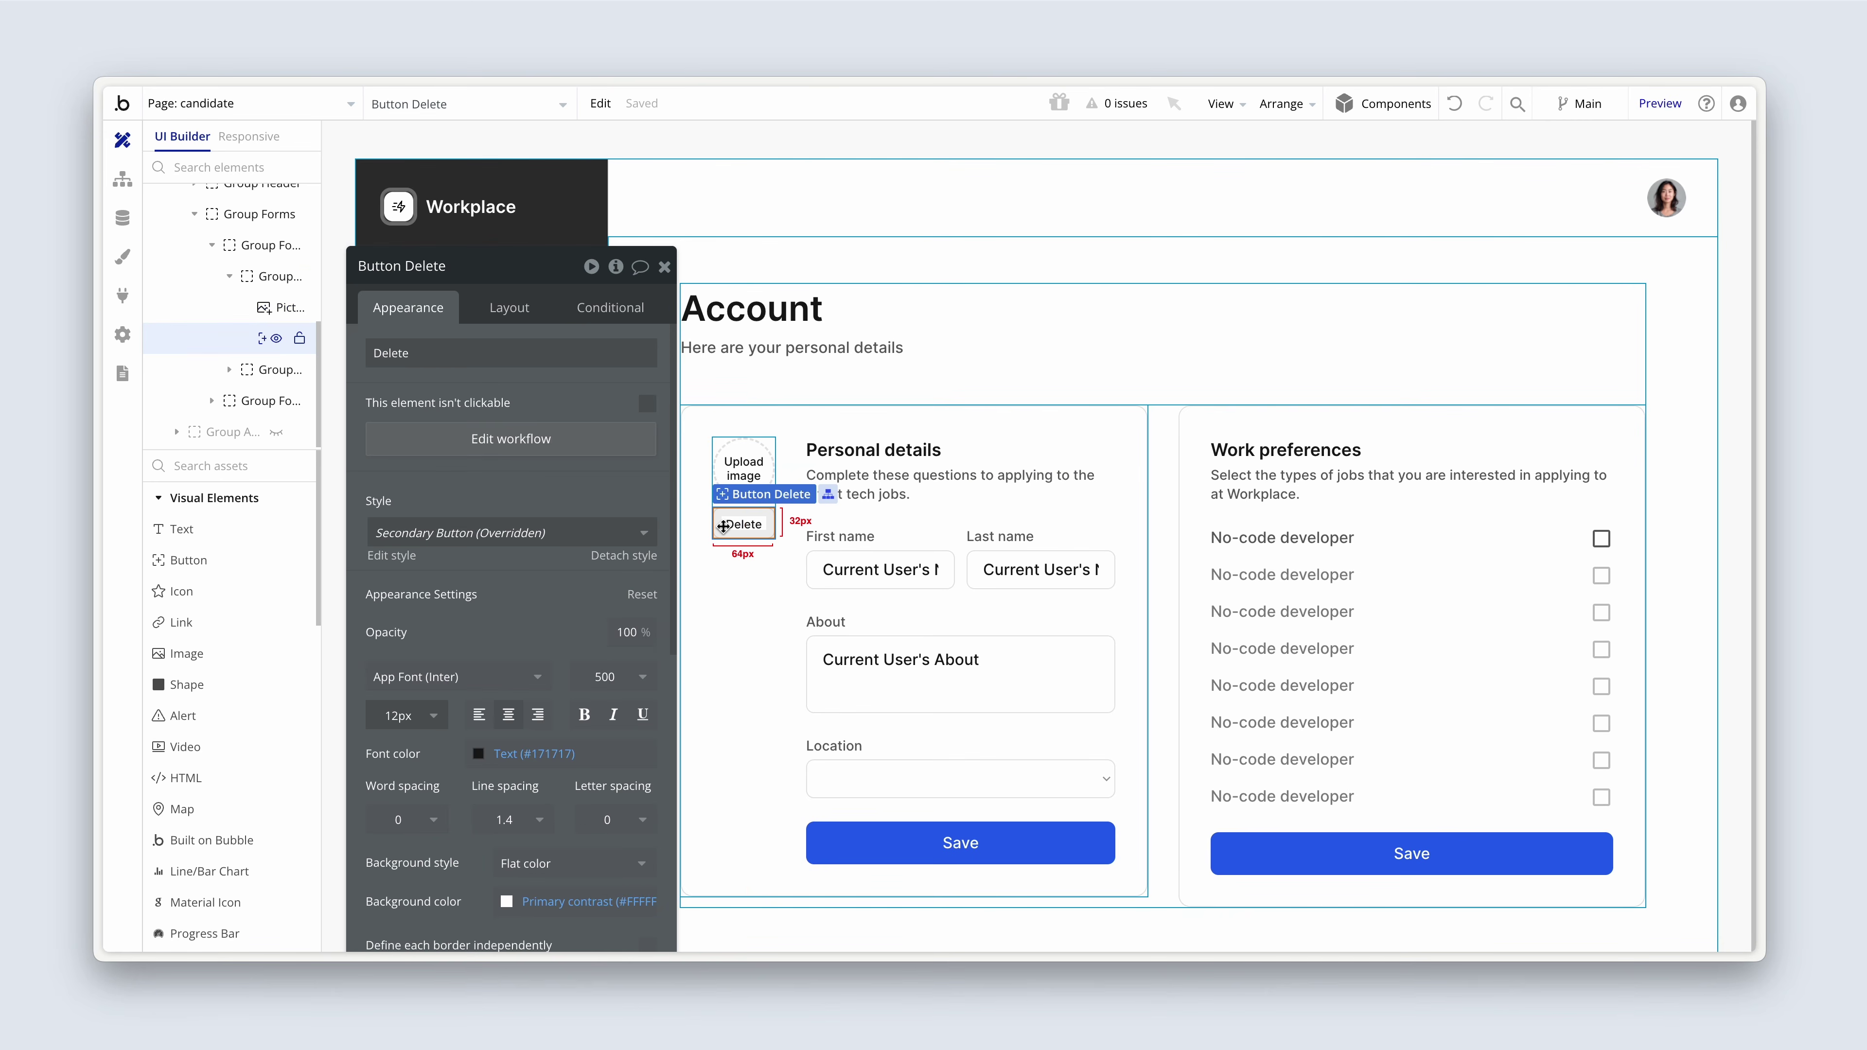
- Uncheck 'visible on page load' for the avatar Delete button; show it when Current User's Avatar is not empty
left_click(492, 308)
left_click(647, 343)
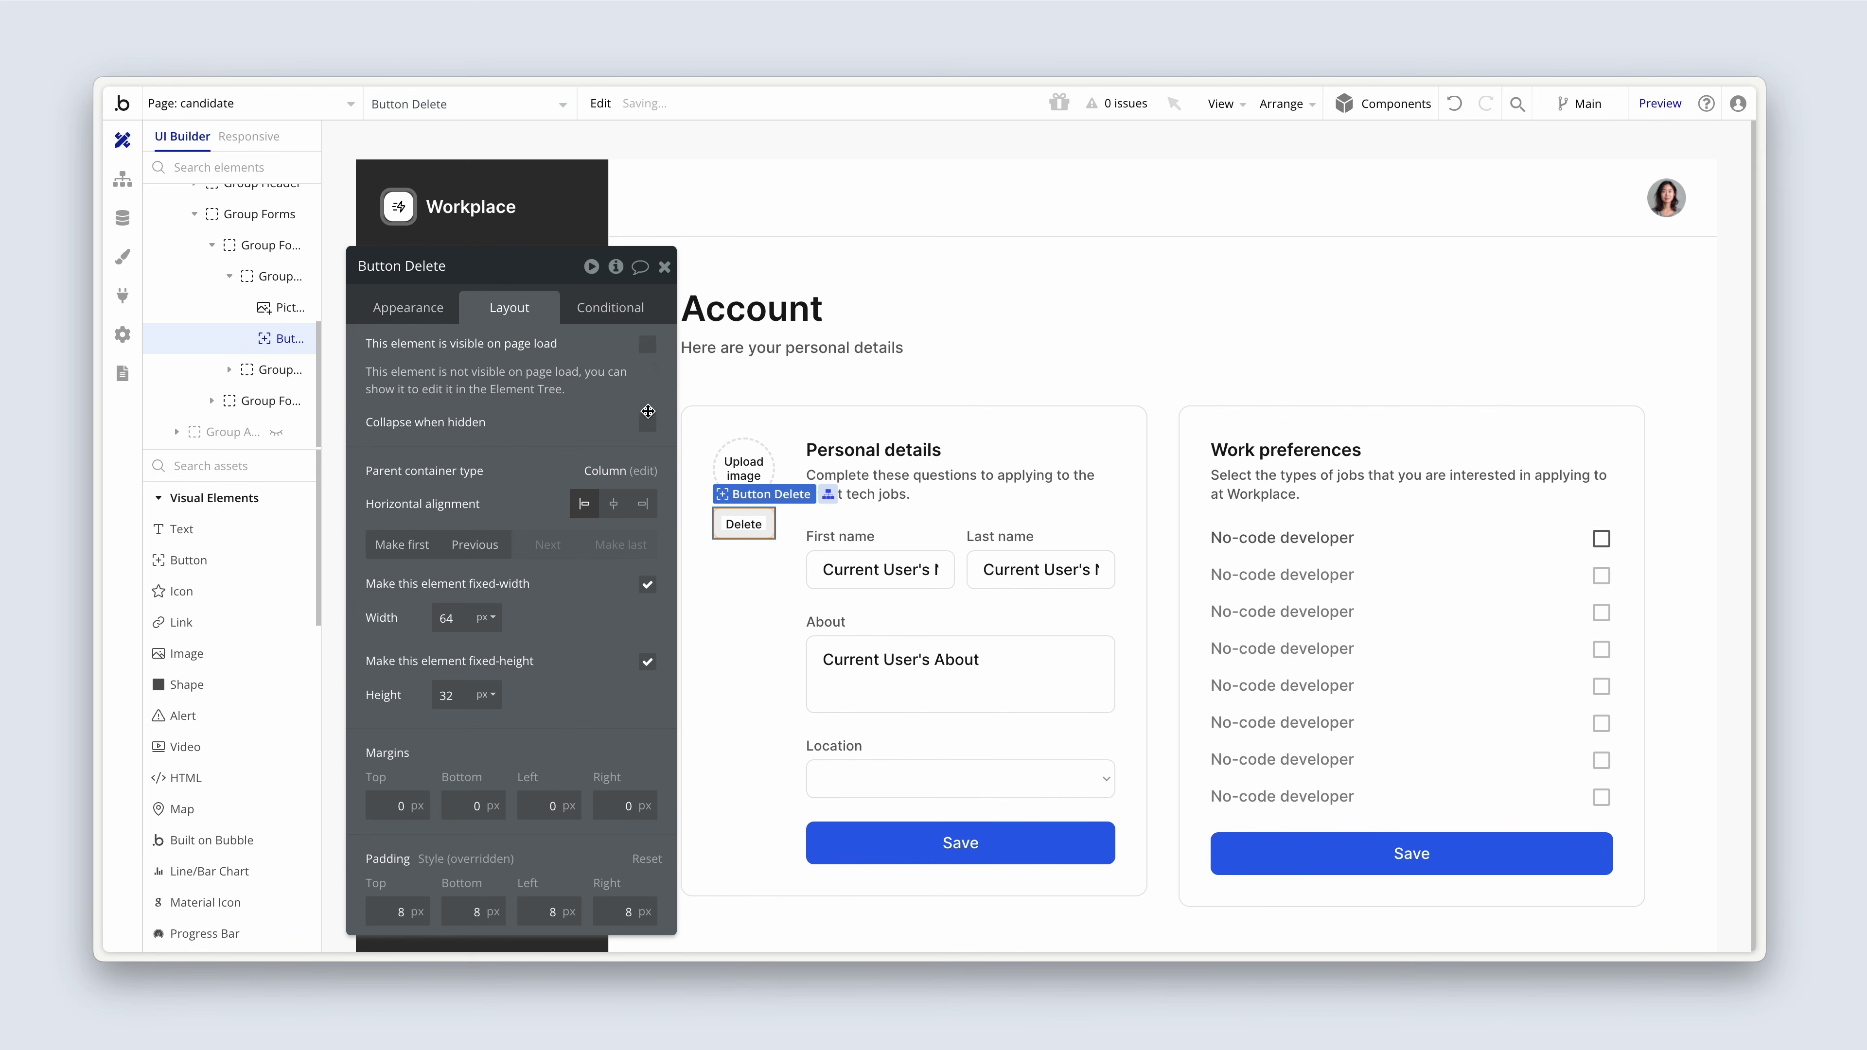
left_click(610, 307)
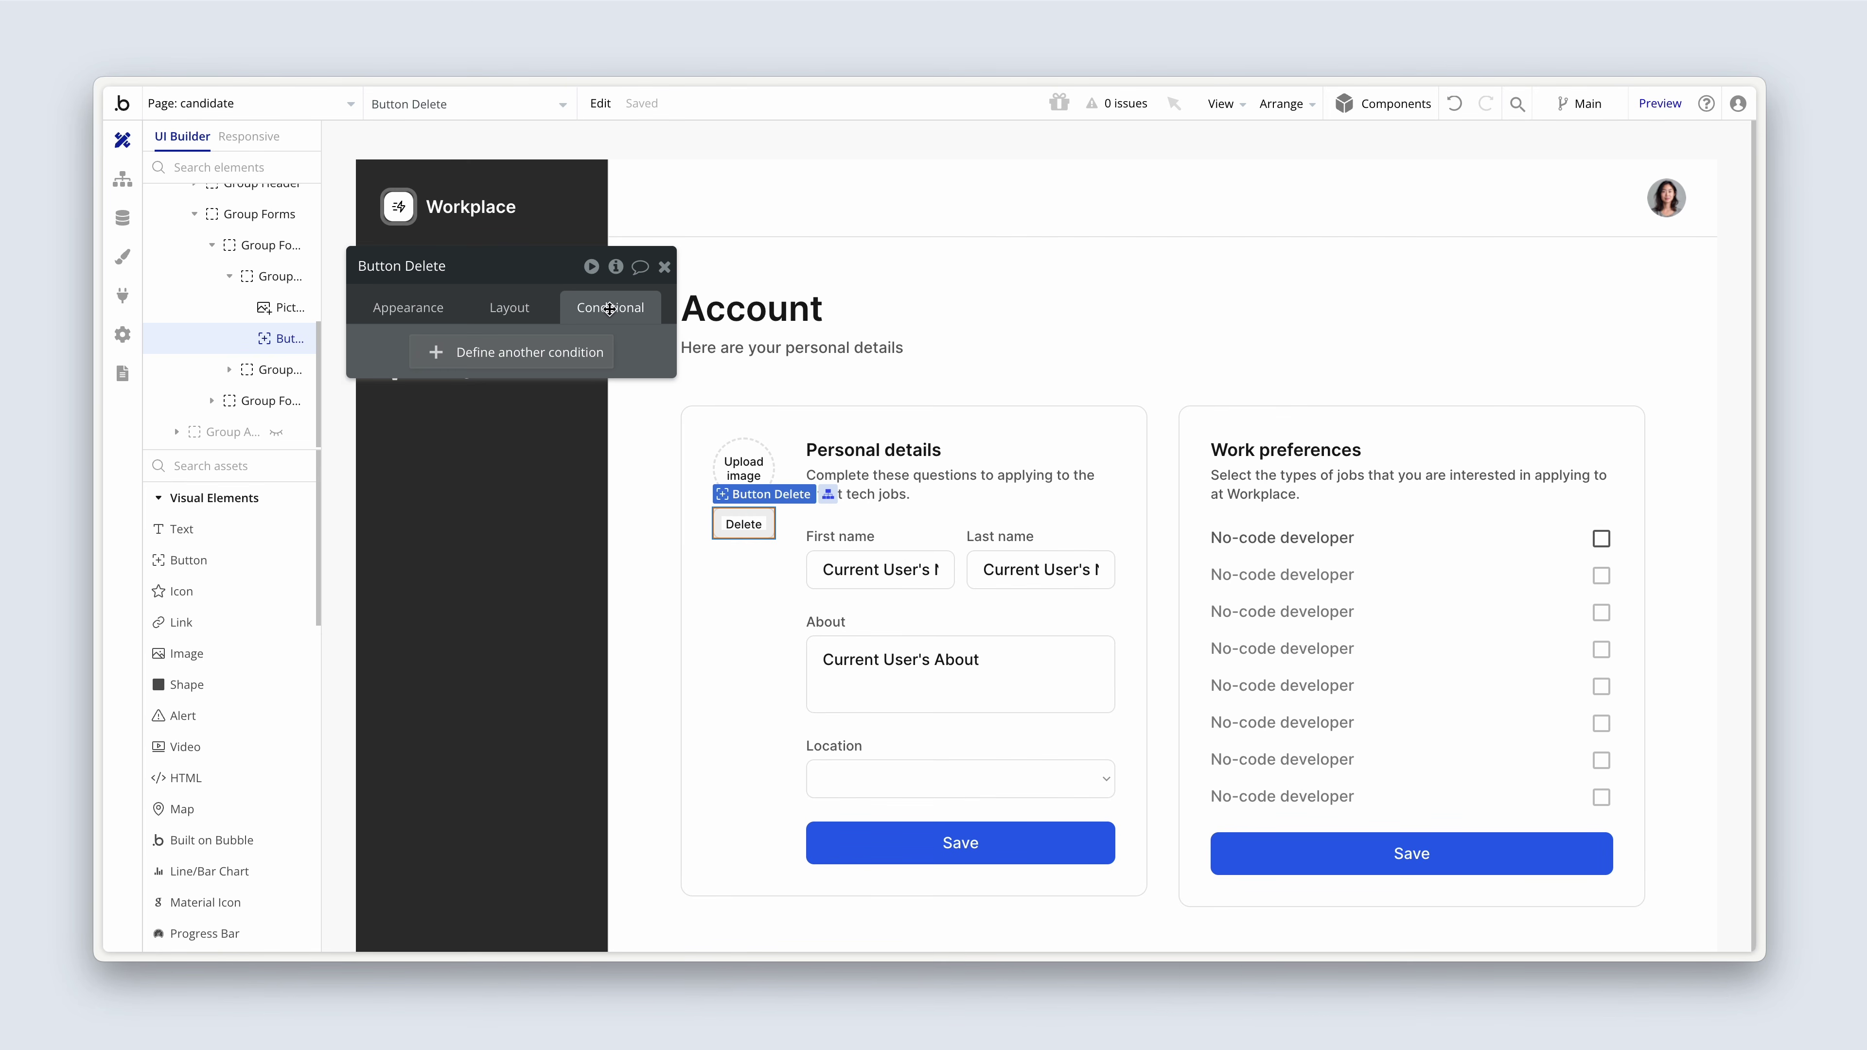
left_click(555, 353)
left_click(441, 360)
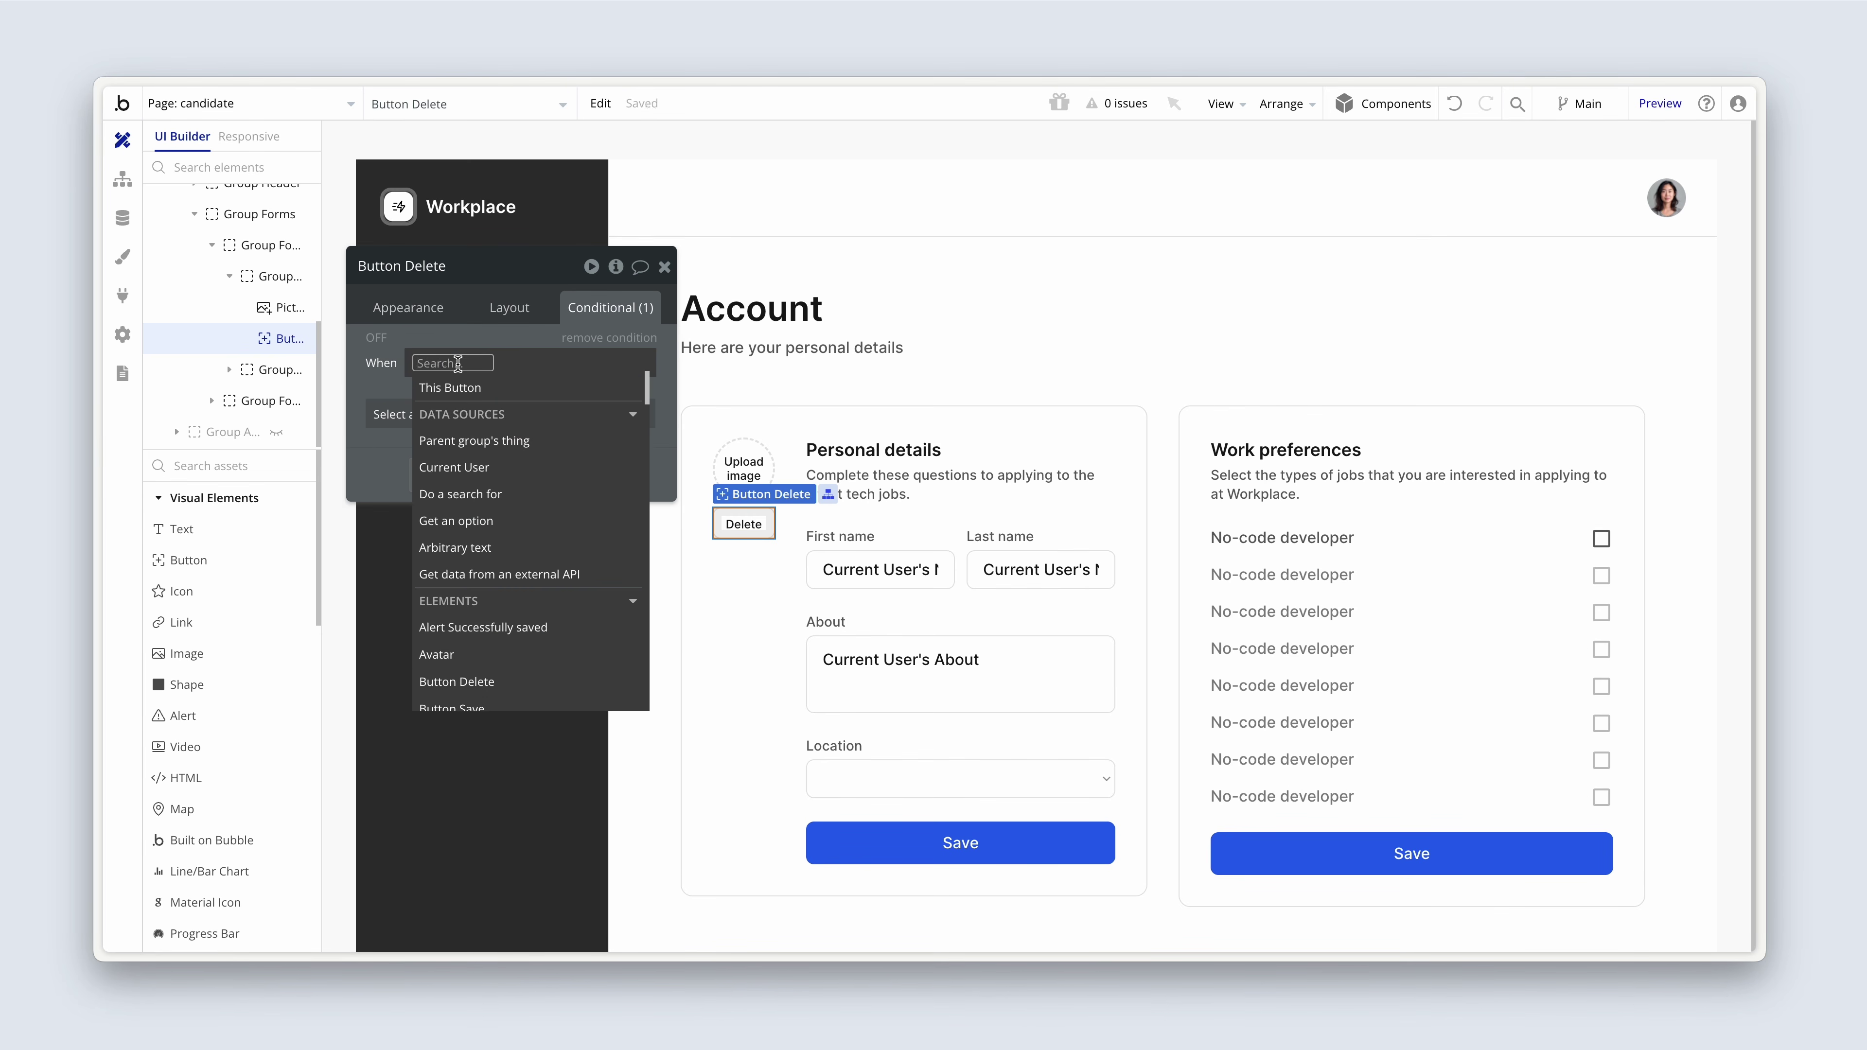
left_click(522, 467)
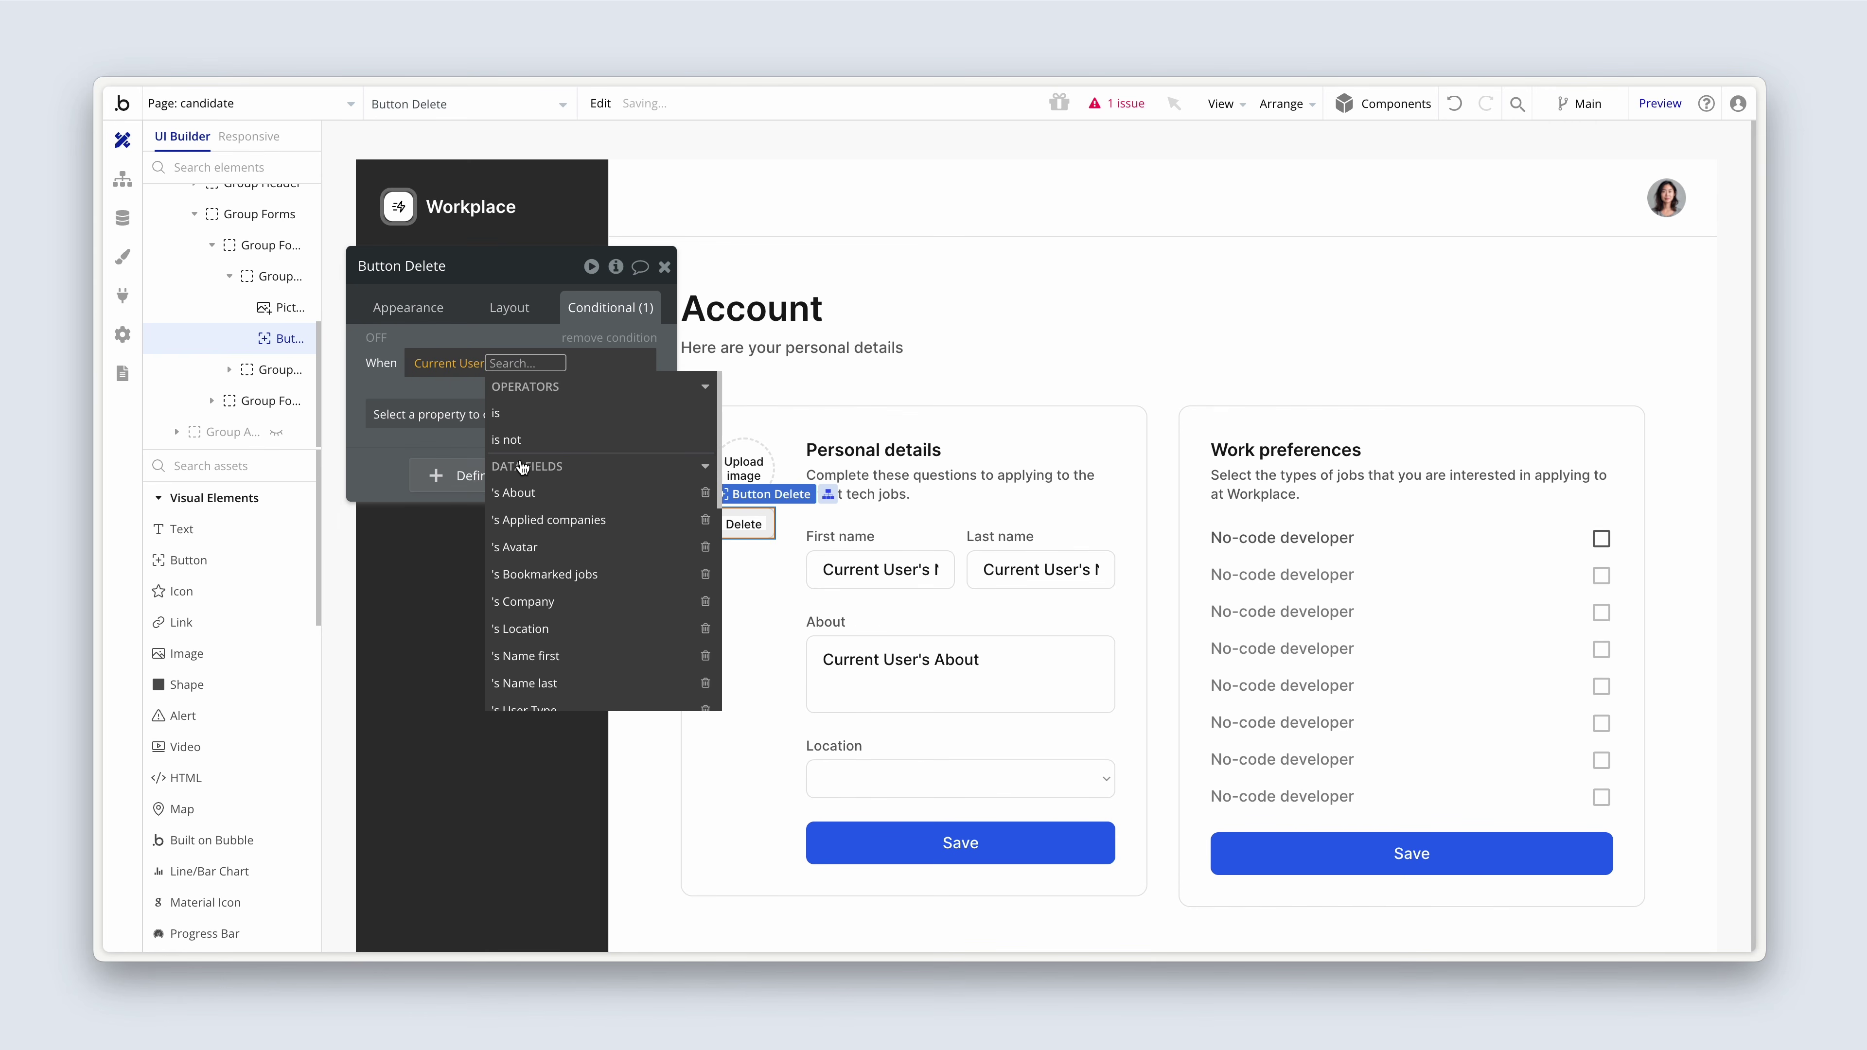
left_click(557, 545)
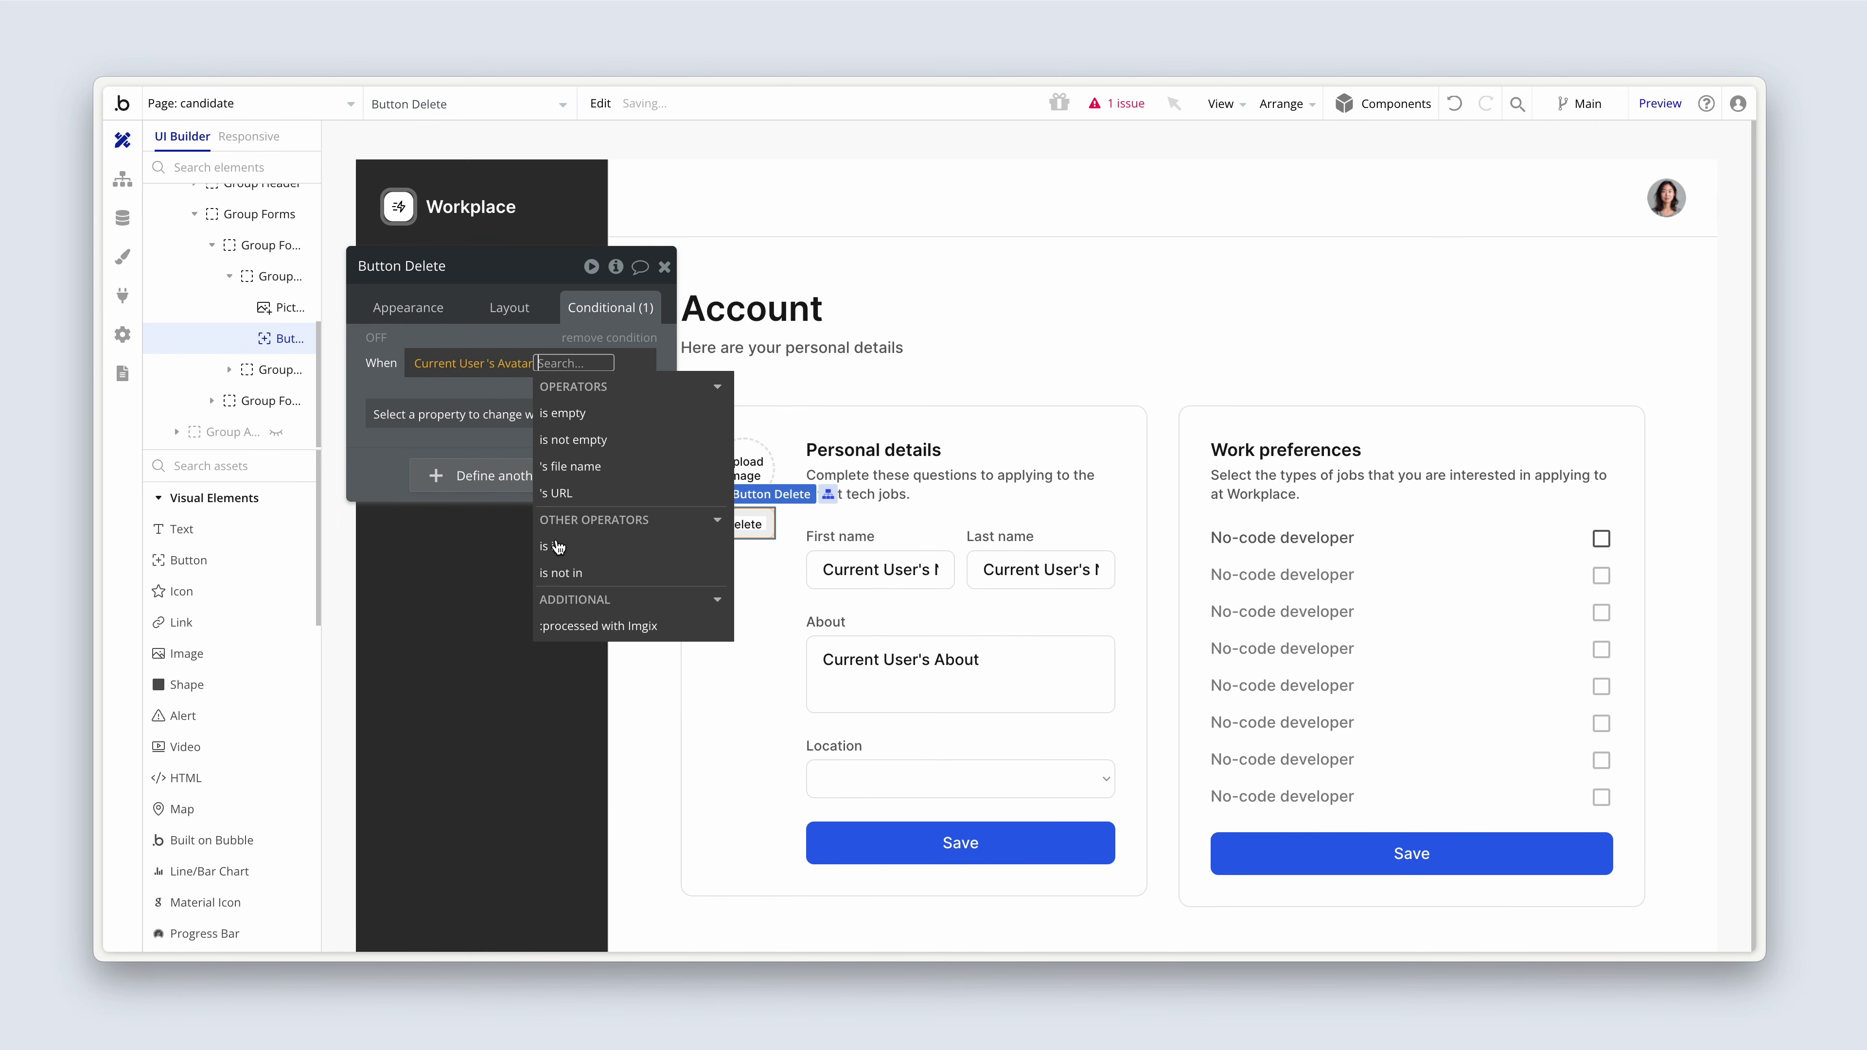
left_click(646, 441)
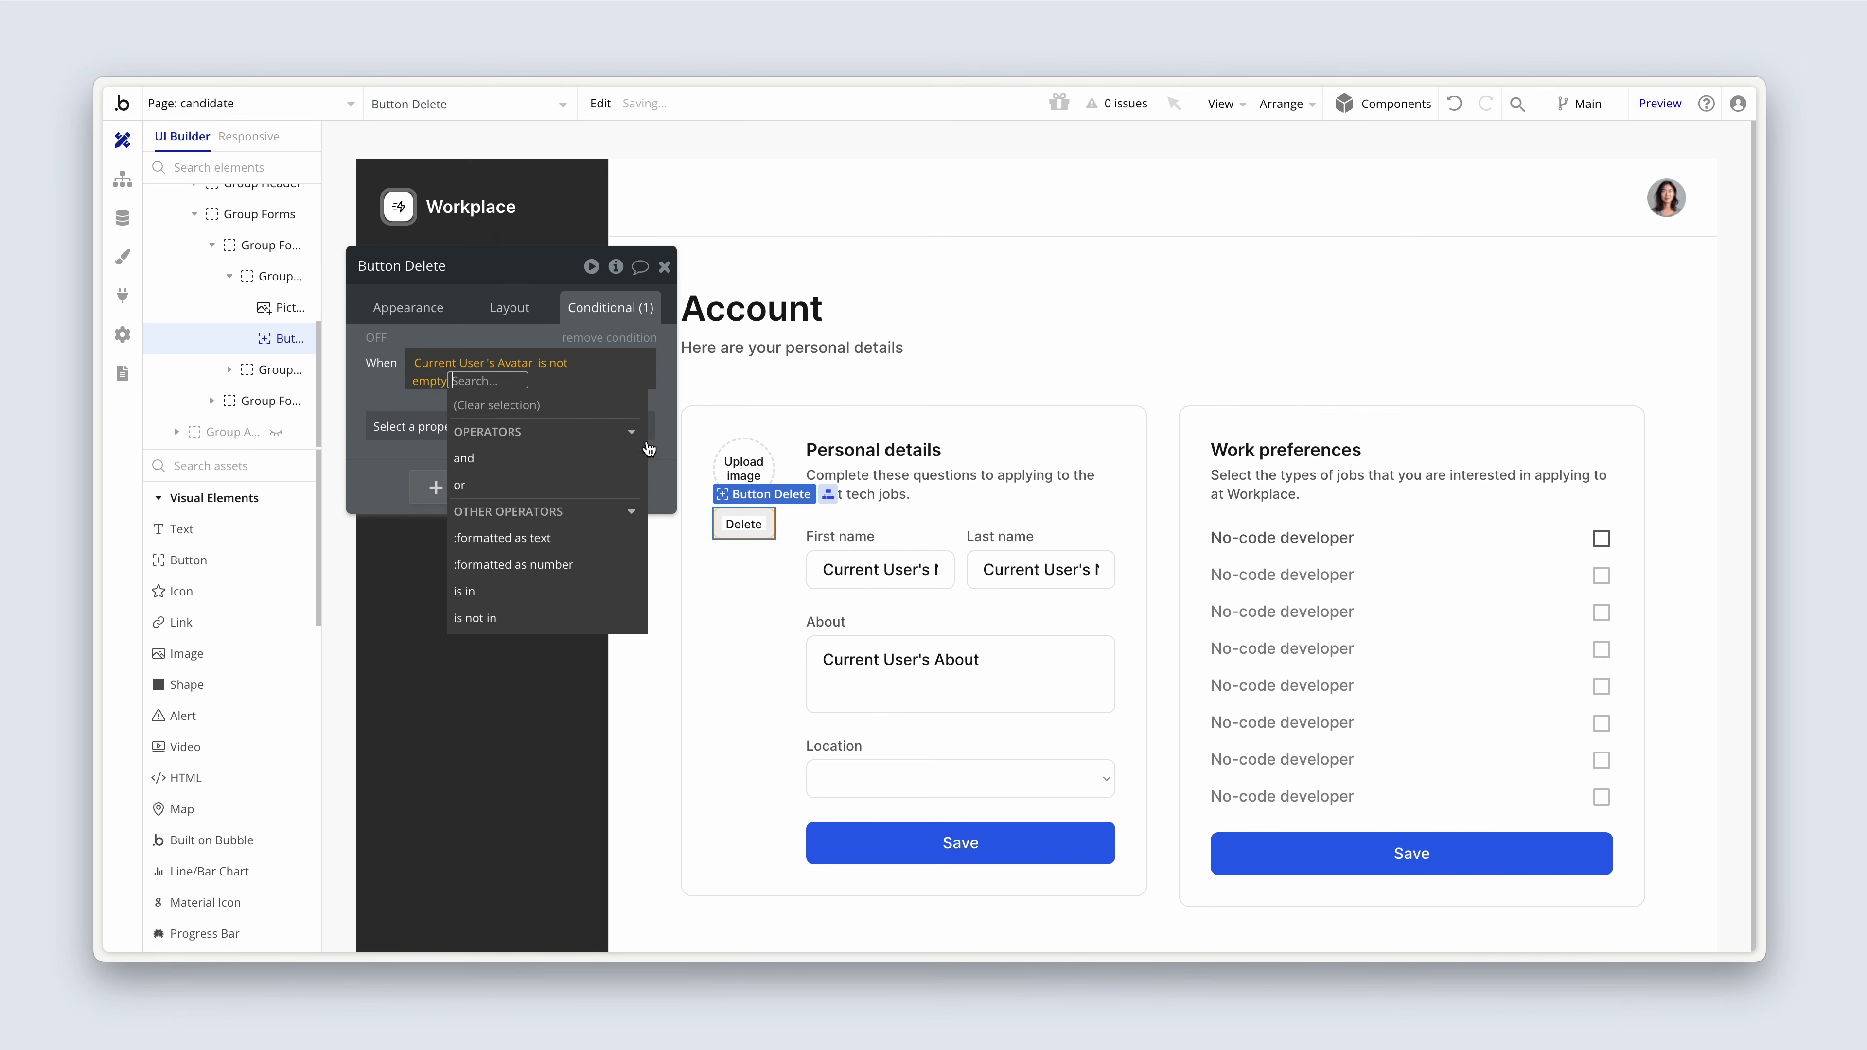
left_click(427, 429)
left_click(524, 475)
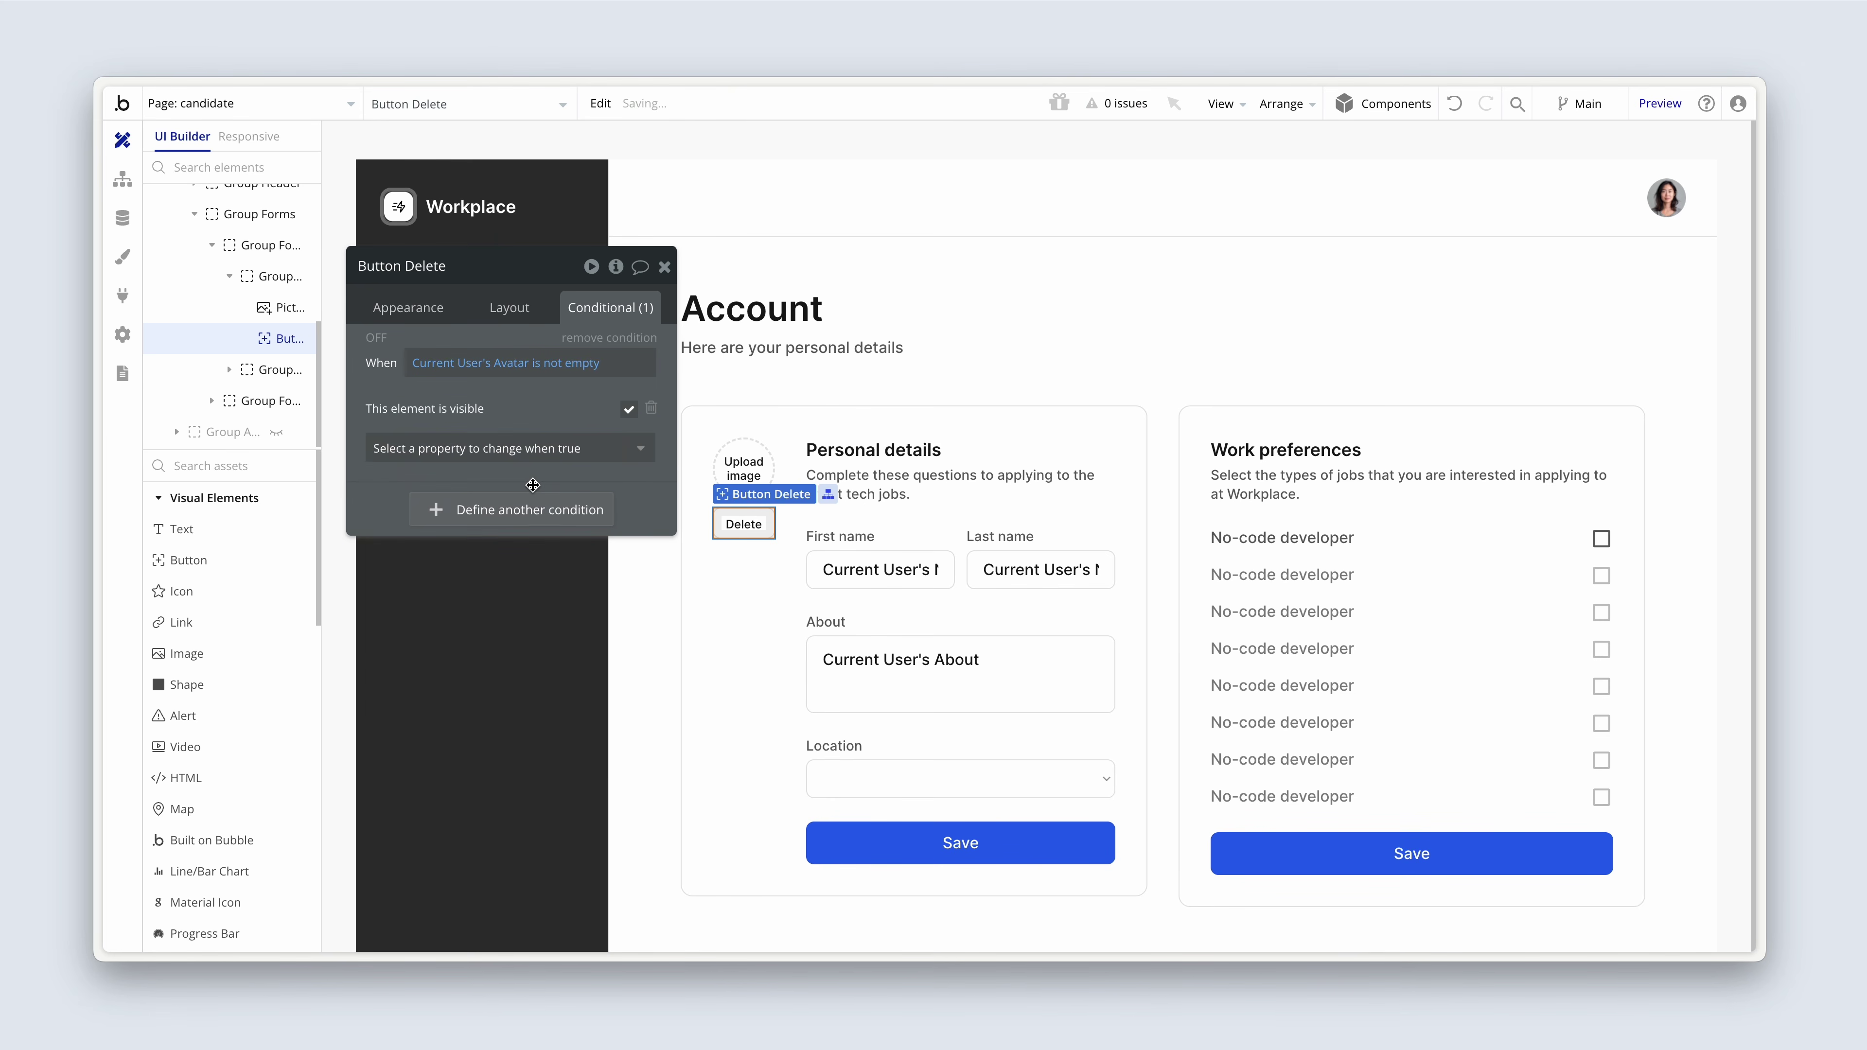
left_click(757, 505)
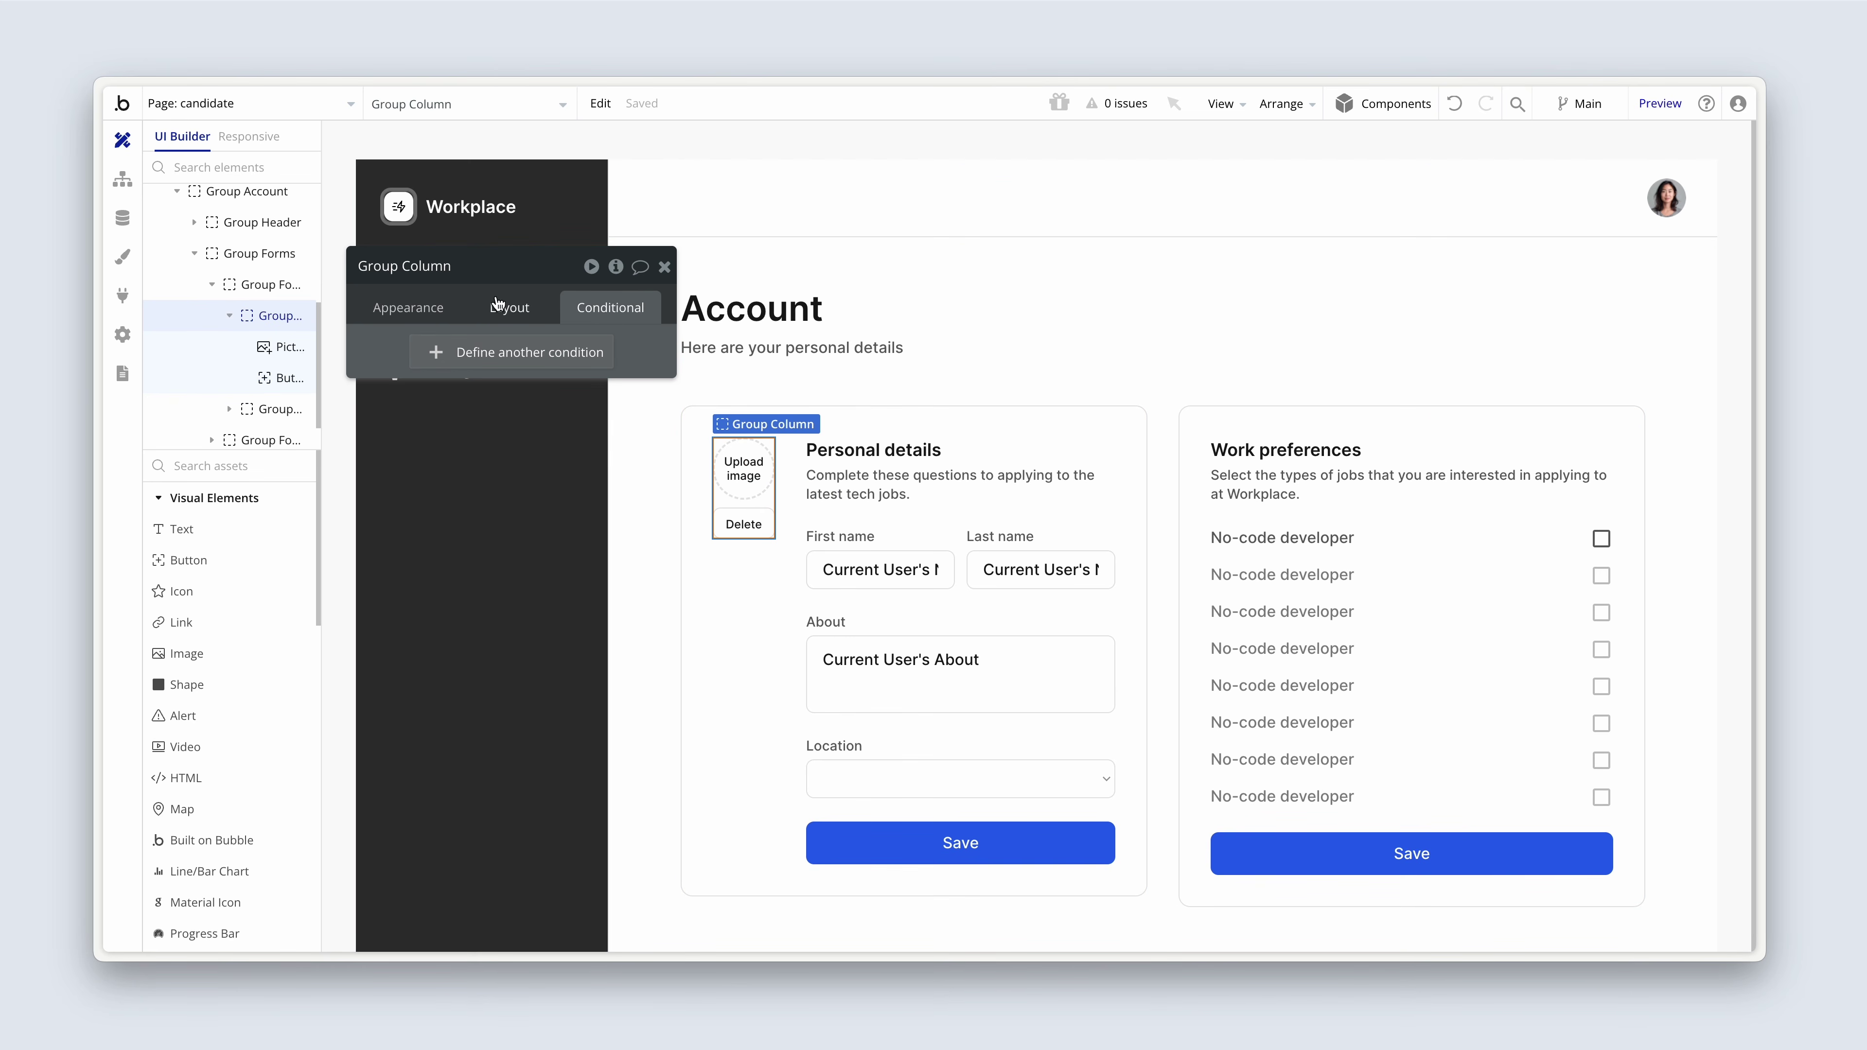
- Rename the Delete button's parent Group Column to Group Column avatar
left_click(408, 307)
left_click(474, 266)
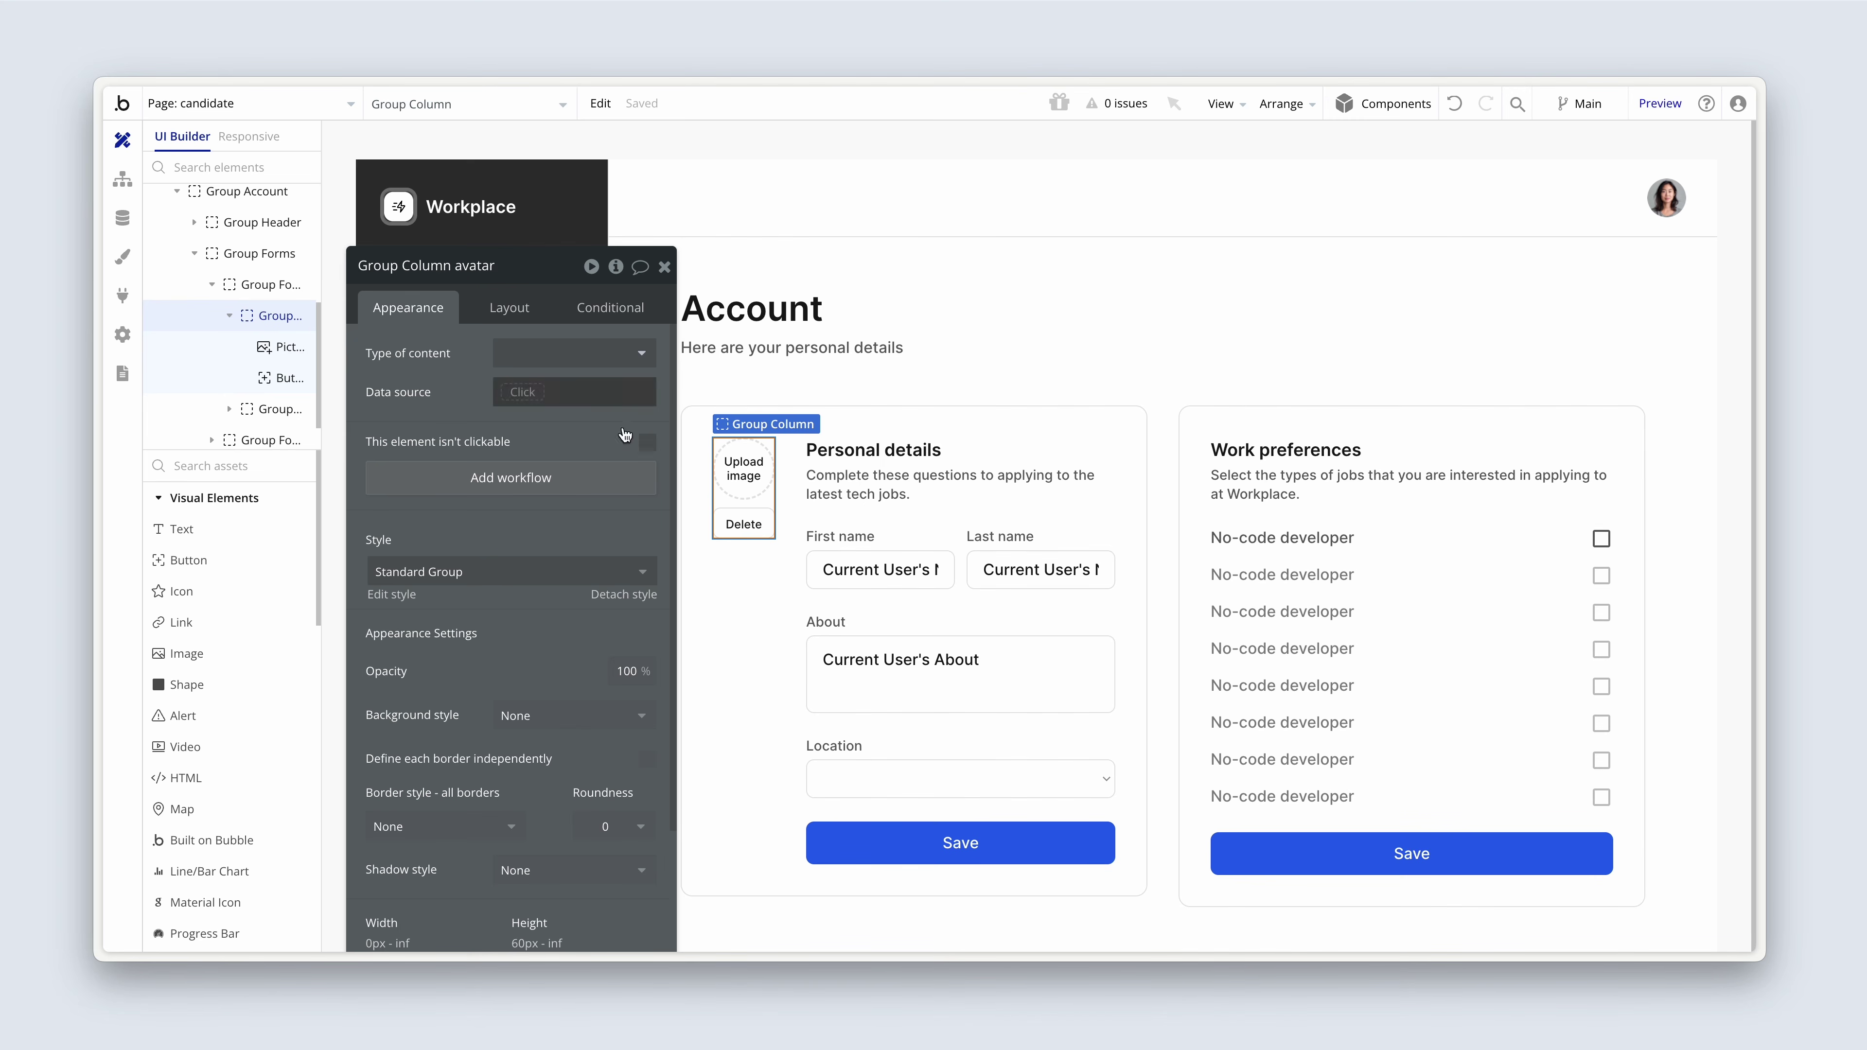
left_click(870, 839)
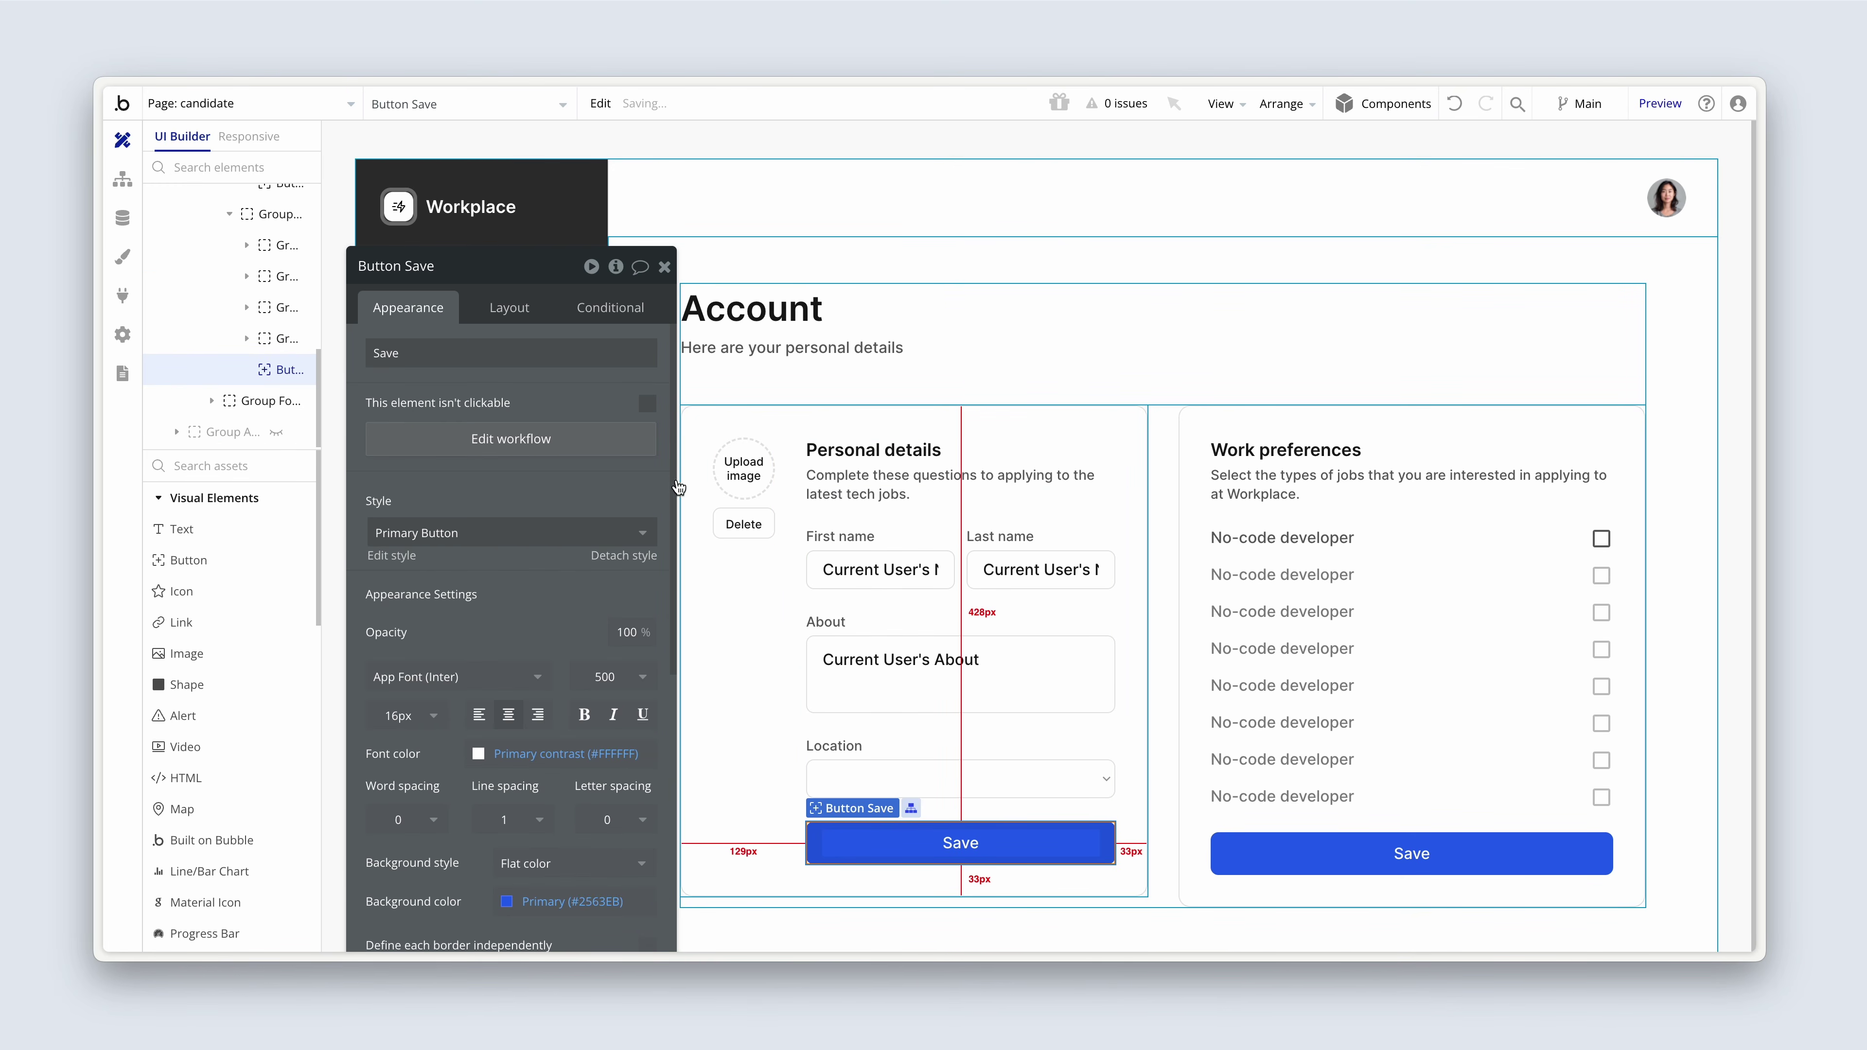
- Remove the Avatar field from the Save workflow's Make changes to Current User step
left_click(601, 448)
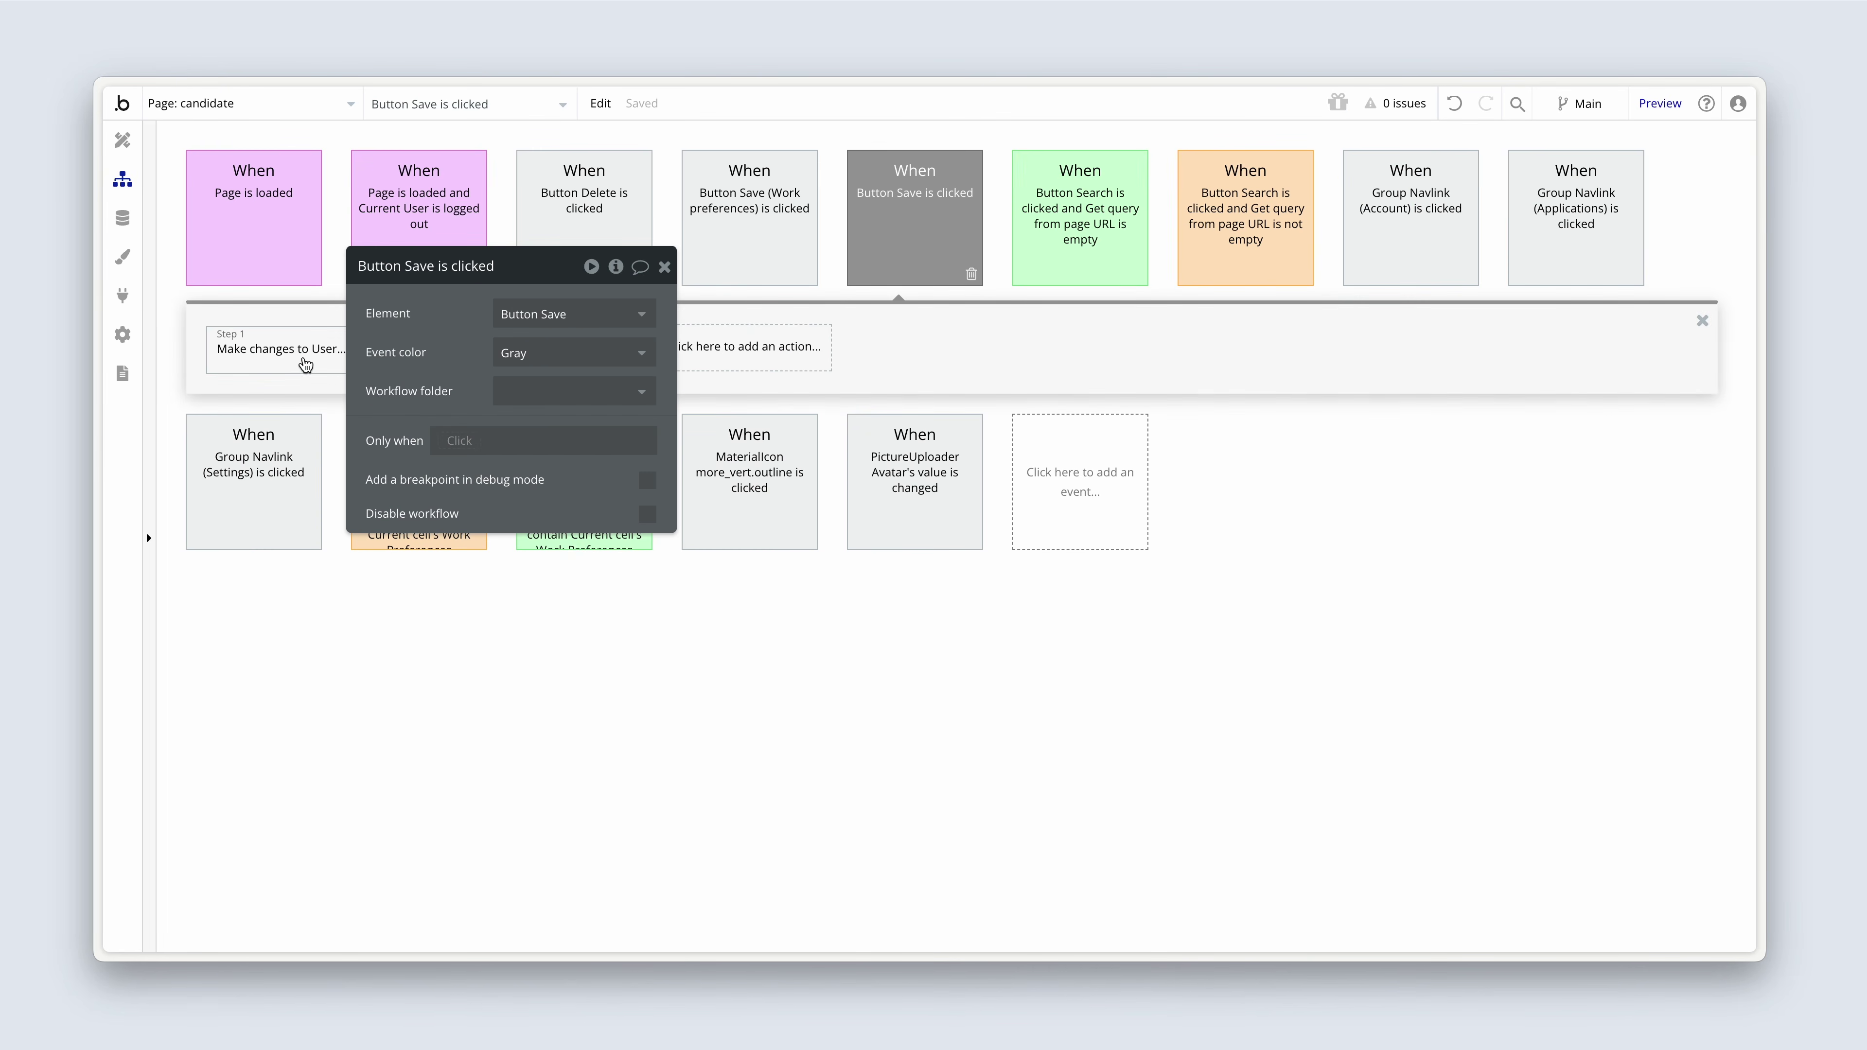
left_click(282, 350)
left_click_drag(417, 328, 525, 292)
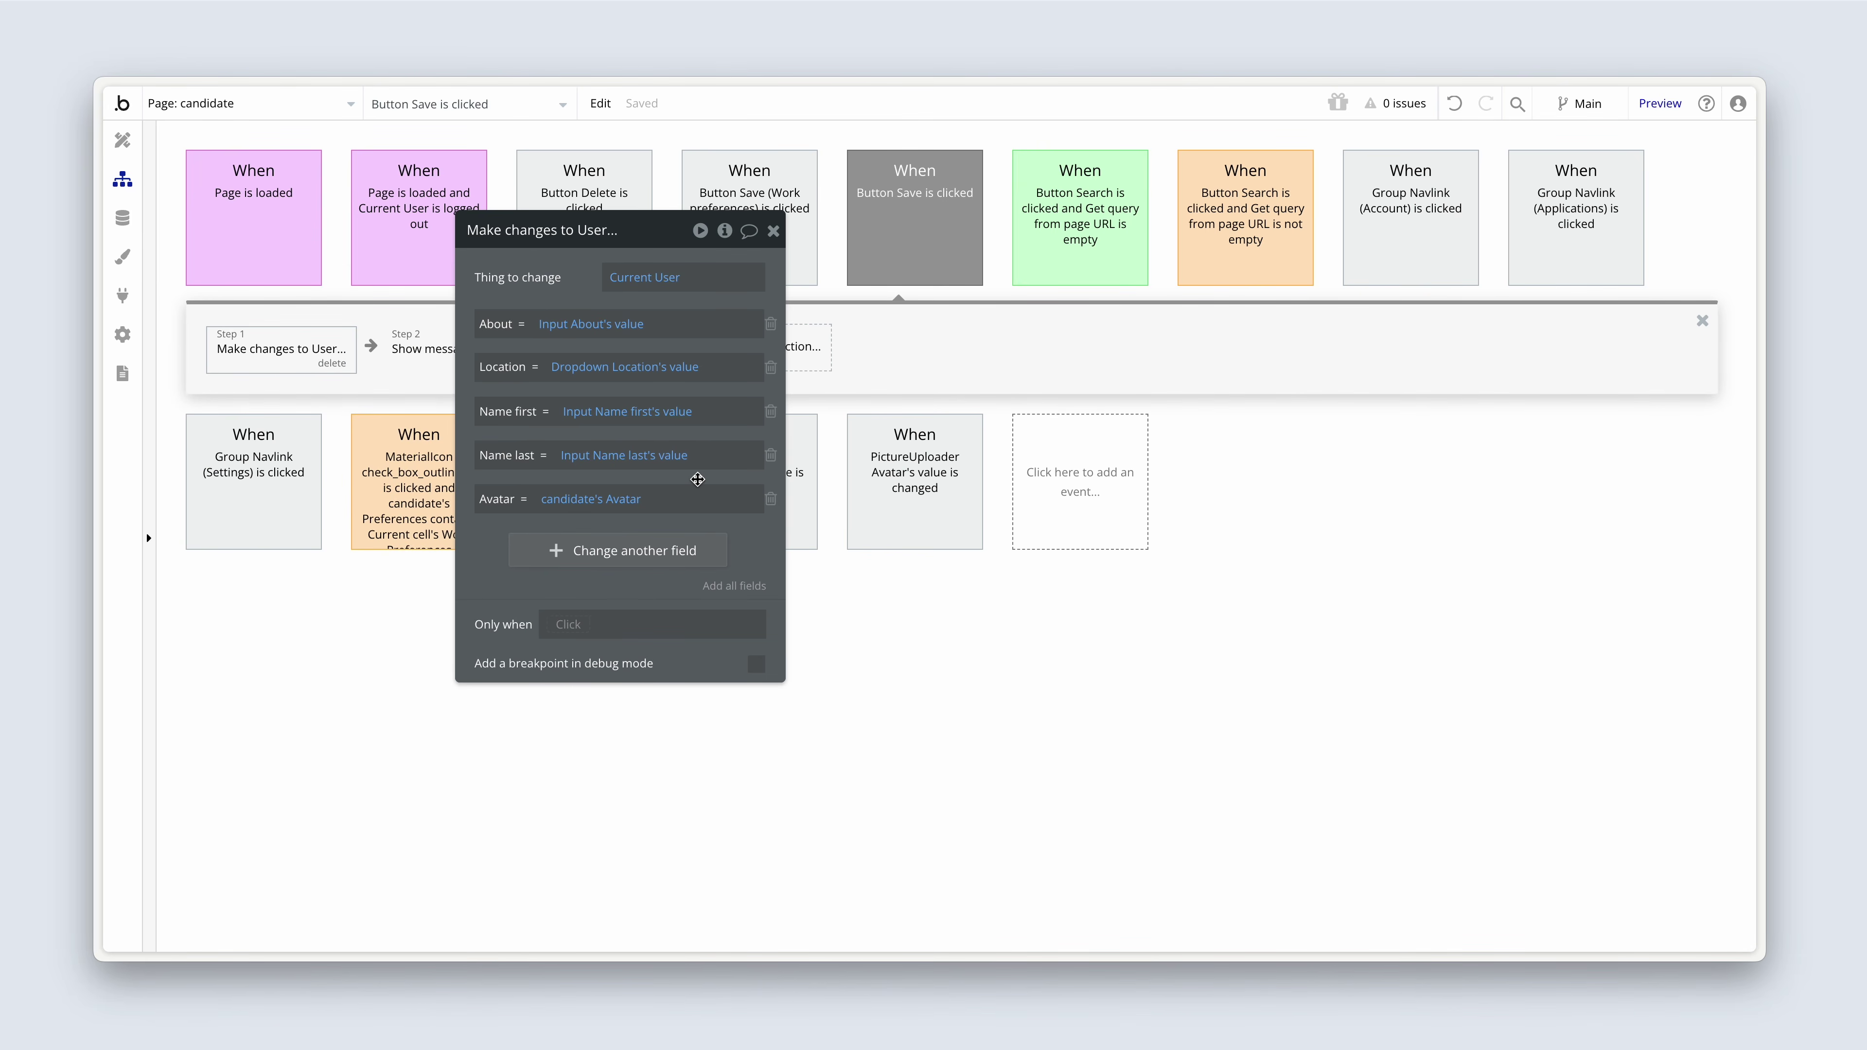
left_click(771, 499)
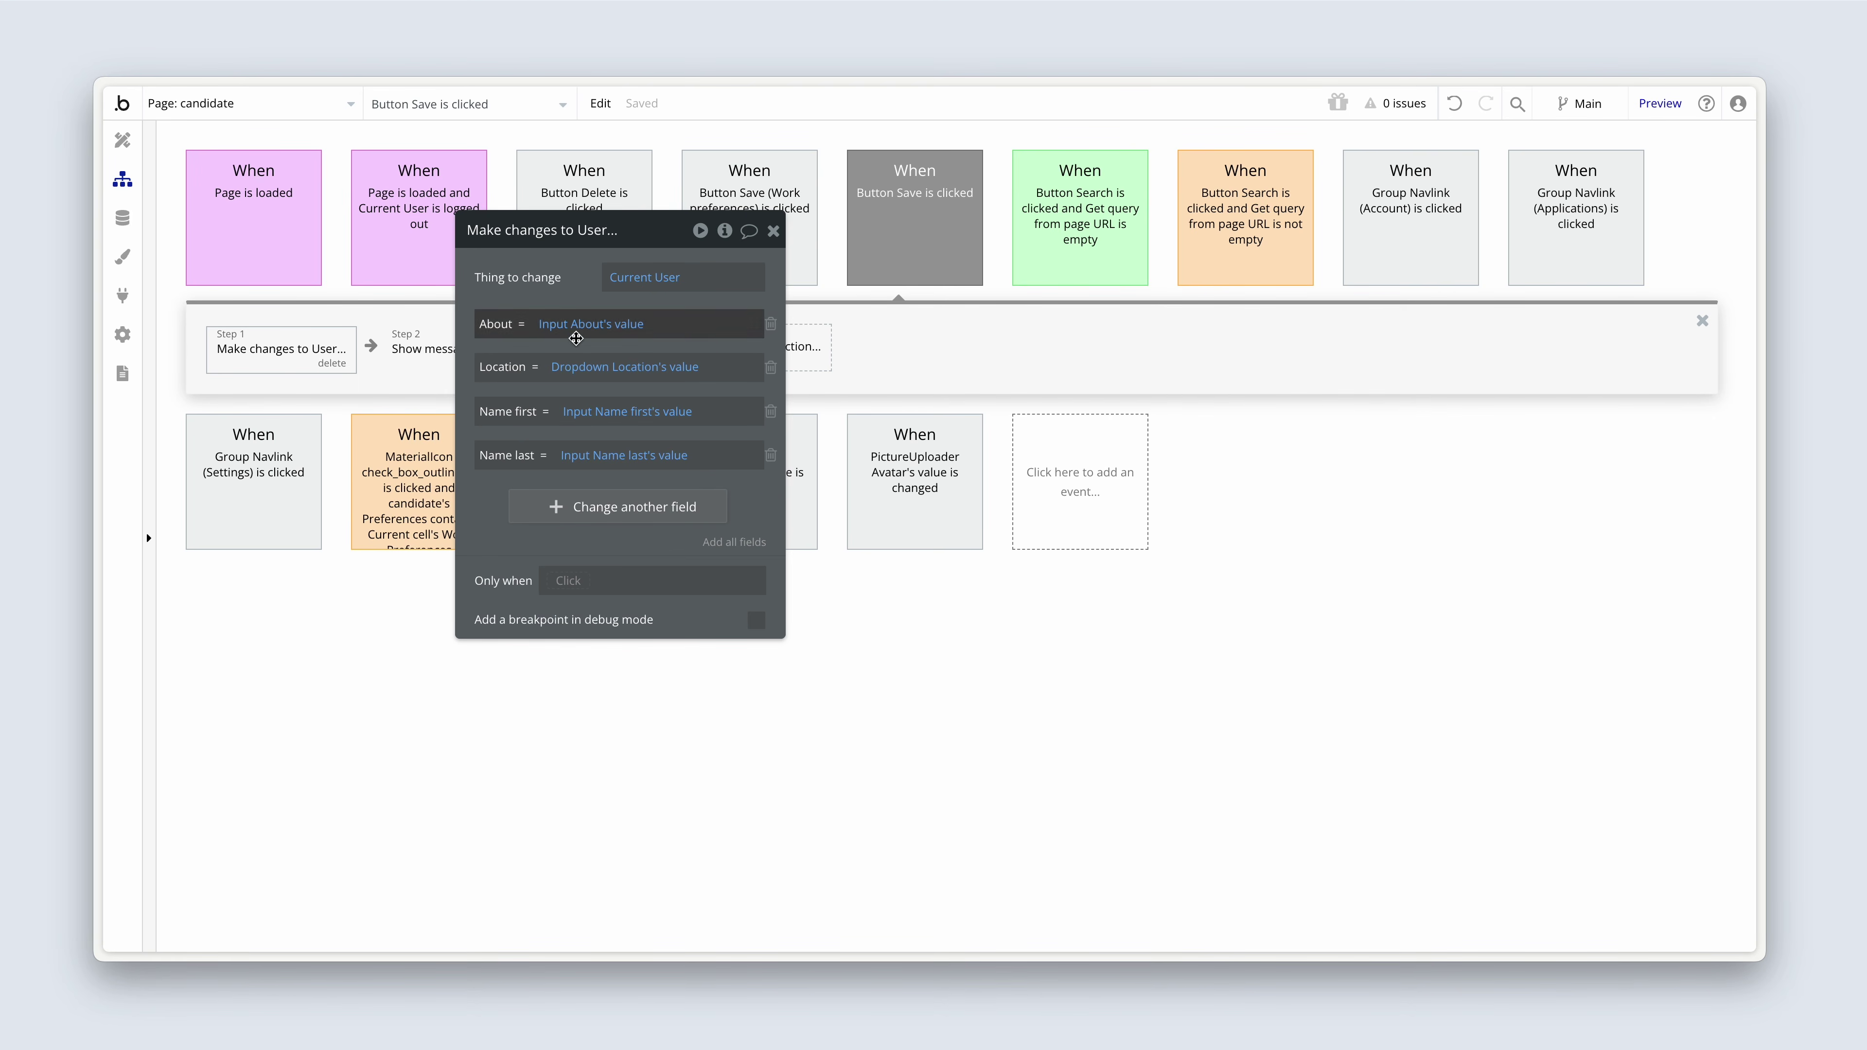
left_click_drag(513, 278, 431, 479)
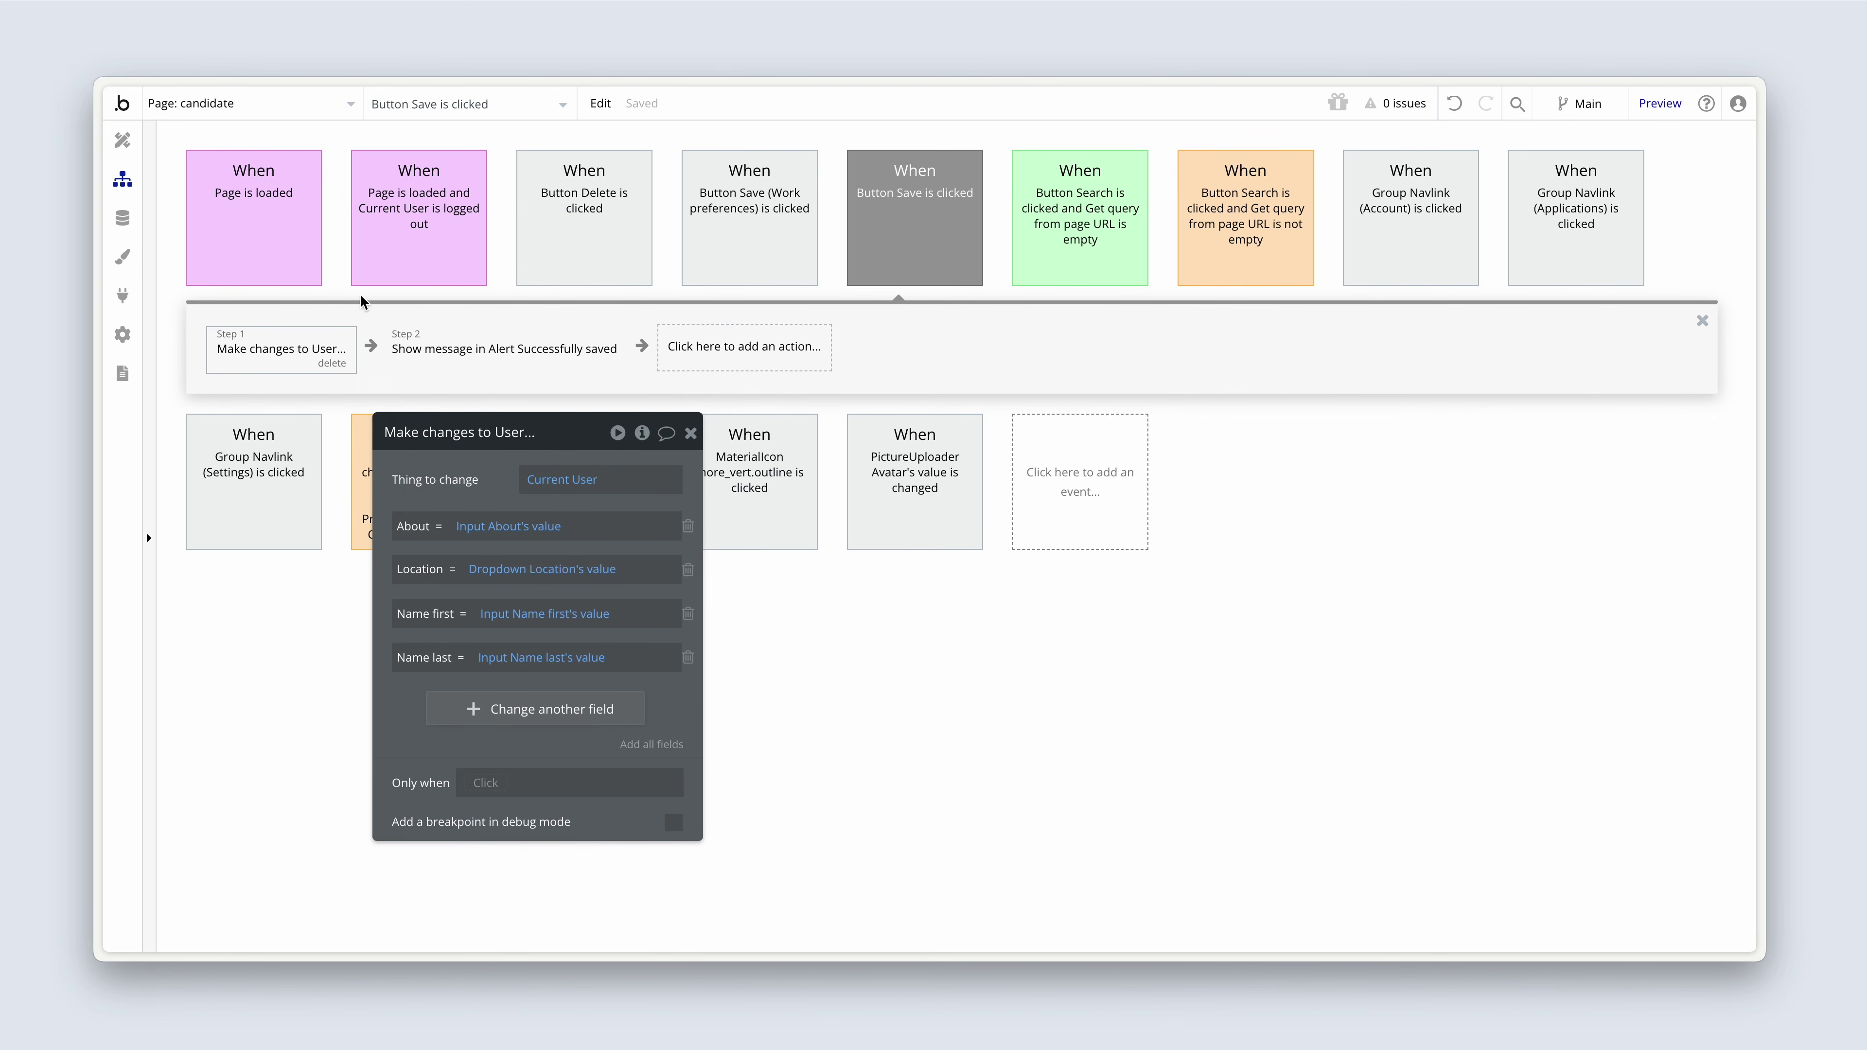
left_click(245, 225)
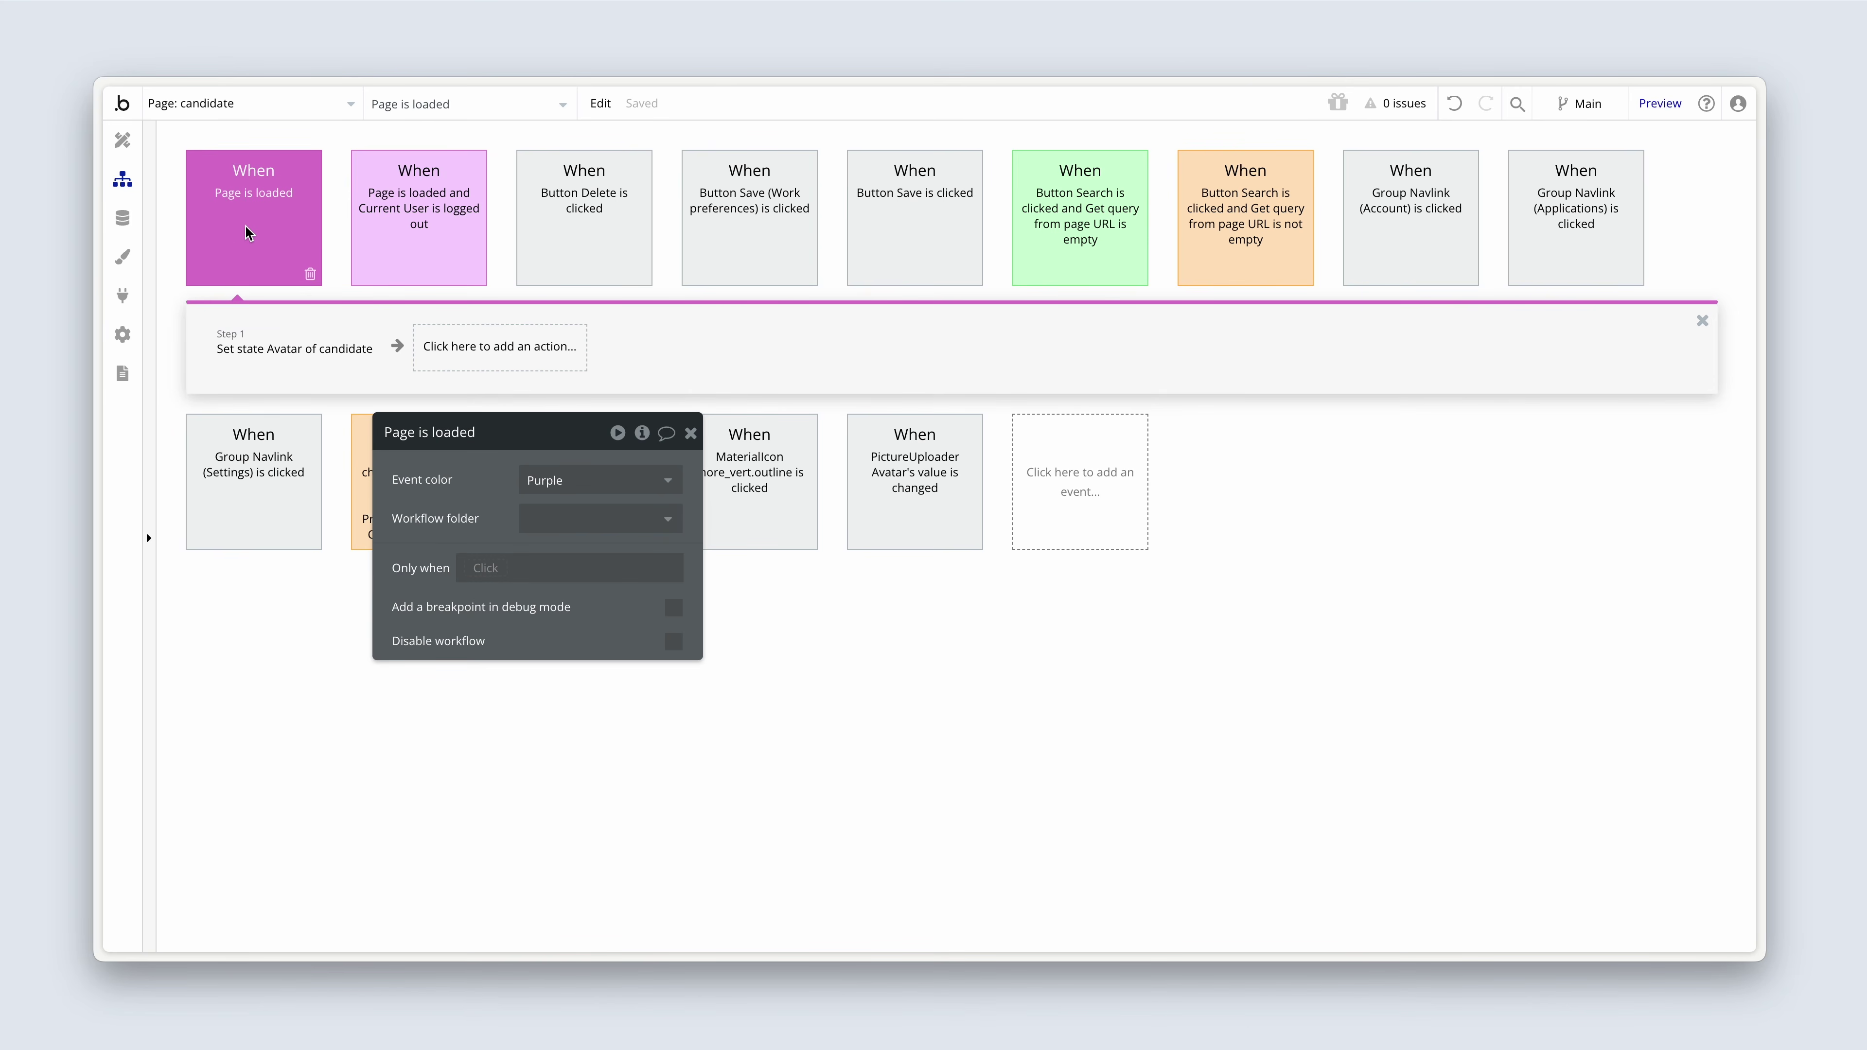
- Make the Page is loaded Set state action set only Preferences to Current User's Work preferences
left_click(277, 356)
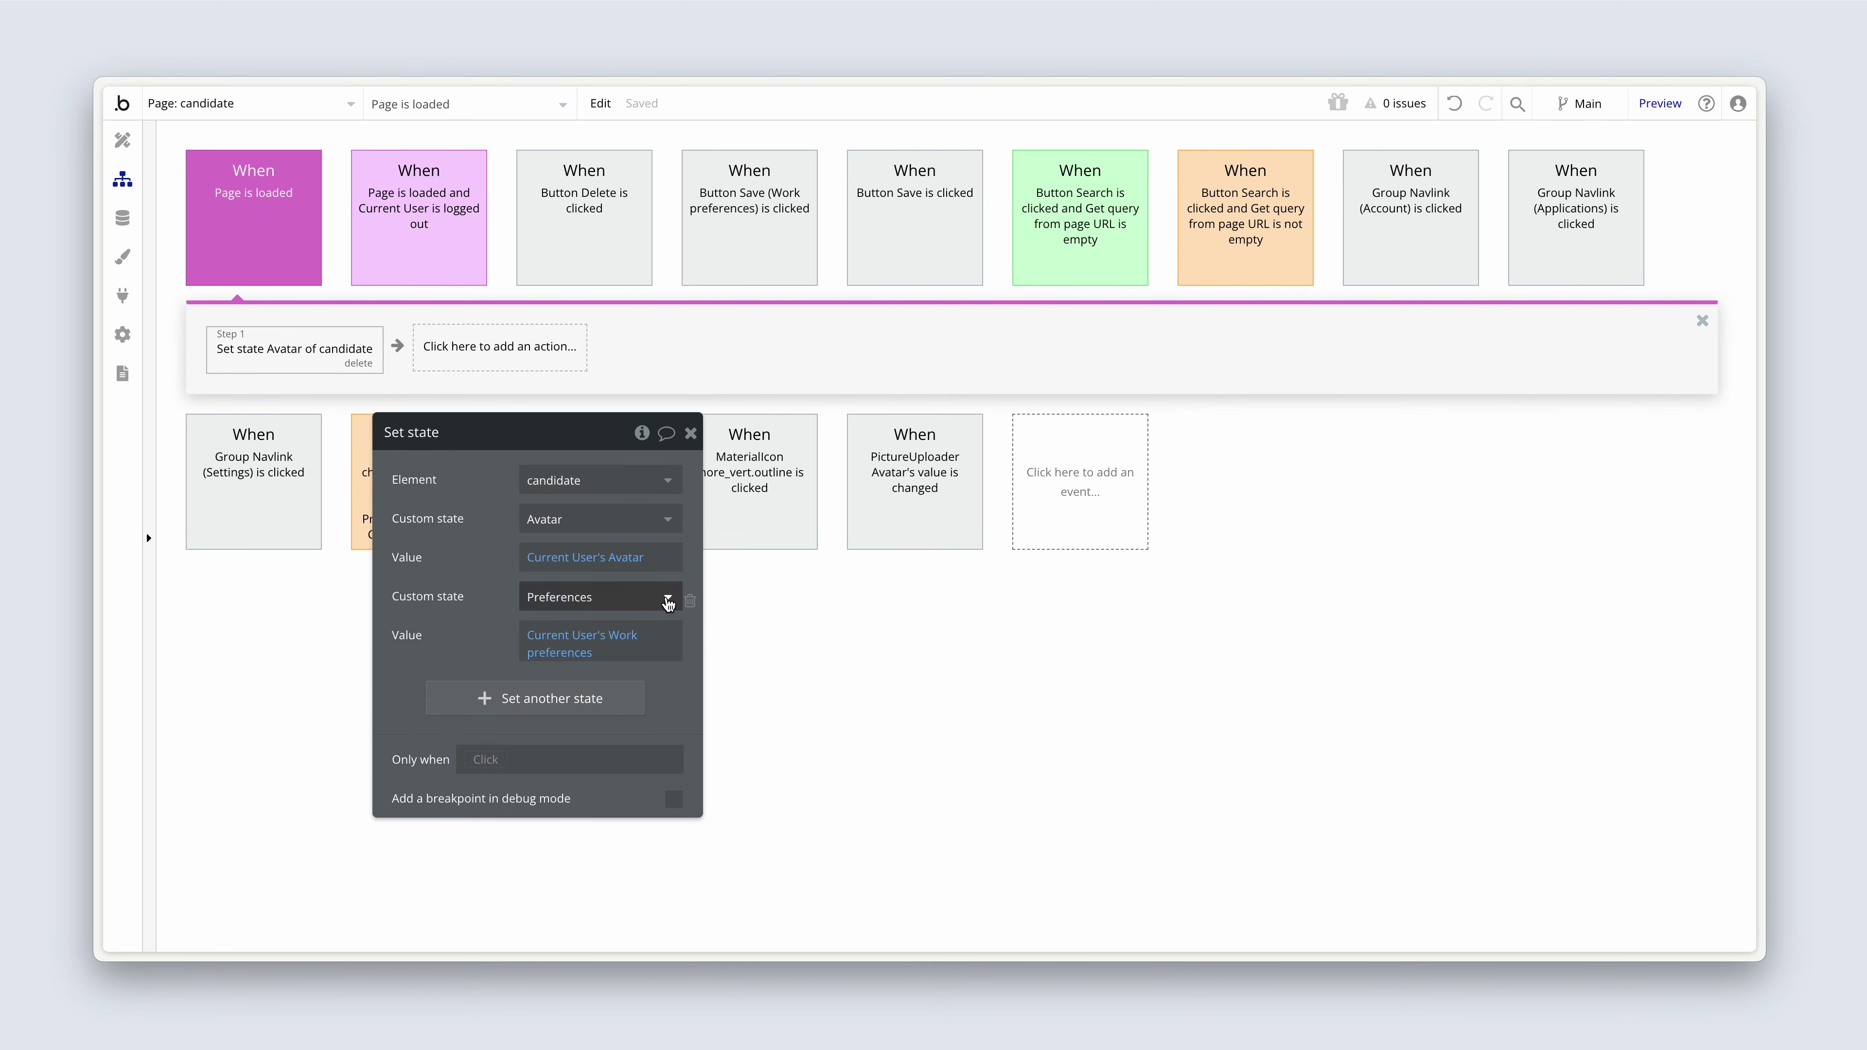
left_click(691, 601)
left_click(610, 524)
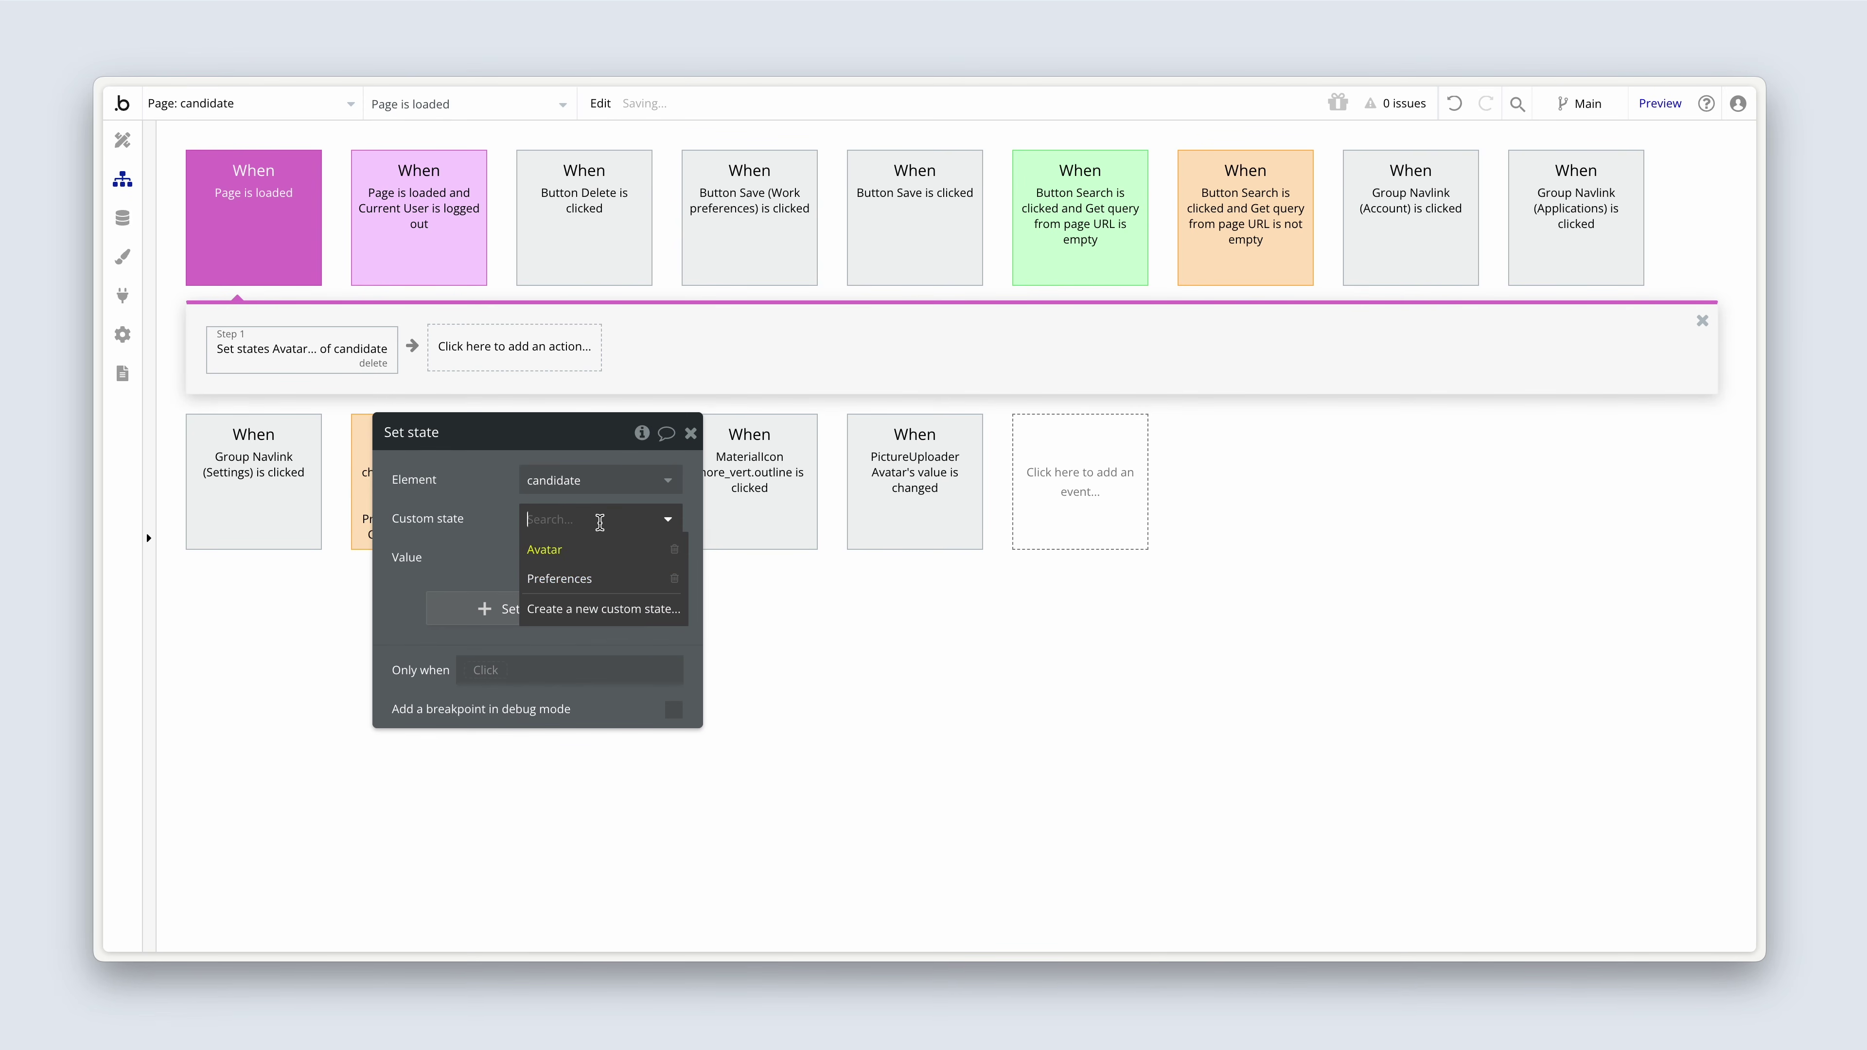
left_click(606, 578)
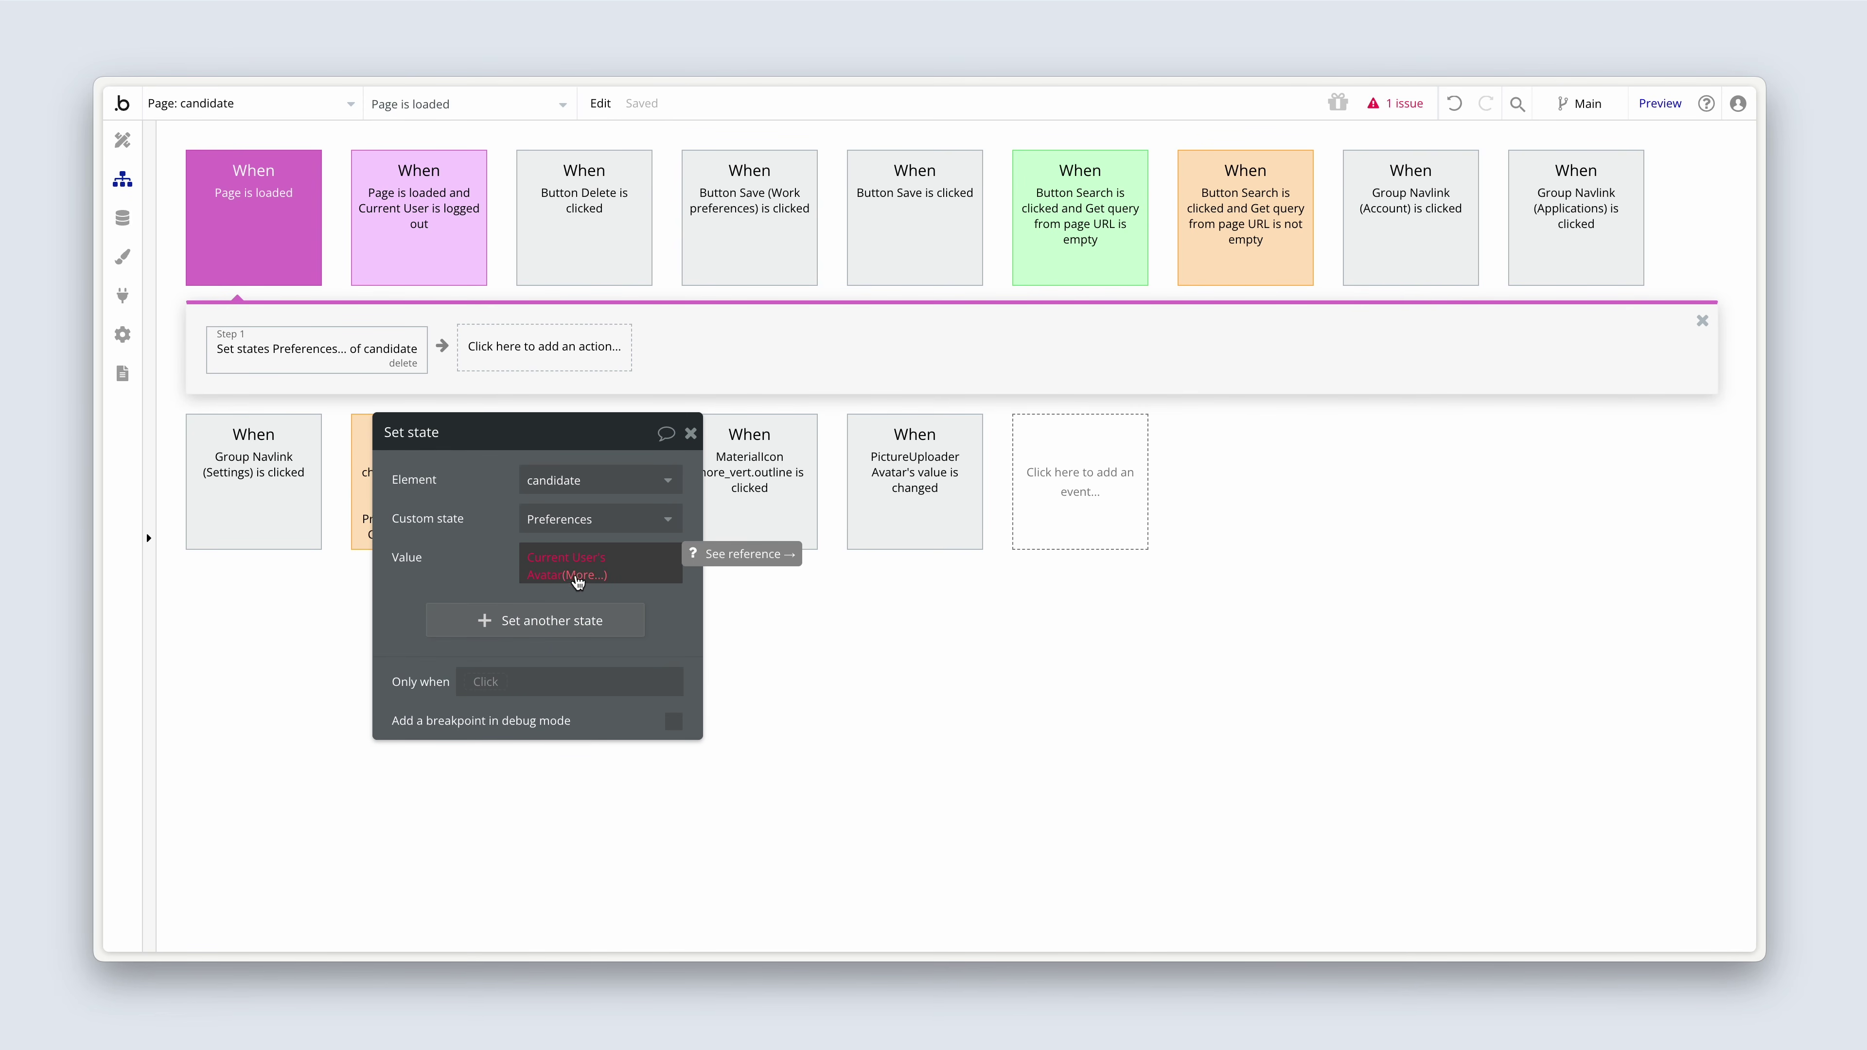
left_click(580, 575)
scroll(621, 745, "down", 5)
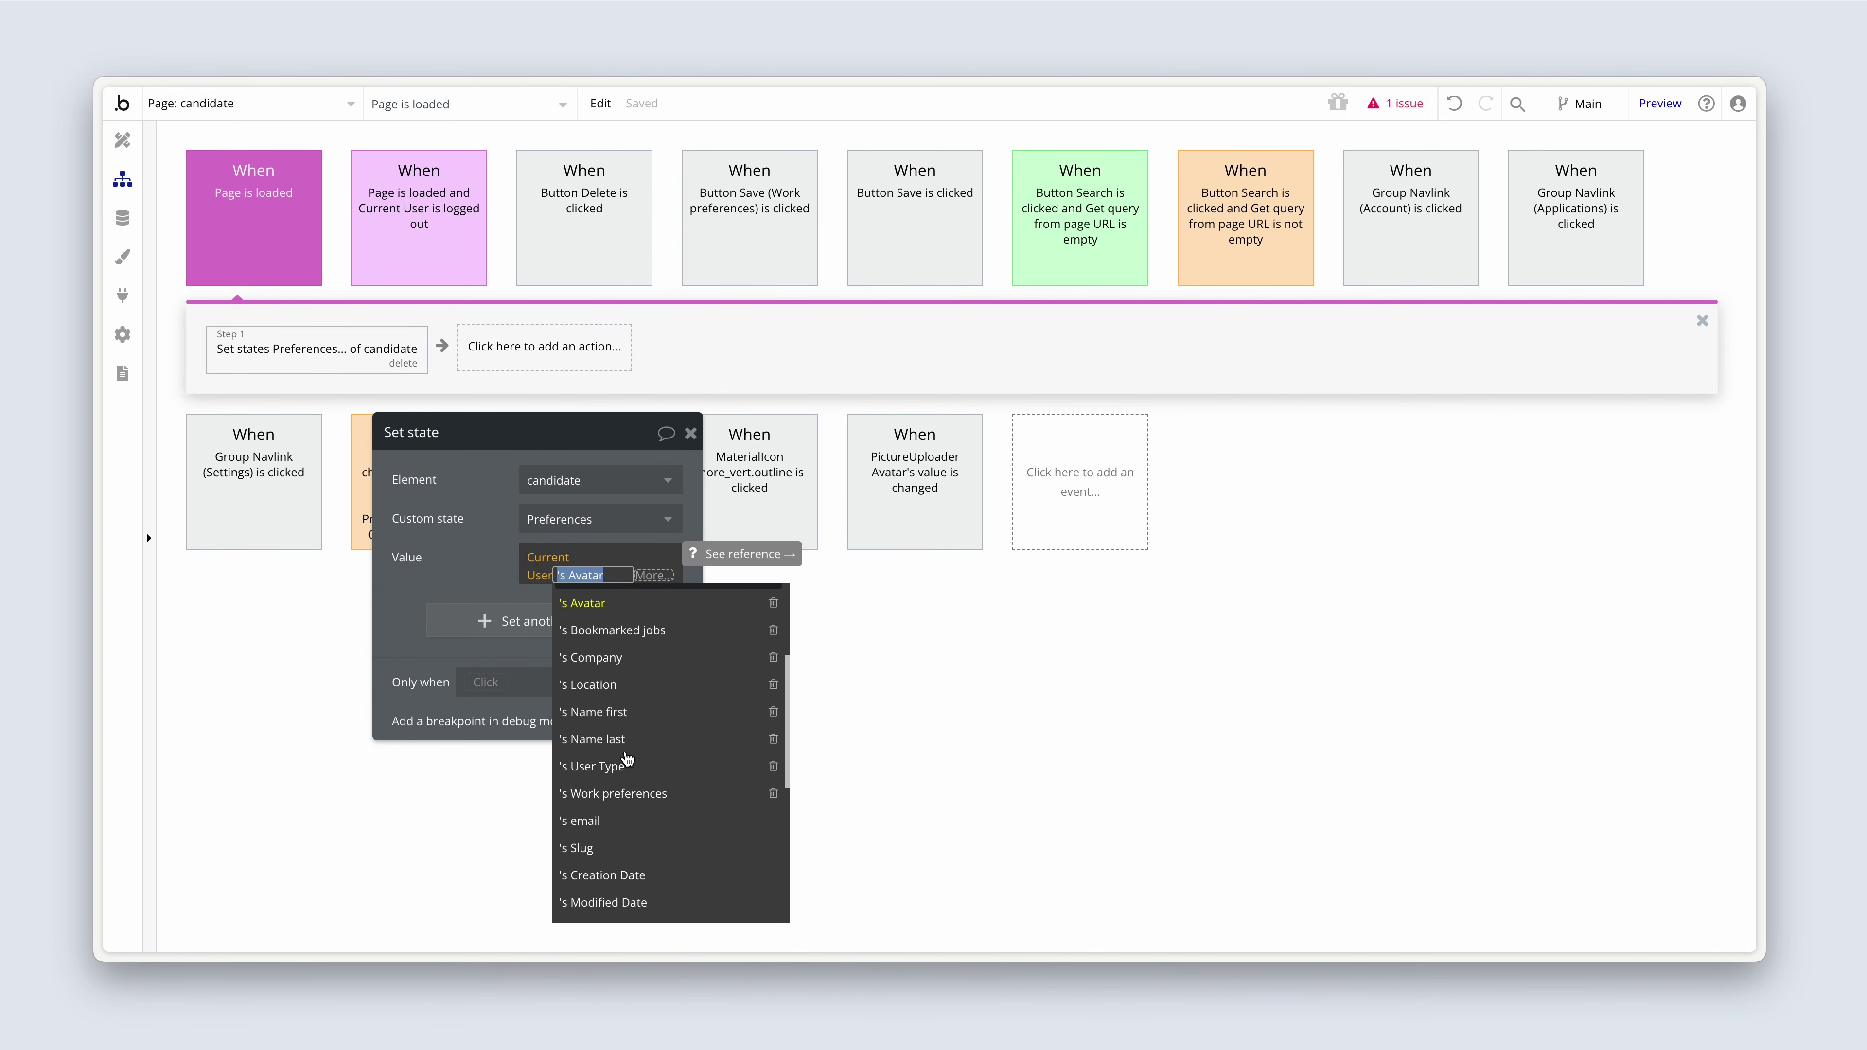
left_click(637, 801)
left_click(473, 578)
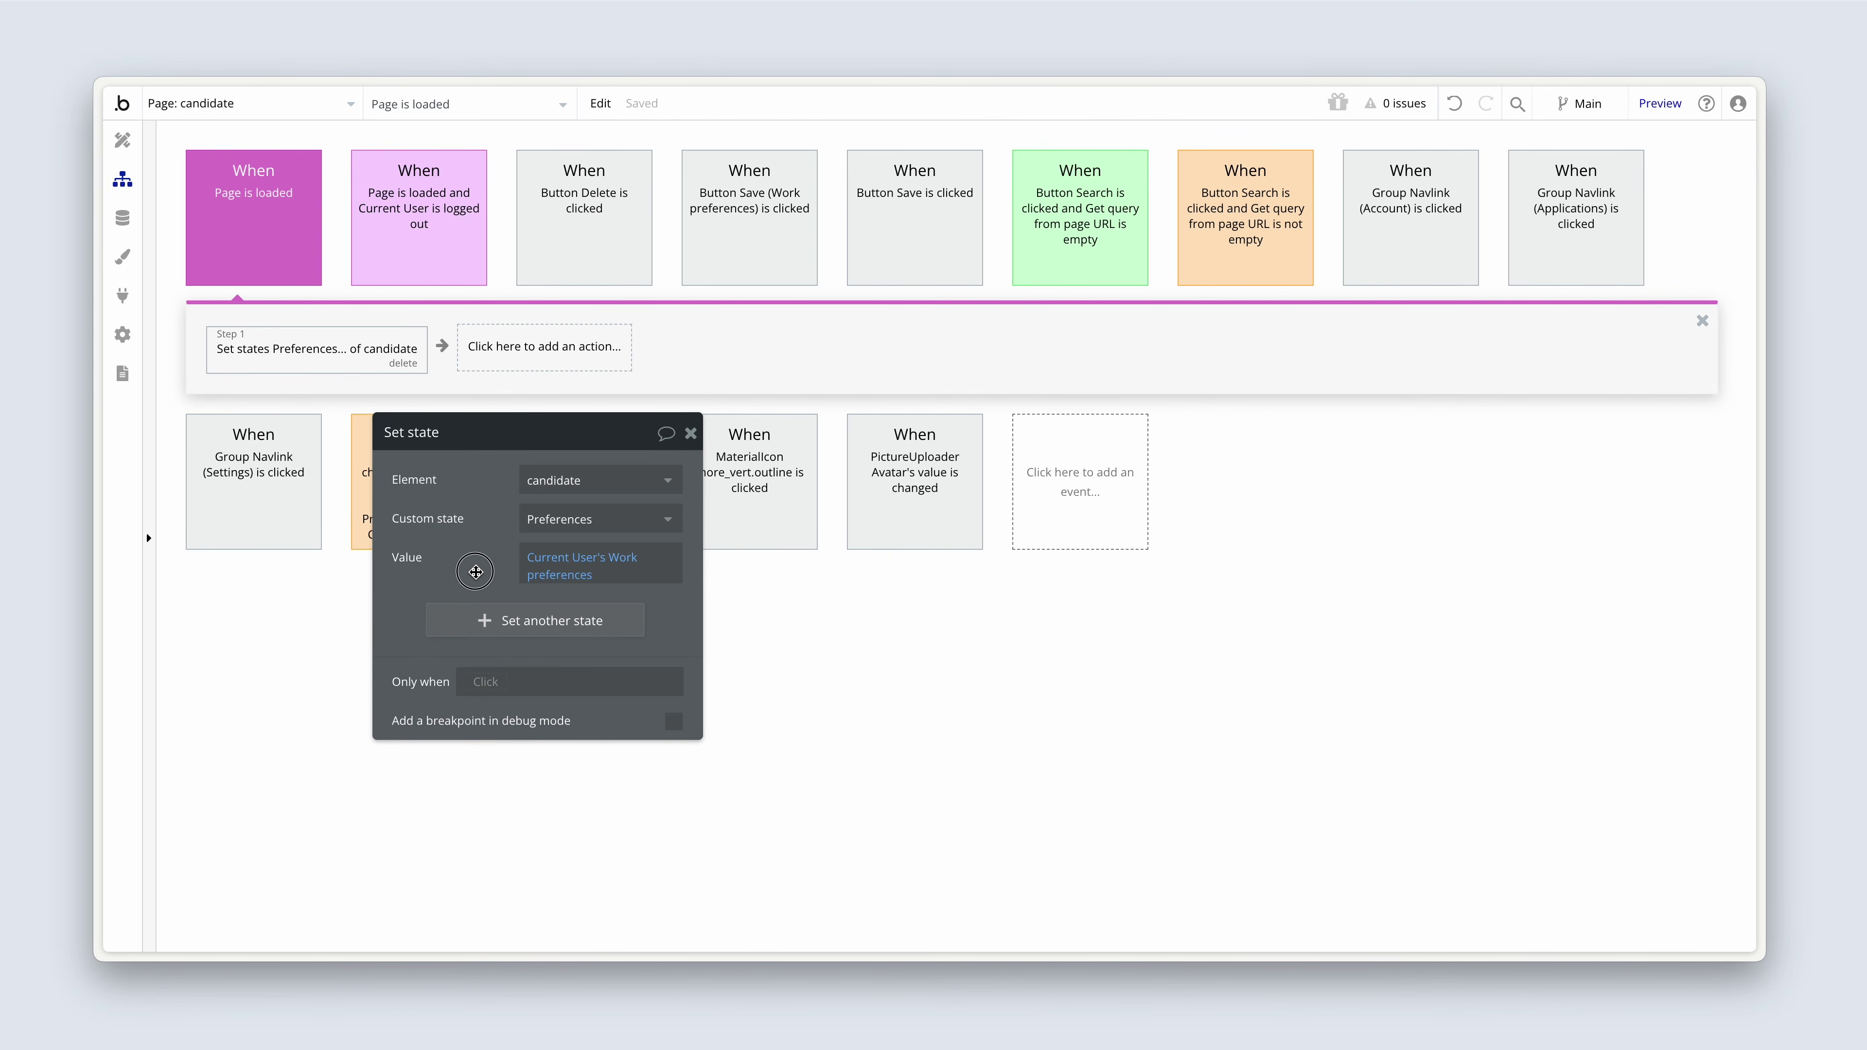
left_click_drag(475, 571, 563, 479)
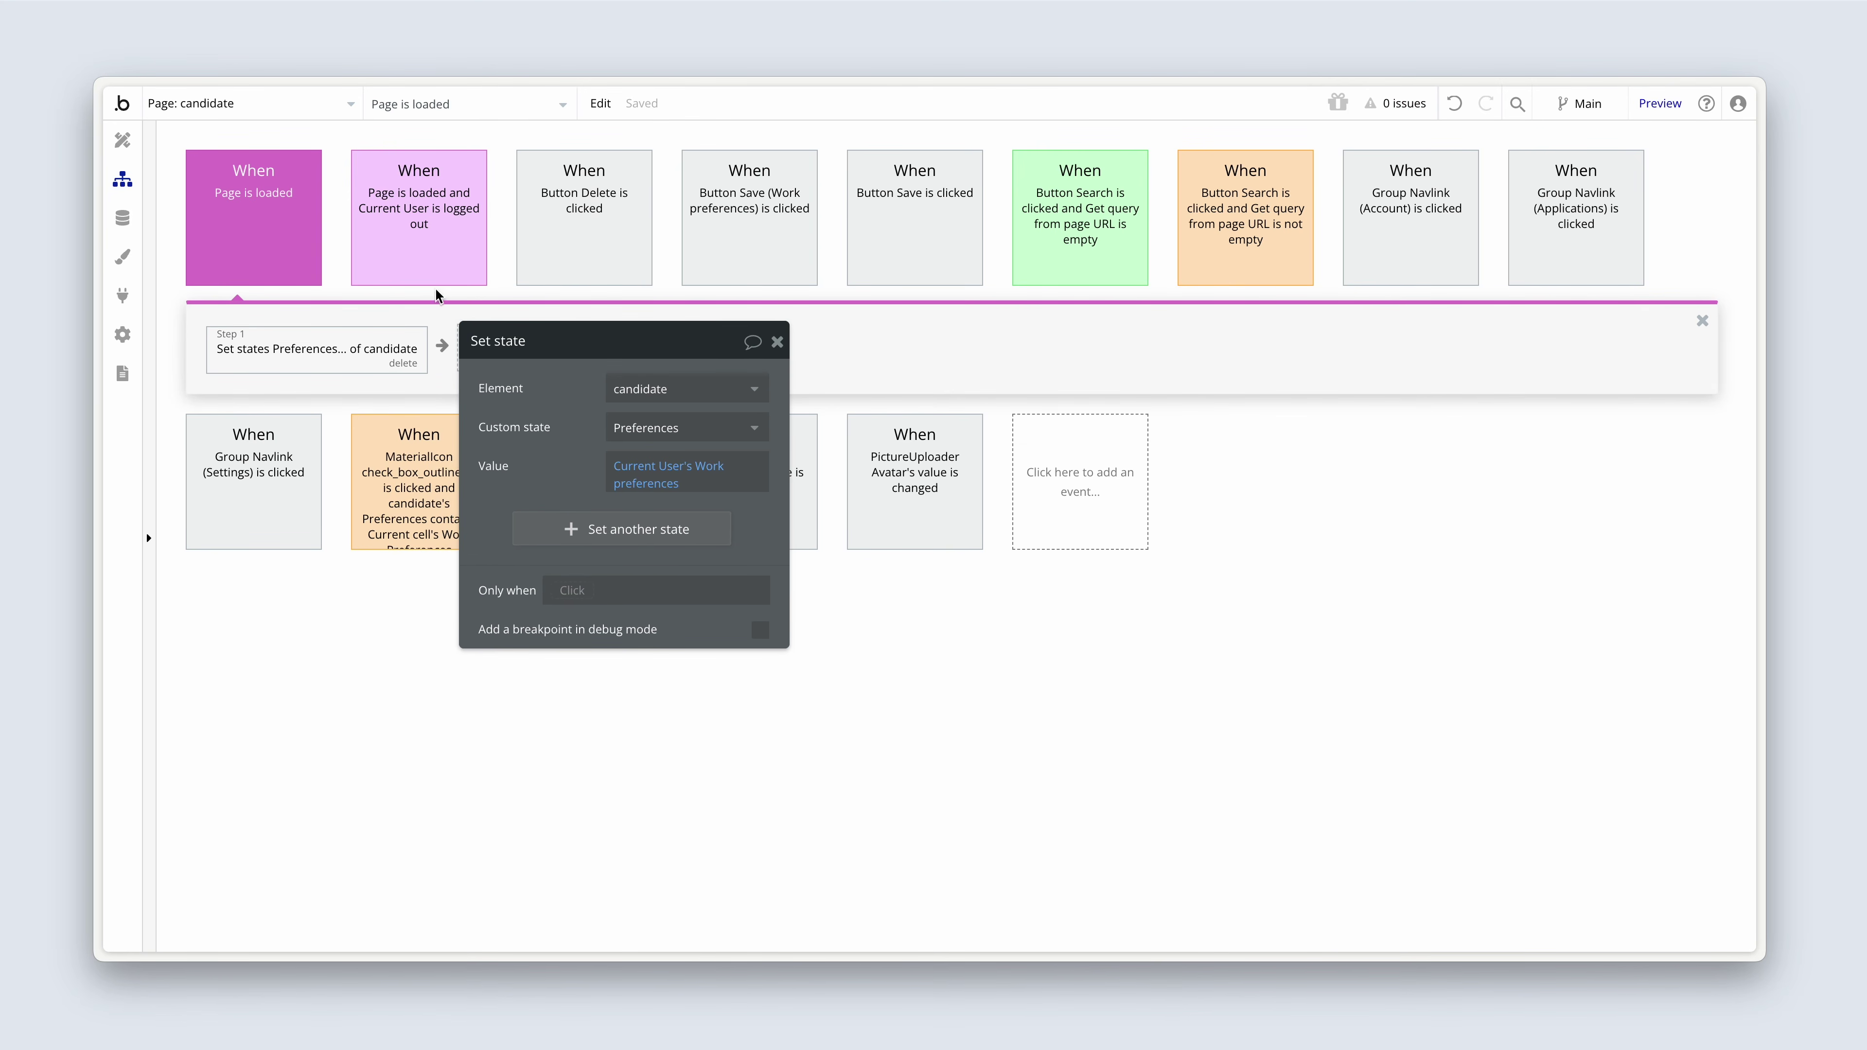
left_click(421, 253)
left_click(254, 239)
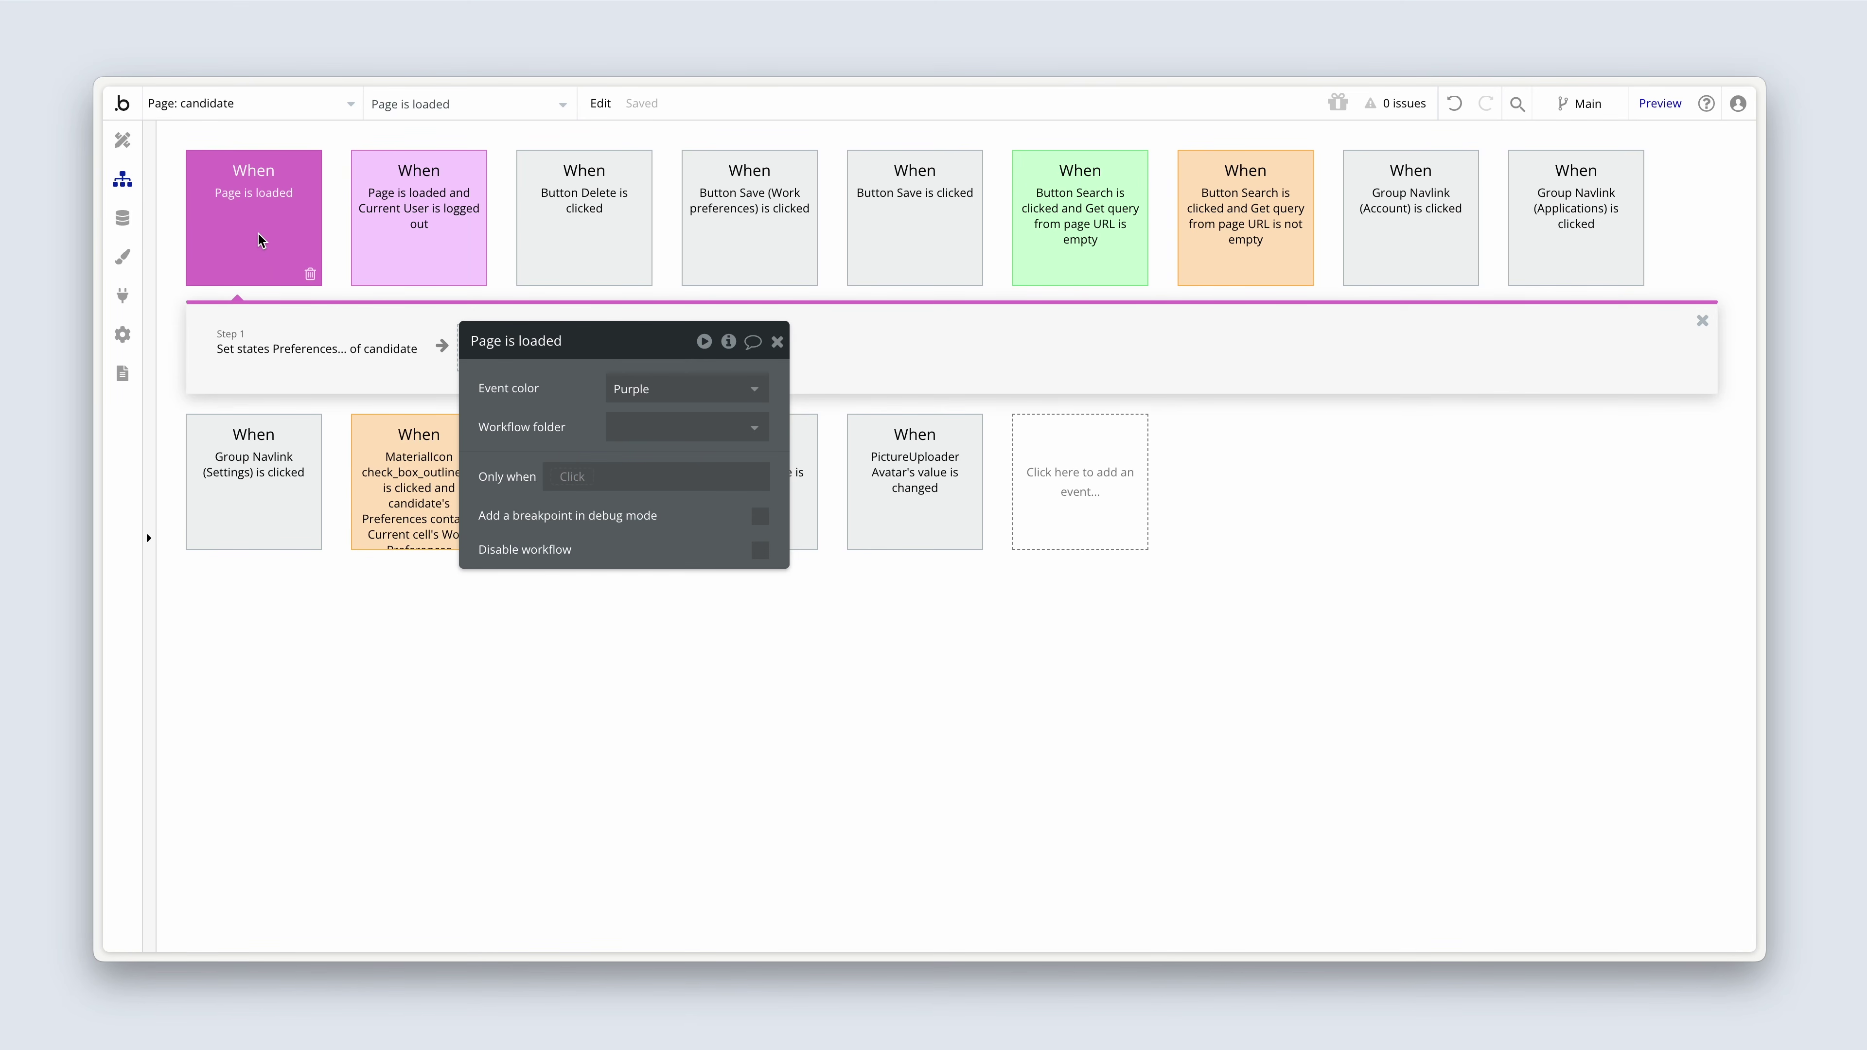
left_click_drag(550, 393, 1099, 497)
- Delete the Reset inputs and set-state steps from PictureUploader Avatar's value-changed workflow
left_click(930, 485)
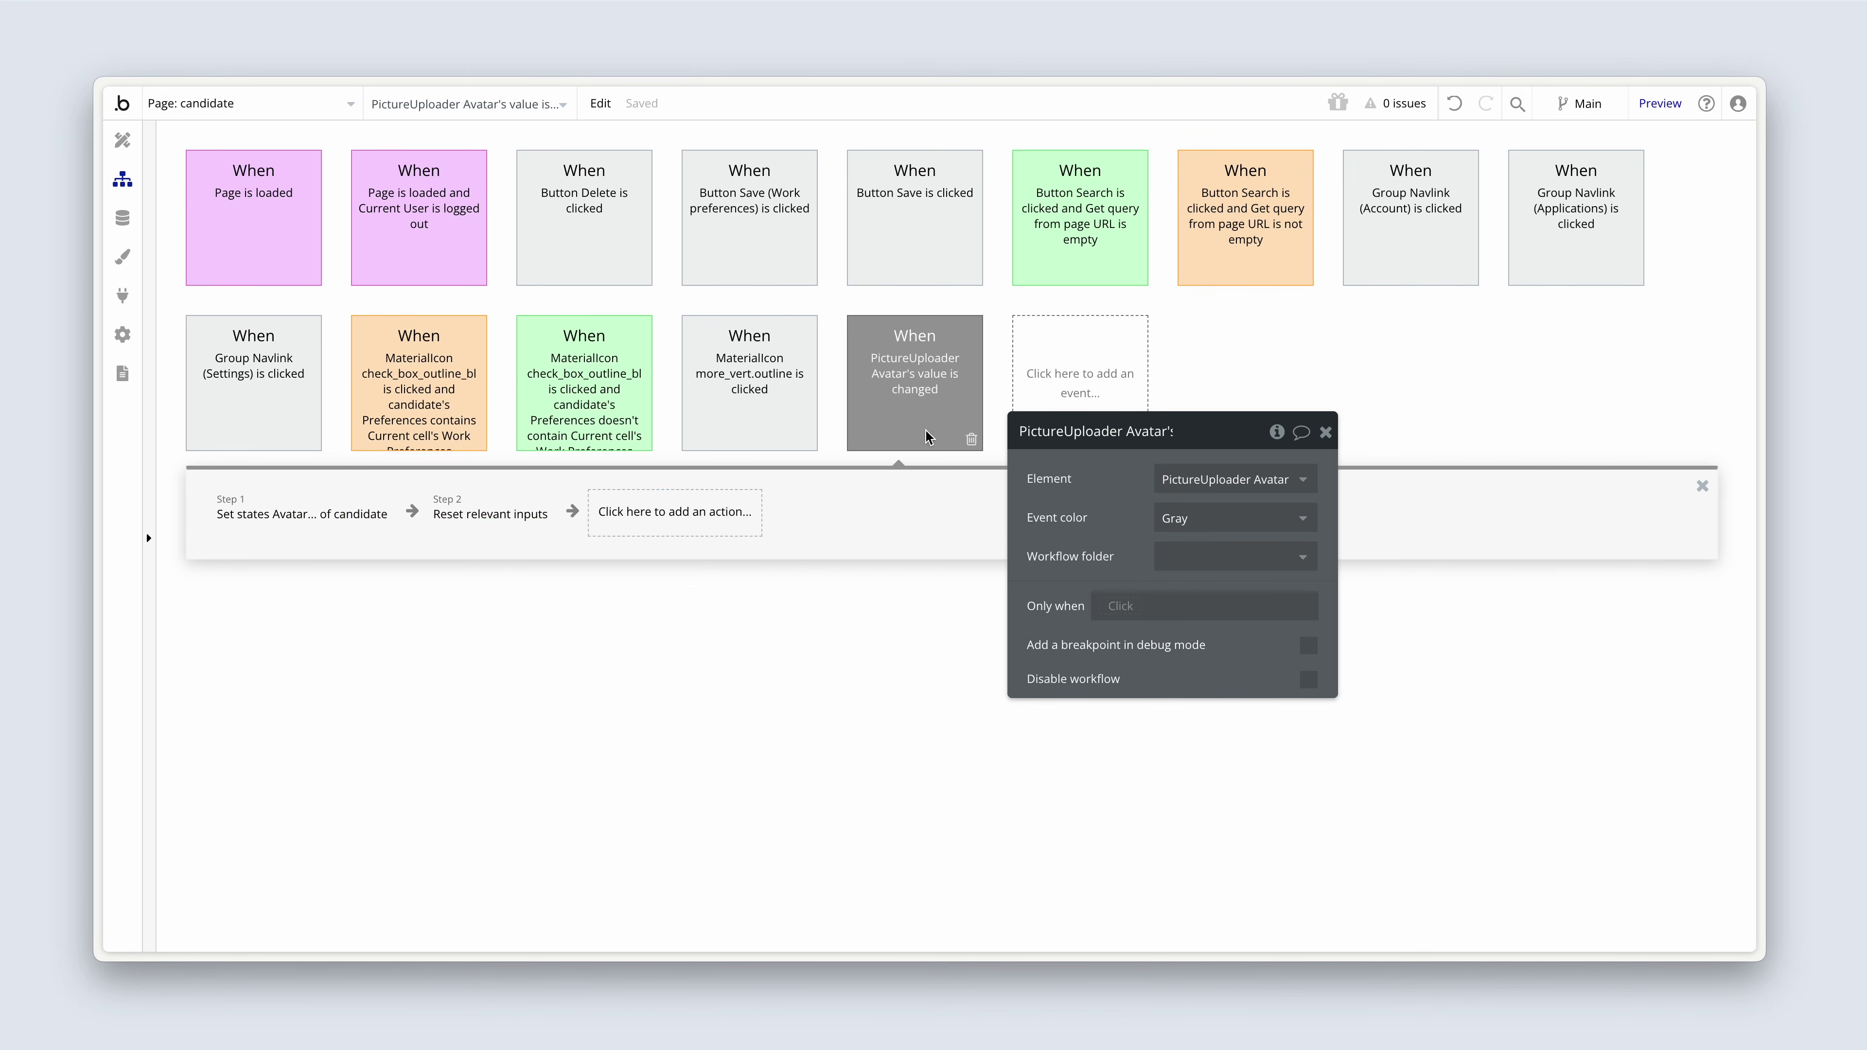
left_click_drag(1063, 478, 558, 563)
left_click(468, 528)
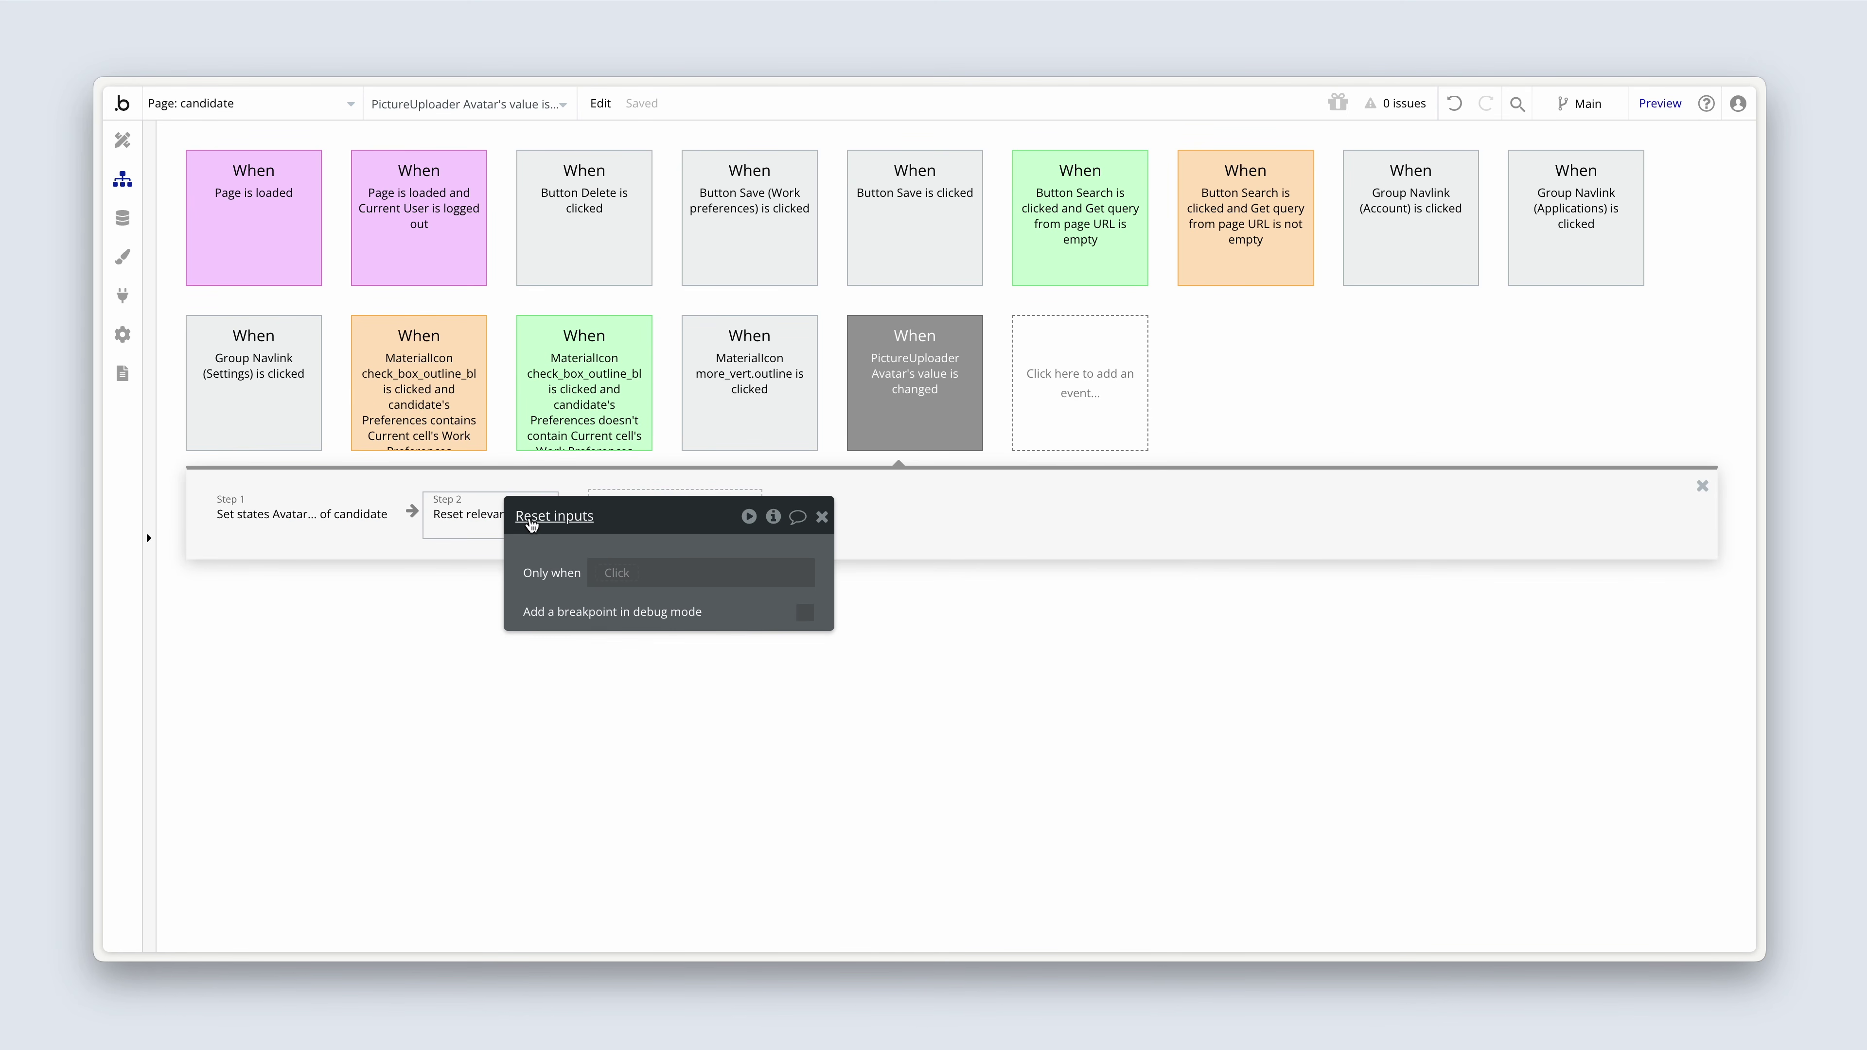
key("Delete")
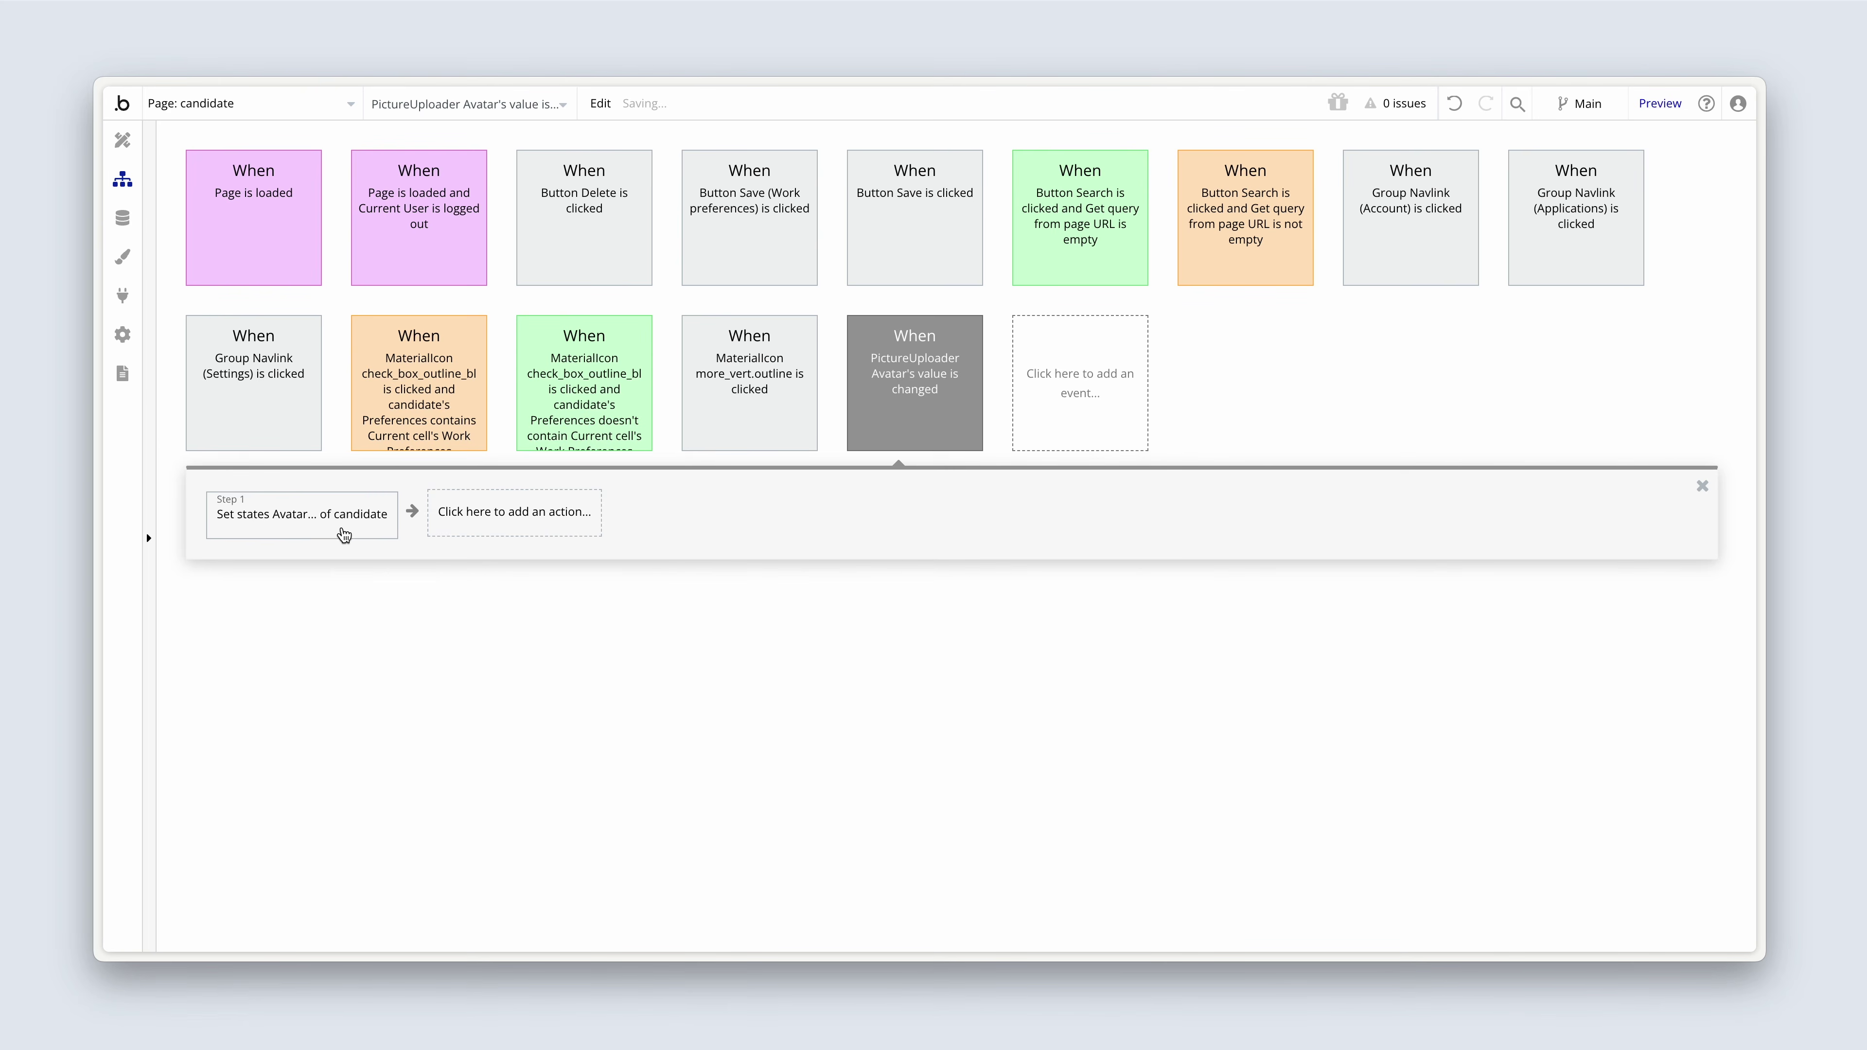
left_click(345, 526)
key("Delete")
- Add a Make changes to thing action targeting Current User
left_click(322, 521)
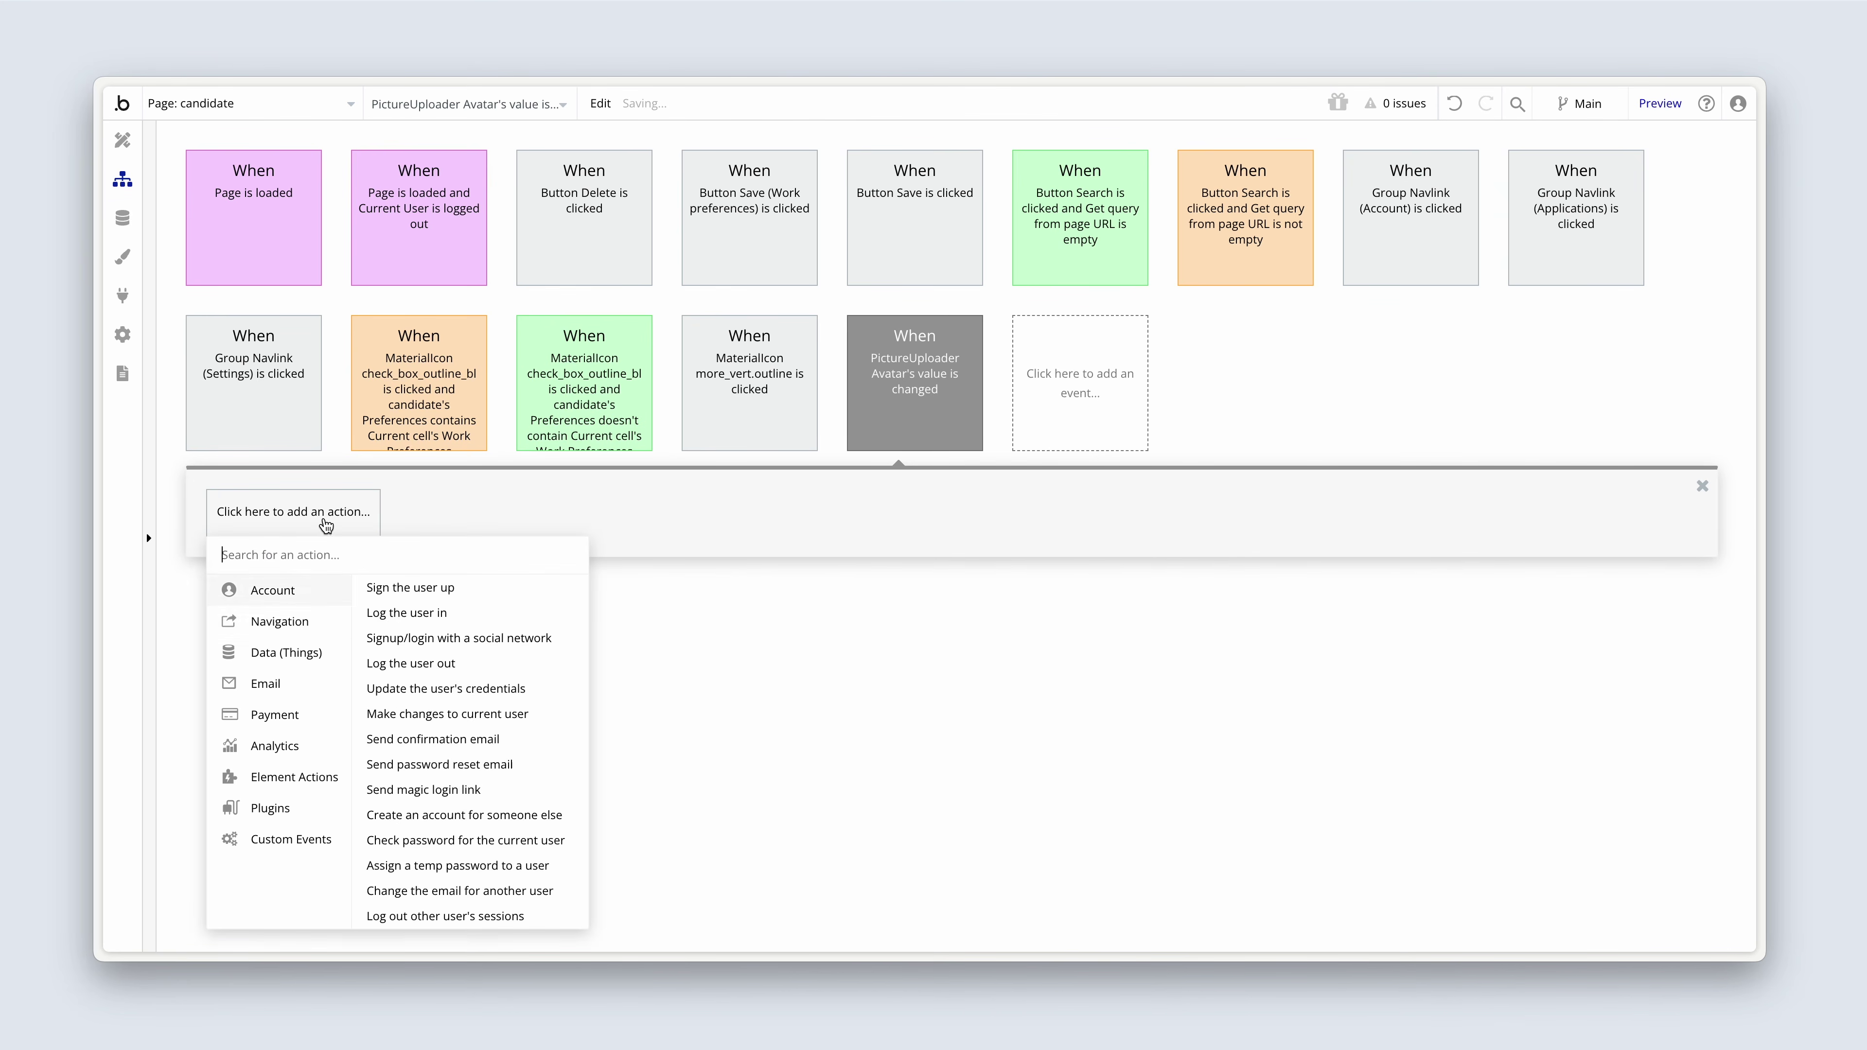
mouse_move(325, 657)
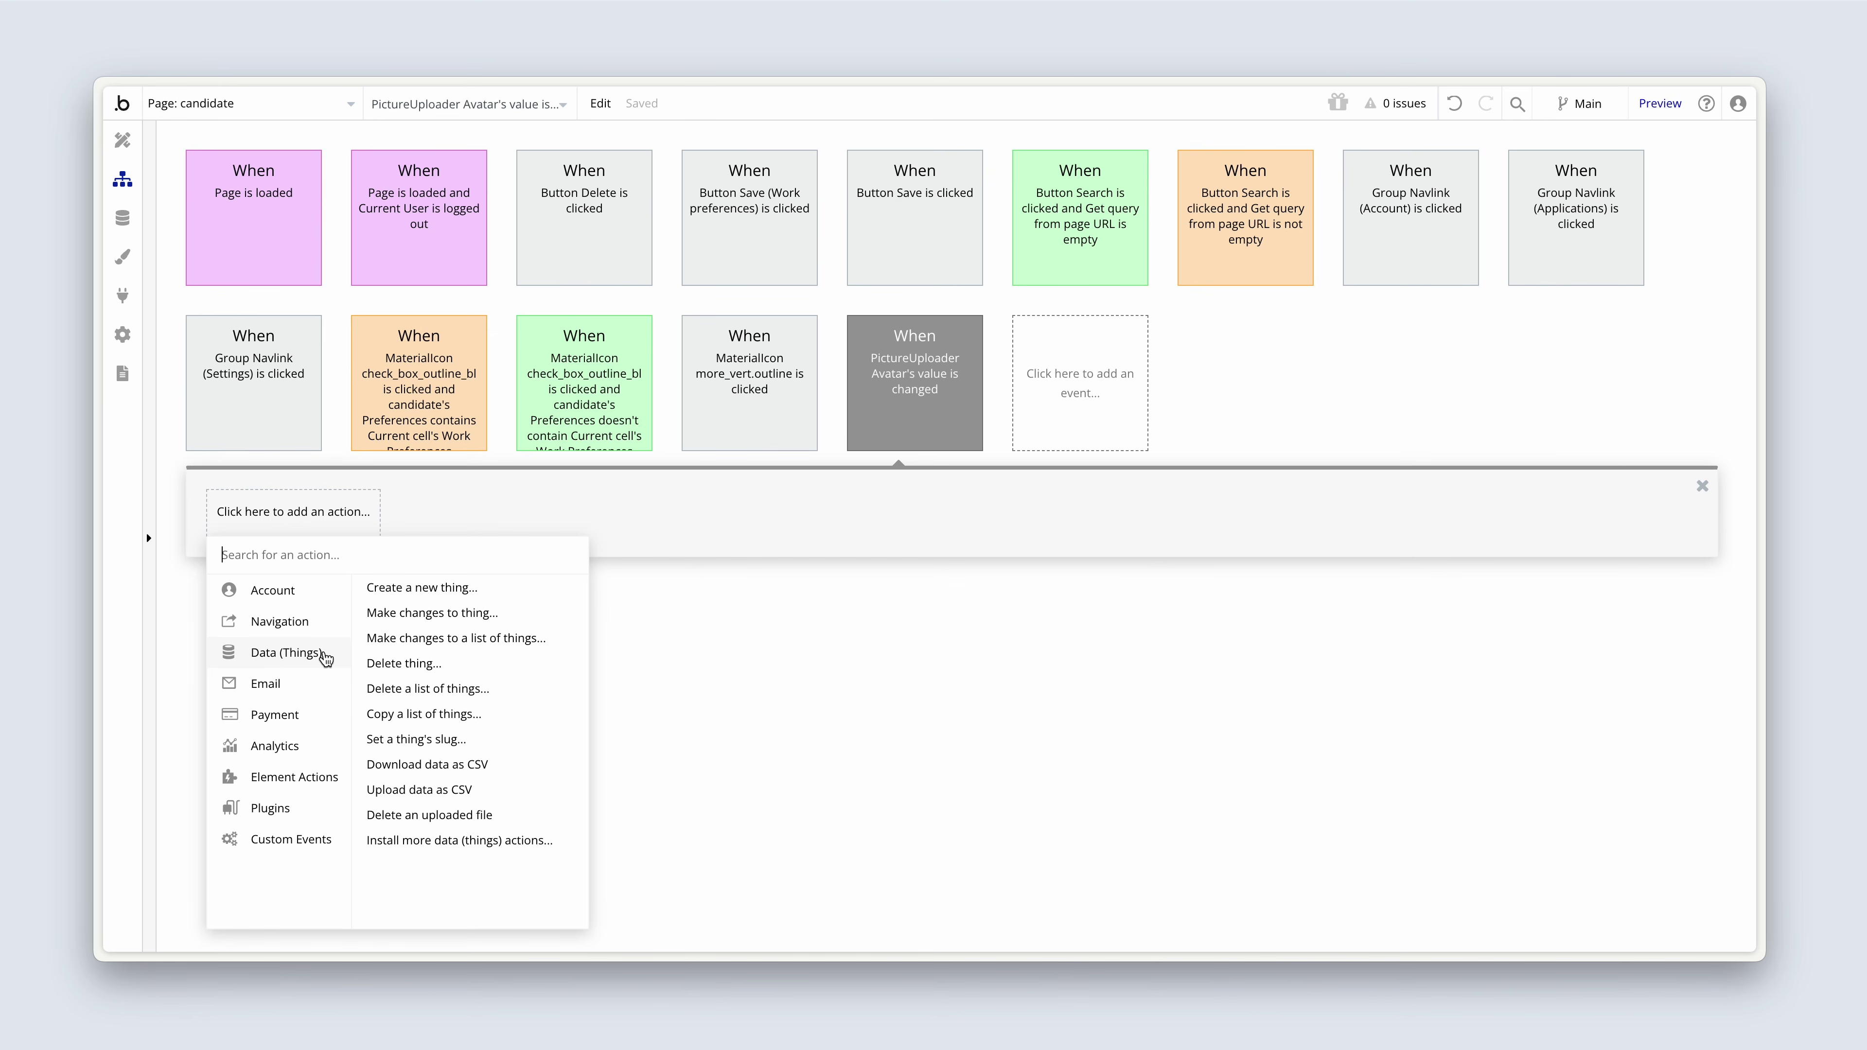
left_click(442, 619)
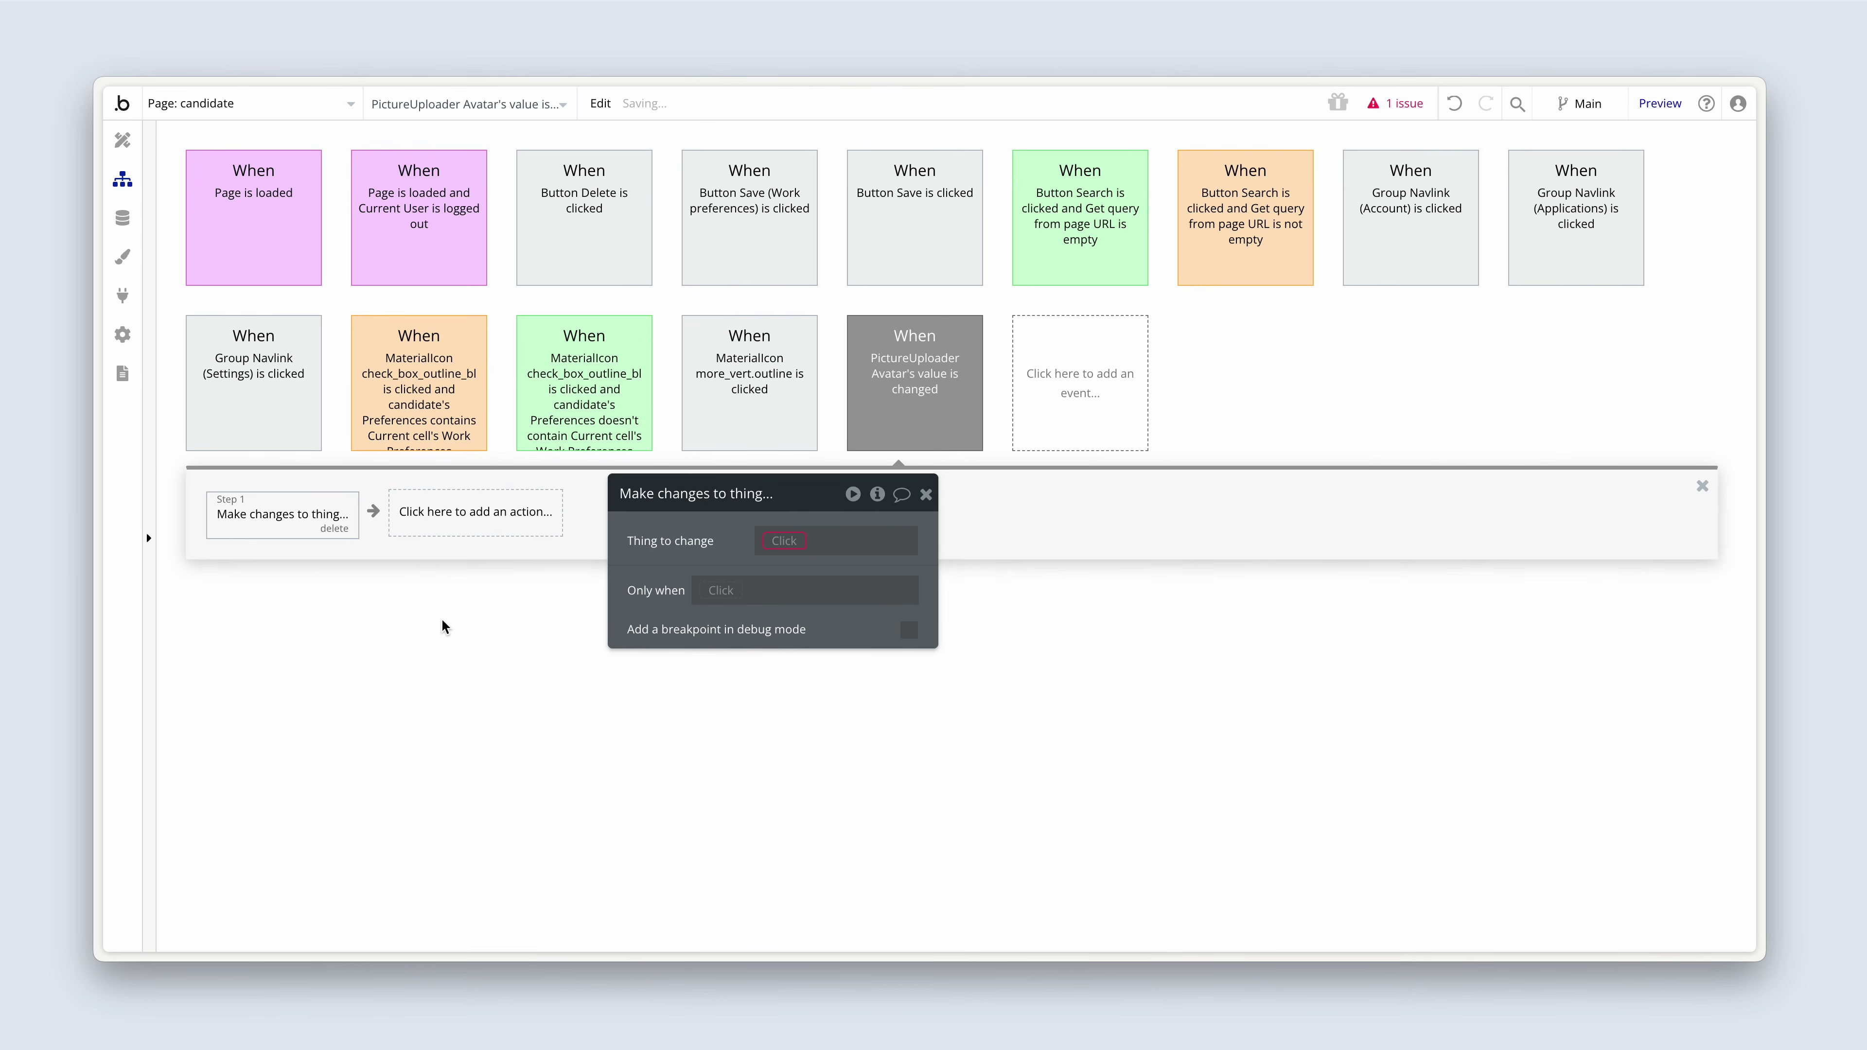
left_click_drag(641, 558, 415, 571)
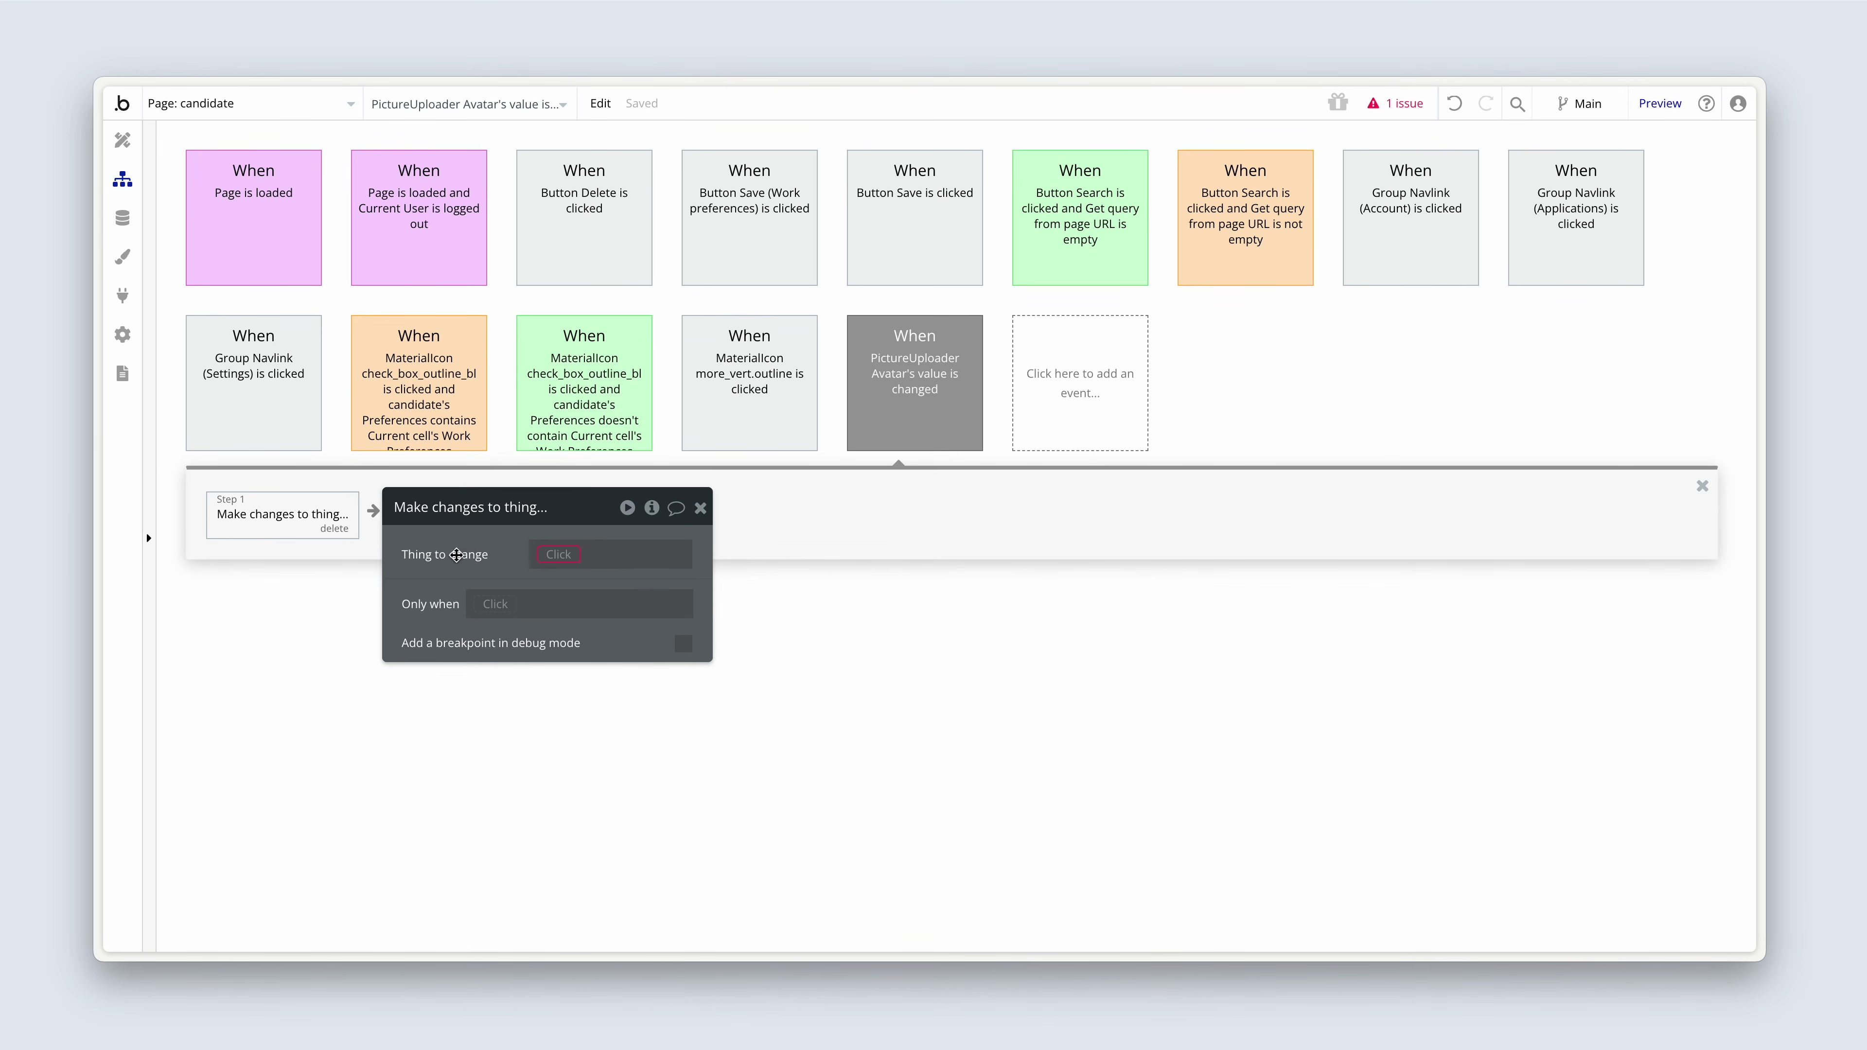
left_click(556, 557)
left_click(625, 600)
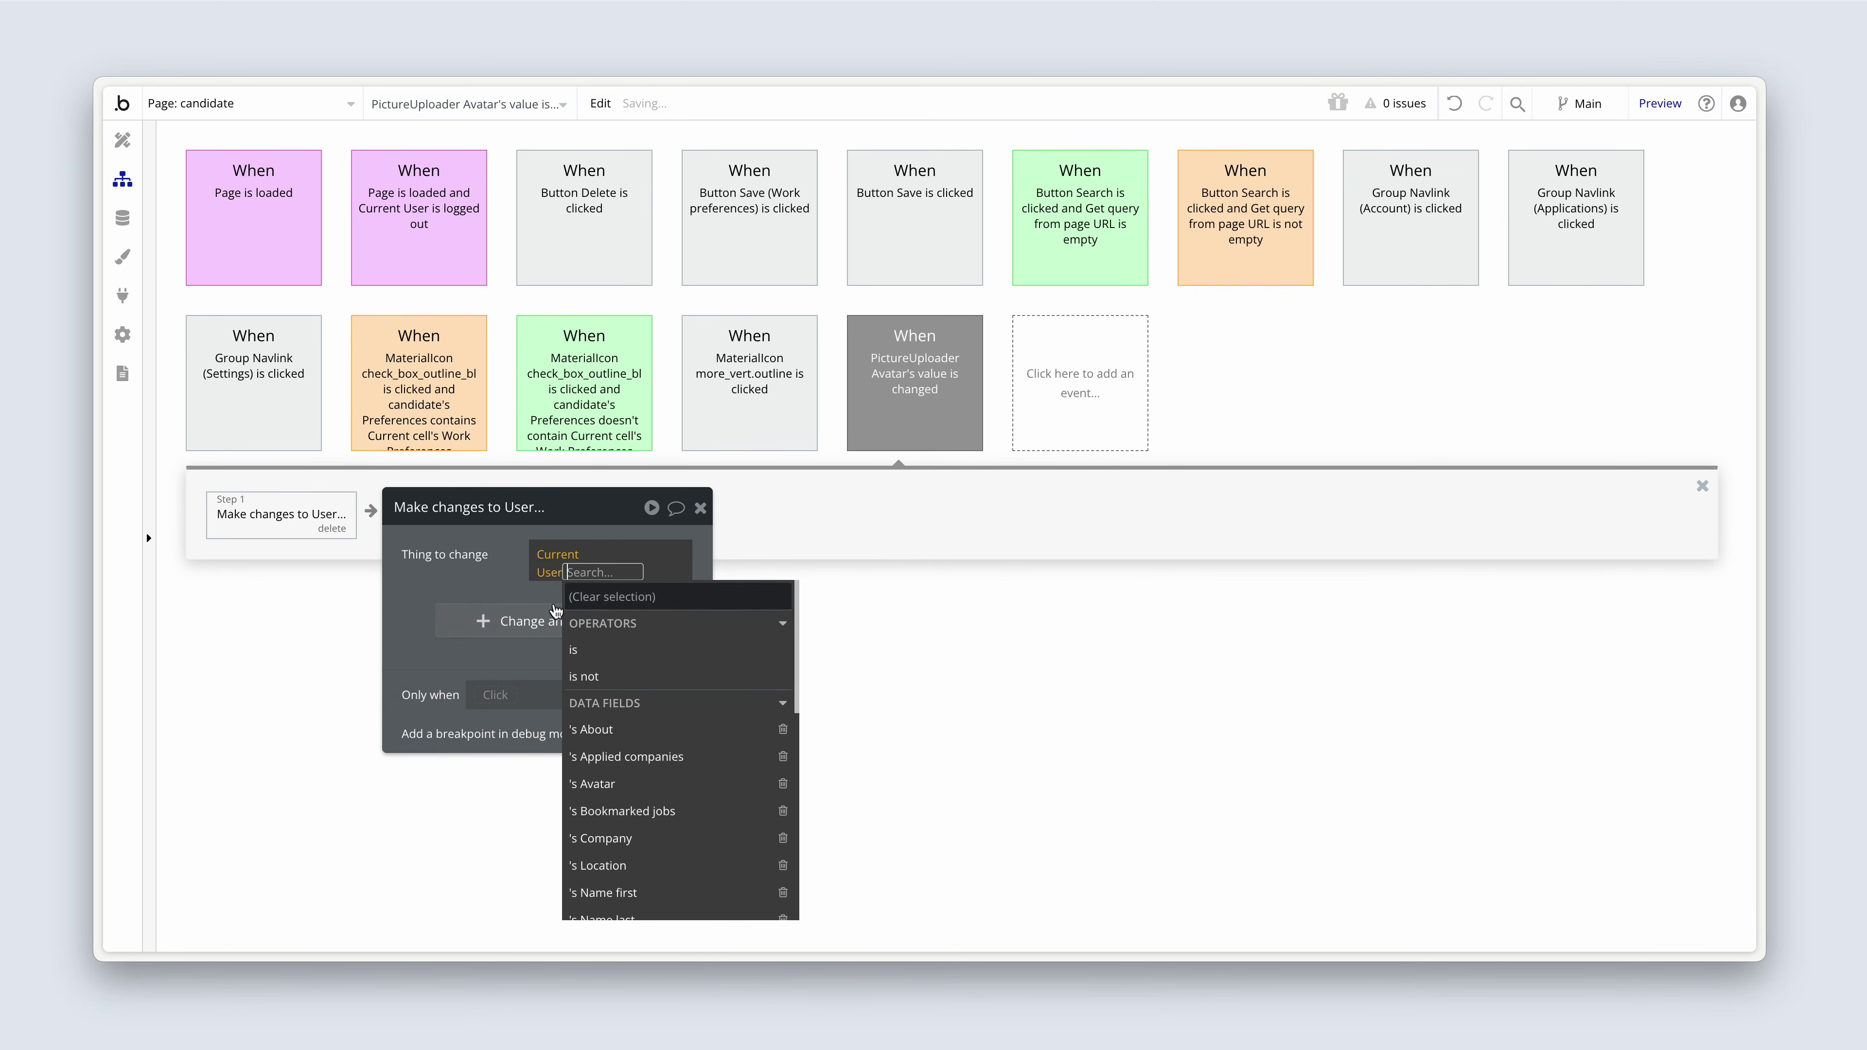
left_click(523, 612)
- Set the action's Avatar field to This PictureUploader's value and return to the page design
left_click(423, 601)
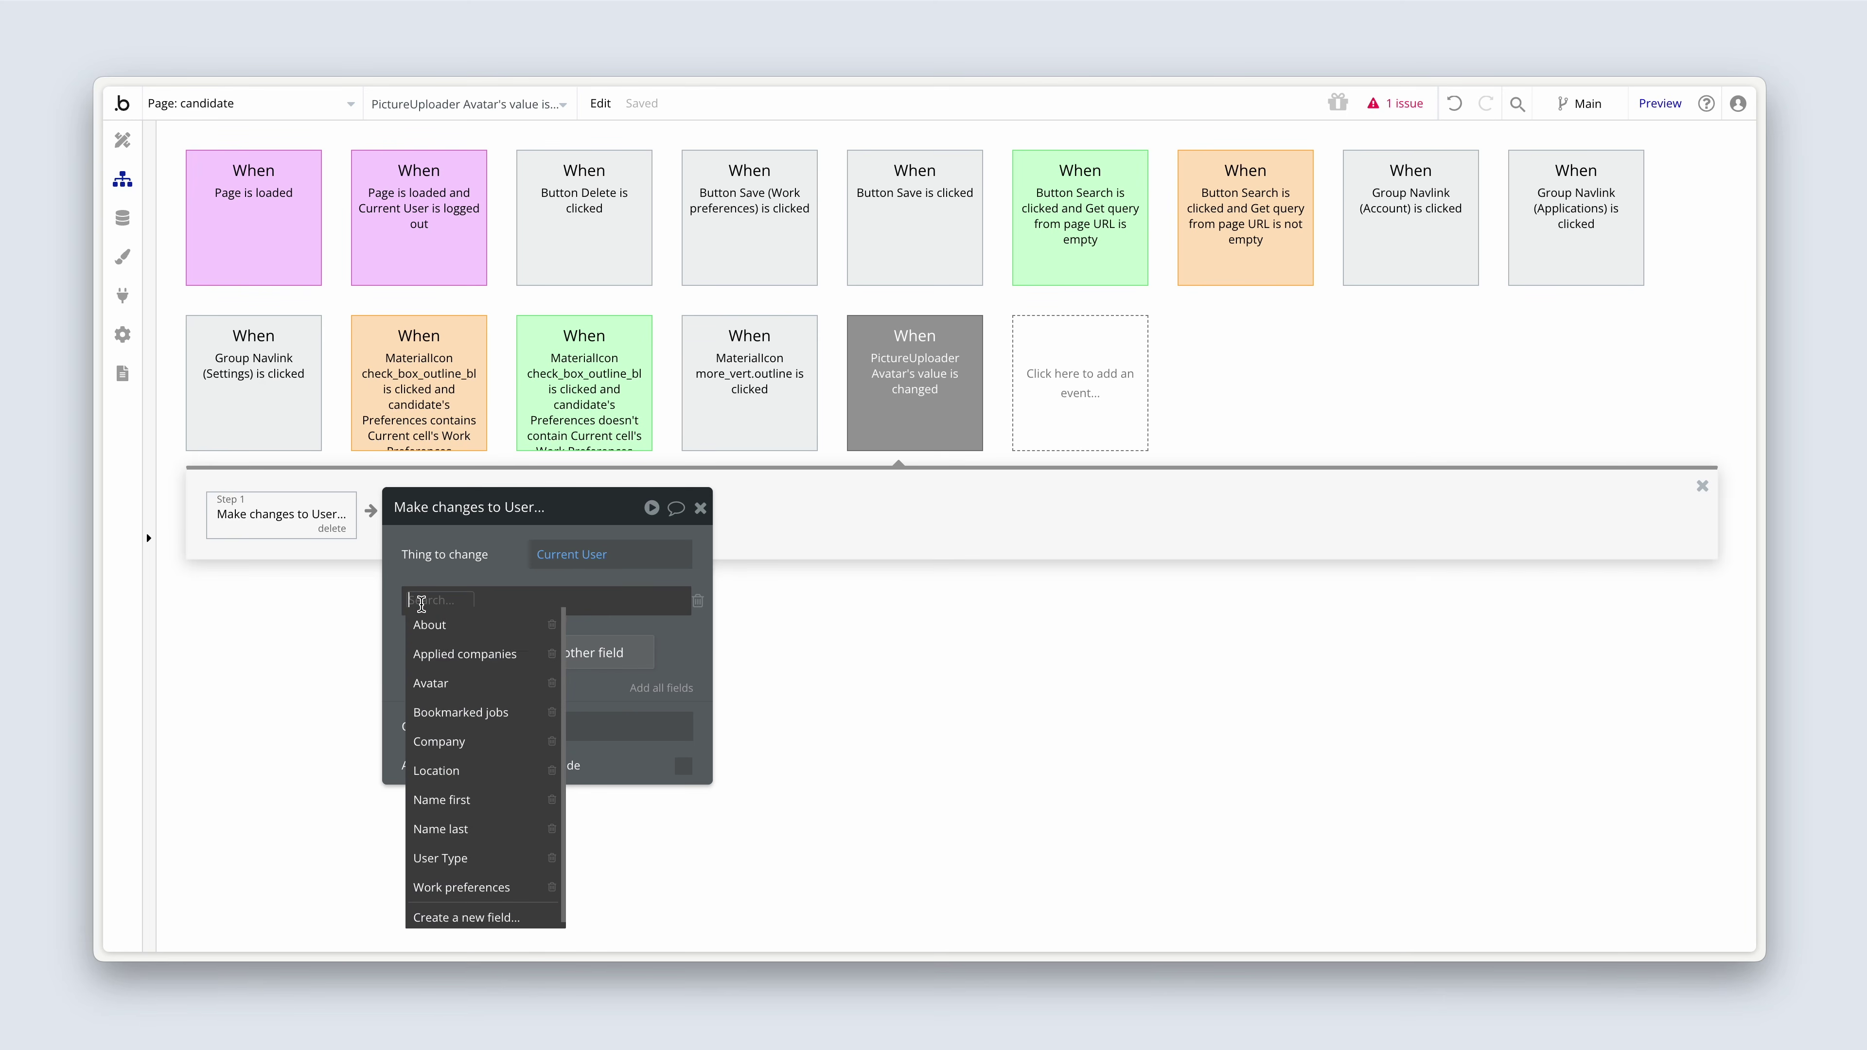
left_click(465, 682)
left_click(481, 602)
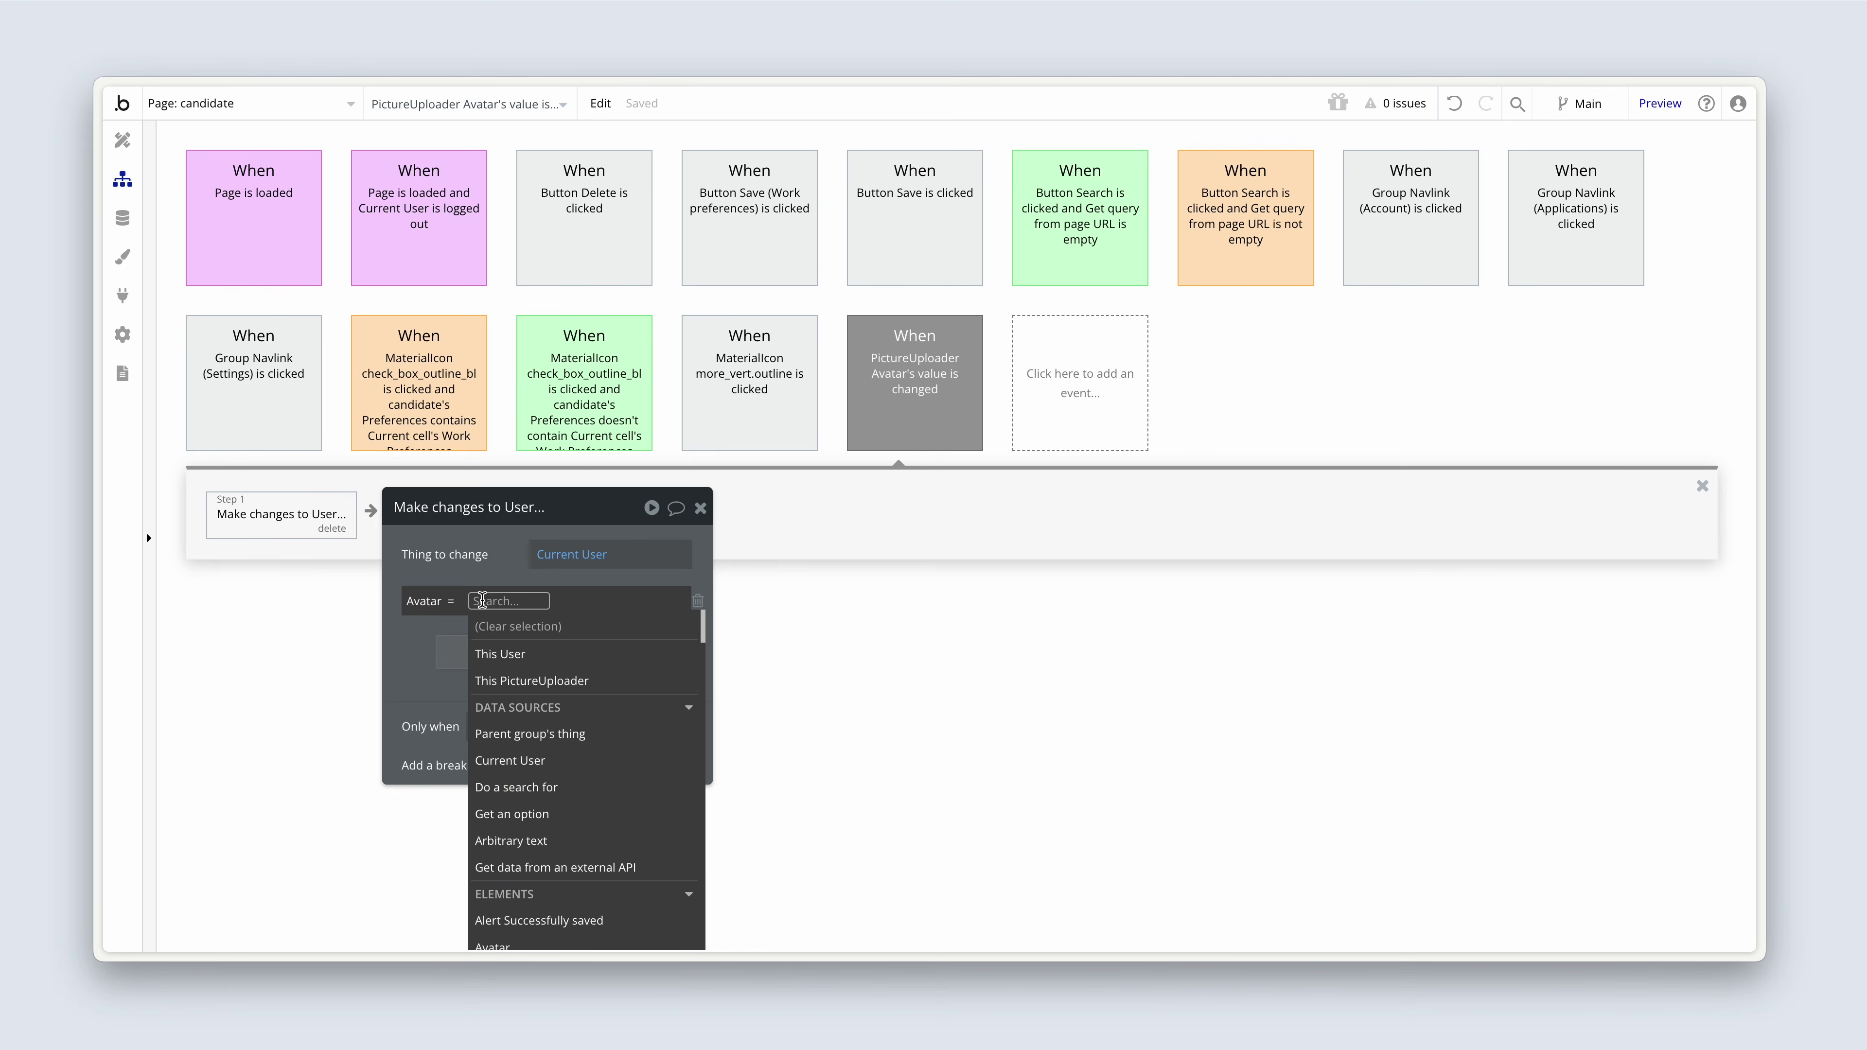
left_click(612, 680)
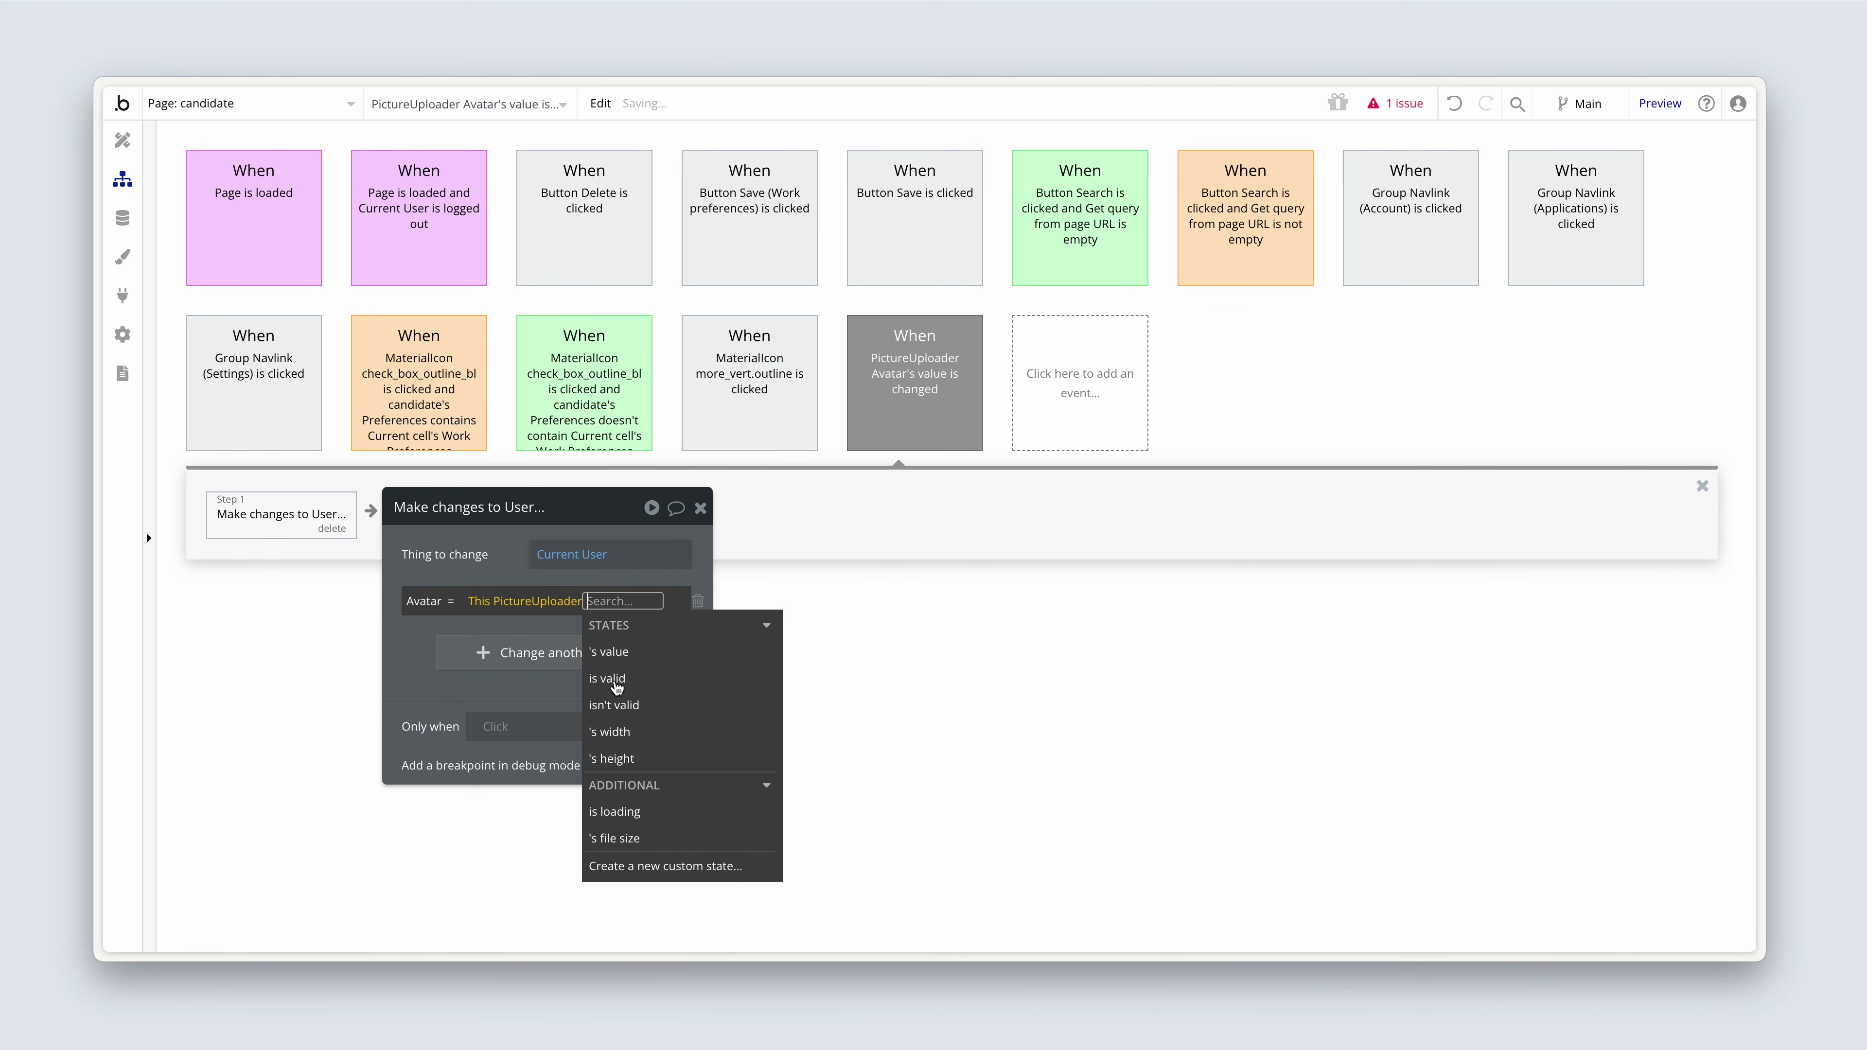
left_click(646, 657)
left_click(524, 563)
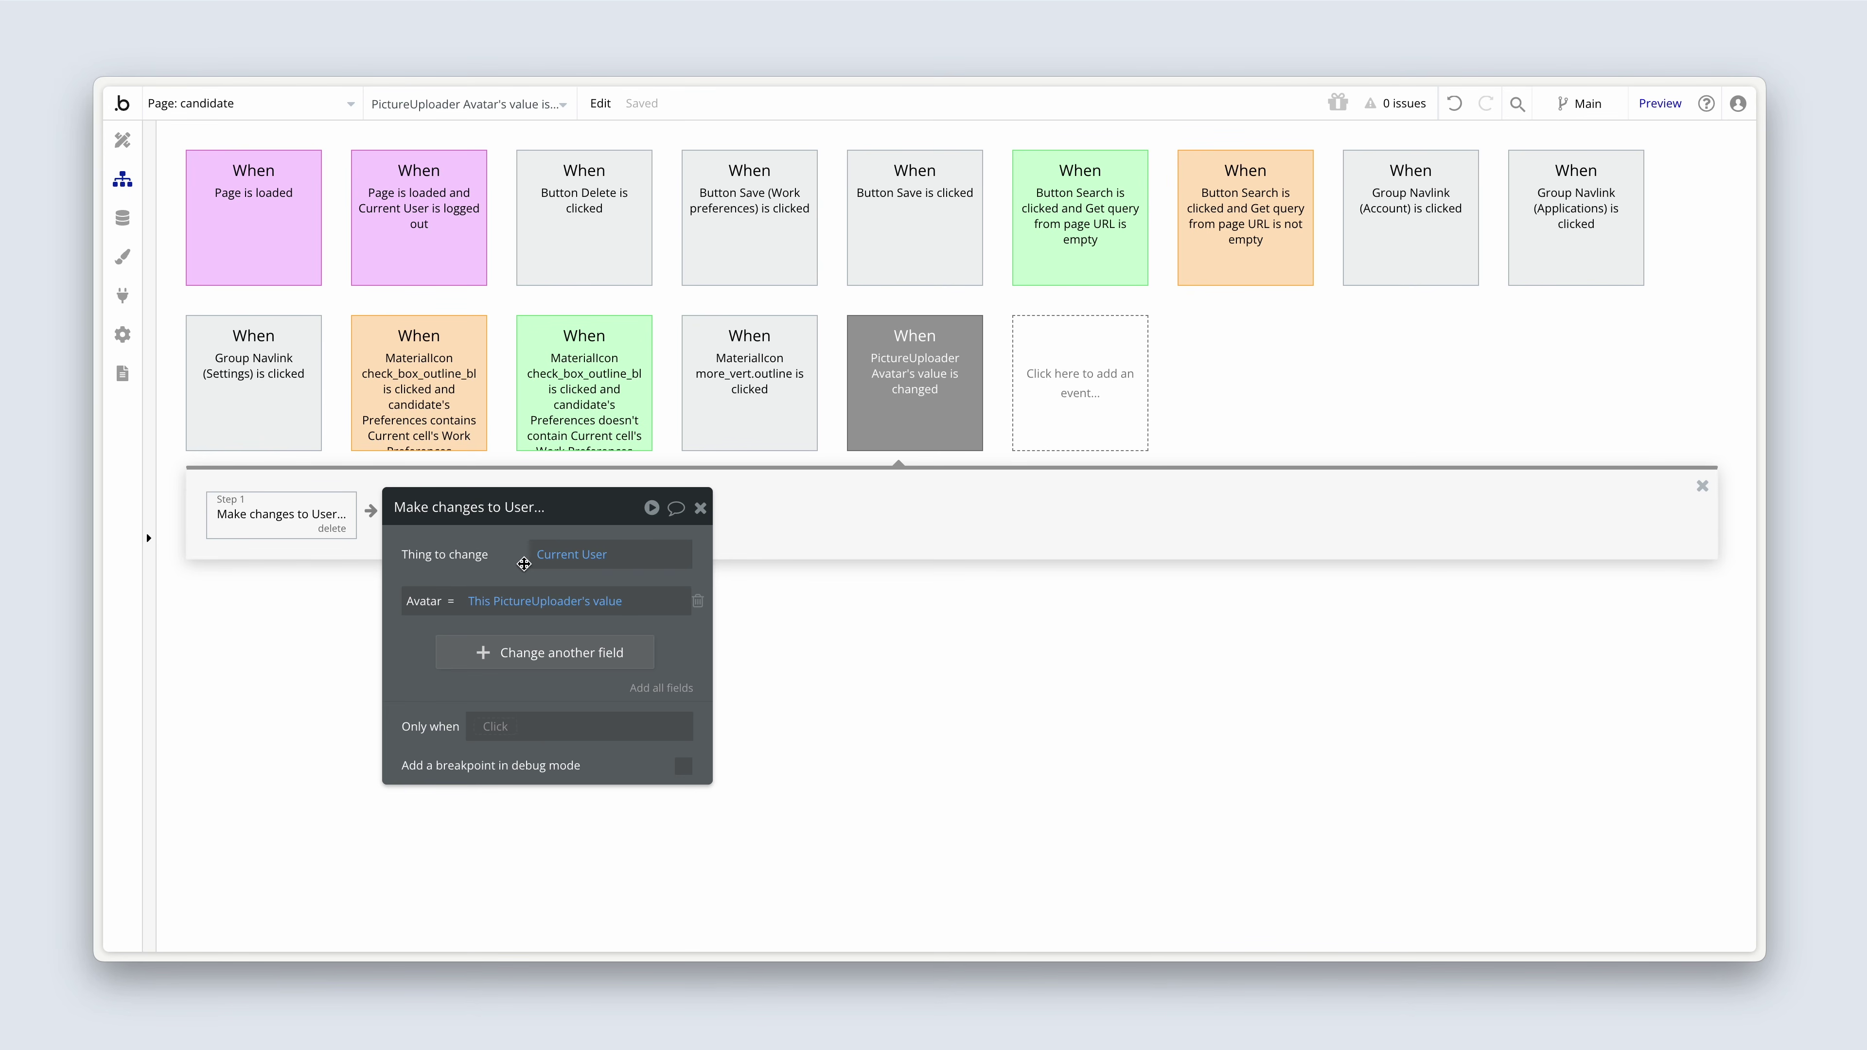
left_click(123, 140)
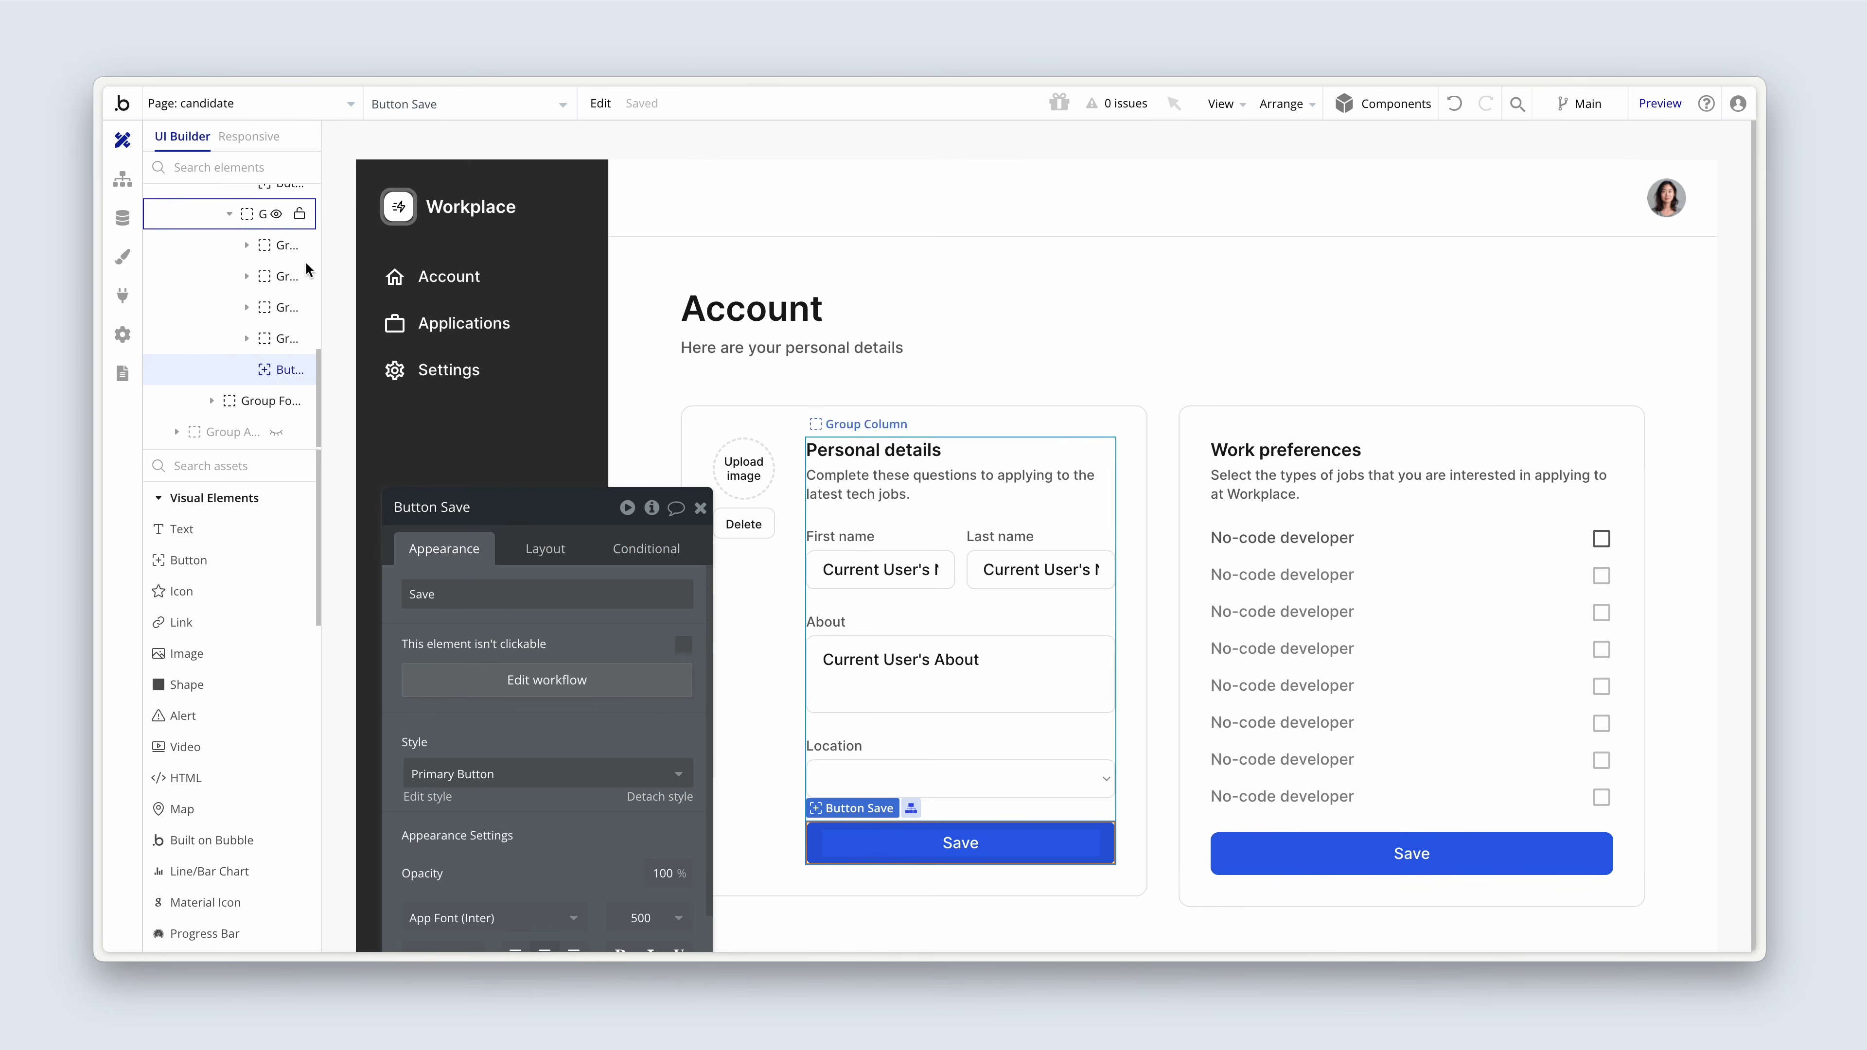
- Remove the set-state step from the Delete button's workflow
left_click(743, 524)
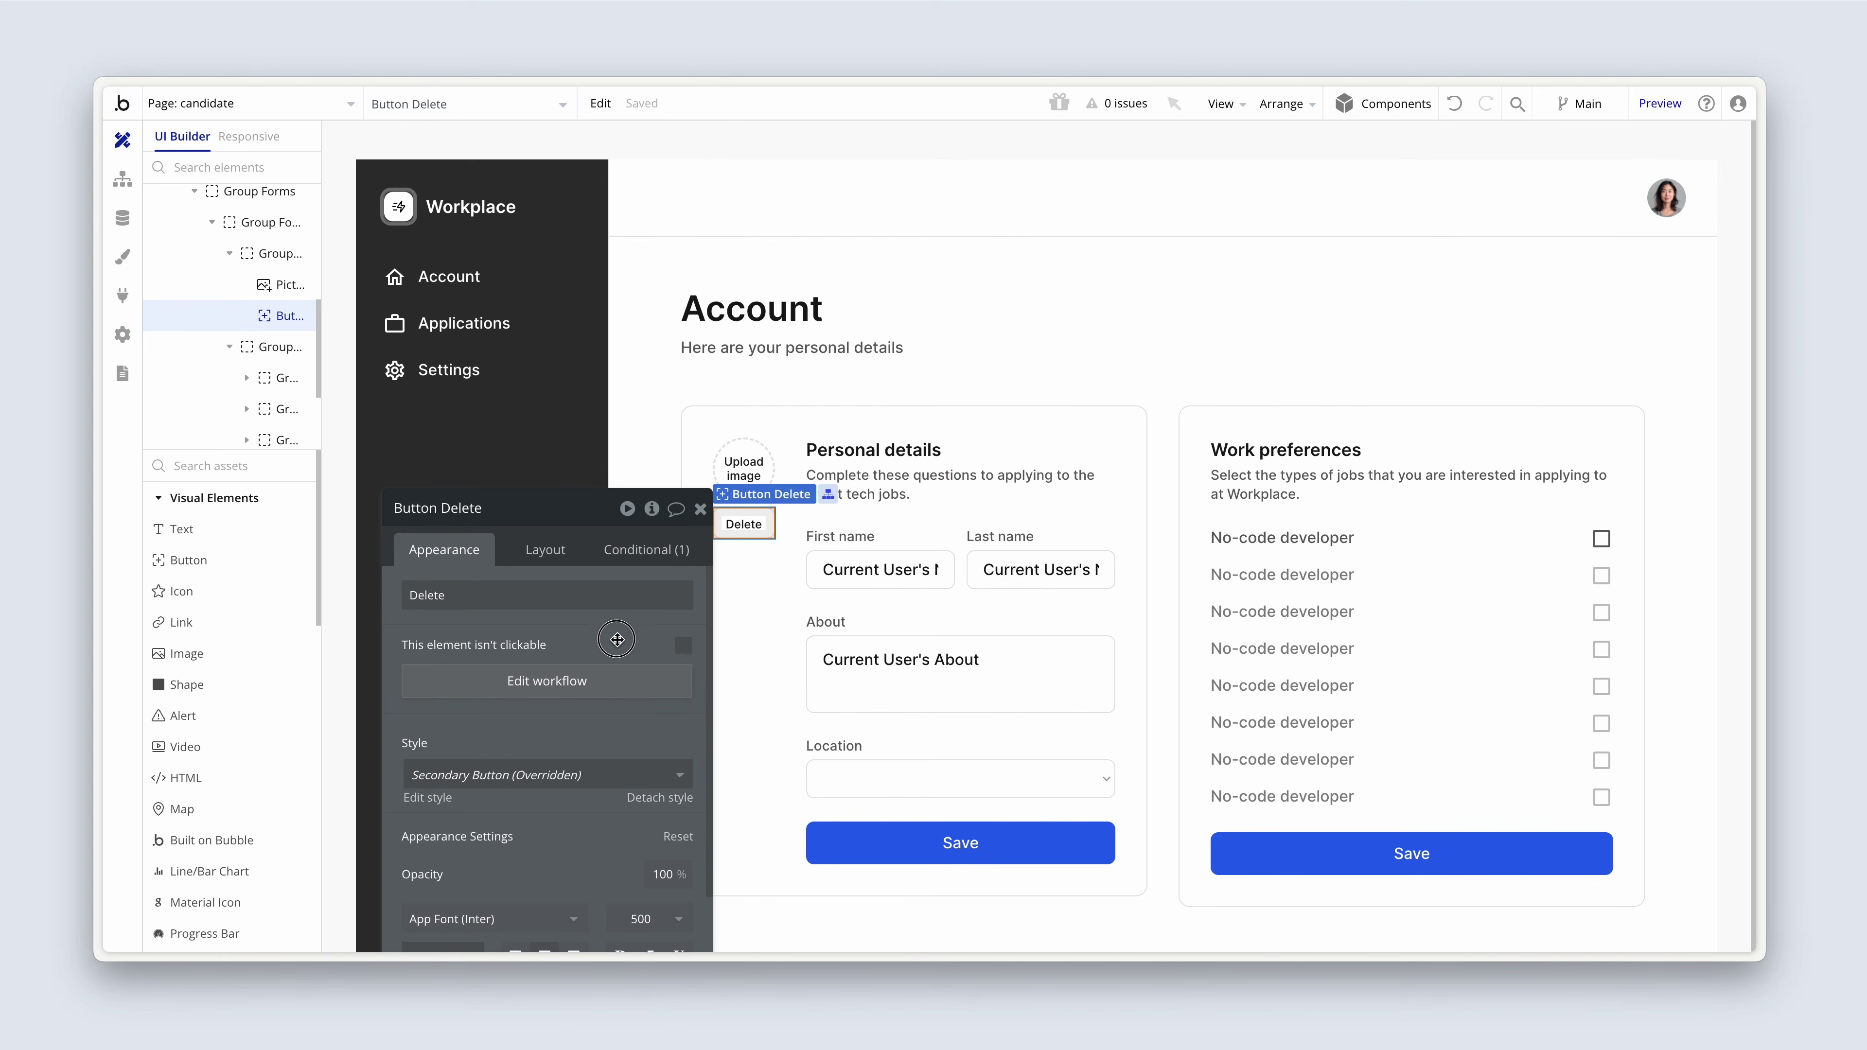
left_click_drag(617, 640, 573, 539)
left_click(579, 578)
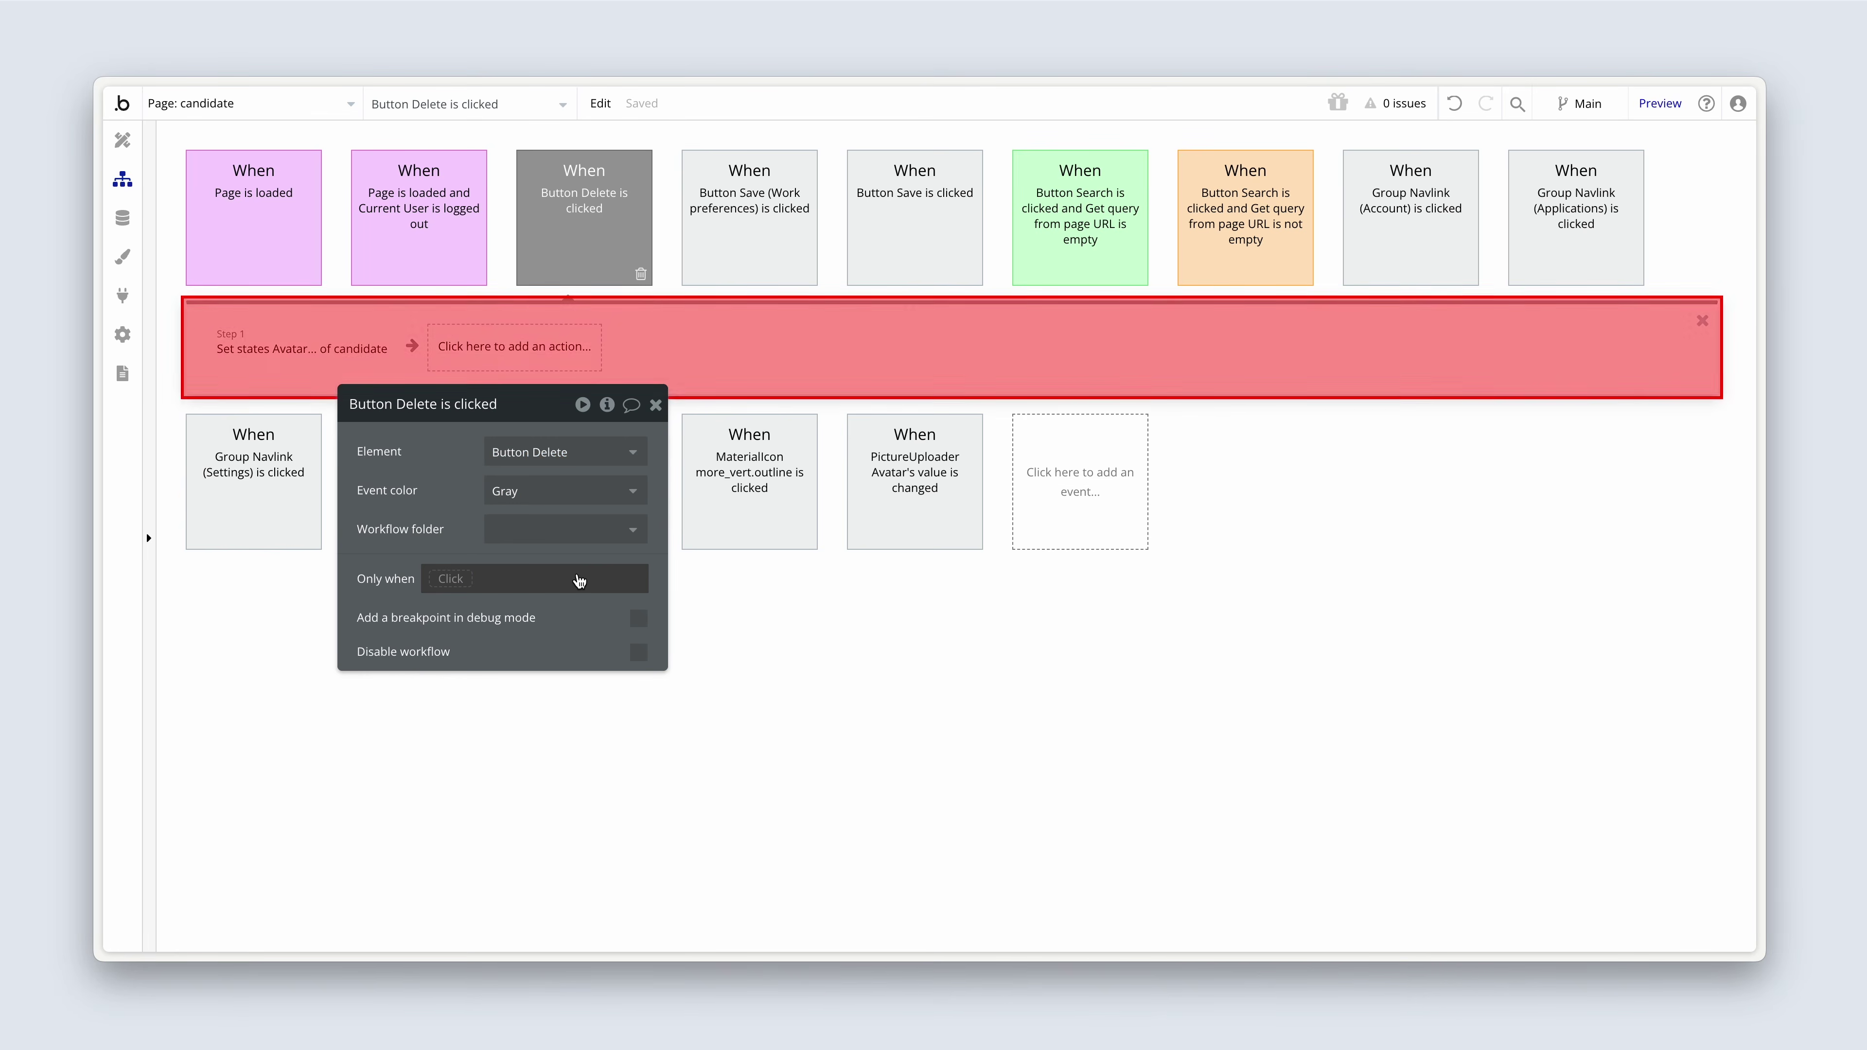
left_click(351, 363)
left_click(365, 363)
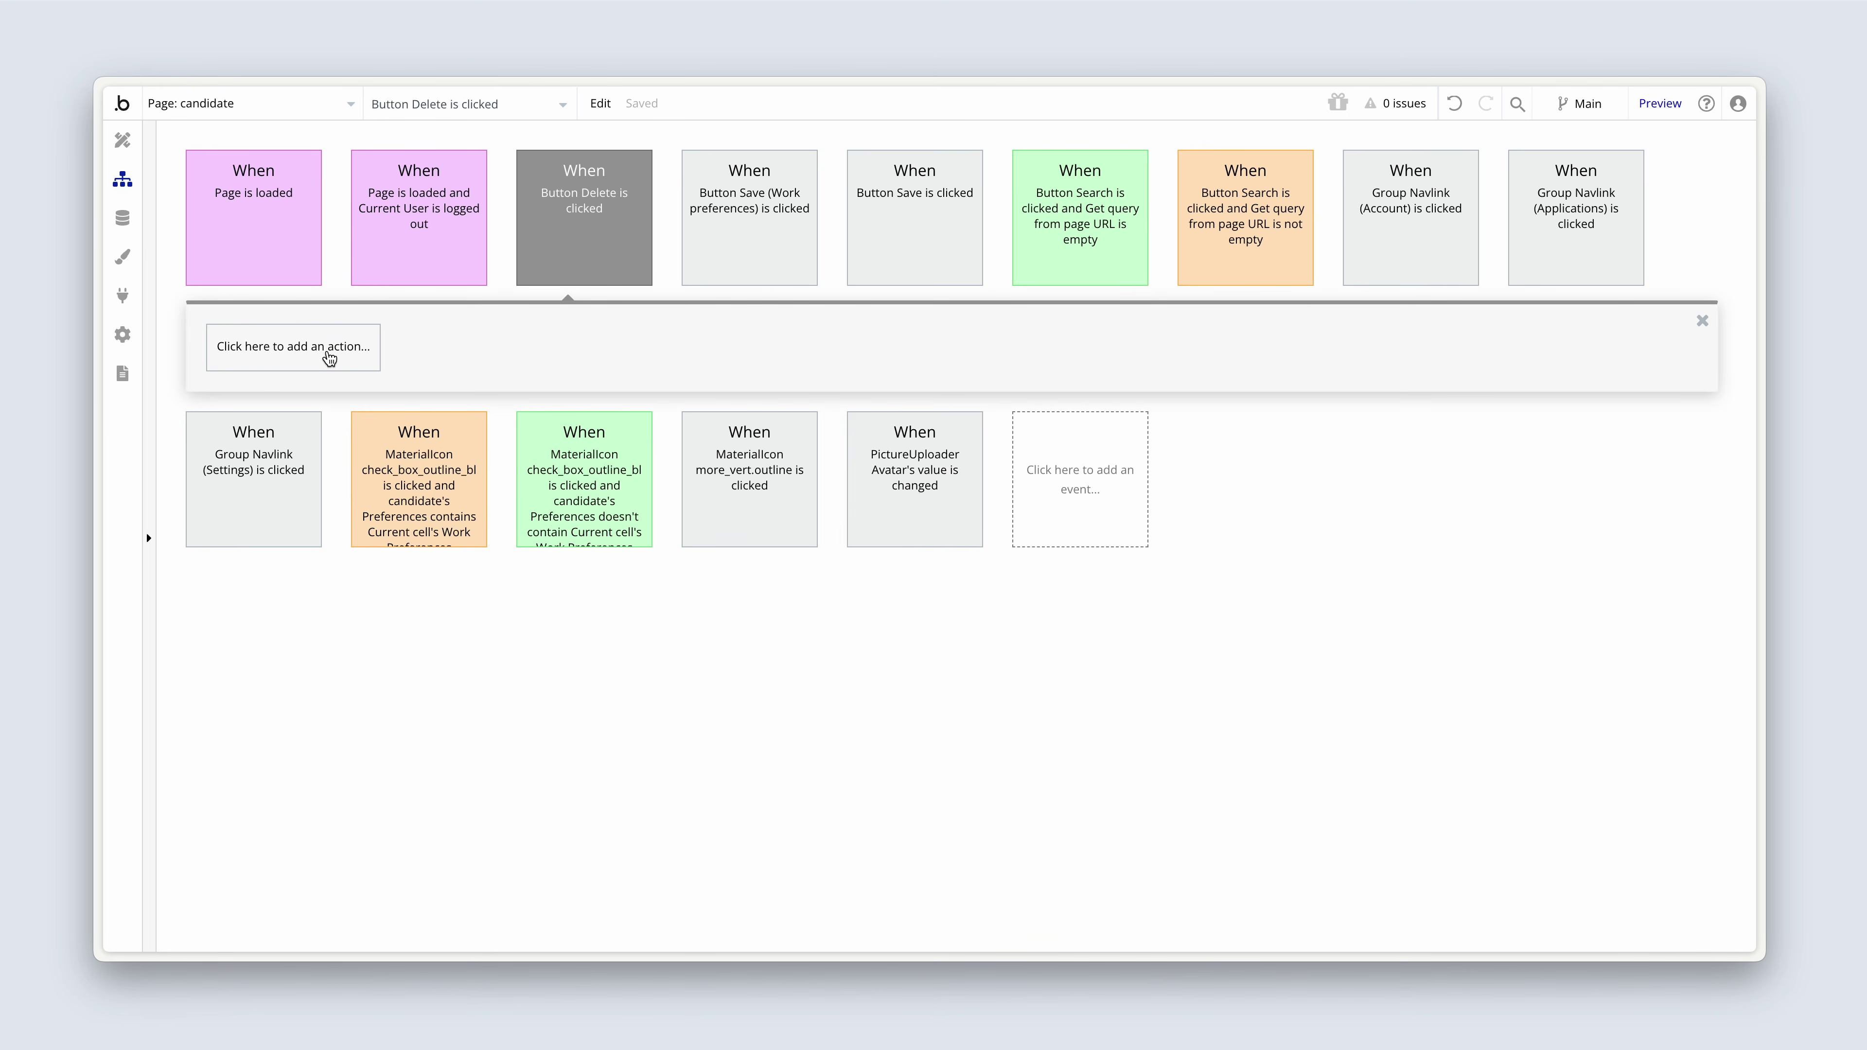
- Create a custom event named 'Delete avatar' with the colour Purple
left_click(1042, 445)
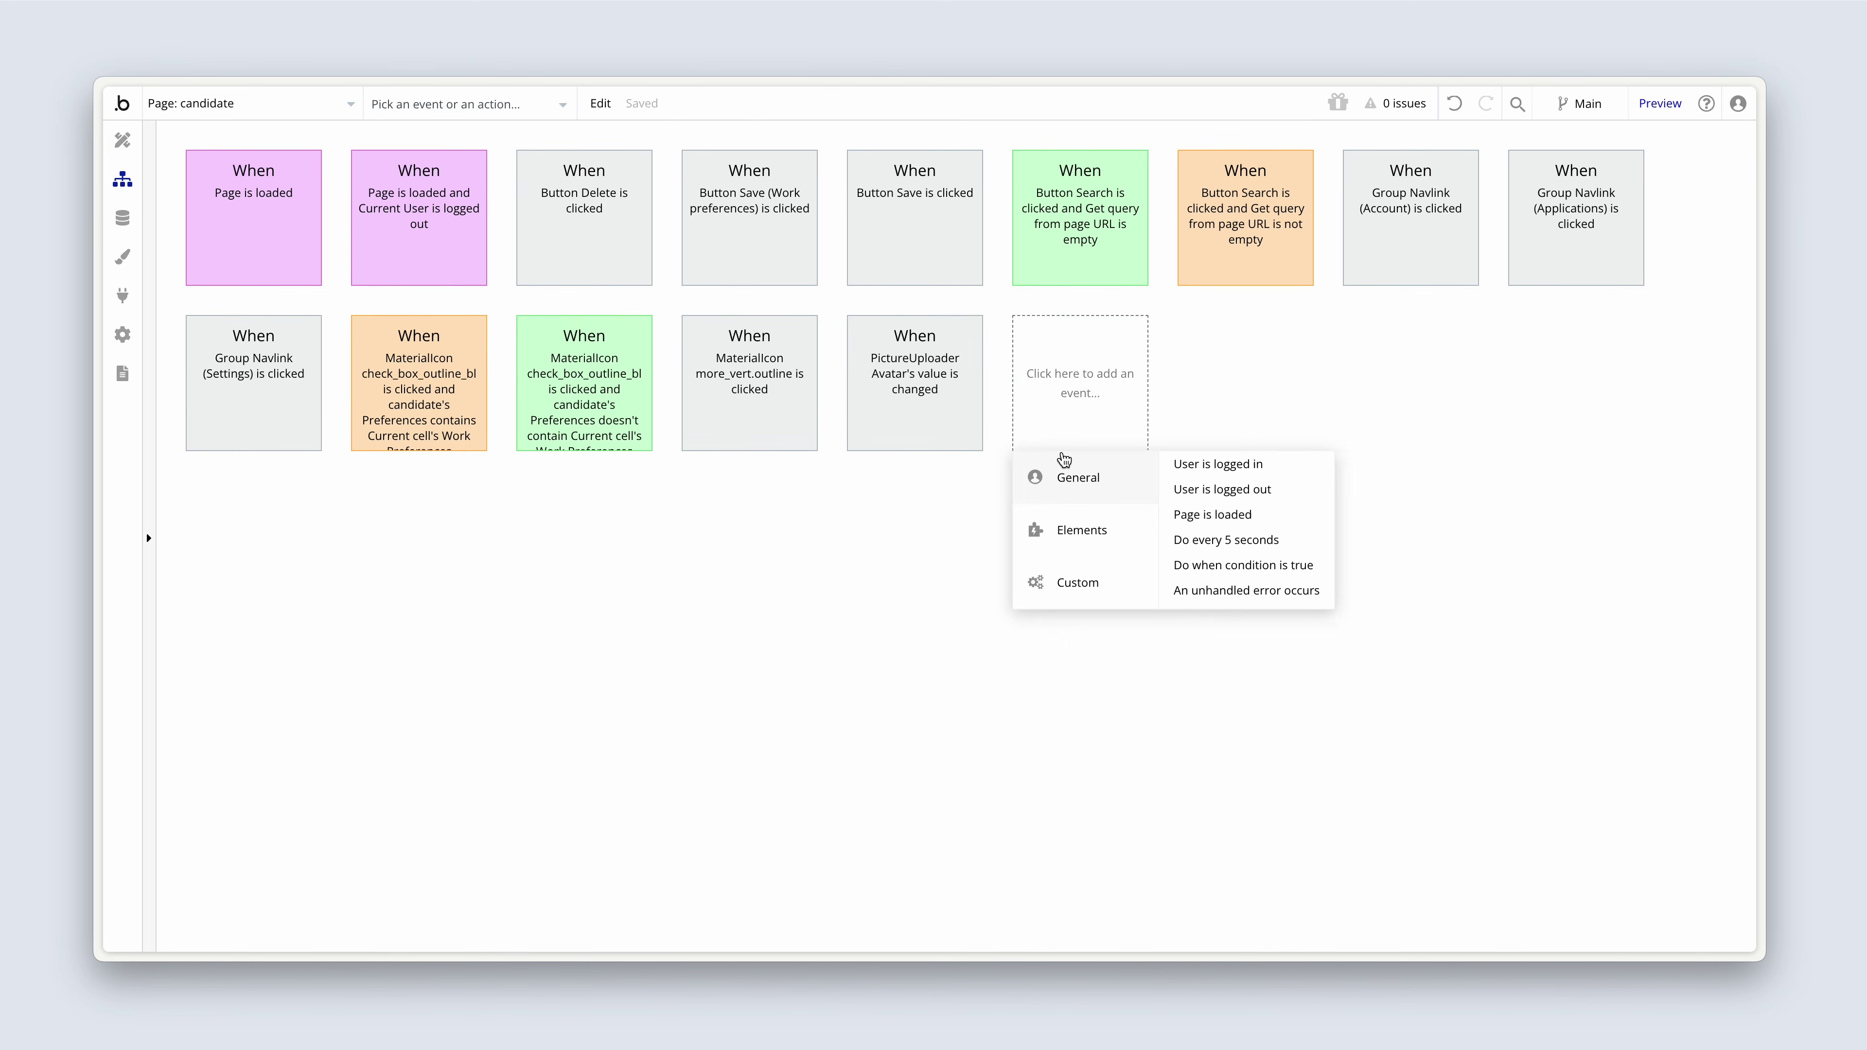
mouse_move(1073, 585)
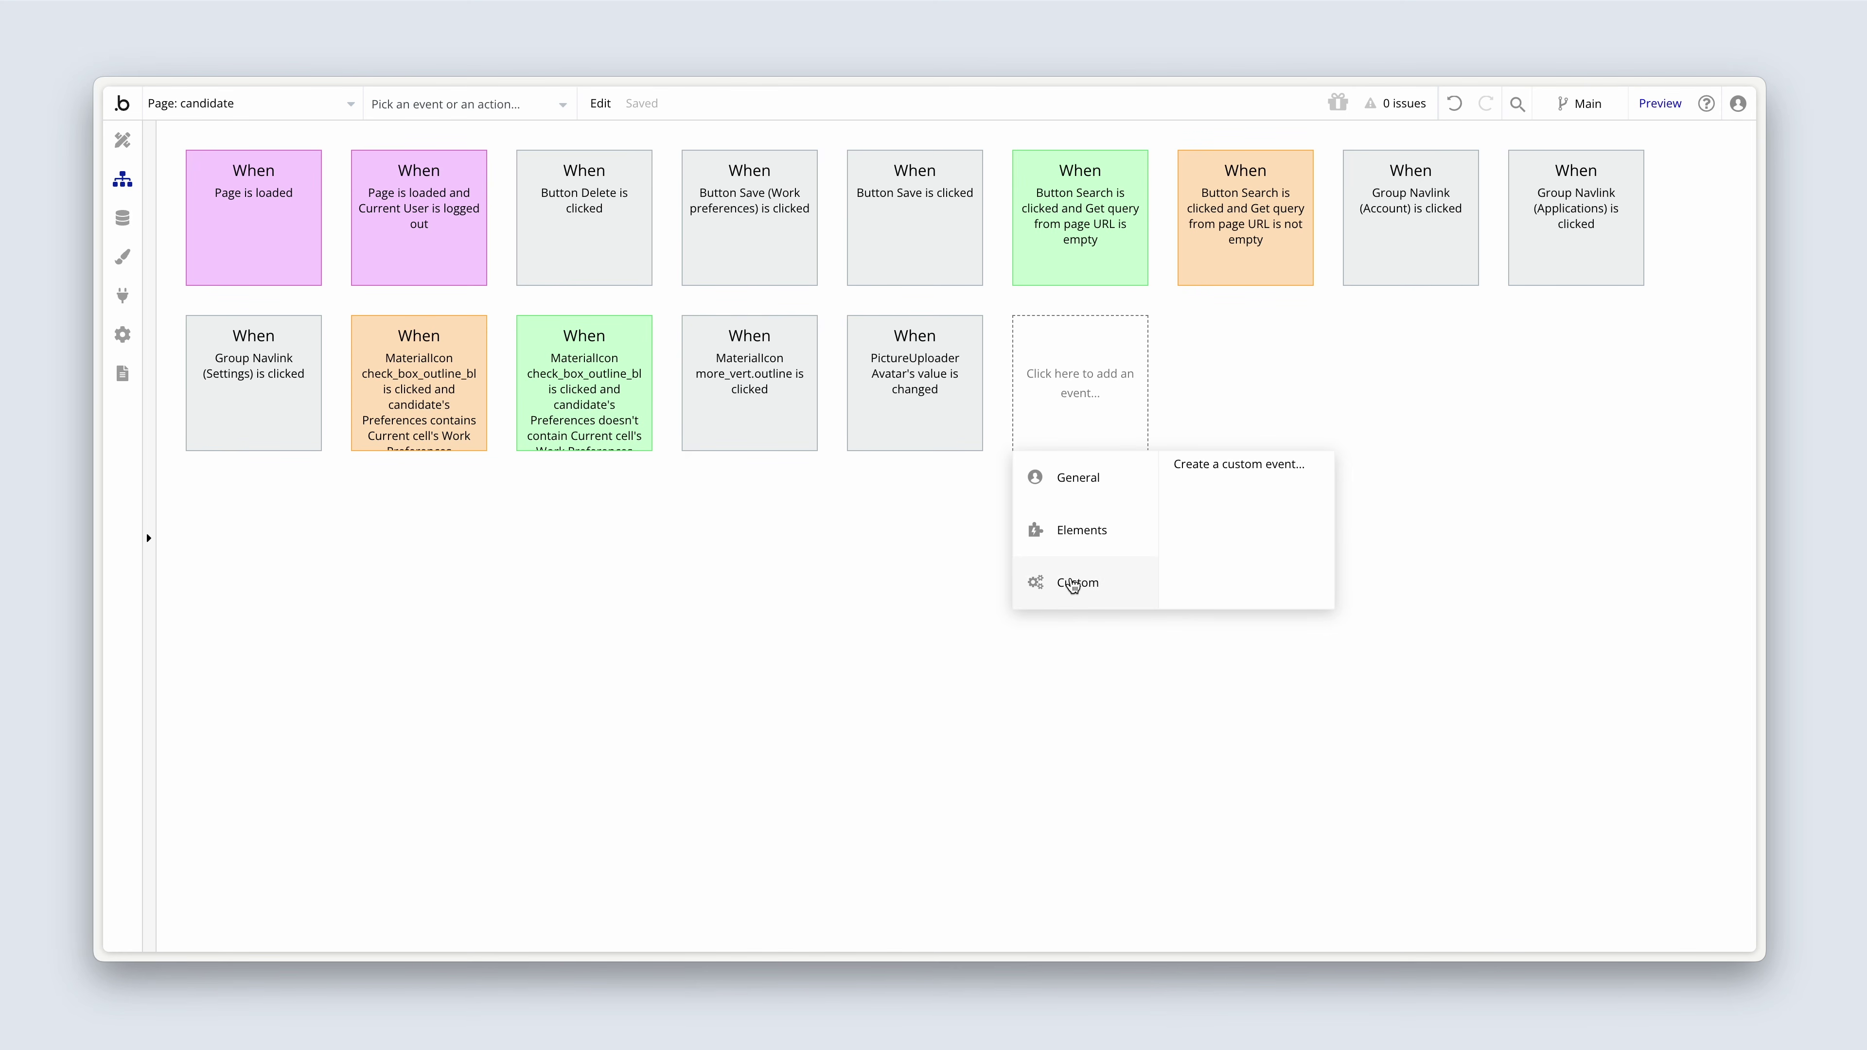
left_click(1225, 465)
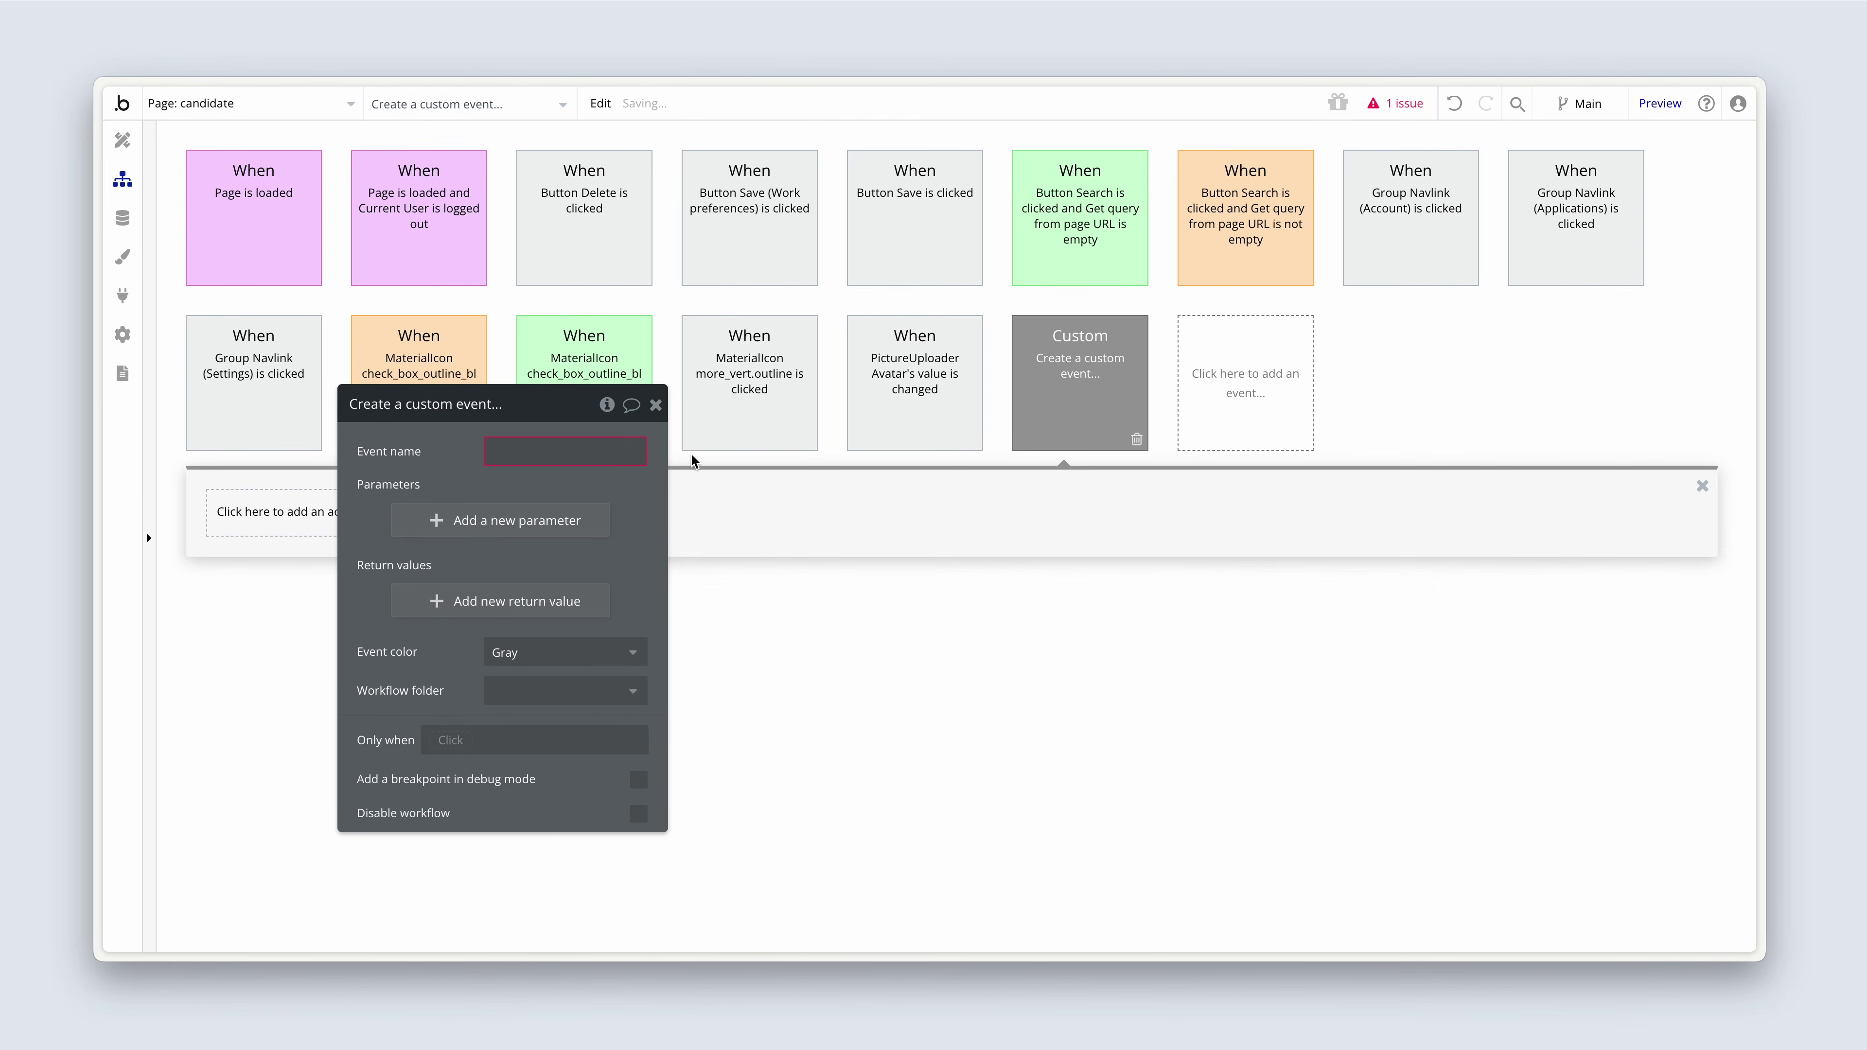
left_click(632, 456)
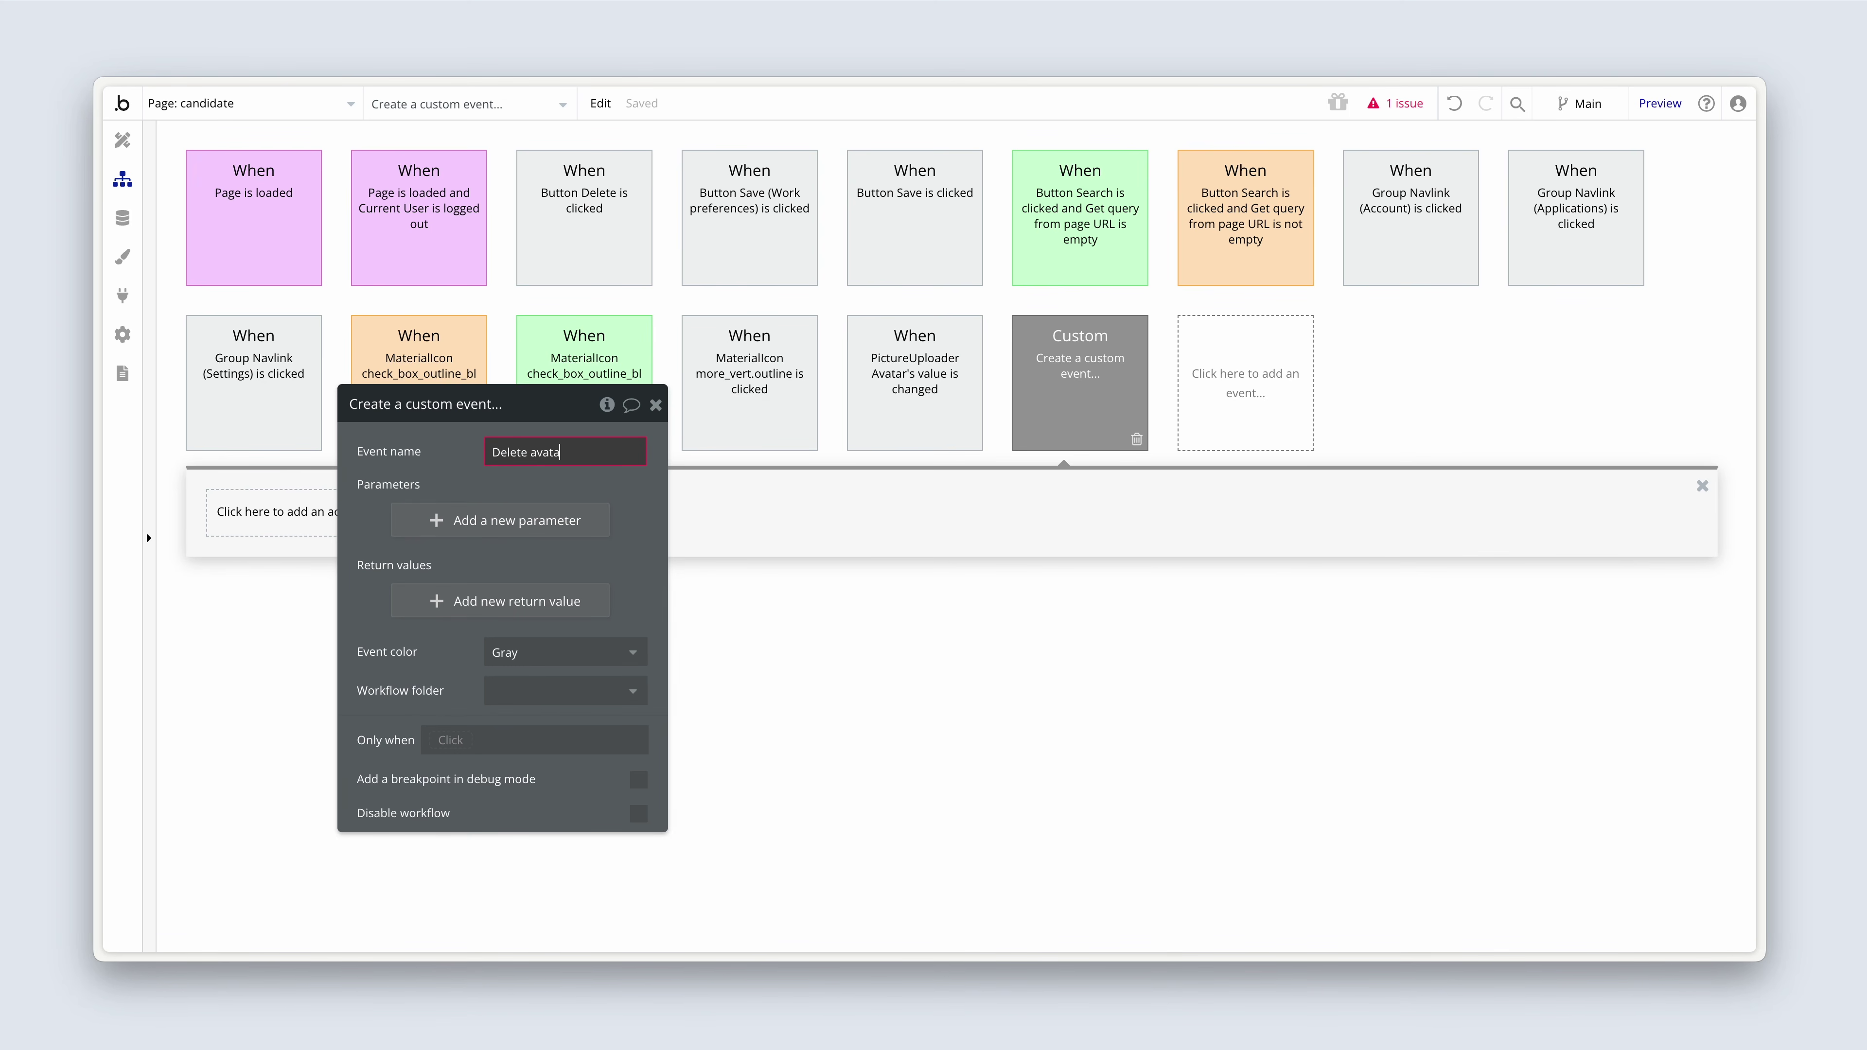
left_click(544, 653)
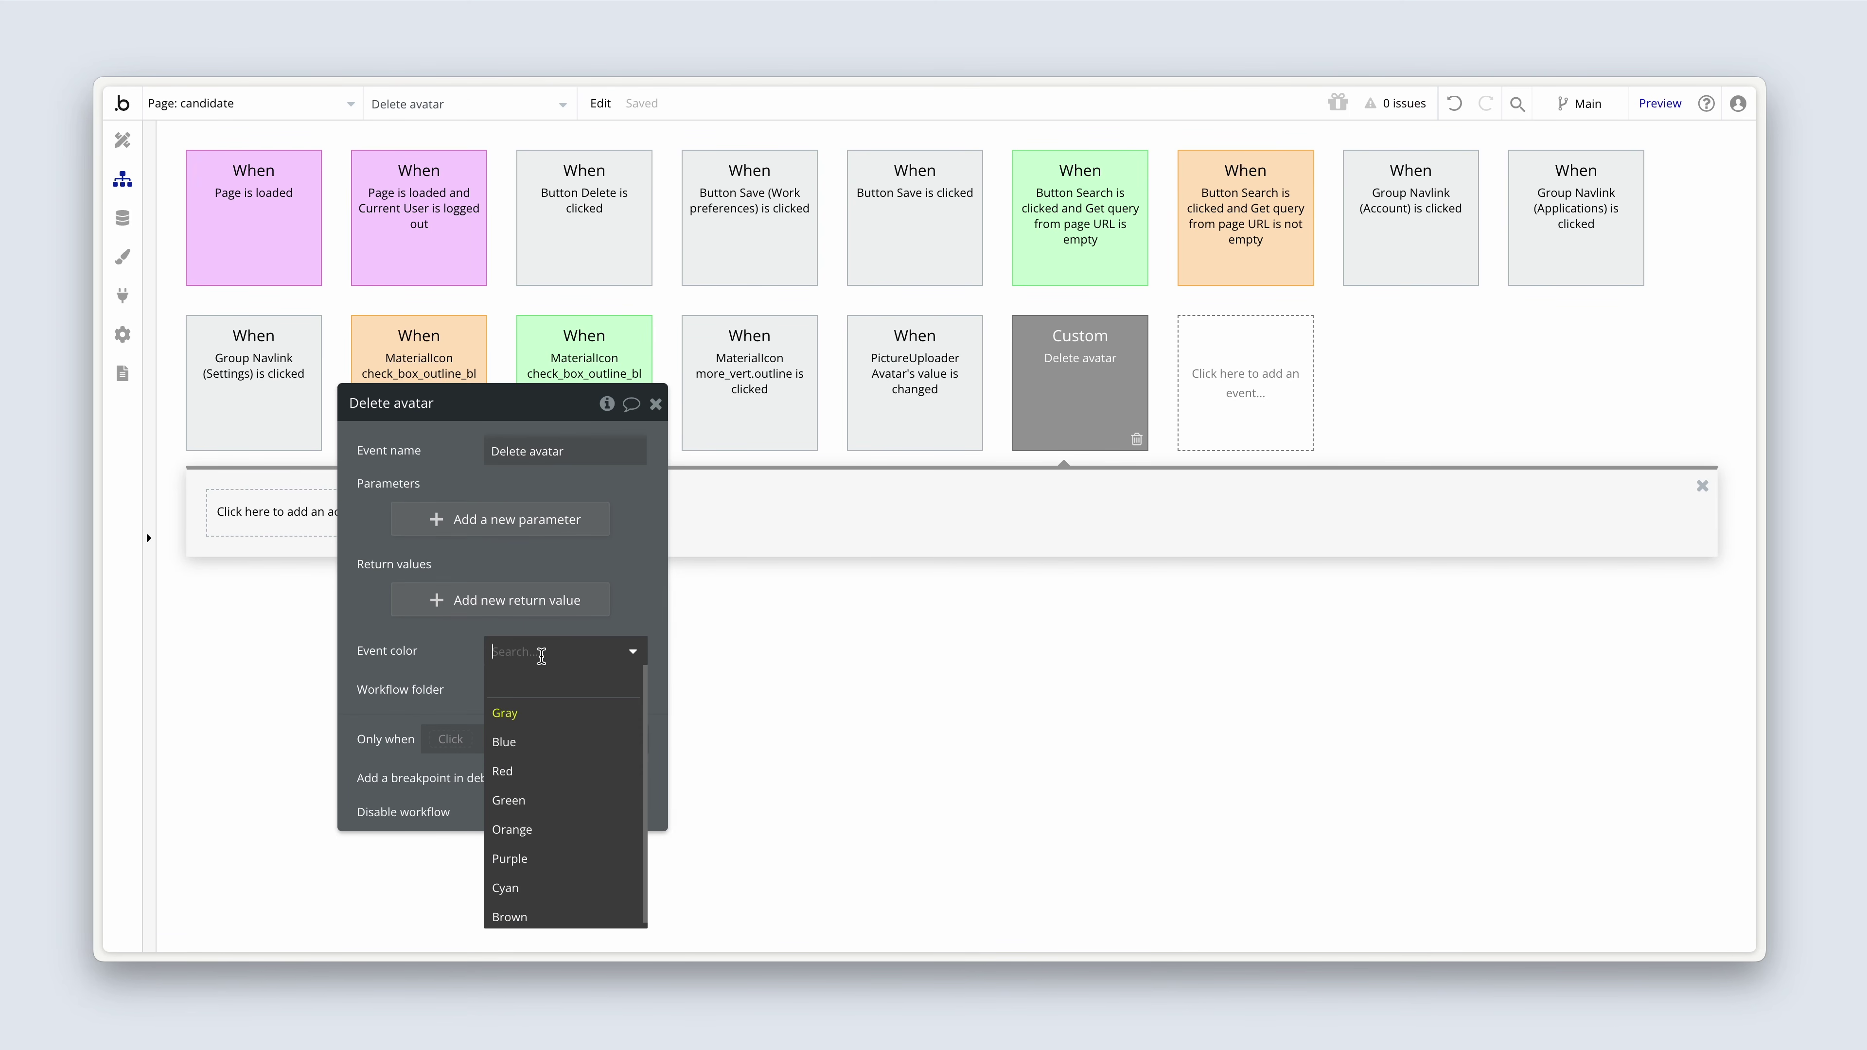
left_click(550, 860)
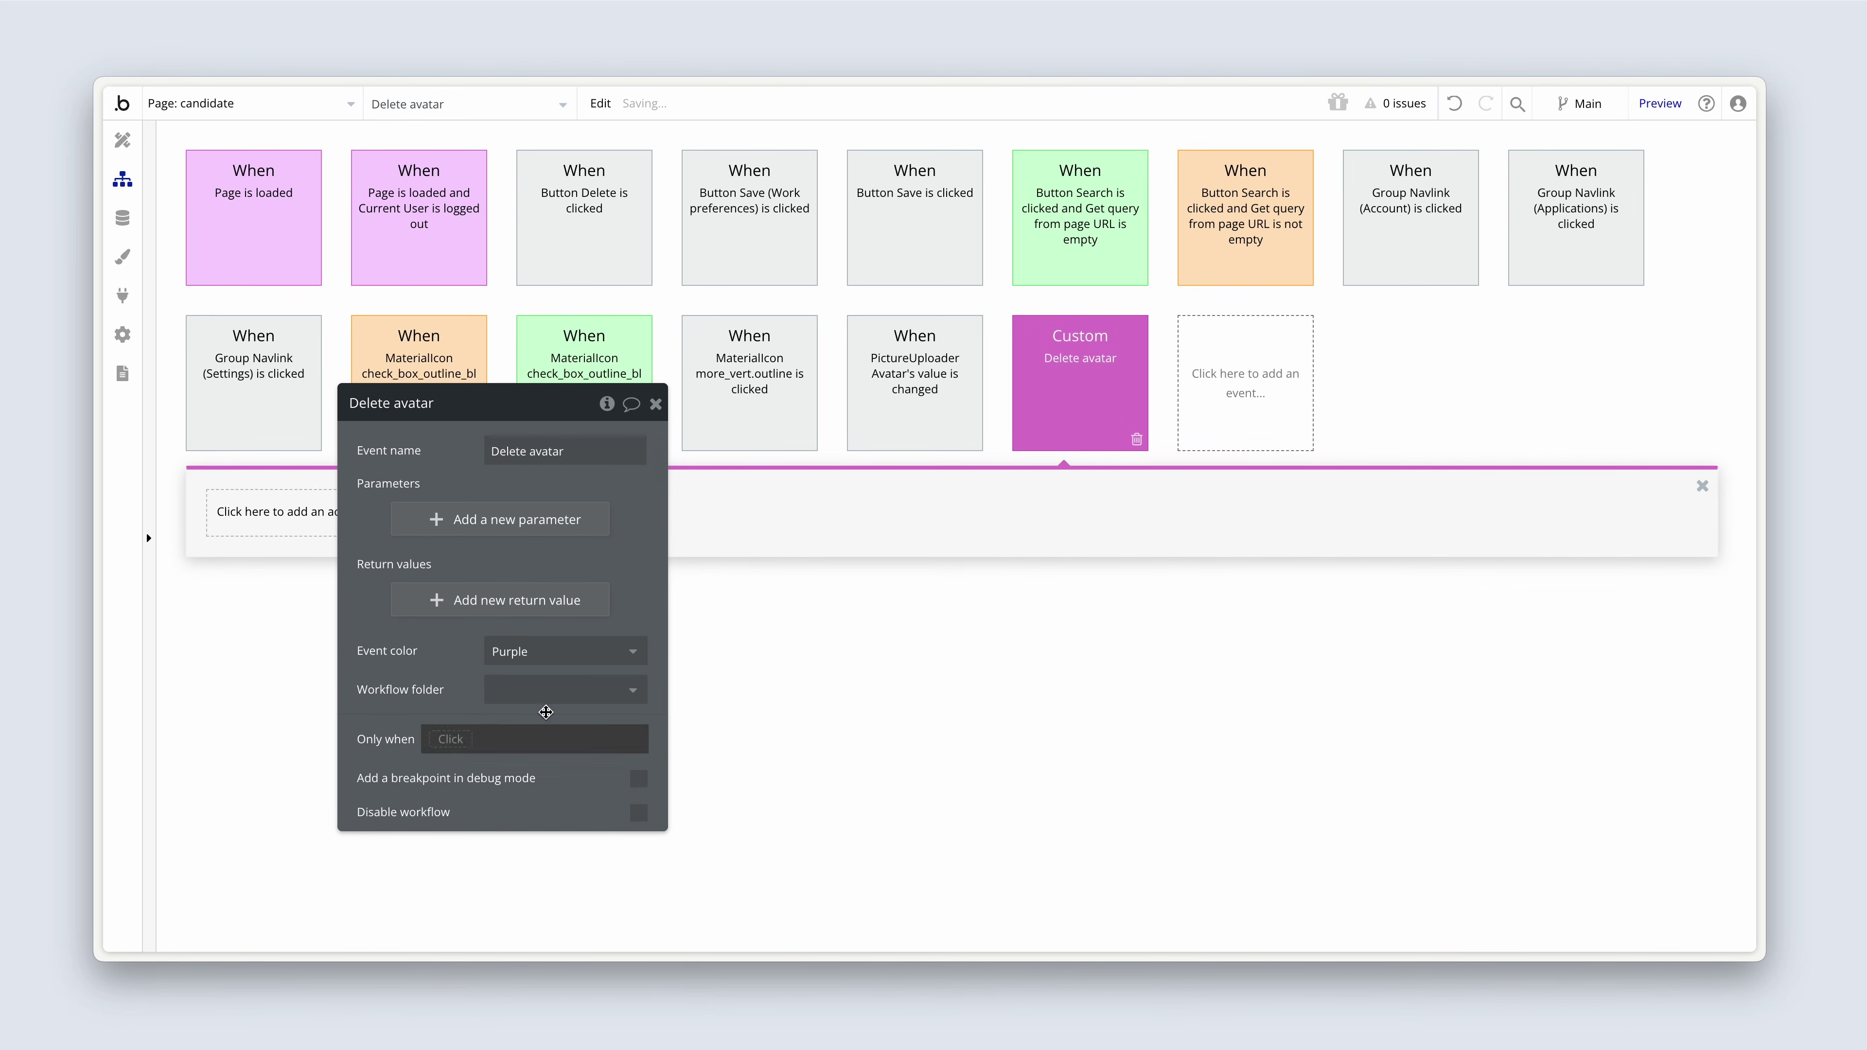
left_click_drag(613, 596, 1063, 693)
- Add a Delete an uploaded file step that deletes Current User's Avatar
left_click(280, 533)
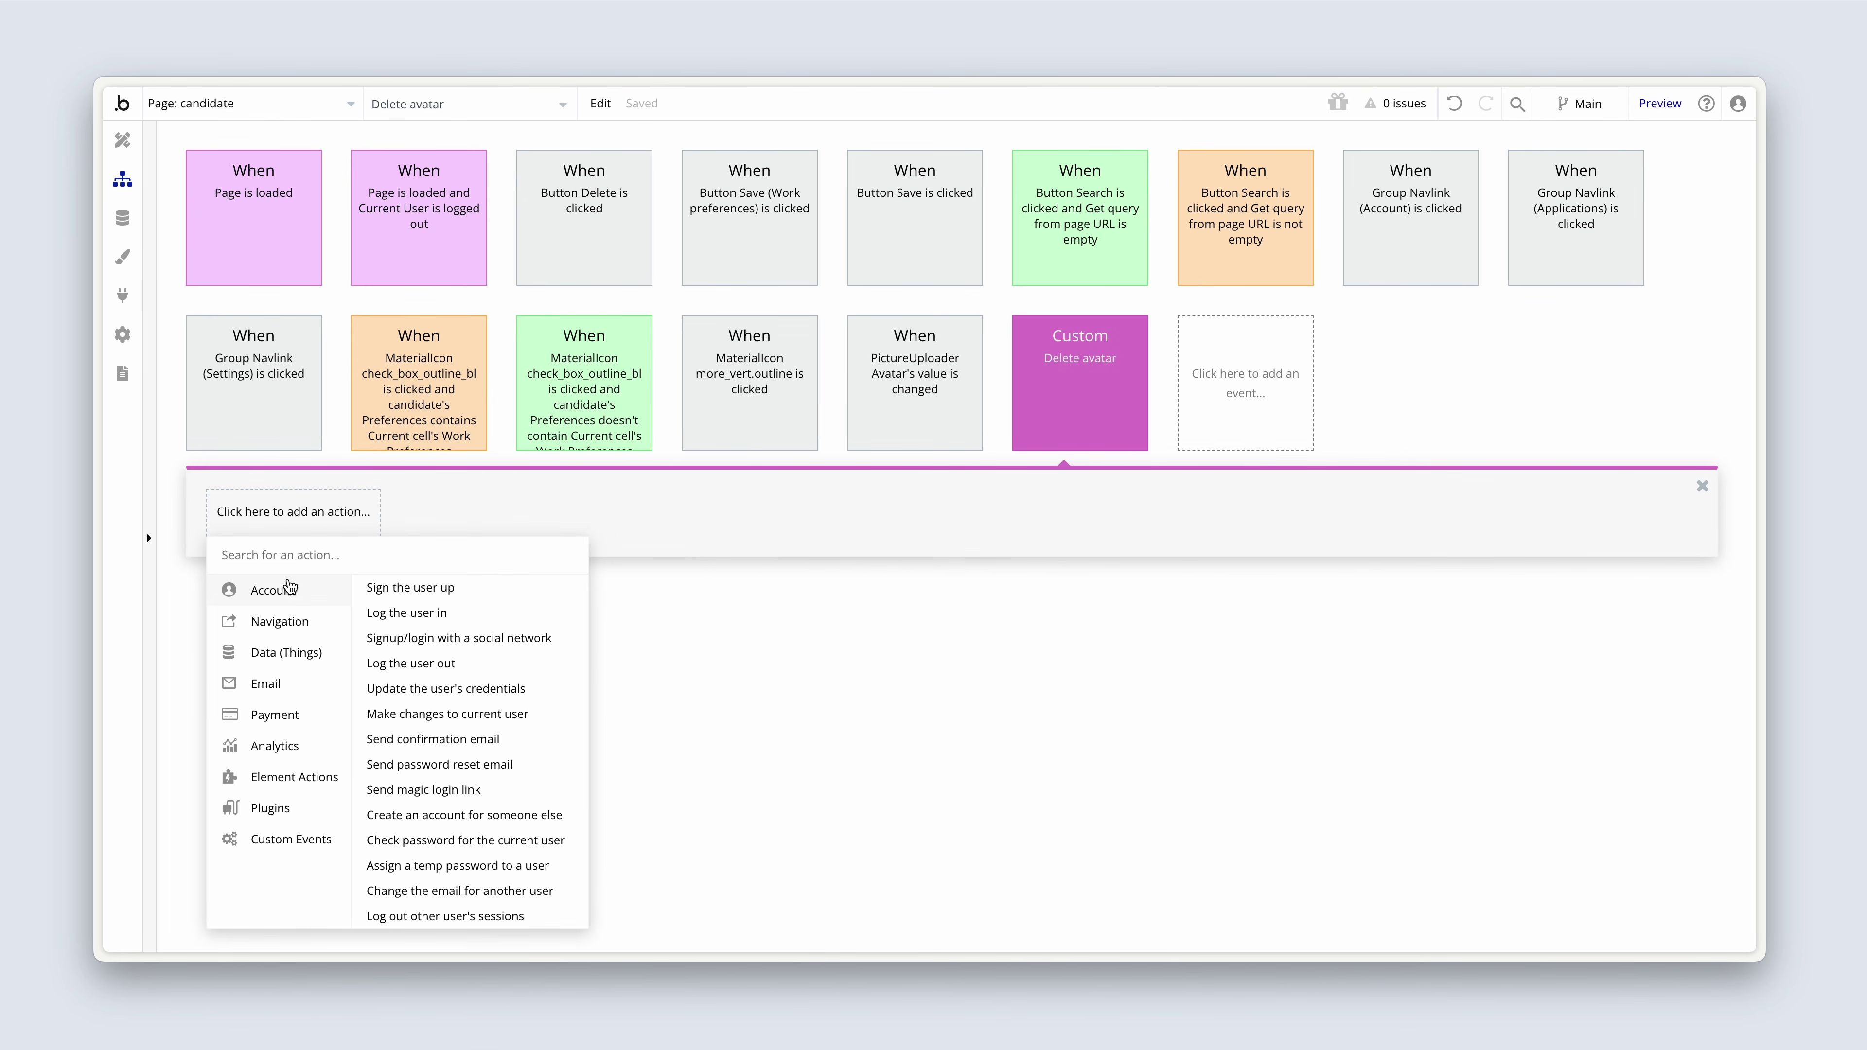
mouse_move(294, 655)
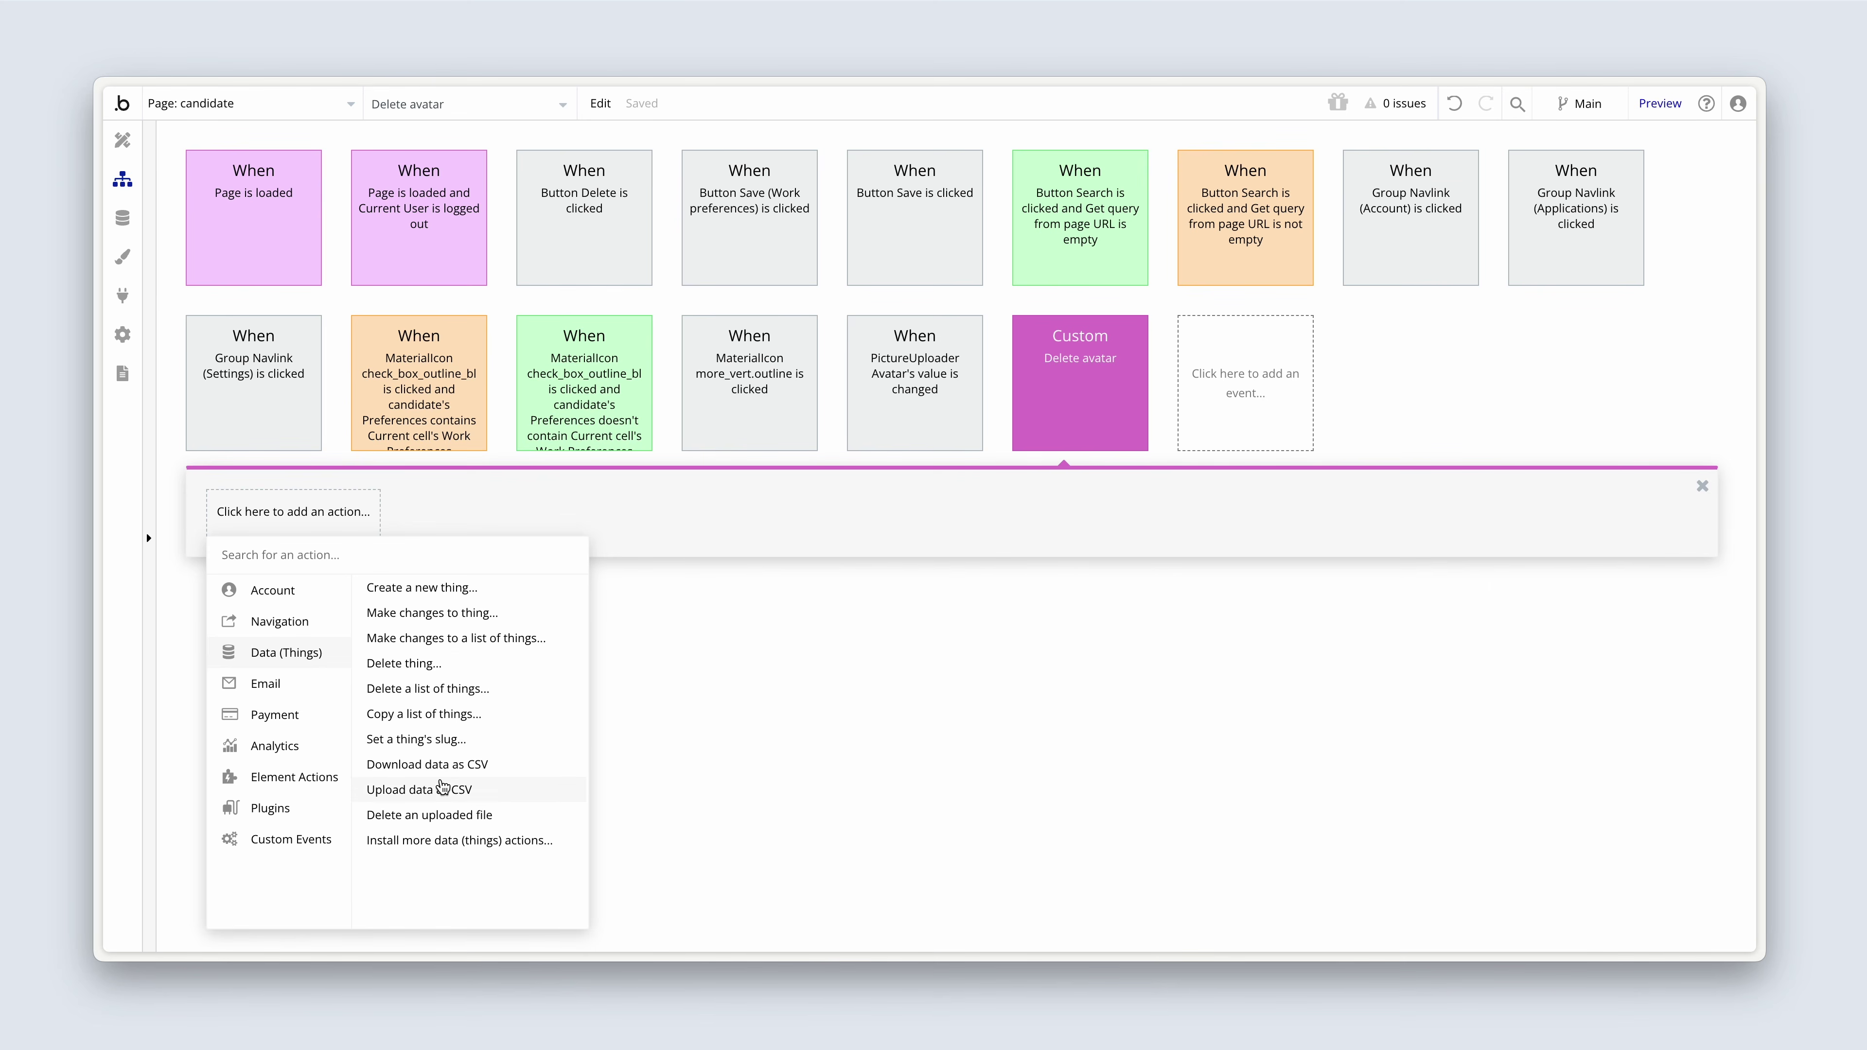
left_click(469, 816)
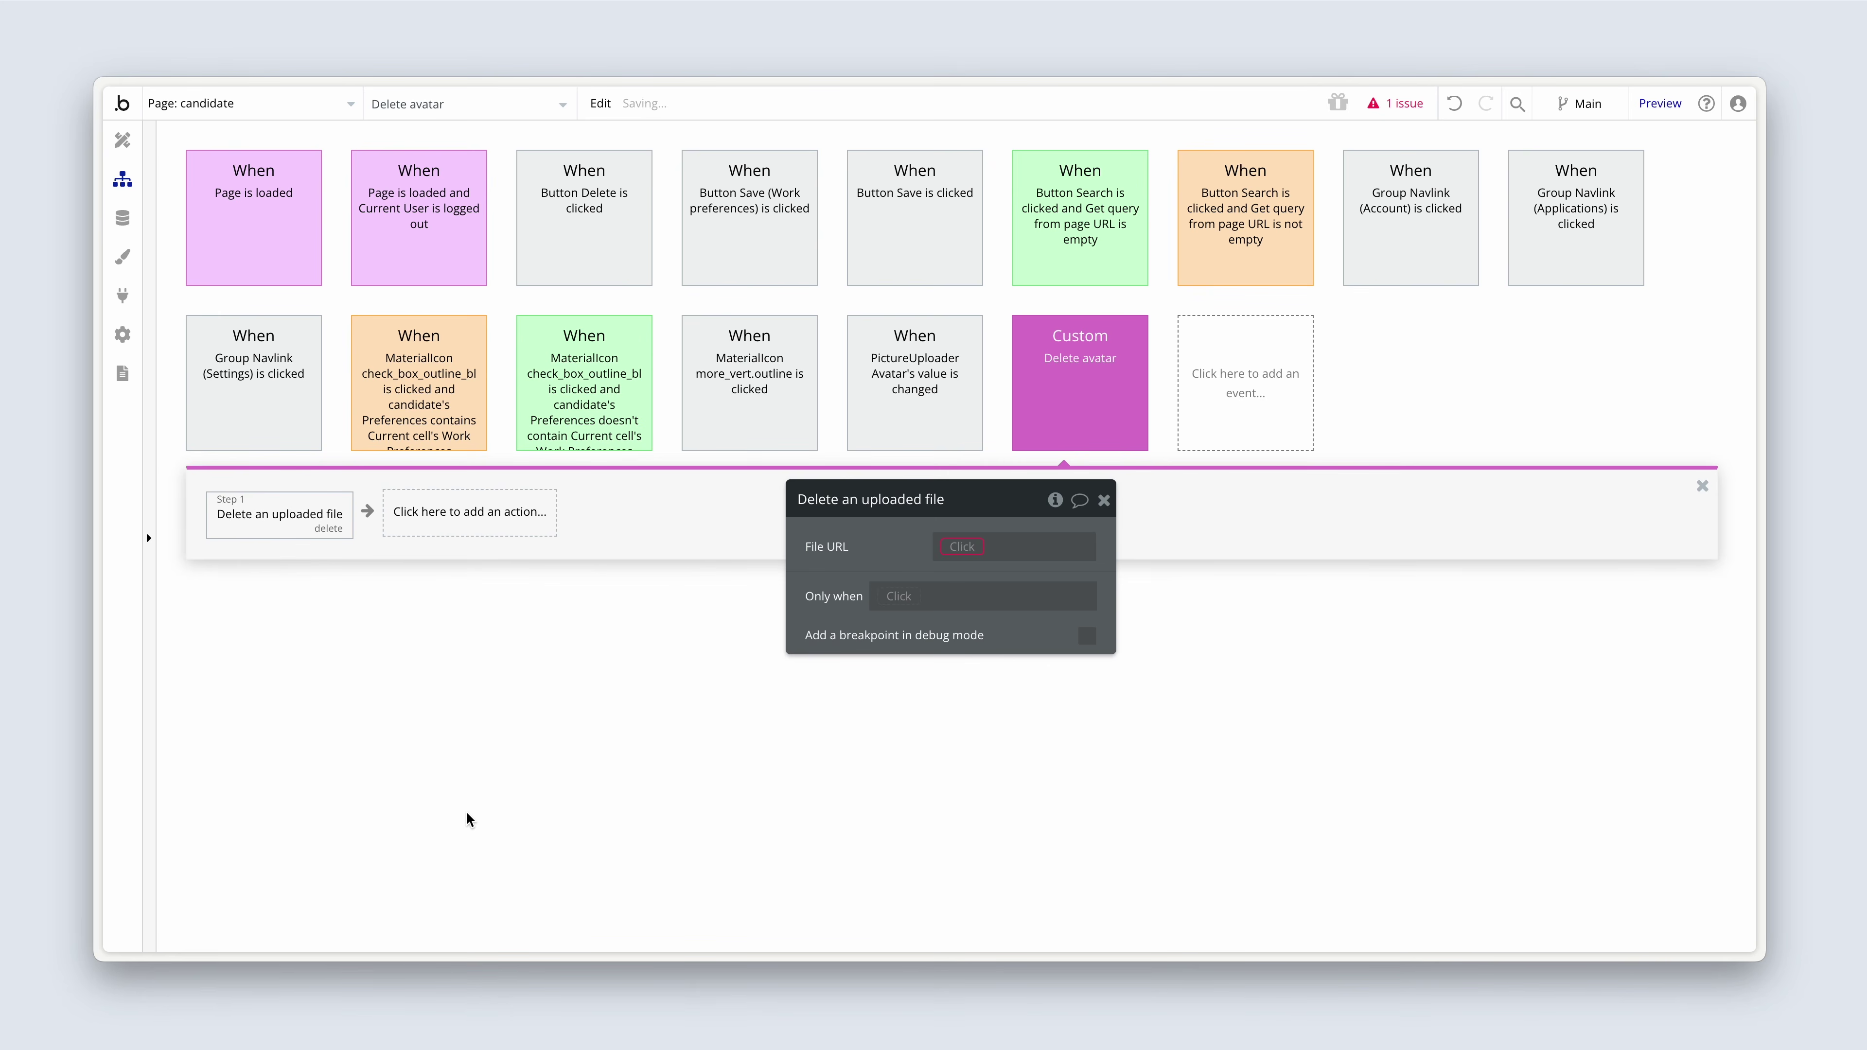
left_click_drag(847, 573, 432, 581)
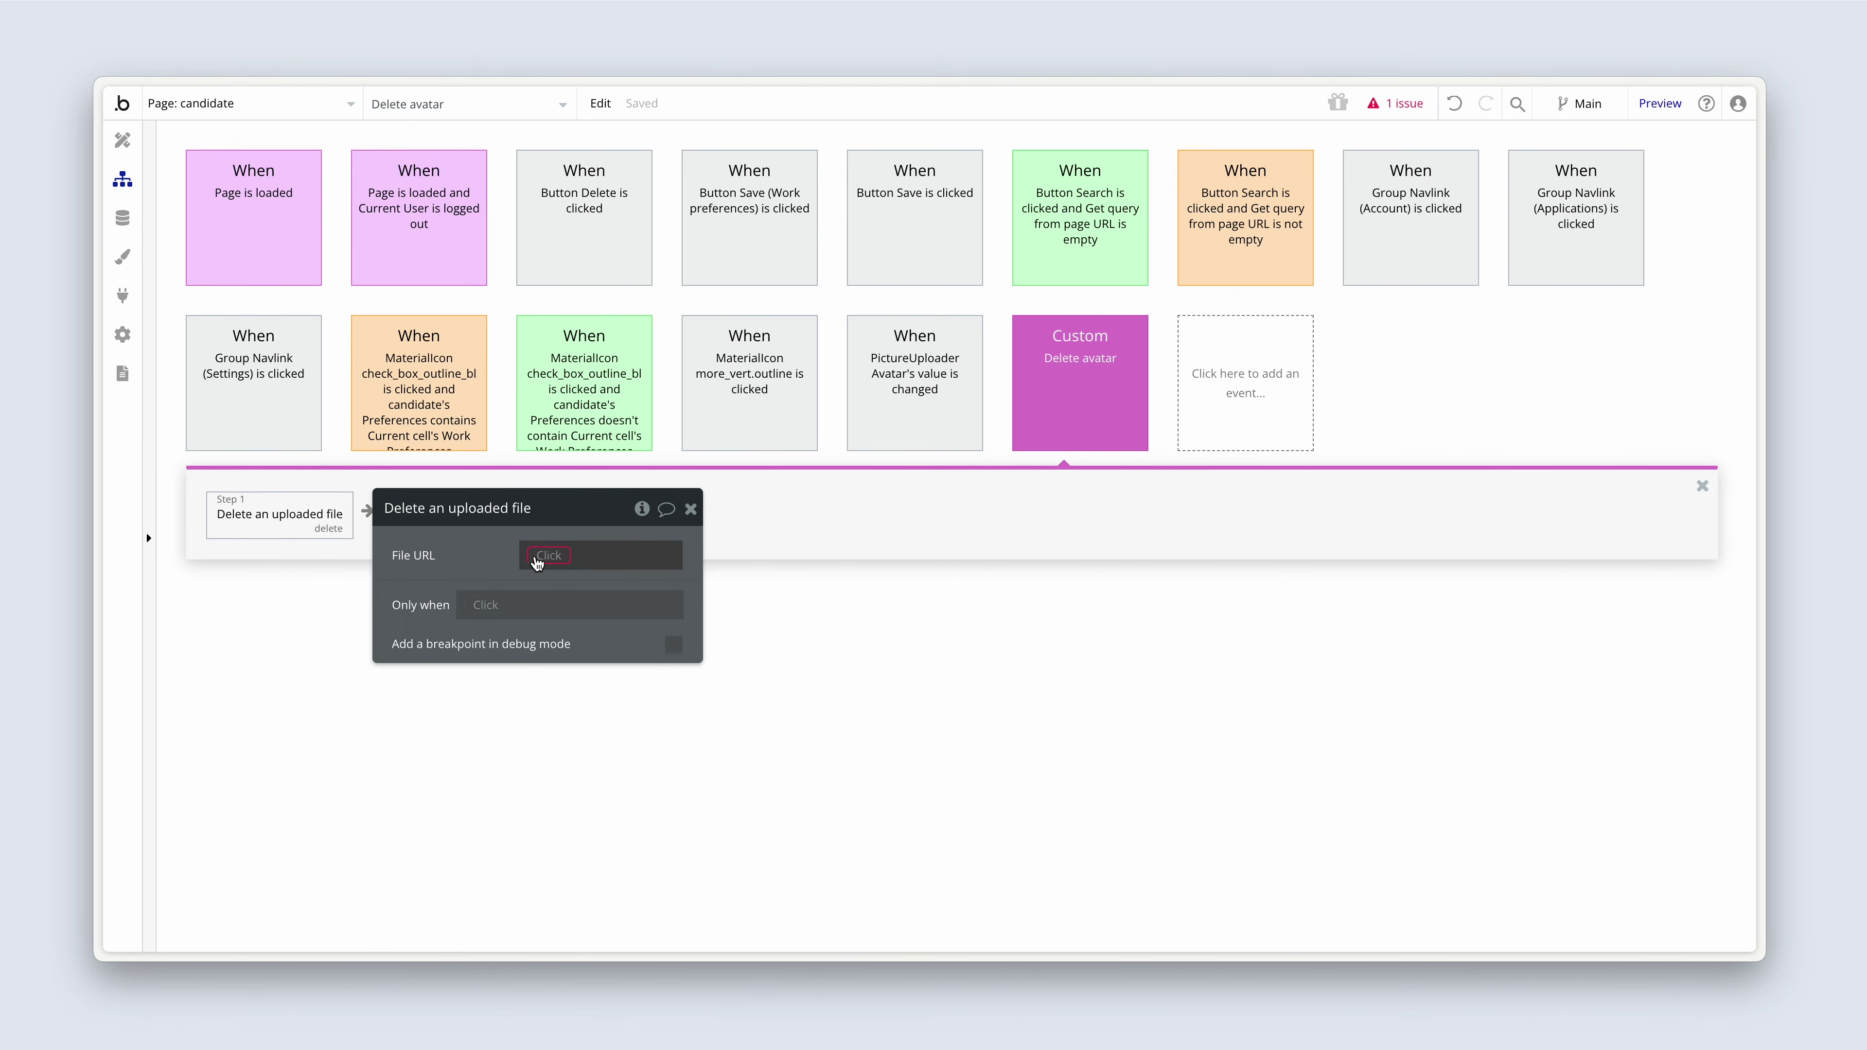
left_click(558, 555)
left_click(616, 633)
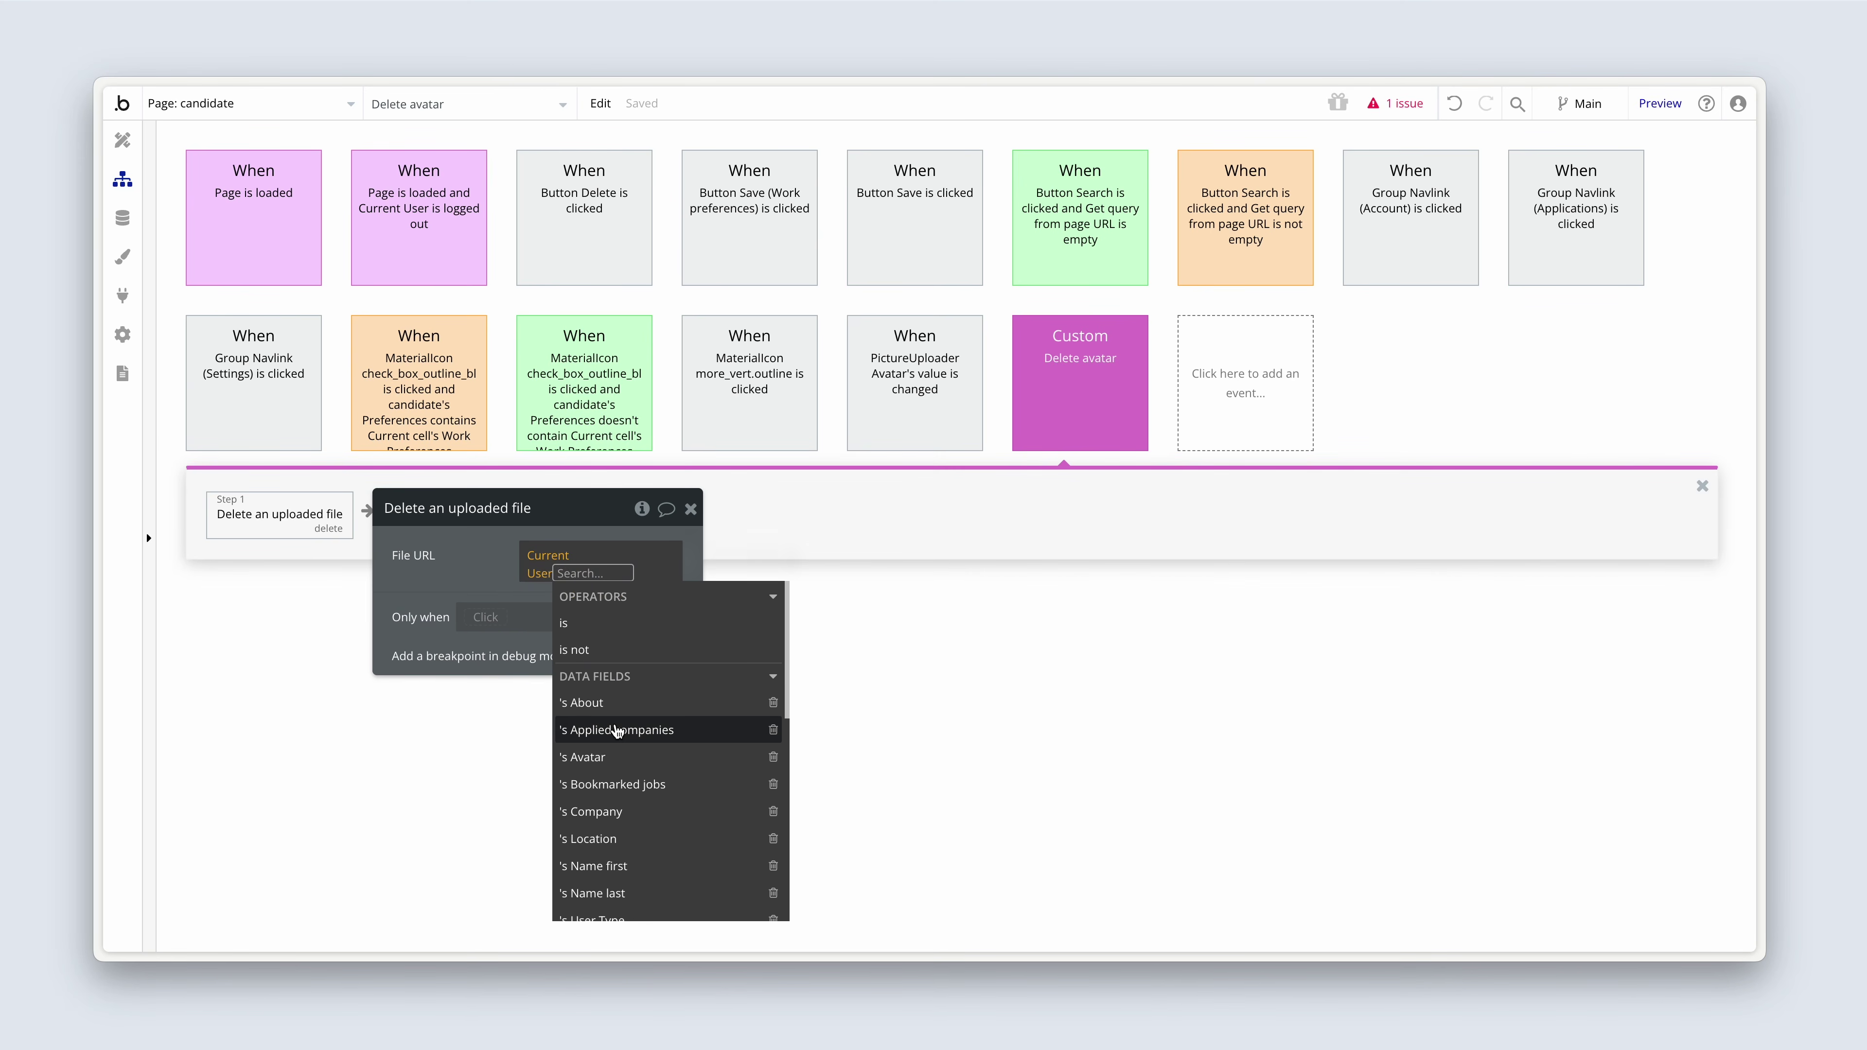
left_click(588, 757)
left_click(463, 552)
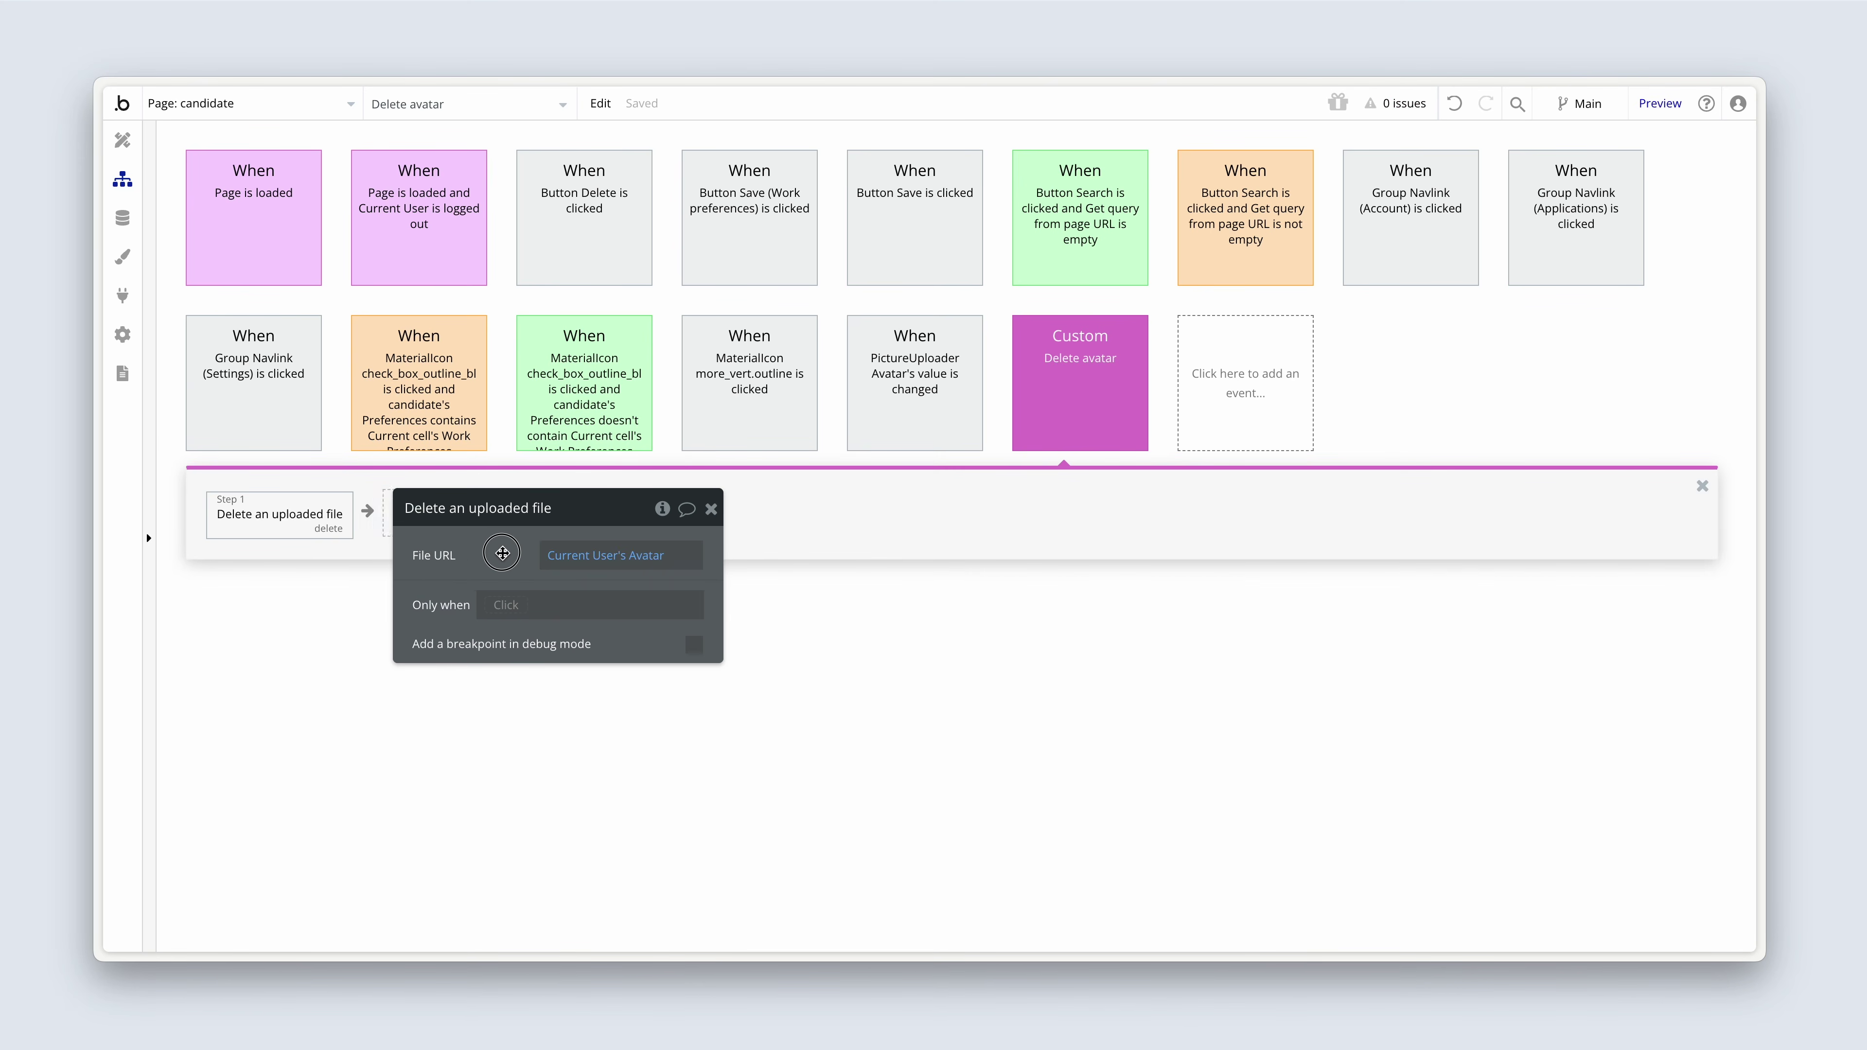
- Add a Make changes to thing step that clears Current User's Avatar
left_click(496, 540)
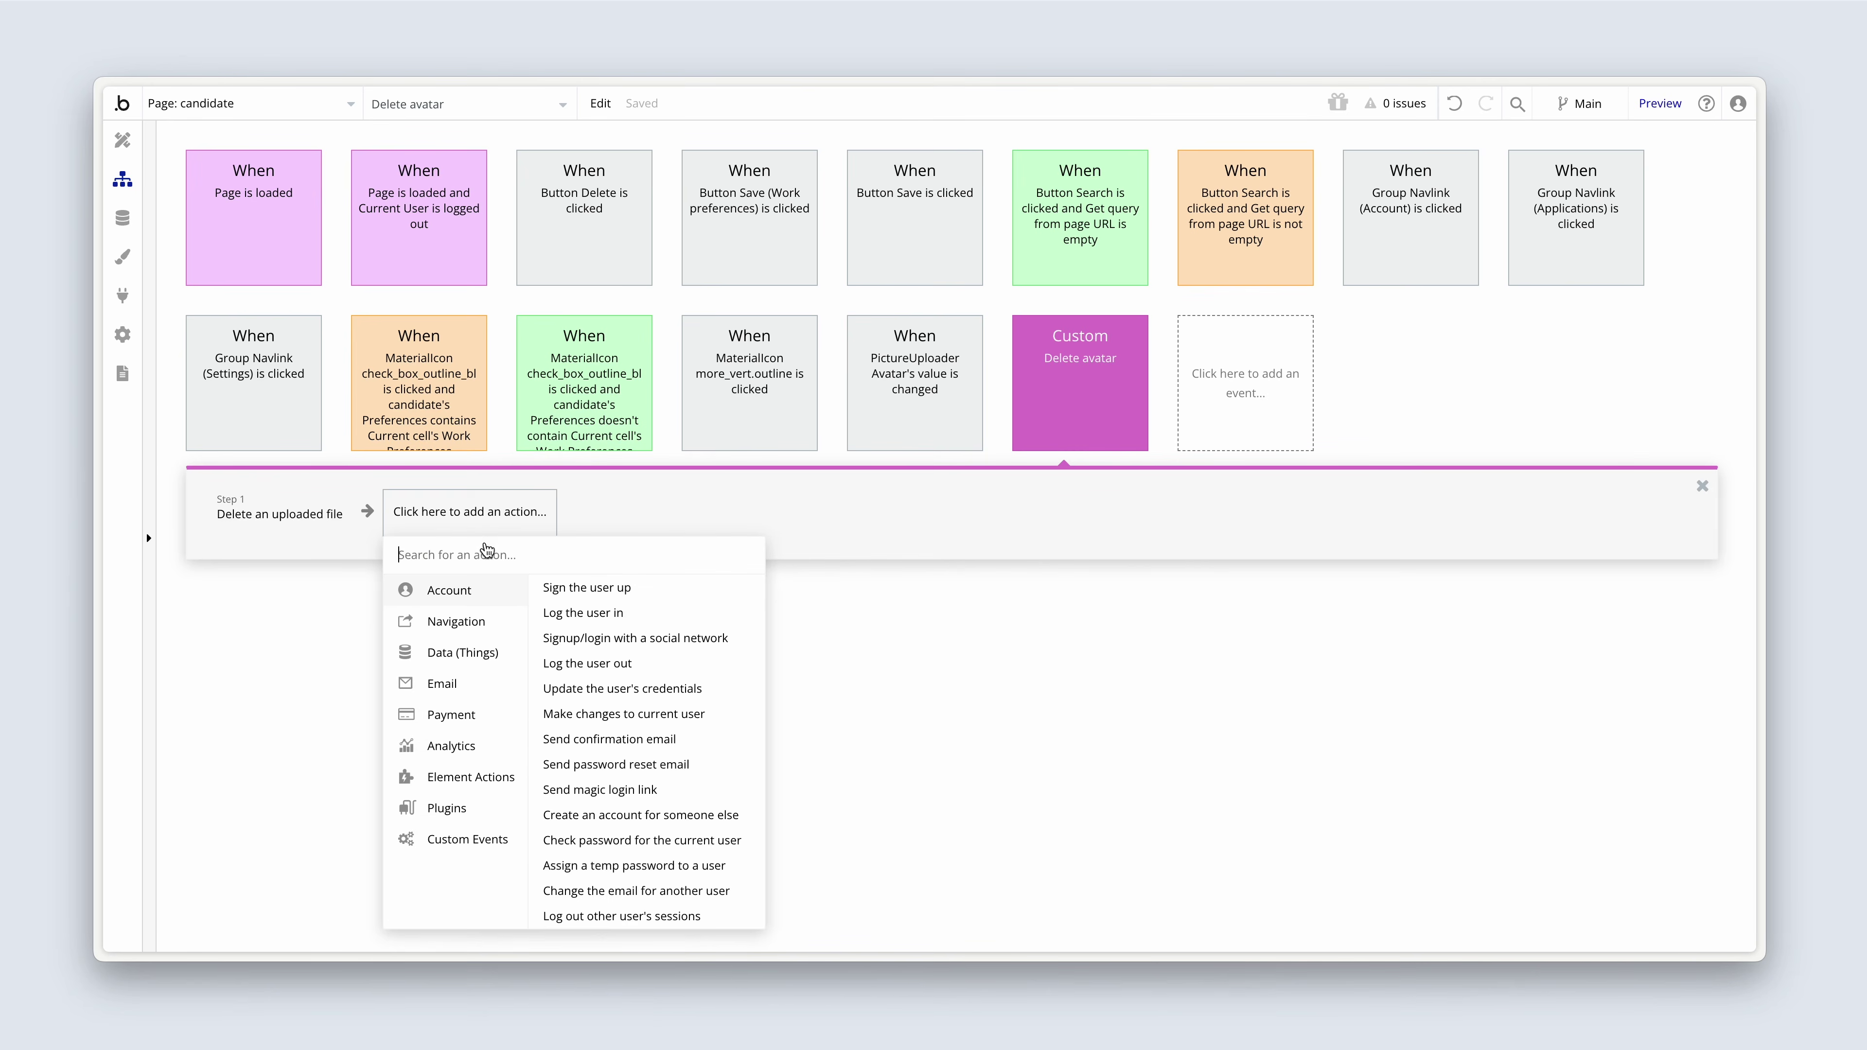
mouse_move(474, 662)
left_click(593, 615)
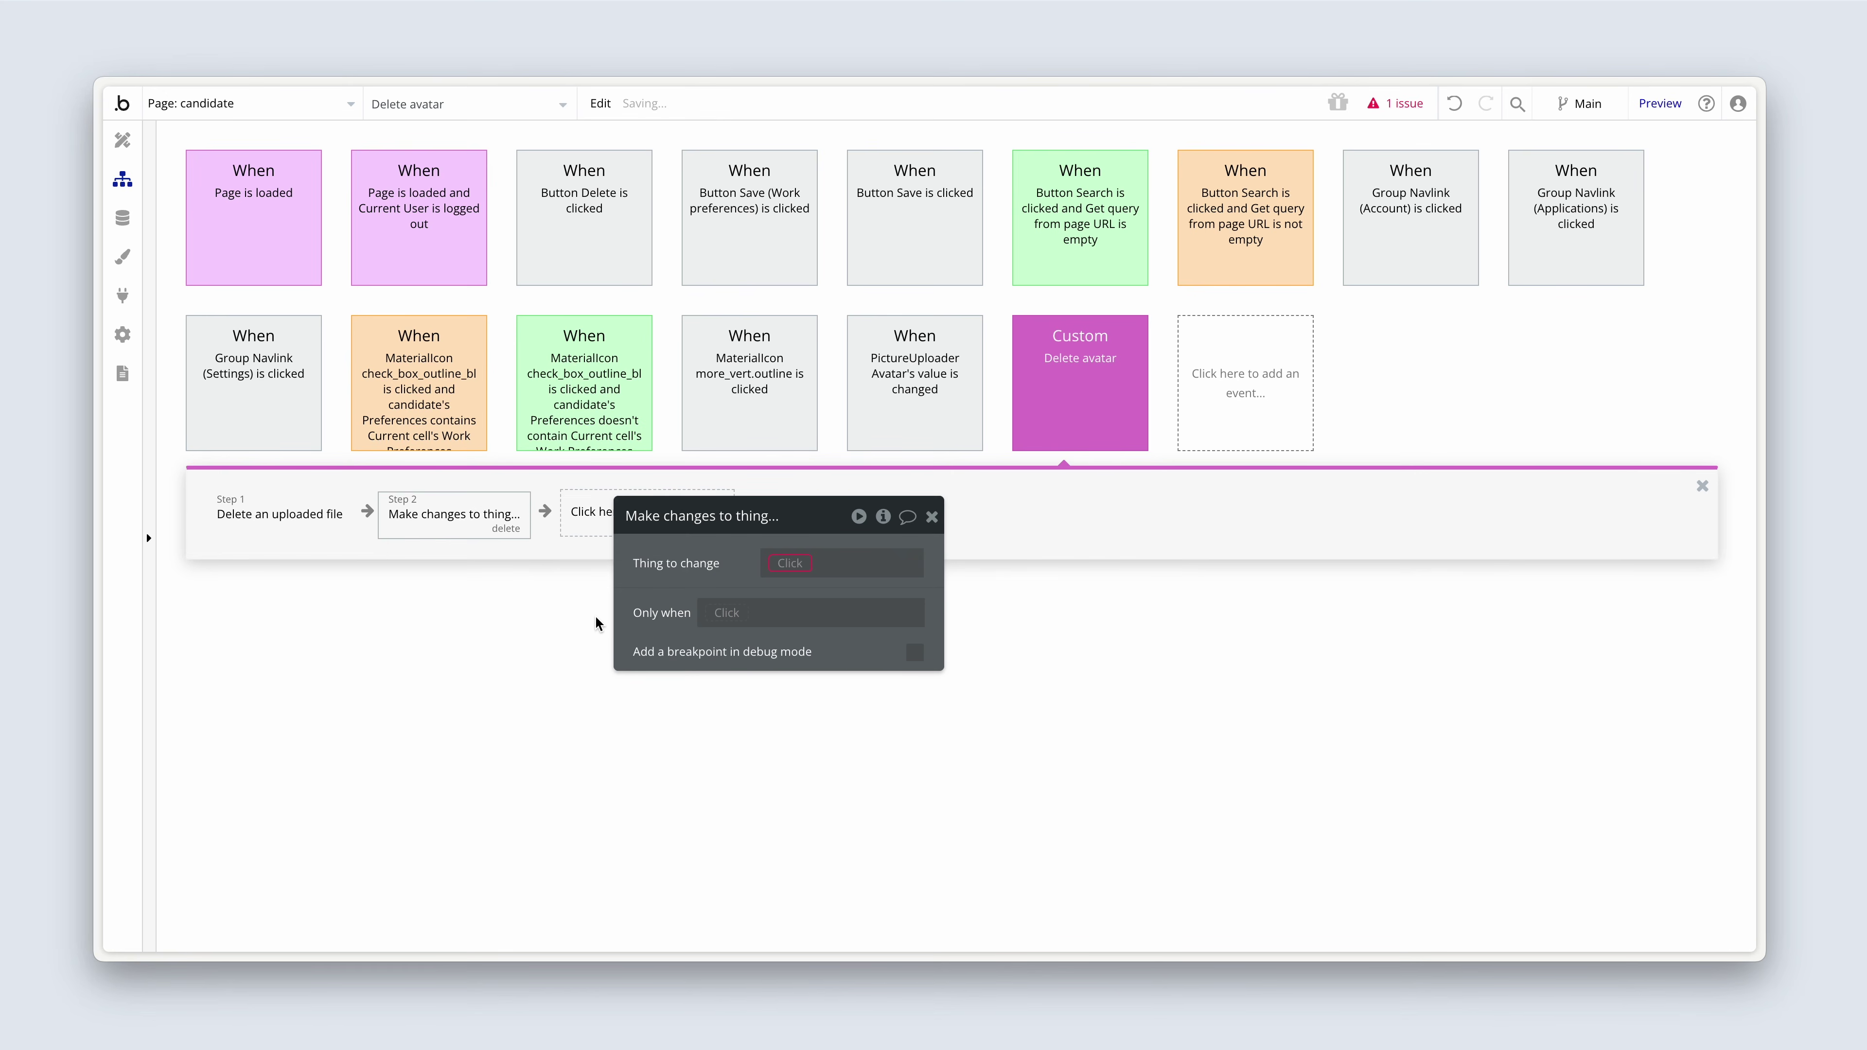
left_click(794, 562)
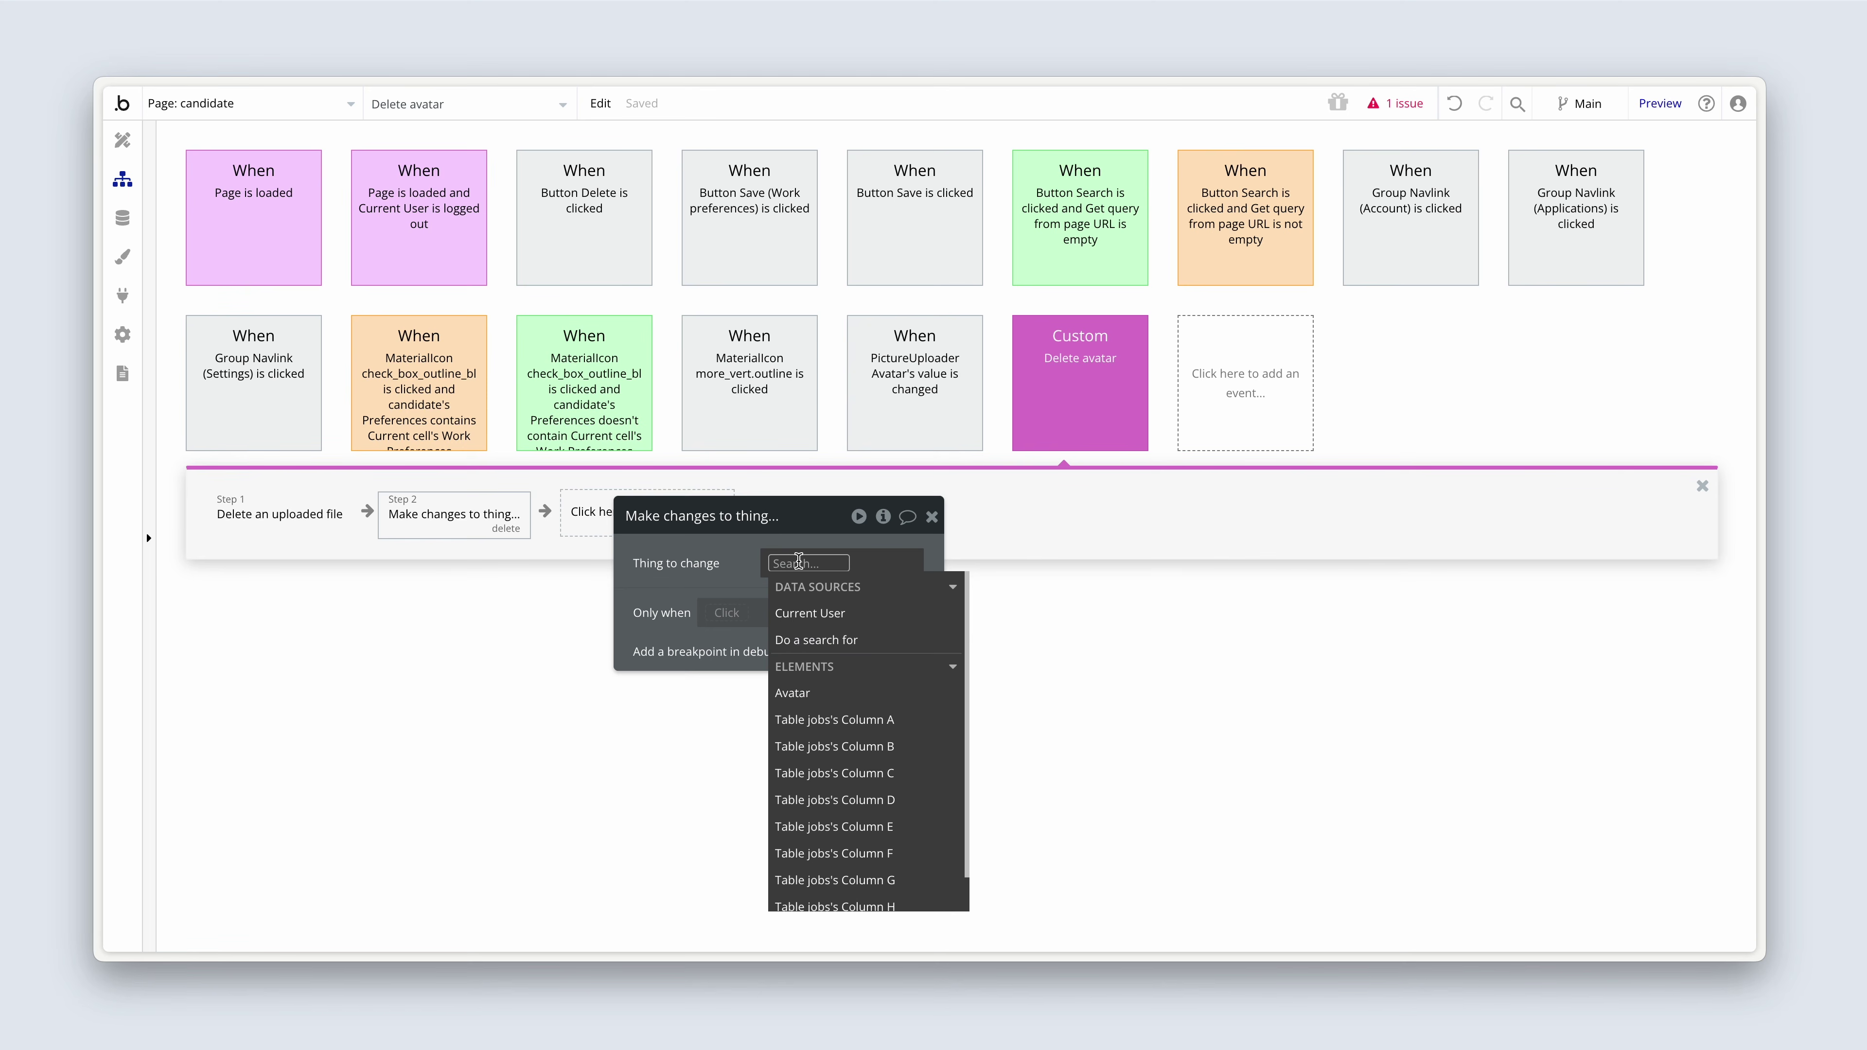
left_click(871, 613)
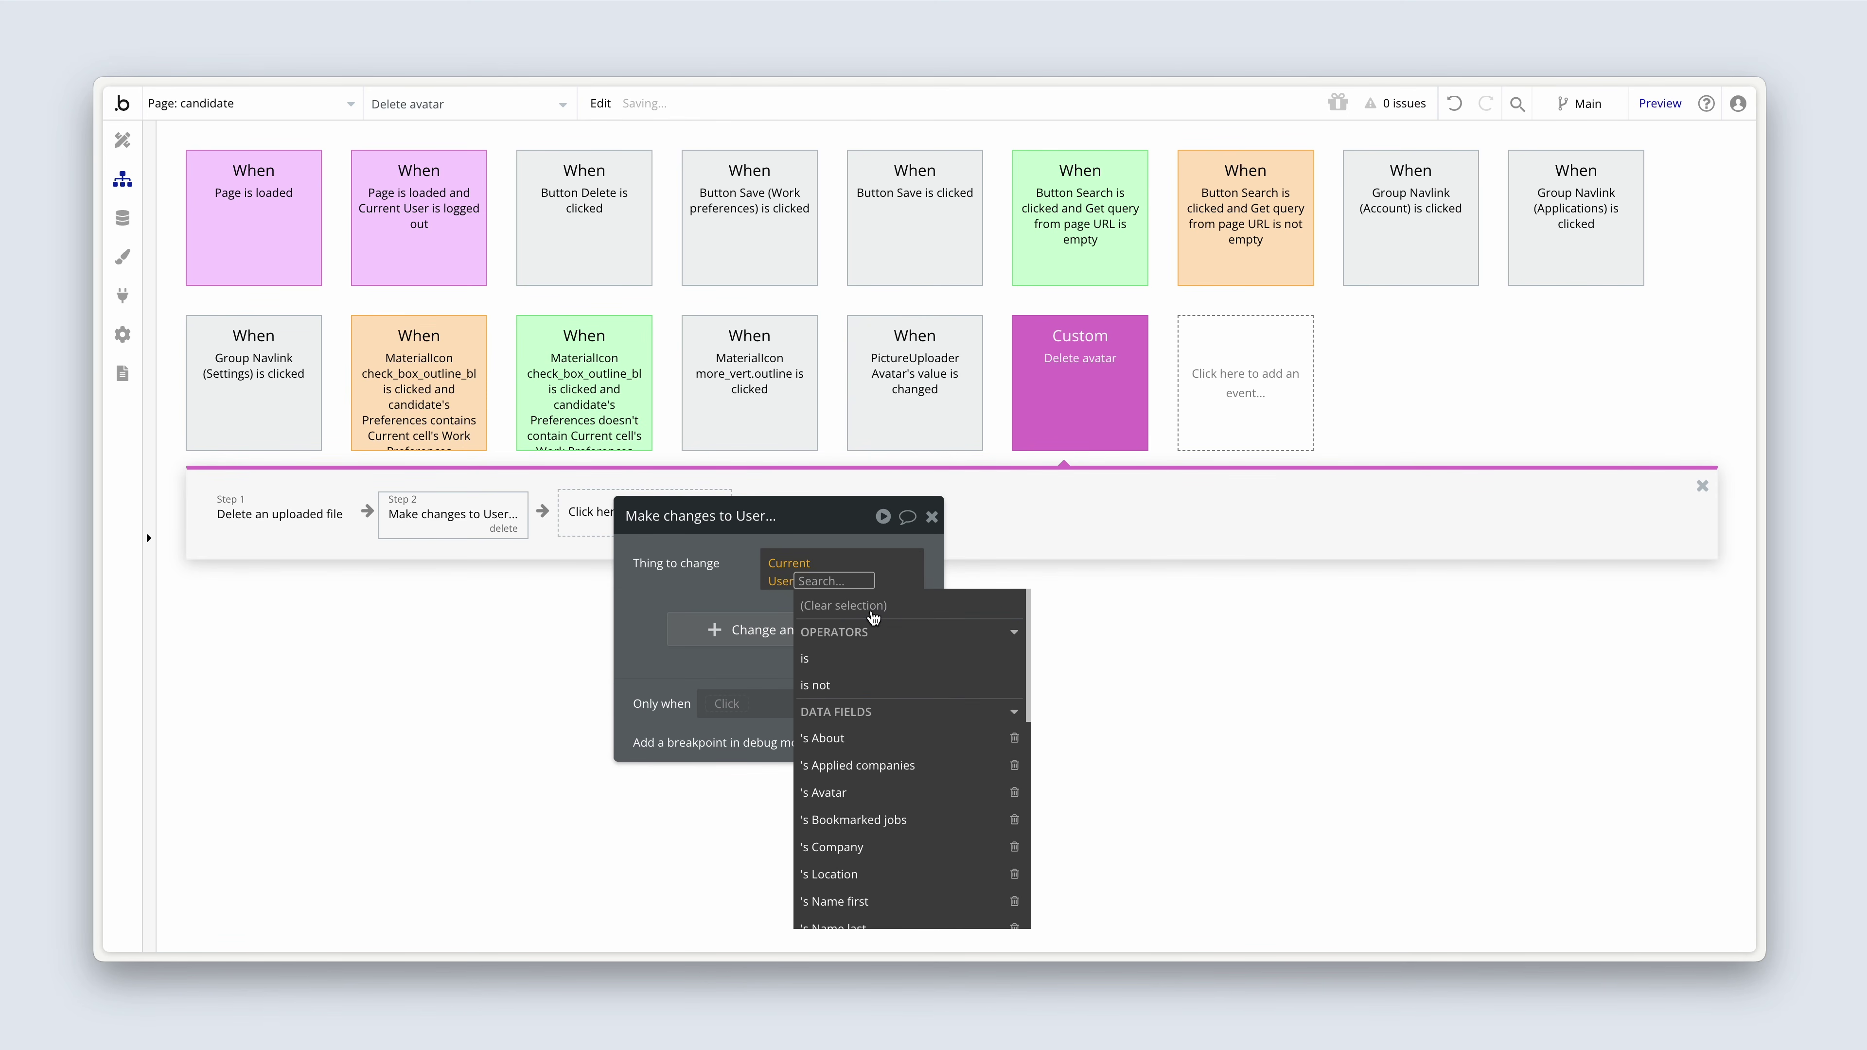
left_click(728, 630)
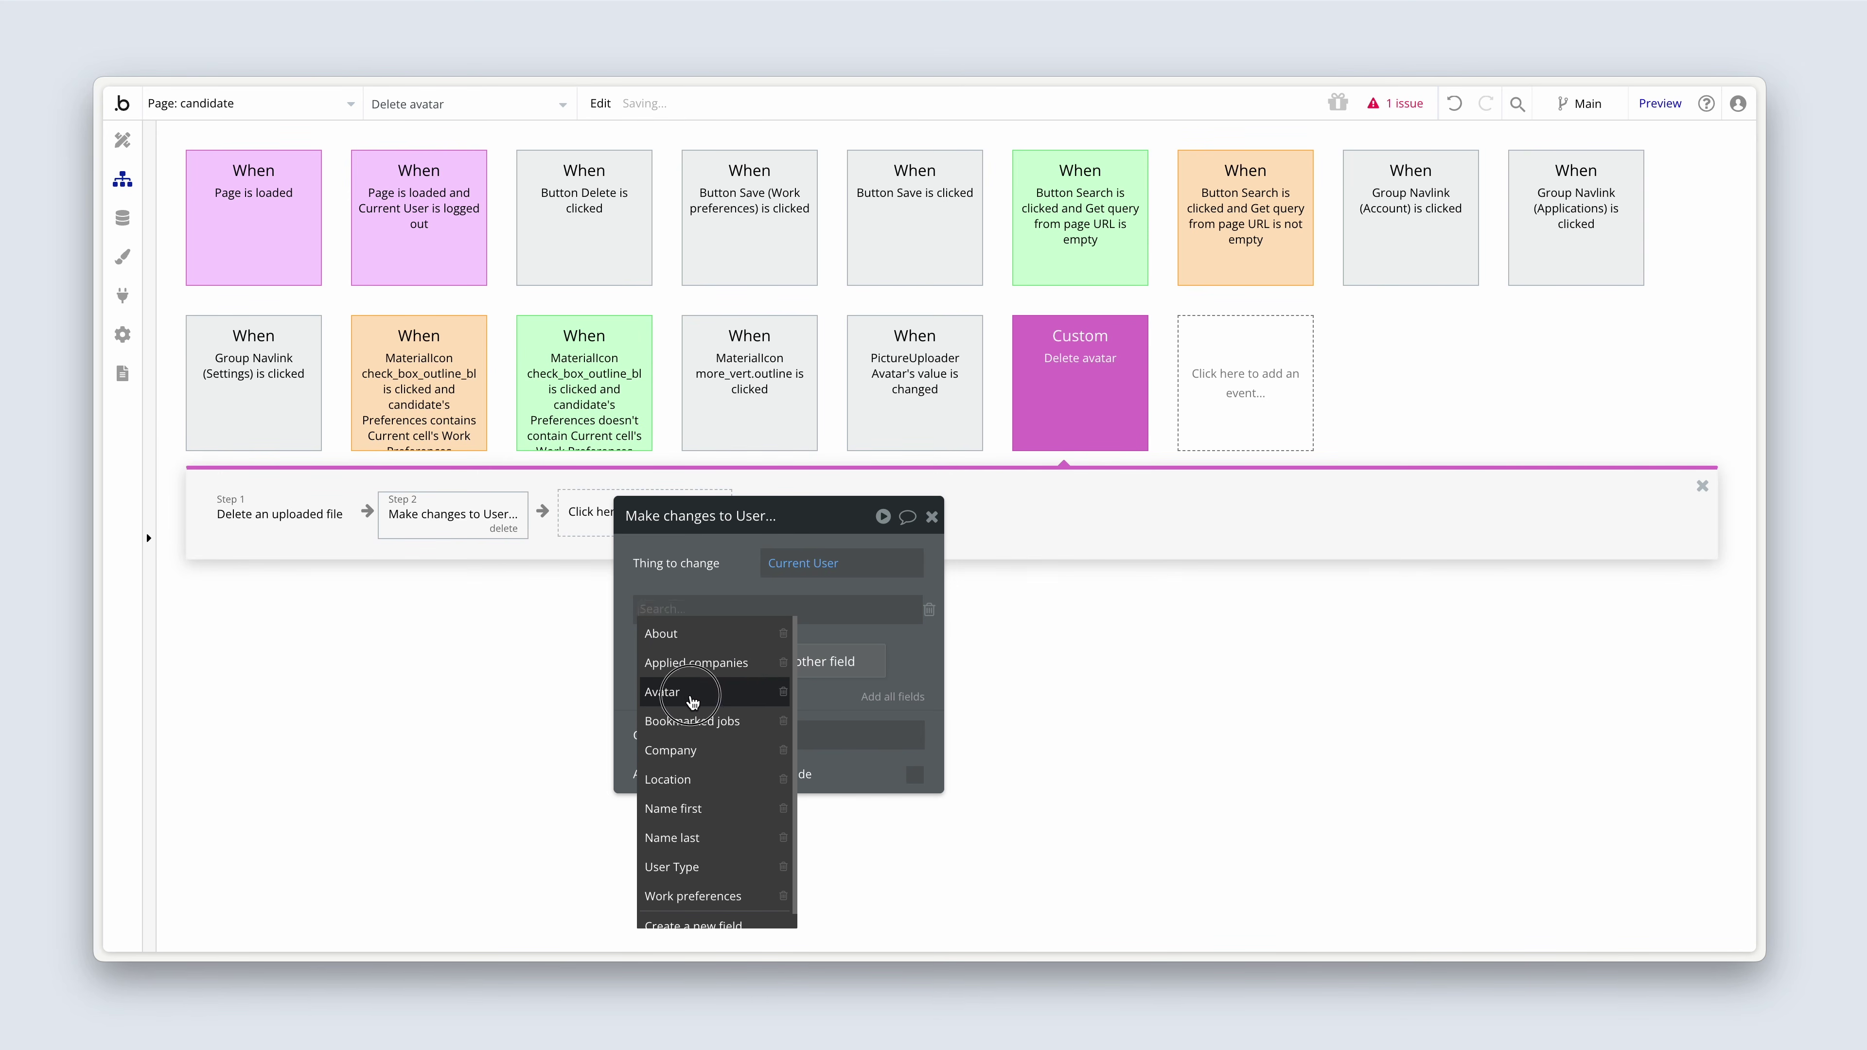
left_click(691, 700)
left_click_drag(706, 569, 838, 559)
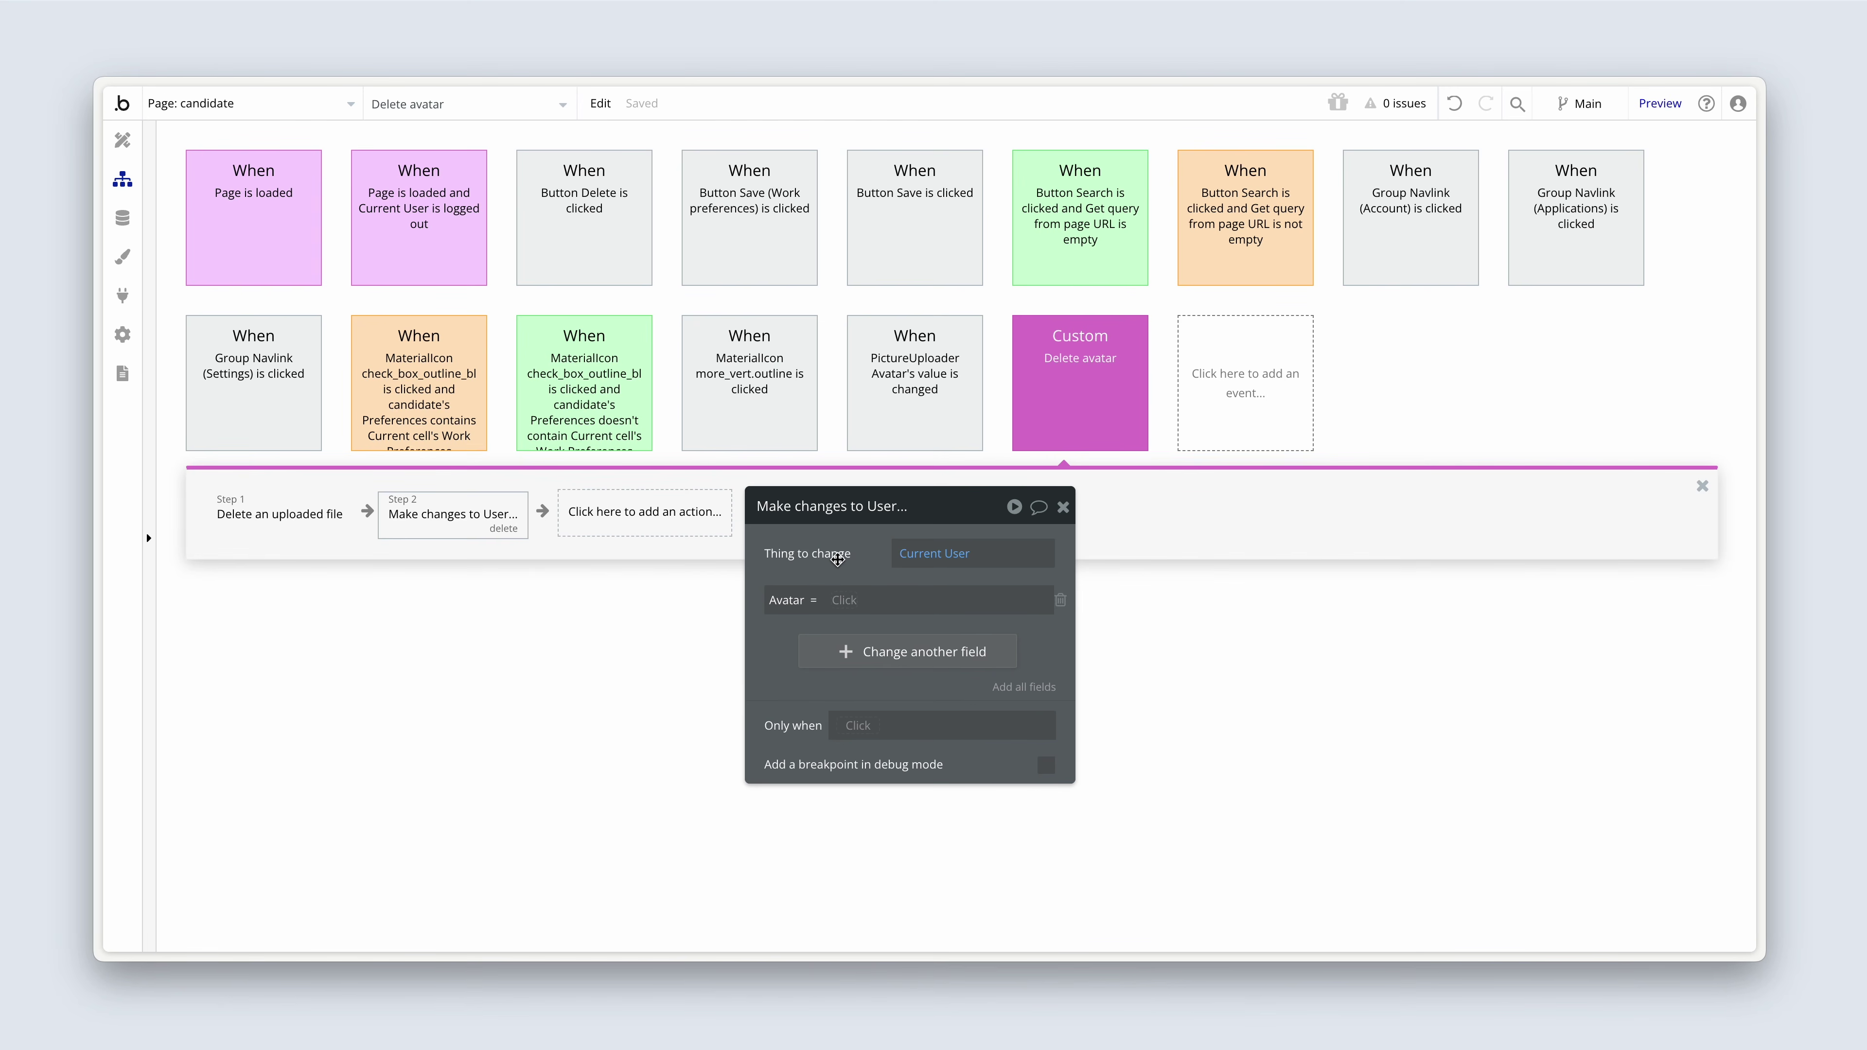
- Add a Reset data step that resets Group Column avatar
left_click(646, 511)
mouse_move(672, 787)
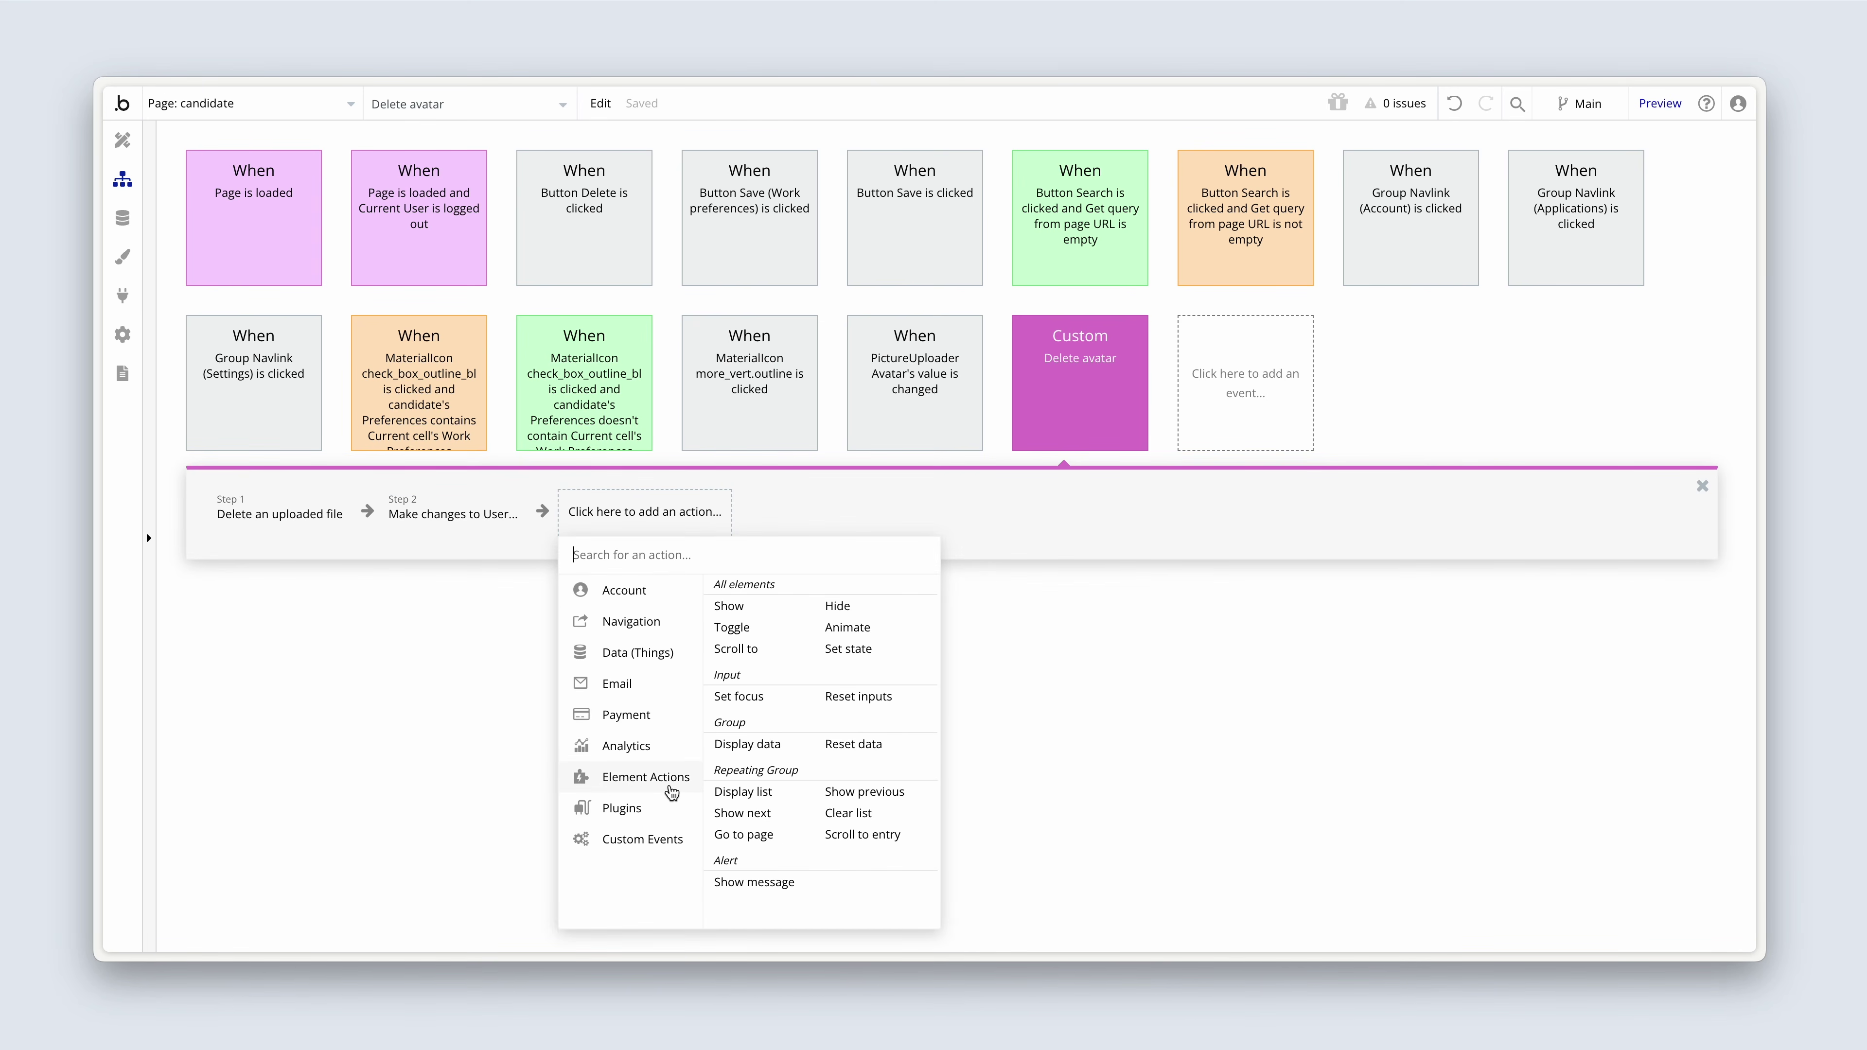
left_click(852, 745)
left_click(940, 559)
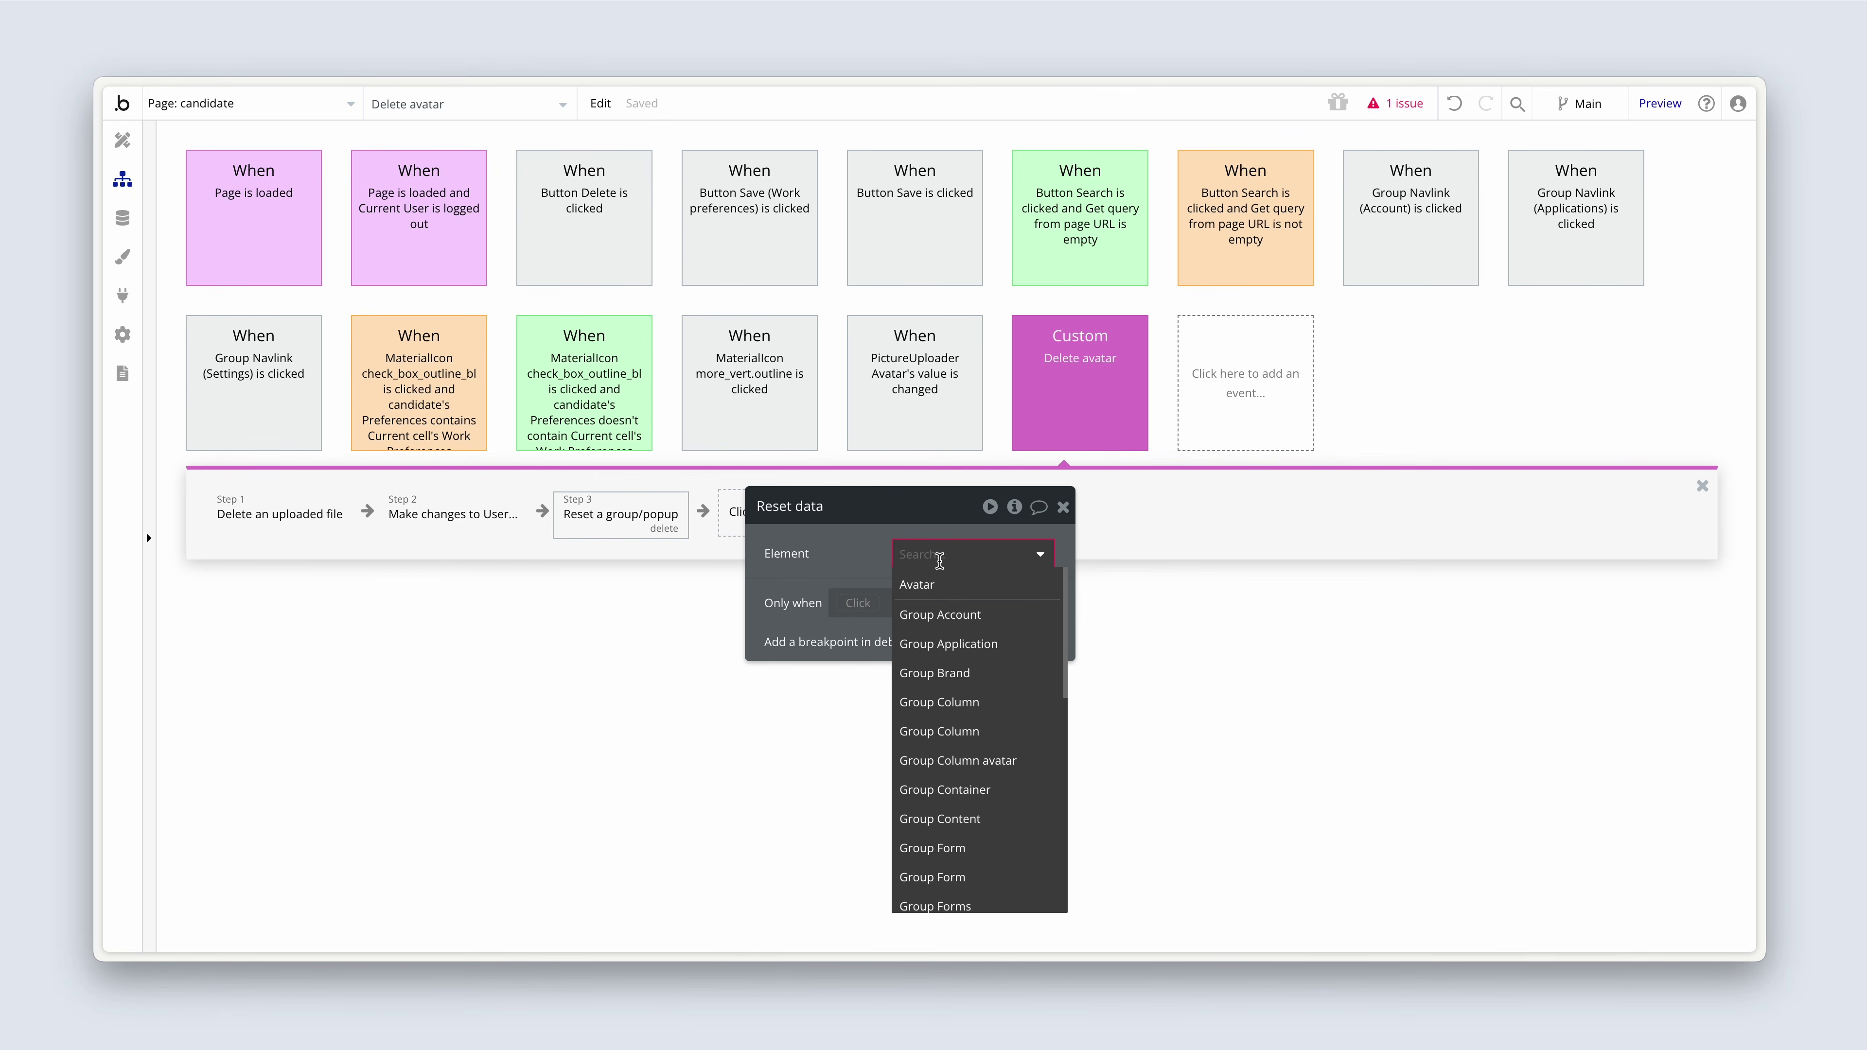
type("ava")
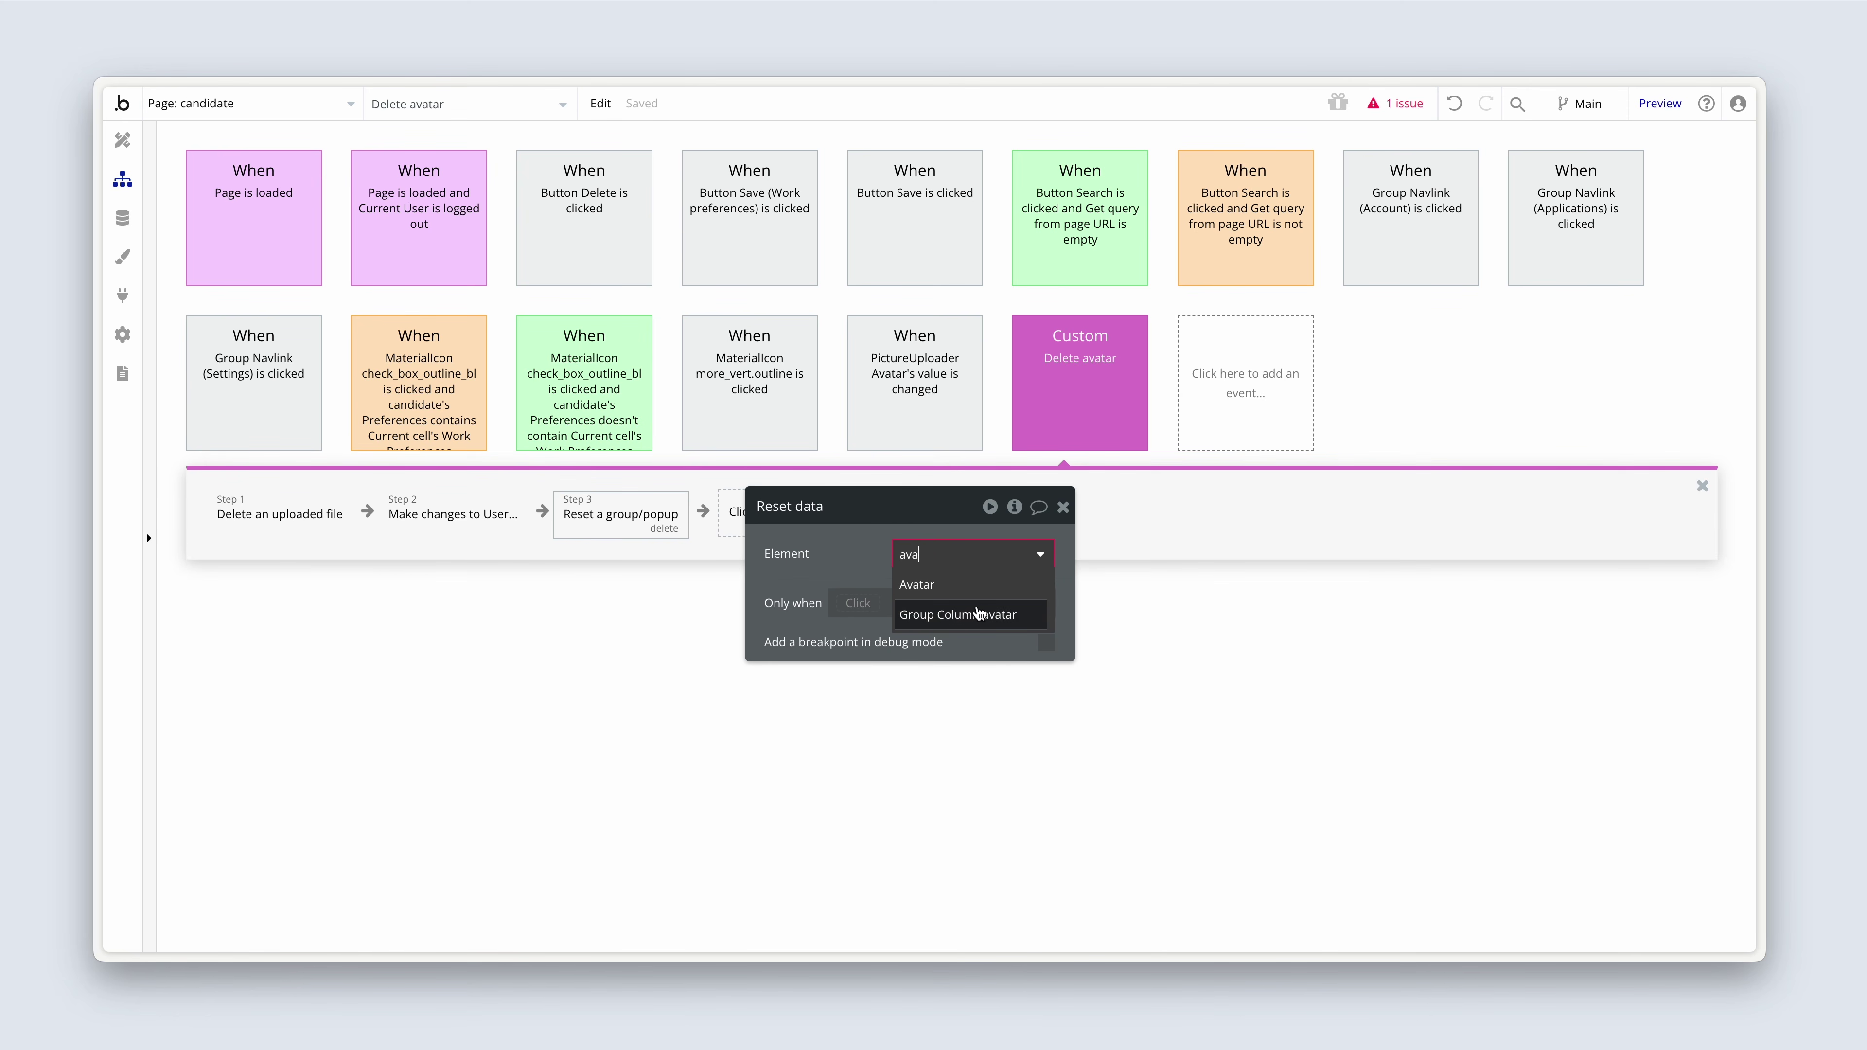
left_click(1037, 616)
mouse_move(846, 552)
left_mouse_down()
mouse_move(879, 553)
mouse_move(856, 556)
left_mouse_up()
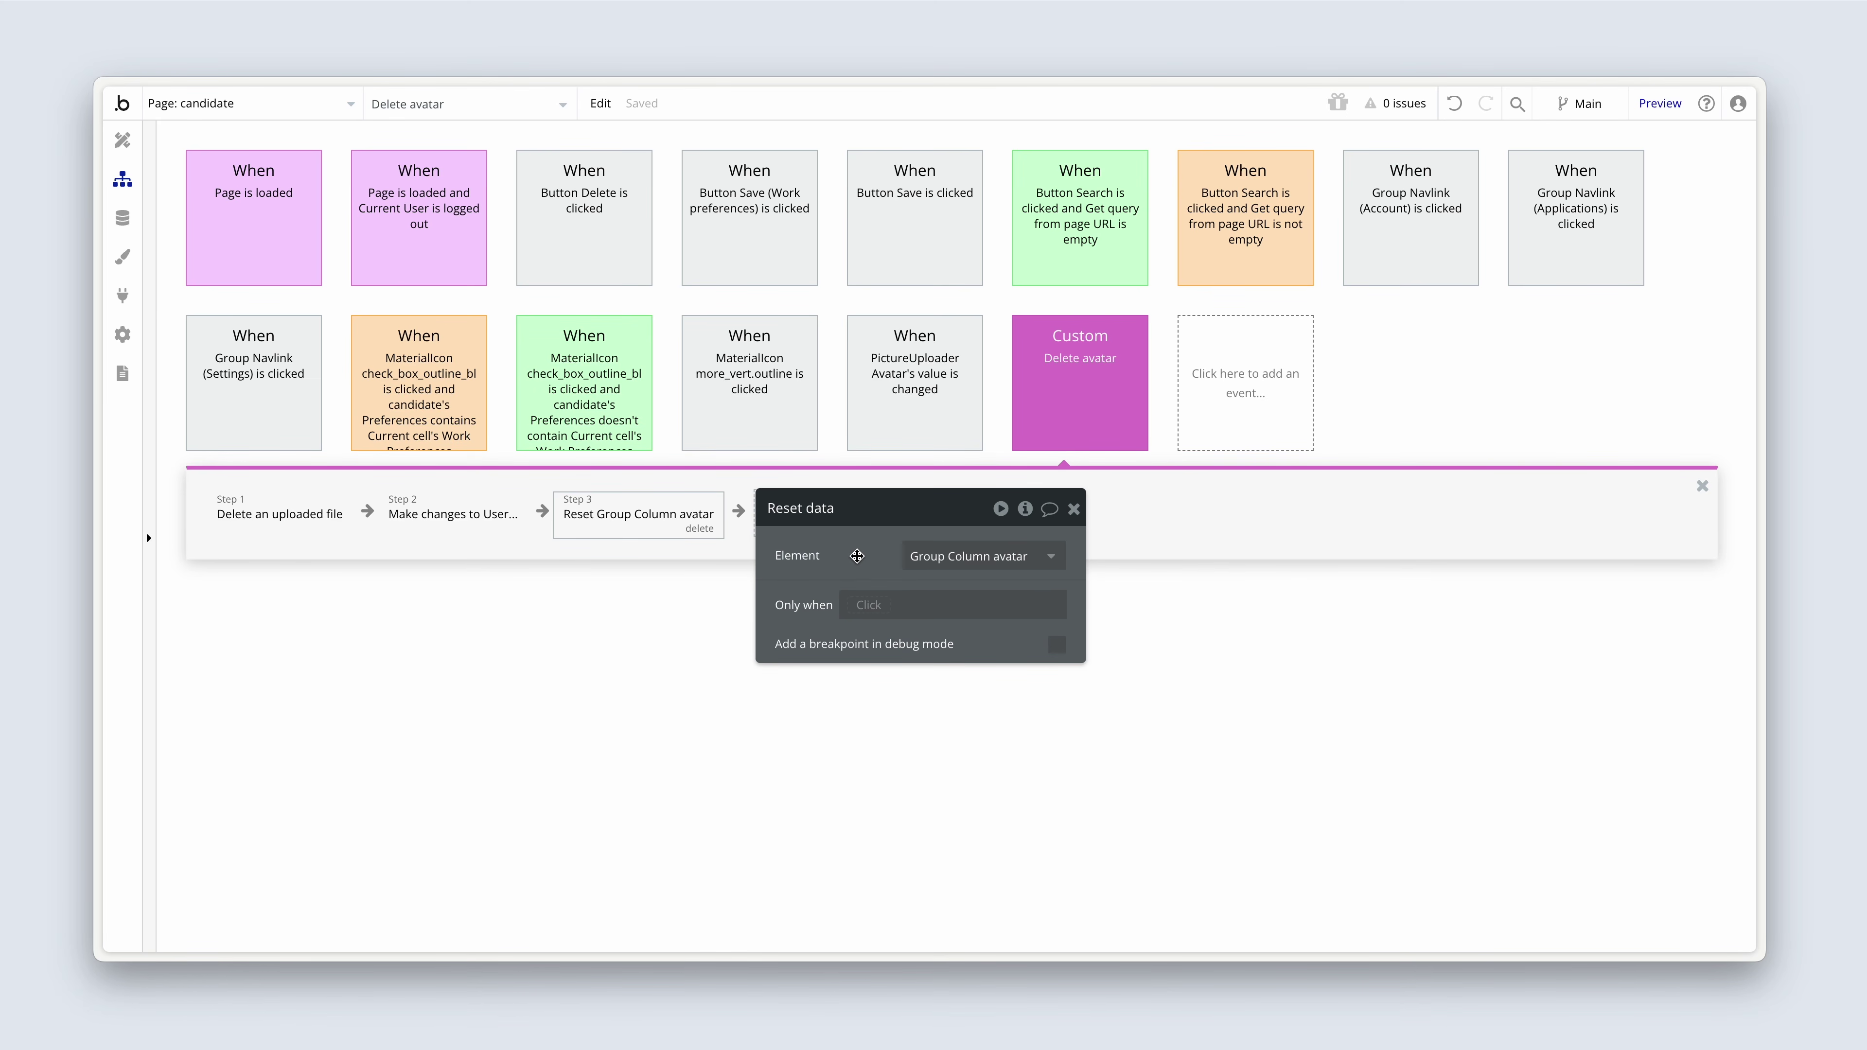
- Return to the candidate page design and select Group Column avatar via the picture uploader
left_click(124, 142)
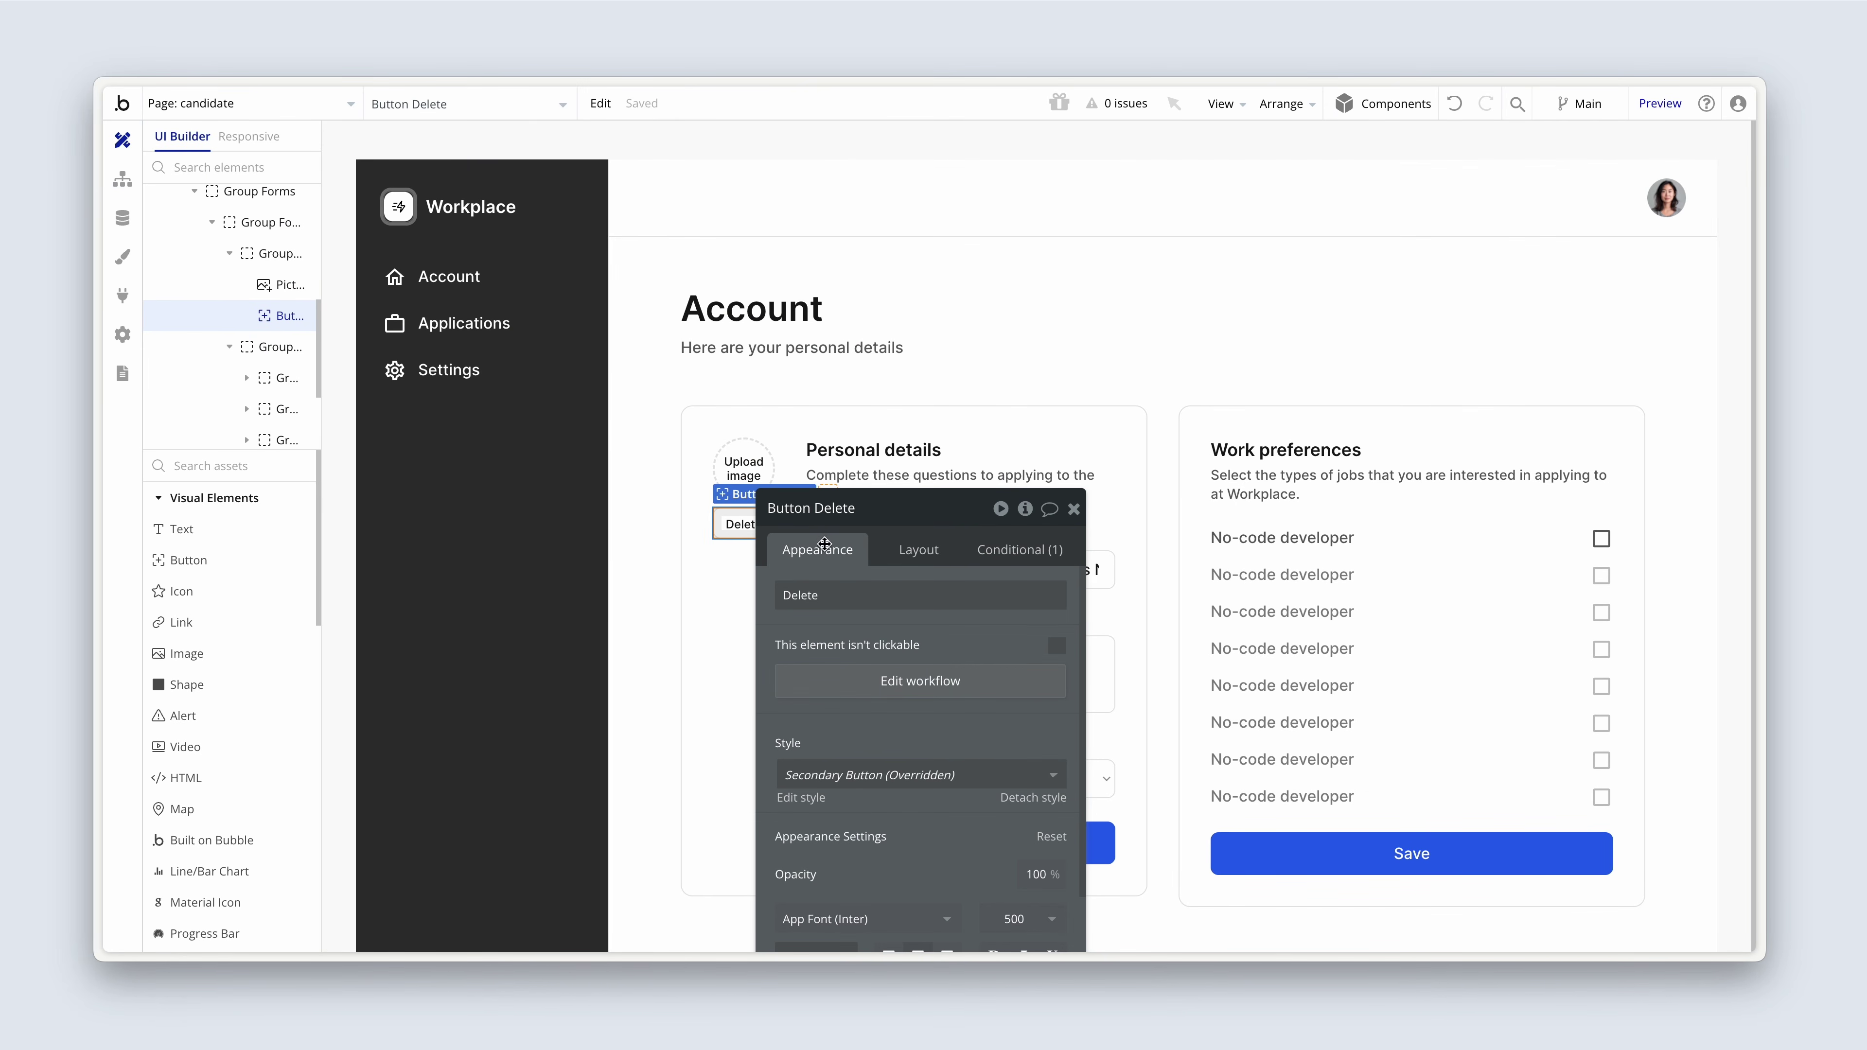
left_click_drag(812, 554, 408, 464)
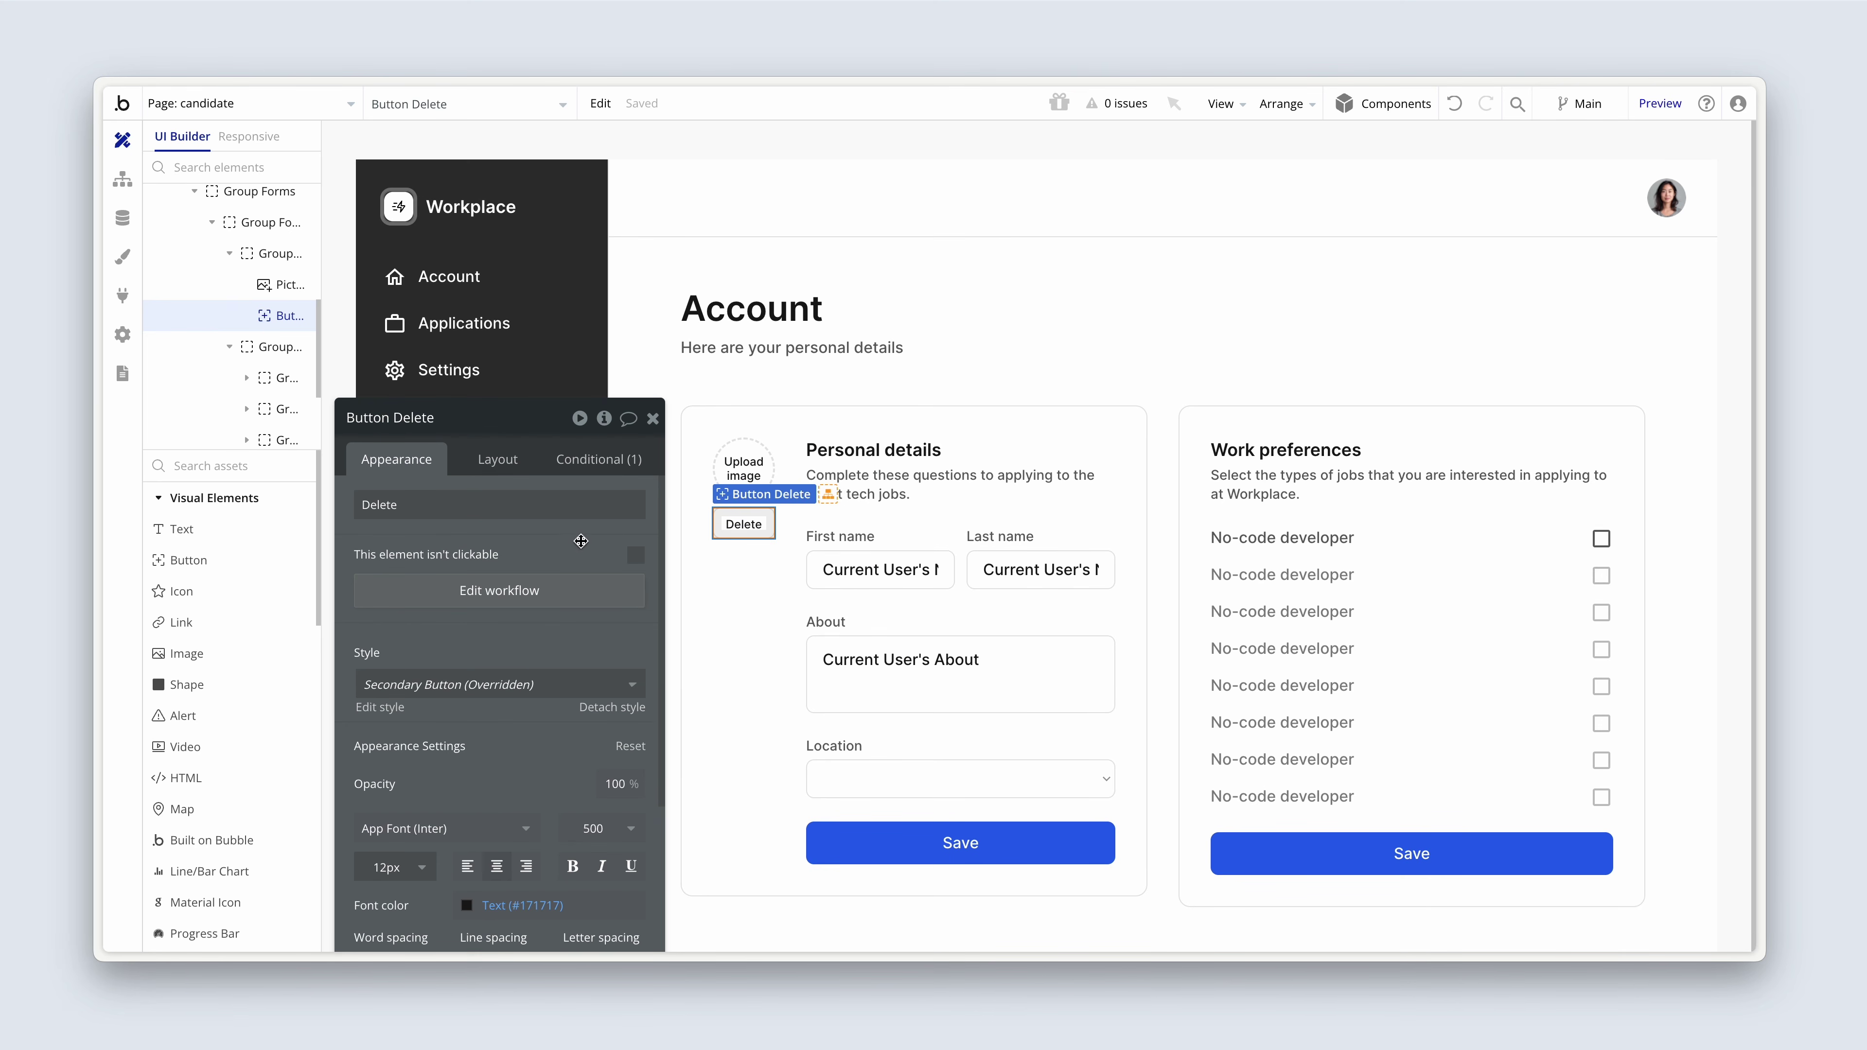
left_click(745, 469)
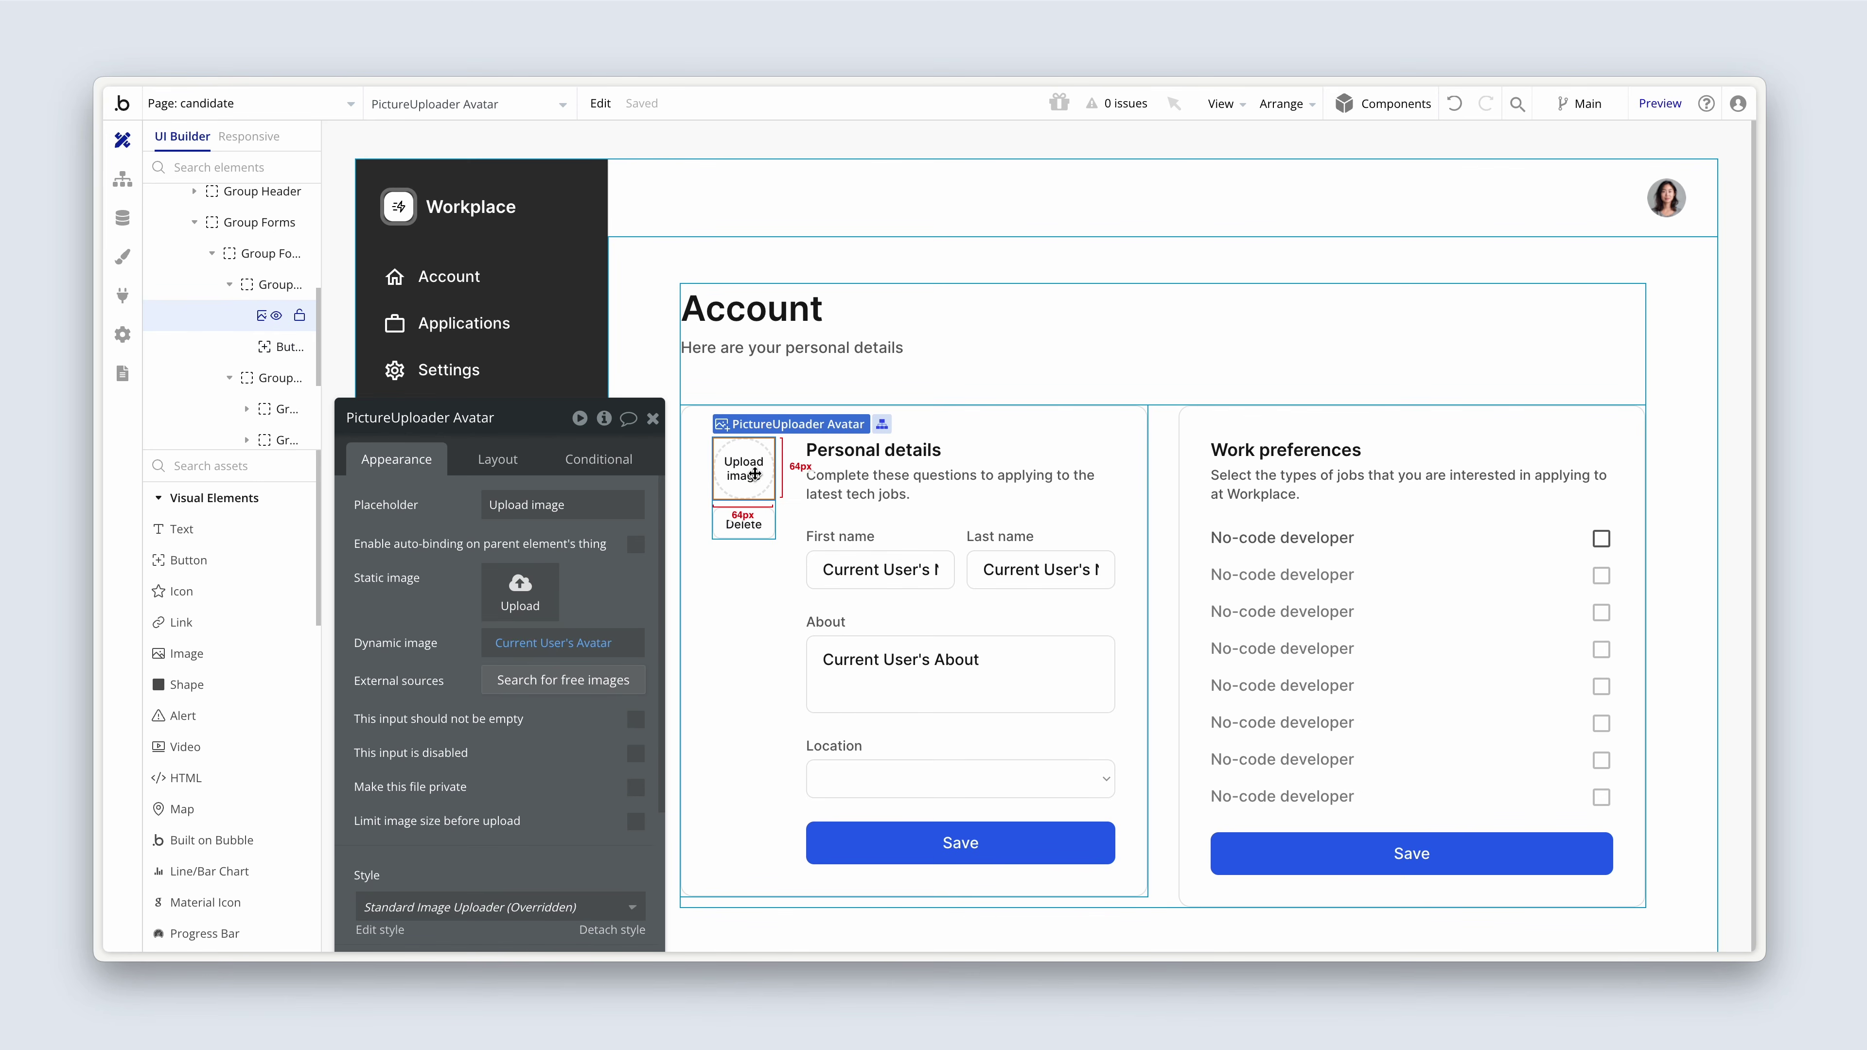
left_click(752, 505)
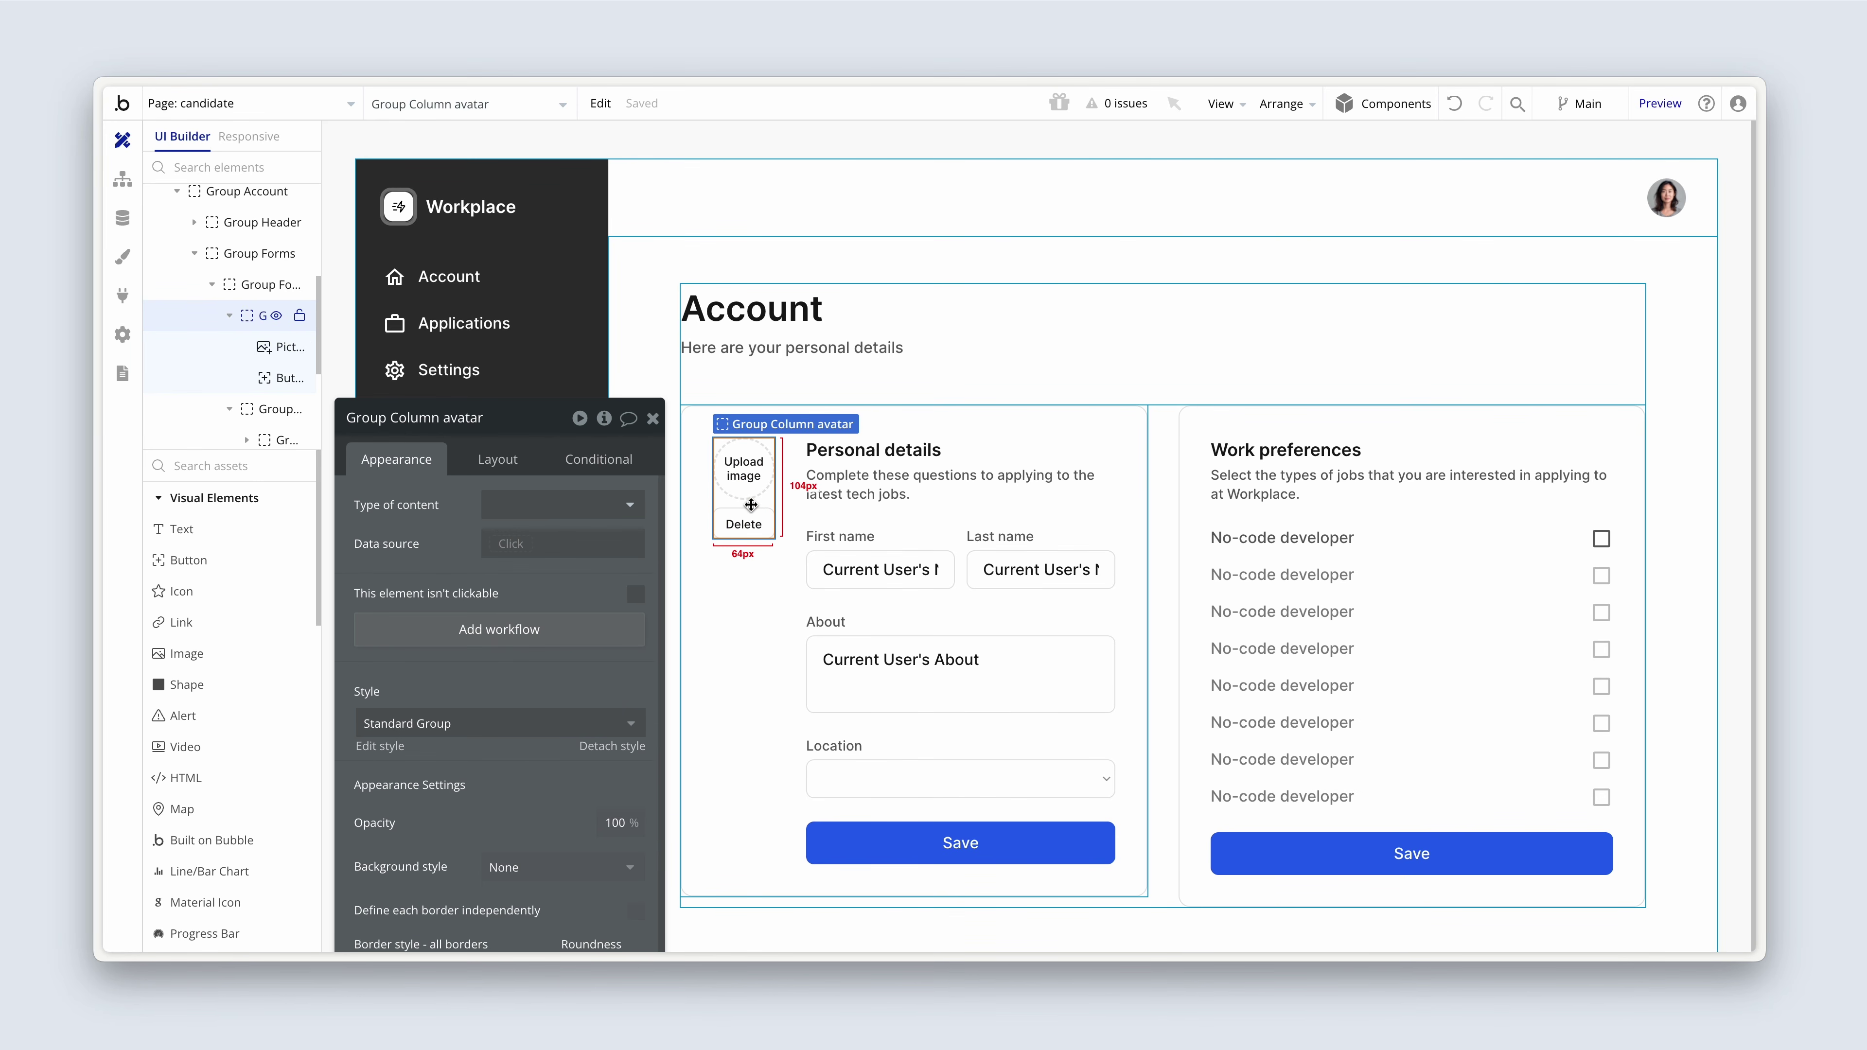